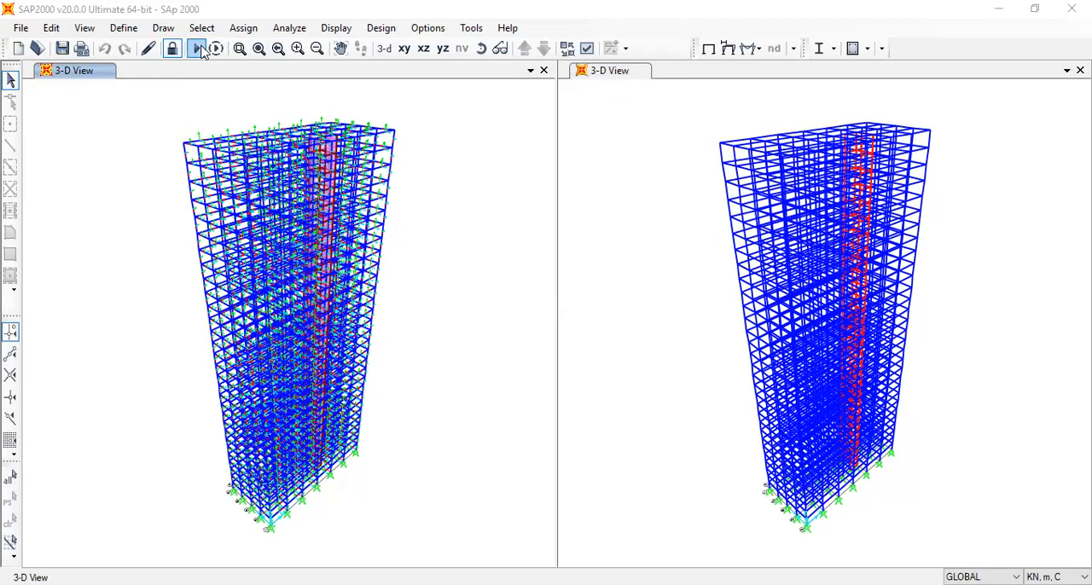
Try to run the analysis for the DEAD, MODAL and Unit load cases
left_click(203, 52)
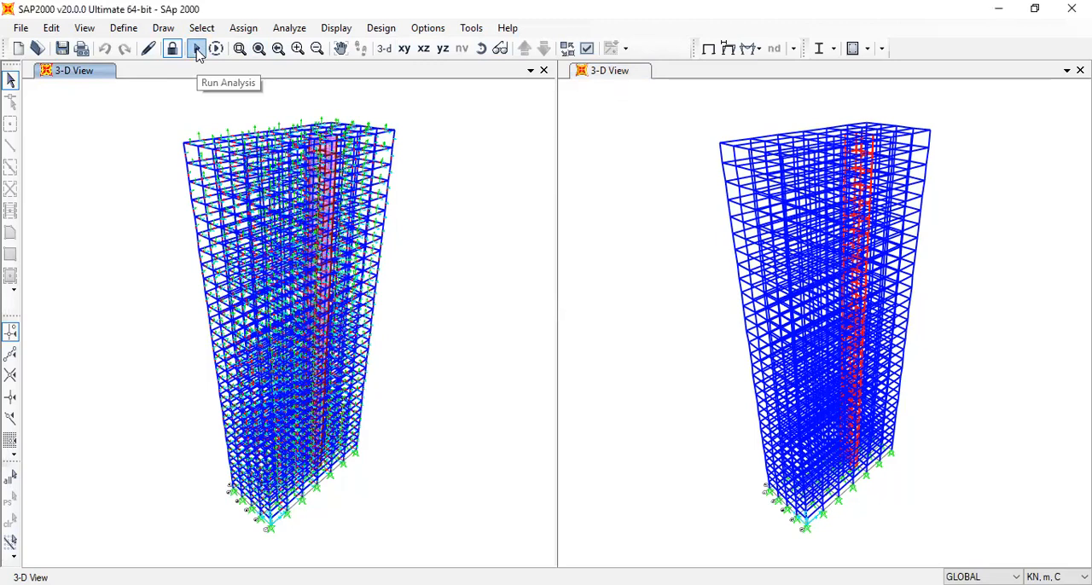
key("F5")
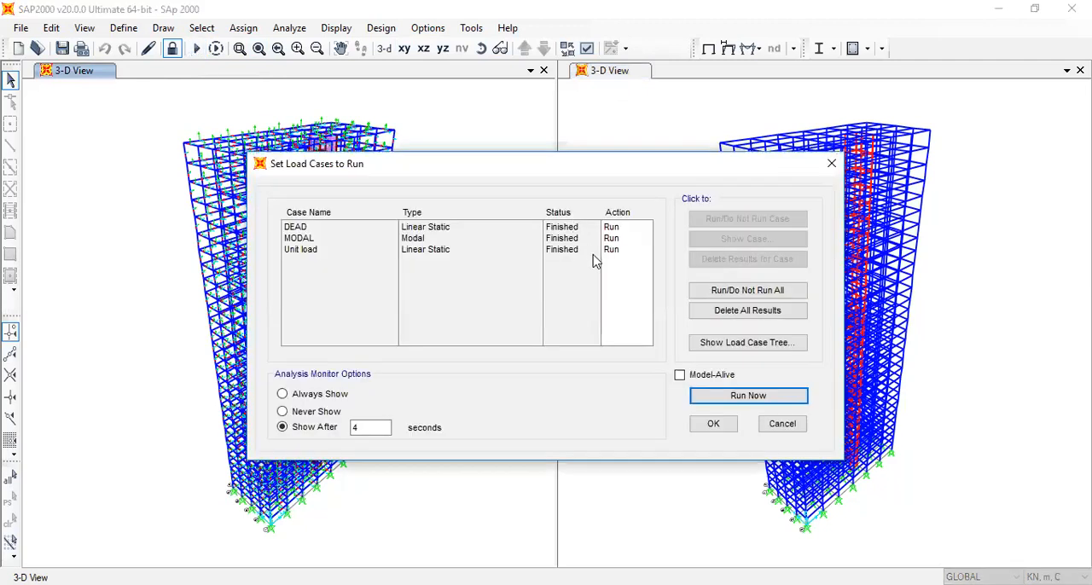
left_click(546, 240)
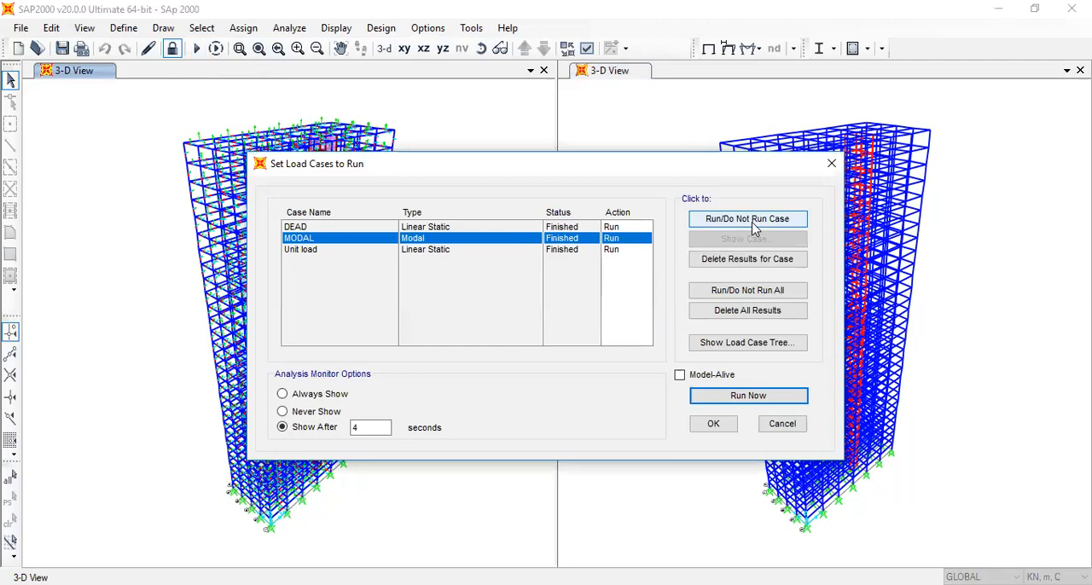
left_click(749, 396)
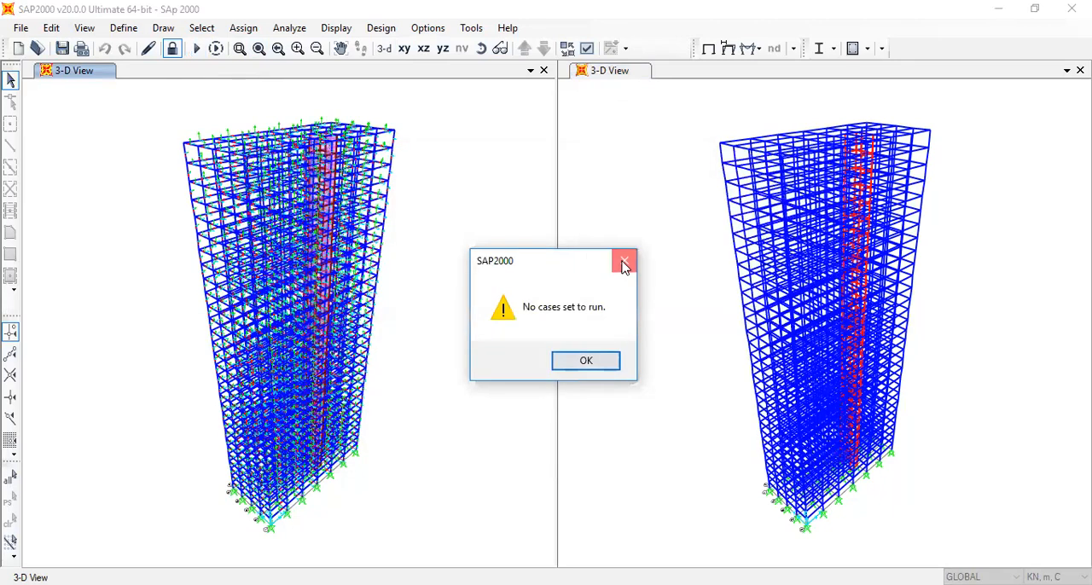
left_click(624, 260)
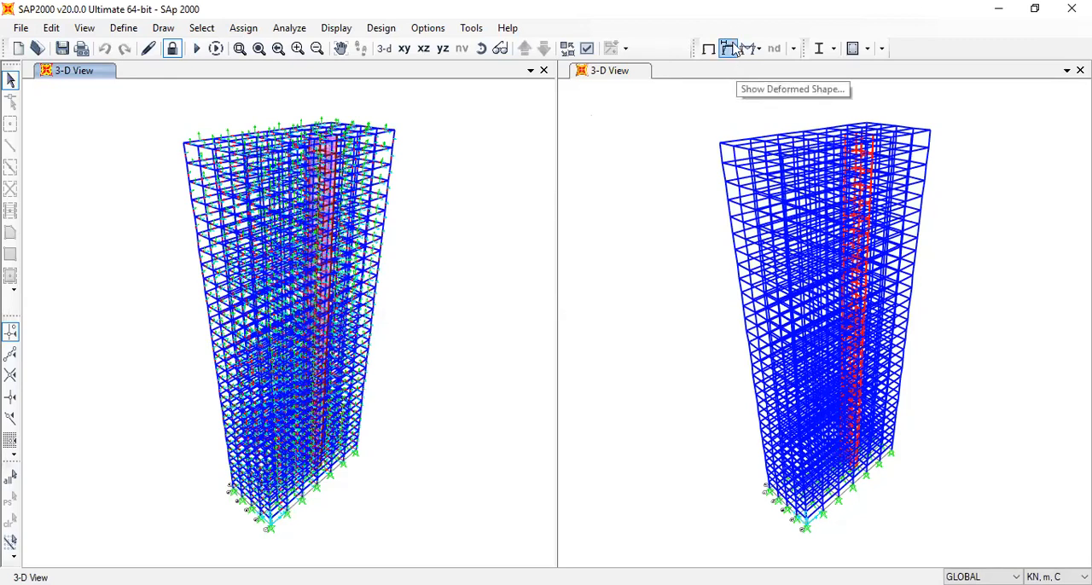
Display the structure's deformed shape for the MODAL case
left_click(733, 44)
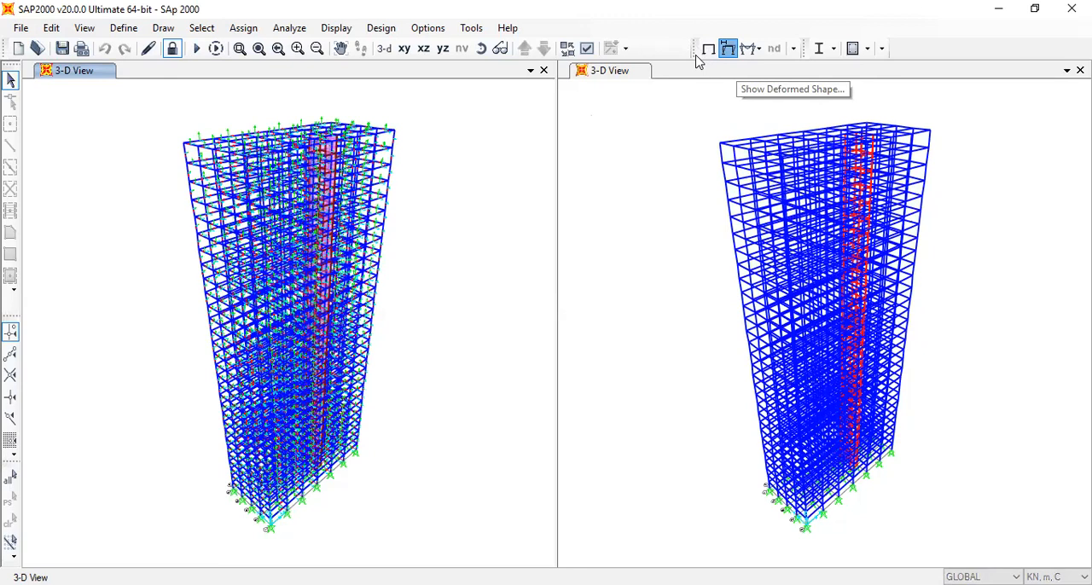
left_click(752, 46)
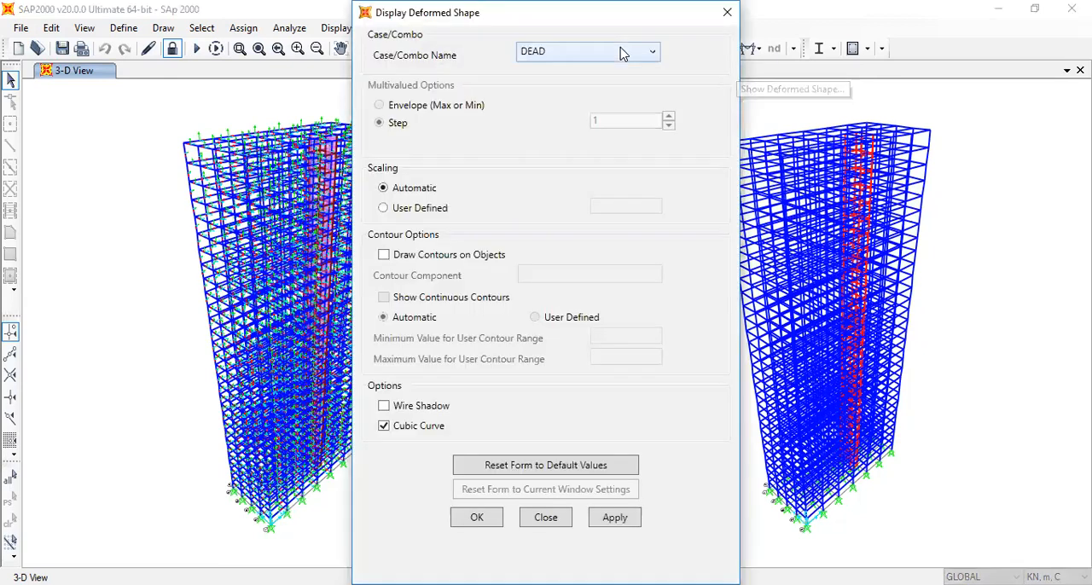
left_click(533, 53)
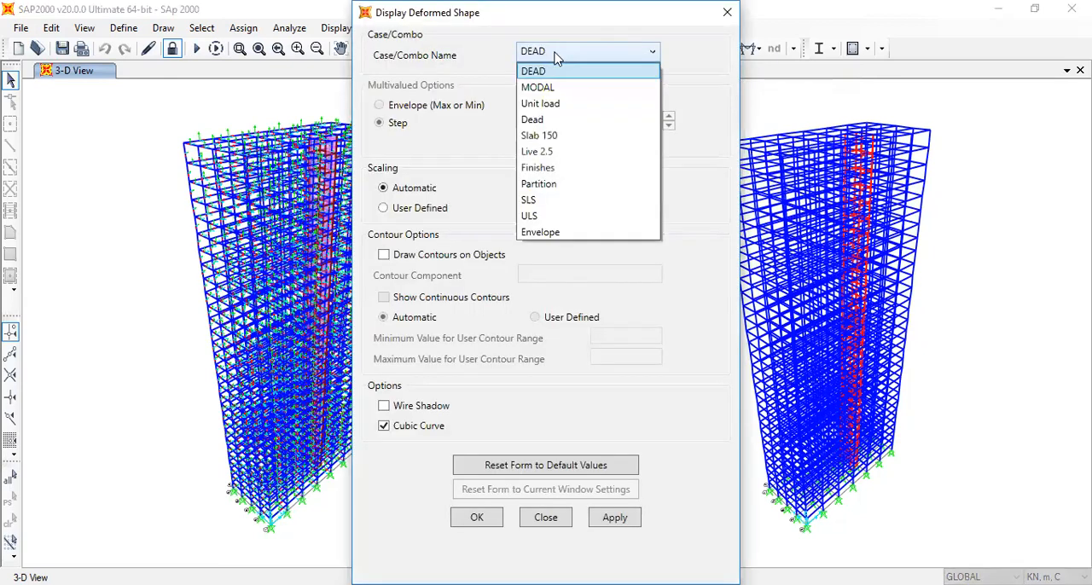
left_click(561, 91)
left_click(482, 520)
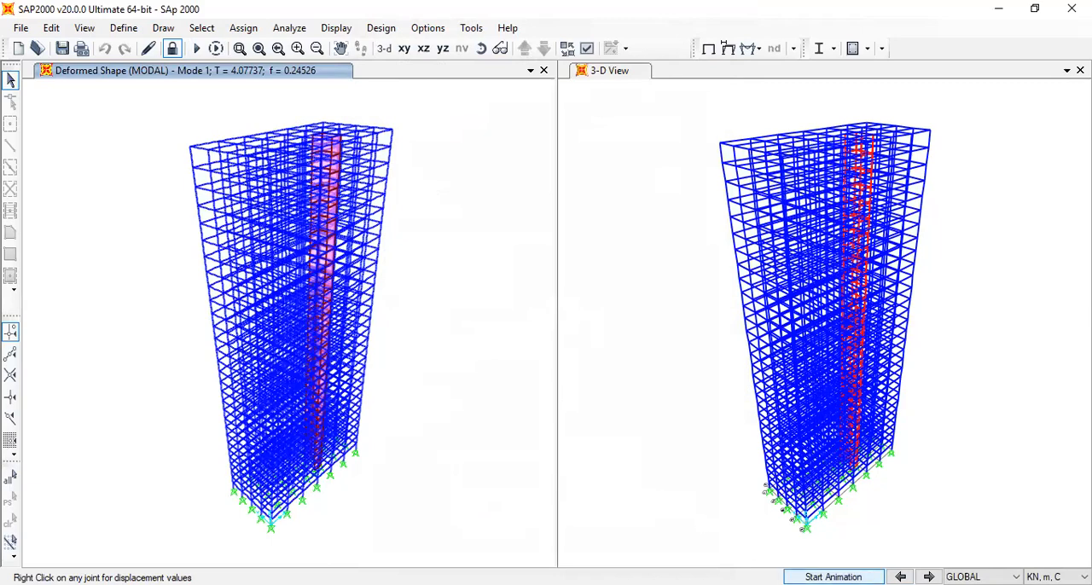
Animate the modal deformed shape and advance it from mode 1 to mode 2
left_click(833, 577)
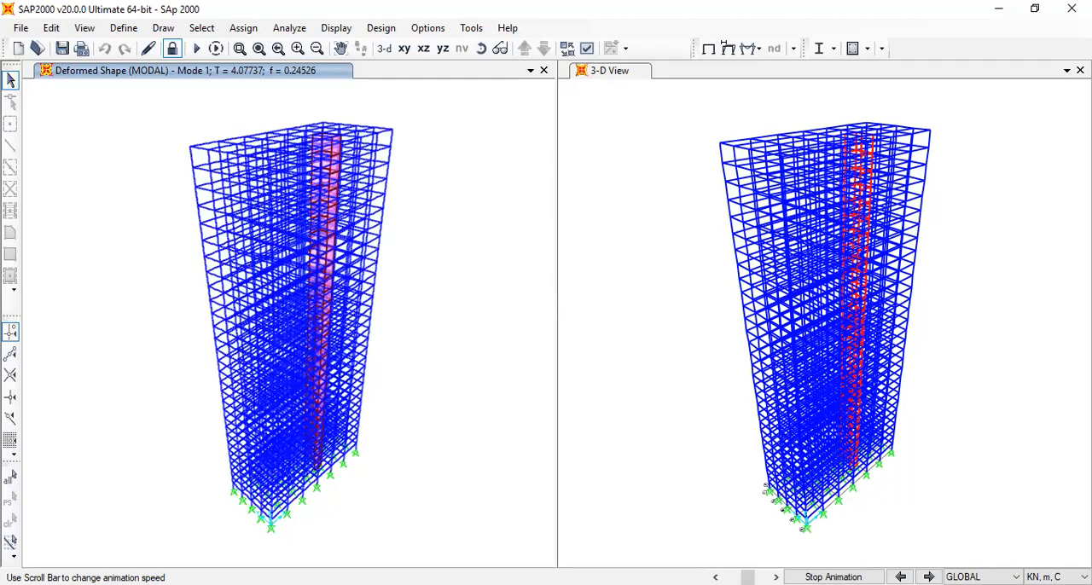
left_click(929, 577)
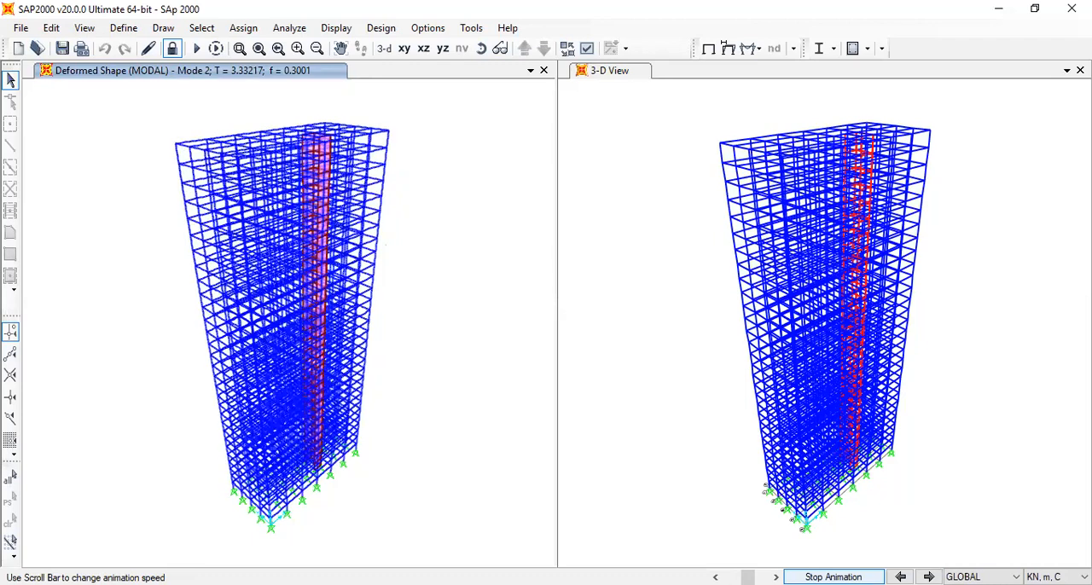
left_click(278, 48)
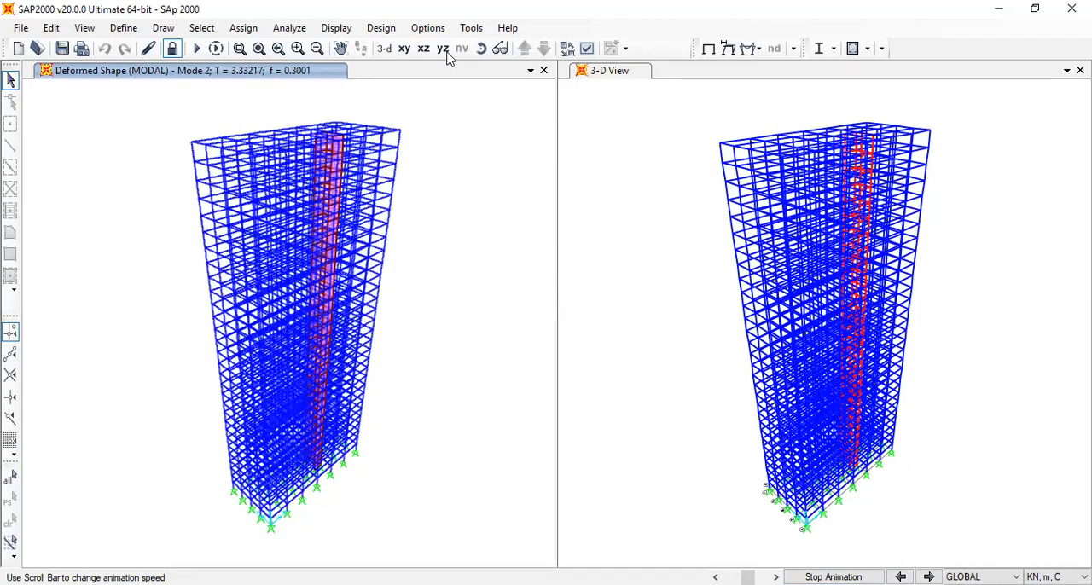
Display the Modal Load Participation Ratios and Modal Periods And Frequencies tables from the structure output results
left_click(345, 29)
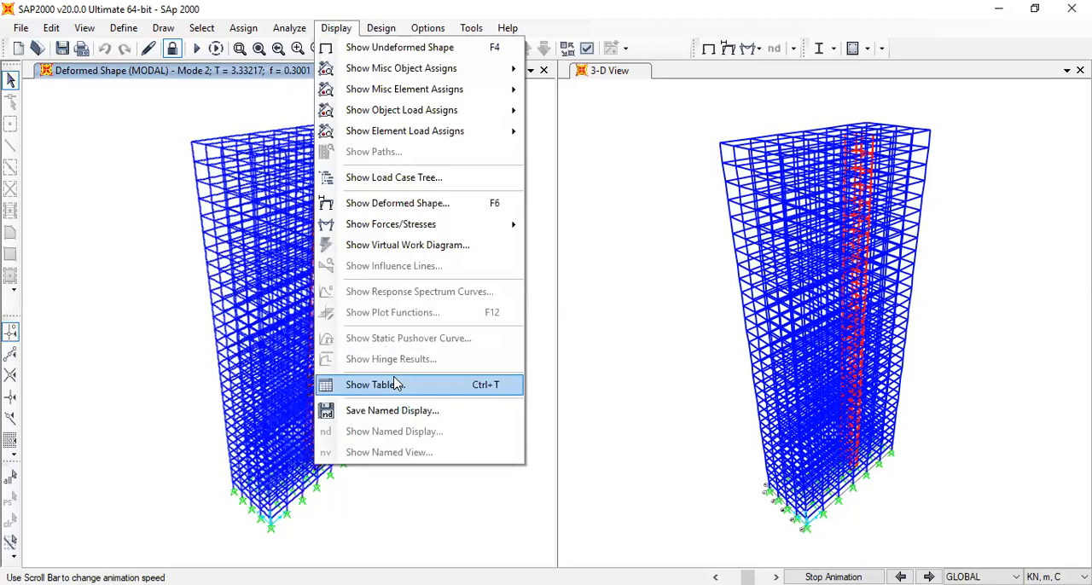
left_click(394, 383)
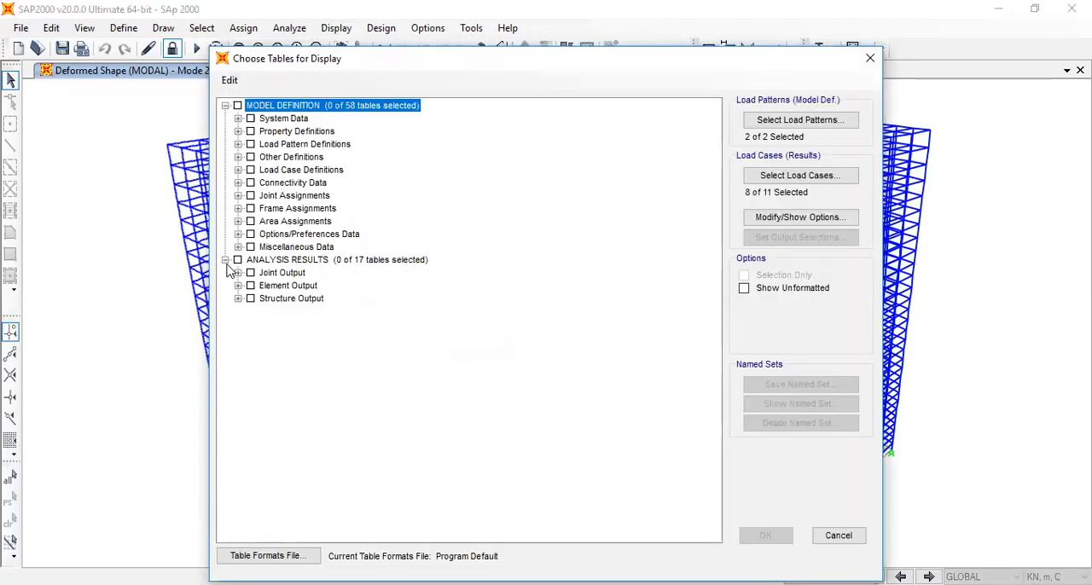
left_click(238, 298)
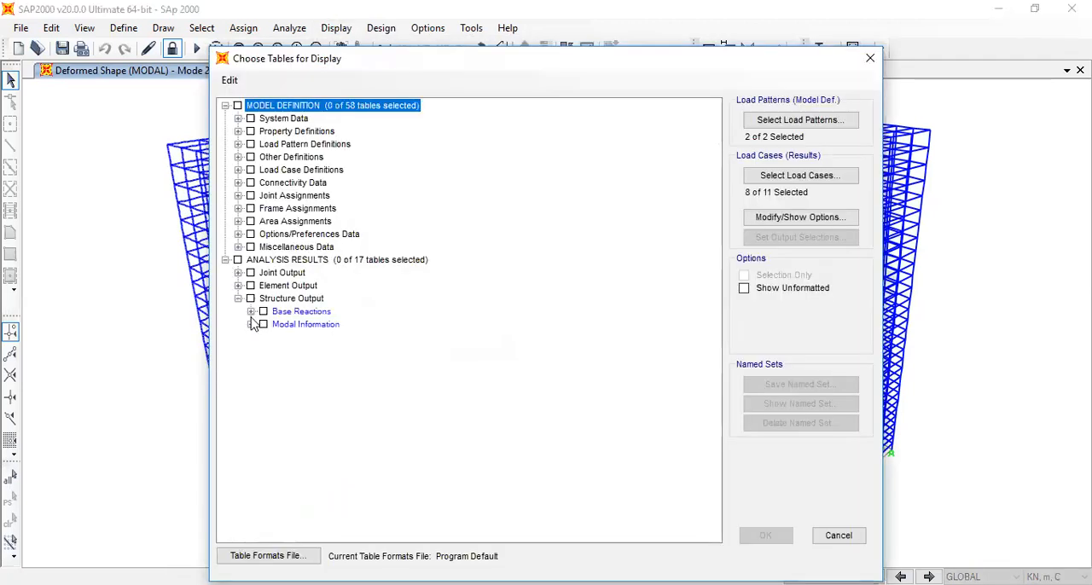
left_click(251, 325)
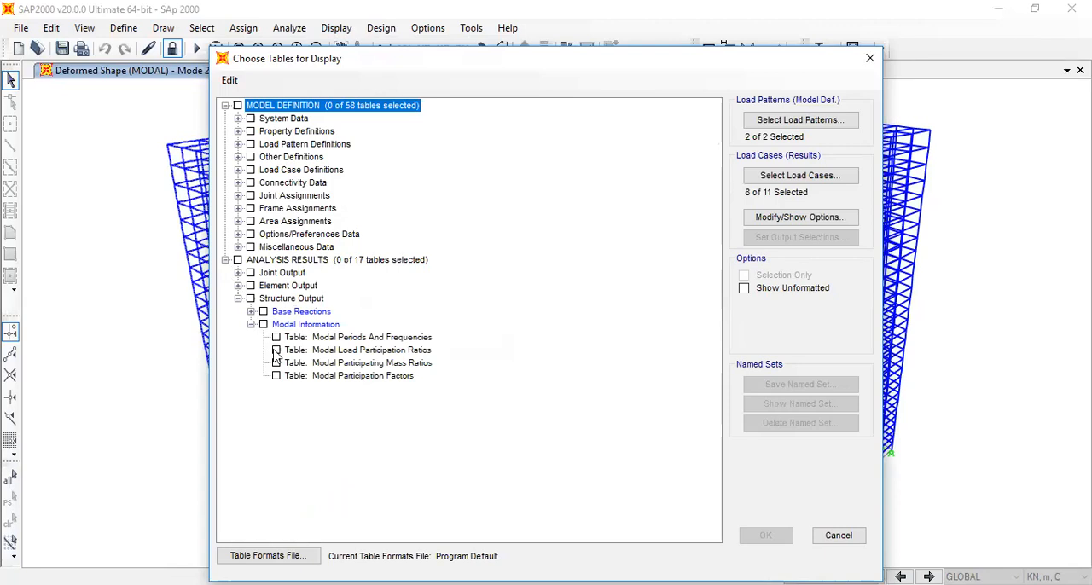
left_click(273, 349)
left_click(275, 349)
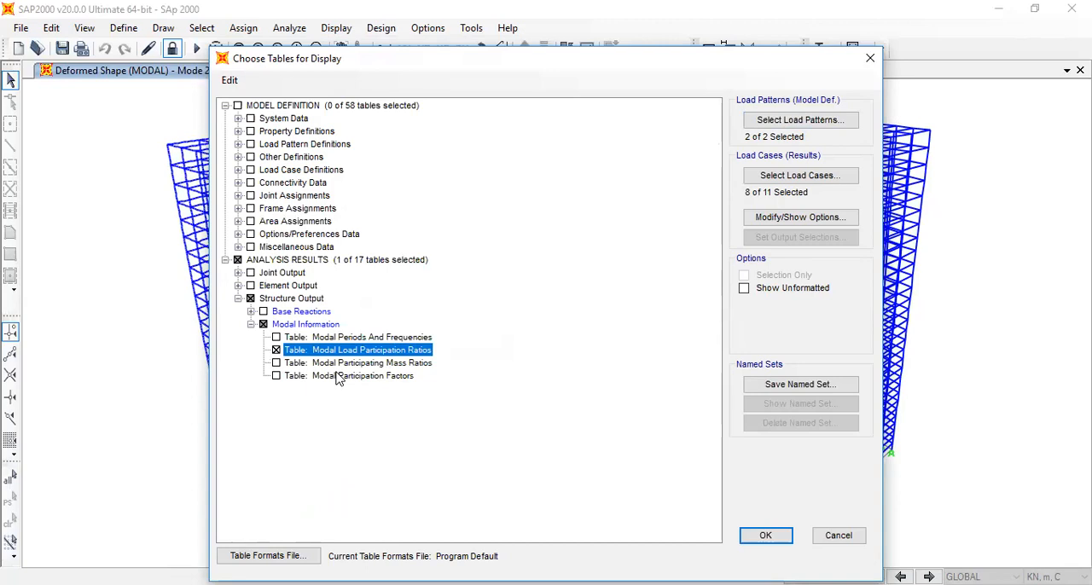
left_click(276, 337)
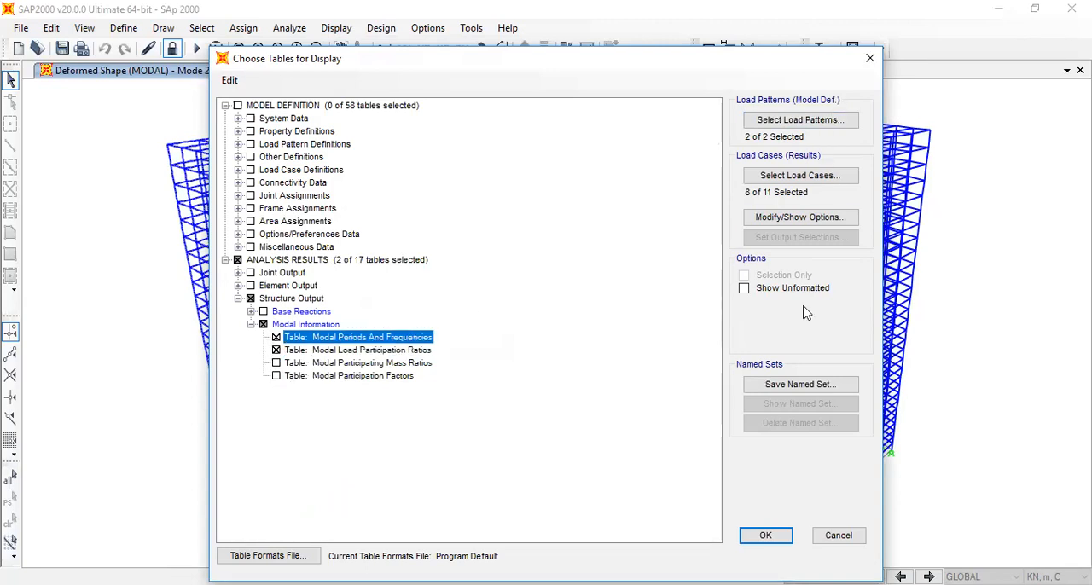
left_click(756, 534)
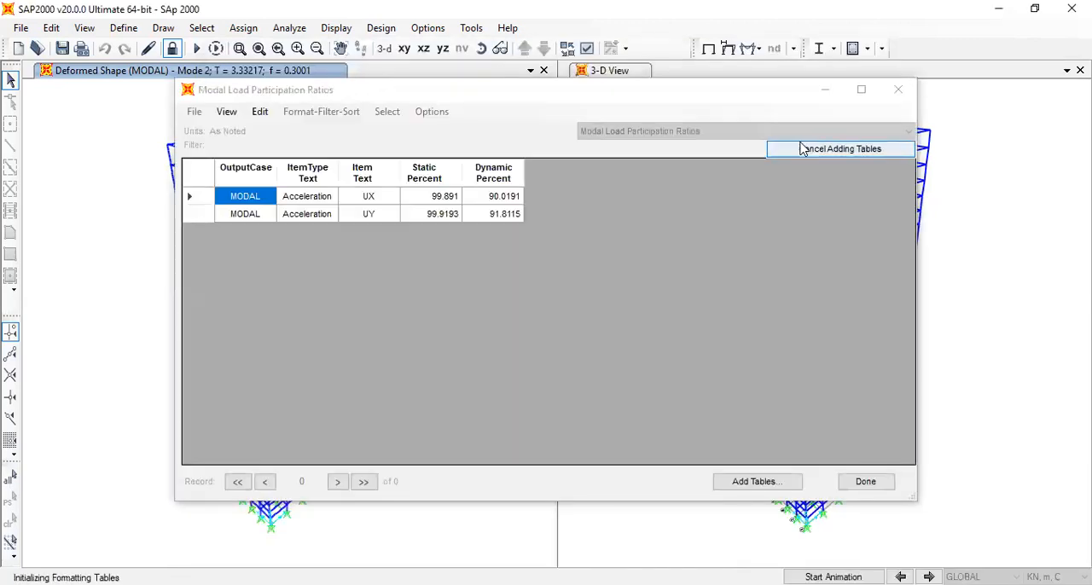
Review the Modal Periods And Frequencies table, return to Modal Load Participation Ratios, and close the tables
left_click(795, 134)
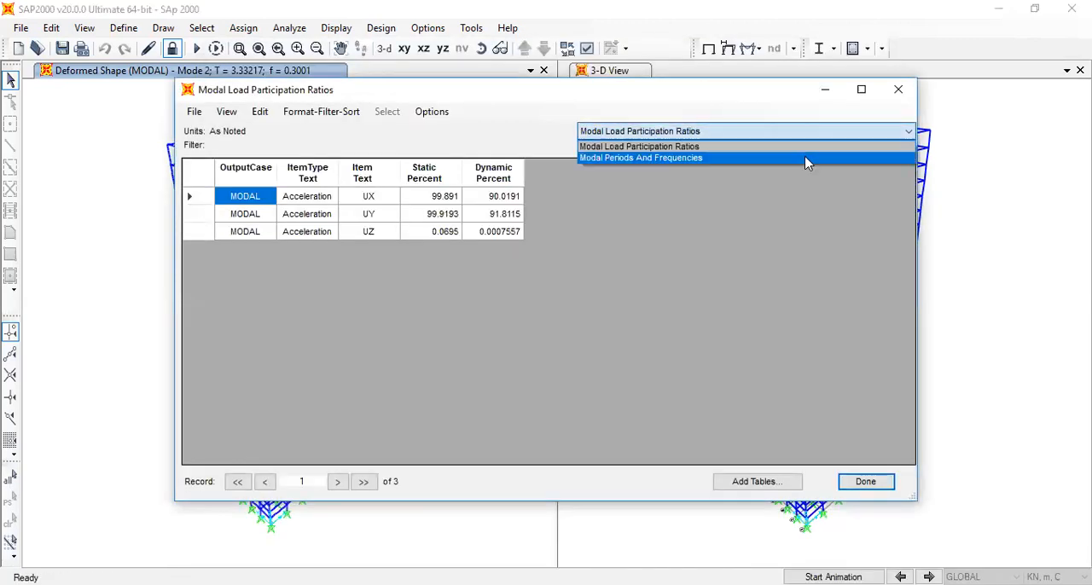
left_click(806, 161)
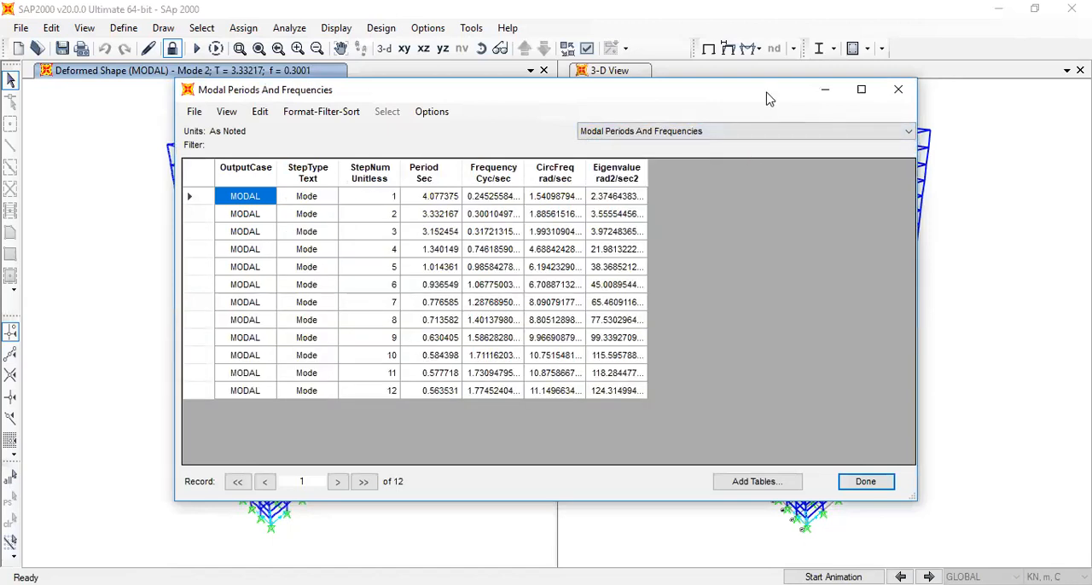
left_click_drag(766, 99, 775, 166)
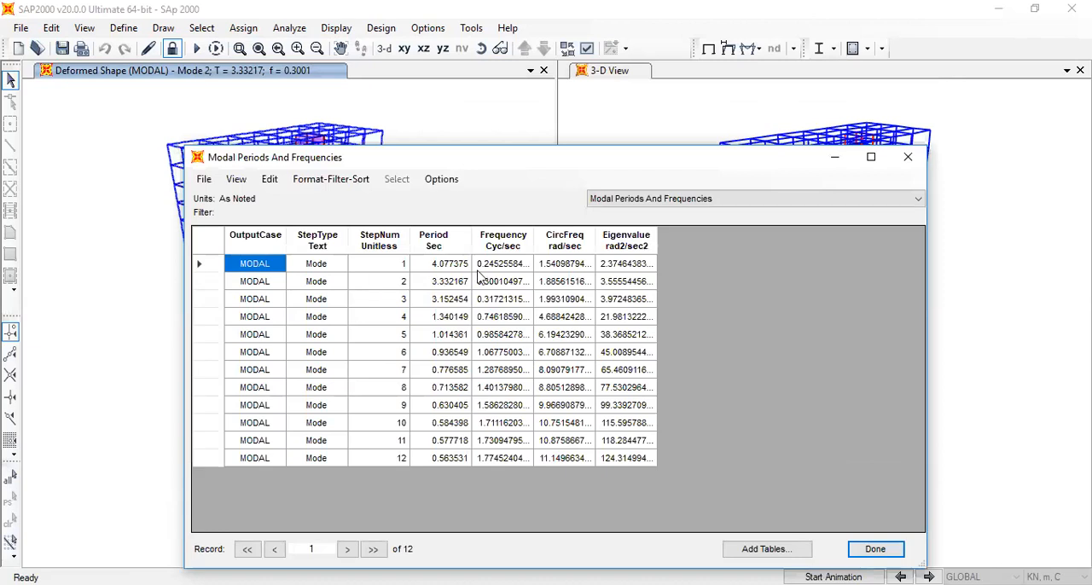
left_click(756, 198)
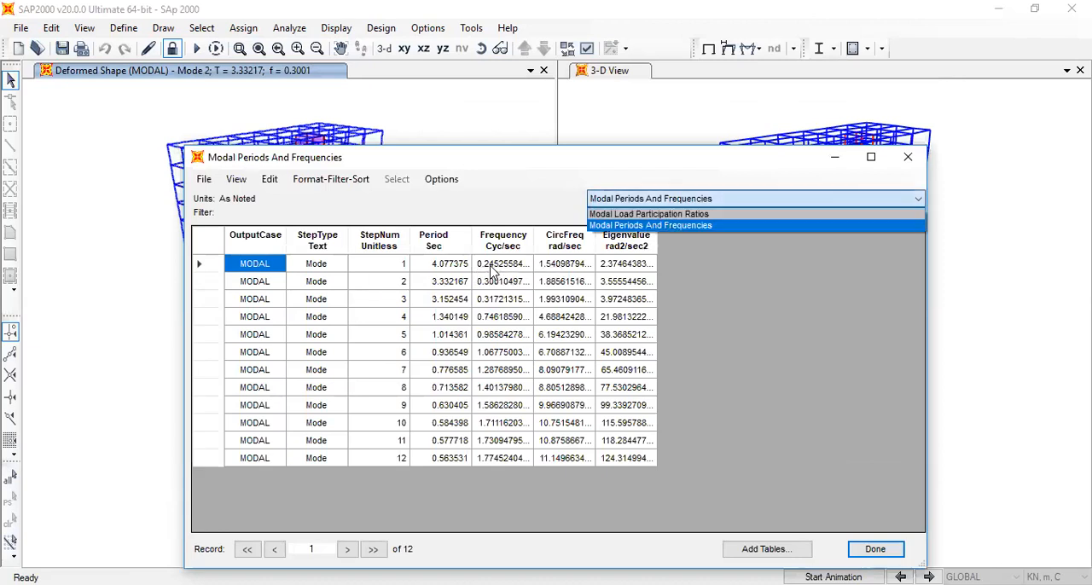
key("Return")
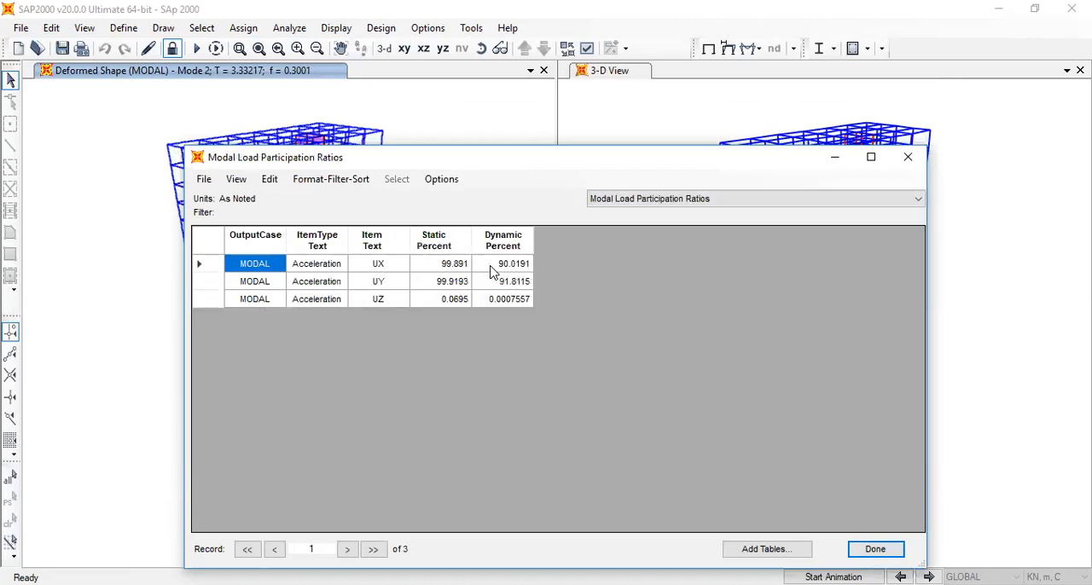
key("Escape")
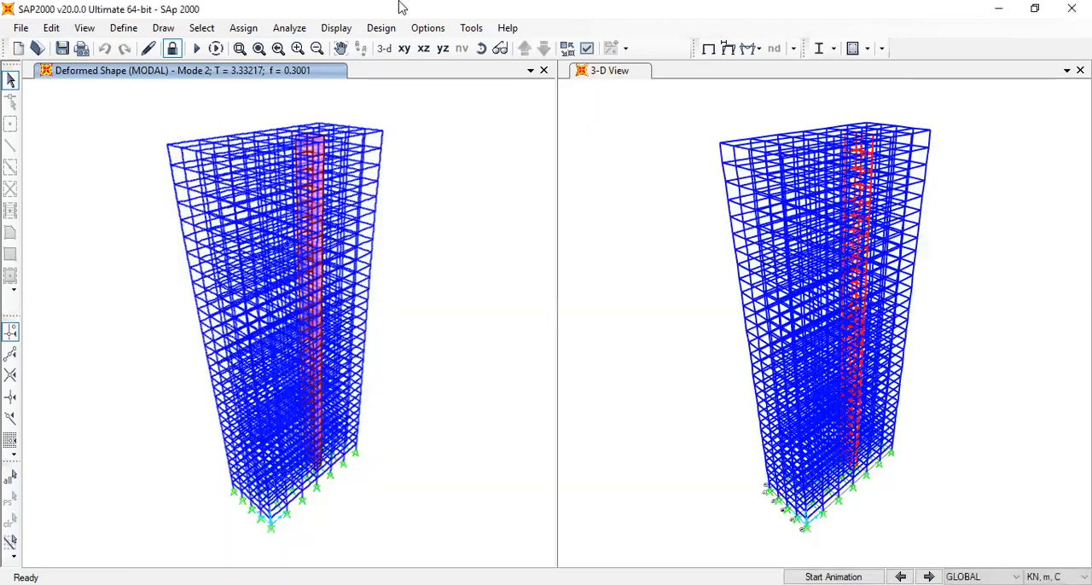
Add the Modal Participating Mass Ratios table to the selected modal results and display the tables
left_click(336, 27)
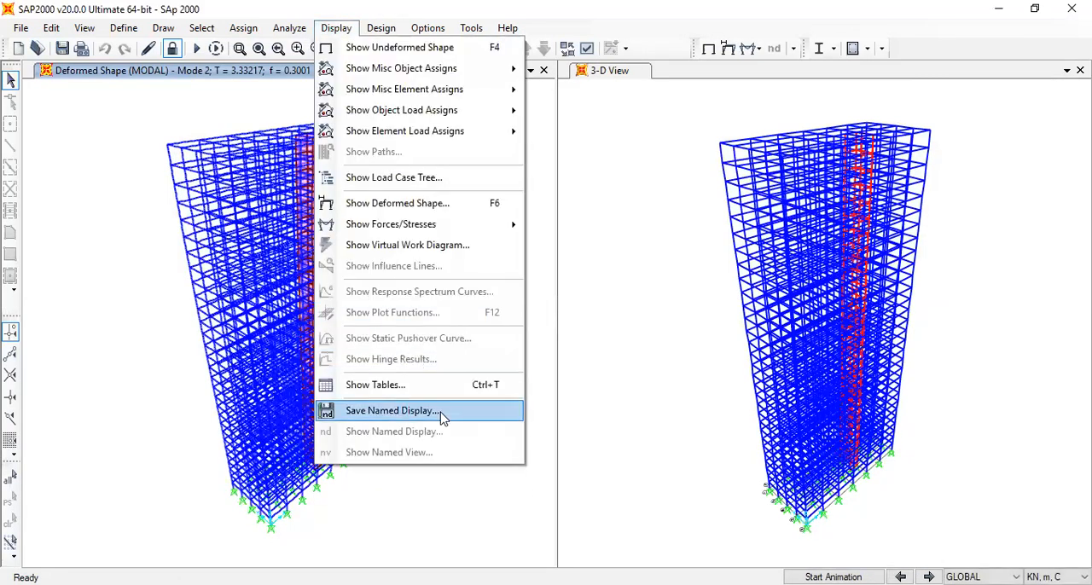
left_click(378, 385)
left_click(251, 325)
left_click(275, 363)
left_click(779, 537)
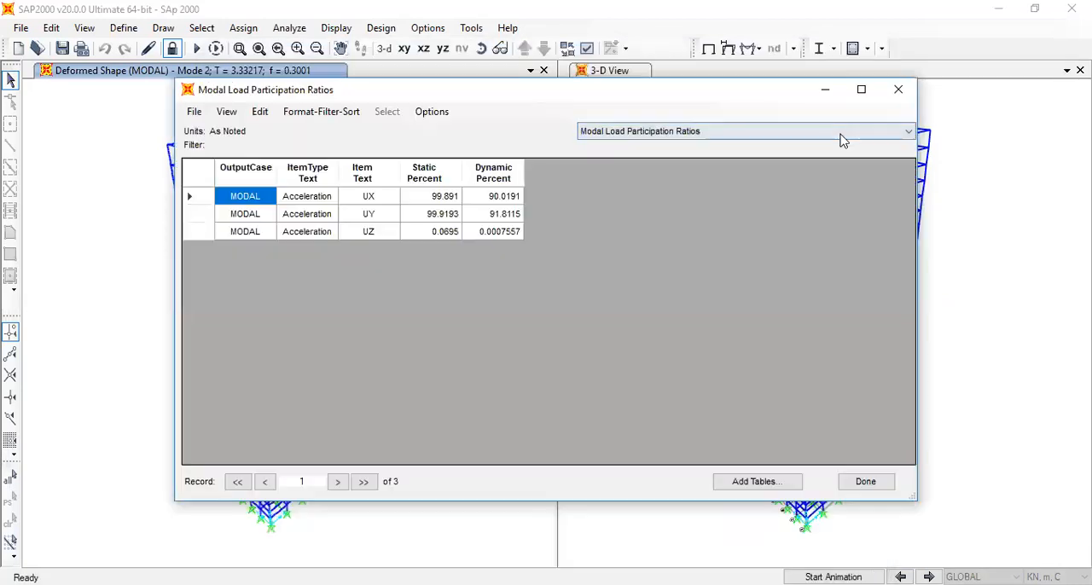
Examine the Modal Participating Mass Ratios table for all modes and close the tables
left_click(842, 137)
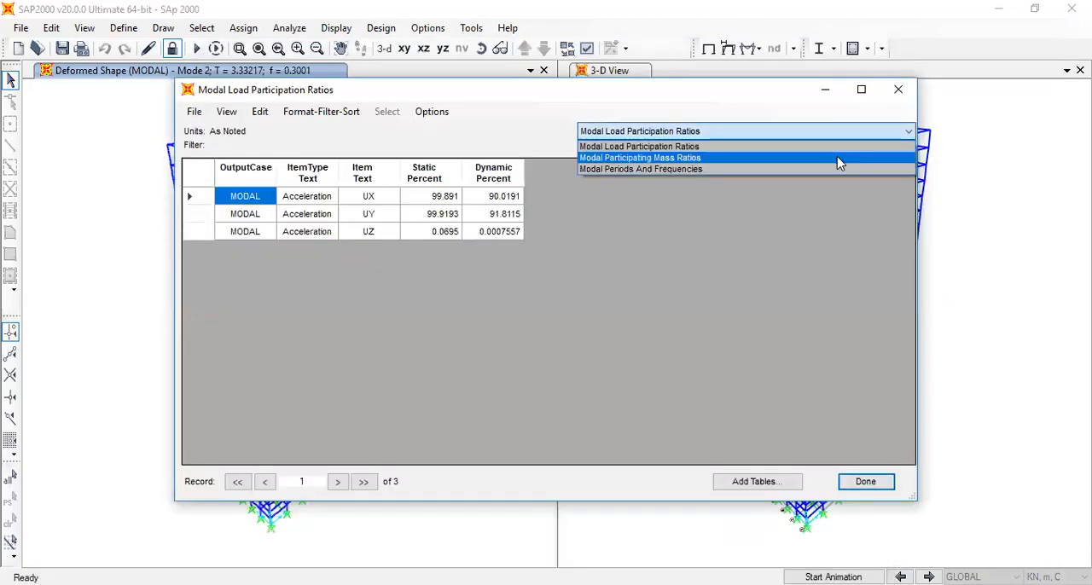
left_click(836, 161)
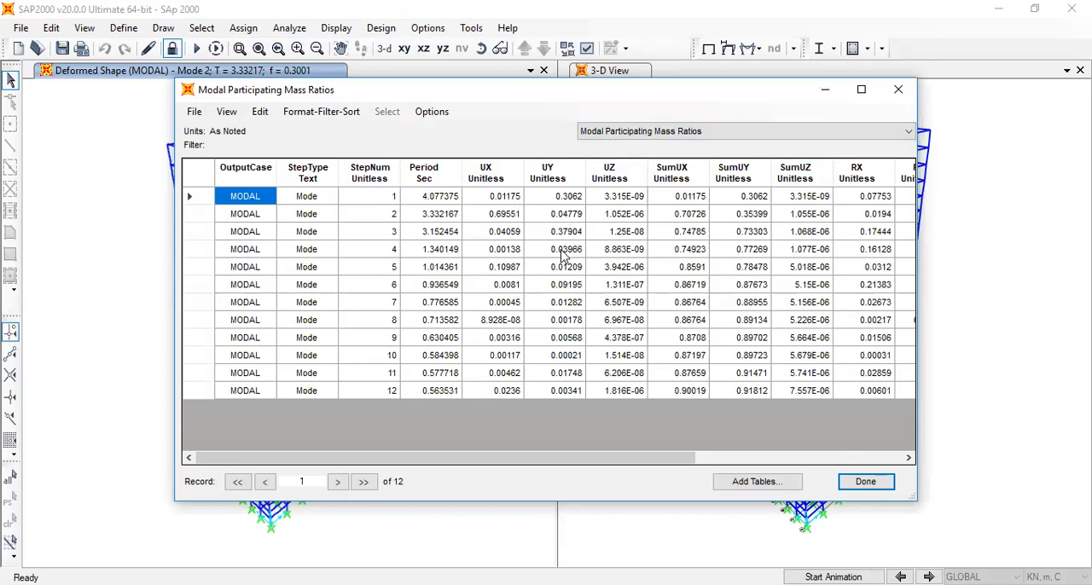
left_click(721, 135)
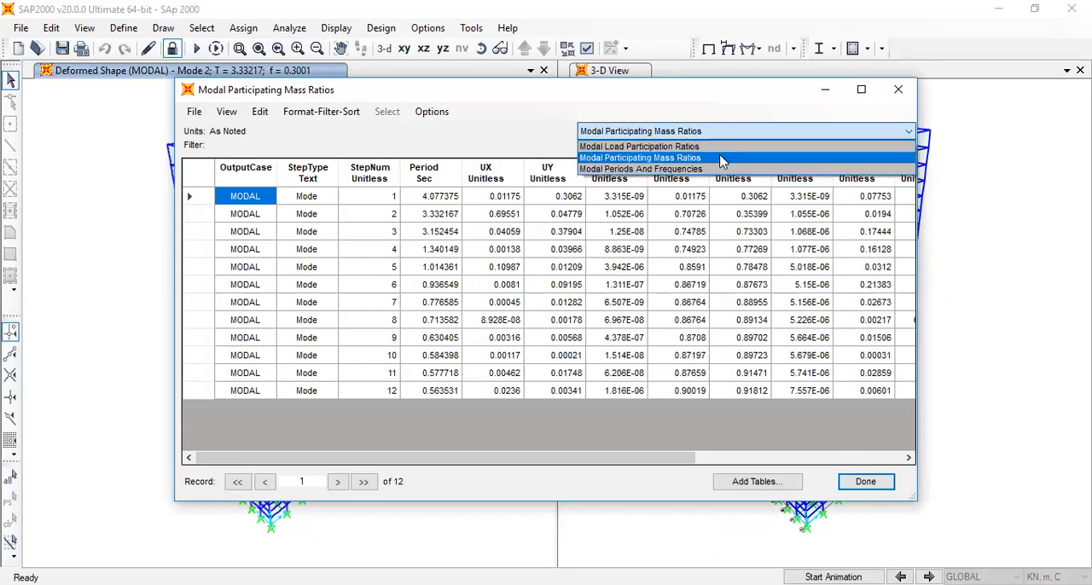
left_click(865, 477)
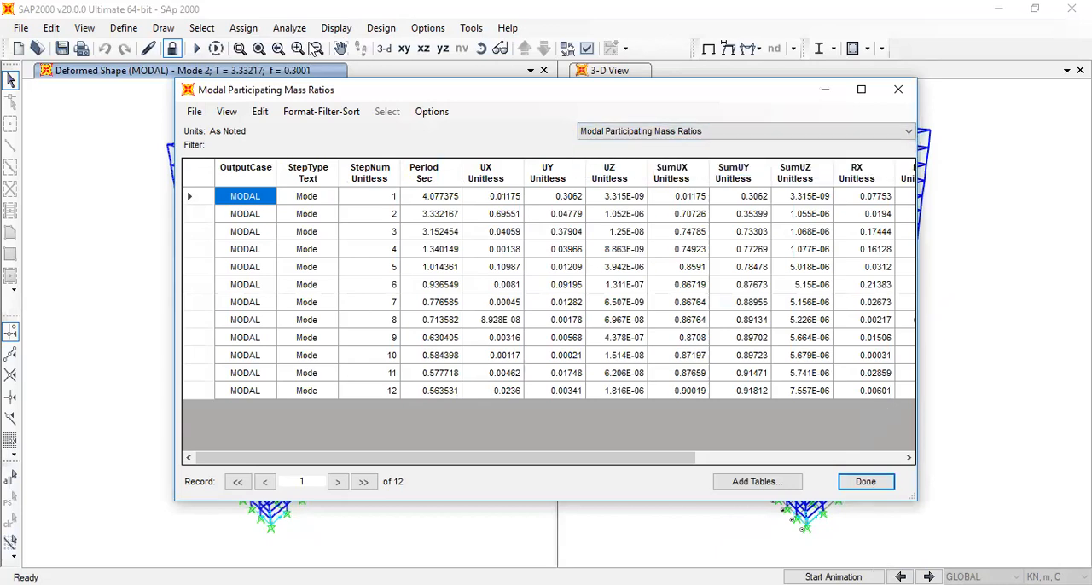
left_click(865, 482)
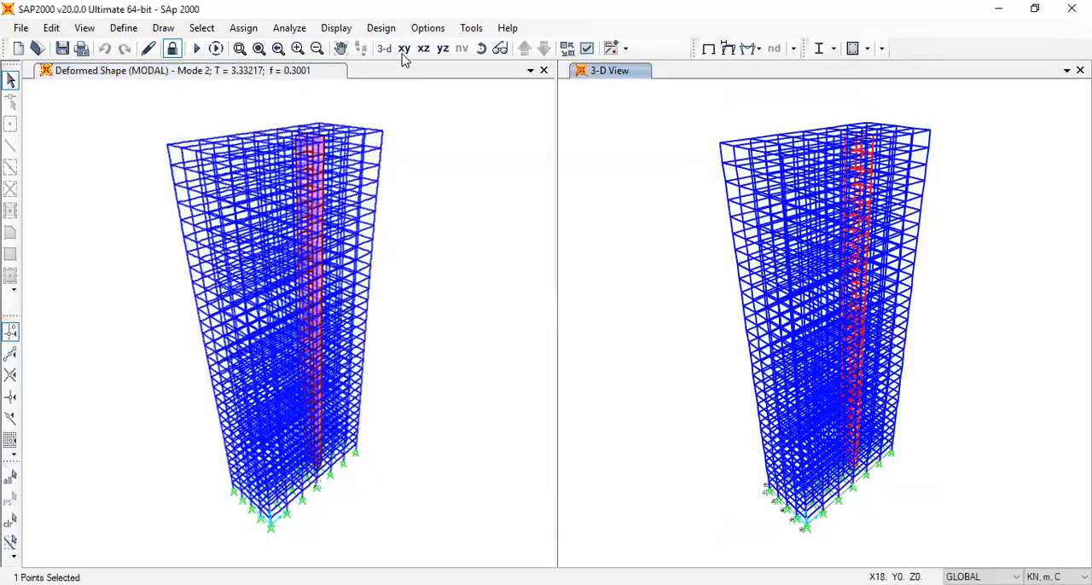
Add the Modal Participation Factors table to the selected modal results and display that table
left_click(336, 28)
left_click(416, 385)
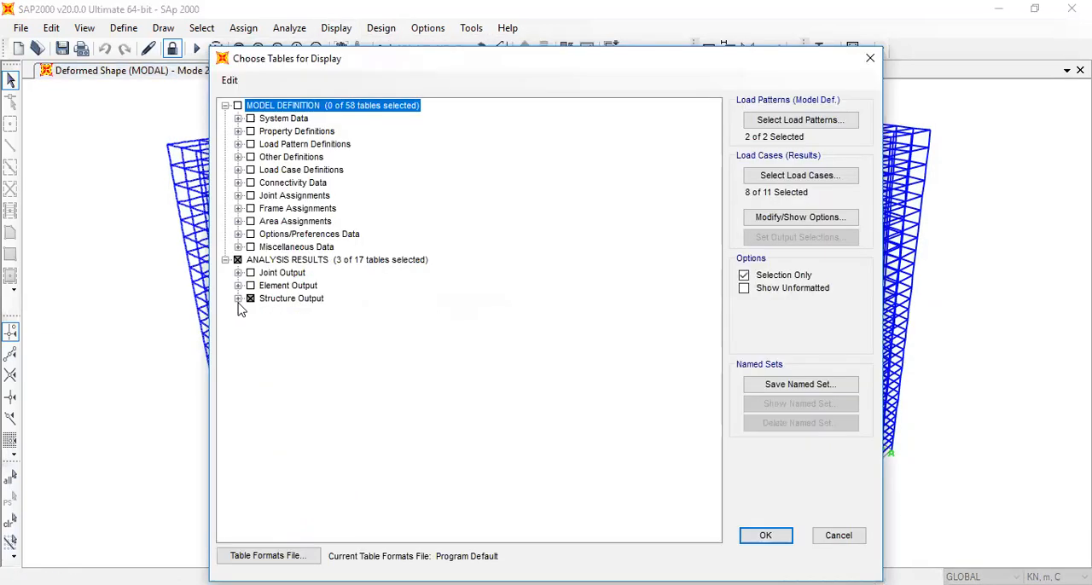
left_click(238, 299)
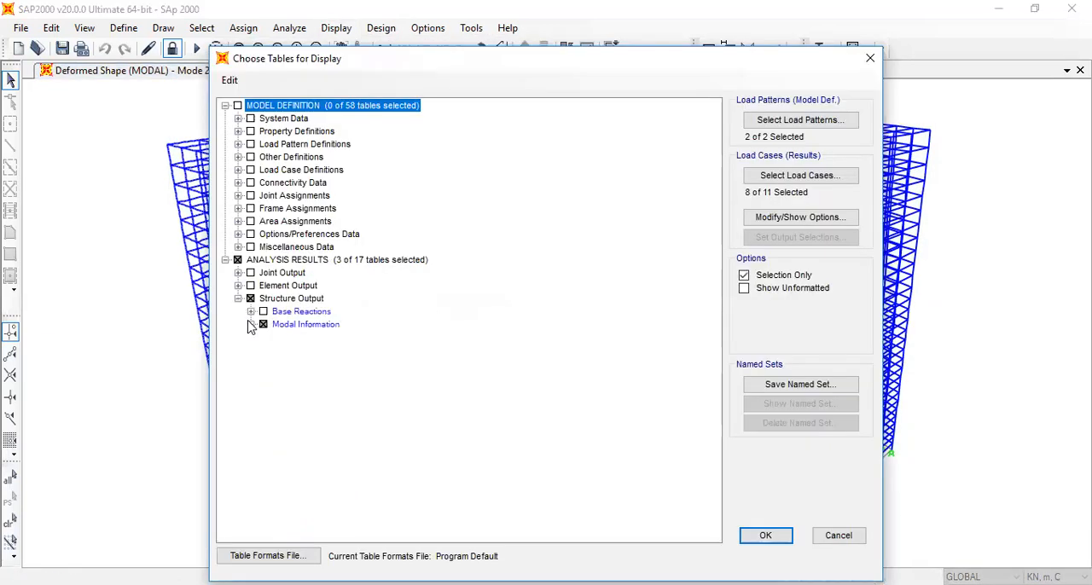
left_click(251, 324)
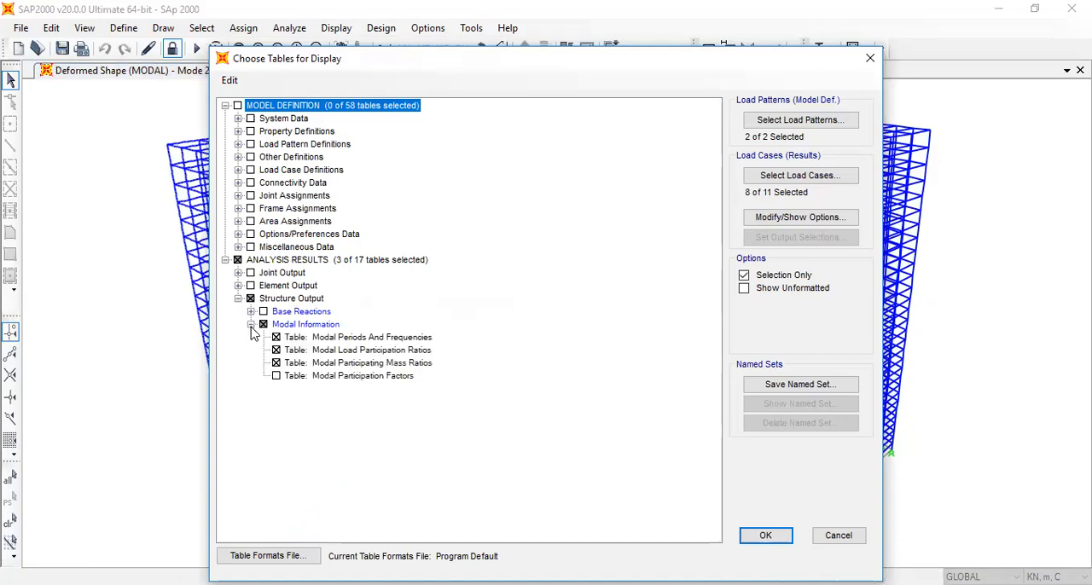
left_click(275, 376)
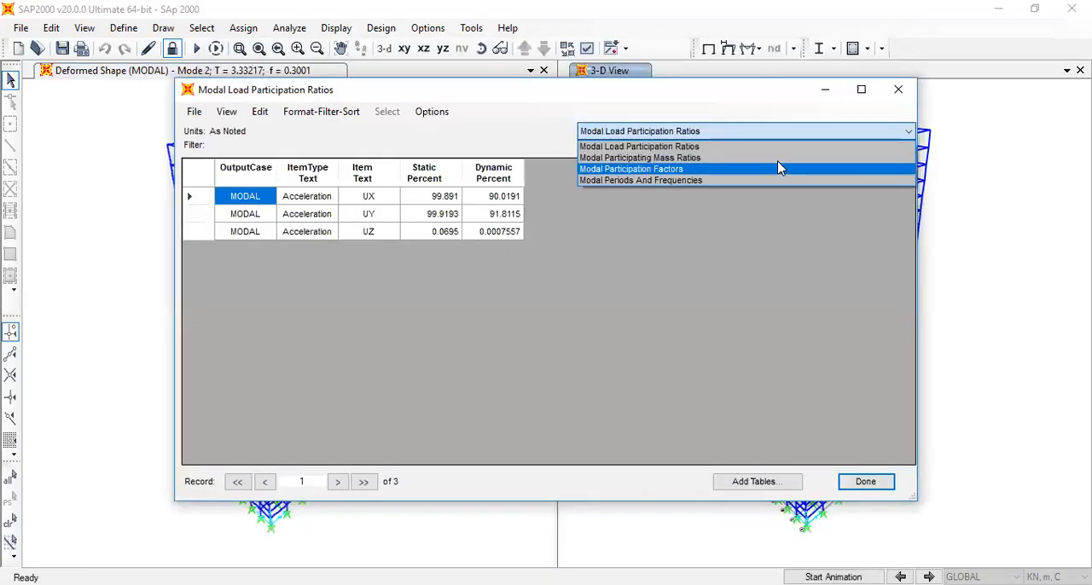
left_click(778, 168)
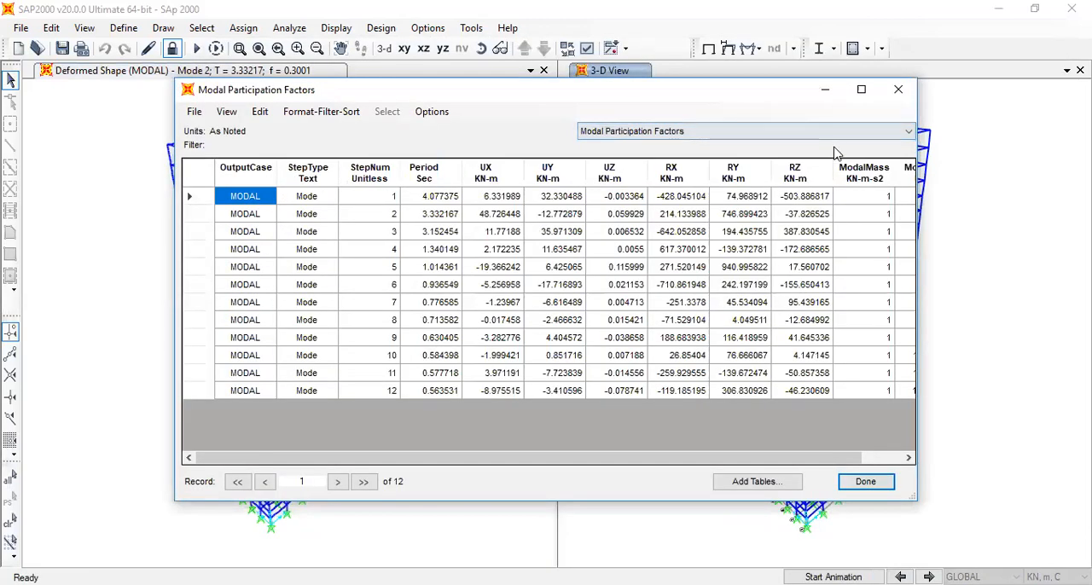
Switch to the Modal Participating Mass Ratios table and examine the ratios for all modes
left_click(706, 131)
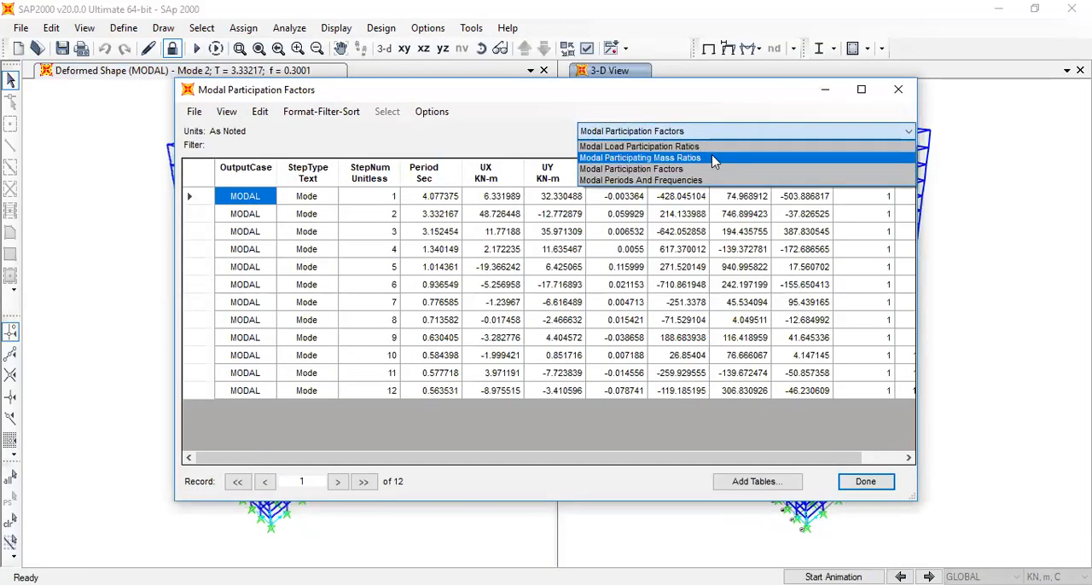
left_click(708, 158)
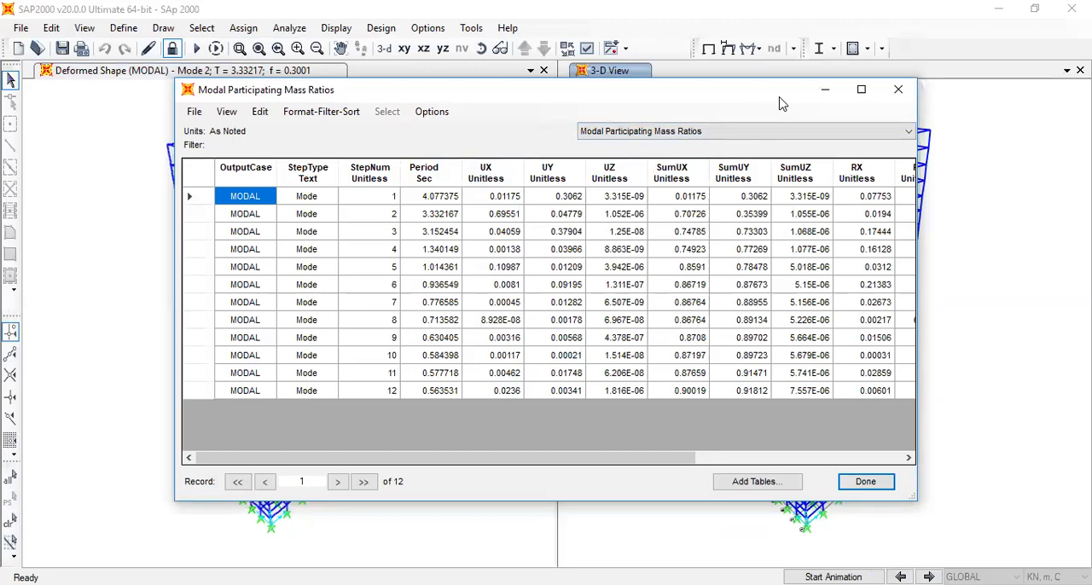
left_click_drag(779, 103, 704, 148)
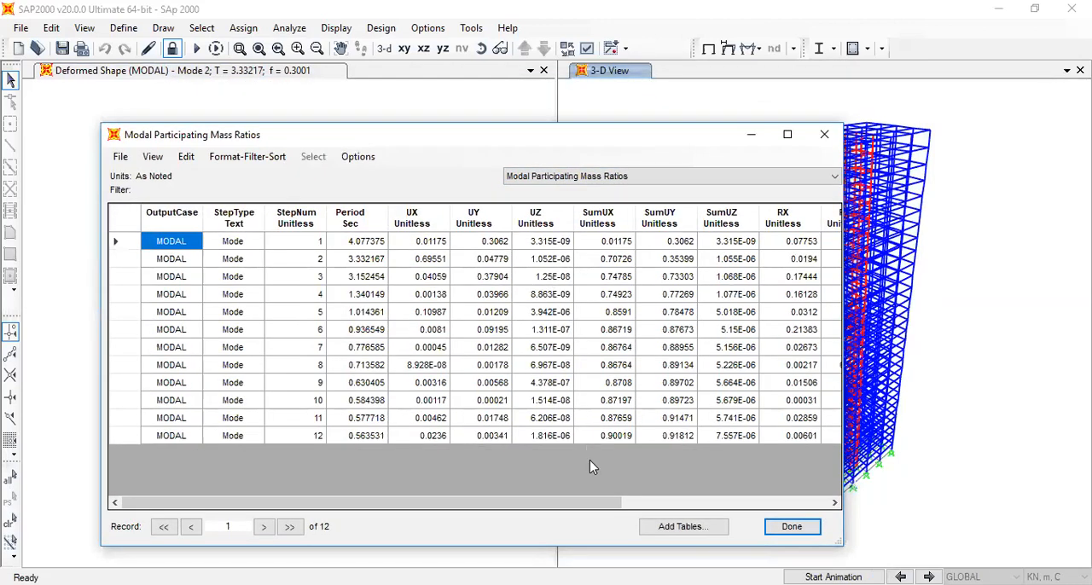
left_click_drag(618, 503, 491, 512)
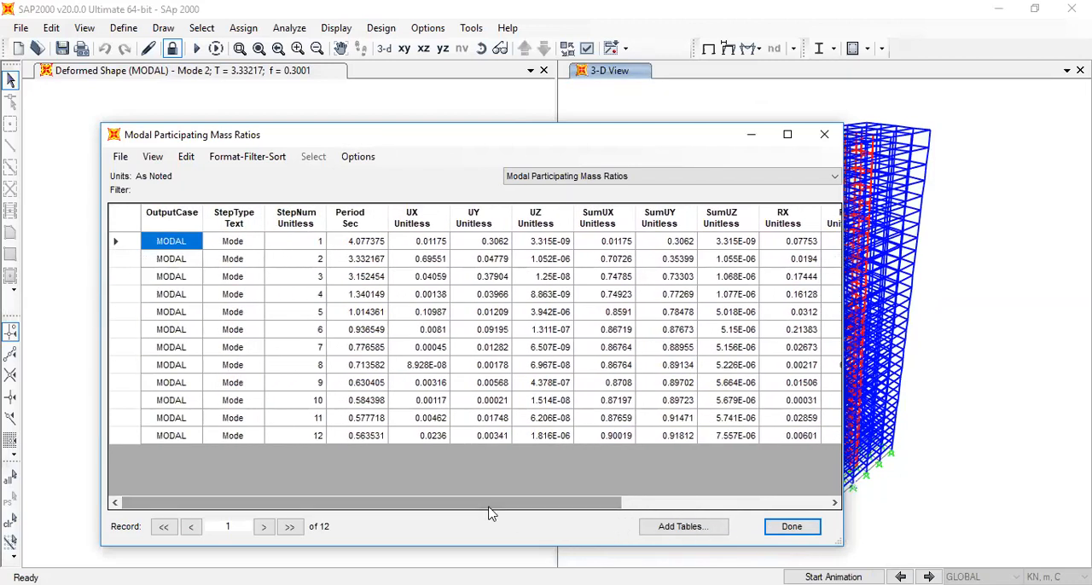
Sort the Modal Participating Mass Ratios by UX, UY and UZ in turn, and close the tables
left_click(401, 219)
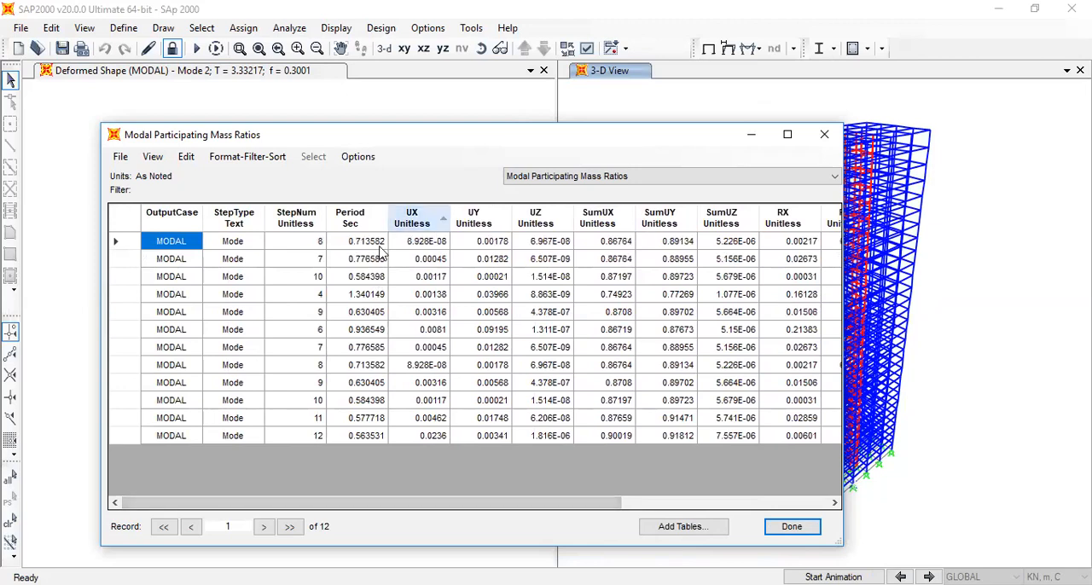
left_click(474, 219)
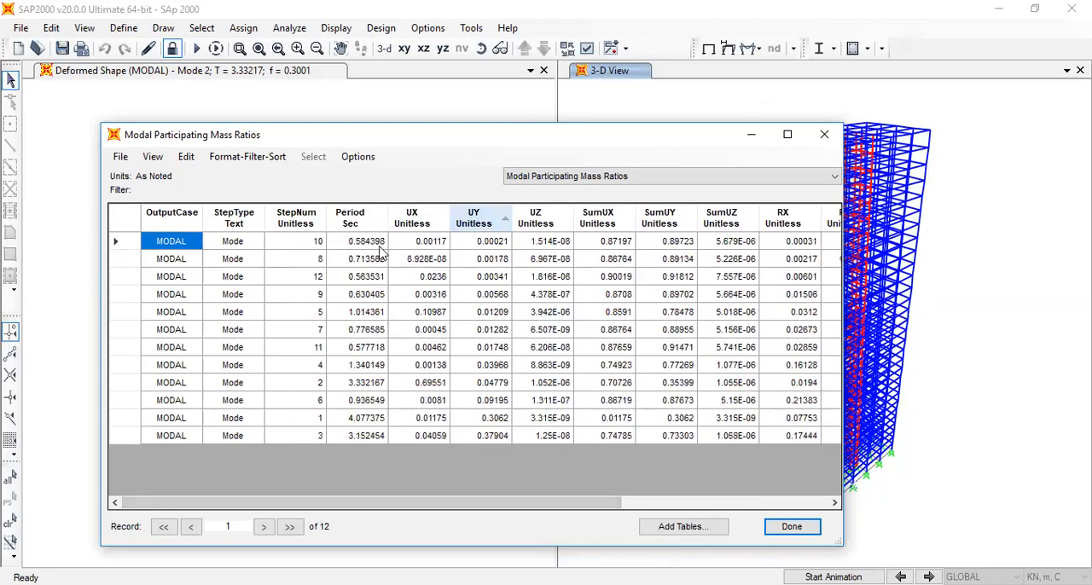
left_click(535, 217)
left_click(811, 140)
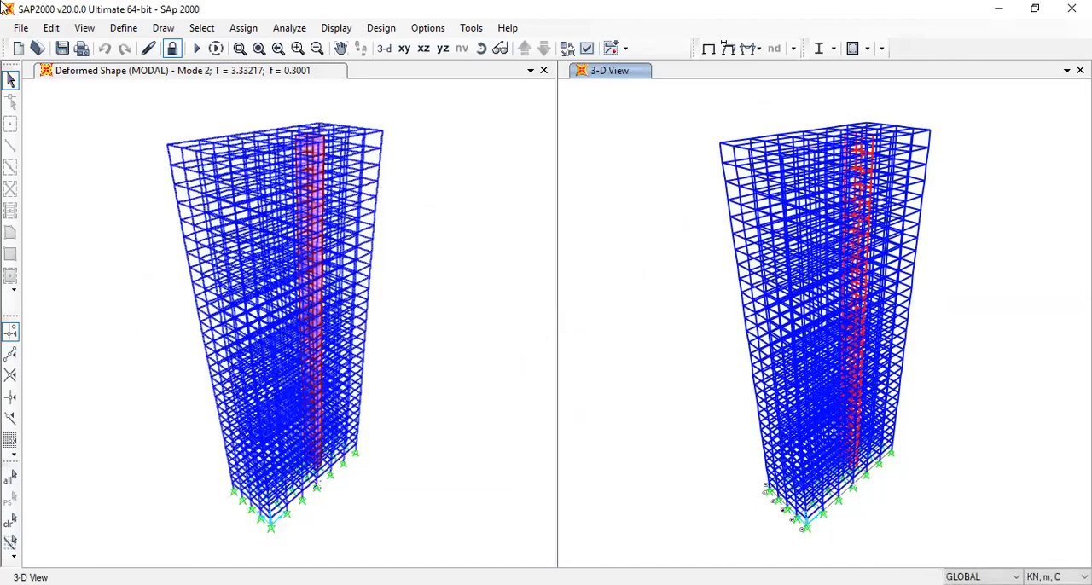
Start a new model from the 3D Frames template in KN, m, C units without saving the current model's changes
left_click(20, 27)
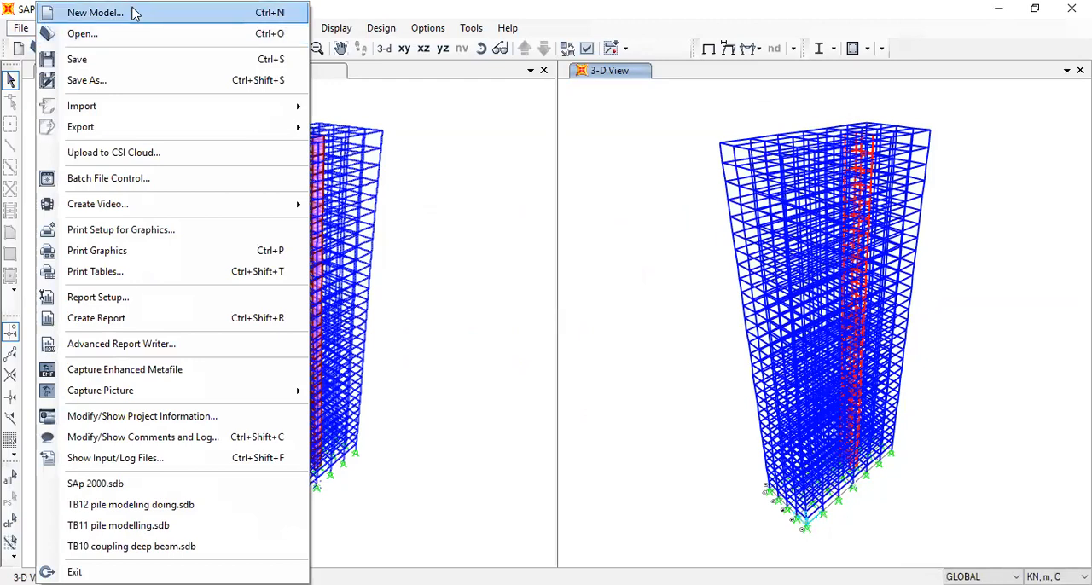
left_click(94, 13)
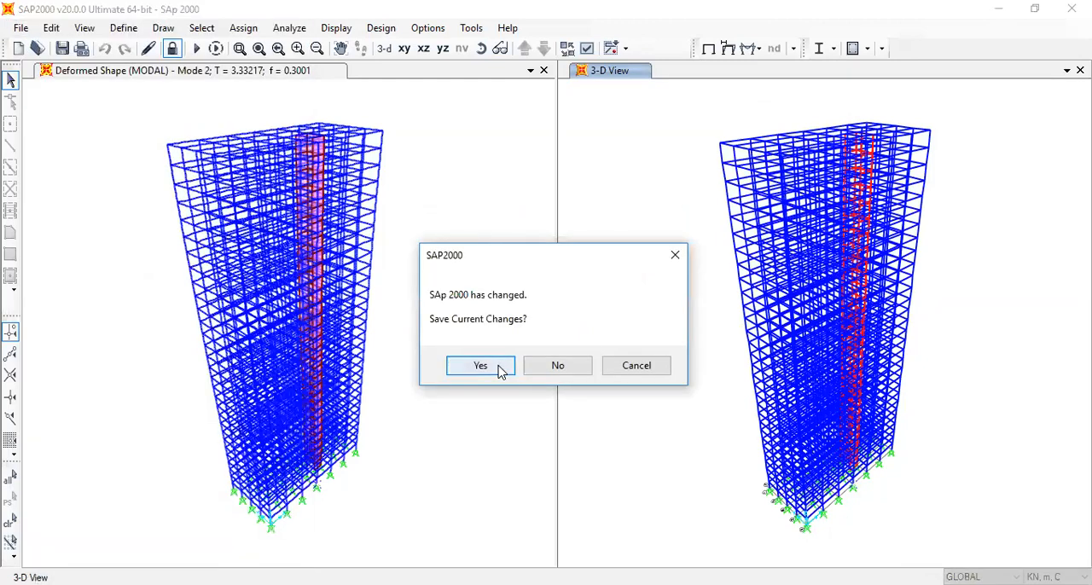
left_click(550, 366)
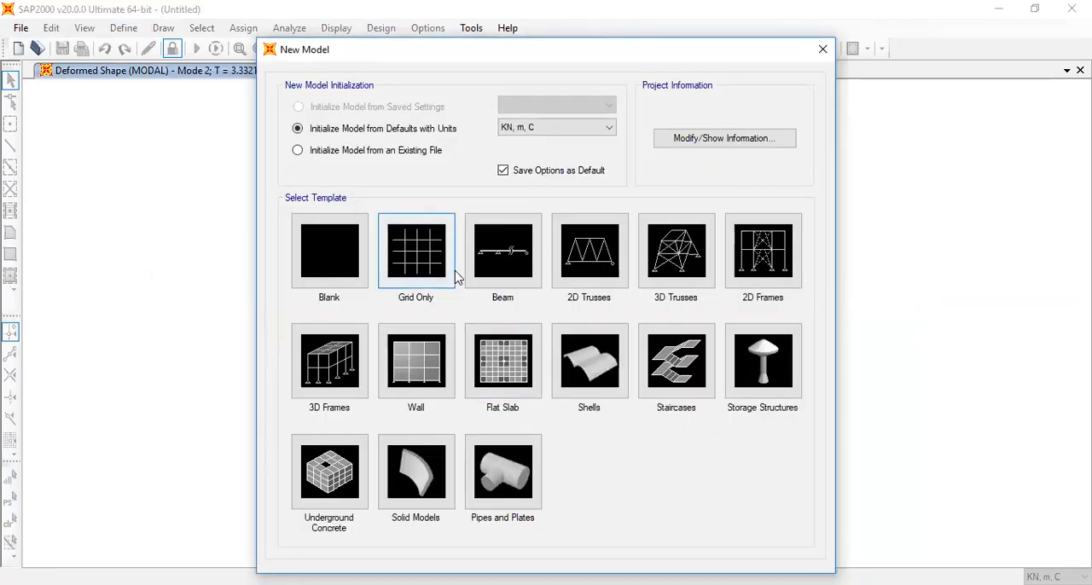
left_click(318, 363)
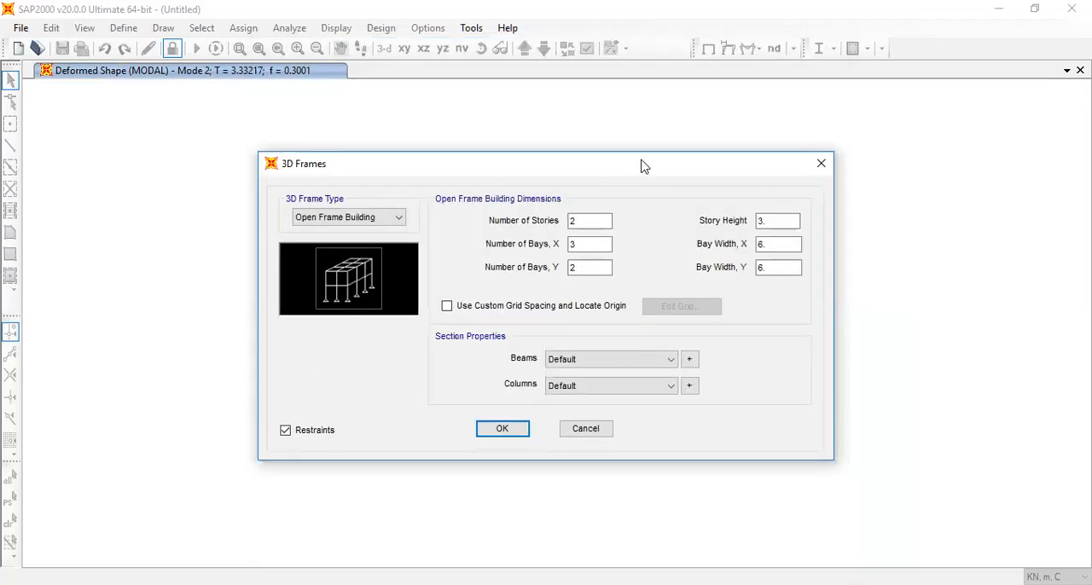
Set the open frame building to 1 story with 4 bays in X and 4 bays in Y
left_click_drag(644, 167, 648, 217)
double_click(597, 273)
type("1")
double_click(598, 294)
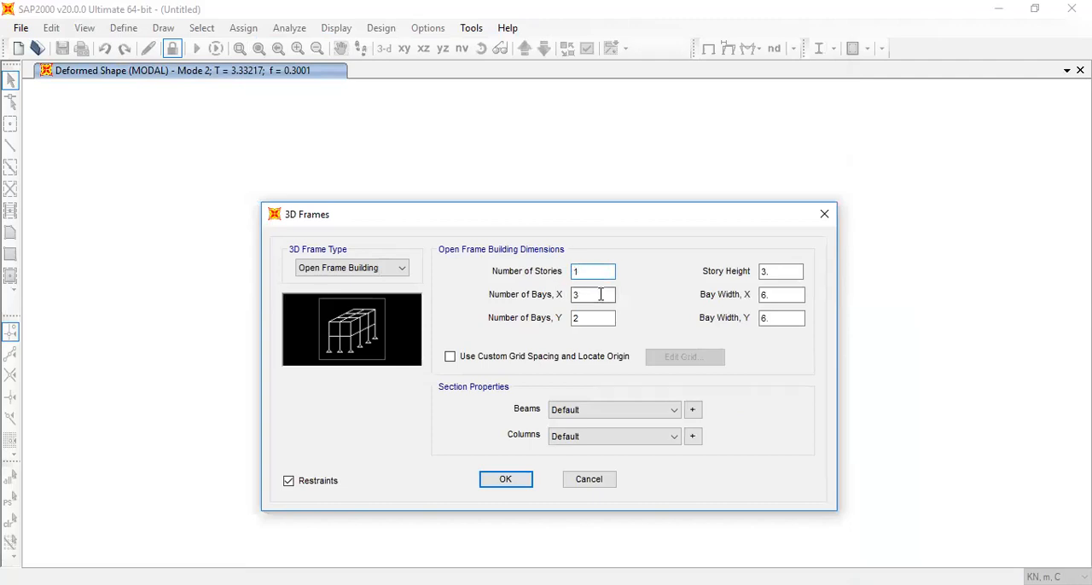
type("4")
double_click(592, 321)
type("4")
Set the story height to 3.6 m and the X bay width to 7.5 m, and generate the frame
double_click(768, 272)
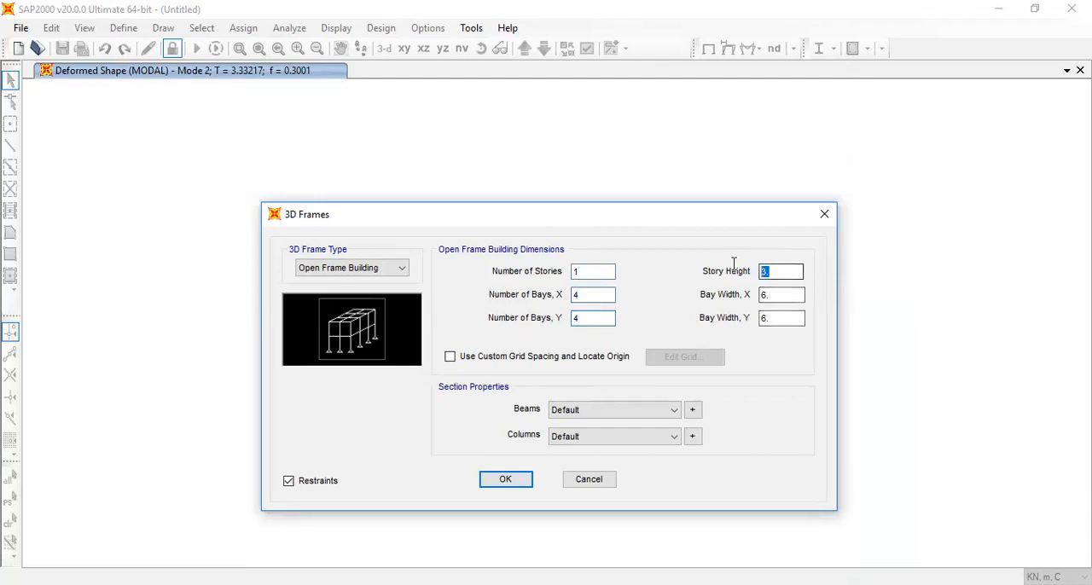
type("3")
double_click(774, 295)
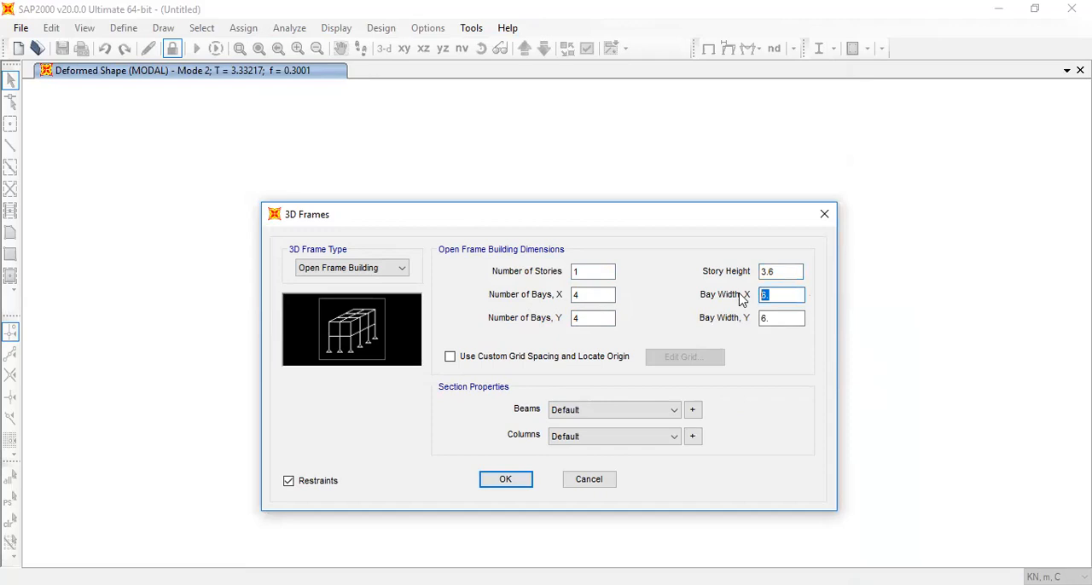
type("7")
left_click(772, 317)
left_click(506, 480)
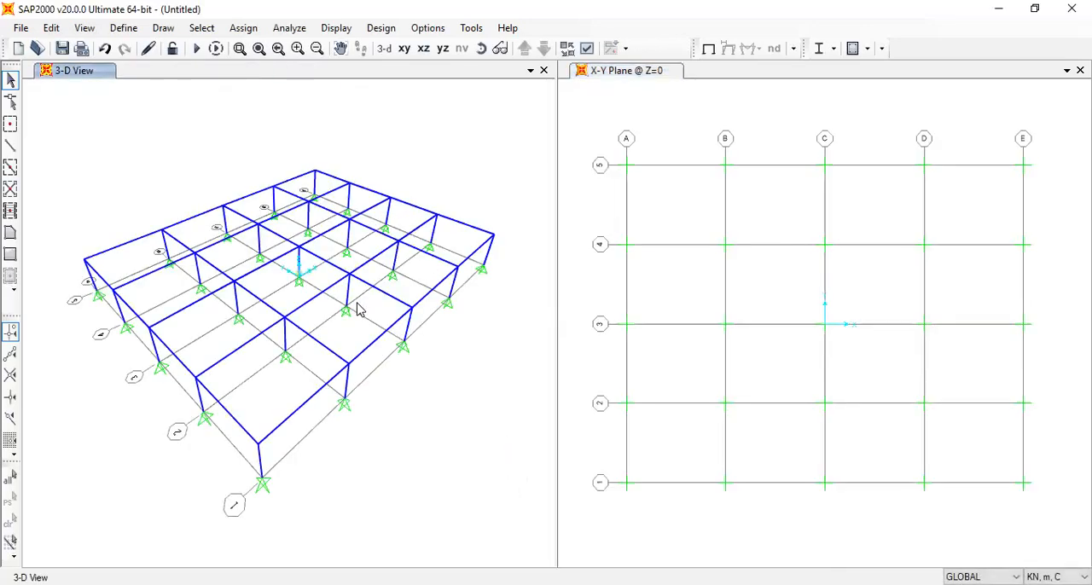
Try to copy the 4000Psi concrete as a new material named G30 with a weight per unit volume of 25
left_click(141, 30)
left_click(143, 32)
left_click(135, 29)
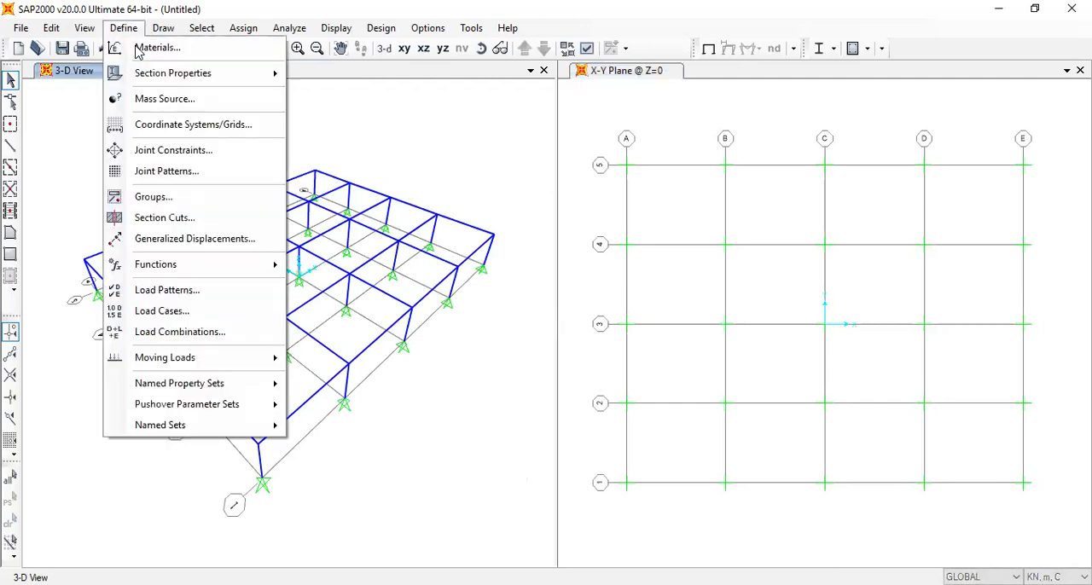
left_click(139, 49)
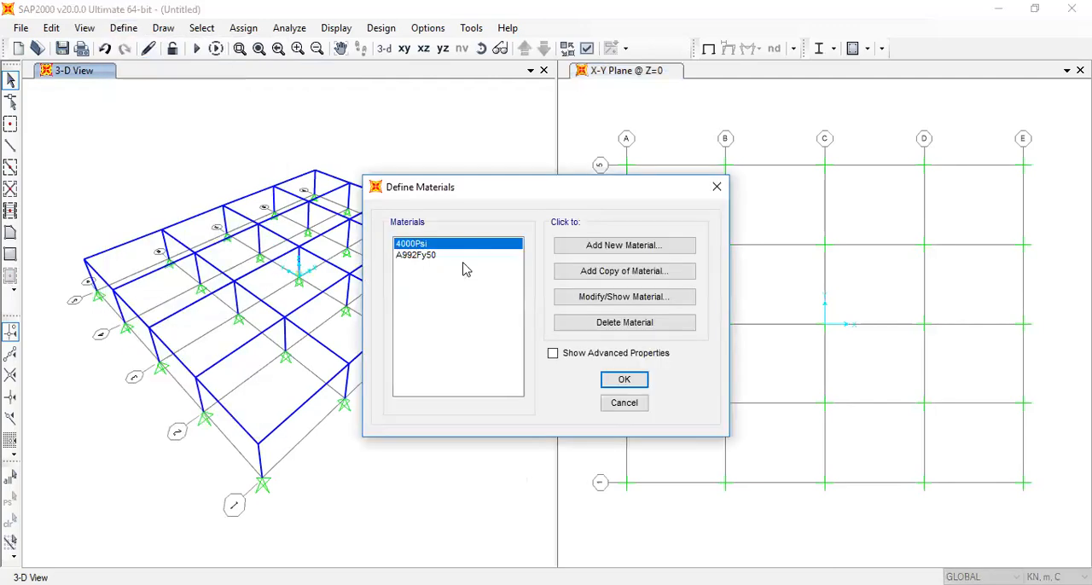
left_click(582, 273)
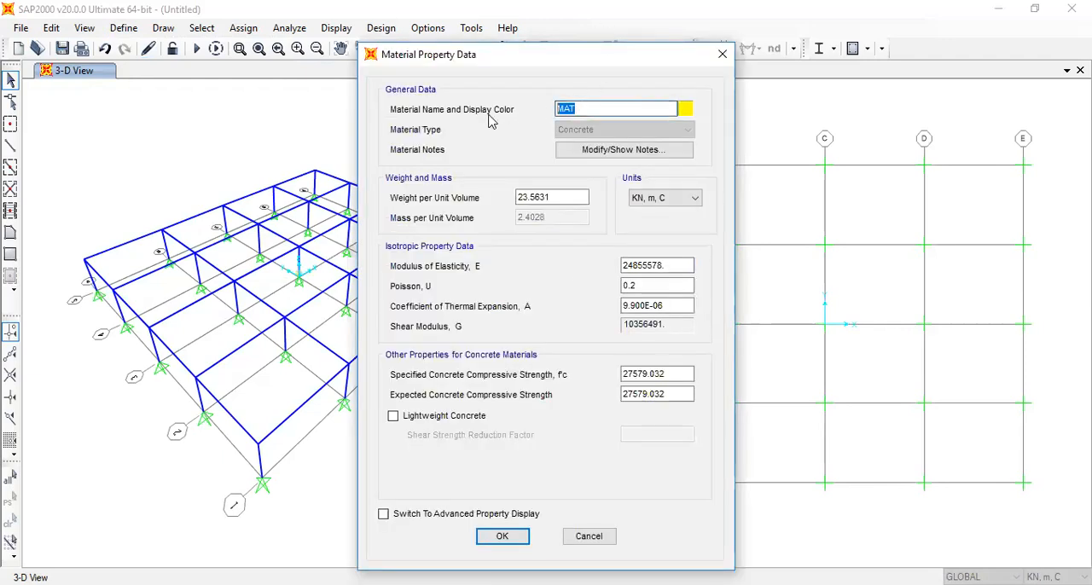
type("G30")
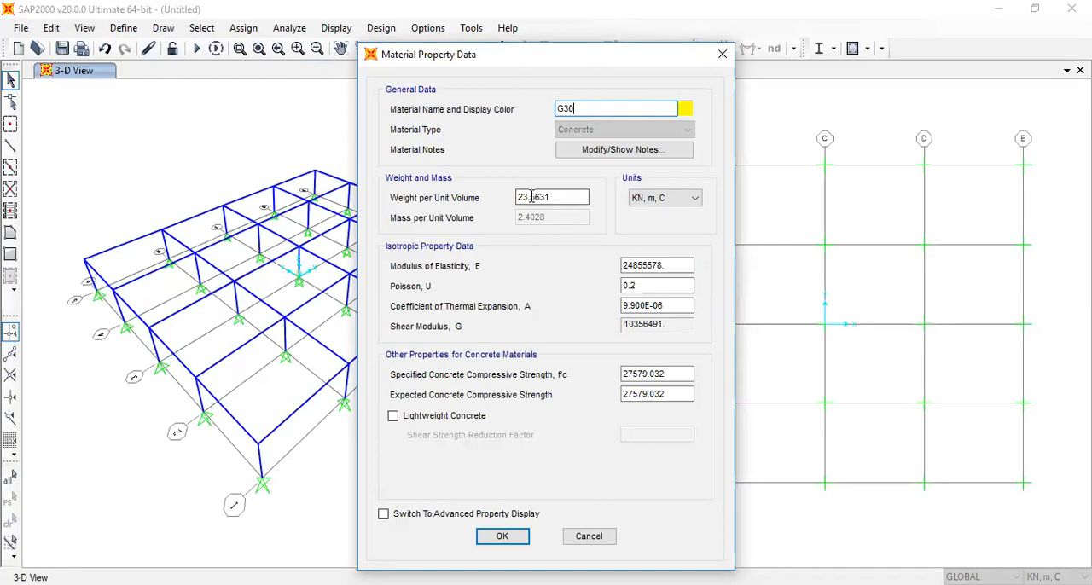
double_click(548, 198)
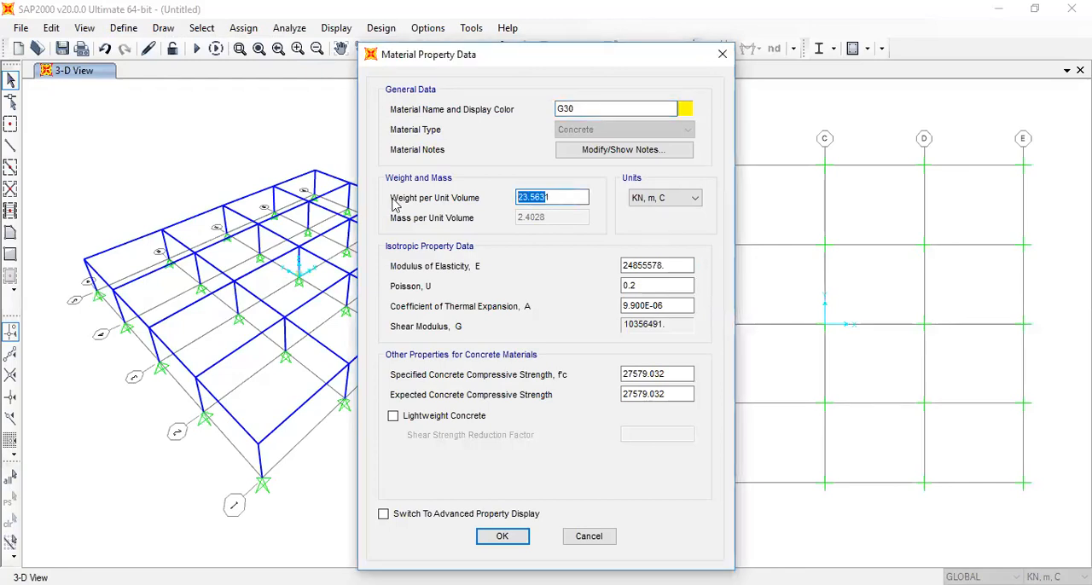
left_click_drag(555, 198, 475, 205)
type("25")
Try to set the G30 modulus of elasticity to 27000000 and change its Poisson's ratio, then dismiss the material definitions
left_click(659, 261)
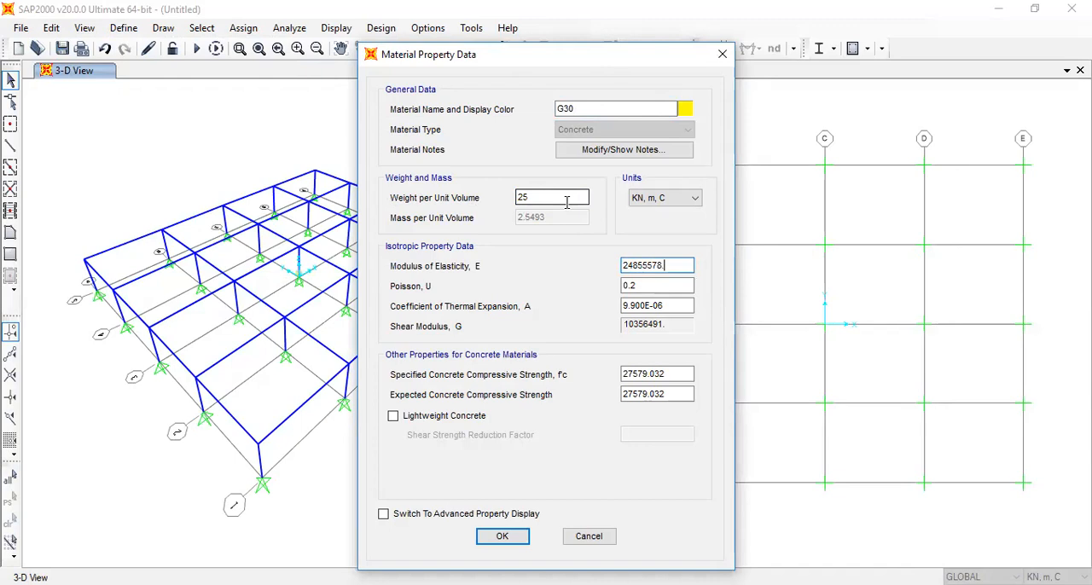
left_click_drag(672, 270, 635, 253)
type("7000000")
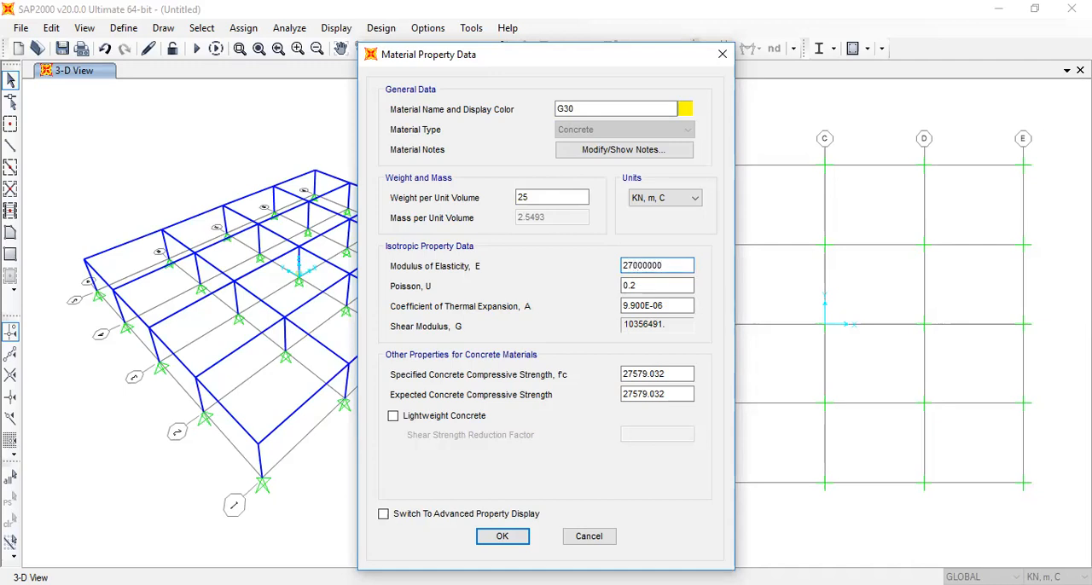
left_click(631, 286)
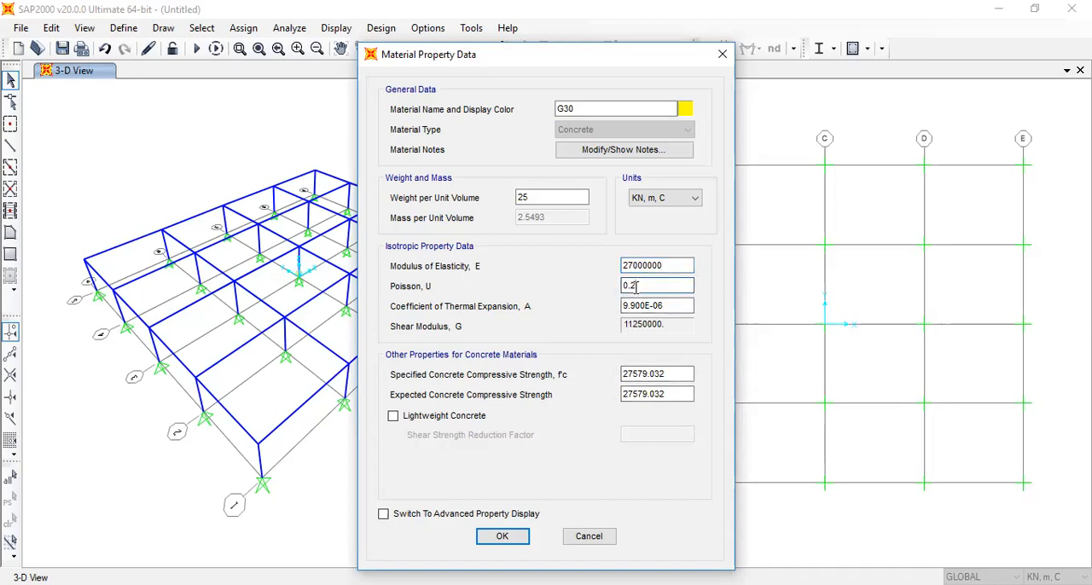
type("15")
left_click(514, 537)
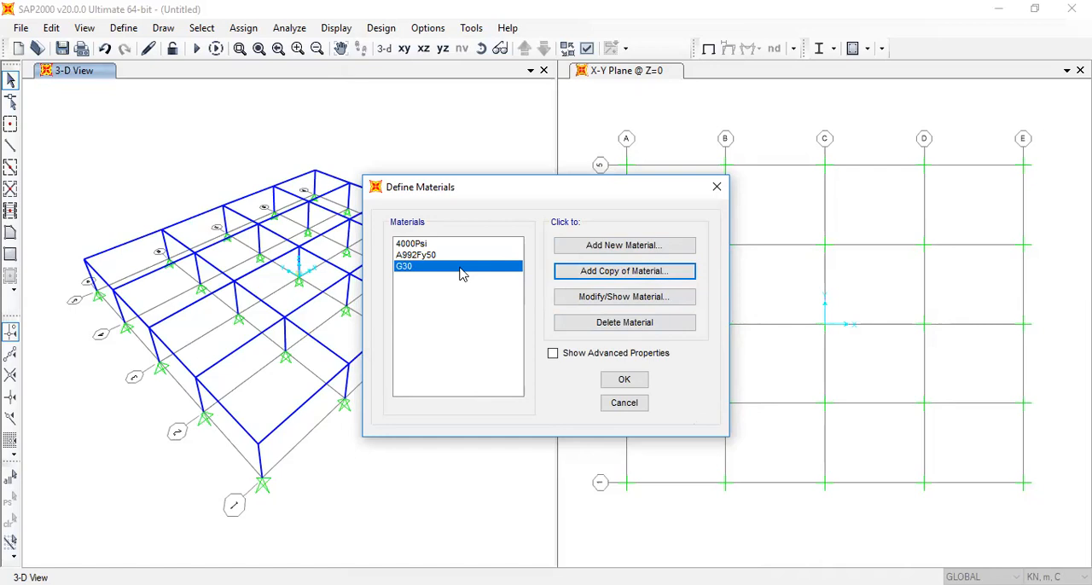
left_click(716, 188)
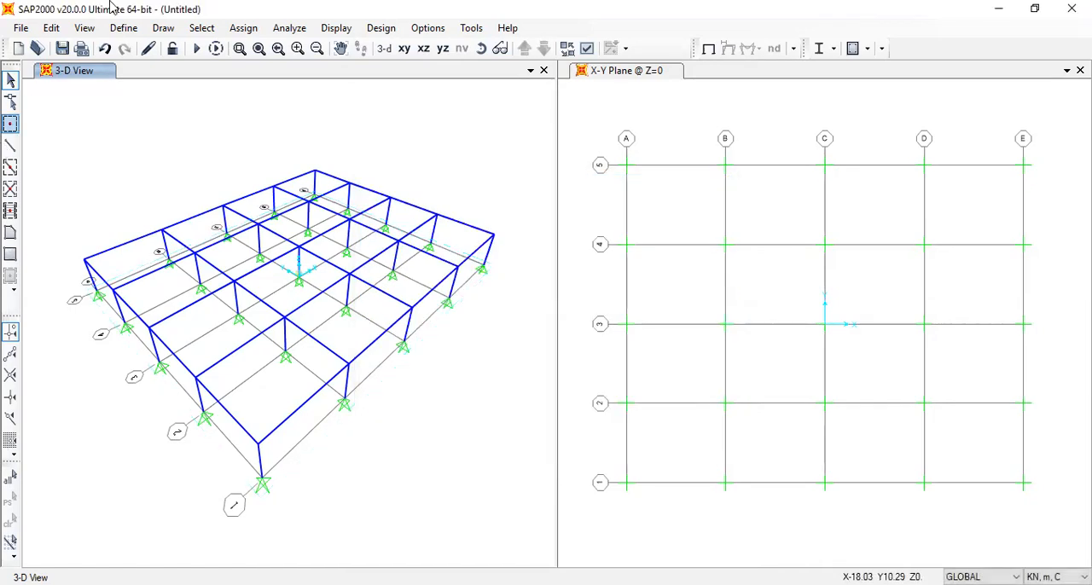
Check the list of defined materials and close it
left_click(150, 30)
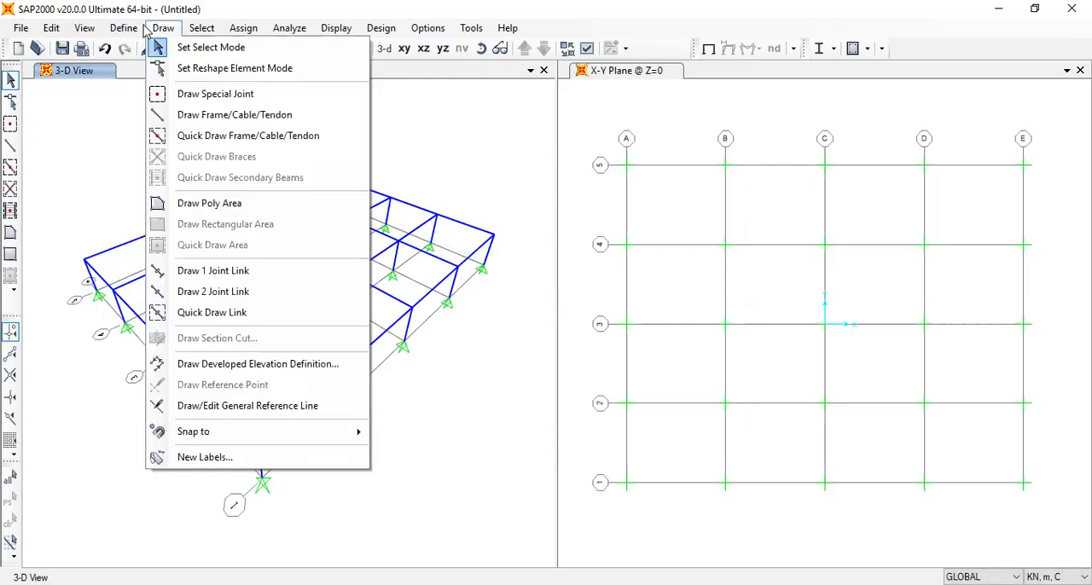
mouse_move(132, 28)
left_click(137, 50)
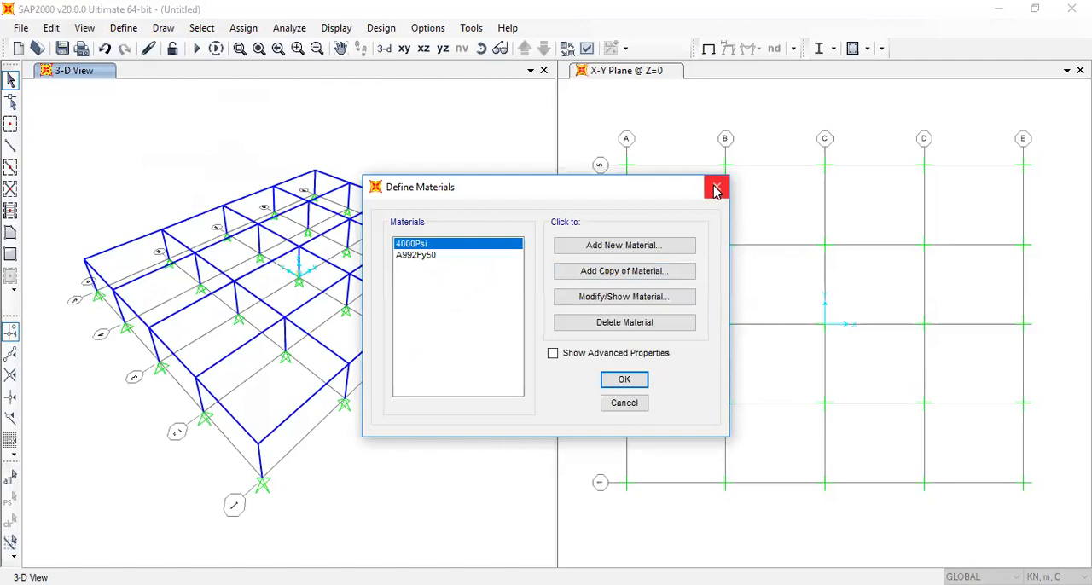
left_click(716, 190)
Add a new rectangular concrete frame section named Beam 600x400
left_click(124, 29)
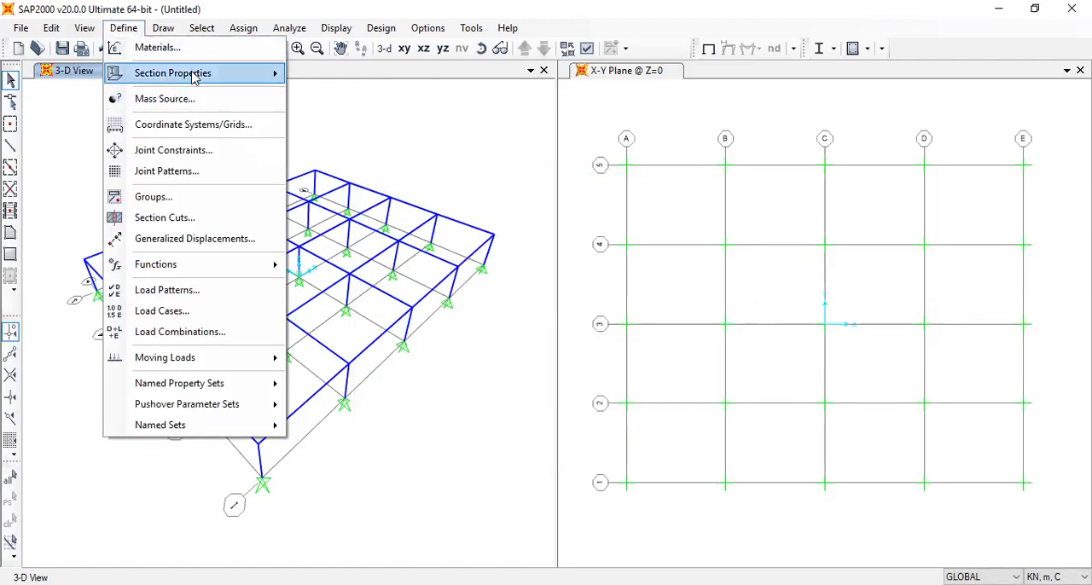
mouse_move(207, 74)
left_click(353, 75)
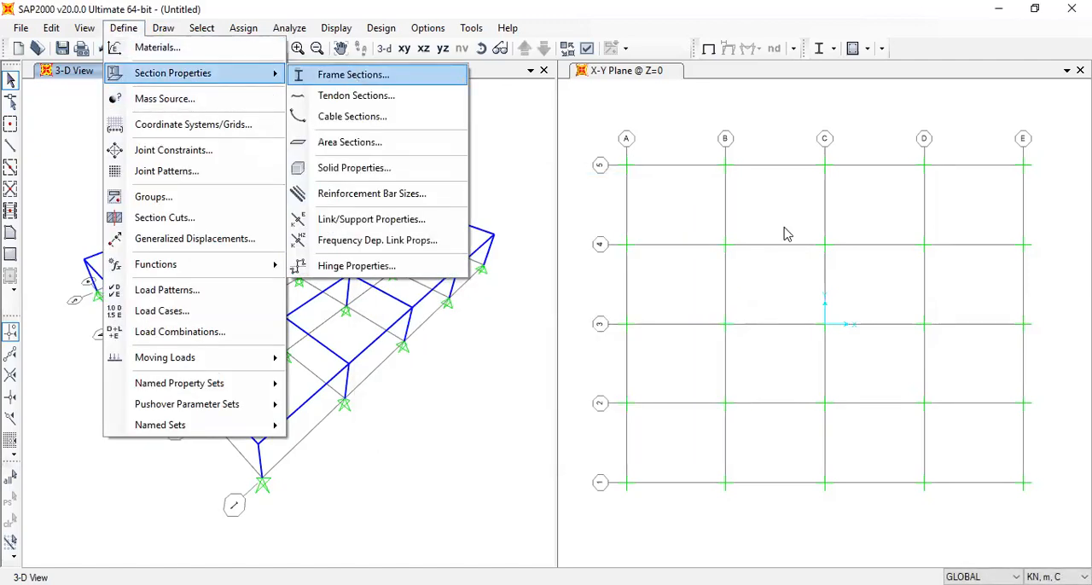
left_click(623, 202)
left_click(670, 145)
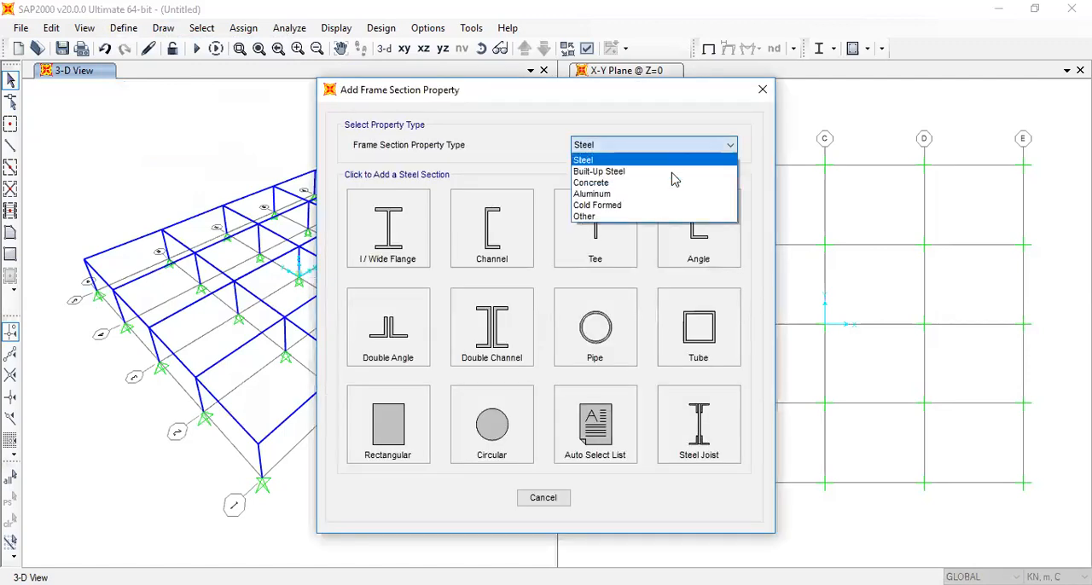
left_click(670, 184)
left_click(390, 236)
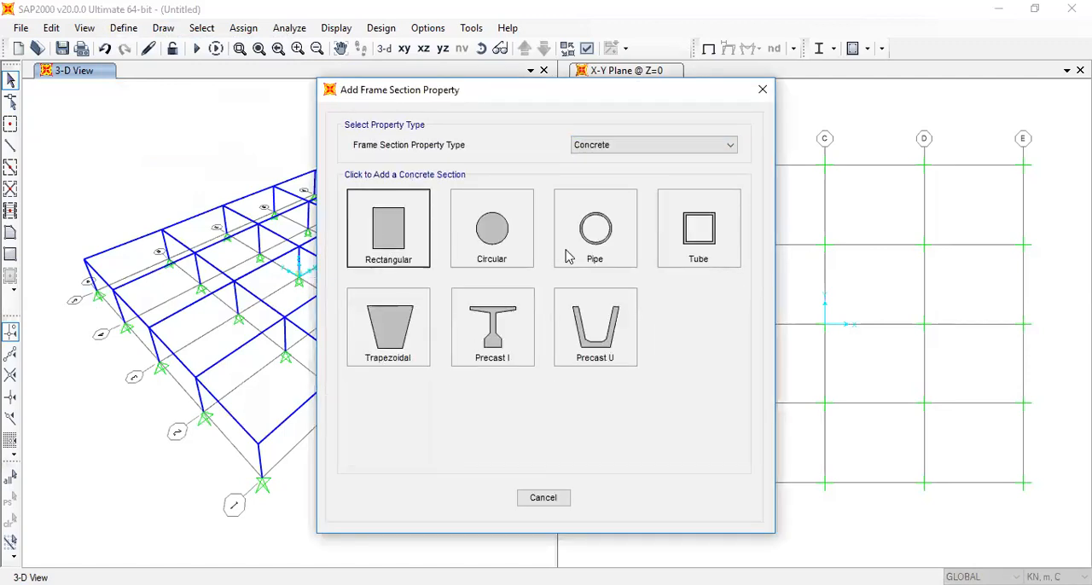
left_click_drag(612, 159, 370, 168)
type("Beam ")
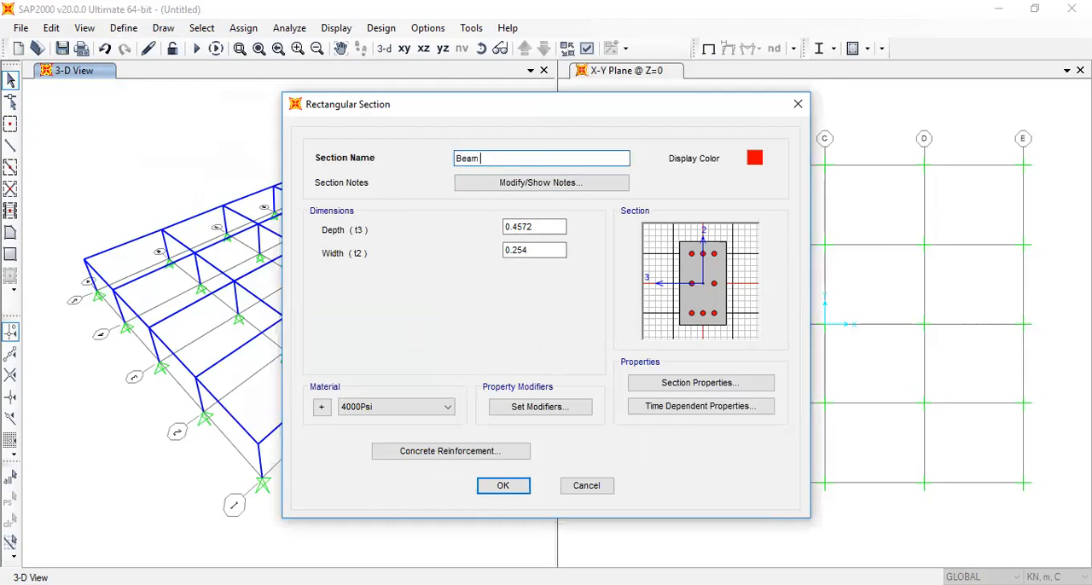
type("600x400")
Set the beam section's depth to 0.6 and width to 0.4, and accept the frame section definitions
left_click_drag(550, 227, 515, 251)
type("6")
type("6")
type("4")
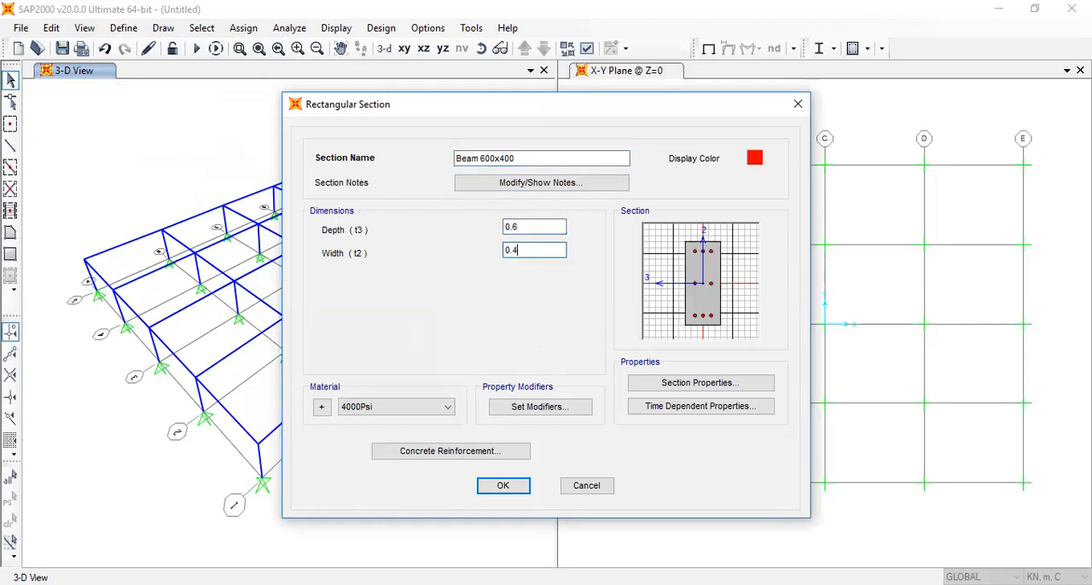
left_click(431, 407)
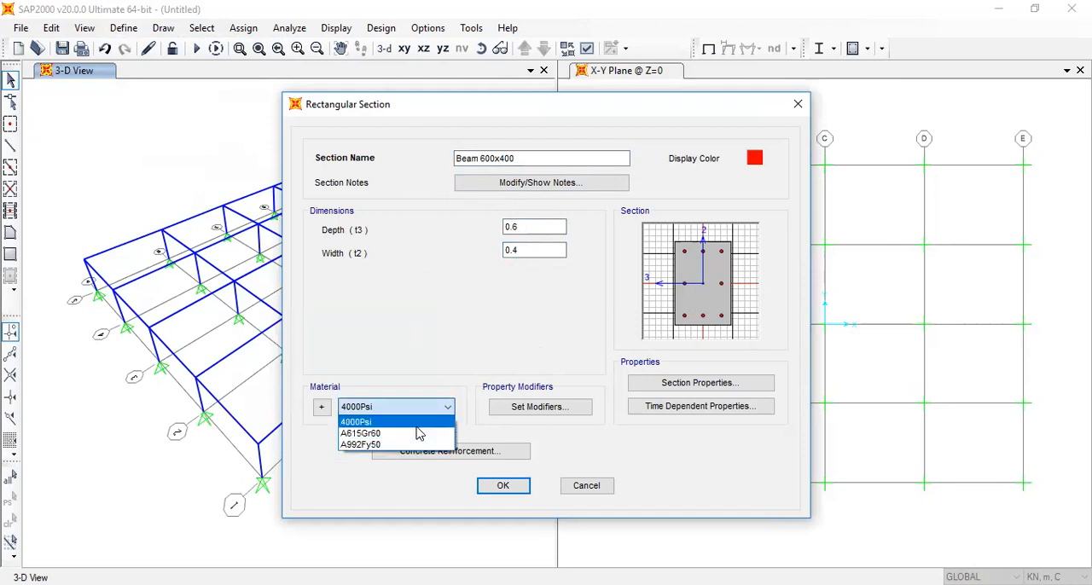
left_click(544, 463)
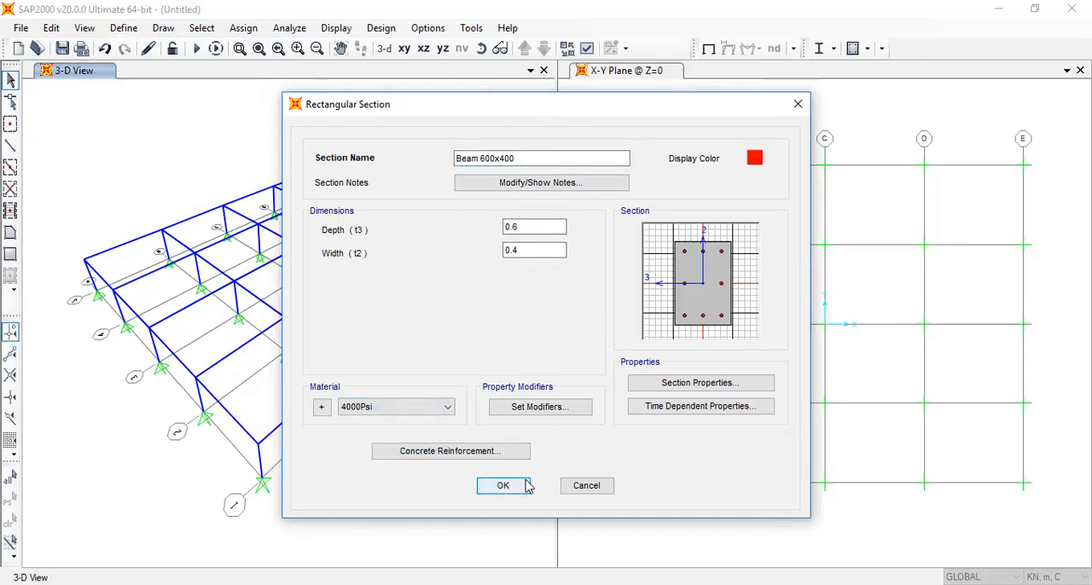
left_click(527, 492)
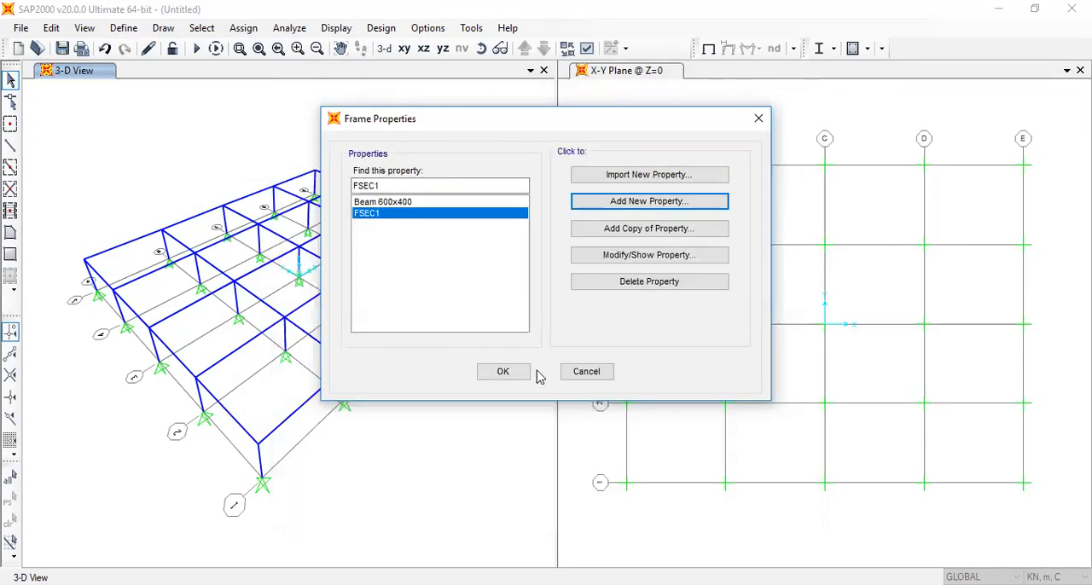
left_click(502, 372)
Copy the 4000Psi concrete as a new material named G30 with a weight per unit volume of 25
left_click(121, 31)
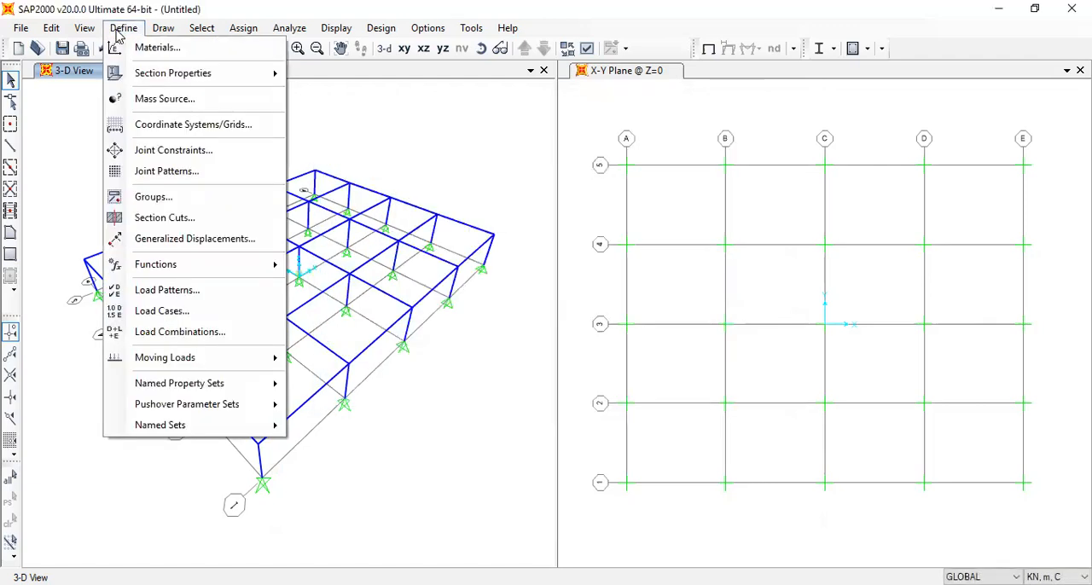
left_click(154, 48)
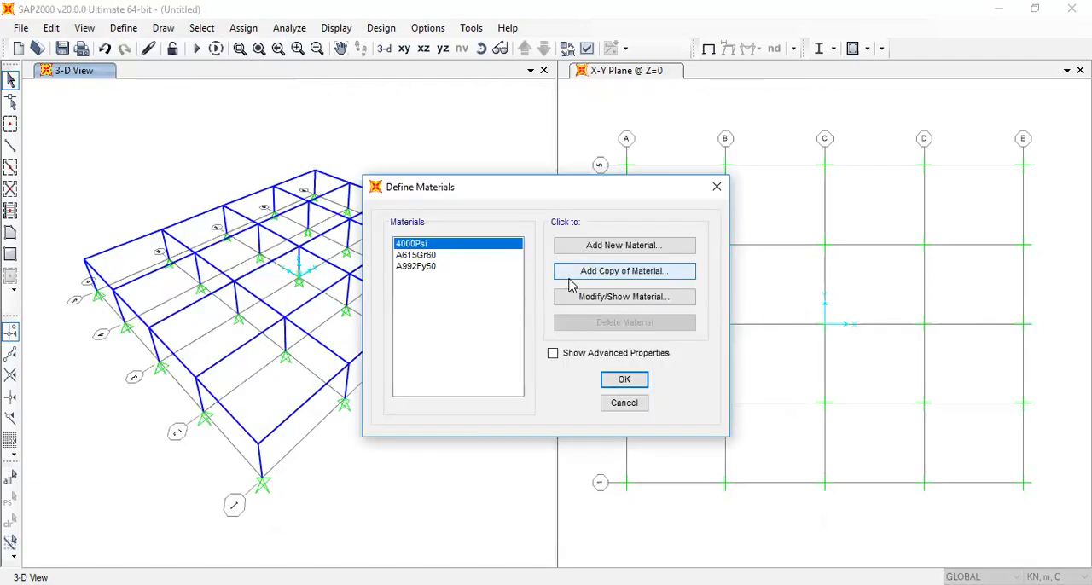
left_click(614, 283)
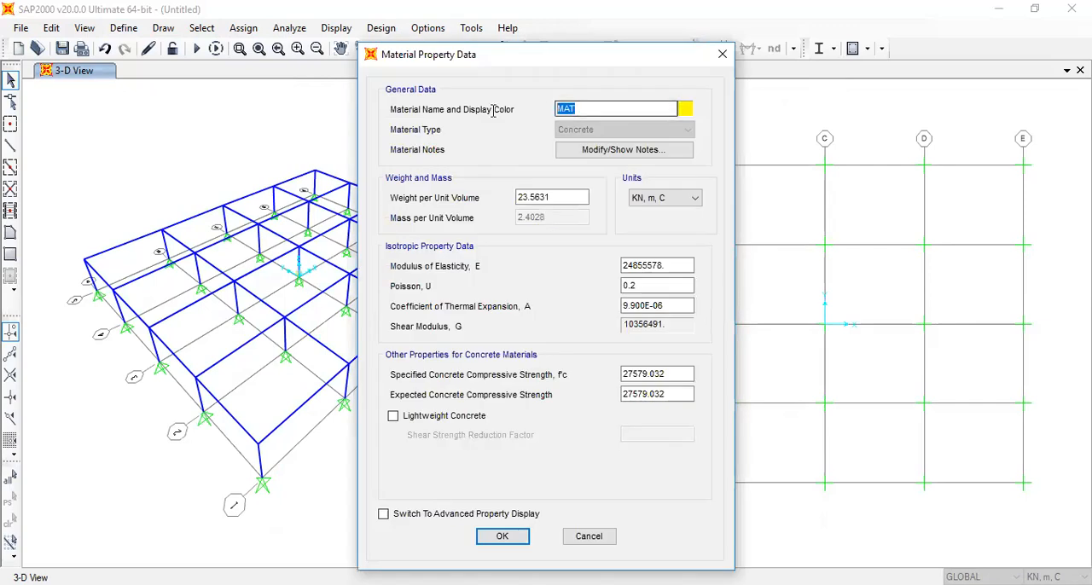
type("G30")
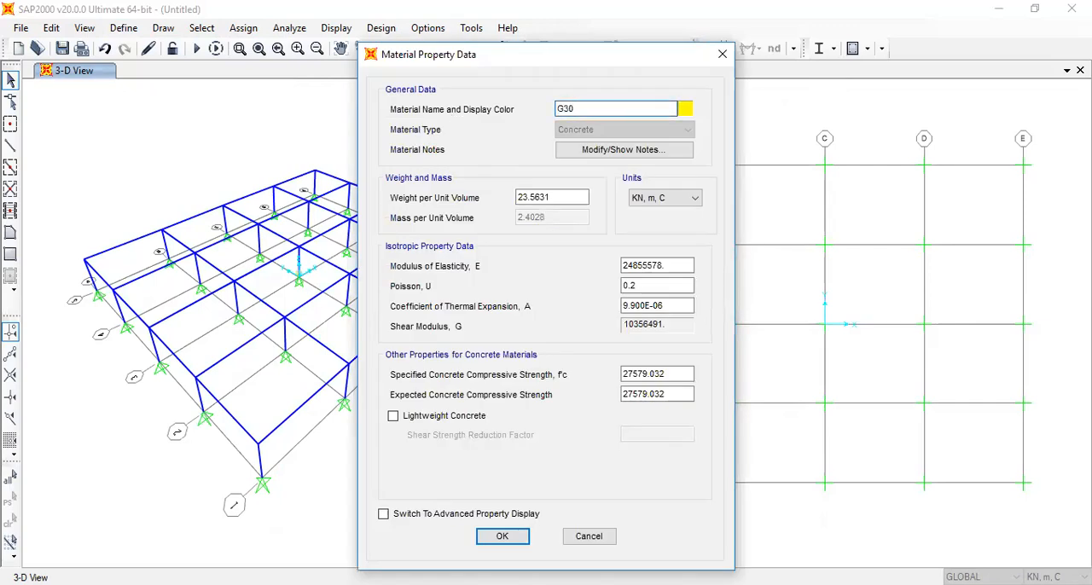
left_click_drag(581, 198, 367, 198)
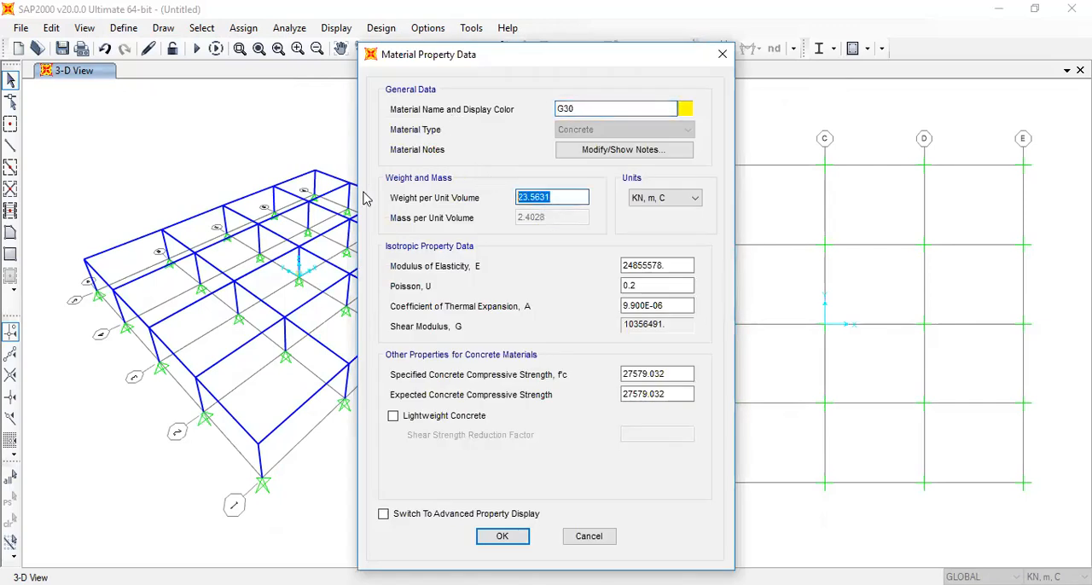
type("25")
Set the G30 modulus of elasticity to 27000000 and Poisson's ratio to 0.15, and accept the material definitions
left_click_drag(683, 266, 629, 265)
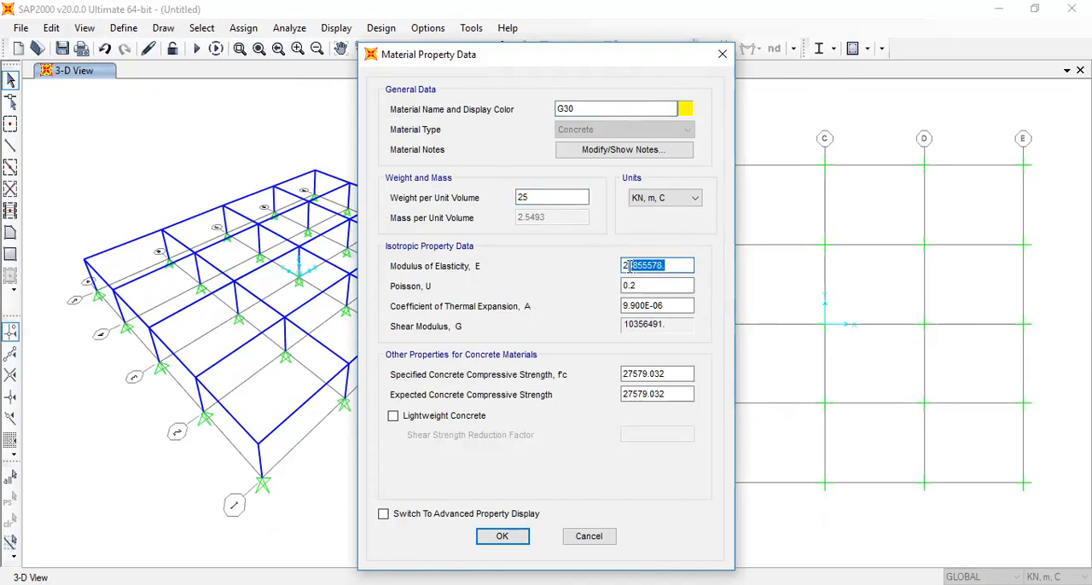
type("7000000")
left_click(653, 288)
type("0.15")
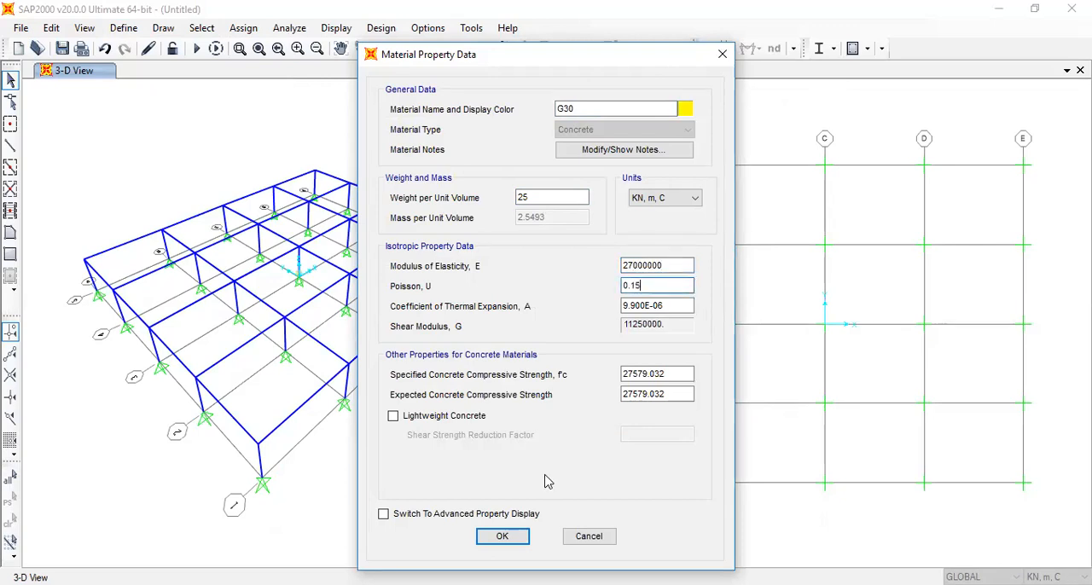
left_click(508, 541)
key("Return")
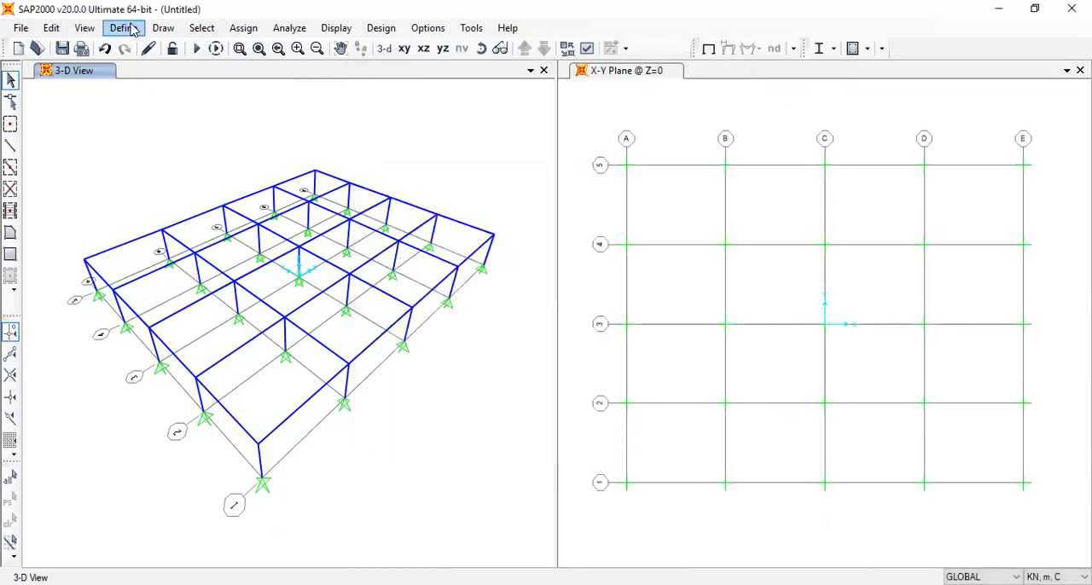
Open the frame section definitions
left_click(124, 27)
mouse_move(176, 75)
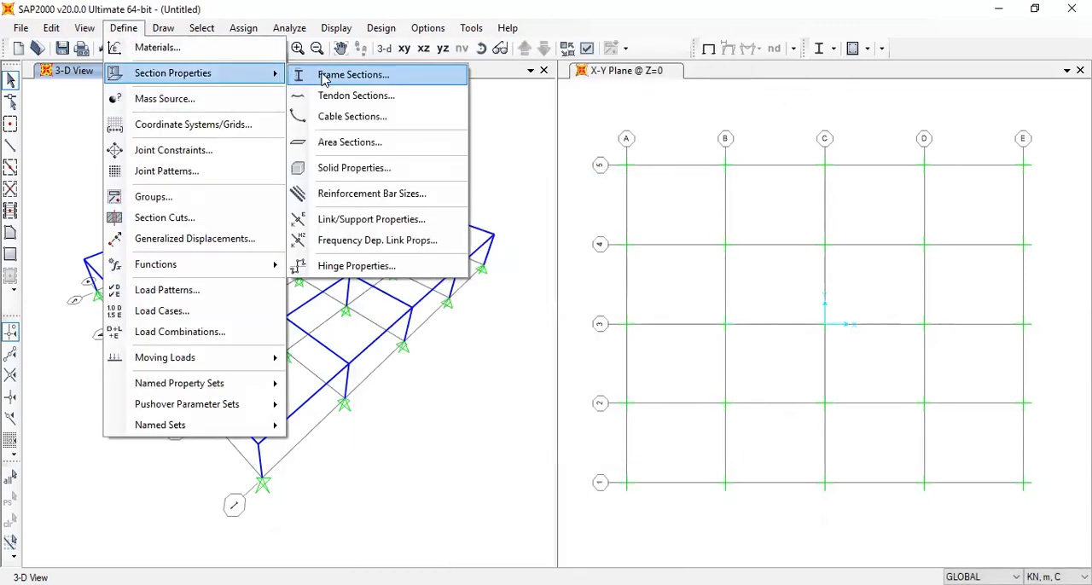
left_click(325, 77)
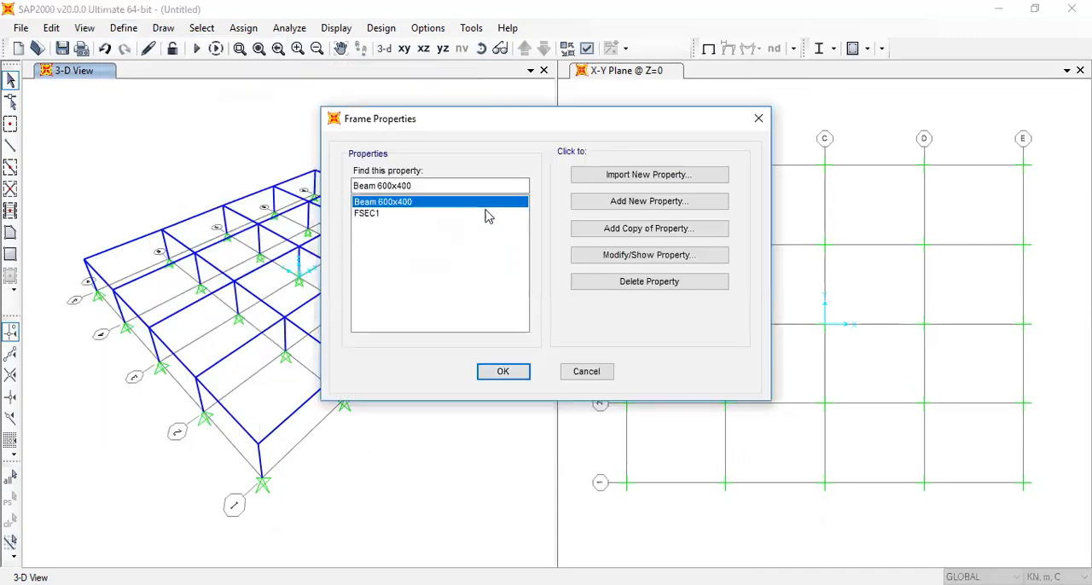
left_click(687, 231)
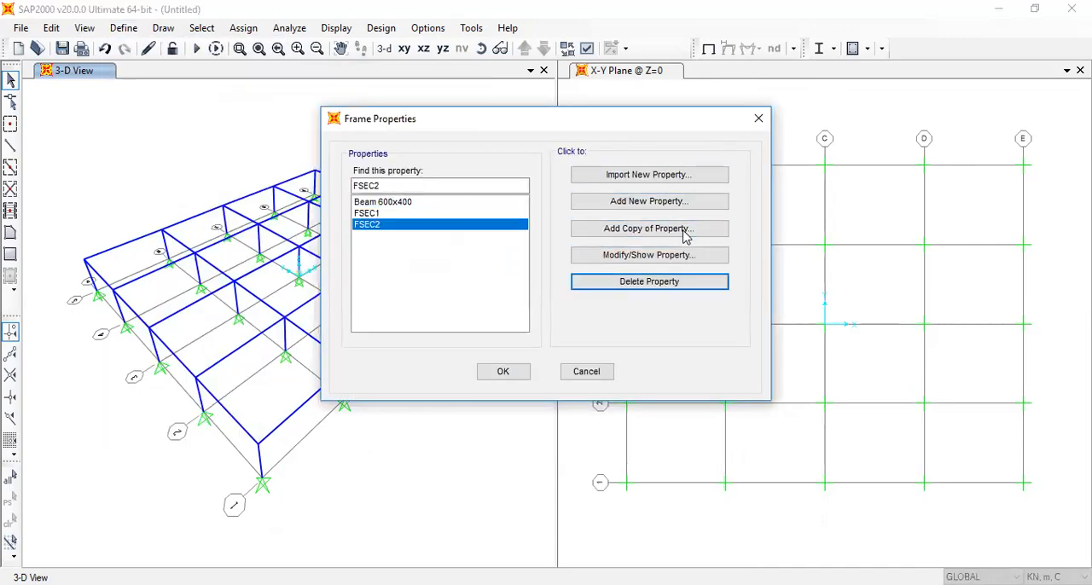
left_click(686, 231)
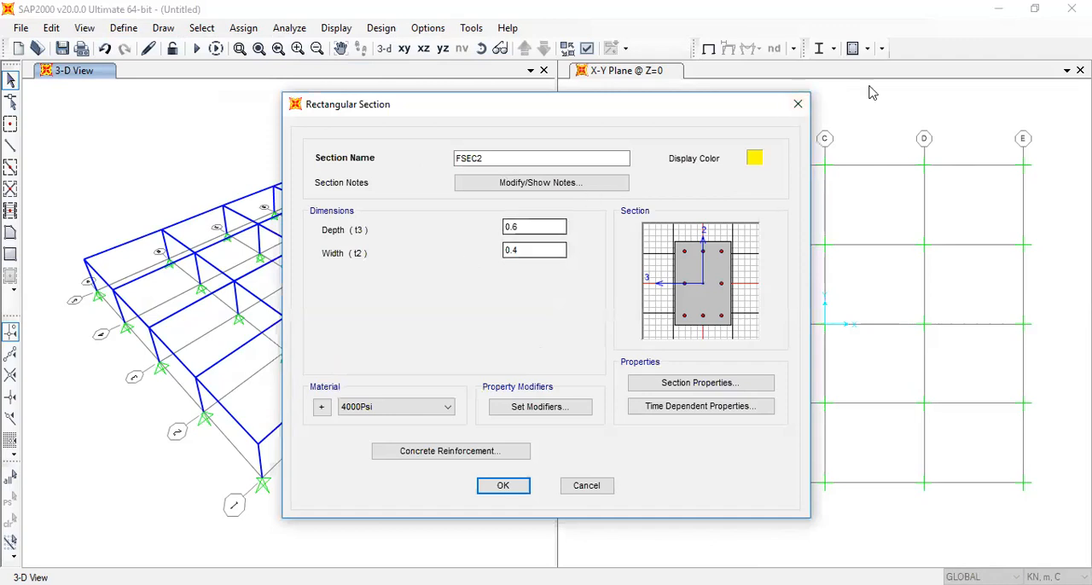
left_click(798, 105)
left_click(649, 282)
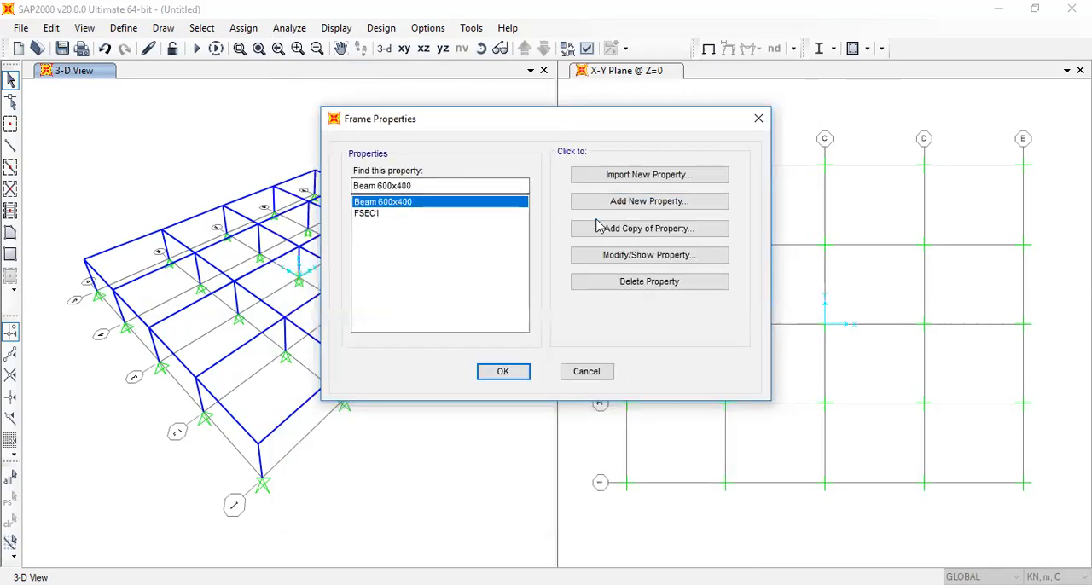
Change the material of the Beam 600x400 section to G30
left_click(619, 257)
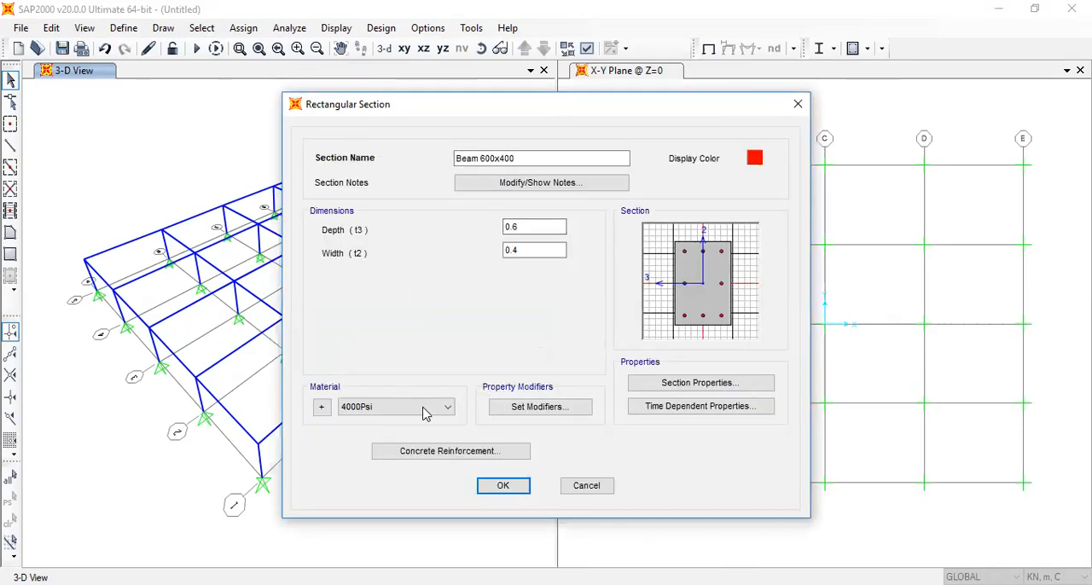
left_click(427, 408)
left_click(401, 457)
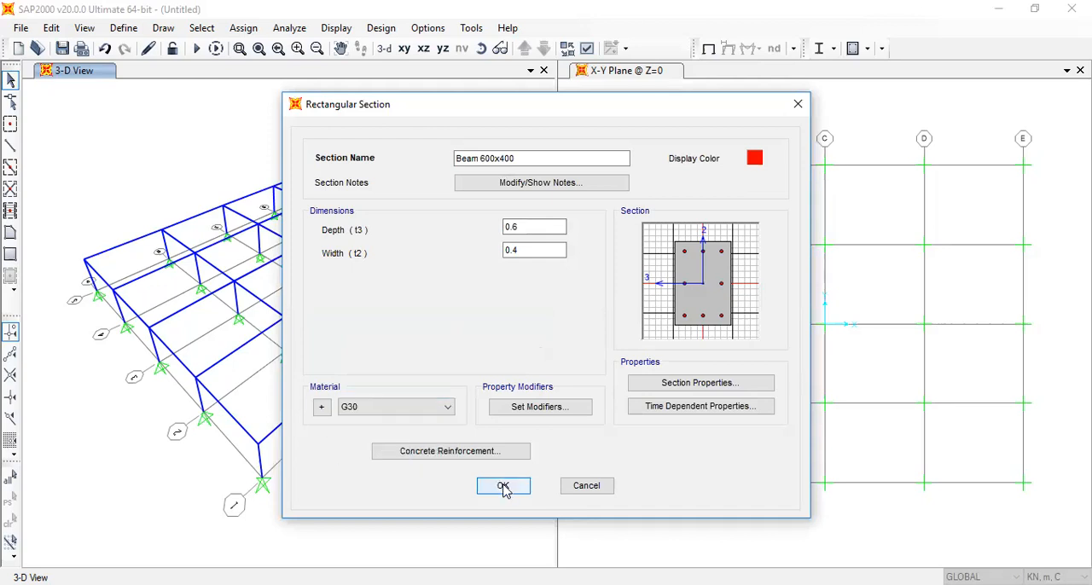
left_click(503, 486)
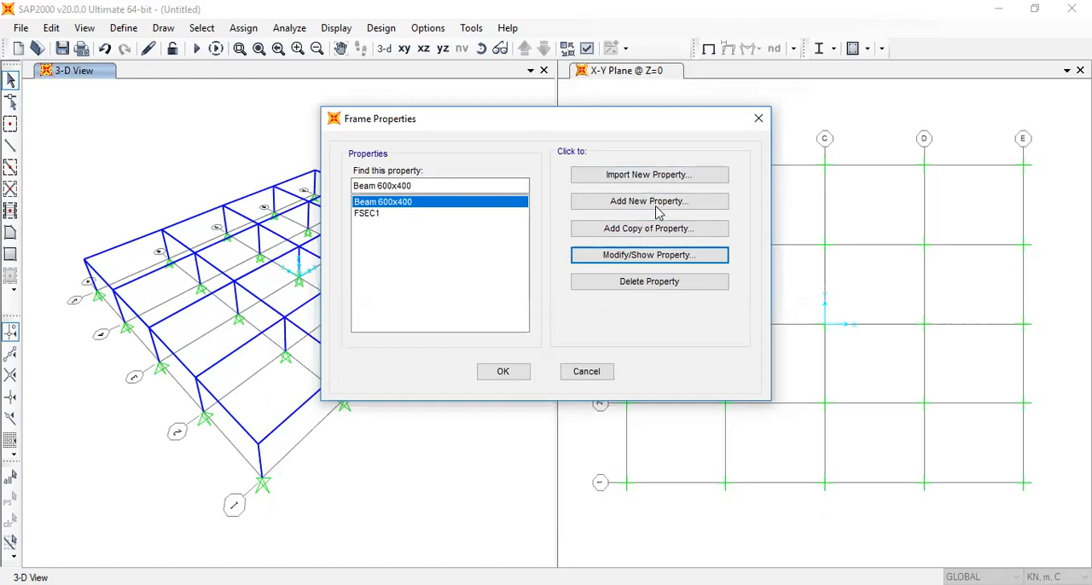
Copy the Beam 600x400 section as Column 1000 with depth and width both set to 1
left_click(662, 233)
left_click(662, 230)
left_click_drag(522, 161, 427, 166)
type("Column 1000")
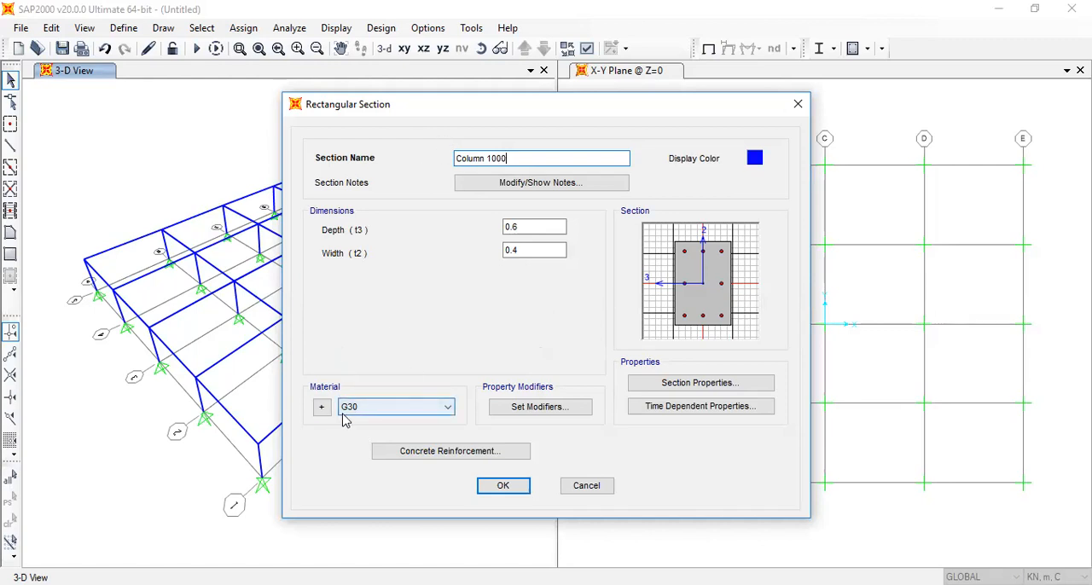
left_click_drag(527, 226, 507, 229)
type("1")
left_click(507, 250)
double_click(507, 249)
type("1")
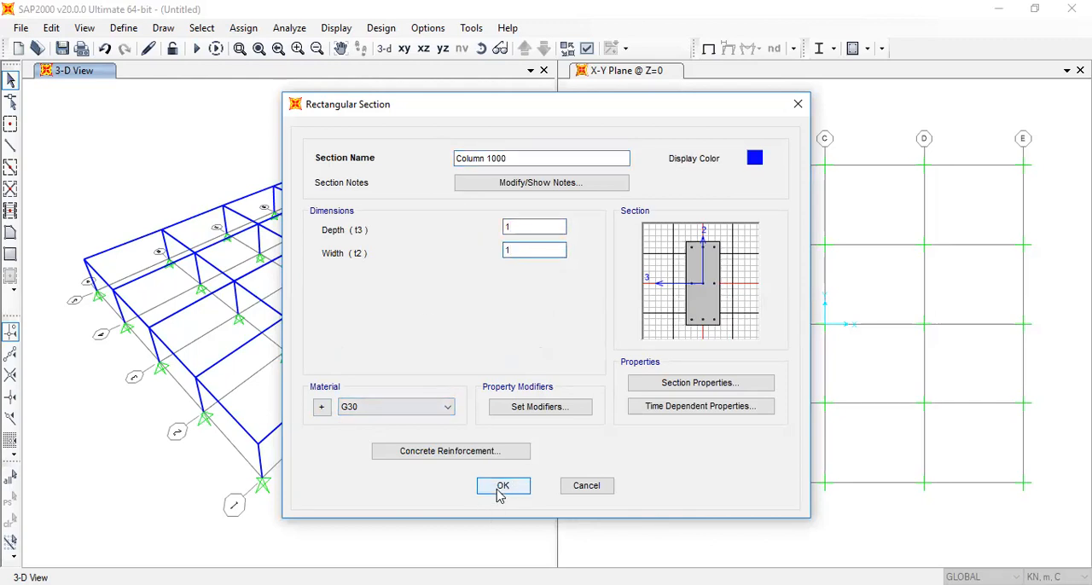
left_click(503, 487)
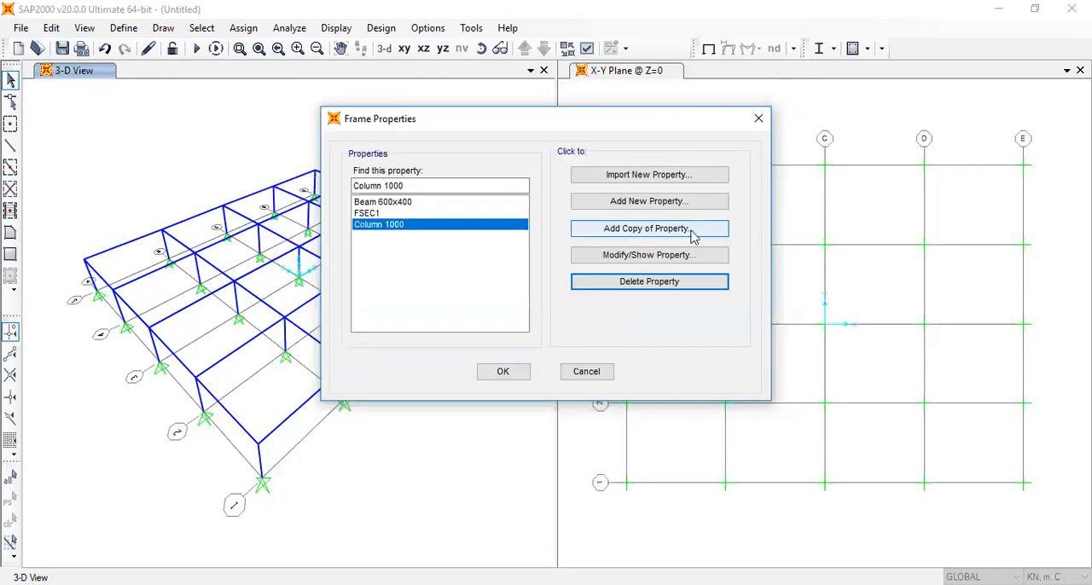
Copy the Column 1000 section as Column 800 with depth and width both set to 0.8
left_click(661, 229)
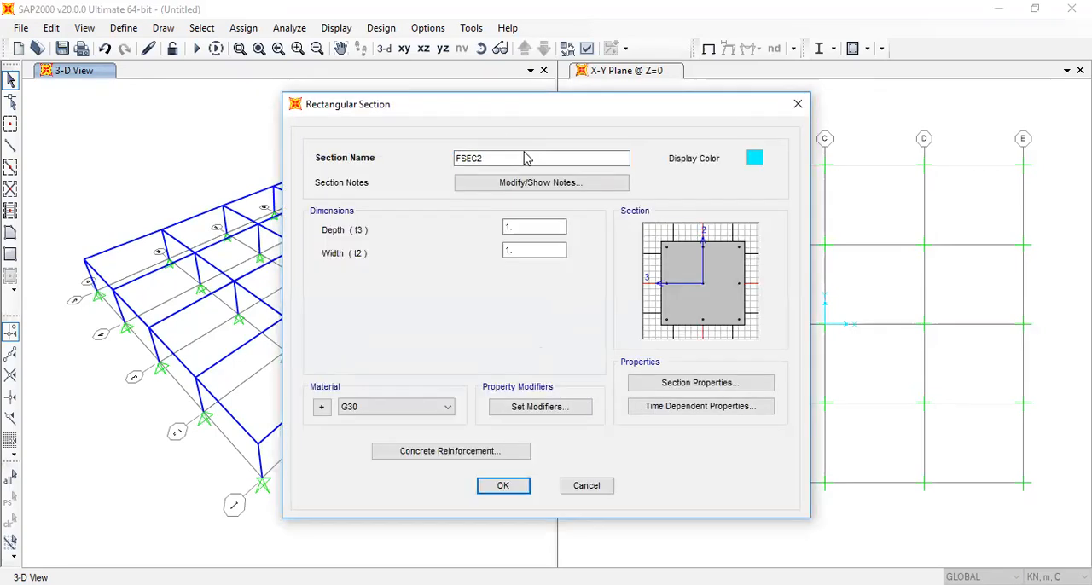
double_click(454, 157)
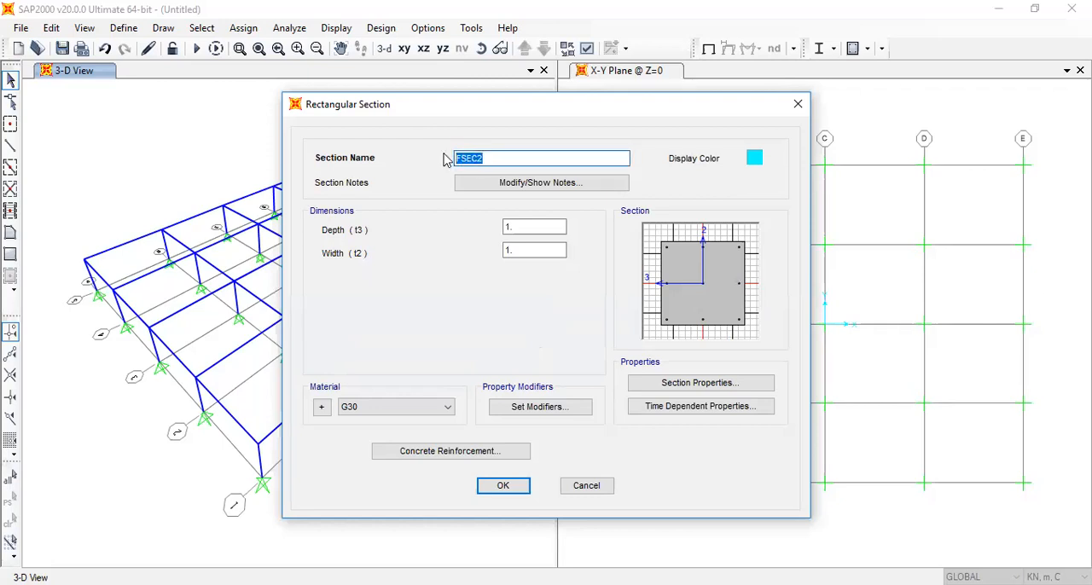
type("Column 800")
key("Tab")
key("Tab")
type("0.8")
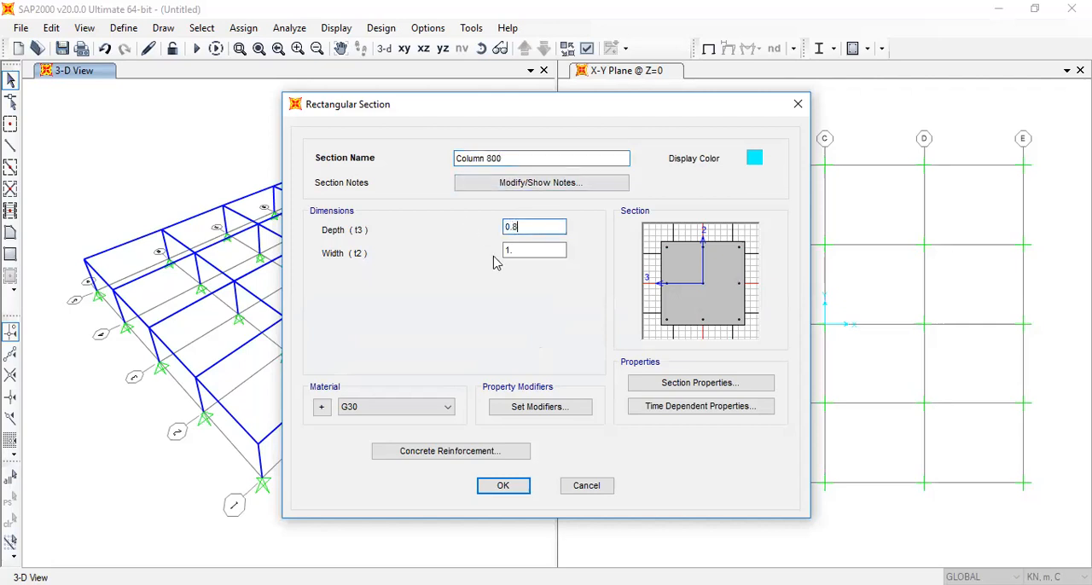
key("Tab")
type("0.8")
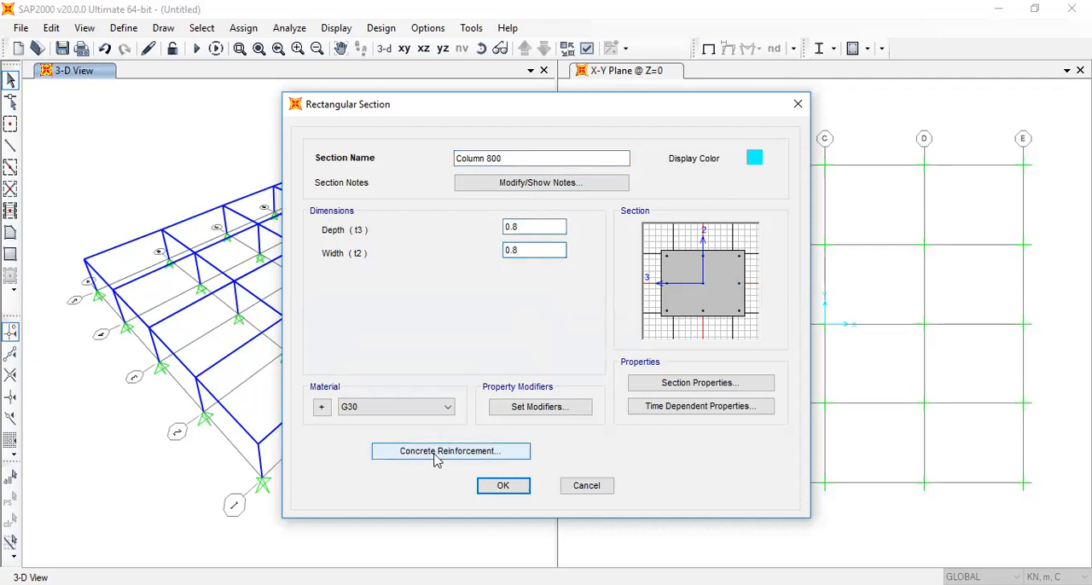
left_click(503, 485)
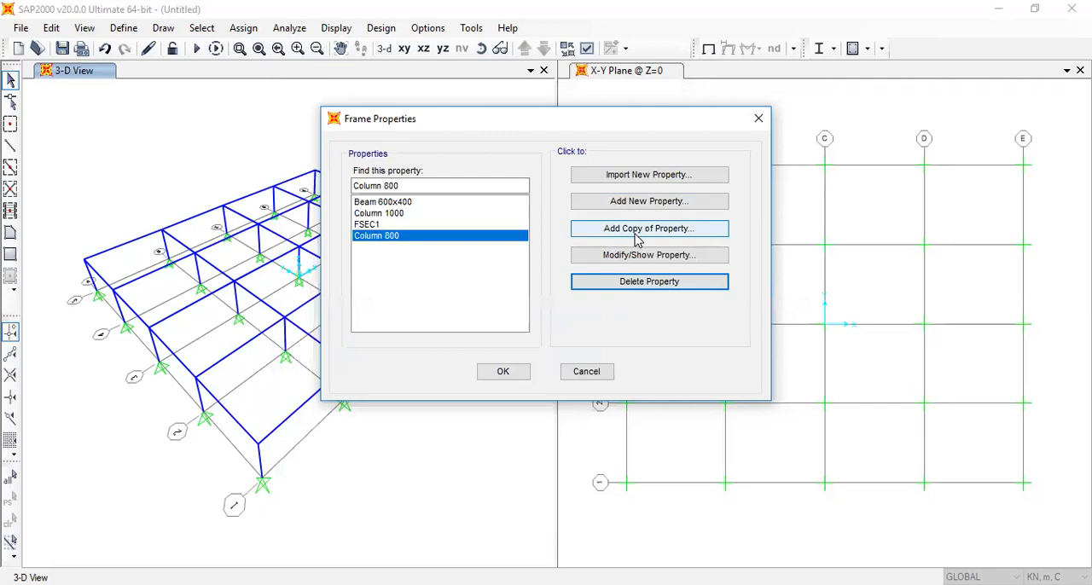
Copy the Column 800 section as Add Beam with depth 0.2 and width 0.1
left_click(635, 230)
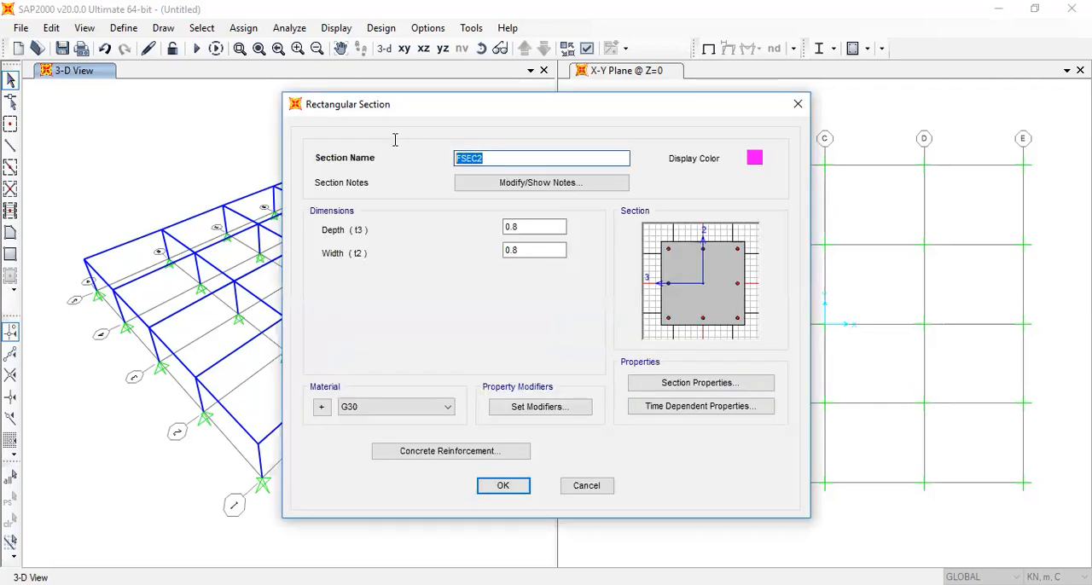
type("Add Beam")
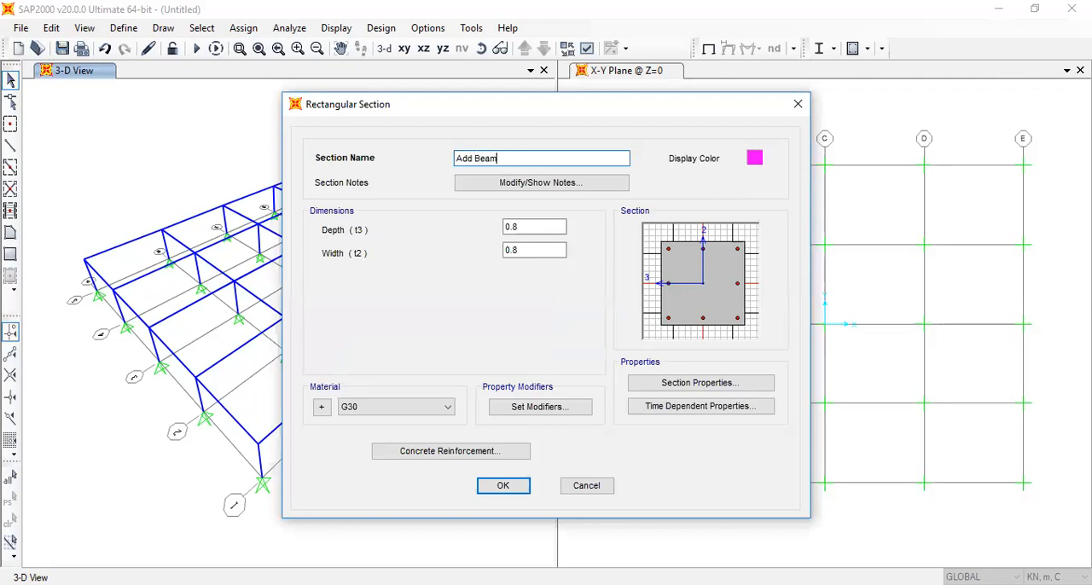
double_click(525, 229)
type("0.82")
key("Tab")
left_click_drag(526, 229, 514, 227)
left_click(510, 230)
type("3")
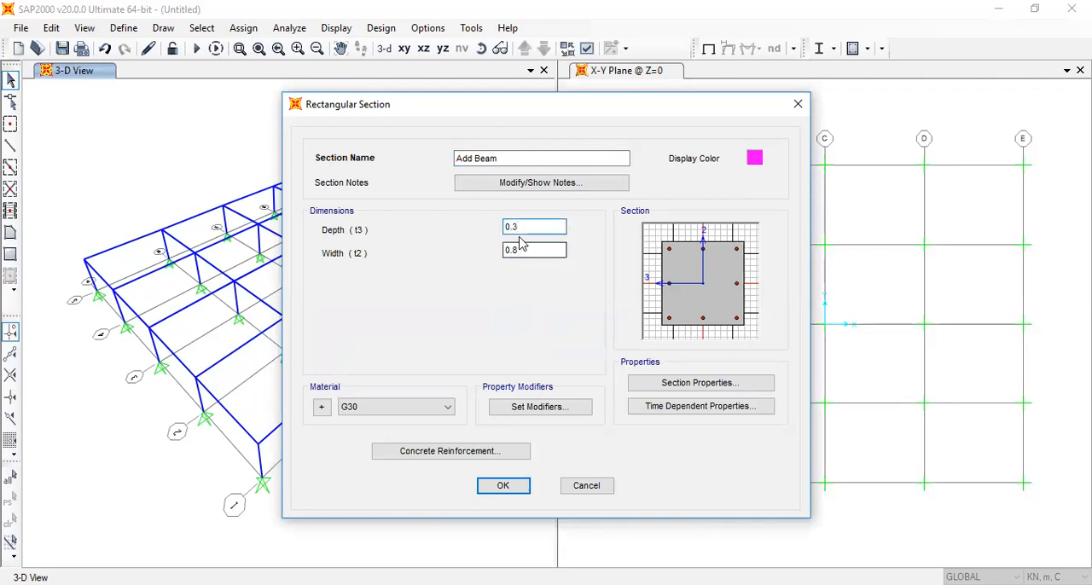
key("BackSpace")
type("2")
left_click(516, 252)
key("BackSpace")
type("1")
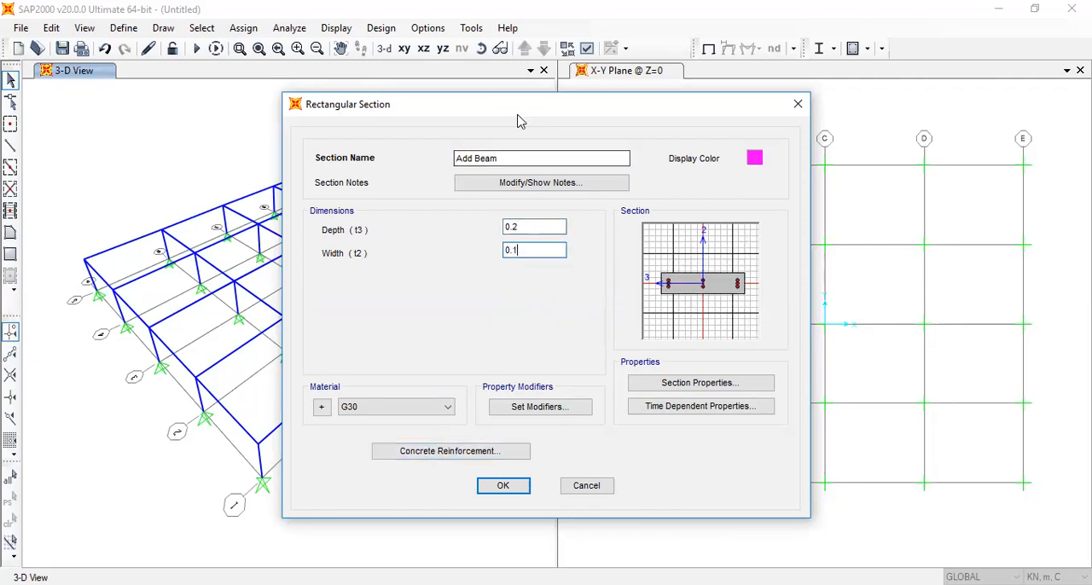
left_click(504, 486)
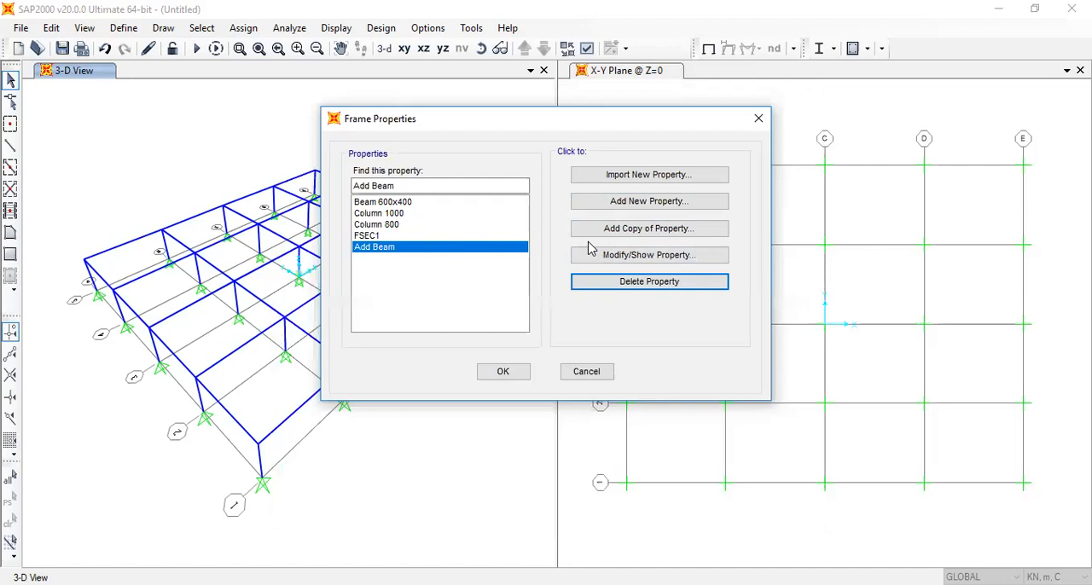
Copy the Add Beam section as Add coupling beam and accept the frame section definitions
left_click(632, 230)
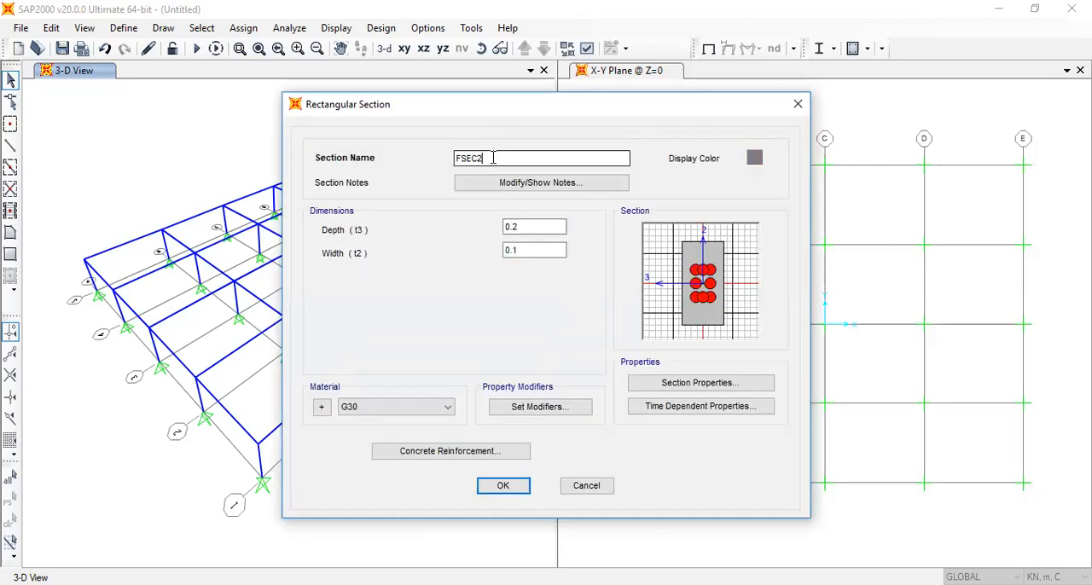
type("Add")
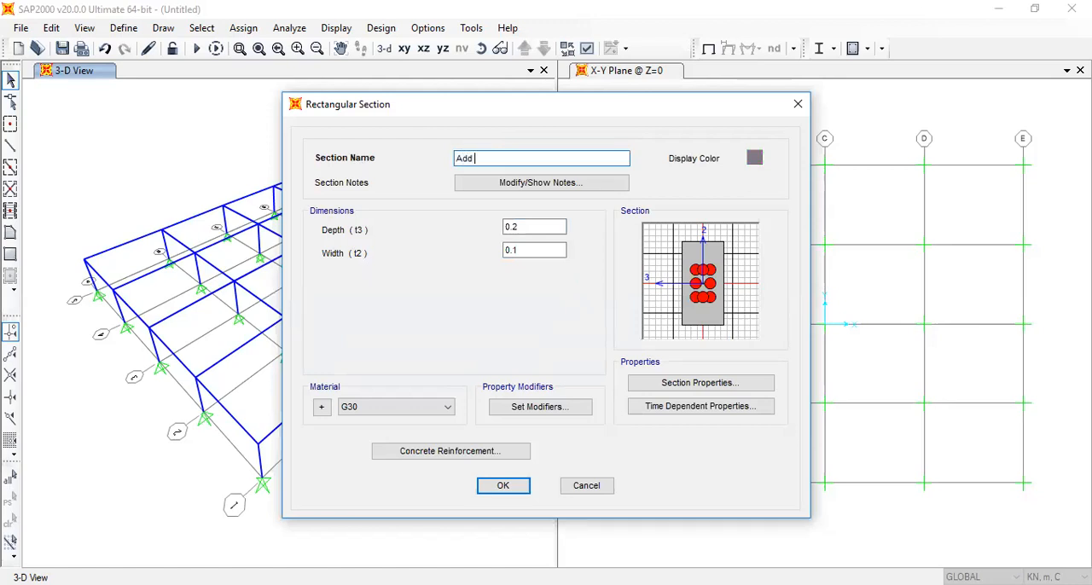
type(" coupling beam")
left_click(507, 493)
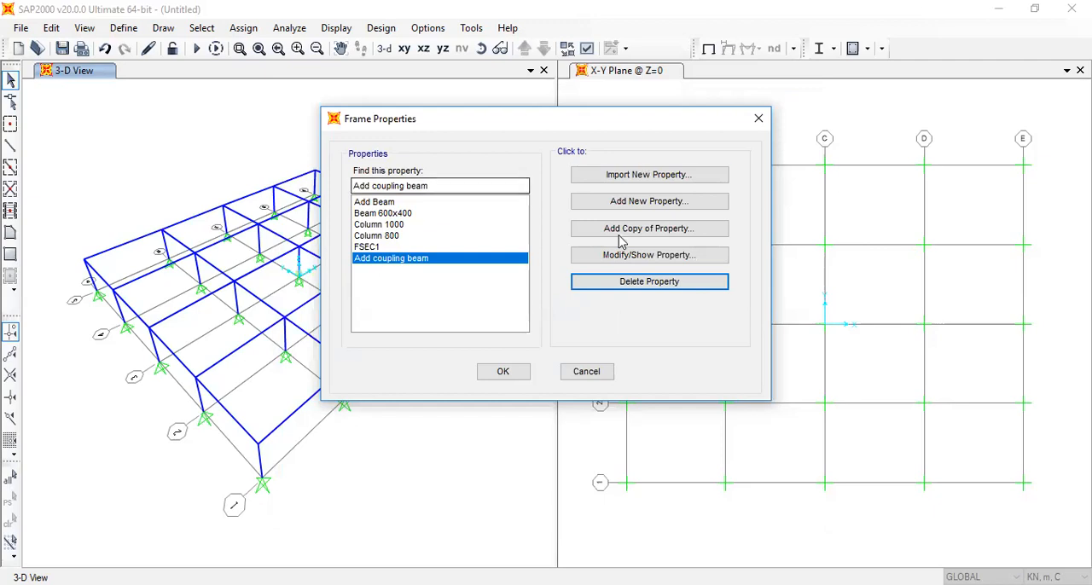
left_click(504, 373)
Add a new shell area section named Slab 200
left_click(122, 28)
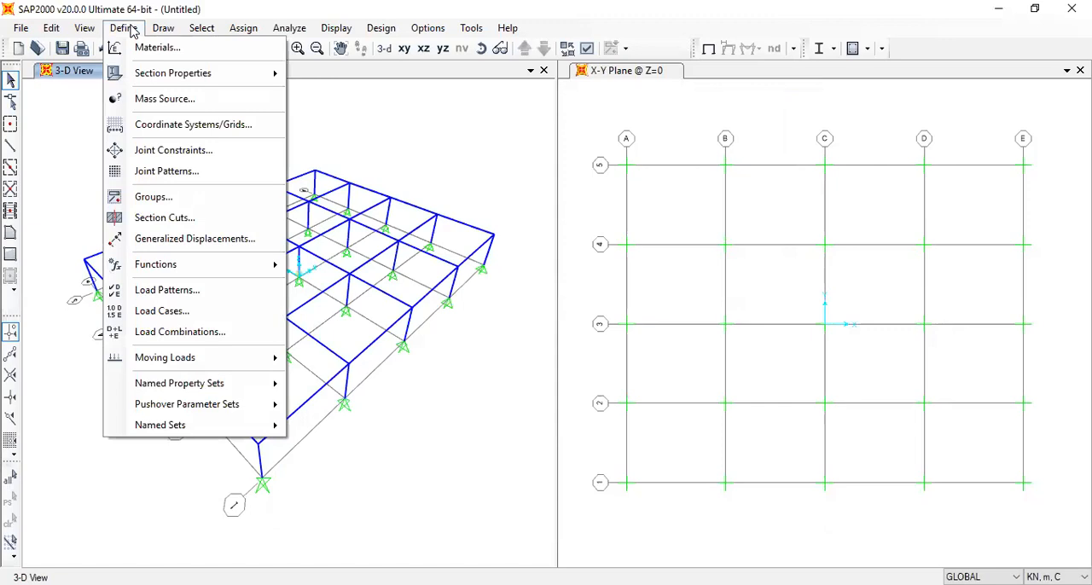
mouse_move(150, 75)
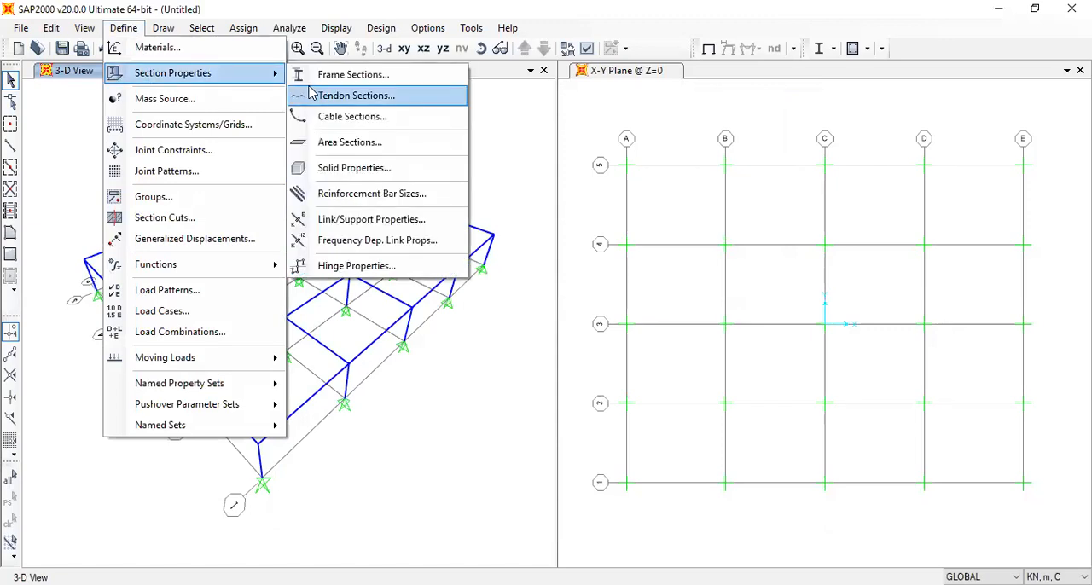
left_click(341, 142)
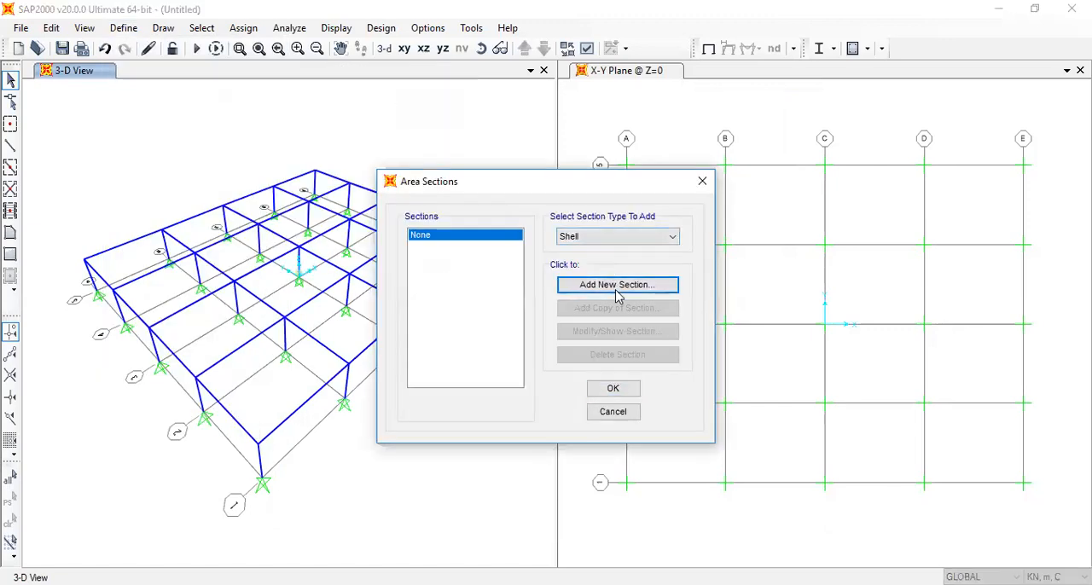
left_click(617, 287)
double_click(461, 175)
type("Slab")
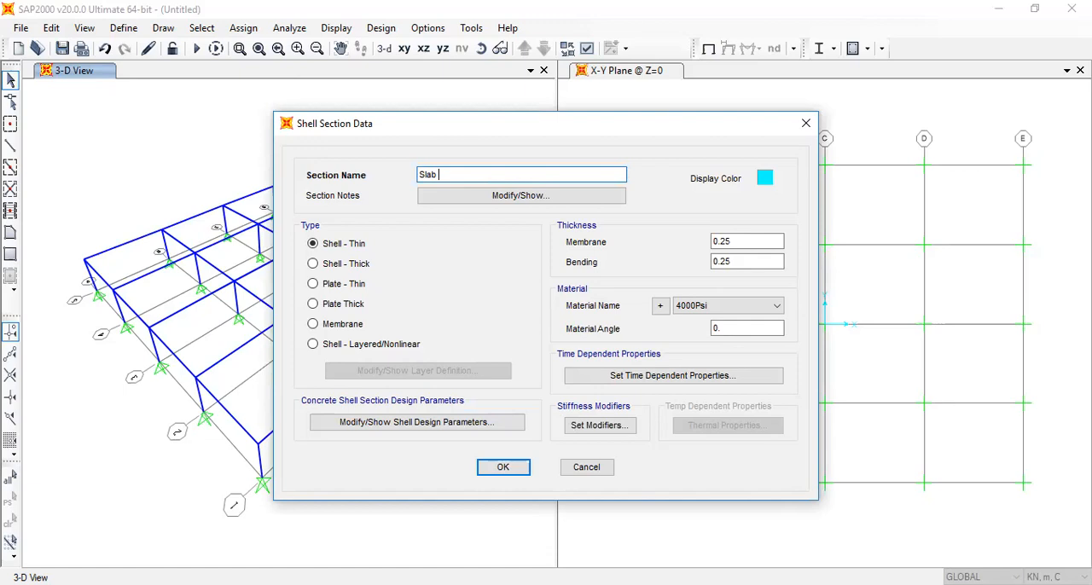
type("20")
Set the membrane and bending thickness of Slab 200 to 0.2 and its material to G30
left_click_drag(734, 242, 723, 261)
type("22")
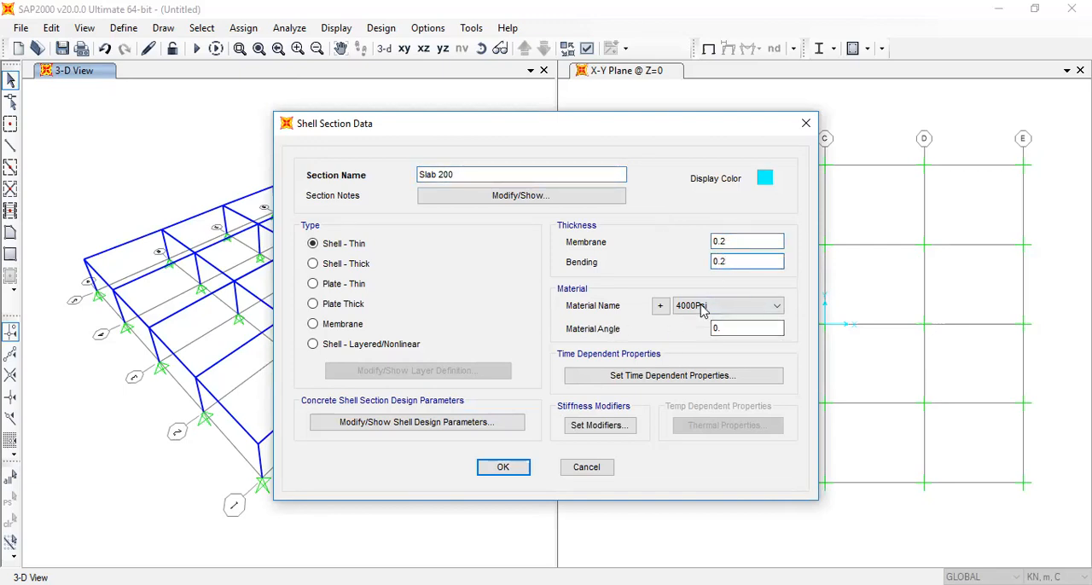
left_click(705, 307)
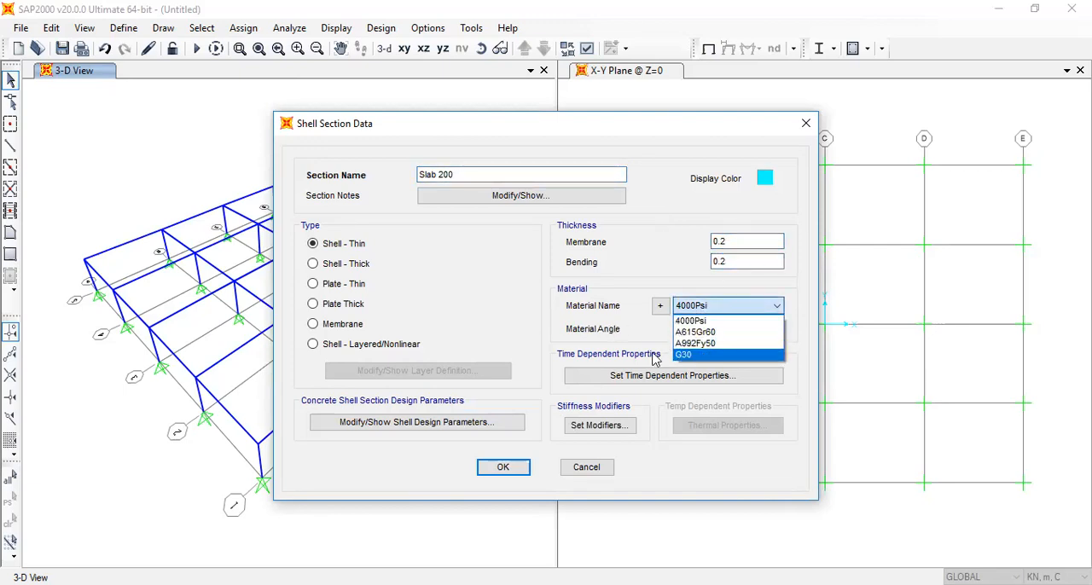
left_click(686, 354)
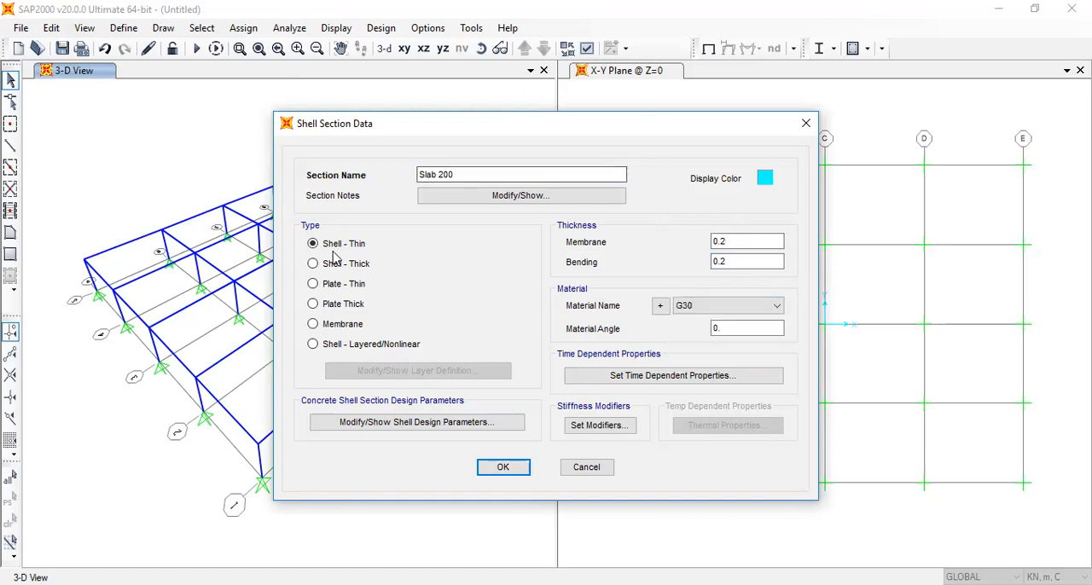
left_click(503, 471)
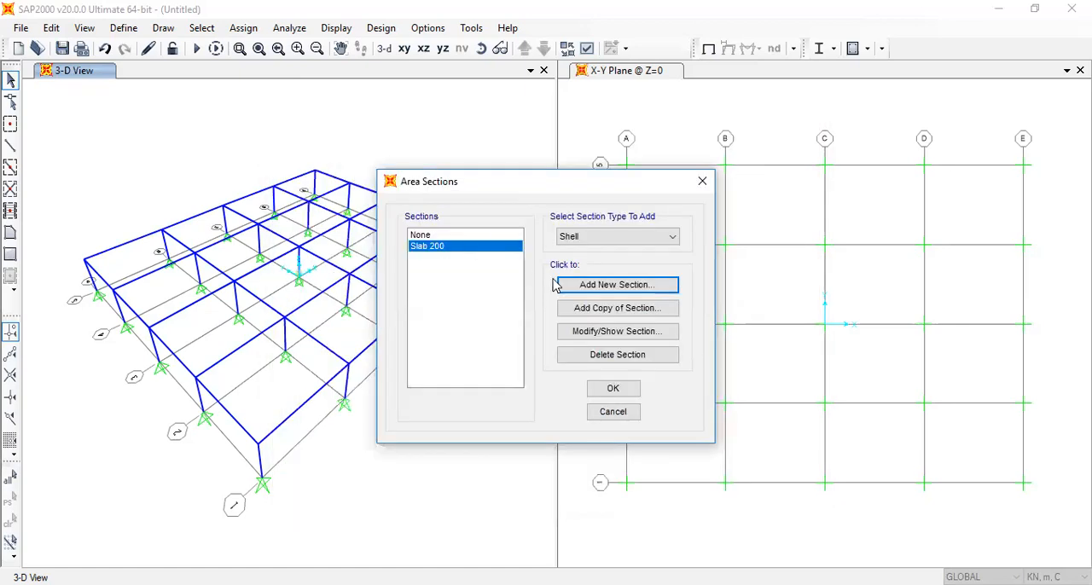
Copy the Slab 200 section as Slab 175 with membrane and bending thickness both set to 0.175
left_click(604, 284)
left_click_drag(528, 171, 395, 175)
type("Sa")
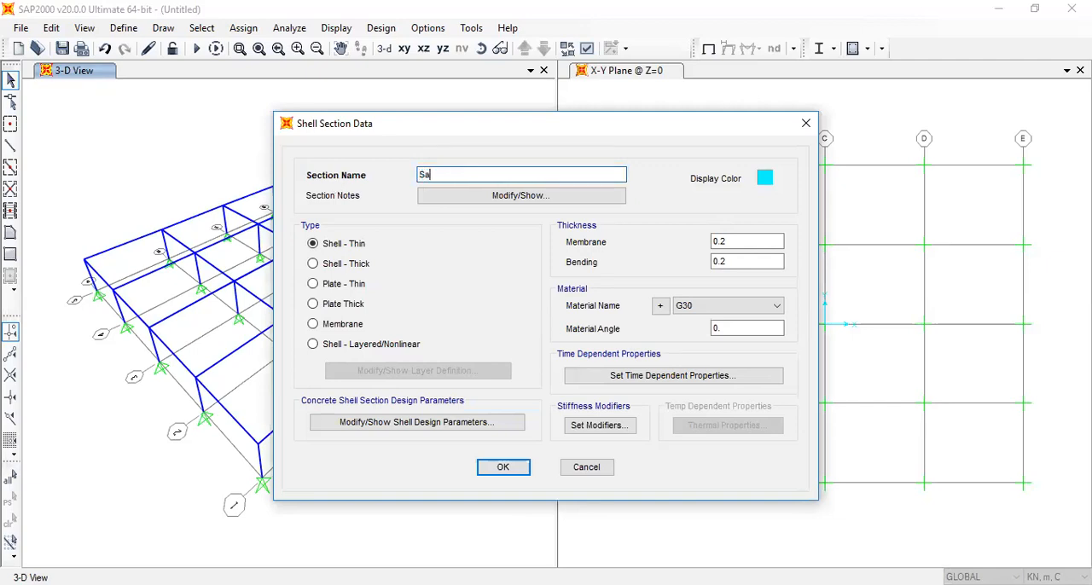
key("BackSpace")
key("BackSpace")
type("lab 175")
left_click(721, 243)
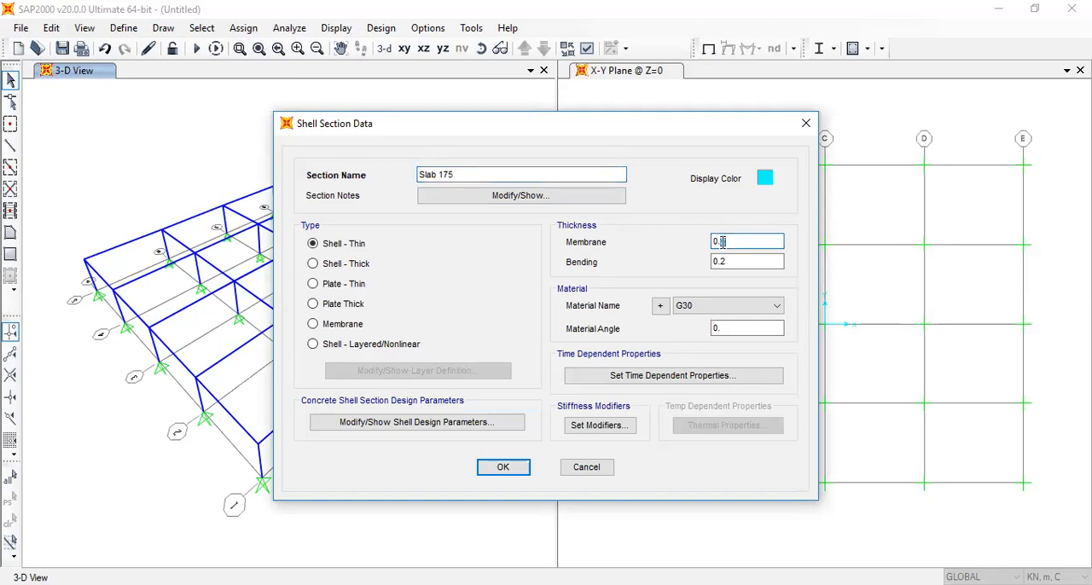
type("175")
left_click_drag(727, 262, 720, 263)
type("175")
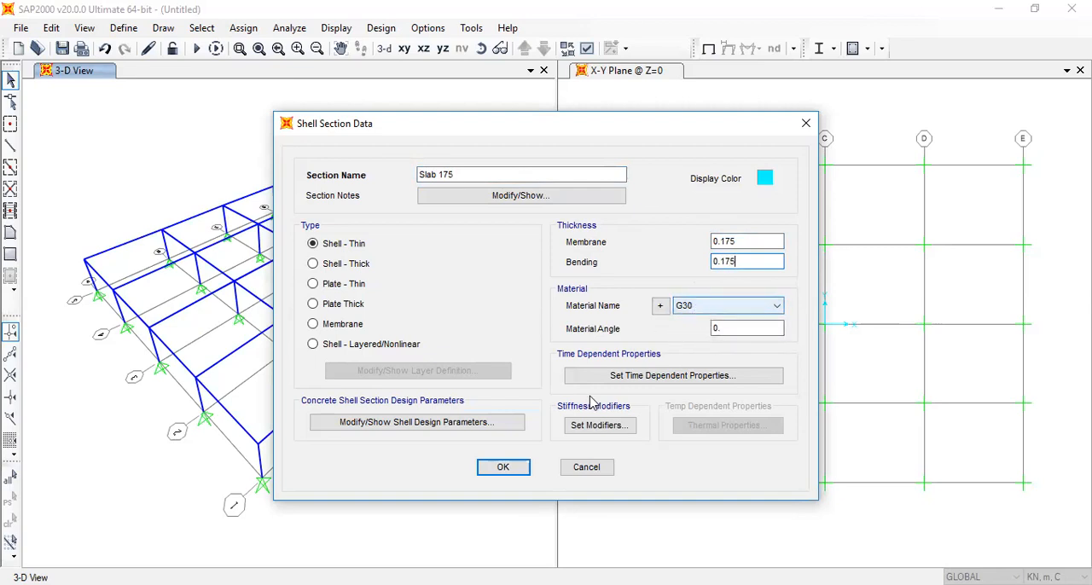
left_click(513, 475)
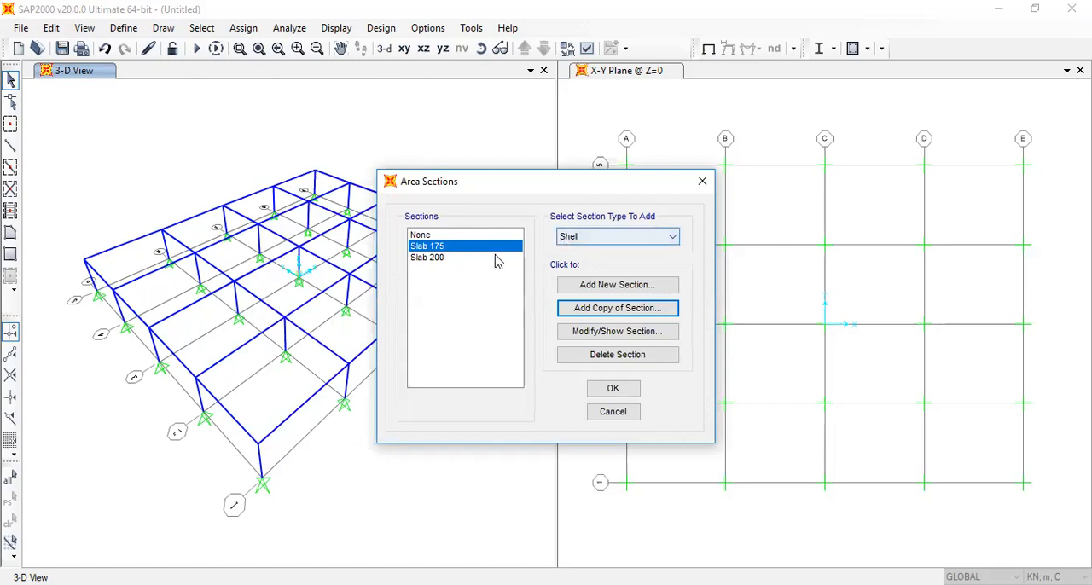
Copy the Slab 175 section as Shear wall 250 with membrane and bending thickness both set to 0.25
left_click(639, 287)
double_click(466, 174)
type("Shear wall ")
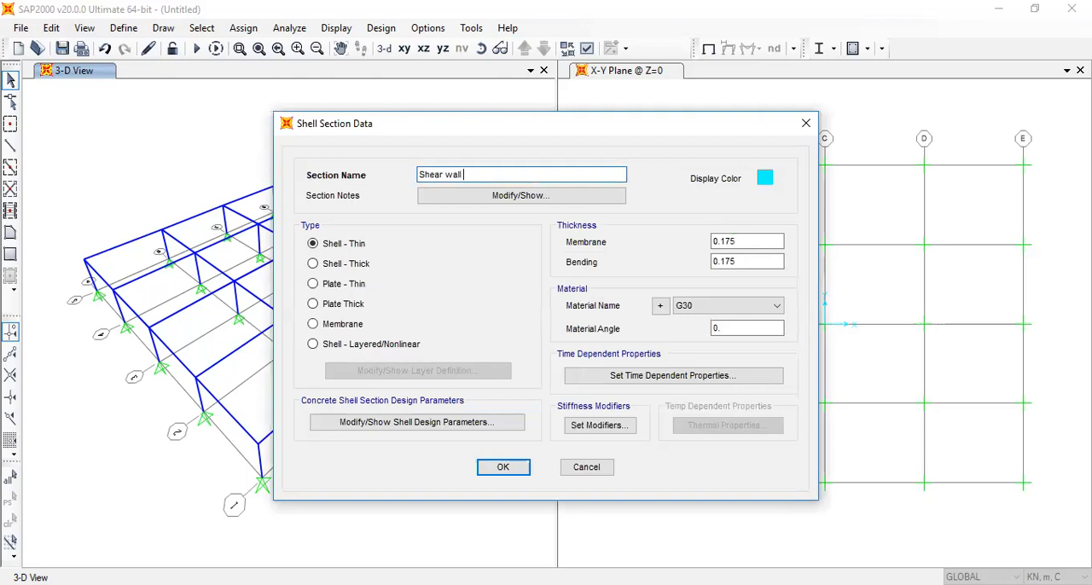
type("250")
left_click_drag(742, 241, 721, 261)
type("2525")
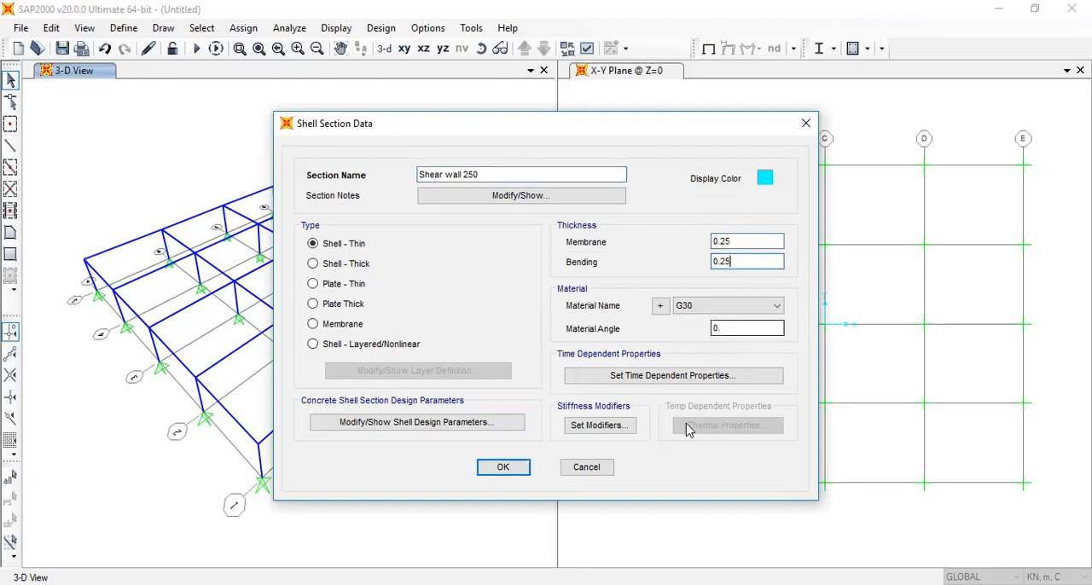
left_click(503, 468)
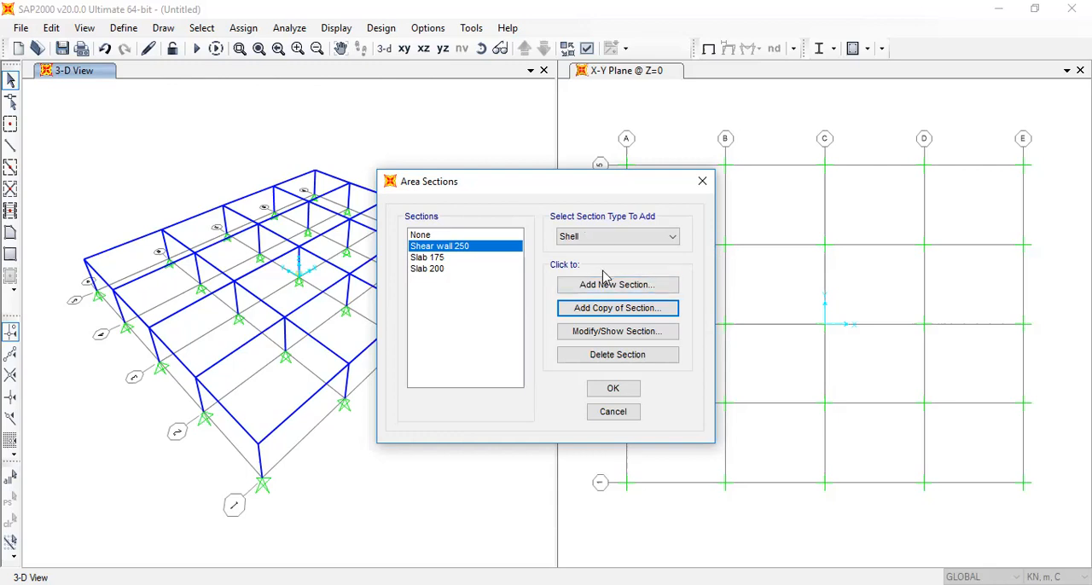
Copy Shear wall 250 as a Shell - Thick section named Pile caps with 1.8 membrane and bending thickness, and accept the area sections
left_click(626, 309)
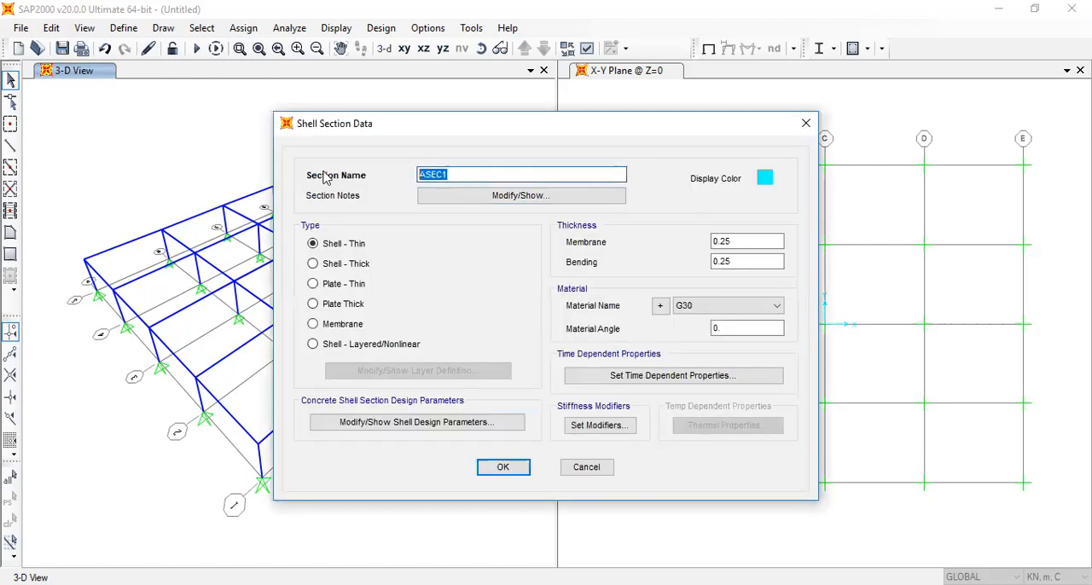
type("Pile caps")
left_click(356, 264)
left_click(722, 241)
double_click(722, 241)
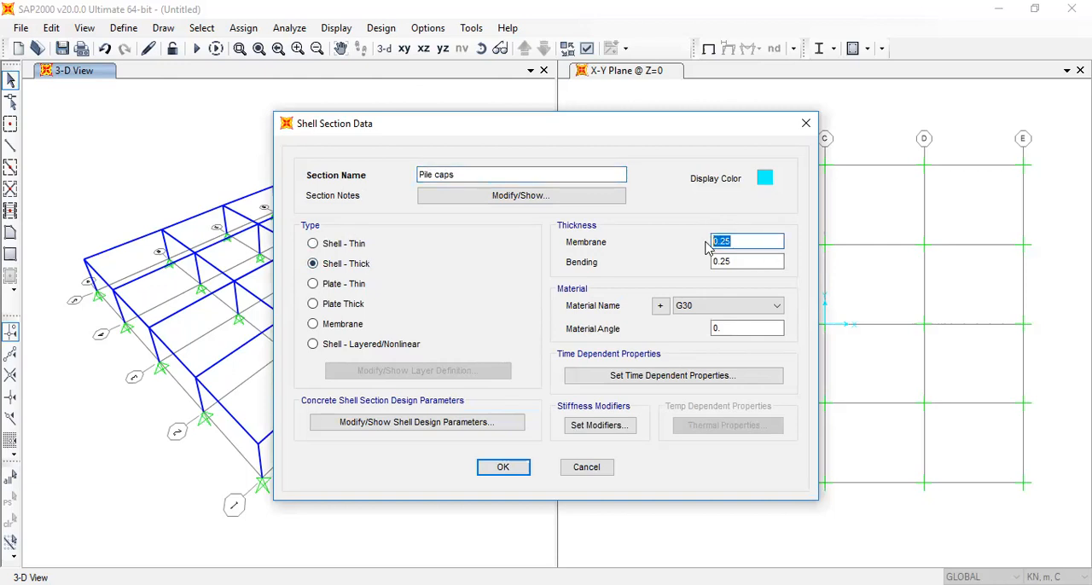
type("1.8")
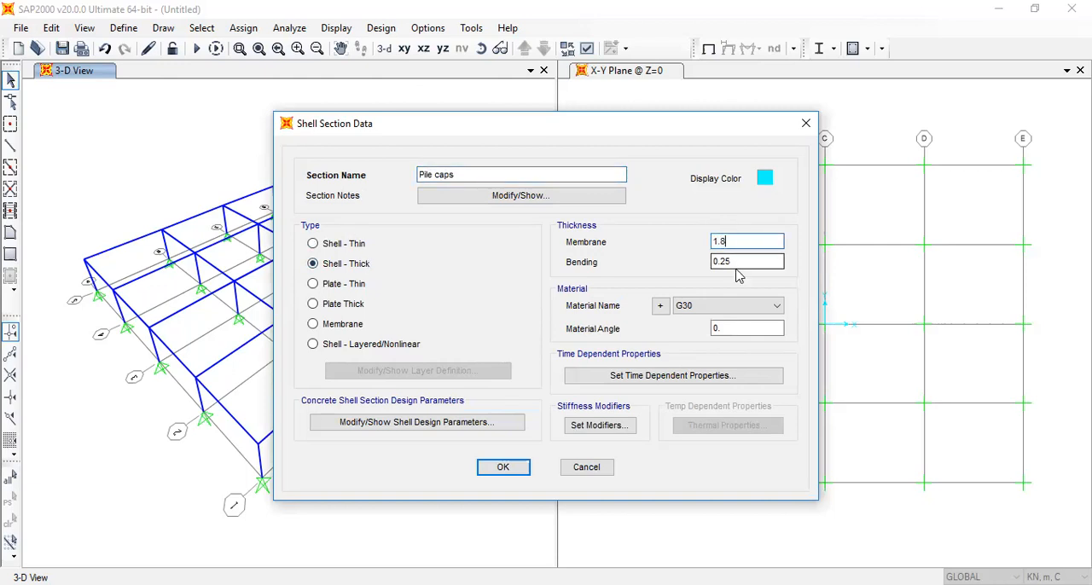
left_click_drag(735, 263, 674, 267)
type("1.8")
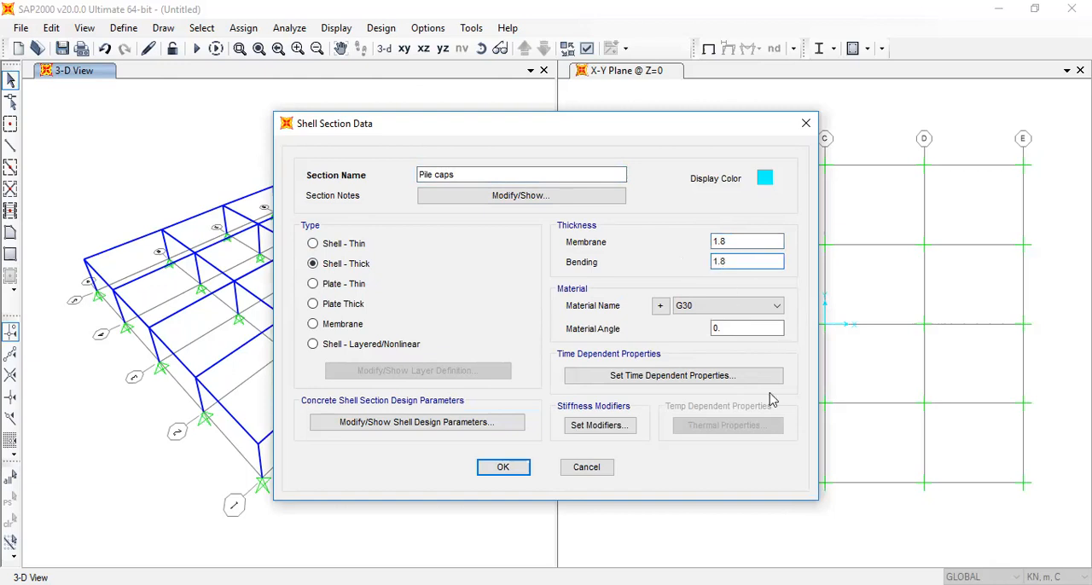
left_click(702, 306)
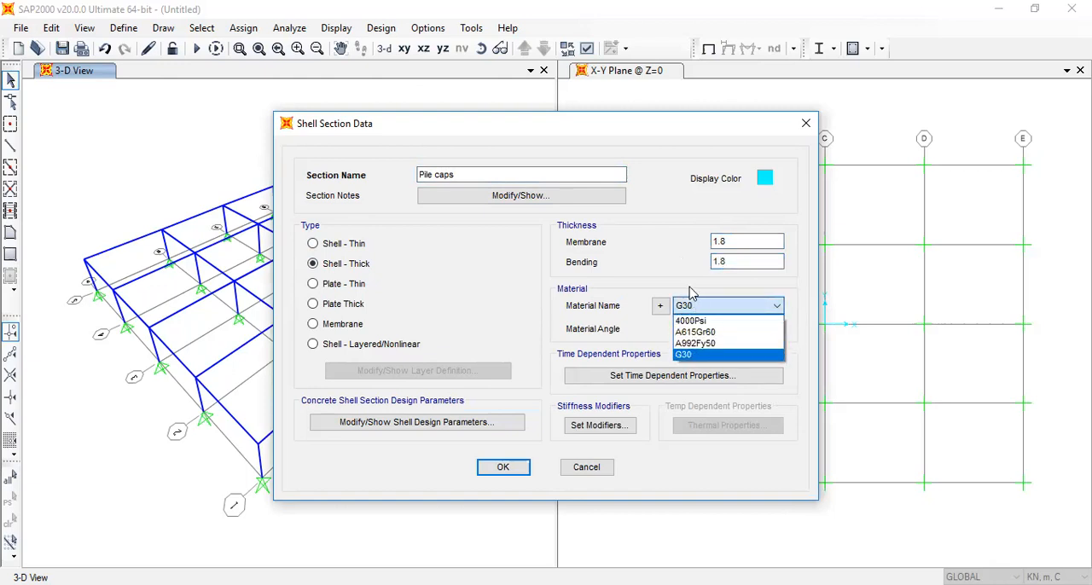
left_click(649, 313)
left_click(522, 467)
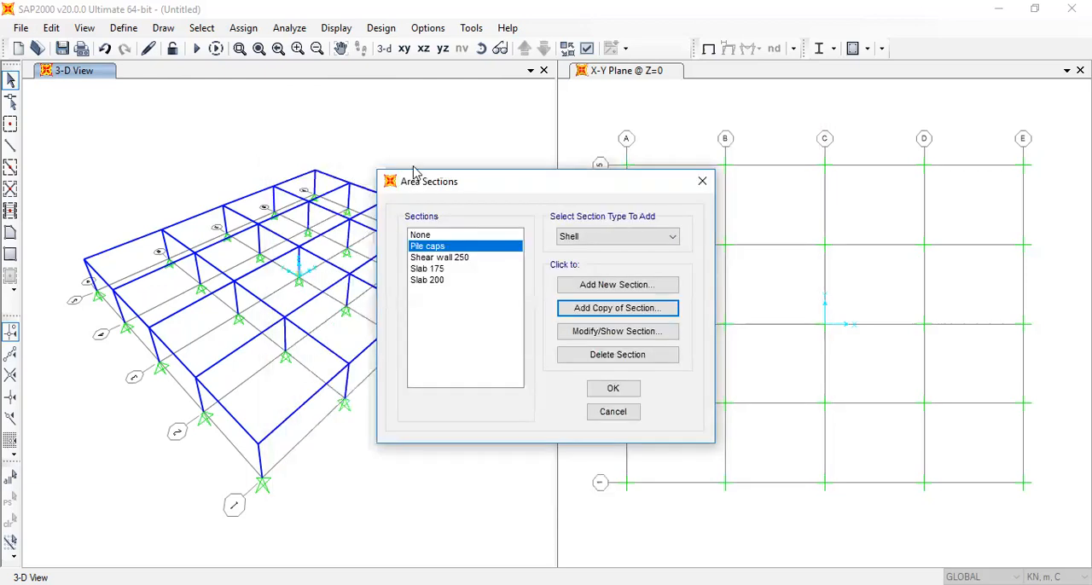
left_click(599, 388)
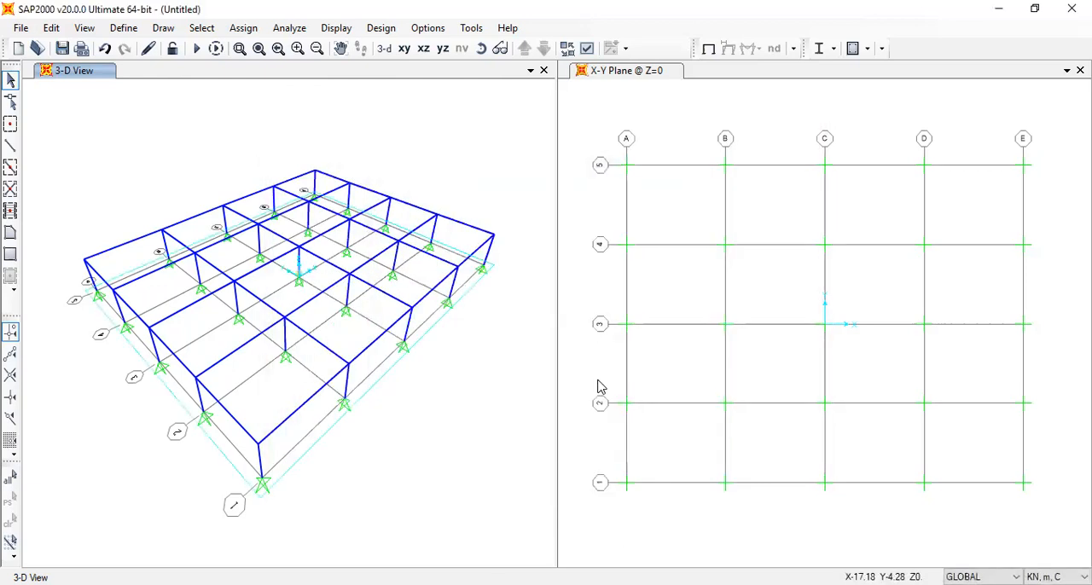
In the X-Y plane at Z=3.6, replicate the beam on grid line B between grids 3 and 4 twice with dx 2.5
left_click(403, 48)
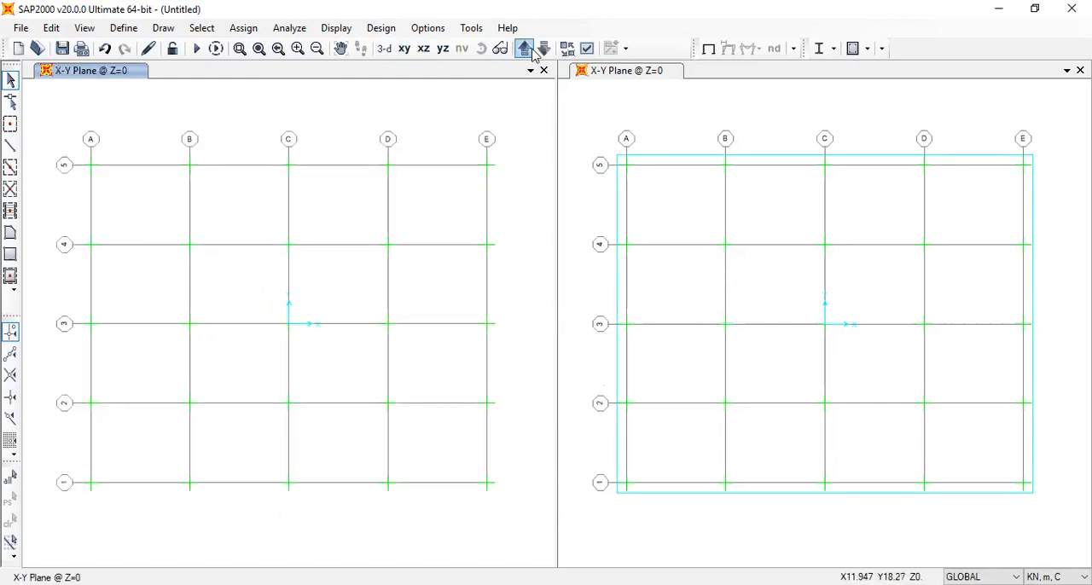
left_click(523, 49)
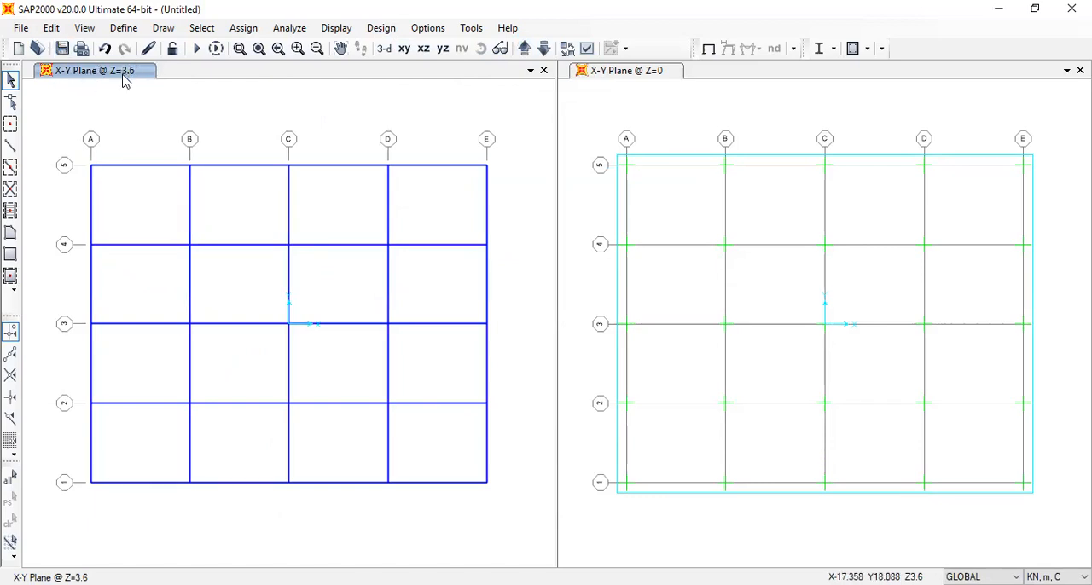
left_click(190, 257)
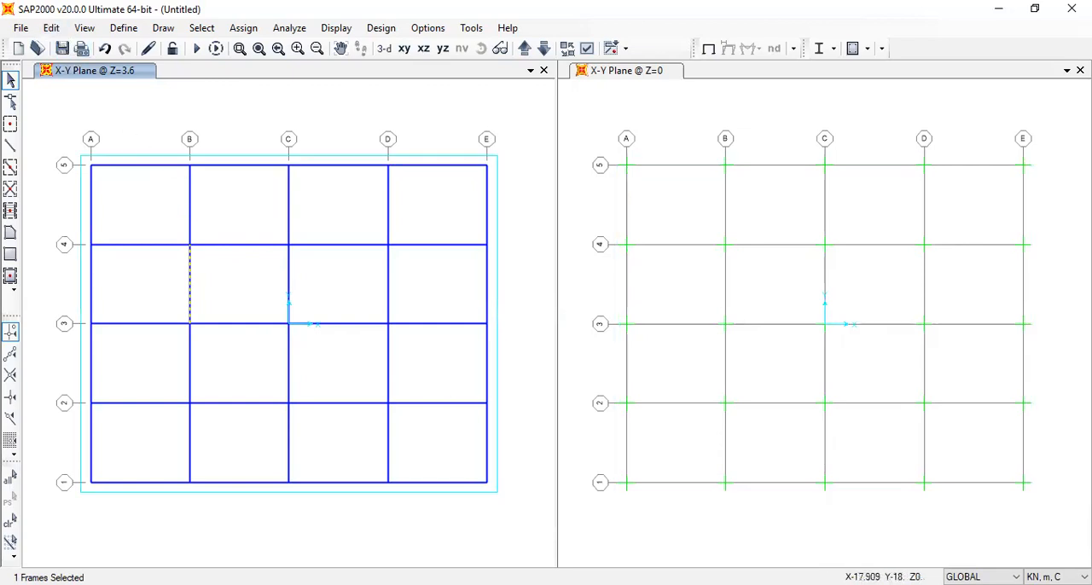
key("ctrl+r")
double_click(435, 198)
type("2.5")
double_click(453, 311)
type("2")
left_click(478, 464)
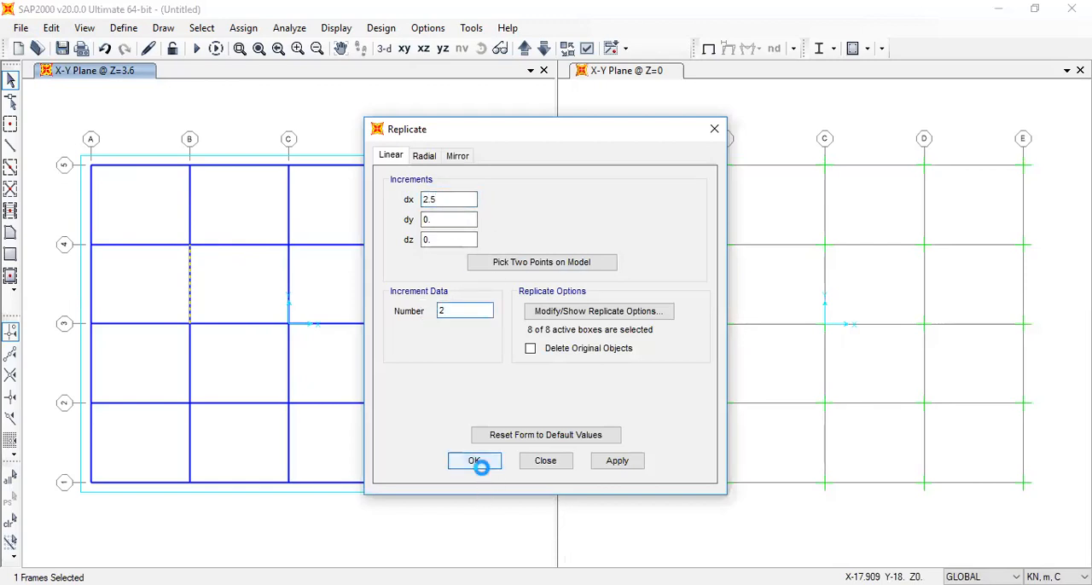
left_click(714, 129)
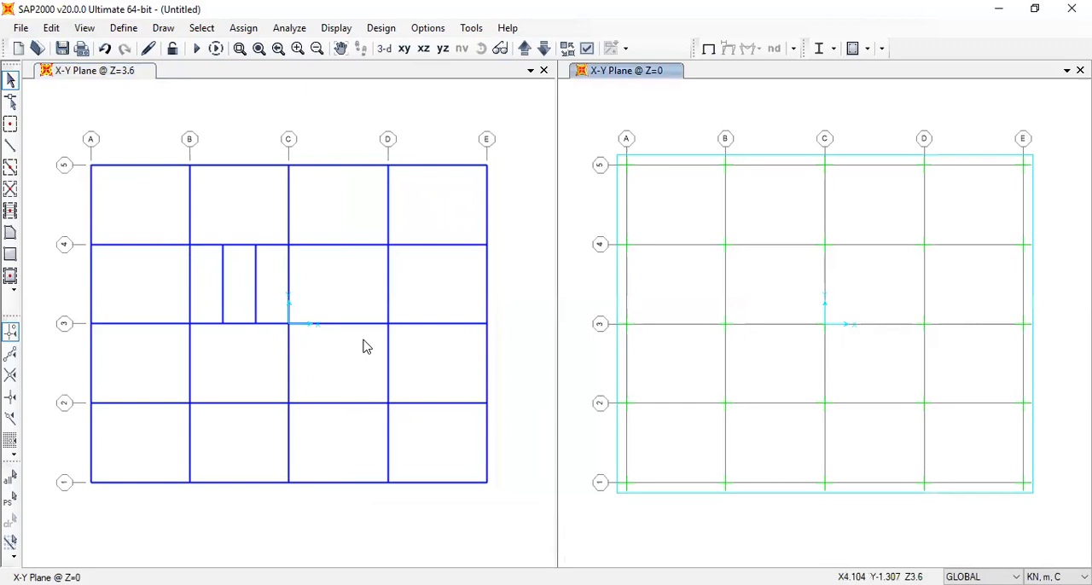
Replicate the beam on grid line D between grids 2 and 3 once with dx -3.6
left_click(390, 380)
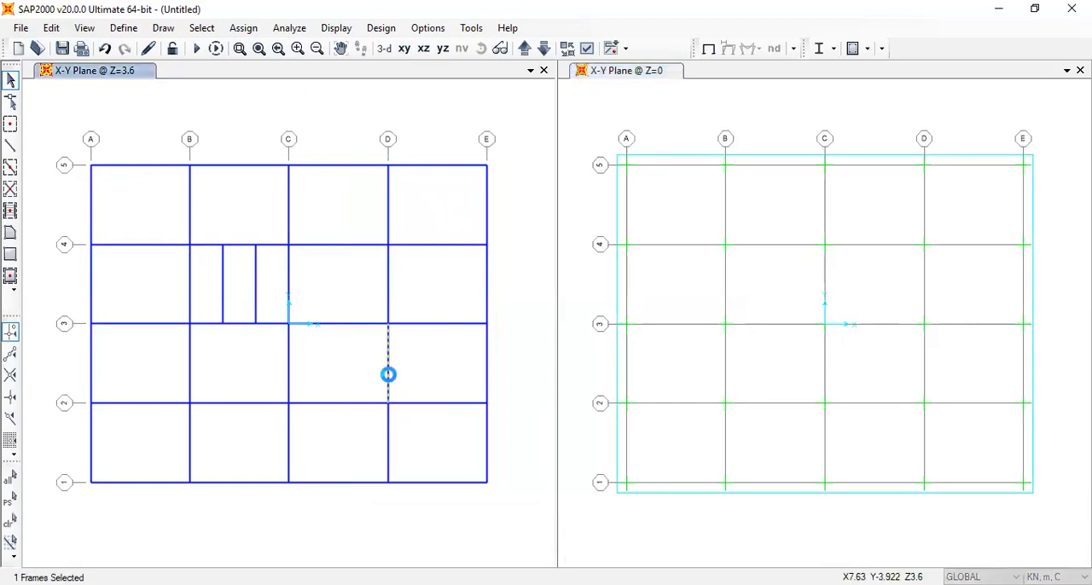
key("ctrl+r")
type("-3.6")
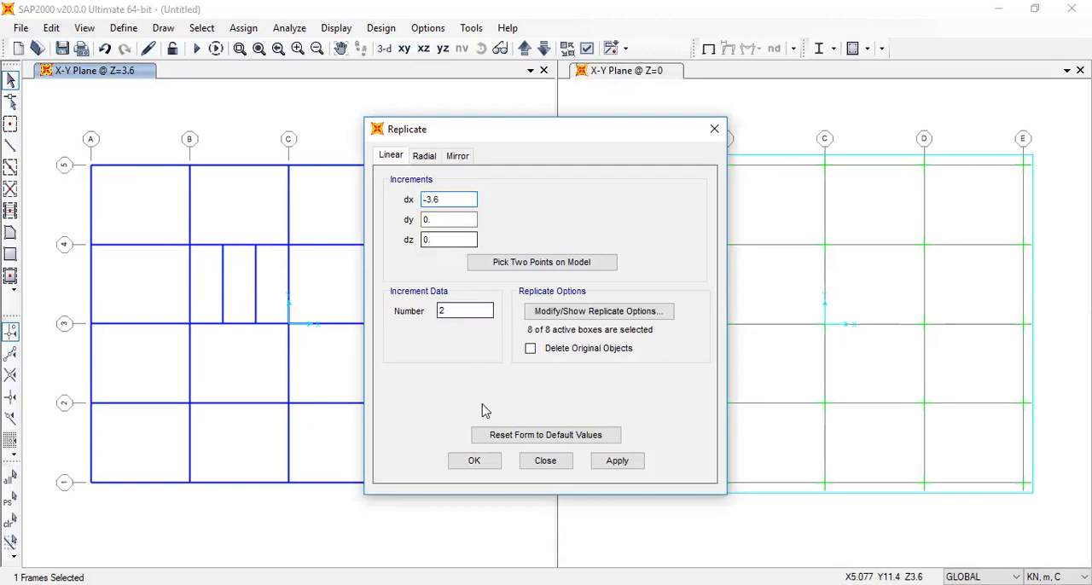
double_click(462, 310)
type("1")
left_click(474, 459)
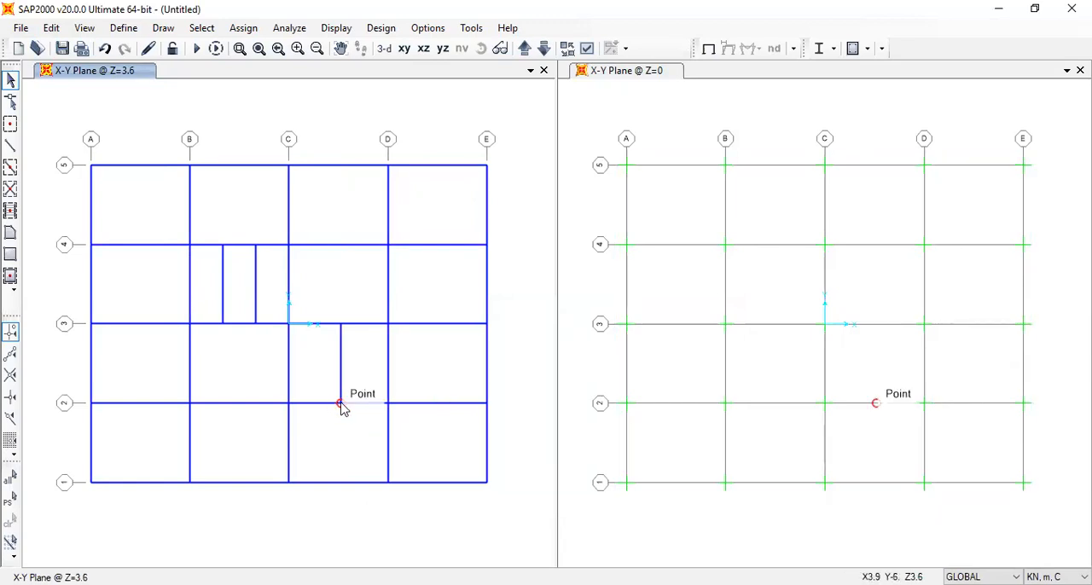
Divide the three secondary beams and their supporting beams on grids 2, 3 and 4 by breaking them at intersections with the selected joints and frames
left_click(340, 404)
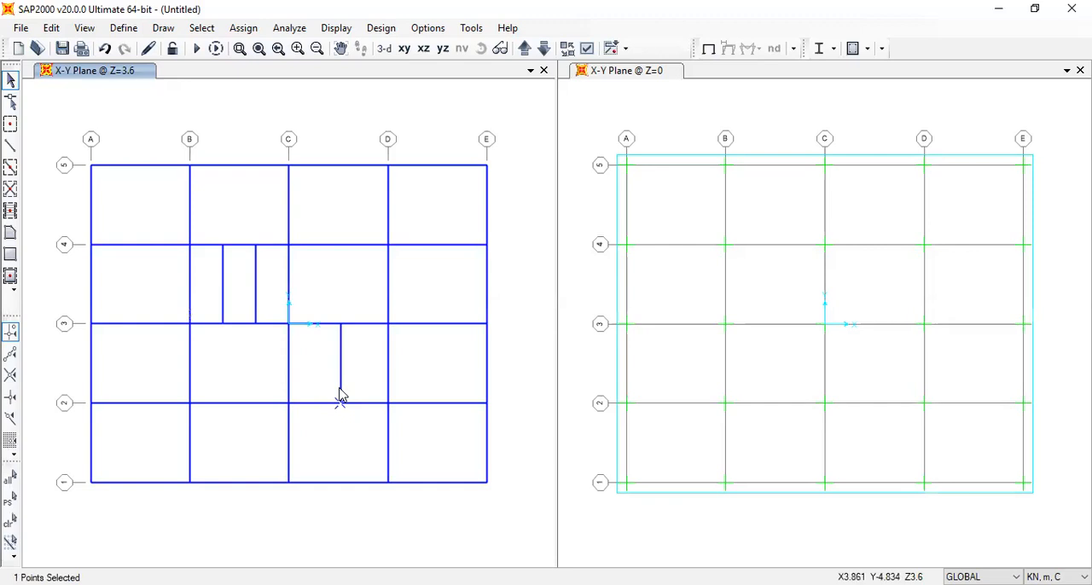
left_click(340, 396)
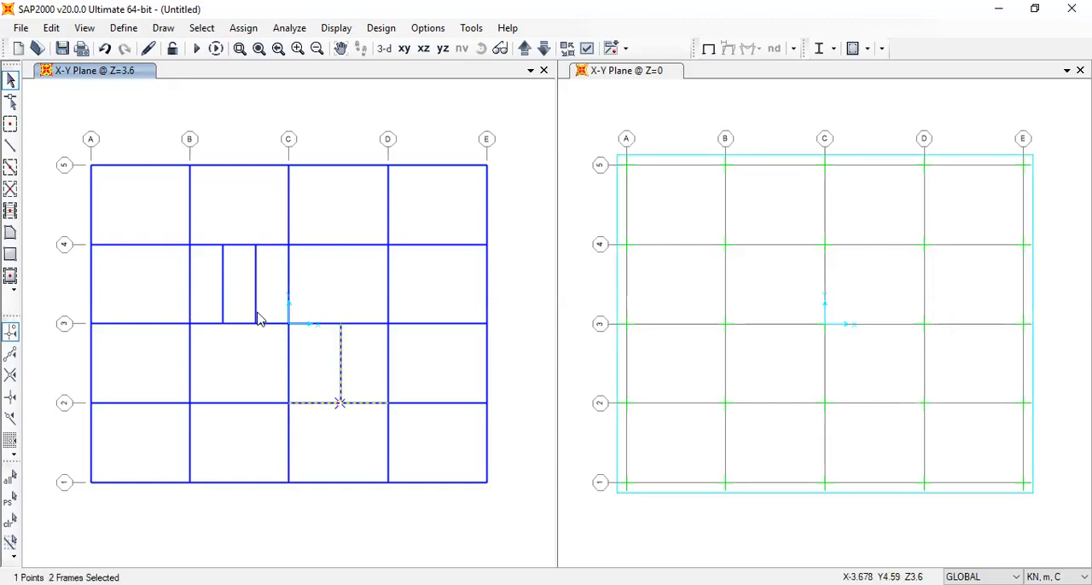
left_click_drag(268, 339, 208, 225)
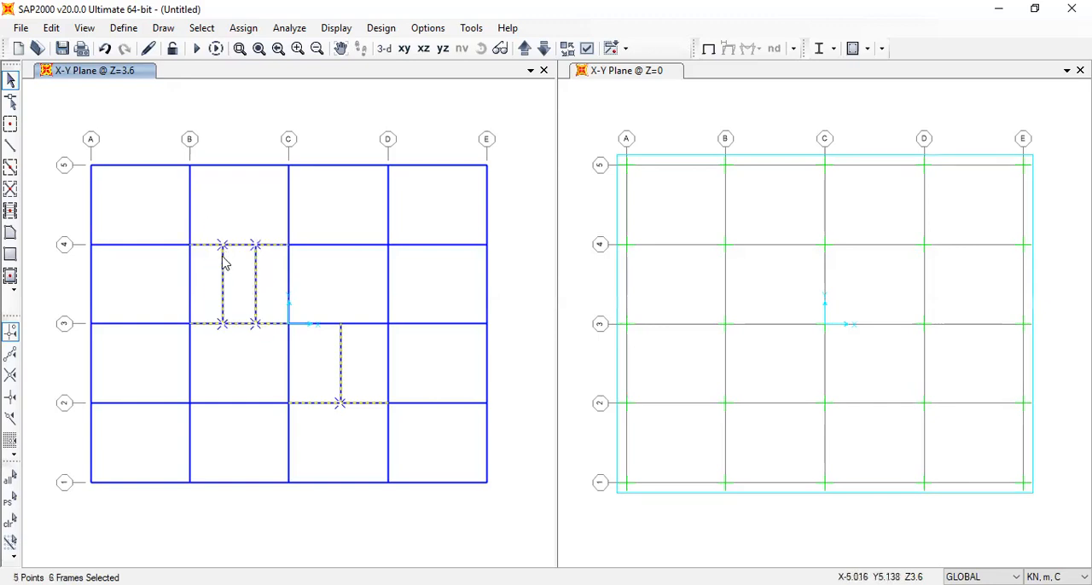
left_click(52, 28)
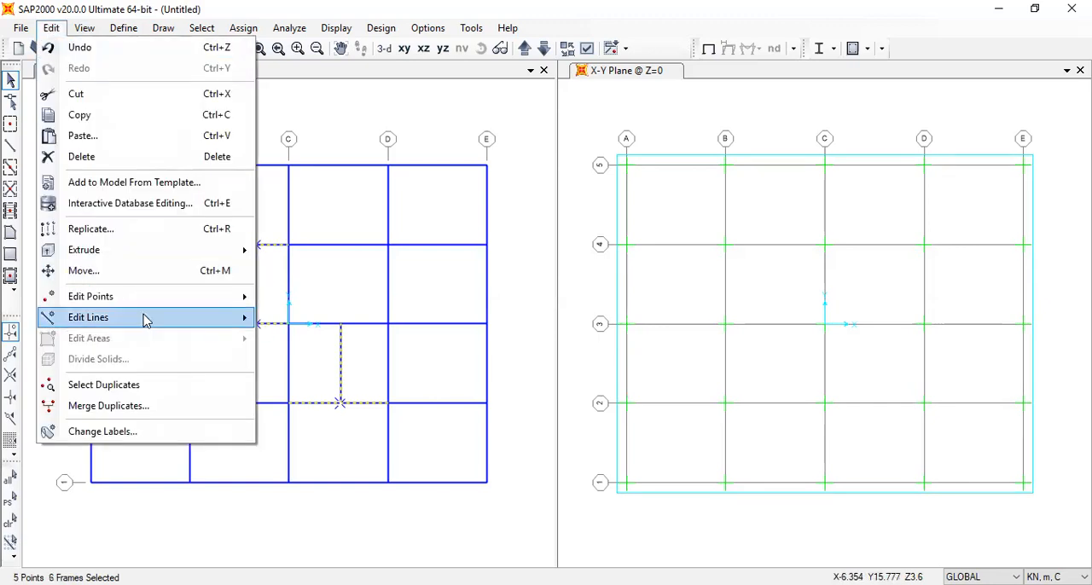
mouse_move(145, 310)
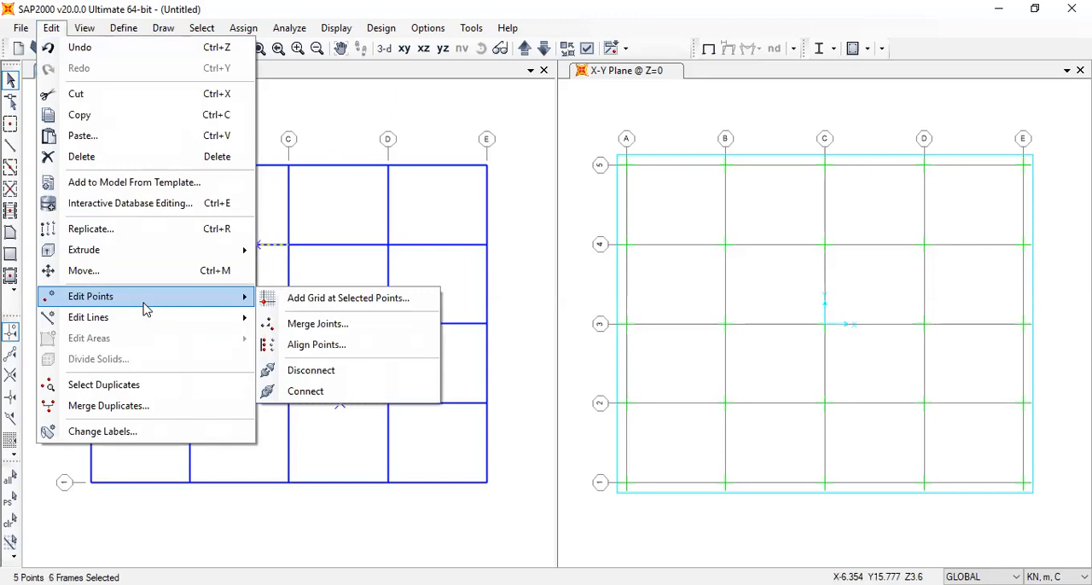
mouse_move(181, 325)
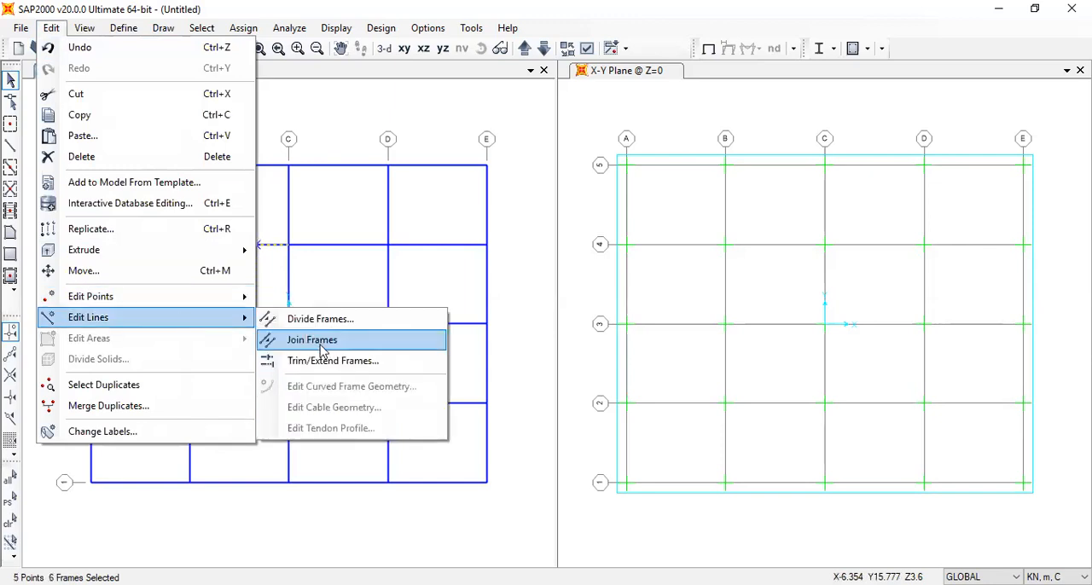
left_click(328, 320)
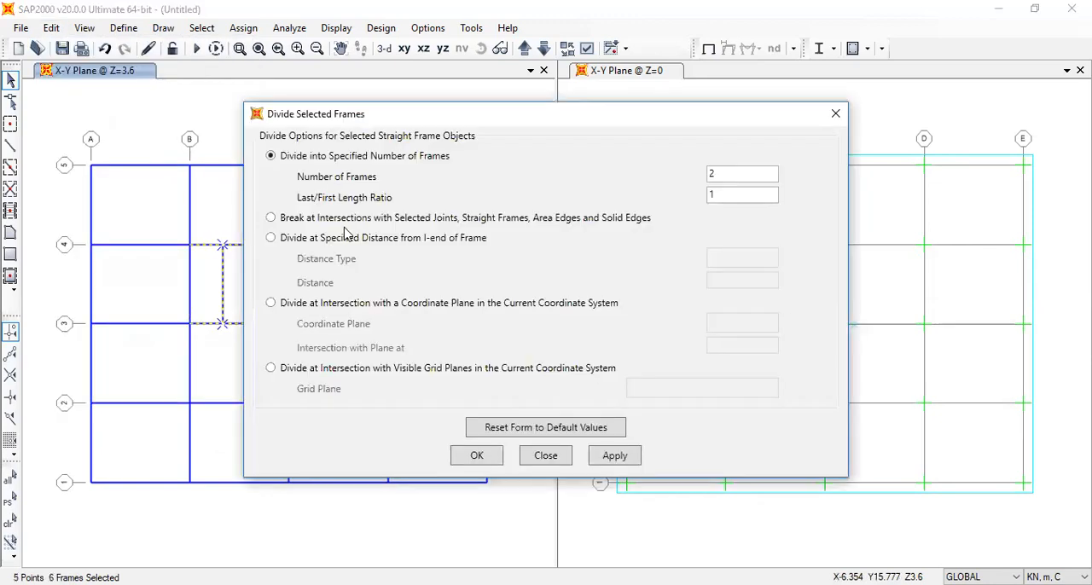
left_click(341, 220)
left_click(478, 455)
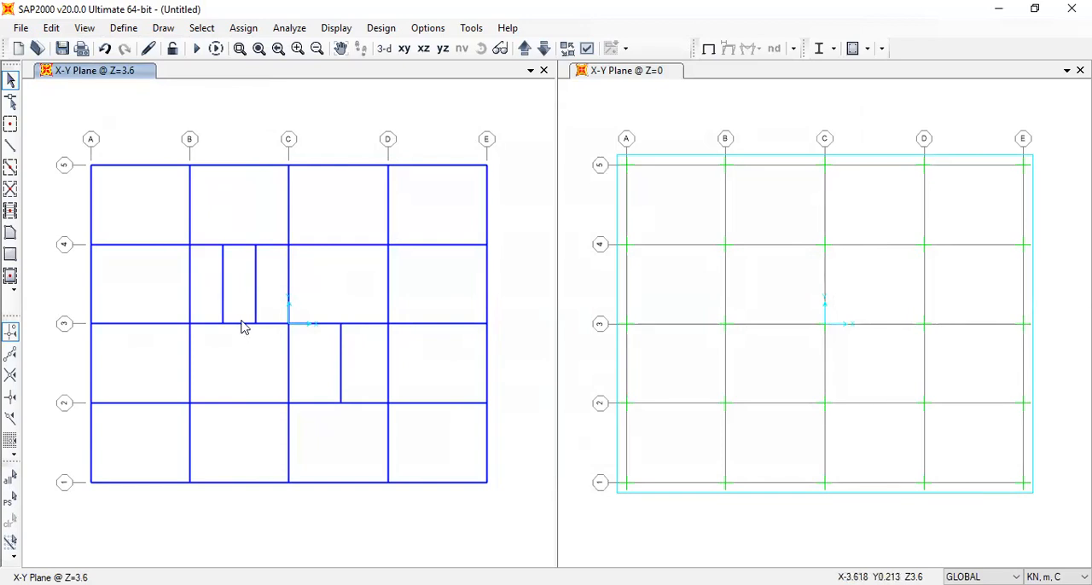
Replicate the two outer beam segments on grid line 3 between grids B and C once with dx 0 and dy 3
left_click(213, 326)
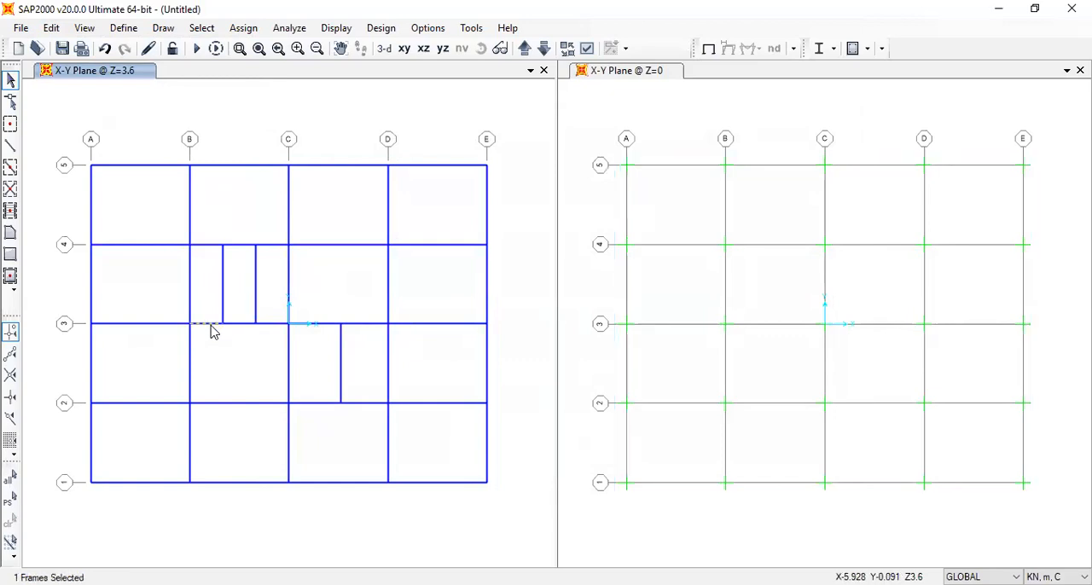
left_click(267, 331)
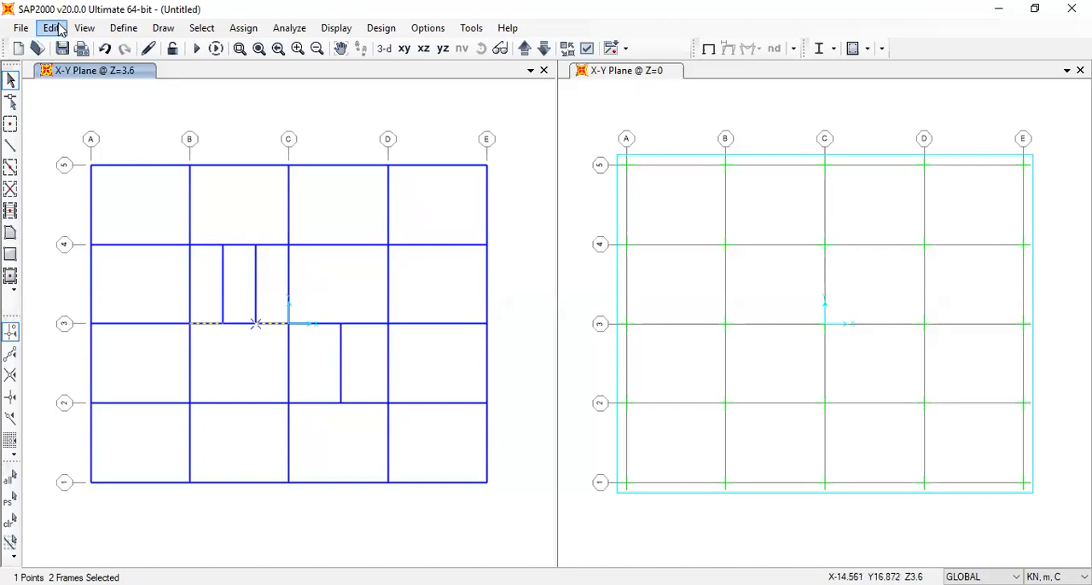
key("ctrl+r")
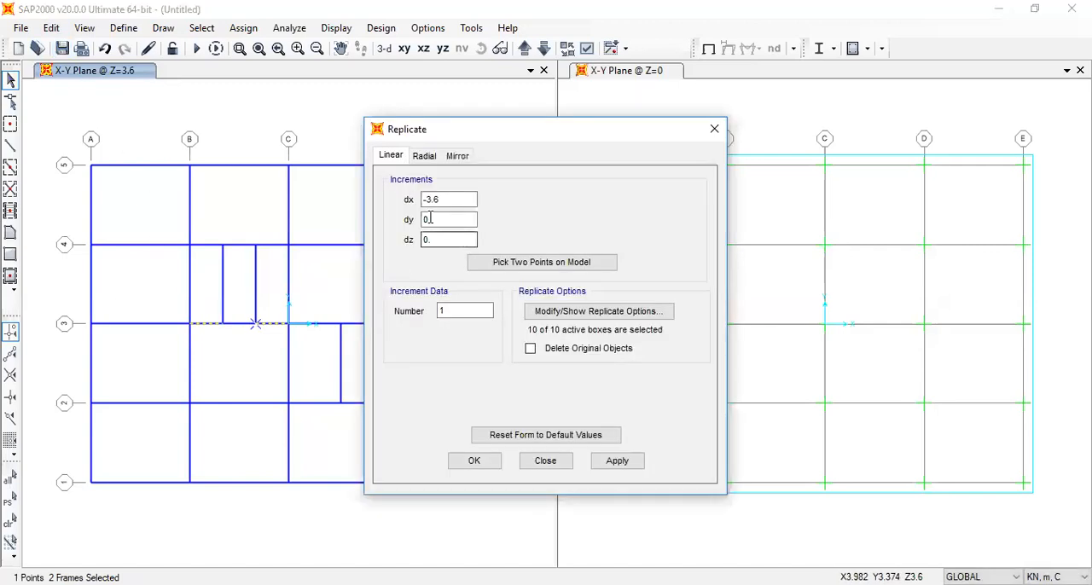
left_click_drag(451, 200, 370, 212)
type("0")
left_click_drag(439, 220, 386, 232)
type("3")
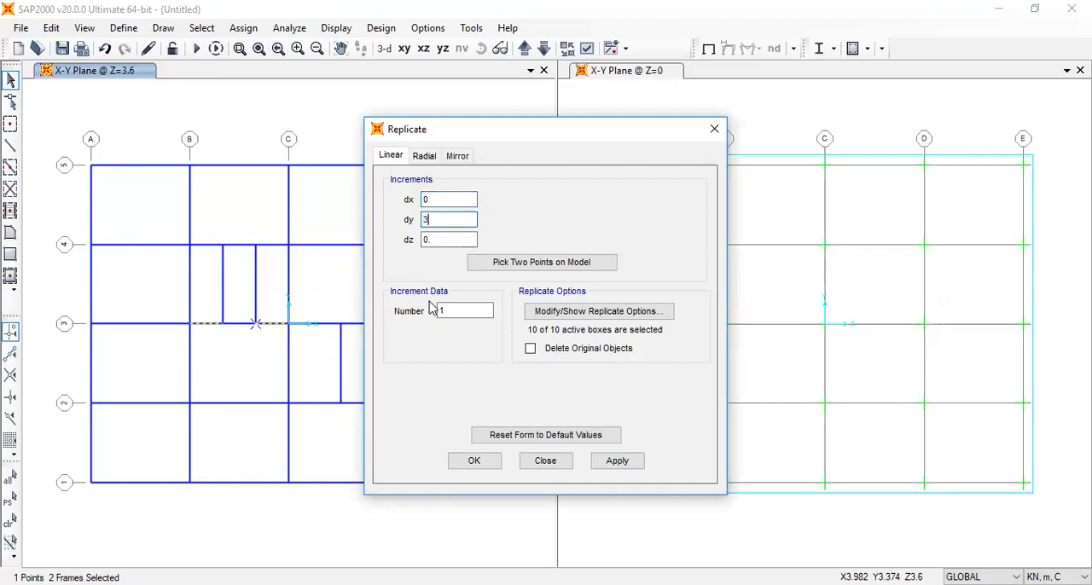
left_click(474, 461)
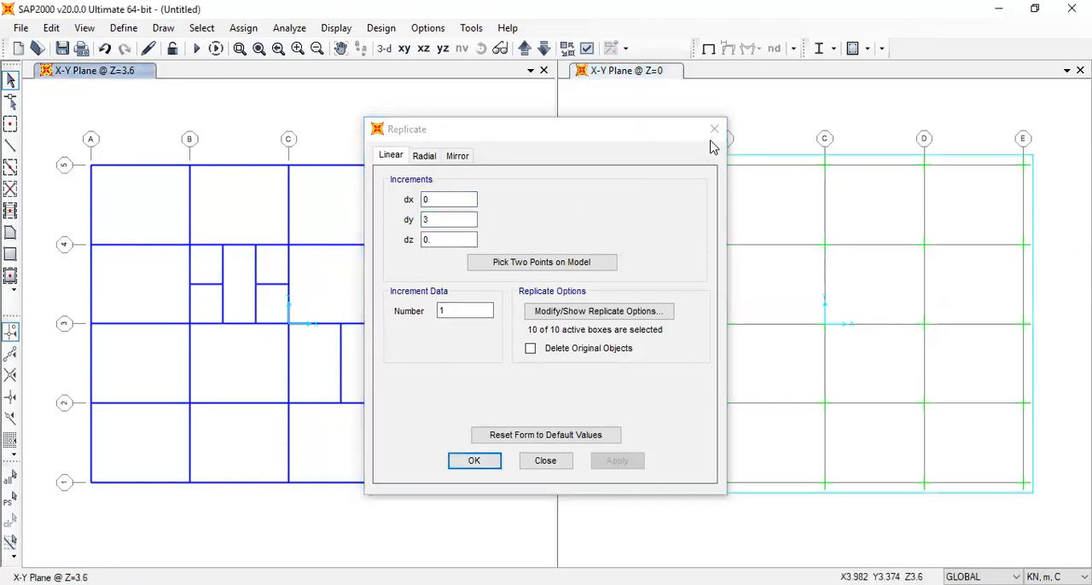
Break the grid B and C beams between grids 3 and 4 at their intersections with the two short cross beams
left_click(210, 284)
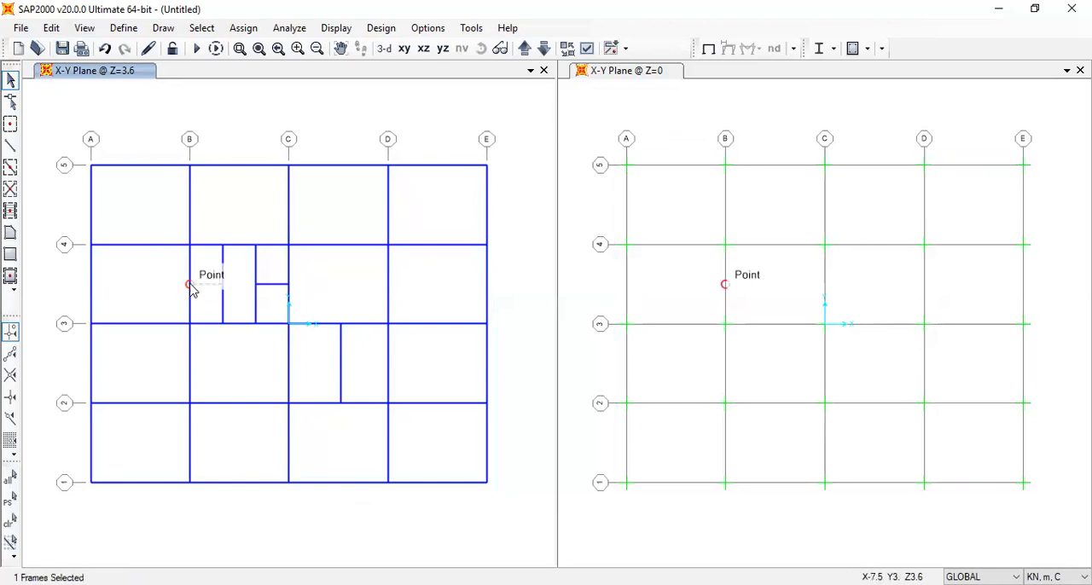
left_click(189, 284)
left_click(284, 285)
left_click(284, 288)
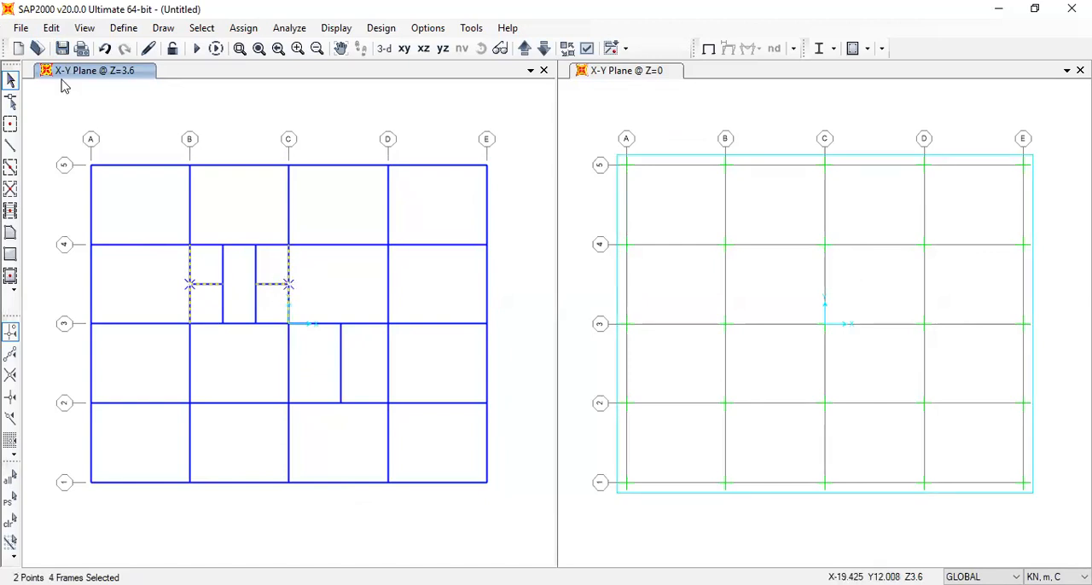
left_click(51, 28)
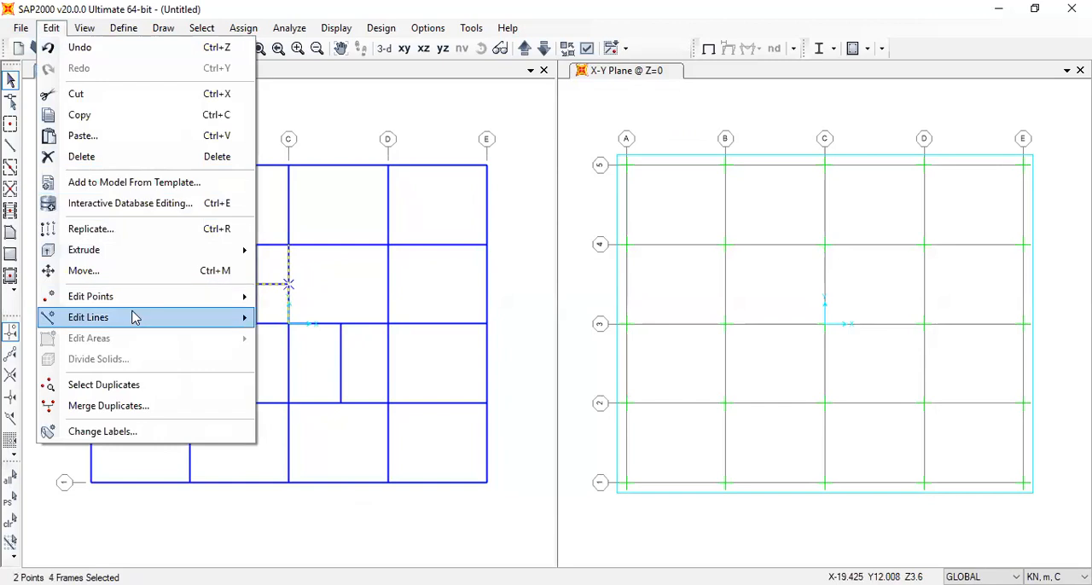
mouse_move(134, 317)
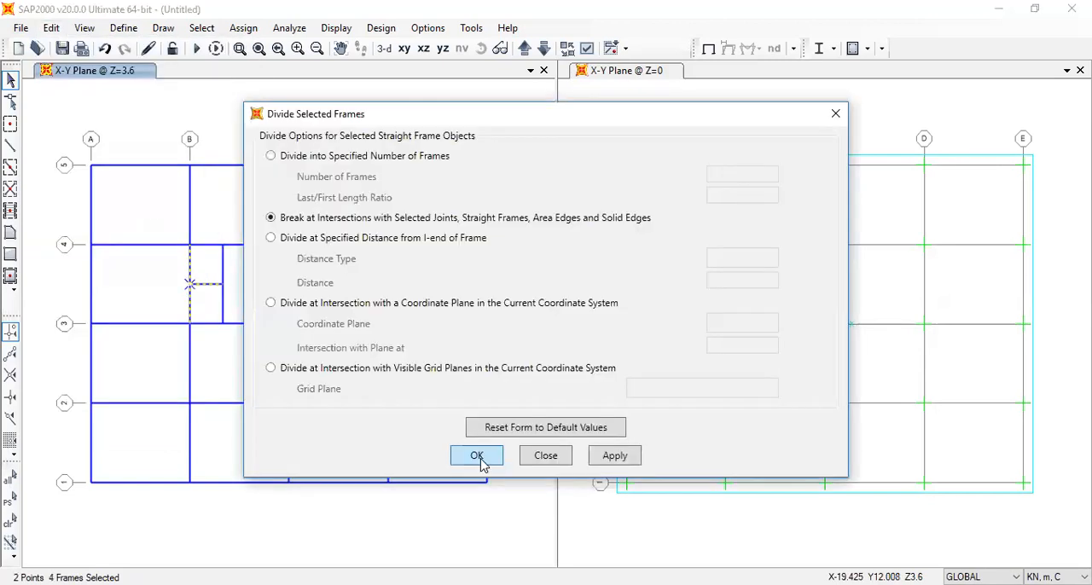
left_click(480, 456)
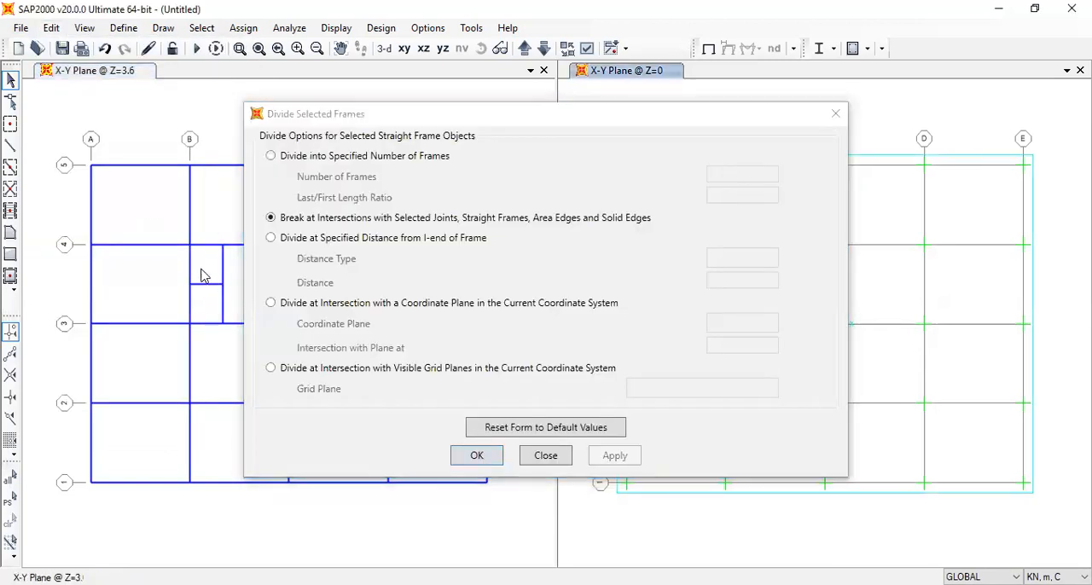
In the 3-D view, select the two short cross beams, the grid B and C beams, and the outer grid 3 and 4 segments of bay B-C/3-4
left_click(195, 269)
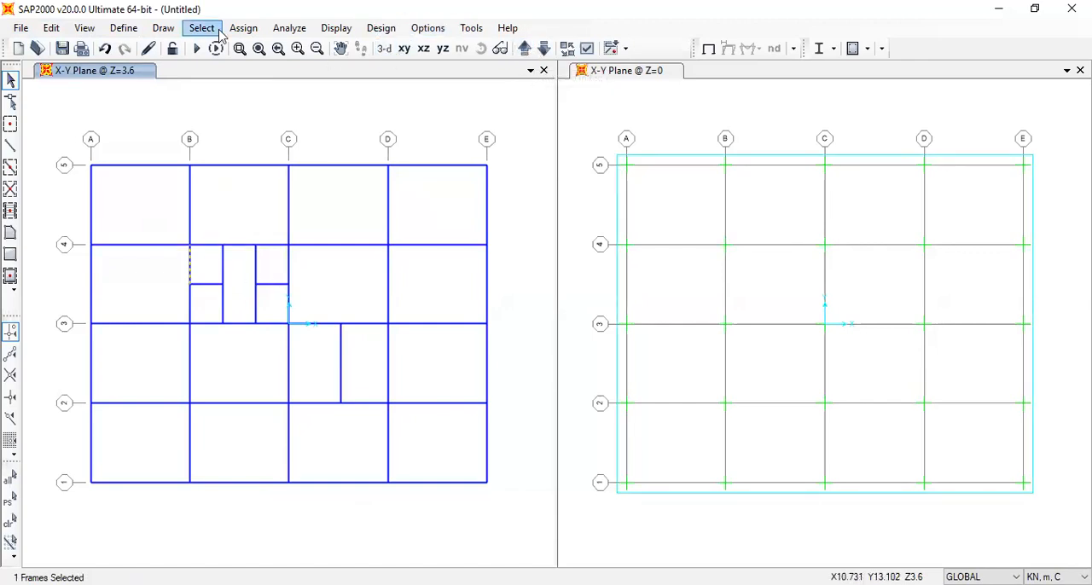
left_click(383, 48)
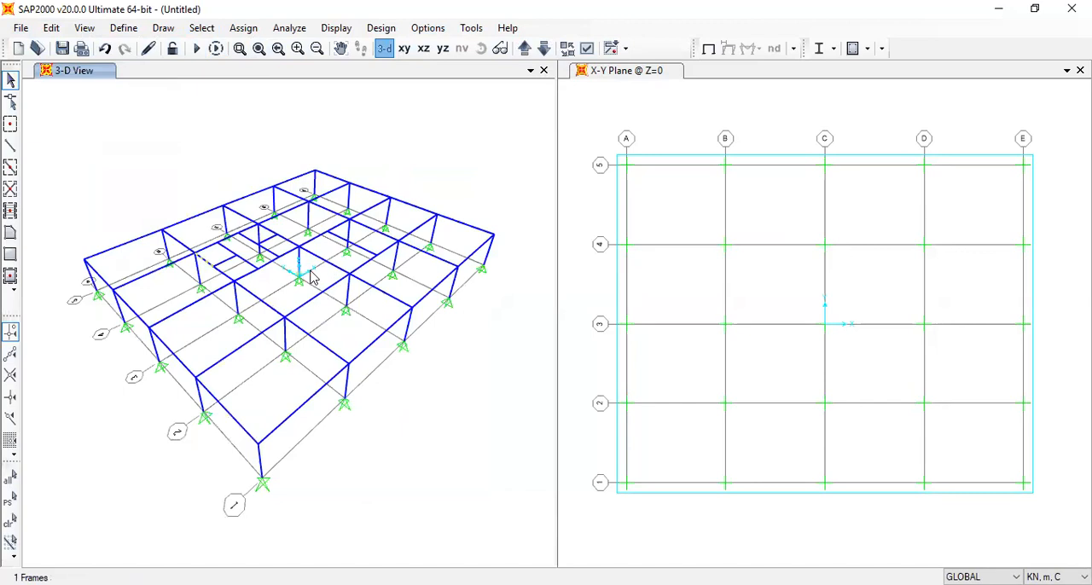
scroll(217, 239, "up", 4)
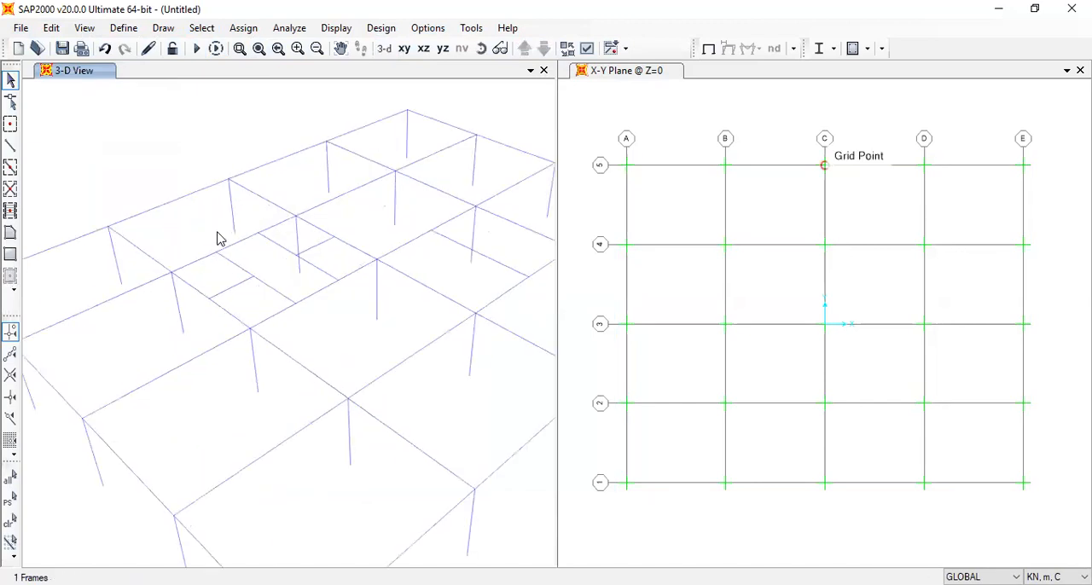
left_click(206, 266)
left_click(220, 295)
left_click(229, 313)
left_click(270, 321)
left_click(360, 264)
left_click(360, 251)
left_click(320, 243)
left_click(321, 228)
left_click(284, 226)
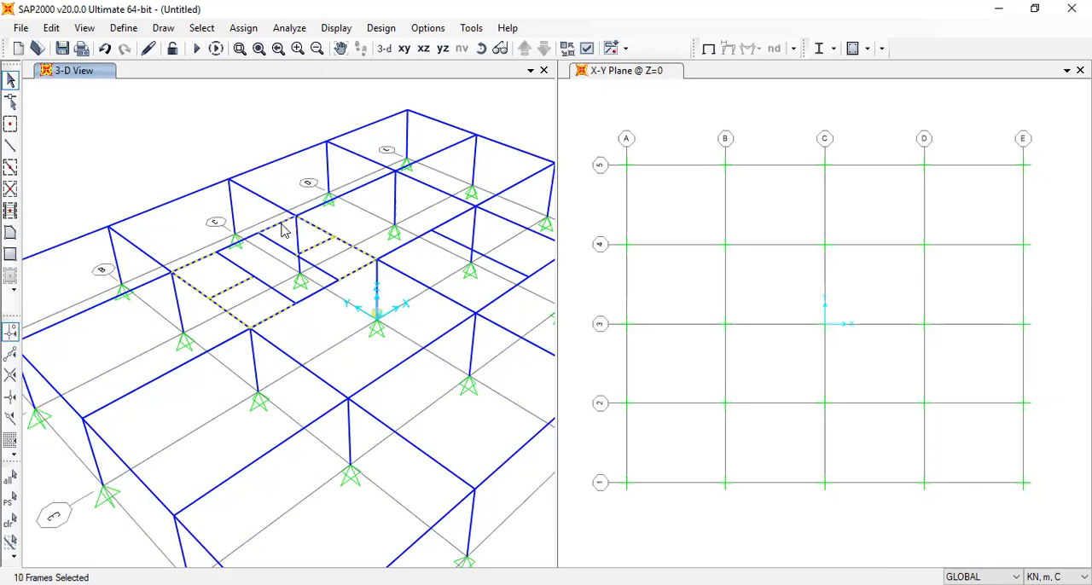
Add the grid D beam between grids 2 and 3 and the adjoining grid 2 segment up to the secondary beam to the selection
left_click_drag(380, 359, 222, 337)
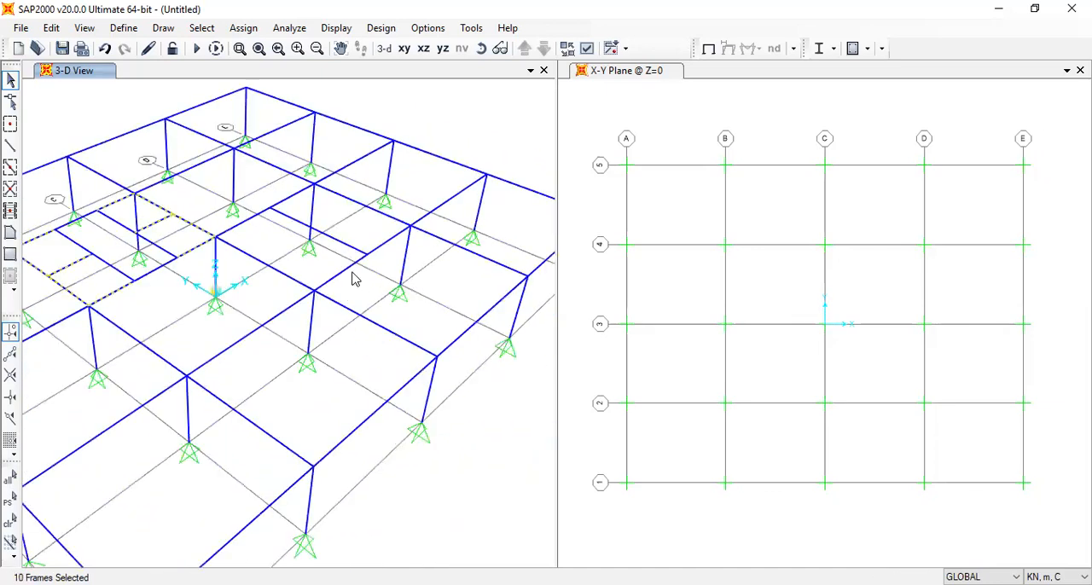
left_click(389, 240)
middle_click_drag(324, 352, 419, 378)
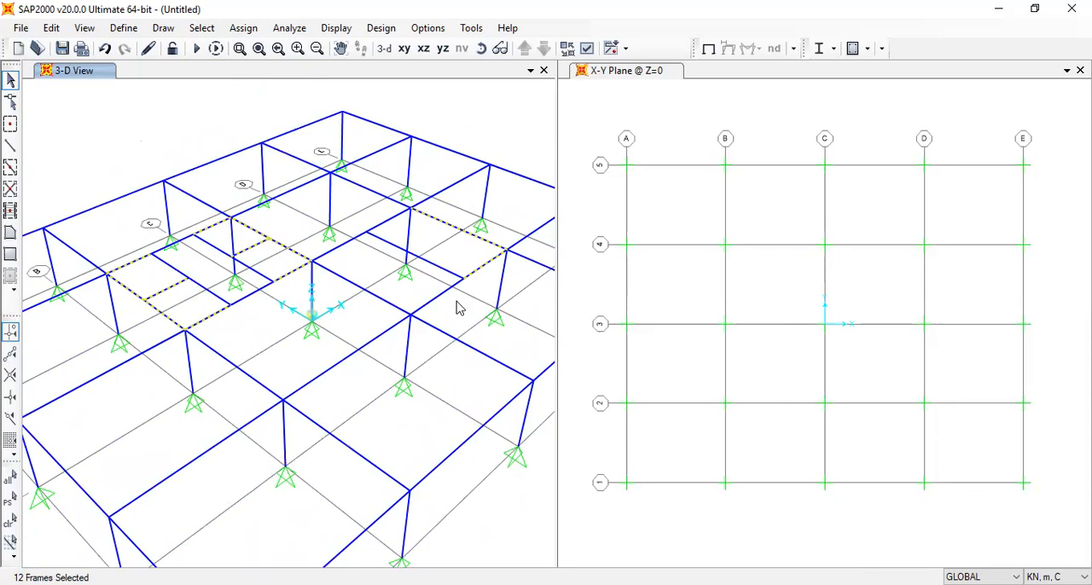
middle_click_drag(268, 309, 340, 309)
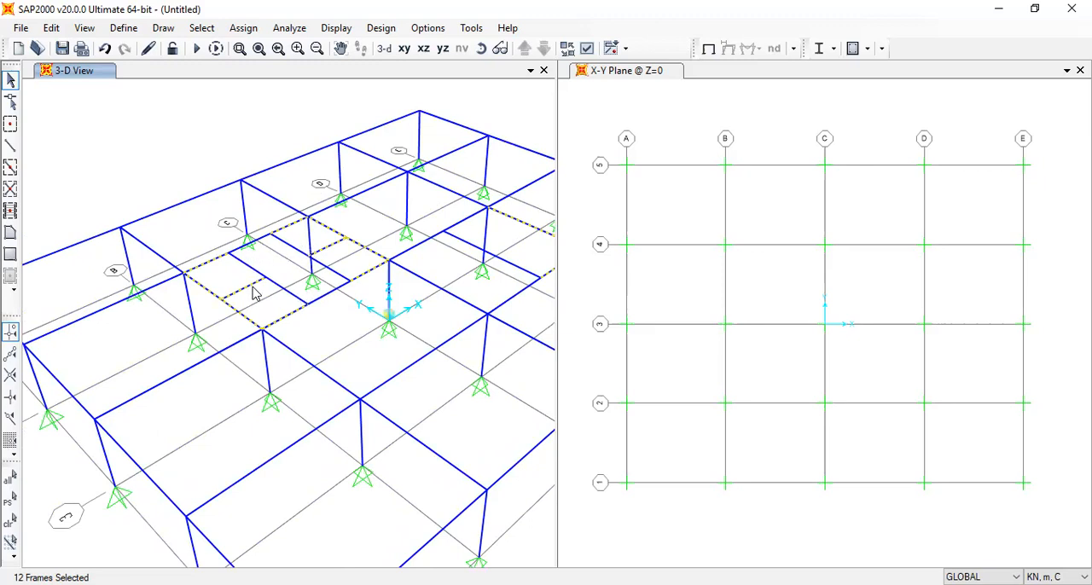
middle_click_drag(500, 282, 453, 269)
Extrude the selected beams into Shear wall 250 areas with dx 0, dy 0, dz -3.6 and number 1
left_click(52, 29)
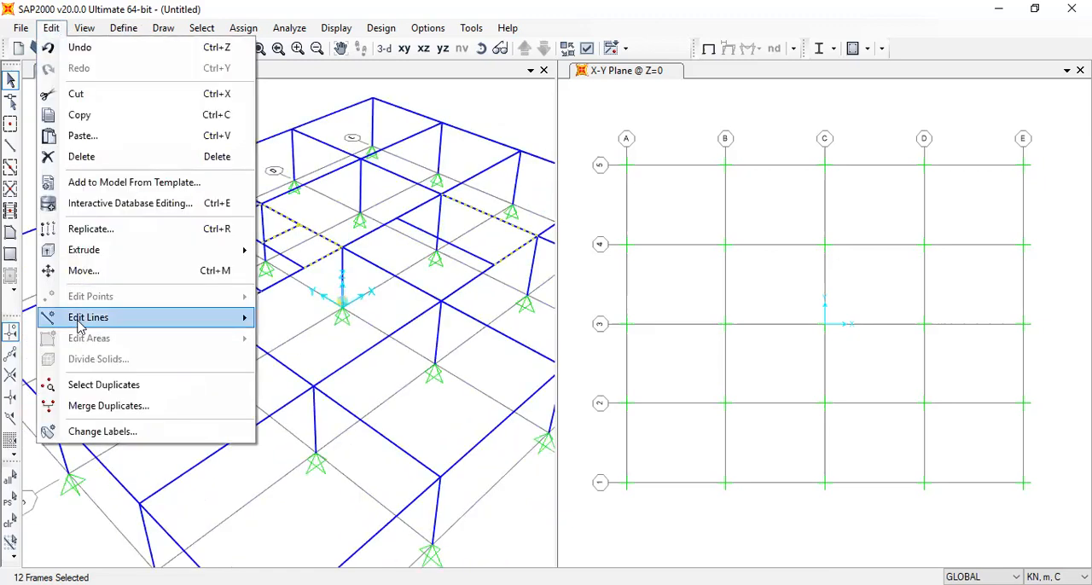
mouse_move(120, 257)
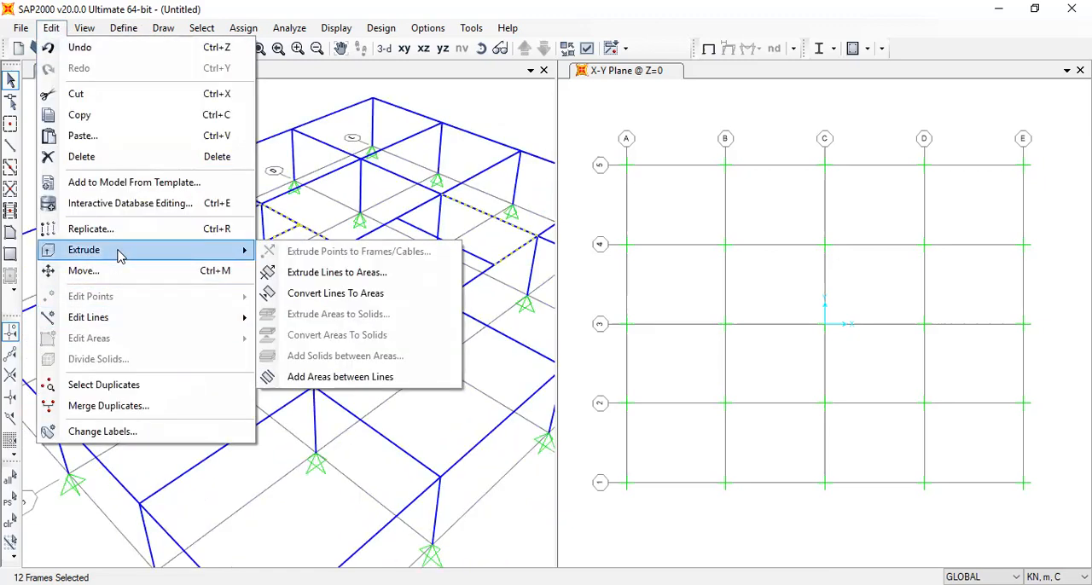
left_click(363, 273)
left_click_drag(597, 262, 532, 273)
type("0")
left_click_drag(597, 282, 540, 281)
type("-3.6")
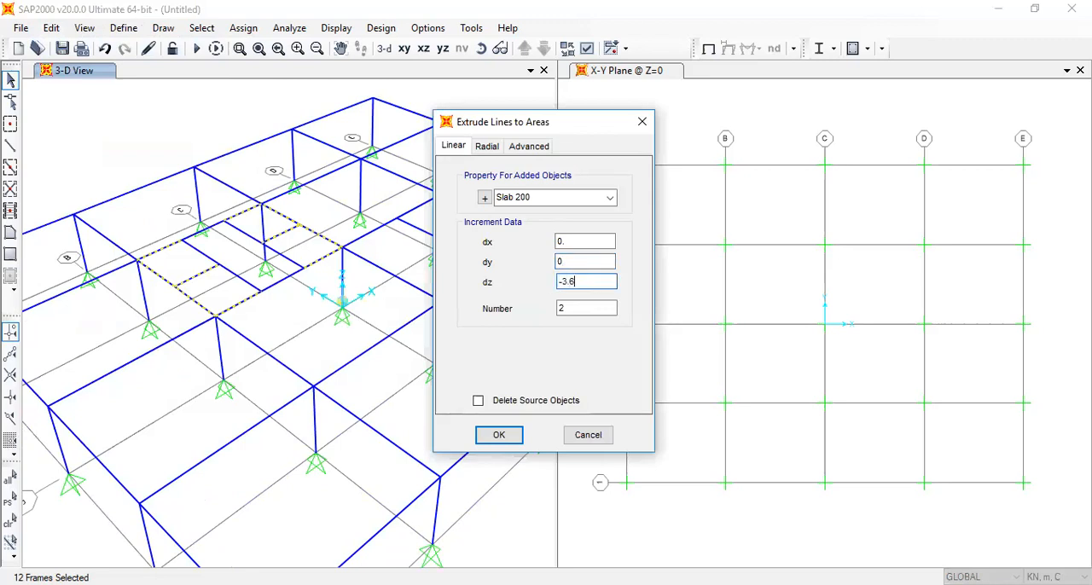
key("Tab")
type("1")
left_click(549, 196)
left_click(610, 197)
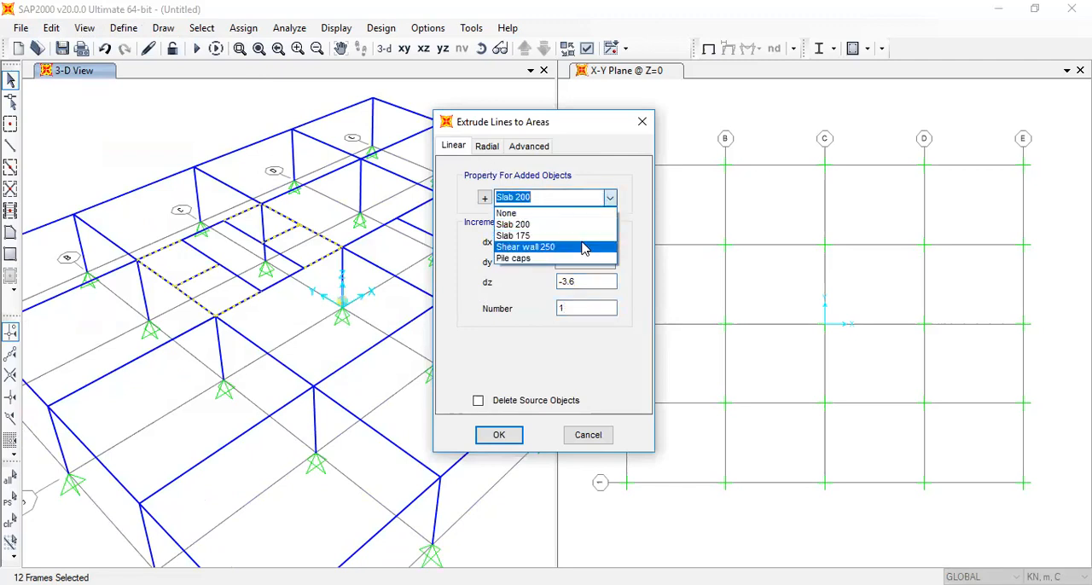
left_click(584, 248)
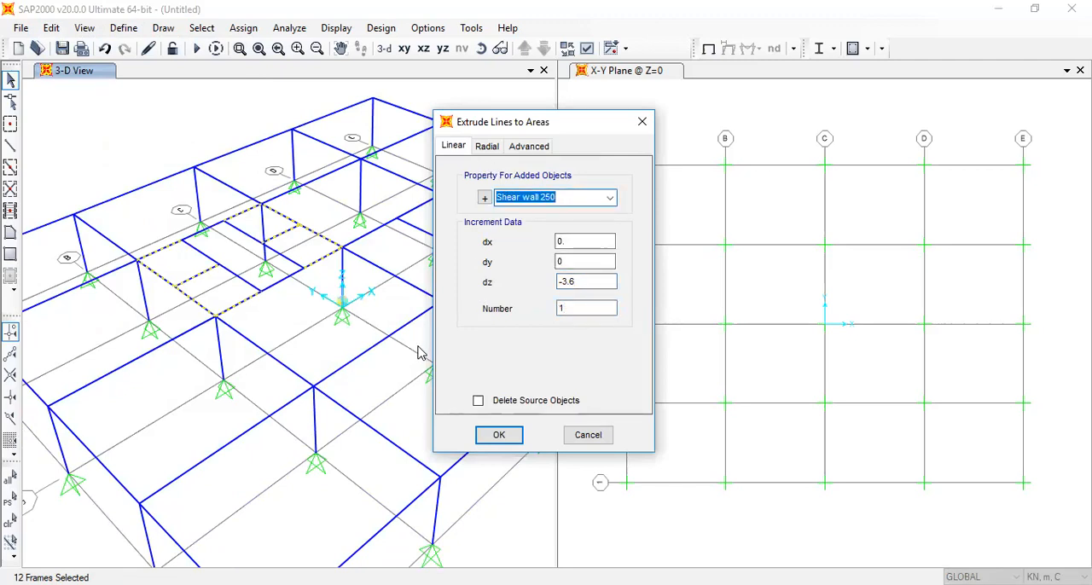
left_click(500, 436)
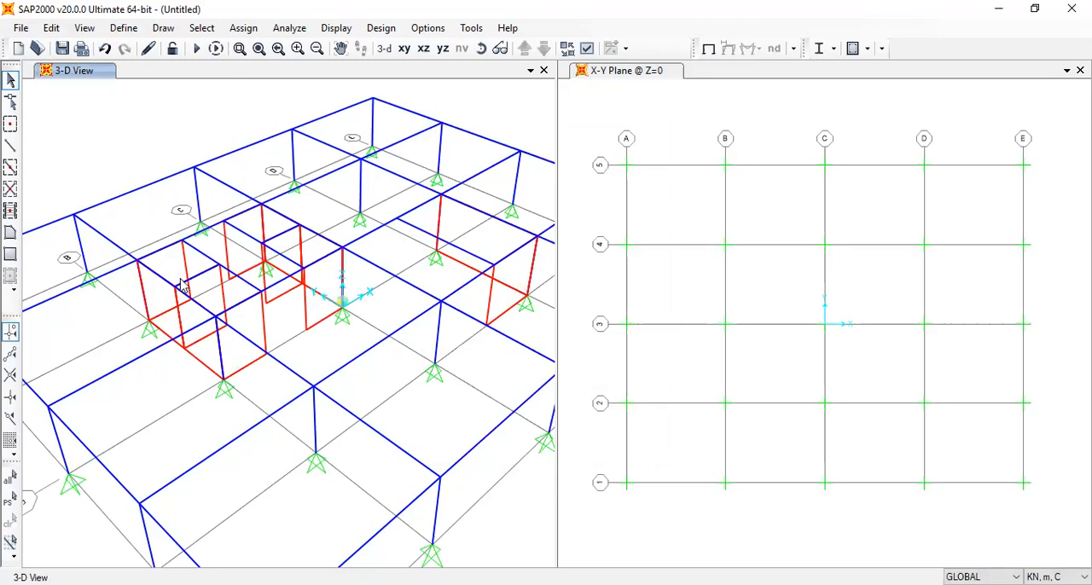
Select the two grid B beams between grids 3 and 4, their adjoining cross beam, and the adjoining grid 3 and 4 wall segments
left_click(158, 256)
left_click(159, 274)
left_click(198, 275)
left_click(205, 284)
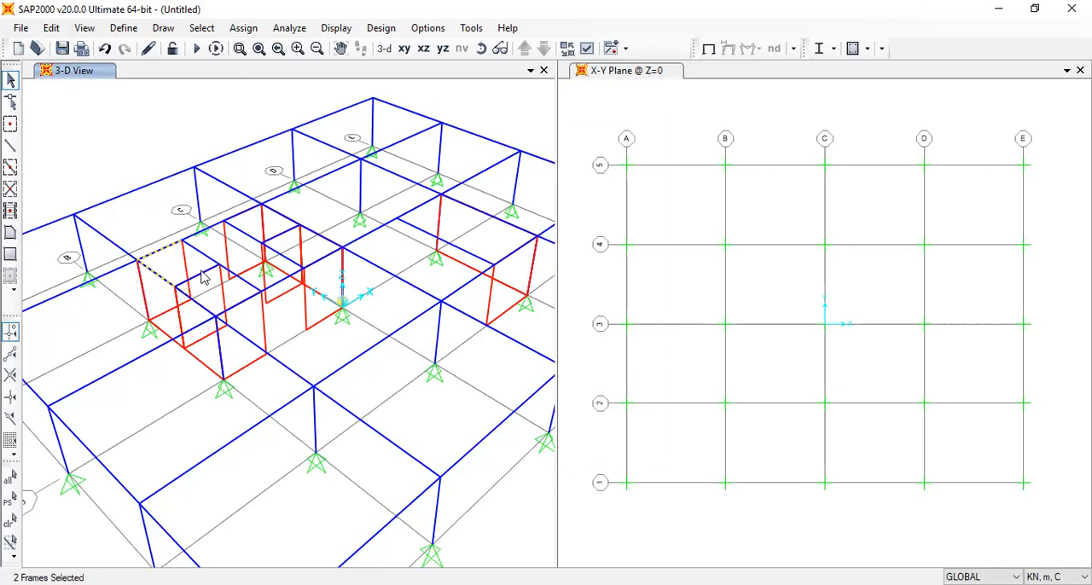
left_click(198, 294)
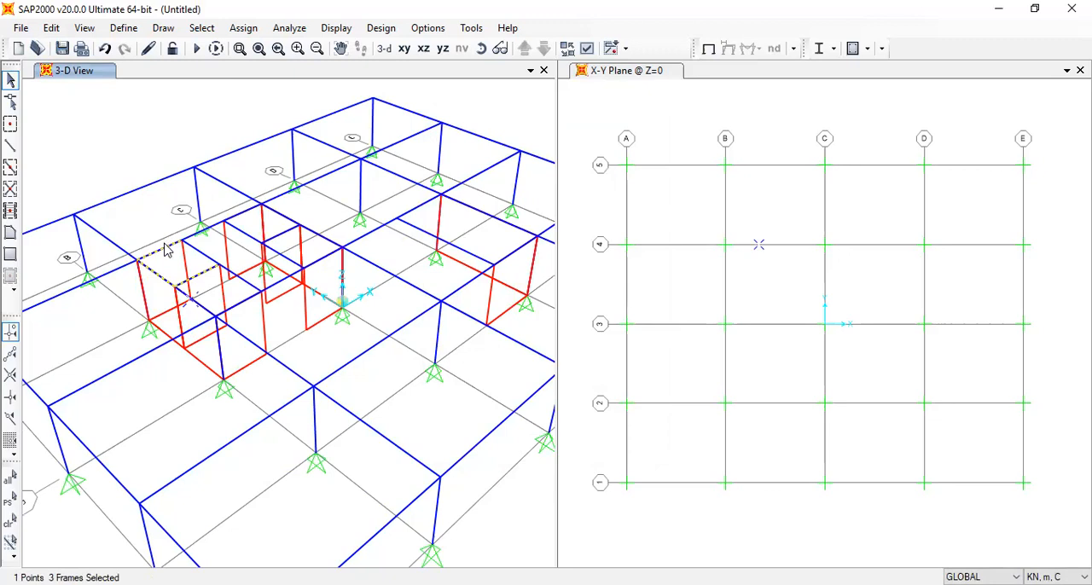
left_click(193, 310)
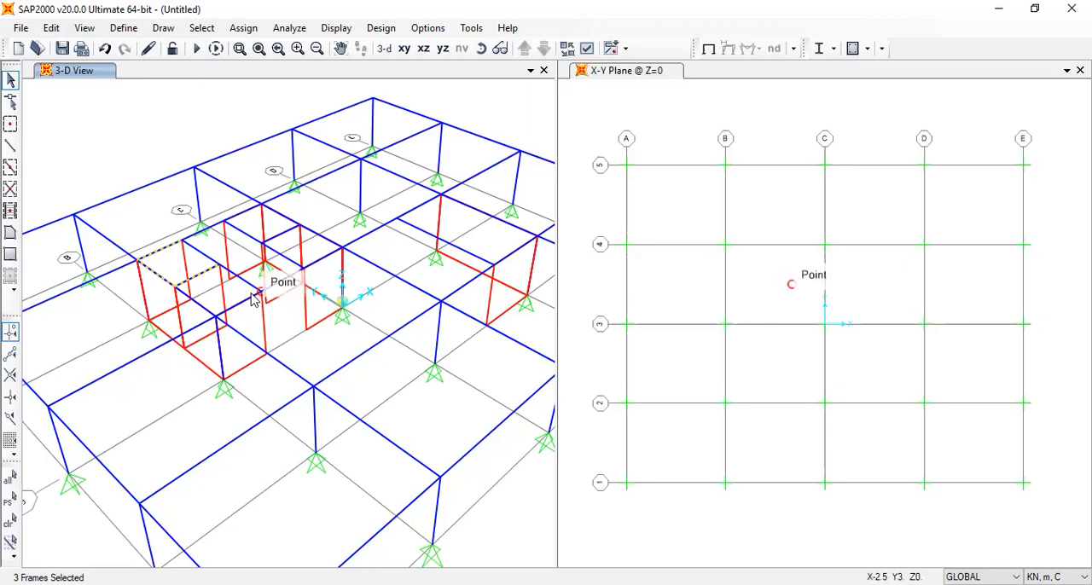
left_click(198, 309)
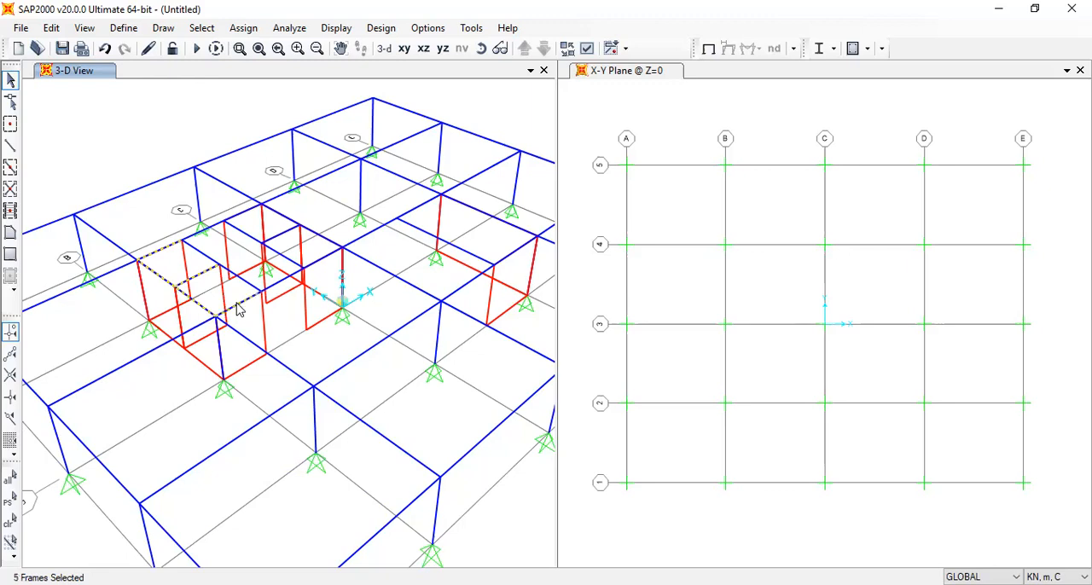
Add the two grid C beams between grids 3 and 4, their cross beam, and the adjoining grid 3 and 4 segments to the selection
left_click(317, 261)
left_click(323, 256)
left_click(319, 237)
left_click(281, 218)
left_click(278, 215)
left_click(279, 218)
left_click(282, 217)
left_click(280, 229)
left_click(280, 215)
left_click(241, 212)
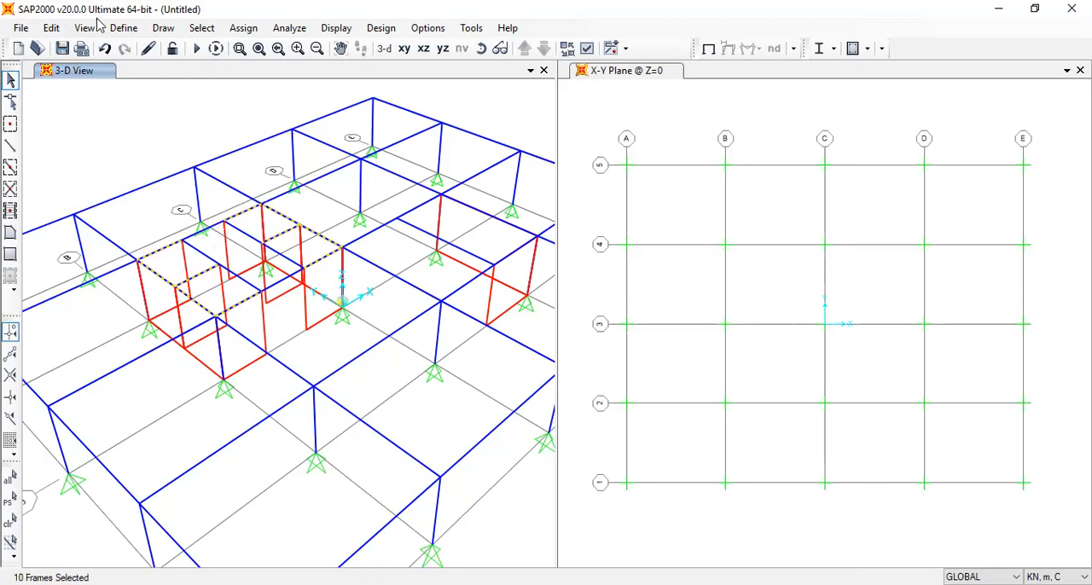
Assign the Add Beam frame section to the selected beams above the shear walls
left_click(243, 28)
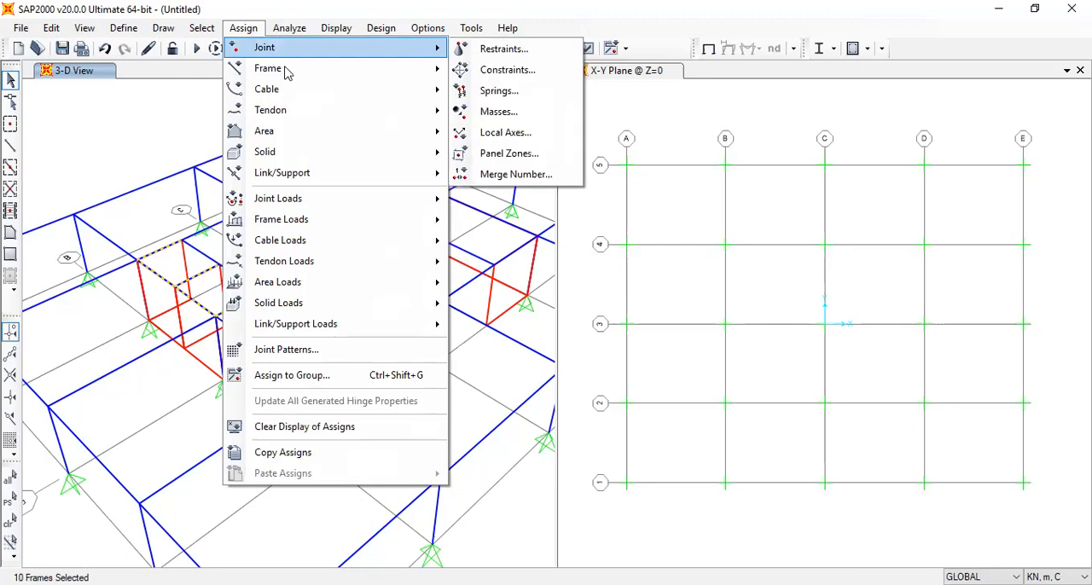
mouse_move(290, 76)
left_click(487, 75)
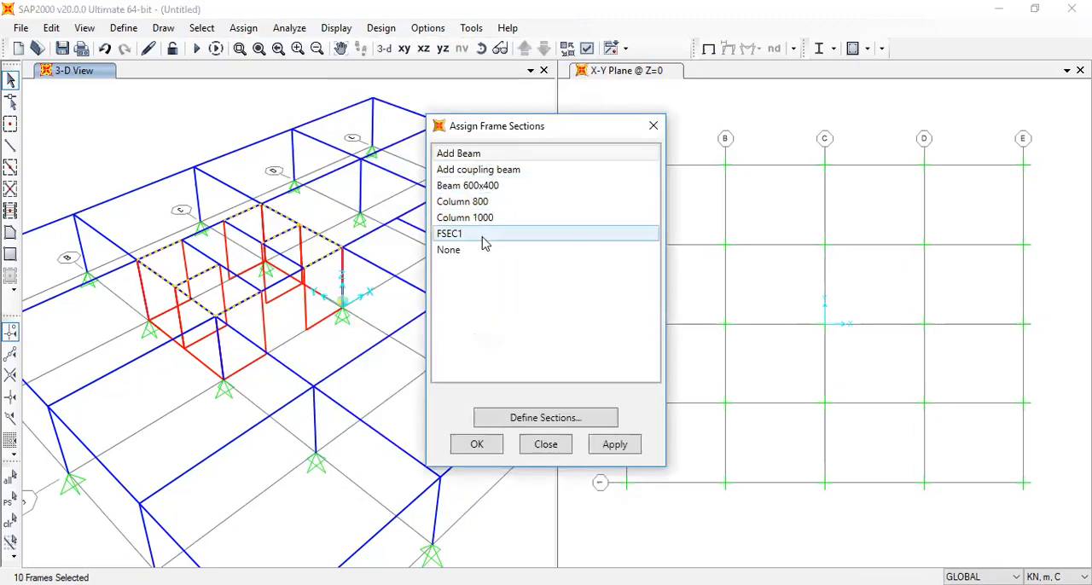
left_click(477, 154)
left_click(465, 451)
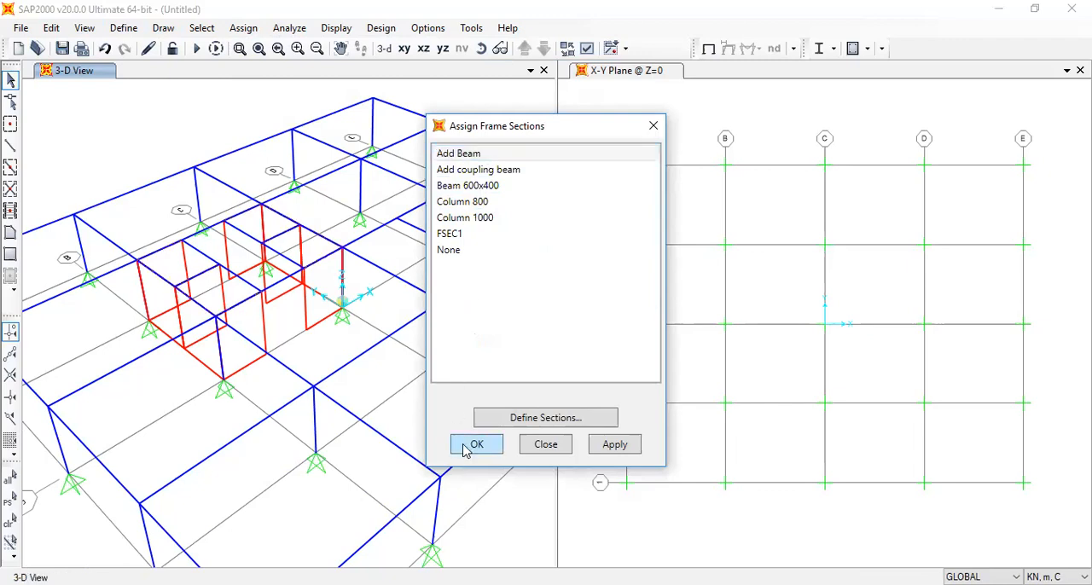
Assign the Add coupling beam section to the middle grid 3 and 4 segments of bay B-C, and switch to the X-Y plan at Z=3.6
left_click(282, 283)
left_click(196, 233)
left_click(226, 29)
mouse_move(285, 68)
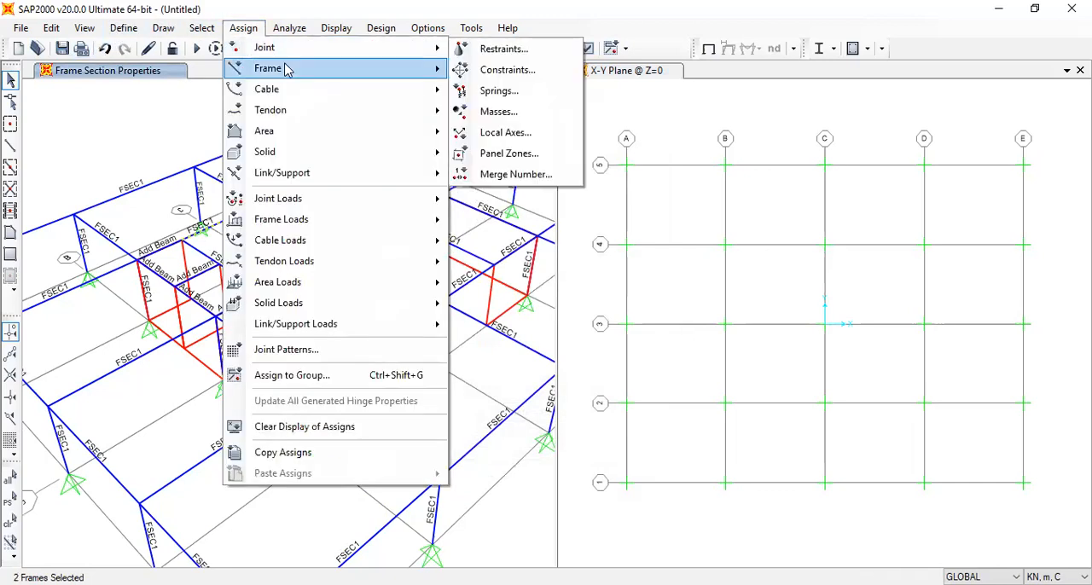
left_click(503, 77)
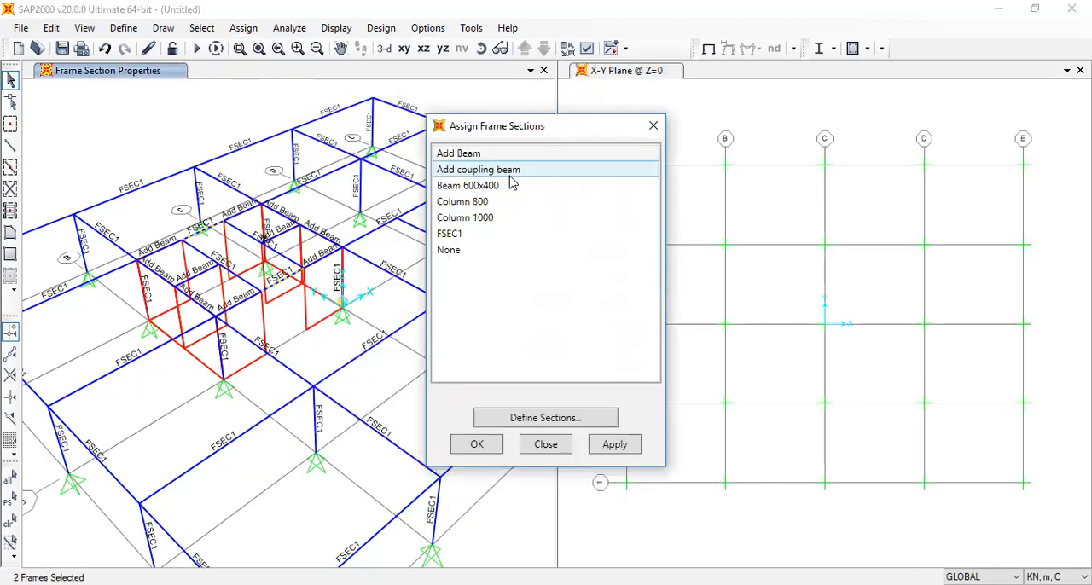
left_click(494, 171)
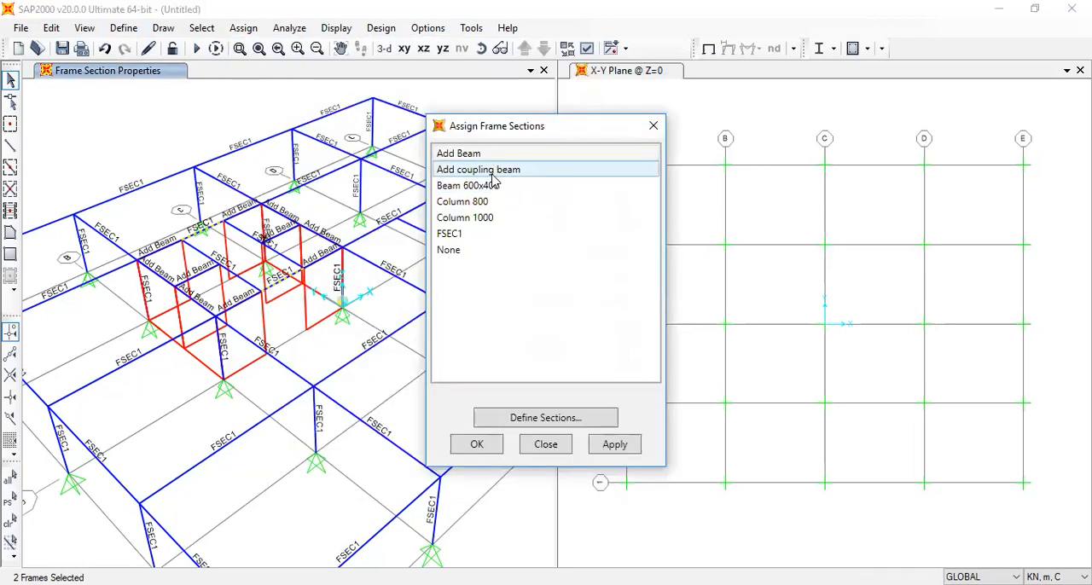
left_click(469, 452)
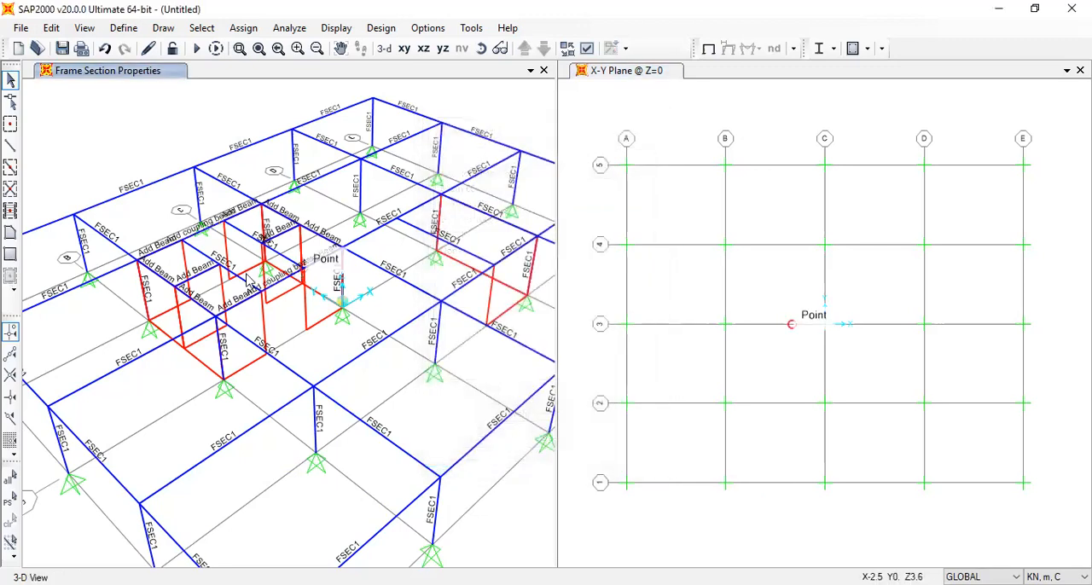
left_click(404, 49)
left_click_drag(159, 550, 141, 128)
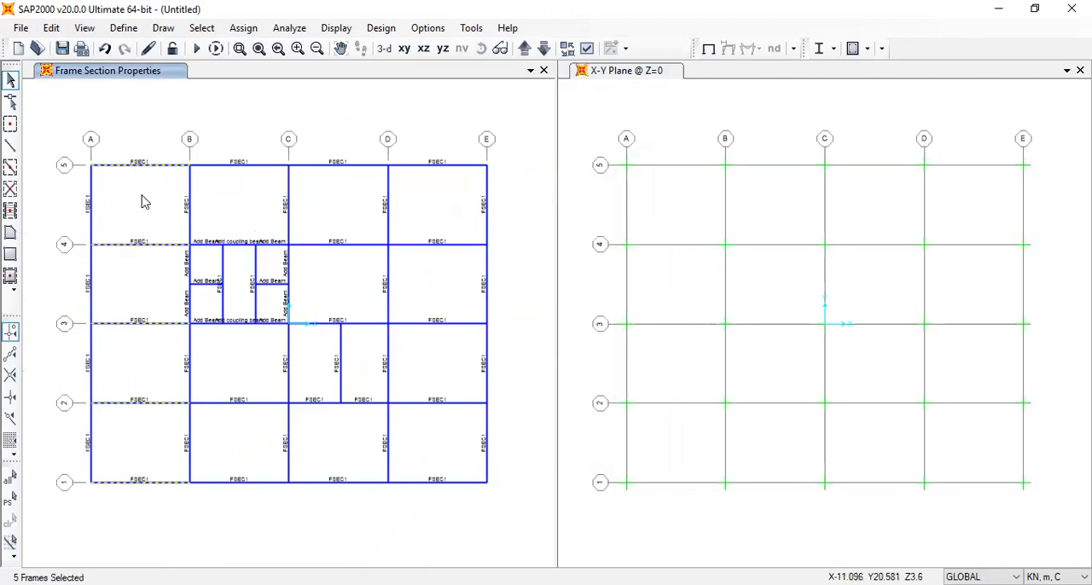
left_click_drag(261, 501, 227, 375)
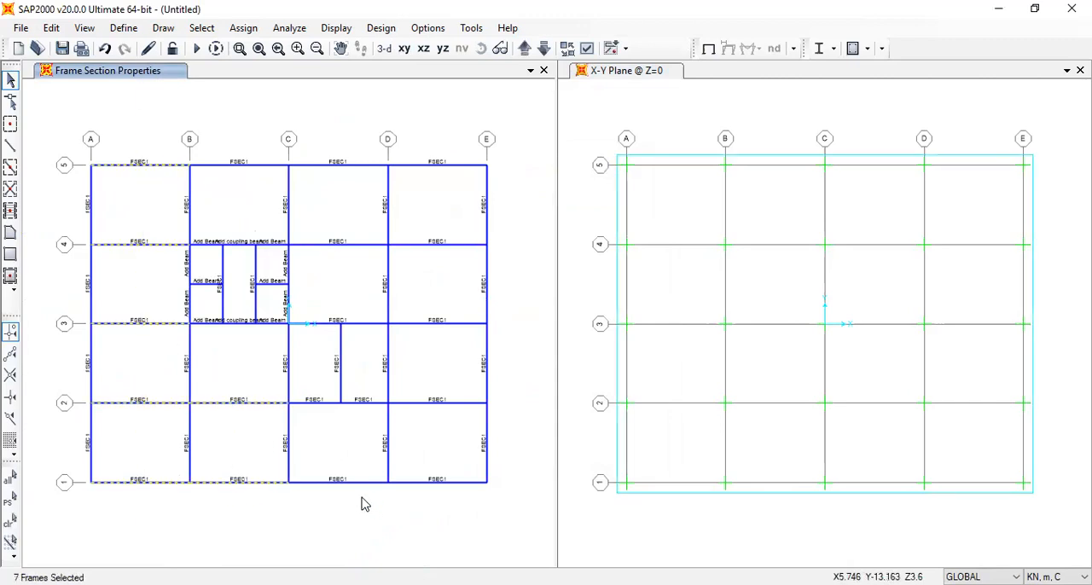
key("ctrl+q")
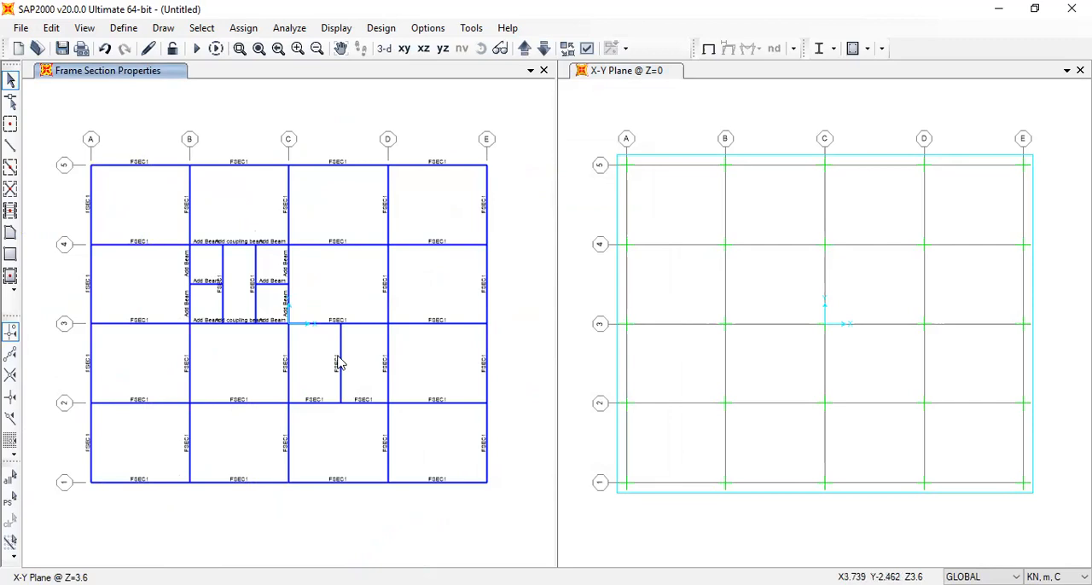
left_click_drag(362, 505, 354, 410)
left_click(364, 403)
key("ctrl+q")
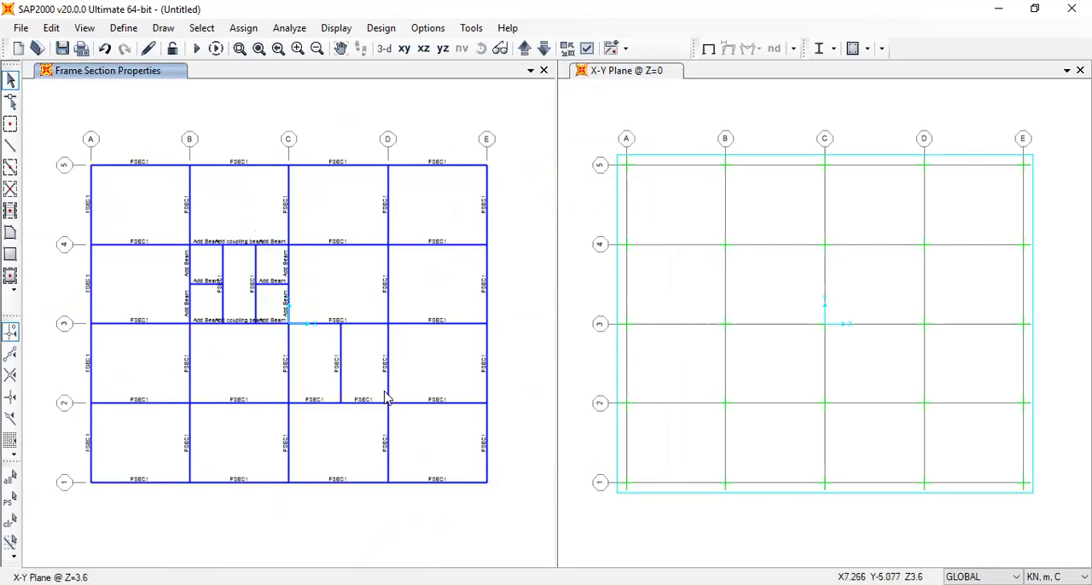
Assign Add Beam to the grid D beam between grids 2 and 3 and its adjoining grid 2 wall segment, and delete the secondary beam in bay C-D/2-3
left_click(389, 399)
left_click(376, 403)
left_click(243, 28)
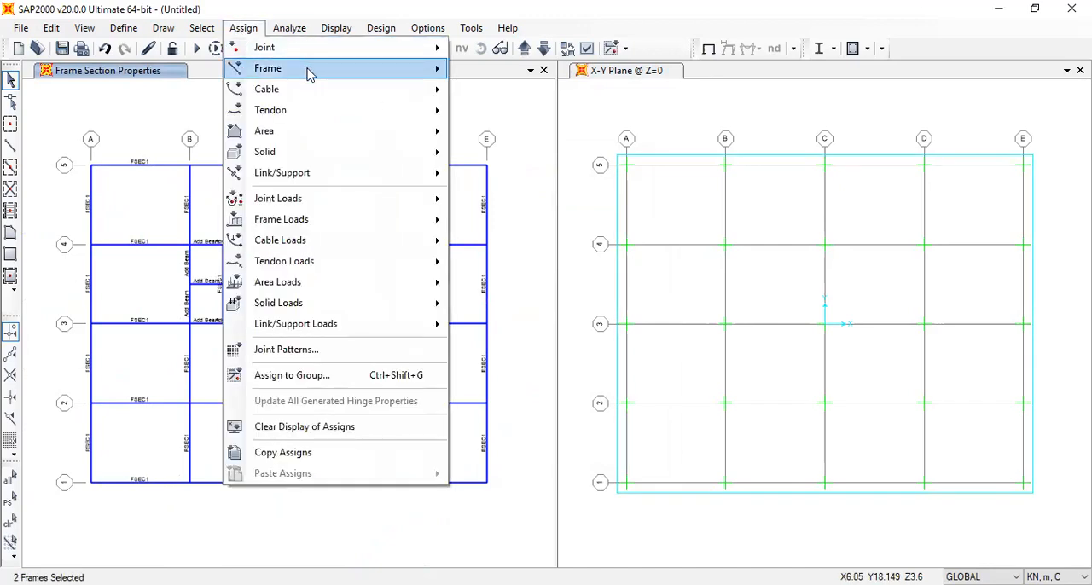
mouse_move(309, 68)
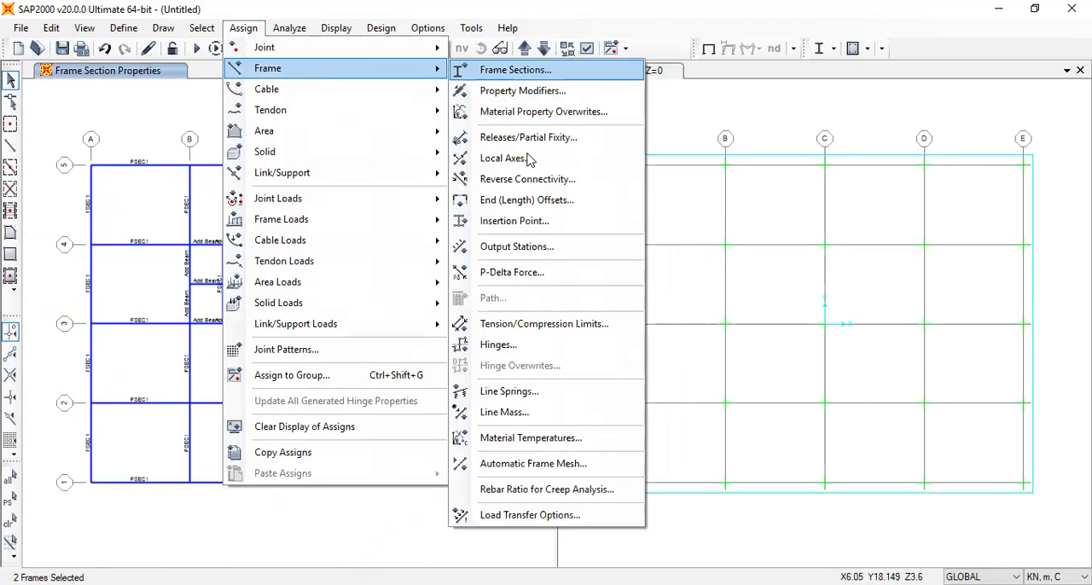
left_click(512, 71)
left_click(491, 446)
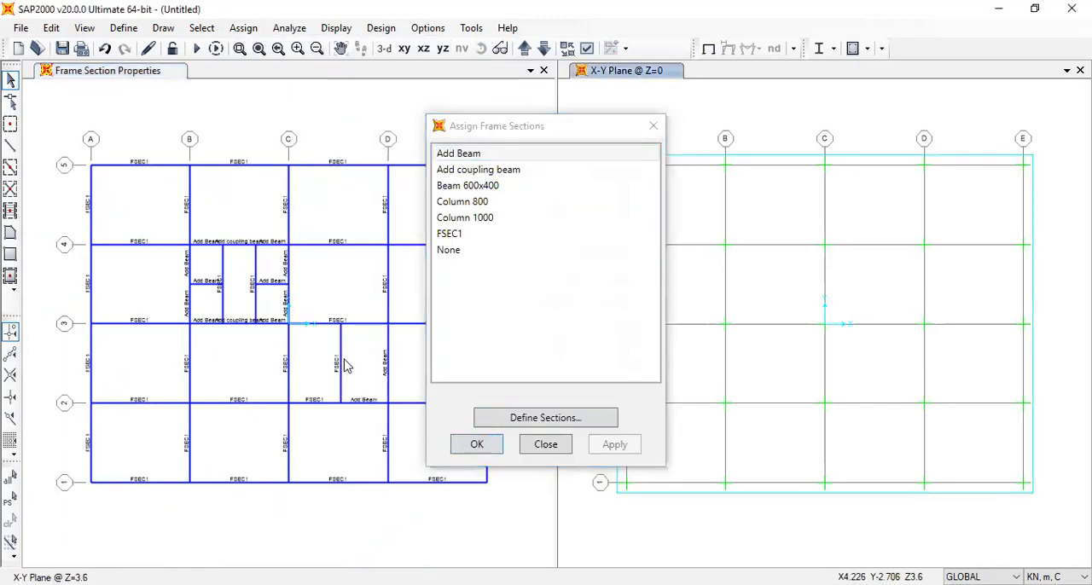
key("Delete")
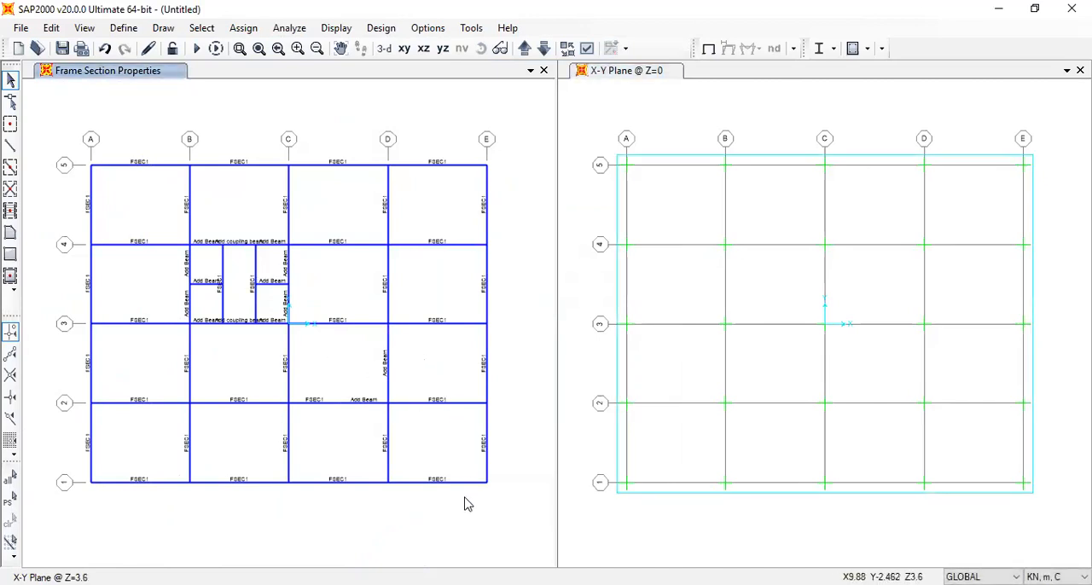
left_click_drag(456, 504, 427, 141)
left_click_drag(310, 489, 311, 111)
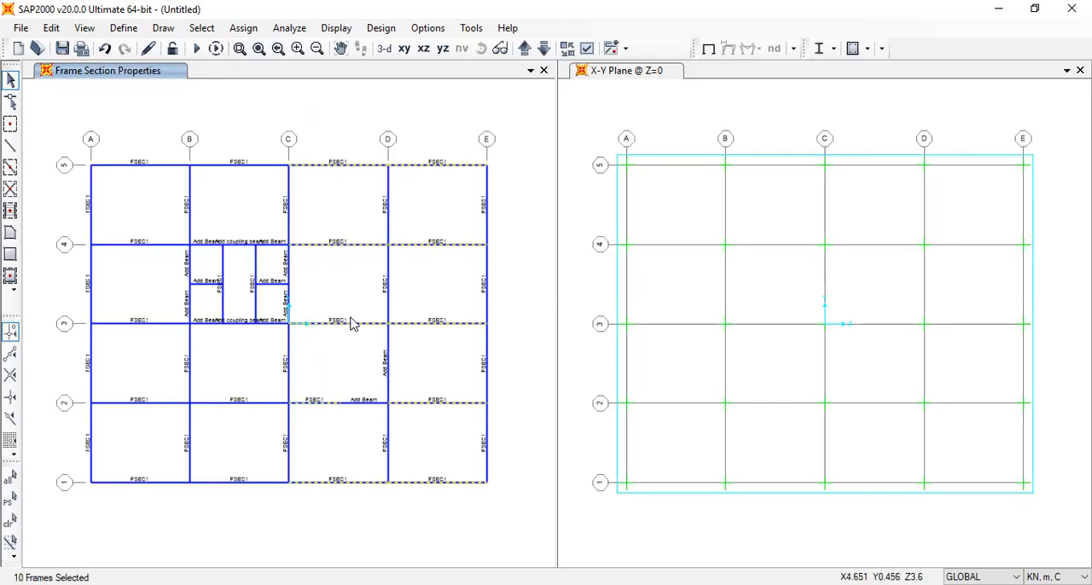
left_click_drag(249, 501, 249, 362)
left_click_drag(154, 506, 128, 113)
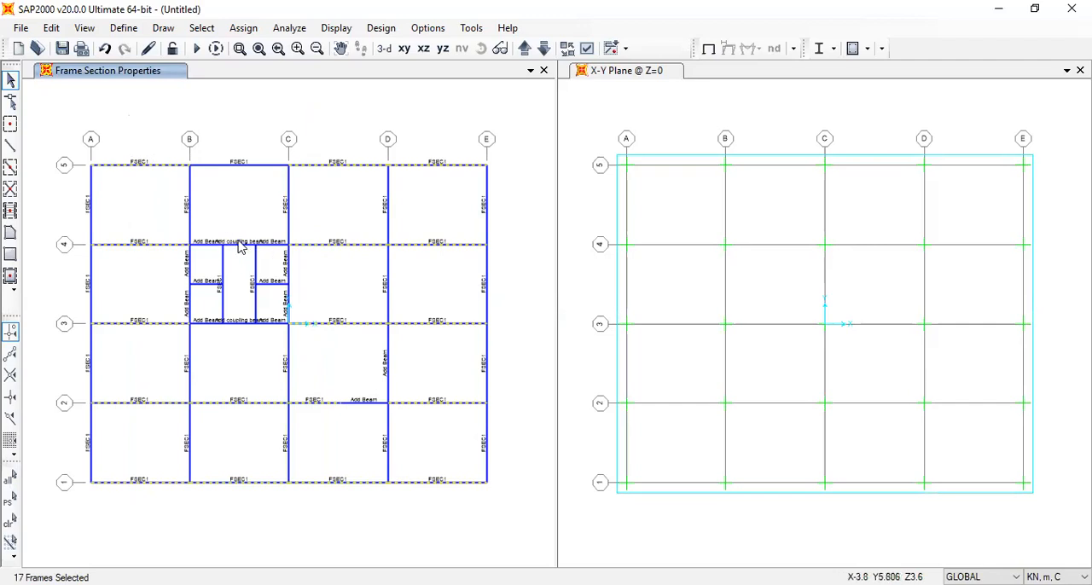
left_click(224, 303)
left_click(256, 269)
key("ctrl+q")
Break the two secondary beams in bay B-C/3-4 at their intersections with the short cross beams
left_click_drag(264, 310, 206, 266)
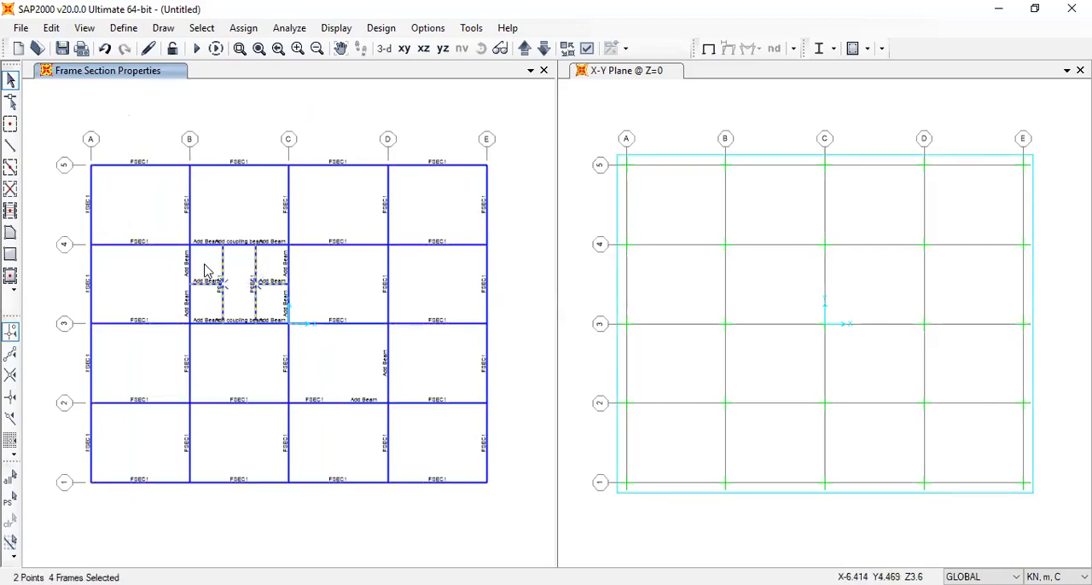
left_click(51, 27)
mouse_move(189, 299)
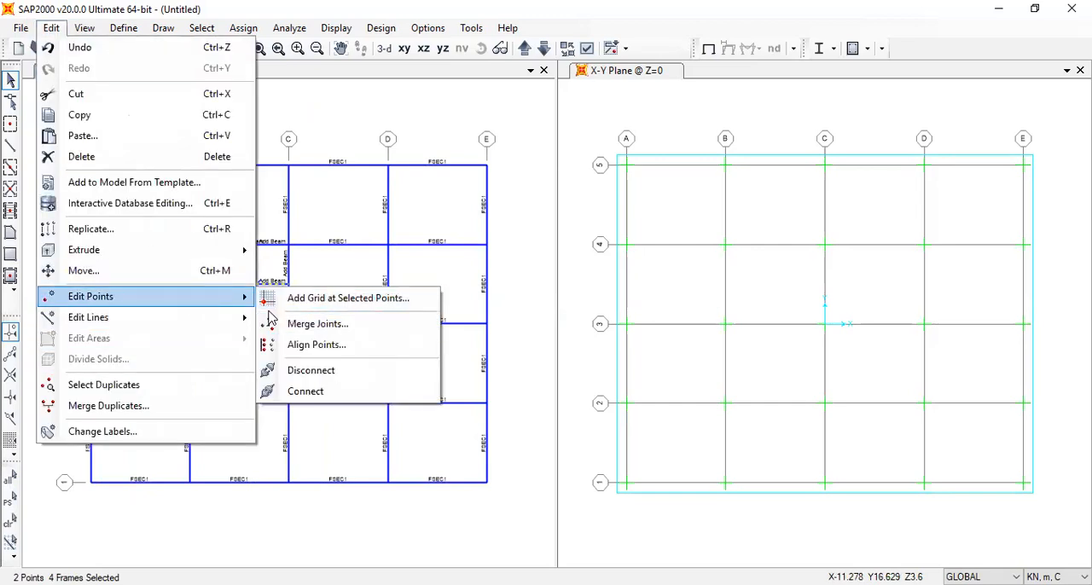
mouse_move(181, 323)
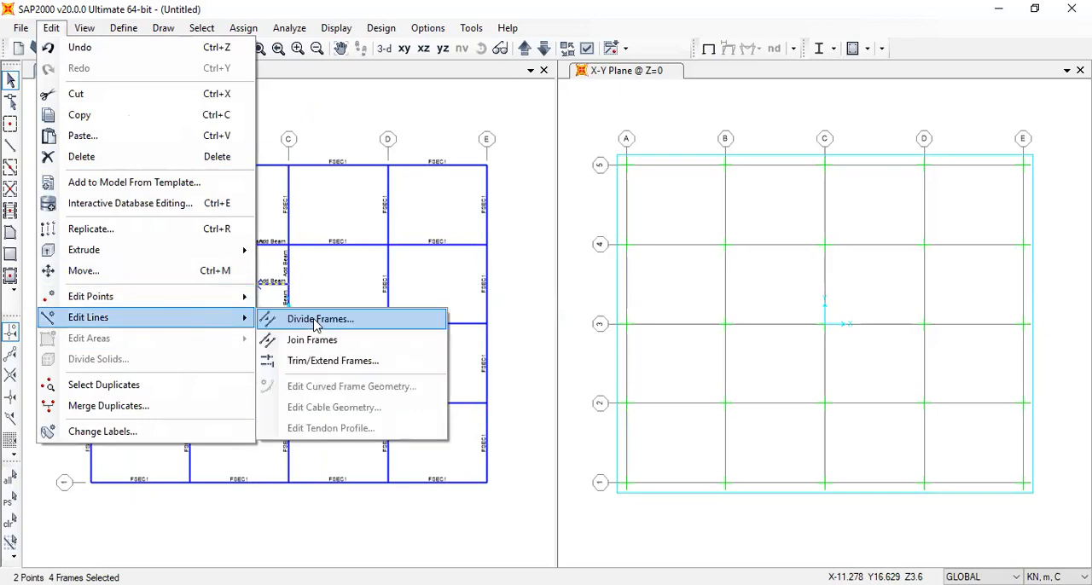
left_click(318, 322)
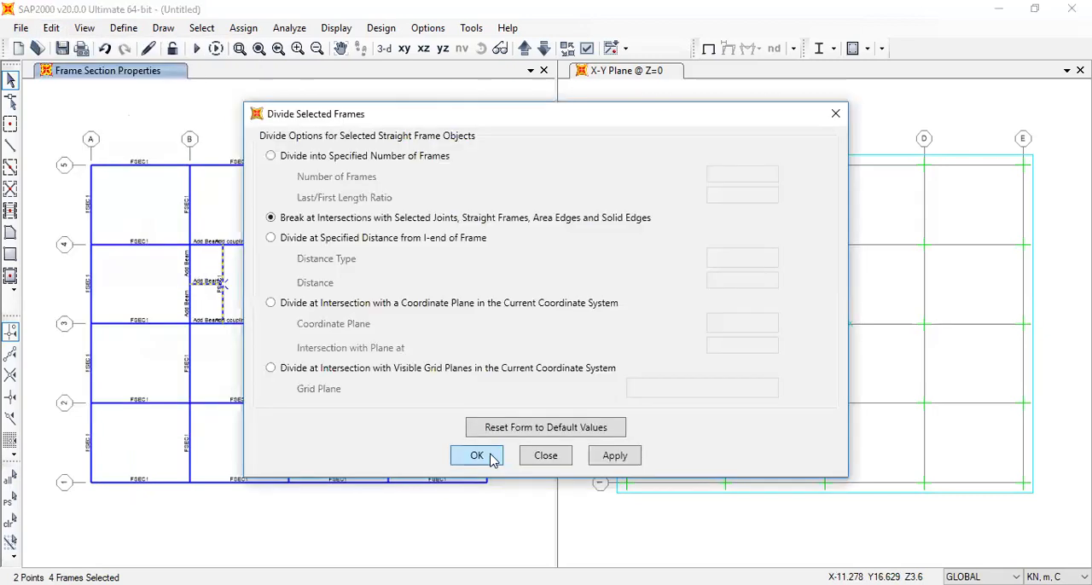
left_click(485, 453)
Select the four secondary beam halves in bay B-C/3-4 and all X-direction FSEC1 beams on grids 1 to 5
left_click(221, 311)
left_click(253, 313)
left_click_drag(264, 264, 208, 250)
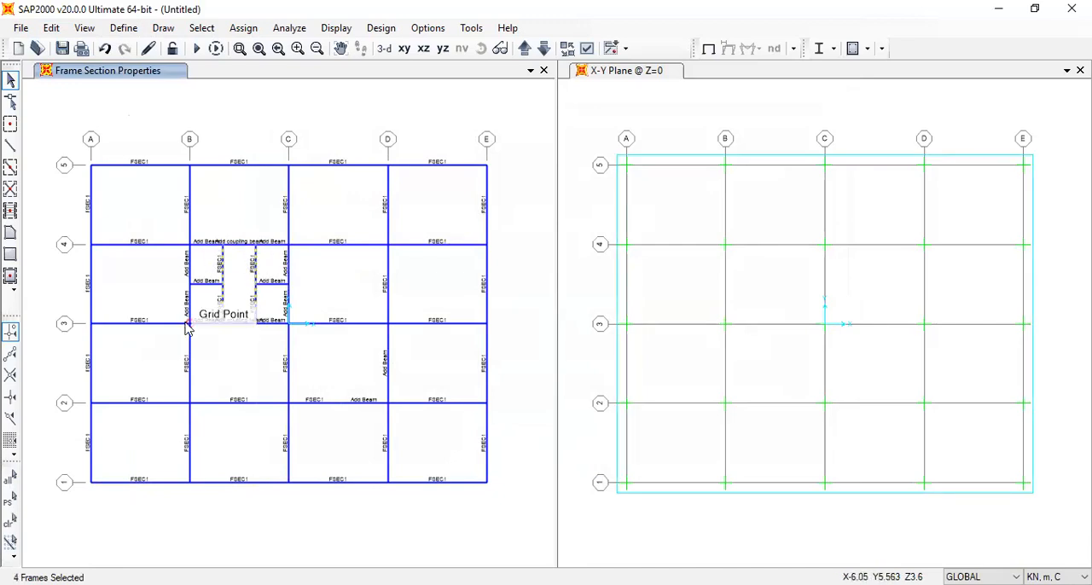
left_click_drag(140, 524, 110, 130)
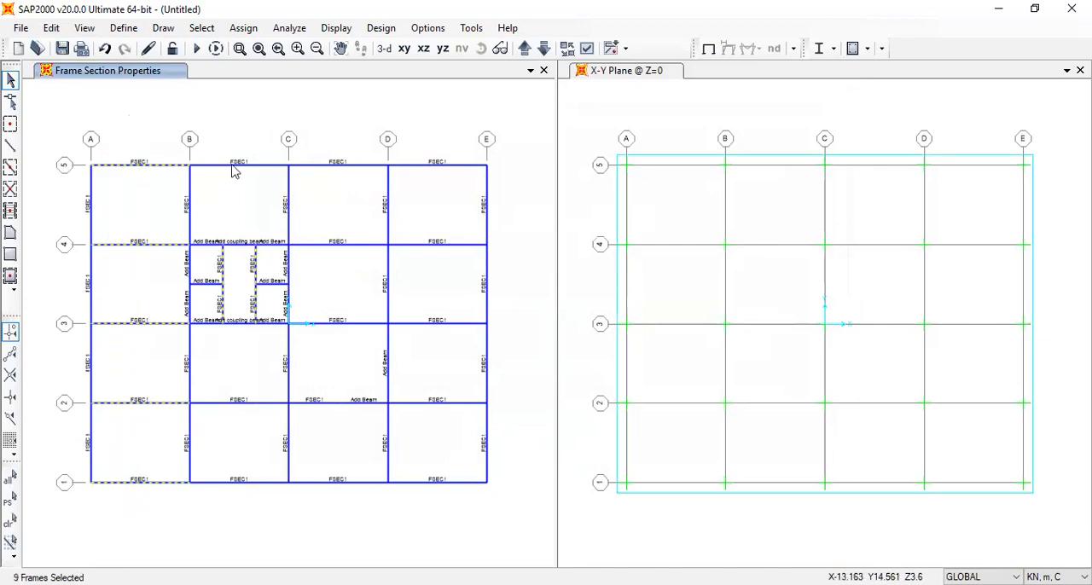
left_click_drag(256, 509, 225, 352)
left_click_drag(372, 504, 292, 128)
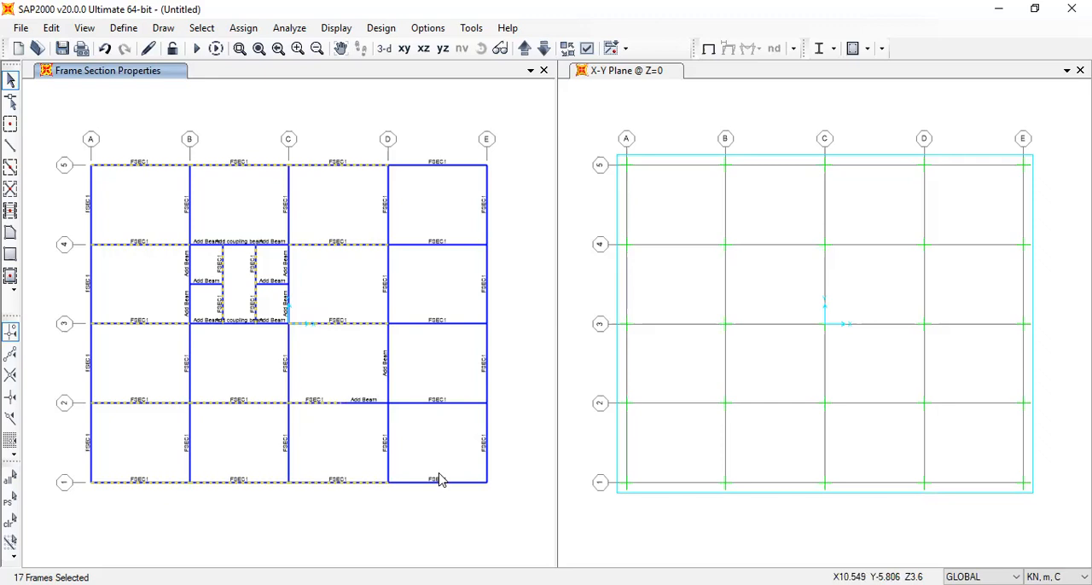
left_click_drag(444, 496, 419, 118)
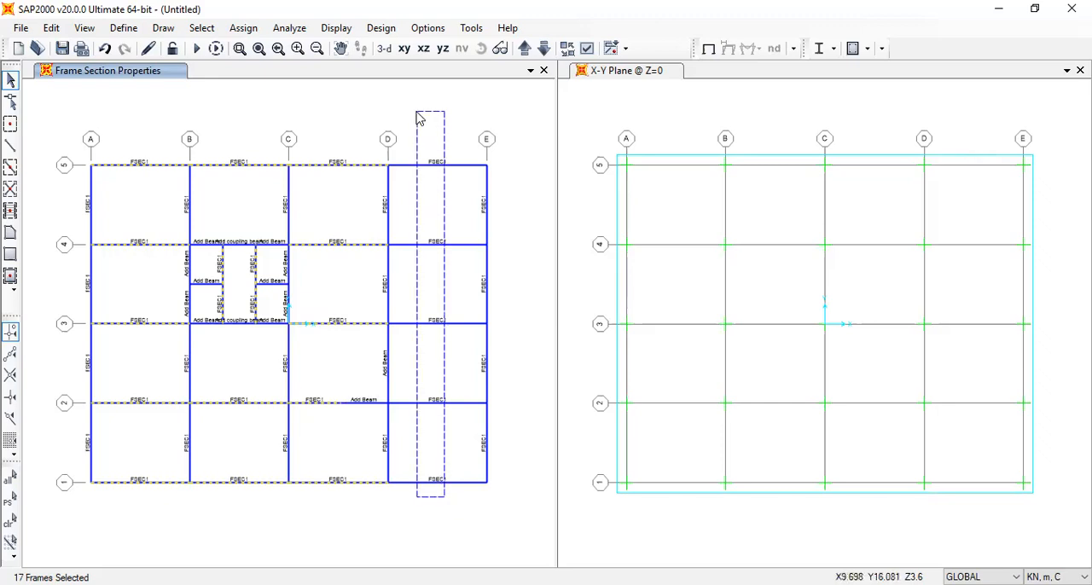
Assign the Beam 600x400 section to the selected beams and show the model in the 3-D view
left_click(243, 28)
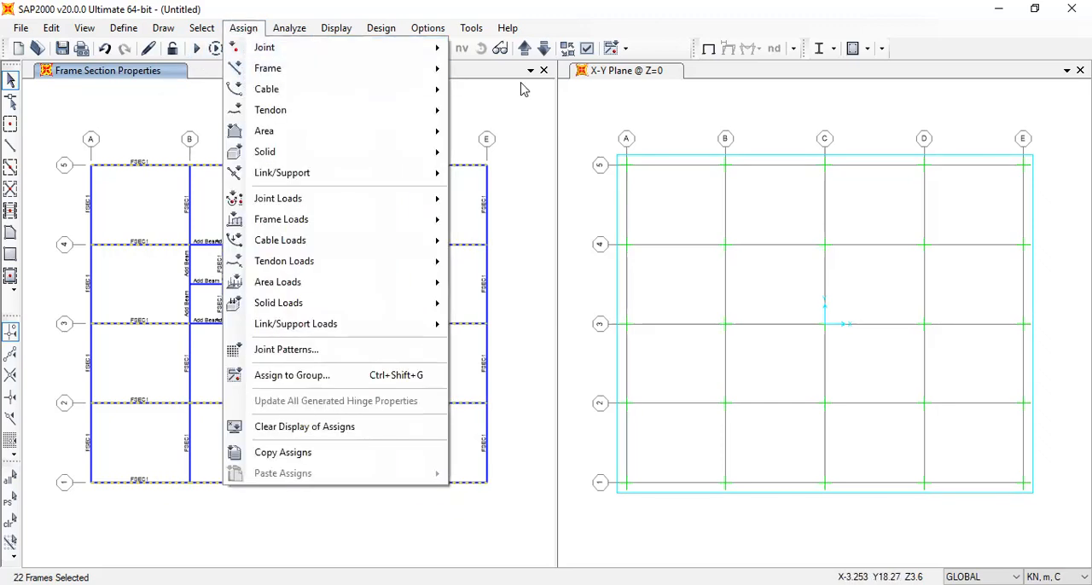
mouse_move(440, 70)
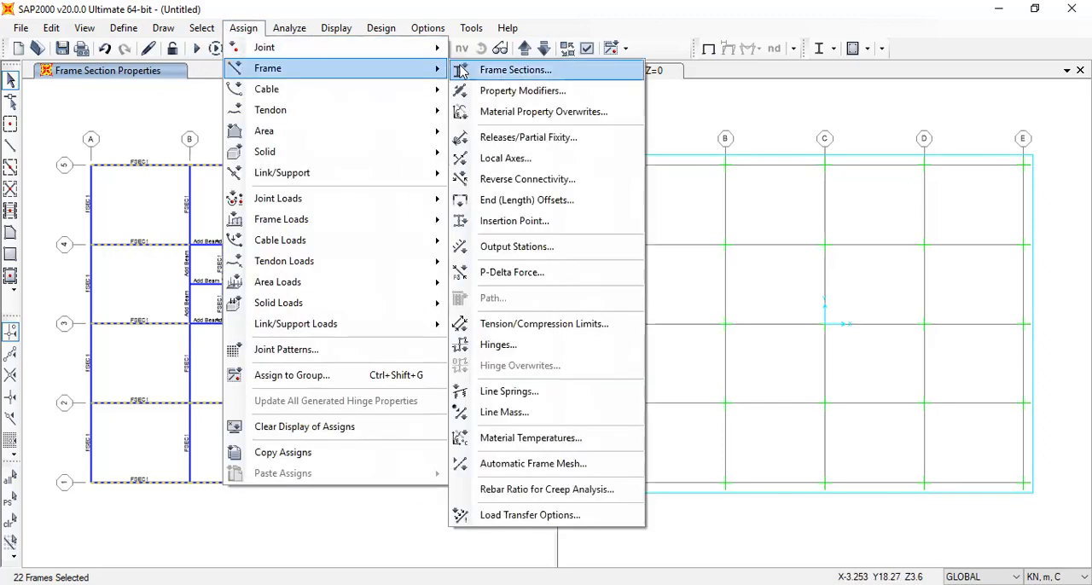
left_click(503, 73)
left_click(500, 185)
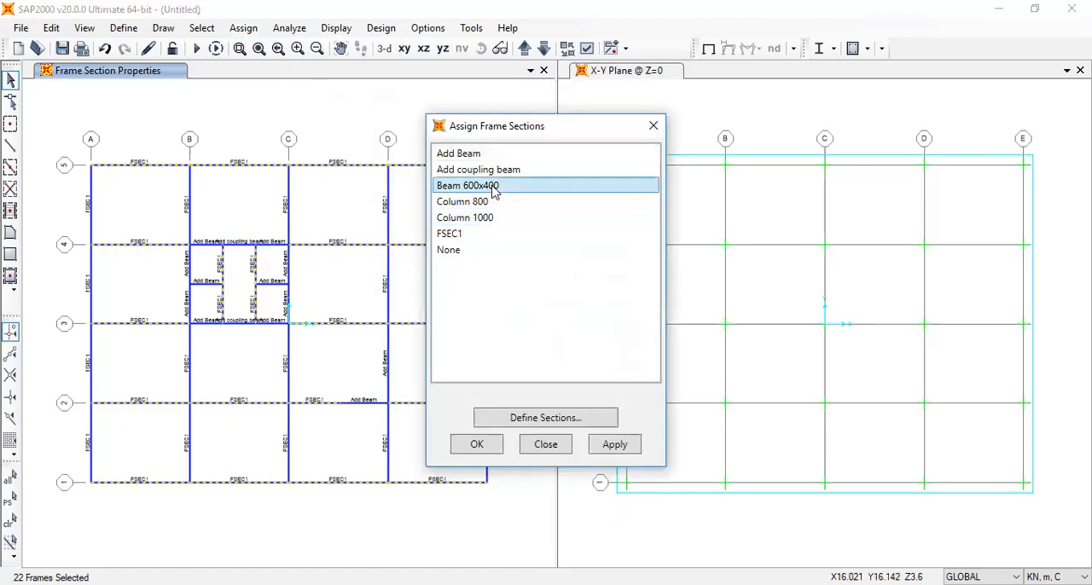
left_click(493, 450)
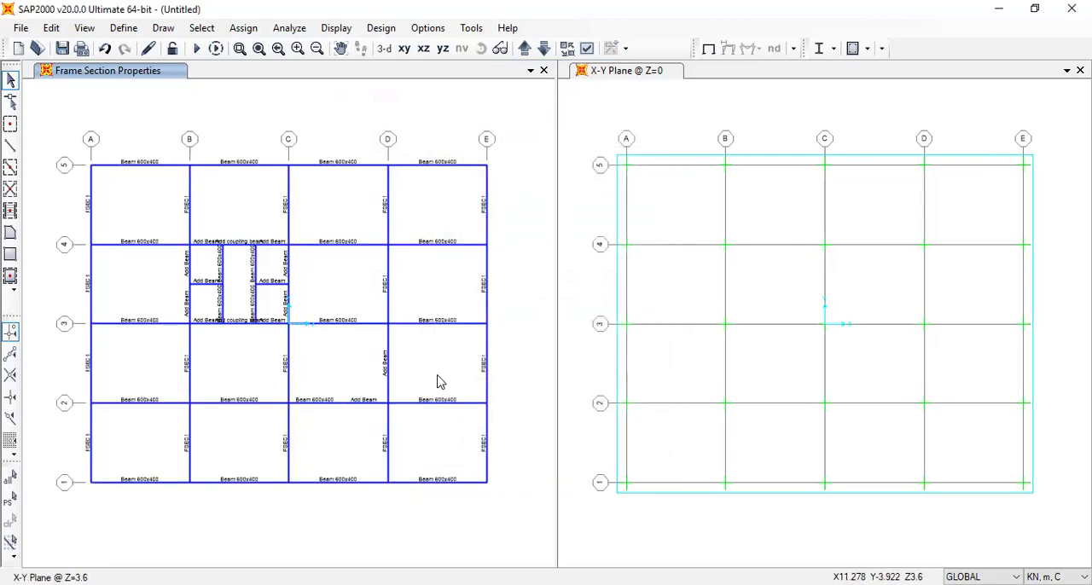
left_click(384, 49)
scroll(293, 271, "up", 4)
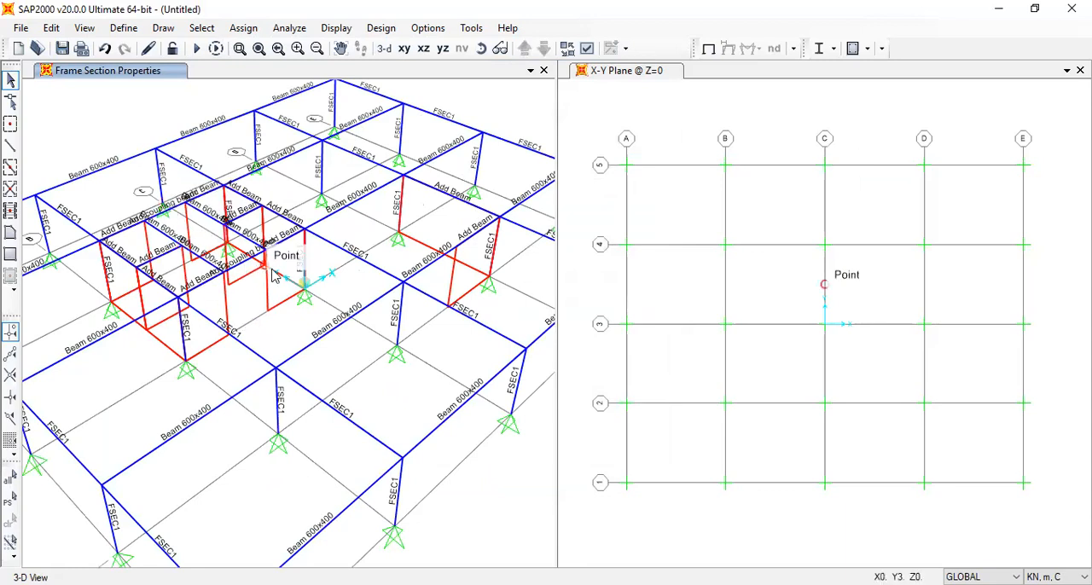
Delete the four FSEC1 columns at the corners of the shear wall core in bay B-C/3-4, keeping the wall areas
middle_click_drag(256, 271, 378, 305)
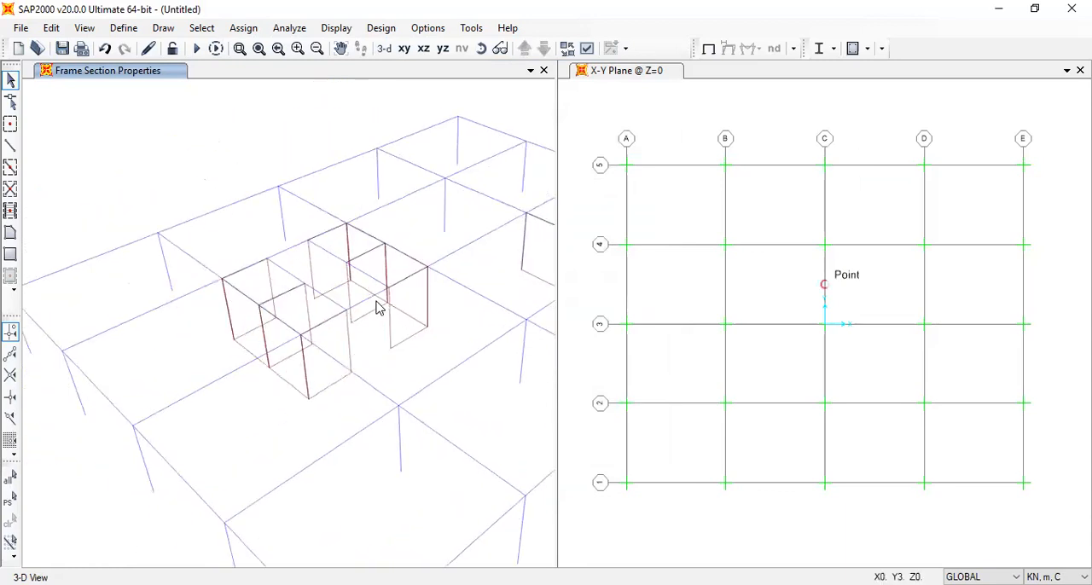
left_click(230, 316)
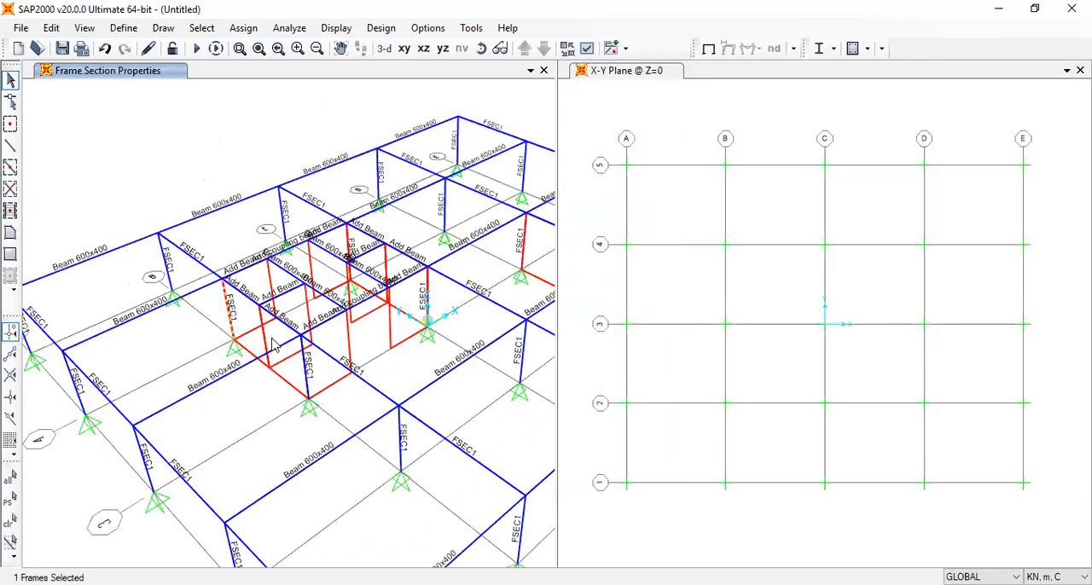
left_click(306, 367)
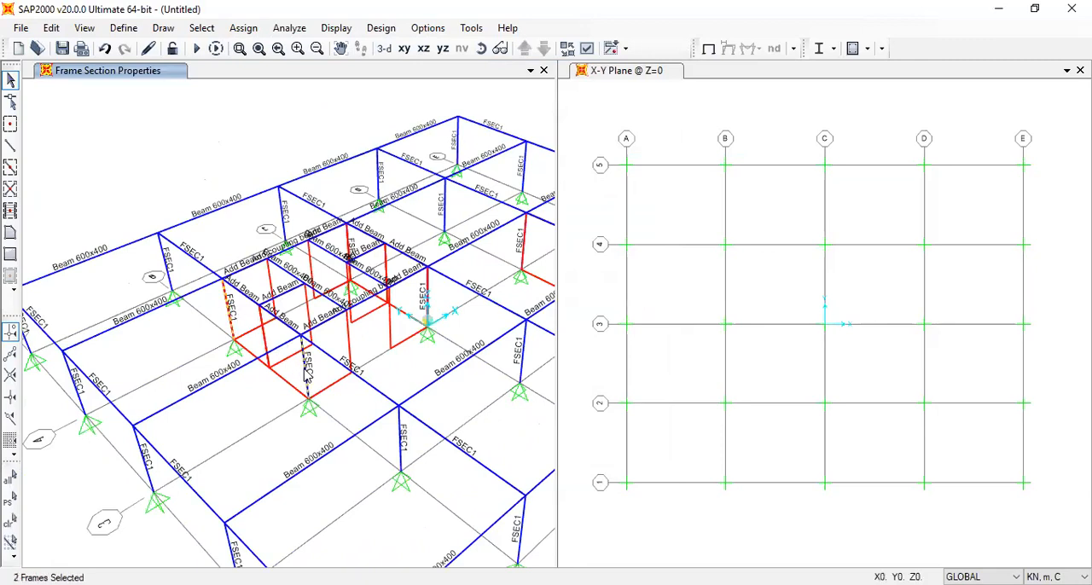
left_click(429, 301)
left_click(410, 307)
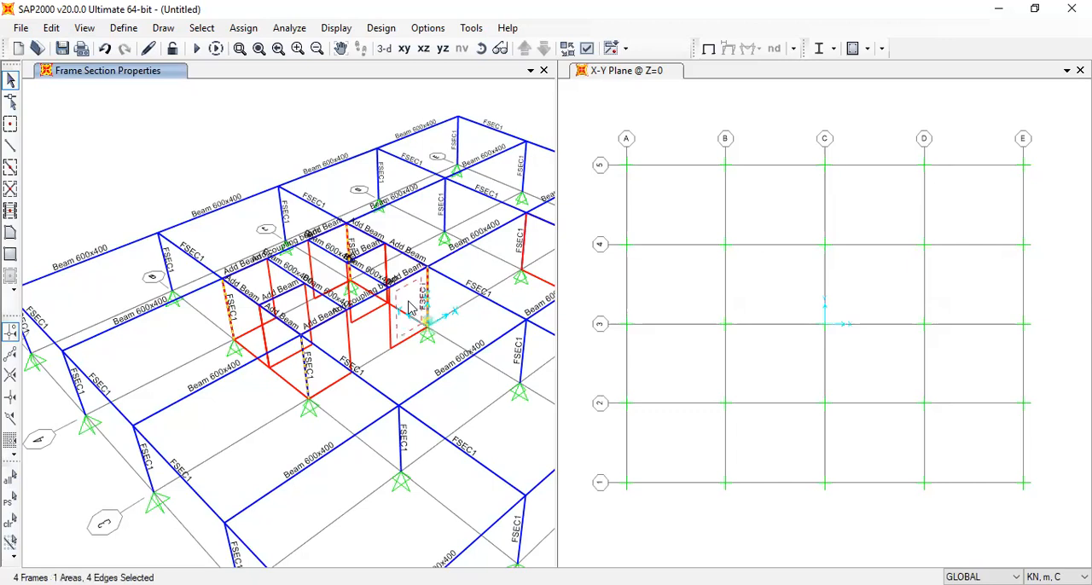
left_click(409, 307)
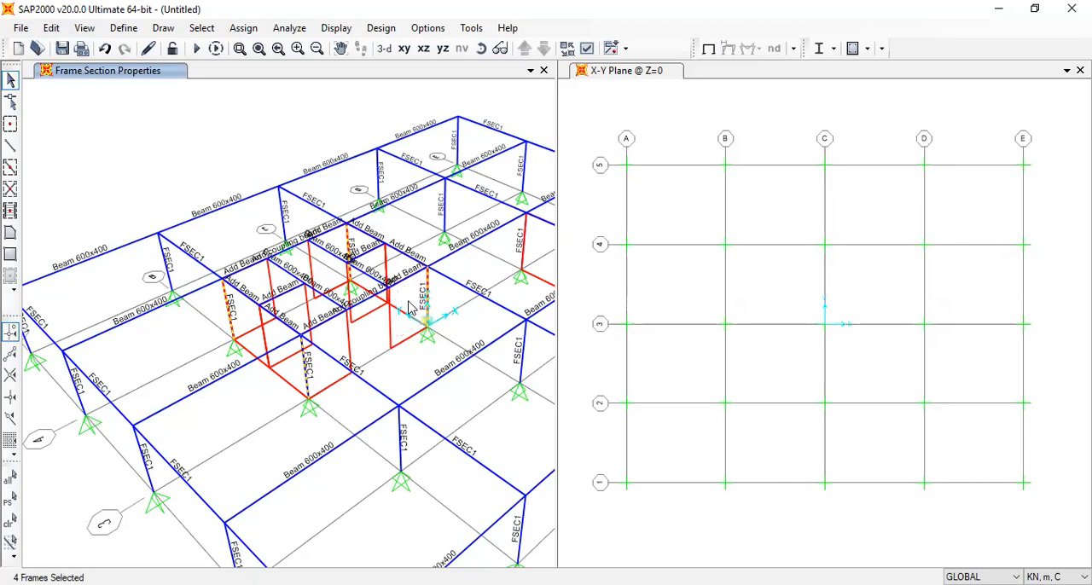
key("Delete")
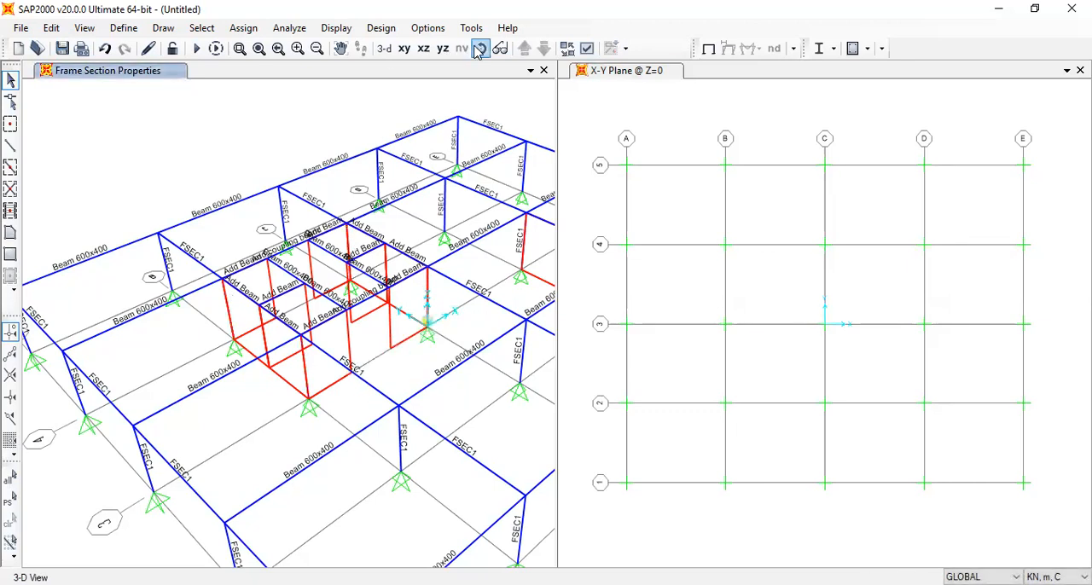
Assign pinned restraints (Translation 1, 2 and 3) to the eight unsupported wall base joints of the core in bay B-C/3-4
key("F8")
left_click_drag(445, 424, 416, 467)
middle_click_drag(414, 462, 431, 468, "shift")
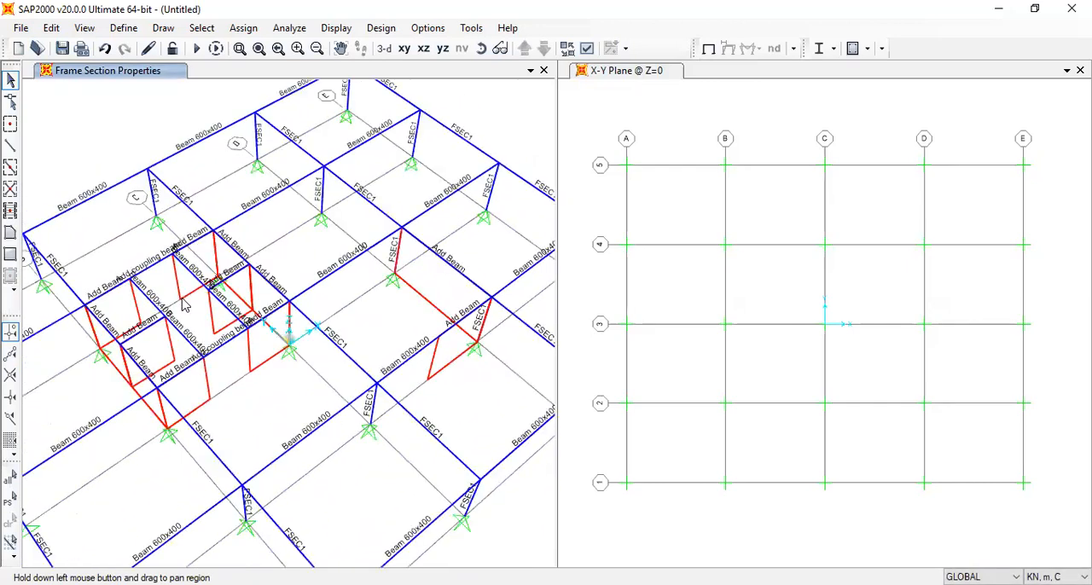
left_click(150, 328)
left_click(181, 353)
left_click(210, 403)
left_click(249, 376)
left_click(223, 336)
left_click(253, 313)
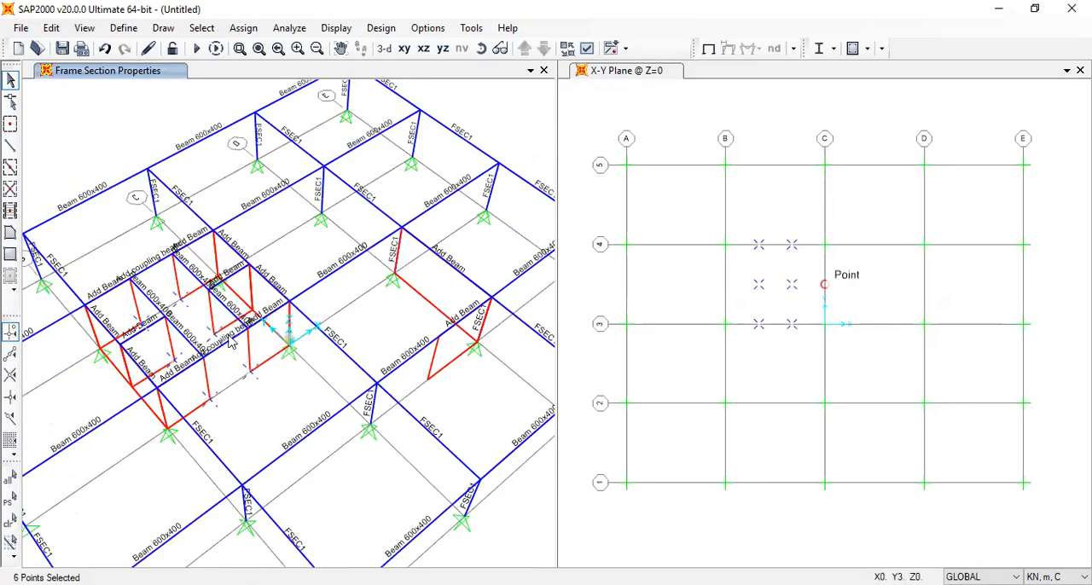
left_click(127, 388)
left_click(243, 28)
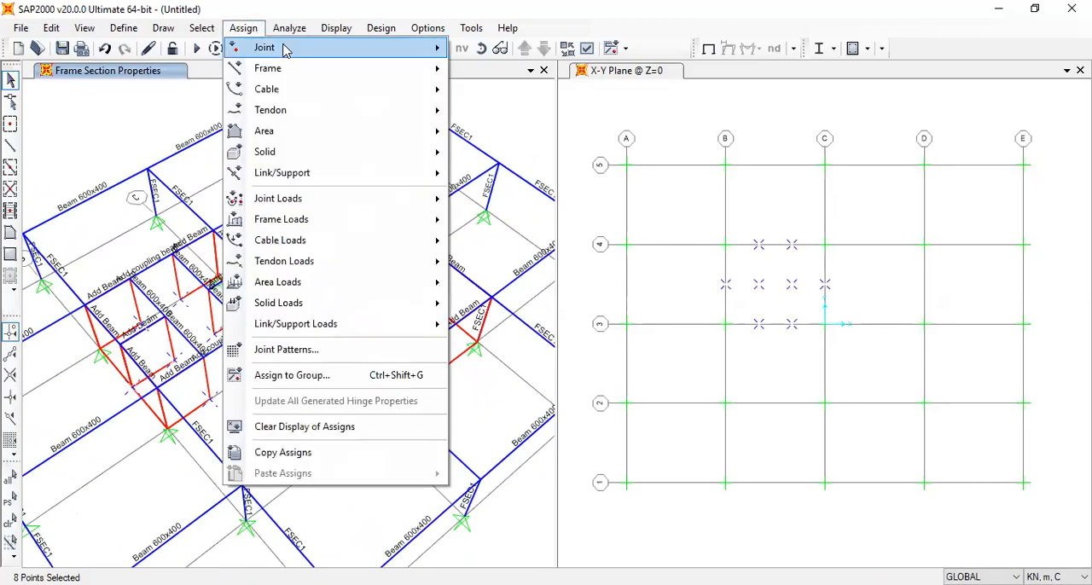
mouse_move(287, 47)
left_click(504, 48)
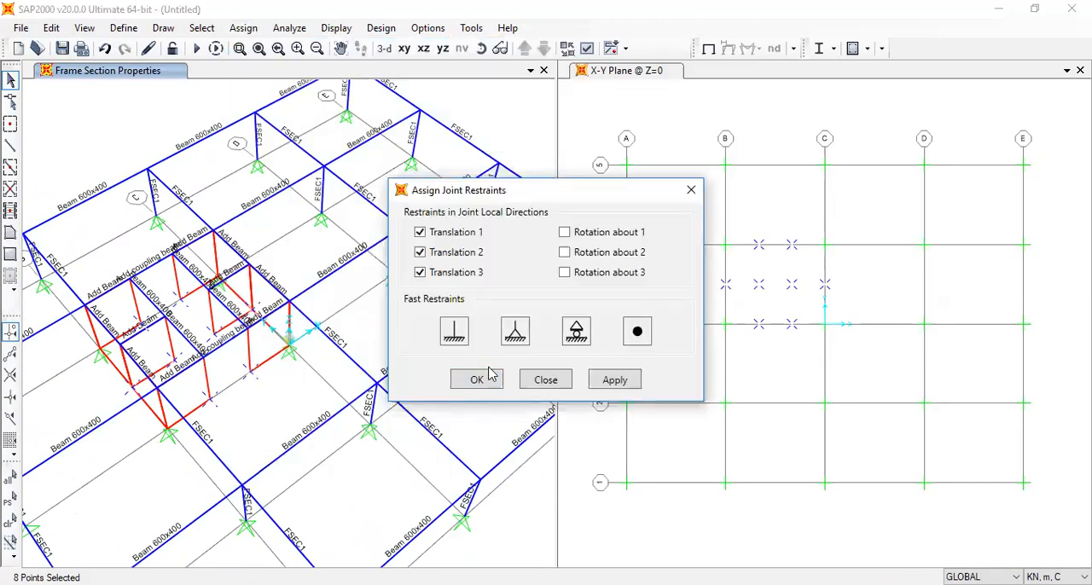
left_click(498, 376)
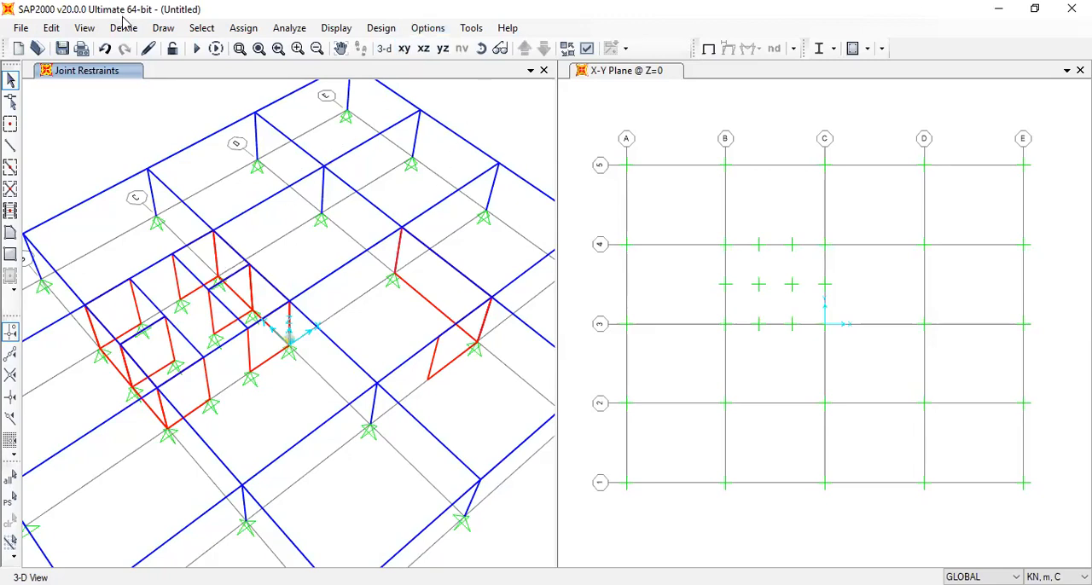
Set the 3-D view to the xz direction with an aperture of 0 degrees
left_click(94, 29)
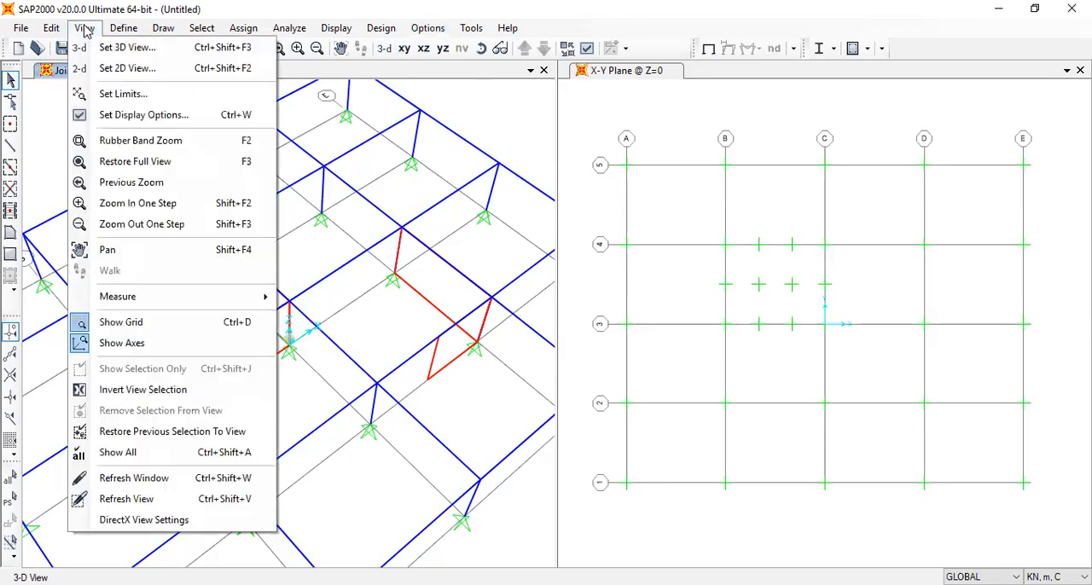
left_click(126, 48)
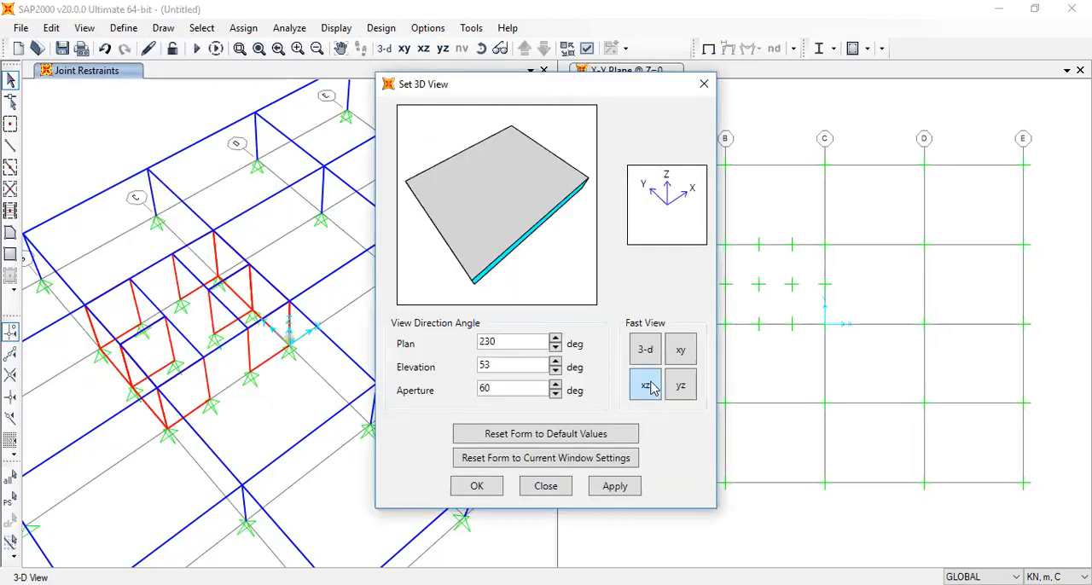
left_click(648, 387)
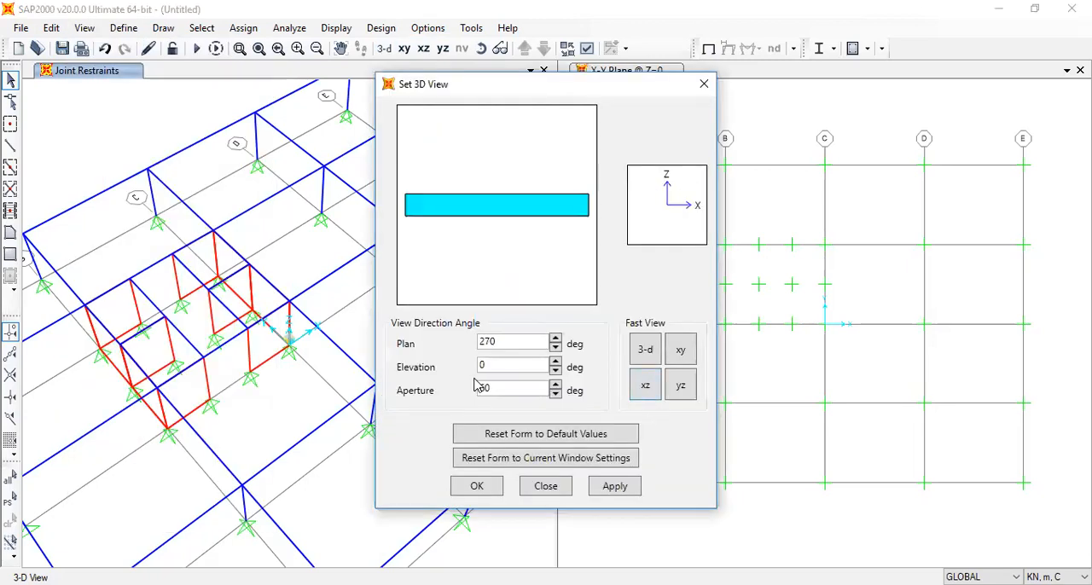
left_click_drag(466, 391, 376, 395)
type("0")
left_click(493, 491)
Select all the columns across the storey in the xz view and assign them the Column 1000 section
left_click_drag(516, 339, 37, 325)
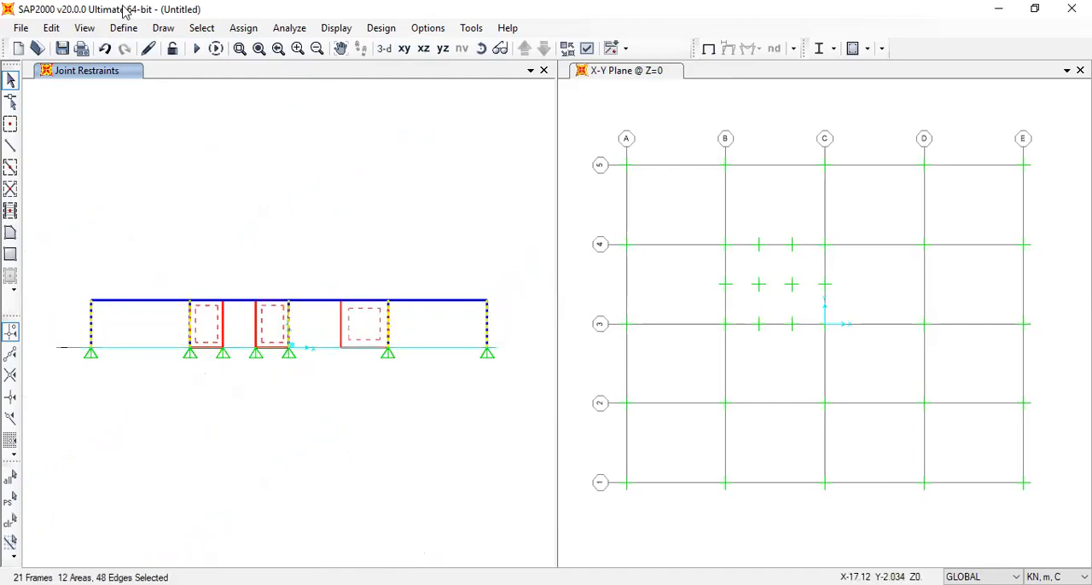
left_click(243, 27)
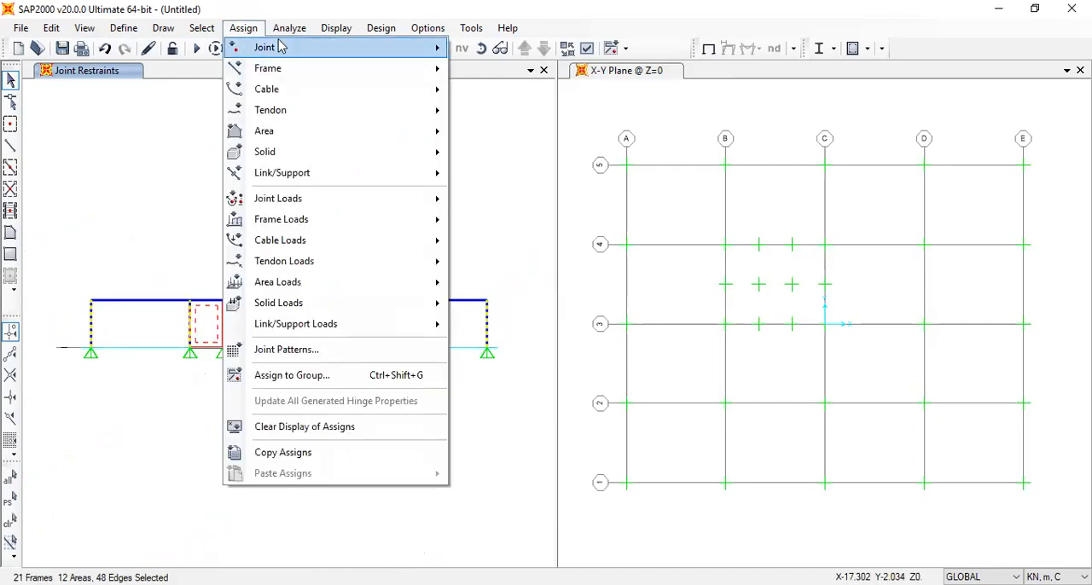
left_click(262, 49)
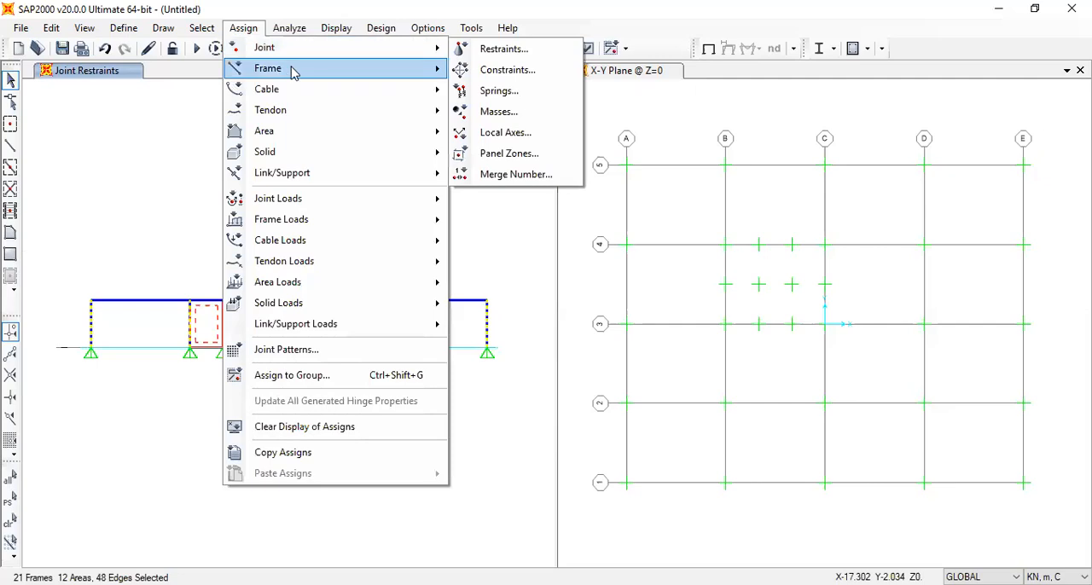
mouse_move(267, 68)
left_click(531, 72)
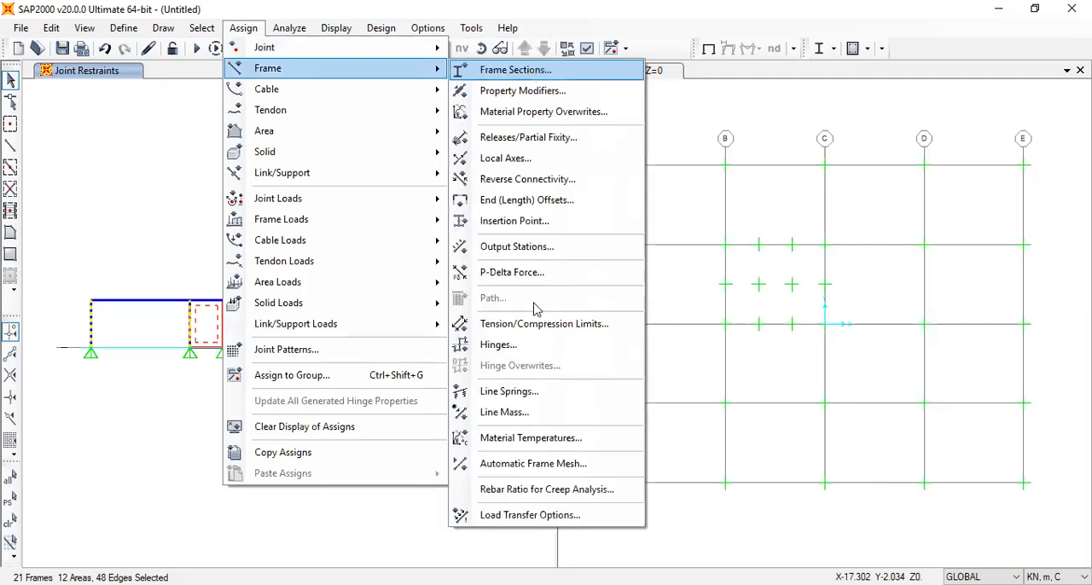
left_click(500, 220)
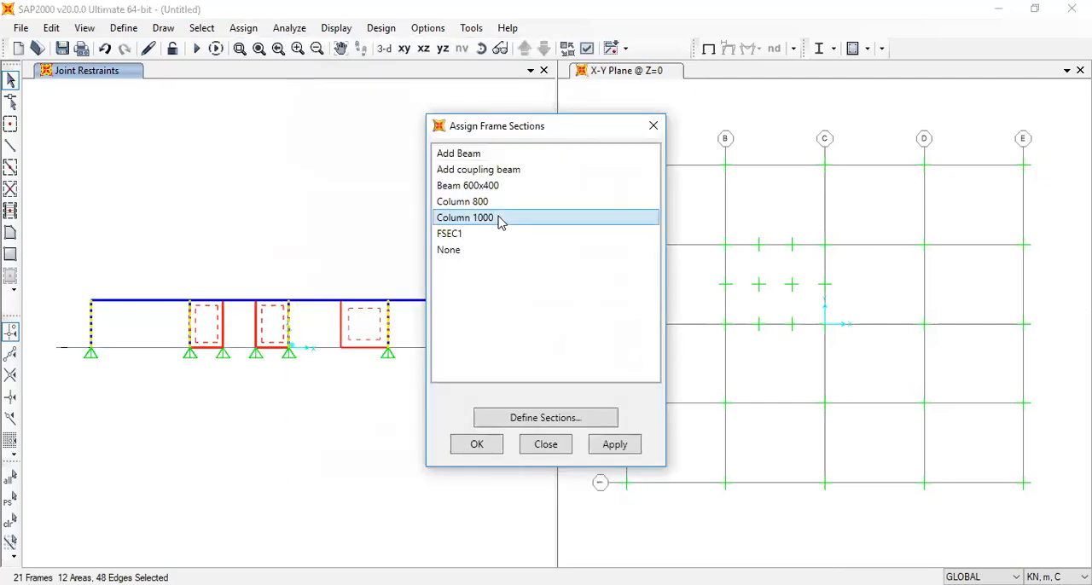
left_click(465, 444)
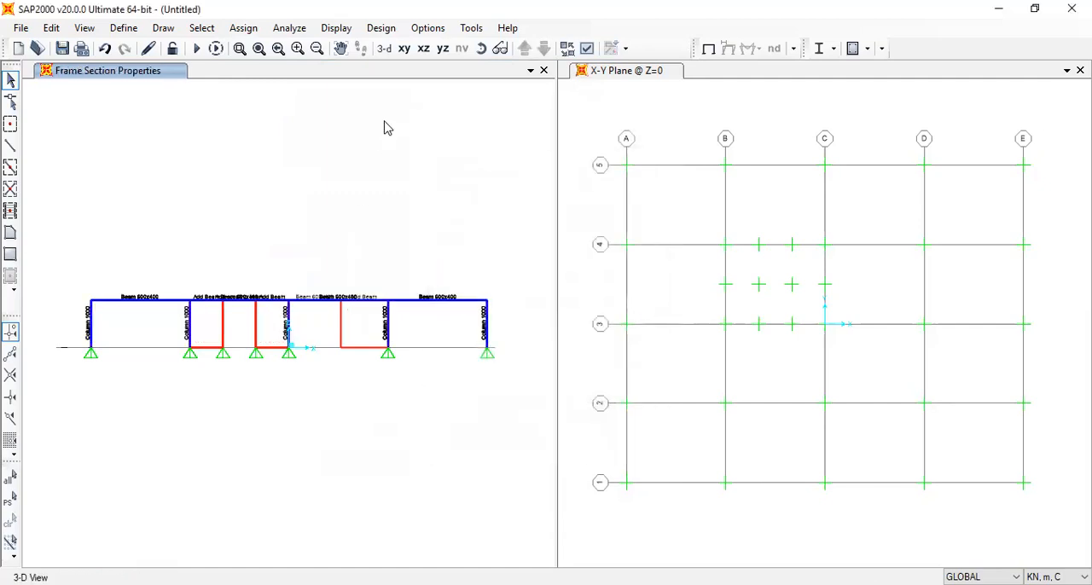
Restore the default 3-D view and examine the section assignments around the wall core from several angles
left_click(385, 50)
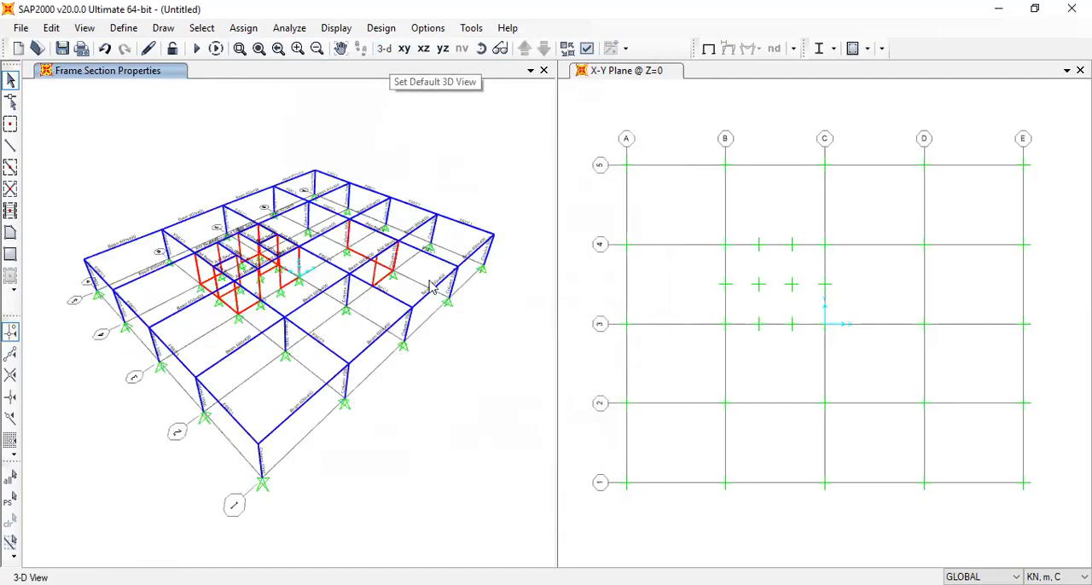
left_click(480, 49)
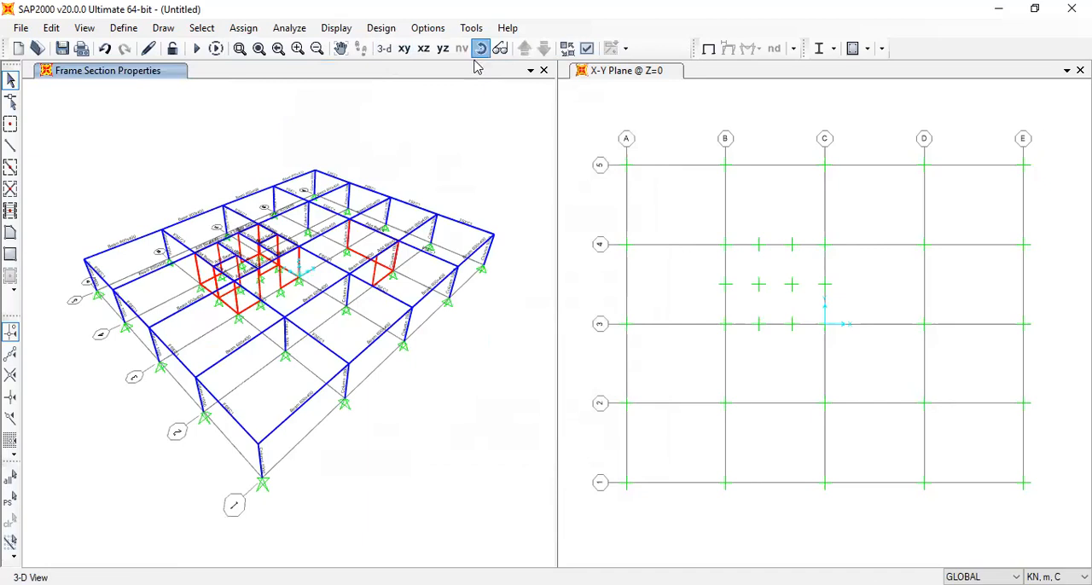
left_click_drag(244, 415, 452, 395)
scroll(307, 368, "up", 3)
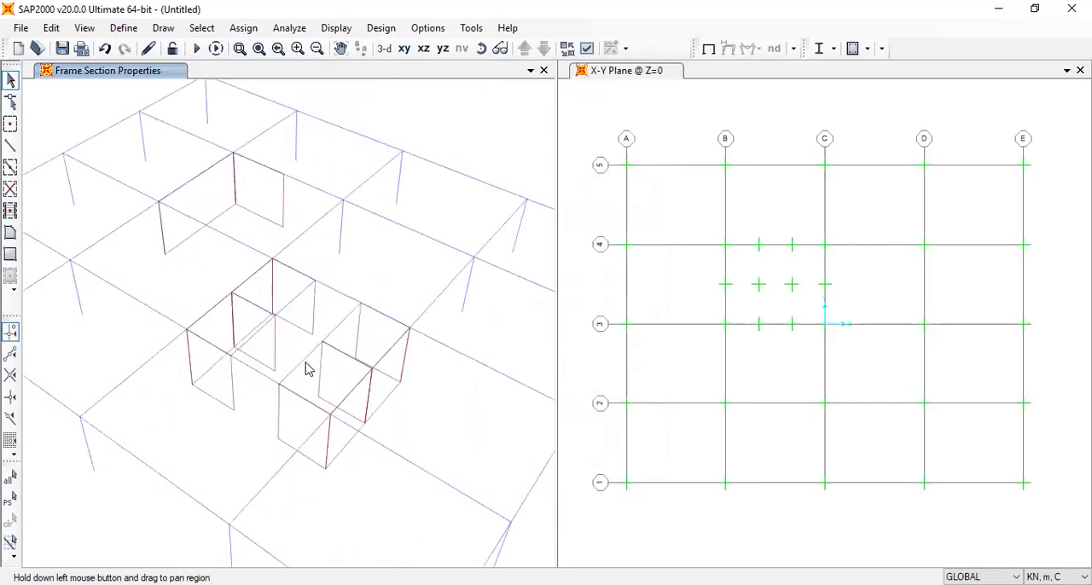
left_click(298, 361)
left_click(237, 331)
left_click(234, 325)
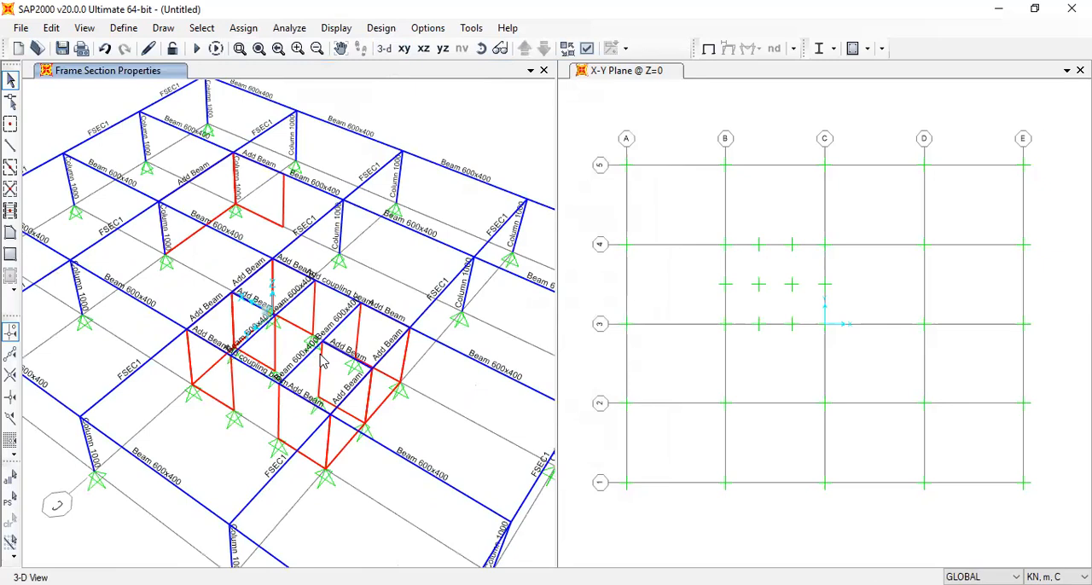
middle_click_drag(222, 289, 279, 269)
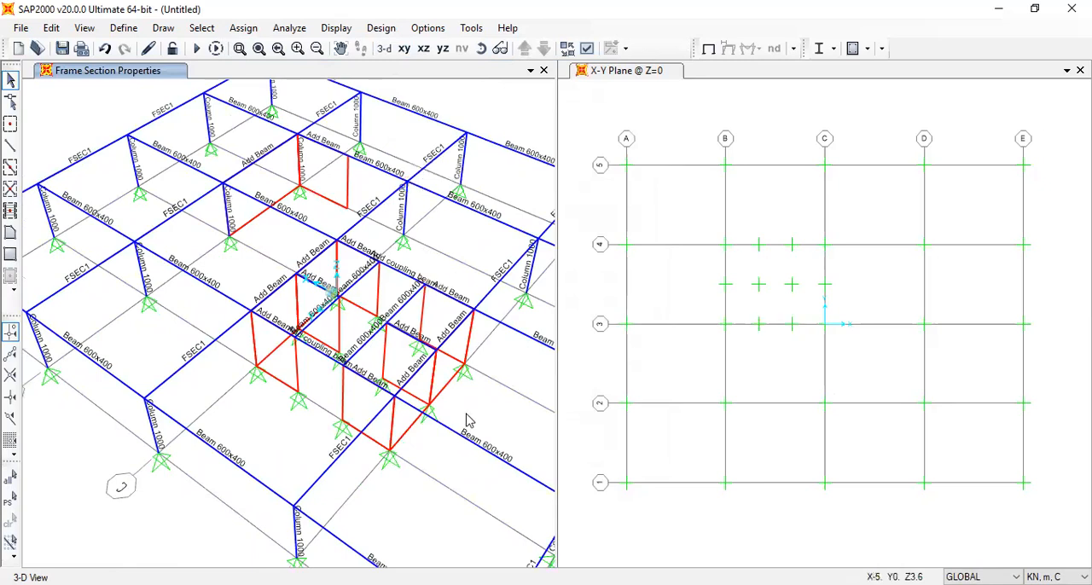
left_click(482, 49)
left_click_drag(478, 452, 452, 277)
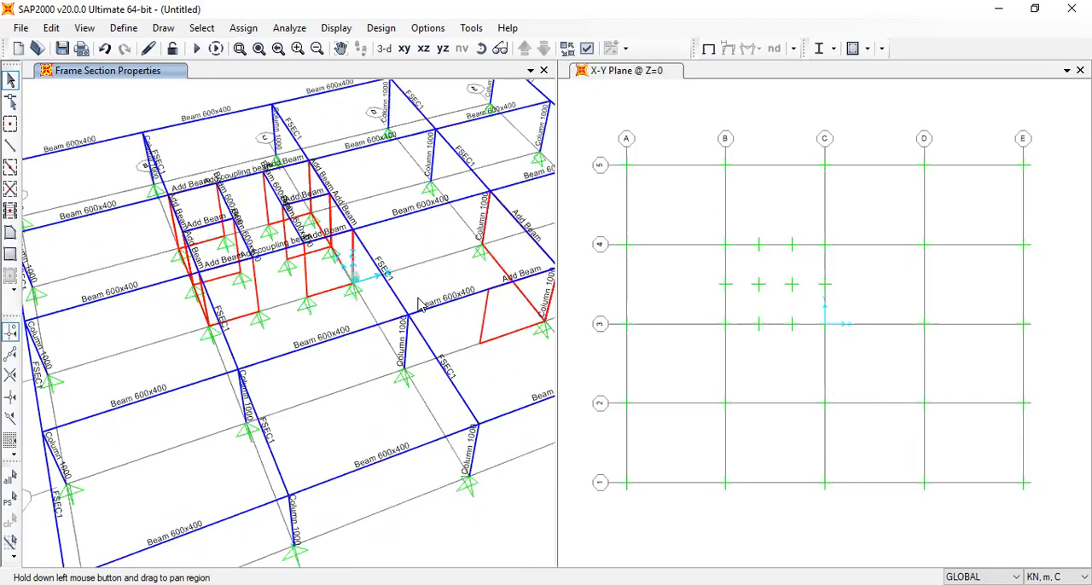
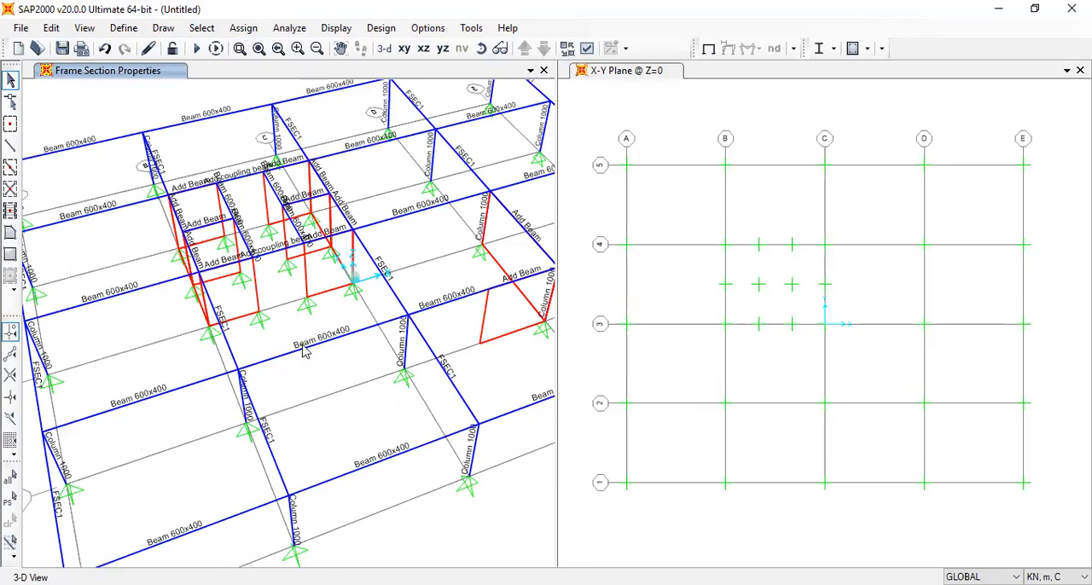
middle_click_drag(282, 406, 393, 294)
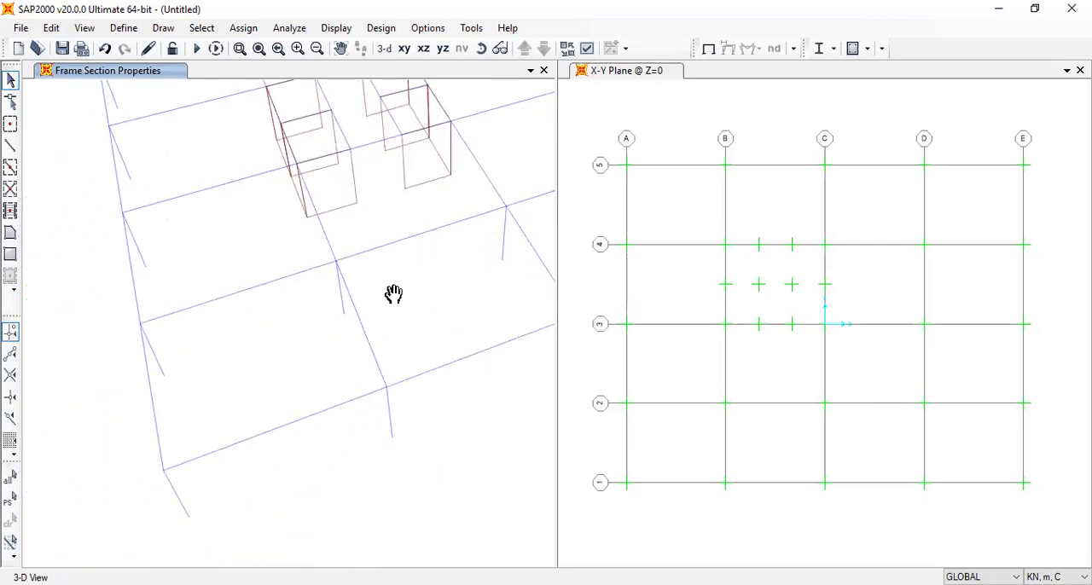
left_click(249, 292)
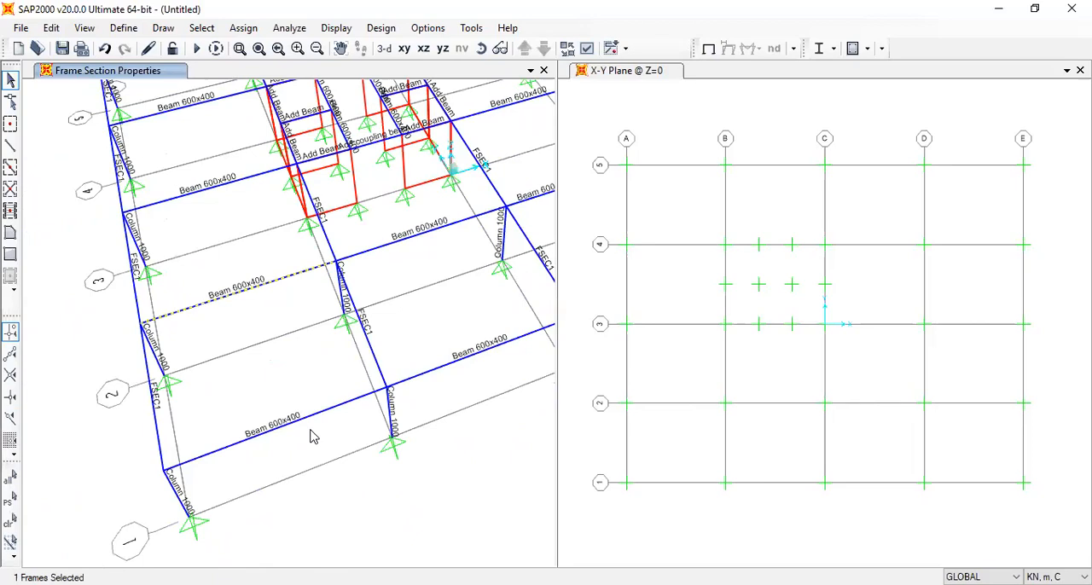
left_click(297, 421)
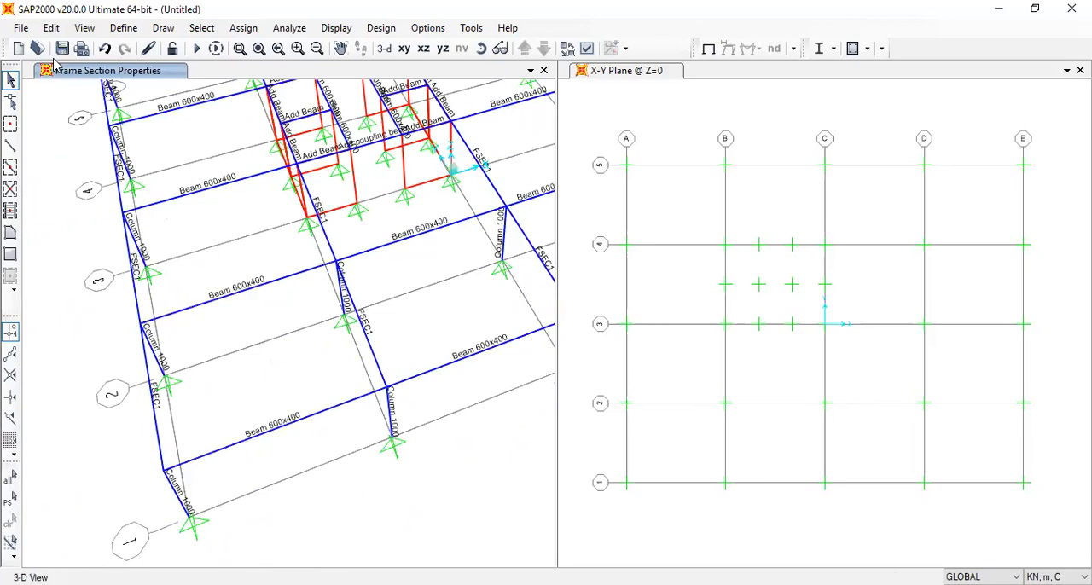
Define two load patterns named UL1 and UL2, both of type Live with a self-weight multiplier of 0
left_click(124, 27)
left_click(226, 297)
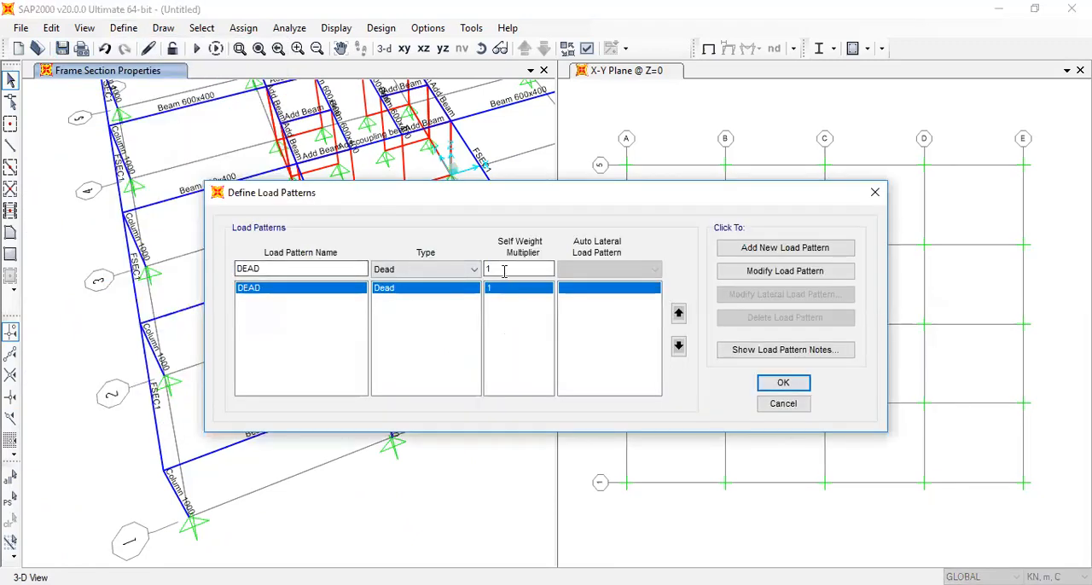
left_click(249, 289)
type("UL1")
left_click(496, 268)
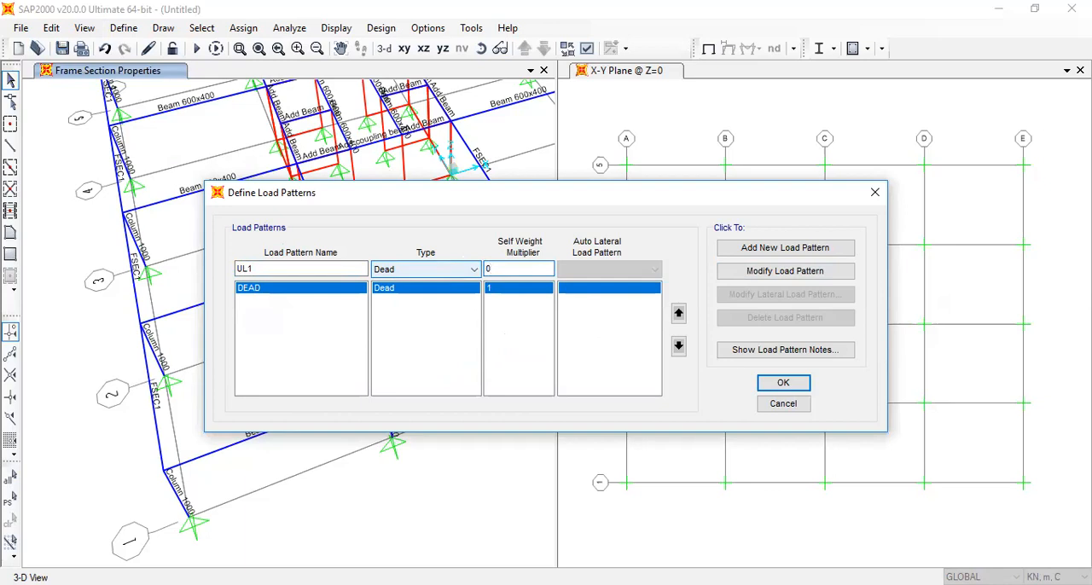
left_click(411, 269)
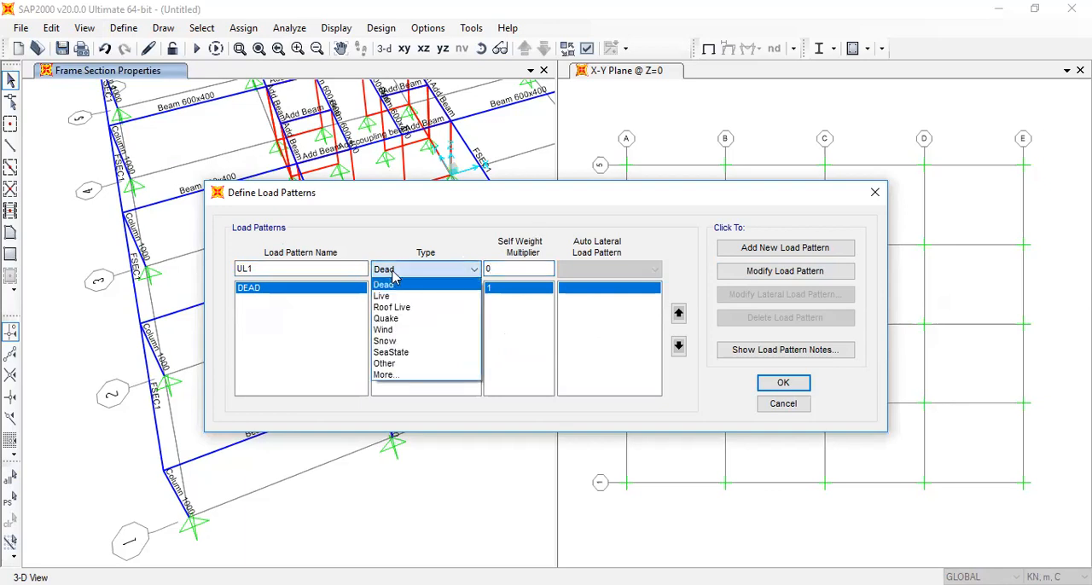
left_click(409, 297)
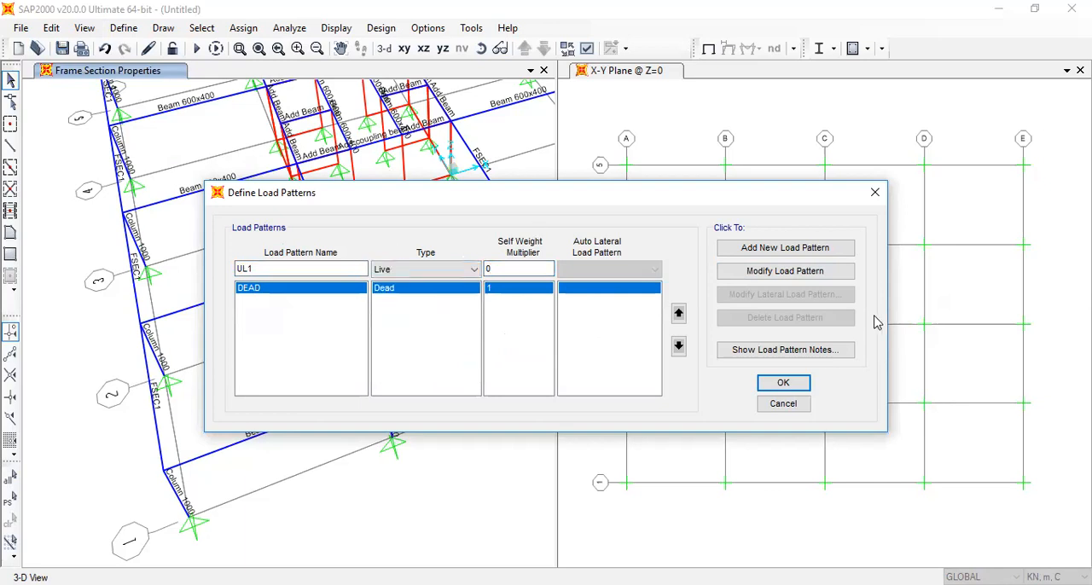
left_click(807, 249)
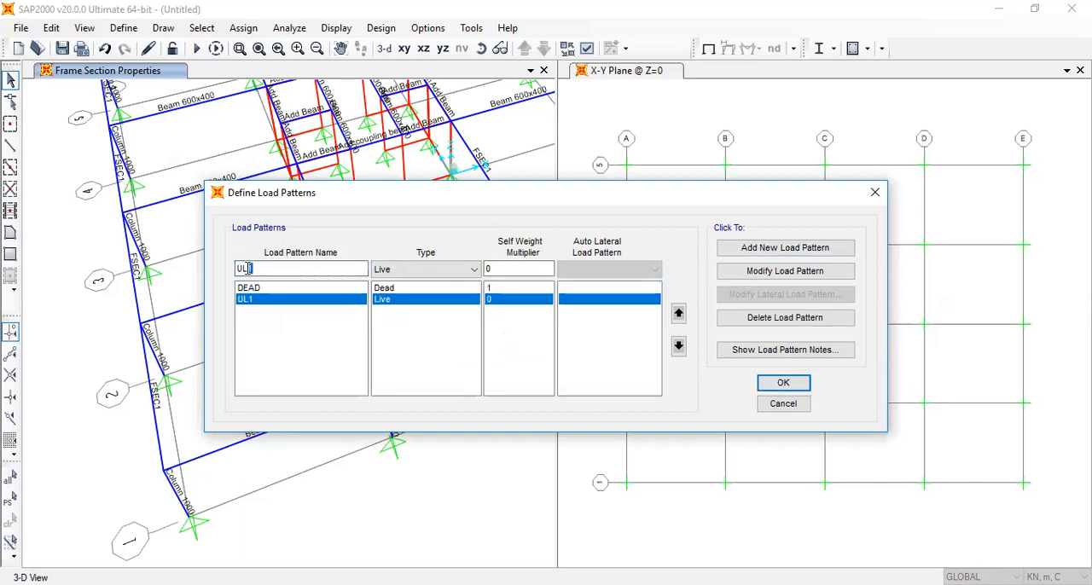
type("2")
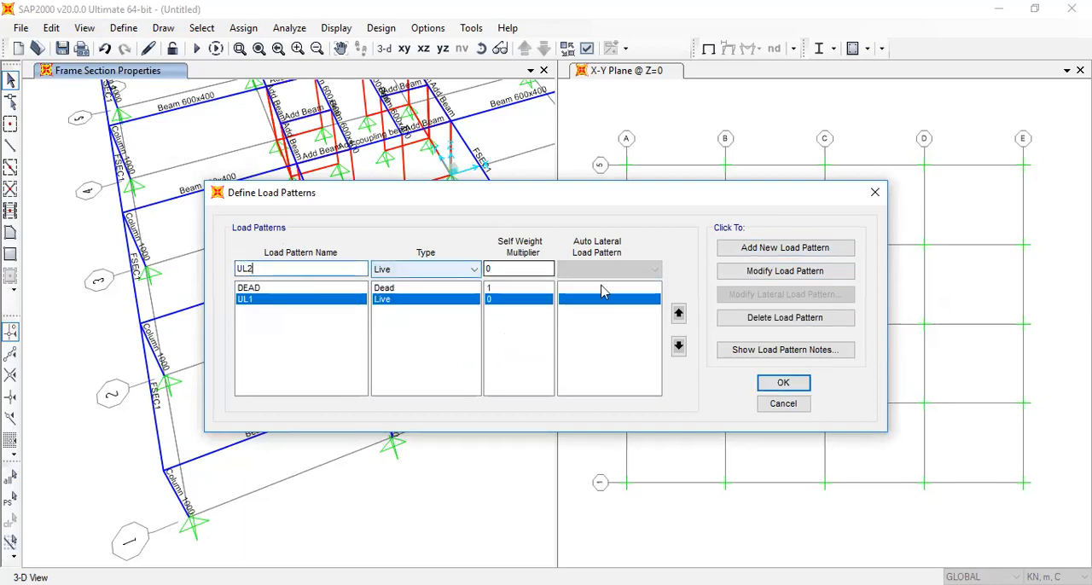
left_click(806, 248)
Add load patterns WindX and WindY of type Wind with self-weight multiplier 0 and no auto lateral load, and accept the definitions
left_click_drag(310, 269, 156, 273)
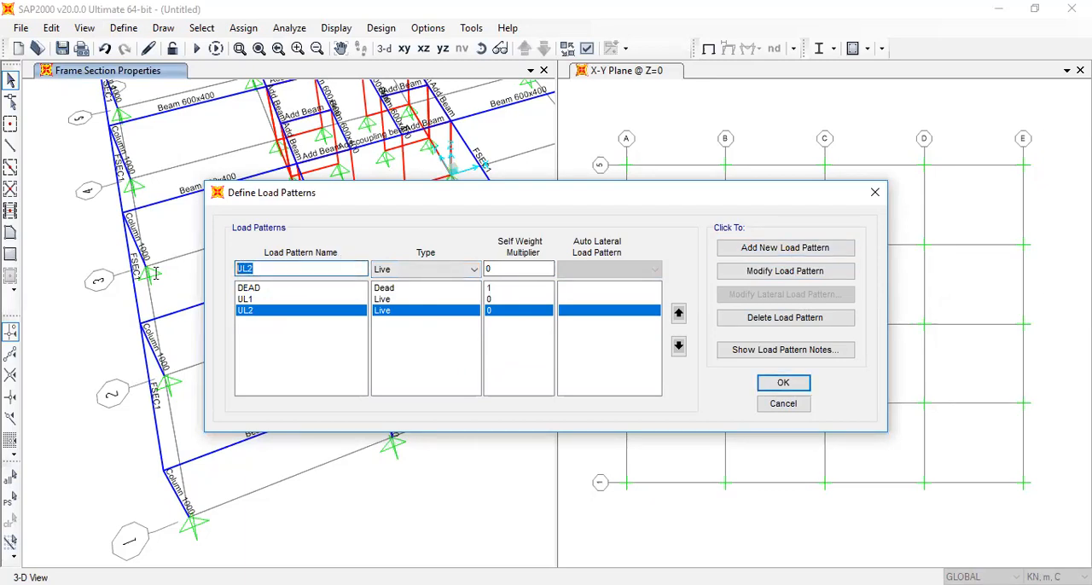
type("WindX")
left_click(427, 270)
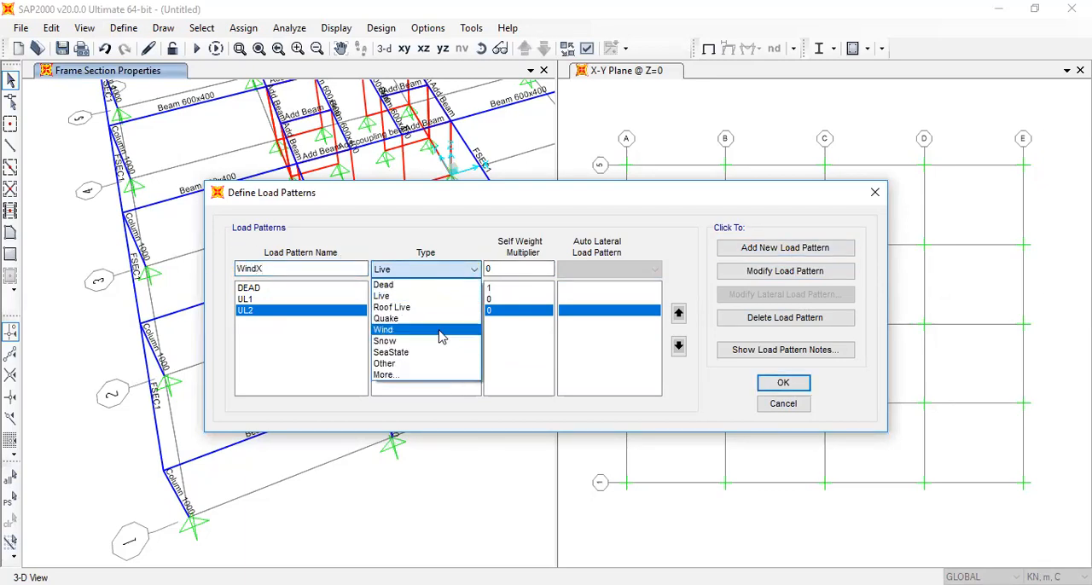
left_click(438, 331)
left_click(621, 270)
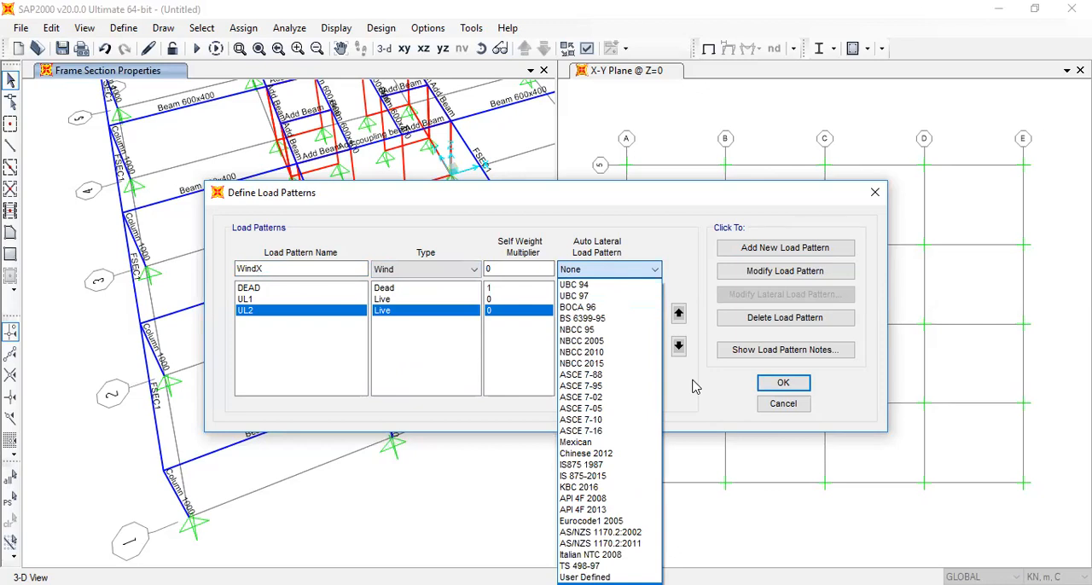
left_click(641, 218)
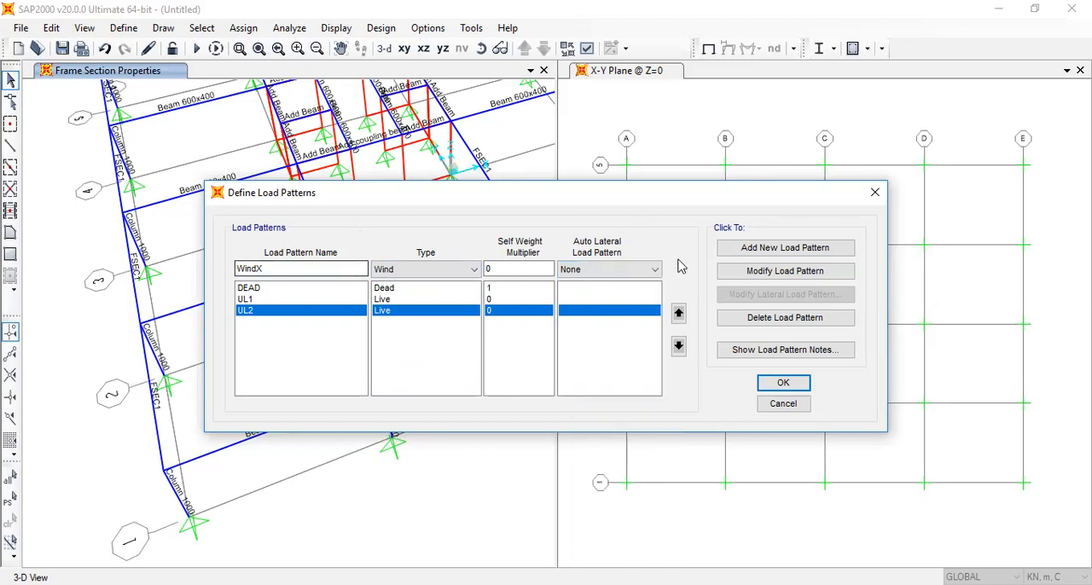
left_click(758, 248)
type("Y")
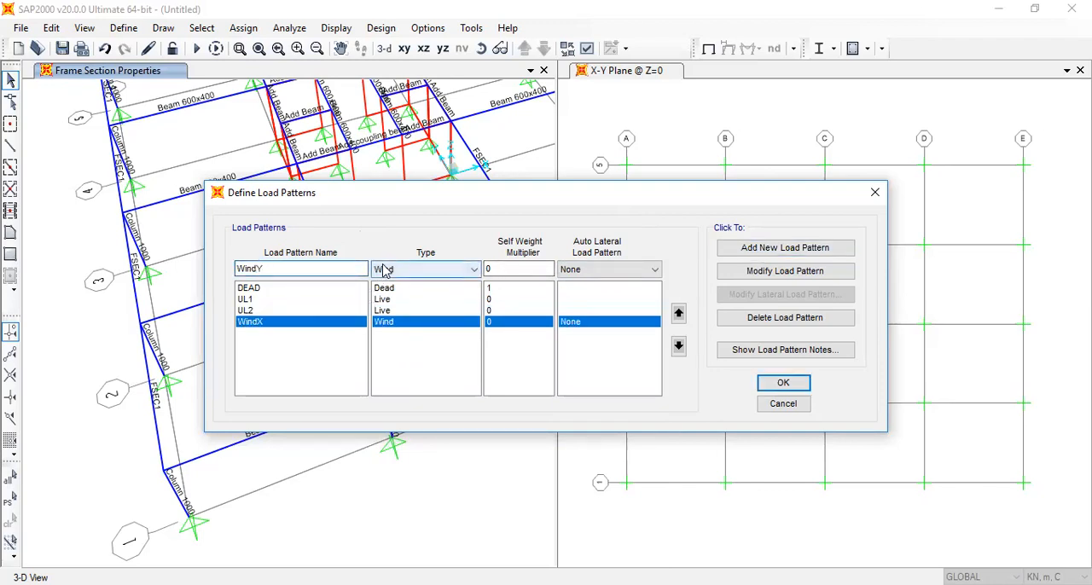
left_click(799, 250)
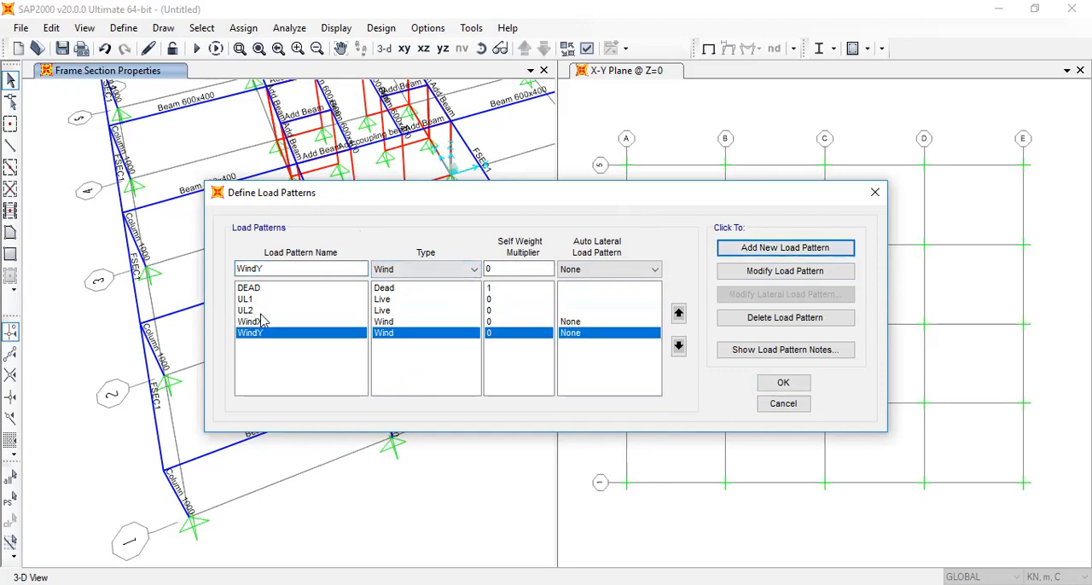
left_click(452, 272)
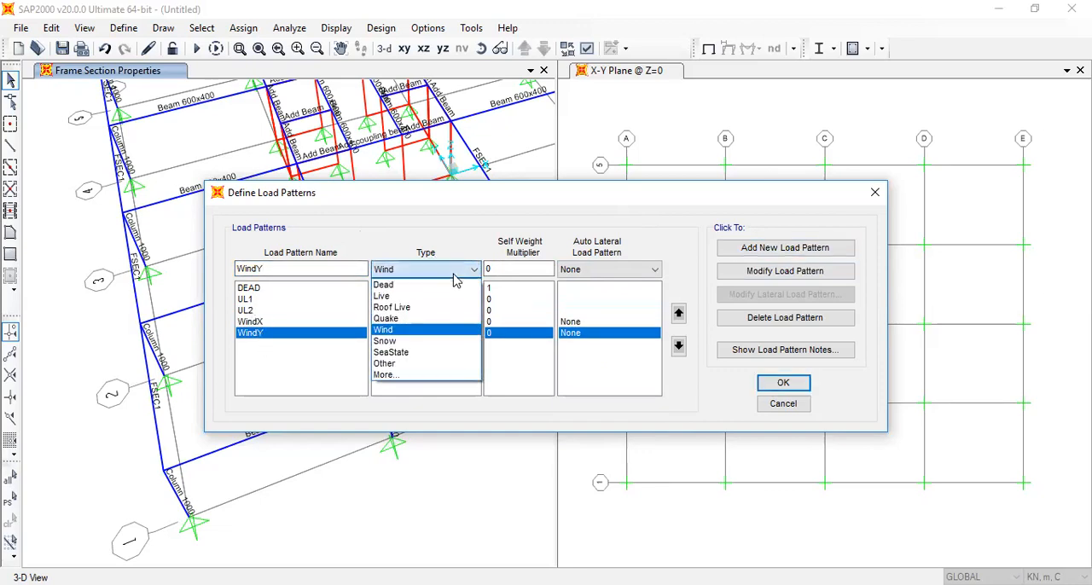
left_click(454, 232)
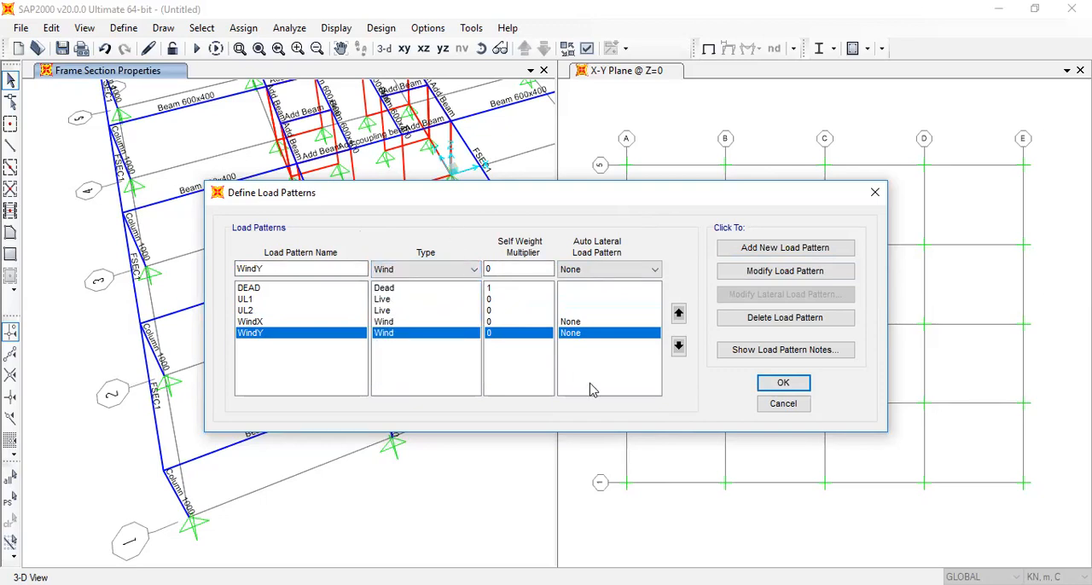
left_click(783, 384)
left_click(124, 27)
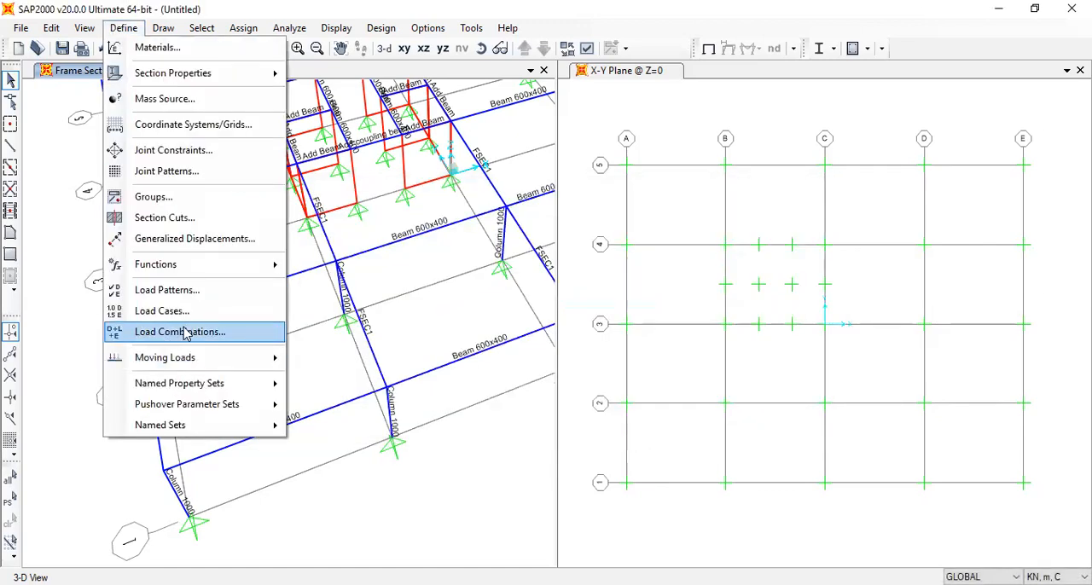
left_click(478, 289)
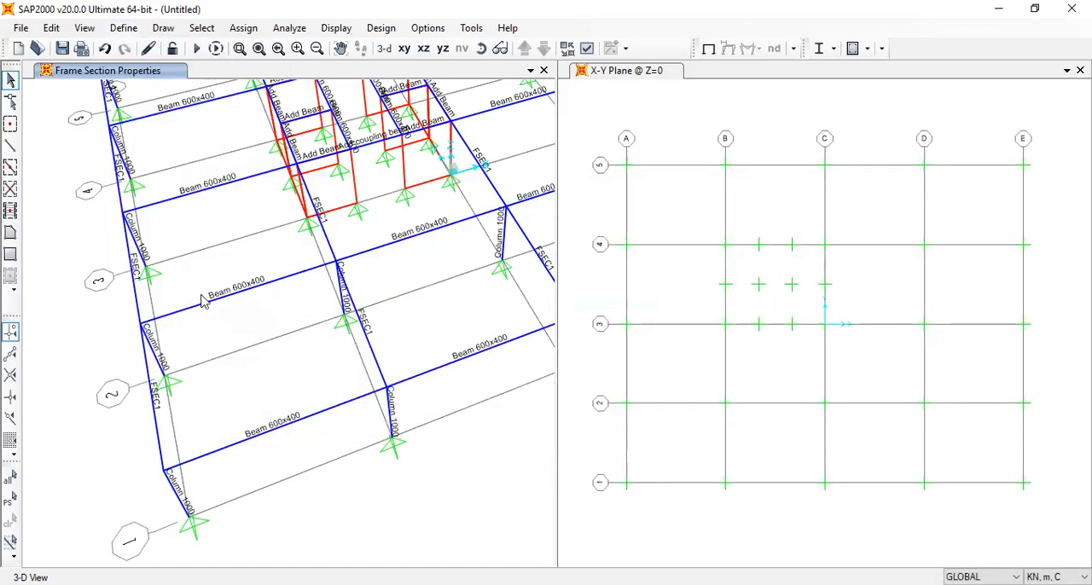
Select the five X-direction Beam 600x400 frames between grid lines A and B in the 3-D view
left_click(247, 296)
left_click(285, 424)
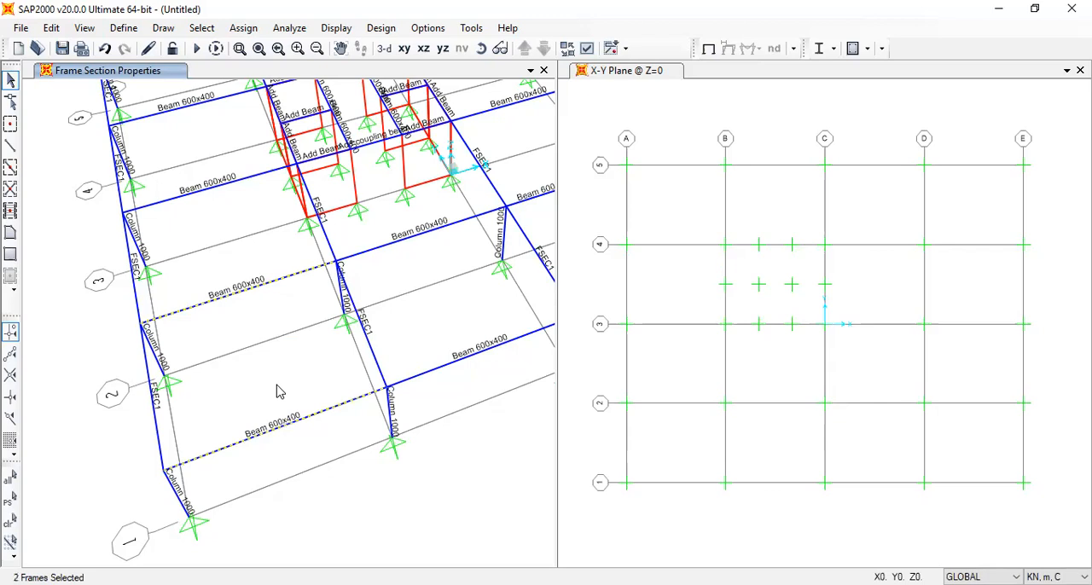
scroll(277, 386, "up", 3)
scroll(277, 386, "down", 3)
left_click_drag(239, 232, 172, 90)
middle_click_drag(256, 155, 349, 335)
left_click(271, 223)
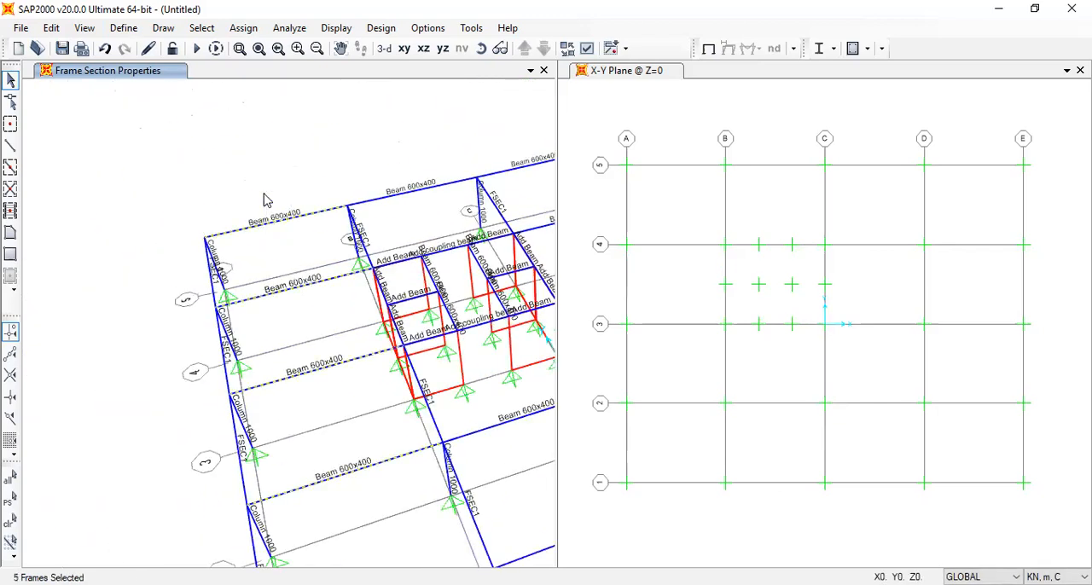
Switch to the plan view and add the remaining full-span X-direction beams to the selection, excluding the core and span C-D on grid 2
left_click(405, 48)
left_click_drag(242, 195, 234, 123)
left_click_drag(266, 515, 246, 368)
left_click_drag(346, 495, 321, 456)
left_click_drag(333, 236, 338, 126)
left_click_drag(445, 359, 432, 135)
left_click_drag(444, 512, 439, 388)
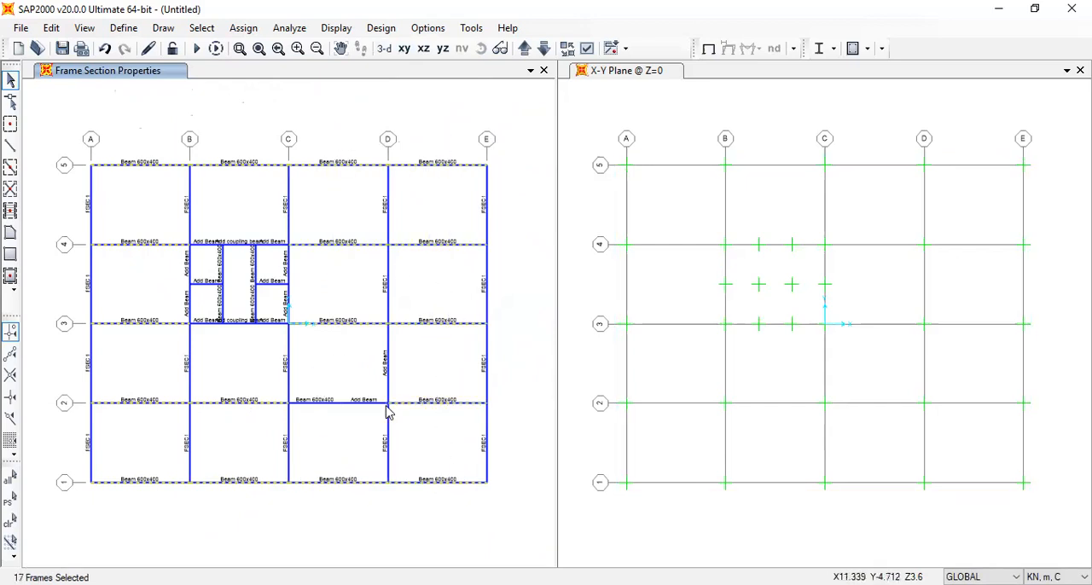
Assign the selected beams a UL1 trapezoidal gravity load of 0, 3, 3 and 0 kN/m at absolute distances 0, 3, 4.5 and 7.5 m
left_click(243, 28)
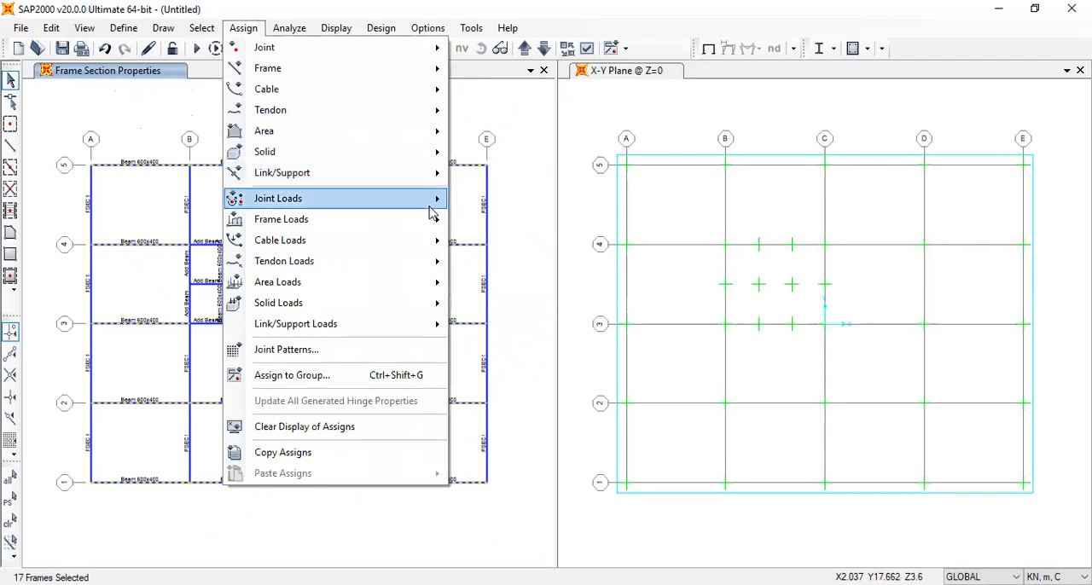
mouse_move(431, 214)
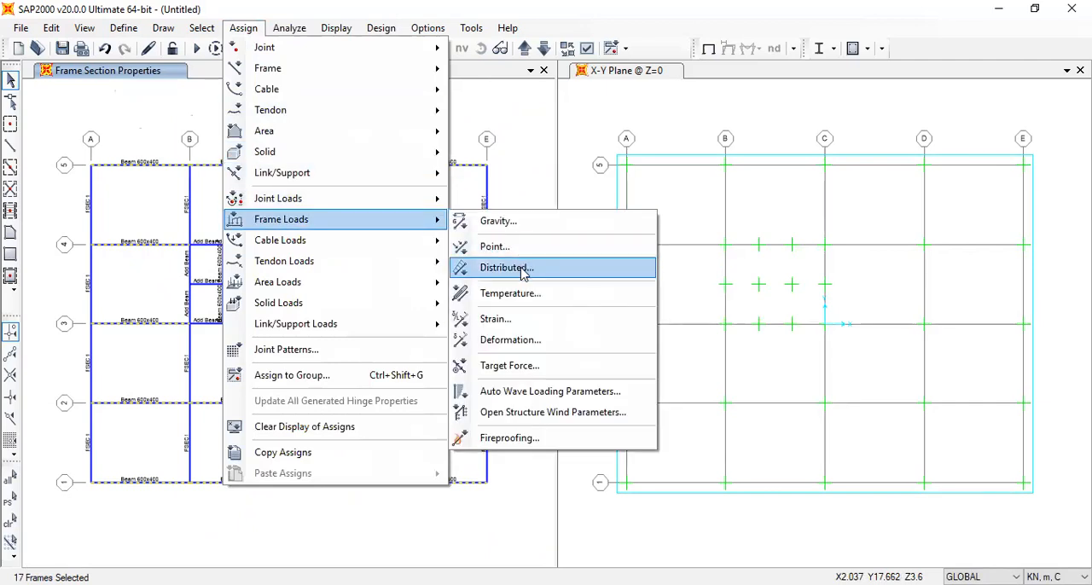
left_click(555, 274)
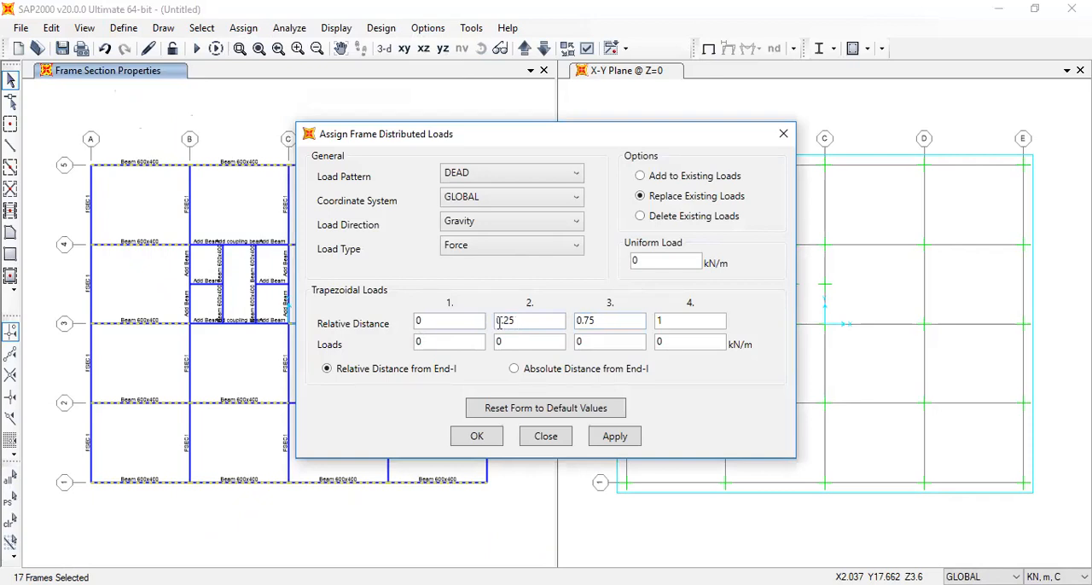
left_click(545, 368)
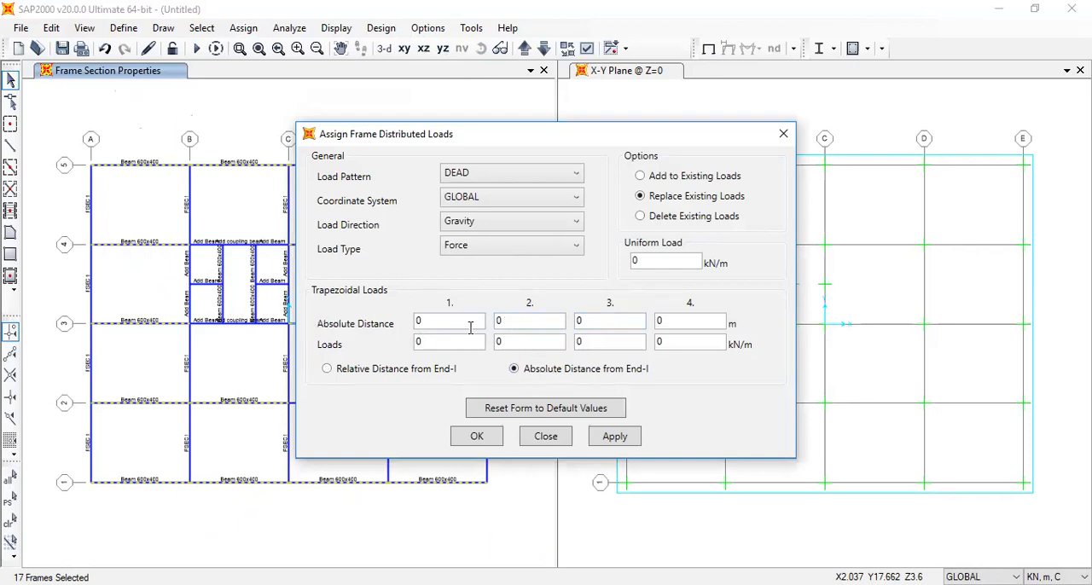
left_click(524, 320)
left_click(577, 324)
left_click(510, 341)
type("3")
key("Tab")
type("4.5")
key("Tab")
type("3")
key("Tab")
type("7.5")
left_click(529, 176)
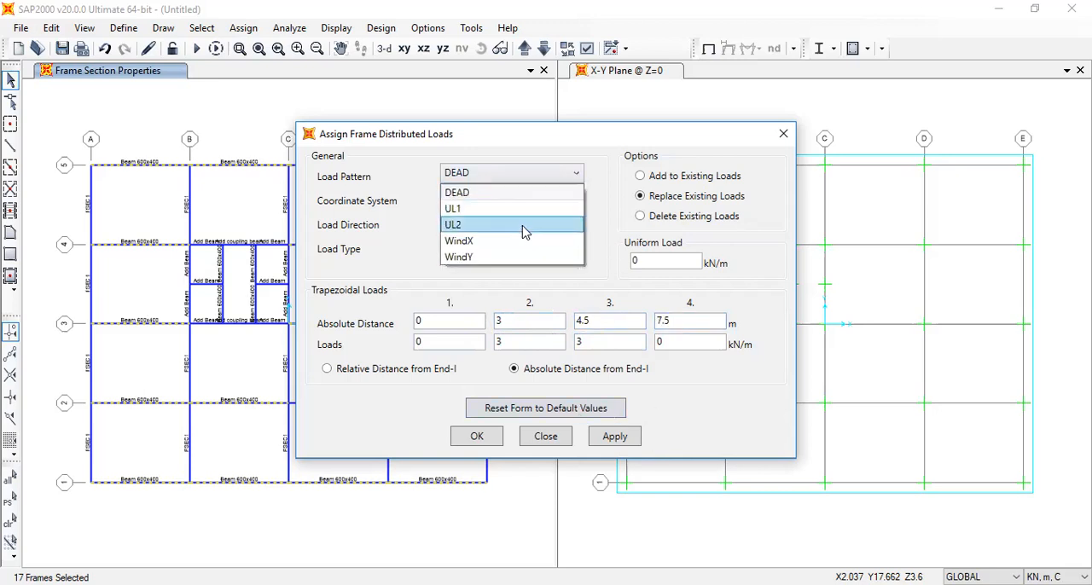
left_click(516, 210)
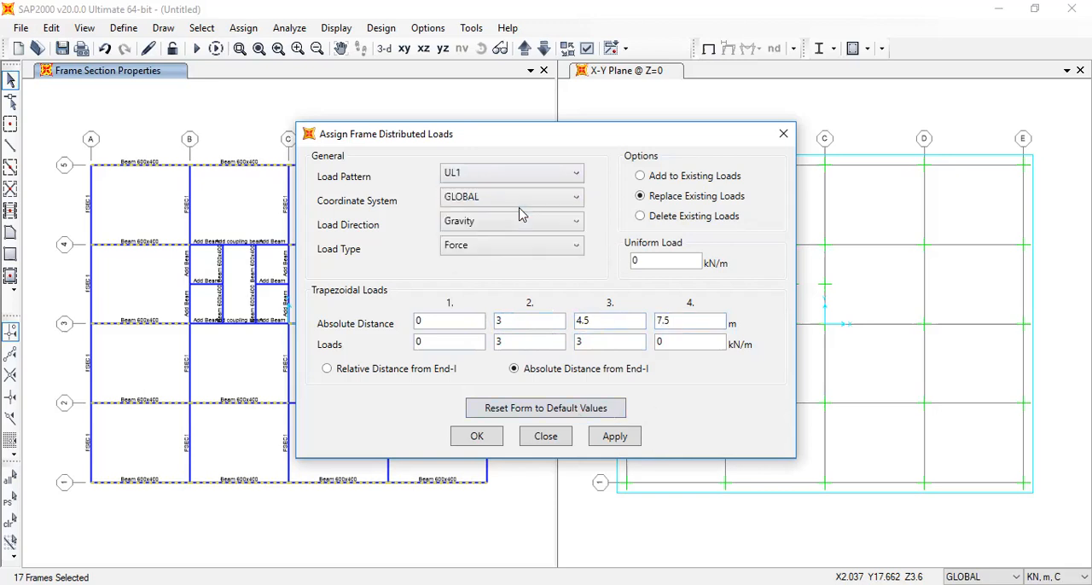
left_click(469, 438)
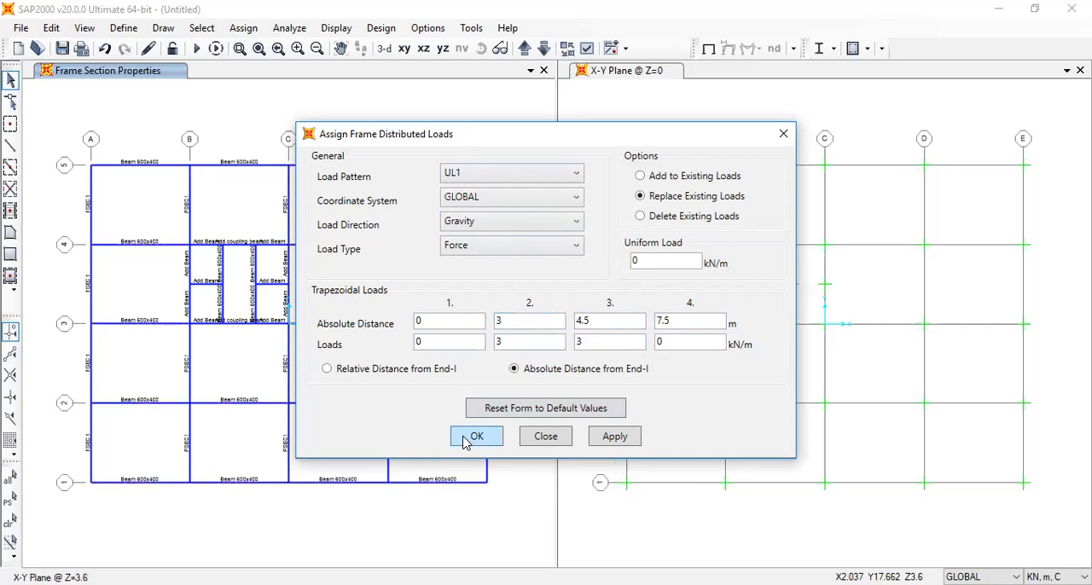
Select the interior full-span X-direction beams on grid lines 2, 3 and 4, excluding the core and span C-D on grid 2
left_click_drag(145, 436, 144, 239)
left_click_drag(352, 336, 330, 222)
left_click_drag(448, 338, 430, 203)
left_click_drag(444, 421, 425, 328)
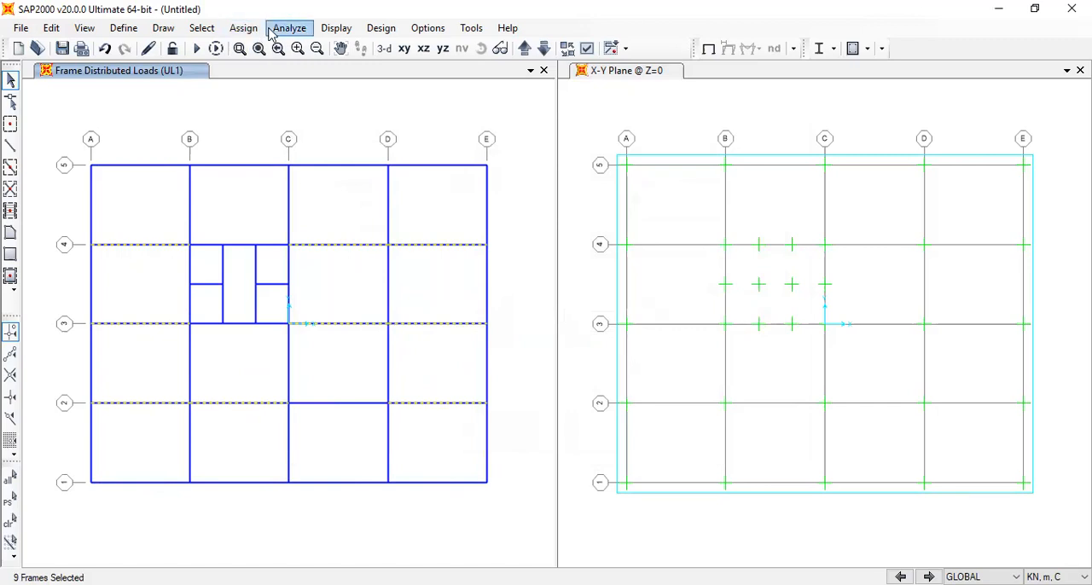
Add a UL1 trapezoidal gravity load of 0, 3, 3 and 0 kN/m at 0, 3, 4.5 and 7.5 m to the selected beams' existing loads
left_click(243, 28)
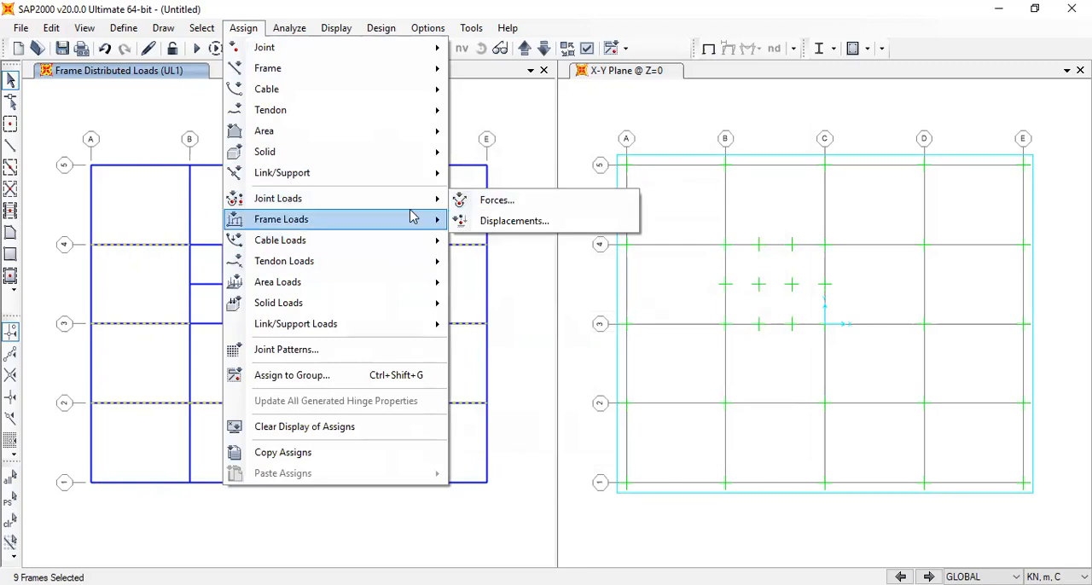
mouse_move(412, 219)
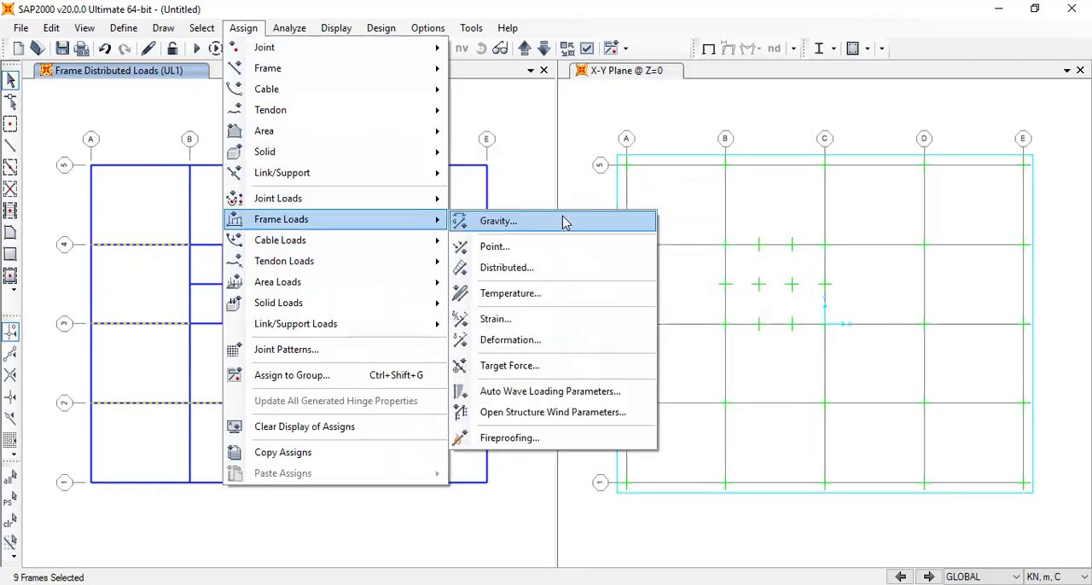
left_click(570, 271)
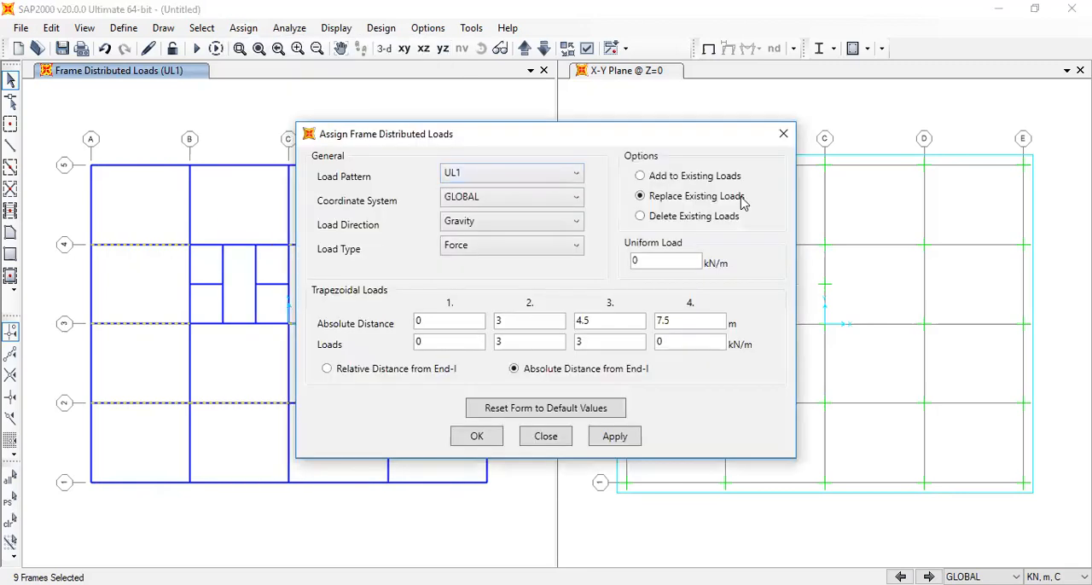
left_click(696, 177)
left_click(477, 436)
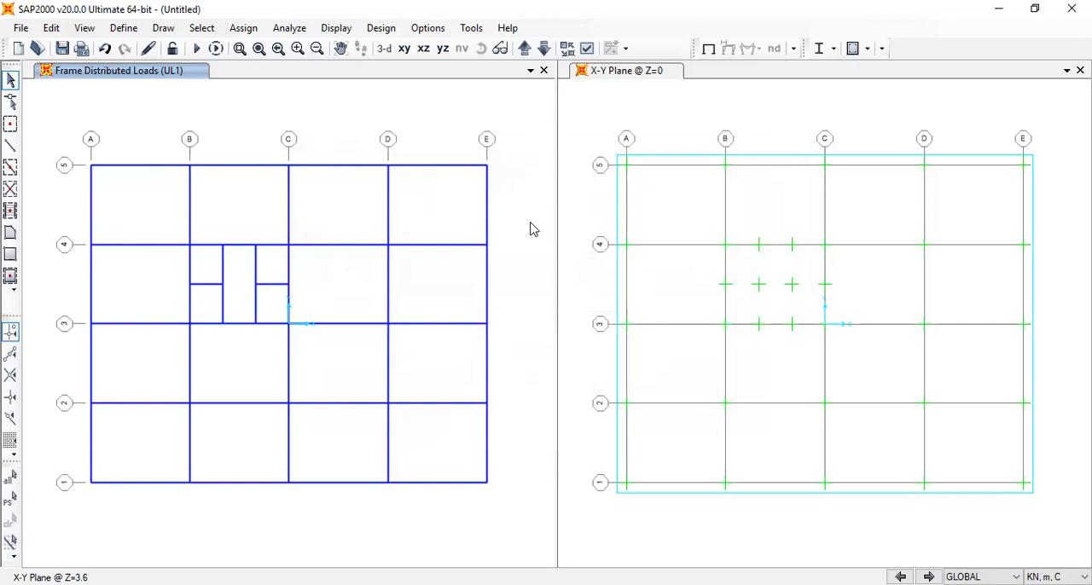
Select the full-span Y-direction beams on grid lines A to E, excluding the core and span 2-3 on grid C
left_click_drag(526, 214, 23, 189)
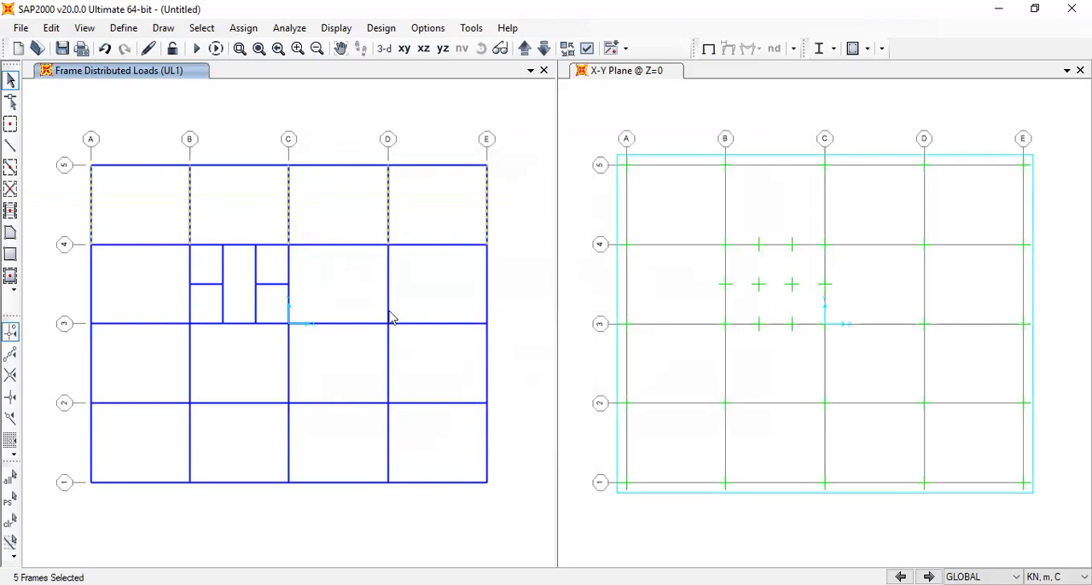
left_click_drag(504, 301, 365, 295)
left_click_drag(510, 373, 365, 370)
left_click_drag(508, 442, 4, 431)
left_click_drag(203, 360, 40, 357)
left_click_drag(97, 284, 53, 280)
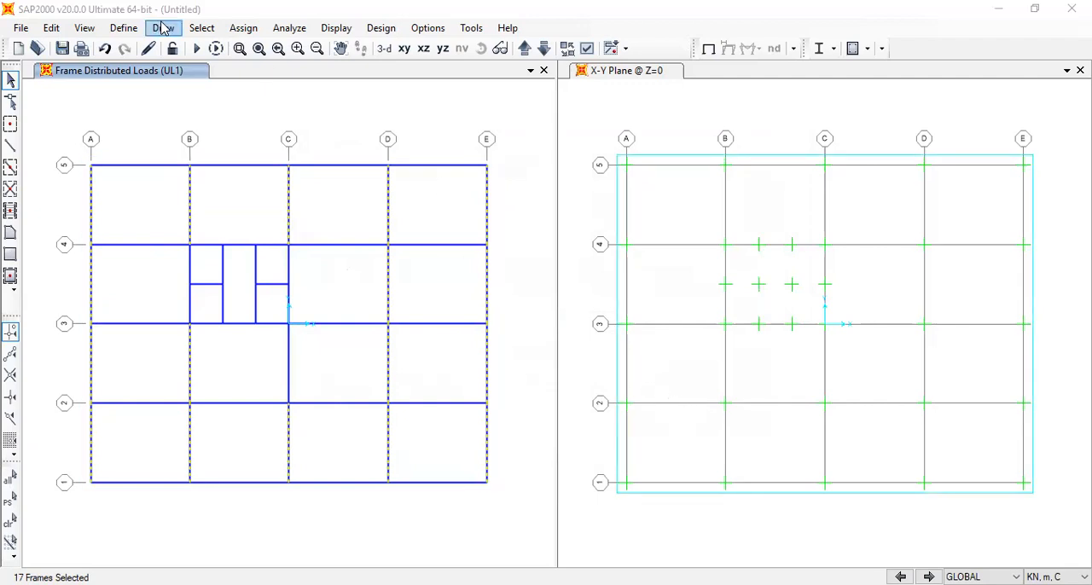
Start a UL1 distributed gravity load on the selected Y-direction beams with absolute distances 0, 3, 6 and 6 m
left_click(242, 28)
mouse_move(370, 220)
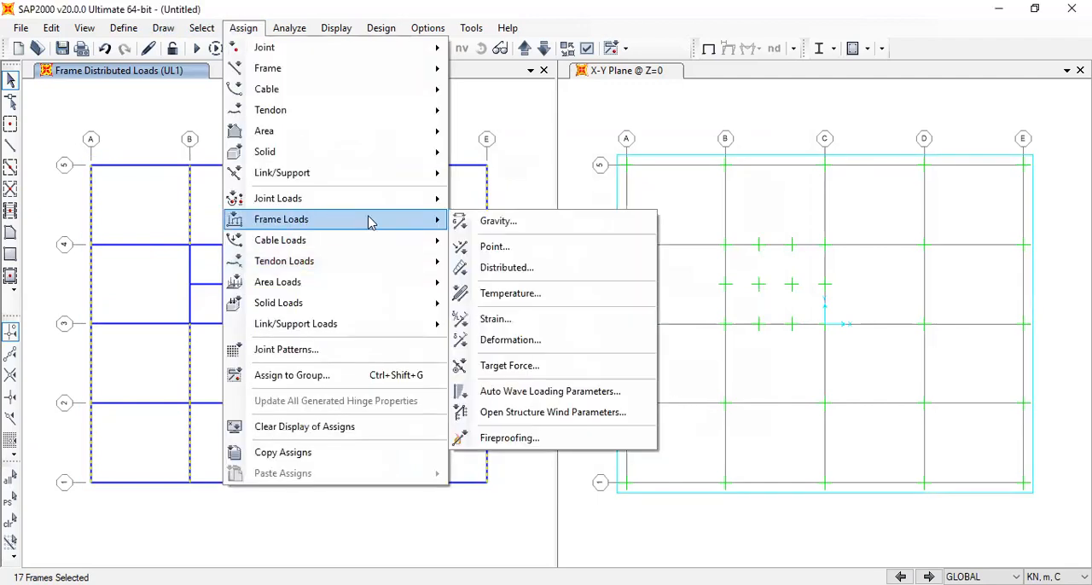
left_click(512, 268)
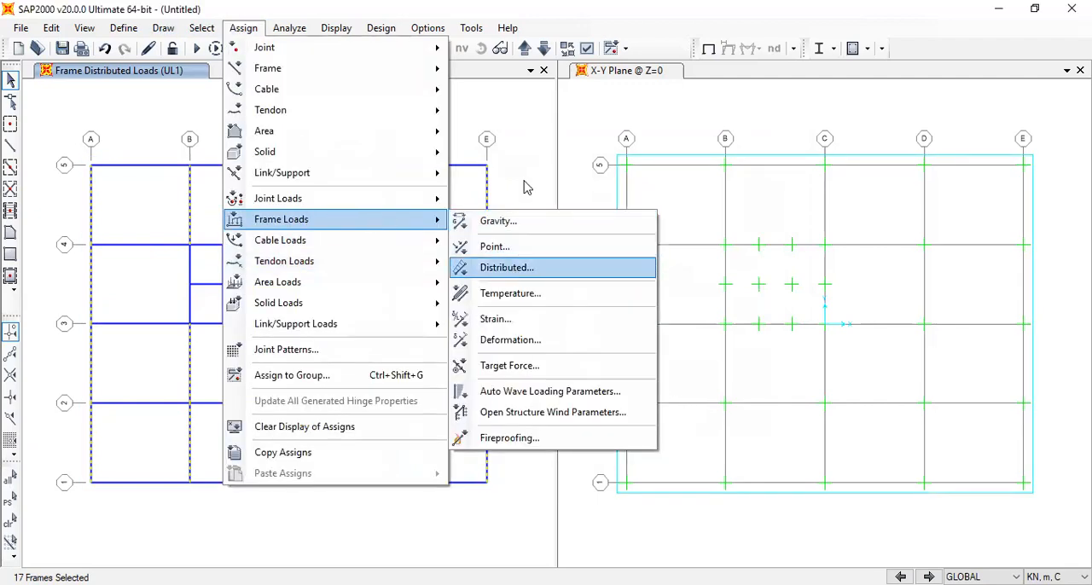
left_click(458, 175)
left_click(515, 169)
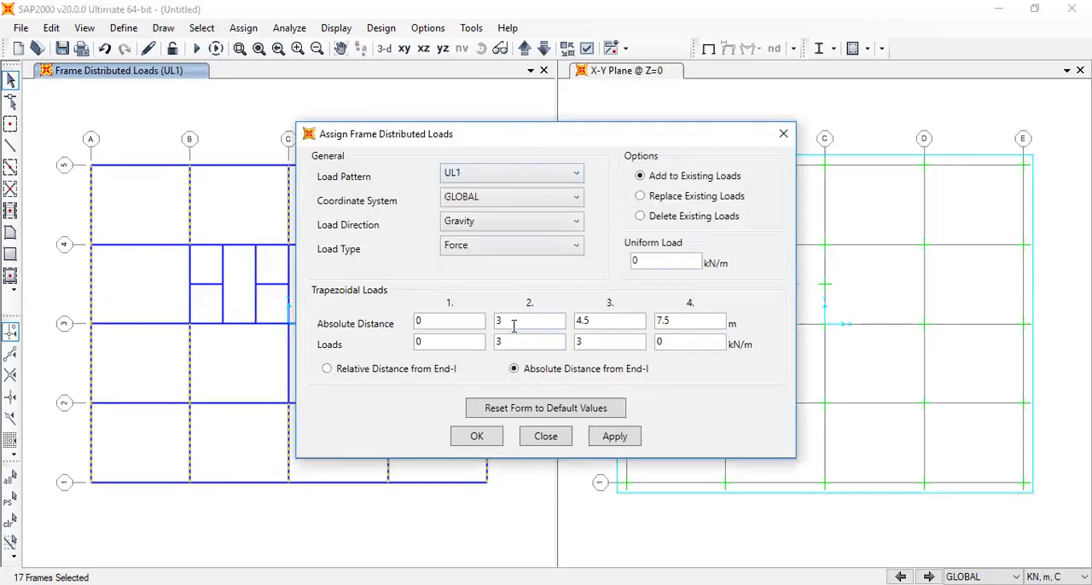
key("Tab")
type("6")
key("Tab")
type("3")
key("Tab")
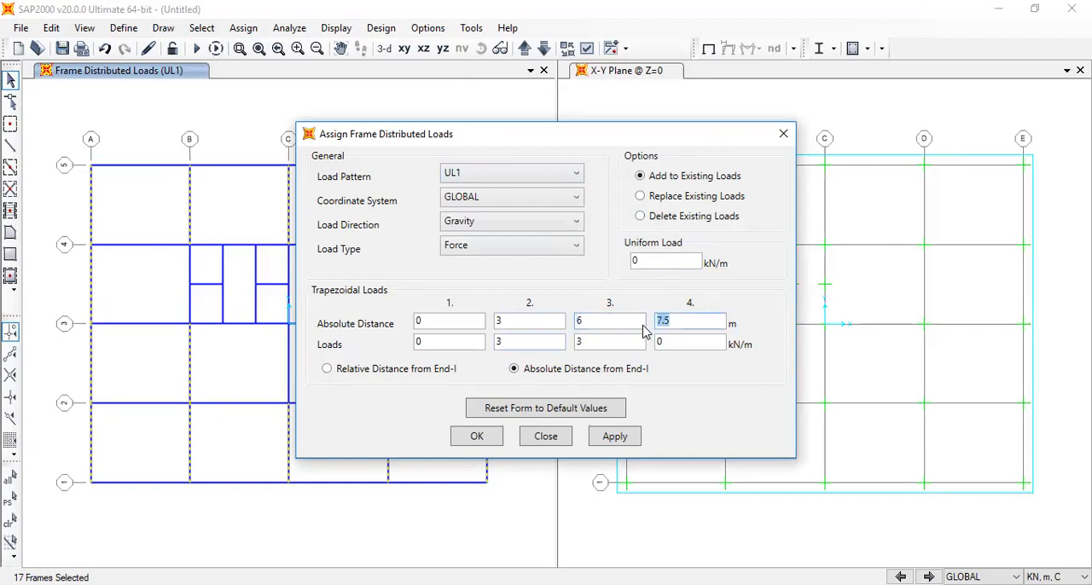
type("6")
Set the load intensities to 0, 3, 0 and 0 kN/m and assign the triangular load, adding to existing loads
double_click(502, 341)
type("0")
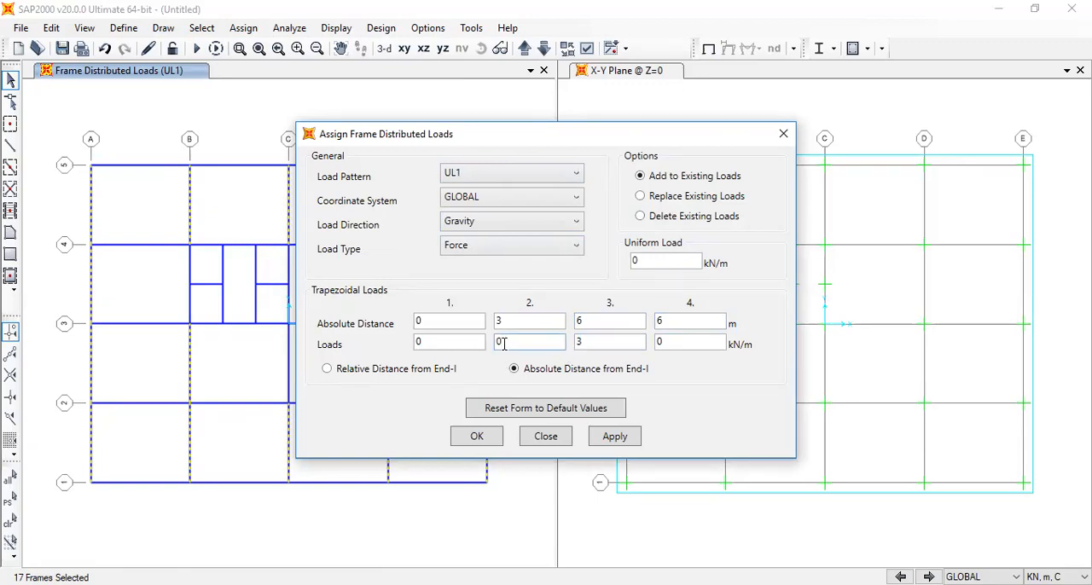
type("3")
double_click(605, 343)
type("0")
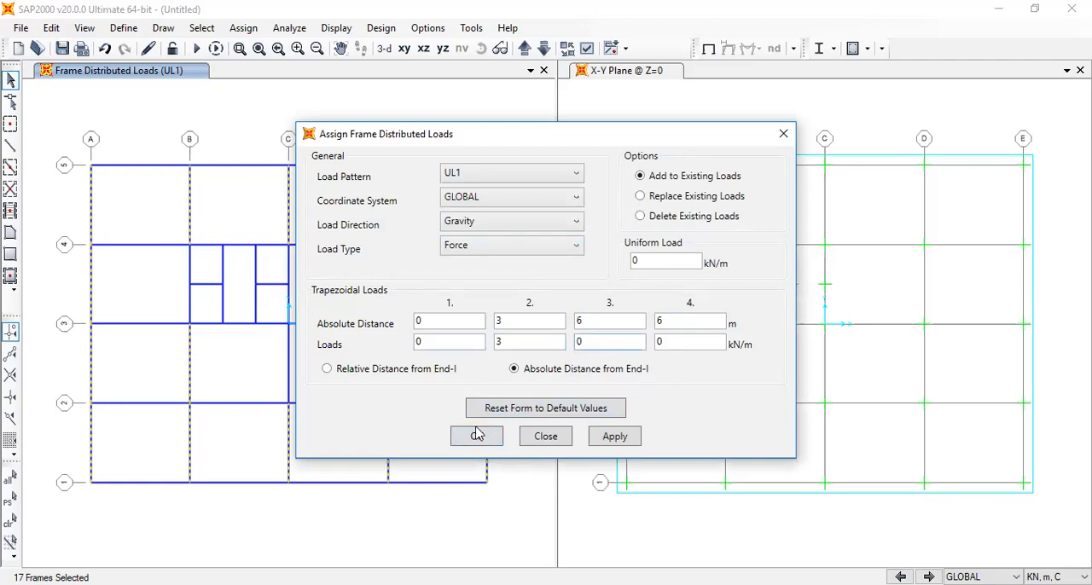
left_click(477, 437)
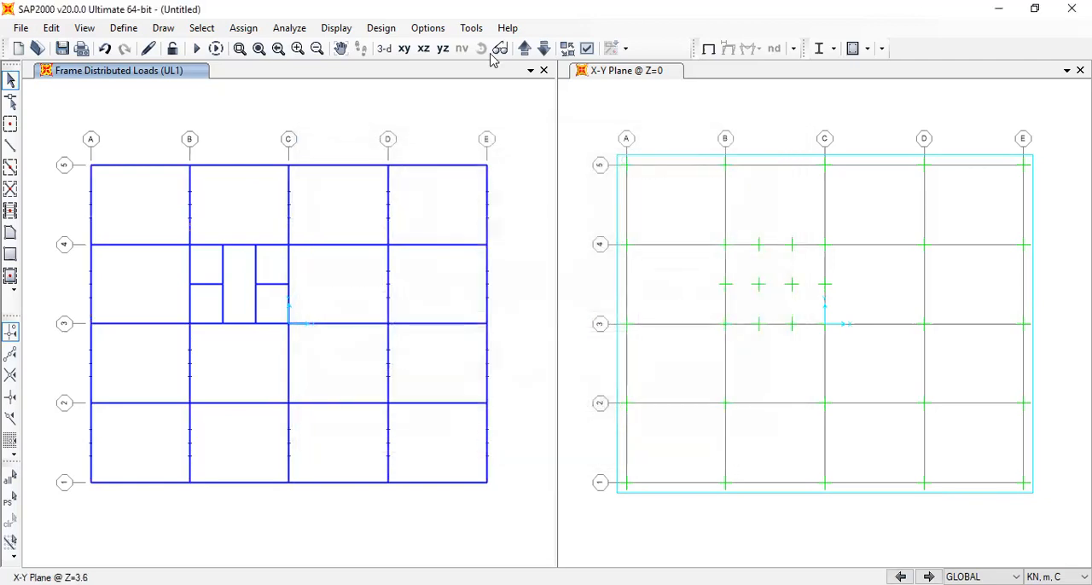
Check the loads in 3-D, then select the interior full-span Y-direction beams on grid lines B, C and D in plan, excluding the core
left_click(384, 48)
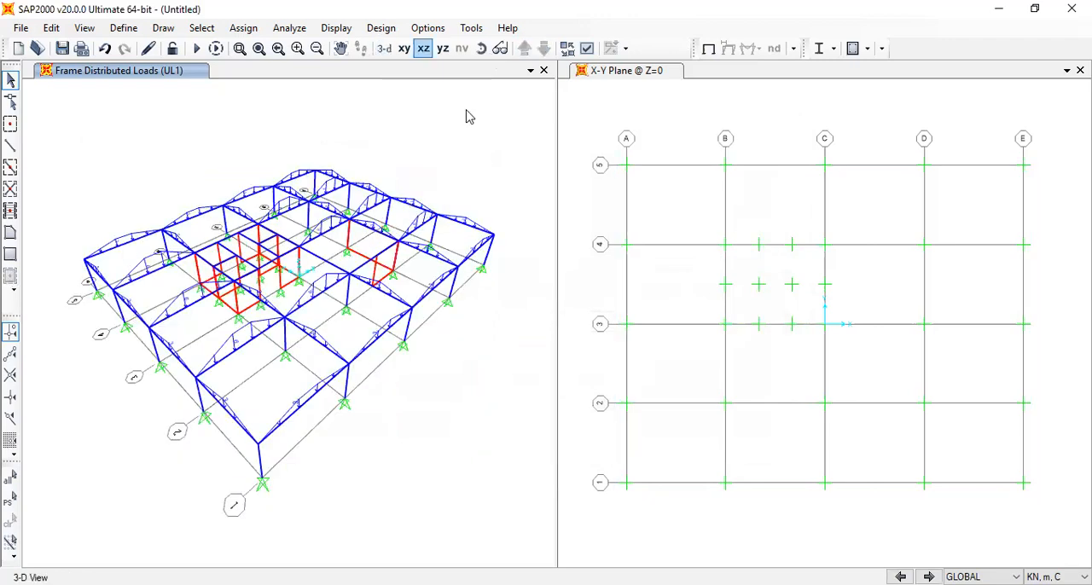
left_click(404, 49)
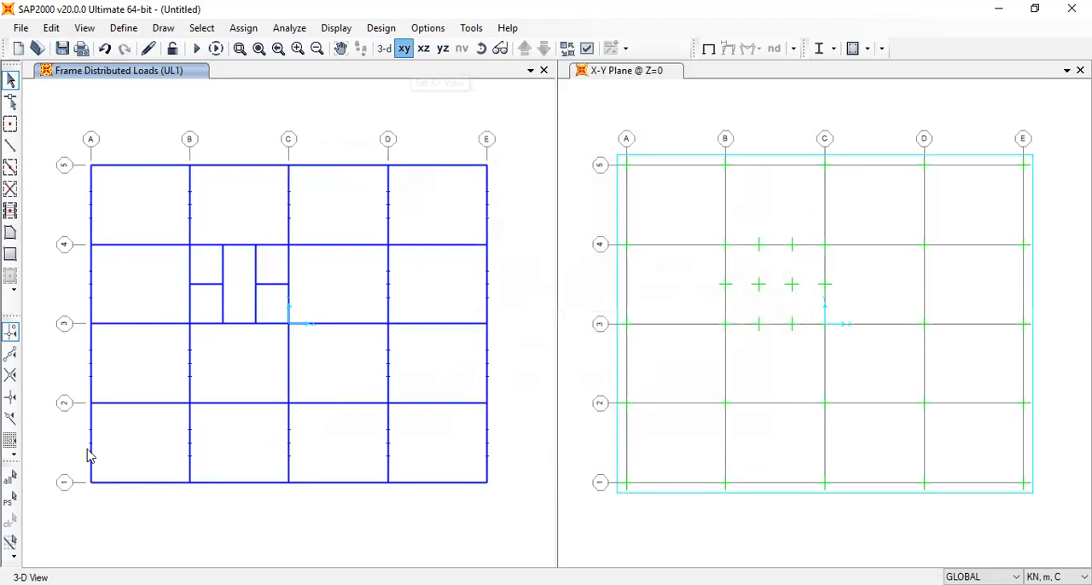
left_click_drag(508, 444, 594, 418)
left_click_drag(407, 436, 145, 433)
left_click_drag(307, 362, 155, 350)
left_click_drag(441, 347, 371, 334)
left_click_drag(408, 270, 360, 271)
left_click_drag(395, 198, 150, 189)
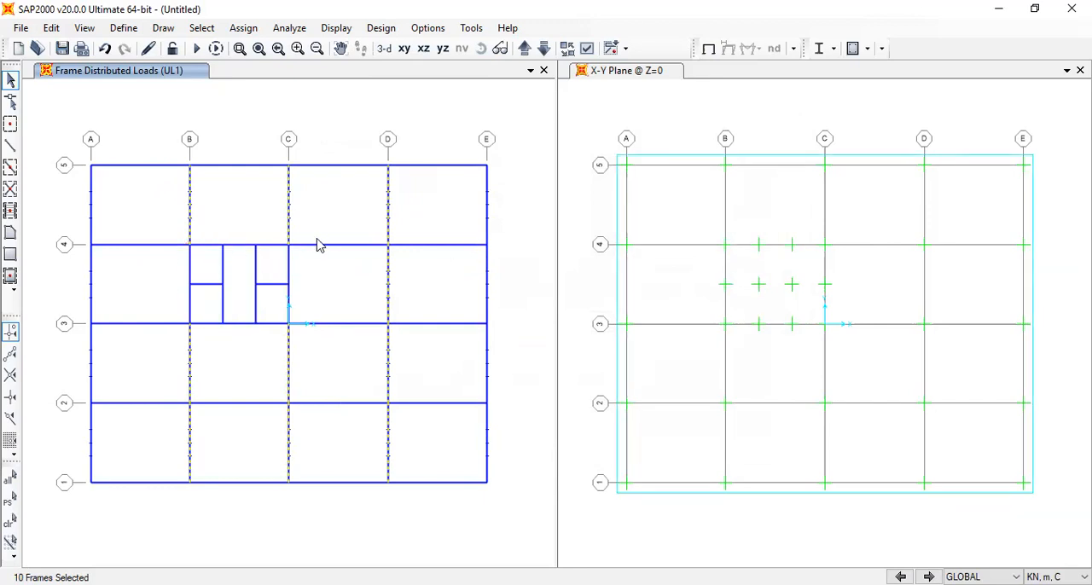
Add a second UL1 triangular gravity load of 0, 3, 0 and 0 kN/m at 0, 3, 6 and 6 m to the selected beams
left_click(243, 27)
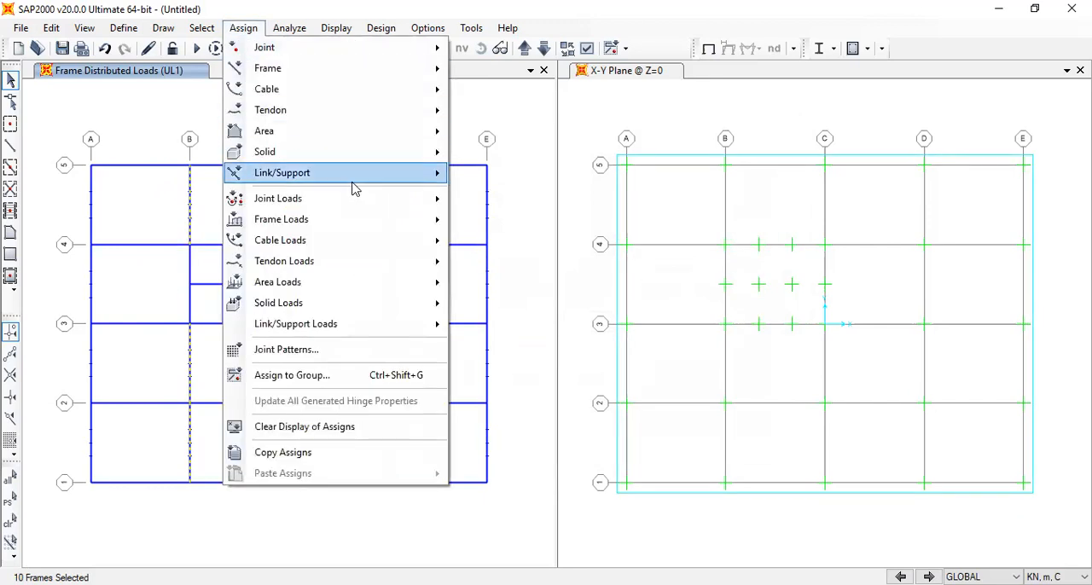
mouse_move(378, 220)
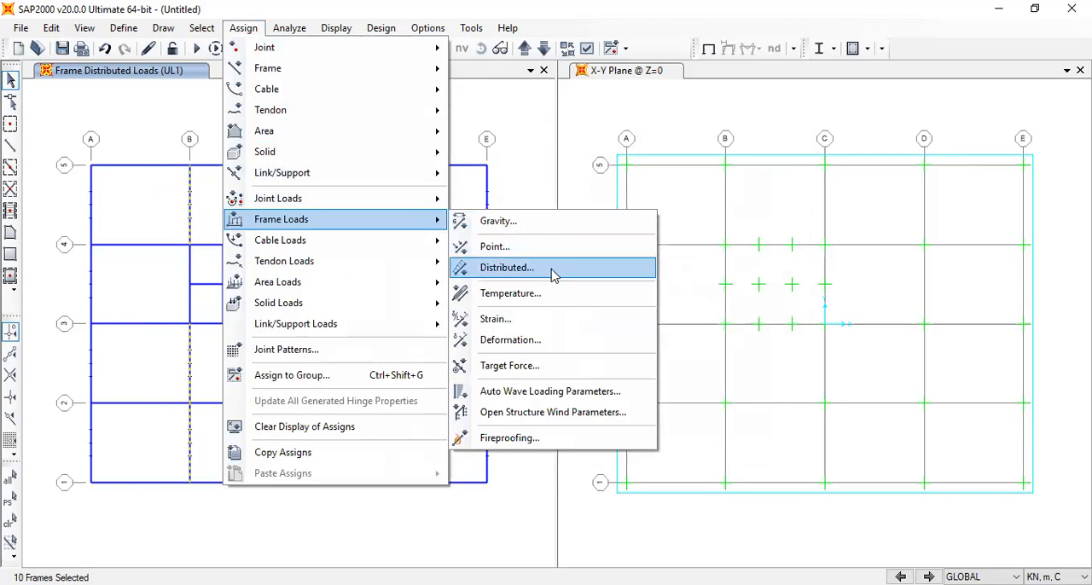
left_click(553, 273)
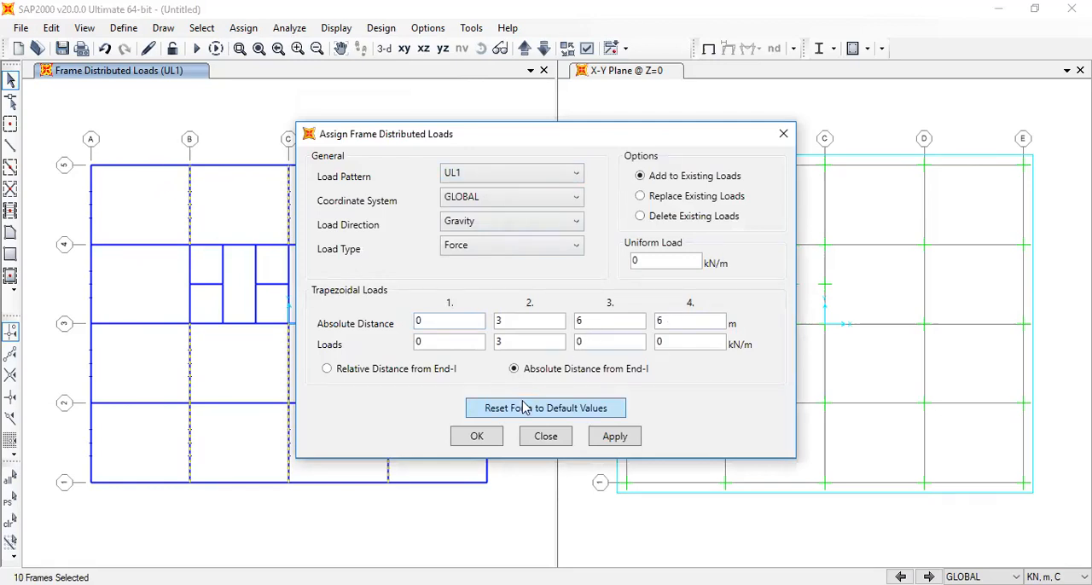
left_click(478, 436)
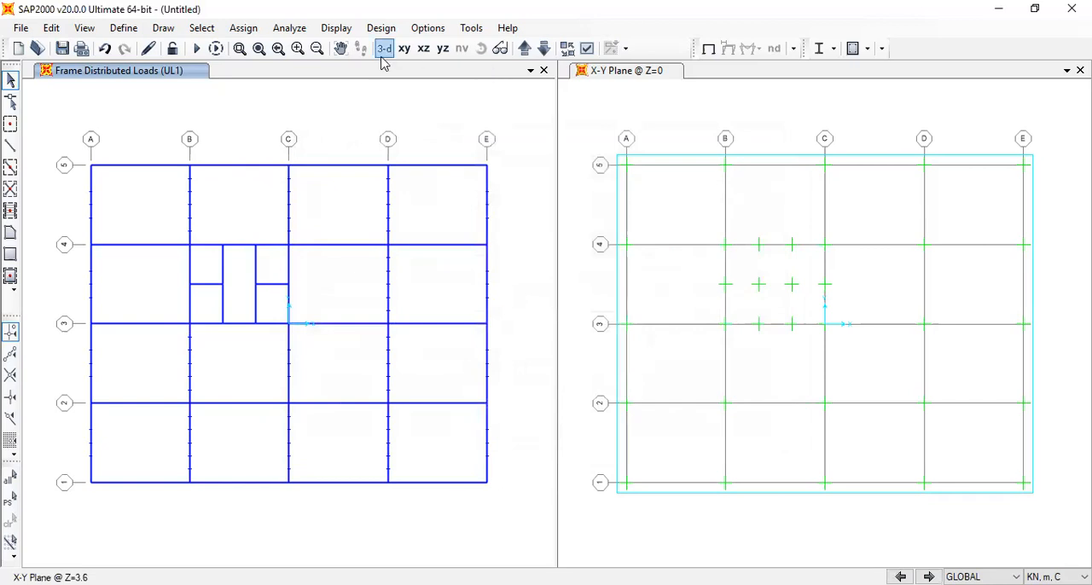
In the 3-D view, select the beam beside the shear wall in span C-D on grid 2 and the four interior Y-direction core beam segments
left_click(383, 54)
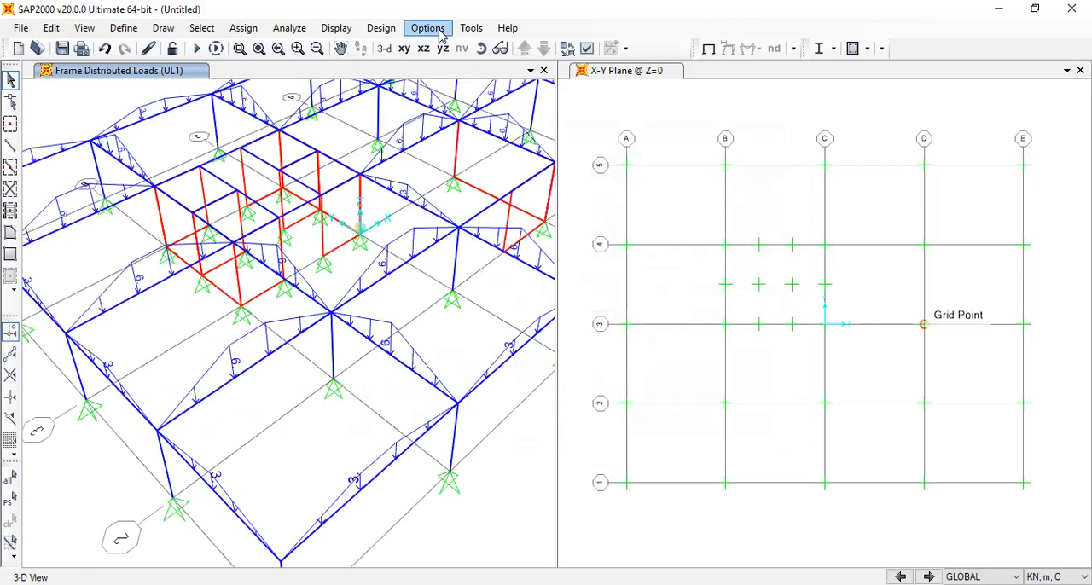
middle_click_drag(497, 176, 366, 219)
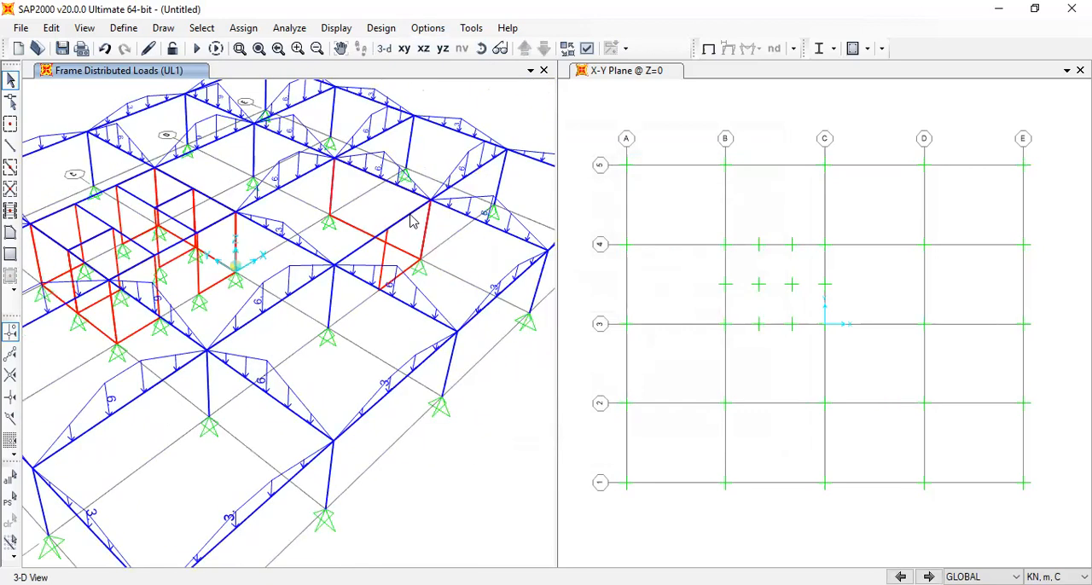
left_click(370, 248)
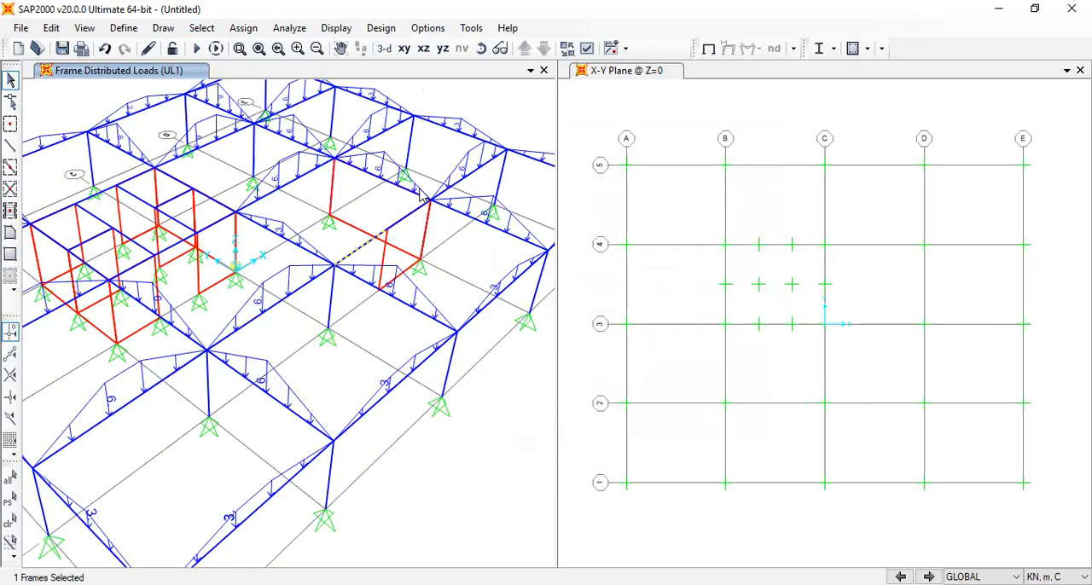
middle_click_drag(245, 249, 435, 250)
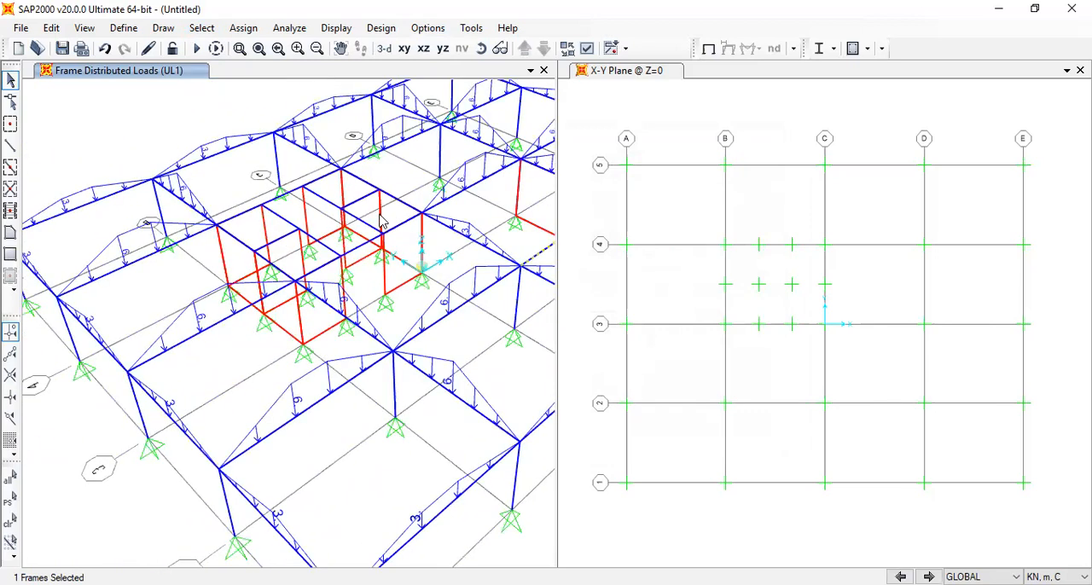
middle_click_drag(532, 275, 517, 278)
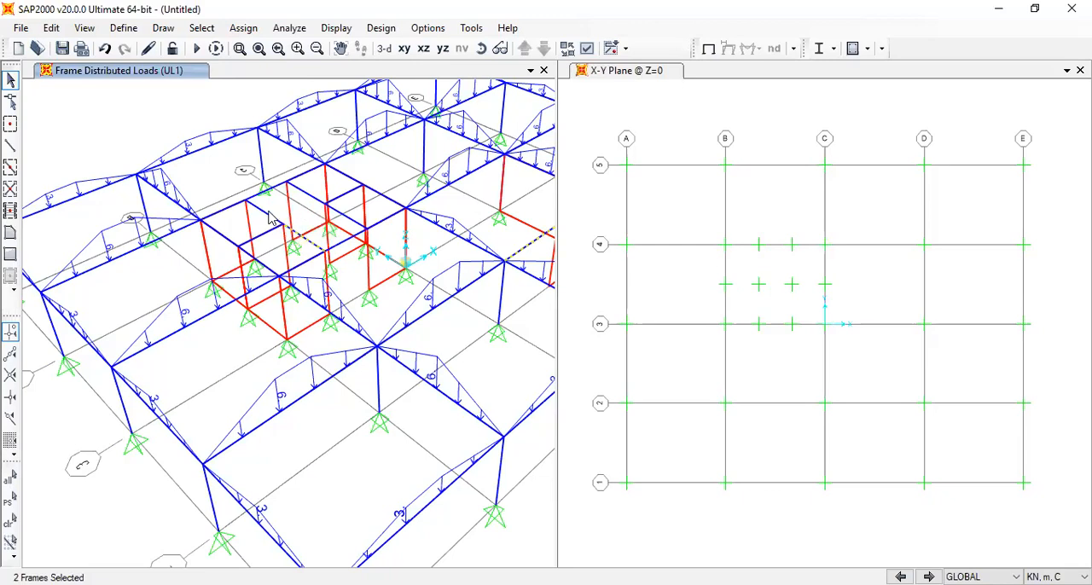
left_click(308, 243)
left_click(308, 196)
left_click(350, 215)
Assign the selected beams a UL2 uniform gravity load of 1.25 kN/m with all trapezoidal loads set to 0
left_click(243, 28)
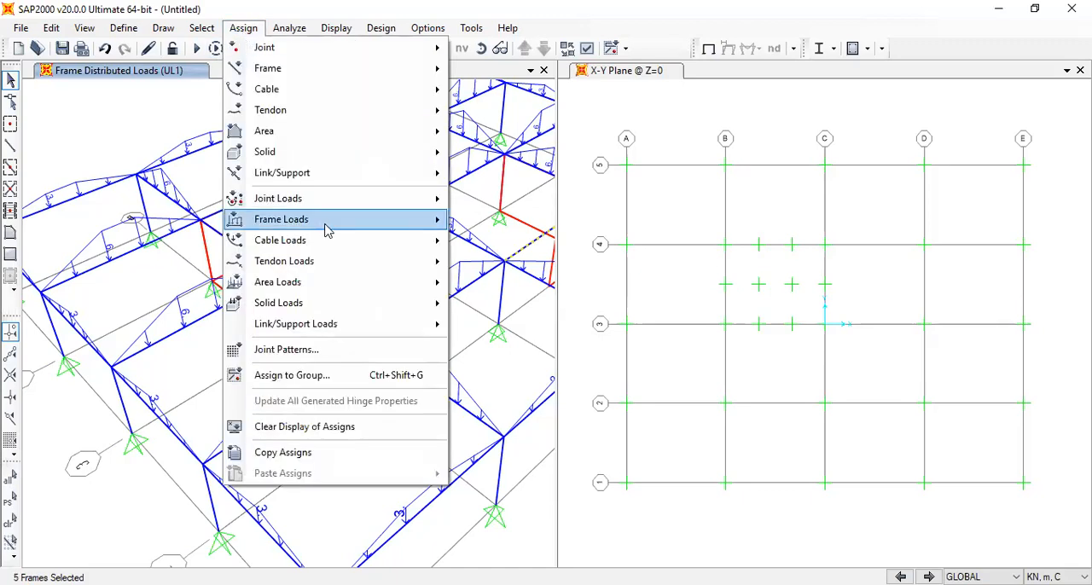
mouse_move(329, 224)
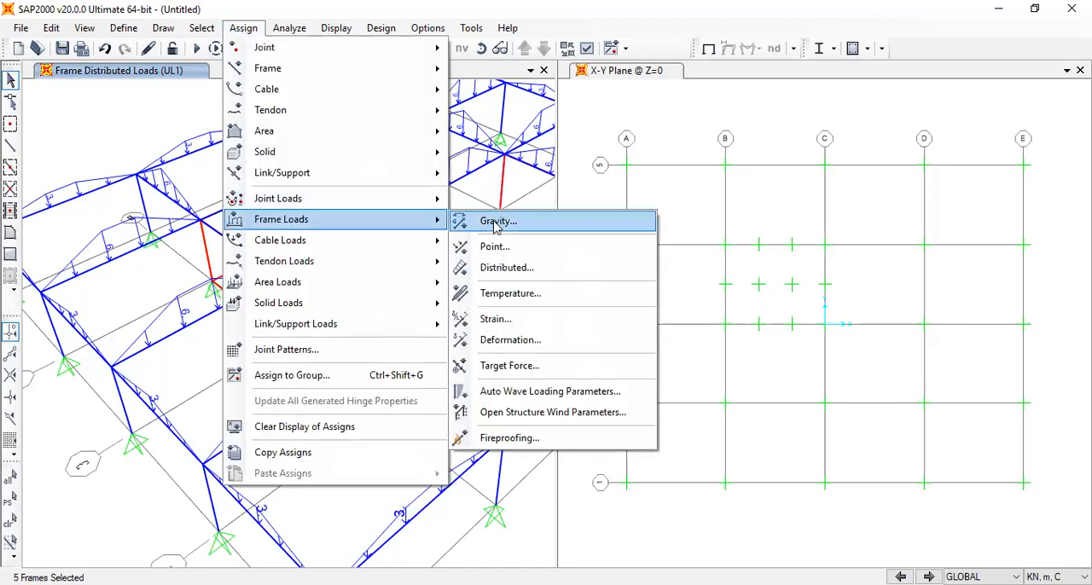
left_click(507, 267)
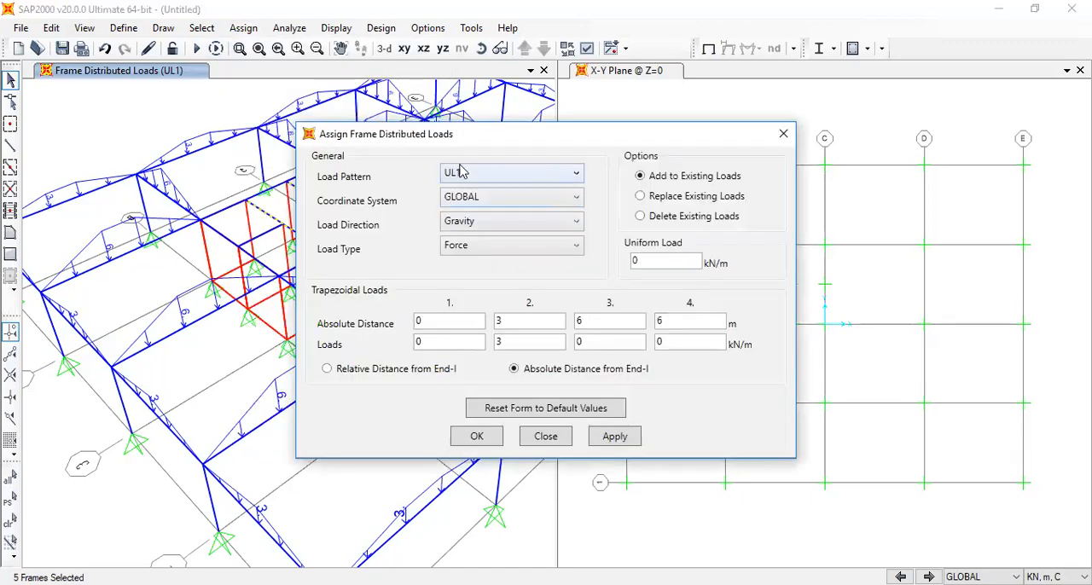
left_click(519, 177)
left_click(518, 225)
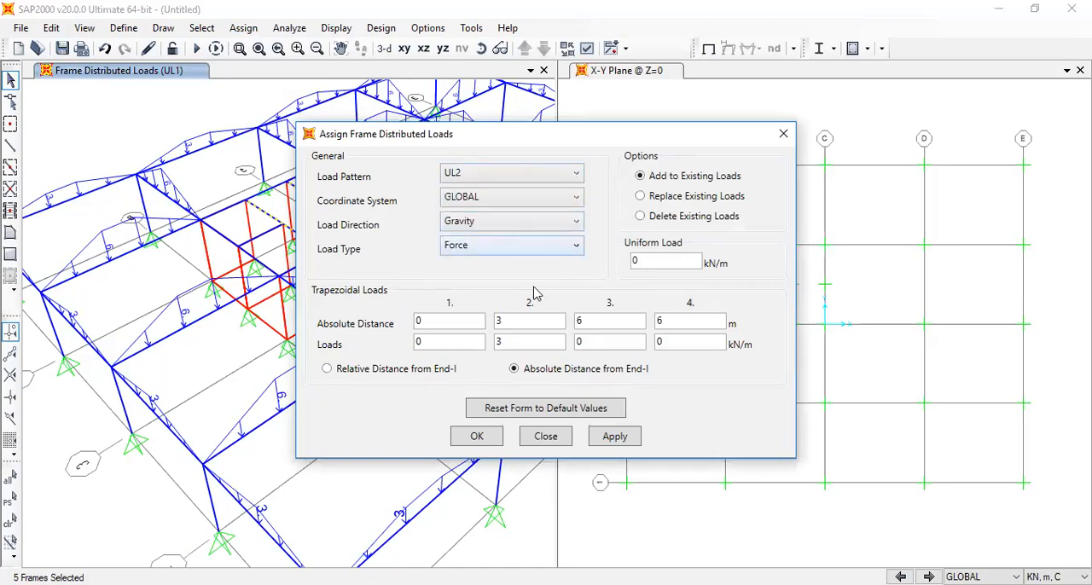
double_click(529, 343)
type("1")
key("Tab")
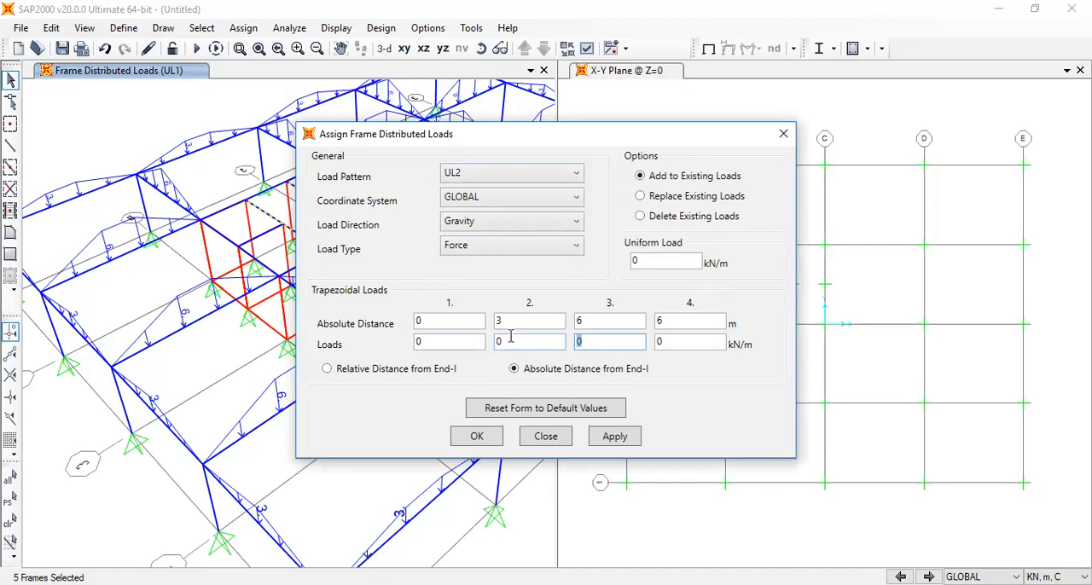
left_click(637, 262)
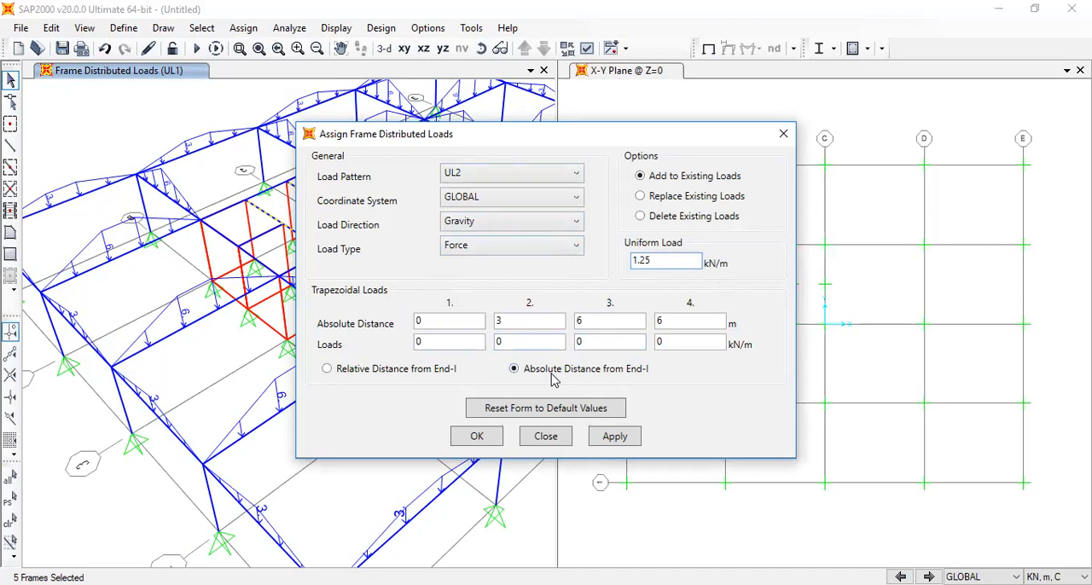
left_click(494, 435)
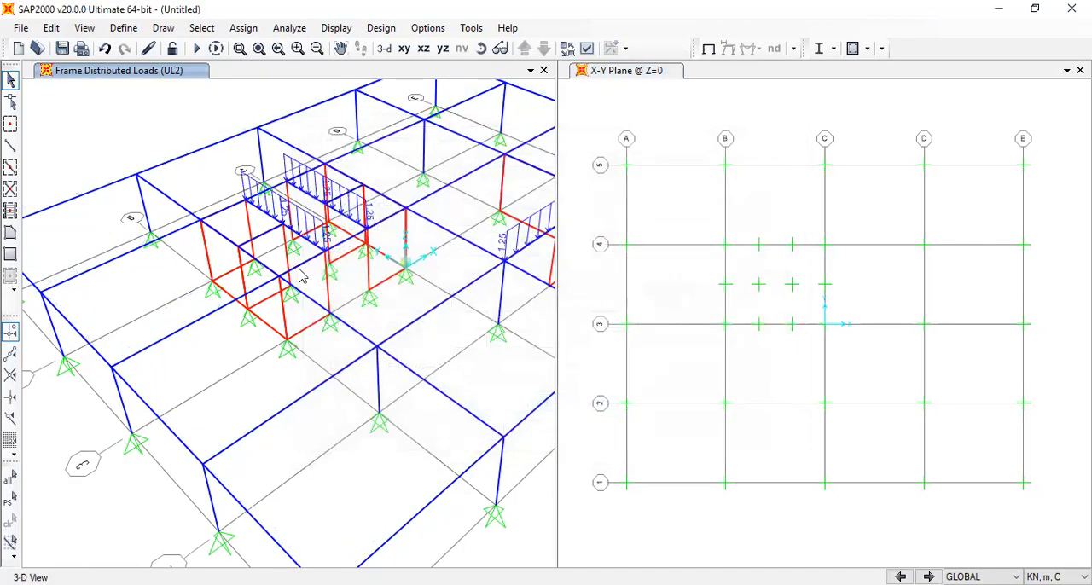
Start saving the model and browse to Desktop > Lecturers > Tall building > Lecutre CE 4021 > SAP modeln tall building
left_click(300, 276)
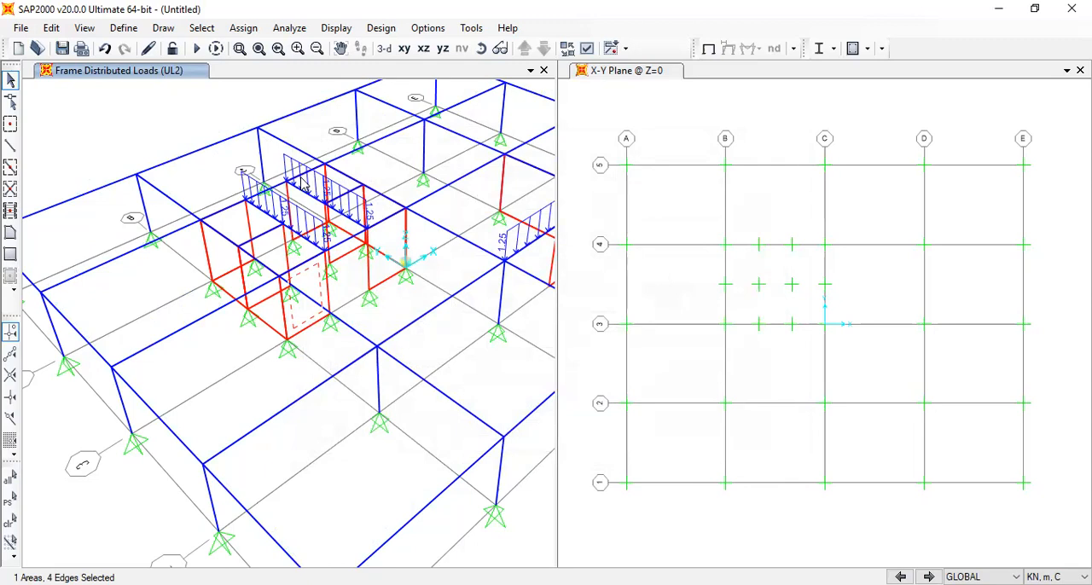
left_click(21, 28)
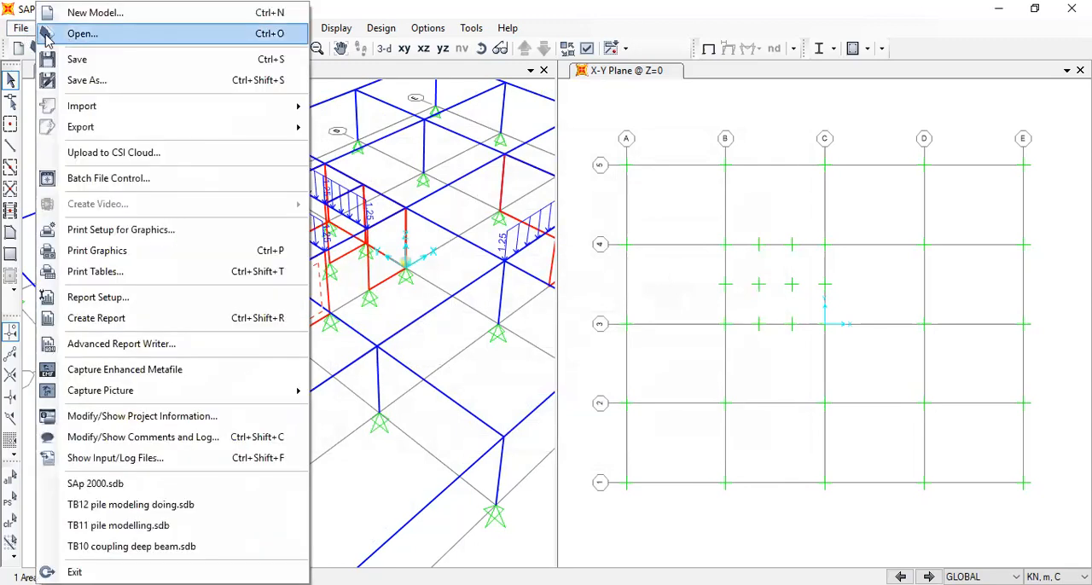
left_click(88, 64)
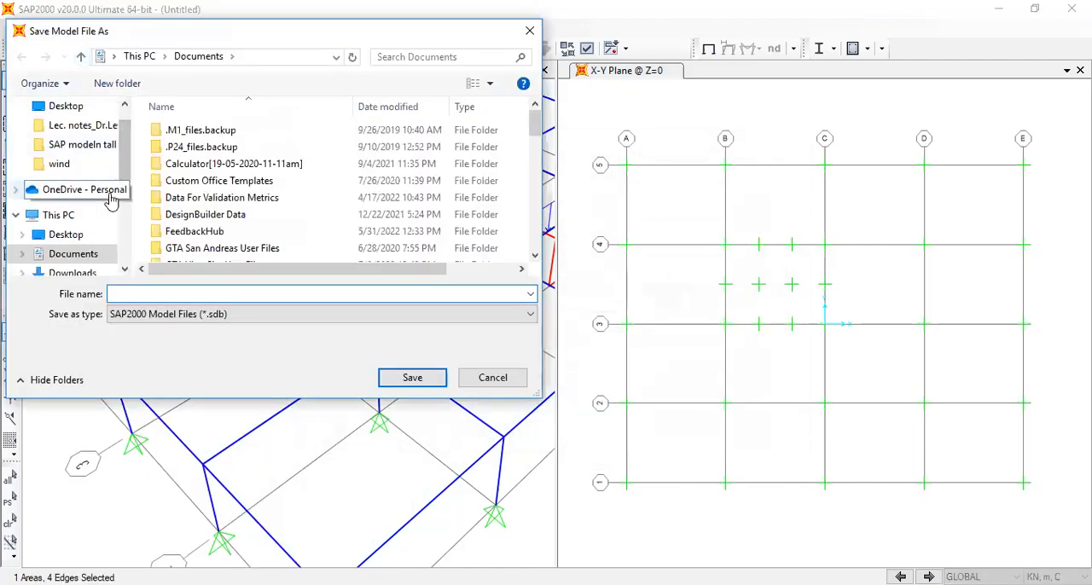
left_click(66, 106)
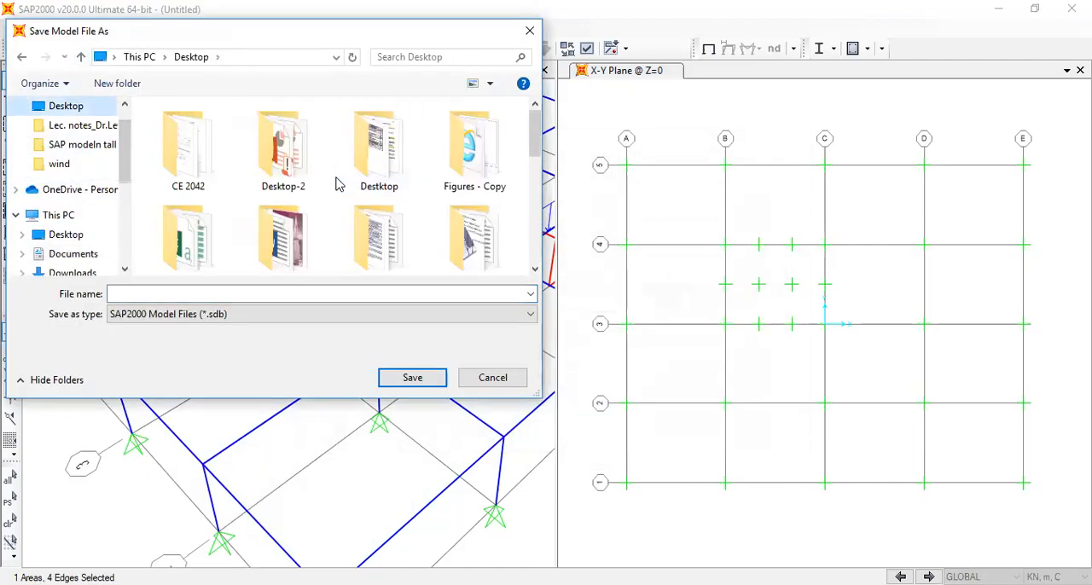
scroll(380, 232, "down", 5)
left_click(189, 143)
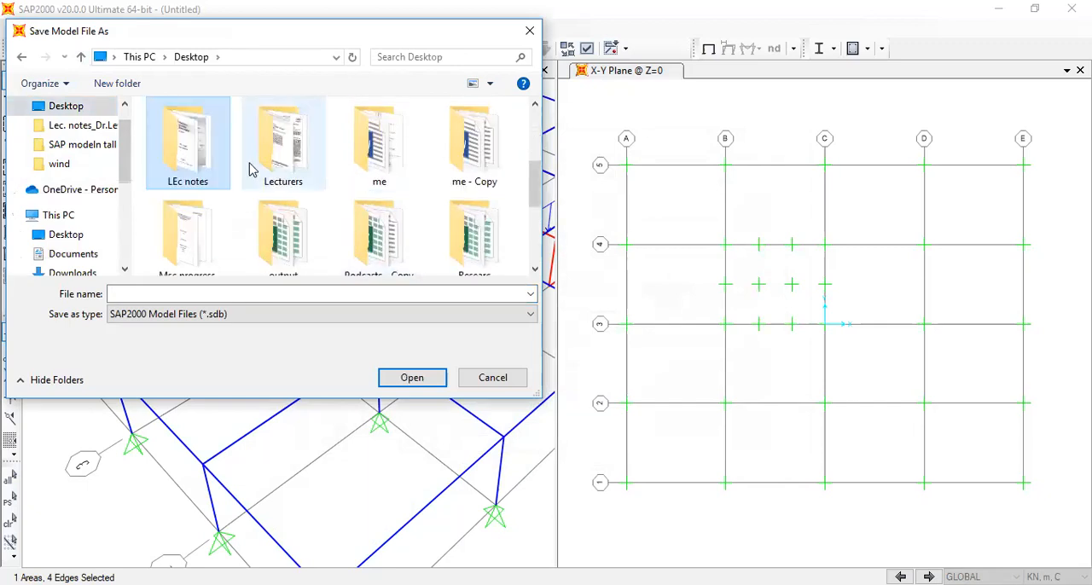
double_click(291, 149)
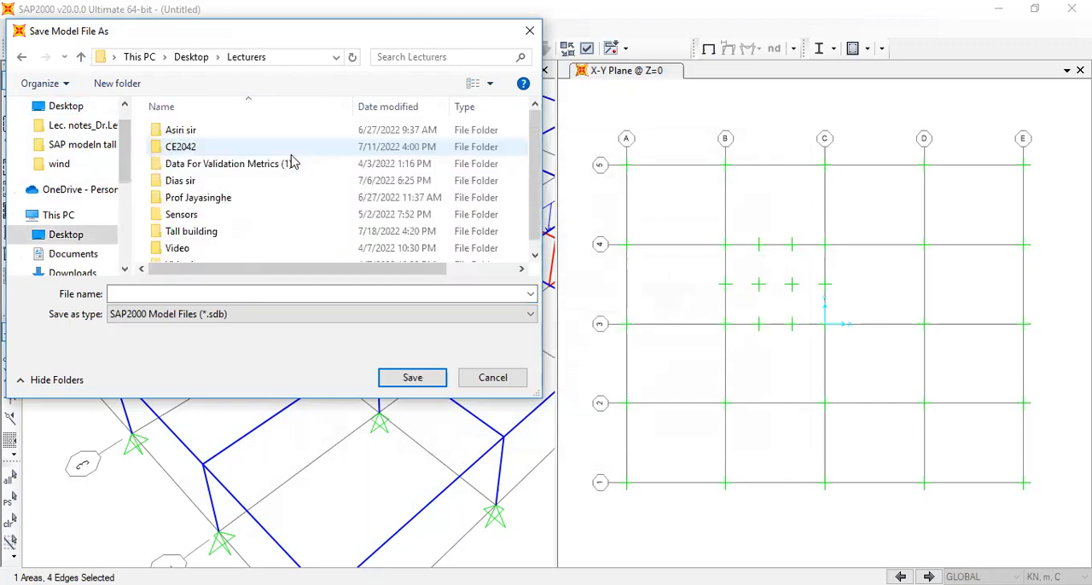
double_click(203, 233)
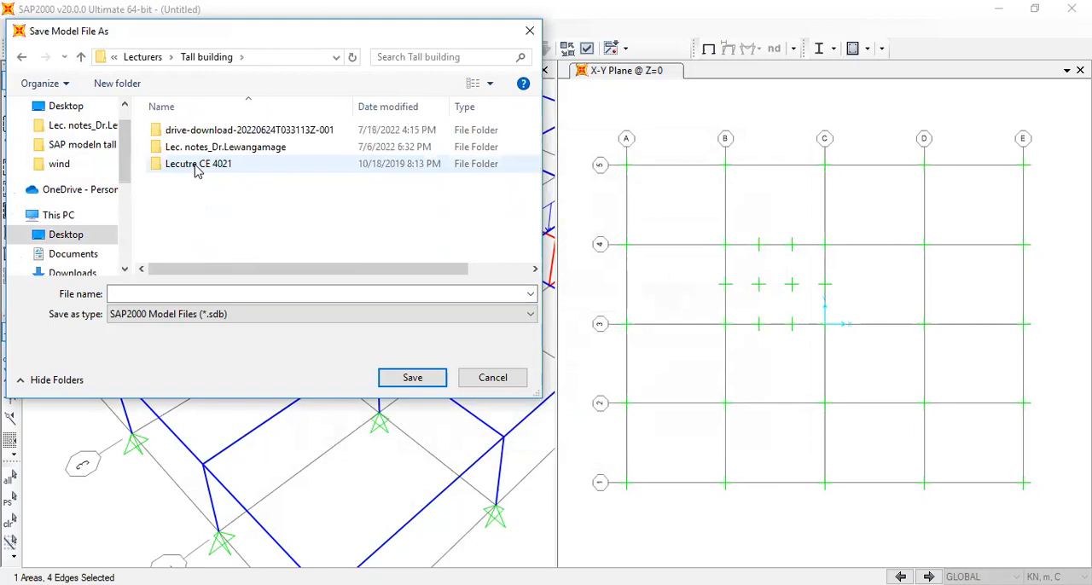
double_click(197, 165)
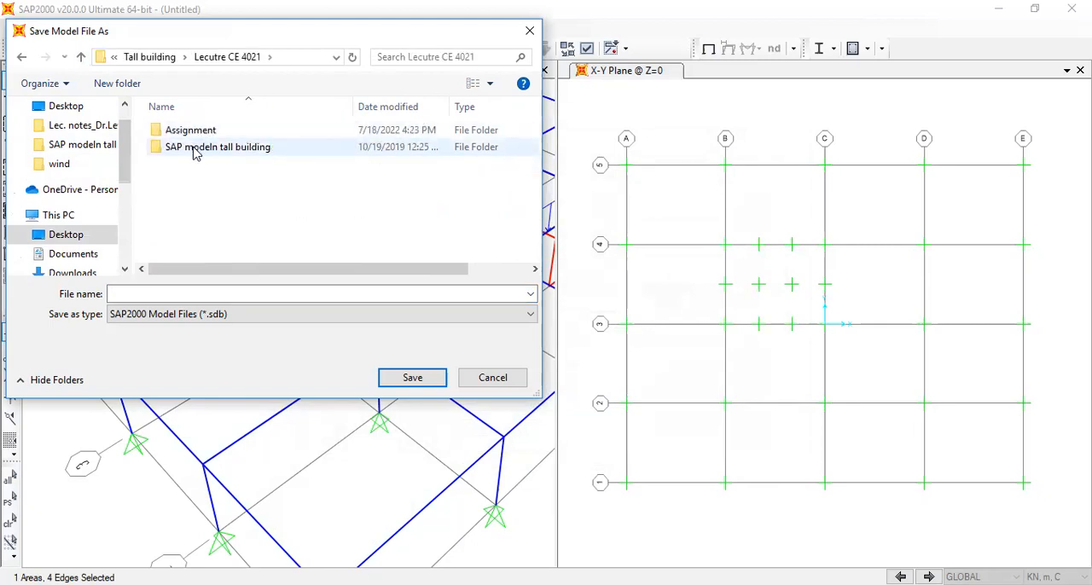
double_click(195, 151)
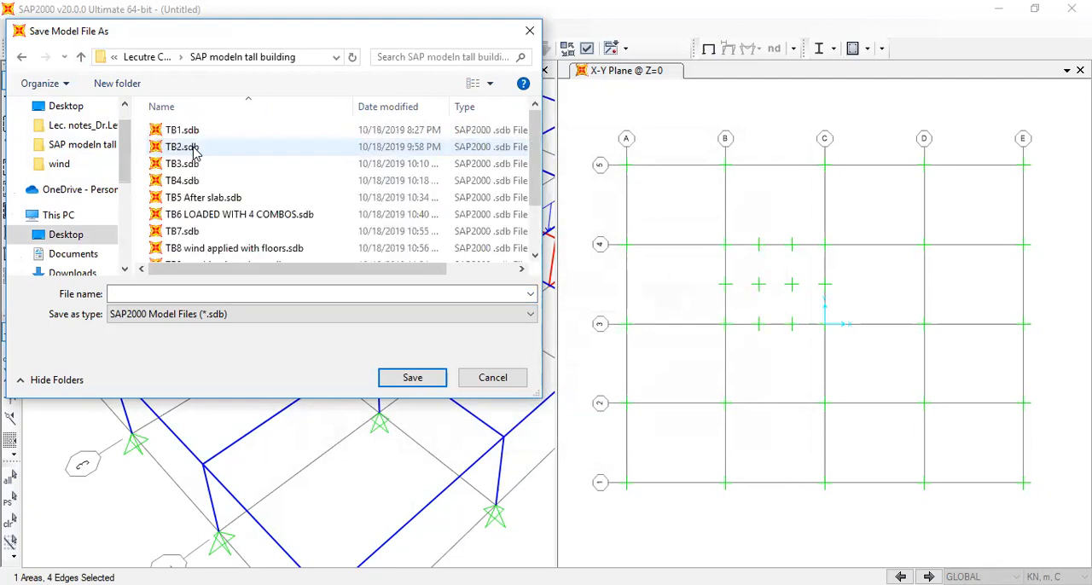
Save the model in the current folder as NewTB
left_click(266, 294)
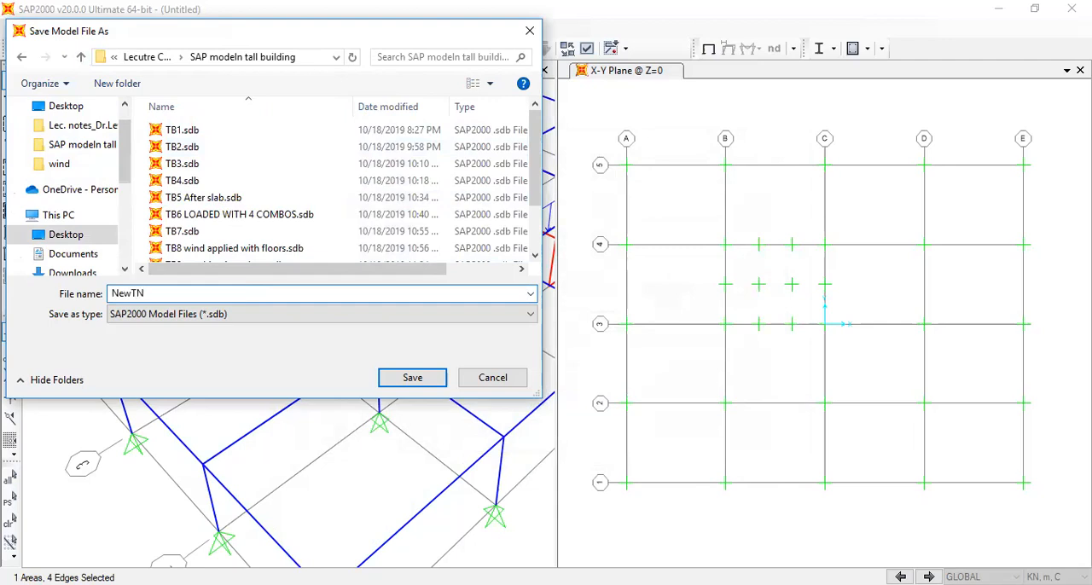
type("NewTVB")
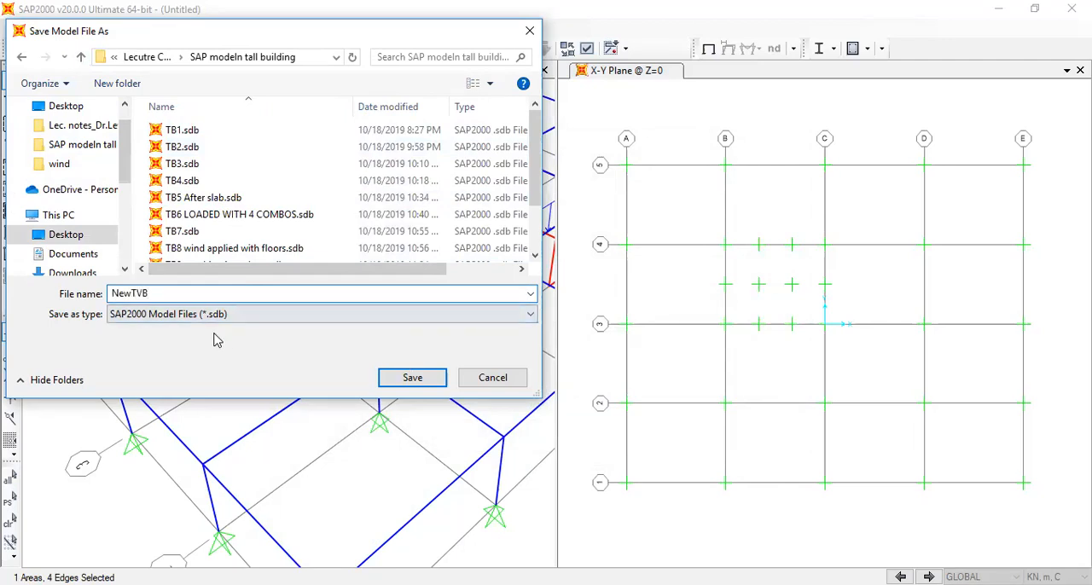
left_click_drag(149, 293, 137, 294)
key("BackSpace")
key("BackSpace")
left_click(414, 377)
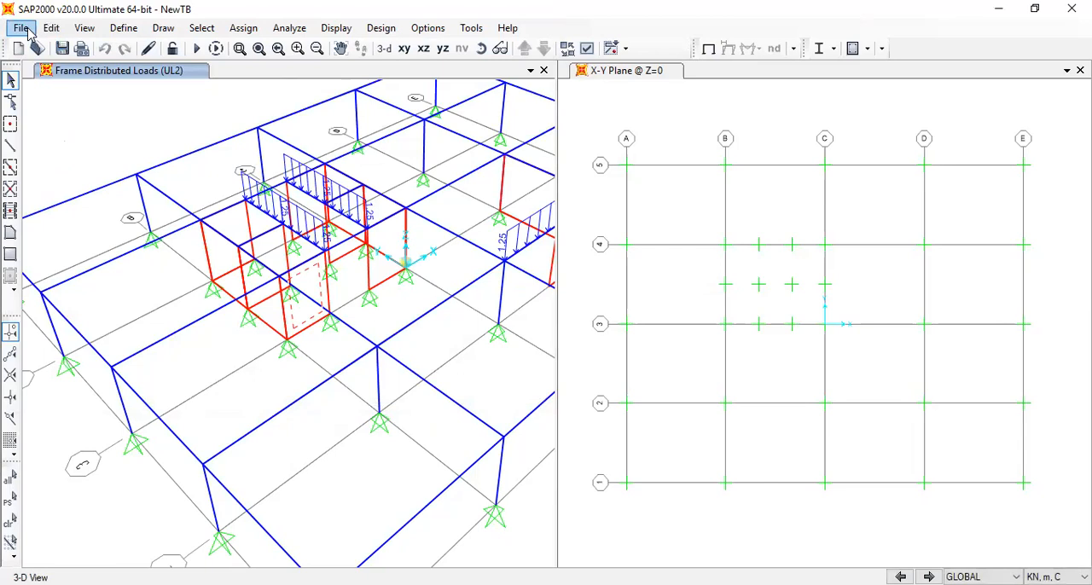
Open the existing model TB4.sdb from the SAP modeln tall building folder
left_click(21, 28)
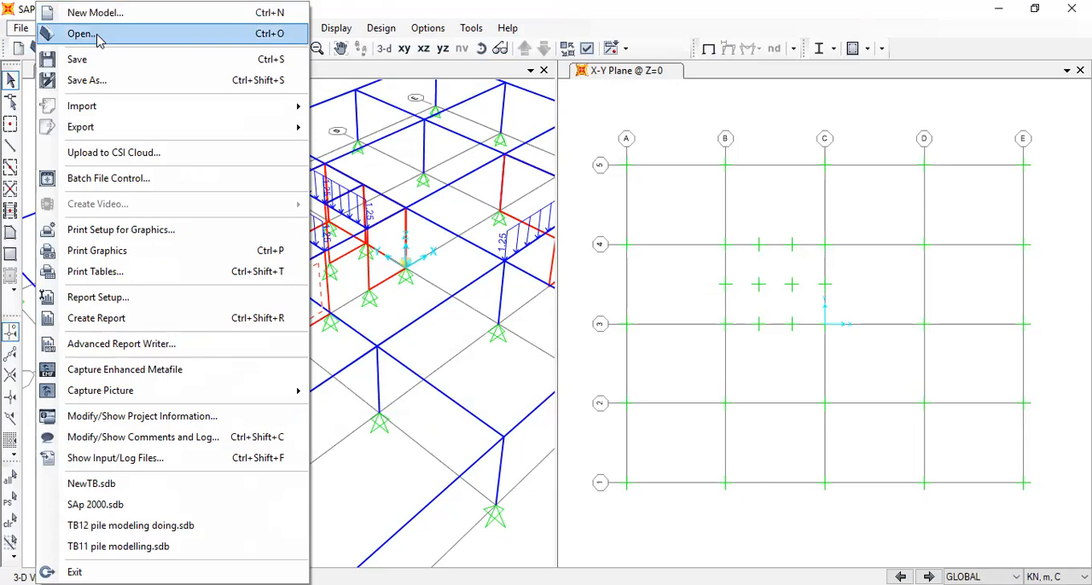
left_click(86, 38)
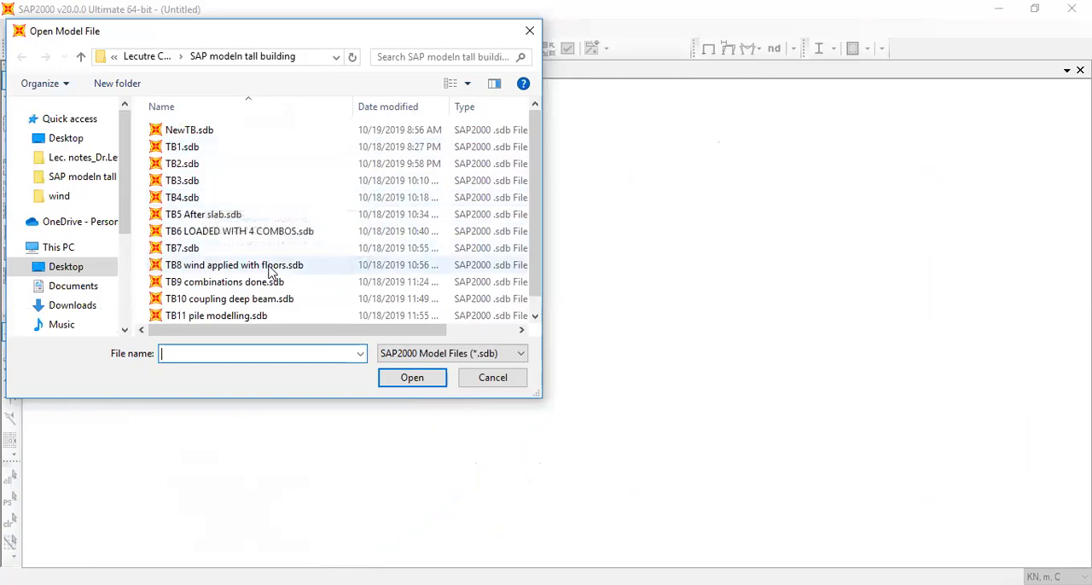
left_click(238, 197)
left_click(409, 378)
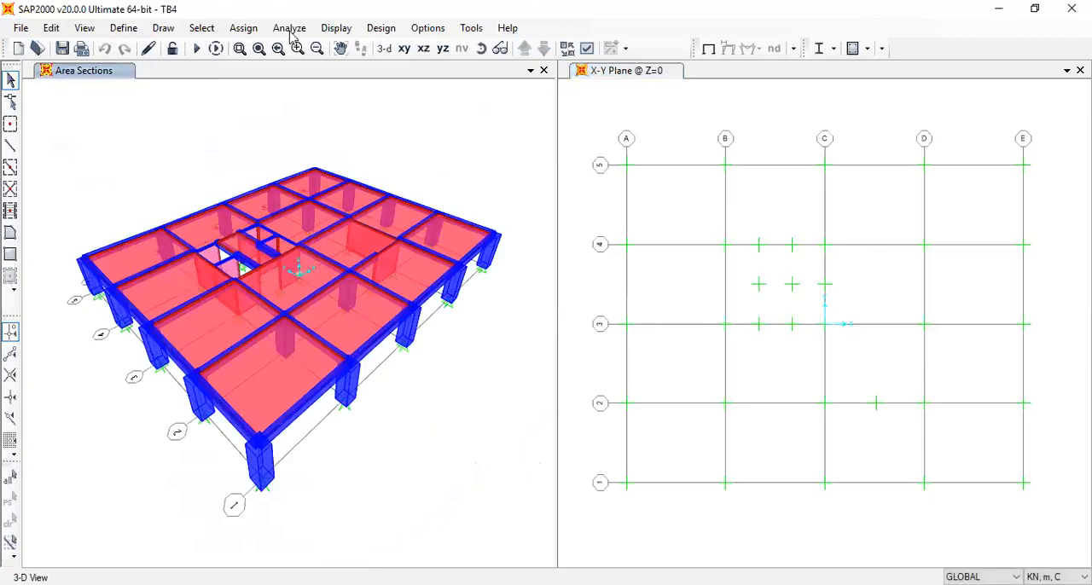
Display the UL1 frame span load assignments, including joint loads and loading values, in the 3-D view of TB4
left_click(335, 28)
mouse_move(388, 116)
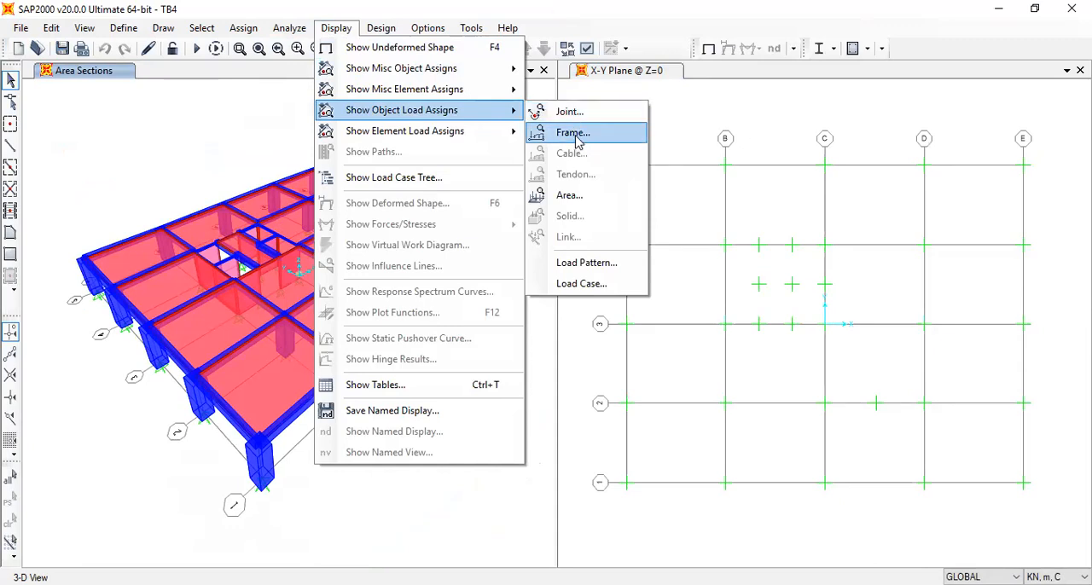
left_click(548, 132)
left_click(546, 130)
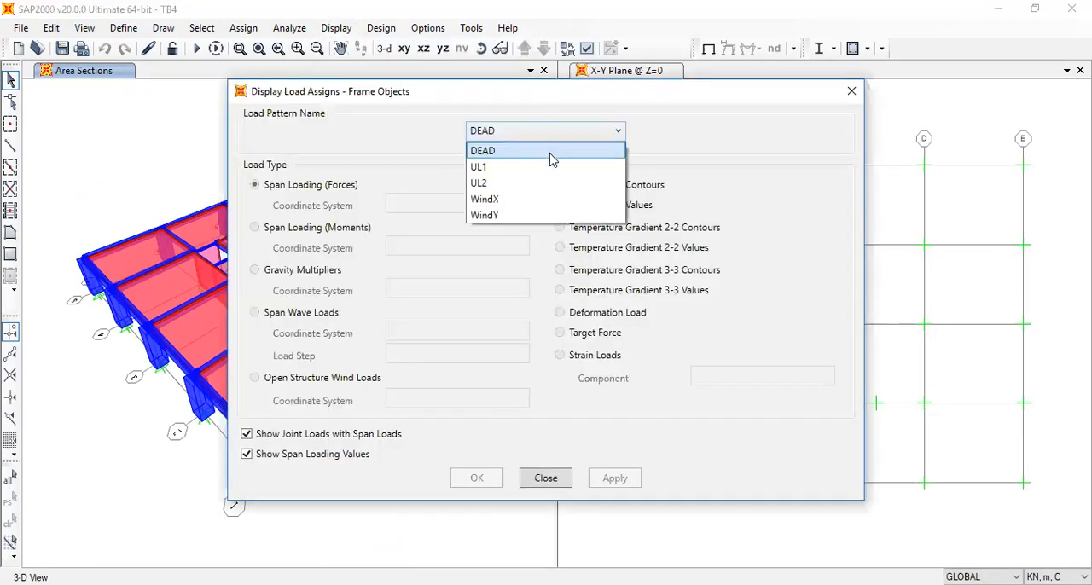
left_click(551, 162)
left_click(475, 478)
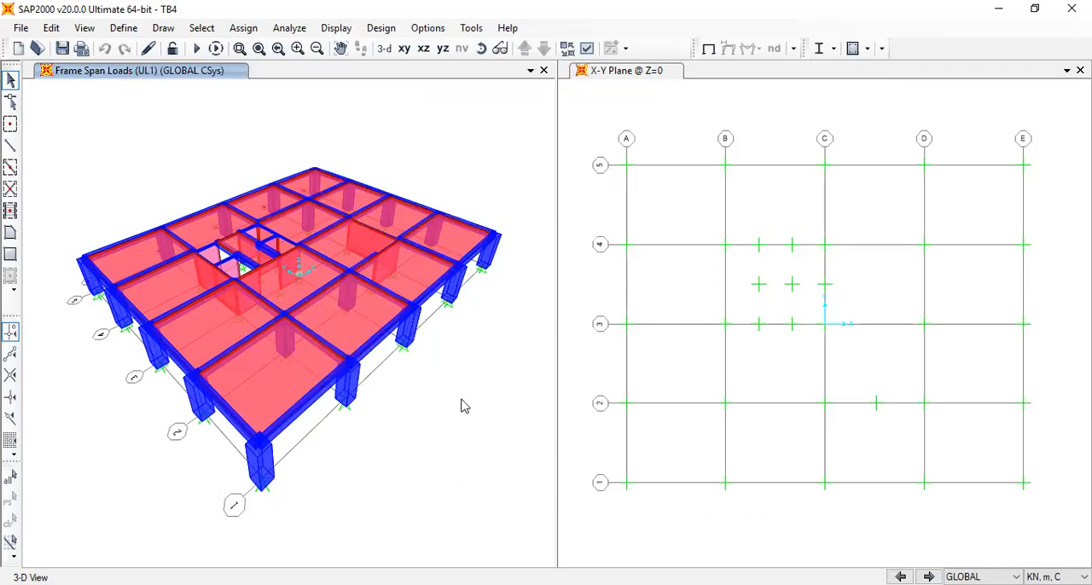
key("alt")
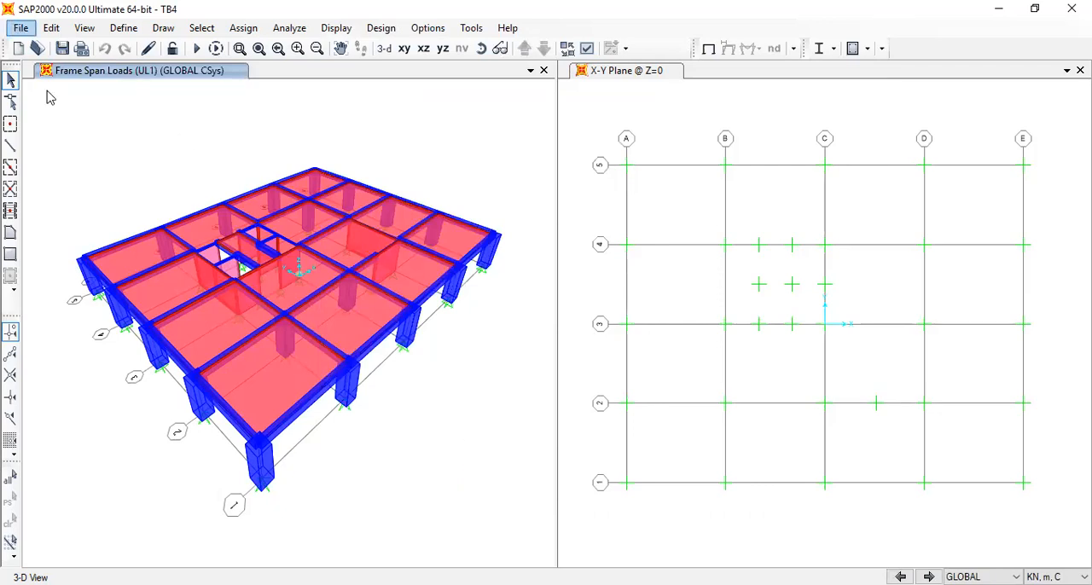
left_click(73, 162)
left_click(853, 101)
left_click(19, 28)
left_click(73, 163)
left_click(860, 98)
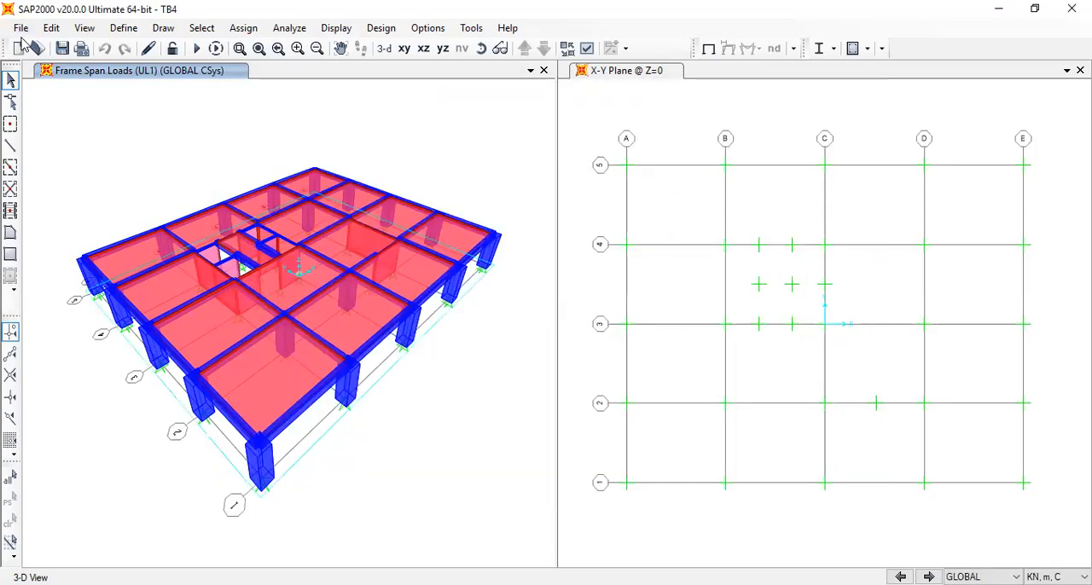
left_click(24, 31)
left_click(72, 162)
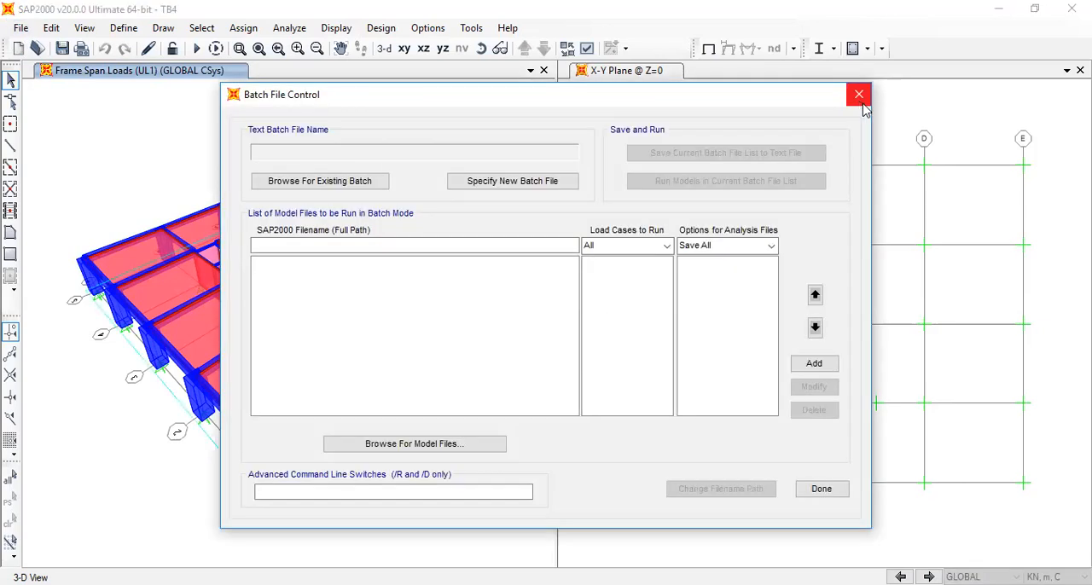
left_click(859, 100)
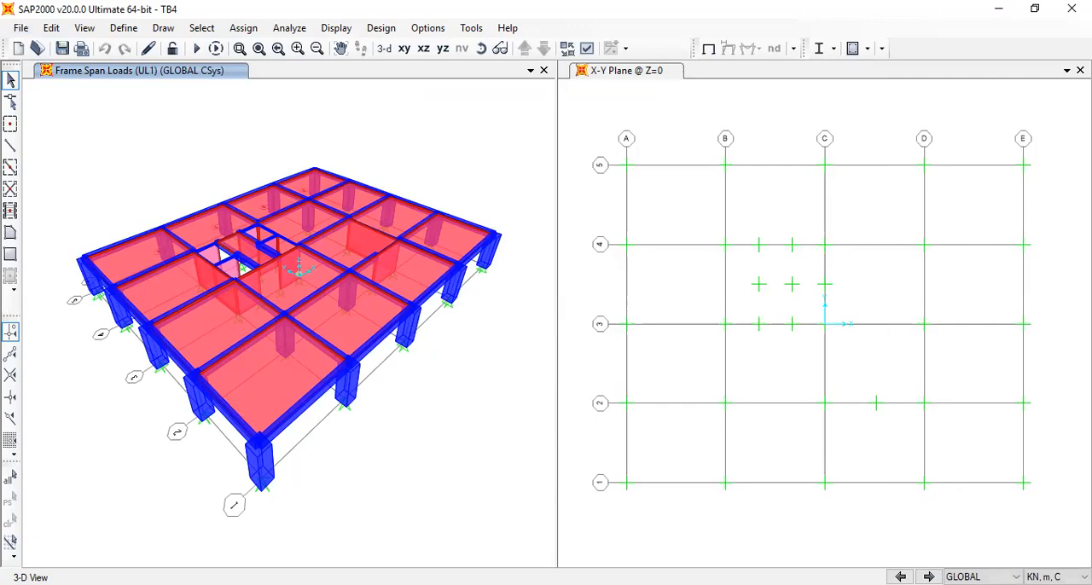
Leave TB4 and reopen the saved model NewTB.sdb
left_click(22, 31)
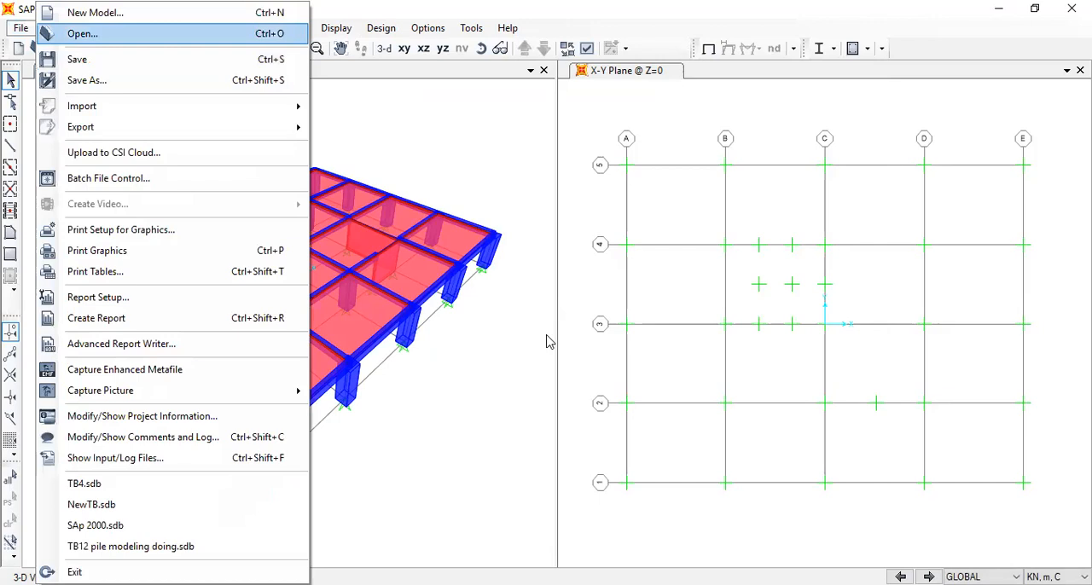
key("Return")
left_click(560, 371)
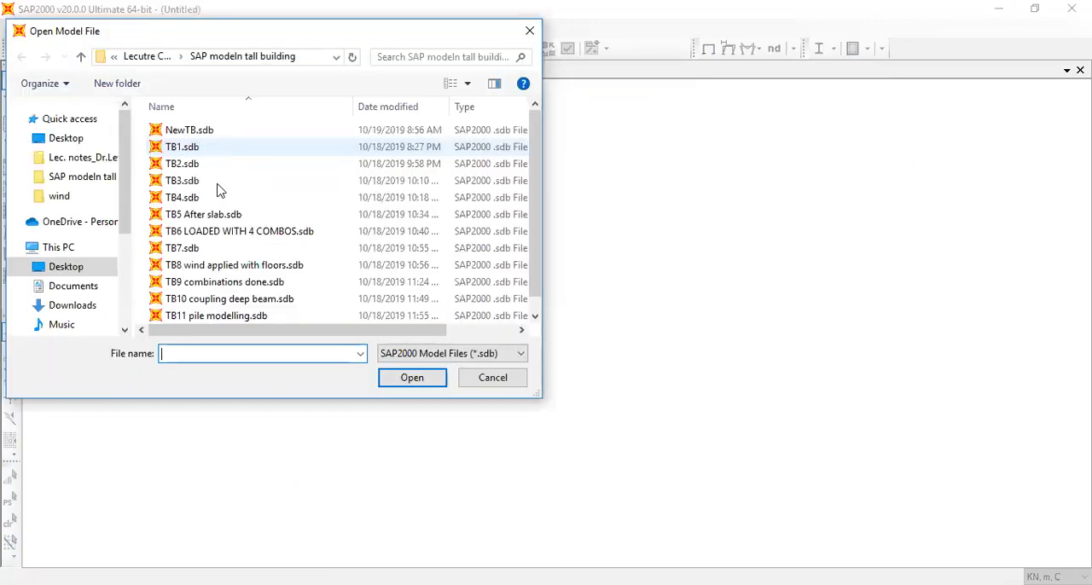
left_click(188, 130)
left_click(398, 385)
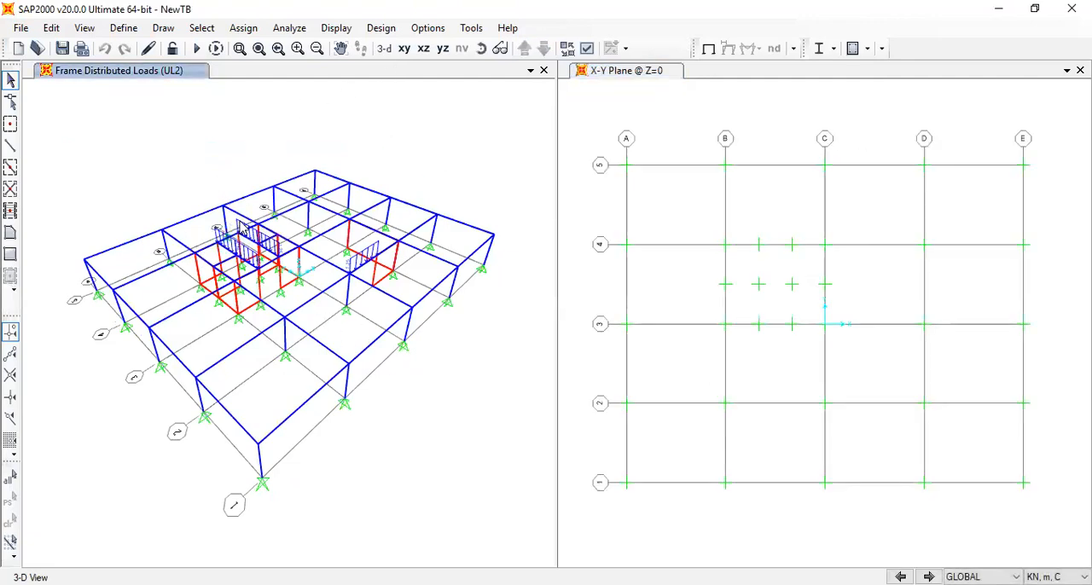
Show the X-Y plan at Z=3.6 and examine the beams around the core between grids B-C and 3-4
left_click(403, 49)
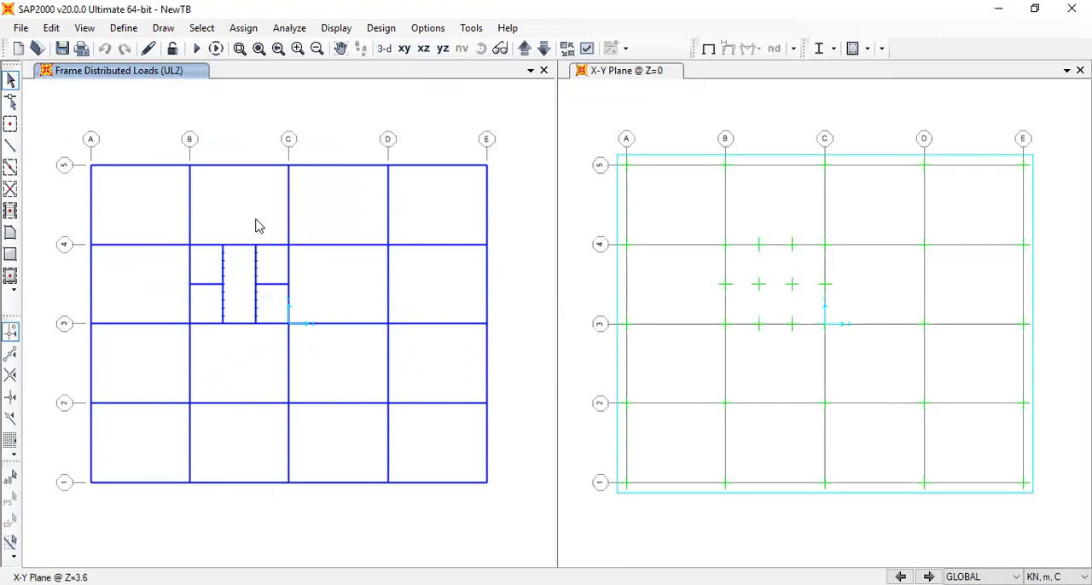
left_click(273, 246)
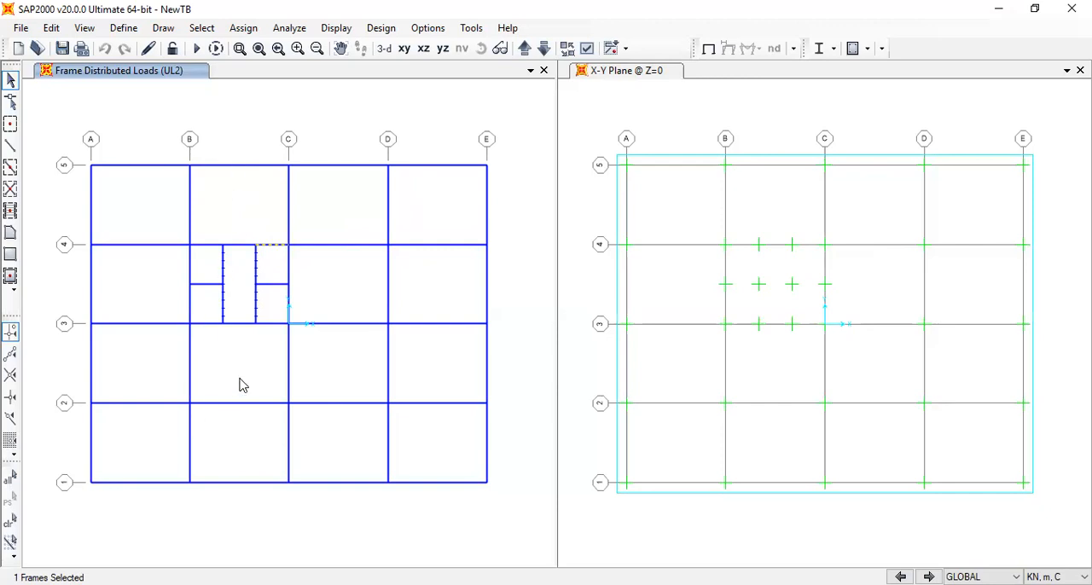
key("ctrl+q")
left_click(278, 285)
left_click(212, 286)
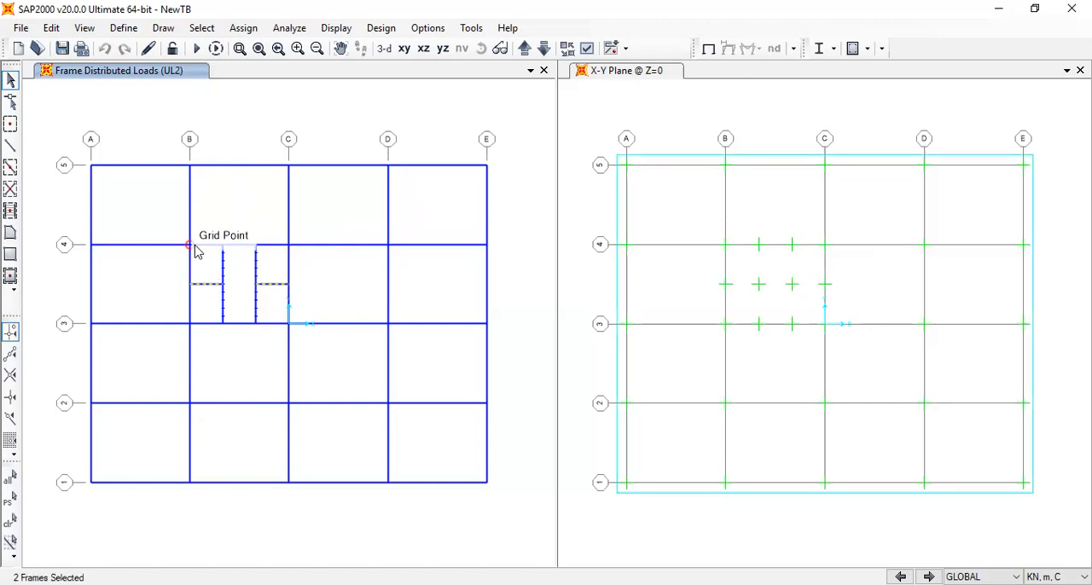
key("ctrl+q")
left_click(212, 247)
left_click(268, 248)
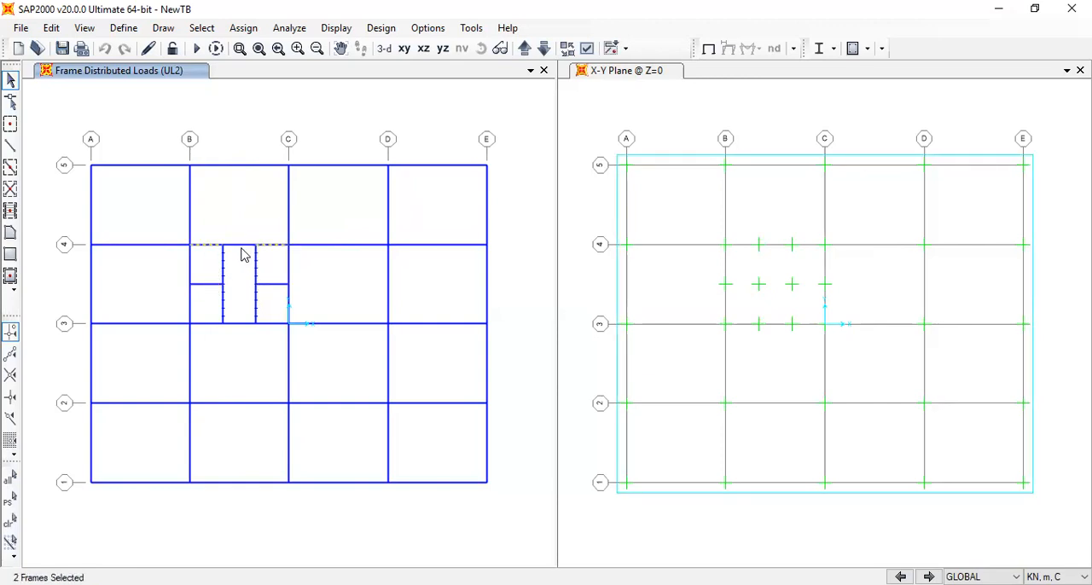
left_click(249, 246)
left_click(219, 329)
left_click(190, 283)
left_click(263, 270)
key("ctrl+q")
left_click(223, 266)
left_click(257, 277)
key("ctrl+q")
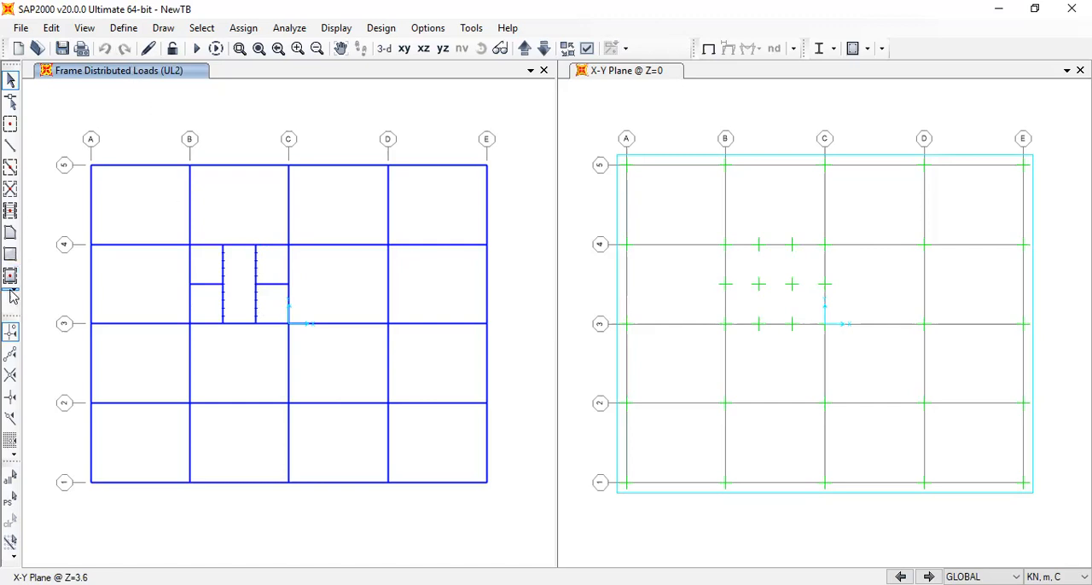
Draw rectangular Slab 175 area panels in the four bays between grids 4 and 5, from A to E
left_click(10, 255)
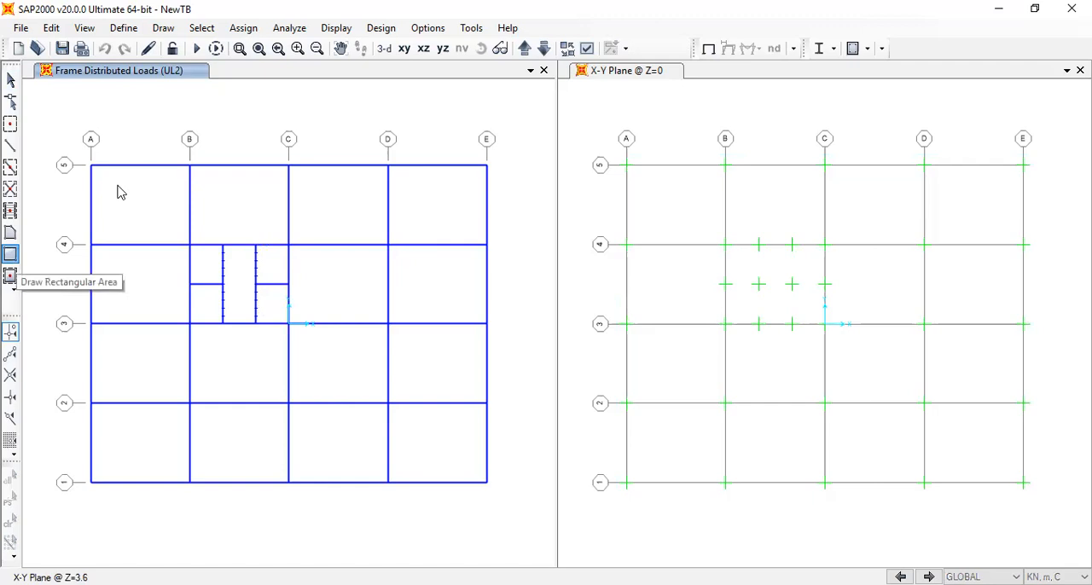
left_click(650, 277)
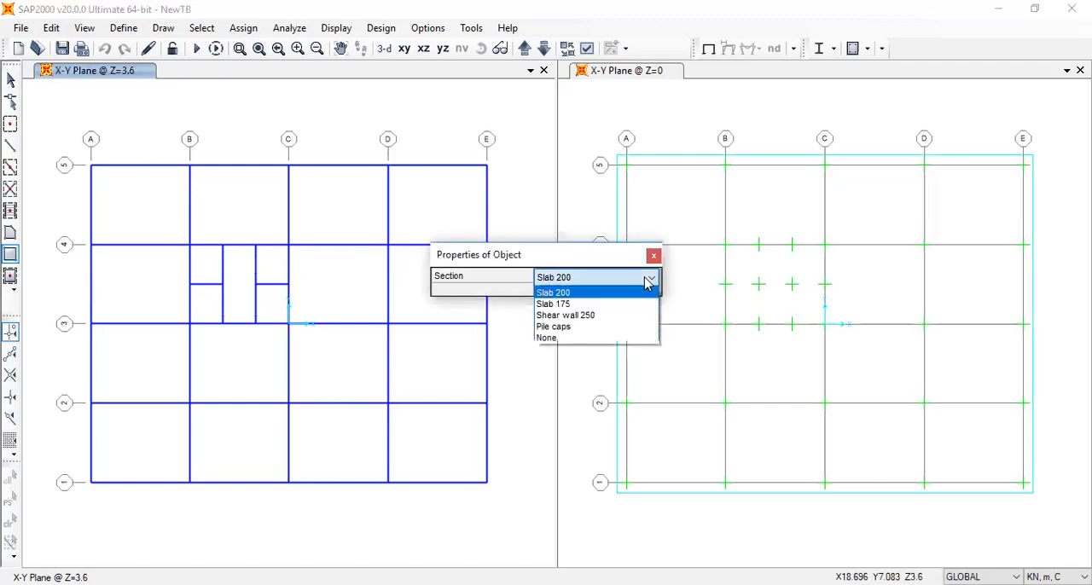
left_click(630, 305)
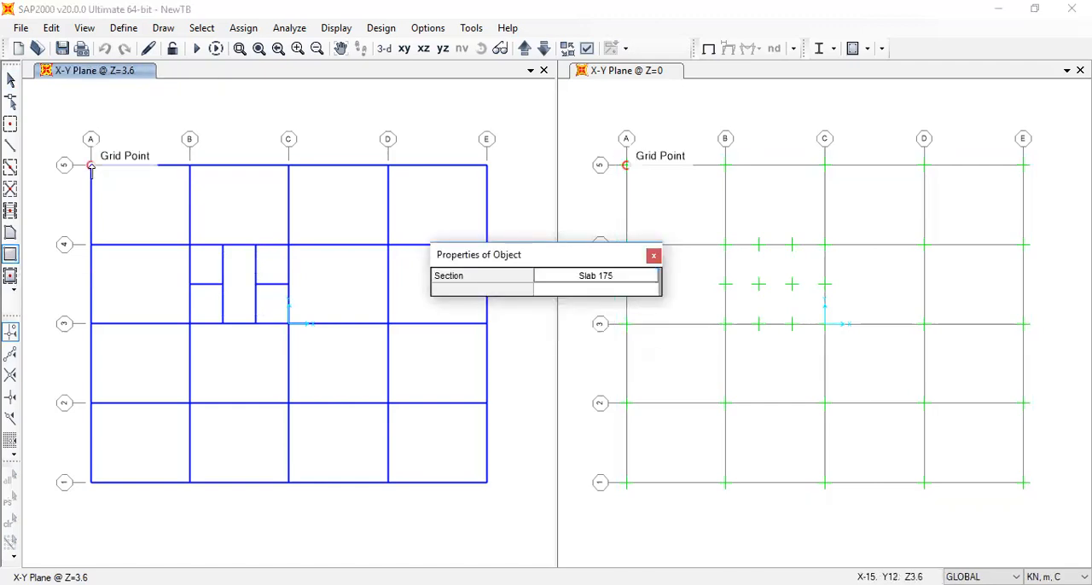
left_click(92, 167)
left_click(191, 245)
left_click(190, 167)
left_click(288, 244)
left_click(291, 168)
left_click(388, 245)
left_click(388, 166)
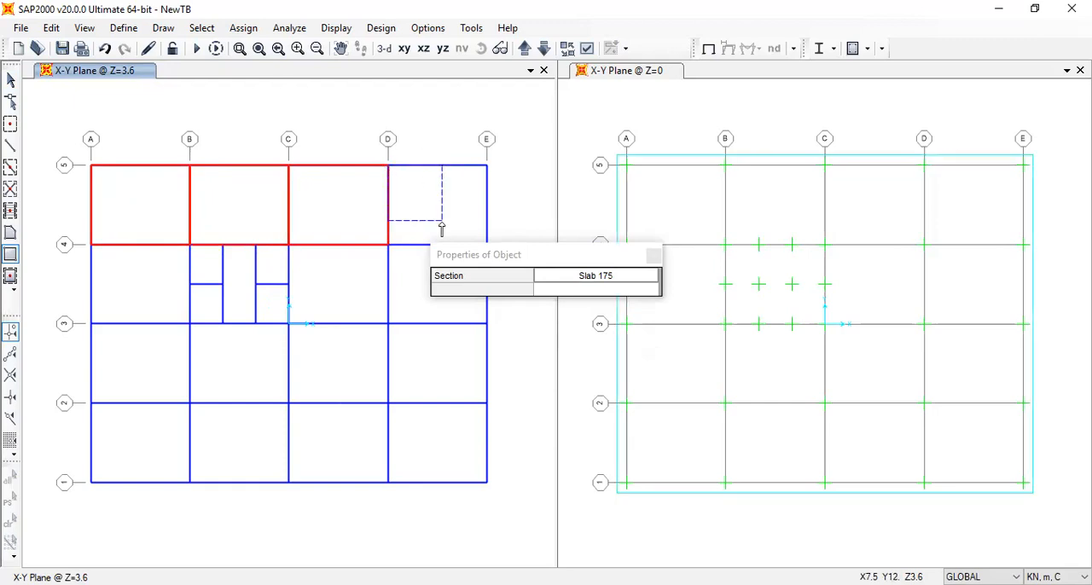
left_click(484, 256)
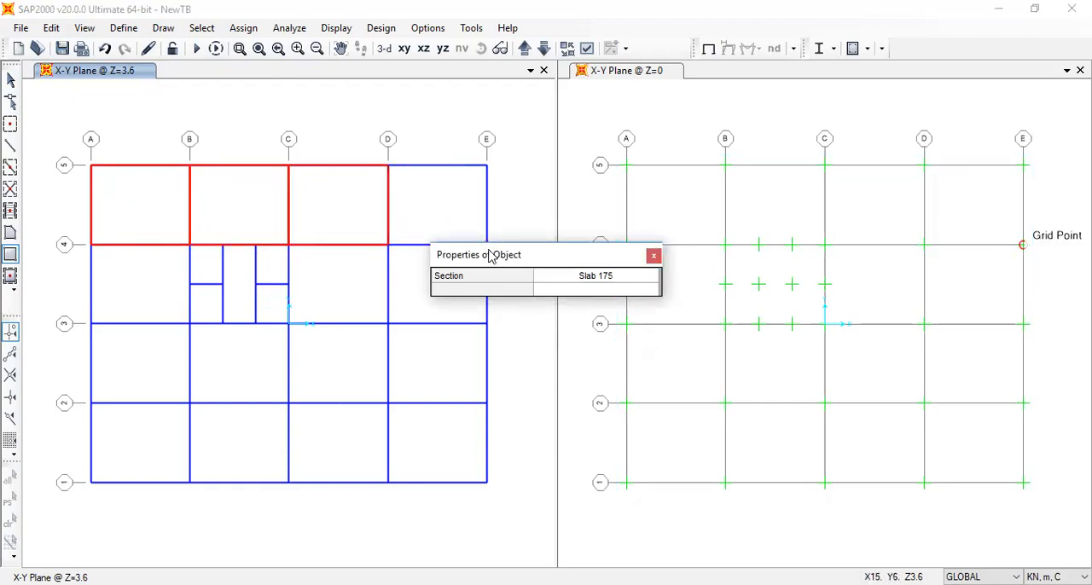
left_click_drag(488, 256, 573, 313)
left_click(487, 246)
Draw Slab 175 panels in every bay between grids 2 and 4, leaving out the core bay between B-C and 3-4
left_click(290, 247)
left_click(388, 324)
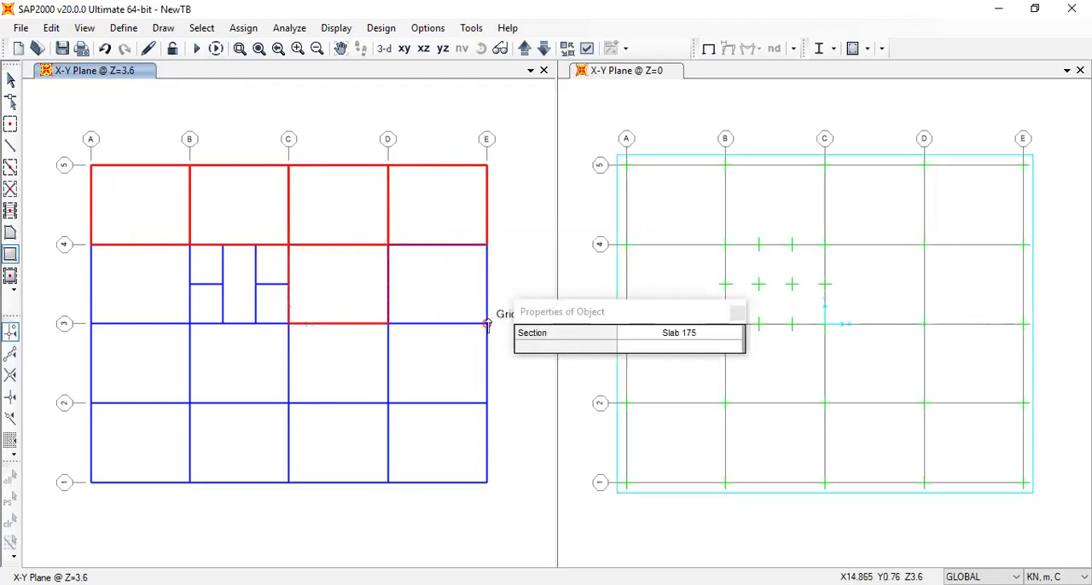
left_click(388, 324)
left_click(487, 402)
left_click(288, 324)
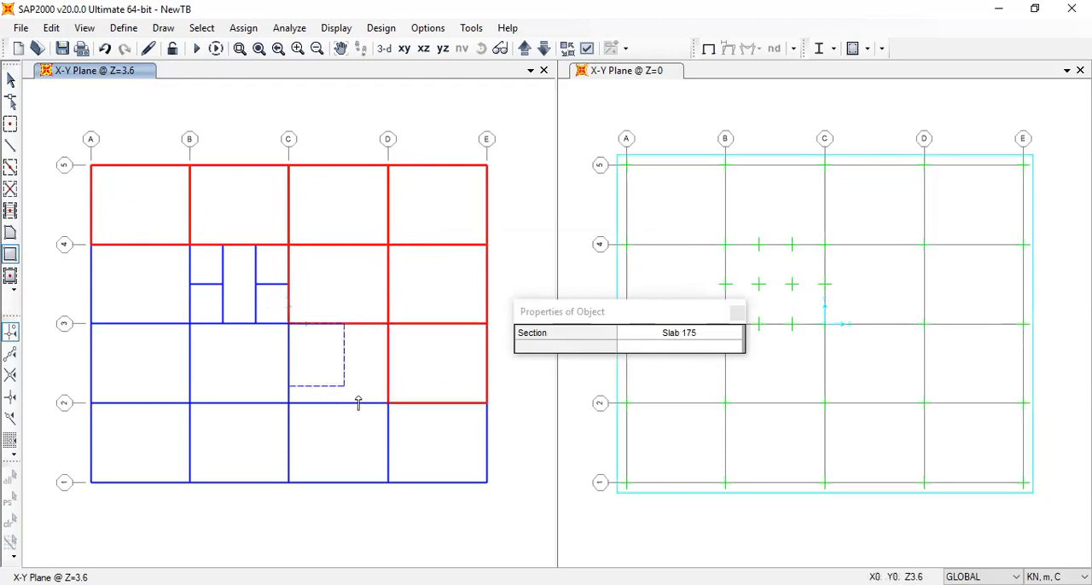
left_click(388, 403)
left_click(189, 325)
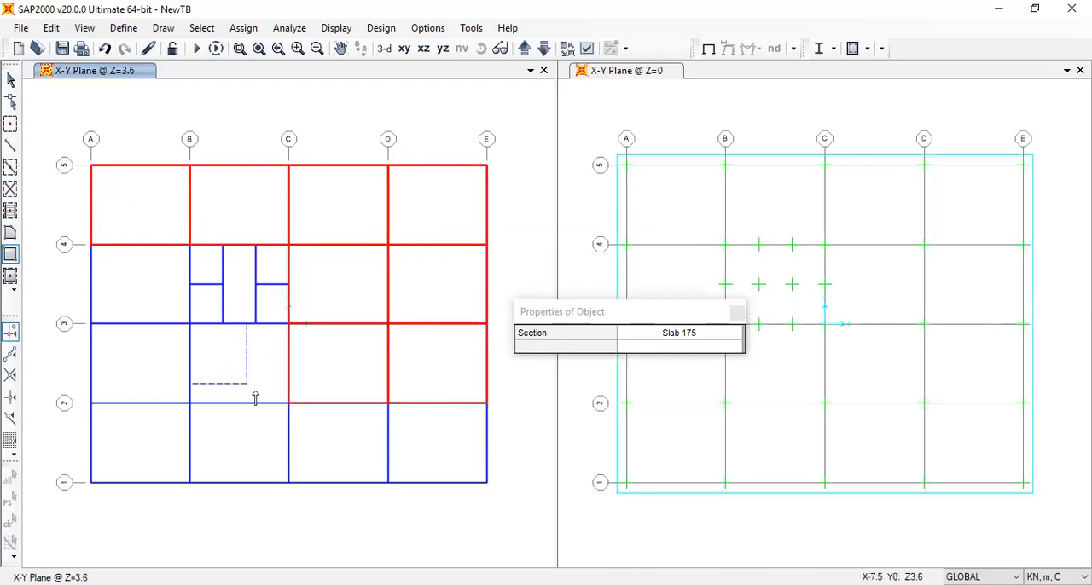
left_click(289, 403)
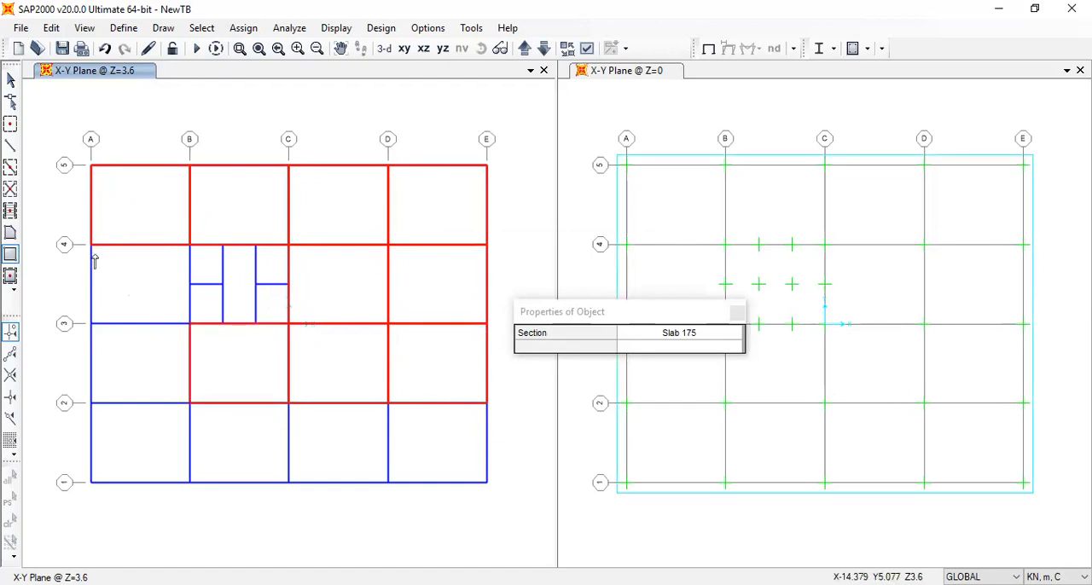
left_click(92, 324)
left_click(189, 402)
Draw Slab 175 panels in the four bays between grids 1 and 2, from A to E
left_click(91, 403)
left_click(190, 482)
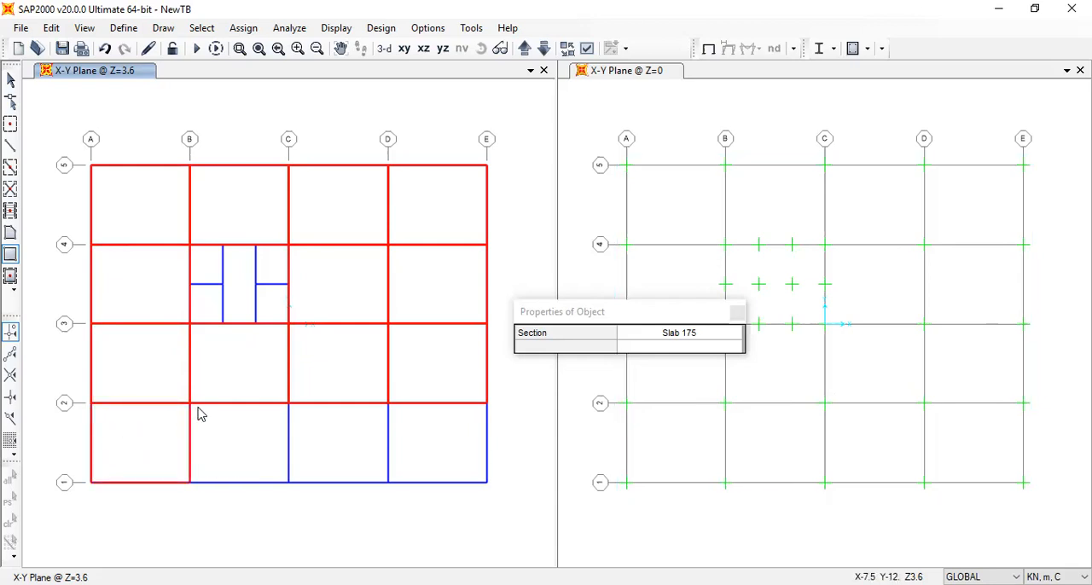
left_click(289, 402)
left_click(388, 483)
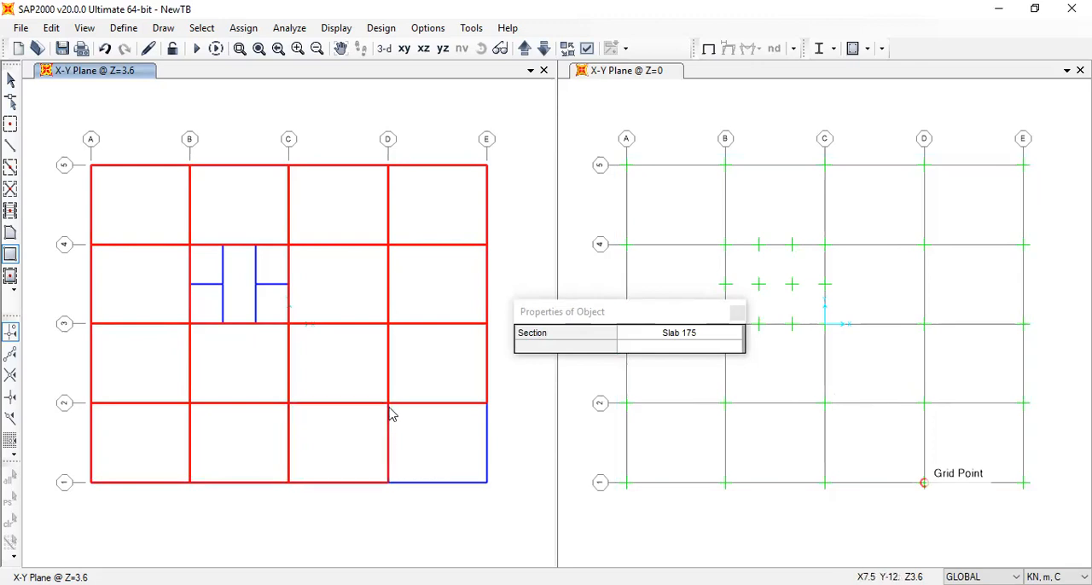
left_click(389, 402)
left_click(486, 483)
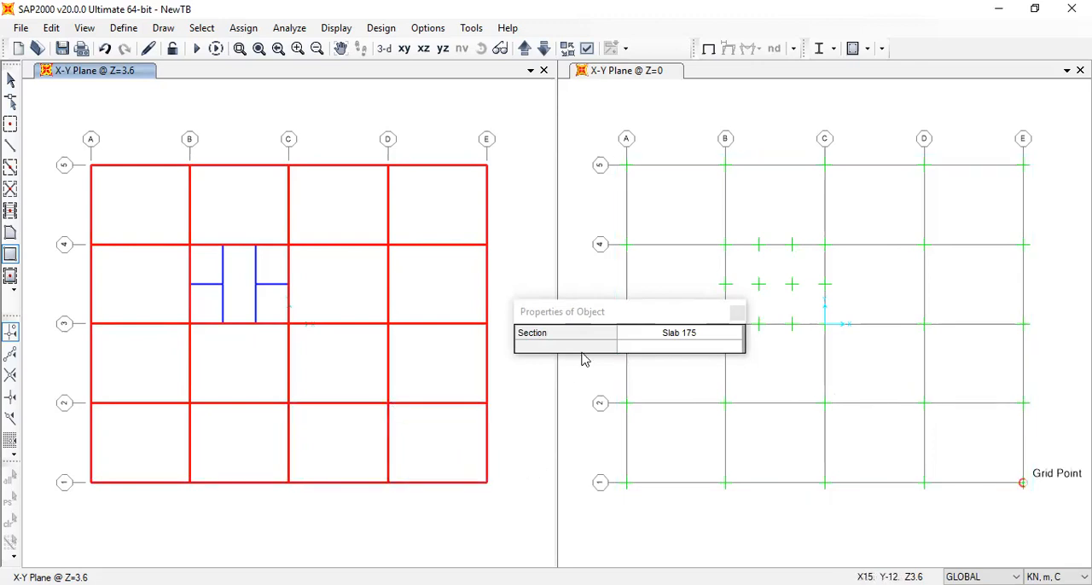
Draw a Slab 200 panel between the two inner core beams spanning from grid 3 to grid 4
left_click(696, 335)
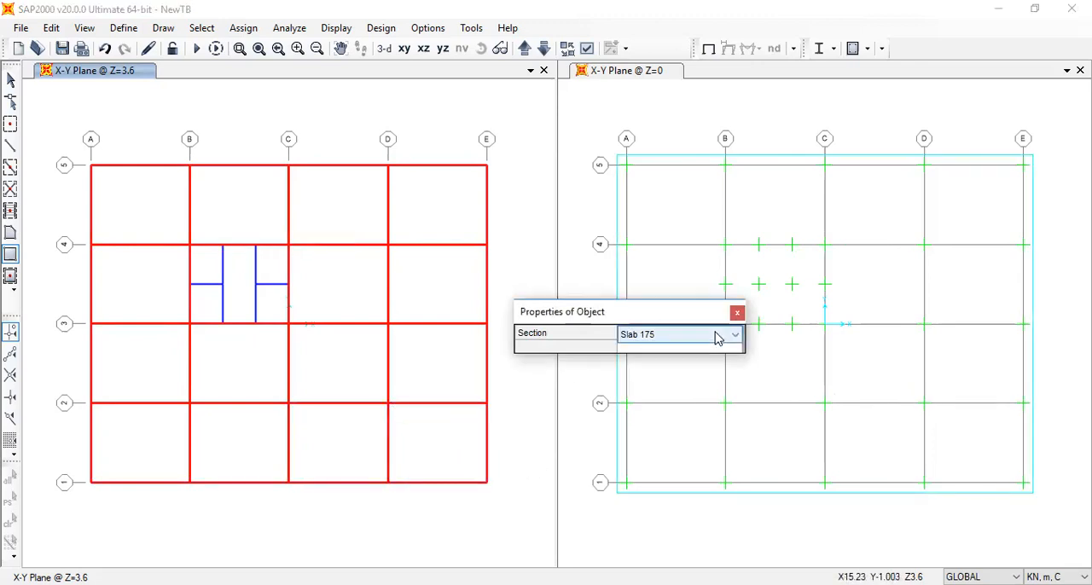
left_click(715, 337)
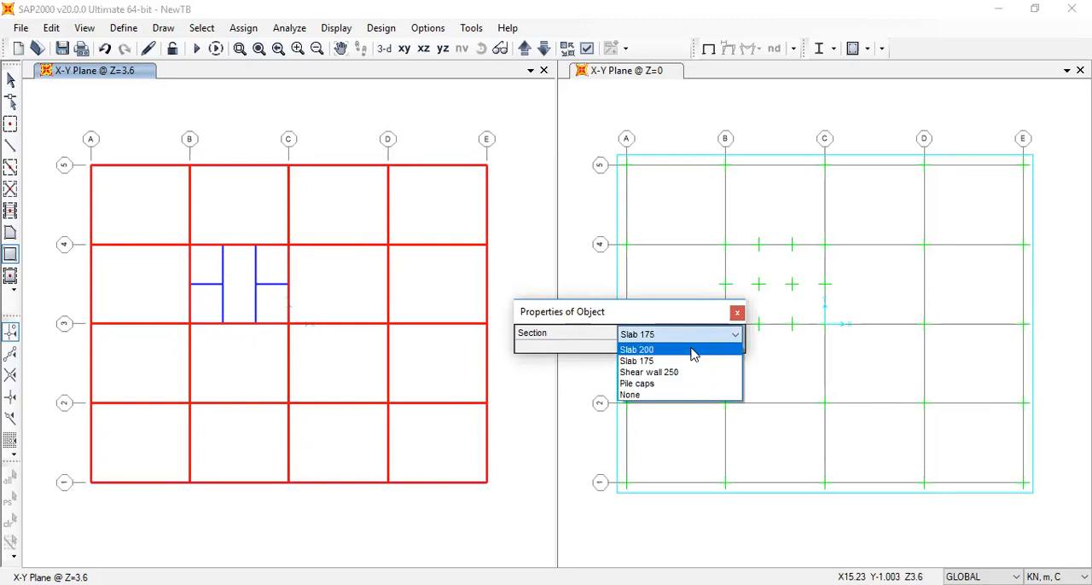
left_click(693, 350)
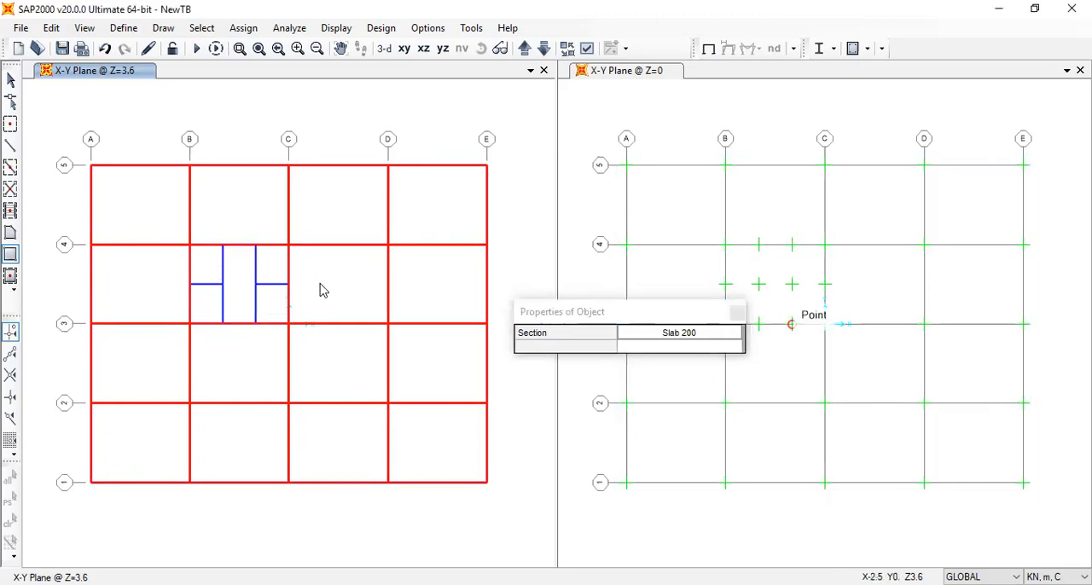
left_click(739, 314)
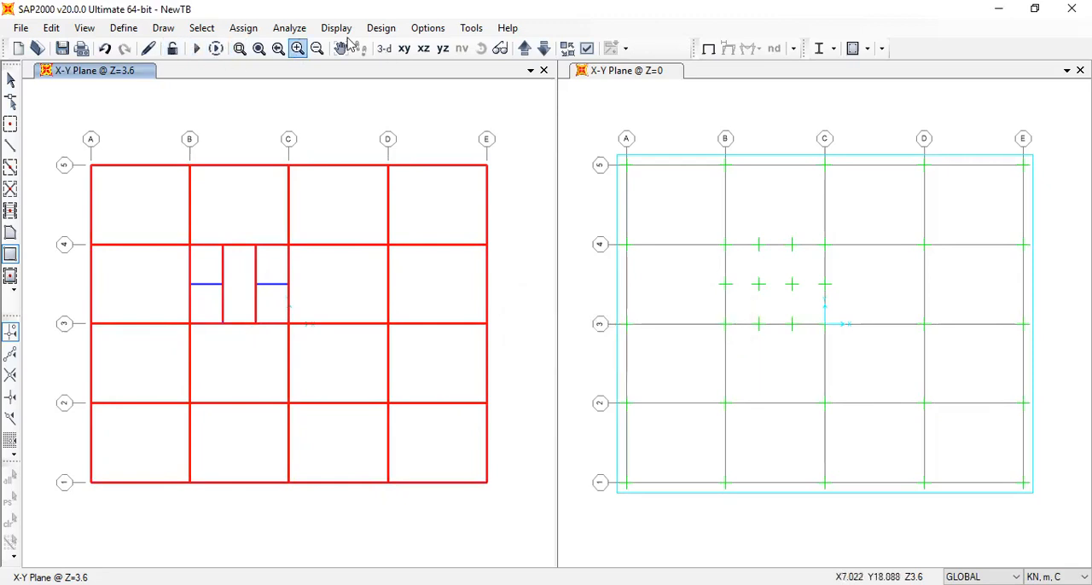
Show the model in 3-D with the Extrude view type and Fill Objects enabled
left_click(386, 48)
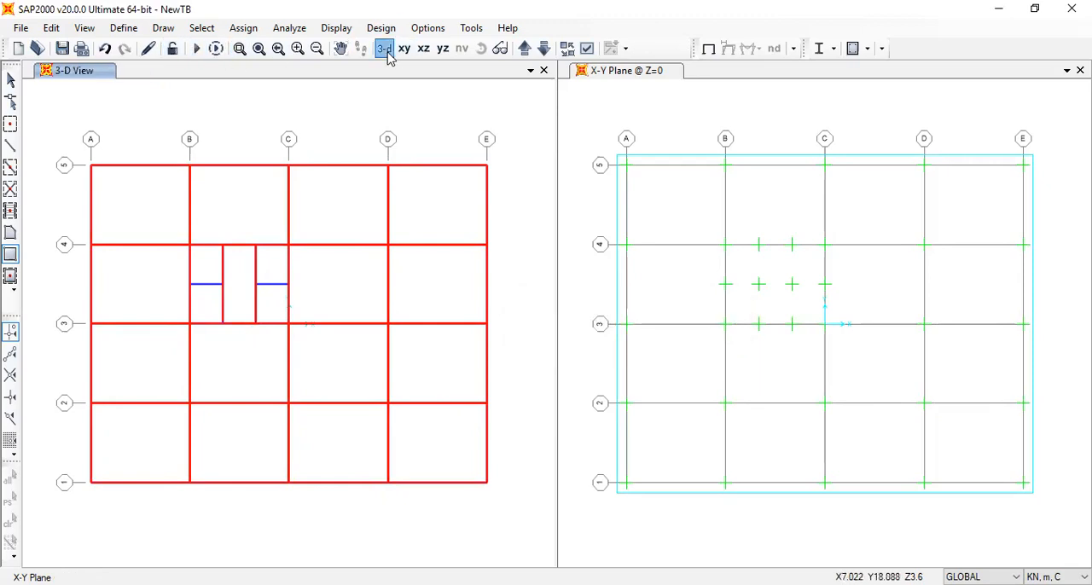
left_click(587, 48)
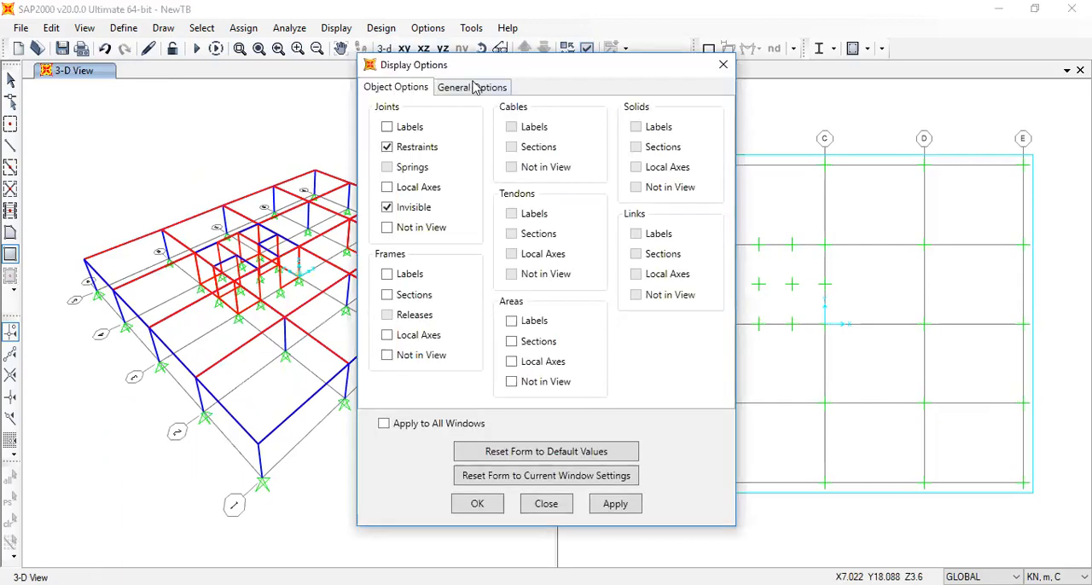
left_click(474, 87)
left_click(627, 168)
left_click(631, 238)
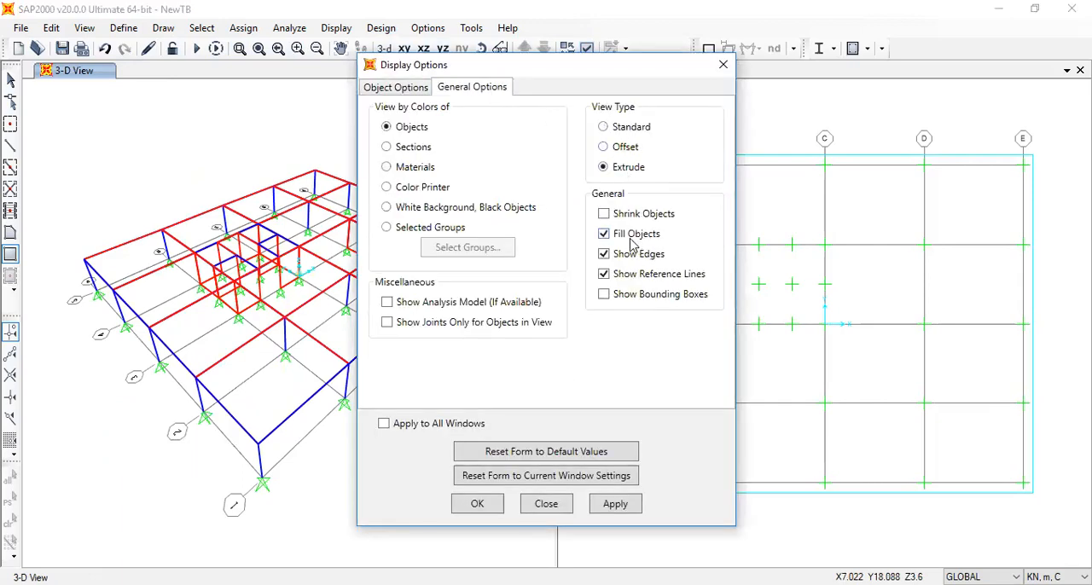
left_click(478, 505)
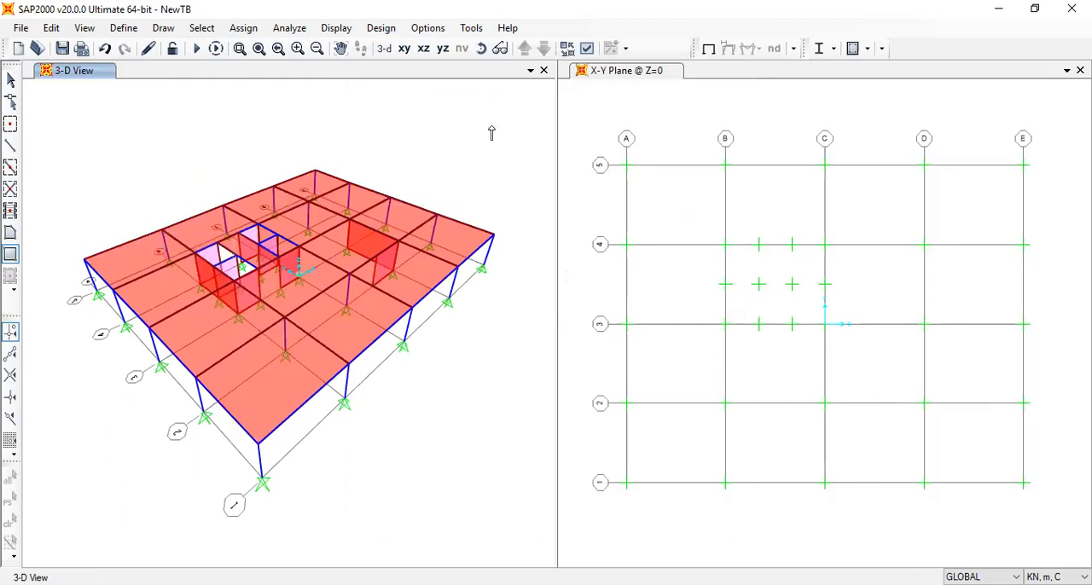
Disable Fill Objects for the 3-D view and end the area drawing command
left_click(586, 49)
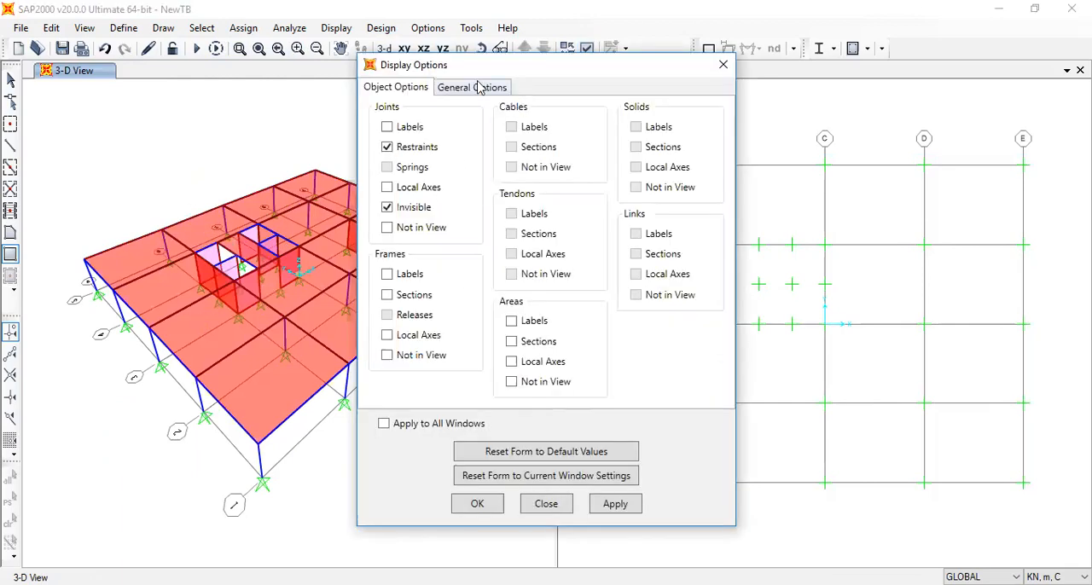
left_click(476, 87)
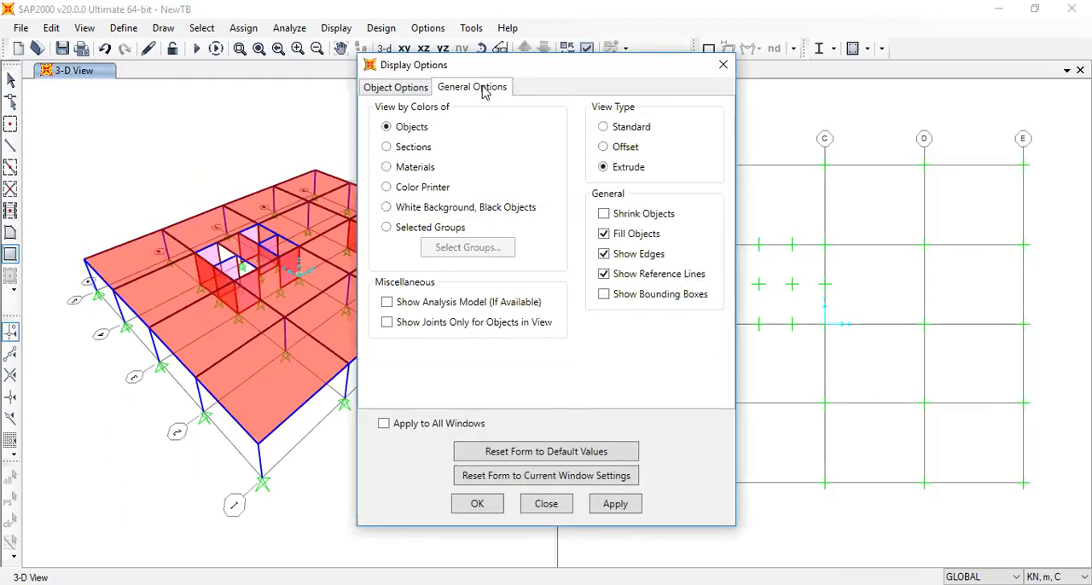
left_click(636, 235)
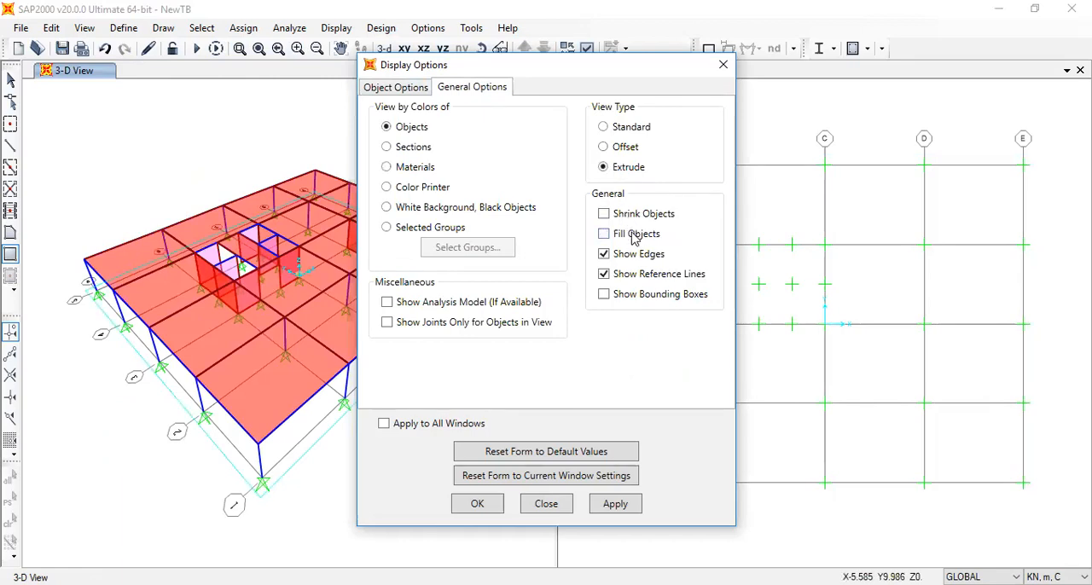
left_click(491, 504)
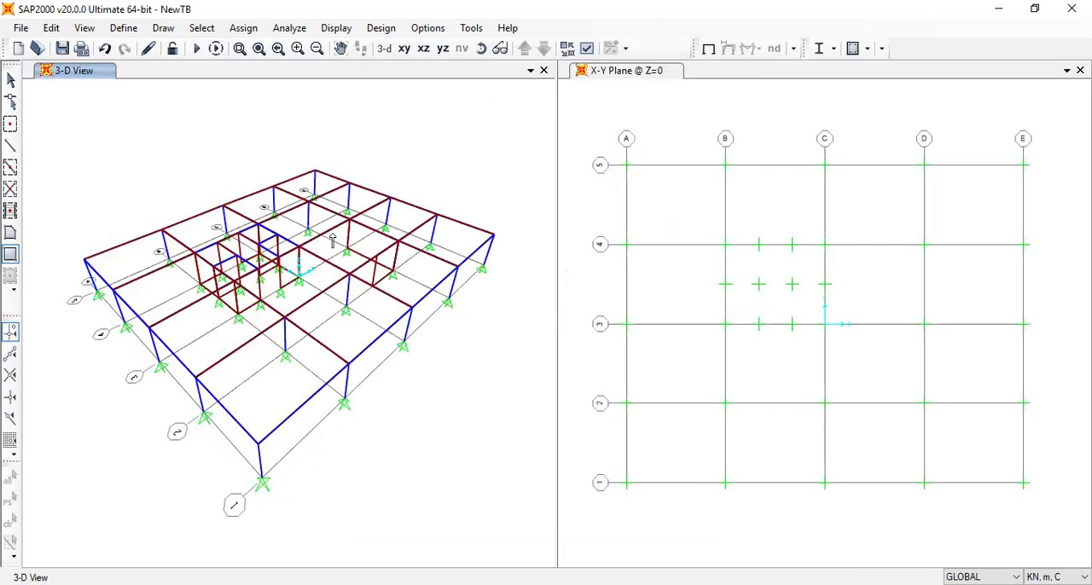
key("Escape")
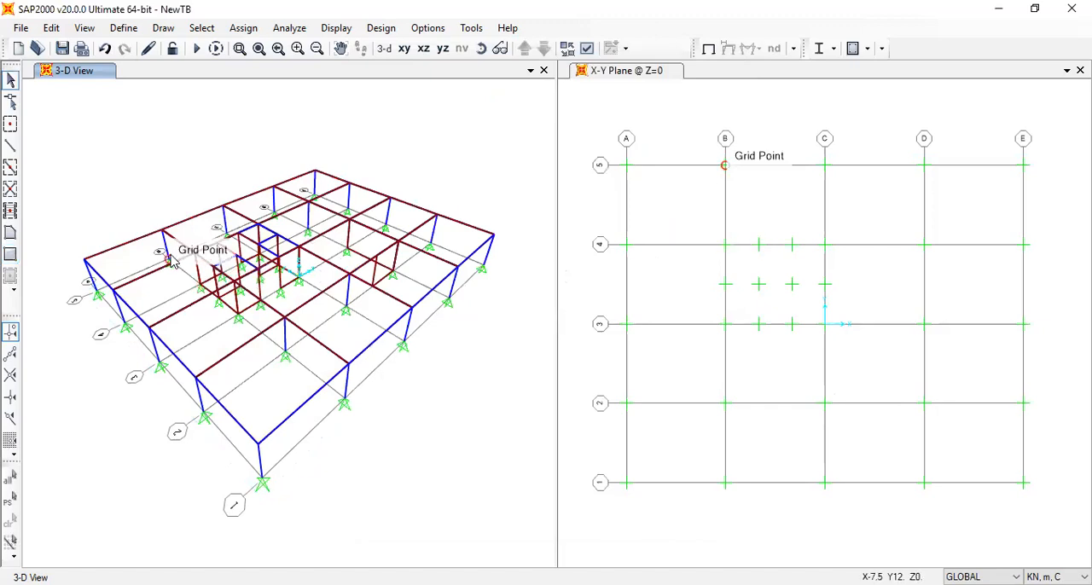
Examine the extruded slabs, beams and core openings in 3-D, selecting the A-B panel between grids 2 and 3 and clearing the selection
scroll(176, 247, "up", 3)
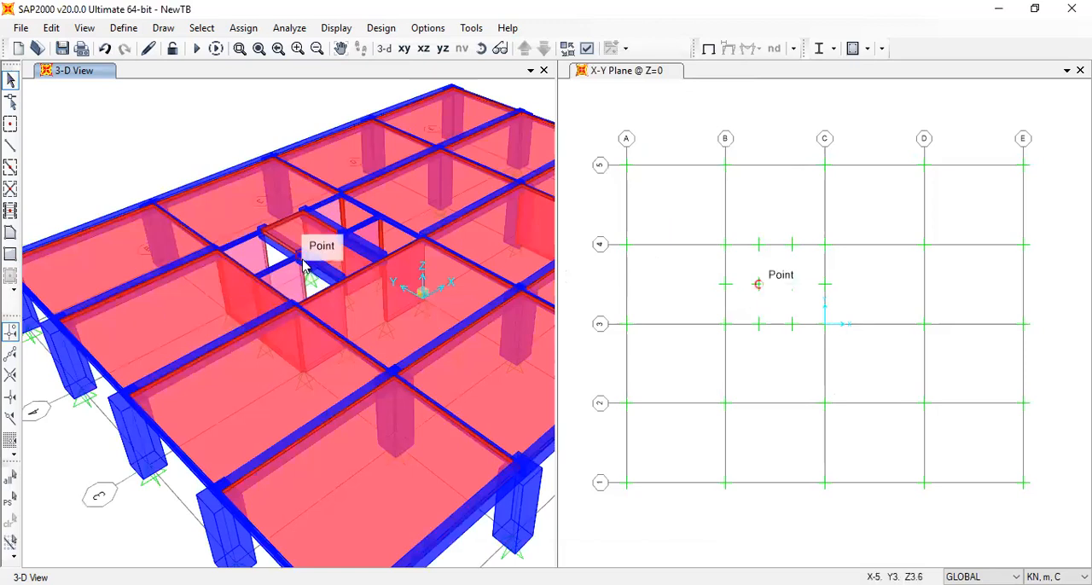
scroll(304, 265, "up", 2)
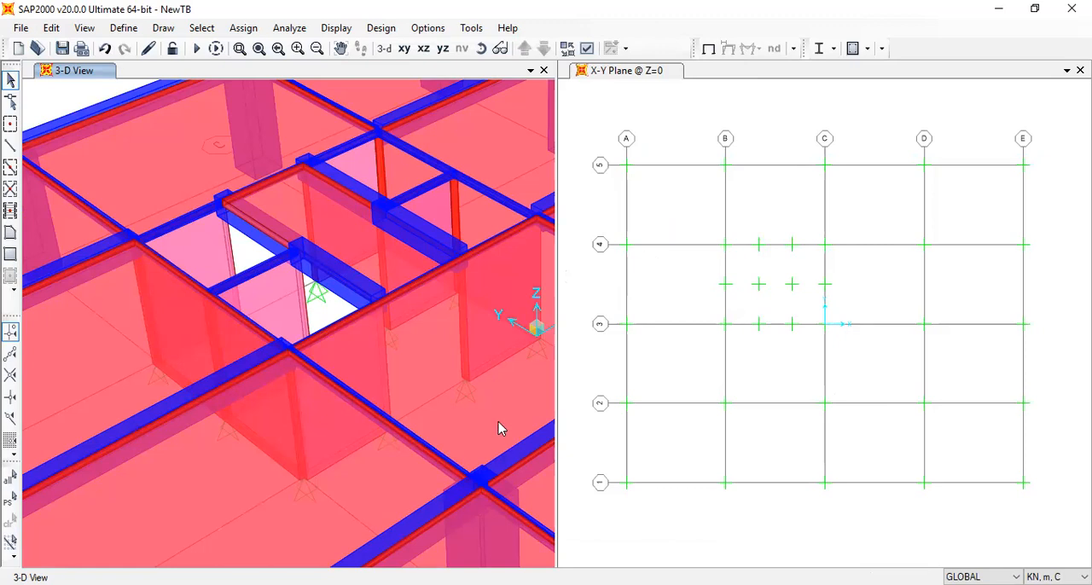
middle_click_drag(501, 429, 500, 278)
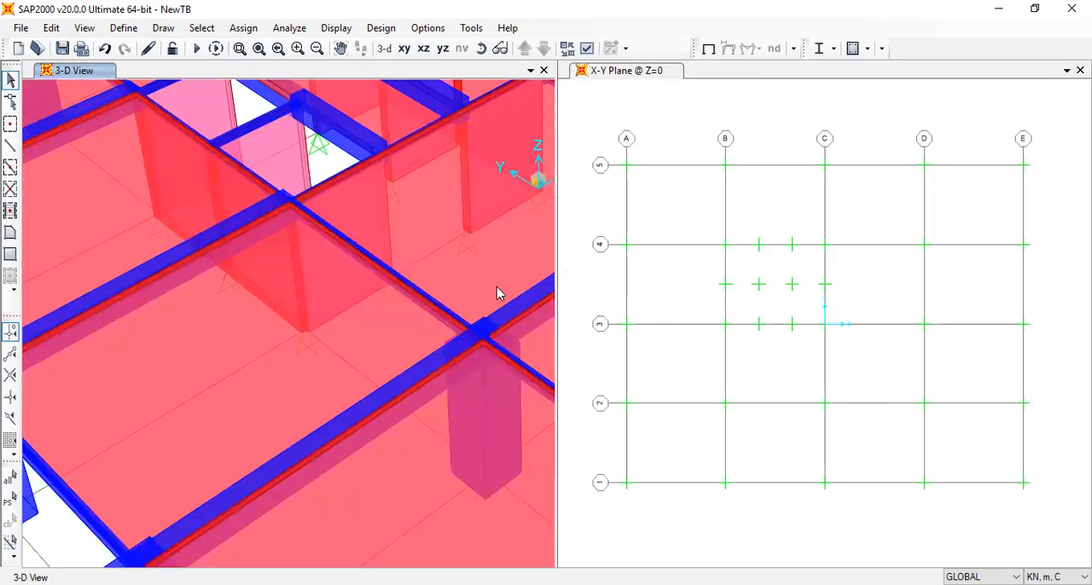
scroll(452, 352, "down", 3)
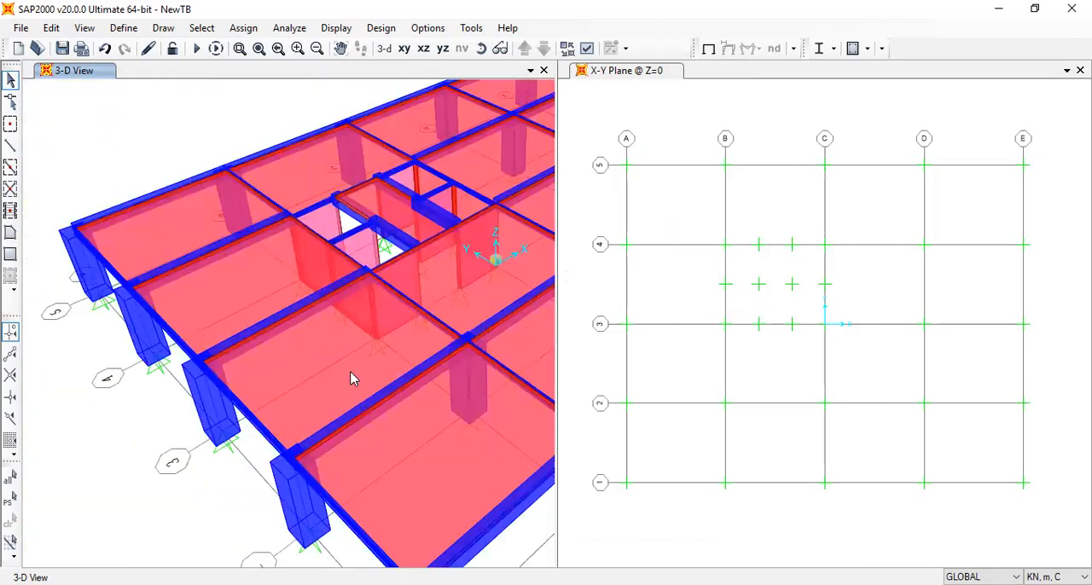
left_click(353, 379)
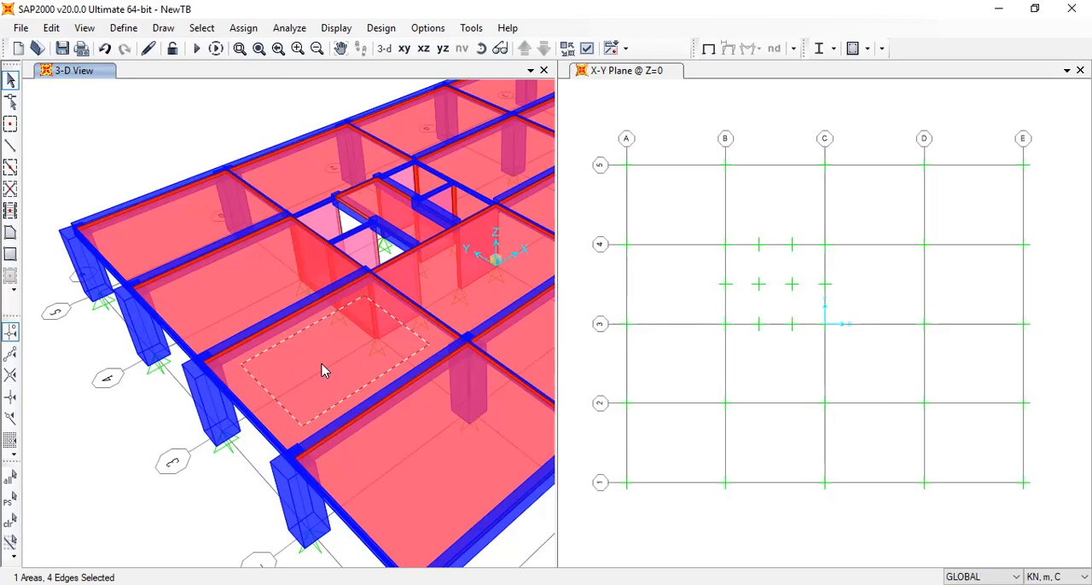
middle_click_drag(442, 232, 277, 311)
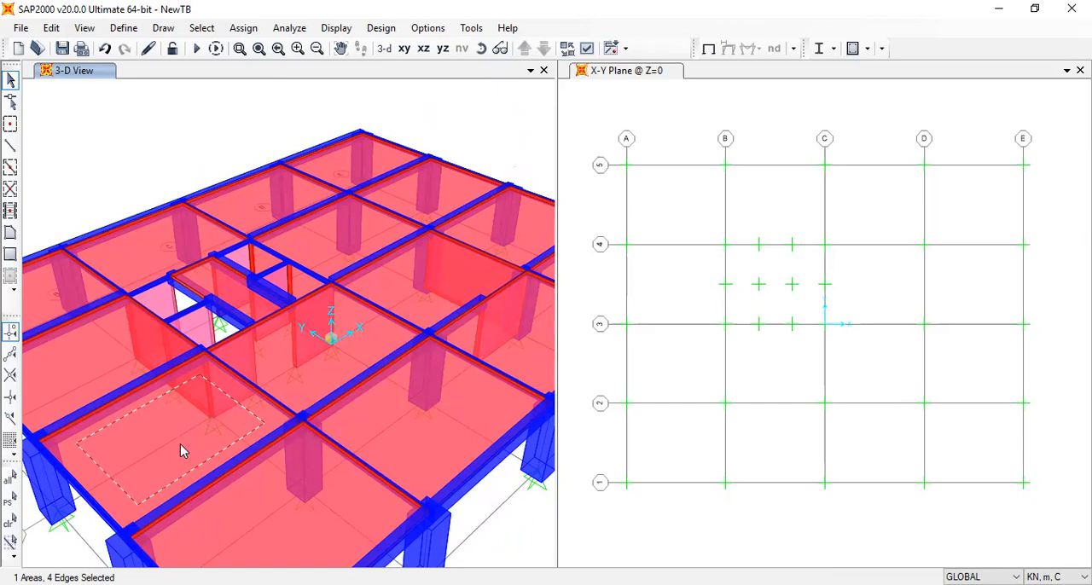
middle_click_drag(184, 446, 326, 325)
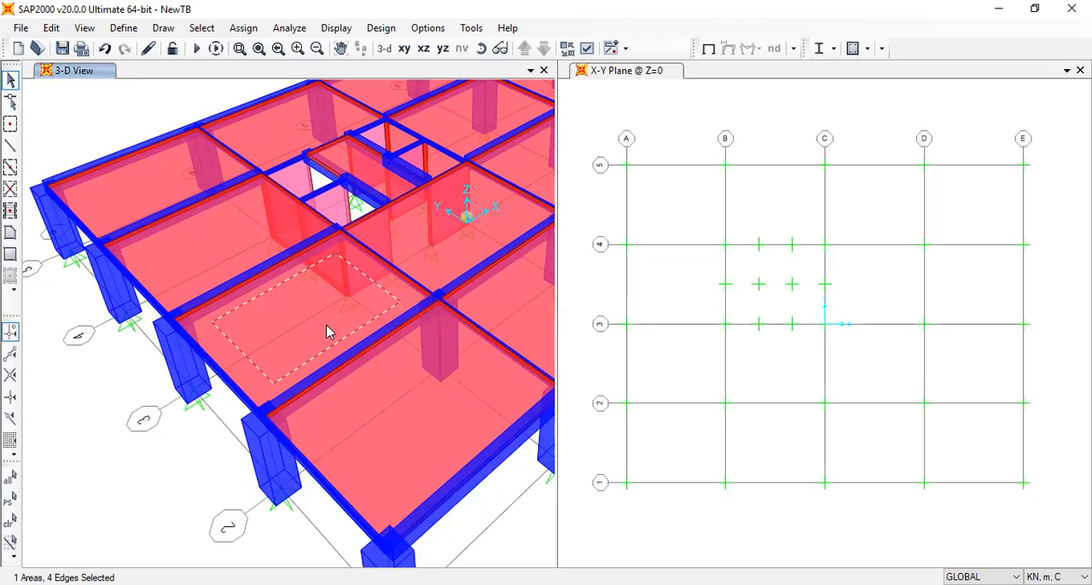
left_click(214, 98)
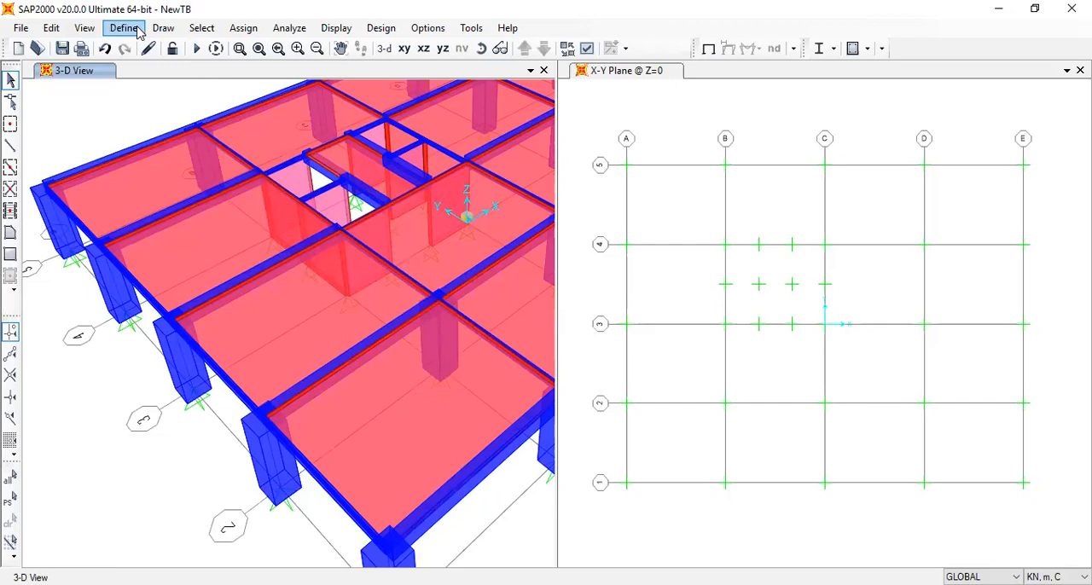
left_click(137, 29)
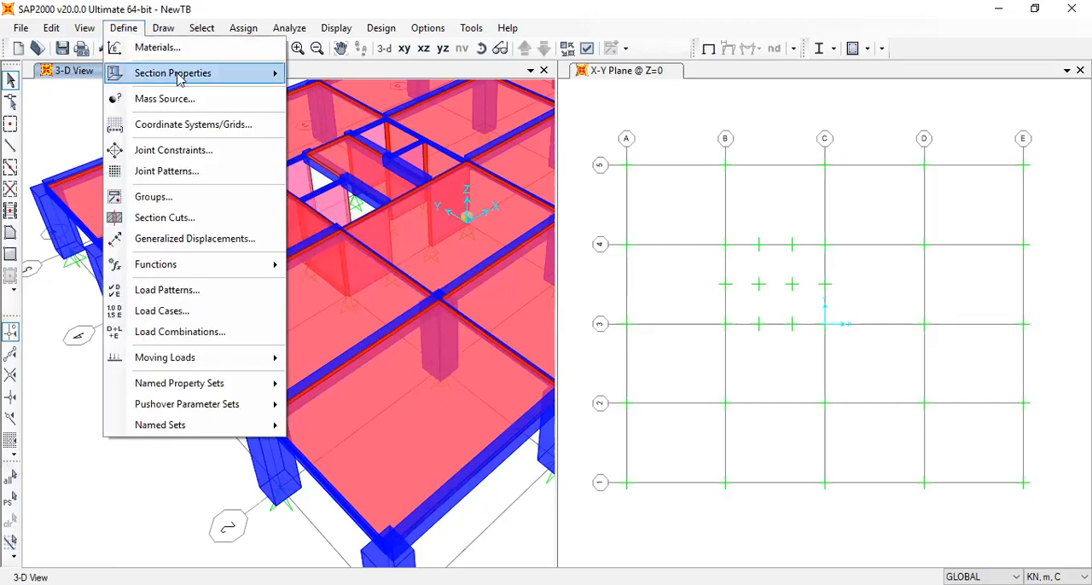
mouse_move(179, 76)
left_click(357, 266)
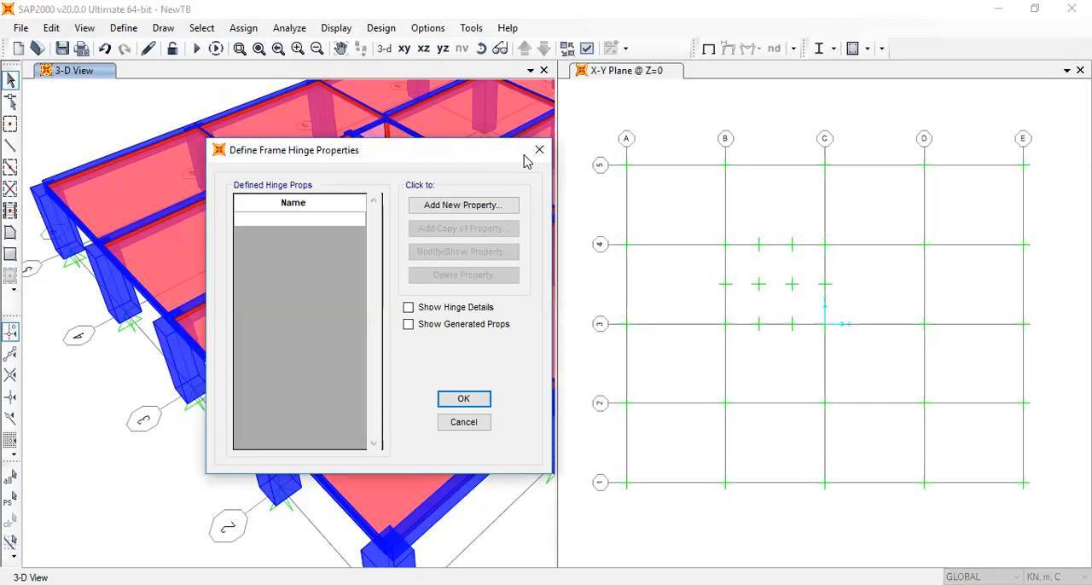
left_click(539, 152)
Start a new material definition as a copy of the G30 concrete material
left_click(123, 28)
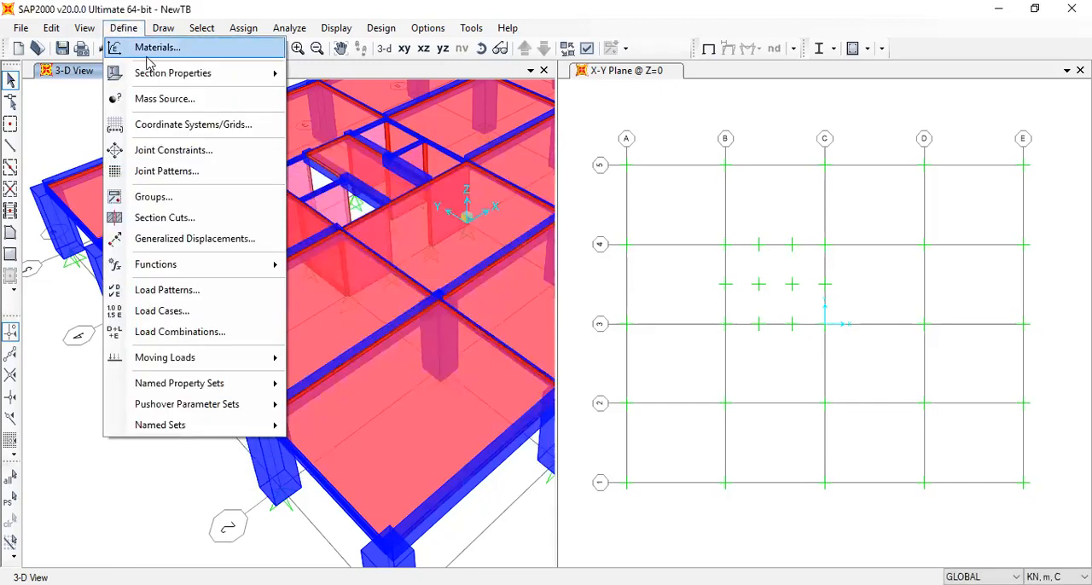
left_click(154, 49)
left_click(438, 289)
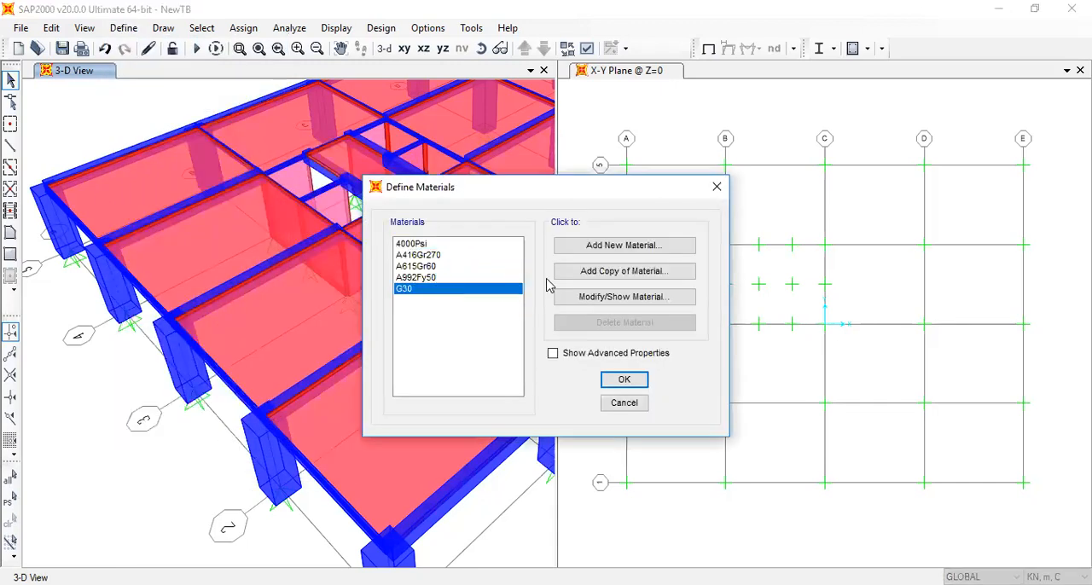
left_click(570, 273)
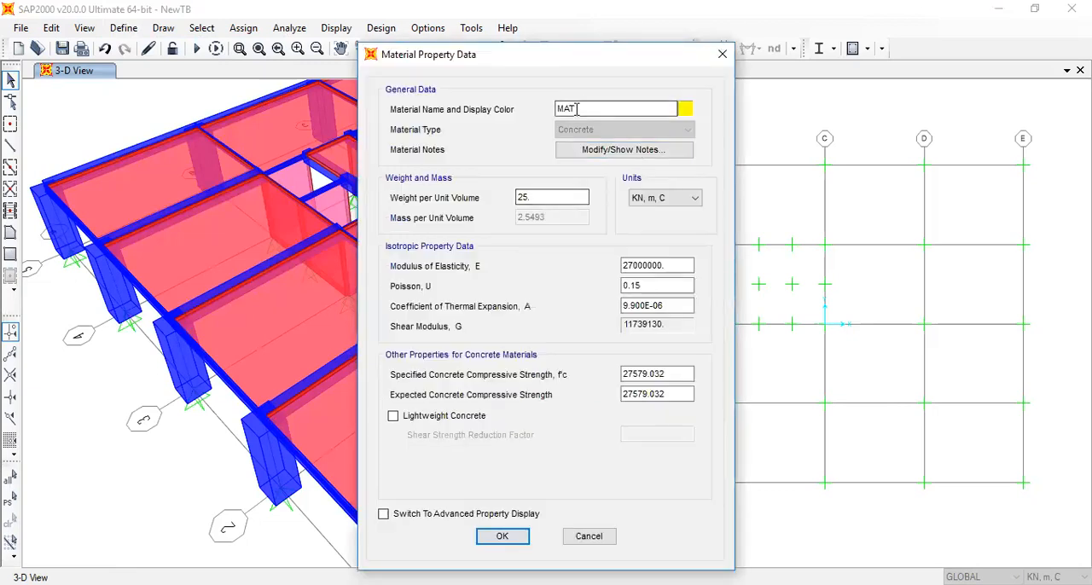
Name the copied material Slab Weightless and set its weight per unit volume to 0.0001
type("Slab un")
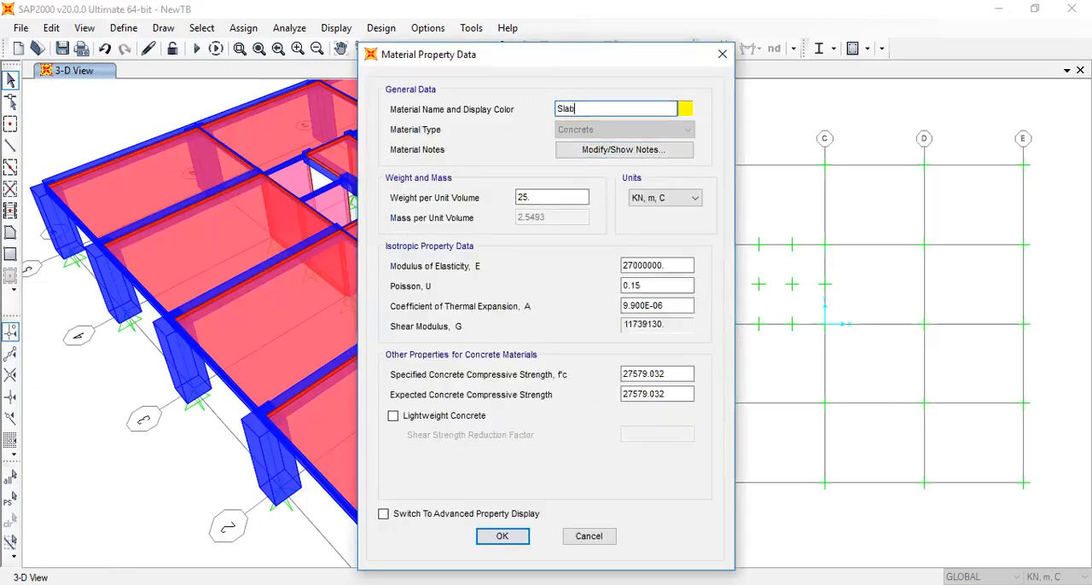
key("BackSpace")
key("BackSpace")
type("Weightless")
left_click_drag(537, 197, 505, 197)
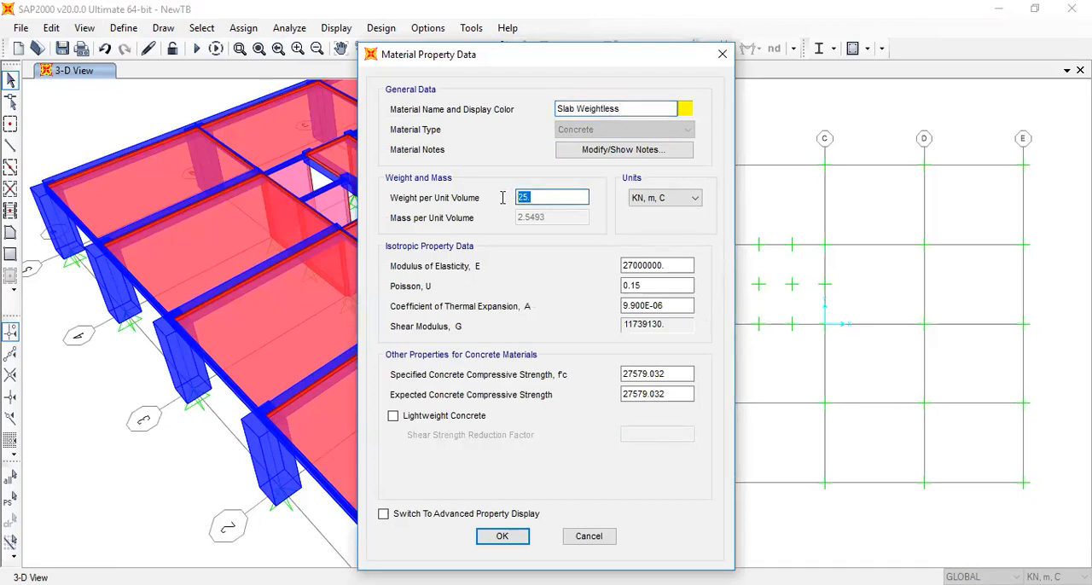
type("0.0001")
left_click(638, 264)
left_click(639, 265)
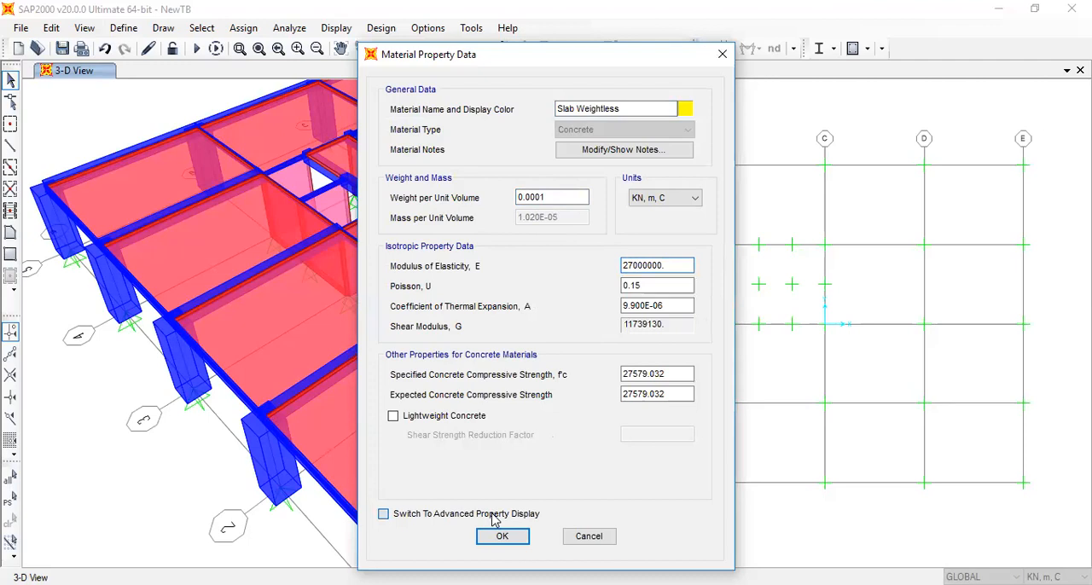
Switch the copied material to the advanced property display and set its weight per unit volume to 0.0001 while keeping the mass
key("Return")
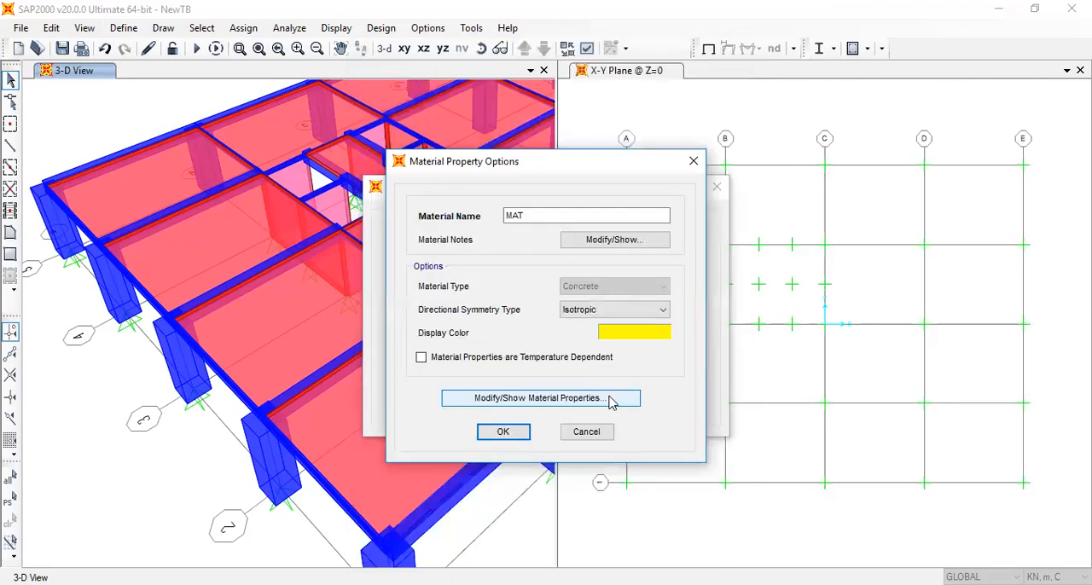
left_click(611, 398)
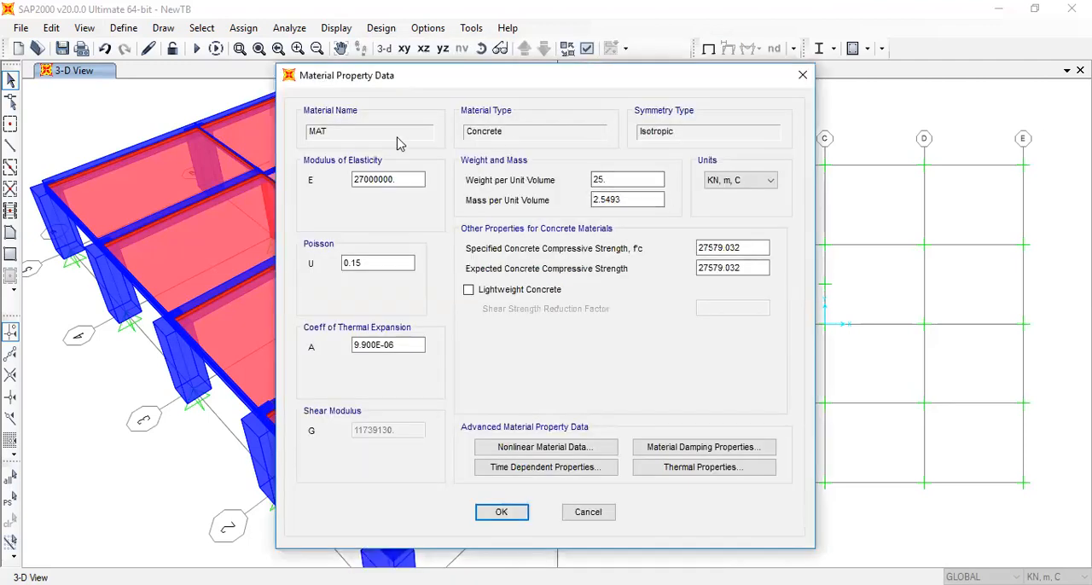
left_click(377, 179)
left_click_drag(607, 180, 537, 181)
type("0.0001")
left_click_drag(634, 201, 592, 200)
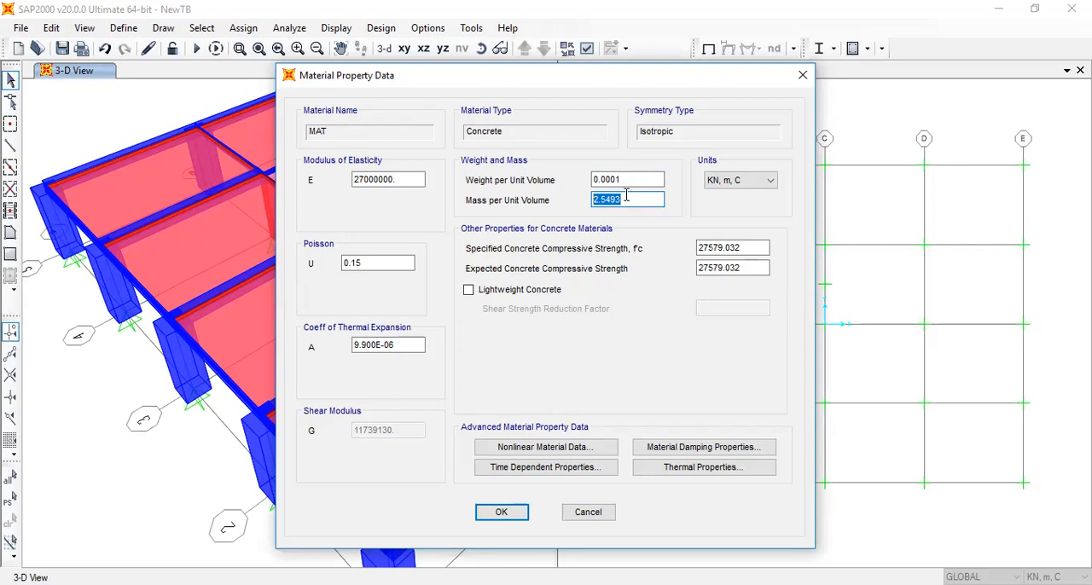
left_click_drag(651, 179, 590, 180)
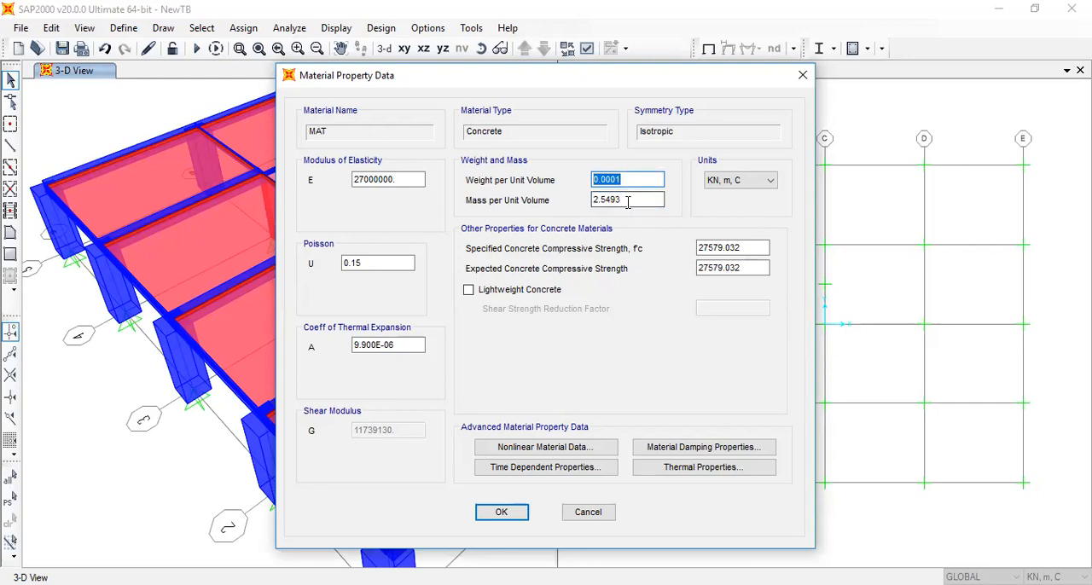
left_click_drag(630, 202, 560, 198)
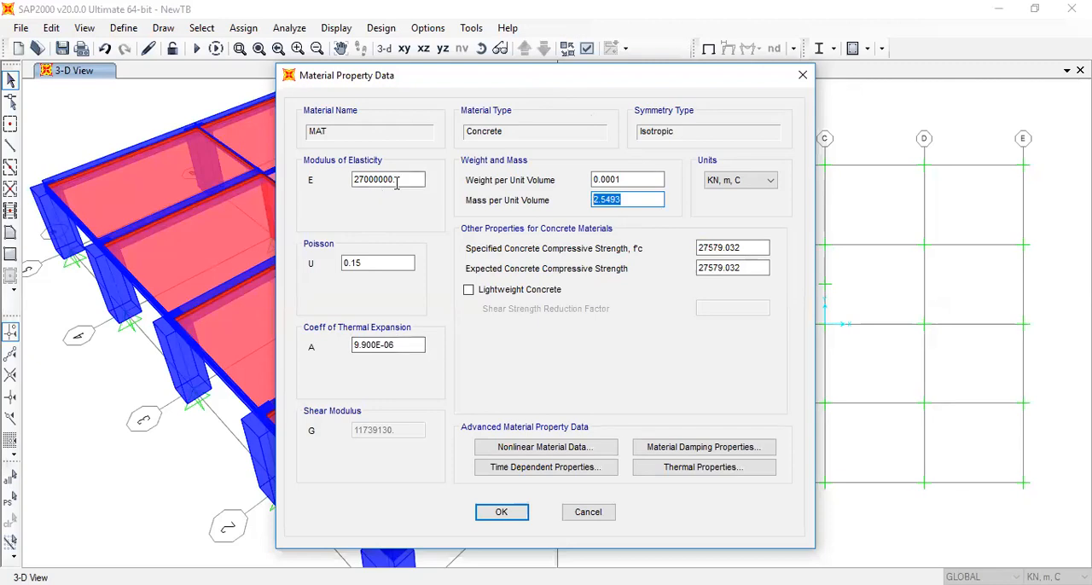
left_click(501, 513)
Name the copied material Slab weightless and accept the material definitions
type("Sla")
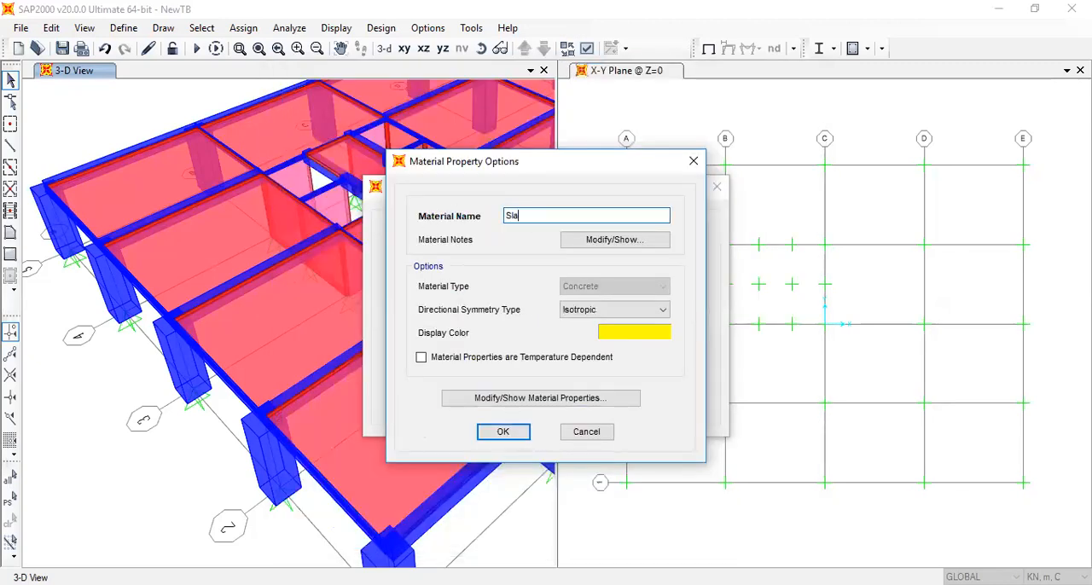
type("b unitless")
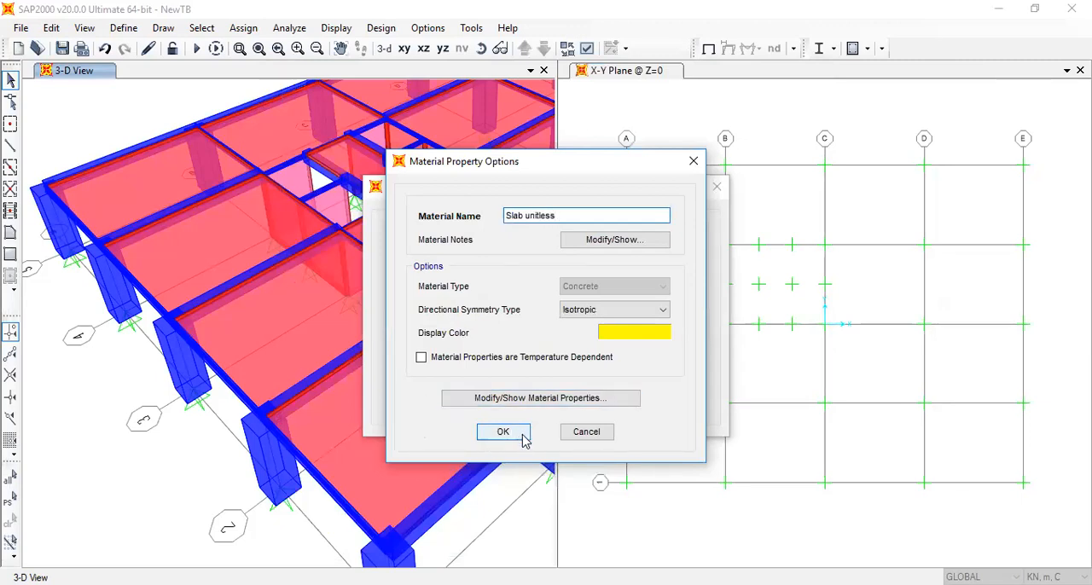
left_click_drag(563, 215, 527, 220)
type("weight")
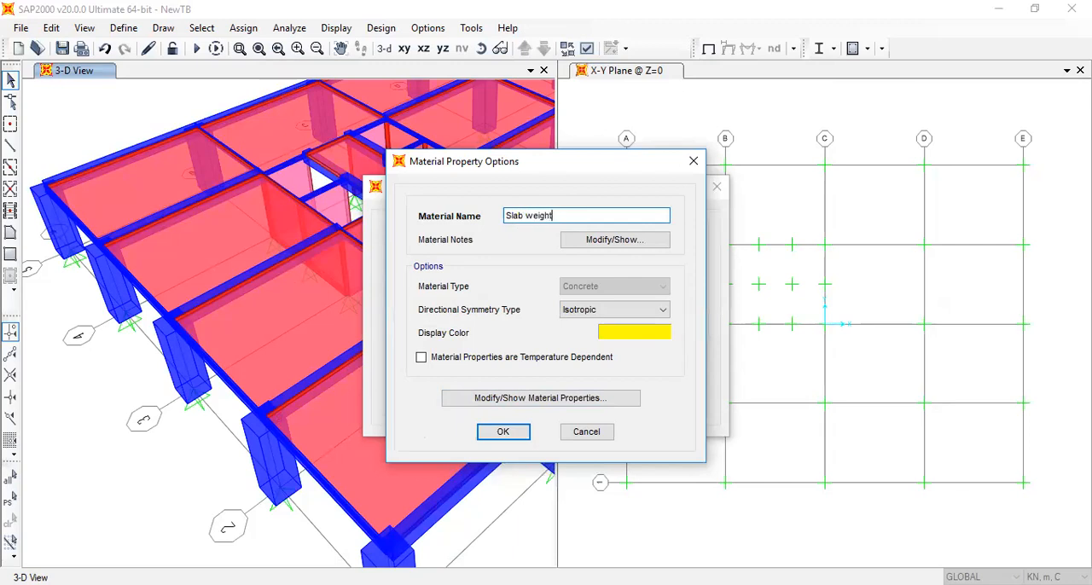
type("less")
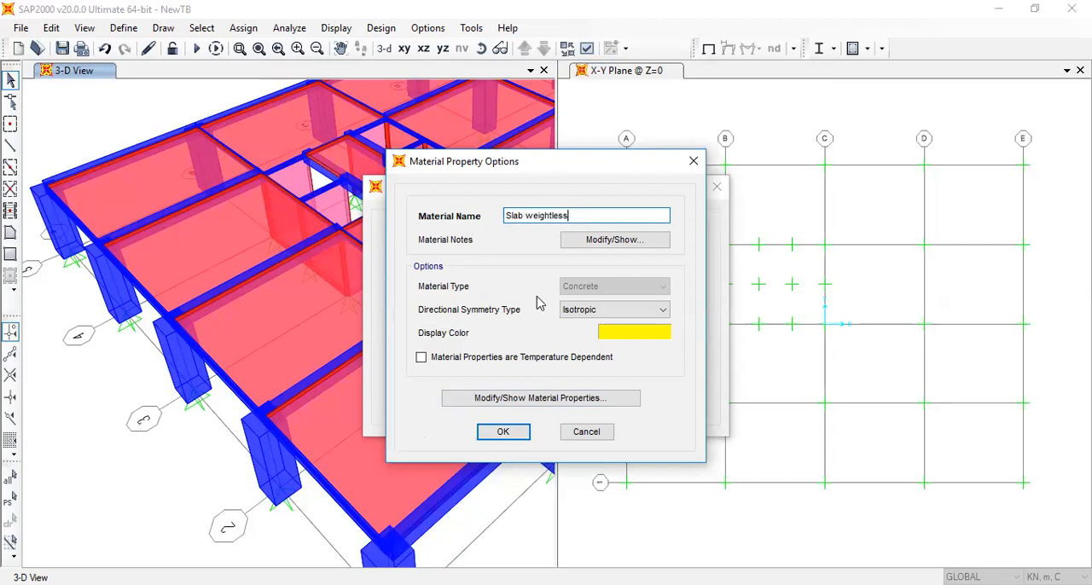
left_click(503, 431)
left_click(623, 381)
Examine the slab panels across the floor in 3-D by selecting nine of them, and clear the selection
left_click(413, 377)
left_click(308, 315)
left_click(213, 248)
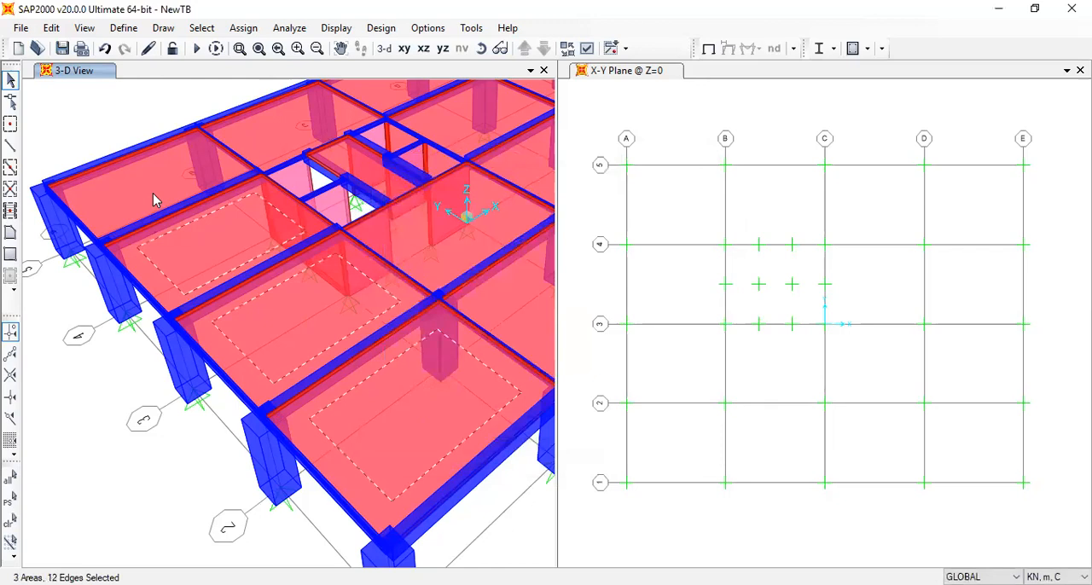
left_click(164, 172)
left_click(247, 142)
left_click(439, 107)
left_click(533, 173)
left_click(538, 173)
left_click(494, 210)
middle_click_drag(465, 312, 260, 395)
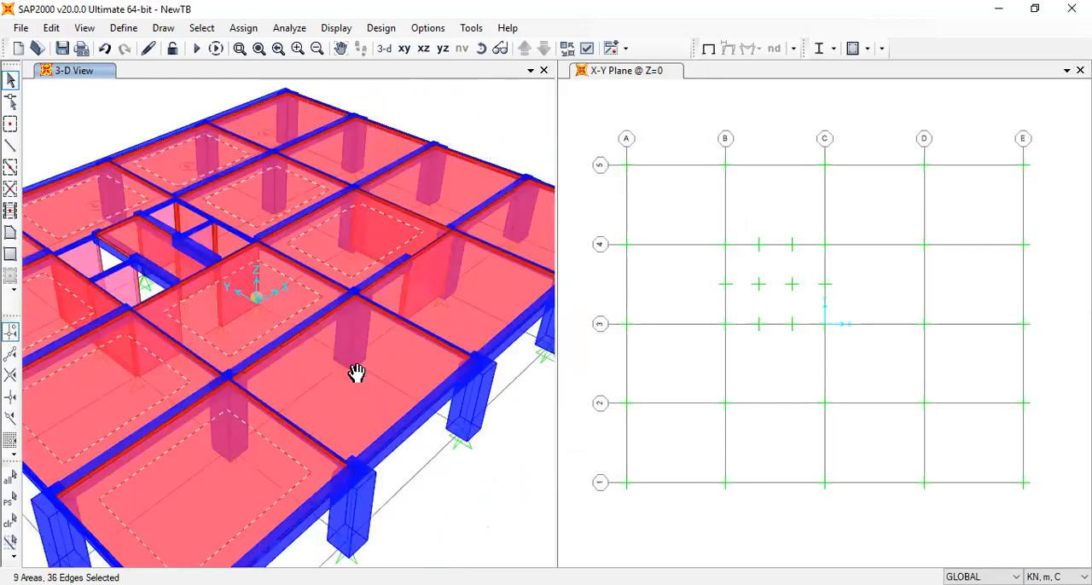
key("ctrl+q")
Change the material of the Slab 200 area section to Slab weightless
left_click(124, 27)
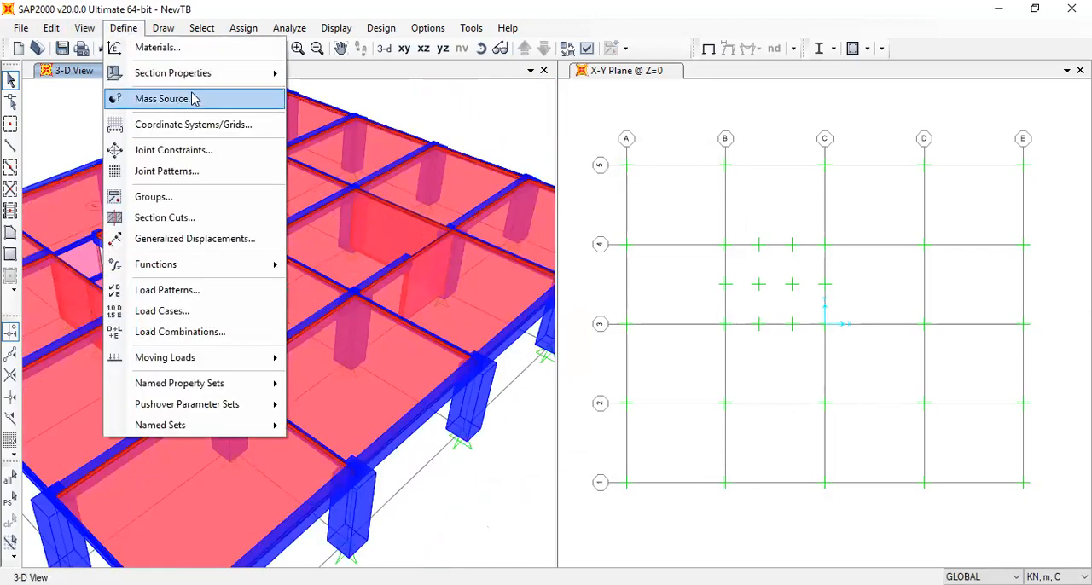
mouse_move(214, 73)
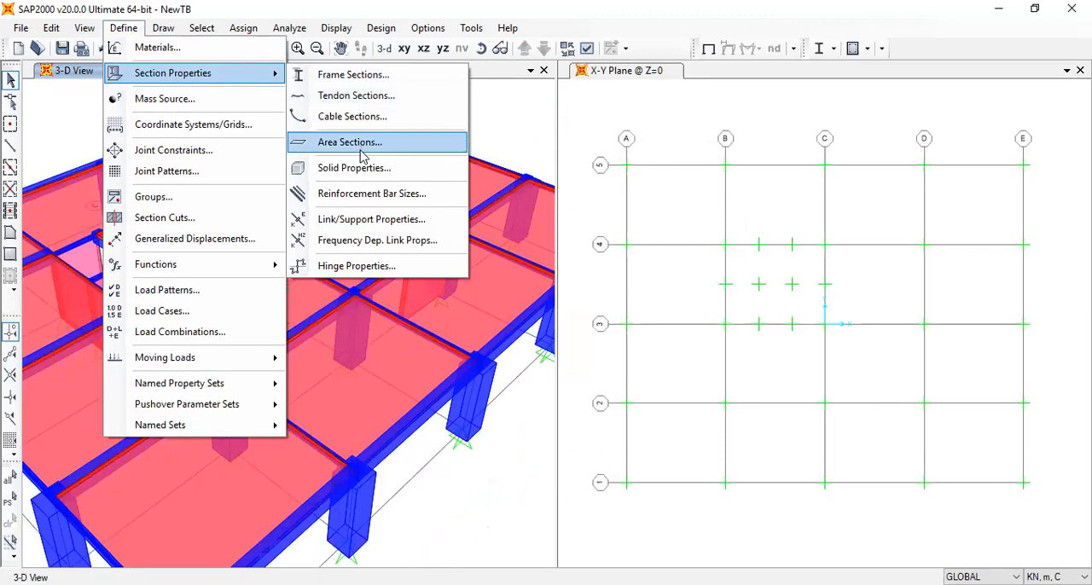
key("Return")
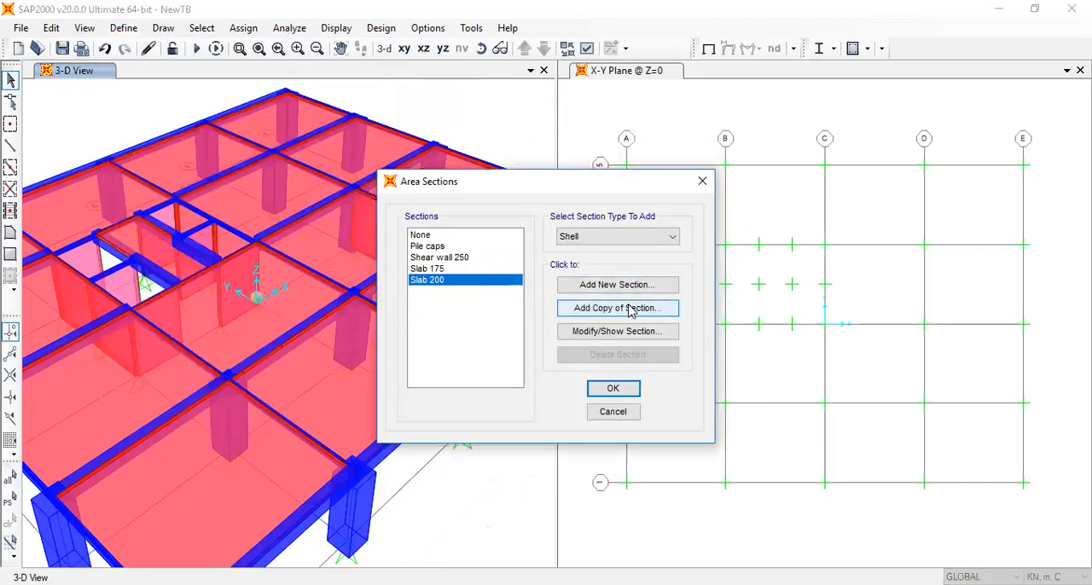
left_click(636, 332)
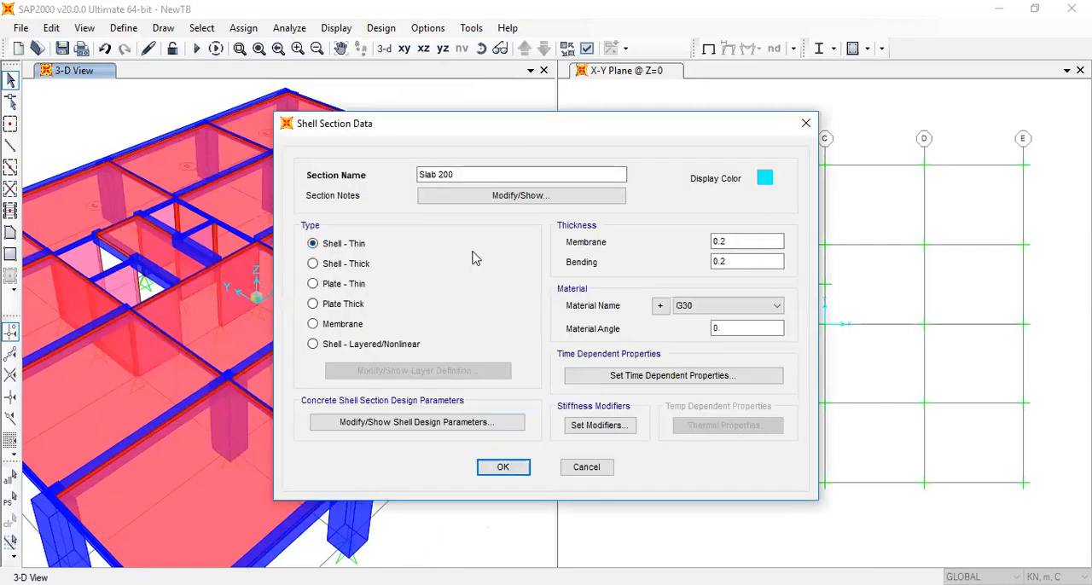
left_click(700, 310)
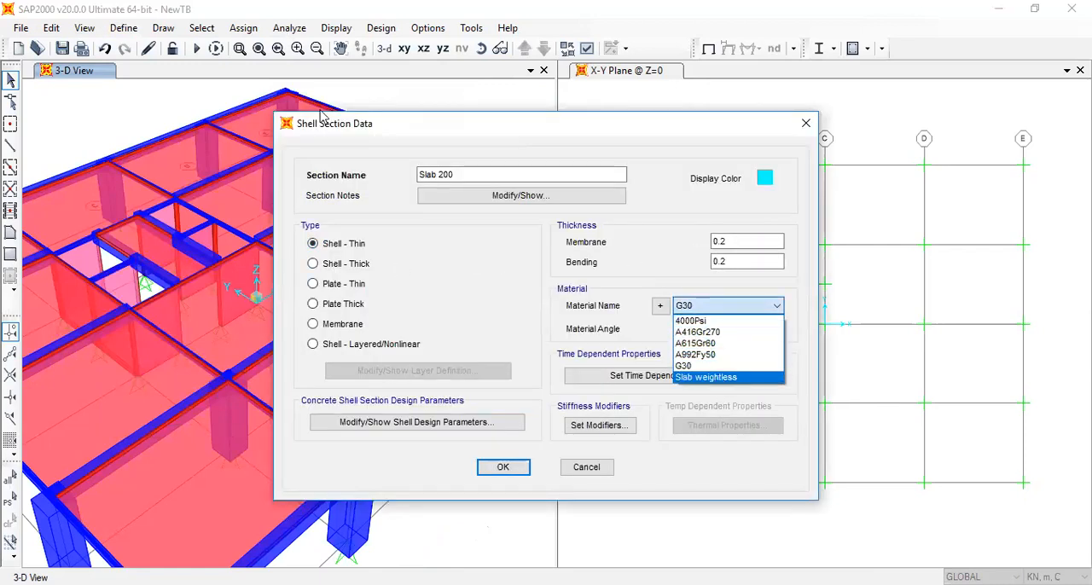
left_click(358, 171)
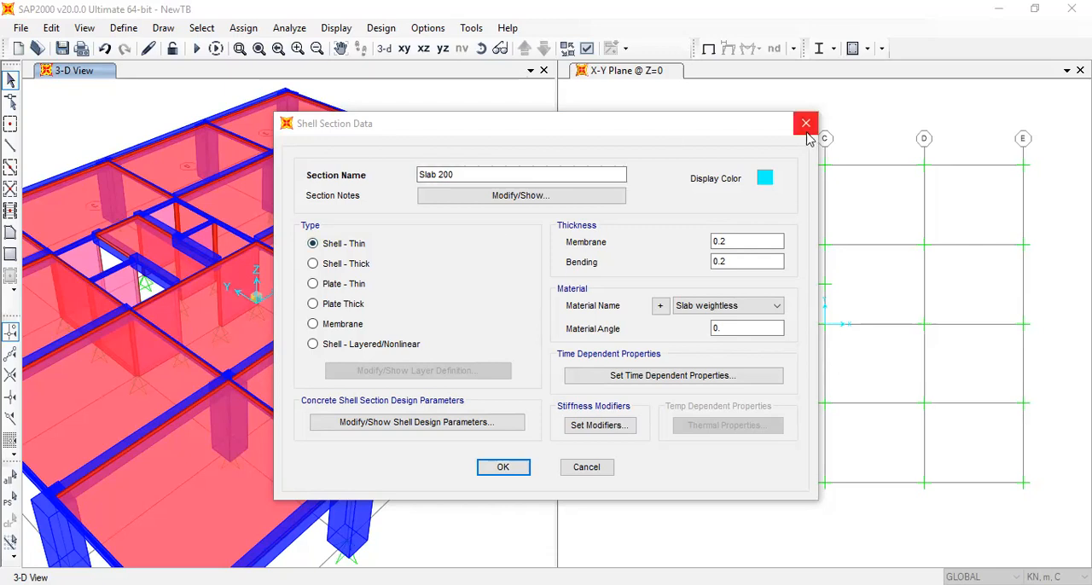
left_click(504, 468)
Change the material of the Slab 175 area section to Slab weightless and close the area section definitions
left_click(482, 269)
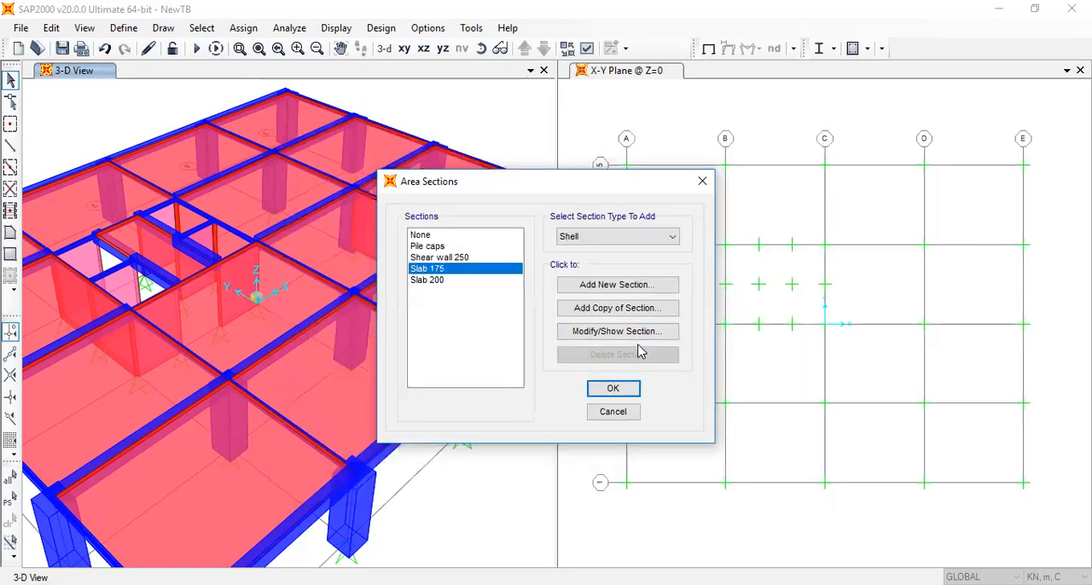
left_click(630, 331)
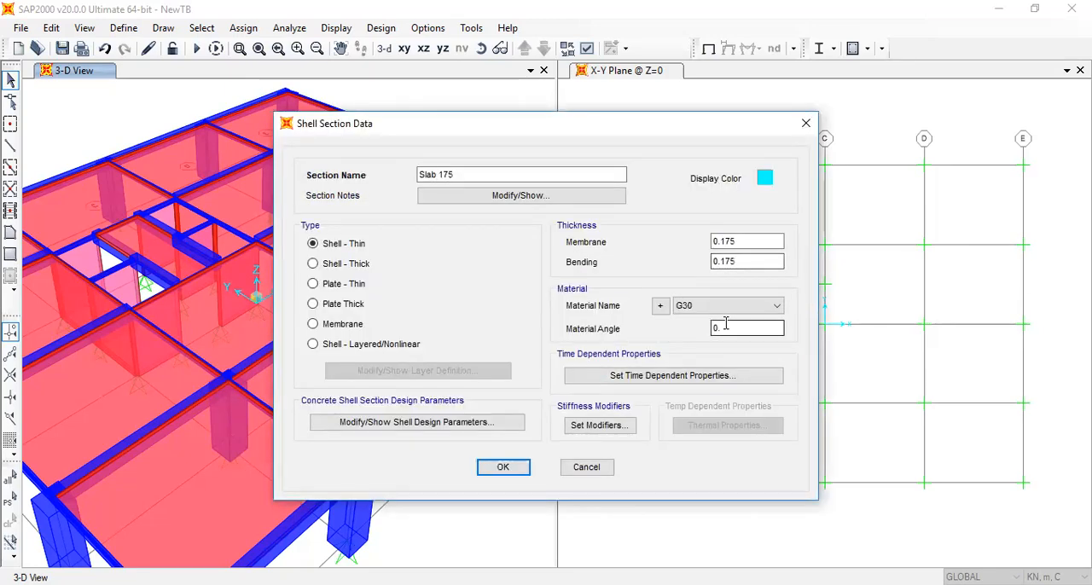
left_click(701, 307)
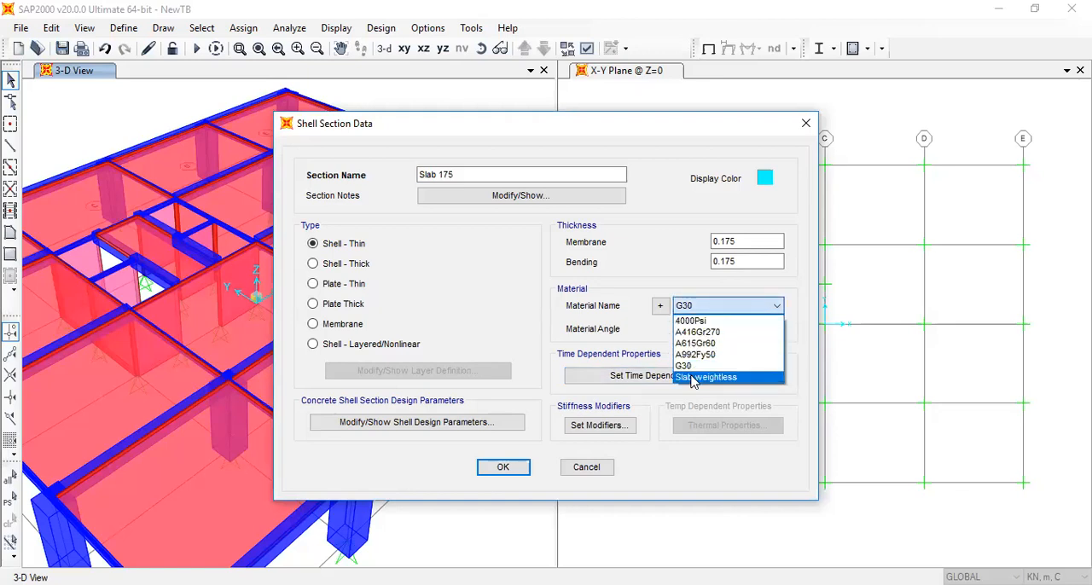
left_click(693, 378)
left_click(503, 468)
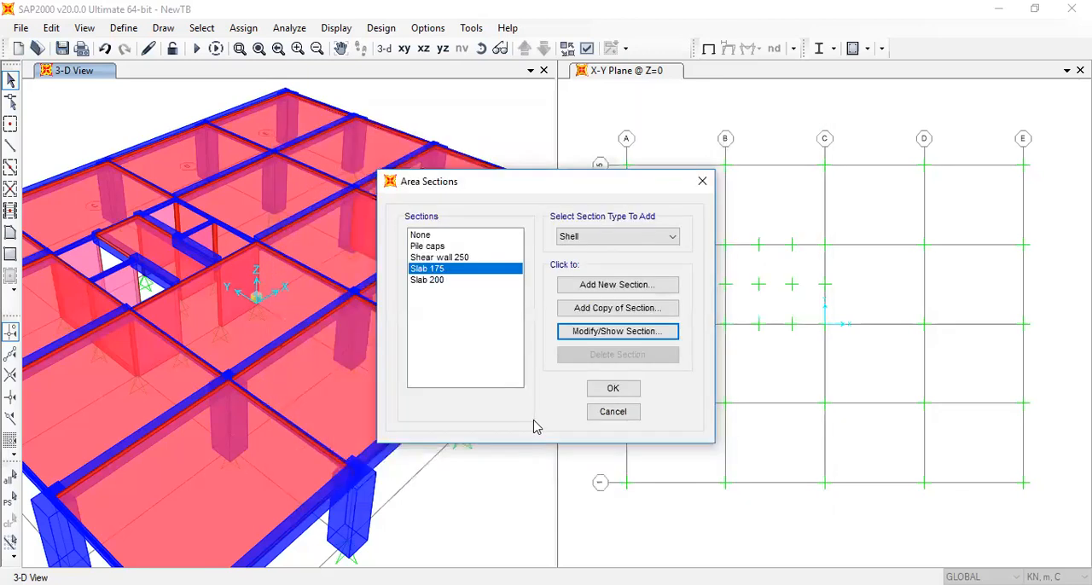
left_click(714, 192)
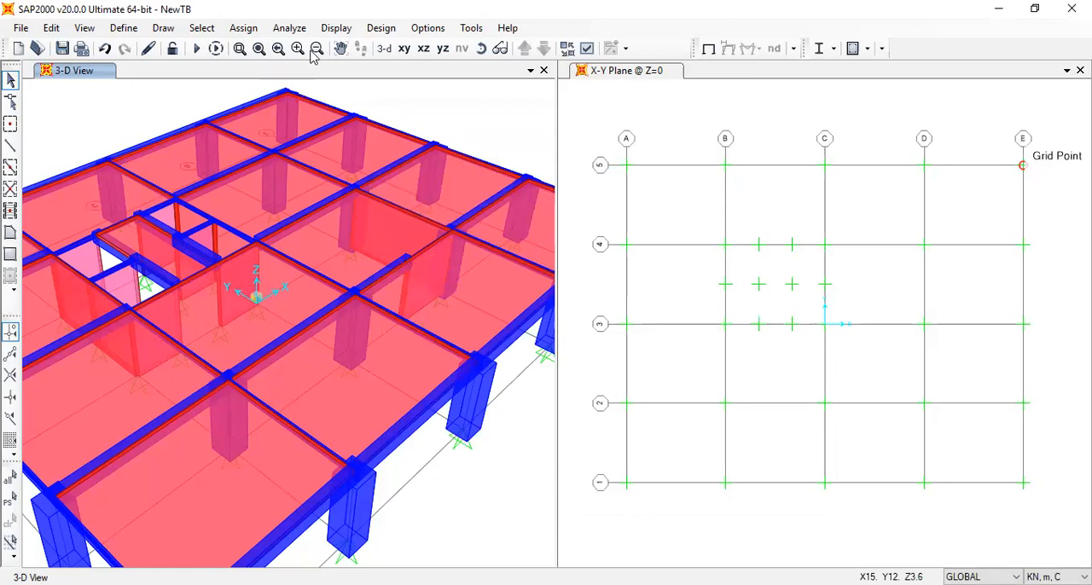
left_click(339, 47)
left_click_drag(341, 298, 465, 253)
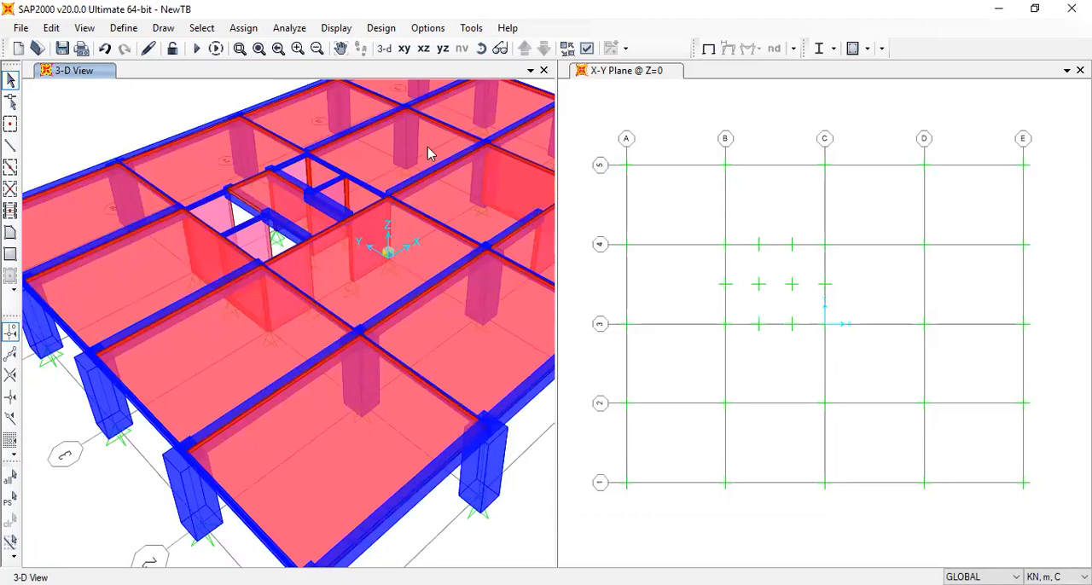
left_click(612, 228)
left_click(338, 444)
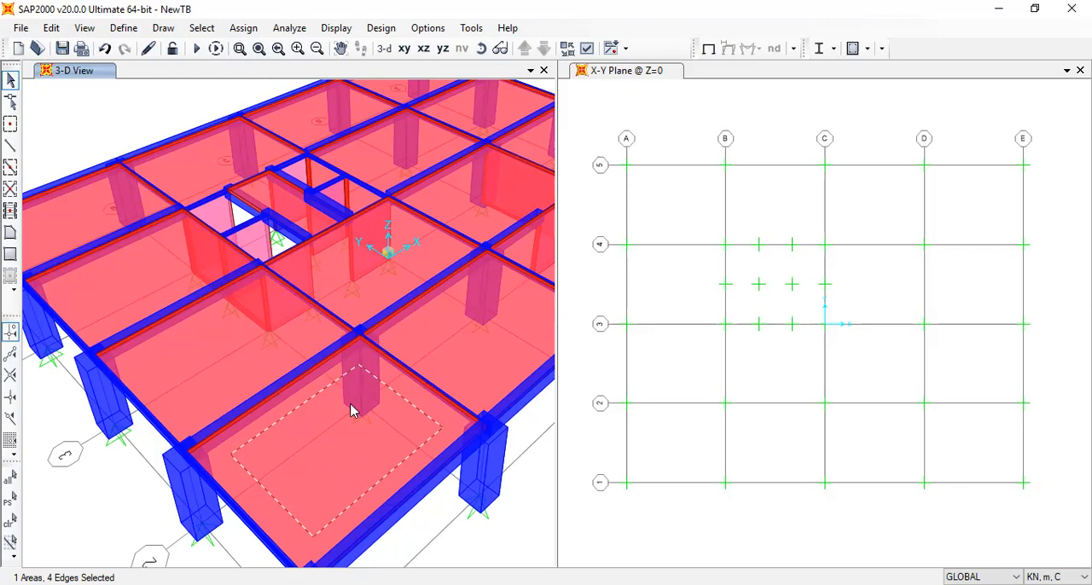
left_click(376, 431)
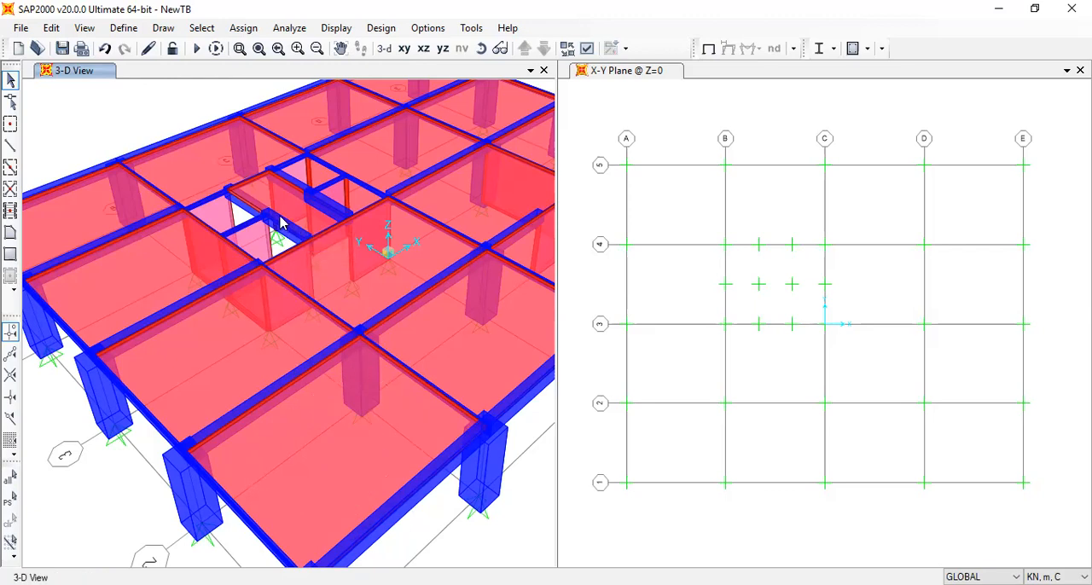
Save the NewTB model
left_click(21, 28)
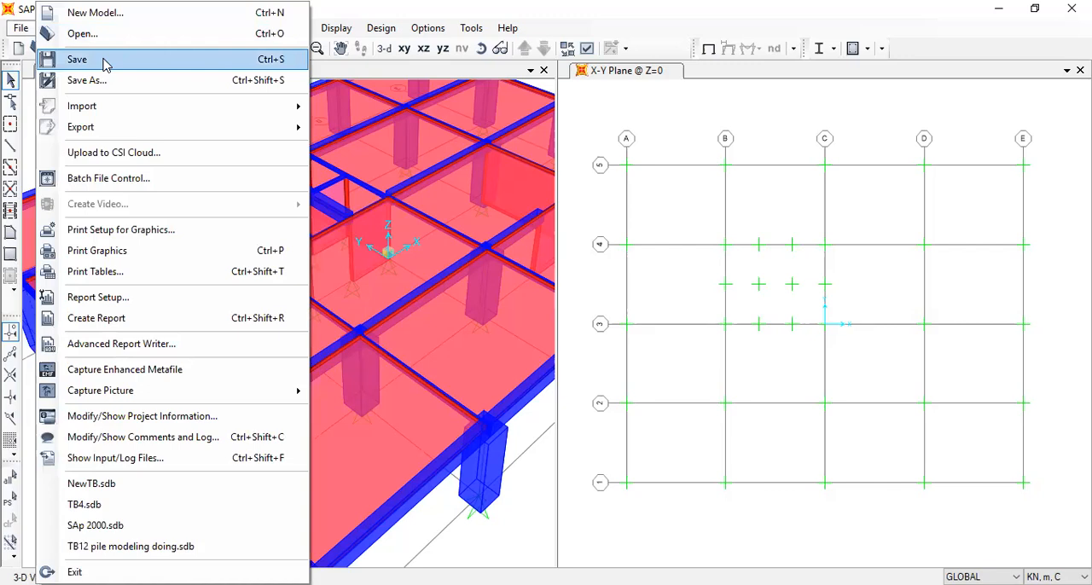
left_click(103, 60)
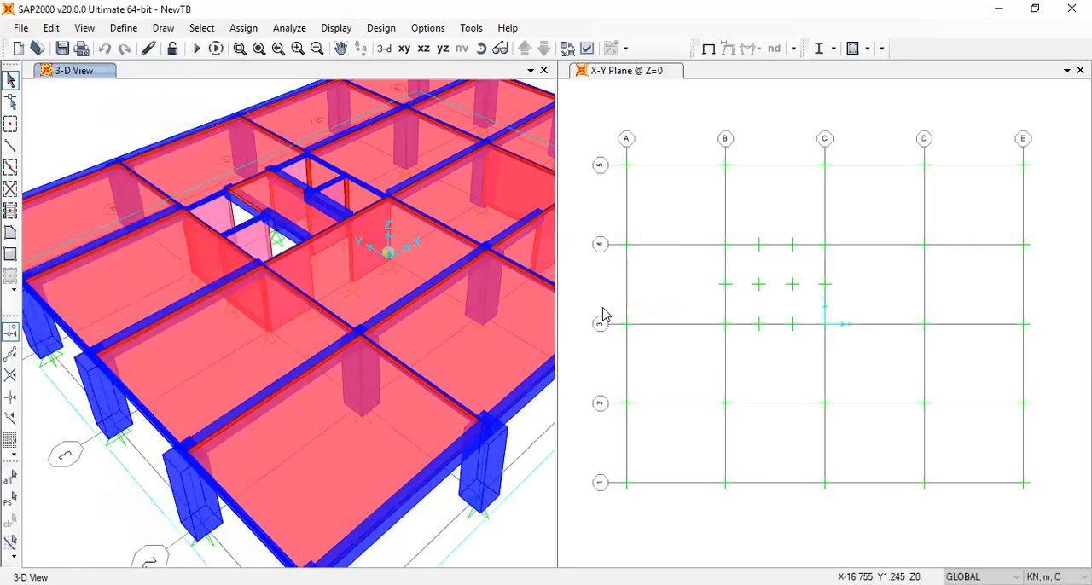
Open the saved model file TB6 LOADED WITH 4 COMBOS
left_click(20, 28)
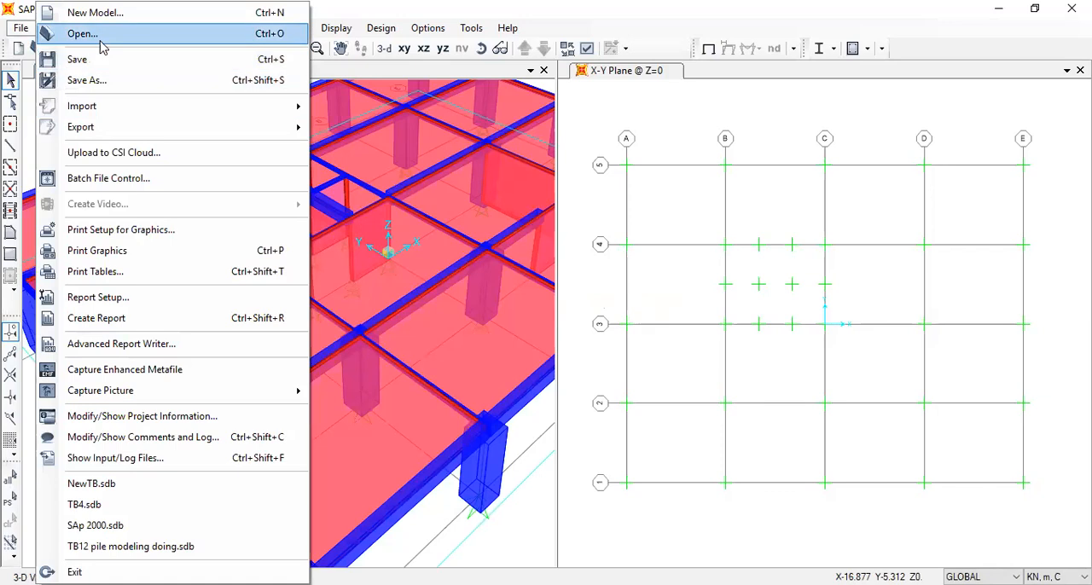
left_click(100, 39)
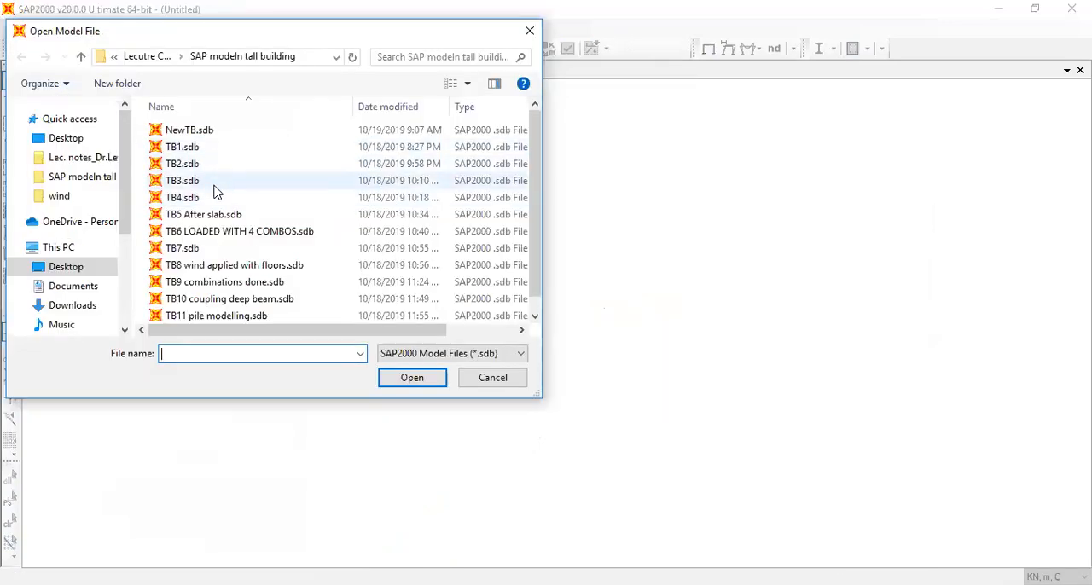
left_click(219, 218)
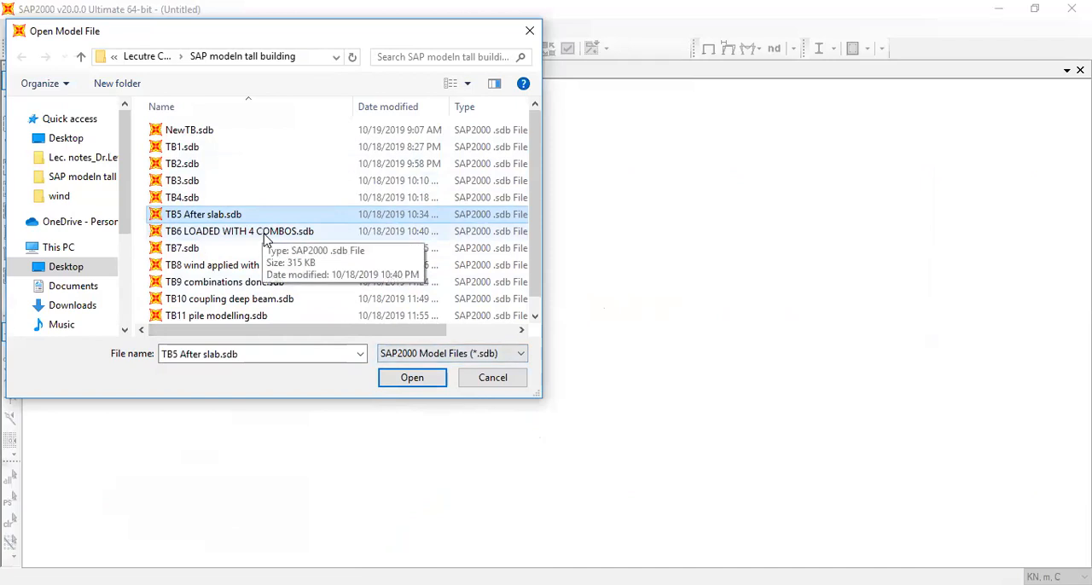
left_click(406, 376)
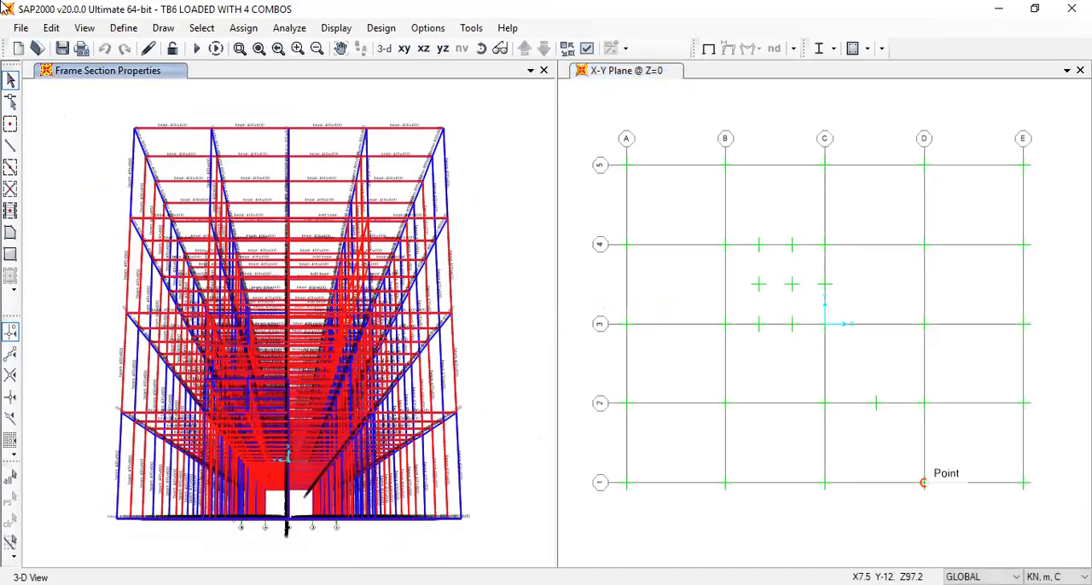
Open the TB5 After slab model, discarding the changes to the current model
left_click(20, 28)
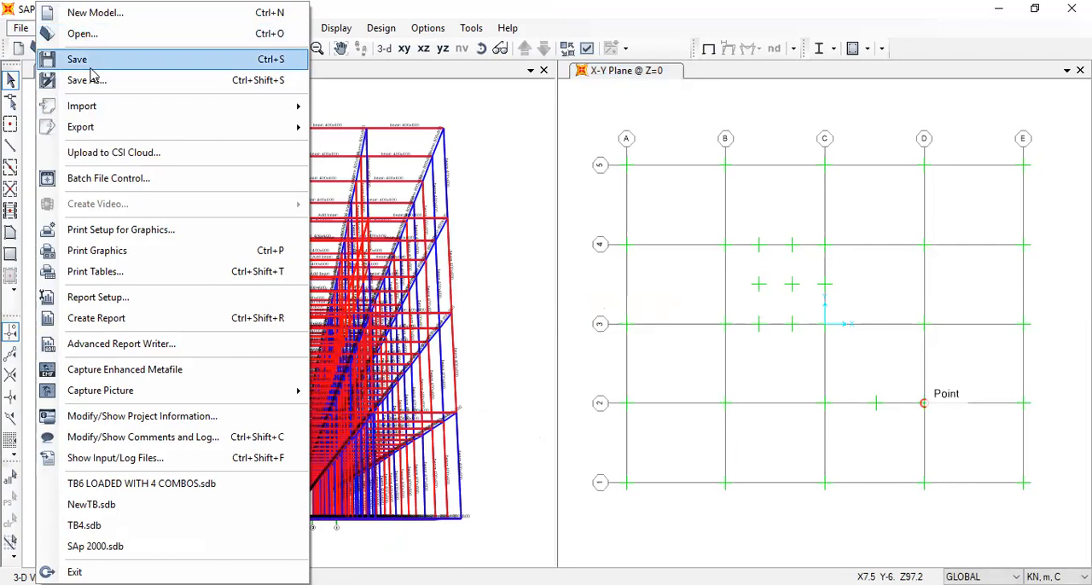
left_click(104, 37)
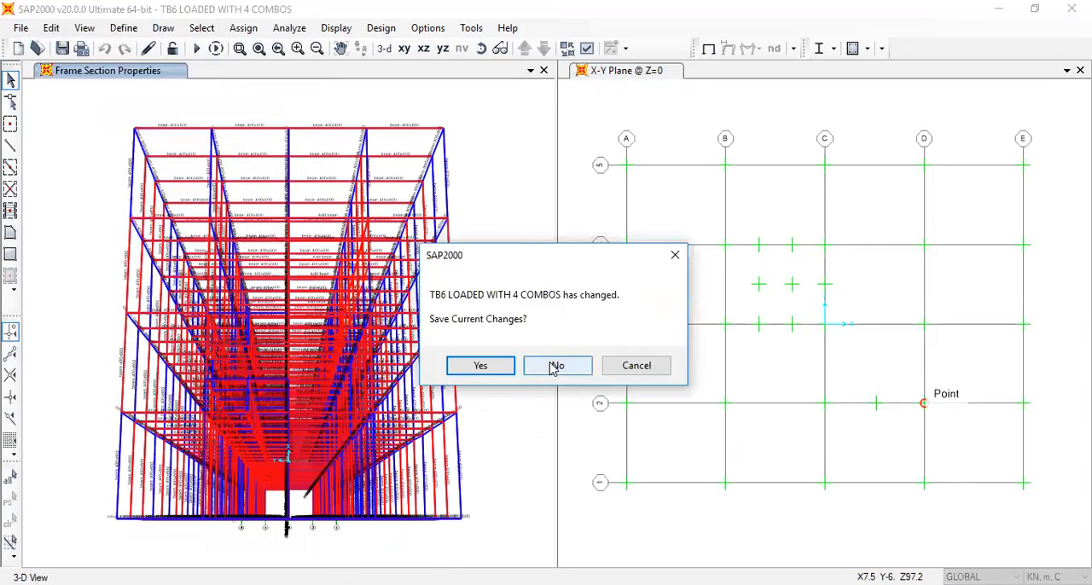
left_click(553, 367)
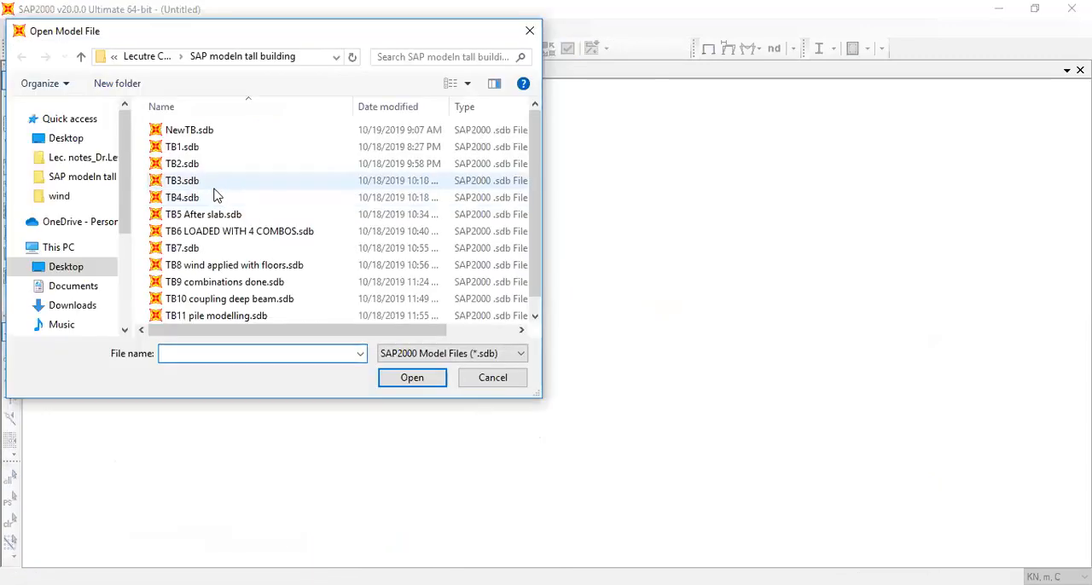
left_click(213, 197)
left_click(215, 215)
left_click(408, 378)
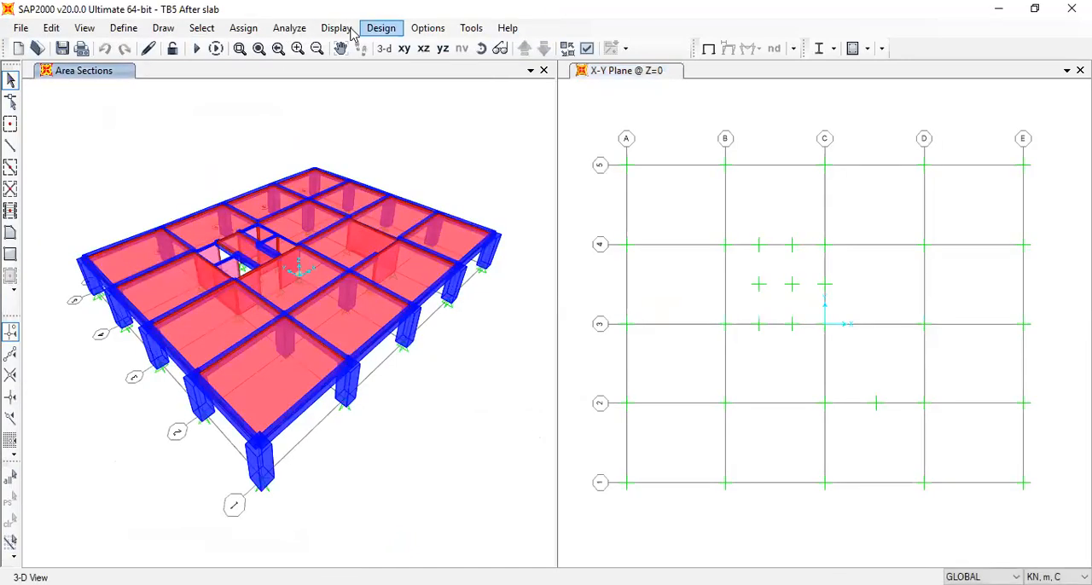
Display the UL1 frame span loads on the TB5 After slab model
left_click(380, 30)
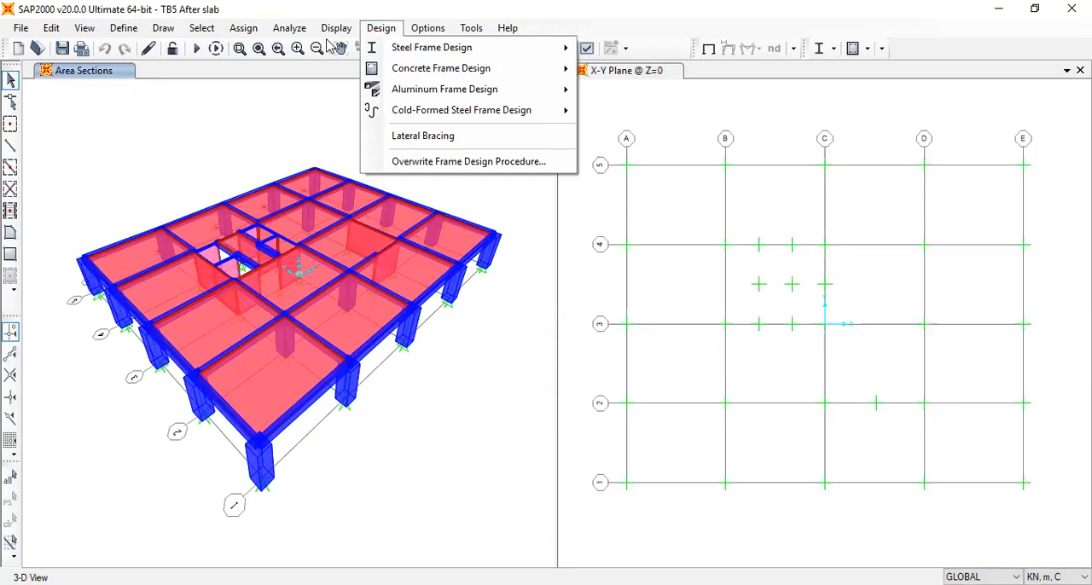
mouse_move(343, 33)
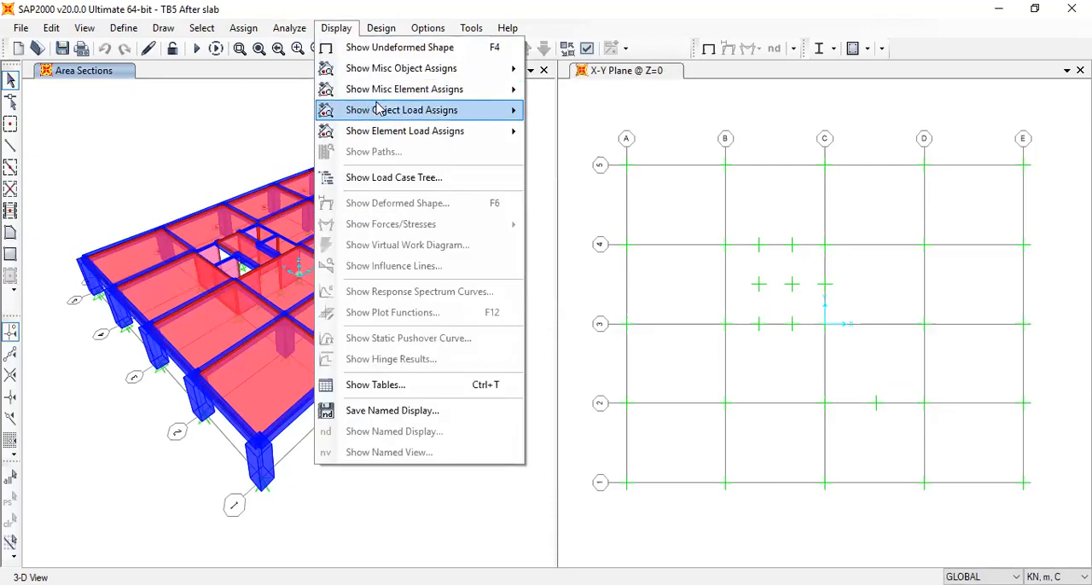
mouse_move(512, 113)
left_click(563, 134)
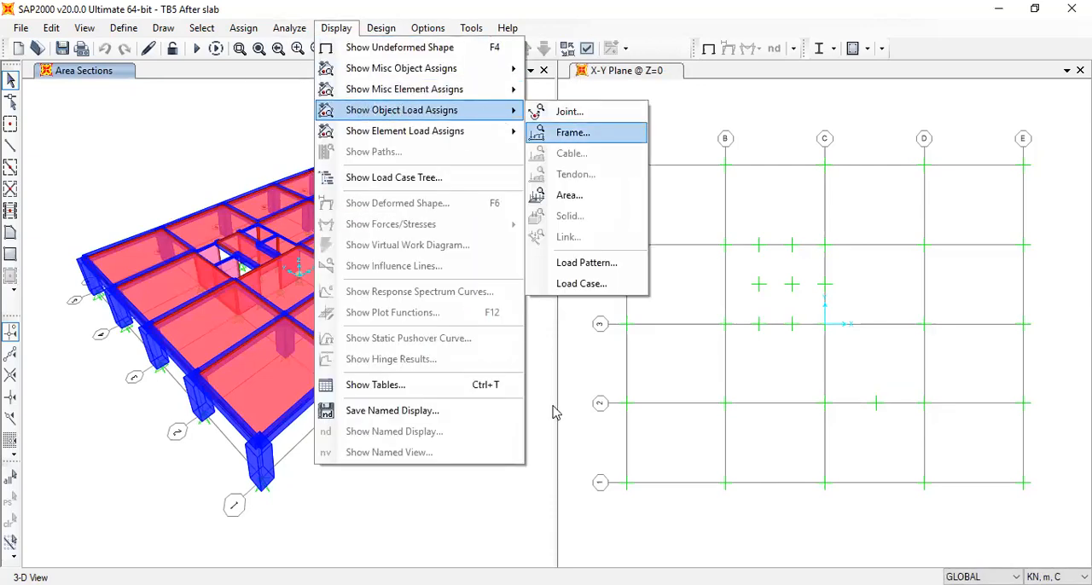
left_click(499, 480)
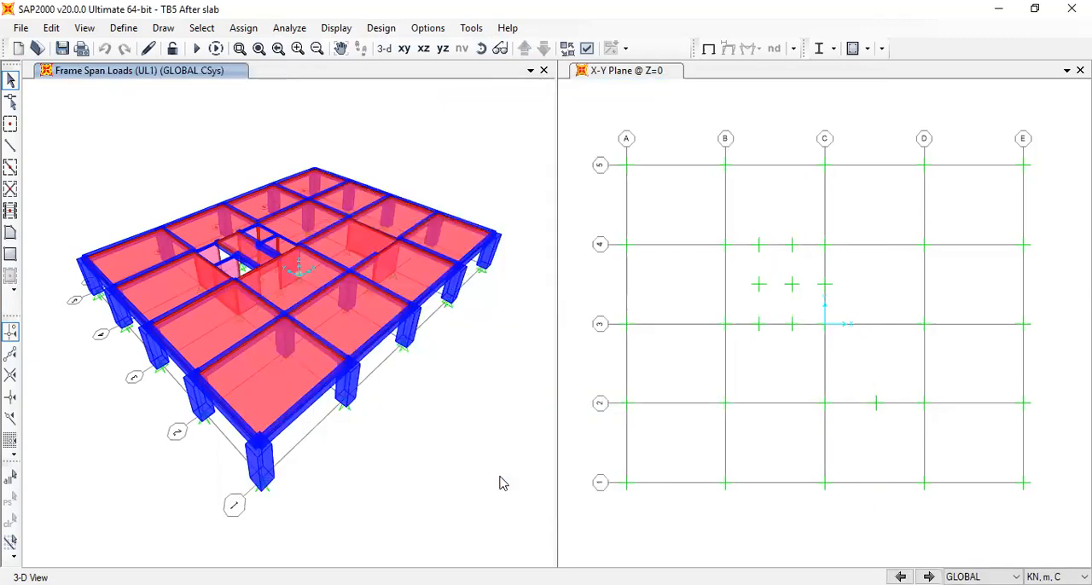
Open the TB6 LOADED WITH 4 COMBOS model without saving the changes to TB5 After slab
left_click(18, 28)
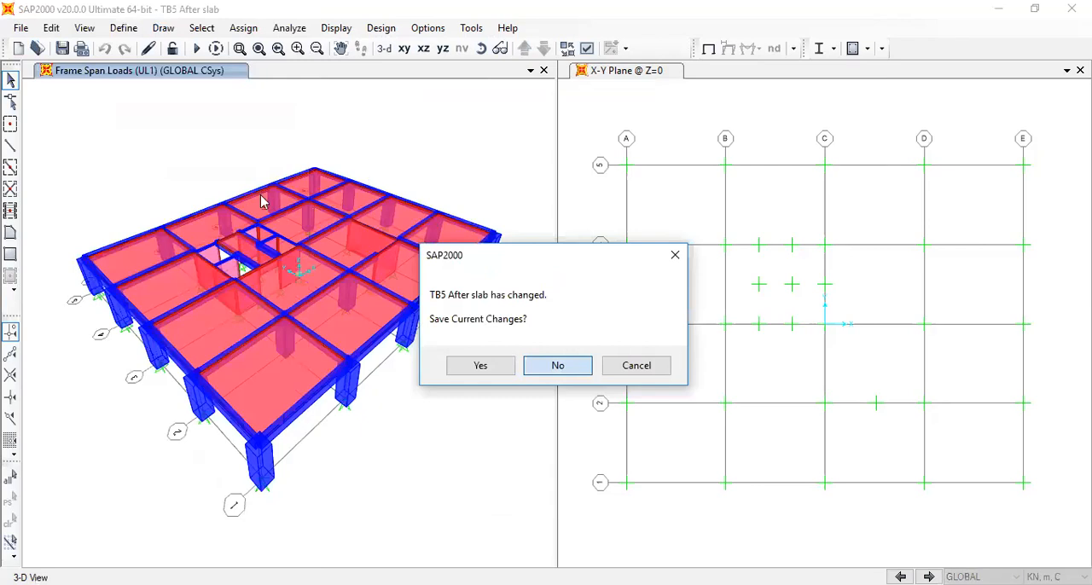
key("Return")
left_click(226, 233)
left_click(412, 377)
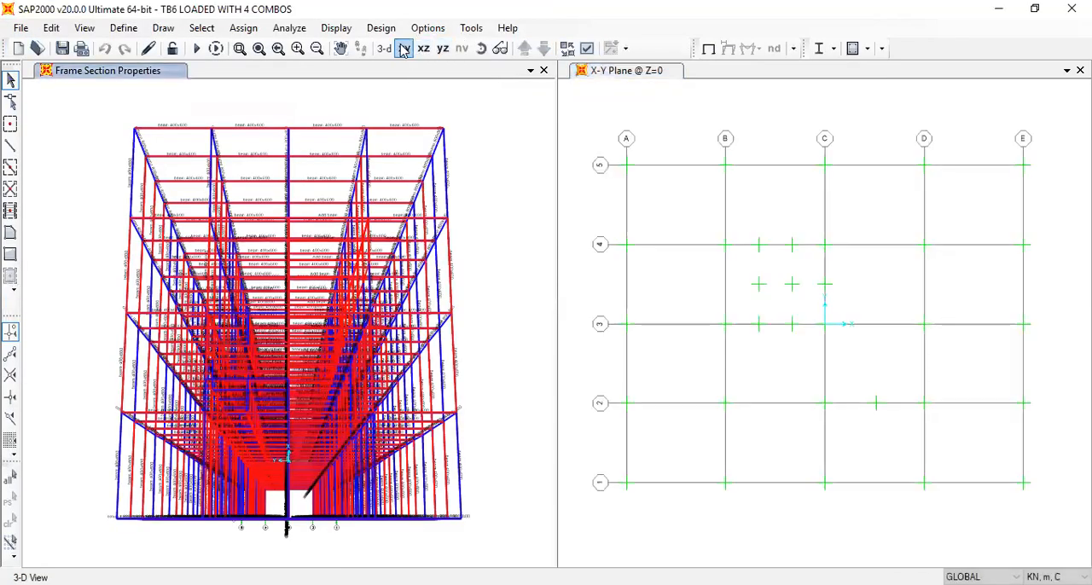
Delete everything above the first storey of the tower, leaving only the lowest storey of the model
left_click(476, 47)
left_click_drag(504, 367, 503, 125)
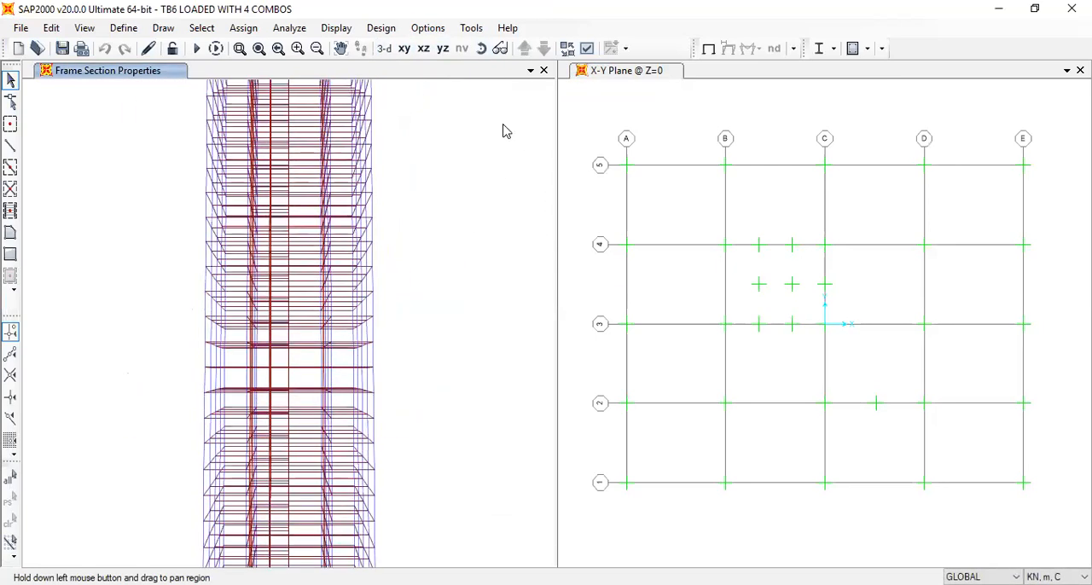
scroll(476, 247, "down", 3)
scroll(476, 253, "down", 1)
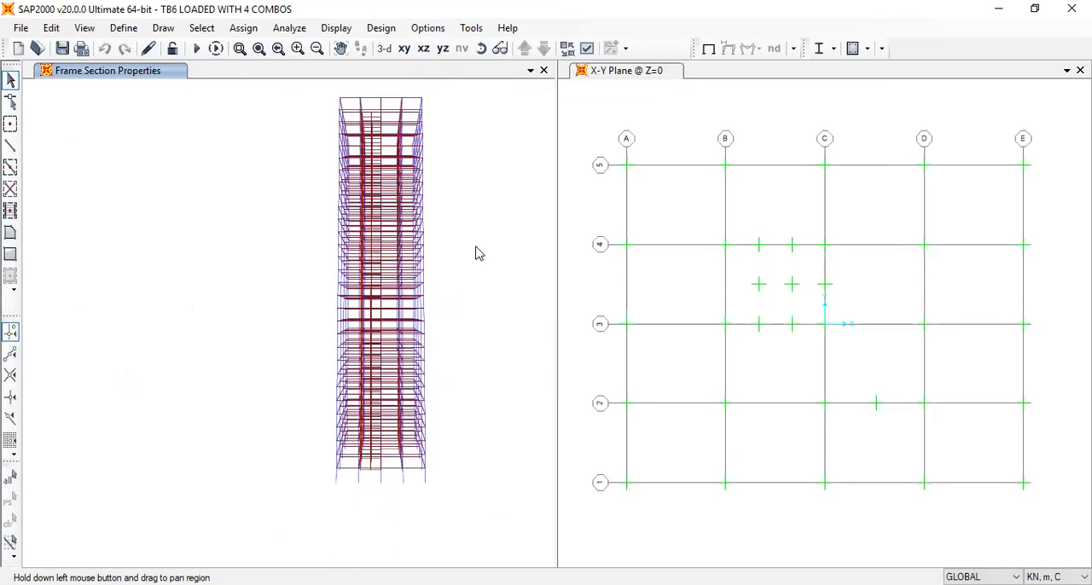
left_click(480, 48)
left_click_drag(504, 256, 490, 192)
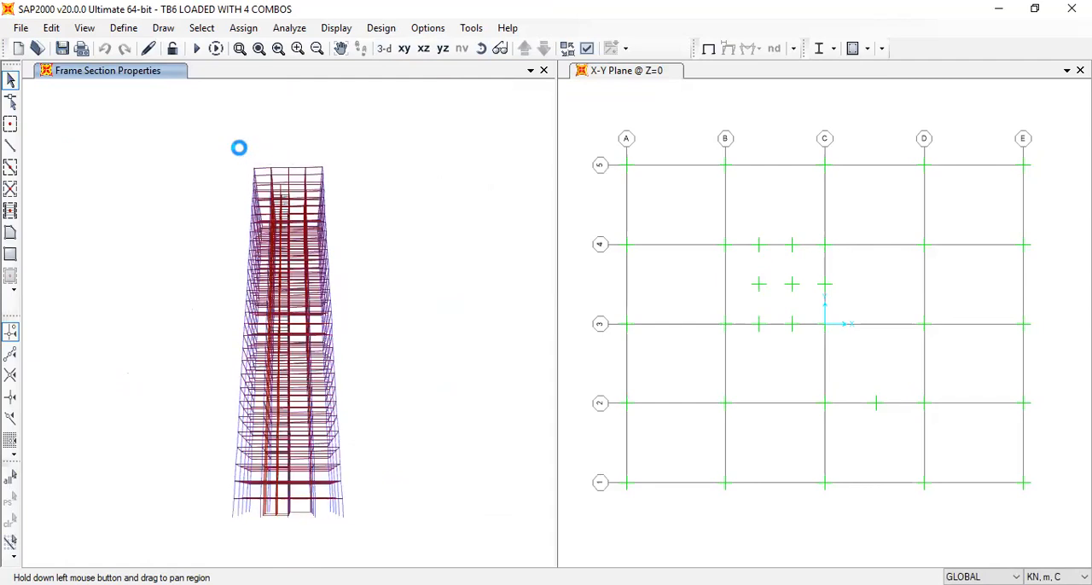
left_click_drag(224, 152, 412, 495)
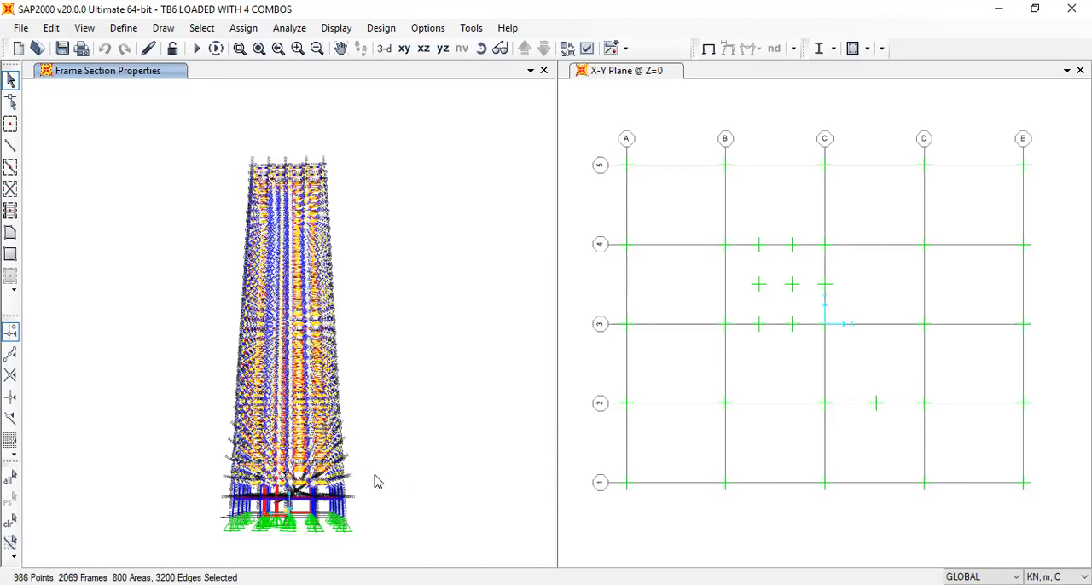
key("Delete")
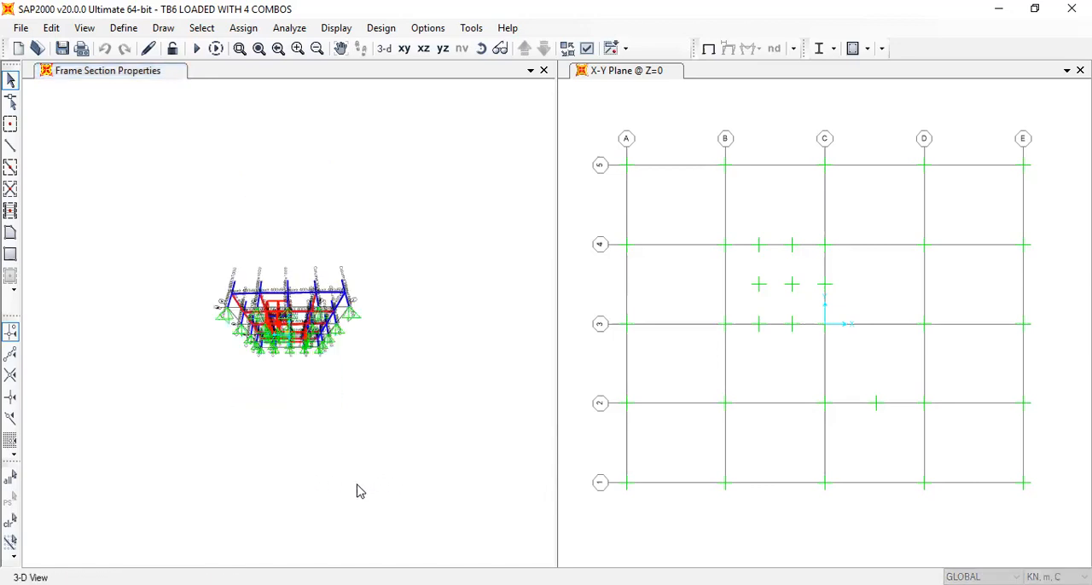
left_click(481, 48)
left_click_drag(446, 231, 437, 296)
left_click_drag(366, 317, 110, 267)
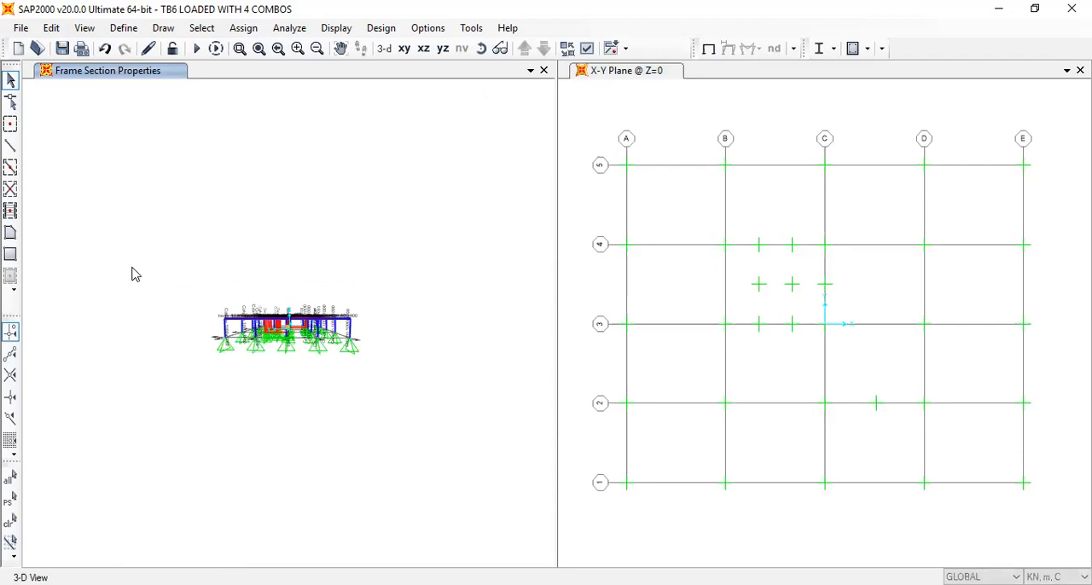
Restore the default 3-D view and display the UL1 frame span loads on the remaining storey
left_click(385, 49)
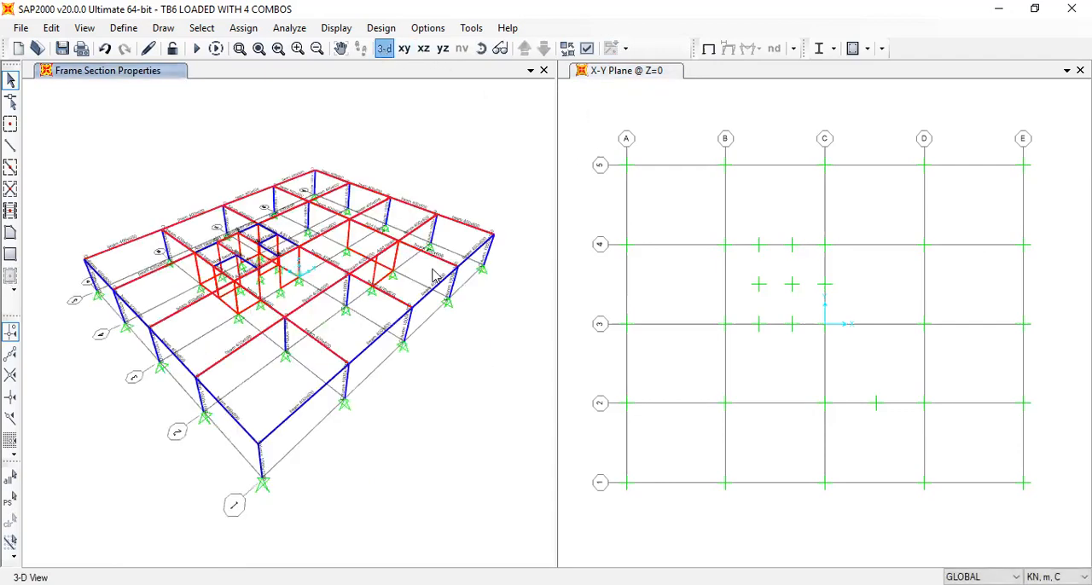
left_click(336, 28)
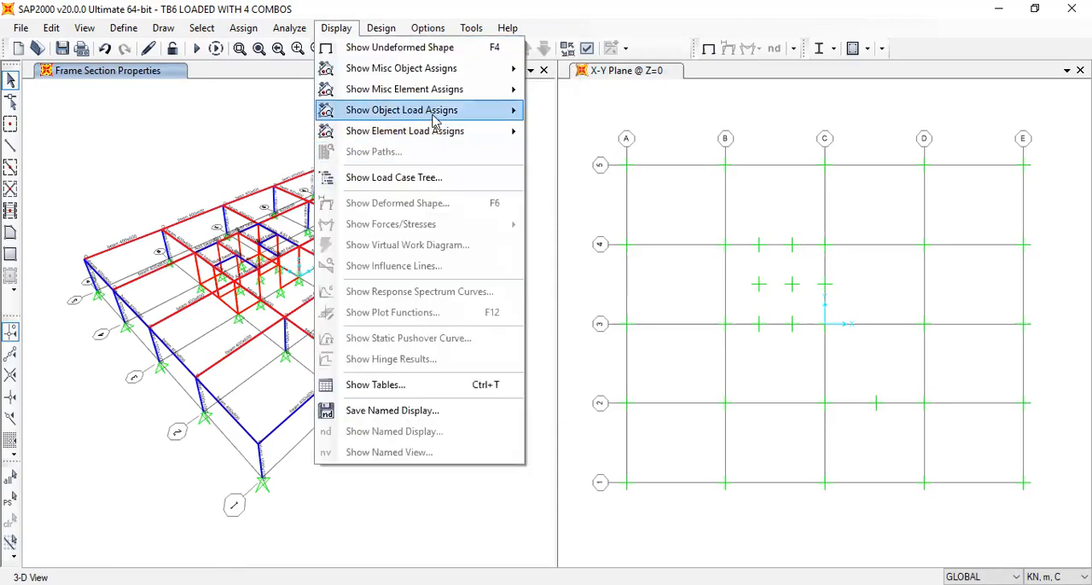
mouse_move(444, 110)
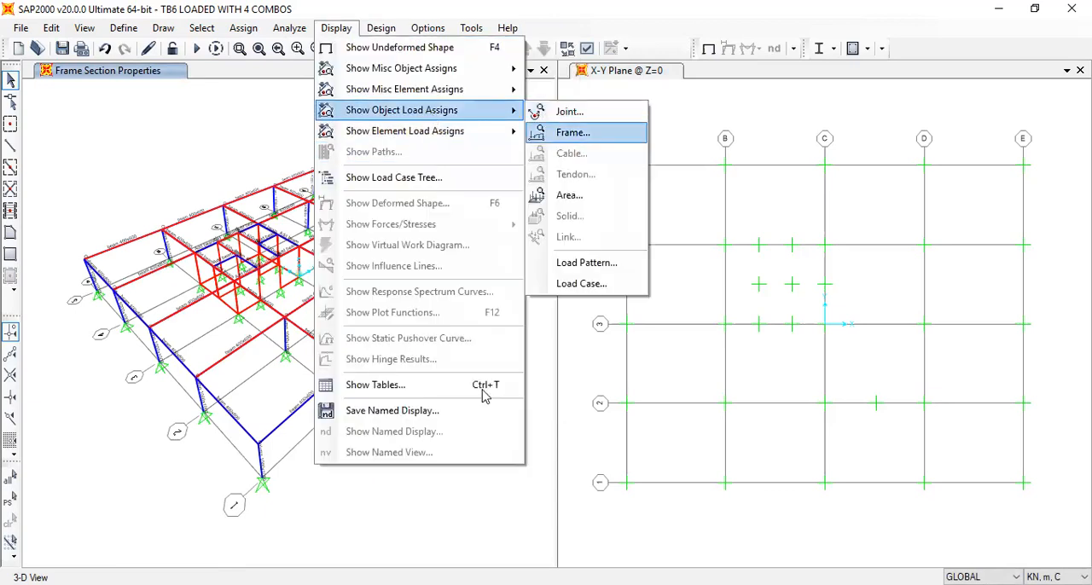
key("Return")
left_click(480, 482)
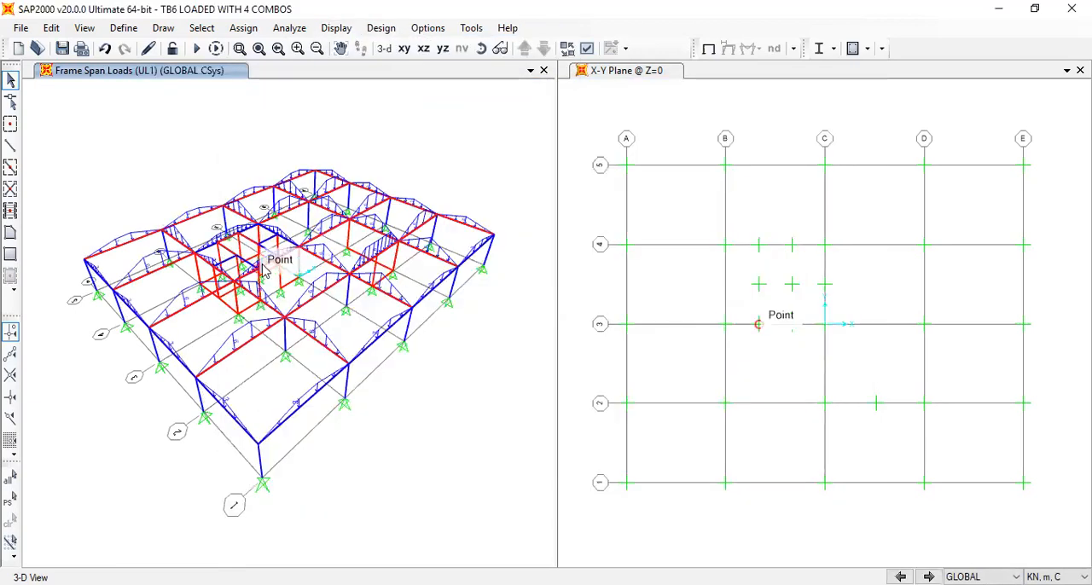
scroll(371, 186, "up", 2)
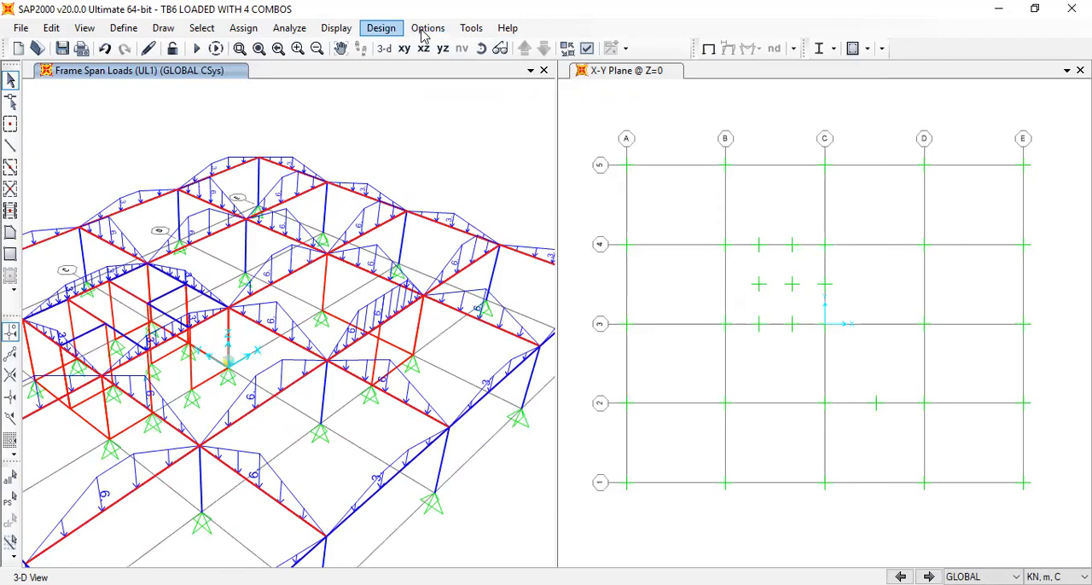
Display the frame span loads of the UL2 load pattern and inspect them around the core
left_click(381, 28)
mouse_move(336, 28)
mouse_move(384, 110)
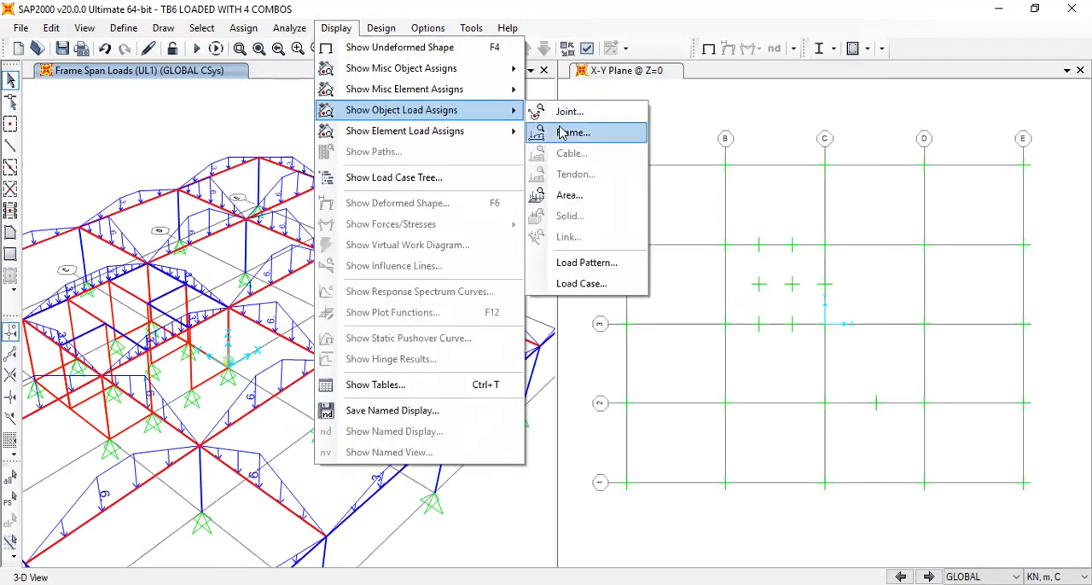
left_click(573, 132)
left_click(545, 131)
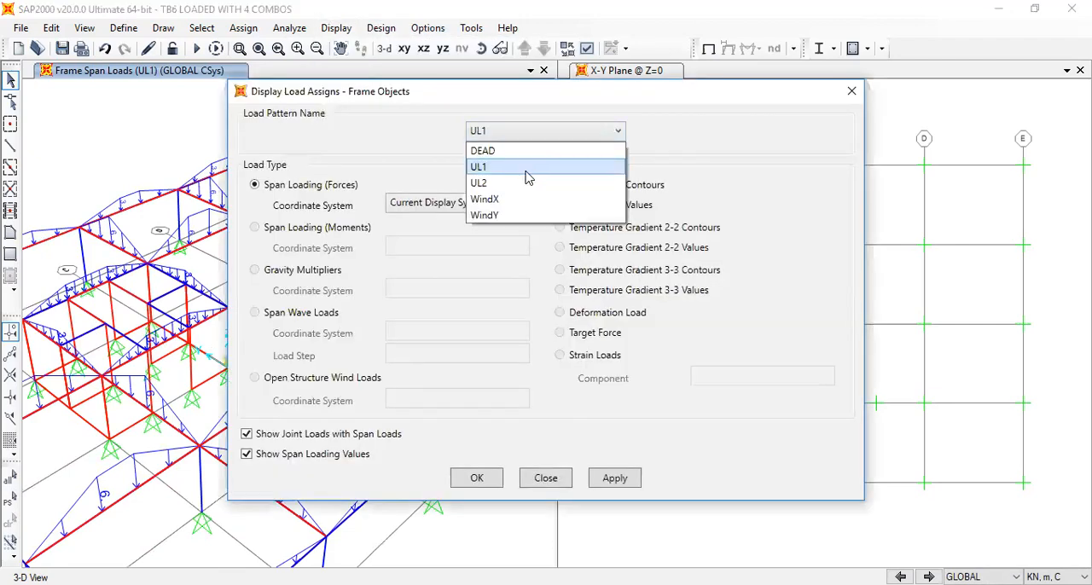
left_click(524, 182)
left_click(477, 477)
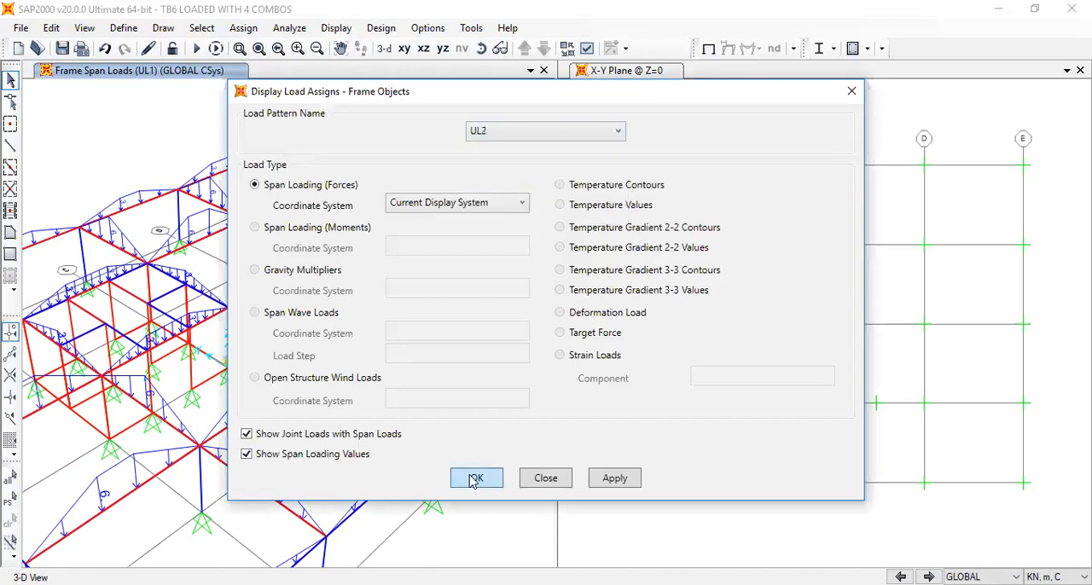
middle_click_drag(322, 401, 506, 327)
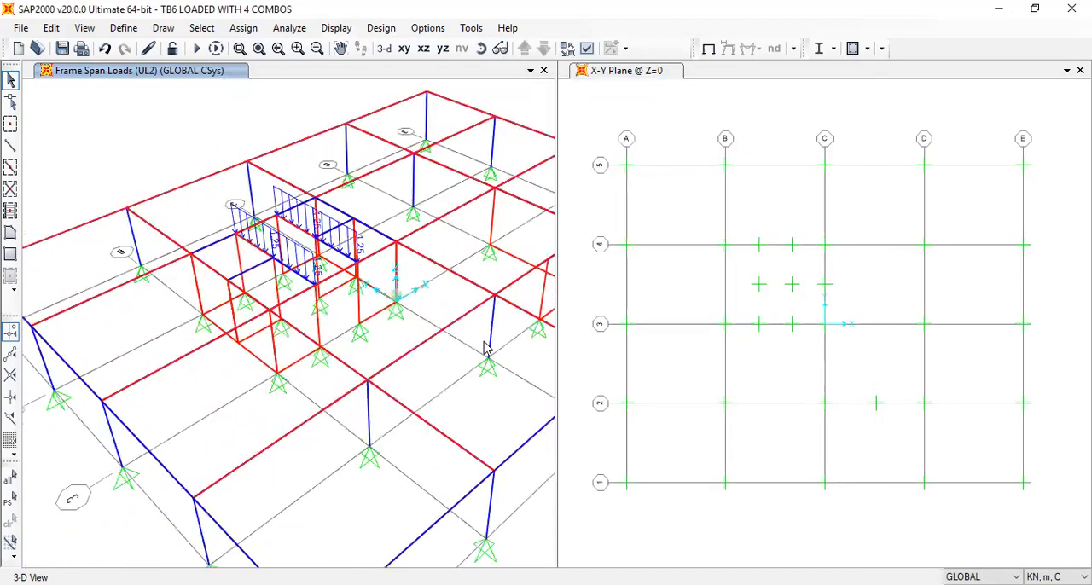
Select the slab panel next to the core walls to check it, and clear the selection
left_click(273, 379)
left_click(227, 397)
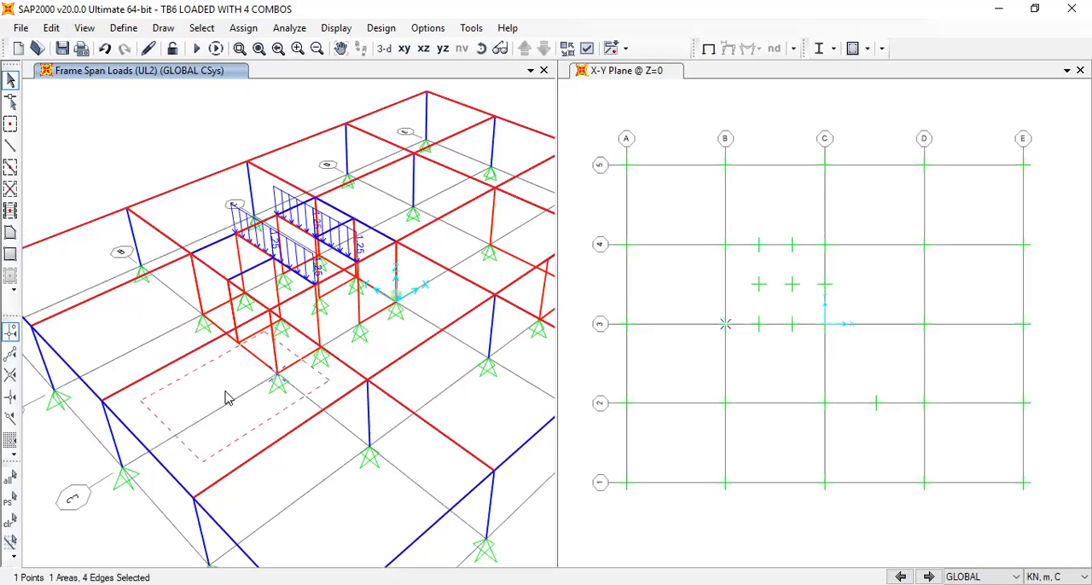
key("ctrl+q")
Review the thickness and material assigned in the Slab 175 shell area section
left_click(124, 28)
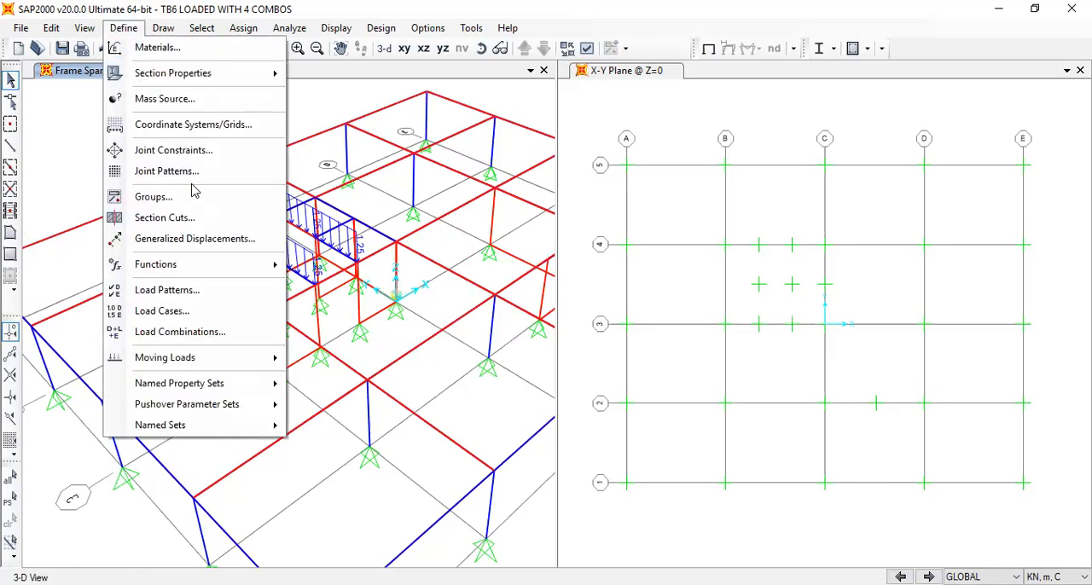
mouse_move(256, 74)
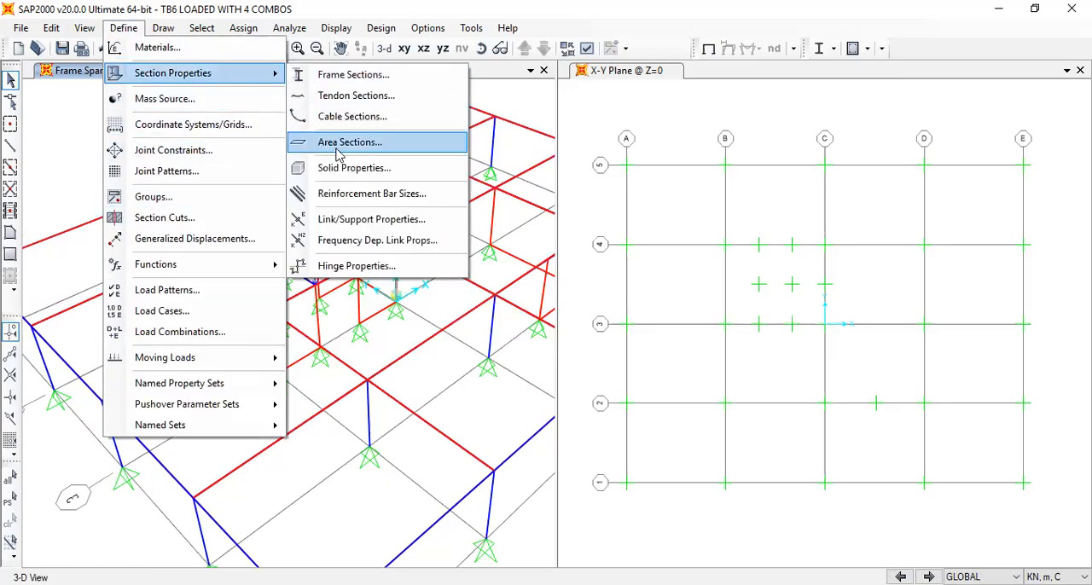
left_click(340, 145)
left_click(487, 257)
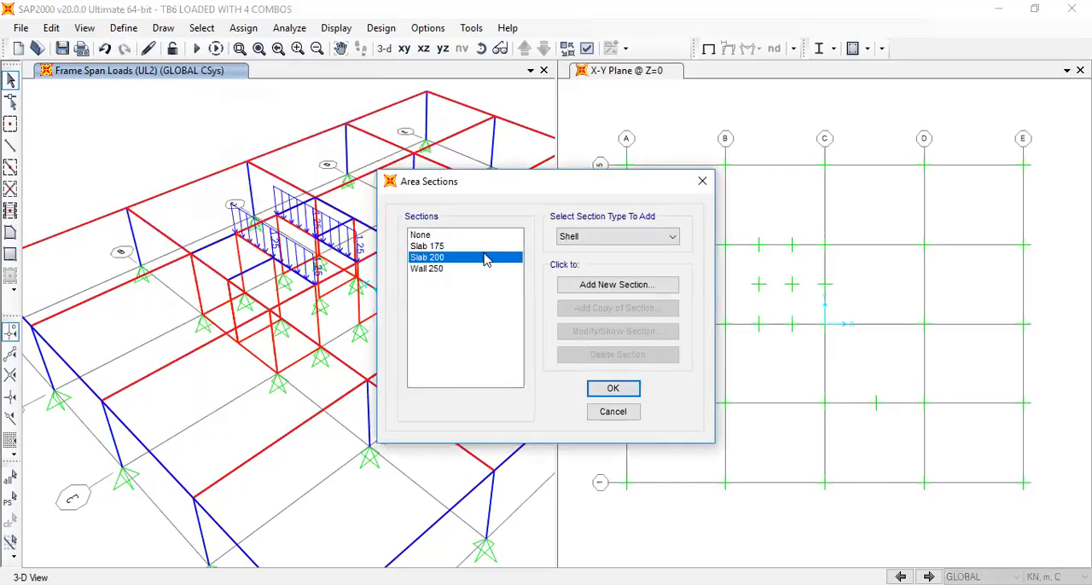
left_click(483, 246)
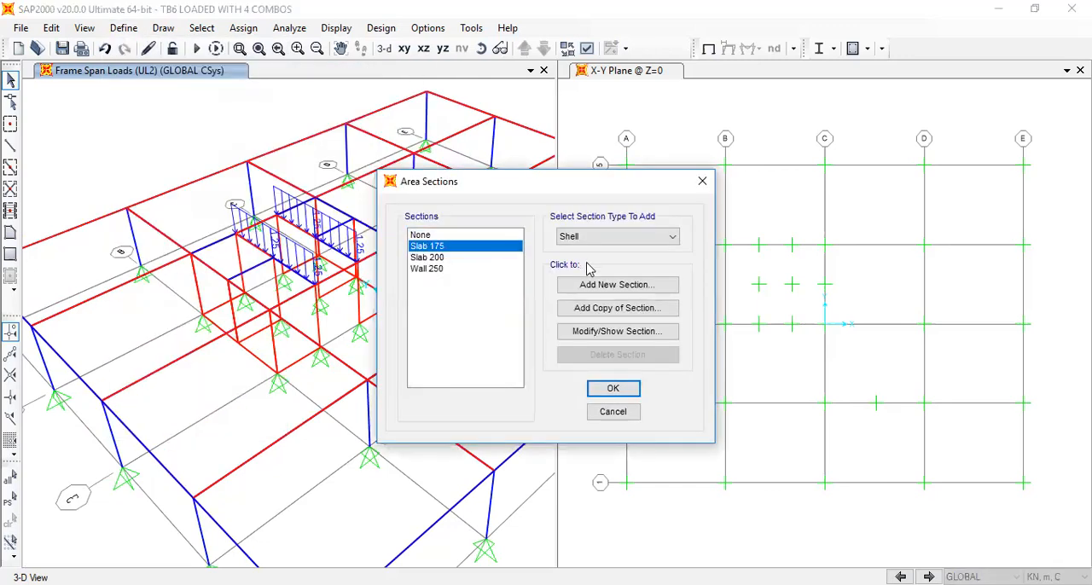
left_click(638, 331)
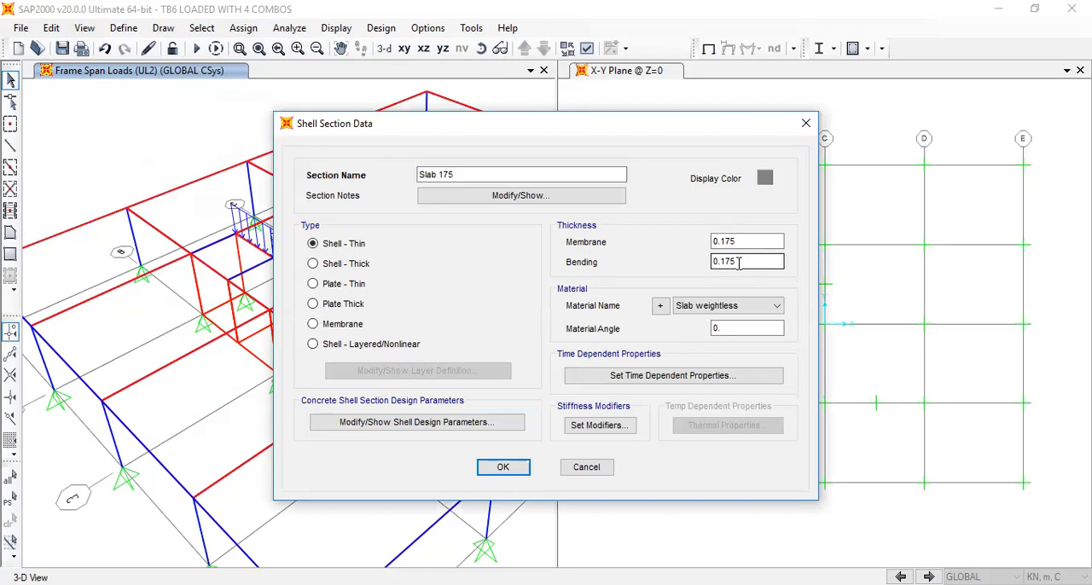
left_click(503, 466)
Review the thickness and material of the Slab 200 shell section, and close the area section definitions
left_click(430, 257)
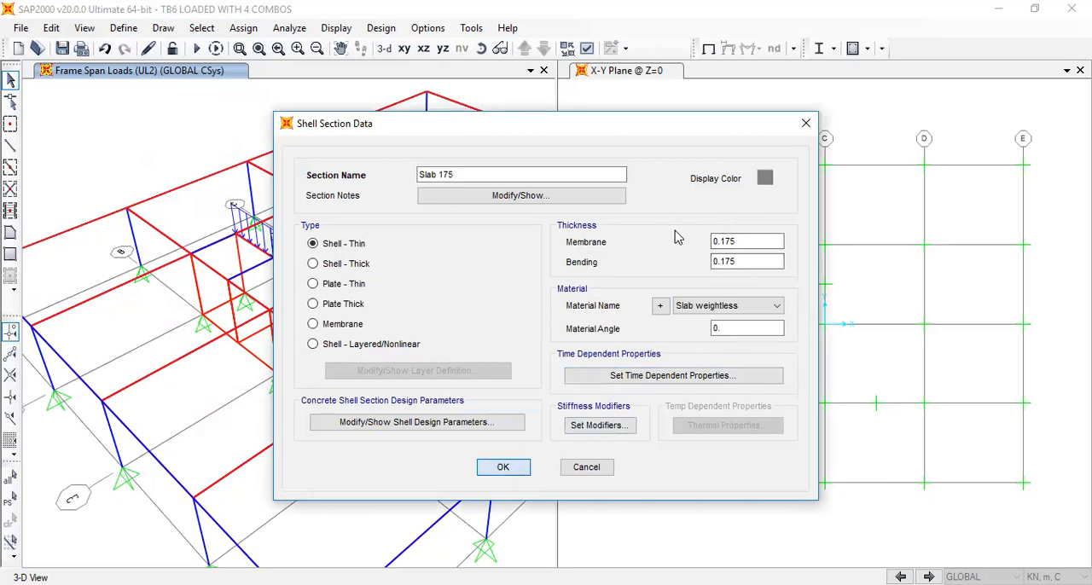
left_click(634, 332)
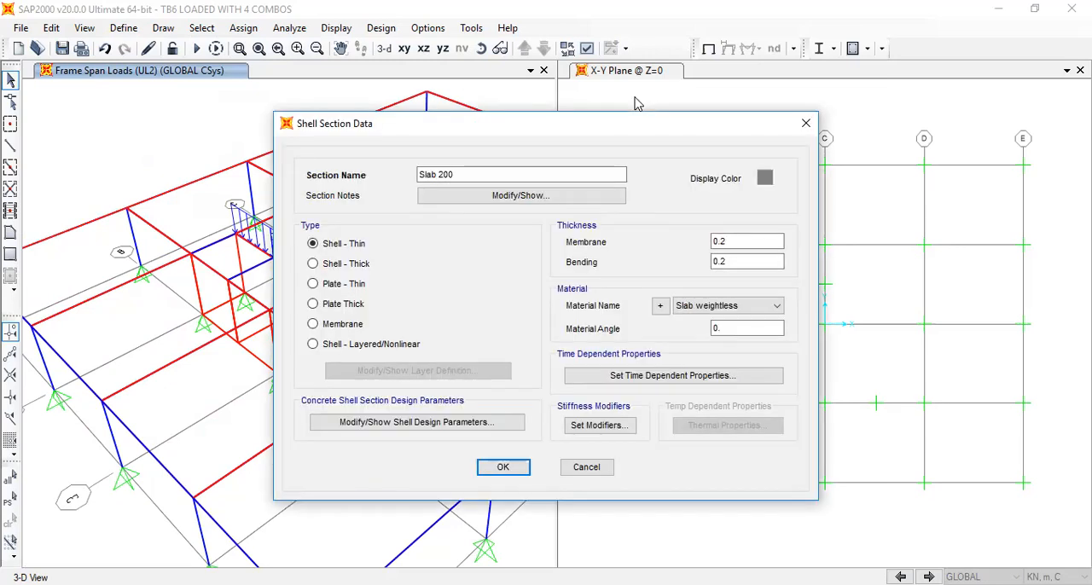
left_click(804, 126)
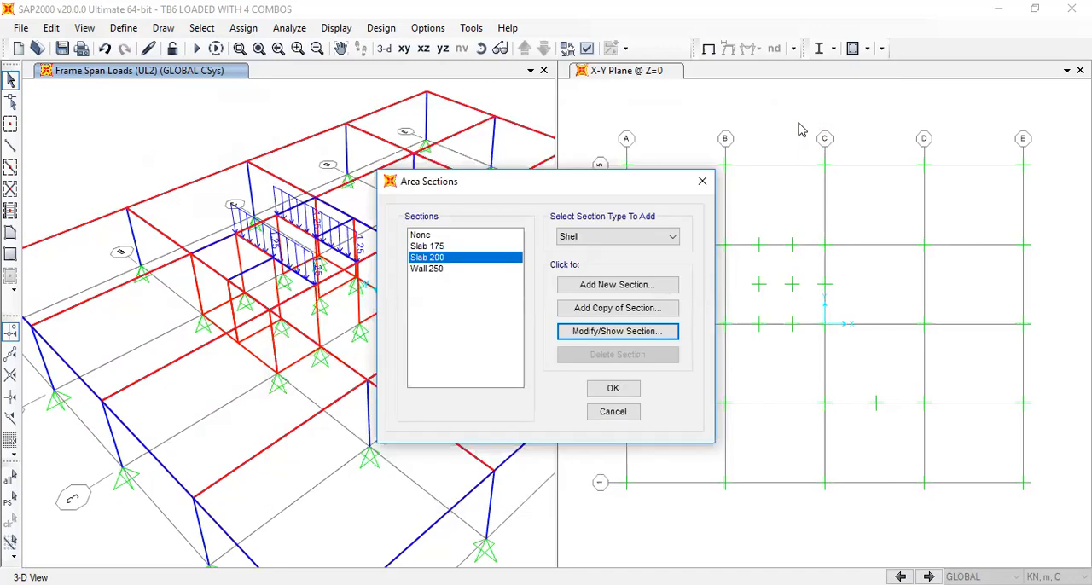
left_click(705, 182)
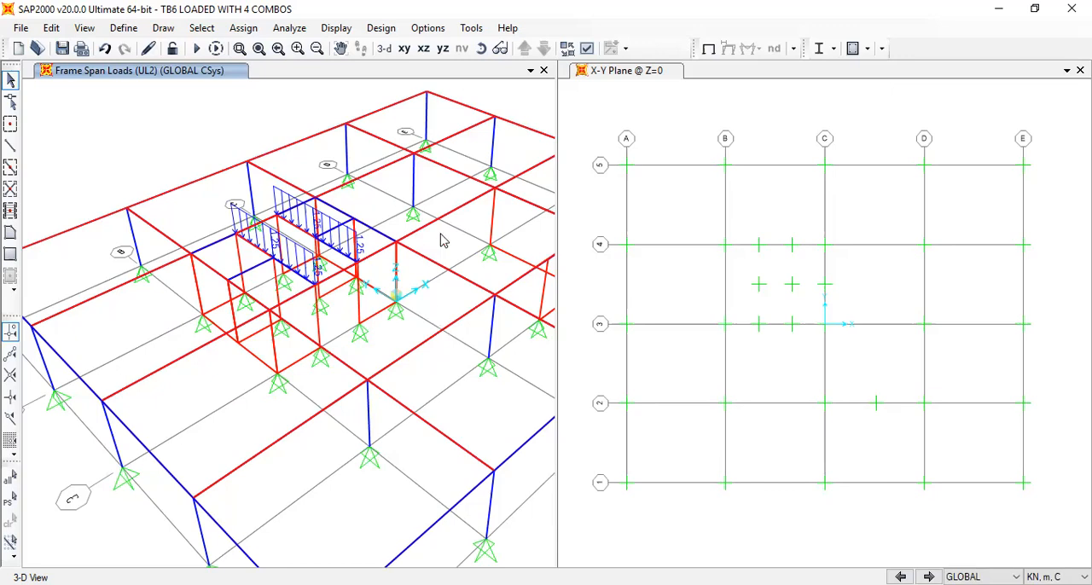
Review the model's defined load patterns, their types and their self-weight multipliers
scroll(340, 355, "down", 3)
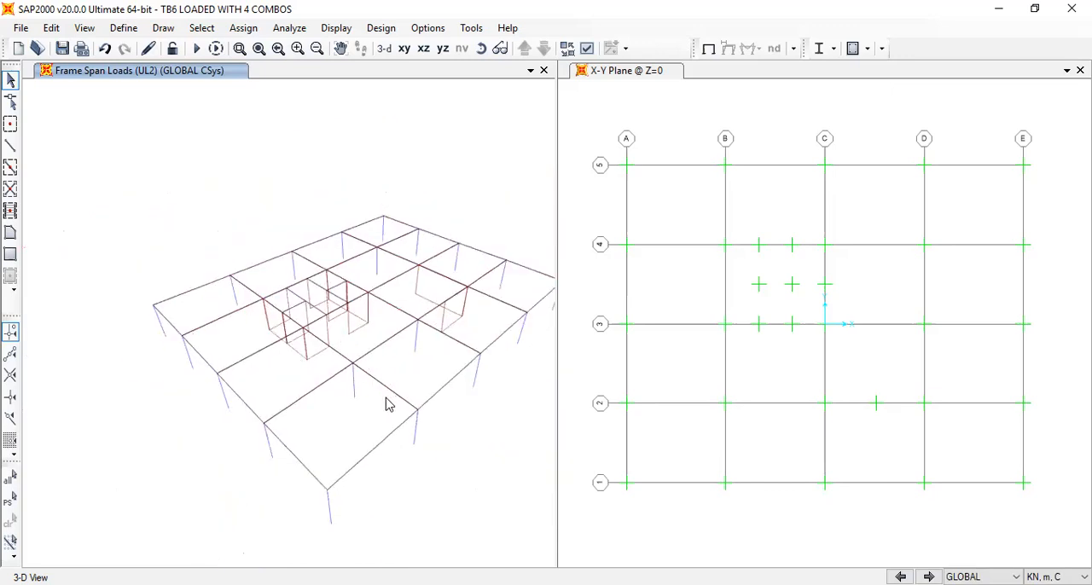
left_click(124, 27)
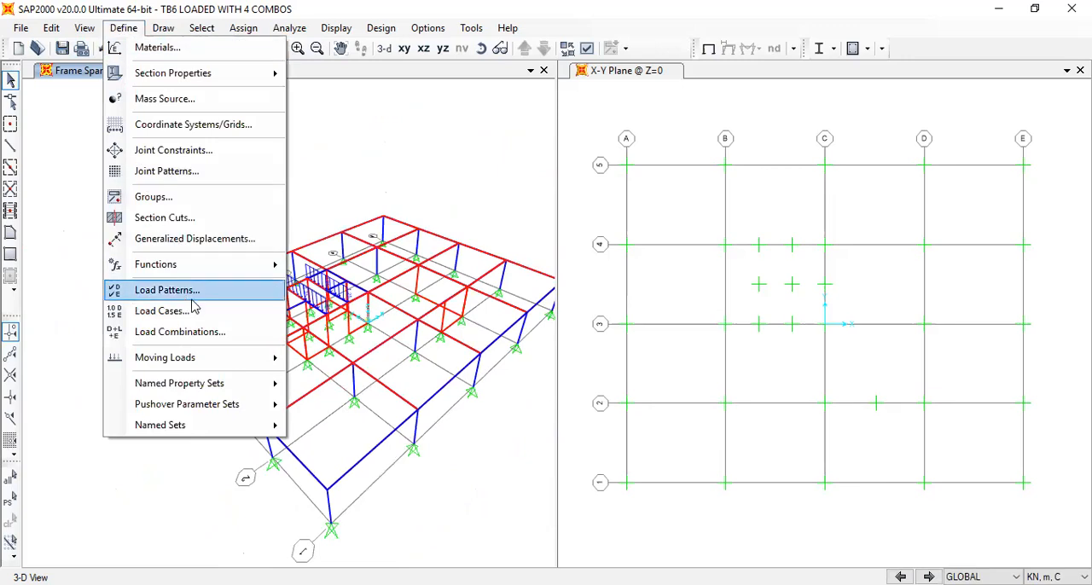
left_click(167, 290)
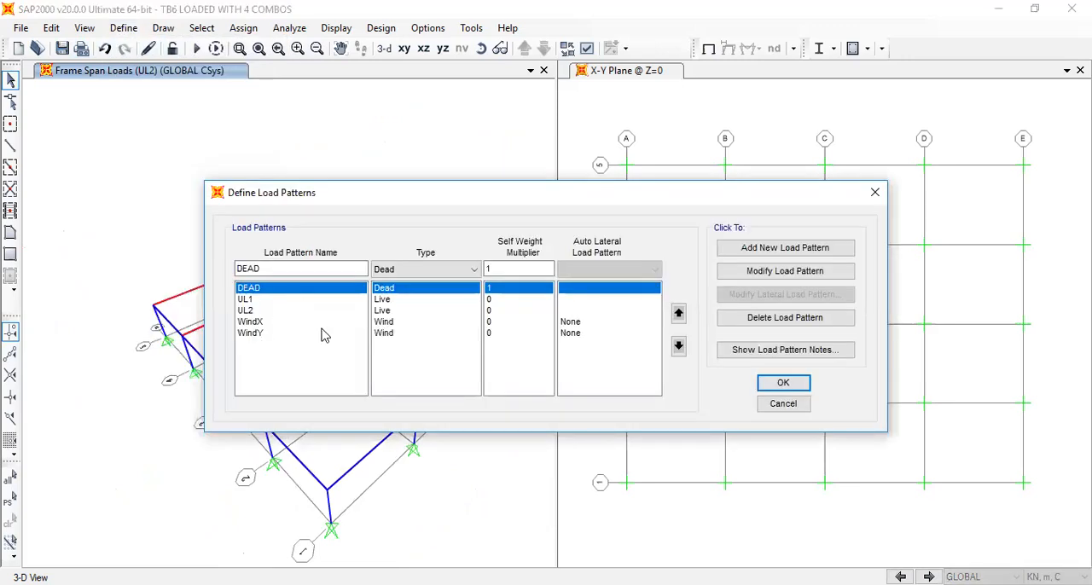
left_click(778, 383)
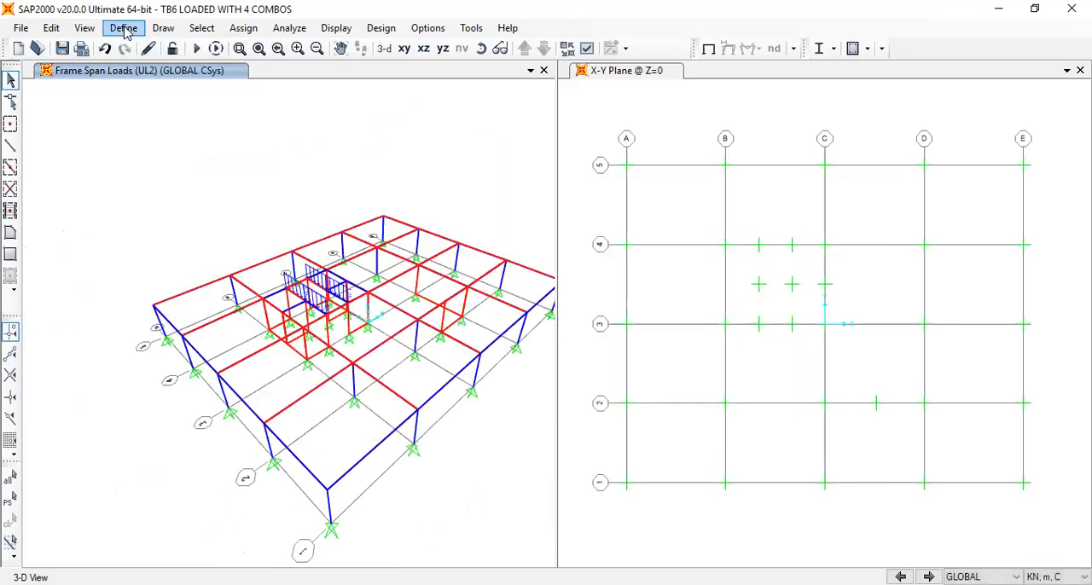
Examine the Slab load combination, checking the available load cases and the scale factors applied to UL1 and UL2
left_click(124, 27)
left_click(236, 339)
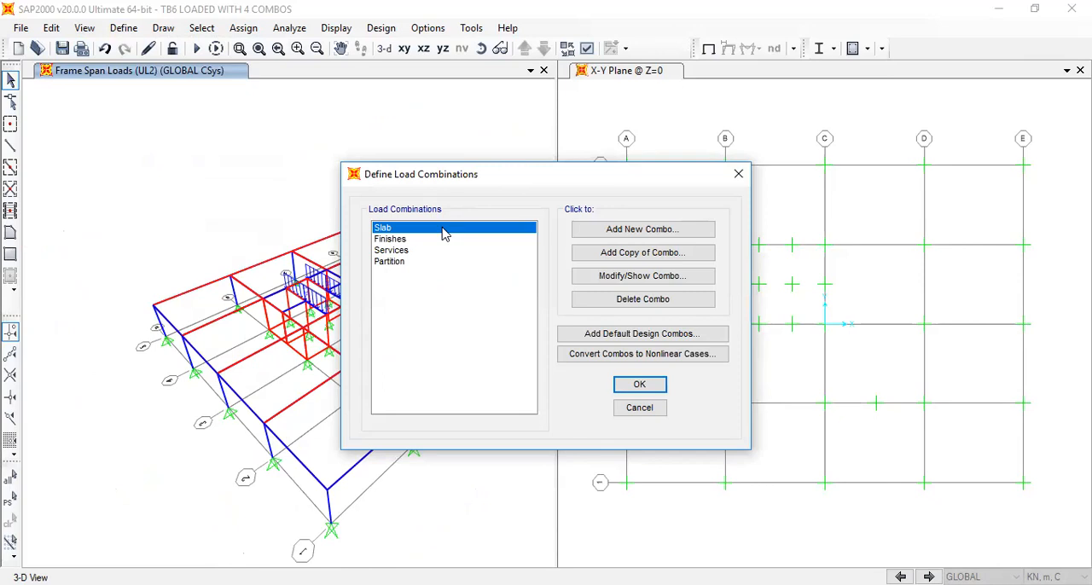
left_click(630, 275)
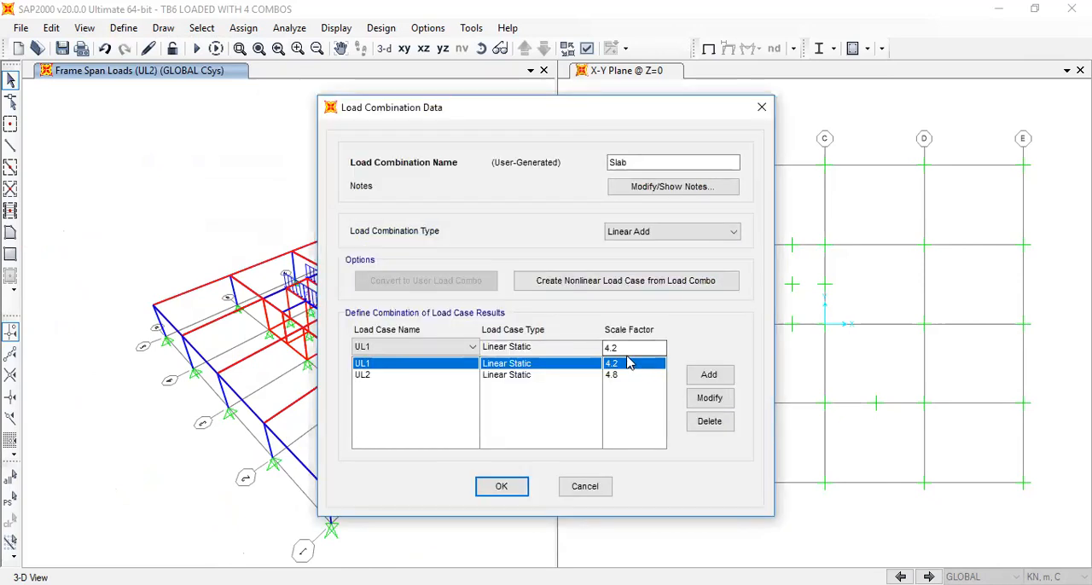
left_click_drag(625, 349, 594, 346)
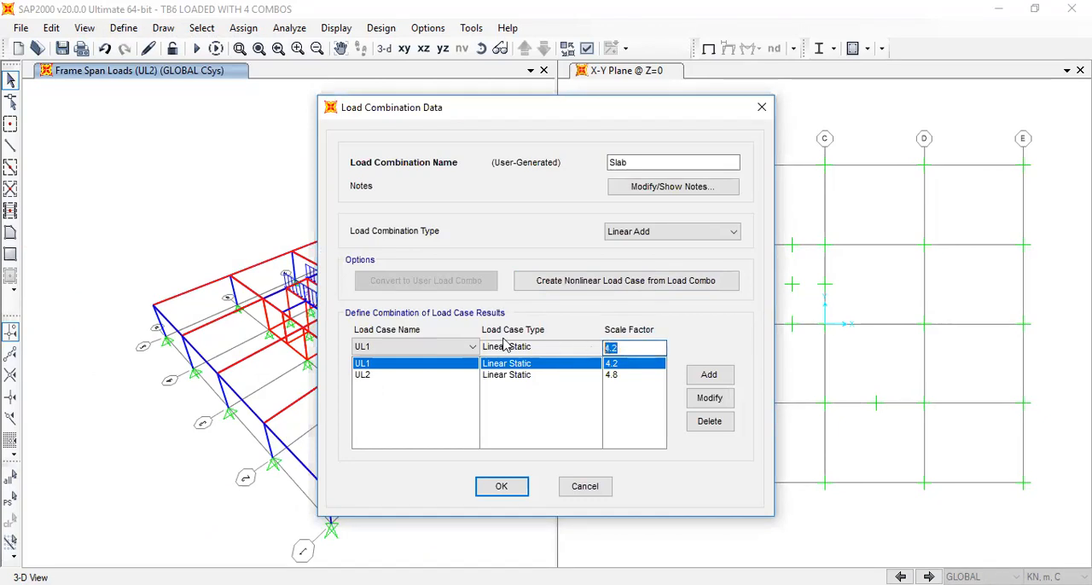
left_click(440, 352)
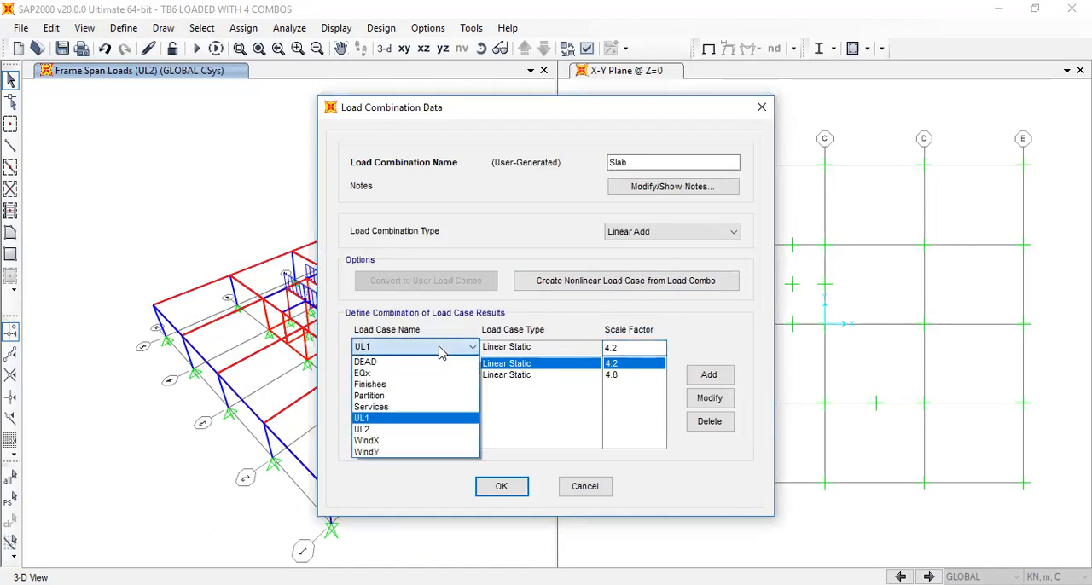
left_click(440, 352)
left_click_drag(623, 348, 588, 345)
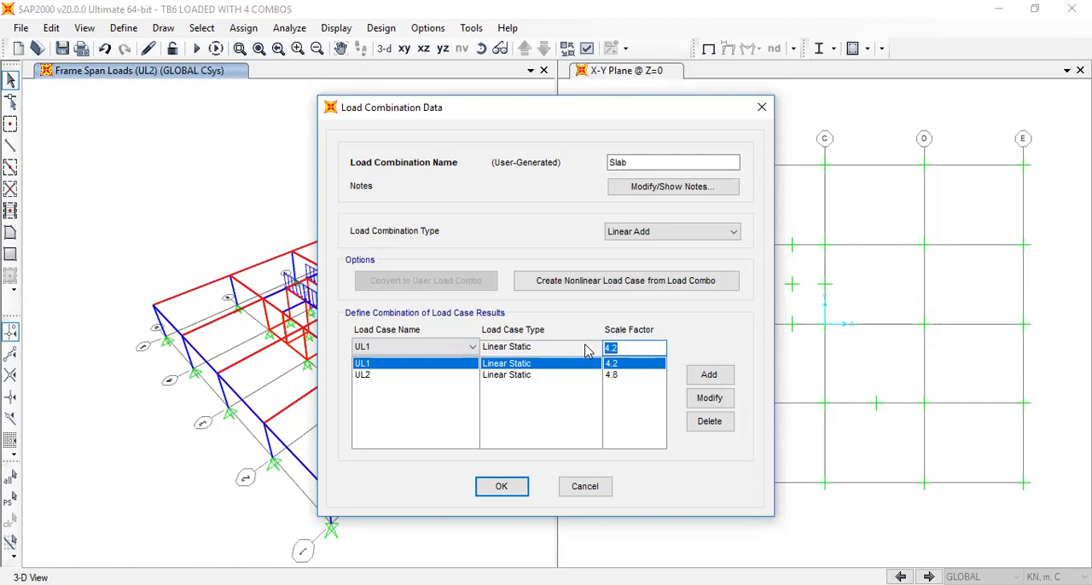
left_click(627, 375)
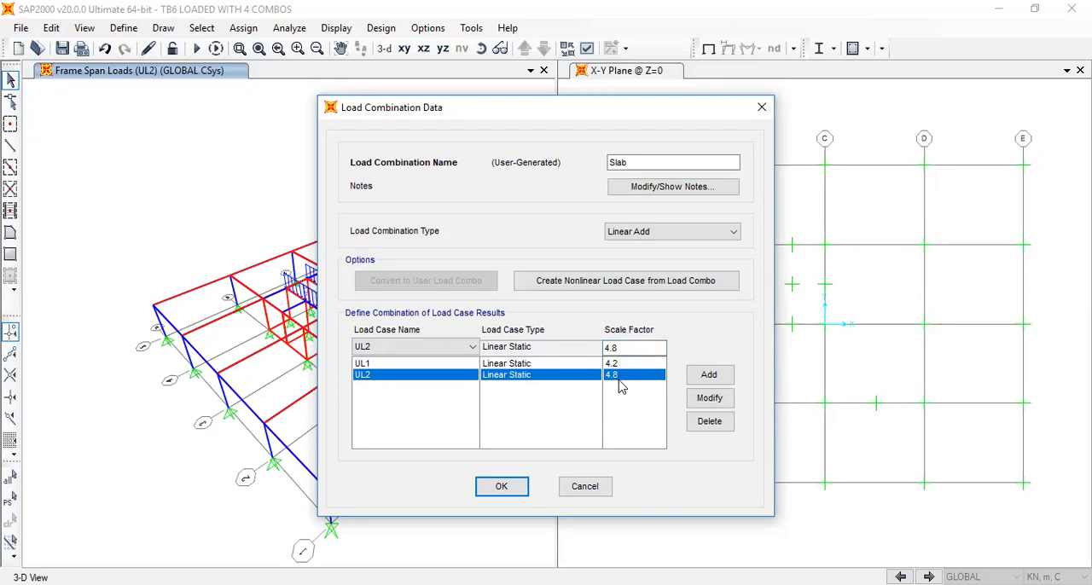
left_click(502, 486)
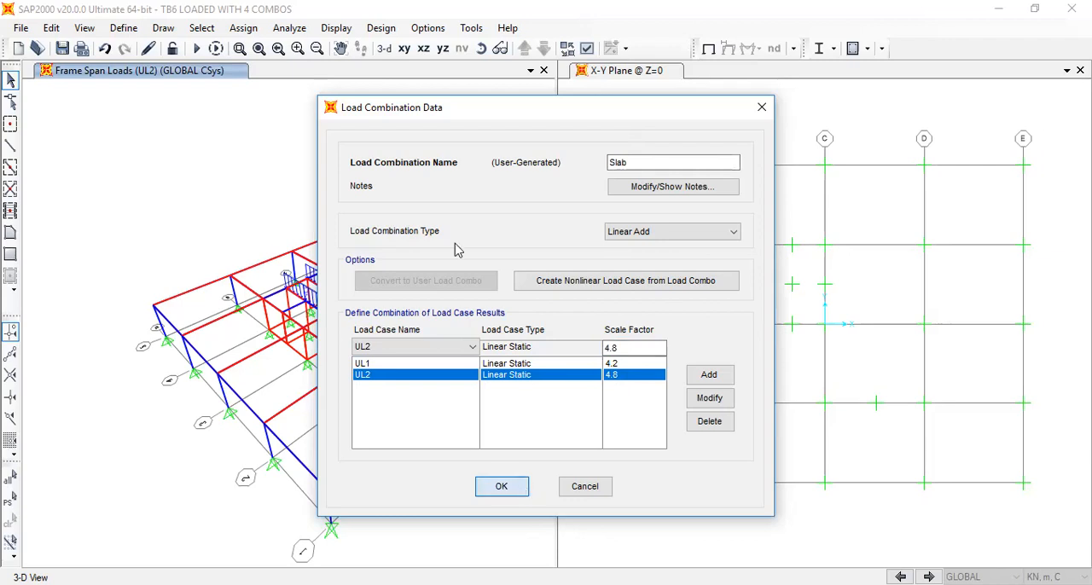
Examine the UL1 and UL2 scale factors in the Finishes and Services load combinations, and close the combination definitions
left_click(419, 240)
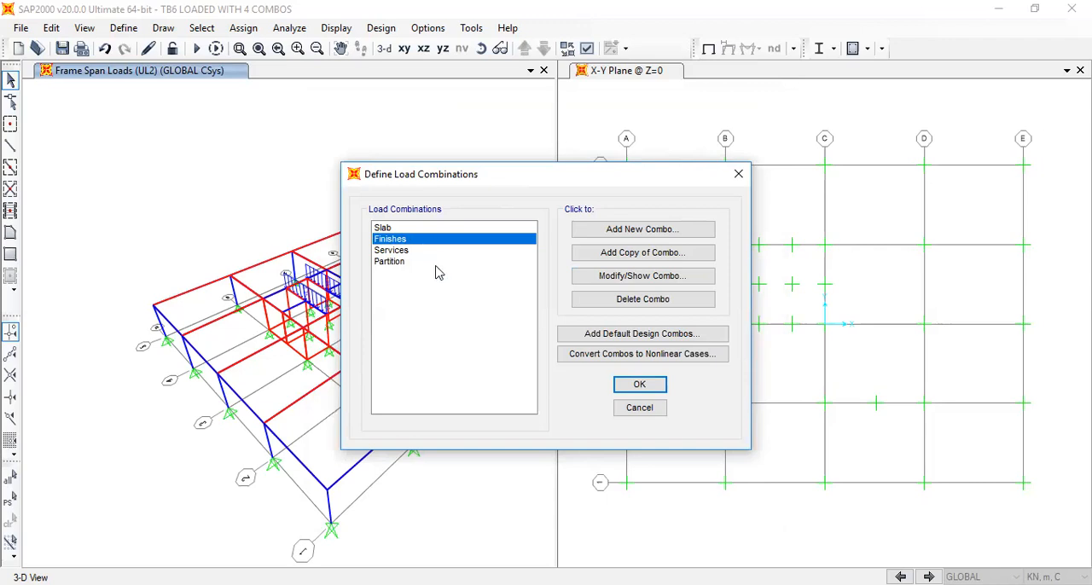
left_click(620, 276)
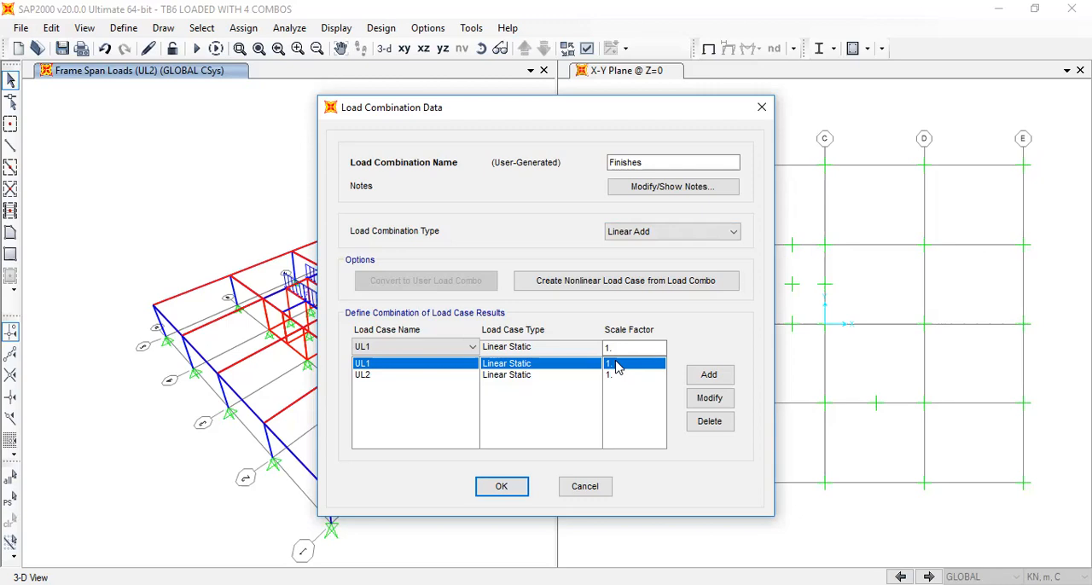
left_click(501, 488)
left_click(418, 251)
left_click(653, 276)
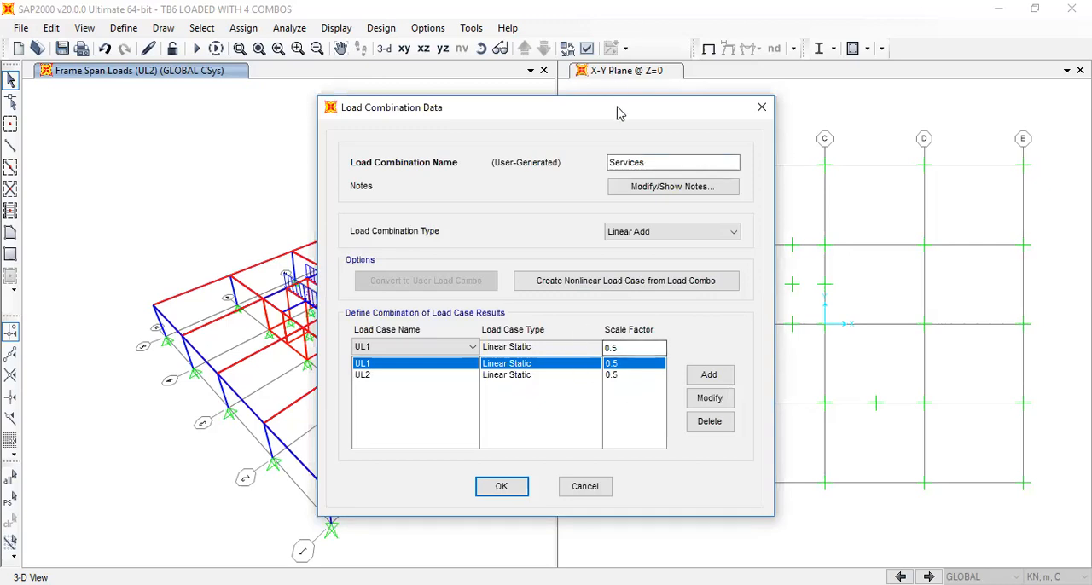
left_click_drag(409, 107, 668, 96)
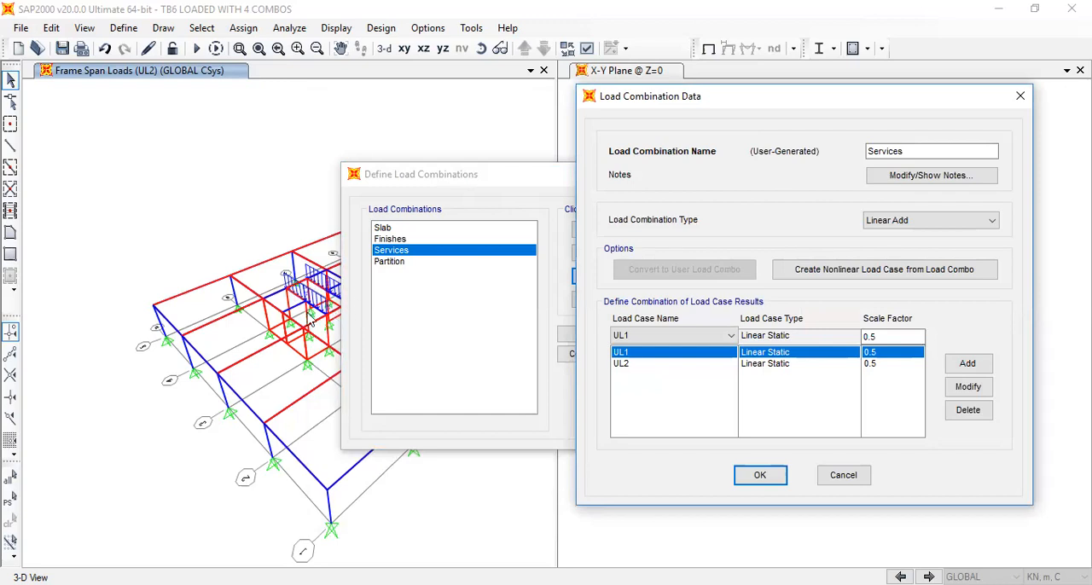
left_click(1020, 96)
left_click(727, 174)
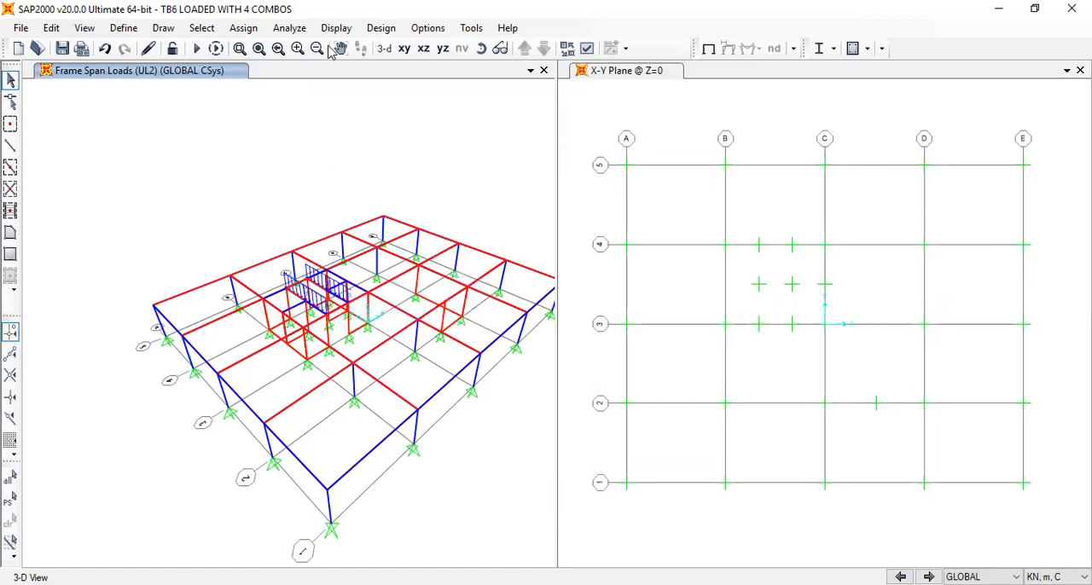
Examine the load case and scale factor used in the Partition load combination, and close the combination definitions
left_click(159, 29)
mouse_move(124, 28)
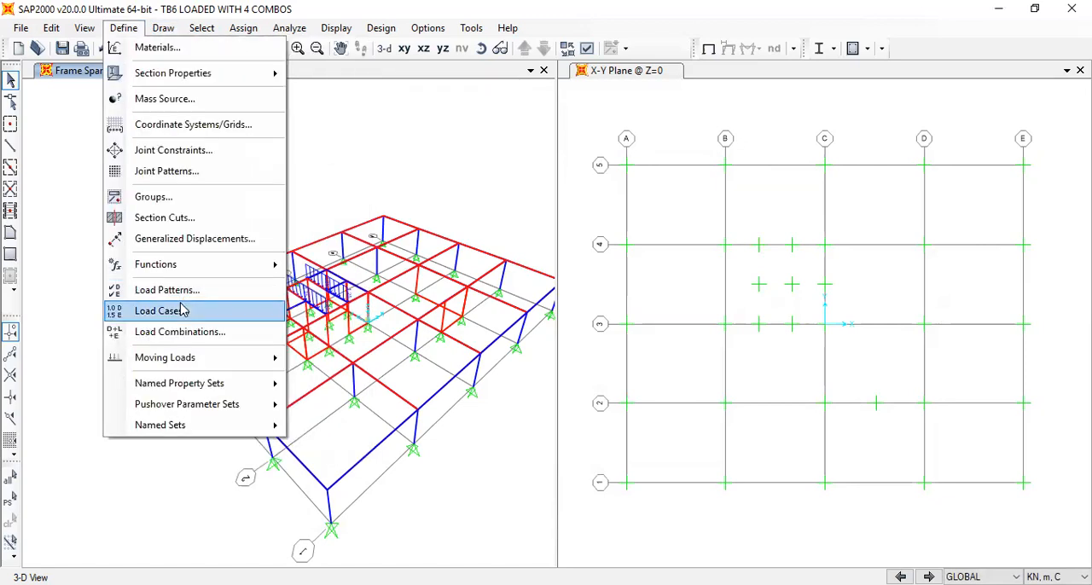
left_click(179, 332)
left_click(412, 262)
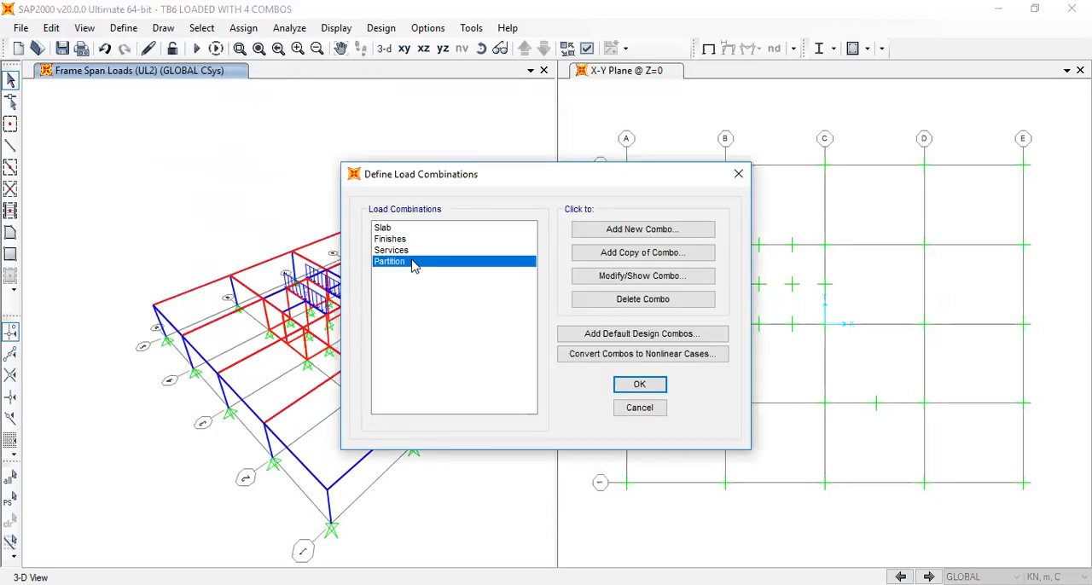
left_click(627, 280)
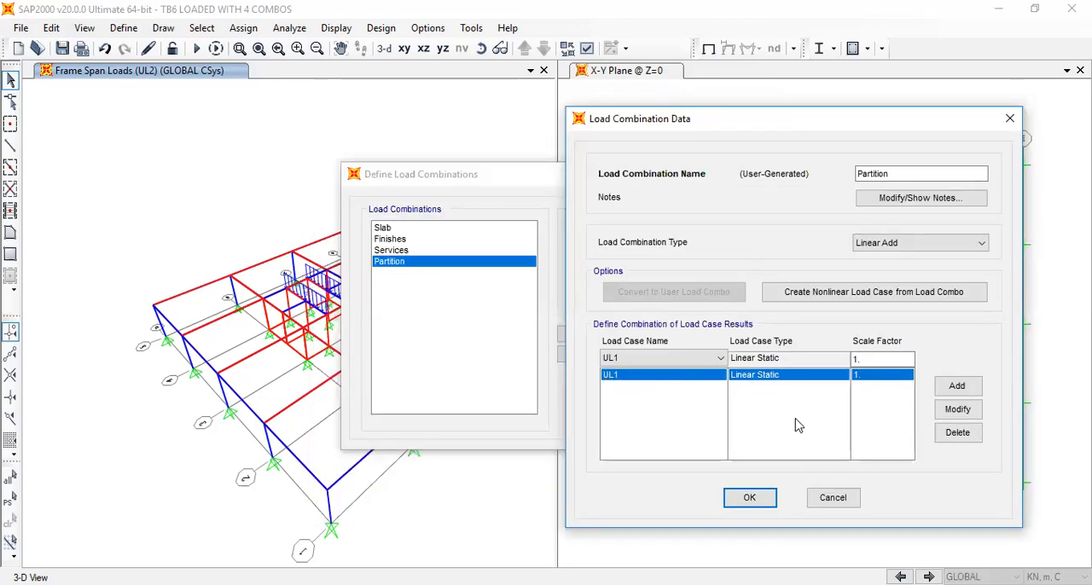
left_click(749, 499)
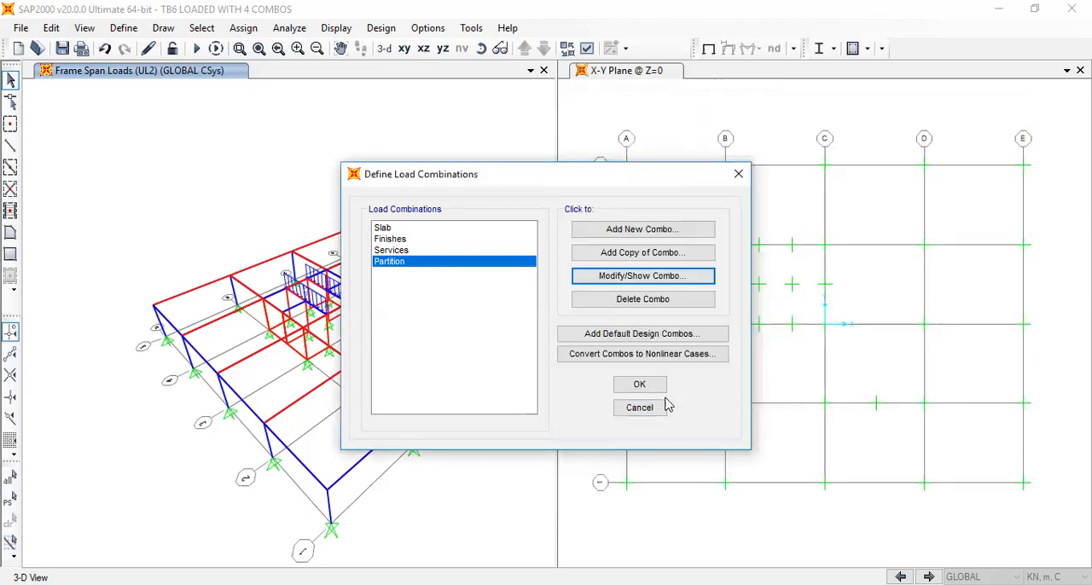
left_click(641, 386)
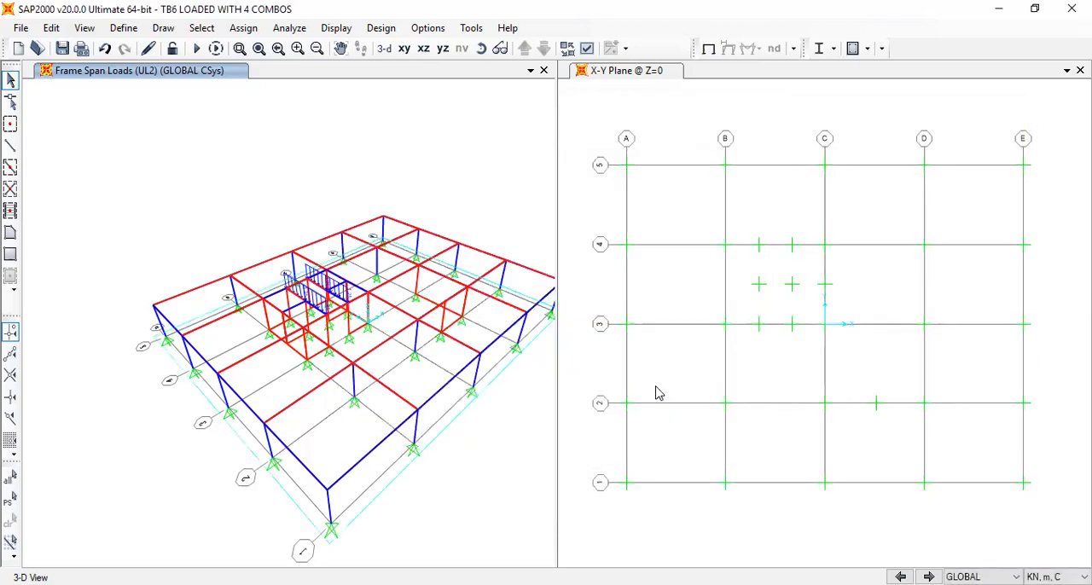
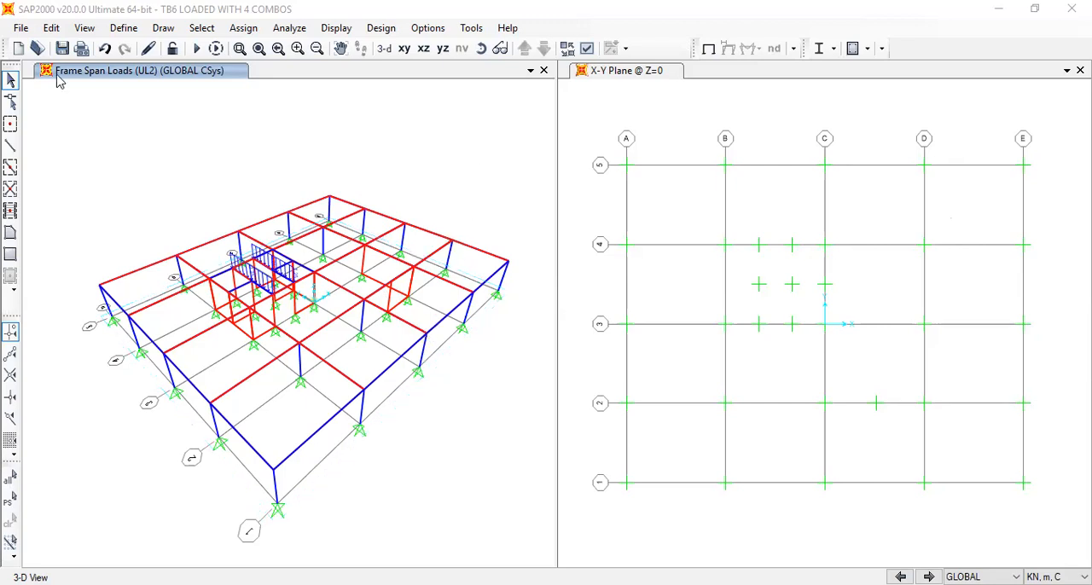
Open the TB7.sdb model without saving the changes to the current model
left_click(21, 28)
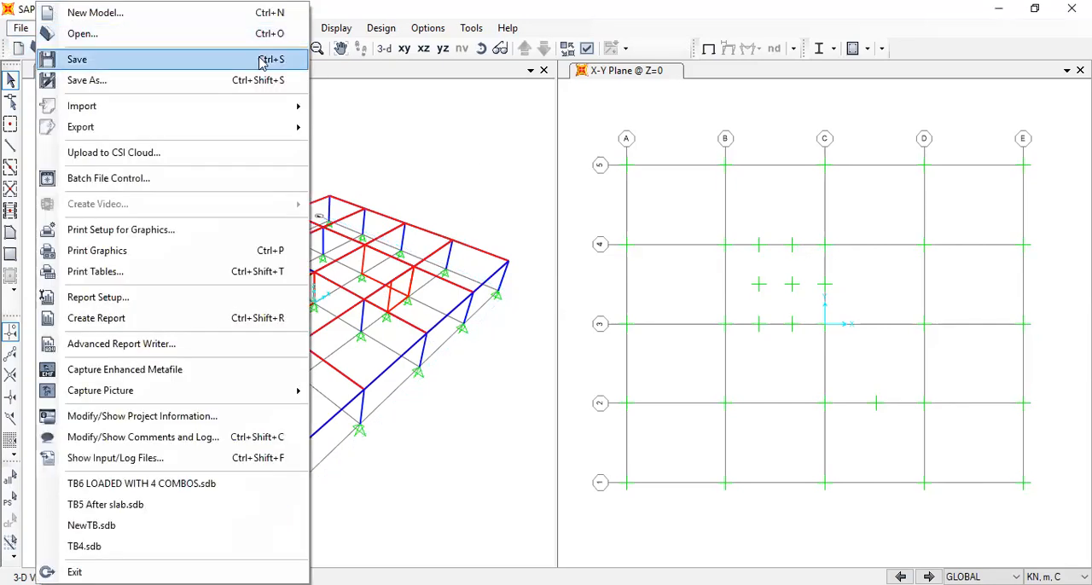
left_click(209, 33)
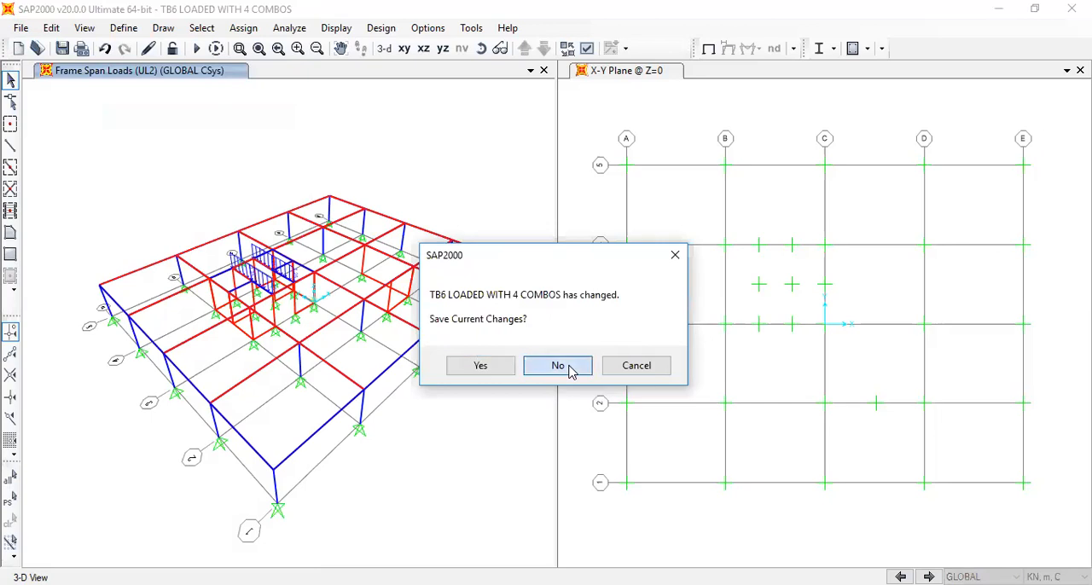
left_click(571, 370)
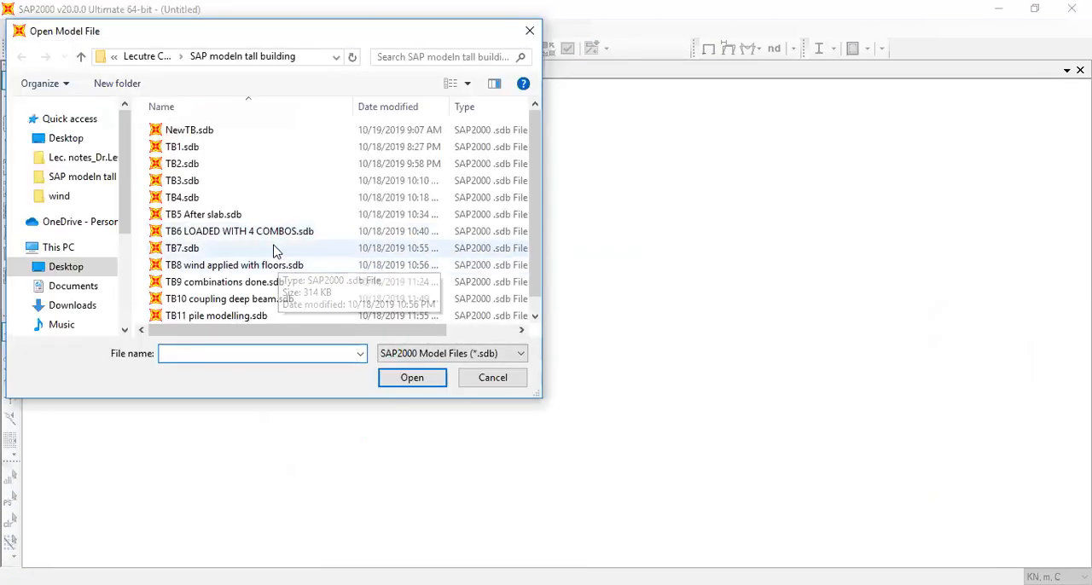
left_click(273, 248)
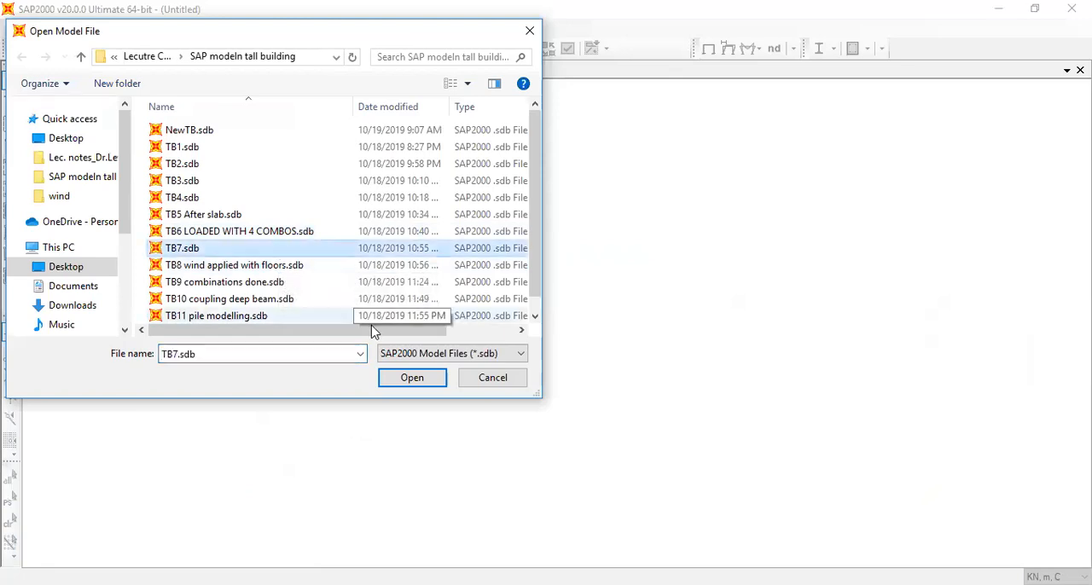
left_click(406, 381)
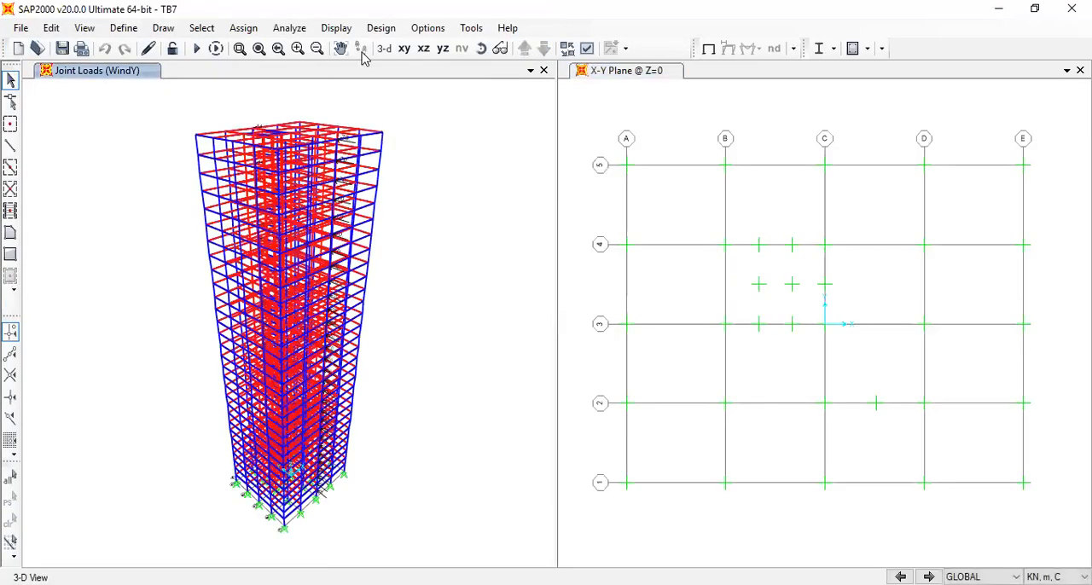
Examine the WindY joint loads in the plan at Z=3.6 and on the tower's upper storeys in 3D
left_click(479, 49)
left_click_drag(410, 241, 431, 305)
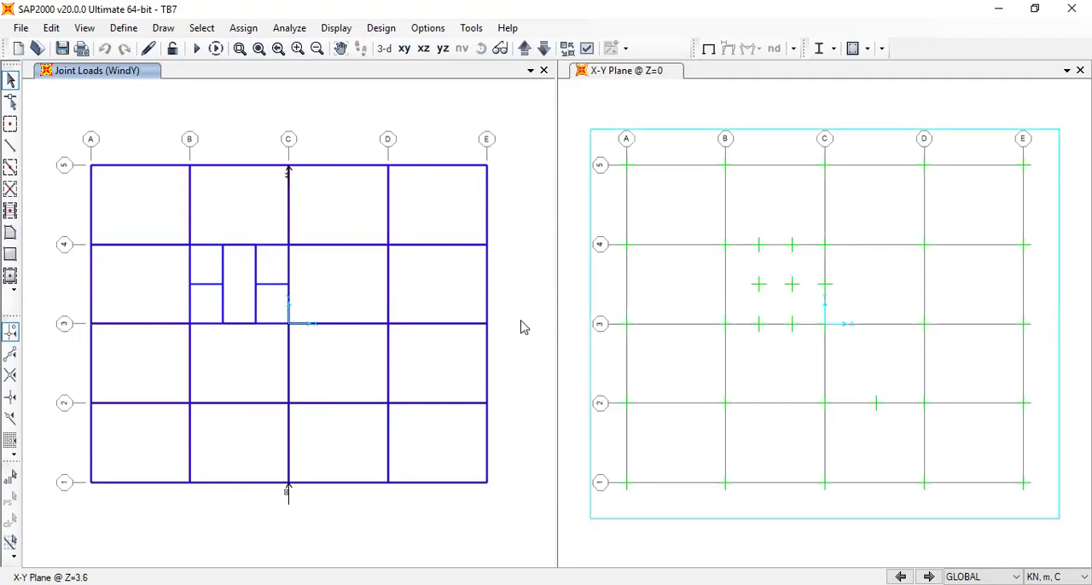
scroll(300, 533, "up", 2)
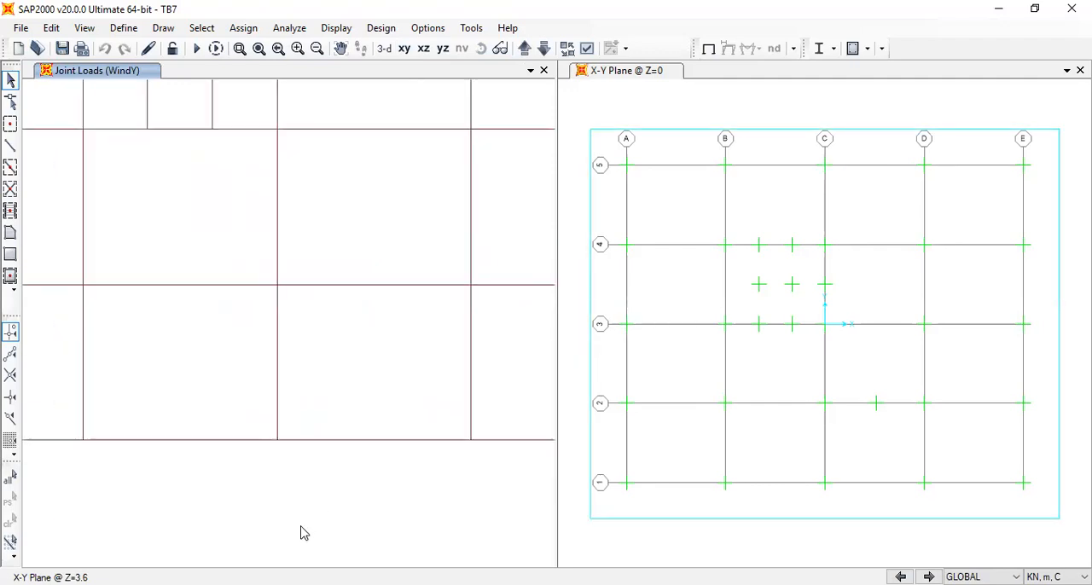
left_click(384, 48)
scroll(335, 174, "up", 4)
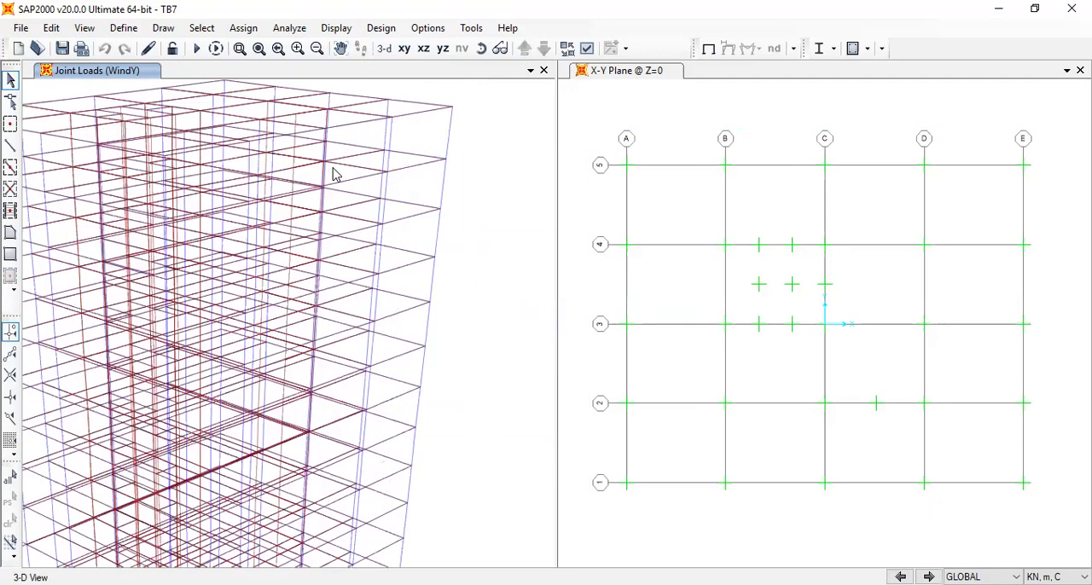
scroll(333, 171, "up", 2)
middle_click_drag(511, 301, 508, 158)
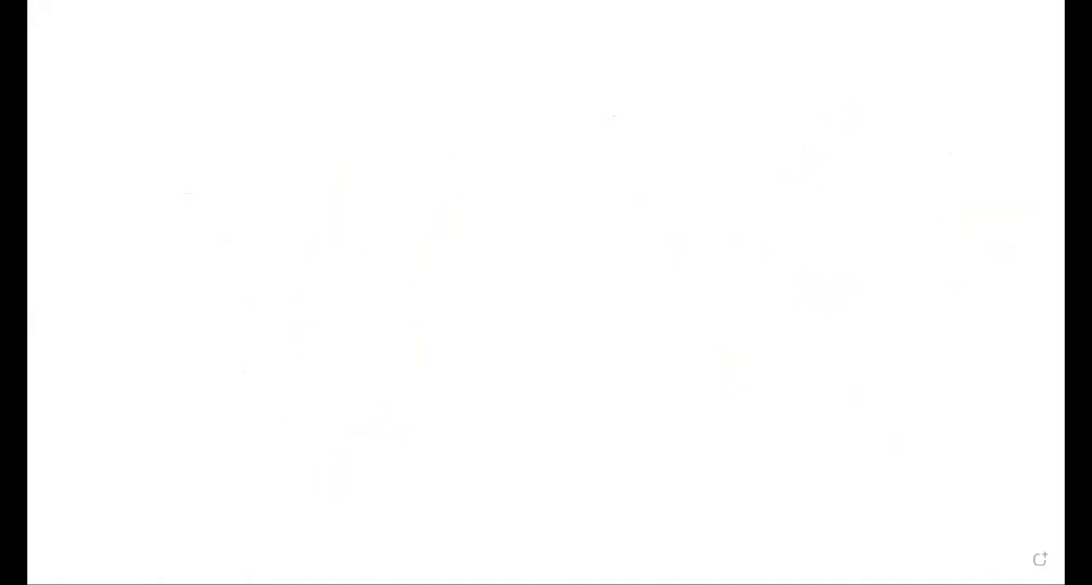
Switch to the blank whiteboard and sketch a tall building on a ground line with a horizontal arrow and the label Wind
mouse_move(180, 114)
left_mouse_down()
mouse_move(252, 111)
mouse_move(253, 339)
left_mouse_up()
mouse_move(182, 96)
left_mouse_down()
mouse_move(149, 328)
mouse_move(283, 327)
left_mouse_up()
mouse_move(99, 201)
left_mouse_down()
mouse_move(153, 201)
mouse_move(139, 219)
left_mouse_up()
mouse_move(62, 134)
left_mouse_down()
mouse_move(66, 148)
mouse_move(79, 135)
left_mouse_up()
mouse_move(81, 143)
left_mouse_down()
mouse_move(96, 150)
mouse_move(110, 135)
left_mouse_up()
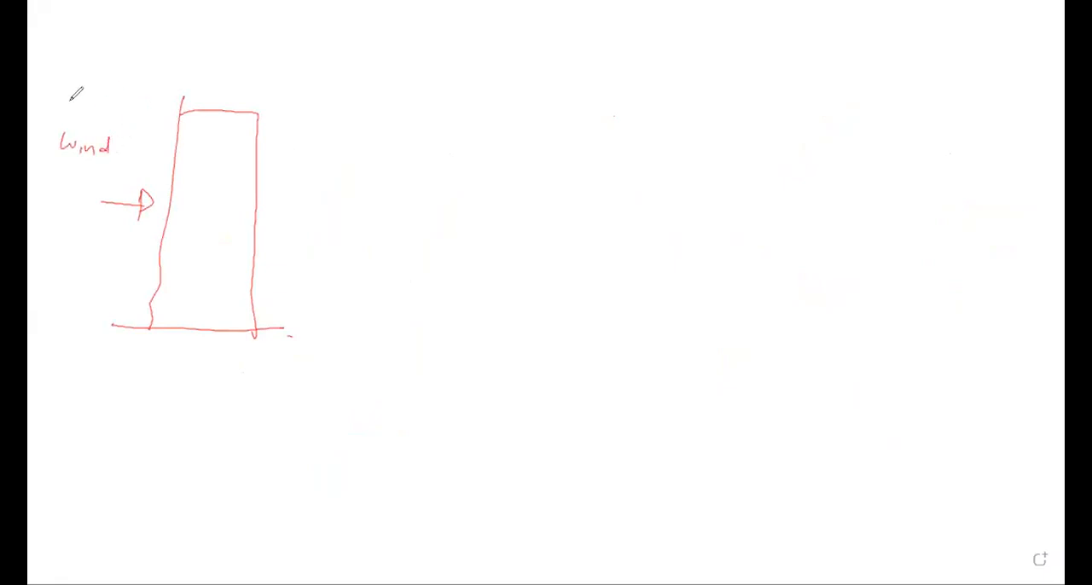
Draw a second wind arrow above the Wind label and a leeward arrow labelled Leew. beside the building
left_click_drag(53, 110, 107, 112)
left_click_drag(102, 105, 103, 118)
left_click_drag(286, 165, 339, 166)
mouse_move(332, 157)
left_mouse_down()
mouse_move(333, 170)
mouse_move(375, 154)
mouse_move(401, 162)
left_mouse_up()
Sketch a square building plan with straight arrows for the wind directions on its four sides
mouse_move(753, 182)
left_mouse_down()
mouse_move(842, 180)
mouse_move(764, 184)
left_mouse_up()
left_click_drag(803, 128, 811, 158)
mouse_move(795, 258)
left_mouse_down()
mouse_move(794, 322)
mouse_move(803, 304)
left_mouse_up()
left_click_drag(694, 208, 743, 214)
left_click_drag(856, 221, 900, 232)
Label the plan's vertical wind direction θ = 0 and its horizontal wind direction θ = 90
left_click(826, 109)
mouse_move(815, 94)
left_mouse_down()
mouse_move(810, 107)
mouse_move(841, 106)
left_mouse_up()
mouse_move(831, 111)
left_mouse_down()
mouse_move(841, 110)
mouse_move(817, 104)
mouse_move(868, 124)
left_mouse_up()
left_click_drag(925, 197, 927, 198)
left_click_drag(927, 203, 956, 207)
left_click_drag(951, 213, 977, 223)
left_click_drag(990, 222, 992, 227)
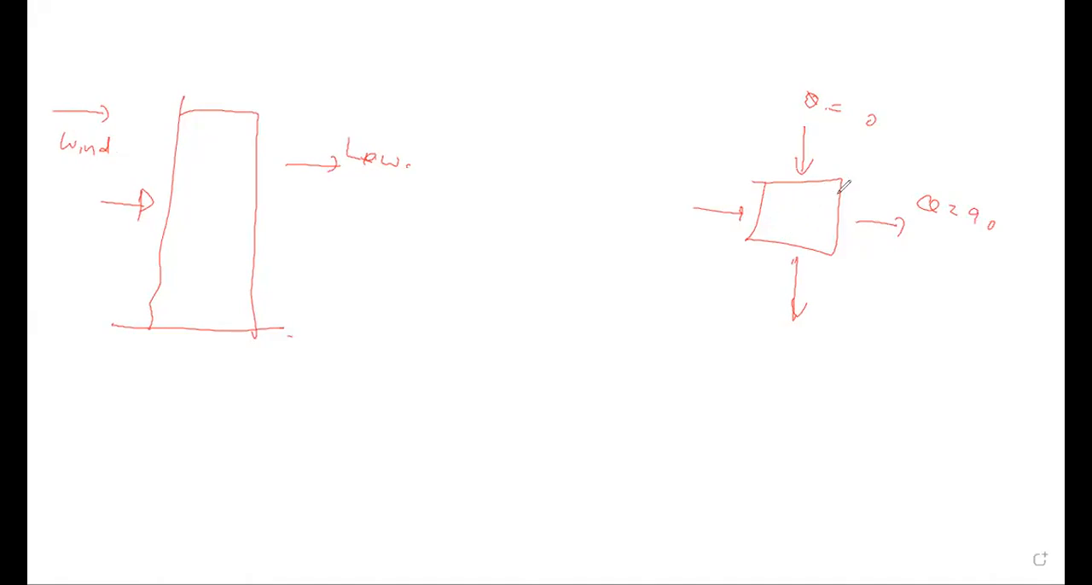
Add a diagonal wind arrow at the plan's corner and box the two wind angle labels
mouse_move(925, 142)
left_mouse_down()
mouse_move(884, 174)
mouse_move(897, 158)
left_mouse_up()
mouse_move(877, 152)
left_mouse_down()
mouse_move(802, 82)
mouse_move(892, 138)
left_mouse_up()
mouse_move(910, 192)
left_mouse_down()
mouse_move(922, 167)
mouse_move(947, 186)
left_mouse_up()
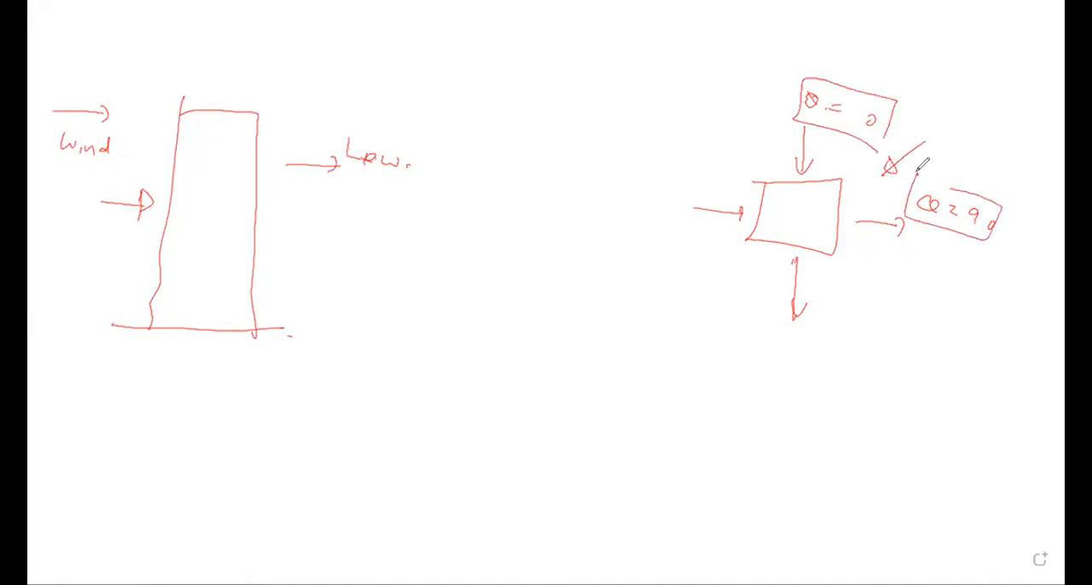
mouse_move(764, 180)
left_mouse_down()
mouse_move(841, 182)
mouse_move(762, 244)
left_mouse_up()
left_click(788, 274)
Add more horizontal wind arrows on the leeward and windward faces of the building elevation
left_click_drag(295, 220, 338, 227)
mouse_move(282, 271)
left_mouse_down()
mouse_move(329, 272)
mouse_move(322, 279)
left_mouse_up()
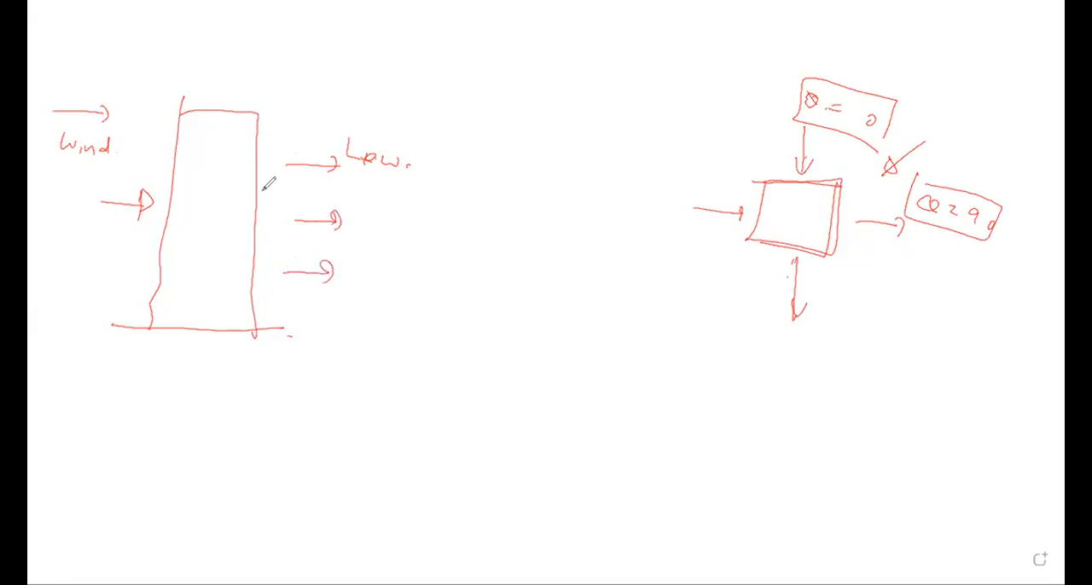
mouse_move(237, 193)
left_mouse_down()
mouse_move(282, 190)
mouse_move(279, 201)
left_mouse_up()
left_click(116, 174)
left_click_drag(126, 155, 162, 163)
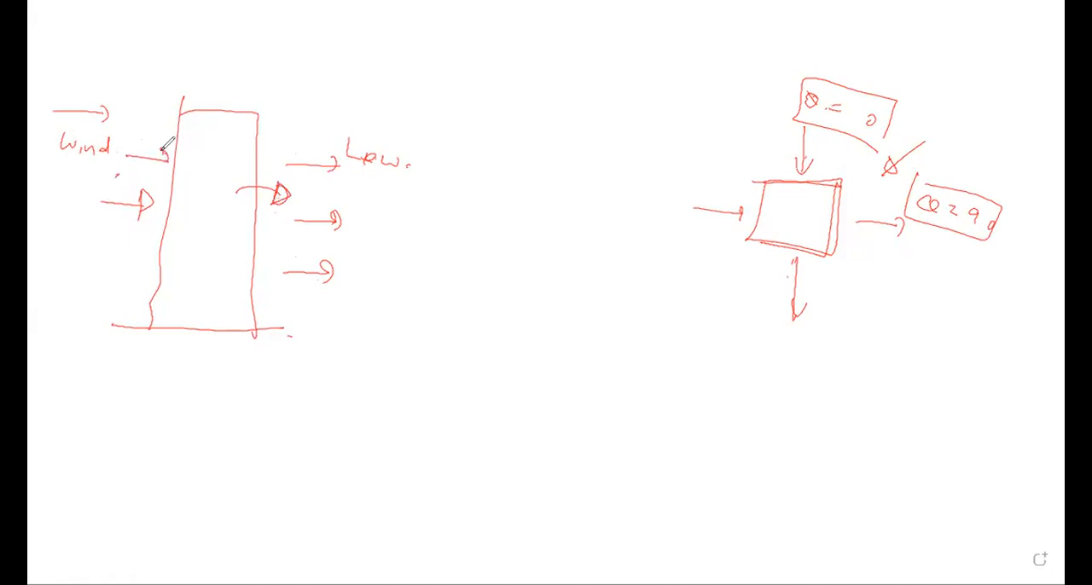
Draw upper and lower windward load blocks with arrows on the elevation, labelled 70 and 50 kN
mouse_move(157, 106)
left_mouse_down()
mouse_move(177, 106)
mouse_move(169, 210)
left_mouse_up()
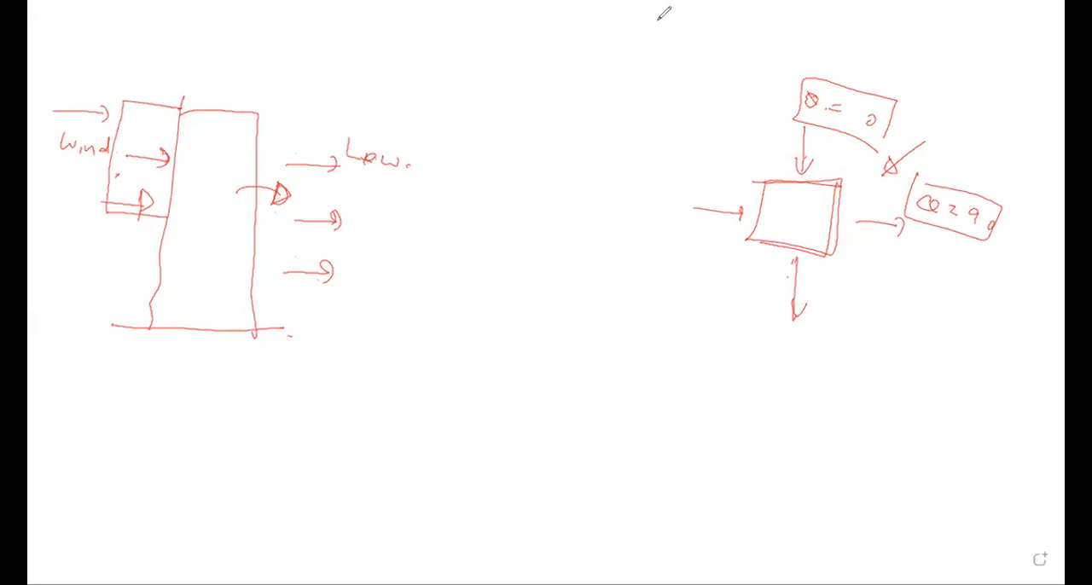
left_click_drag(132, 217, 113, 326)
mouse_move(137, 104)
left_mouse_down()
mouse_move(179, 104)
mouse_move(157, 86)
mouse_move(169, 75)
left_mouse_up()
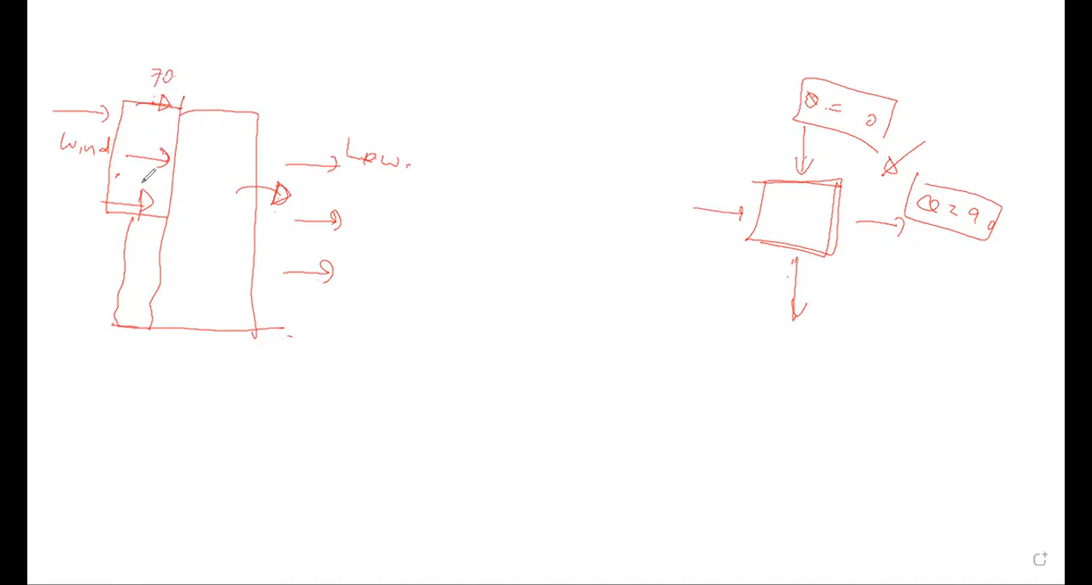
mouse_move(127, 247)
left_mouse_down()
mouse_move(156, 243)
mouse_move(156, 305)
left_mouse_up()
left_click_drag(125, 274, 157, 272)
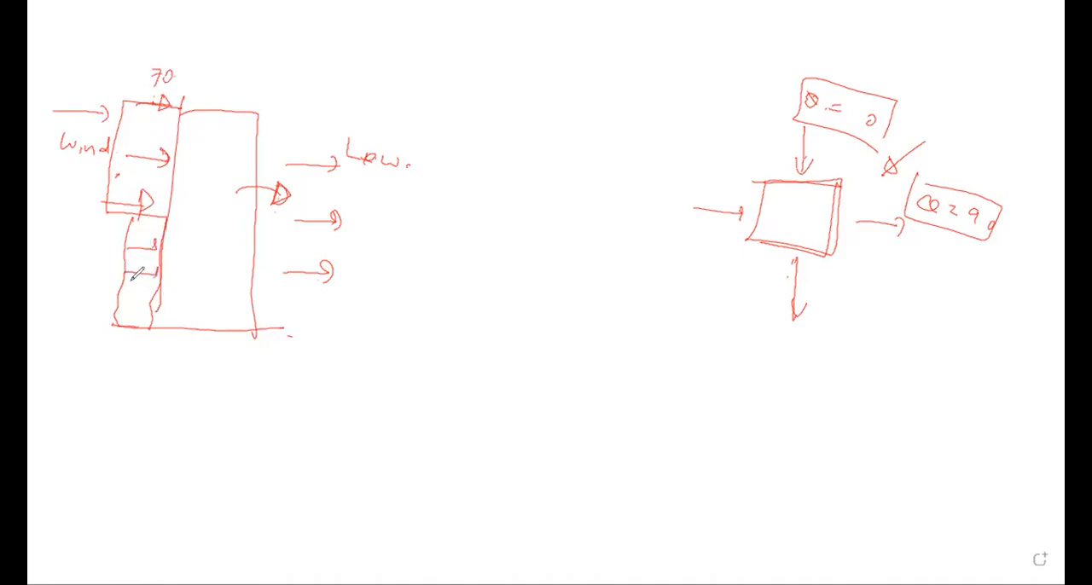
mouse_move(106, 239)
left_mouse_down()
mouse_move(93, 252)
mouse_move(134, 253)
left_mouse_up()
Draw a full-height leeward load block with arrows on the elevation and label it 44 kN
mouse_move(325, 124)
left_mouse_down()
mouse_move(280, 128)
mouse_move(324, 135)
mouse_move(311, 321)
mouse_move(253, 315)
left_mouse_up()
mouse_move(275, 194)
left_mouse_down()
mouse_move(345, 190)
mouse_move(390, 202)
mouse_move(381, 209)
mouse_move(415, 203)
mouse_move(407, 210)
left_mouse_up()
left_click_drag(433, 202, 429, 217)
left_click_drag(442, 202, 451, 220)
mouse_move(454, 205)
left_mouse_down()
mouse_move(464, 224)
mouse_move(467, 209)
left_mouse_up()
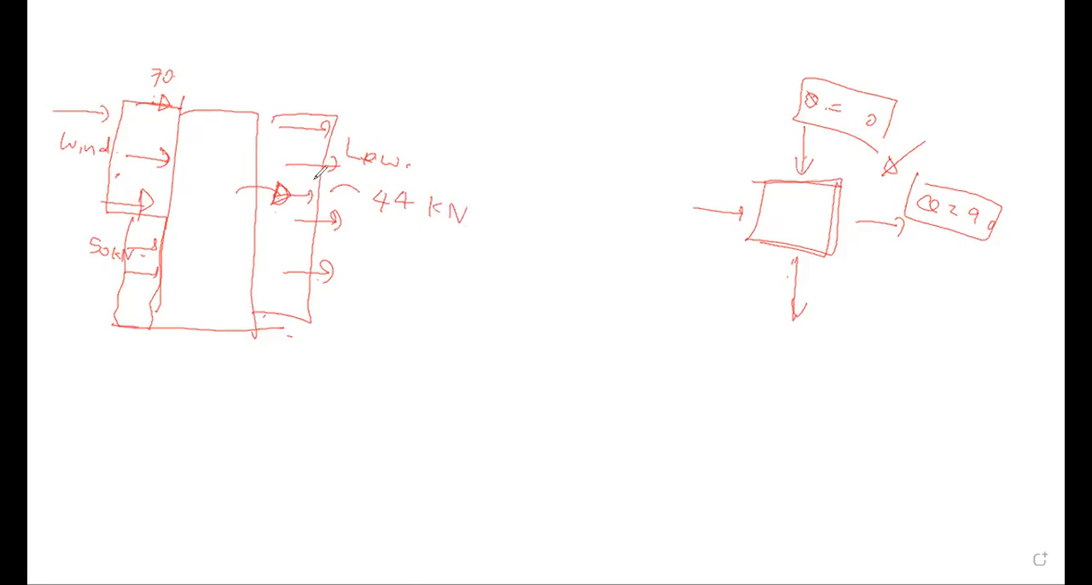
Sketch a slanted floor outline across the building's top and a force arrow on the building below it
mouse_move(218, 85)
left_mouse_down()
mouse_move(163, 141)
mouse_move(279, 104)
mouse_move(203, 84)
left_mouse_up()
mouse_move(210, 172)
left_mouse_down()
mouse_move(172, 223)
mouse_move(211, 158)
mouse_move(215, 172)
left_mouse_up()
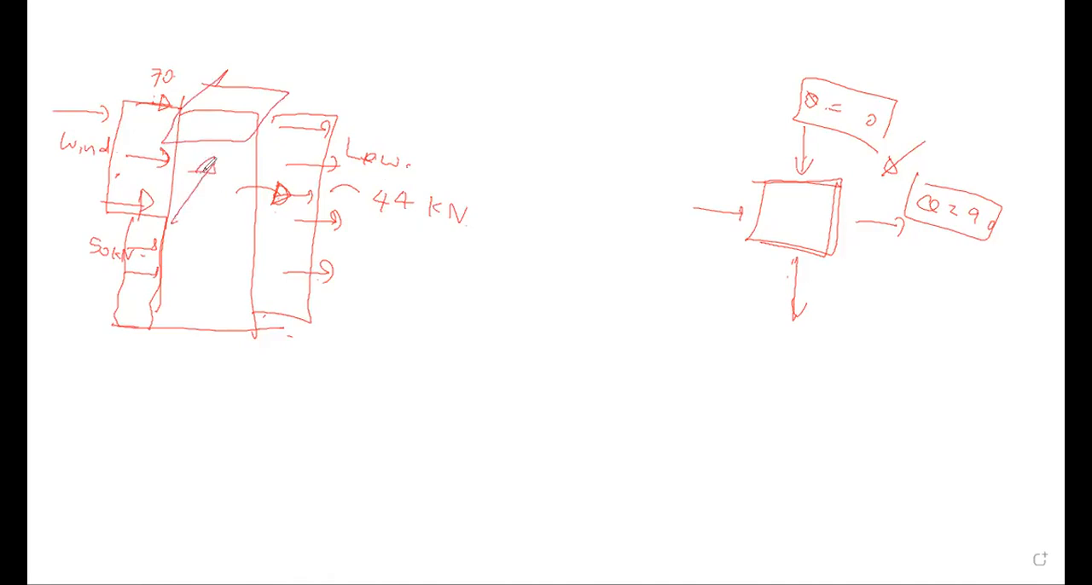
left_click_drag(255, 73, 268, 73)
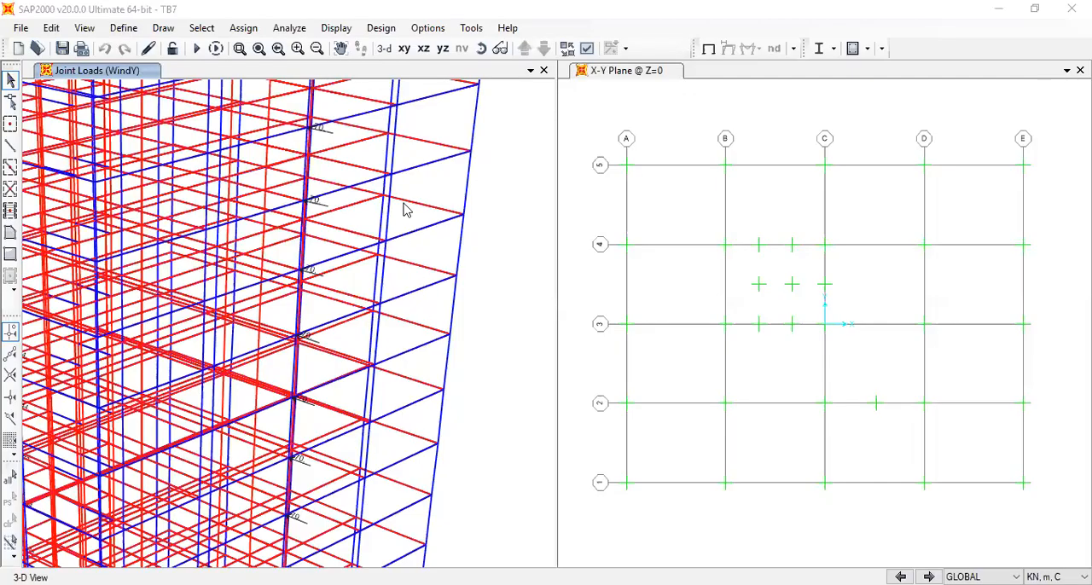
Return to the TB7 model and examine the WindY joint loads on opposite faces, in plan at Z=3.6 and in 3D
scroll(404, 210, "down", 5)
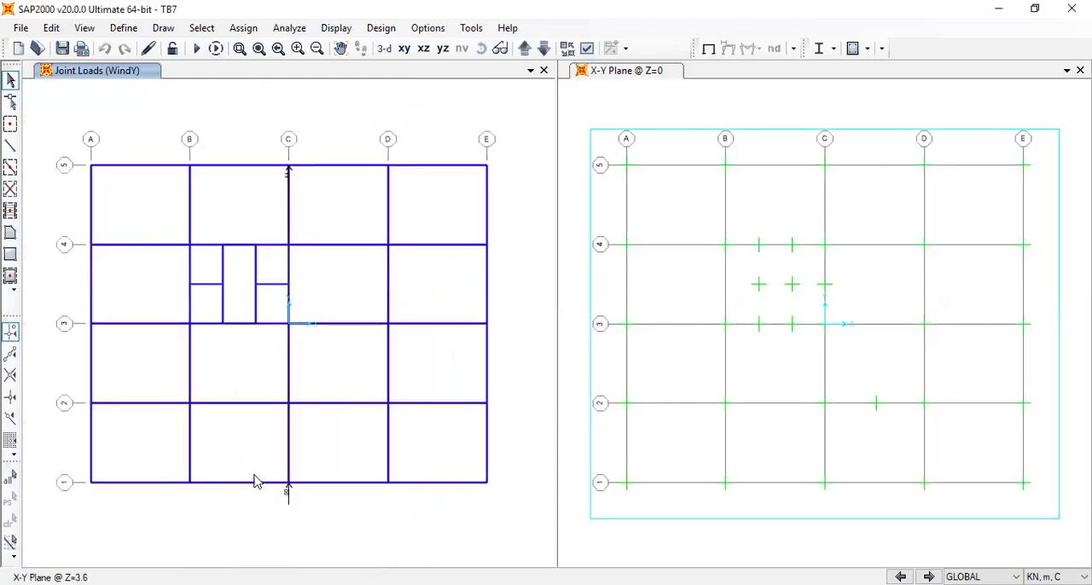
left_click_drag(267, 476, 307, 516)
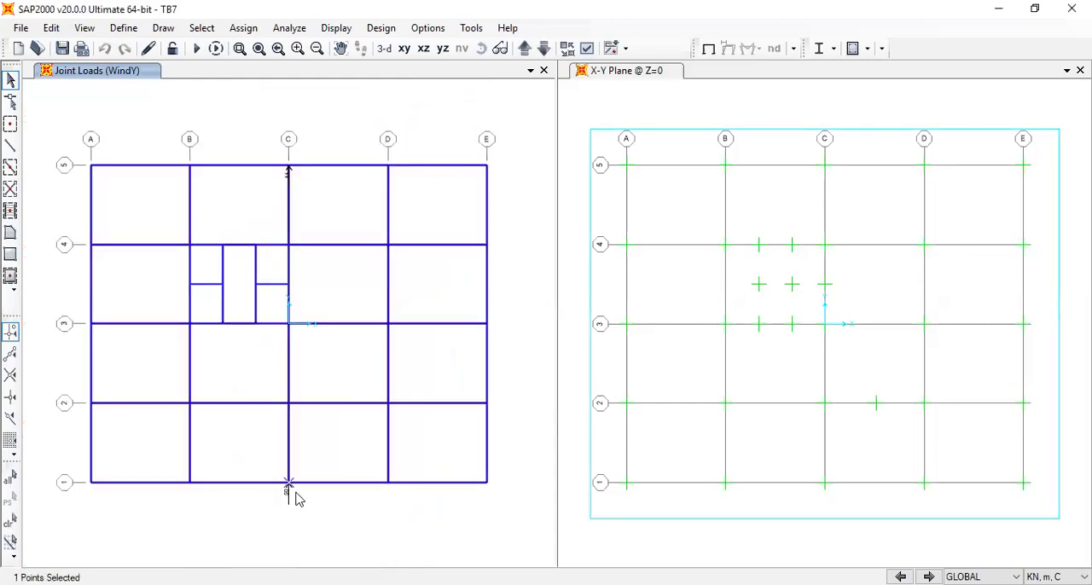
left_click(384, 49)
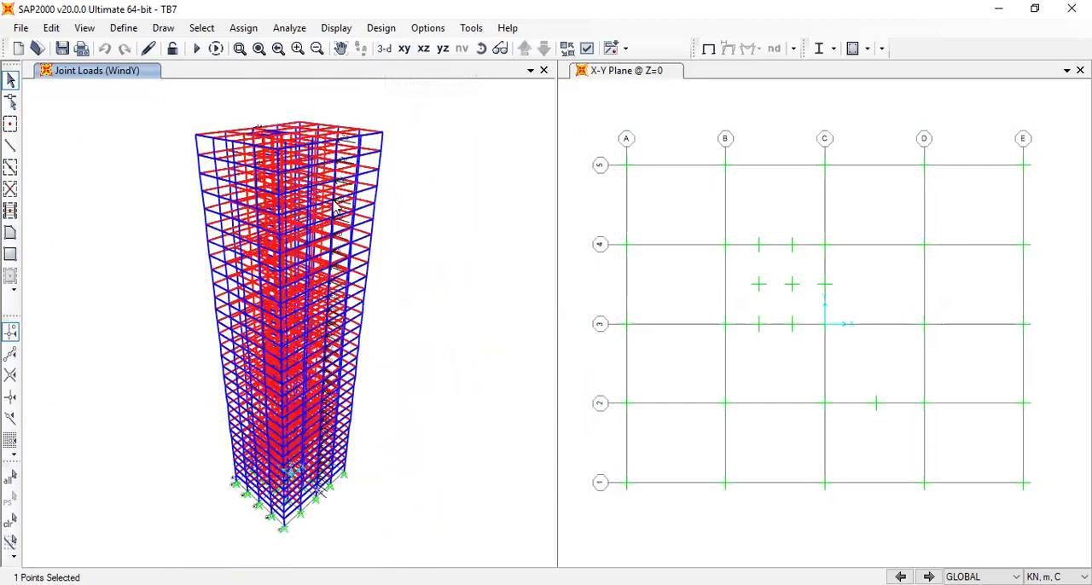
scroll(337, 208, "up", 3)
scroll(385, 190, "down", 1)
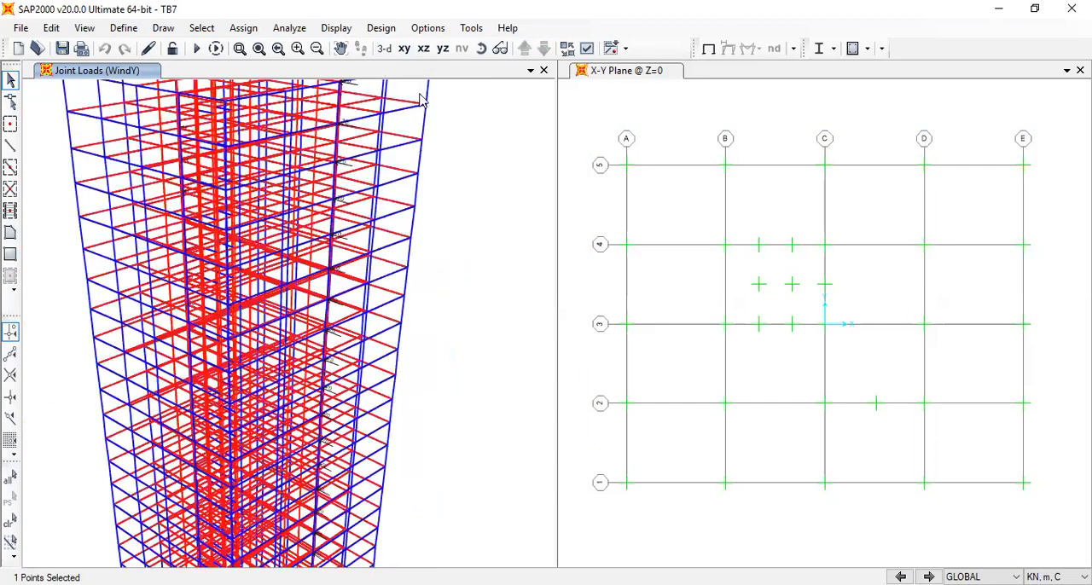
left_click(483, 48)
left_click_drag(411, 372, 648, 339)
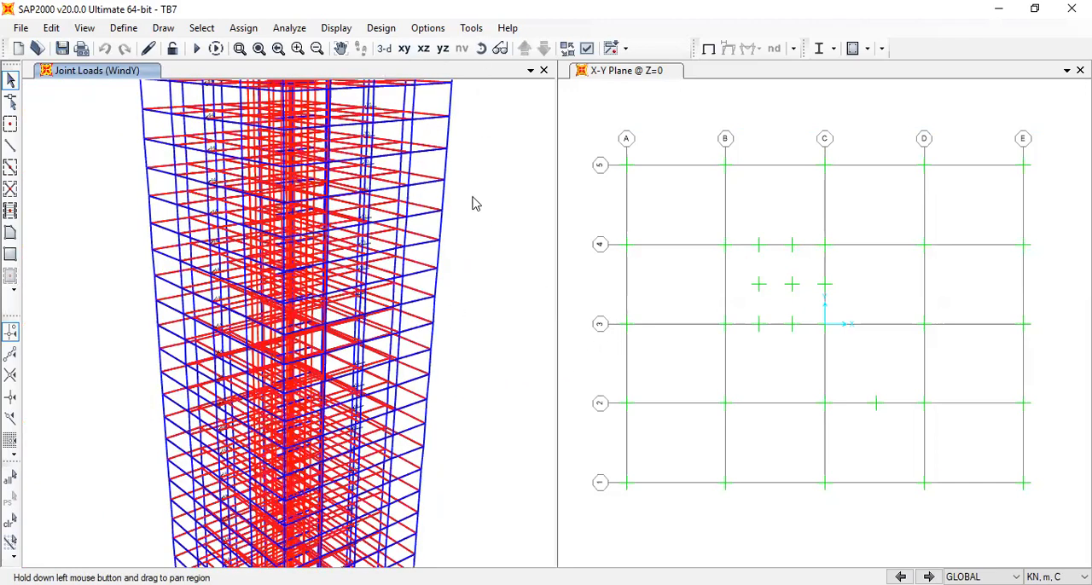
mouse_move(268, 165)
left_mouse_down()
mouse_move(224, 203)
mouse_move(181, 213)
mouse_move(191, 183)
left_mouse_up()
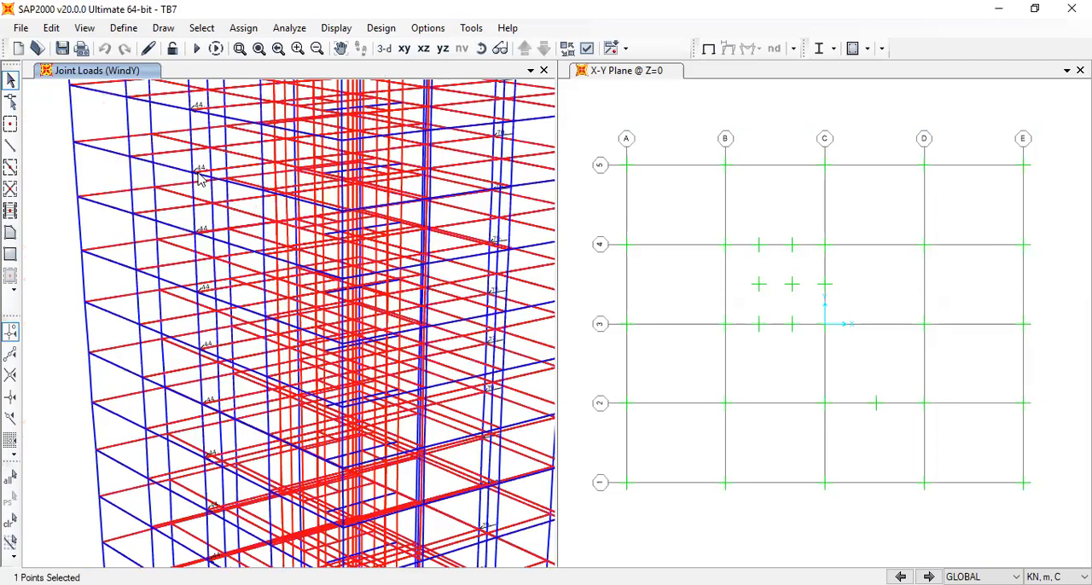
left_click(196, 222)
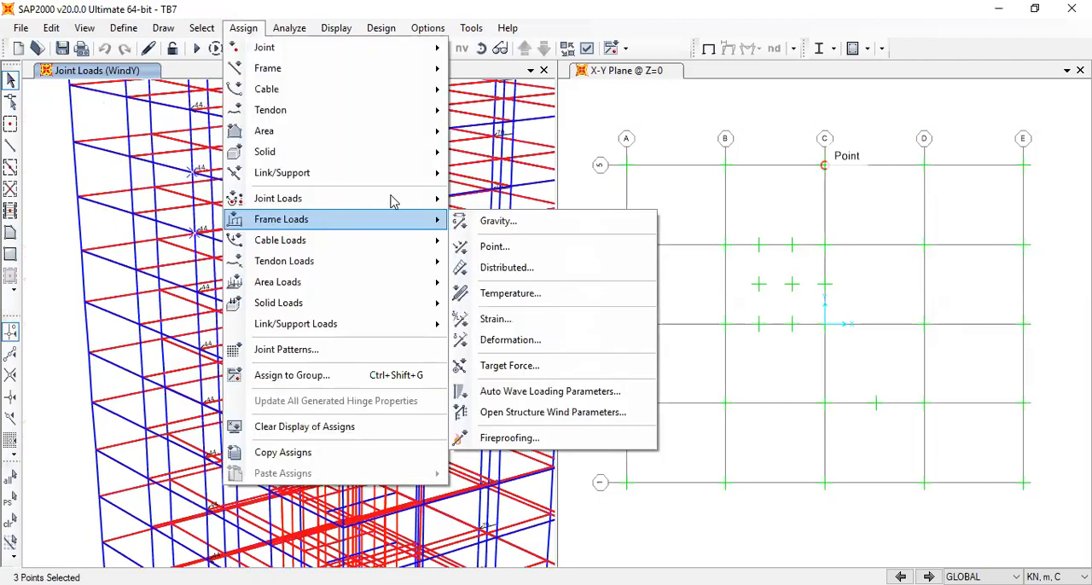
left_click(482, 204)
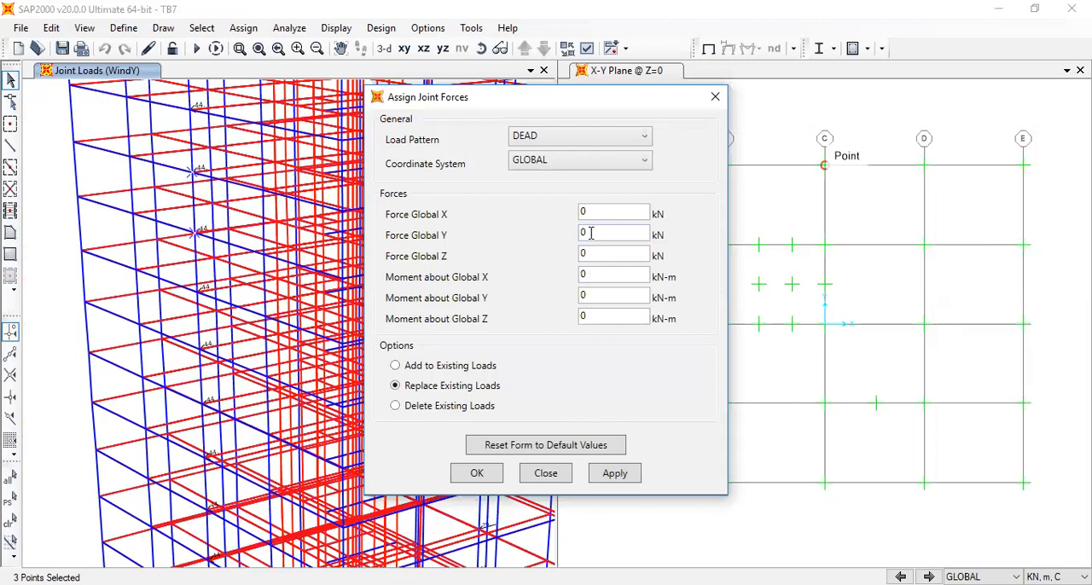
double_click(591, 233)
type("hhhh")
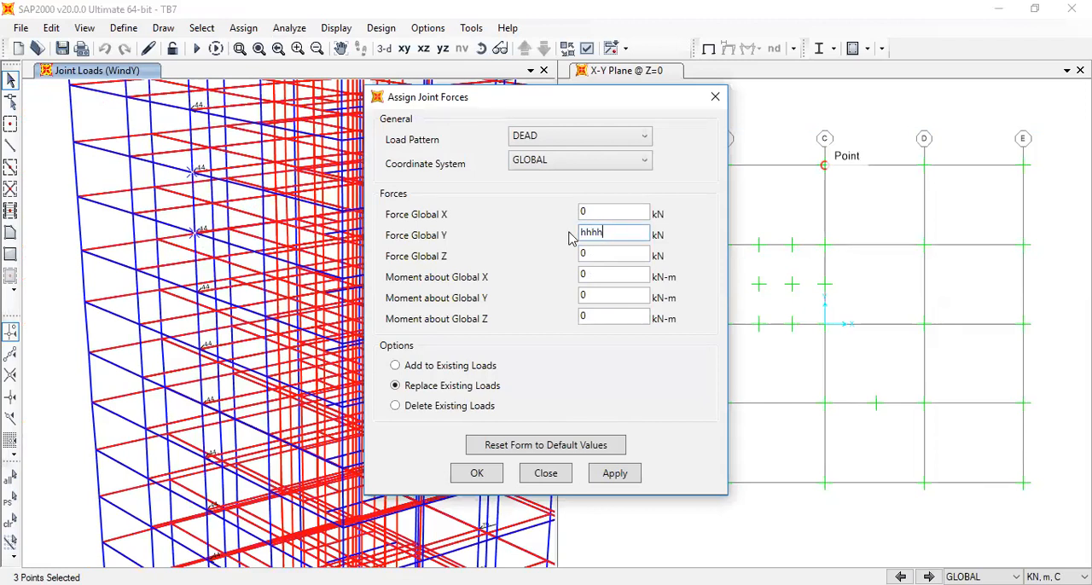
type("hhhhhhhhhhh")
left_click_drag(644, 237, 481, 232)
key("BackSpace")
left_click(585, 138)
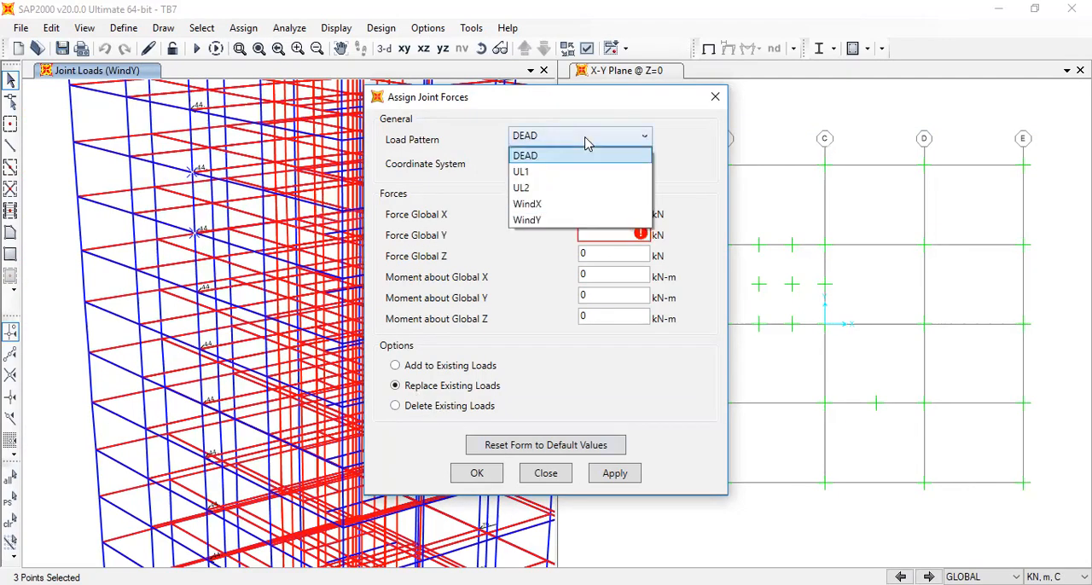
left_click(577, 221)
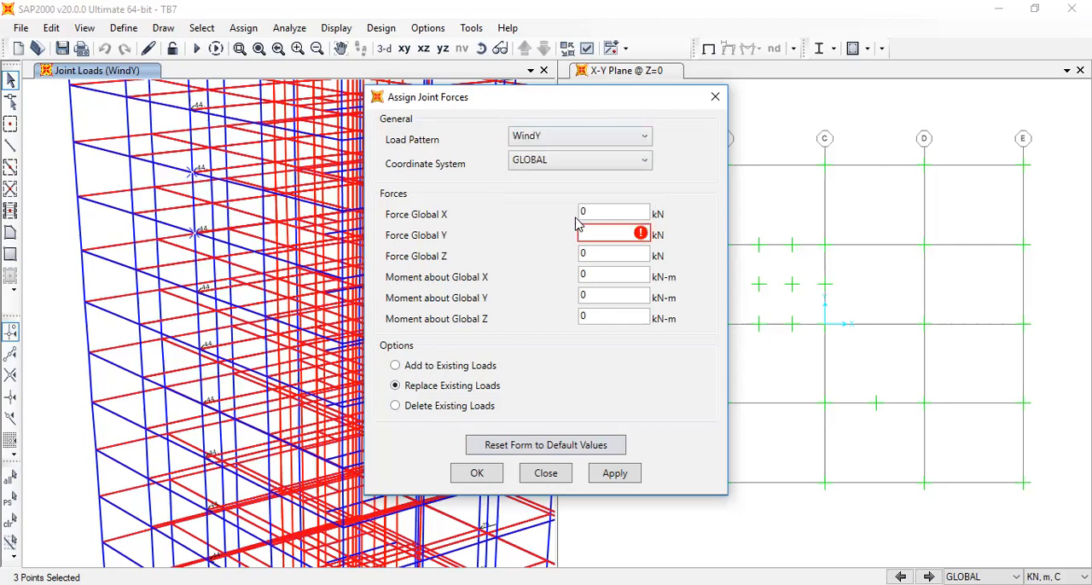
left_click(715, 96)
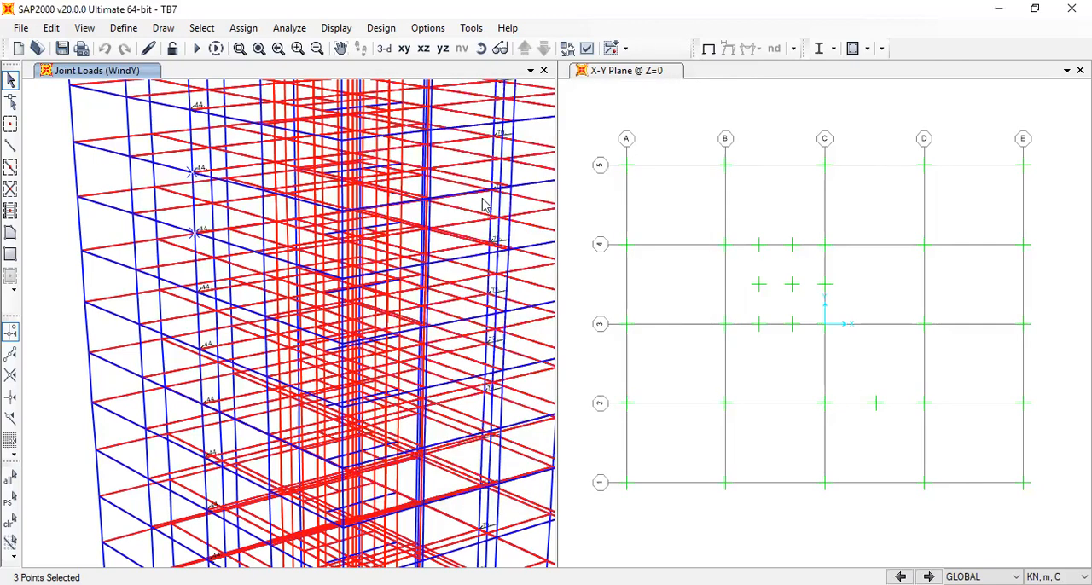
Examine the WindY joint loads along the opposite tower face up to the roof
middle_click_drag(483, 205, 365, 213)
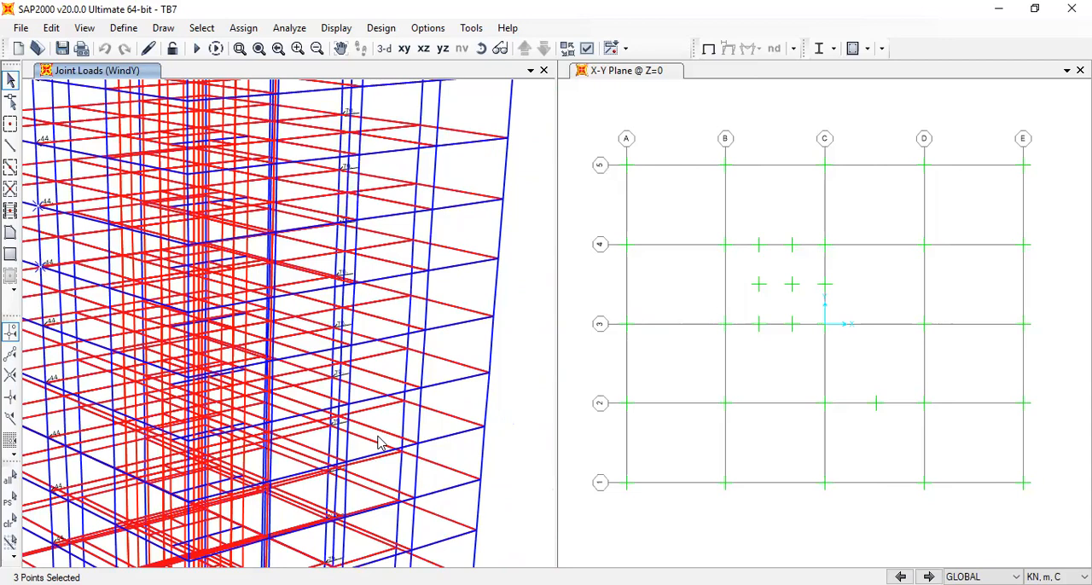
scroll(382, 444, "down", 5)
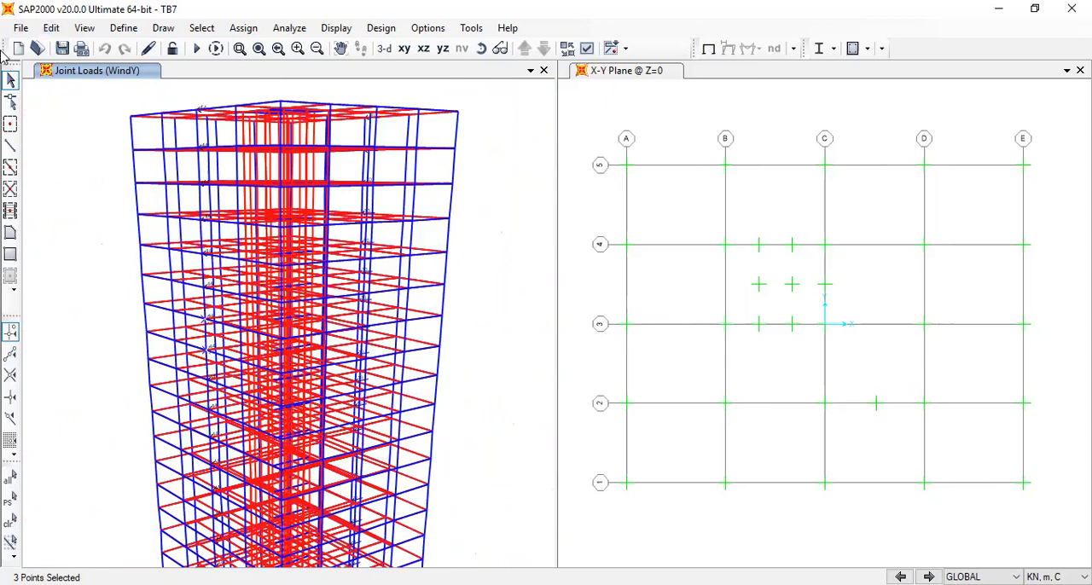
Open the saved model TB6 LOADED WITH 4 COMBOS.sdb
left_click(21, 27)
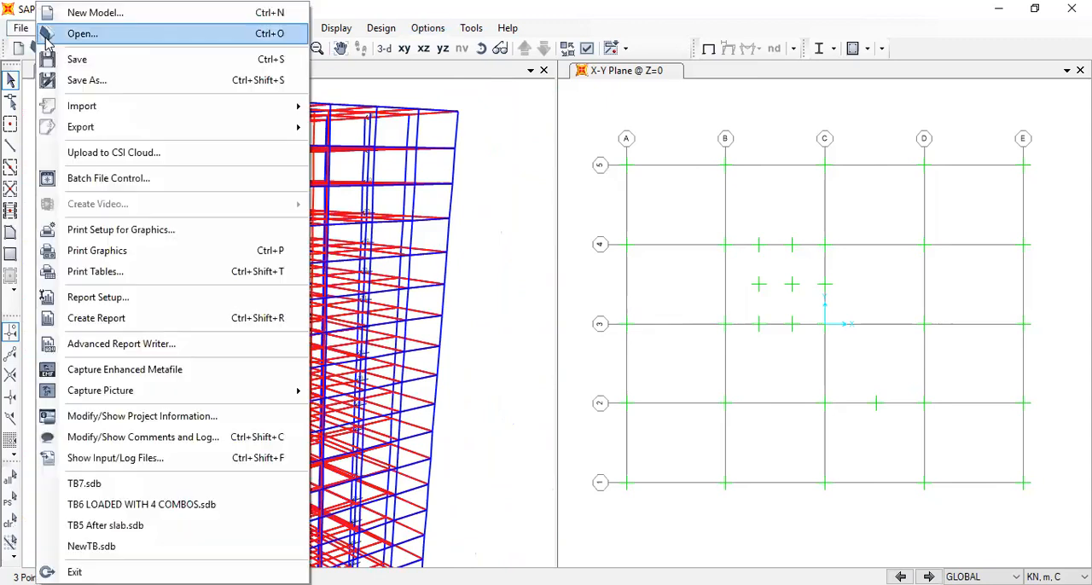
left_click(108, 32)
left_click(548, 377)
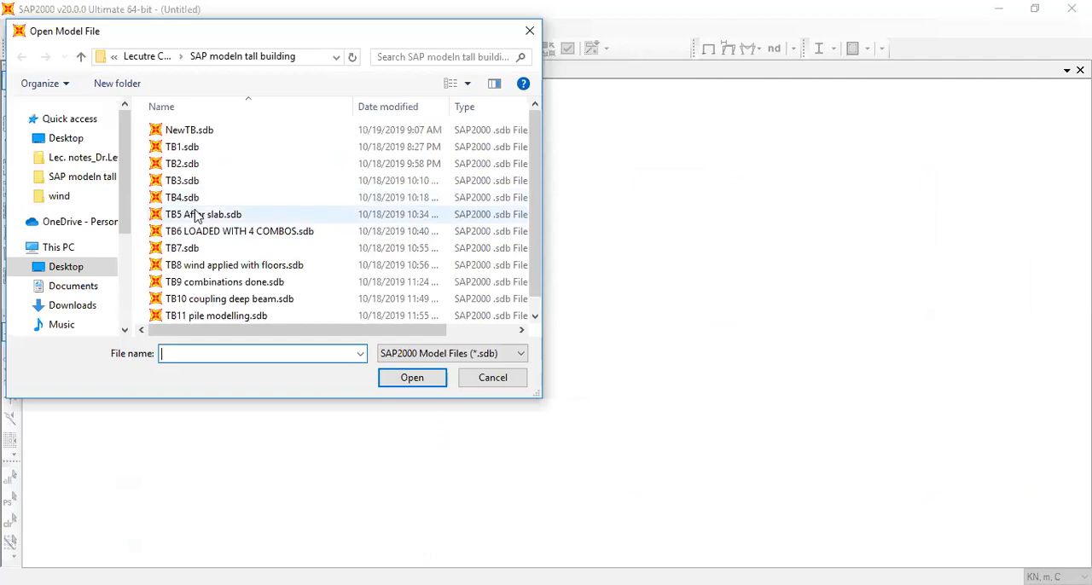
left_click(195, 216)
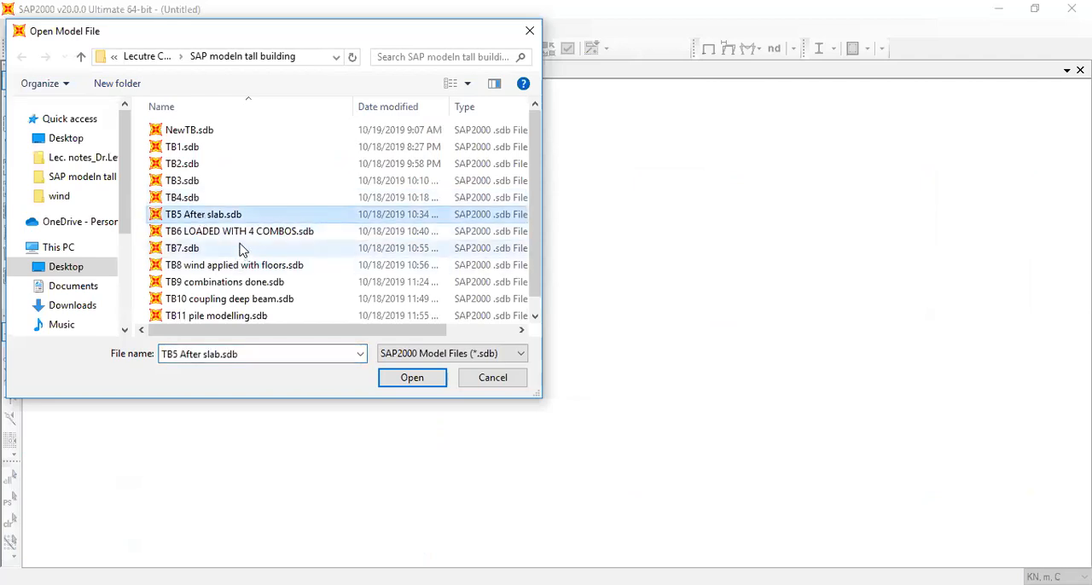
left_click(244, 235)
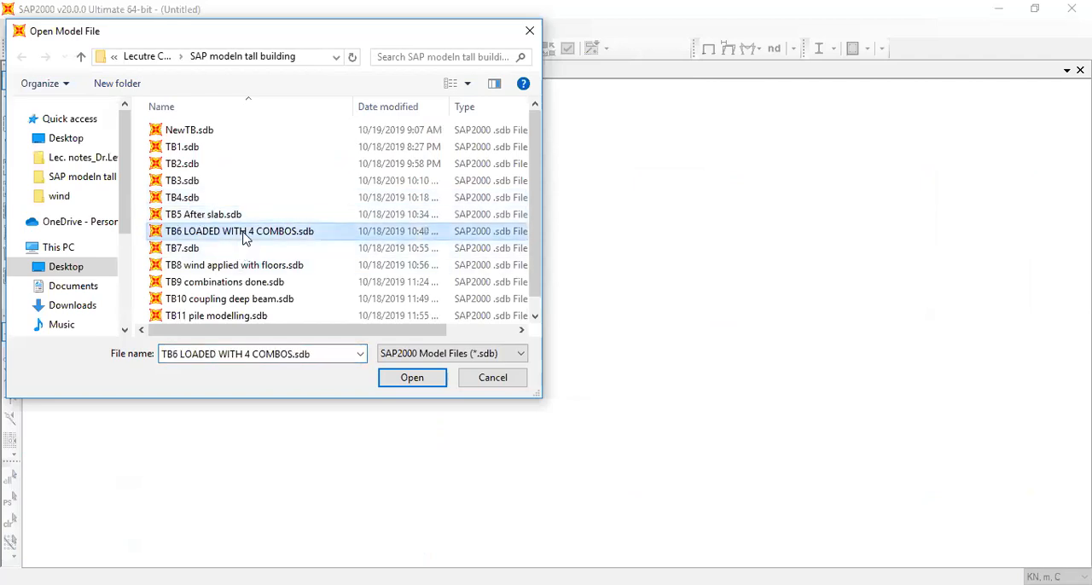
left_click(402, 384)
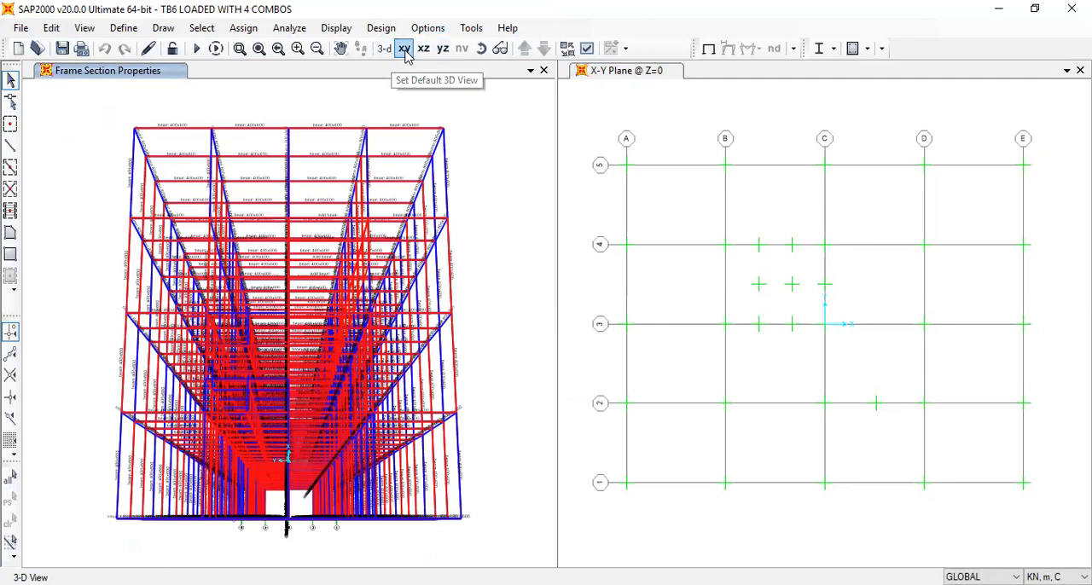
Show the whole tower in a flat X-Z 3D view and delete every storey above the first one
left_click(404, 49)
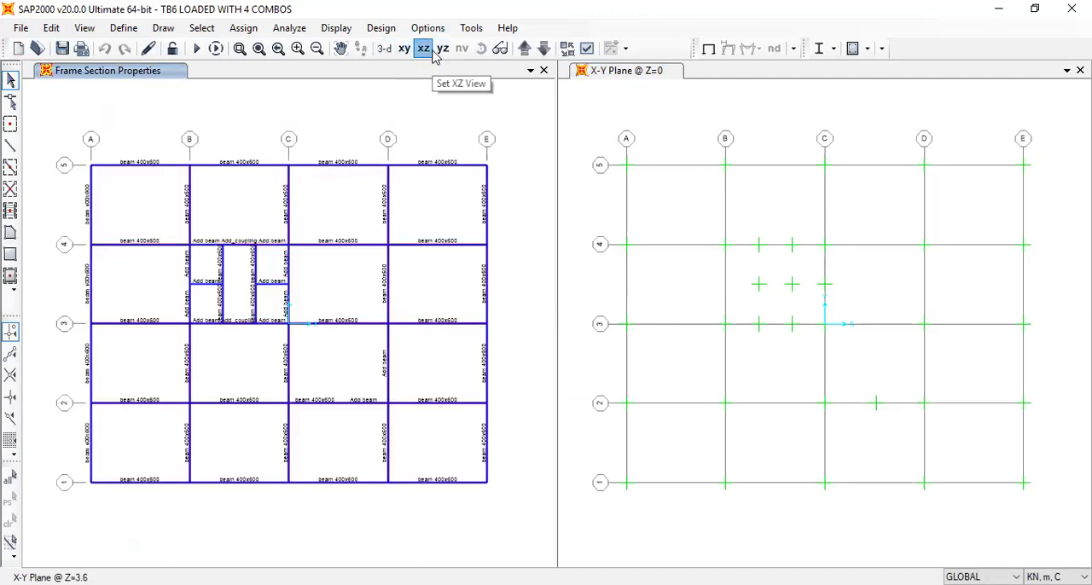
left_click(426, 50)
left_click(84, 29)
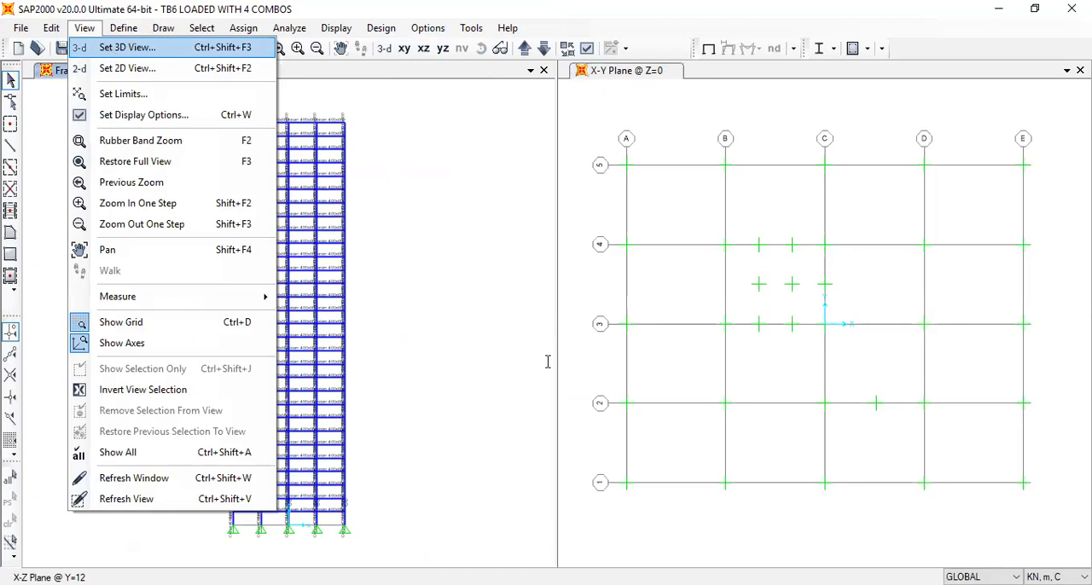
key("Return")
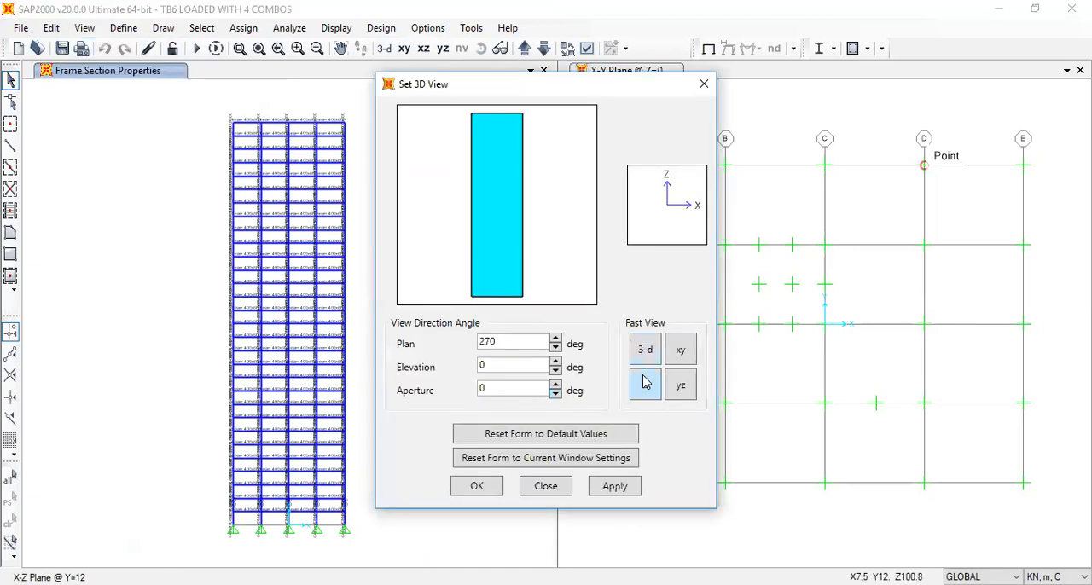
left_click(478, 486)
left_click_drag(200, 101, 439, 507)
left_click_drag(365, 505, 148, 468)
key("Delete")
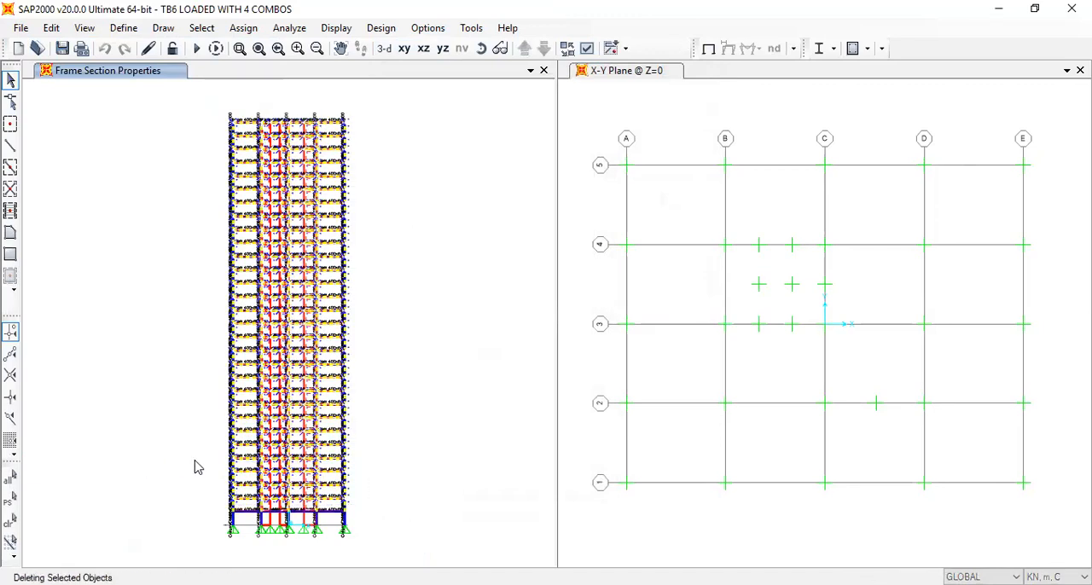
Check the remaining storey in 3D and set its full 3D view to plan 270, elevation 0 and aperture 0 degrees
left_click(385, 49)
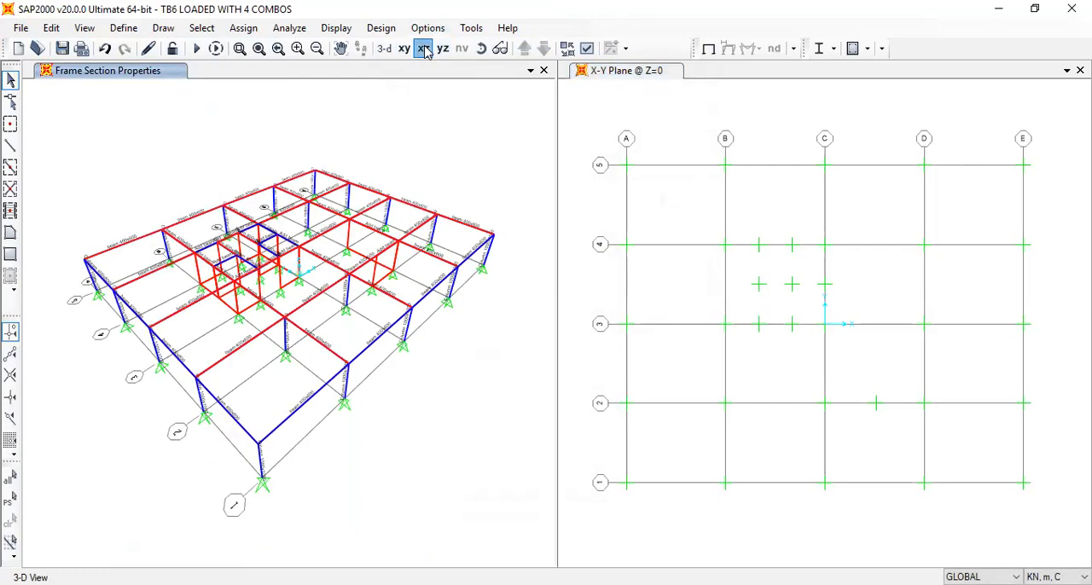
left_click(423, 48)
left_click(87, 28)
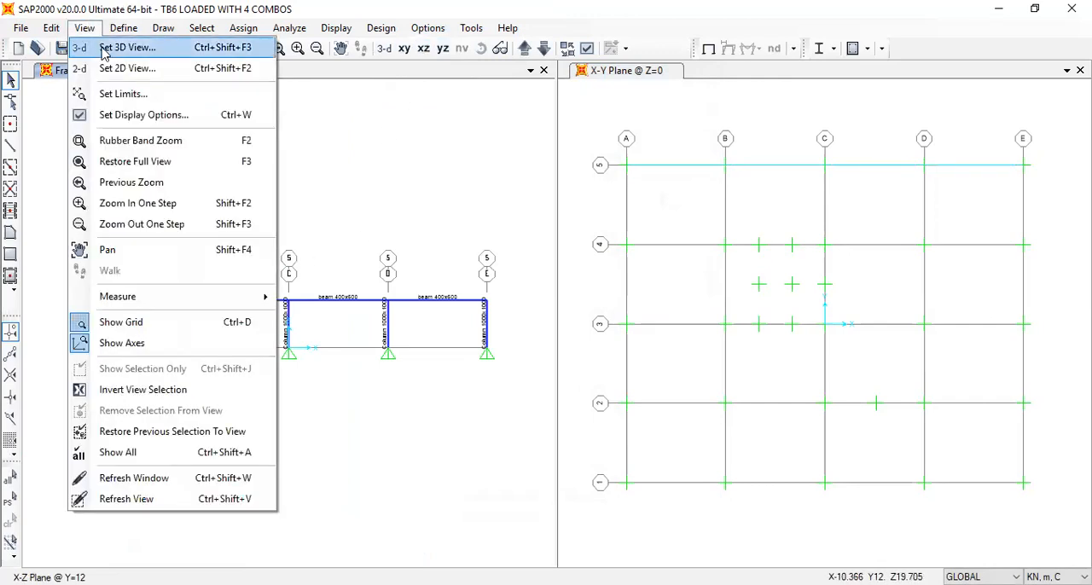
left_click(120, 49)
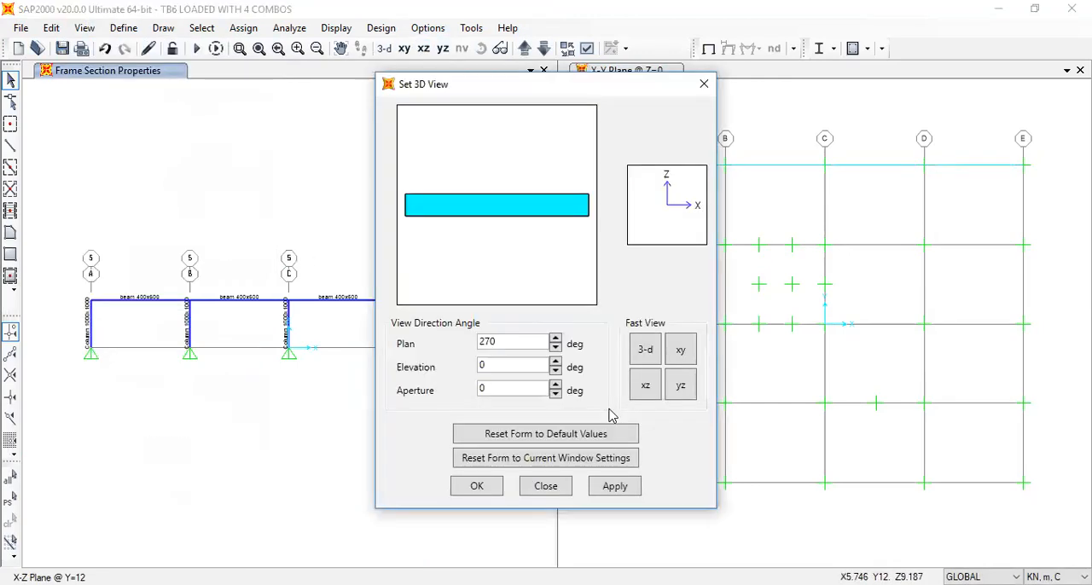
left_click(477, 487)
Select the entire first storey and replicate it upward 14 times with a dz increment of 3.6 m
left_click_drag(529, 329, 25, 116)
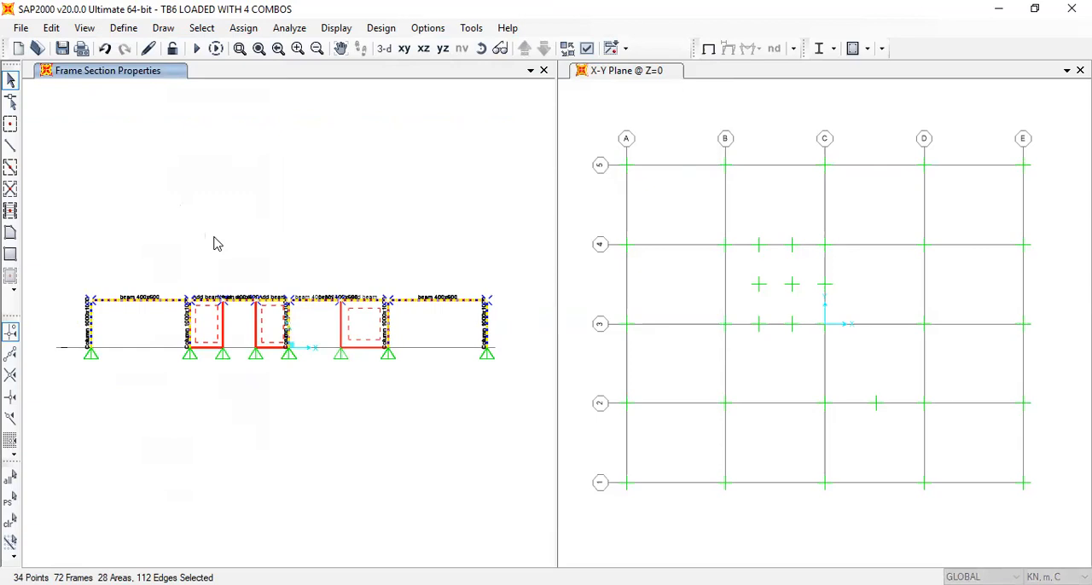
key("ctrl+r")
double_click(423, 240)
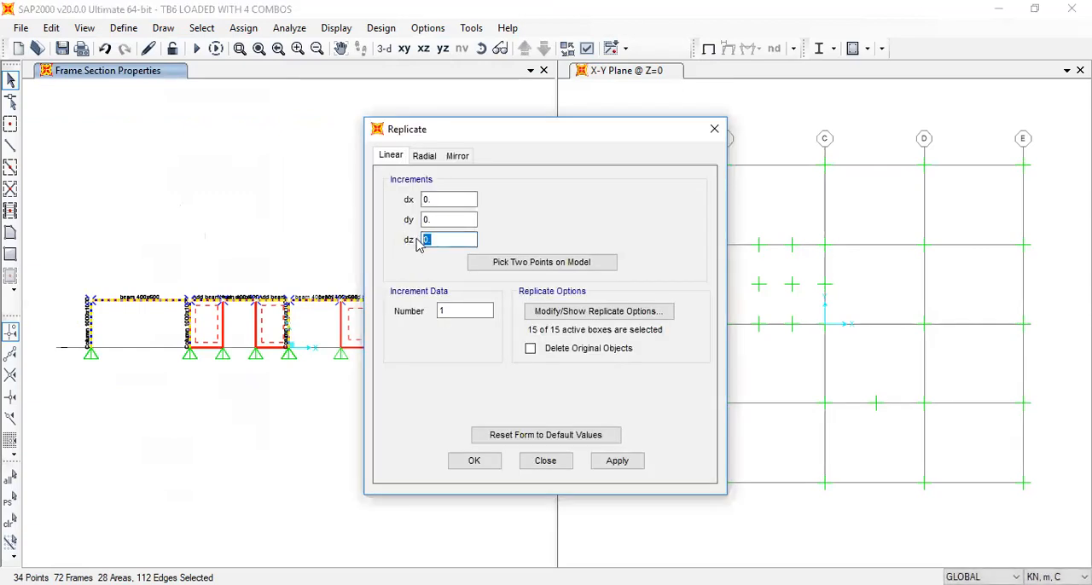
type("3.6")
double_click(453, 312)
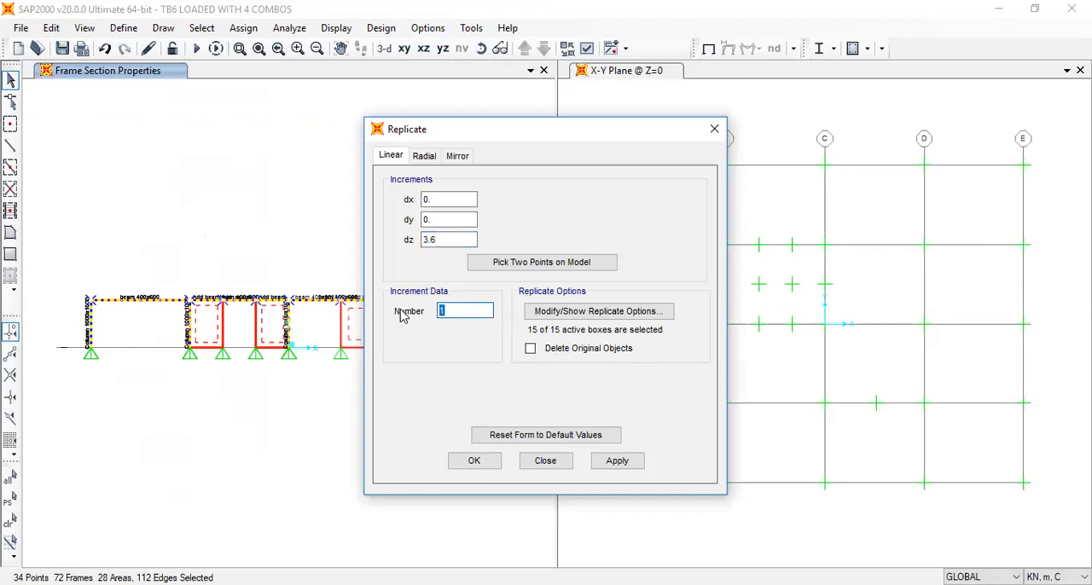
type("1")
type("4")
left_click(476, 463)
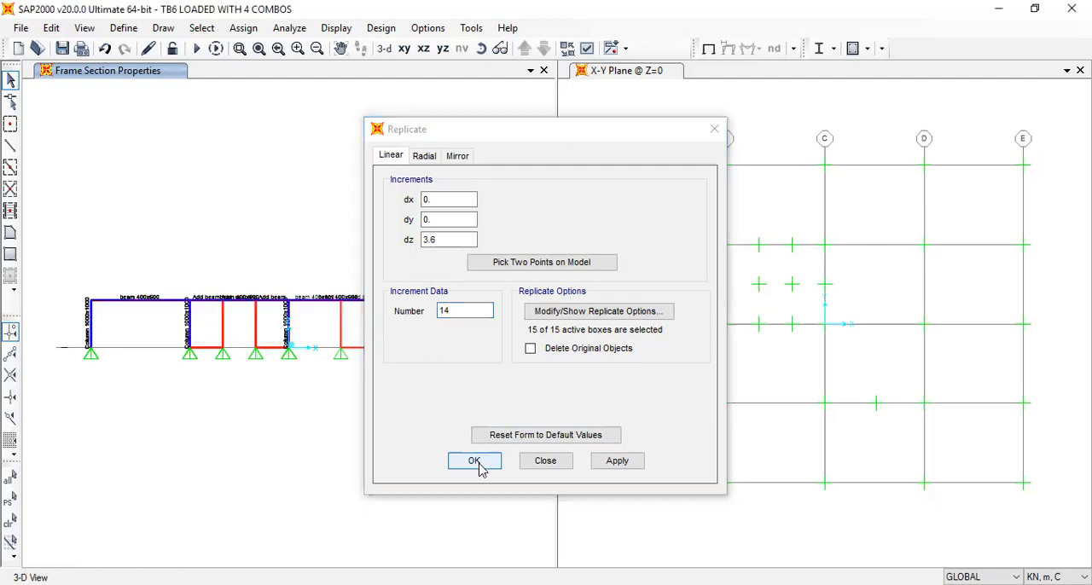
middle_click_drag(384, 196, 350, 506)
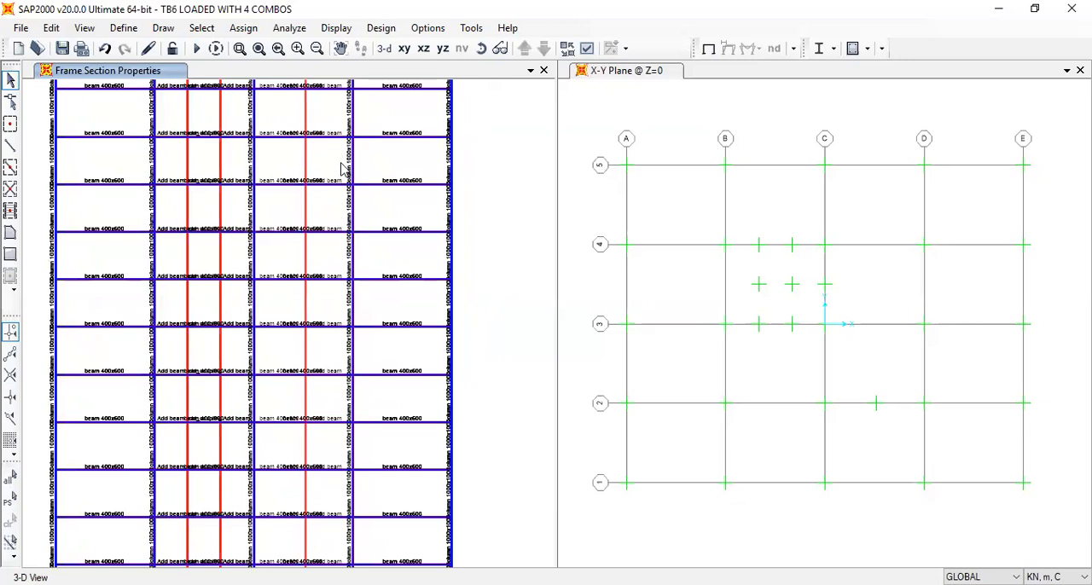
middle_click_drag(352, 203, 401, 376)
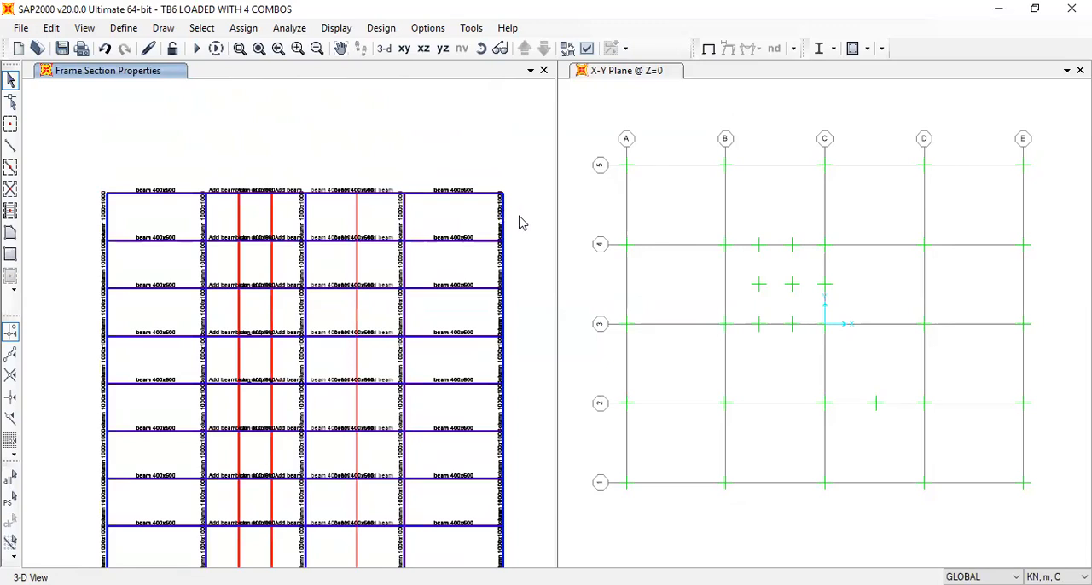
left_click(336, 27)
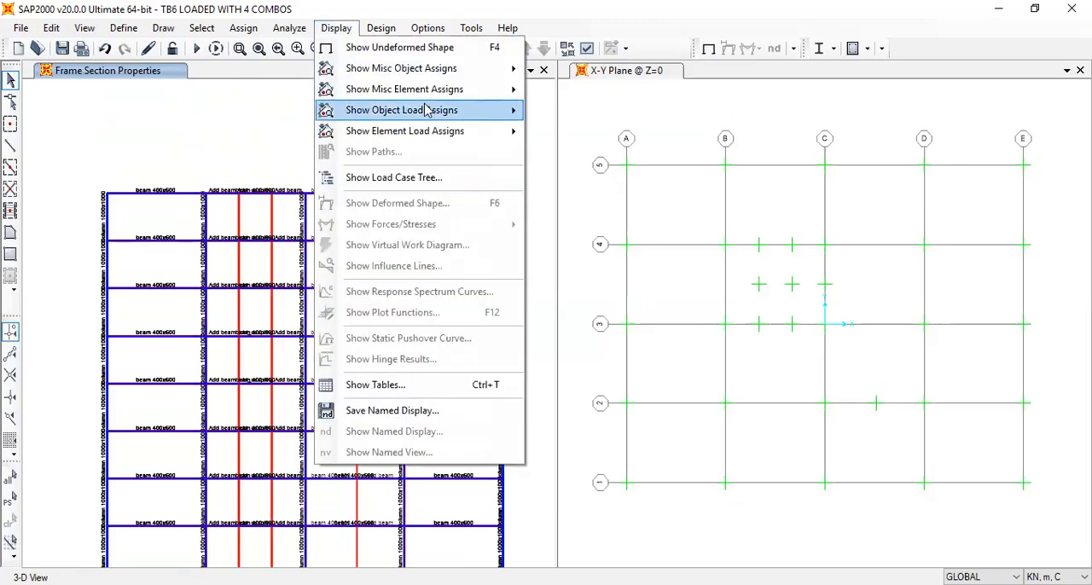
mouse_move(461, 113)
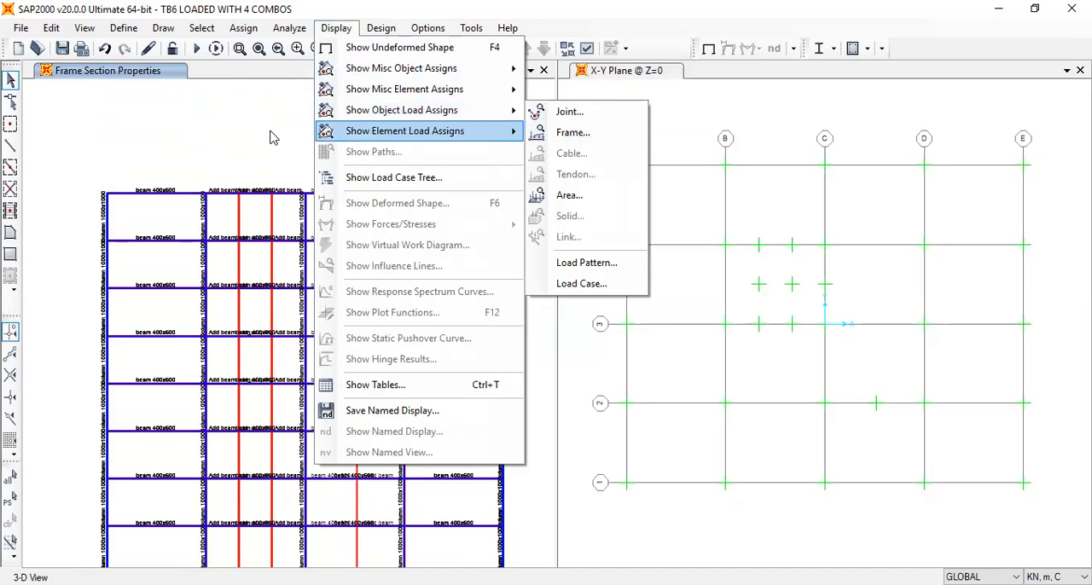
left_click(130, 138)
left_click(382, 27)
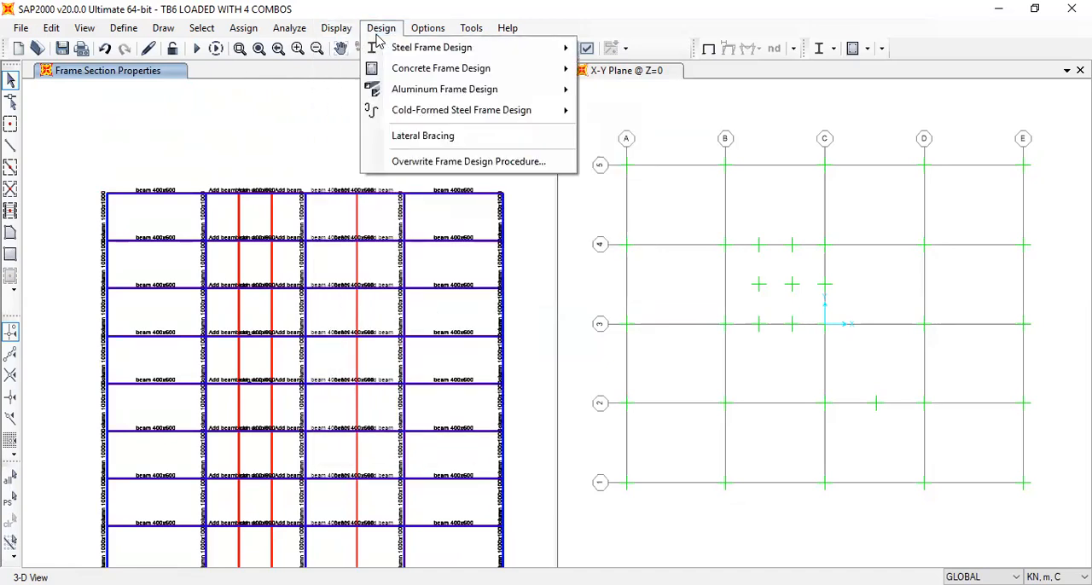
mouse_move(478, 88)
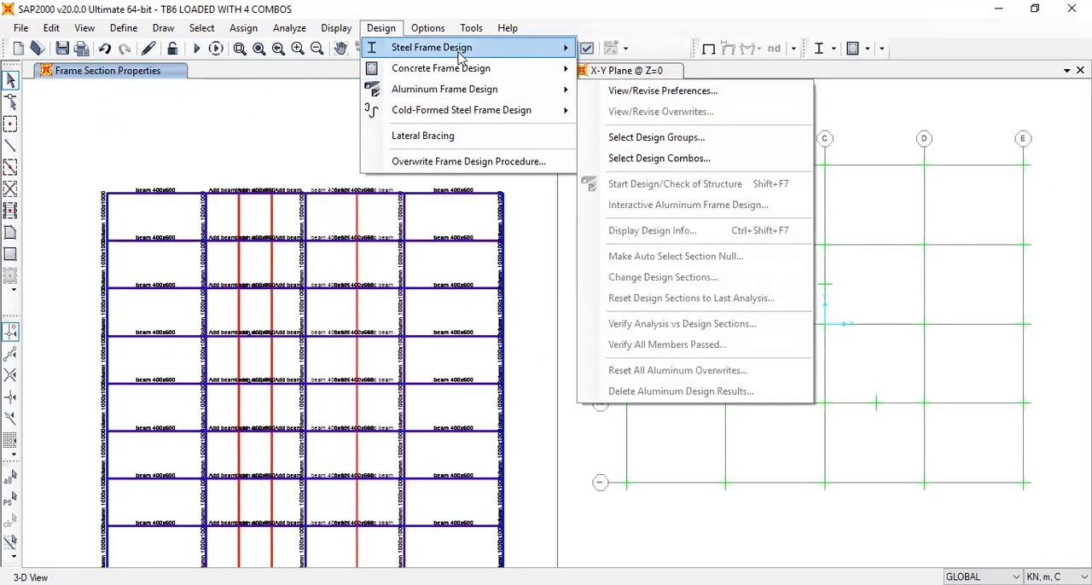
mouse_move(336, 27)
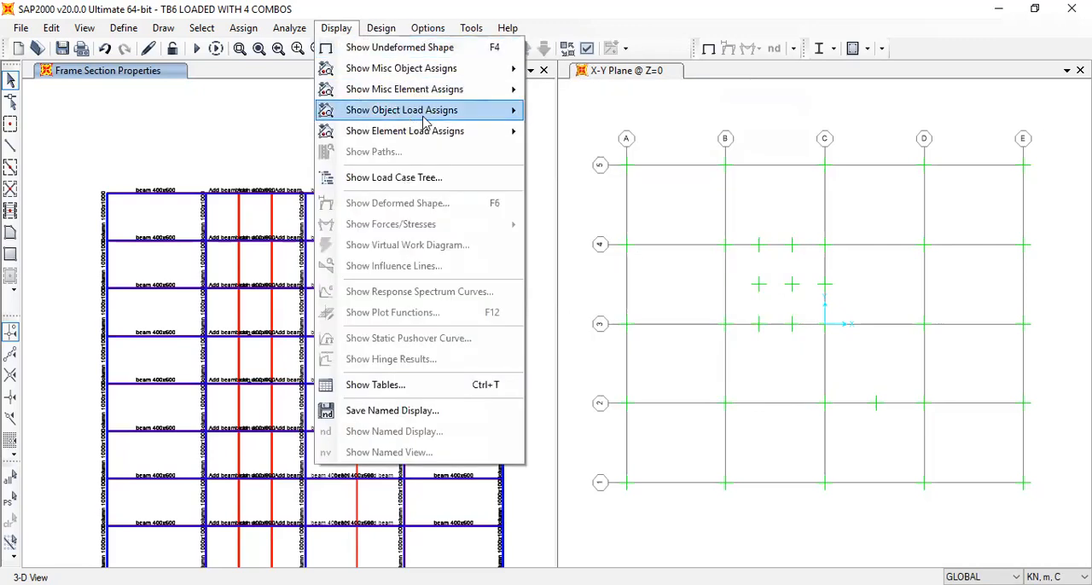
mouse_move(418, 111)
left_click(565, 137)
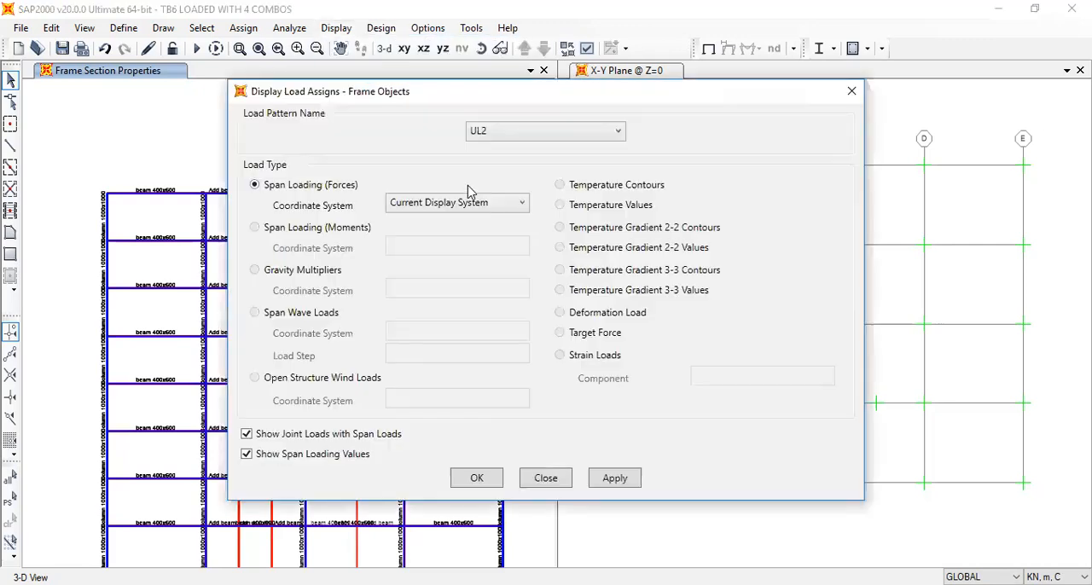
left_click(515, 132)
left_click(738, 147)
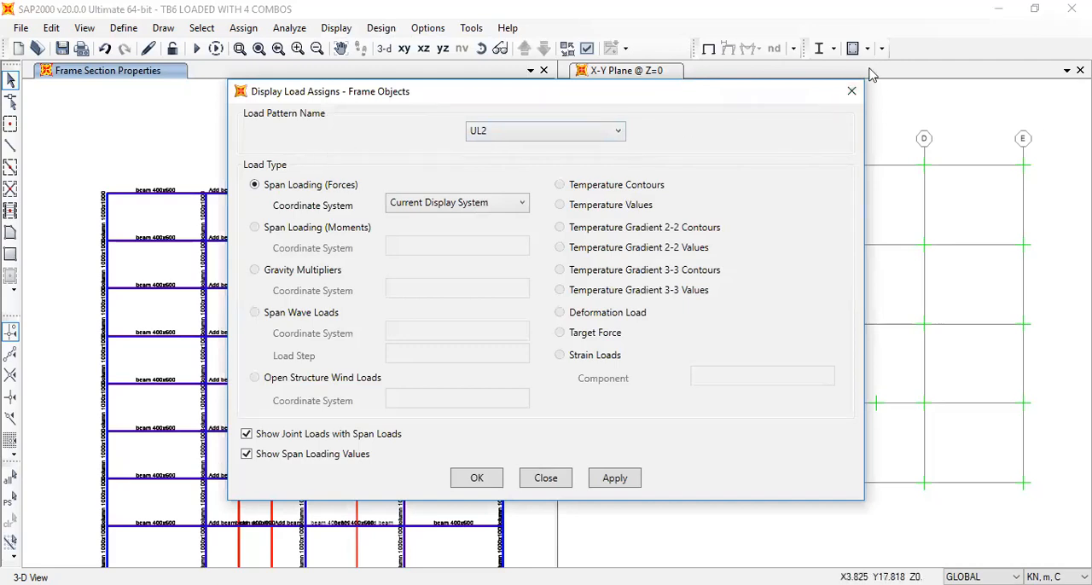
left_click(851, 92)
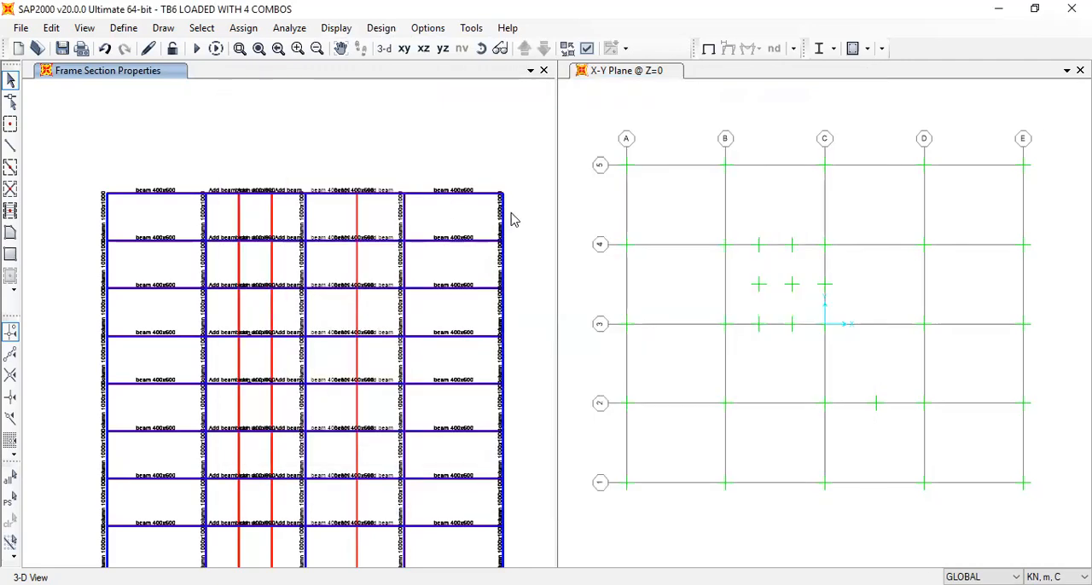
Select the topmost storey and replicate it once upward with a dz increment of 3.6 m
left_click_drag(512, 215, 60, 162)
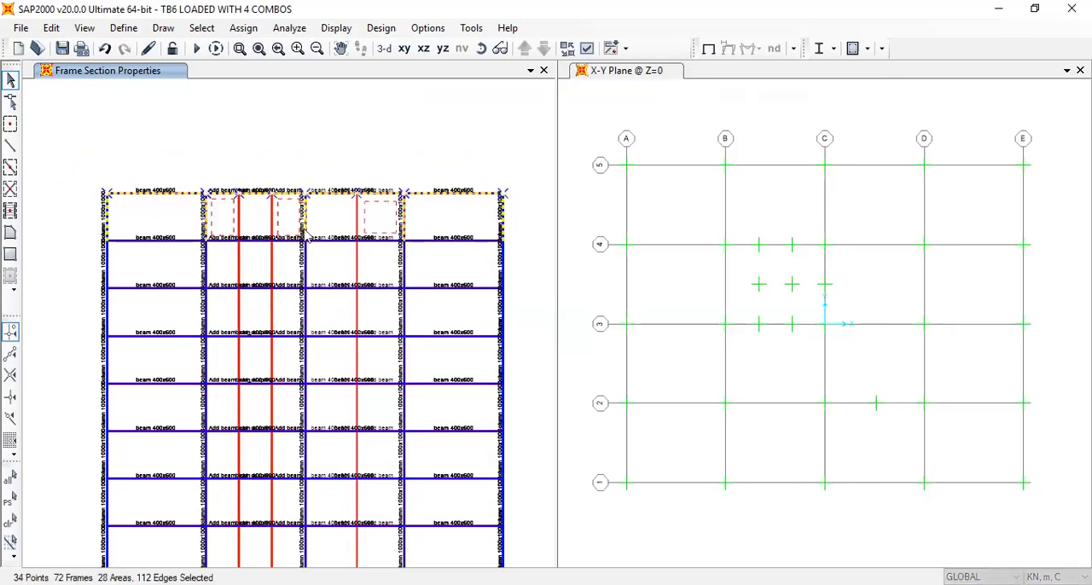
key("ctrl+r")
left_click_drag(454, 309, 430, 312)
type("1")
left_click(485, 469)
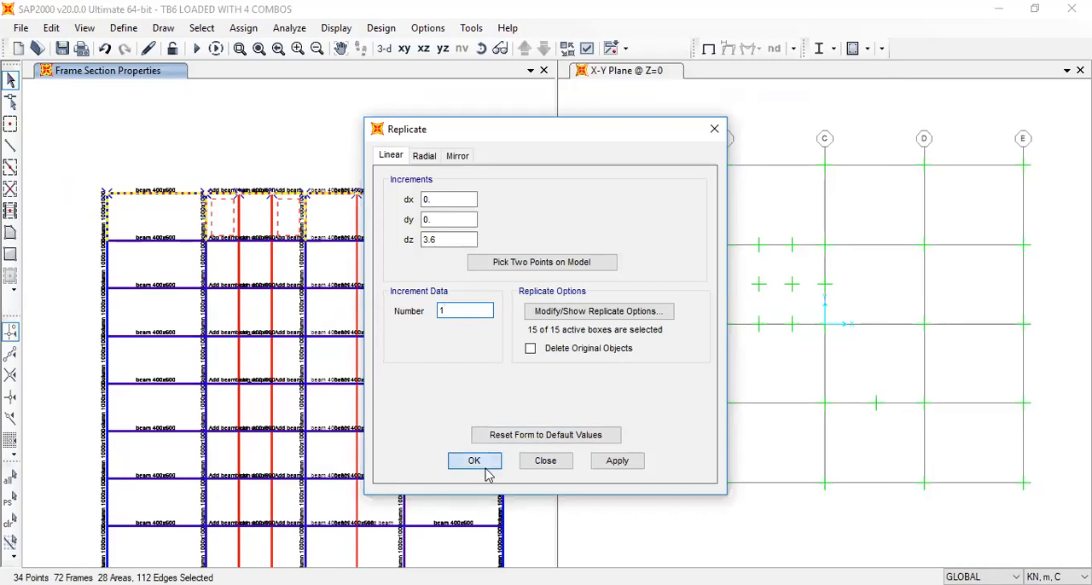
Select the vertical members of the new top storey and assign the smaller column frame section to them
left_click_drag(527, 173, 99, 147)
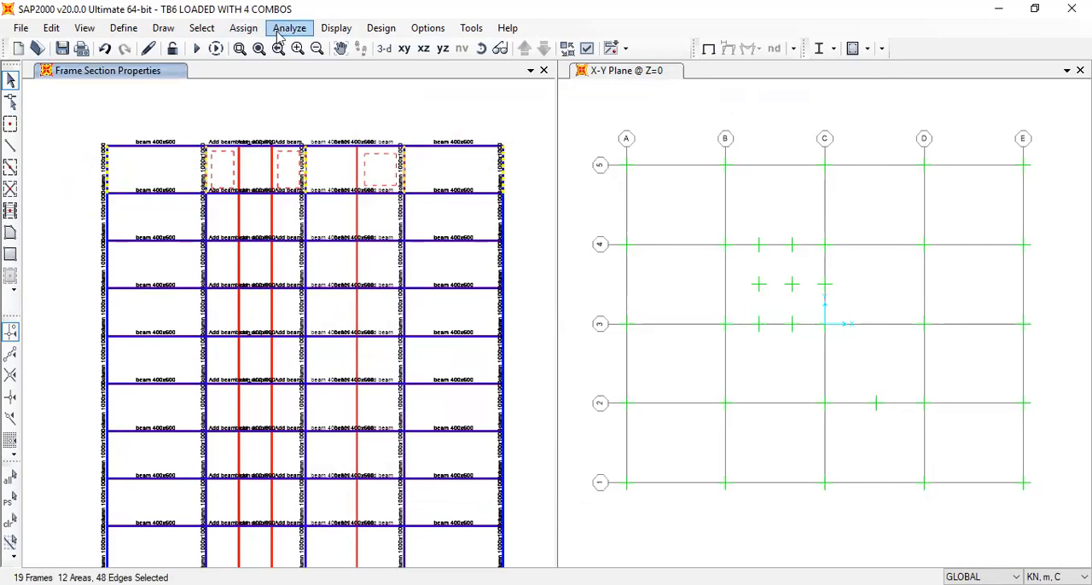
left_click(244, 28)
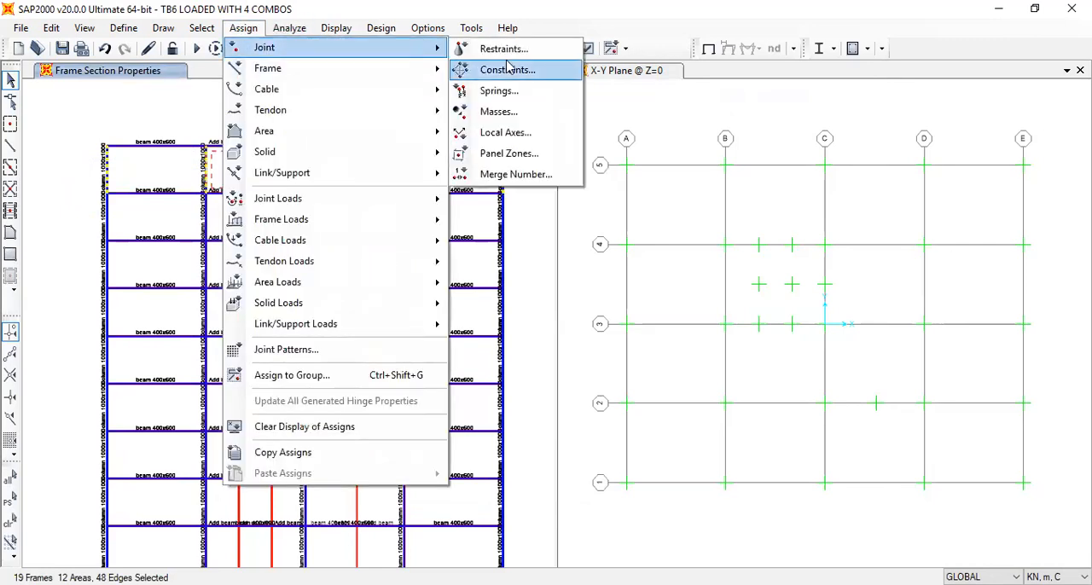
mouse_move(399, 71)
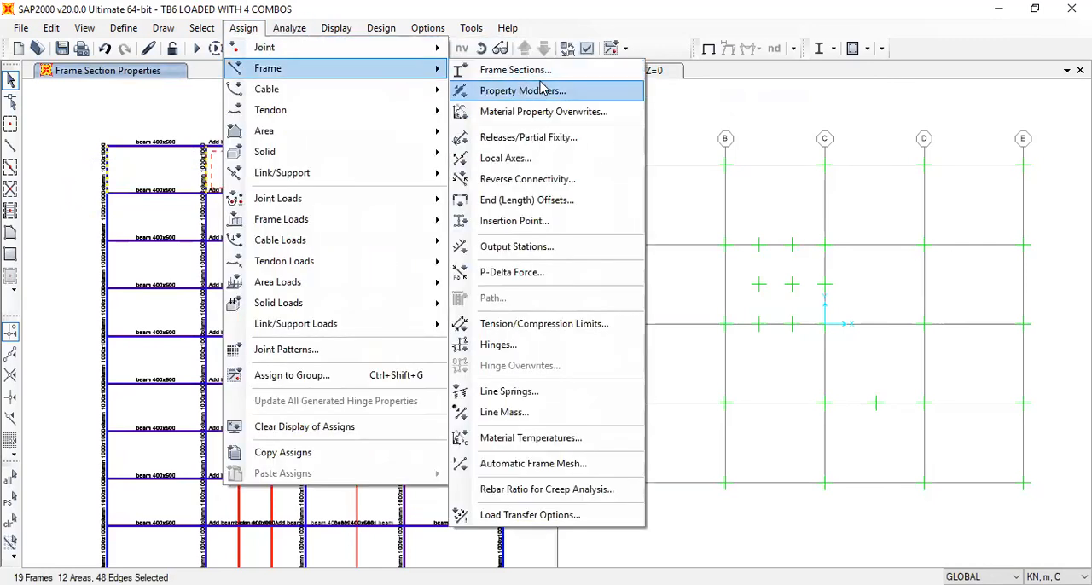
left_click(515, 70)
left_click(477, 201)
left_click(477, 446)
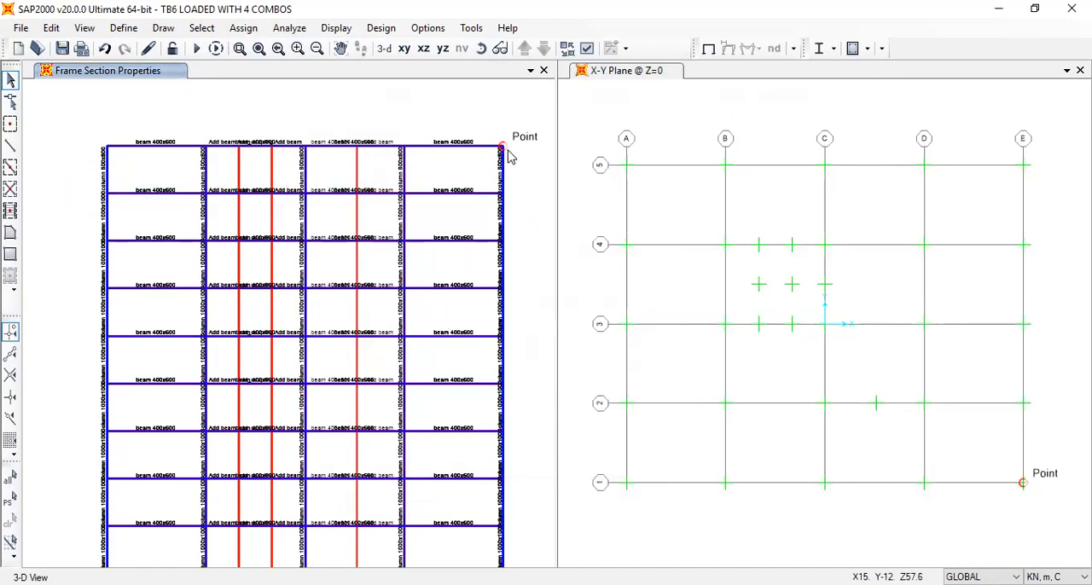
Select the top storey with the reduced columns and replicate it 14 times upward at a dz of 3.6 m
left_click_drag(381, 104, 33, 109)
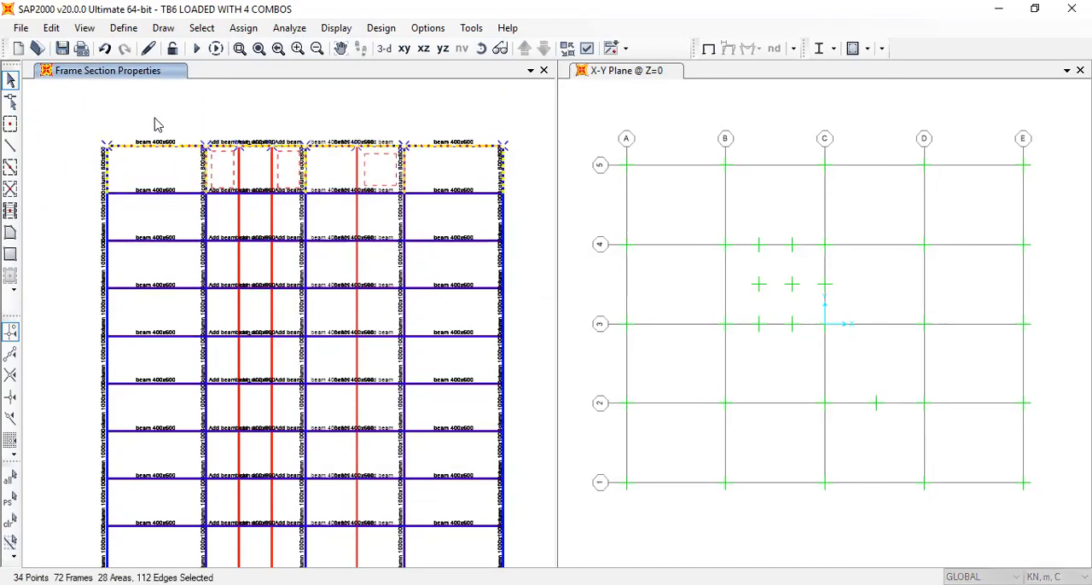
key("ctrl+r")
left_click_drag(456, 311, 413, 310)
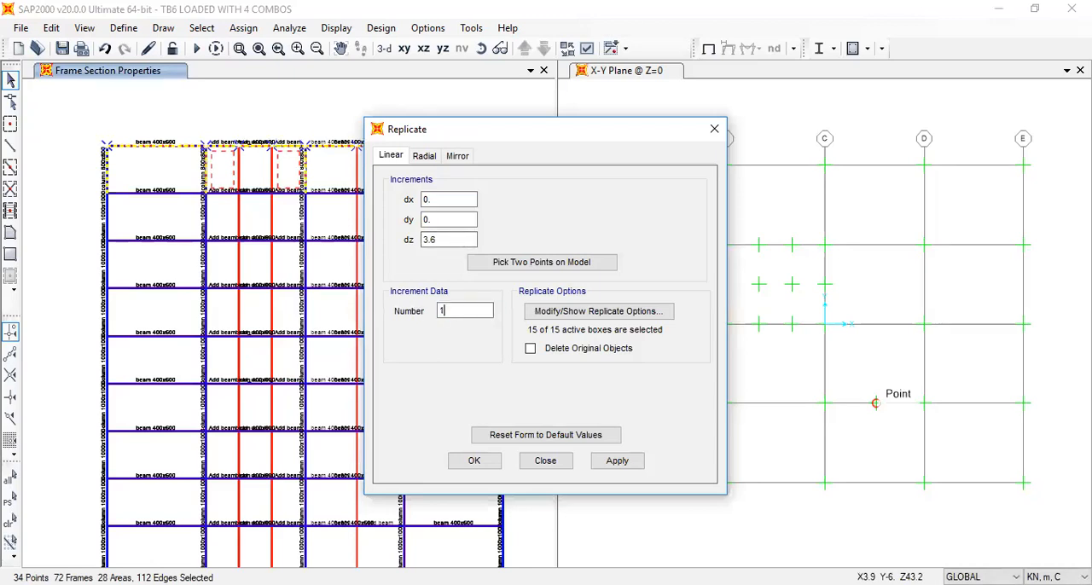
type("14")
left_click(475, 461)
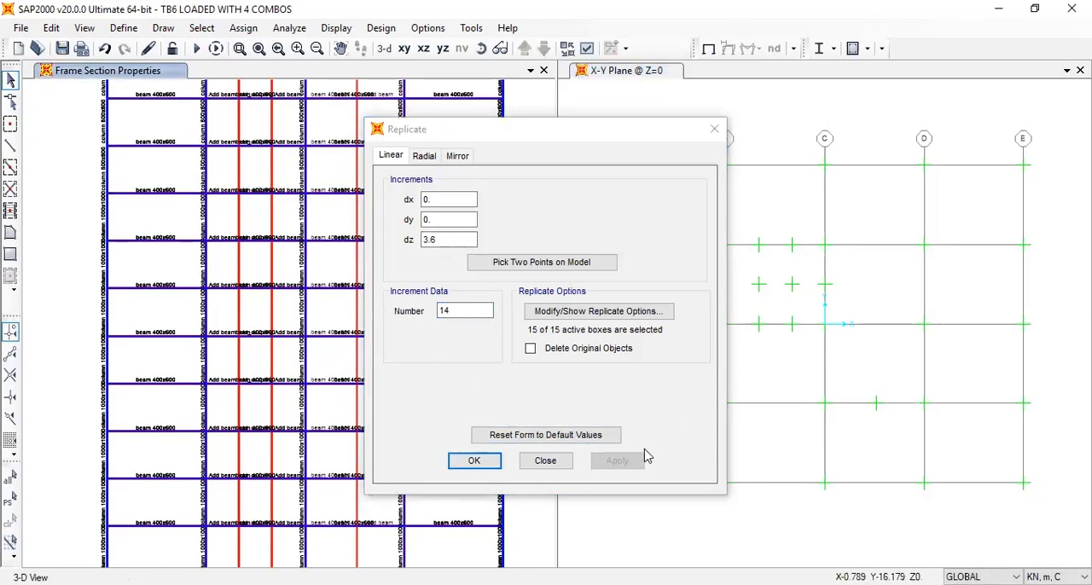
Set the 3-D view to look straight down in plan and select the full-height column line at grid intersection E-3
left_click(714, 129)
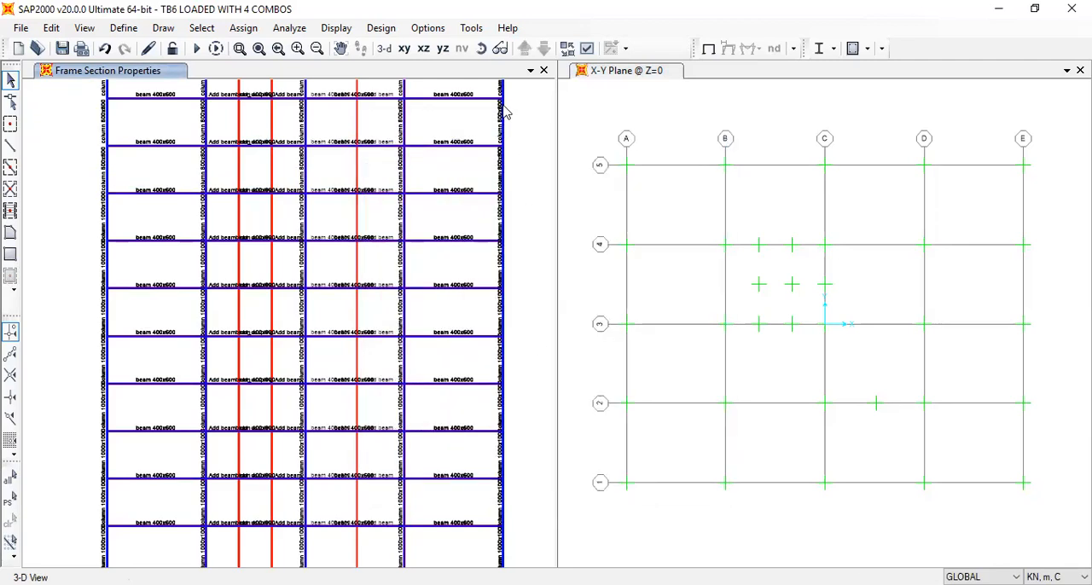
left_click(383, 48)
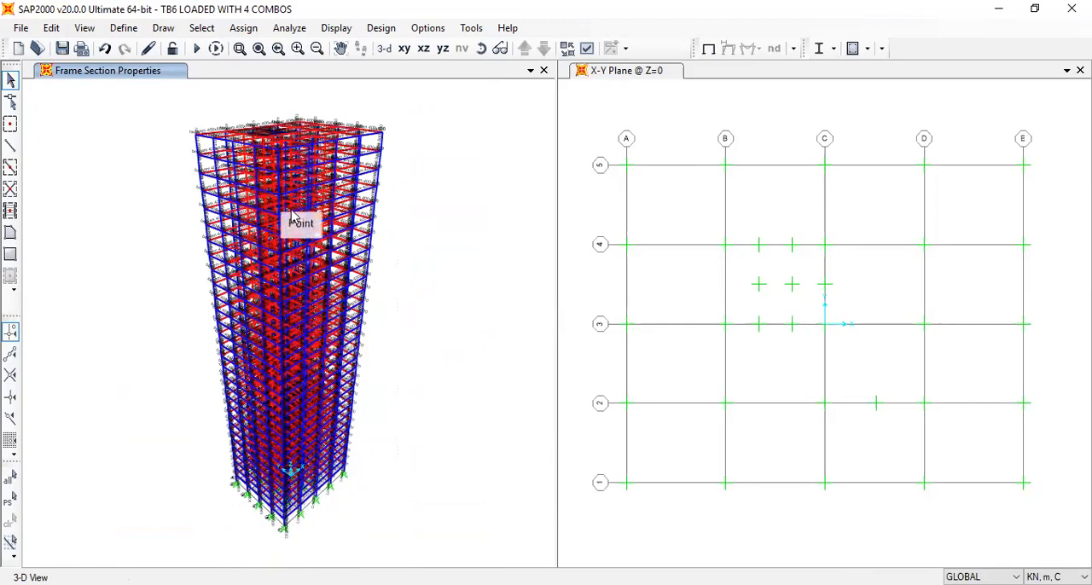
left_click(405, 49)
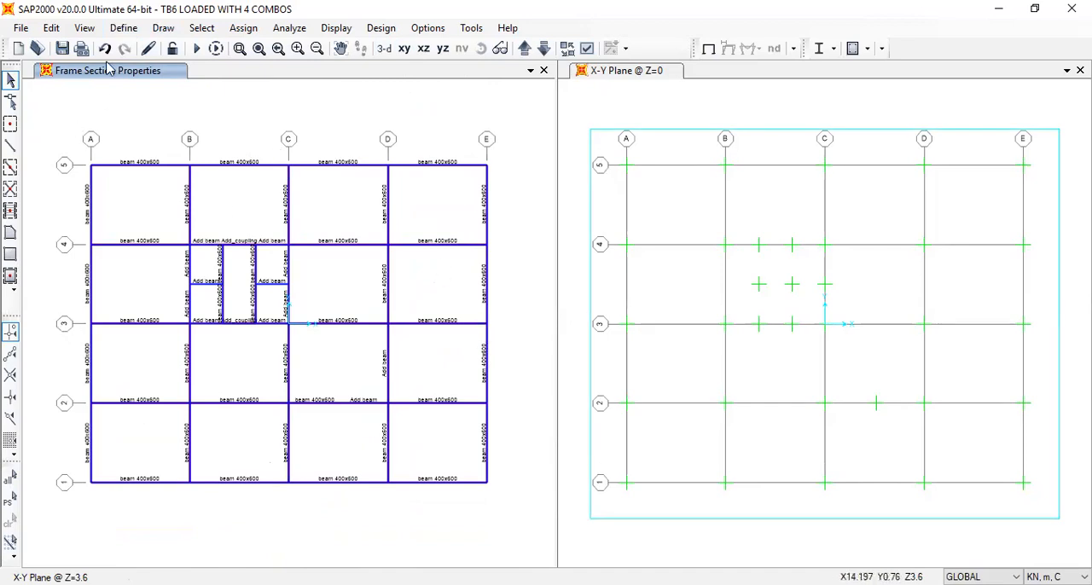
left_click(84, 27)
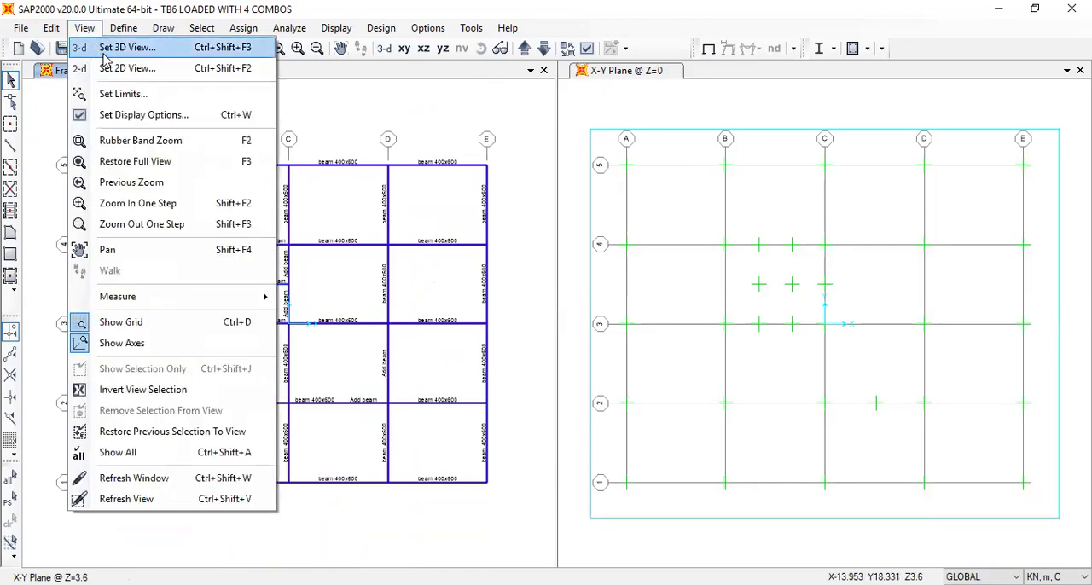
key("Return")
left_click(645, 387)
left_click(674, 359)
left_click(477, 486)
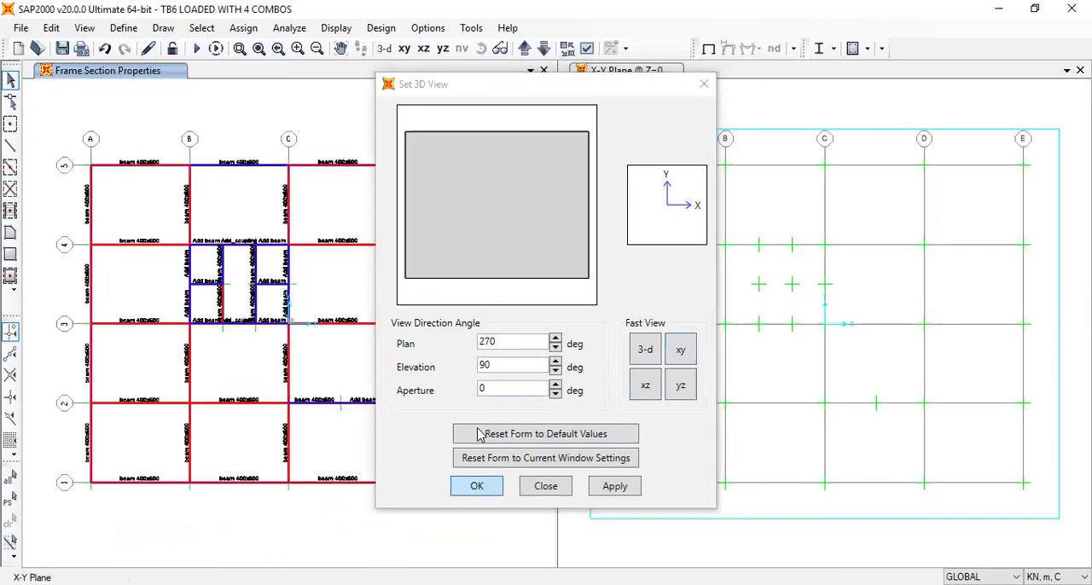
left_click_drag(478, 319, 512, 352)
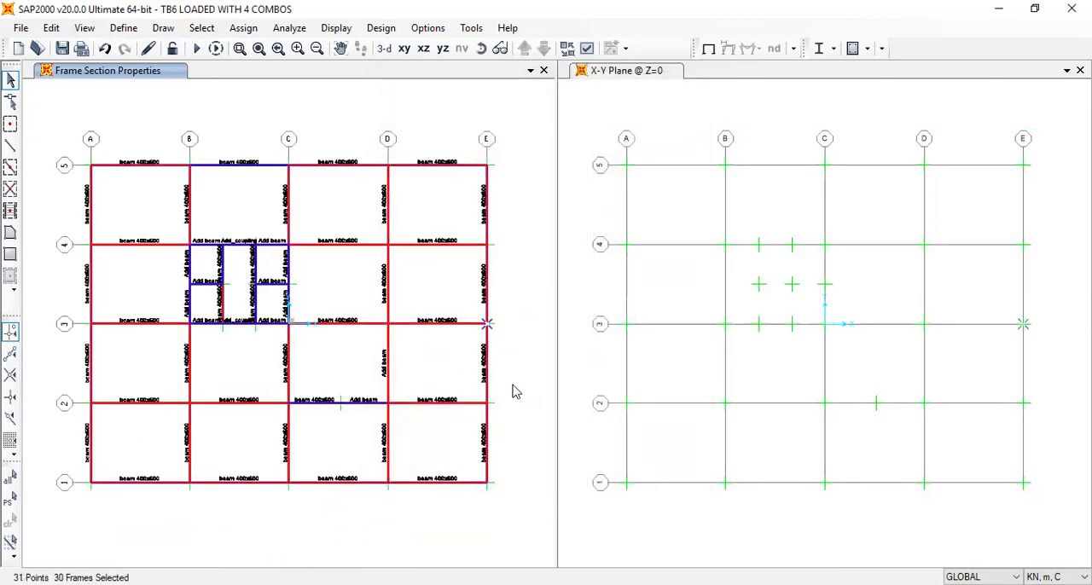
Deselect the base support joint of the selected E-3 column line in the 3-D view
left_click(384, 49)
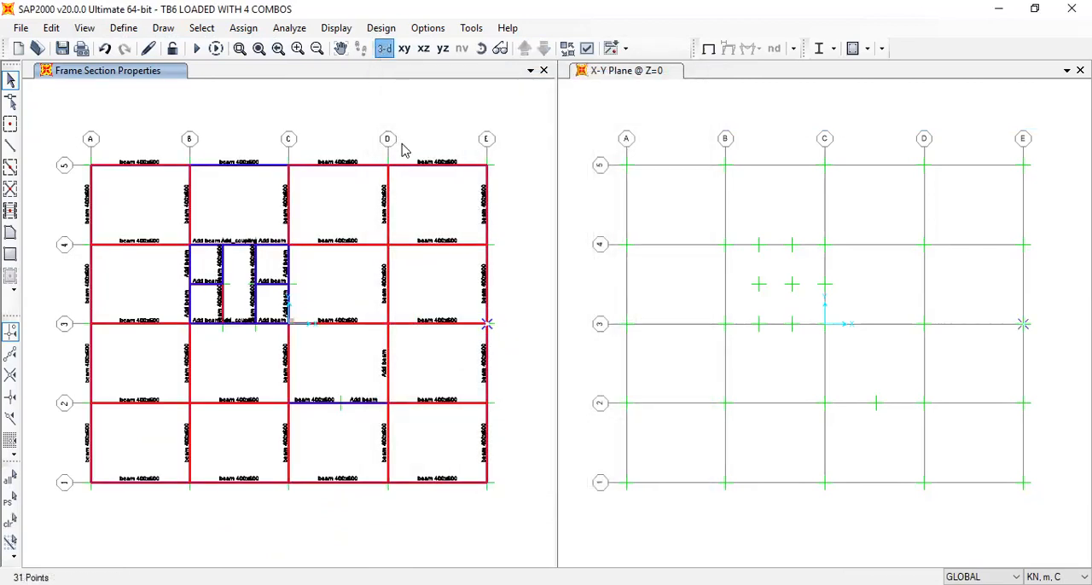
left_click(480, 48)
left_click_drag(455, 502, 347, 546)
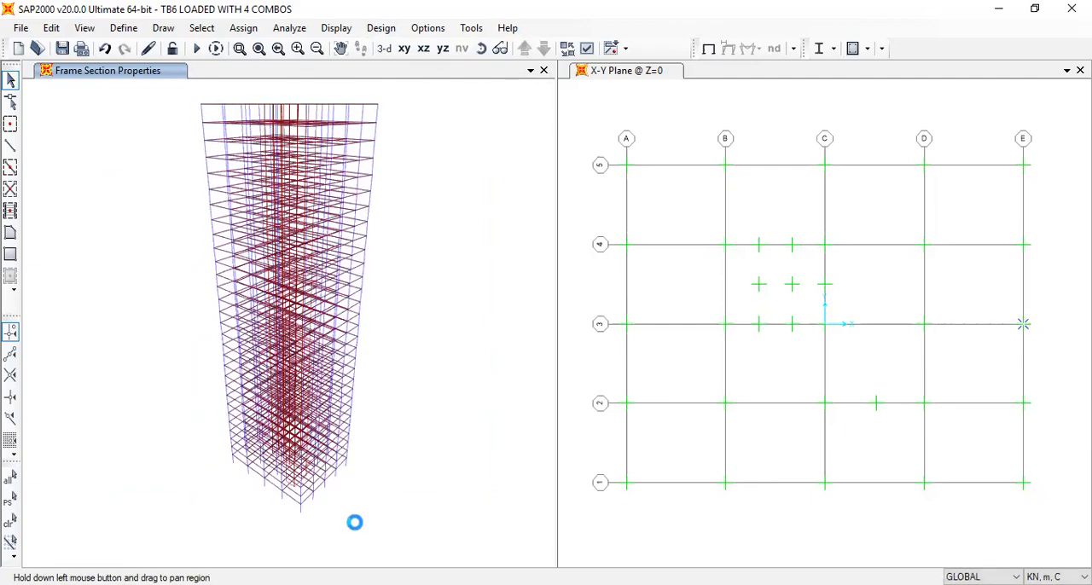
scroll(343, 518, "up", 5)
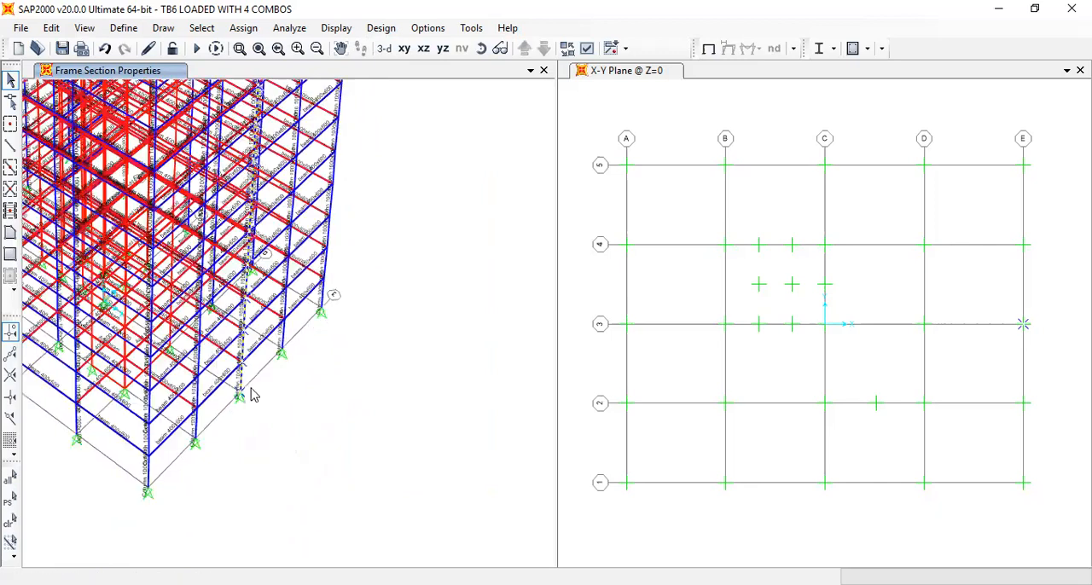
left_click(242, 398)
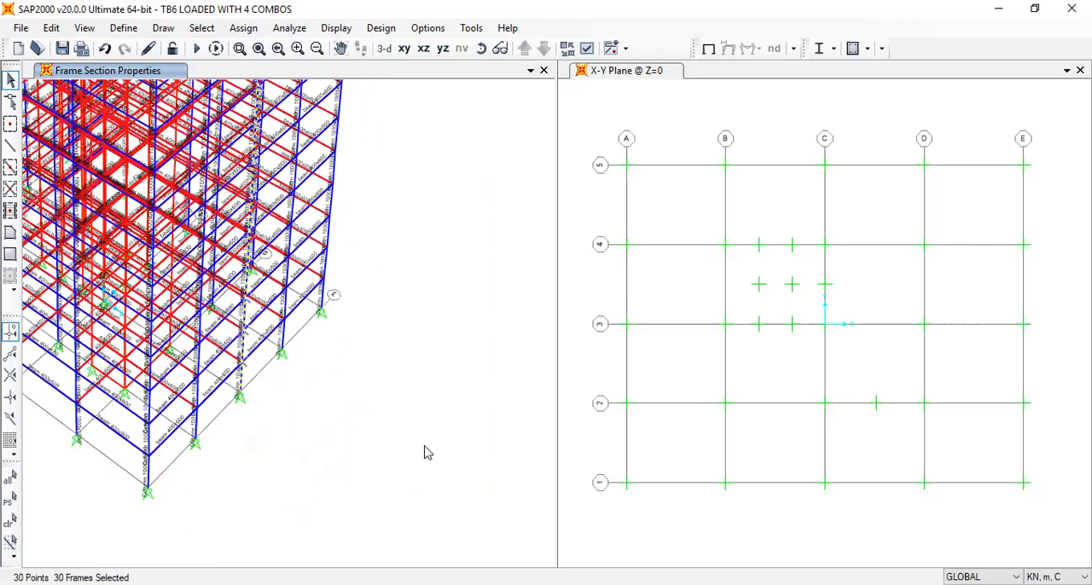
Assign a WindX joint force in the global X direction to the selected E-3 joints, replacing existing loads
left_click(243, 27)
mouse_move(359, 209)
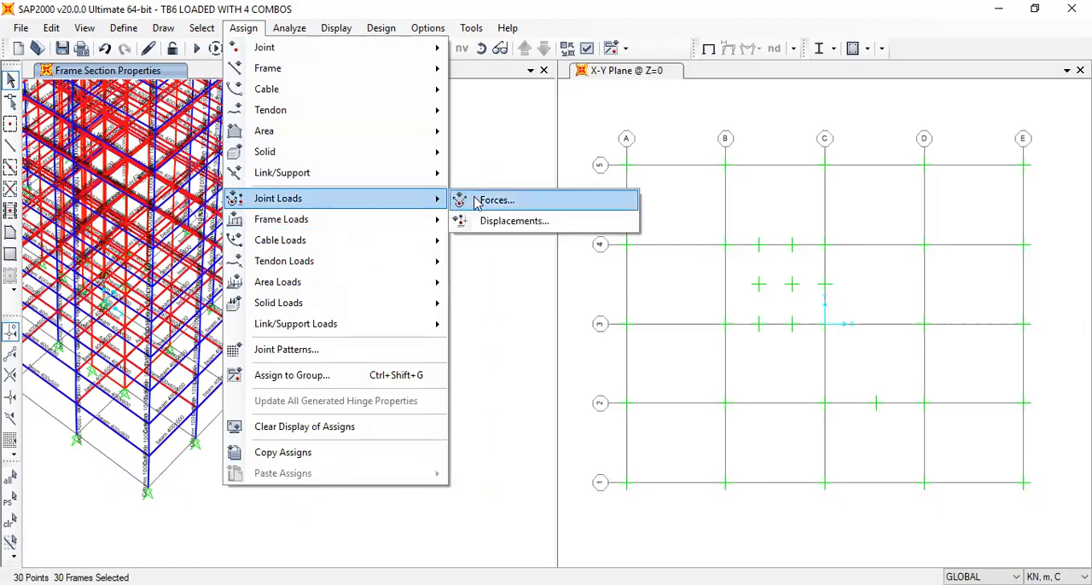
left_click(477, 202)
left_click(556, 136)
left_click(569, 205)
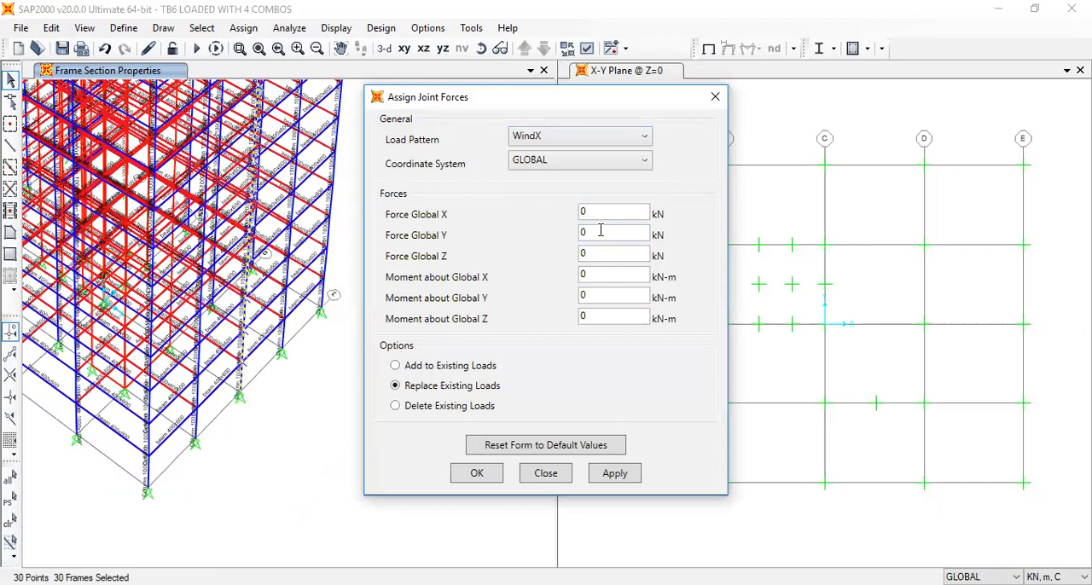
double_click(609, 211)
left_click(494, 474)
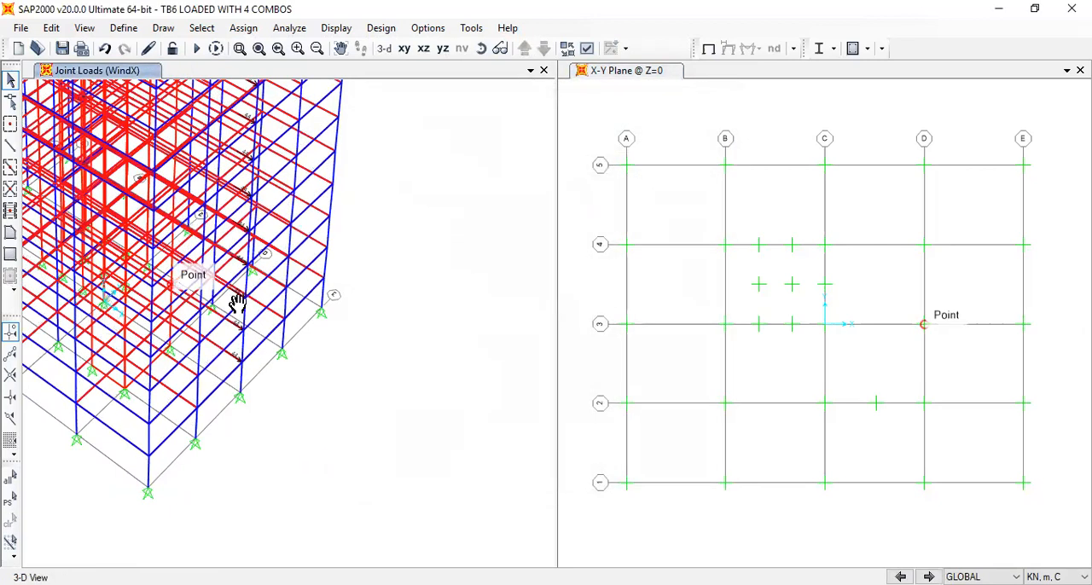
middle_click_drag(238, 304, 642, 457)
left_click(481, 49)
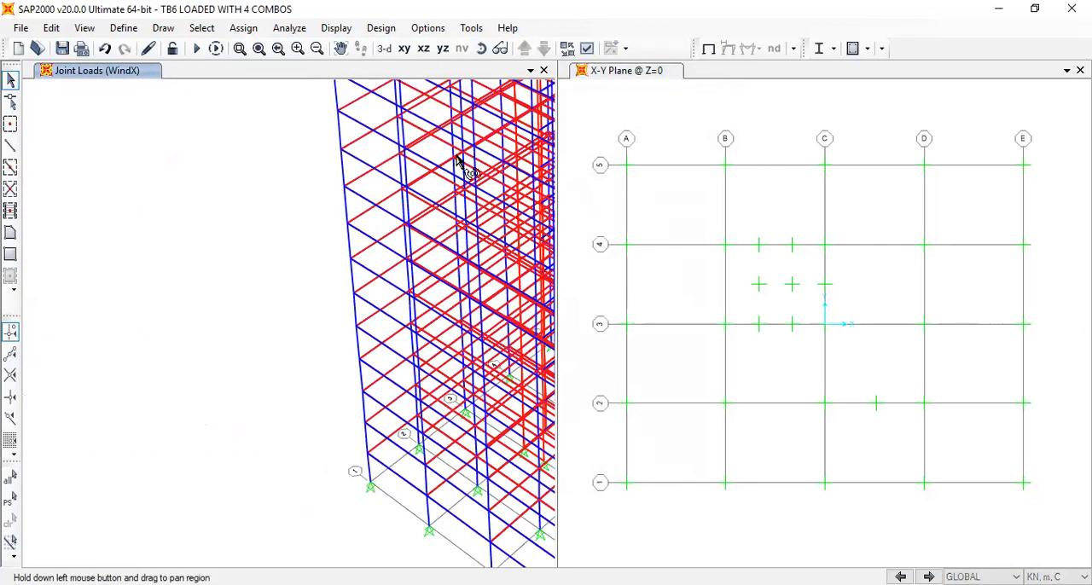
left_click_drag(337, 356, 250, 348)
scroll(251, 348, "down", 4)
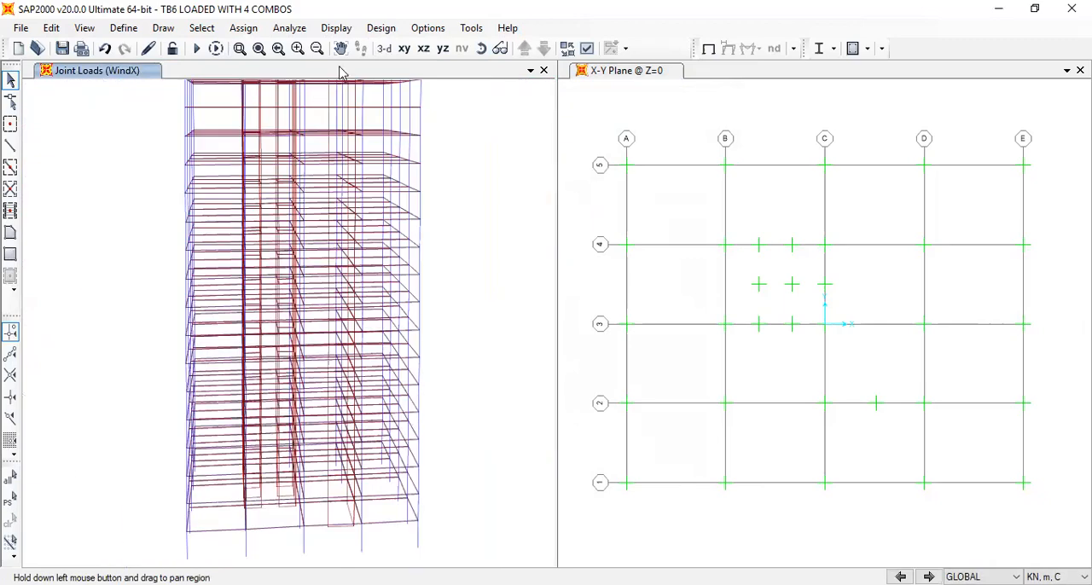
left_click(421, 50)
left_click(405, 49)
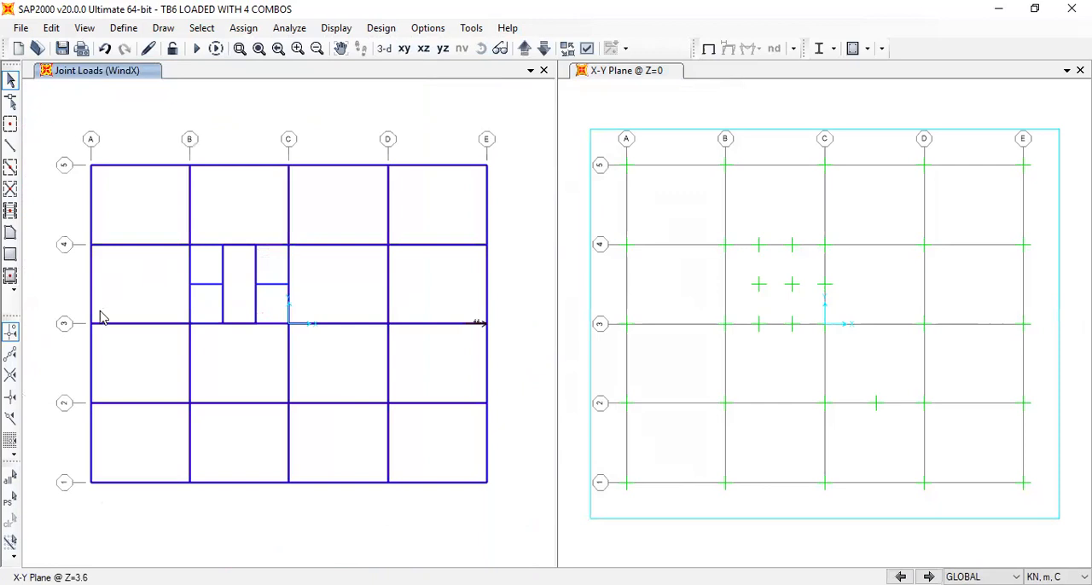
left_click_drag(74, 307, 114, 343)
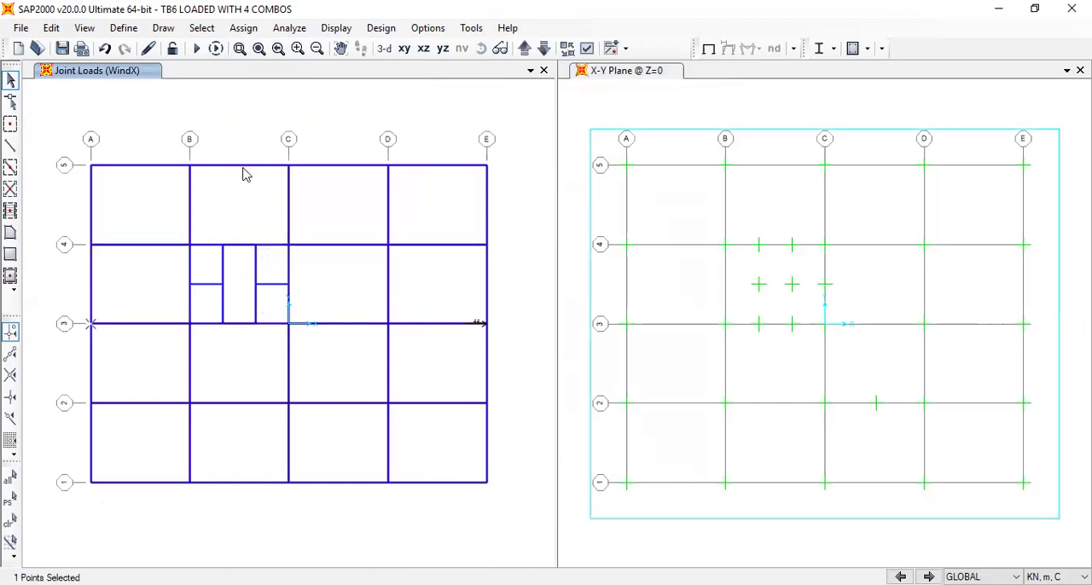
left_click(389, 49)
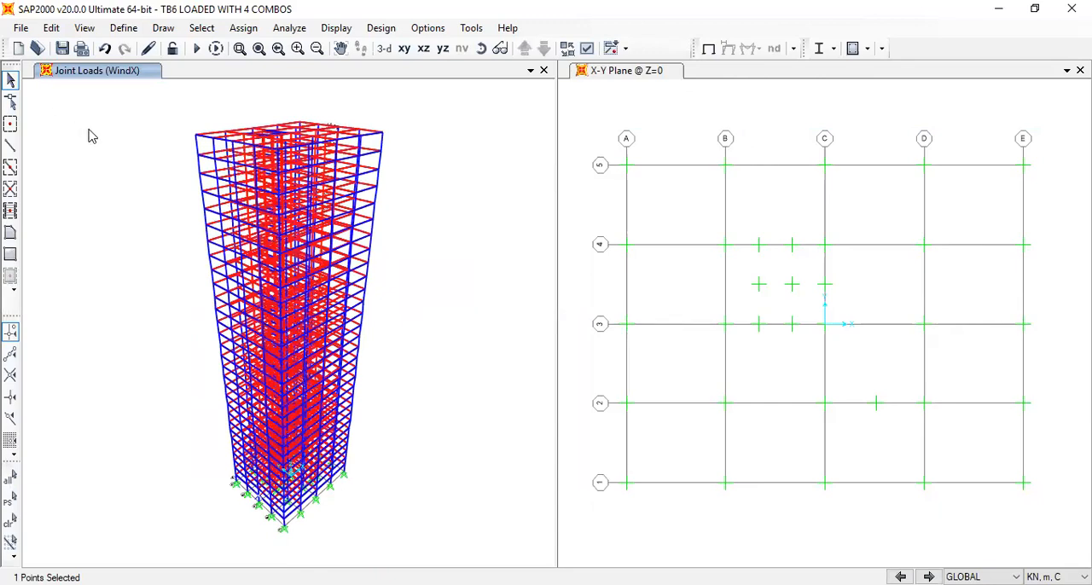
left_click(404, 49)
left_click(120, 28)
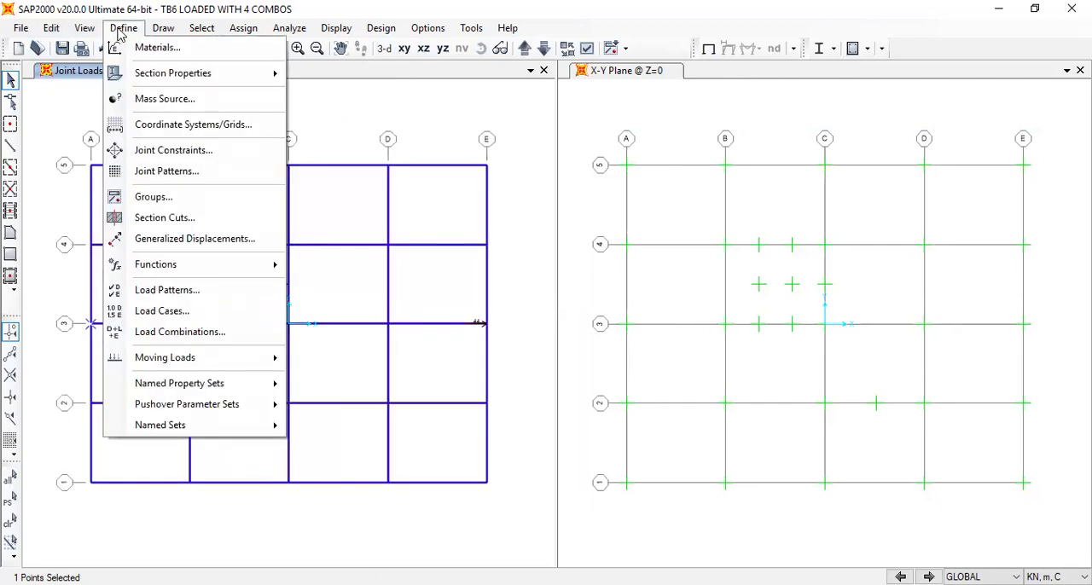
left_click(122, 29)
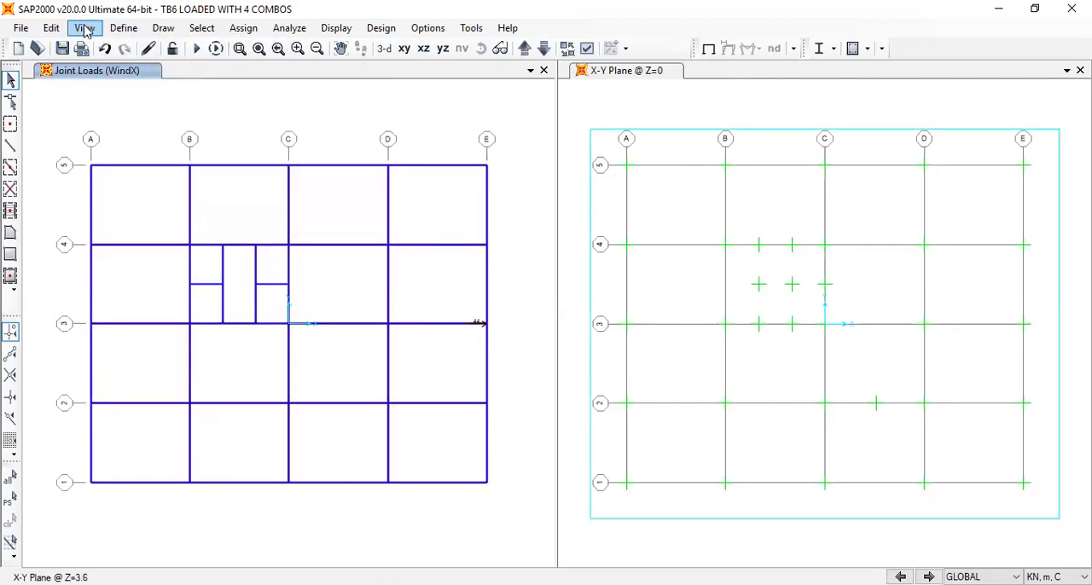
Set the 3-D view to plan direction and select the full-height column line at grid intersection A-3
left_click(85, 28)
left_click(141, 48)
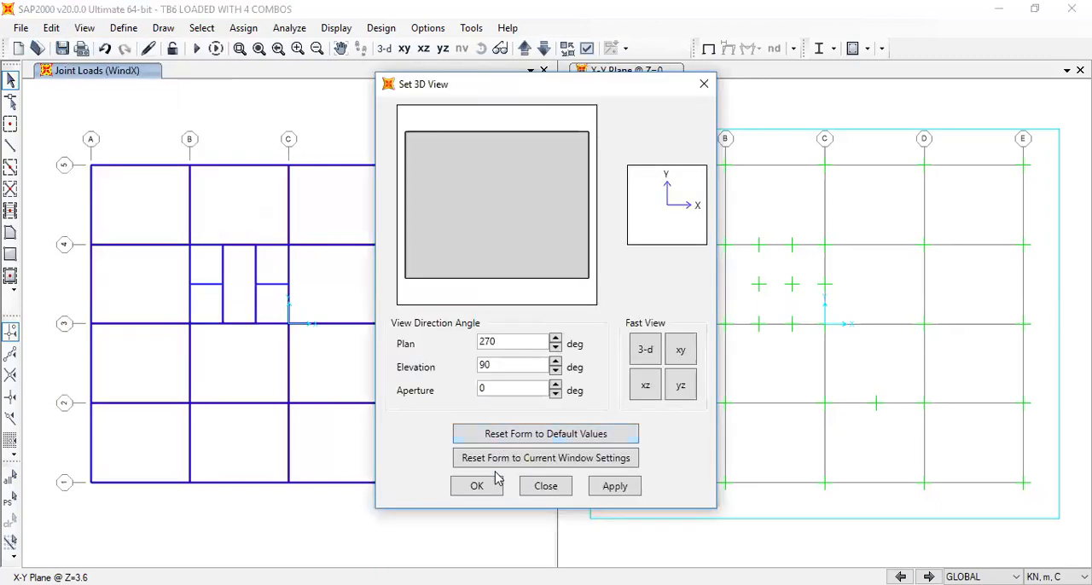
key("Return")
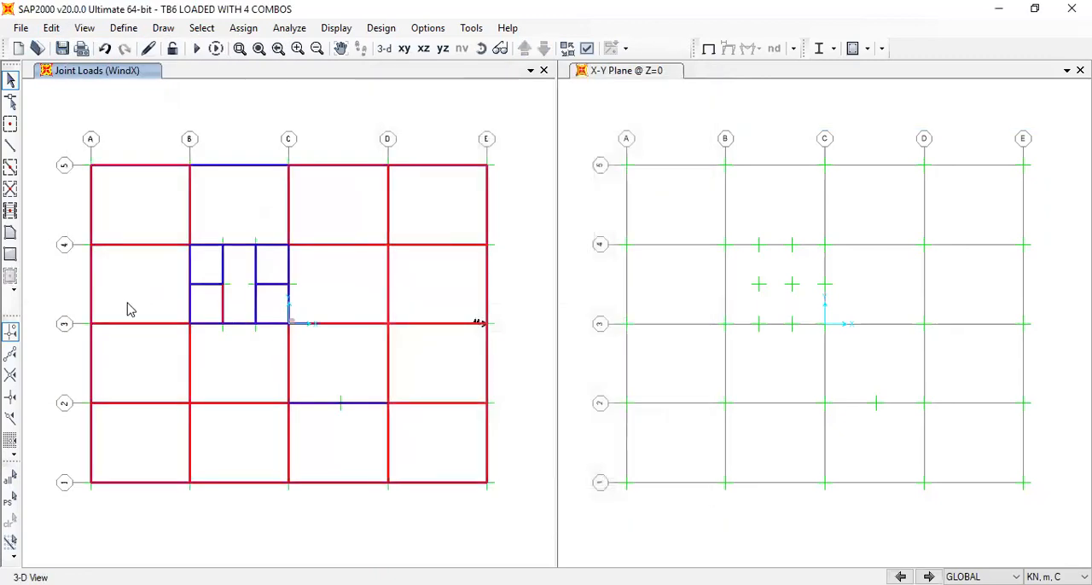
left_click(91, 323)
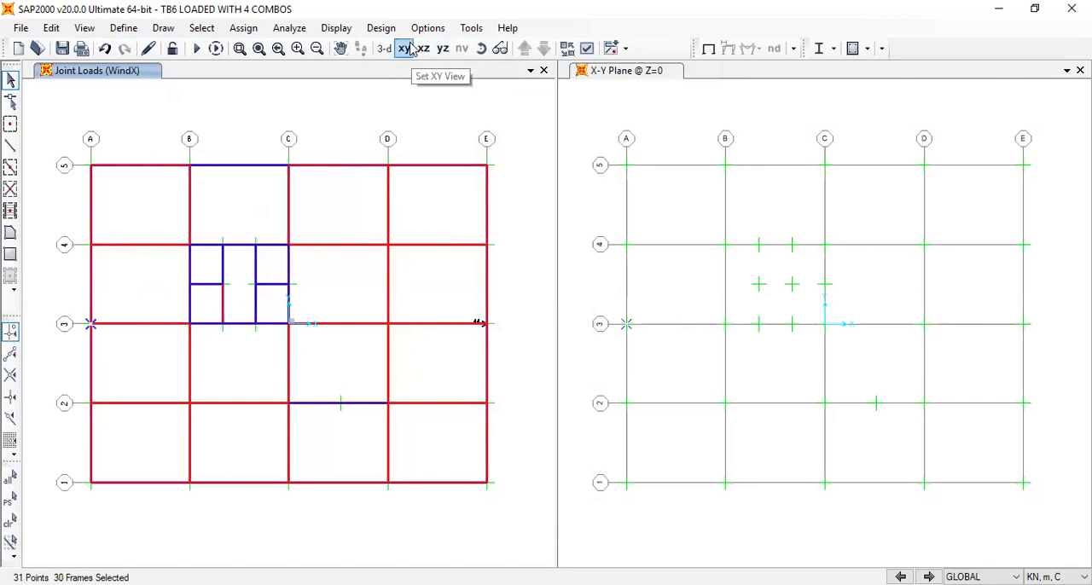
left_click(243, 28)
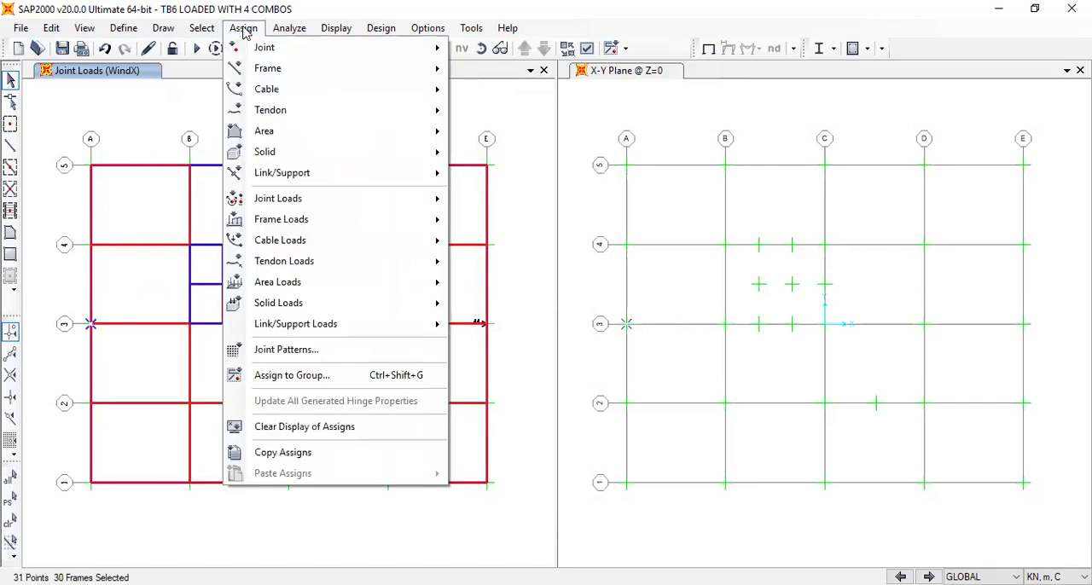
left_click(244, 28)
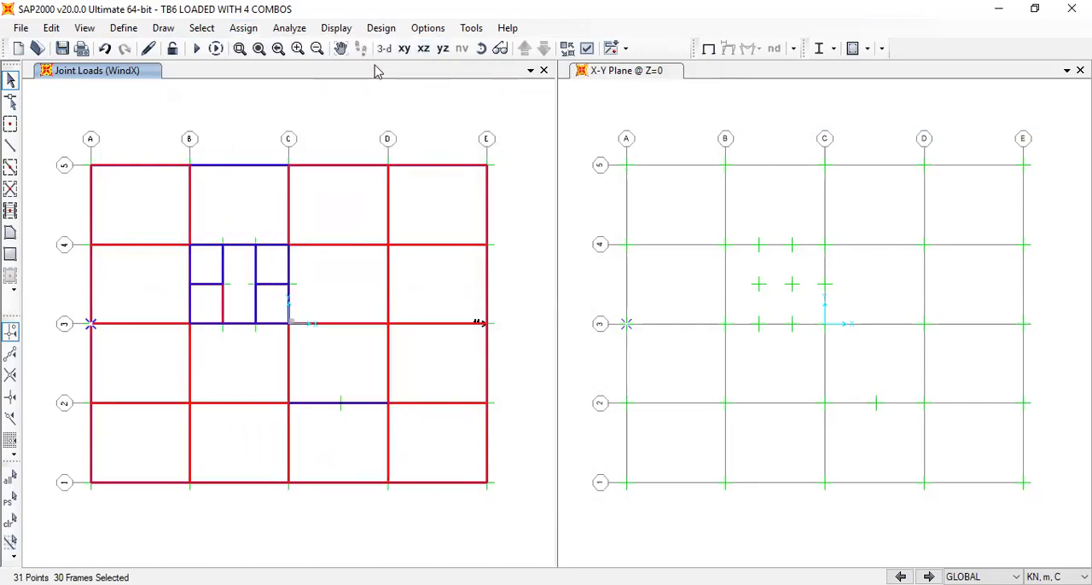
Deselect the base support joint of the selected A-3 column line in the 3-D view
left_click(478, 49)
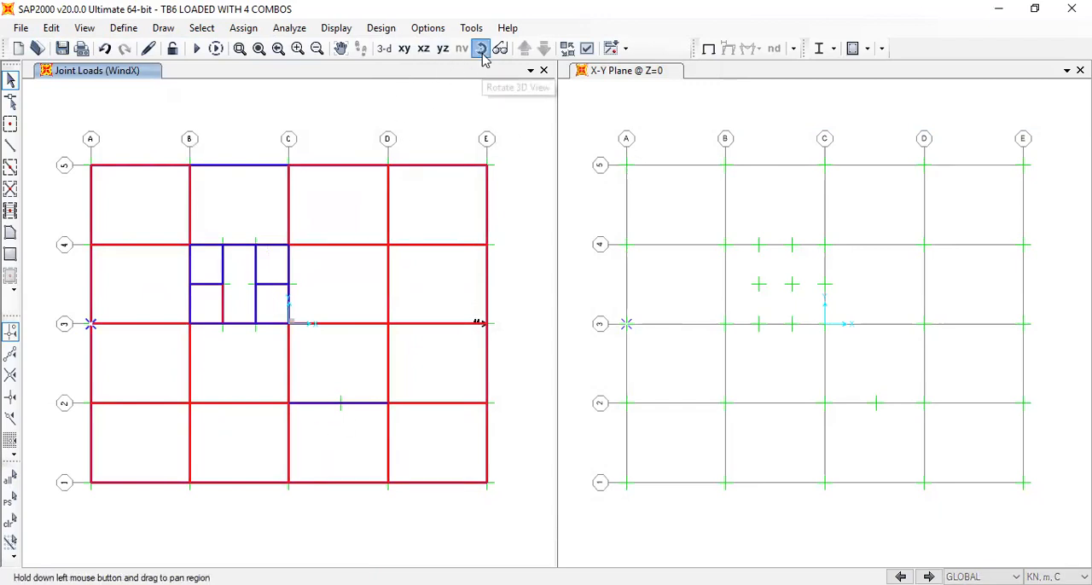
left_click(384, 49)
left_click_drag(209, 523, 424, 449)
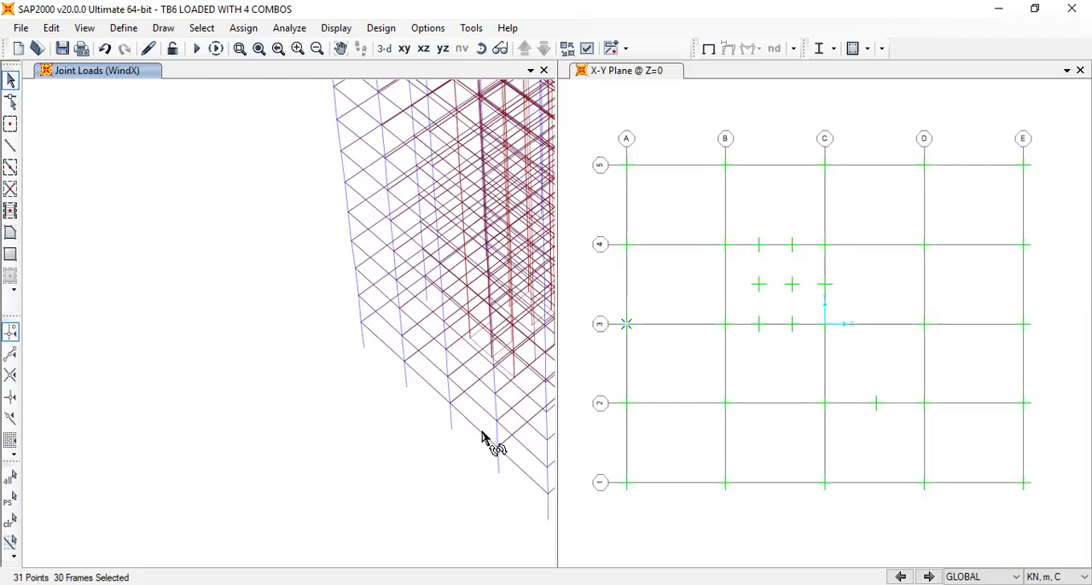
left_click_drag(468, 464, 467, 464)
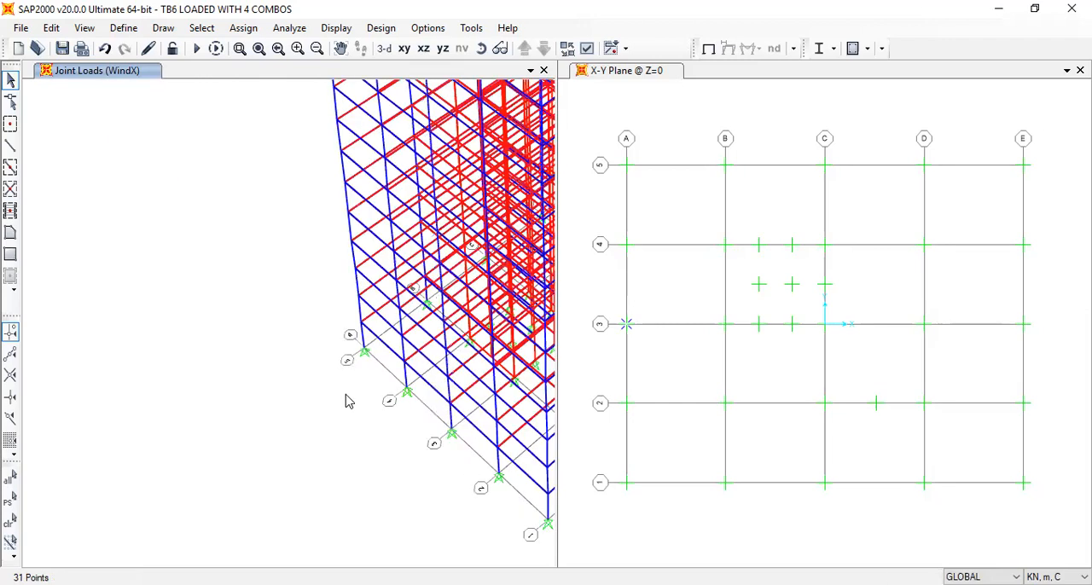
left_click(456, 440)
Assign a WindX joint force of 50 kN in global X to the selected A-3 joints, replacing existing loads
left_click(202, 28)
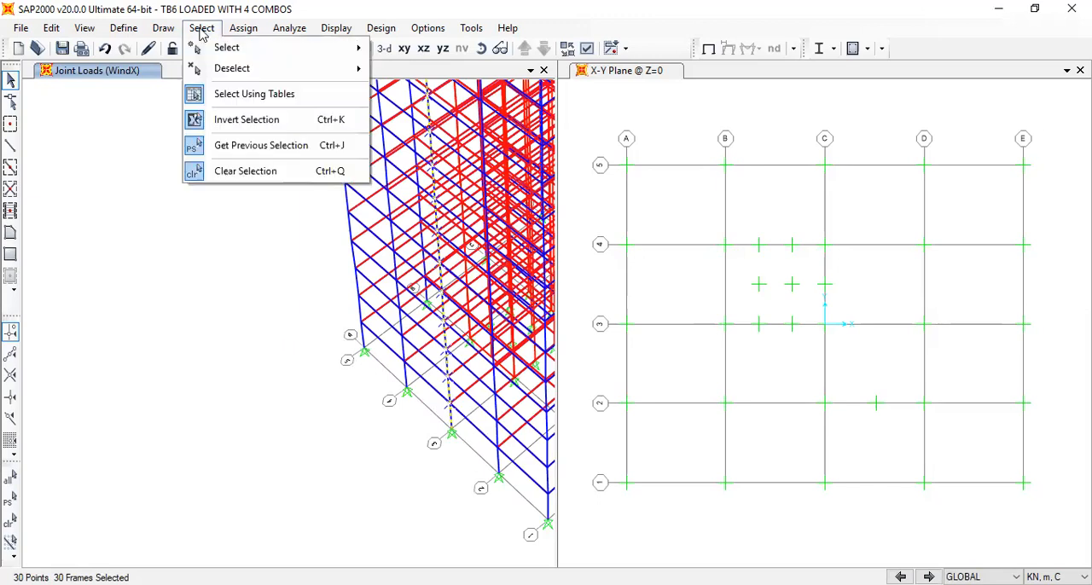
left_click(243, 28)
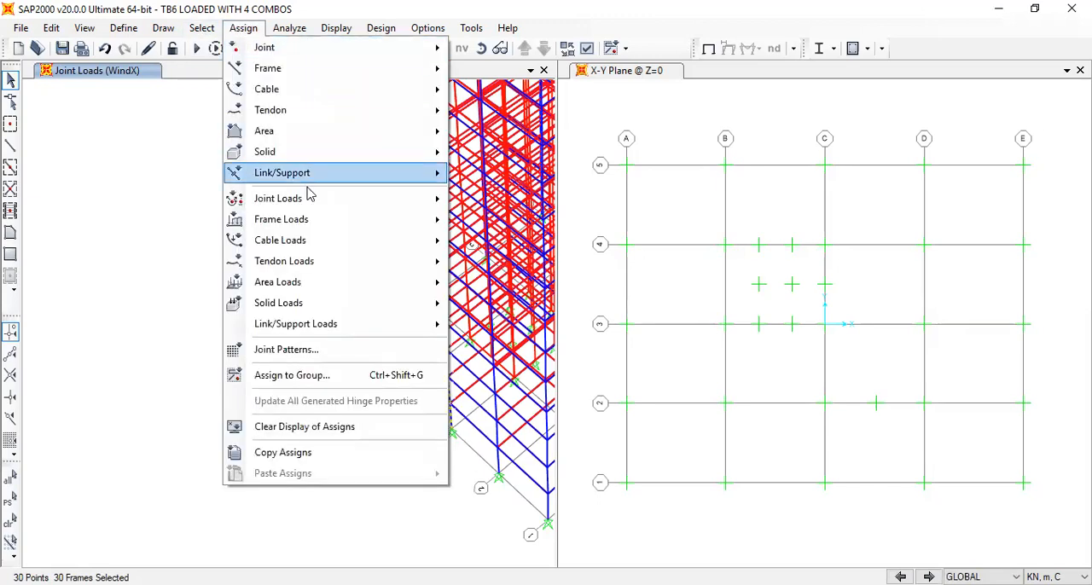
mouse_move(324, 205)
left_click(493, 199)
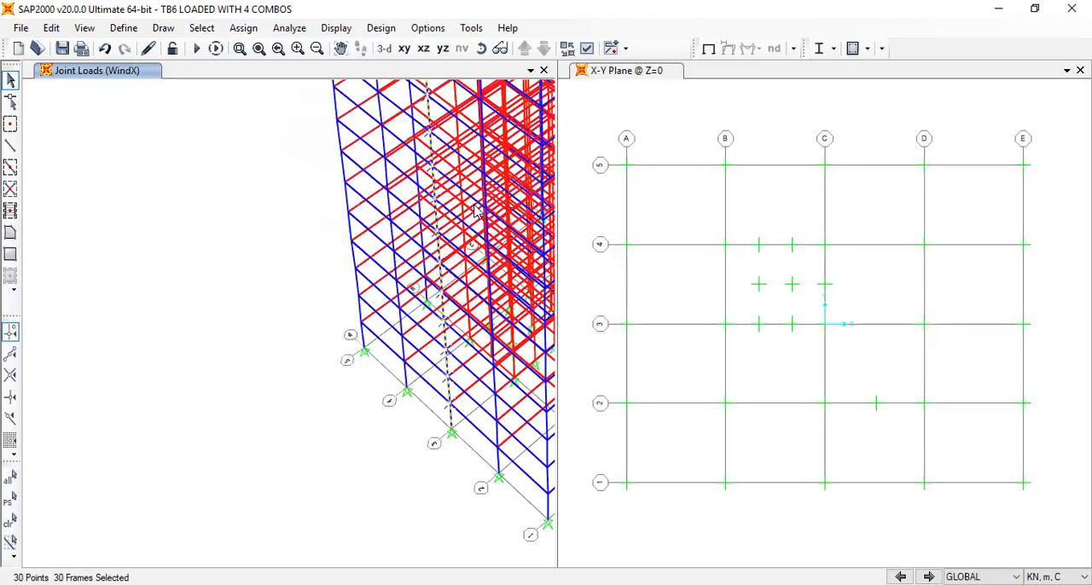
left_click_drag(595, 212, 559, 219)
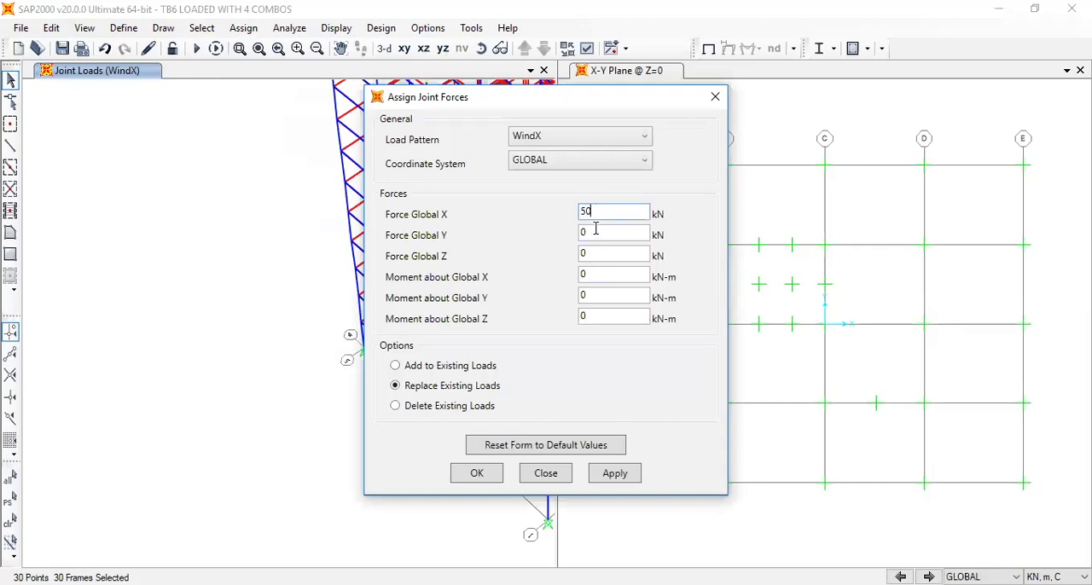
left_click(477, 473)
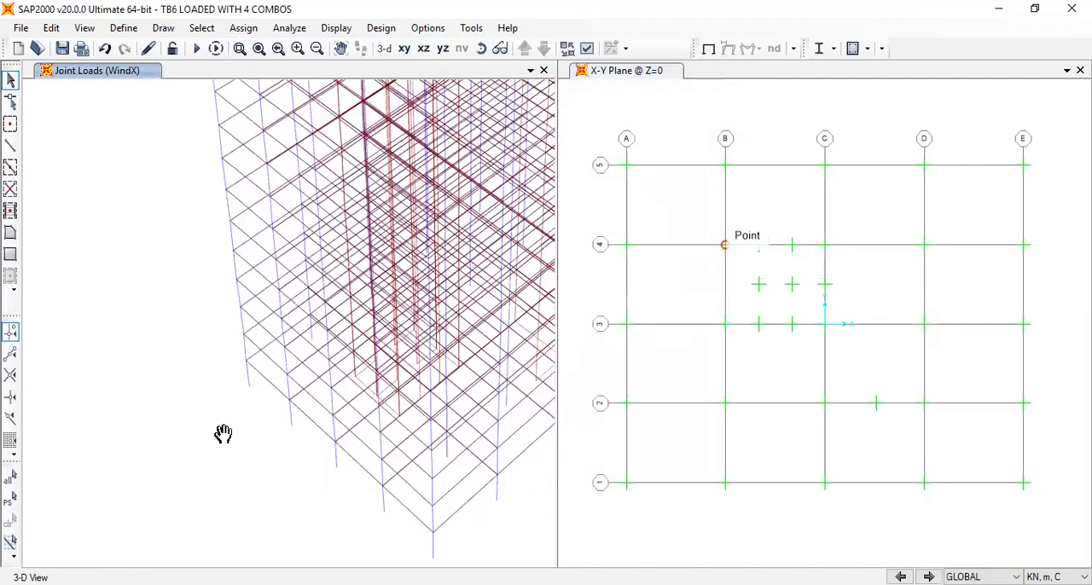
left_click(404, 49)
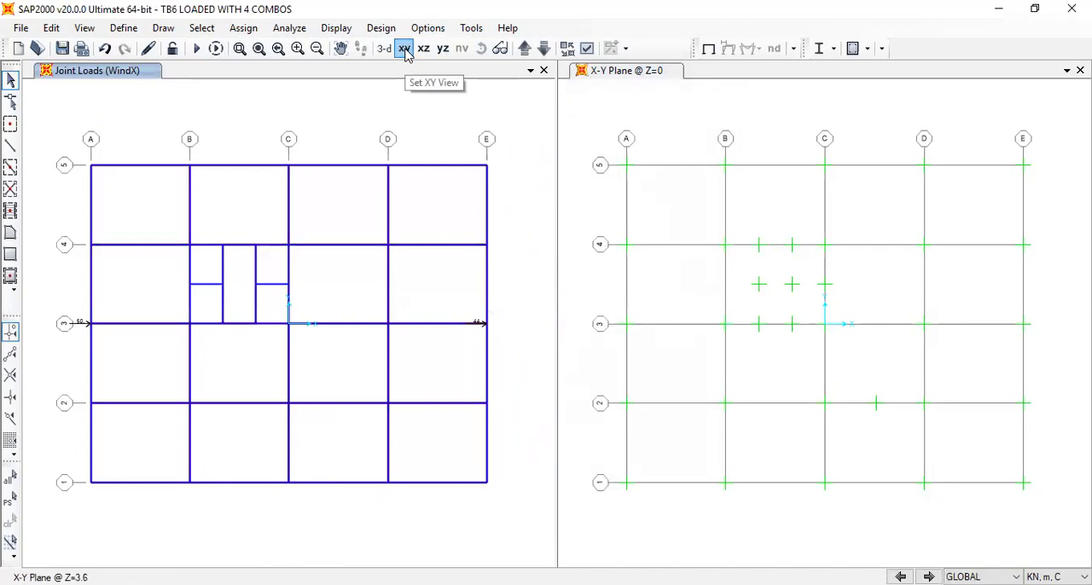
left_click(424, 48)
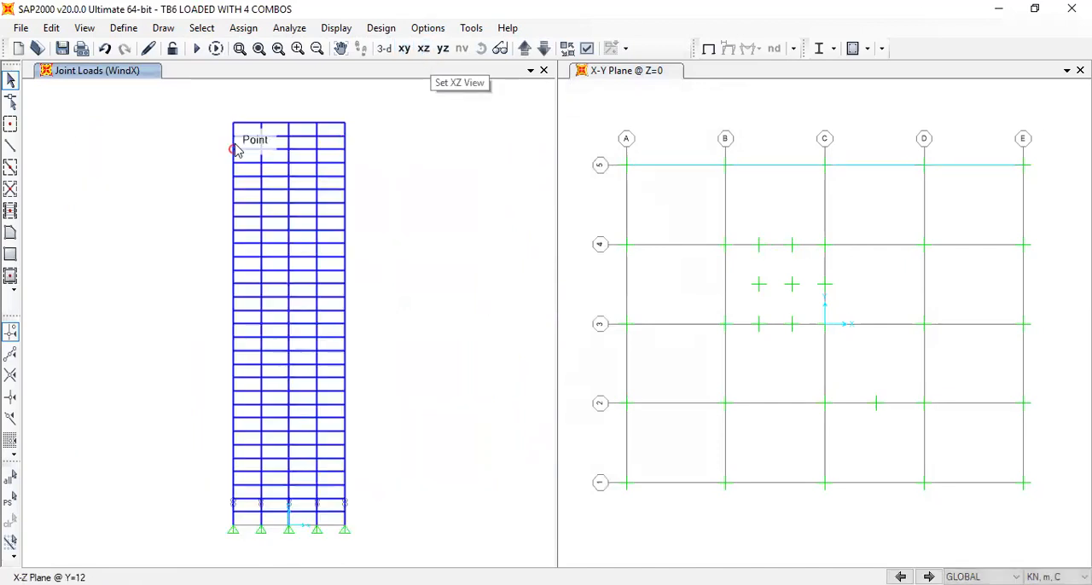
Try to isolate the building's upper storeys from the X-Z elevation at Y=12, and restore the full model view
left_click_drag(214, 102, 370, 321)
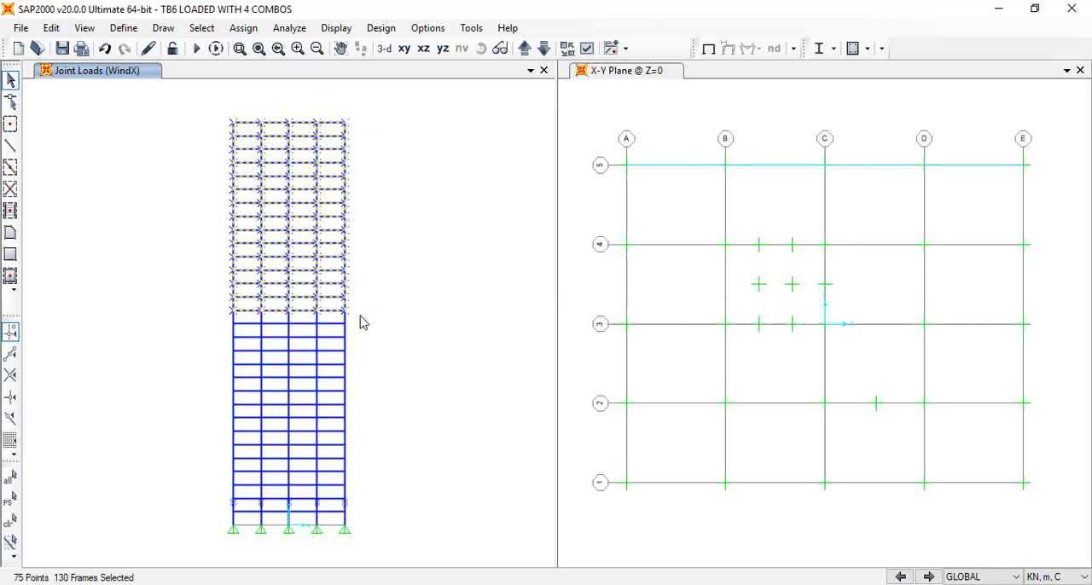
left_click(120, 29)
mouse_move(94, 31)
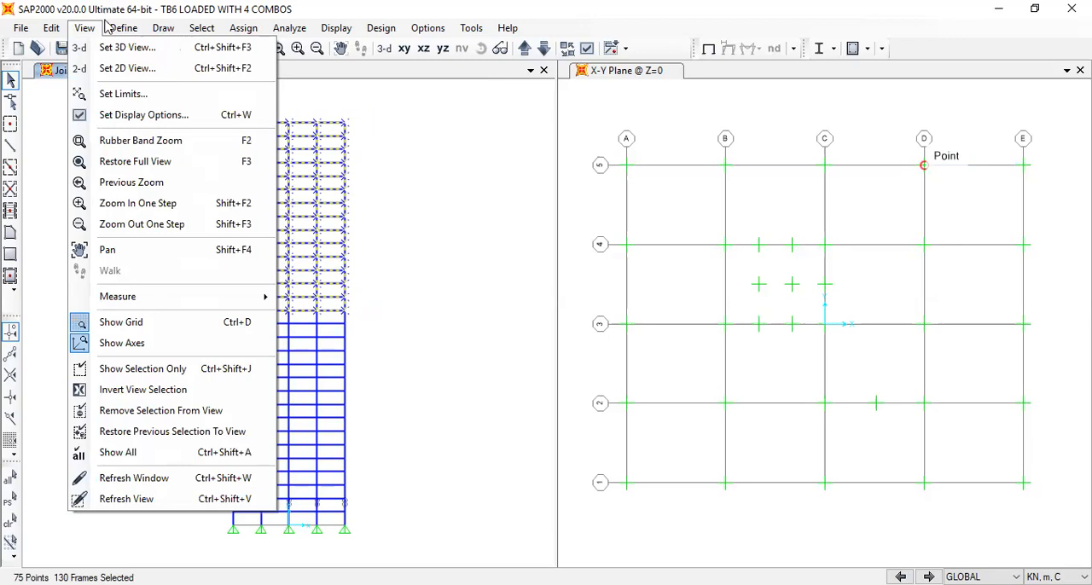
left_click(161, 369)
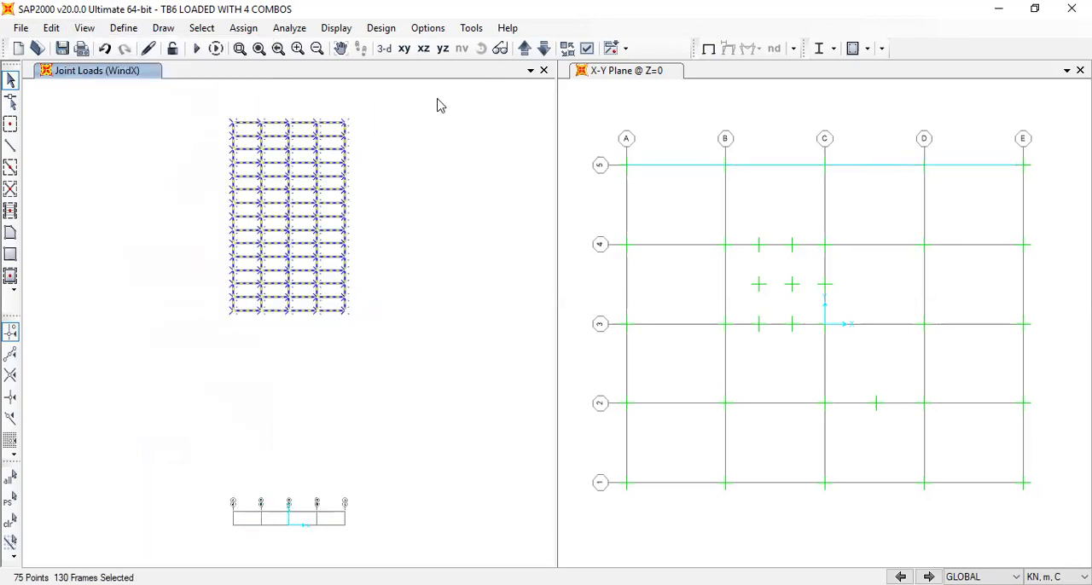
left_click(385, 50)
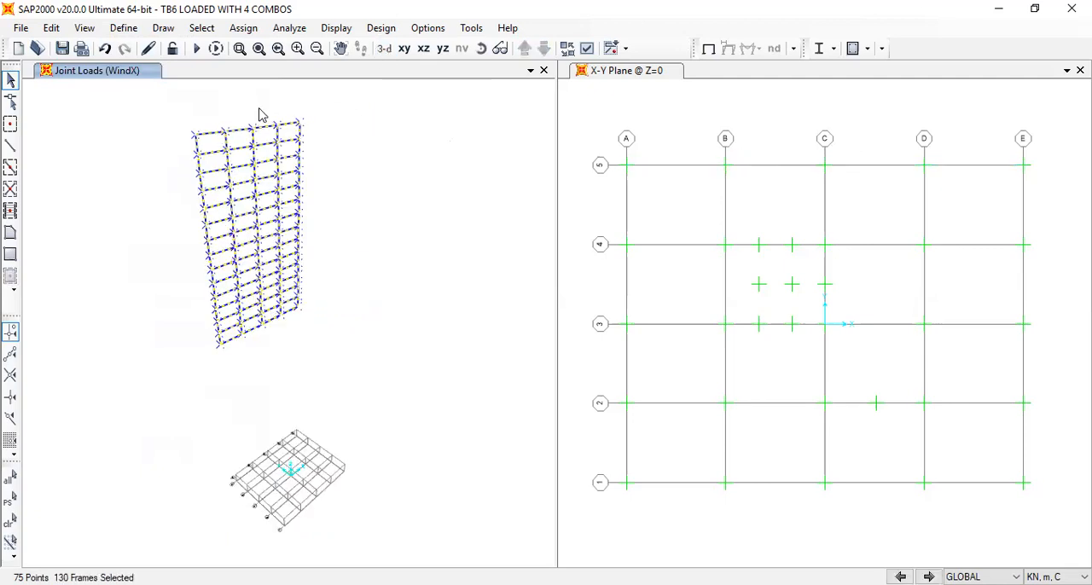
left_click(104, 48)
right_click(255, 167)
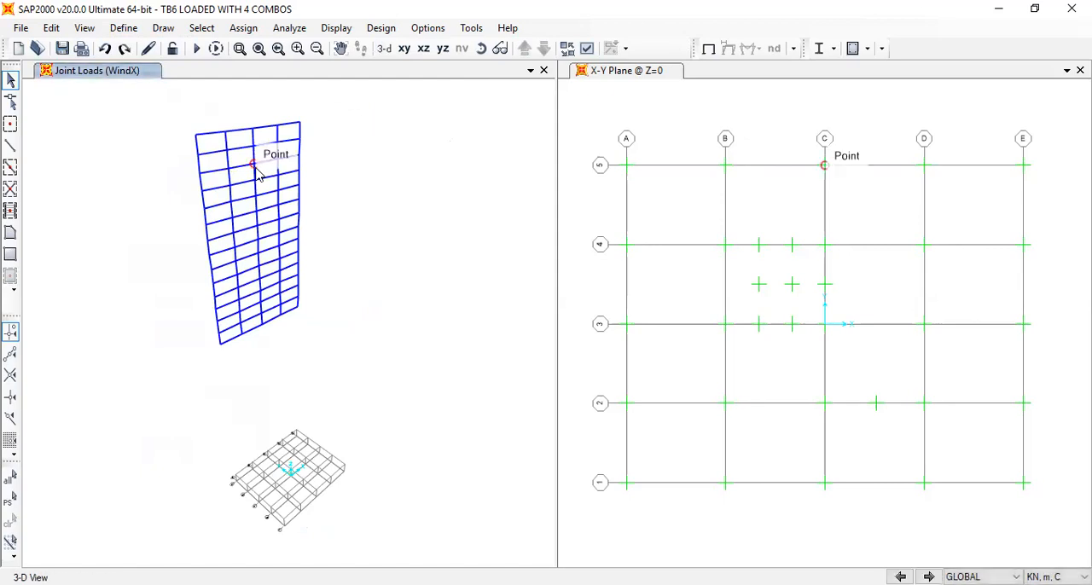
left_click(85, 28)
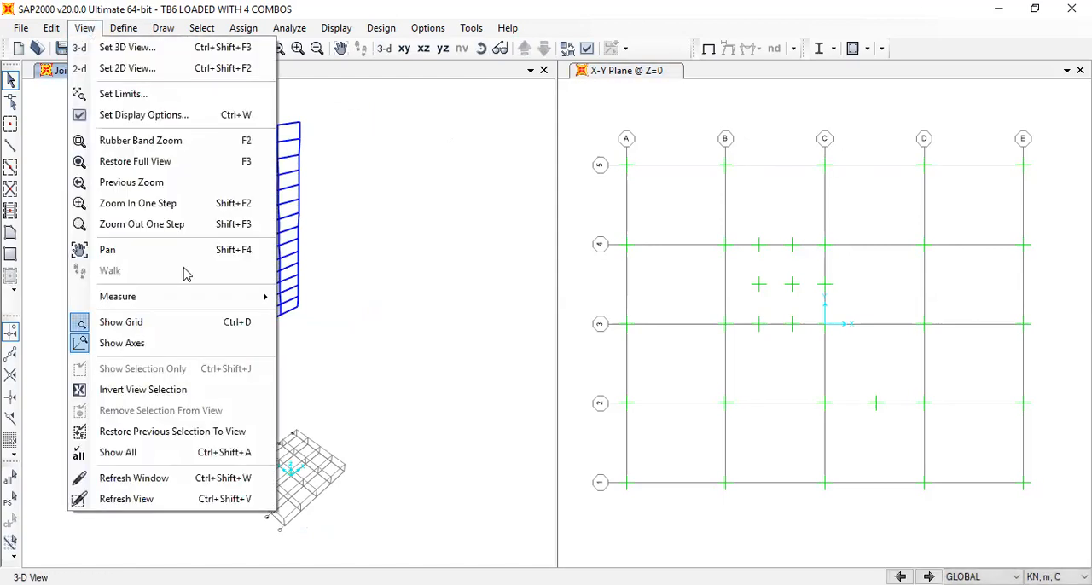
left_click(224, 450)
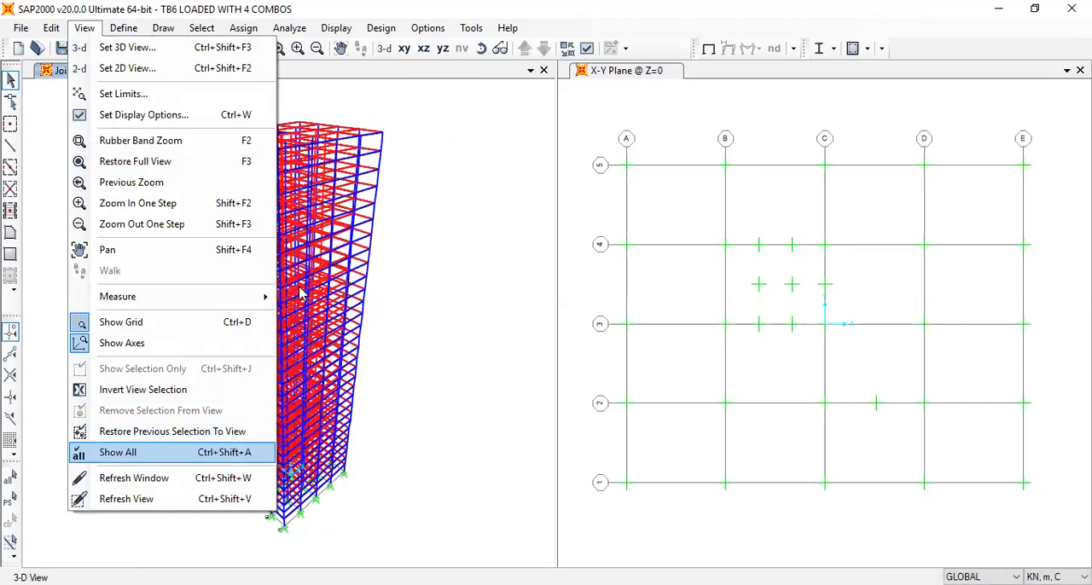
Set the 3-D view to the xz direction with a plan angle of 270, elevation 0 and aperture 0 degrees
left_click(85, 28)
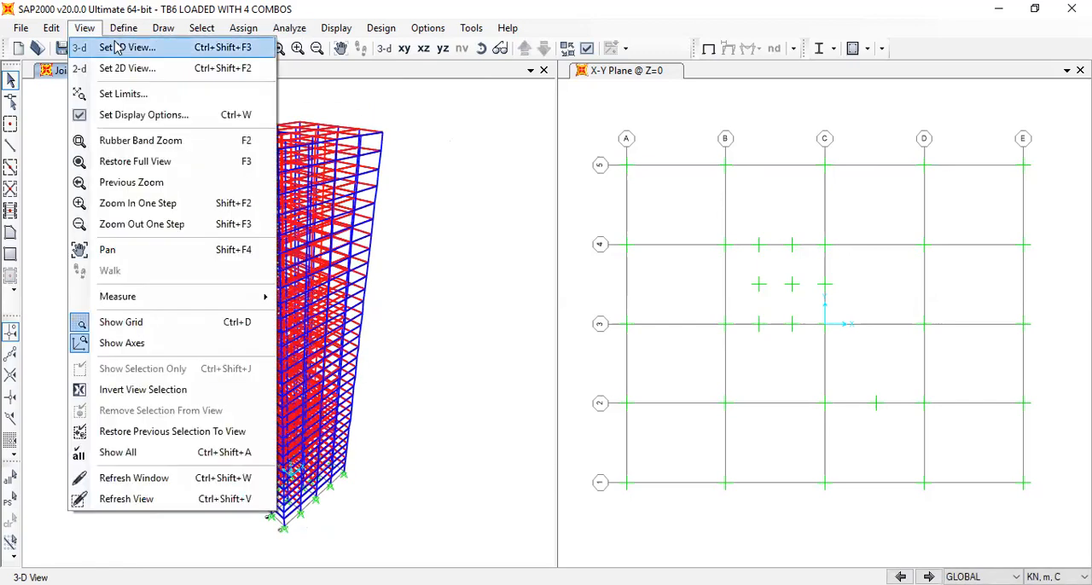
left_click(120, 47)
left_click(639, 389)
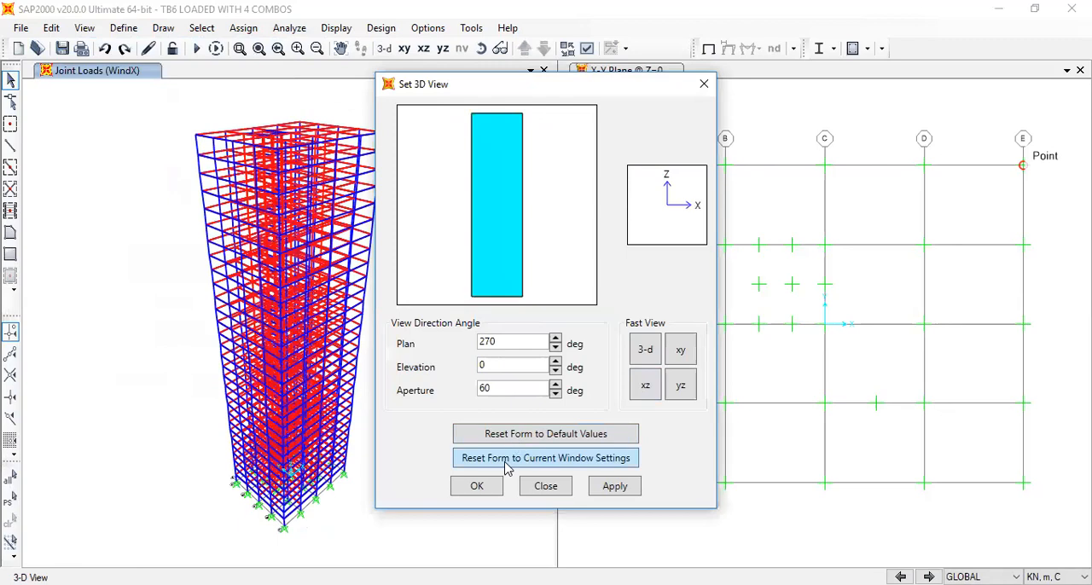
double_click(512, 390)
type("0")
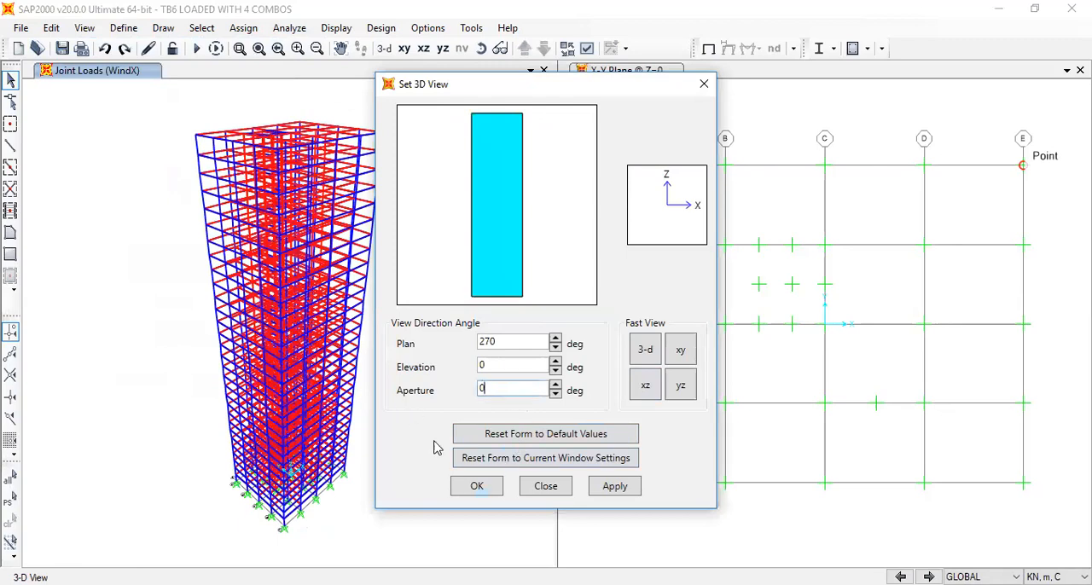
left_click(473, 491)
Select the upper storeys across the full building depth and show only that selection in the 3-D view
left_click_drag(210, 114, 385, 295)
left_click(84, 27)
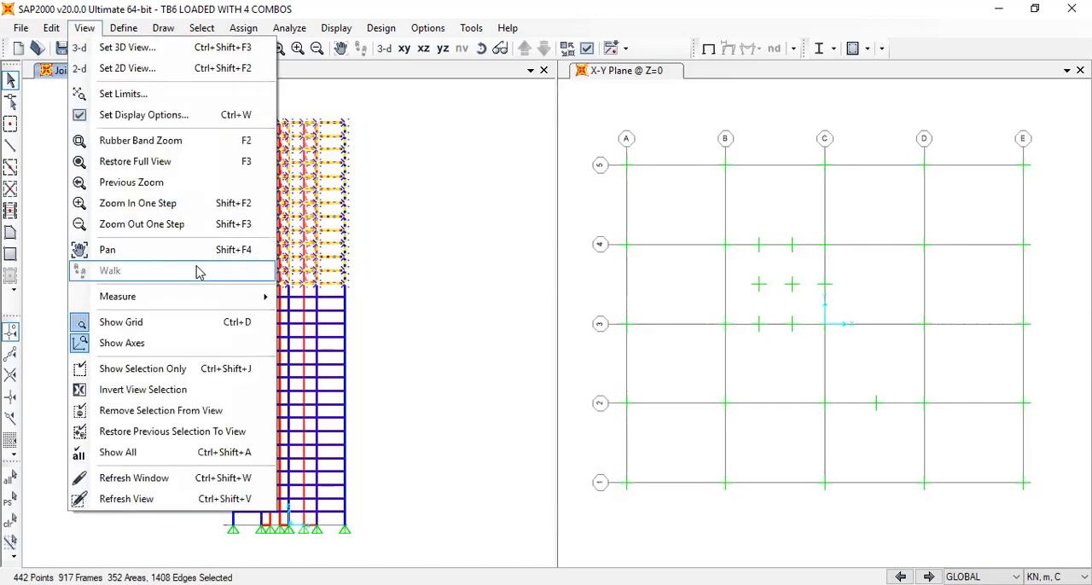
left_click(201, 369)
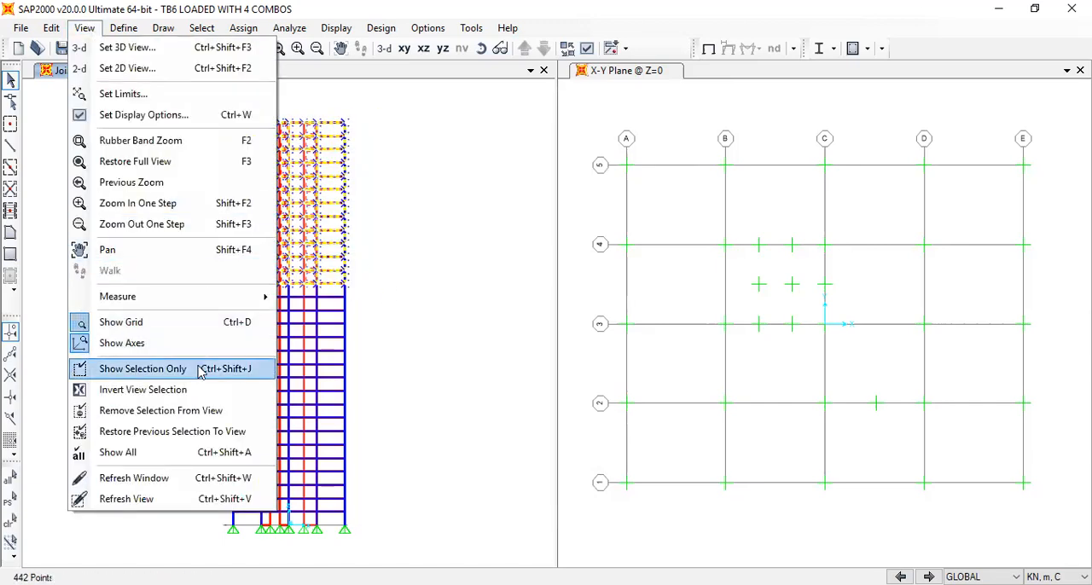
left_click(385, 49)
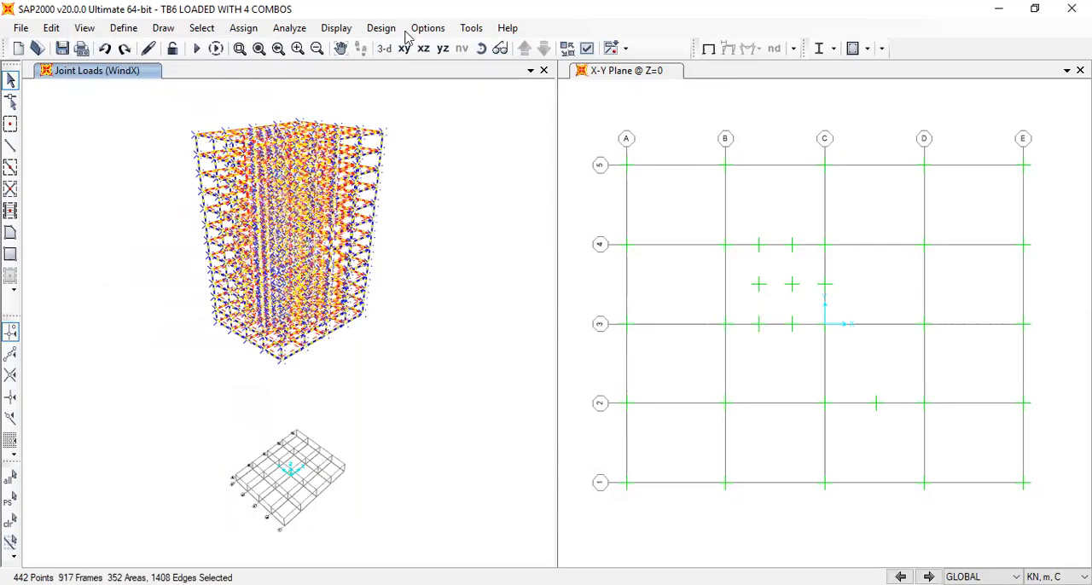
left_click(453, 115)
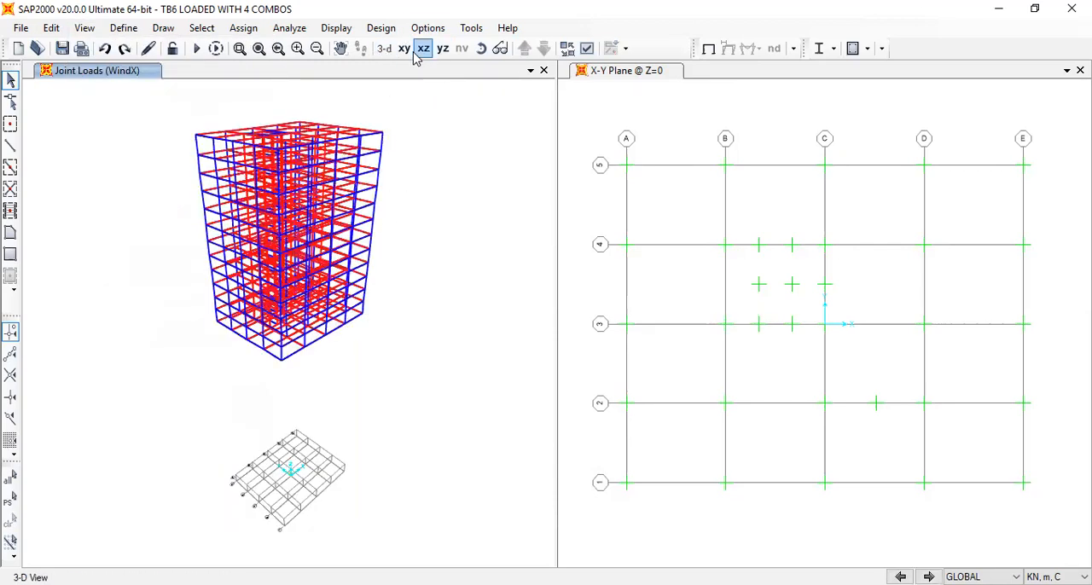
scroll(233, 157, "up", 3)
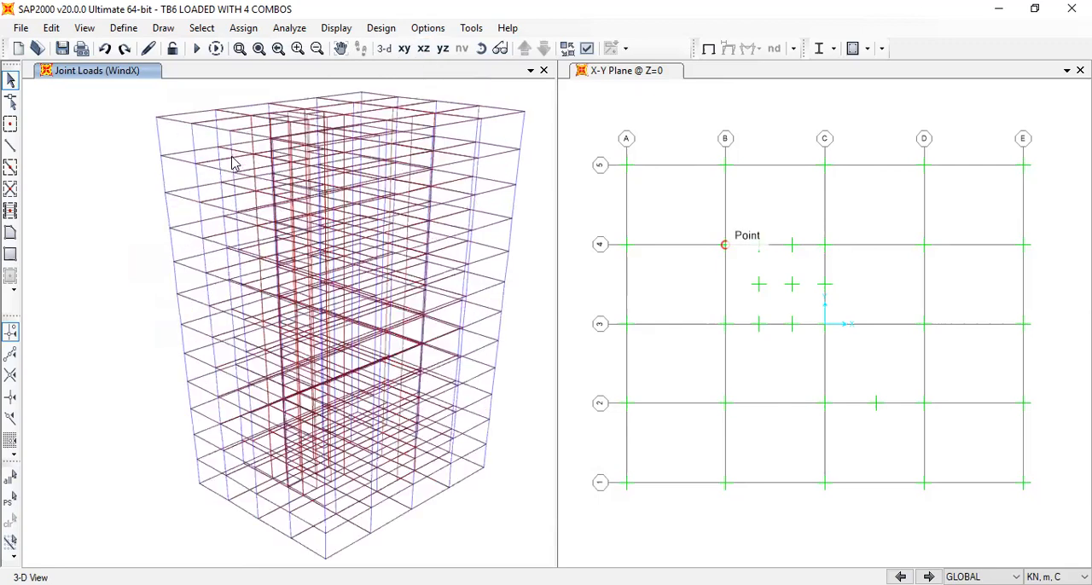
left_click(405, 49)
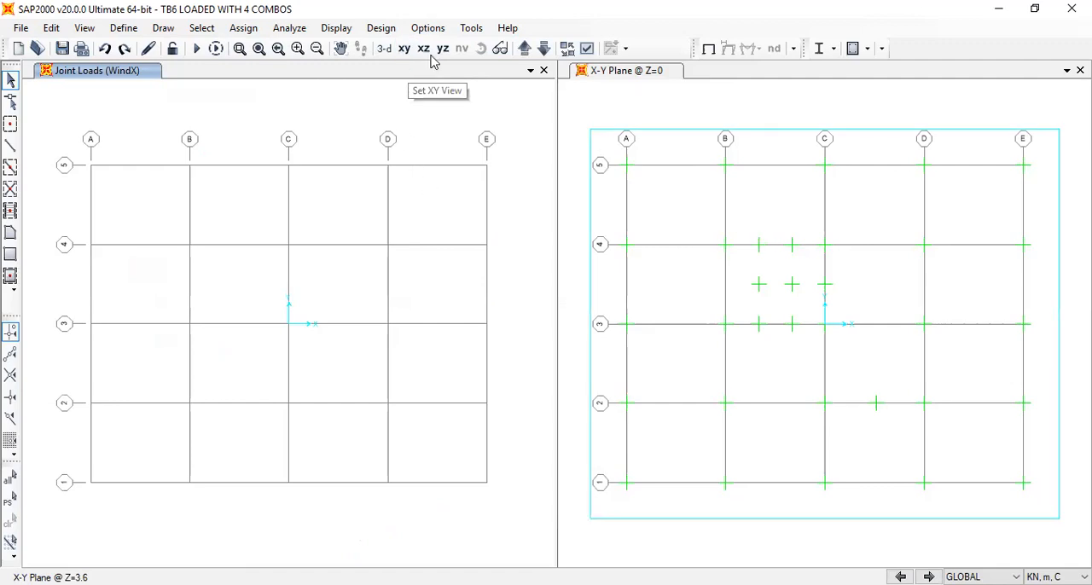
left_click(384, 49)
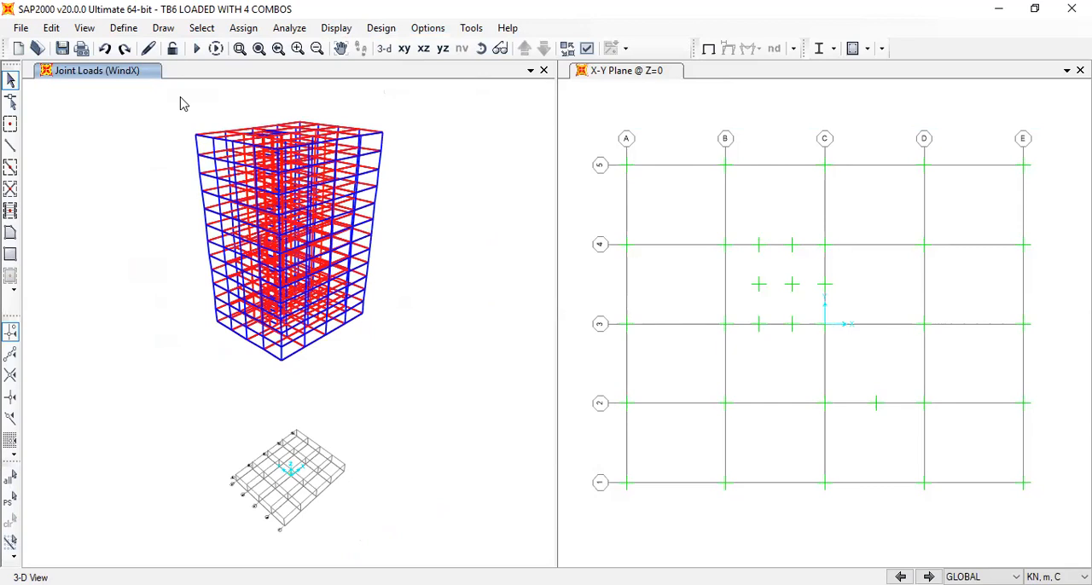
Open the model TB9 combinations done.sdb, discarding the changes to TB6 LOADED WITH 4 COMBOS
left_click(21, 28)
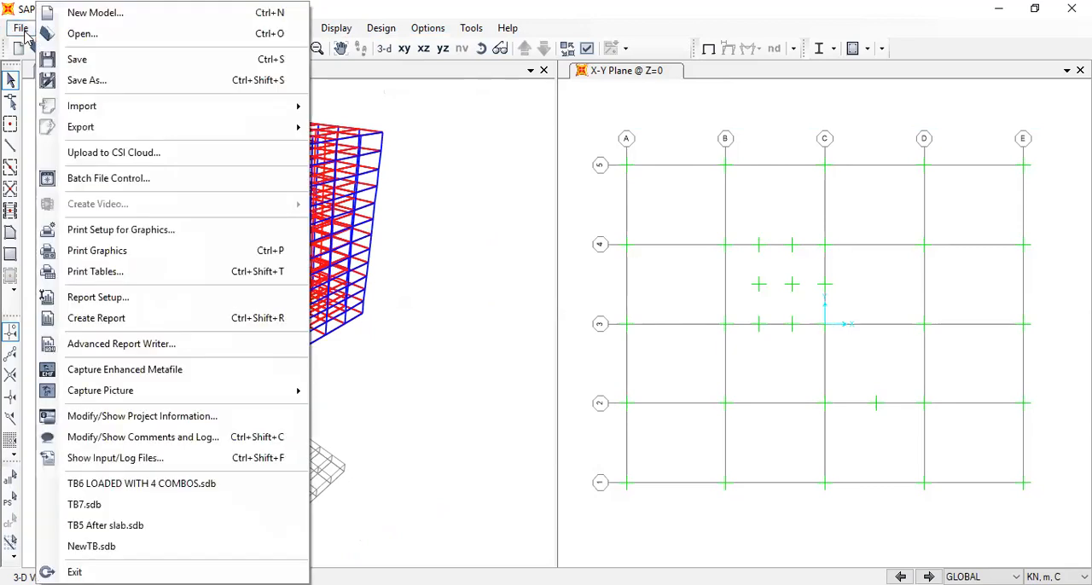
left_click(97, 38)
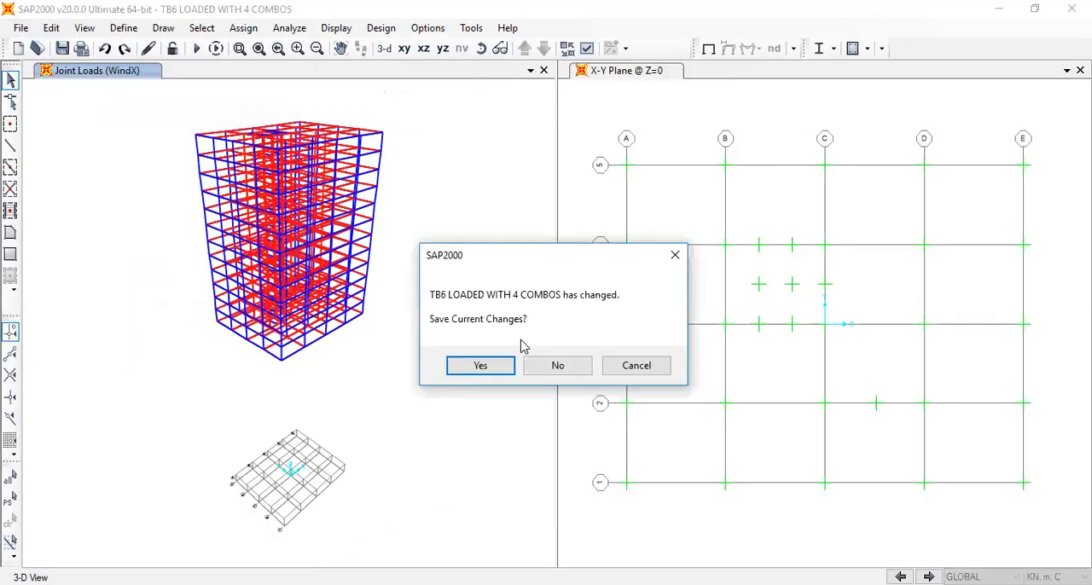
left_click(555, 367)
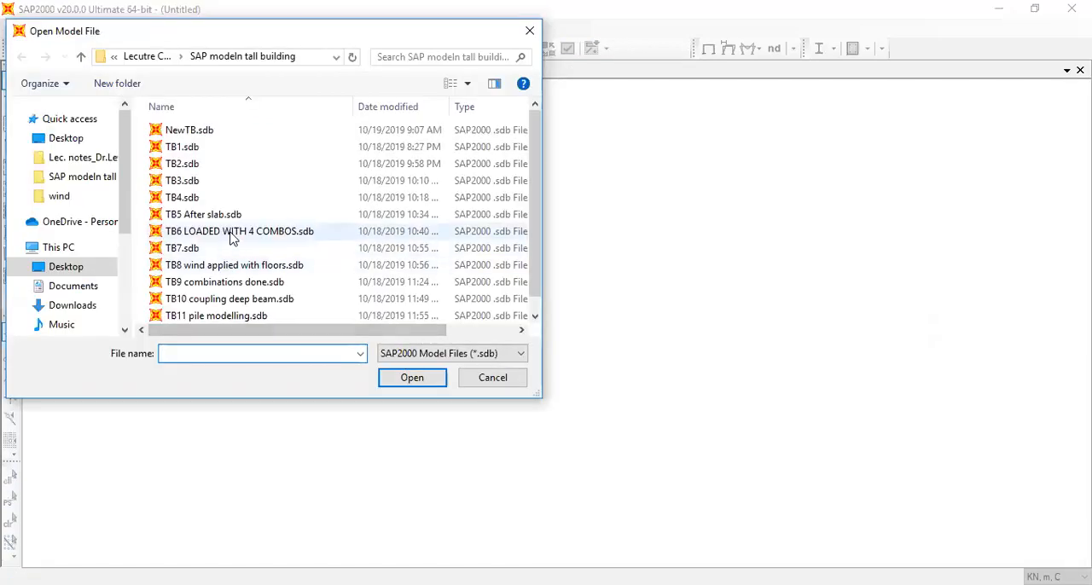
left_click(232, 238)
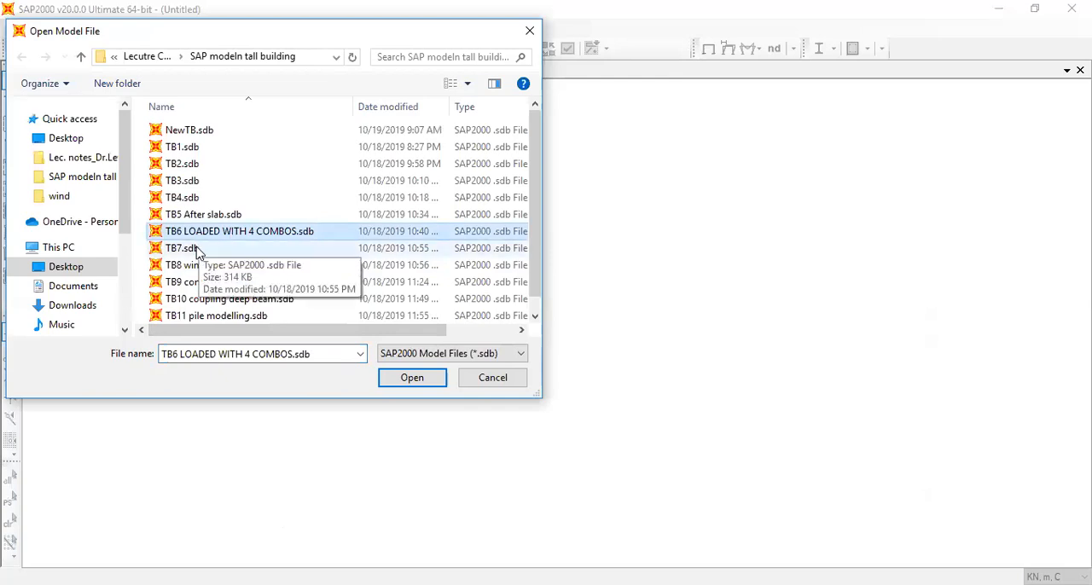
left_click(195, 248)
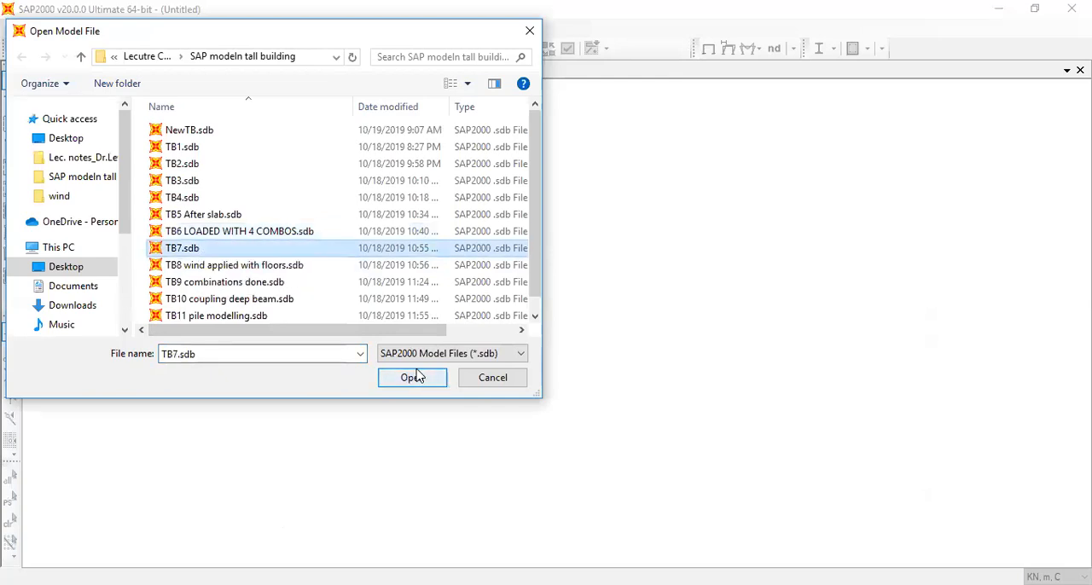
left_click(200, 266)
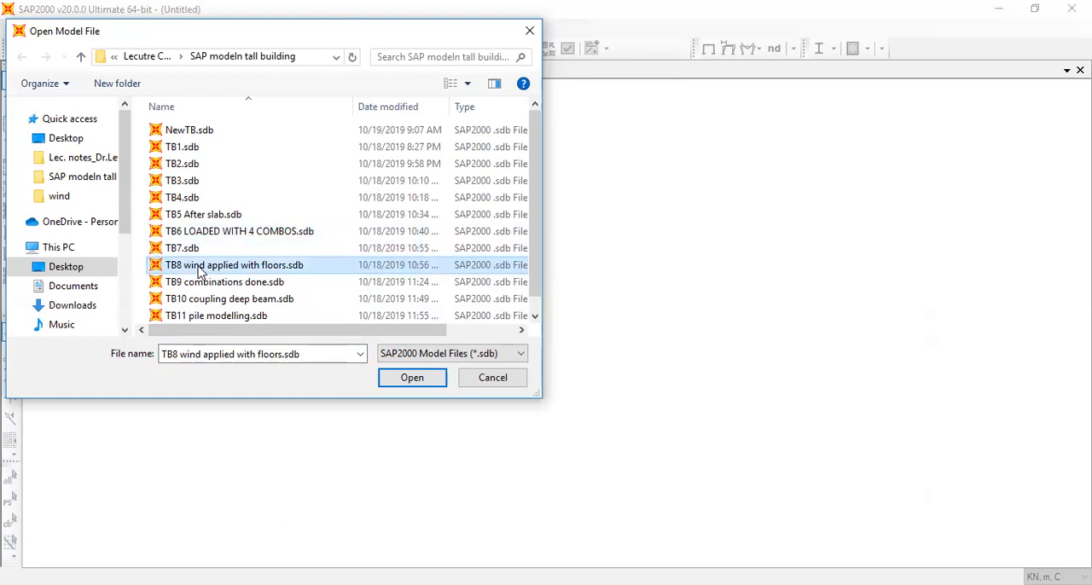
left_click(205, 281)
left_click(410, 381)
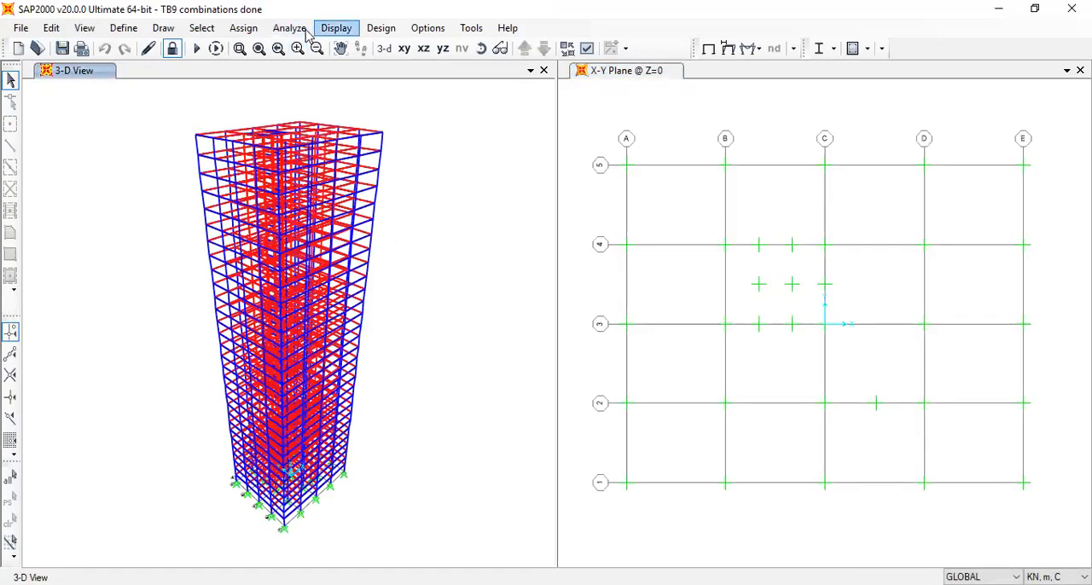
Display the WindX joint forces as defined with loading values, and examine them on the upper storeys in 3-D
left_click(335, 28)
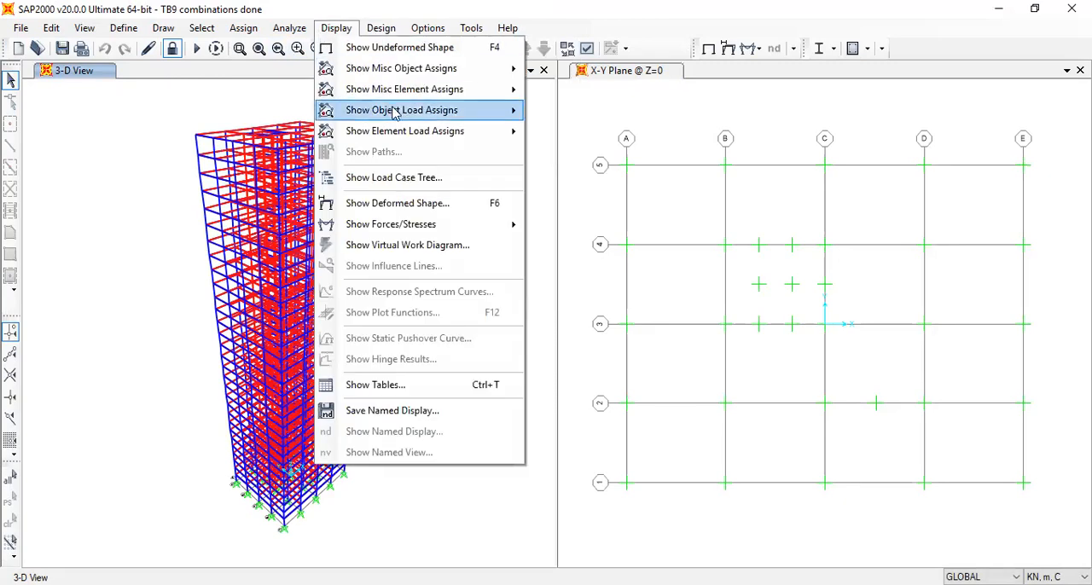
mouse_move(385, 110)
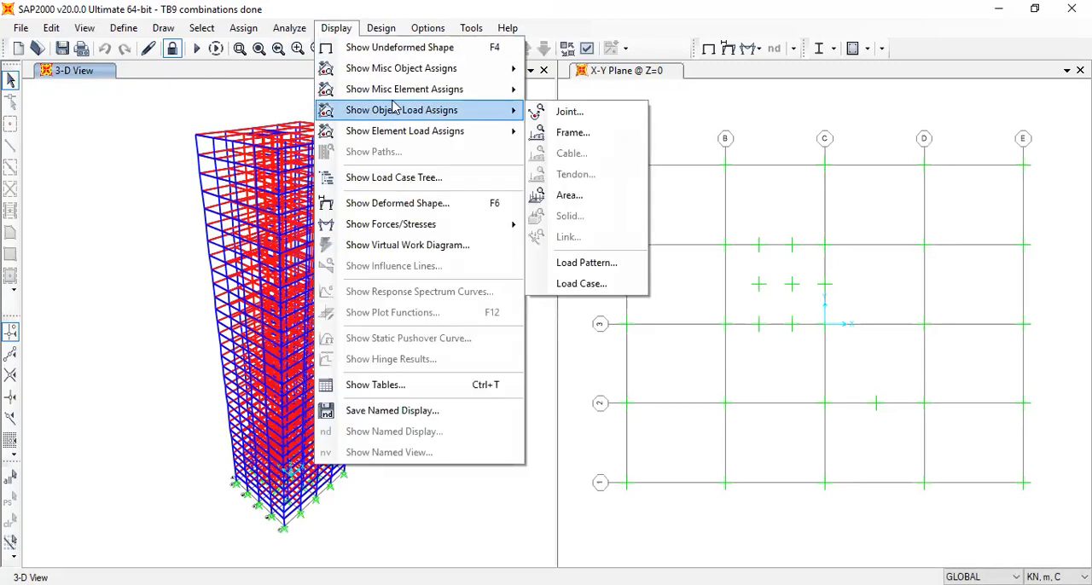
left_click(569, 111)
left_click(618, 214)
left_click(546, 281)
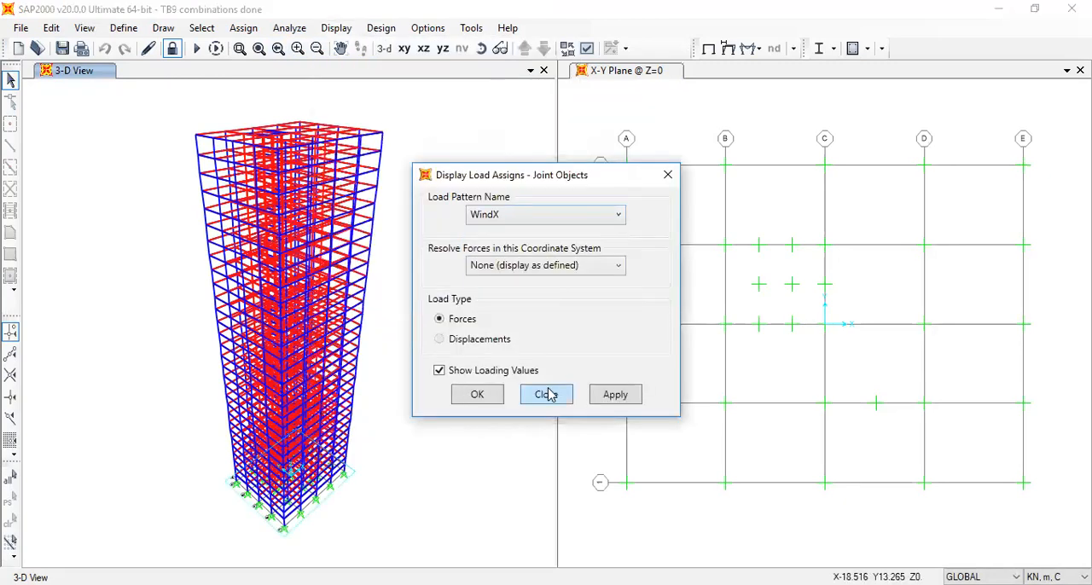
left_click(476, 398)
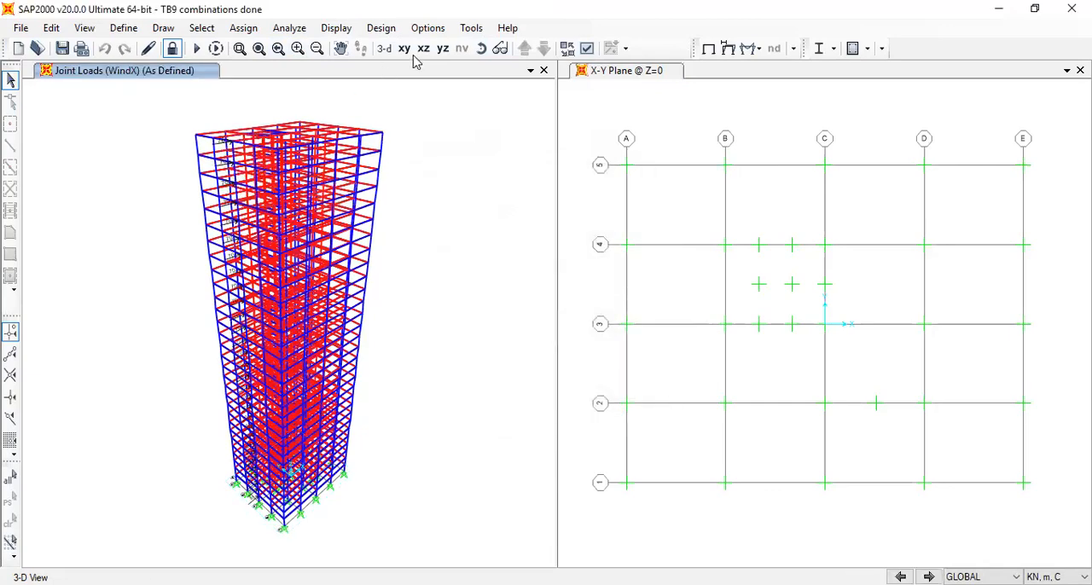
left_click(480, 49)
left_click_drag(500, 317, 313, 375)
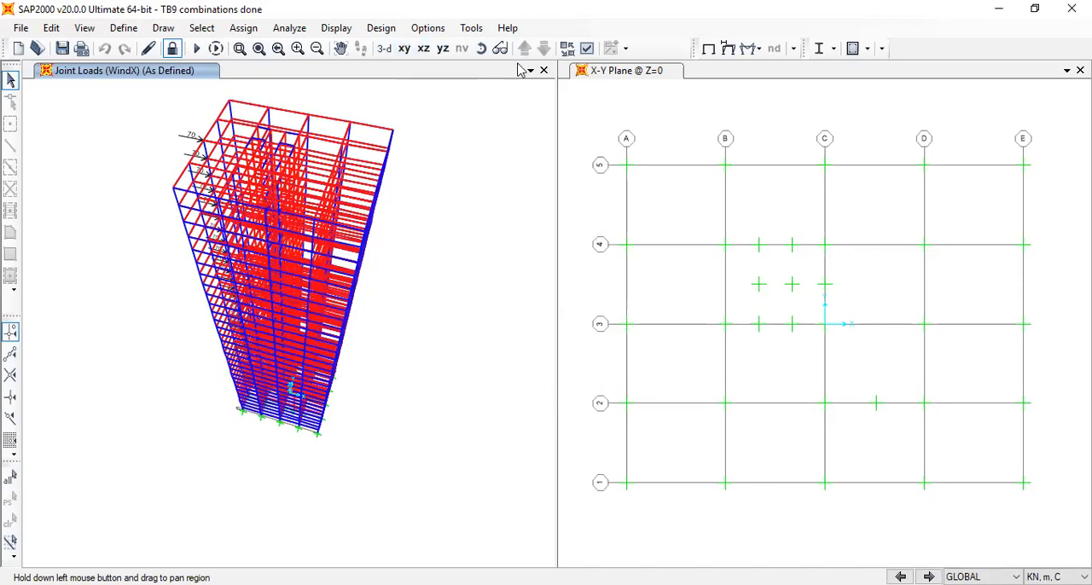
left_click(406, 49)
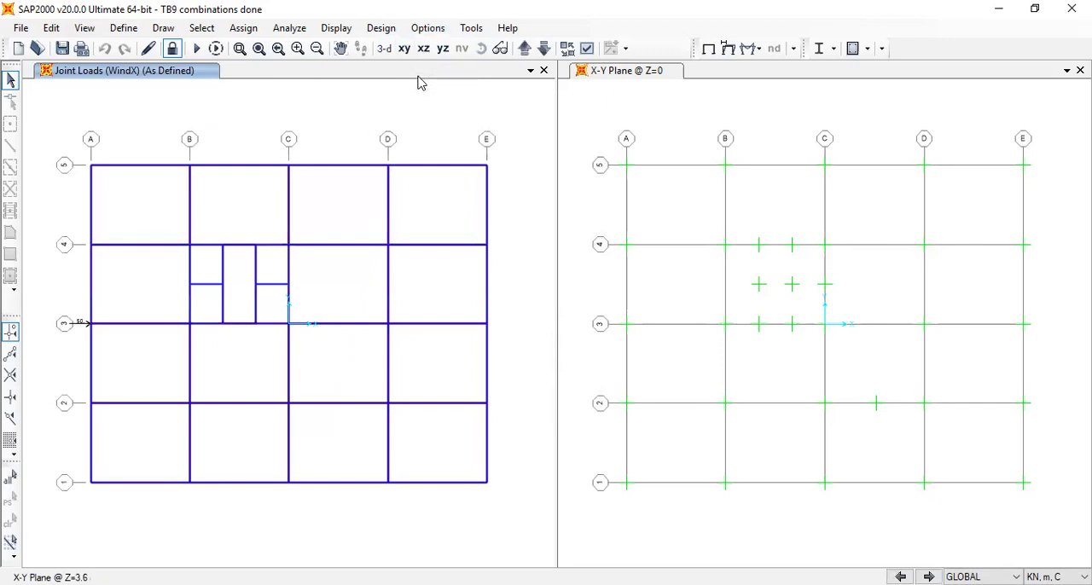
left_click(384, 49)
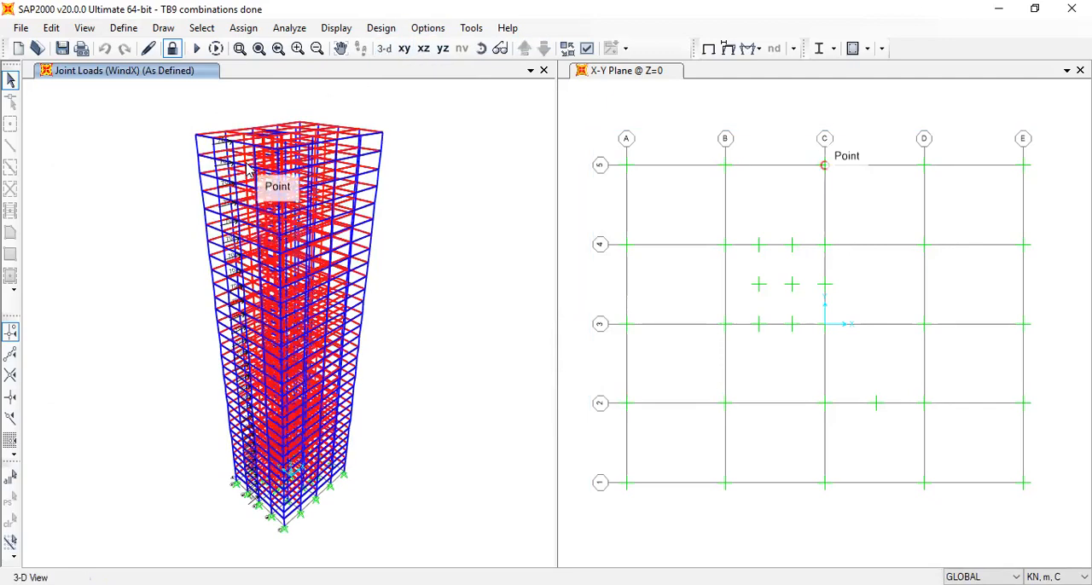
scroll(246, 168, "up", 3)
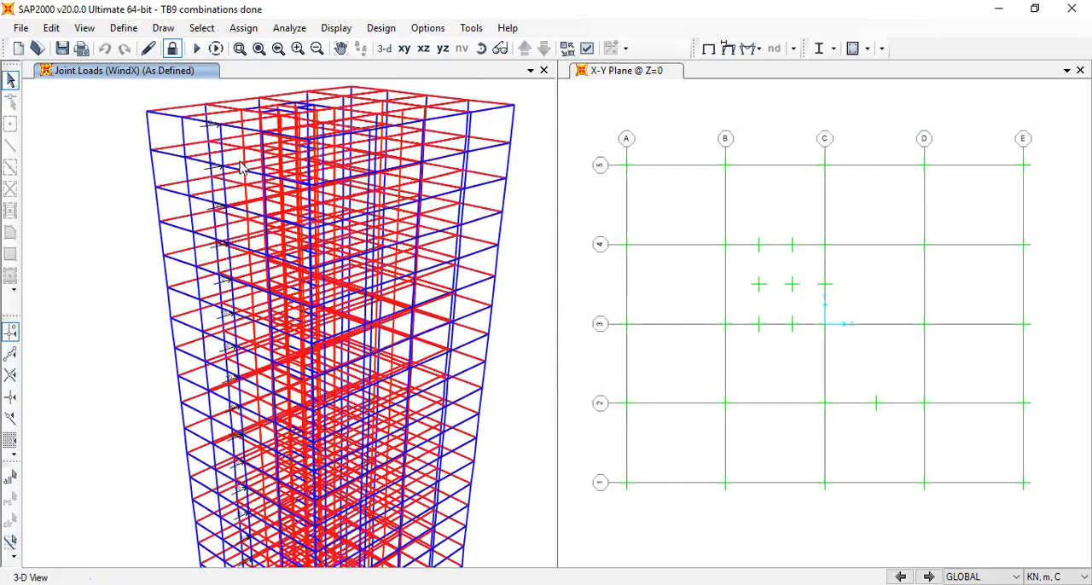
scroll(209, 226, "up", 5)
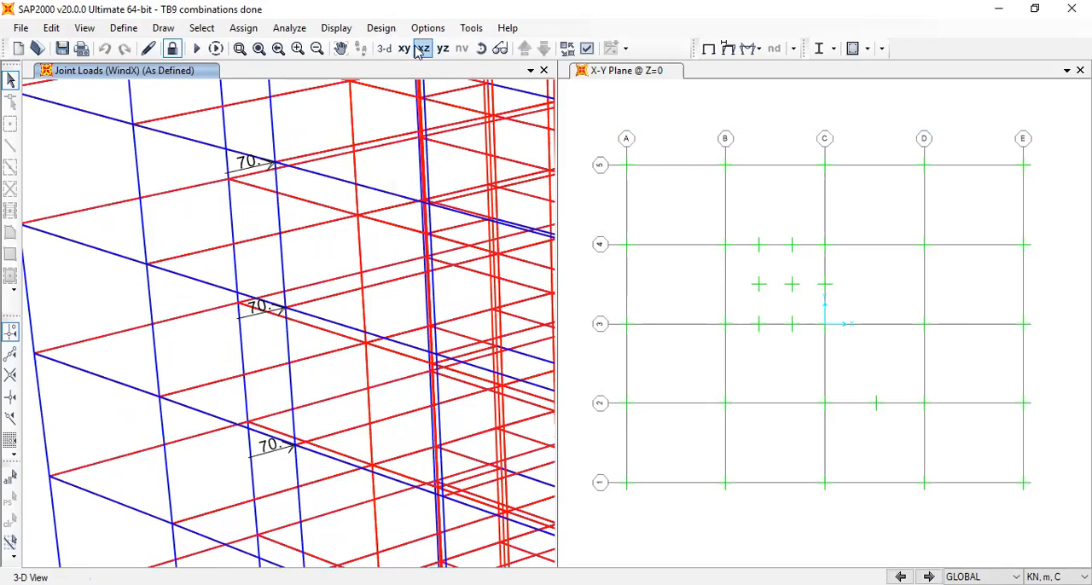
Display the WindY joint forces as defined with loading values, and examine them around the building in 3-D
left_click(381, 29)
mouse_move(336, 28)
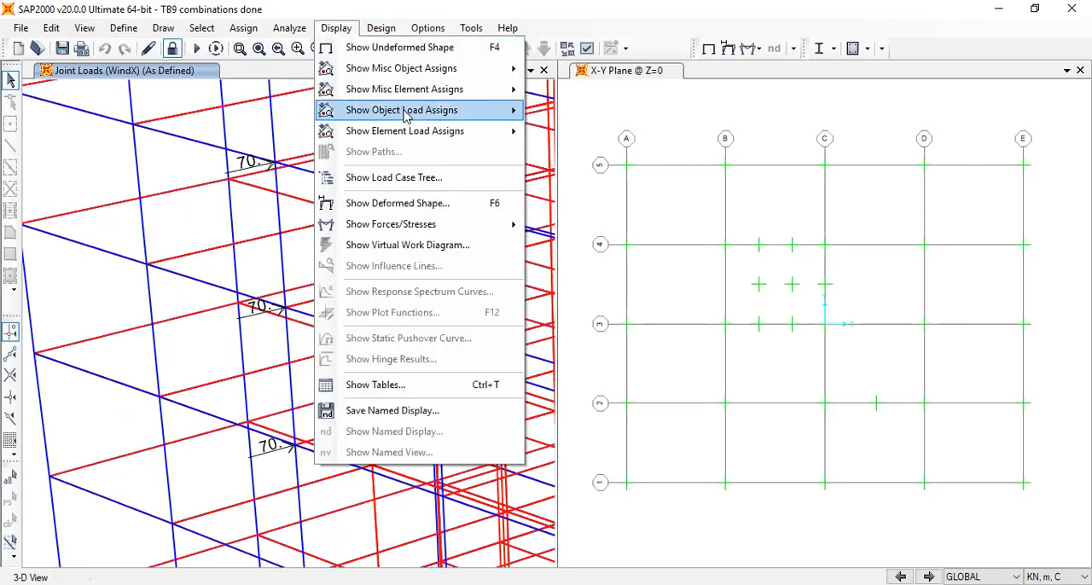
mouse_move(444, 110)
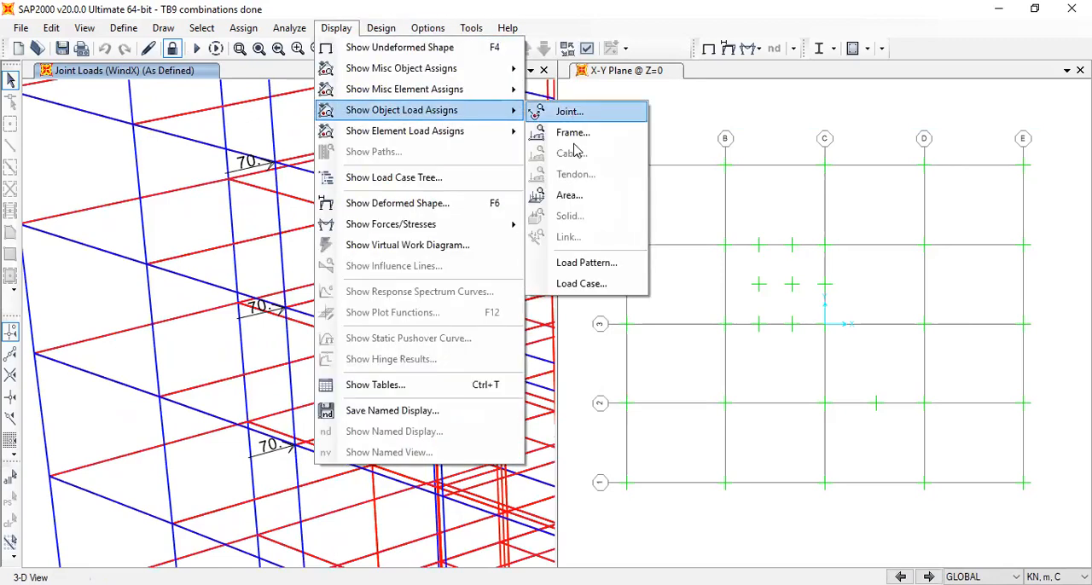
left_click(569, 112)
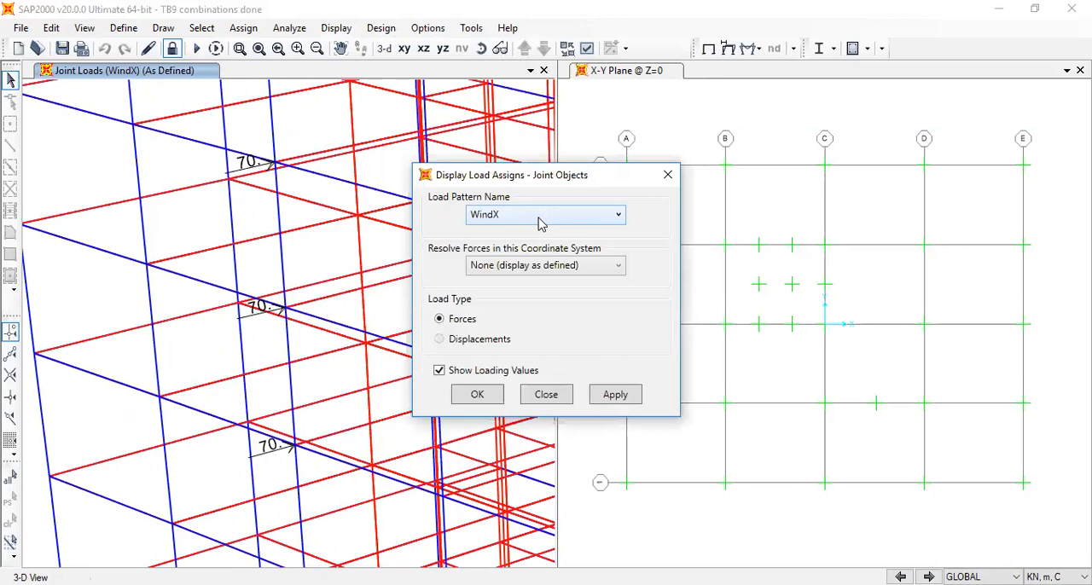
left_click(538, 215)
left_click(533, 302)
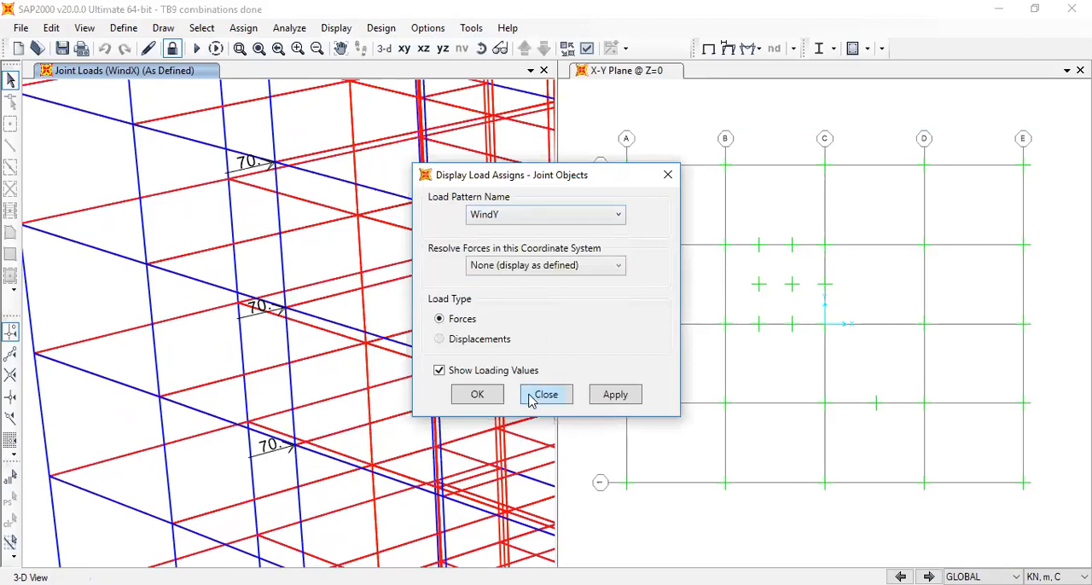
left_click(479, 397)
scroll(378, 378, "down", 5)
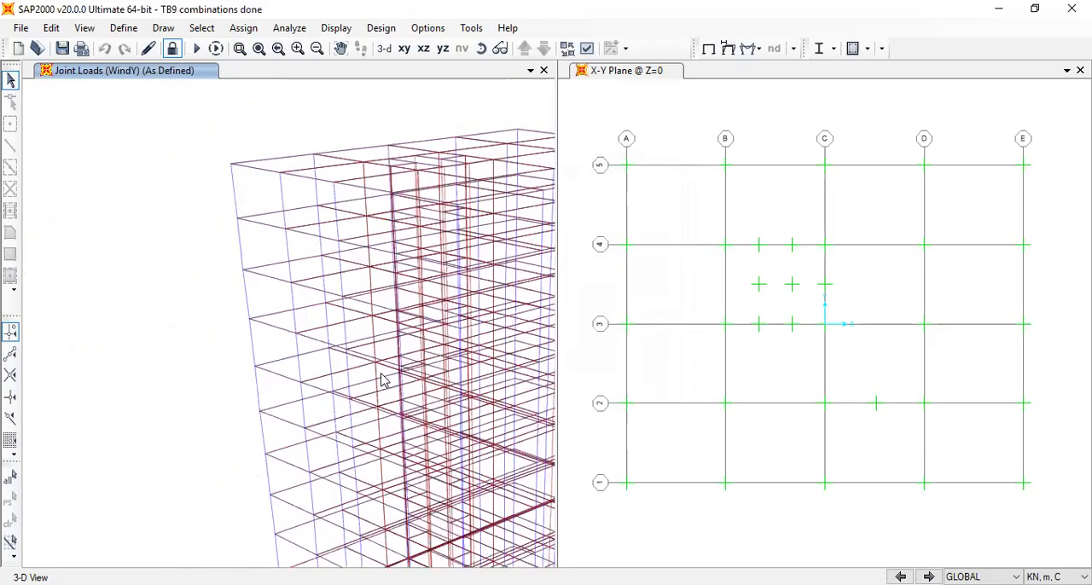
middle_click_drag(461, 392, 286, 235)
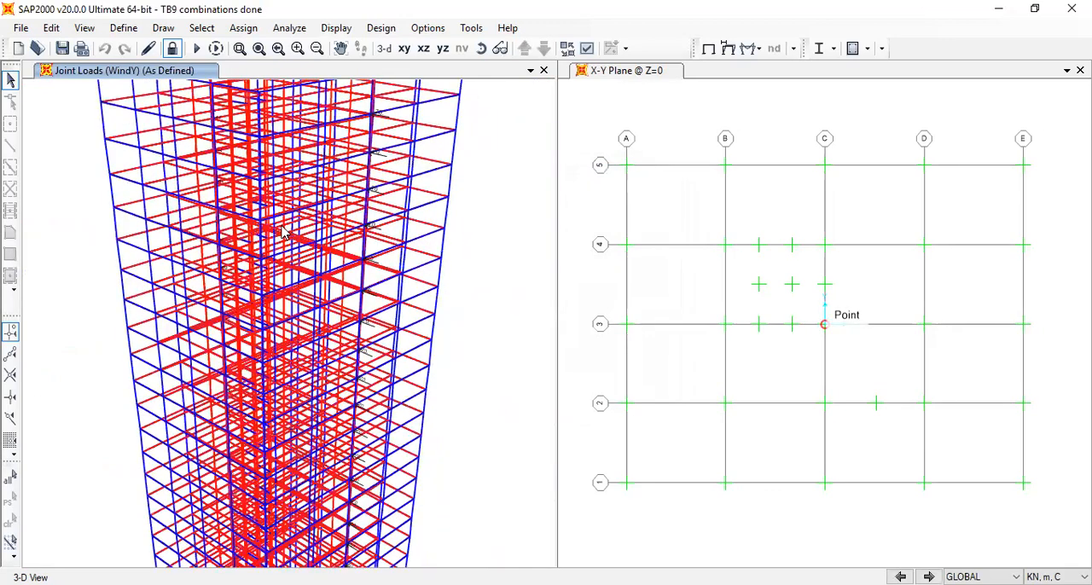
Select the full-height column line at grid E-3 in a top view with plan 270, elevation 90 and aperture 0 degrees
left_click(404, 49)
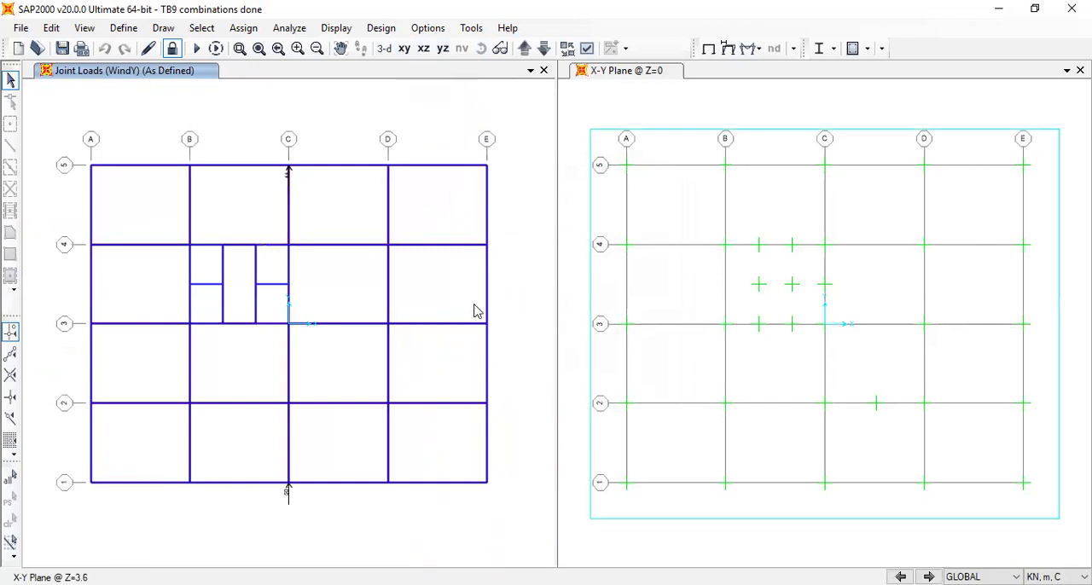
left_click_drag(480, 316, 505, 350)
left_click(85, 27)
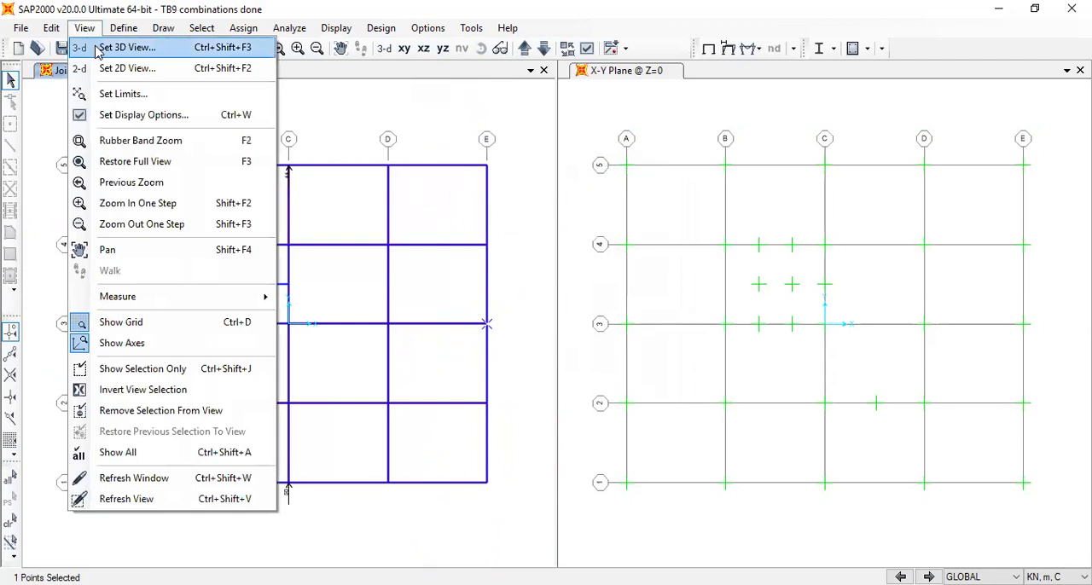
key("Return")
left_click(637, 380)
left_click(692, 342)
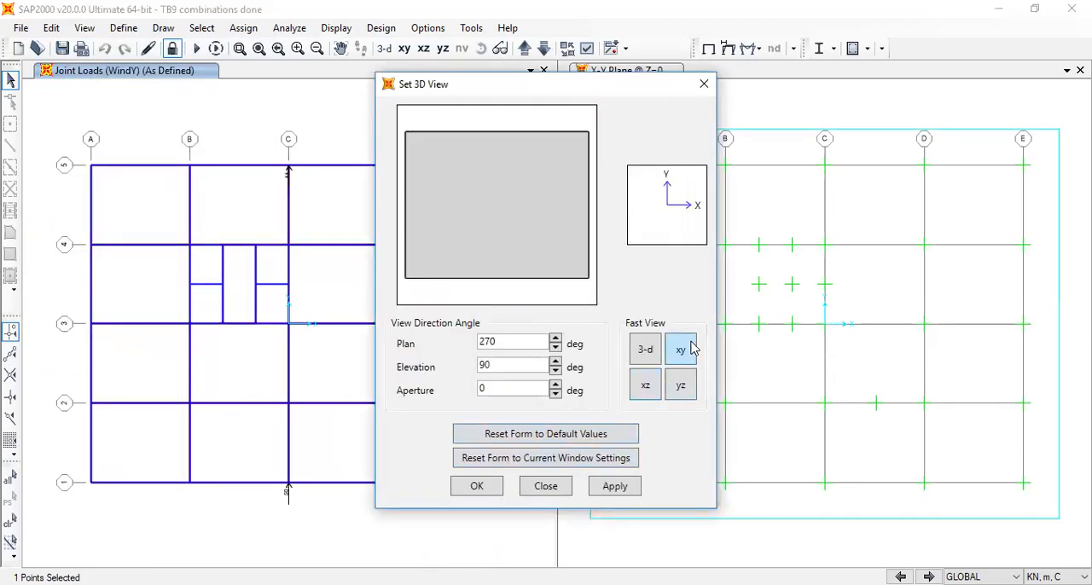
left_click(493, 487)
left_click_drag(472, 303, 504, 359)
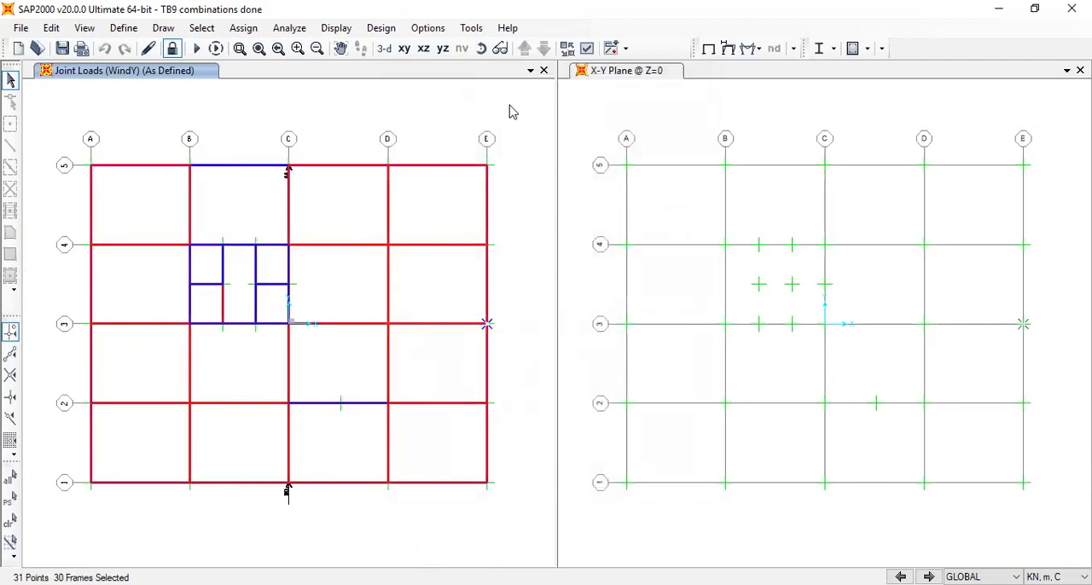
Examine the WindY joint forces on the lowest storeys in the default 3-D view
left_click(385, 48)
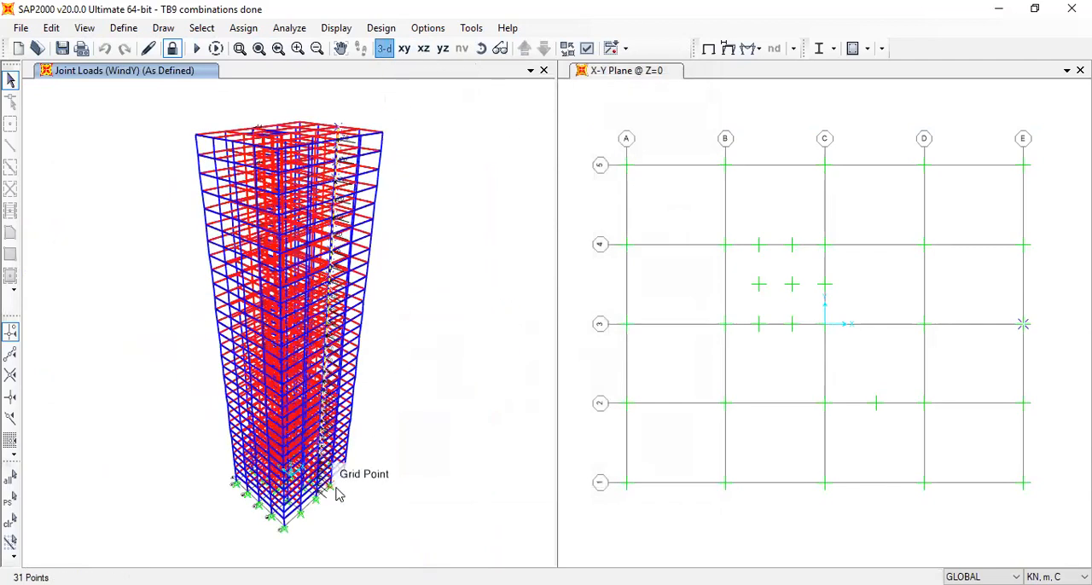
scroll(331, 518, "up", 2)
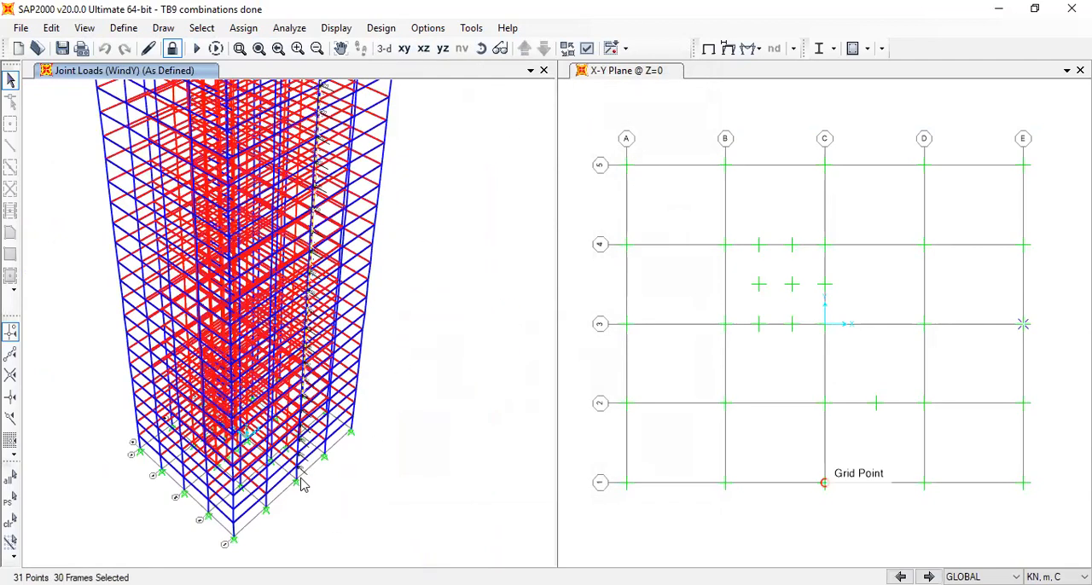
scroll(306, 509, "up", 3)
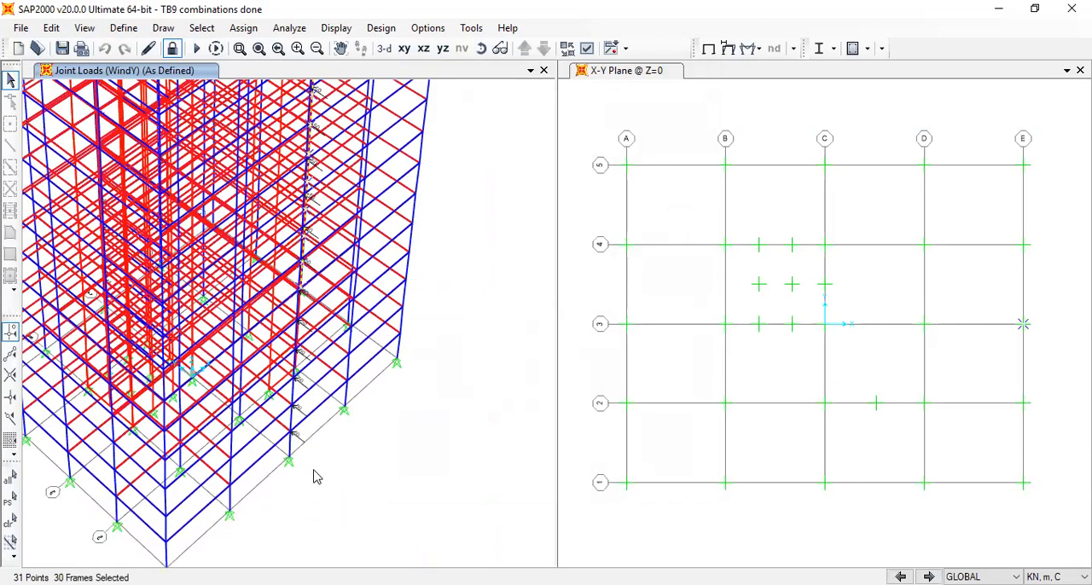
scroll(314, 477, "up", 4)
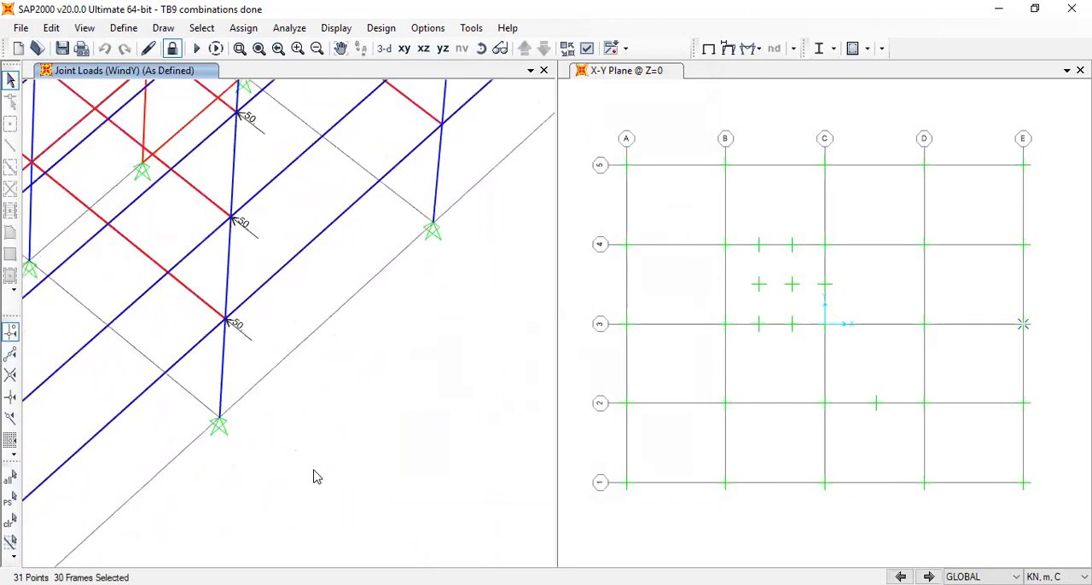
scroll(314, 477, "down", 8)
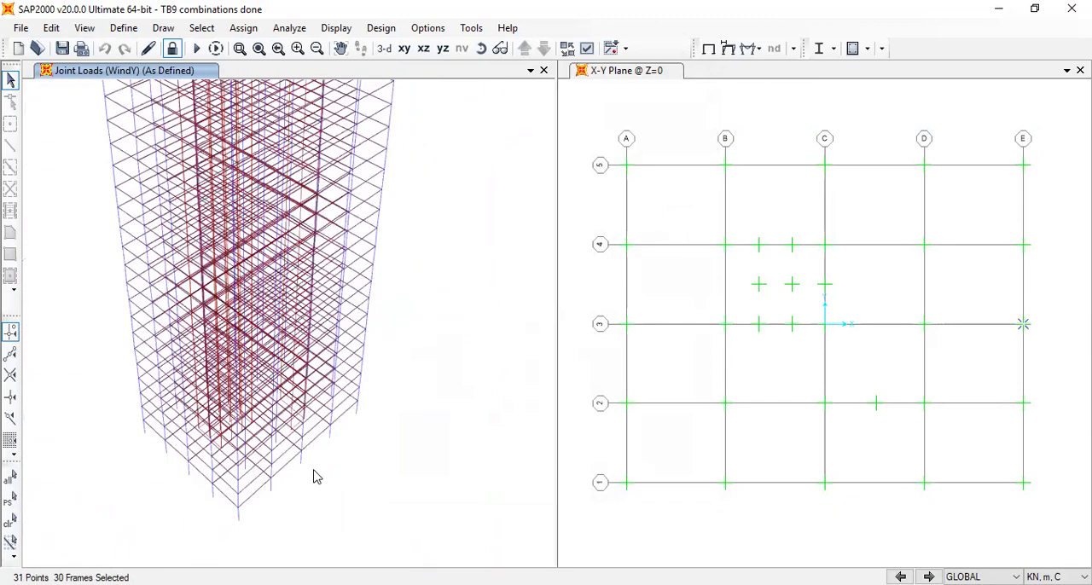
scroll(314, 477, "down", 3)
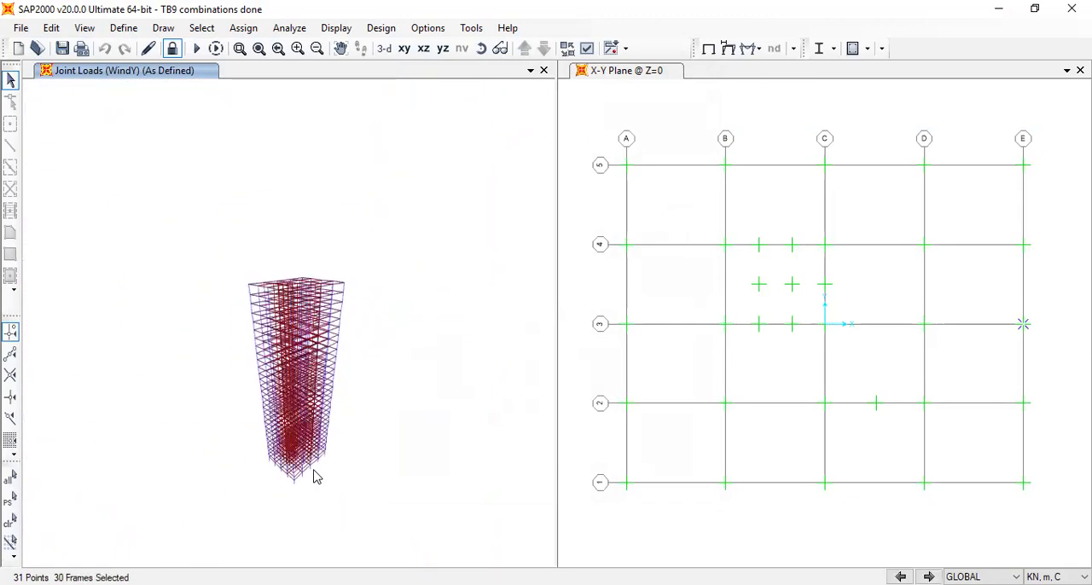
Clear the selection, select the joint at grid A-3 in the Z=3.6 plan, and inspect the building from above in 3-D
left_click(404, 50)
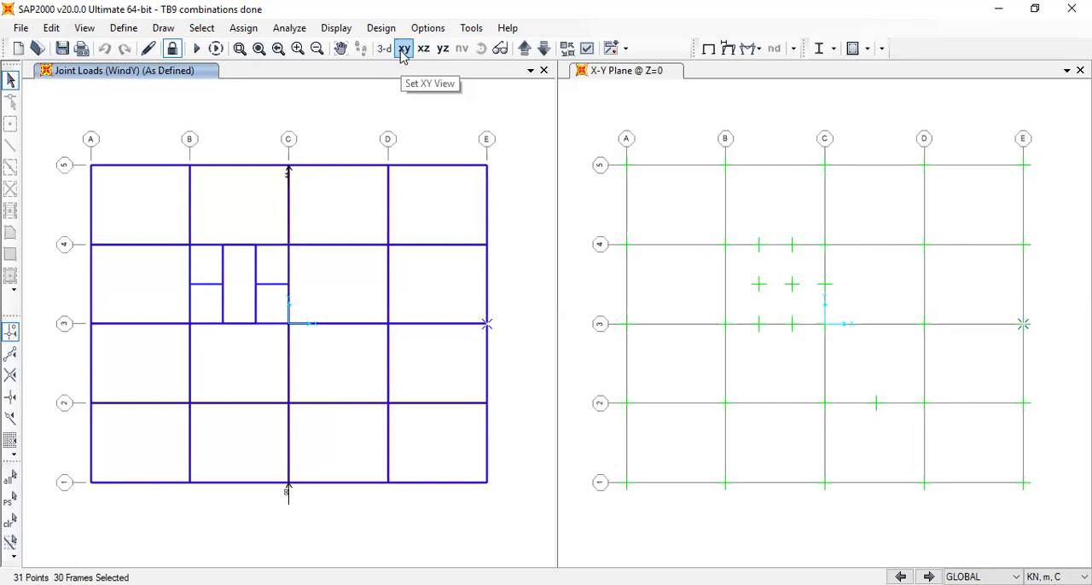
key("ctrl+q")
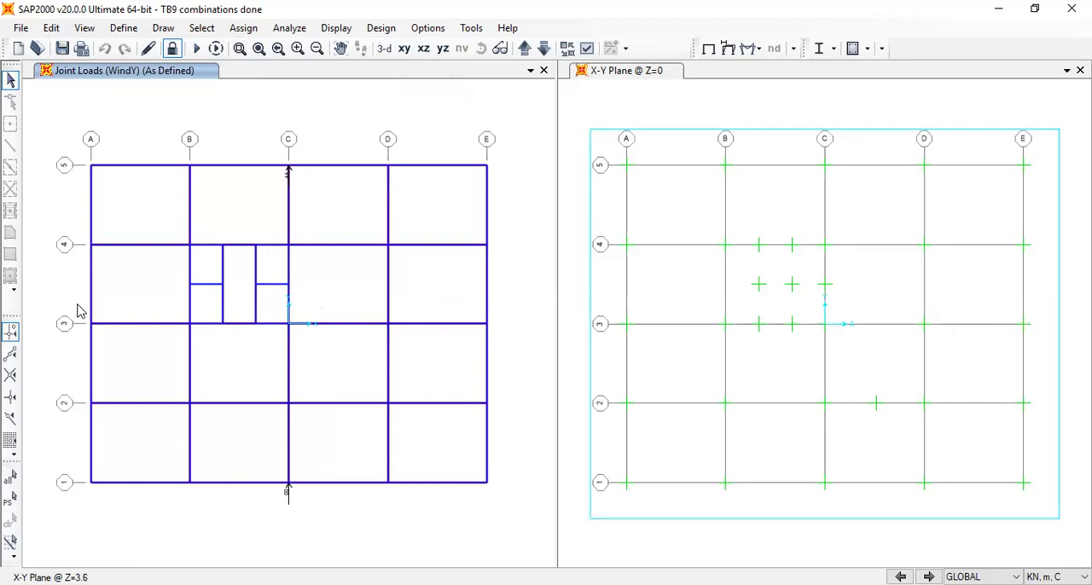
left_click_drag(83, 318, 108, 358)
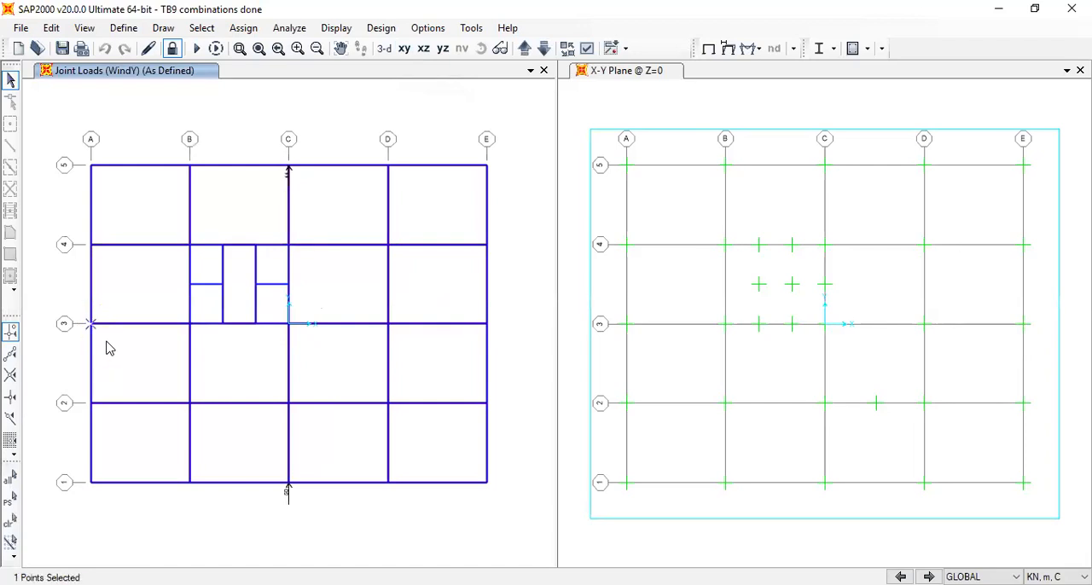
left_click(384, 49)
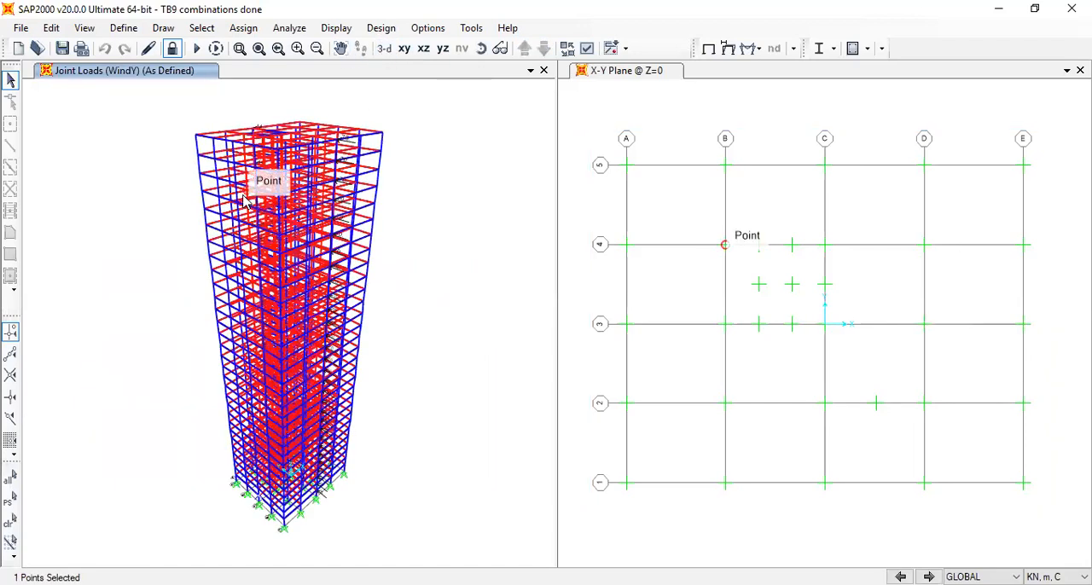
left_click(384, 49)
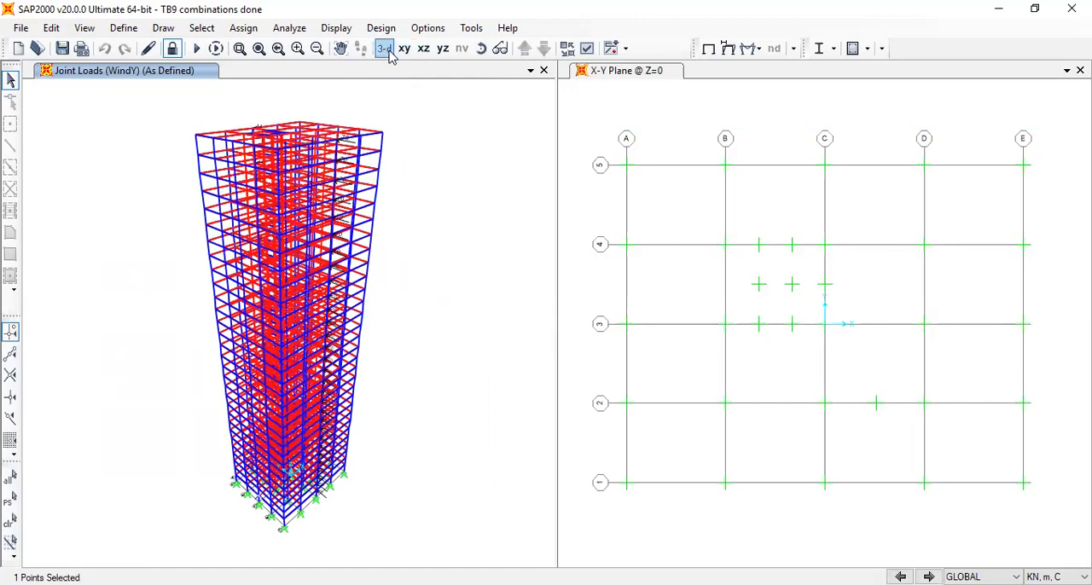
left_click(481, 49)
left_click_drag(480, 181, 475, 263)
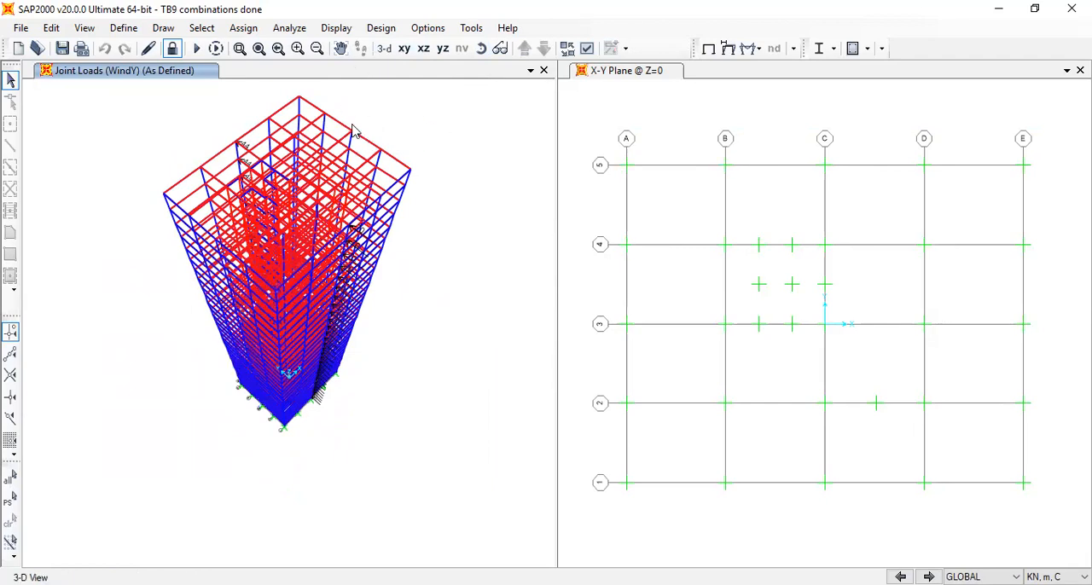
left_click(404, 48)
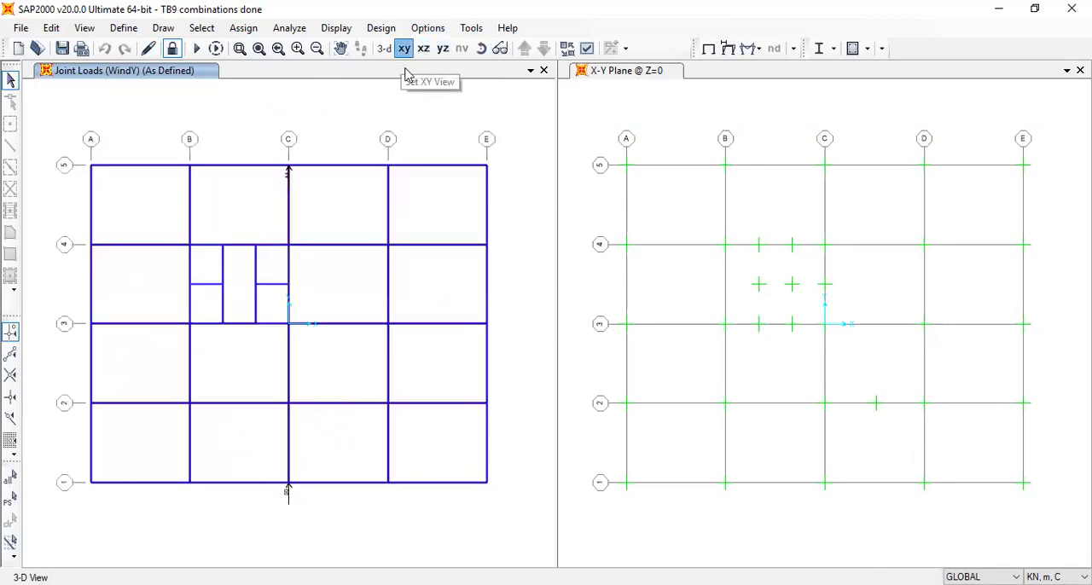
left_click(120, 30)
mouse_move(92, 28)
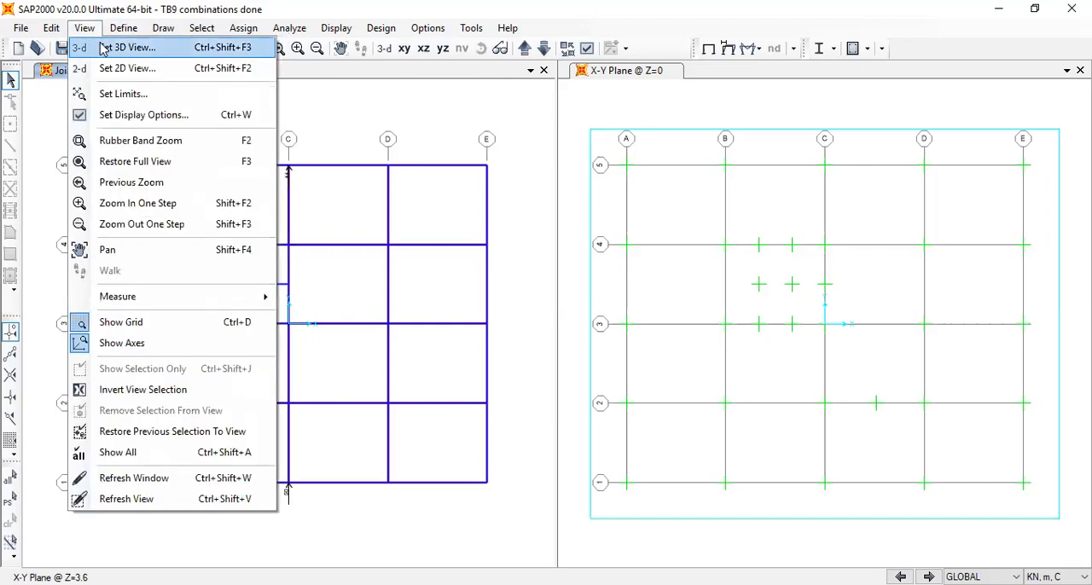
left_click(102, 50)
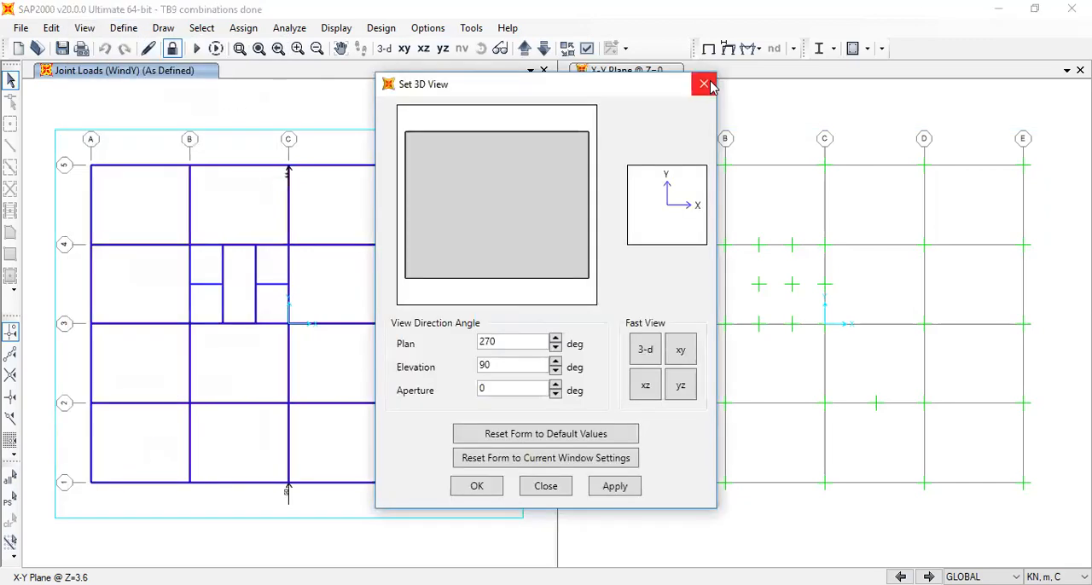
left_click(705, 84)
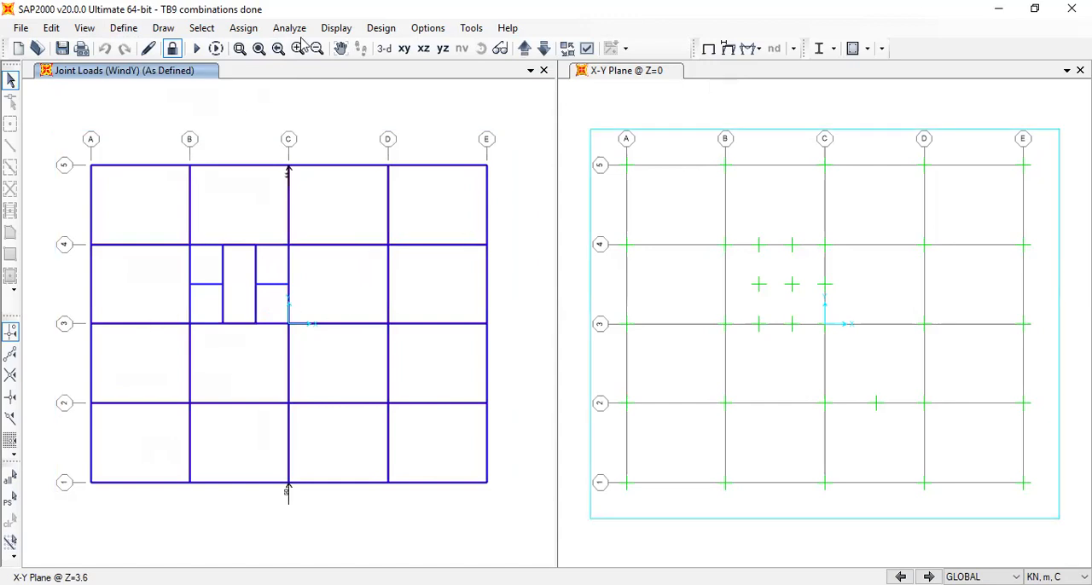
Display the WindX joint forces as defined with loading values on the Z=3.6 plan
left_click(336, 29)
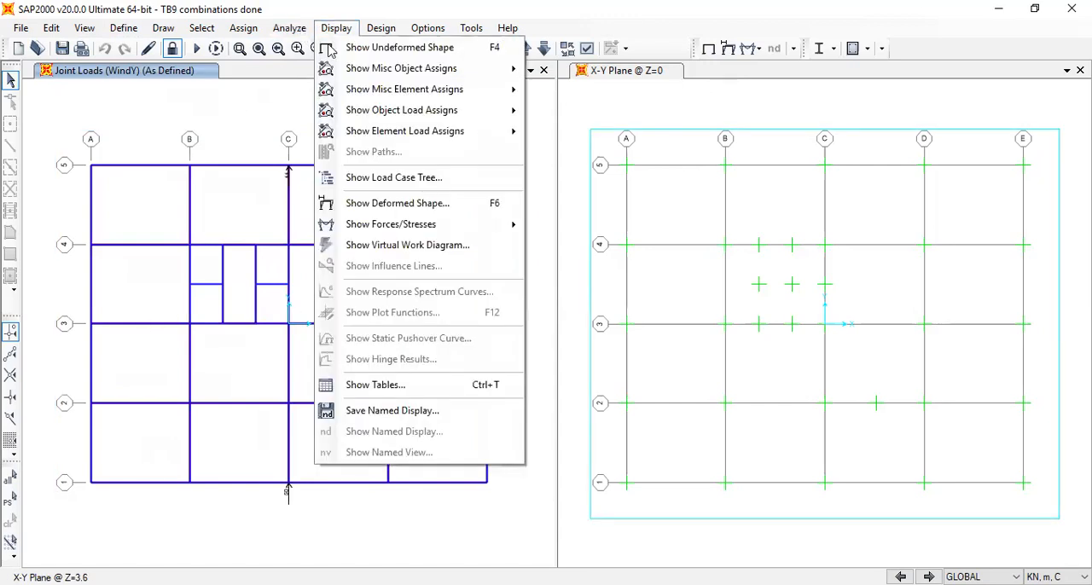
mouse_move(512, 110)
left_click(594, 115)
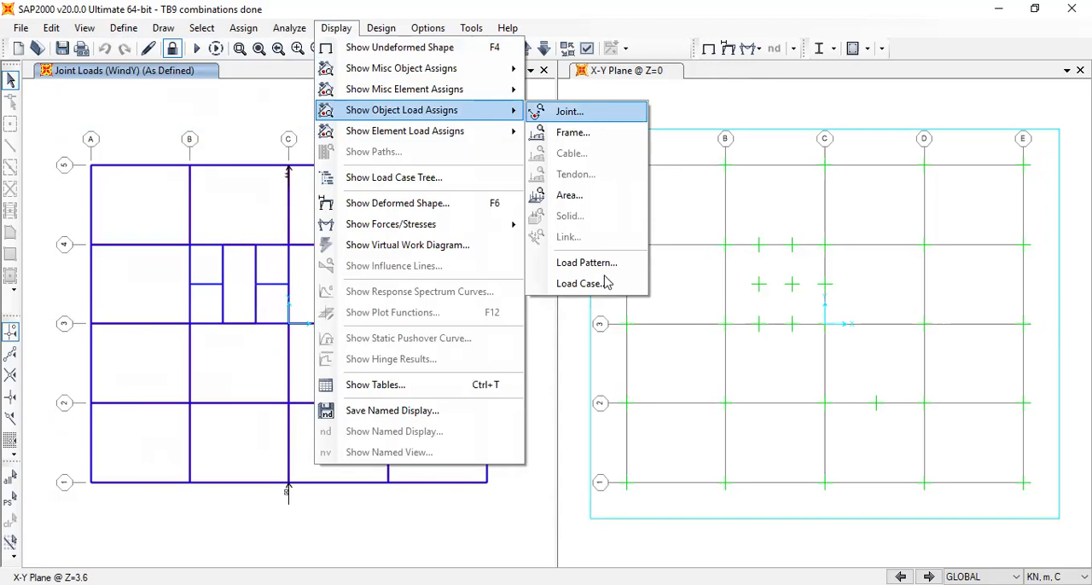
left_click(522, 220)
left_click(522, 282)
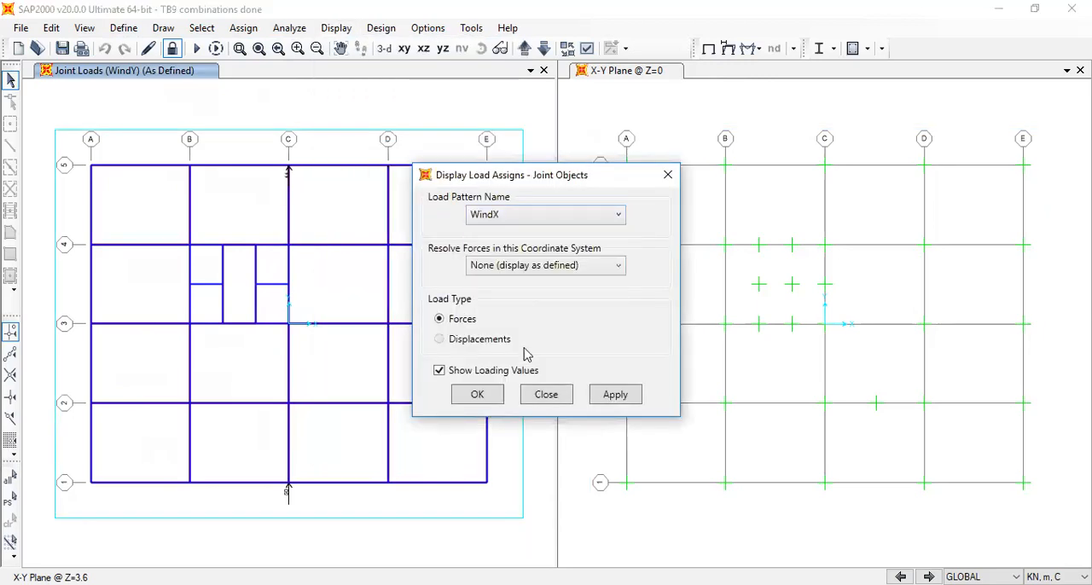
left_click(477, 394)
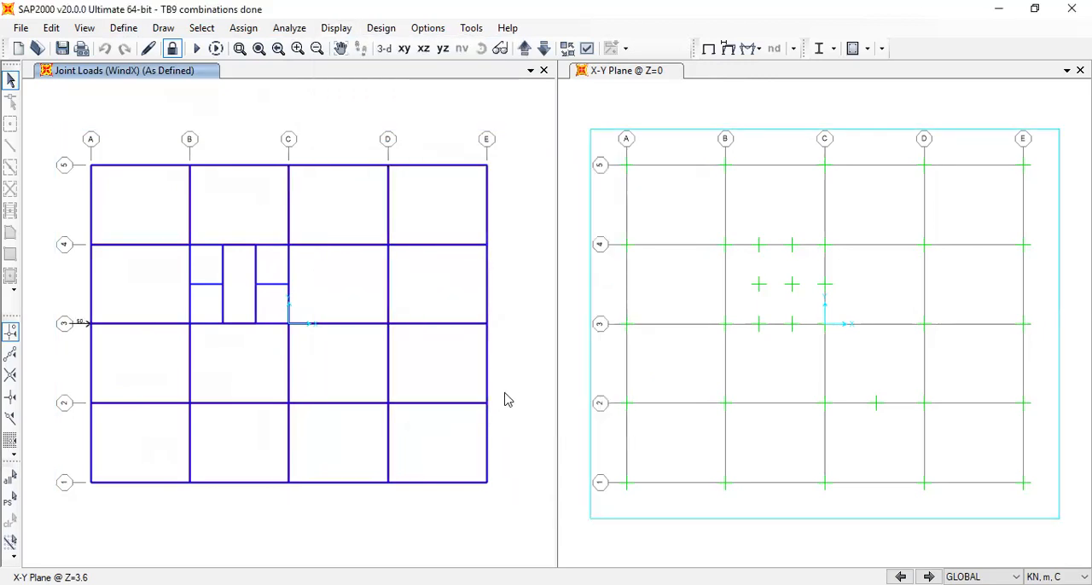
Examine the WindX joint forces along the building face in 3-D, rotating the model to see the loaded side
left_click(383, 48)
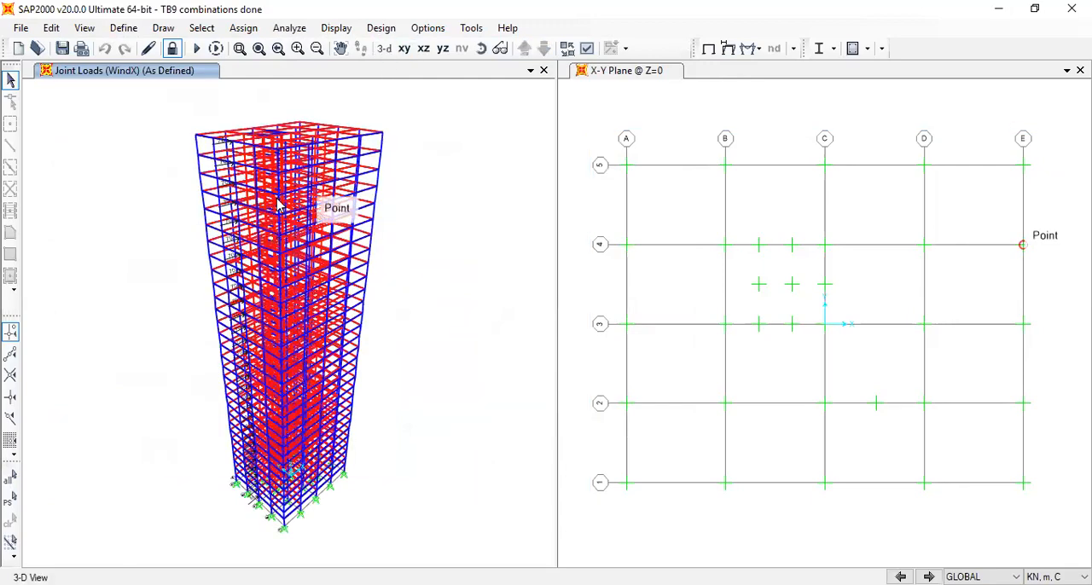
scroll(233, 166, "up", 3)
scroll(251, 147, "up", 3)
scroll(254, 150, "down", 2)
scroll(253, 151, "down", 1)
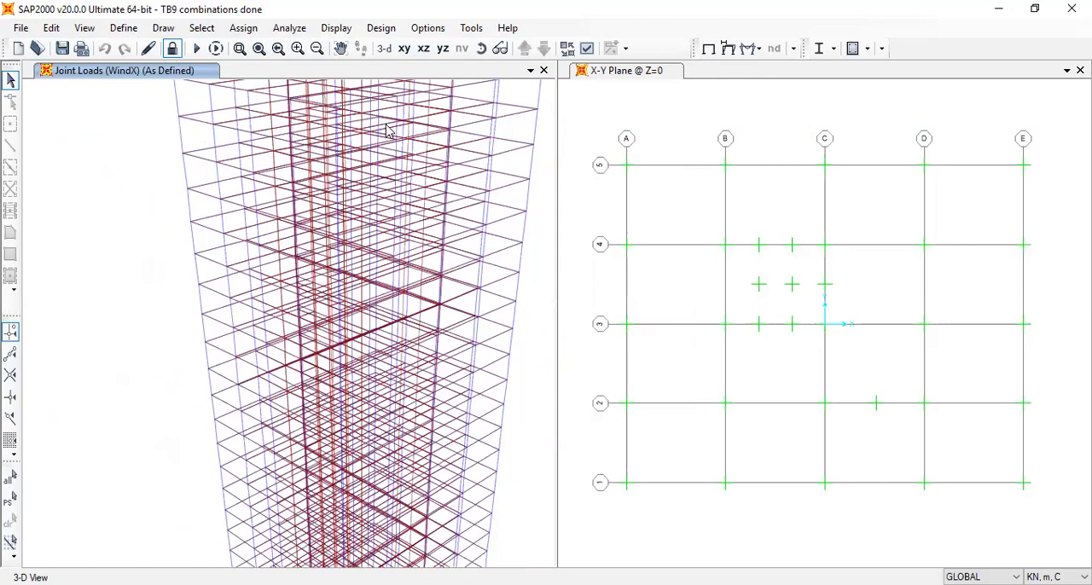
left_click(483, 49)
left_click_drag(520, 305, 309, 318)
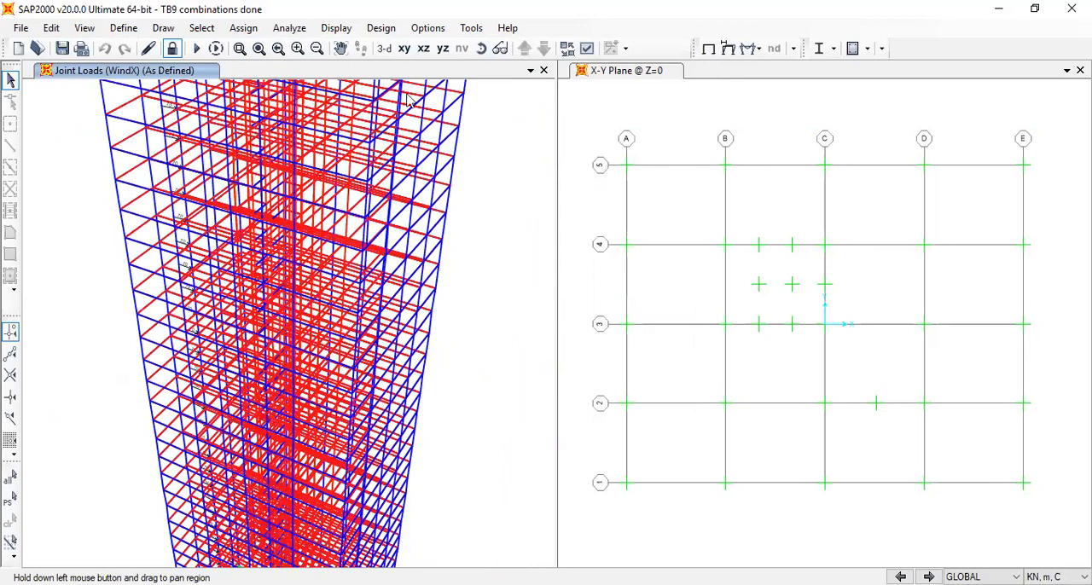
Select the full-height column line at grid E-3 with a selection window in a top-down 3-D view
left_click(404, 48)
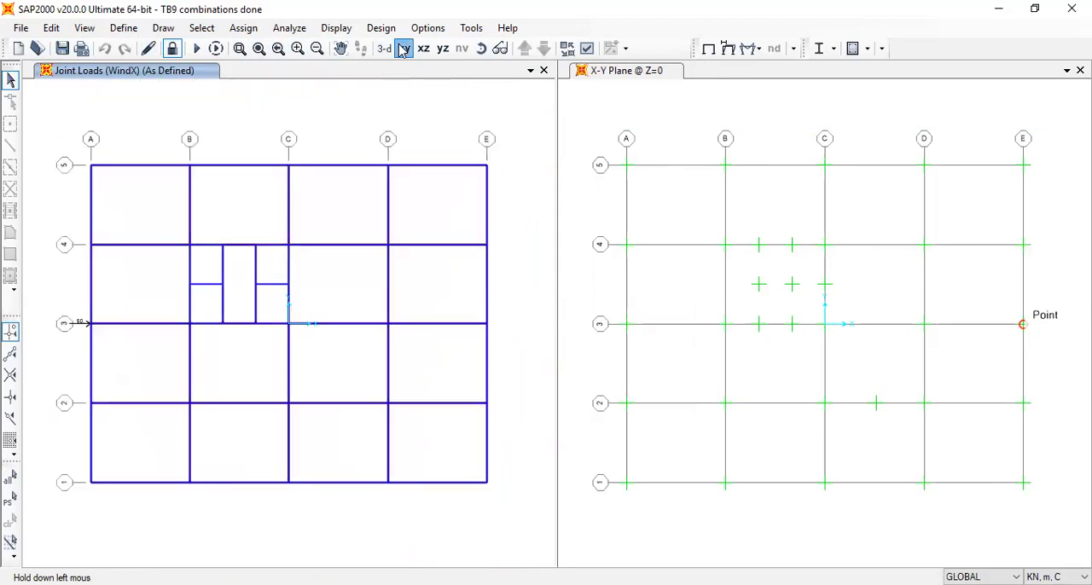
left_click(123, 27)
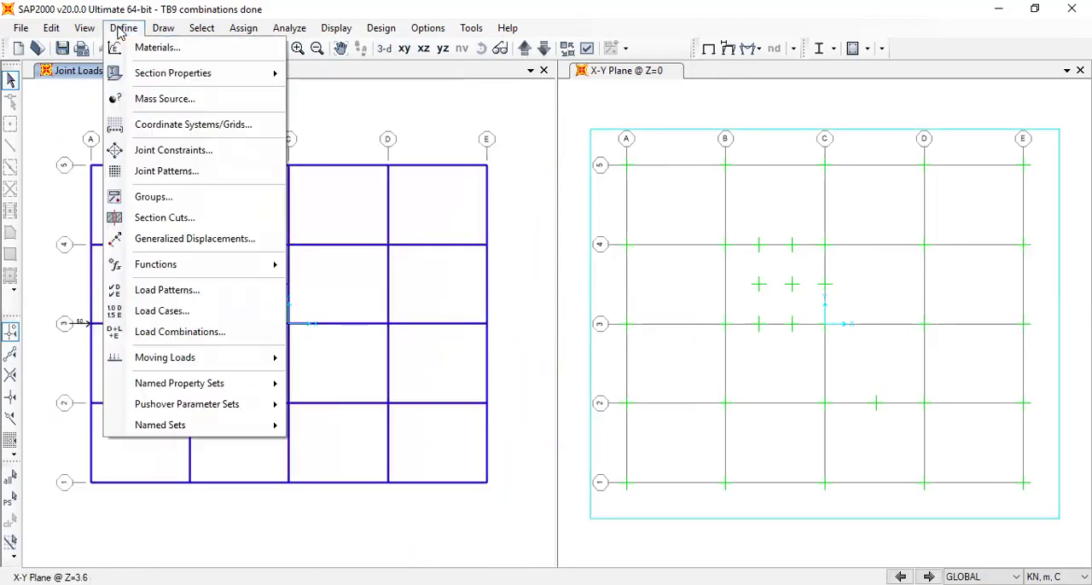
mouse_move(85, 27)
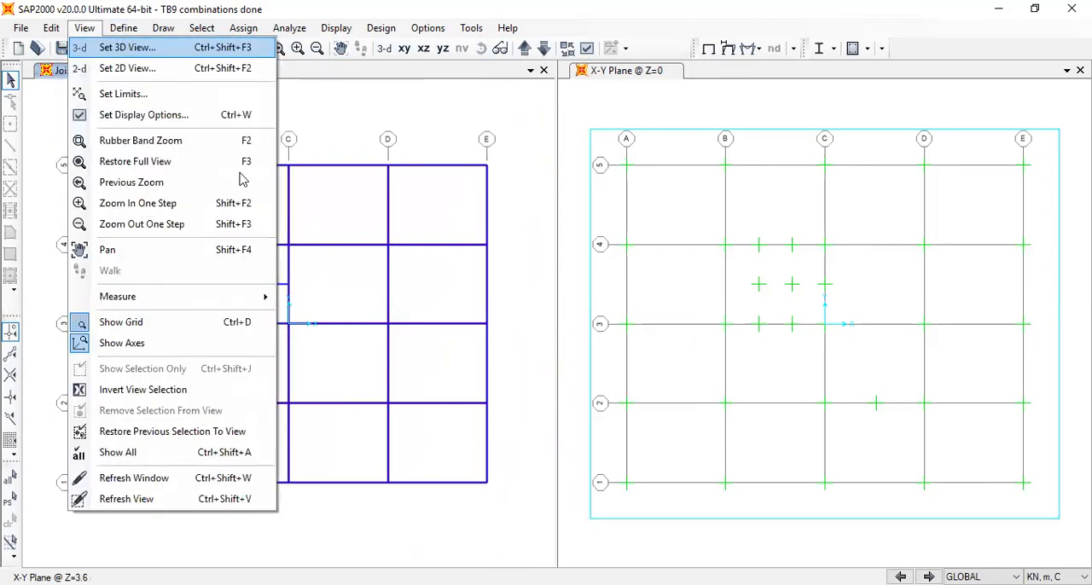
left_click(128, 47)
left_click(465, 486)
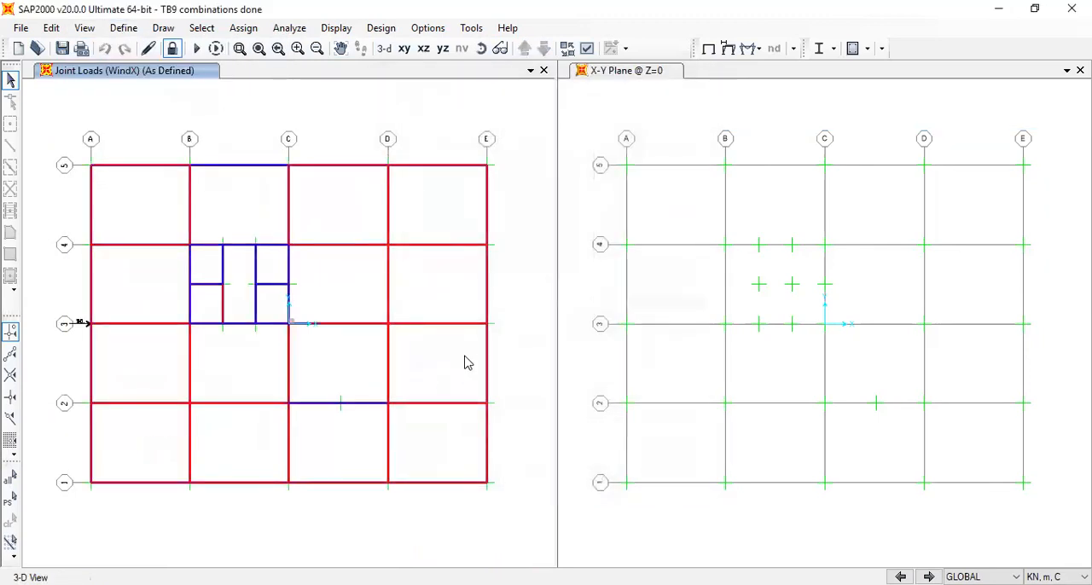
left_click_drag(470, 309, 506, 350)
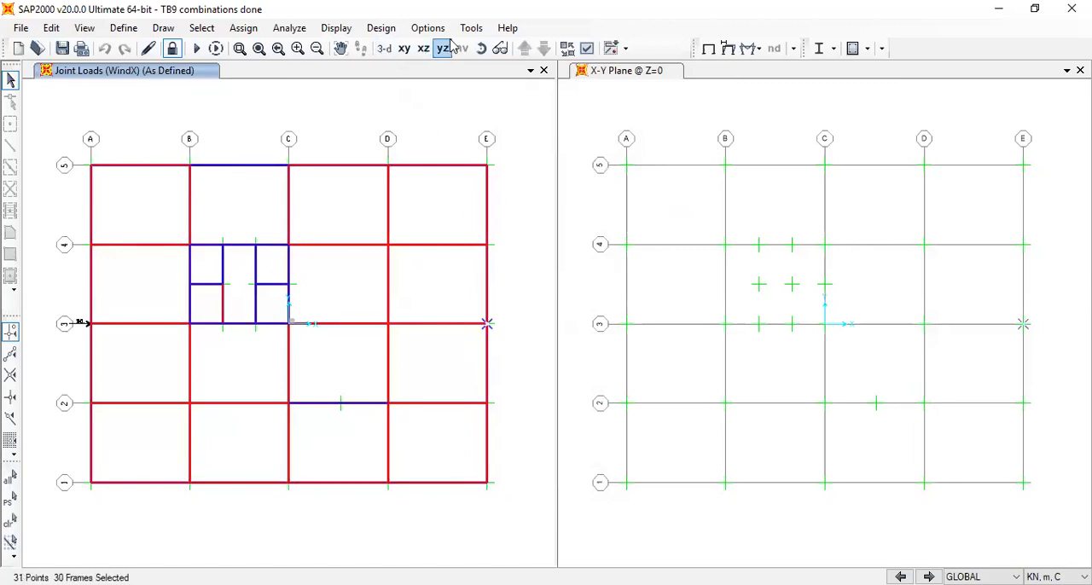
Inspect the selected column line in 3-D and remove its base joint from the selection
left_click(384, 49)
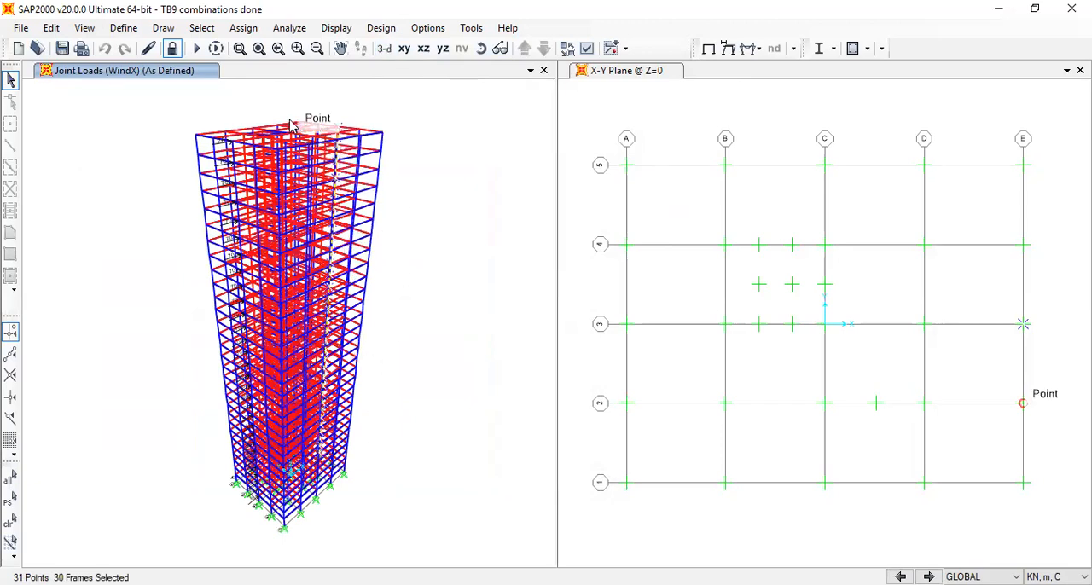
scroll(294, 124, "up", 3)
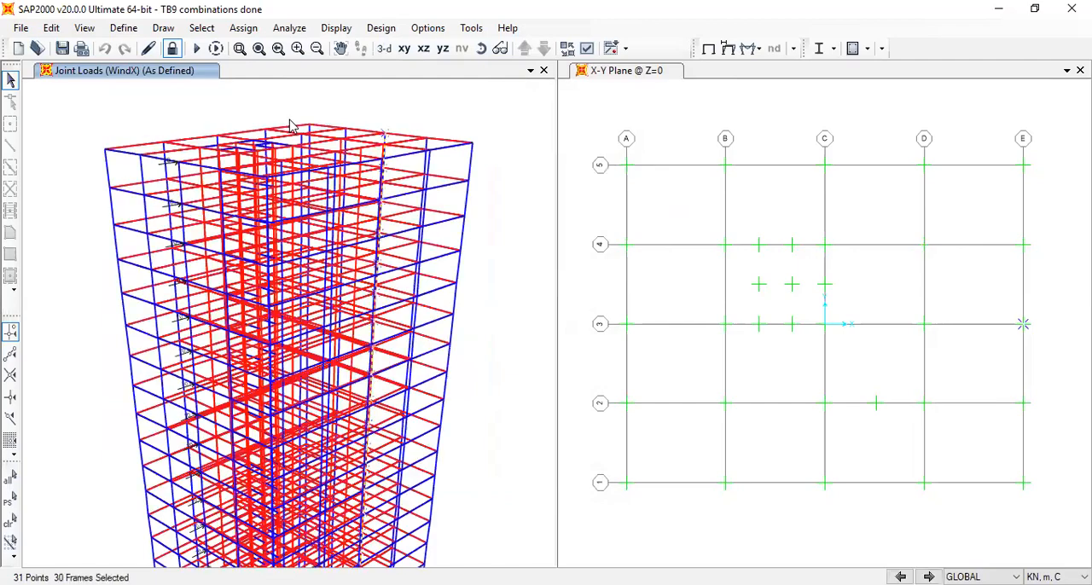
left_click(481, 48)
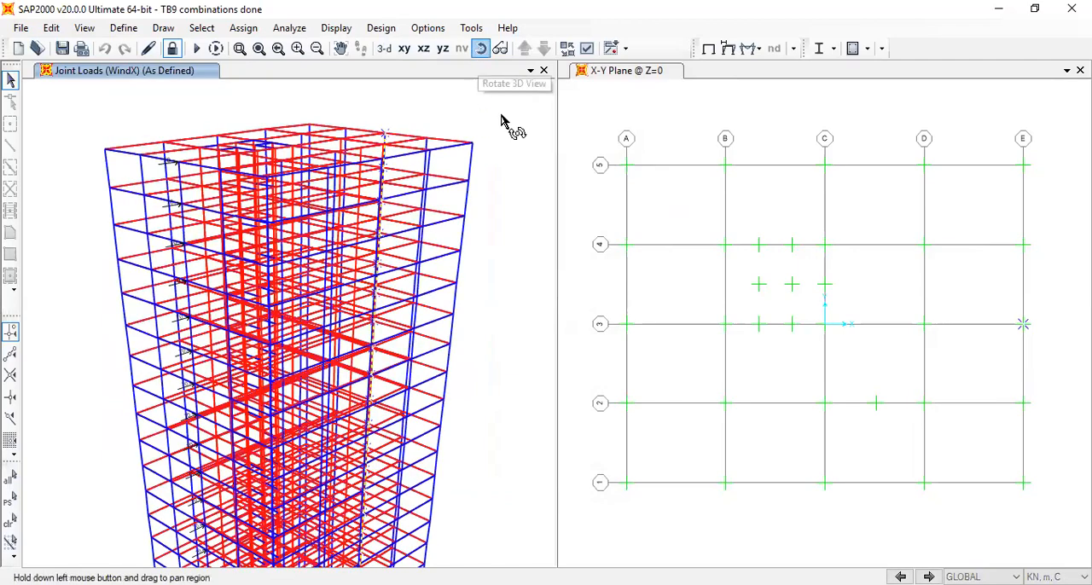
left_click_drag(450, 313, 415, 264)
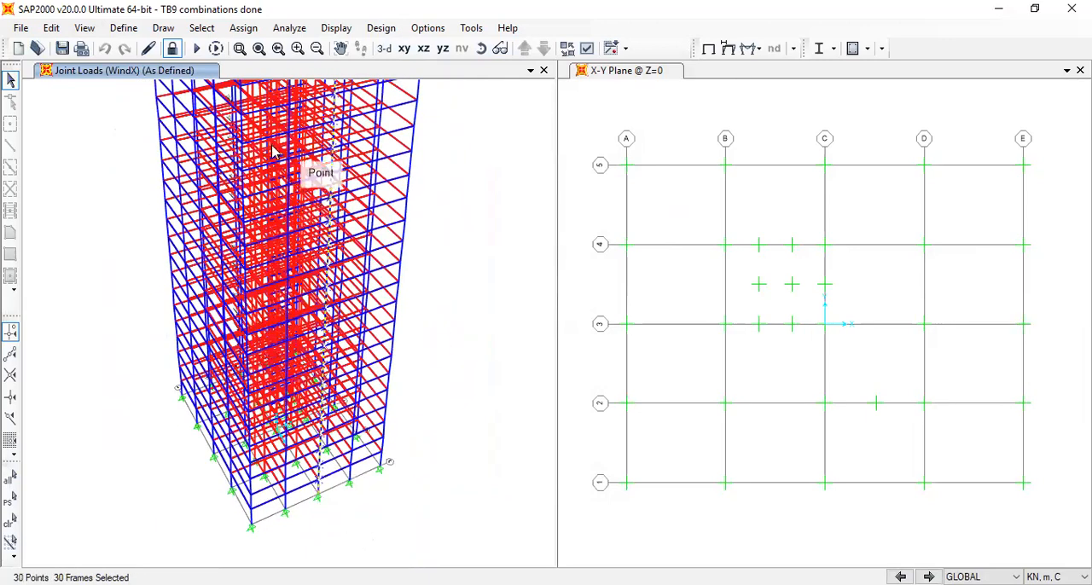
Unlock the analysed model so that loads can be assigned to the selected joints
left_click(244, 28)
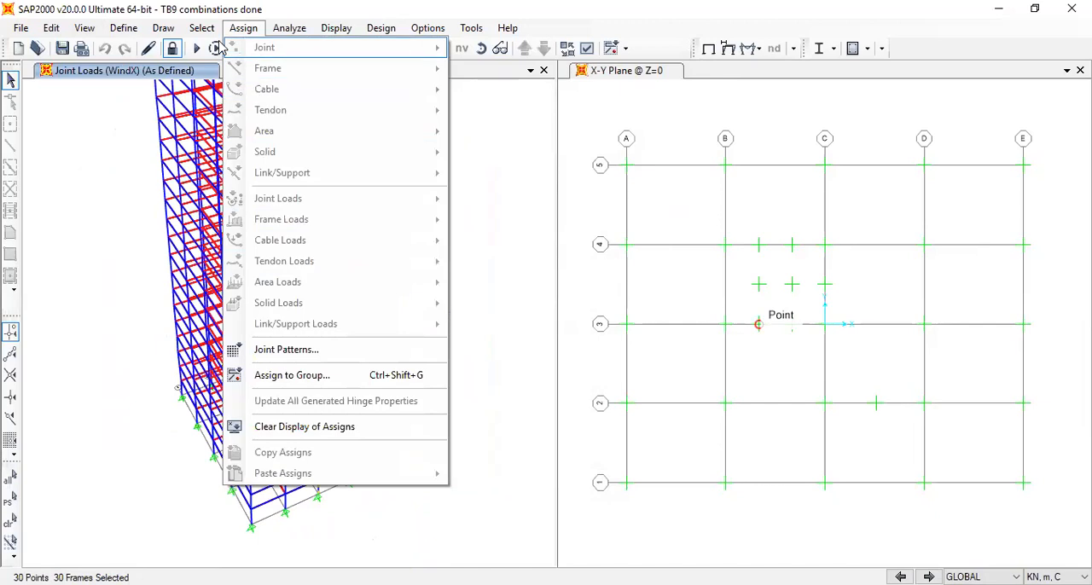
mouse_move(202, 32)
left_click(222, 2)
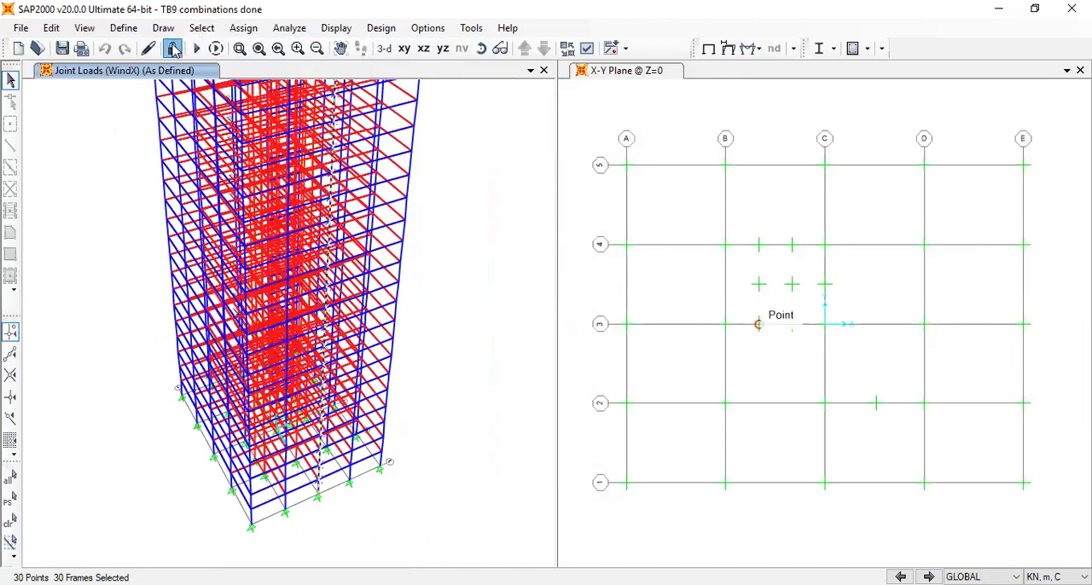
left_click(558, 365)
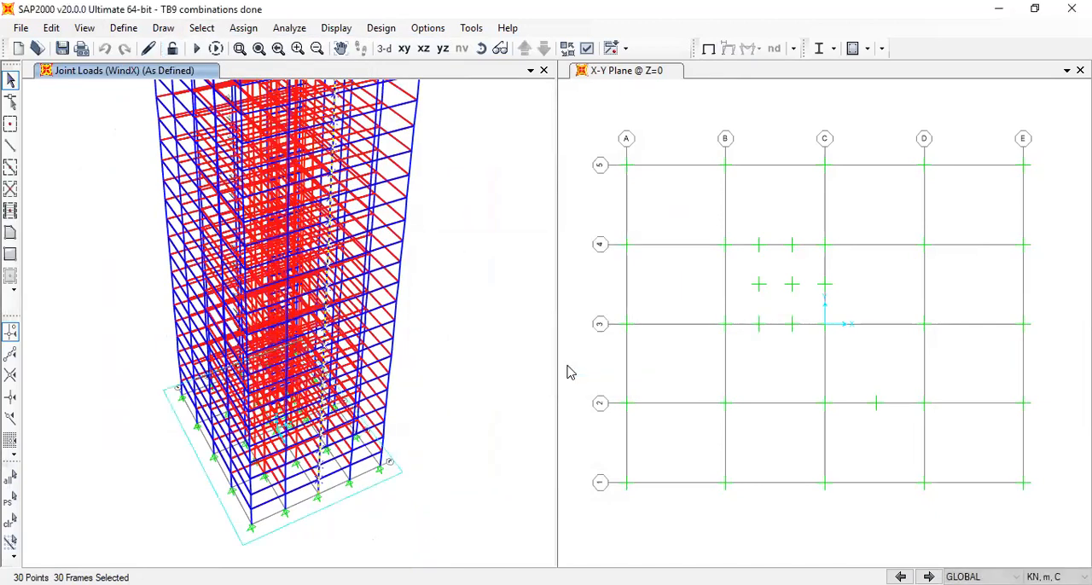
Assign a 44 kN Global X force in the WindX pattern to the selected joints, replacing existing loads
left_click(243, 28)
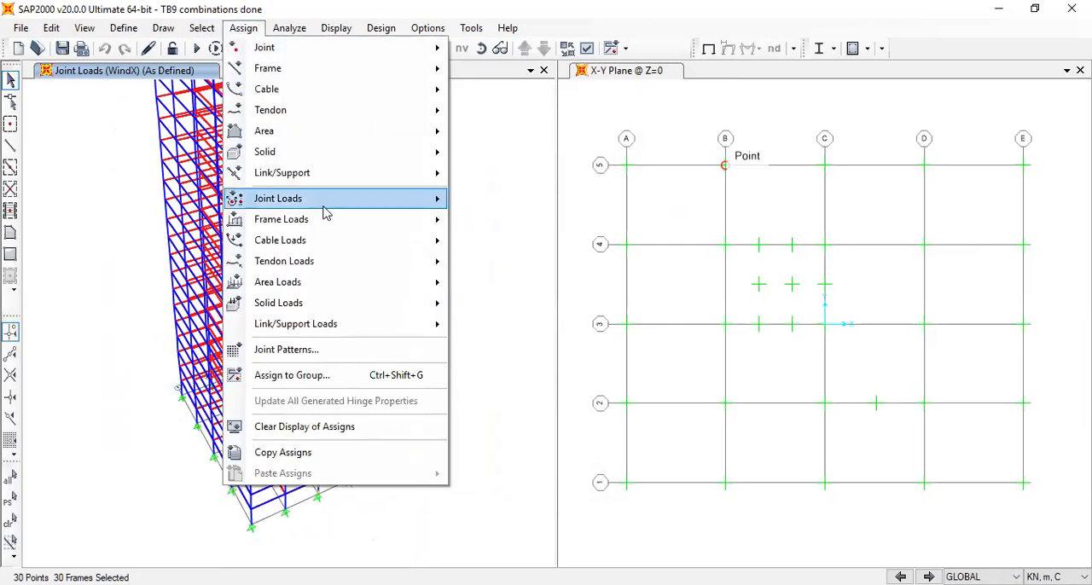
mouse_move(359, 199)
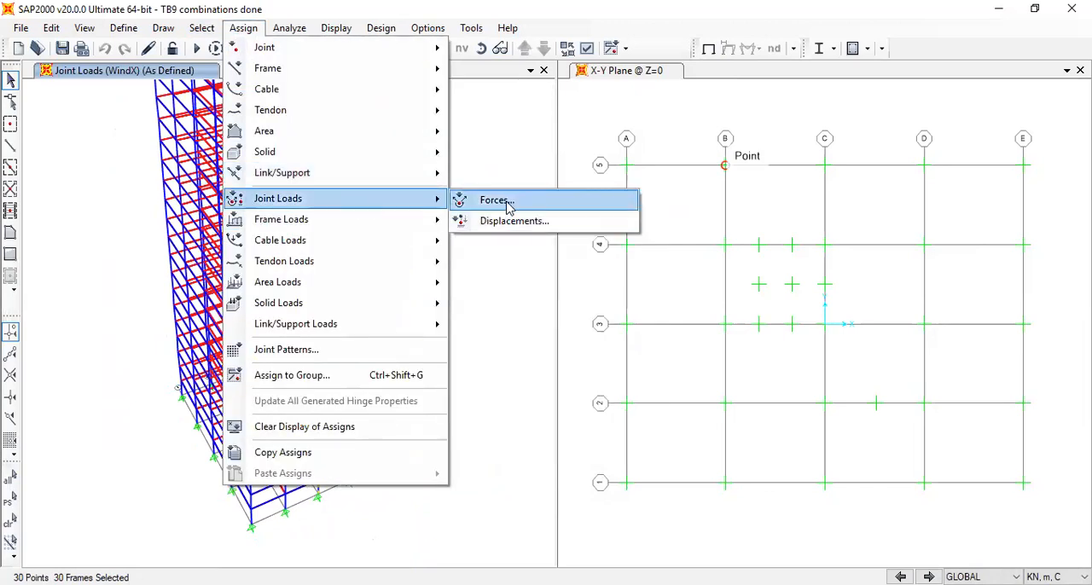
left_click(507, 204)
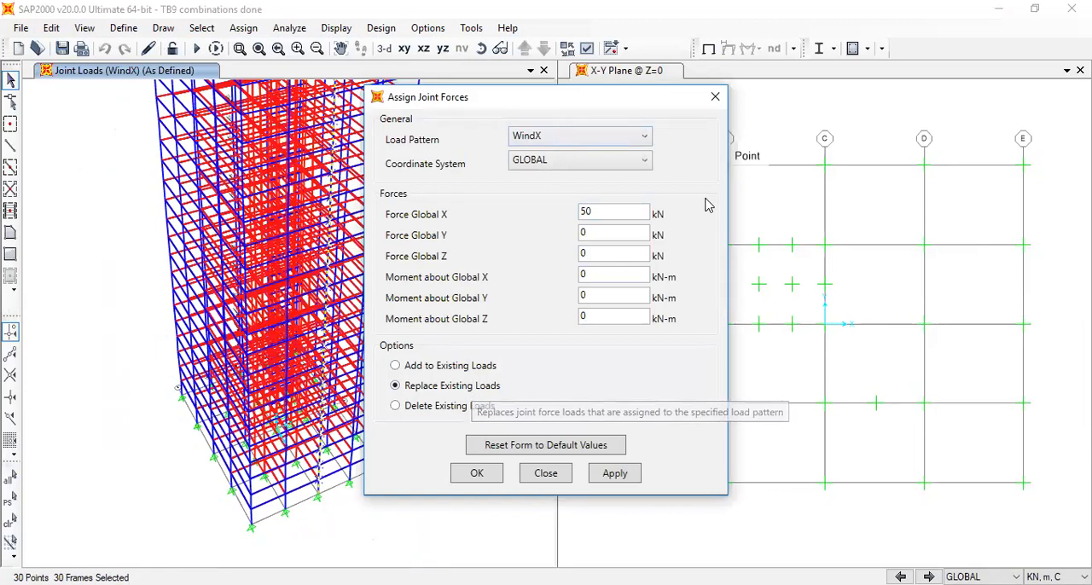
left_click_drag(610, 212, 526, 219)
type("44")
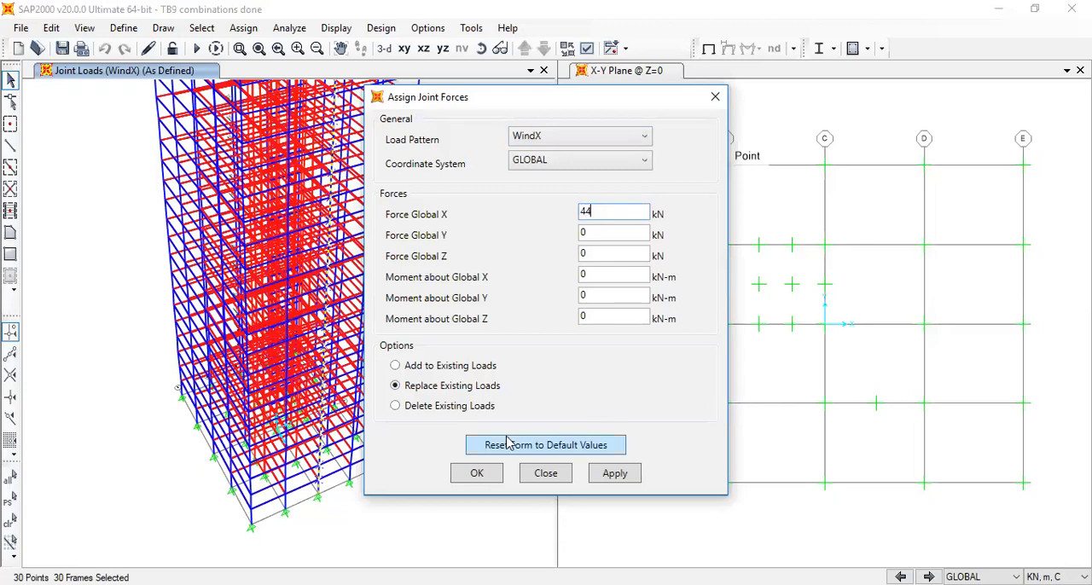
left_click(500, 481)
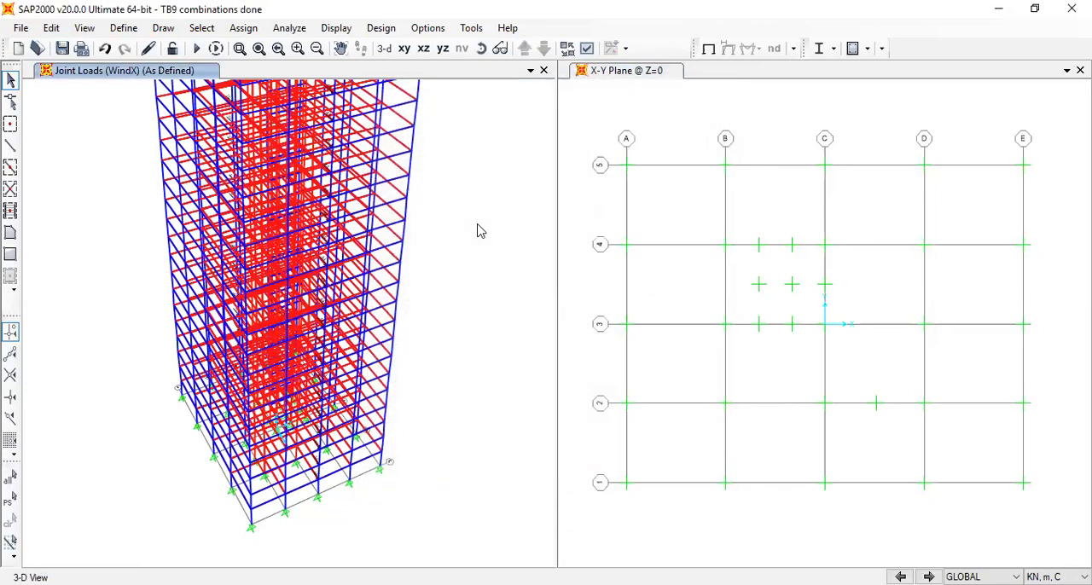
Display the WindX joint forces as defined with loading values and examine the loaded column lines from above in 3-D
left_click(481, 48)
left_click_drag(459, 142, 495, 325)
left_click_drag(502, 248, 492, 183)
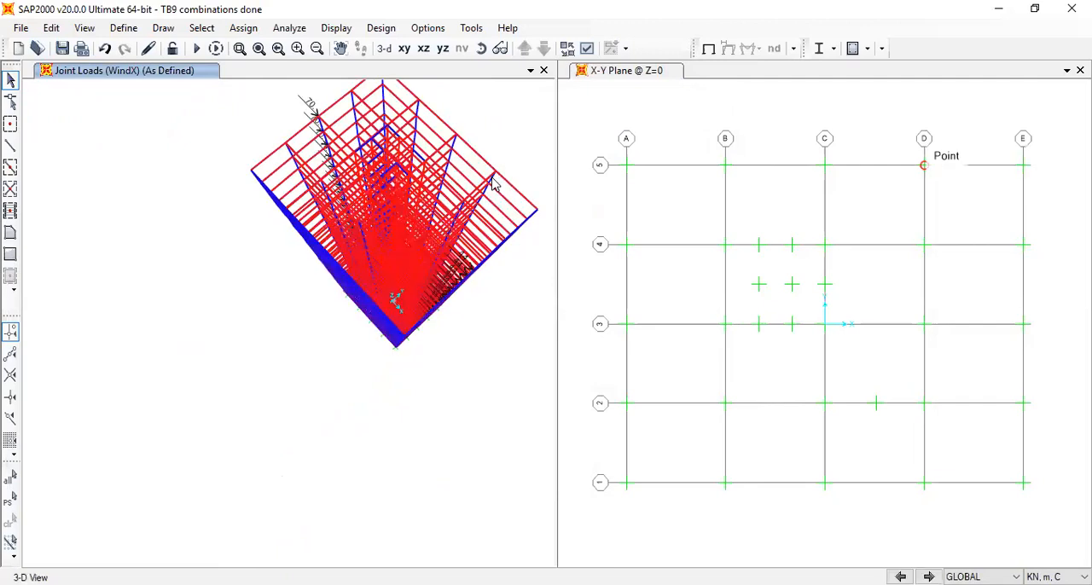
left_click(337, 28)
mouse_move(467, 122)
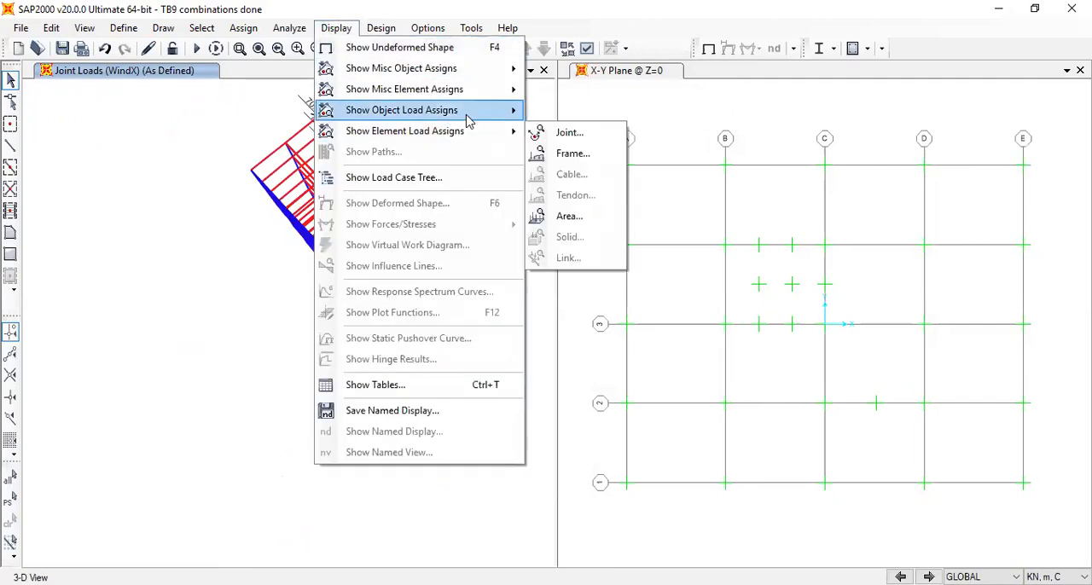
mouse_move(460, 96)
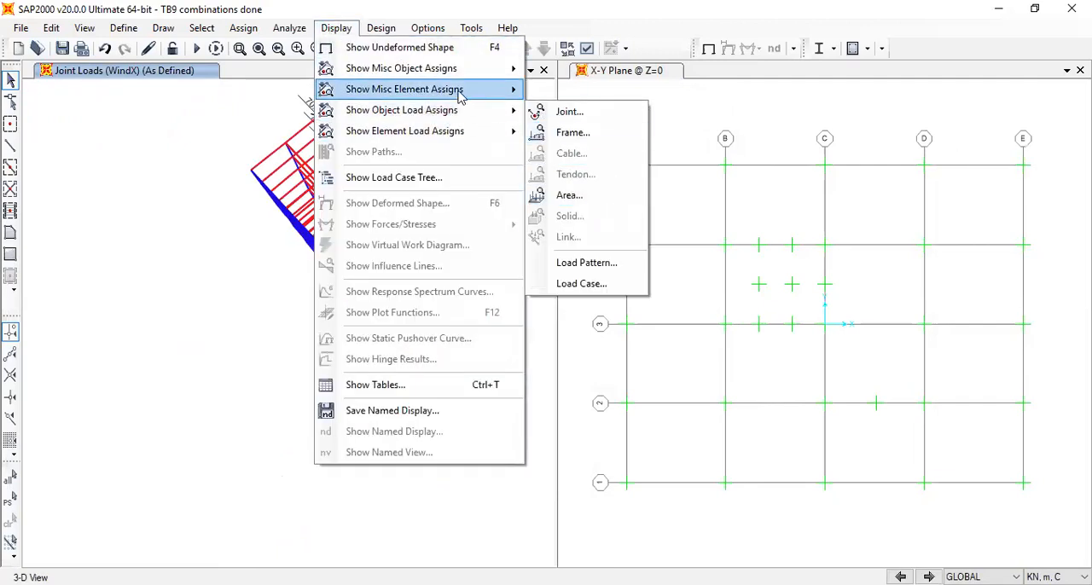
mouse_move(503, 110)
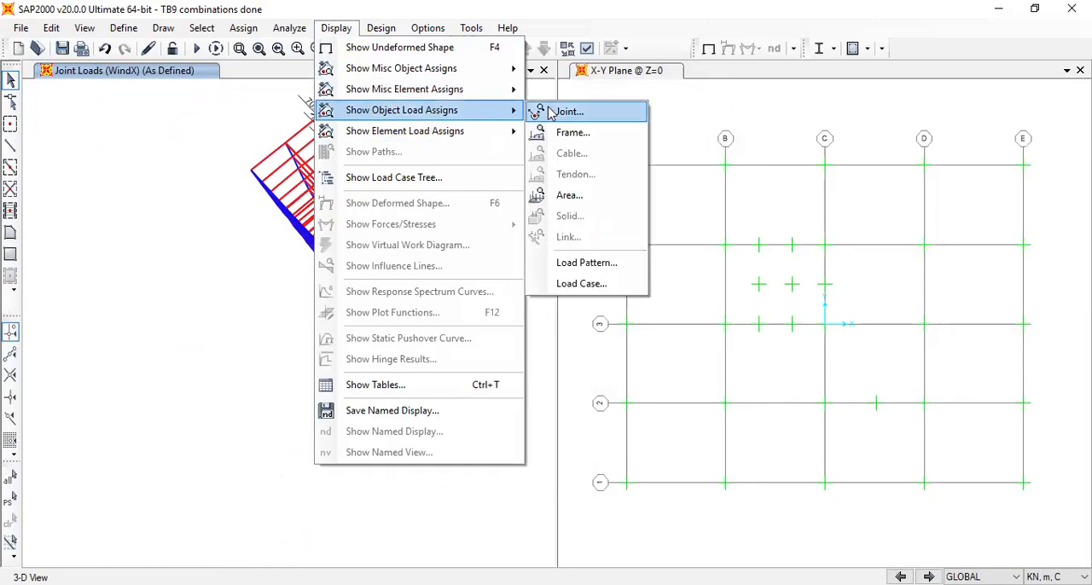
left_click(569, 112)
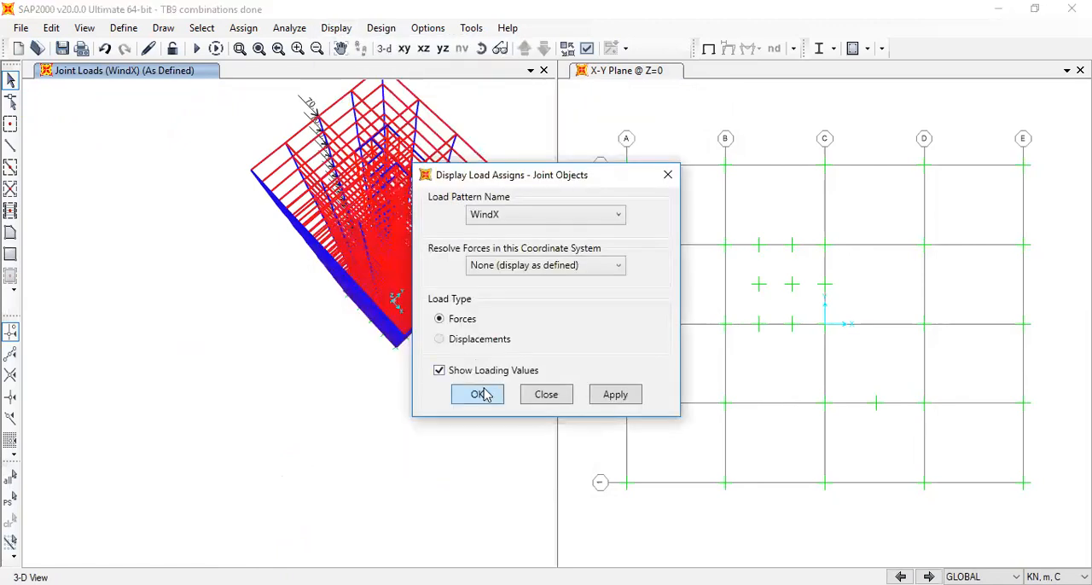
left_click(482, 395)
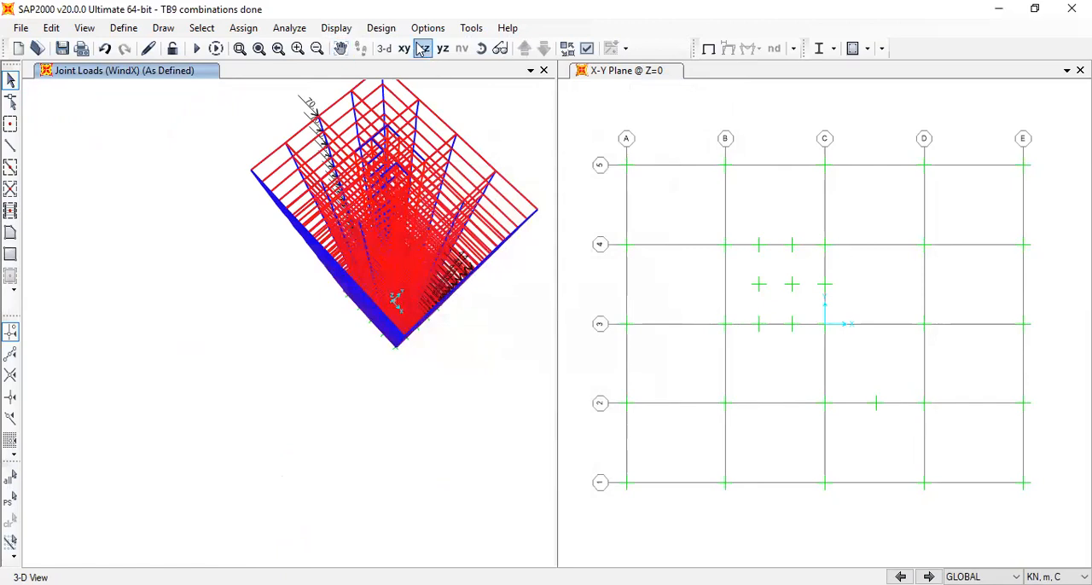
Display the WindY joint forces as defined with loading values and review them in the default 3-D view
left_click(336, 28)
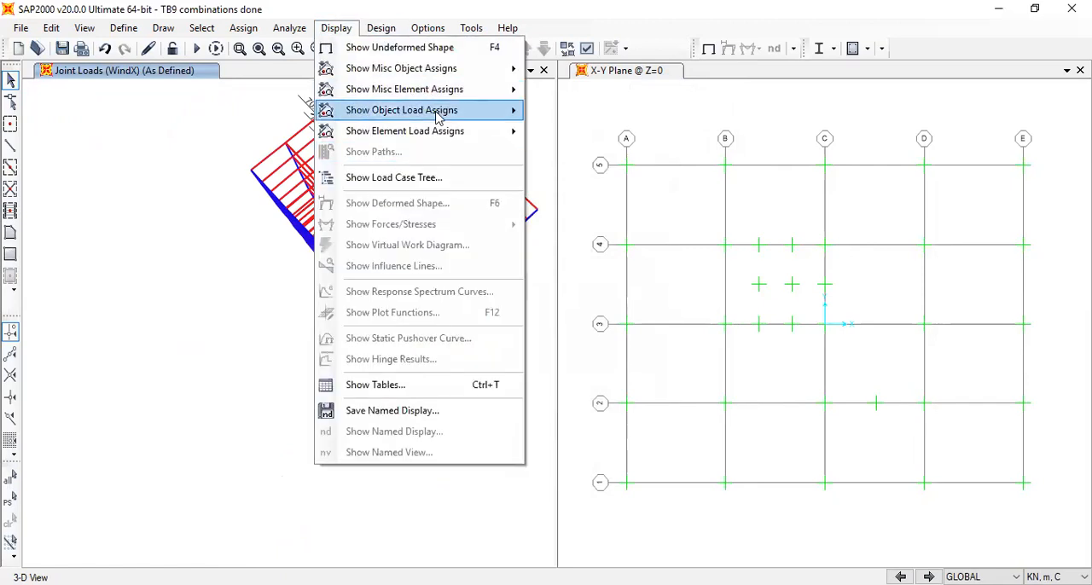
mouse_move(437, 111)
left_click(609, 114)
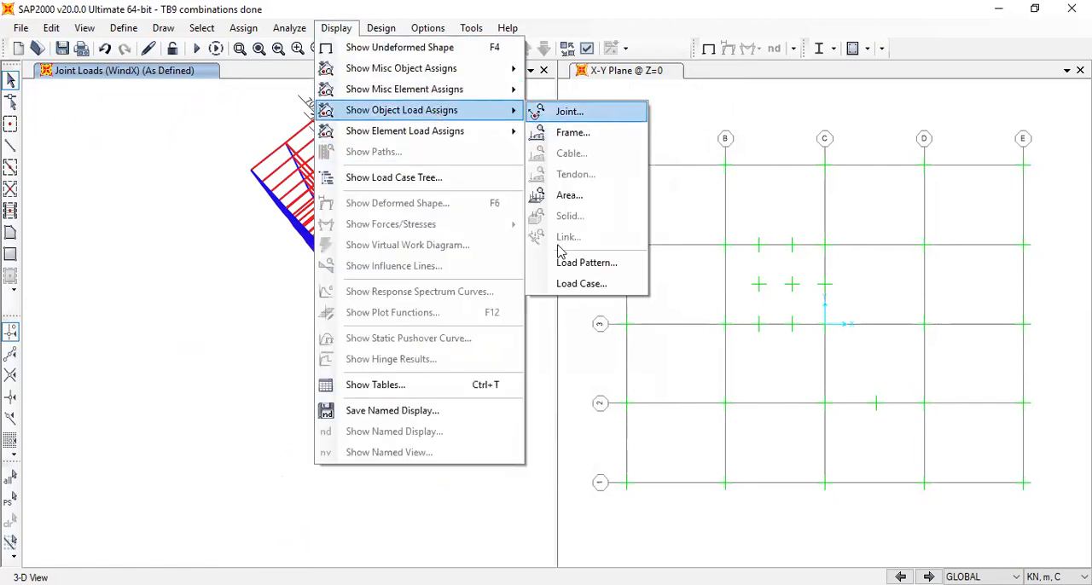
left_click(535, 214)
left_click(534, 299)
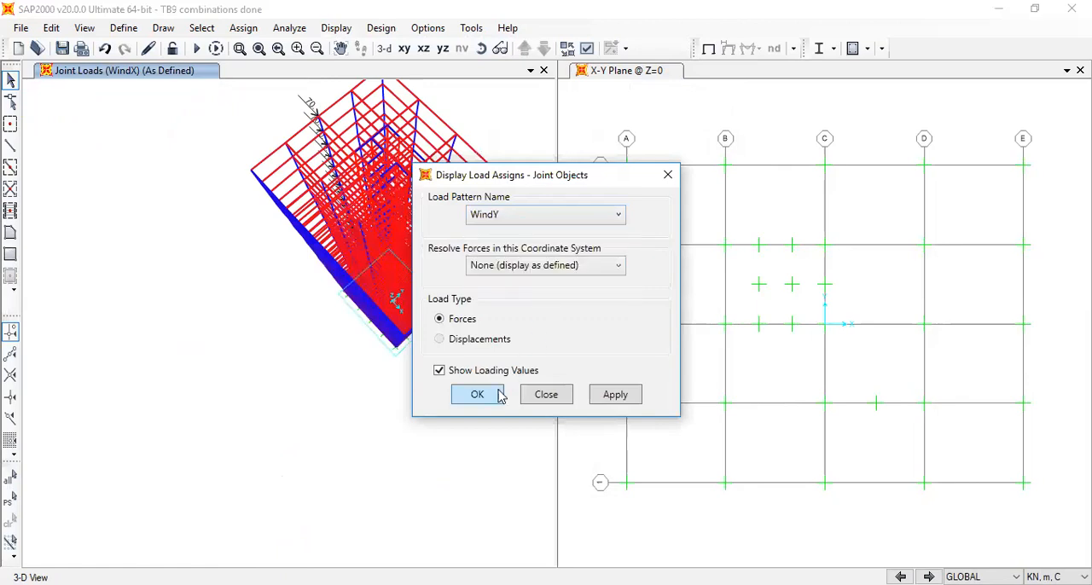
left_click(477, 394)
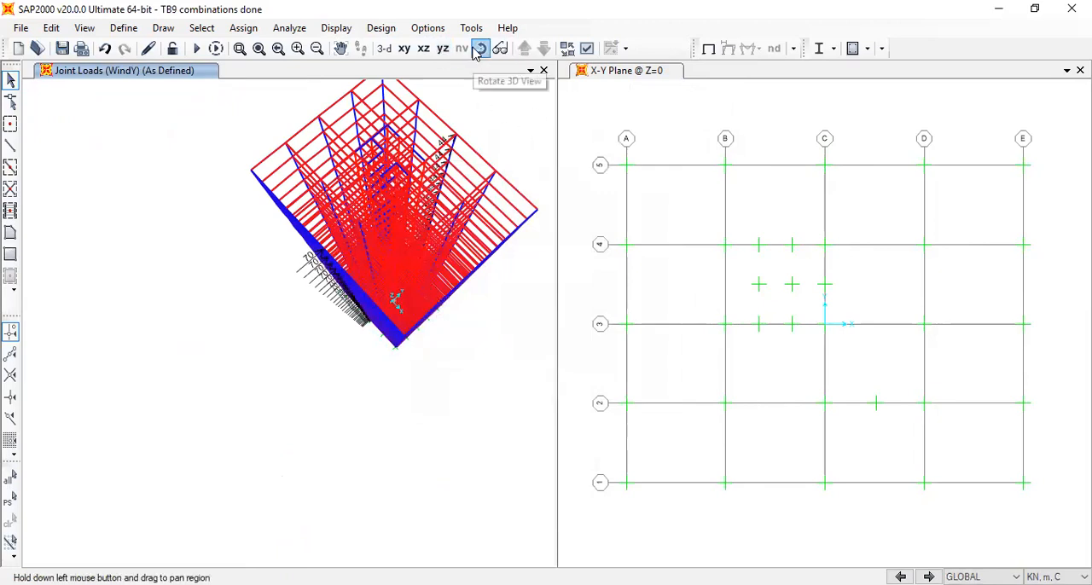
left_click(405, 49)
left_click(385, 49)
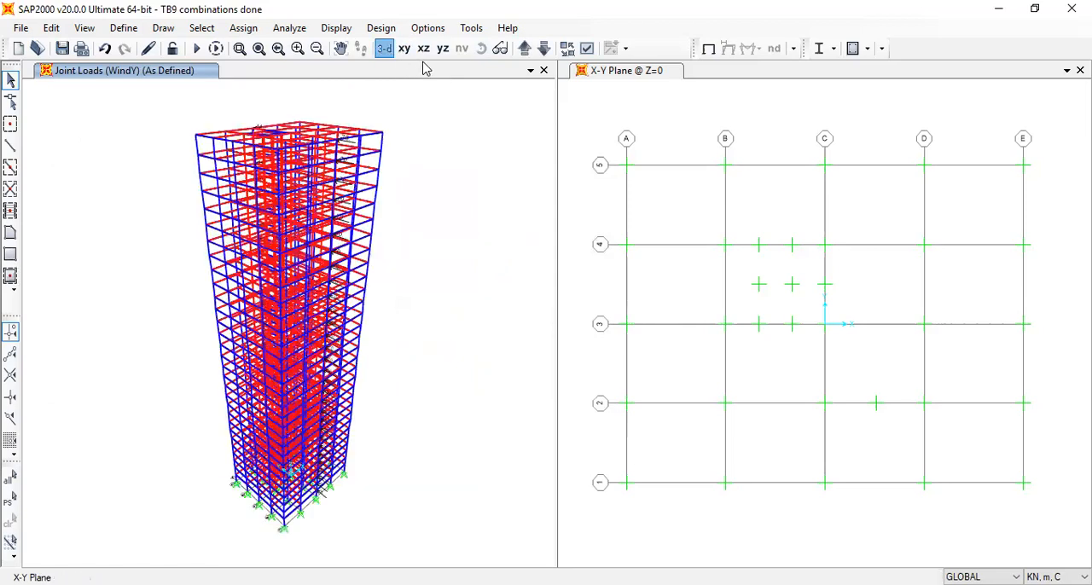
Open the definition of the slab live load combination
left_click(163, 27)
mouse_move(124, 29)
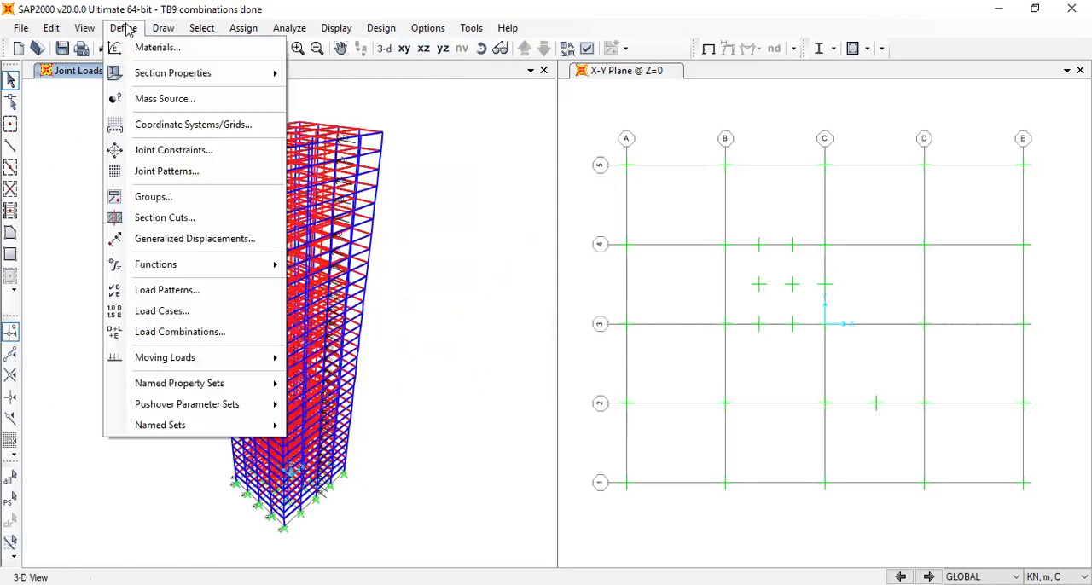
left_click(208, 333)
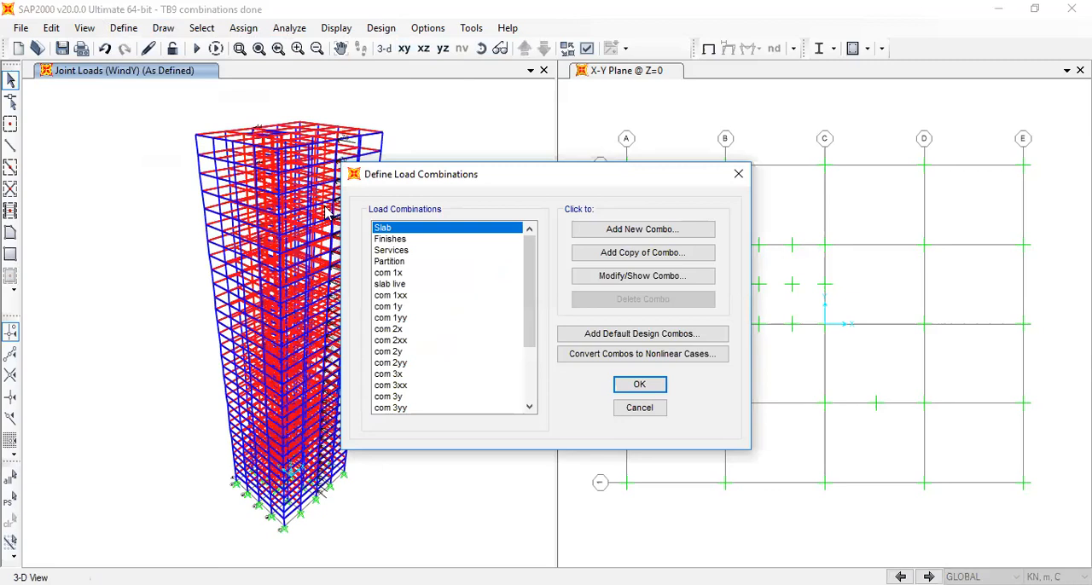
left_click(416, 262)
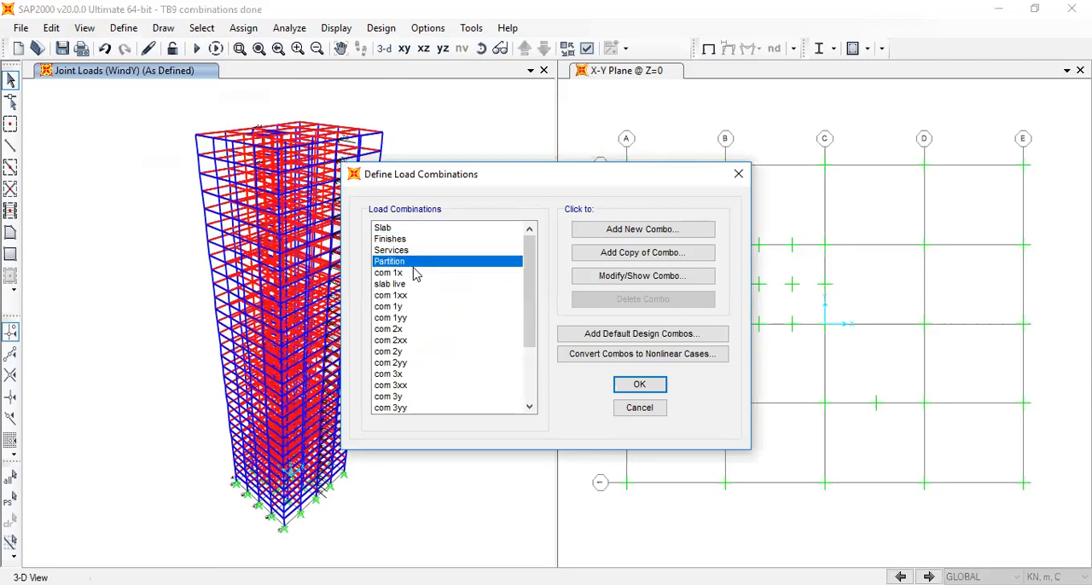
left_click(417, 273)
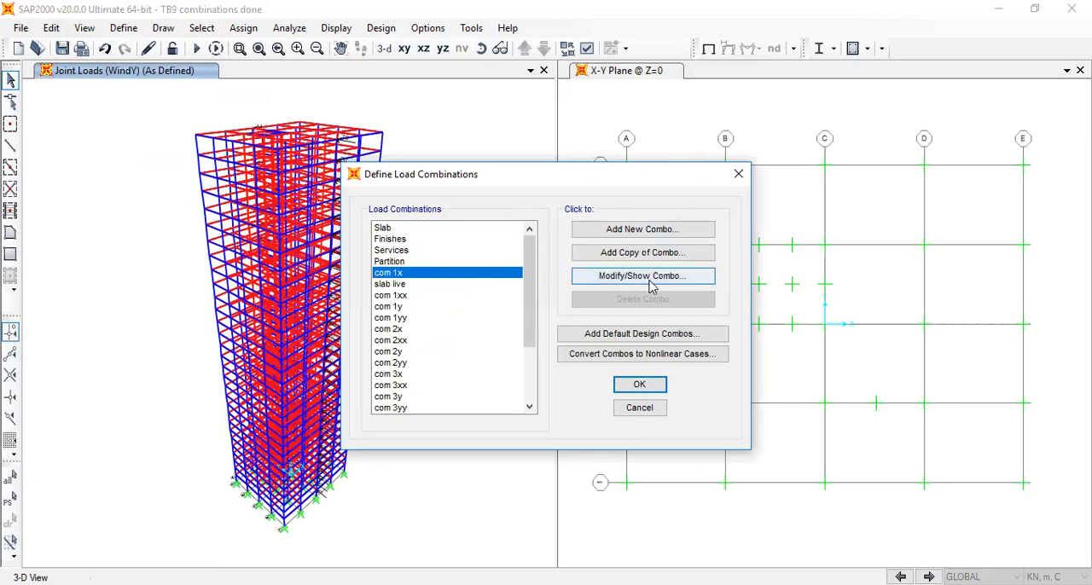
left_click(386, 285)
left_click(636, 276)
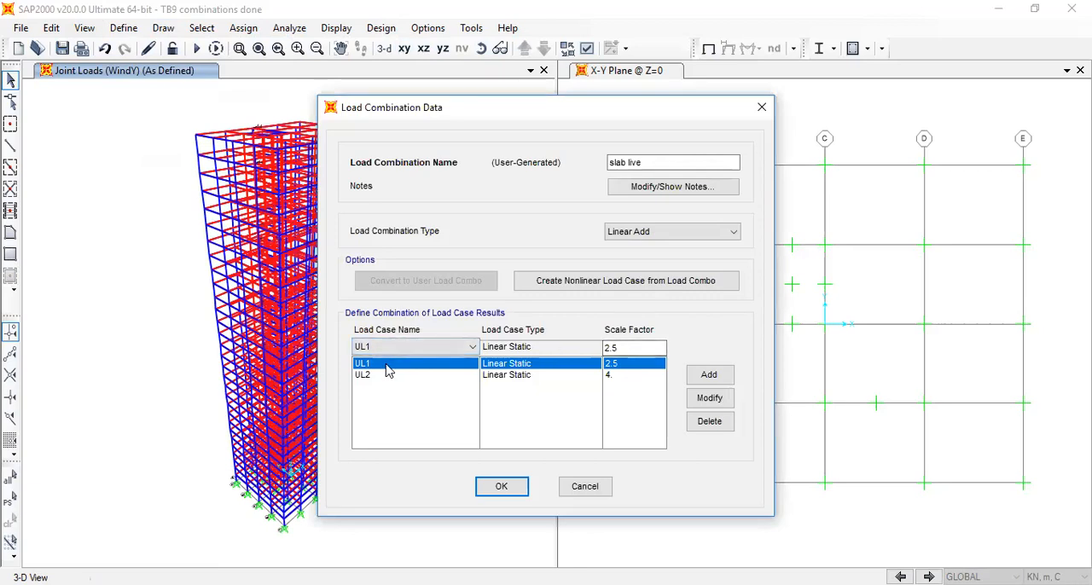
Examine the scale factors of the UL1 and UL2 load cases in the slab live combination
left_click_drag(638, 348, 553, 350)
left_click(360, 375)
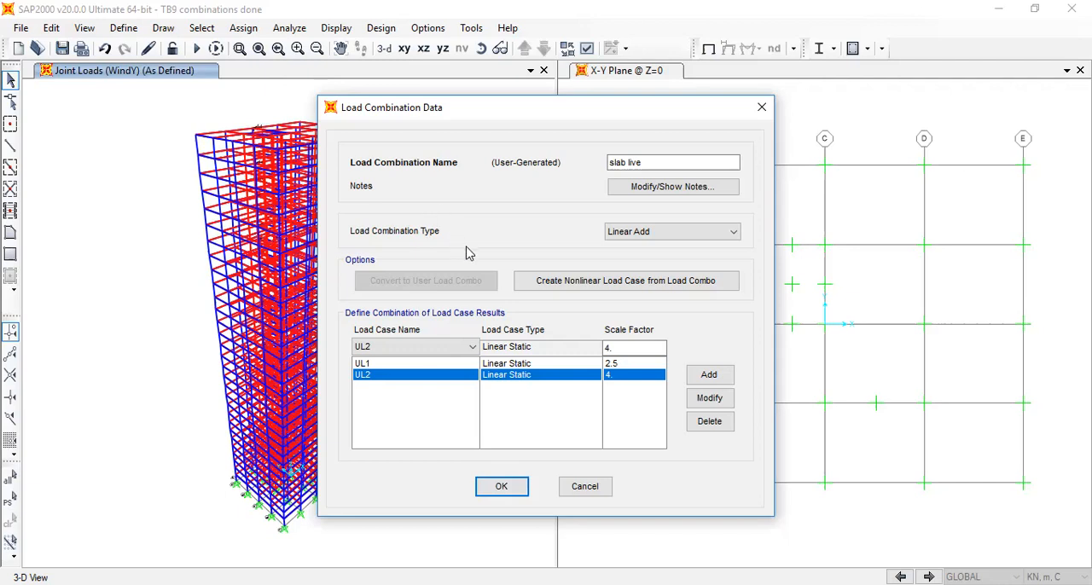
left_click(630, 364)
left_click(612, 365)
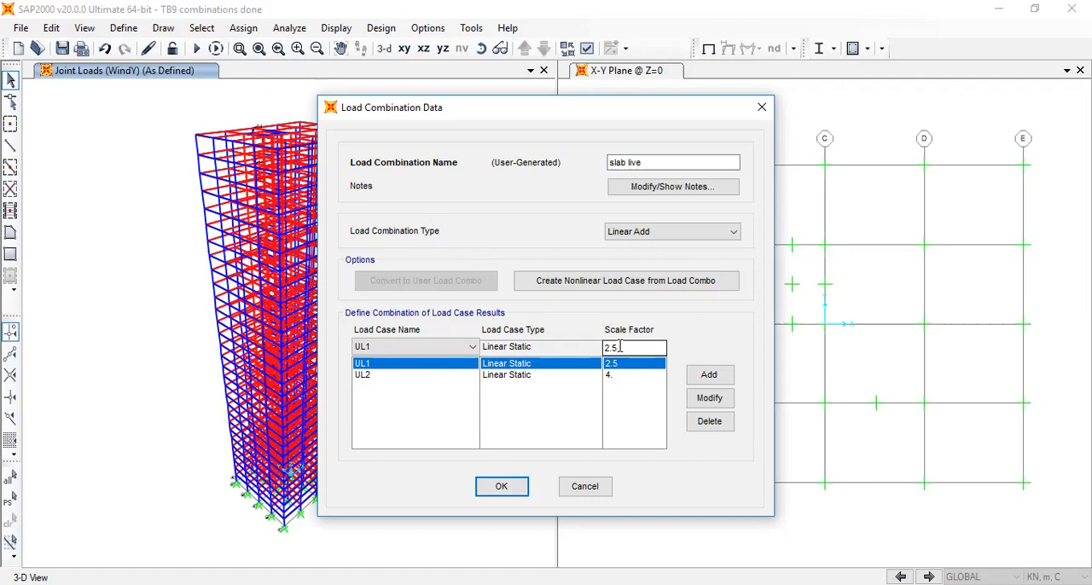
Review the definitions of the com 1x and slab live load combinations
left_click_drag(620, 346, 602, 353)
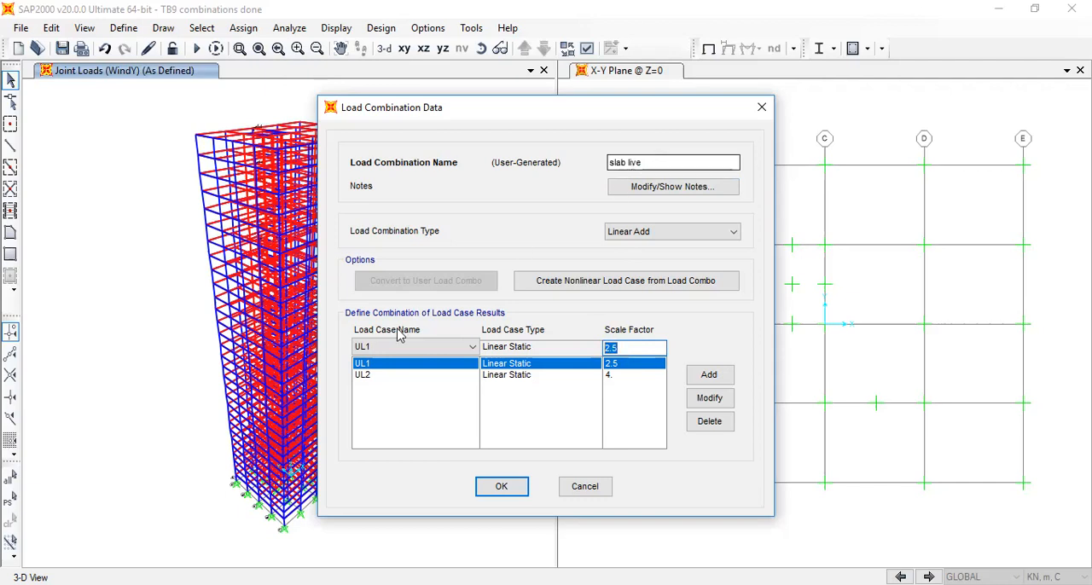
left_click(495, 485)
left_click(425, 275)
left_click(646, 282)
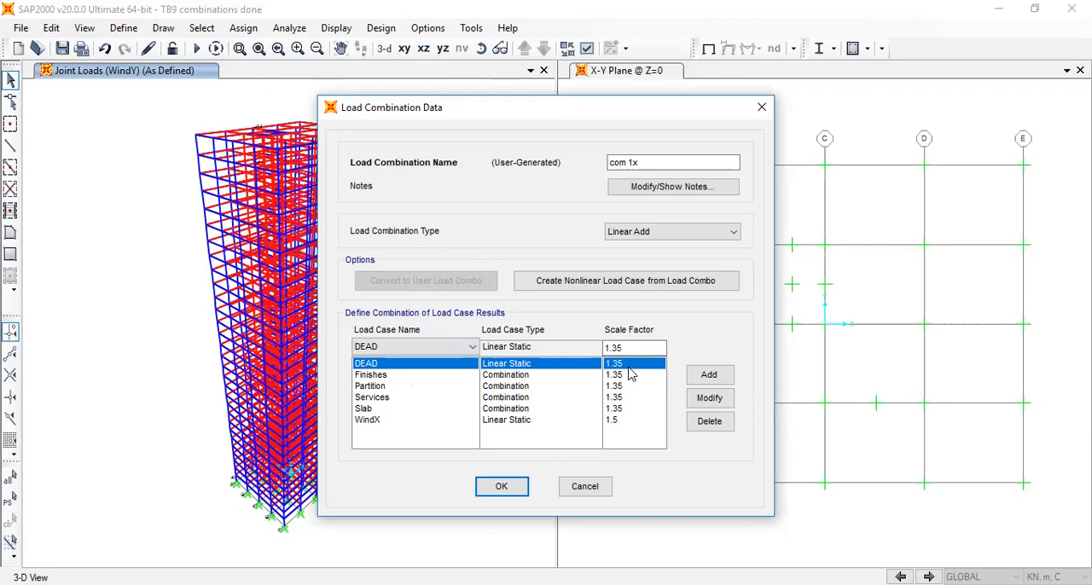
left_click(500, 486)
left_click(493, 287)
left_click(623, 280)
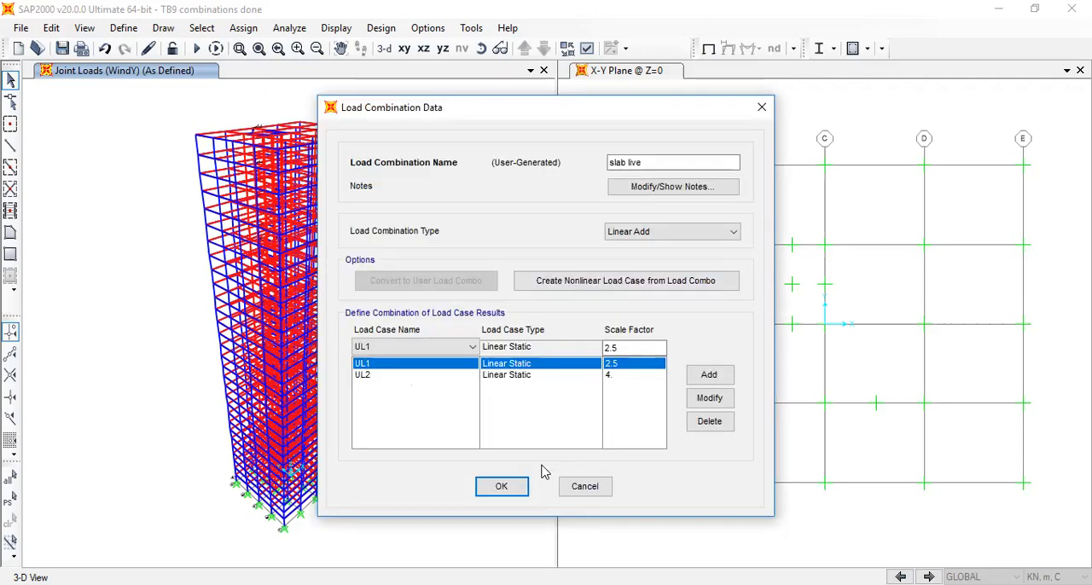
left_click(502, 487)
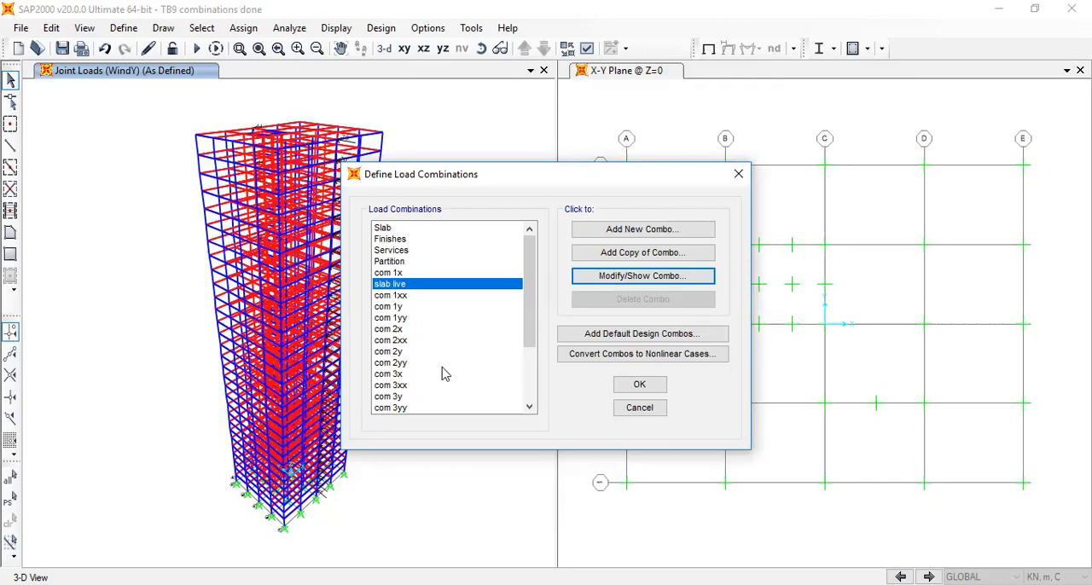
Open the com 1x combination and examine the scale factors of its gravity loads and WindX
left_click(428, 272)
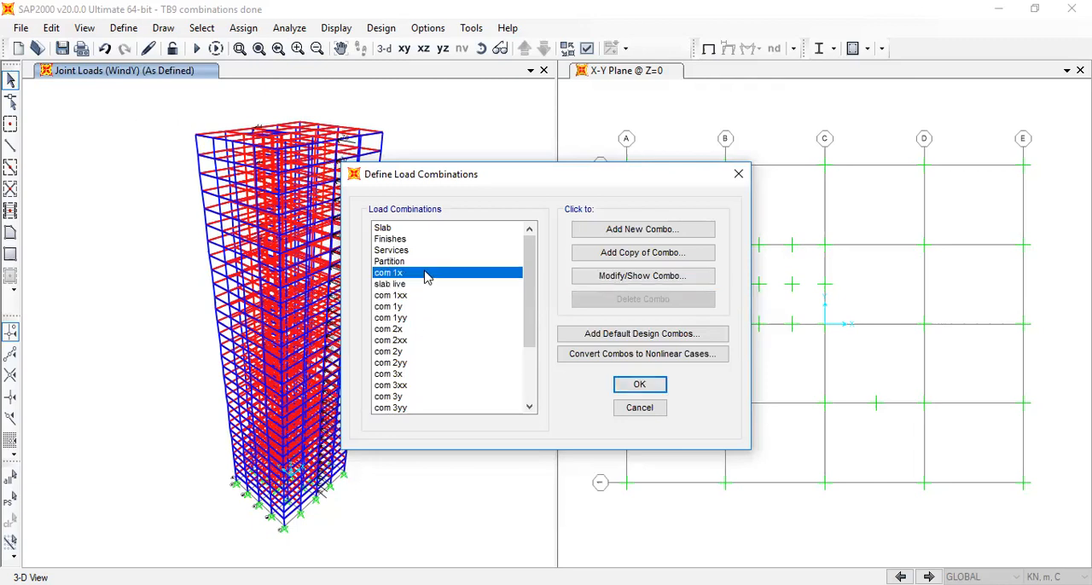
left_click(671, 278)
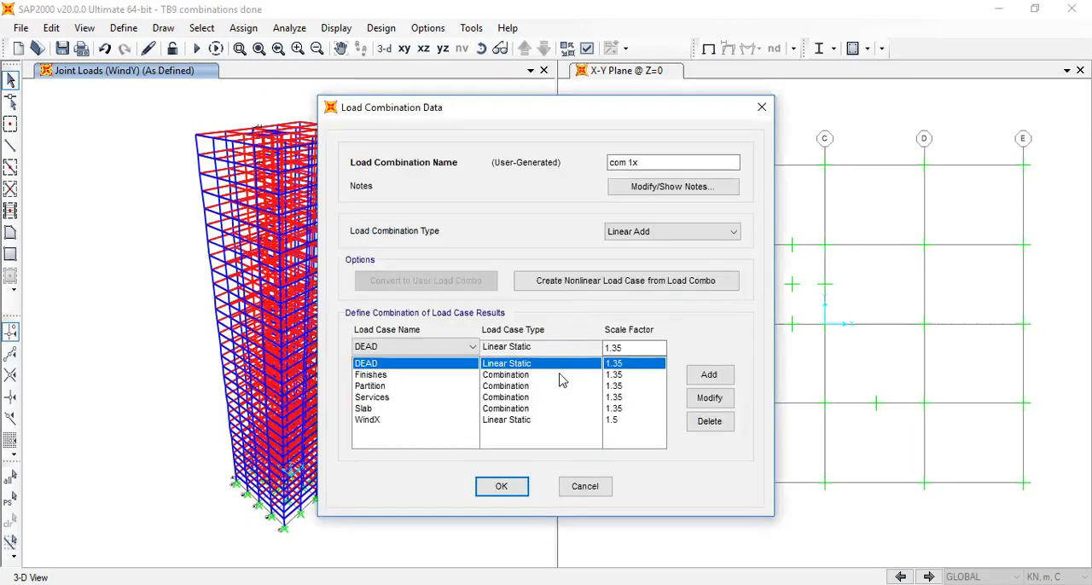
left_click(612, 375)
left_click(614, 386)
left_click(617, 398)
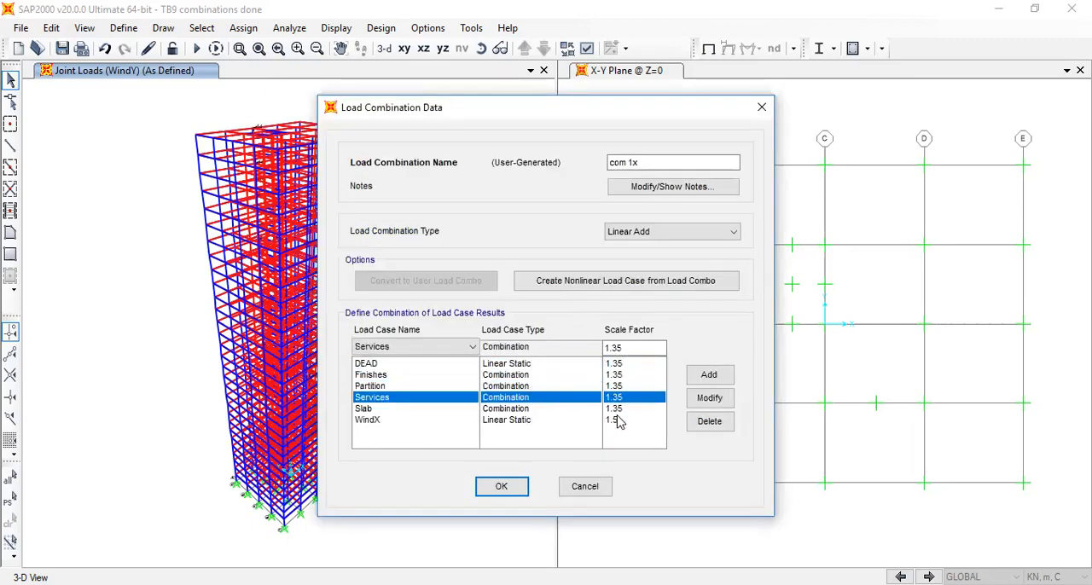
left_click(620, 421)
left_click(620, 410)
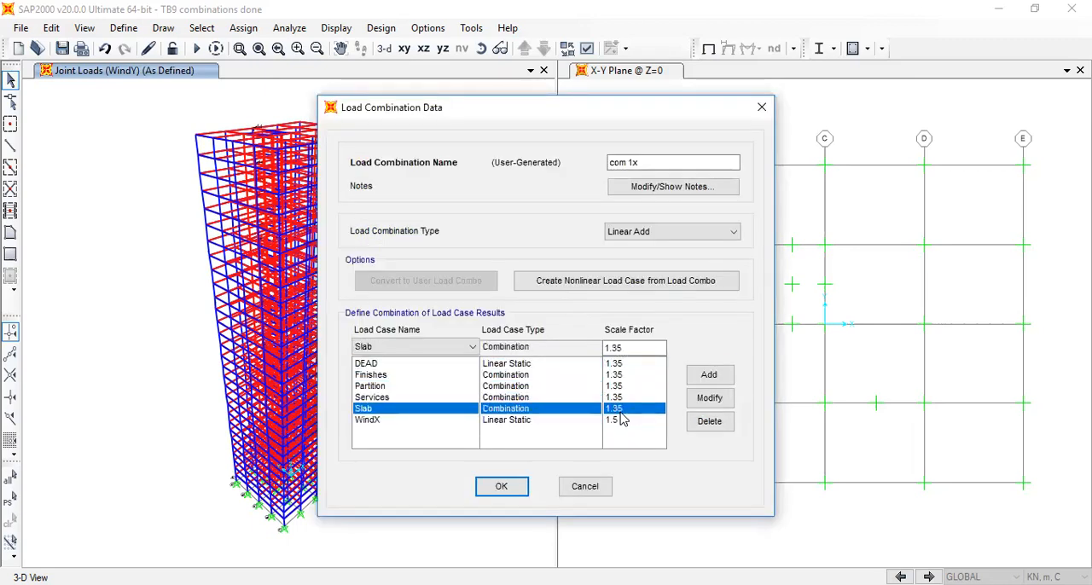
left_click(616, 422)
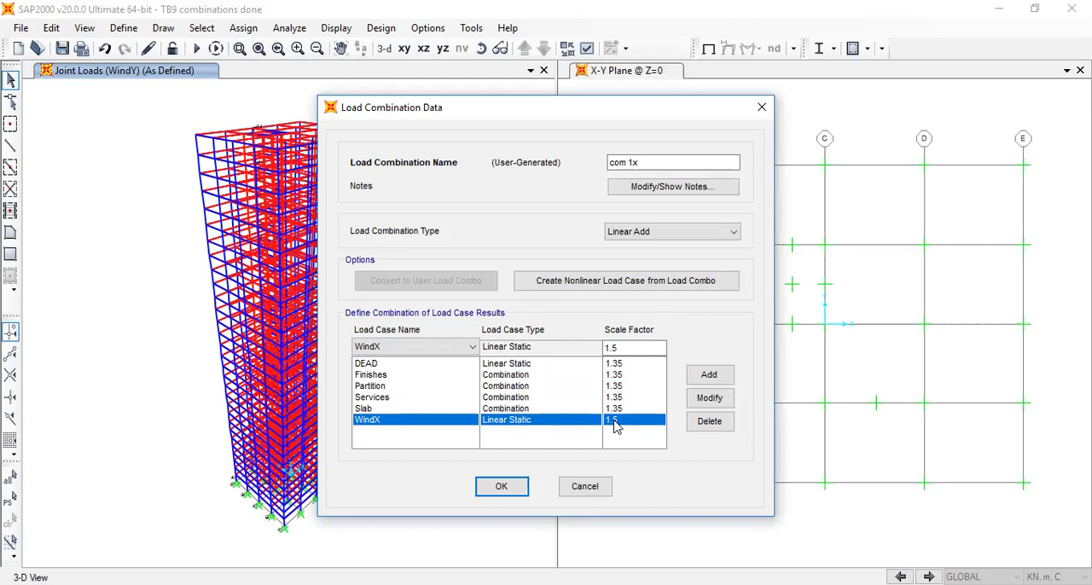
Set the scale factors of DEAD, Finishes and Partition in the com 1x combination to 1
left_click(621, 365)
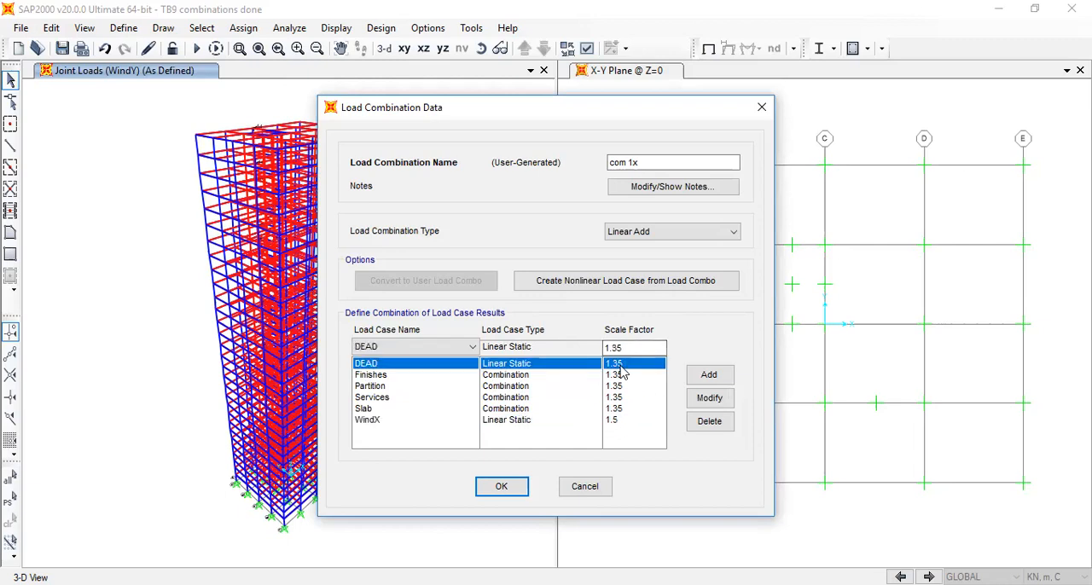
left_click_drag(640, 347, 606, 348)
type("1")
left_click(700, 401)
left_click(636, 375)
type("1")
left_click(709, 397)
left_click(618, 385)
type("1")
left_click(709, 398)
Set the Slab scale factor in the com 1x combination to 1
left_click(629, 409)
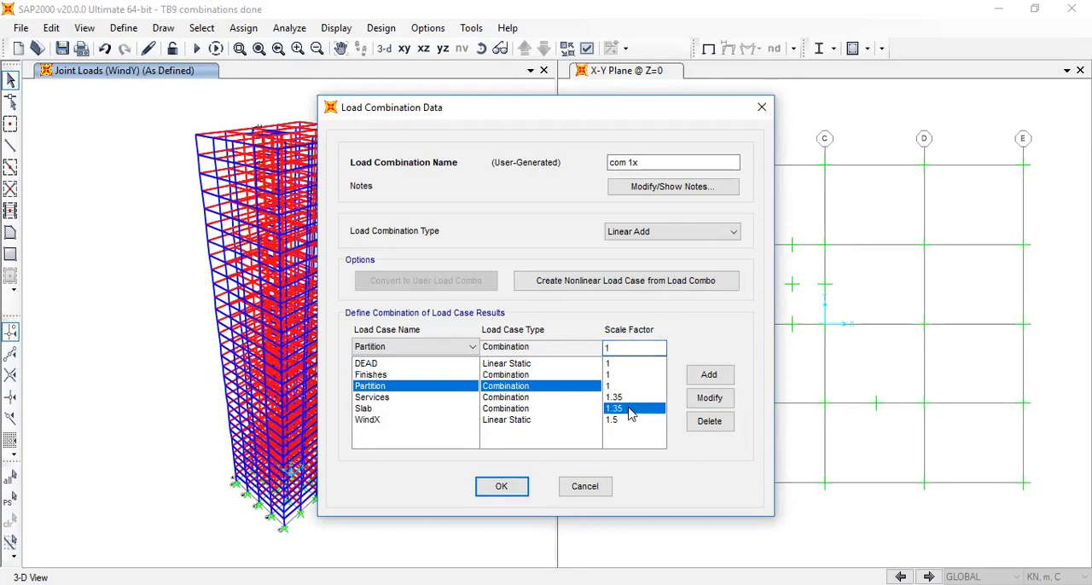
left_click(627, 419)
left_click(629, 408)
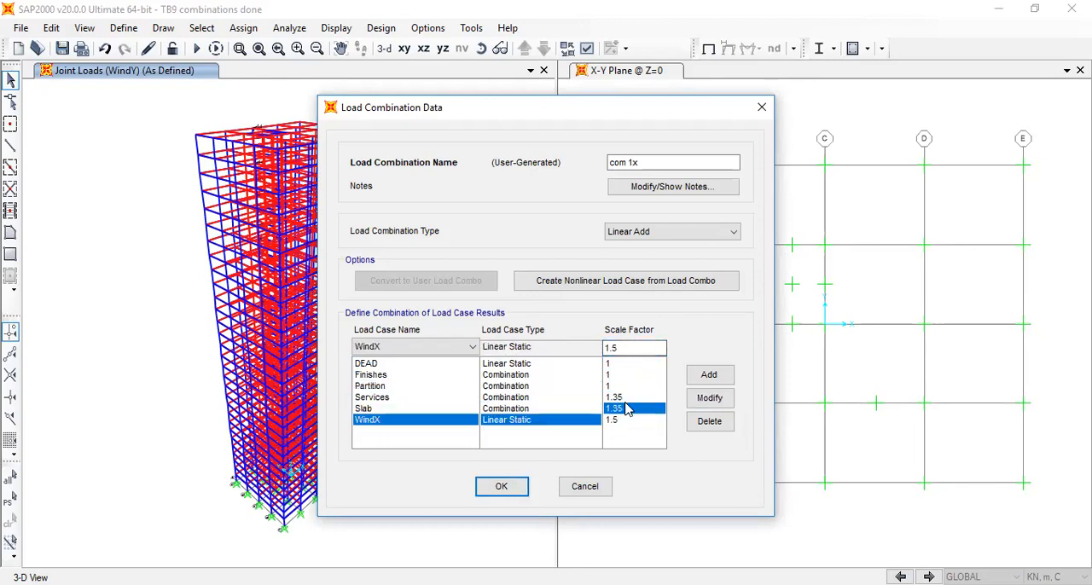
left_click_drag(625, 348, 605, 348)
type("1")
left_click(709, 398)
Set the Services scale factor in com 1x to 1 and accept the combination
left_click(629, 397)
type("1")
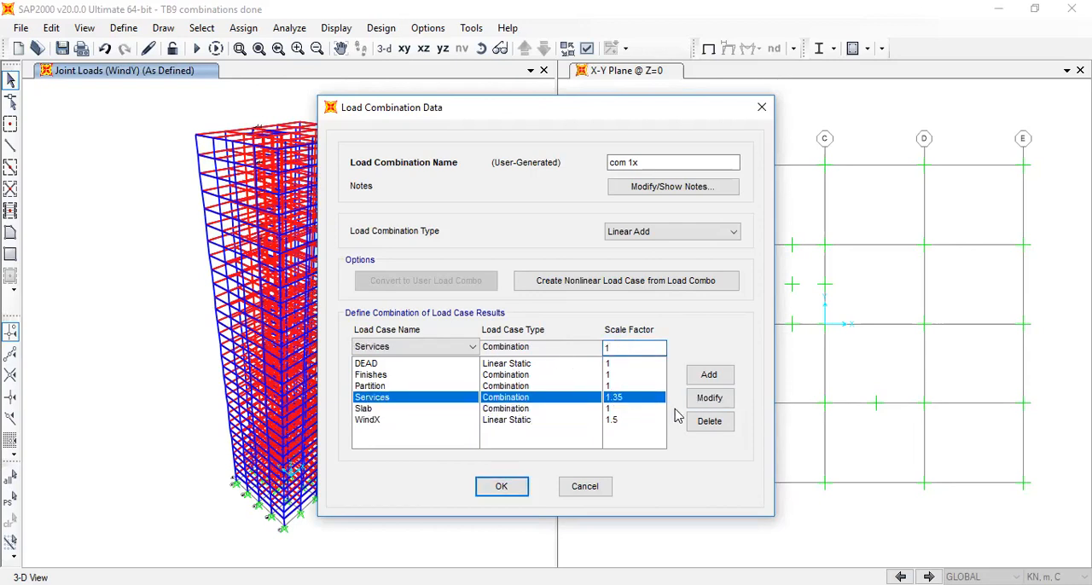
left_click(491, 421)
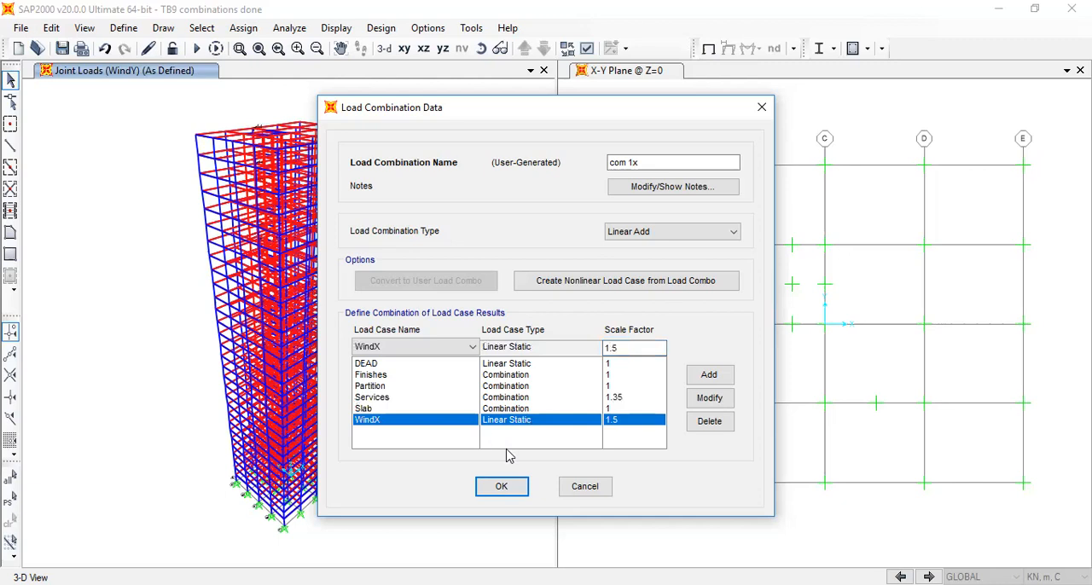
left_click(626, 386)
left_click(630, 400)
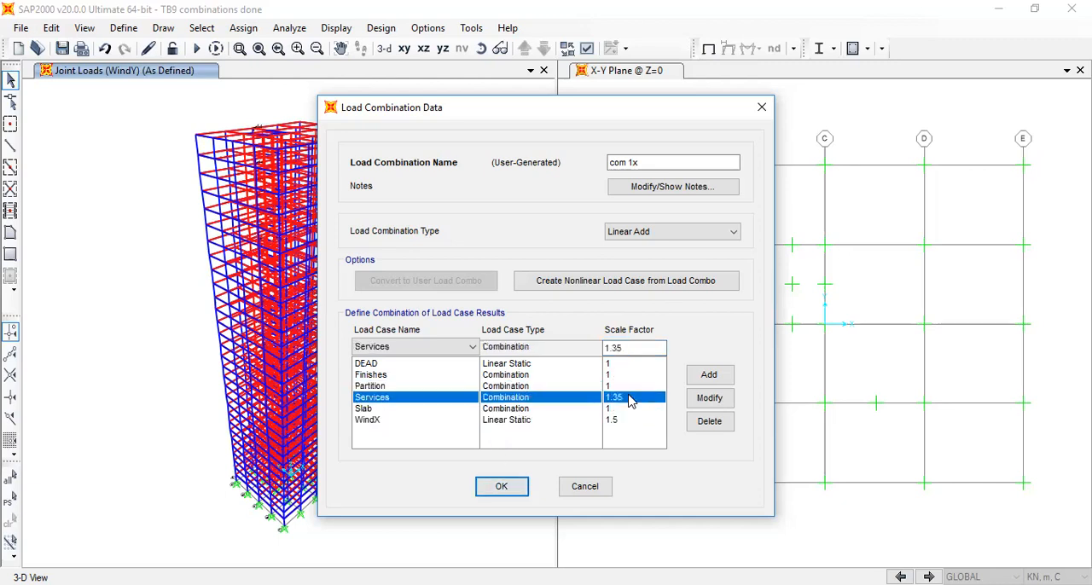
double_click(625, 348)
type("1")
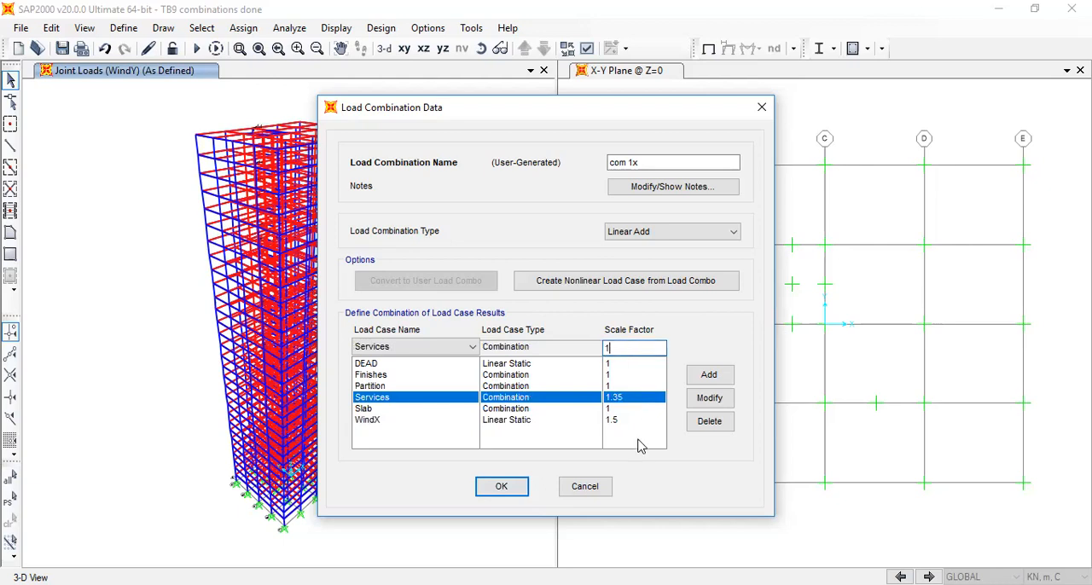
left_click(709, 398)
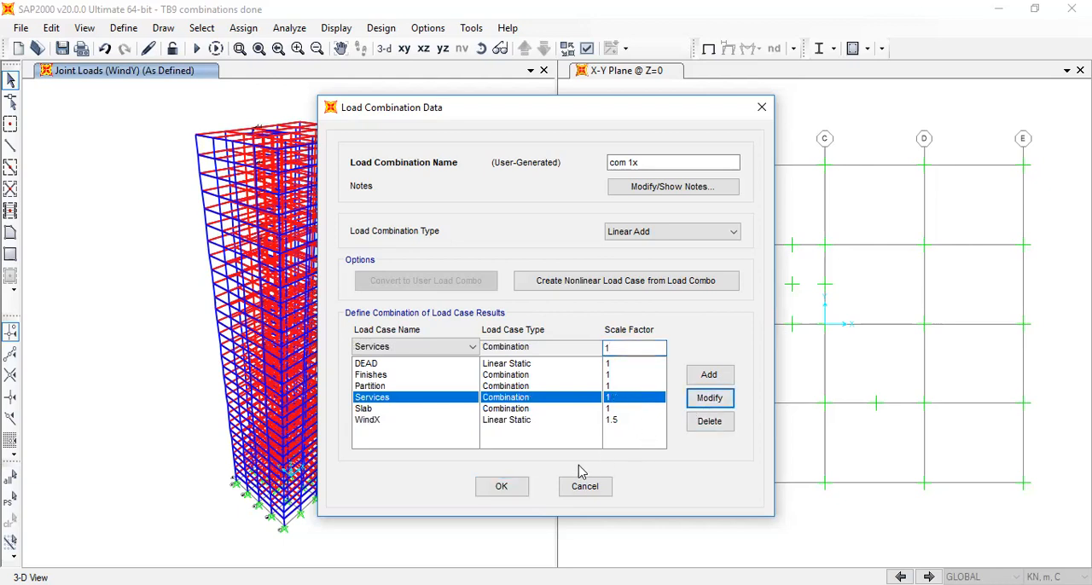
left_click(508, 485)
Open the com 1xx combination and set its Finishes and DEAD scale factors to 1
left_click(421, 295)
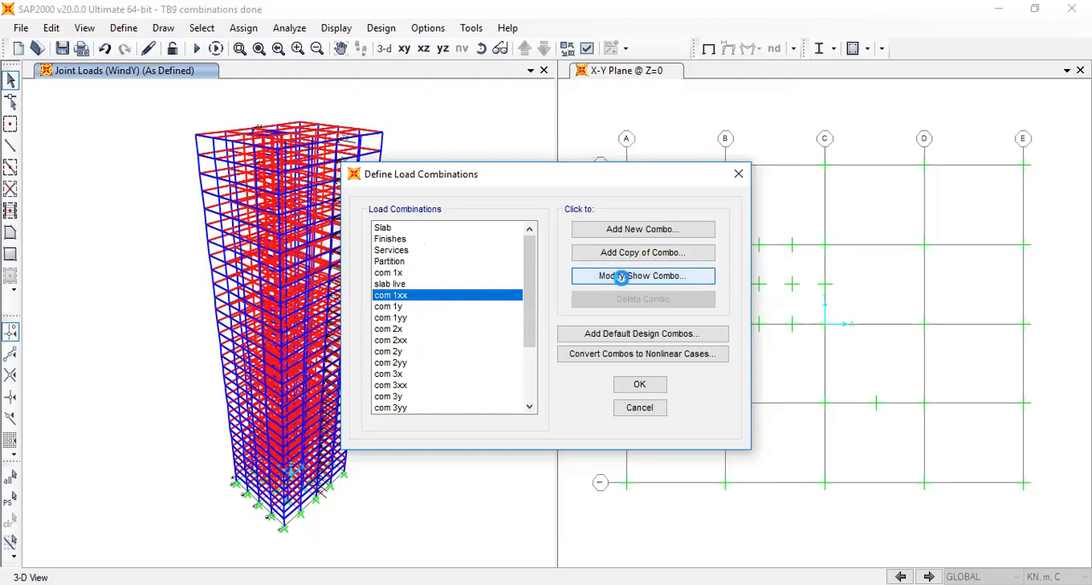
left_click(623, 282)
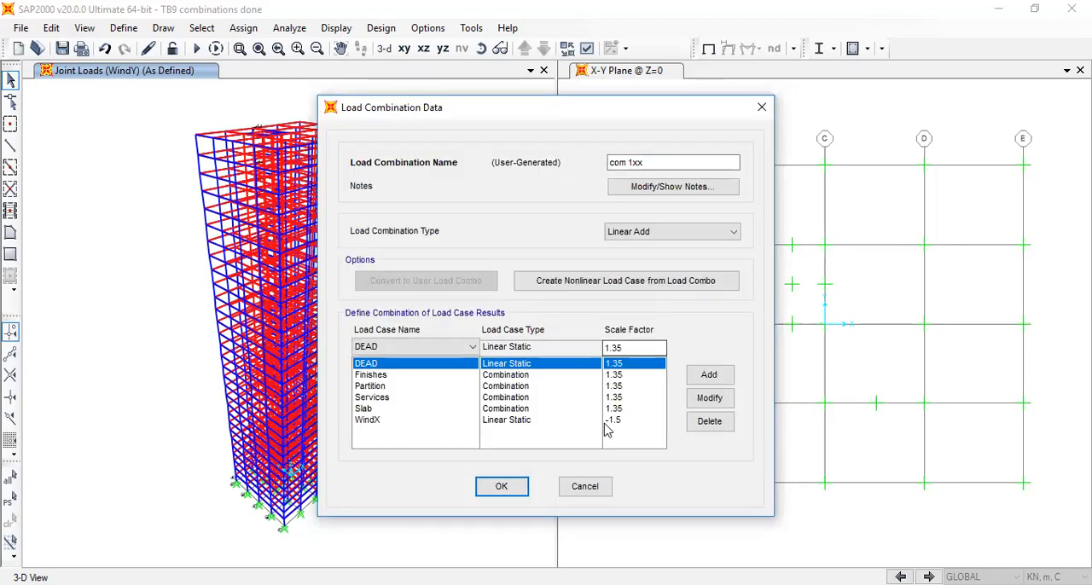
left_click(632, 375)
double_click(636, 347)
type("1")
left_click(708, 398)
left_click(651, 377)
double_click(612, 347)
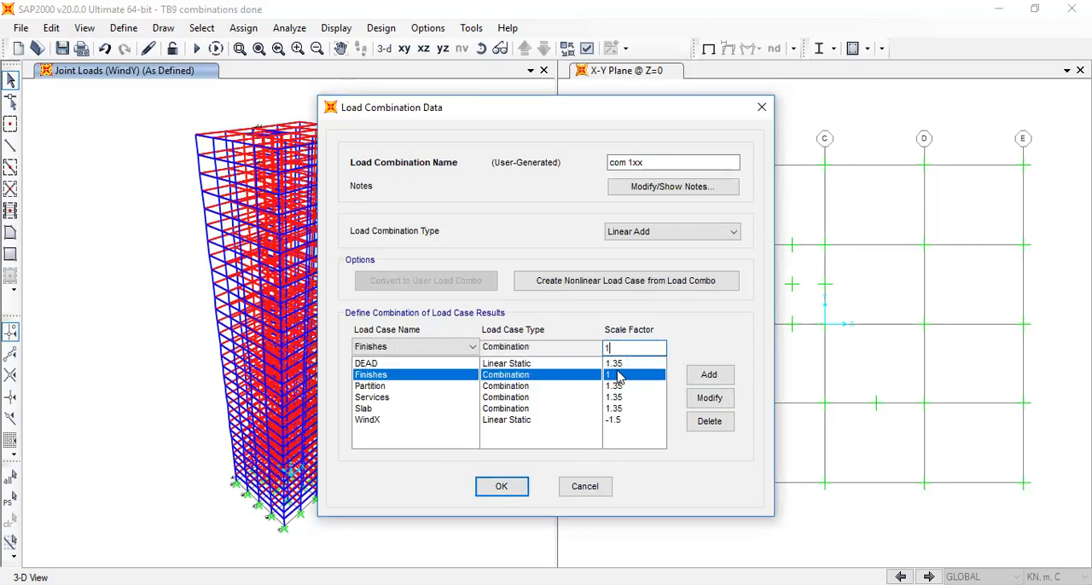
left_click(613, 364)
double_click(614, 348)
type("1")
left_click(709, 398)
Set the Partition and Services scale factors in the com 1xx combination to 1
left_click(613, 387)
double_click(614, 348)
type("1.5")
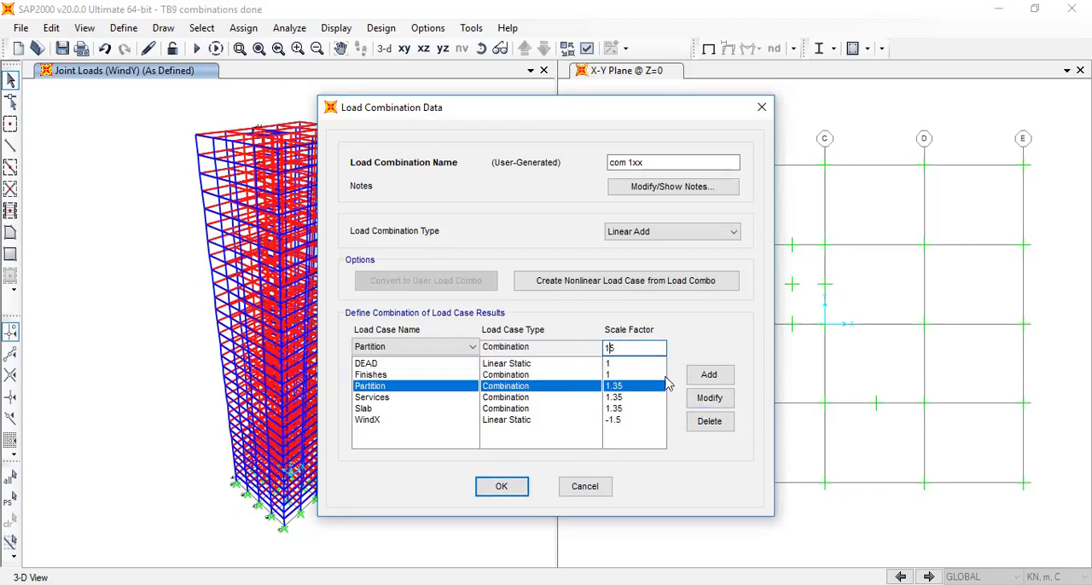
left_click(708, 397)
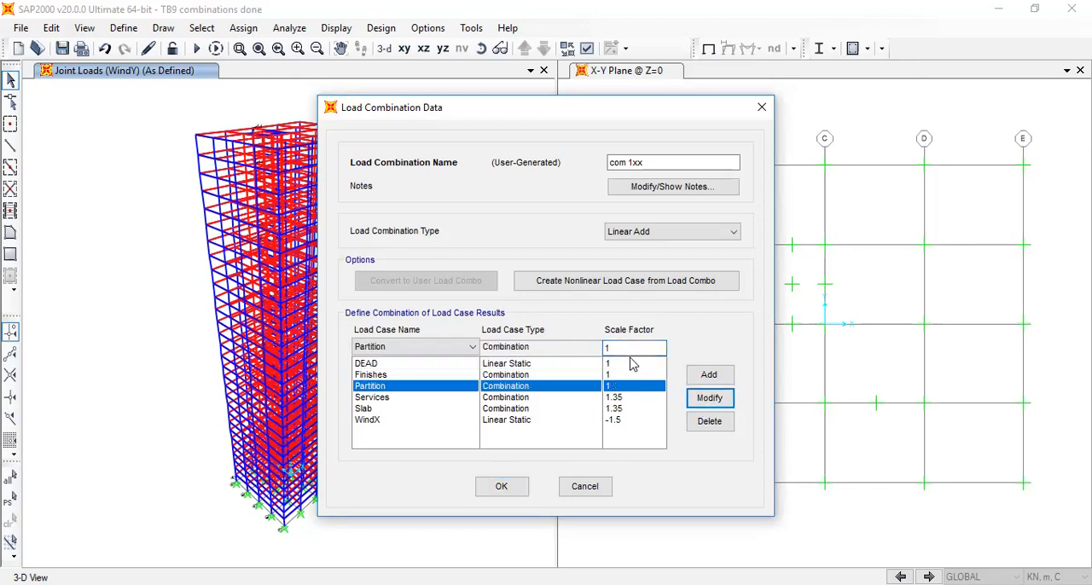
left_click(629, 397)
double_click(623, 348)
type("1")
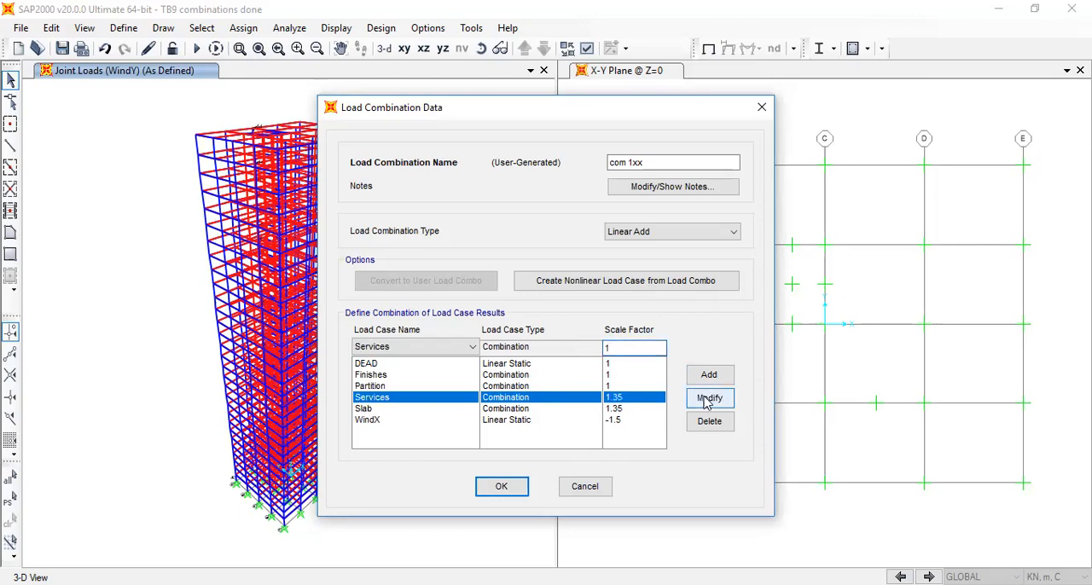
left_click(709, 397)
Set the Slab scale factor in com 1xx to 1 and accept the combination
left_click(629, 408)
double_click(624, 348)
type("1")
left_click(709, 398)
left_click(623, 420)
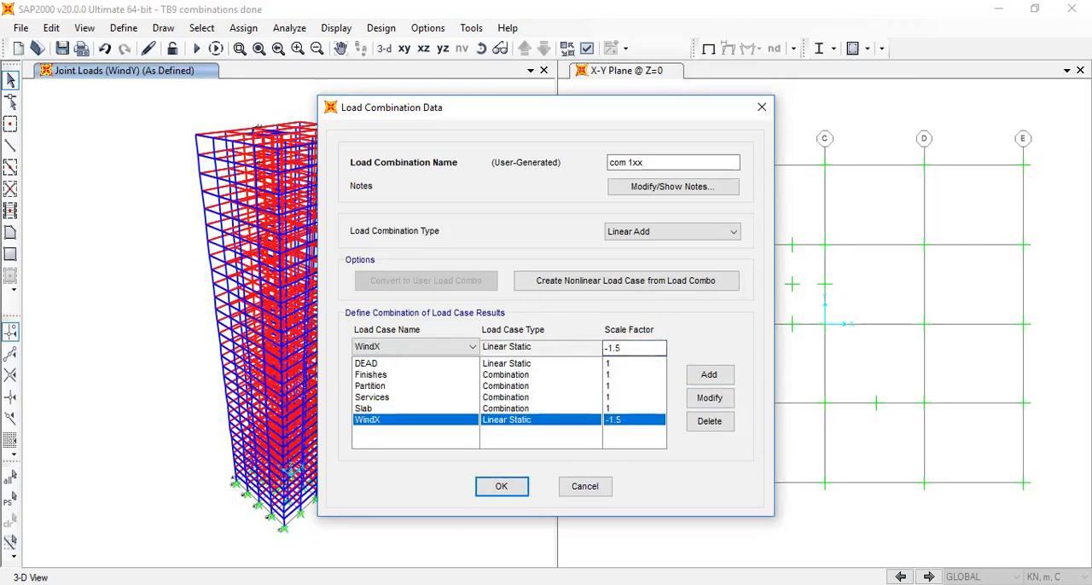
left_click(496, 488)
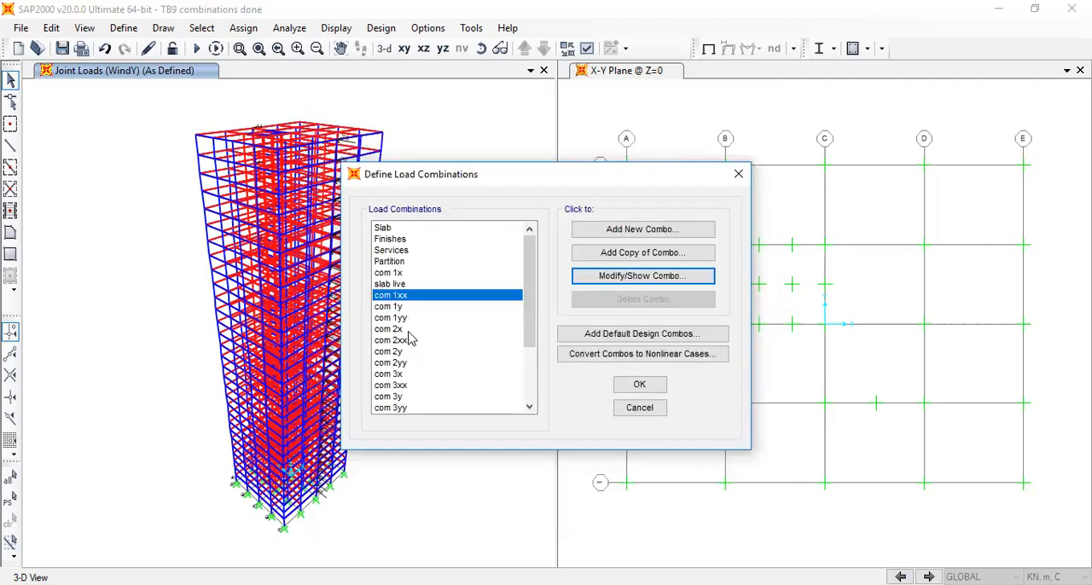
Open the com 1y combination and set its DEAD and Finishes scale factors to 1
left_click(397, 307)
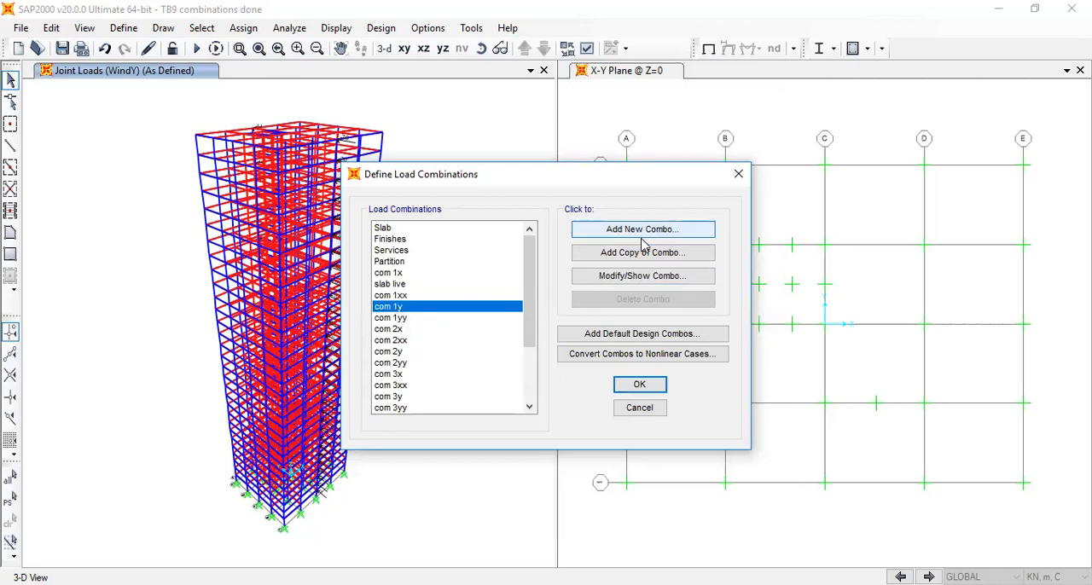
left_click(661, 278)
double_click(631, 348)
type("1")
left_click(701, 399)
left_click(627, 374)
double_click(626, 348)
type("1")
left_click(709, 398)
Set the Partition and Services scale factors in the com 1y combination to 1
left_click(617, 386)
double_click(631, 348)
type("1")
left_click(709, 398)
left_click(623, 397)
double_click(625, 349)
type("1")
left_click(709, 398)
Set the Slab scale factor in com 1y to 1 and accept the combination
left_click(619, 409)
left_click_drag(642, 350, 574, 348)
type("1")
left_click(709, 398)
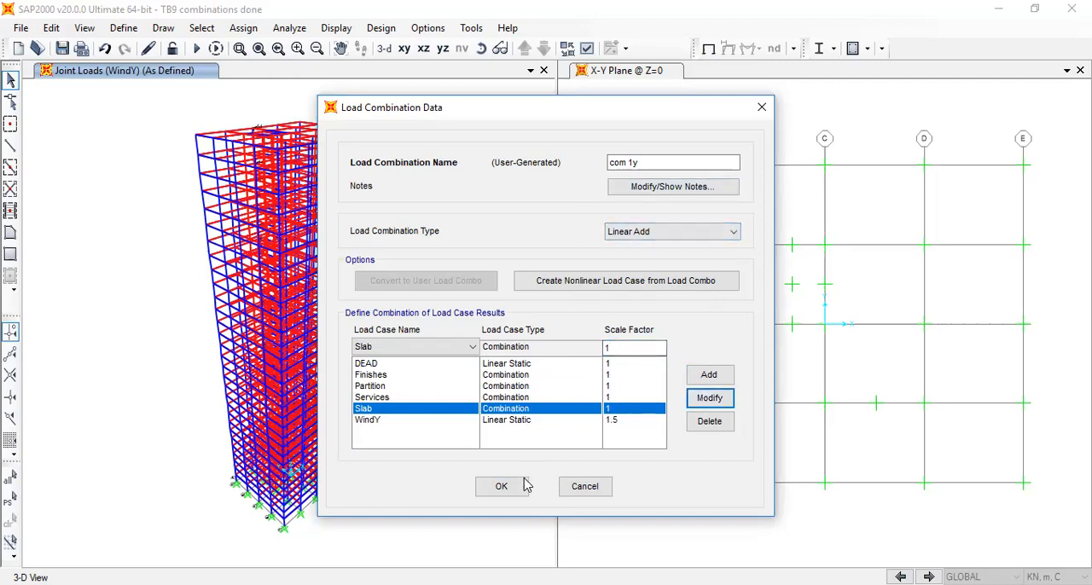
left_click(618, 420)
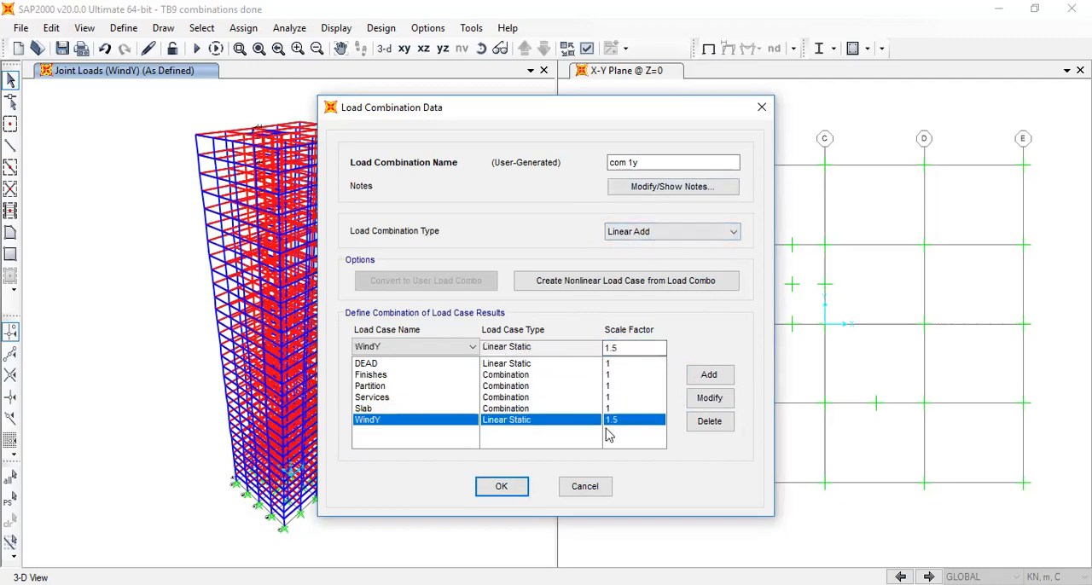
left_click(519, 487)
Open the com 1yy combination and set its DEAD and Finishes scale factors to 1
left_click(414, 318)
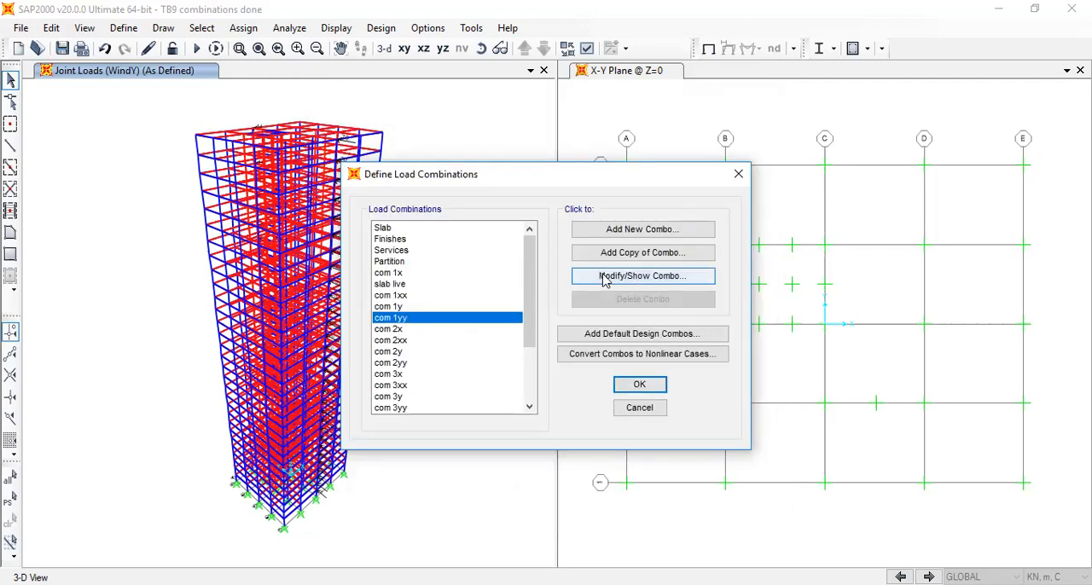
left_click(604, 277)
left_click(760, 107)
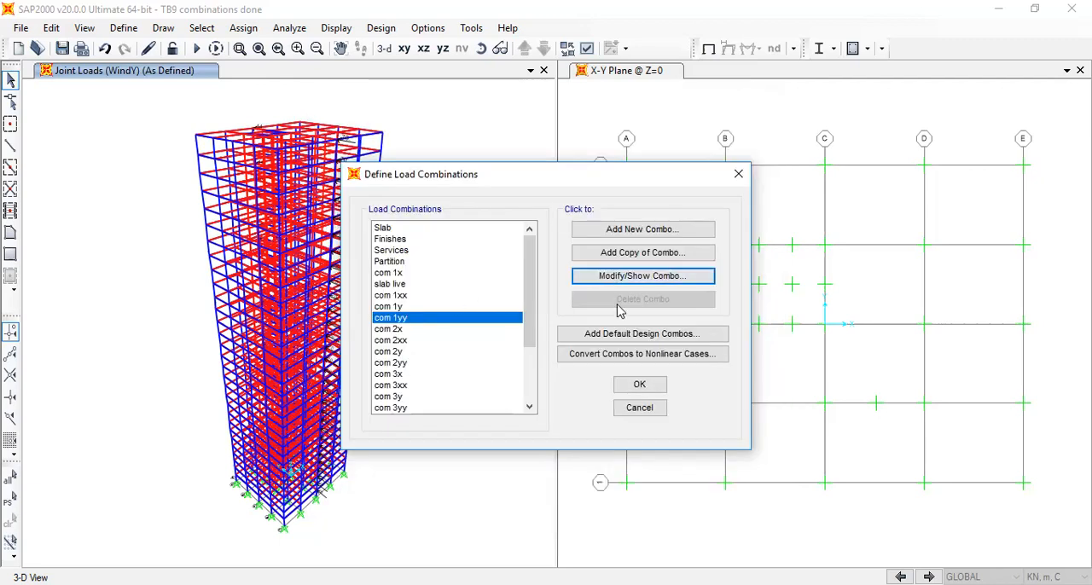
key("Return")
left_click(623, 375)
double_click(632, 347)
type("1")
left_click(709, 397)
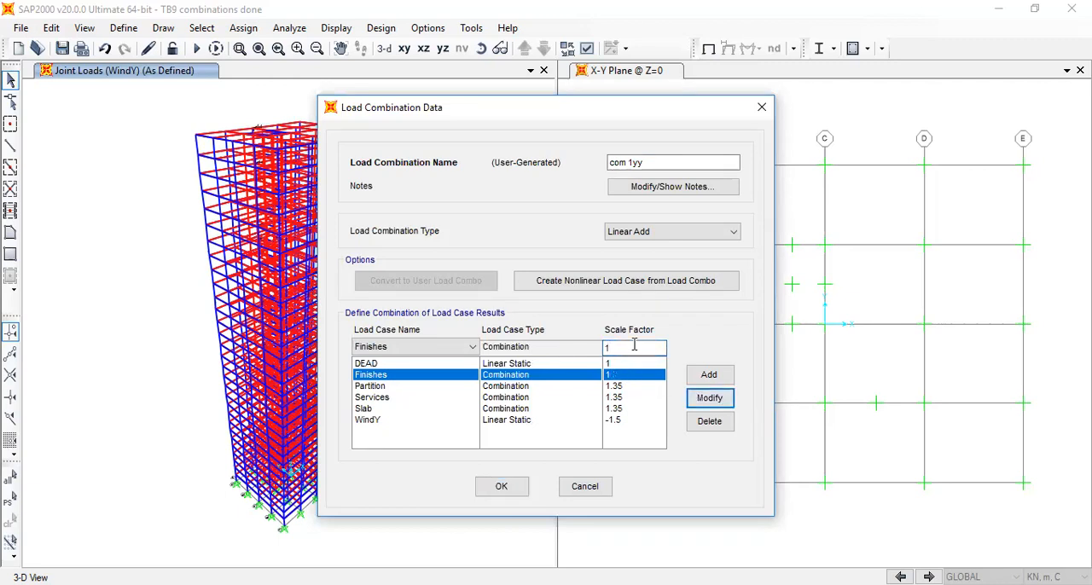
Set the Partition and Services scale factors in the com 1yy combination to 1
left_click(623, 386)
double_click(631, 347)
type("1")
left_click(709, 398)
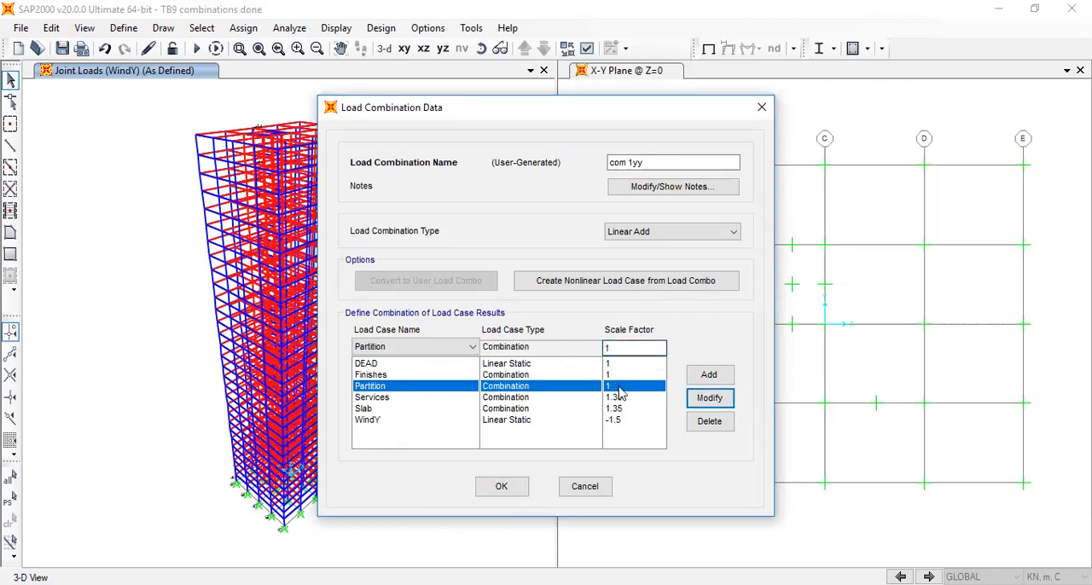
left_click(623, 398)
double_click(630, 349)
type("1")
left_click(709, 398)
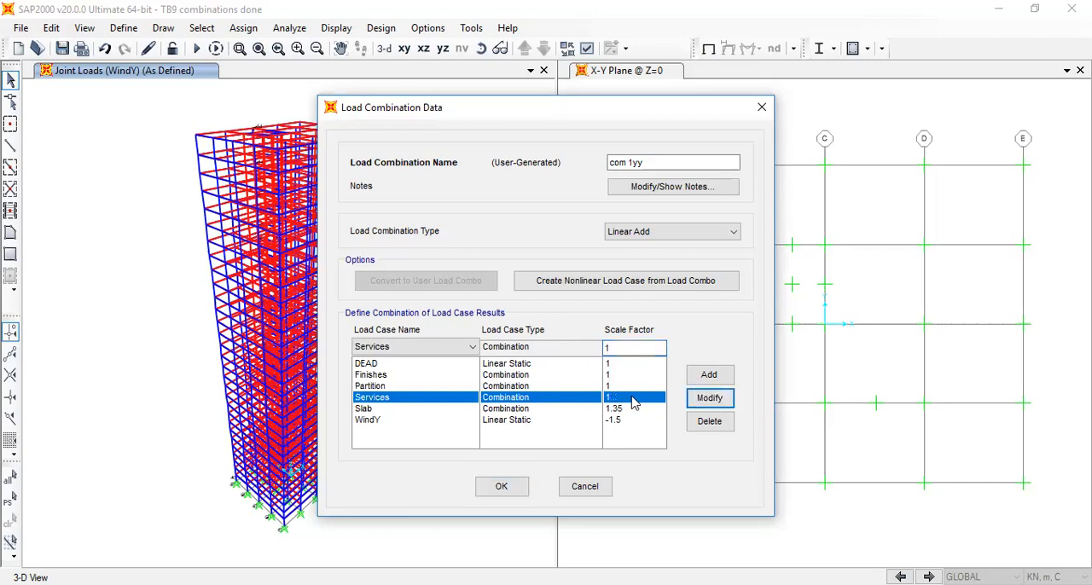
Set the Slab scale factor in the com 1yy combination to 1 and accept the combination
left_click(627, 409)
double_click(632, 347)
type("1")
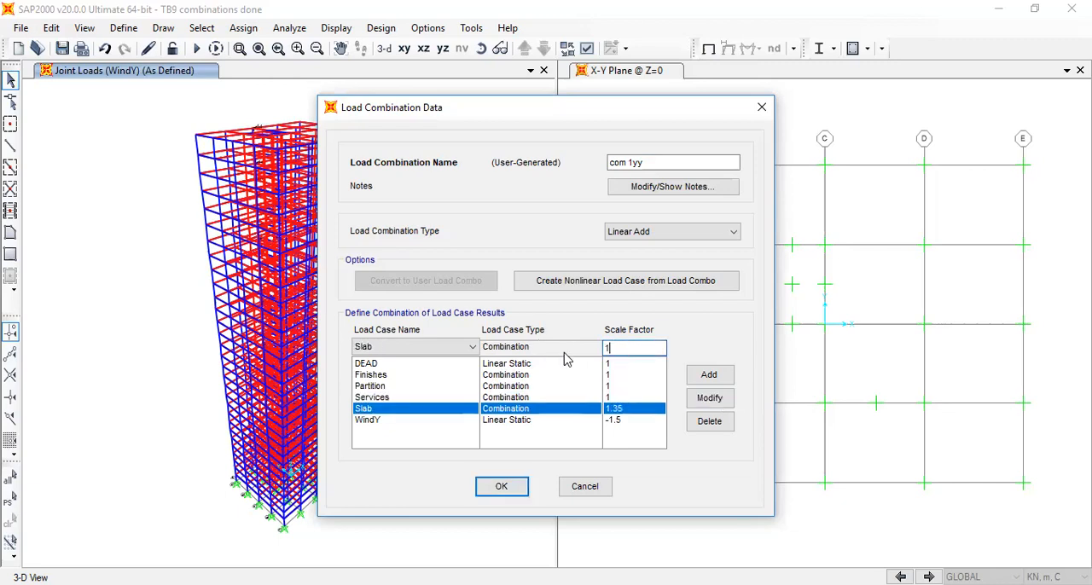
left_click(709, 398)
left_click(629, 421)
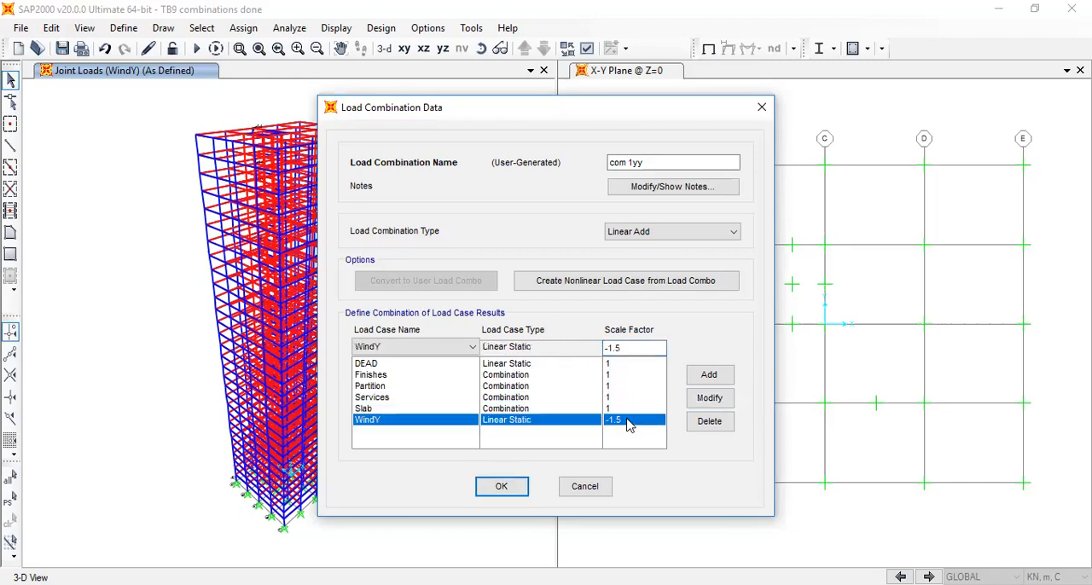
left_click(503, 487)
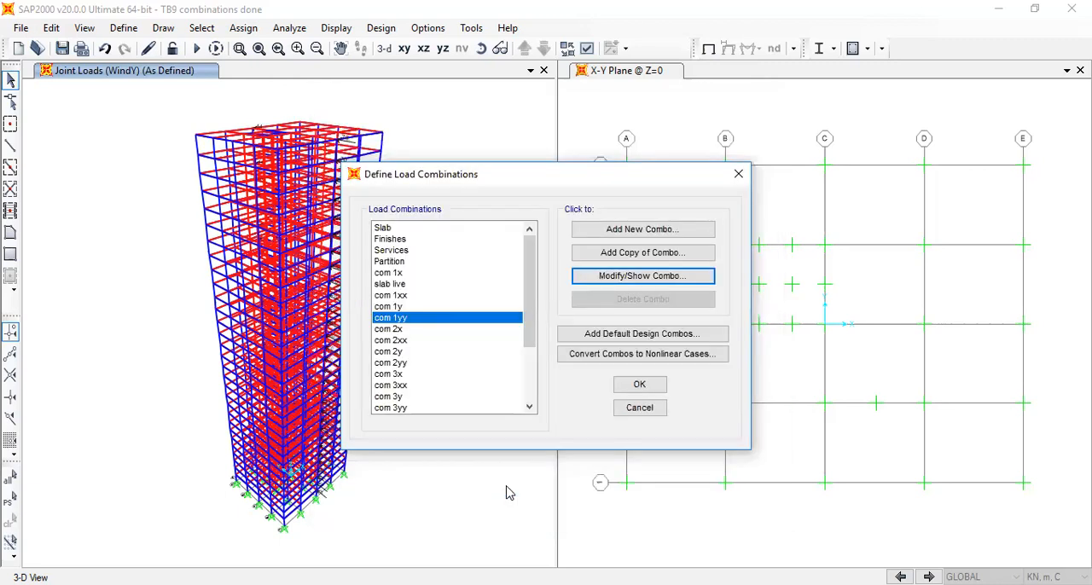
Open the com 2x combination and review the scale factors of its DEAD, Services, WindX and slab live cases
left_click(406, 330)
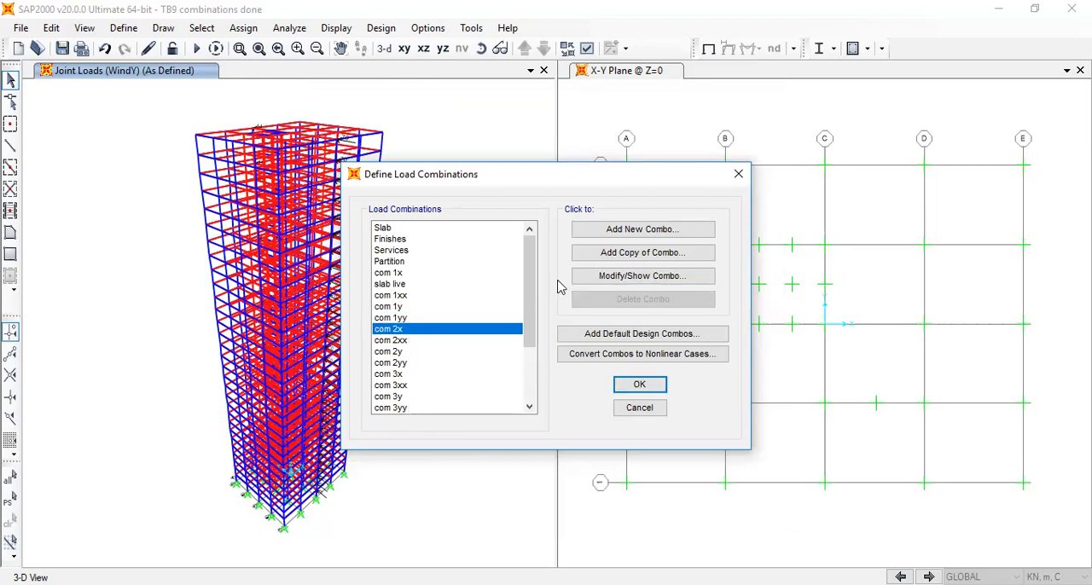
left_click(625, 276)
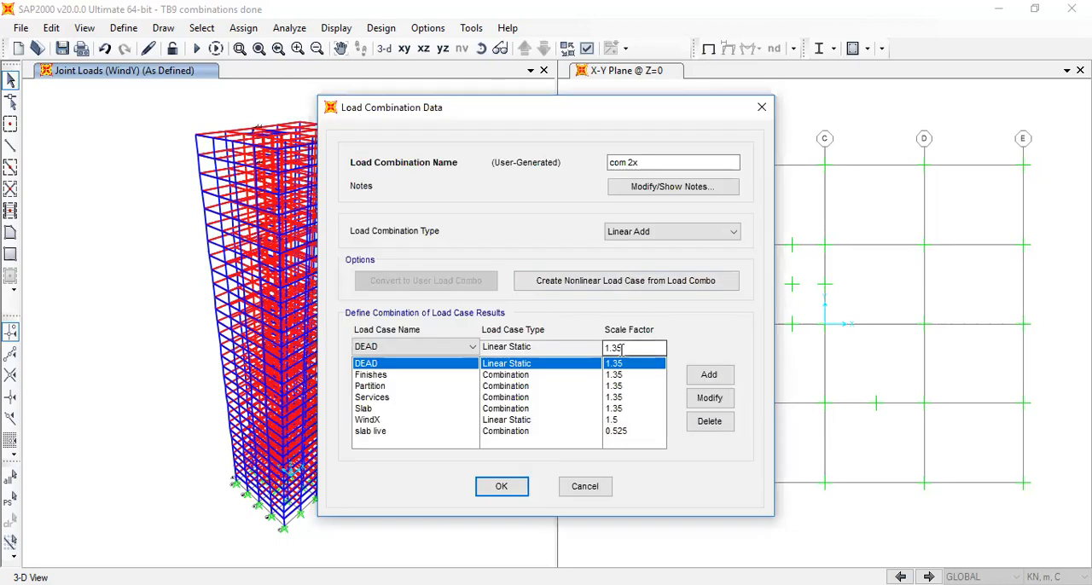
left_click(615, 363)
left_click(629, 397)
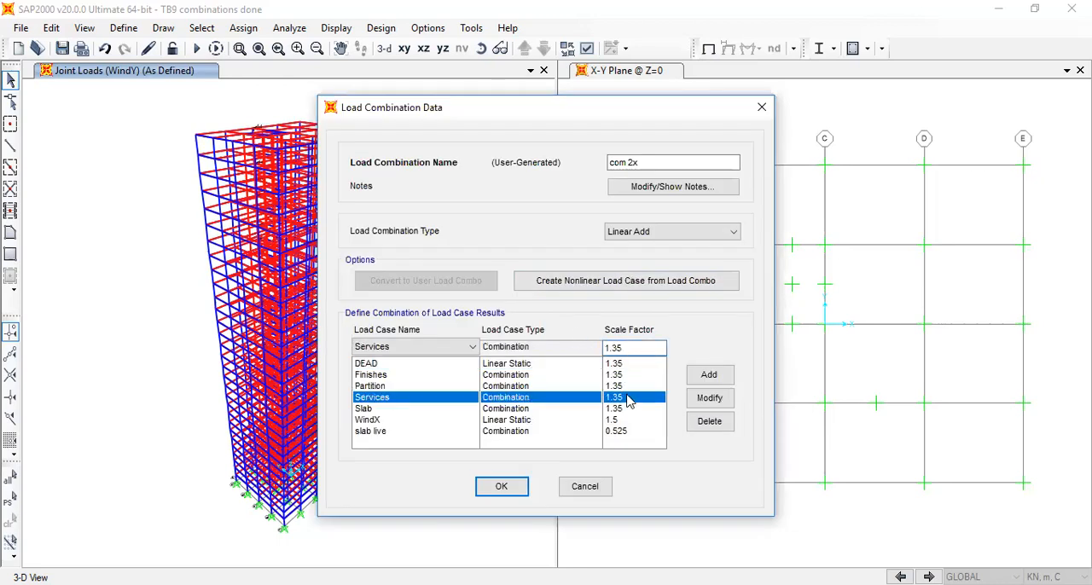
left_click(631, 420)
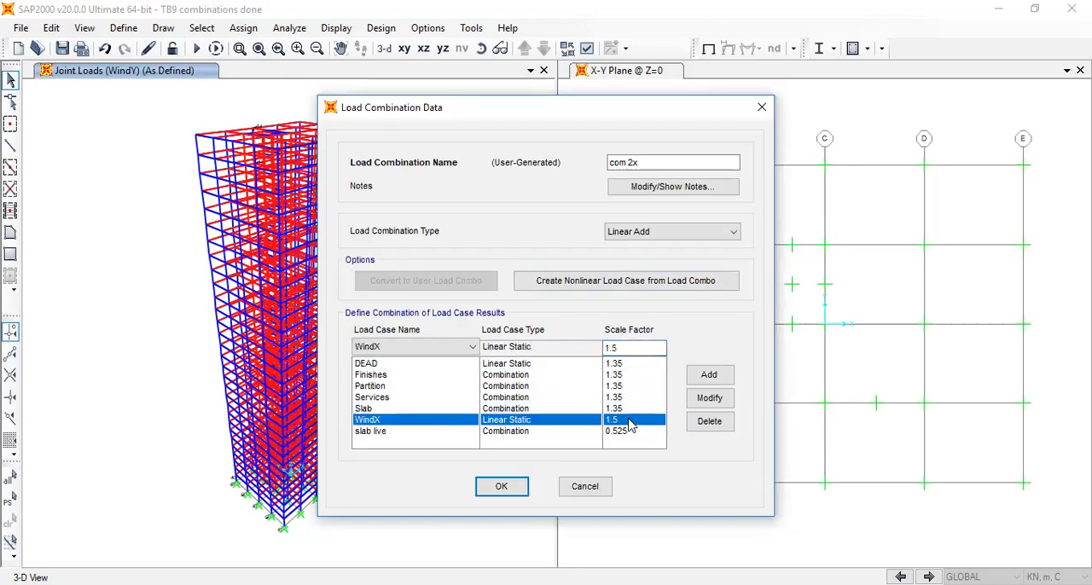
left_click(632, 433)
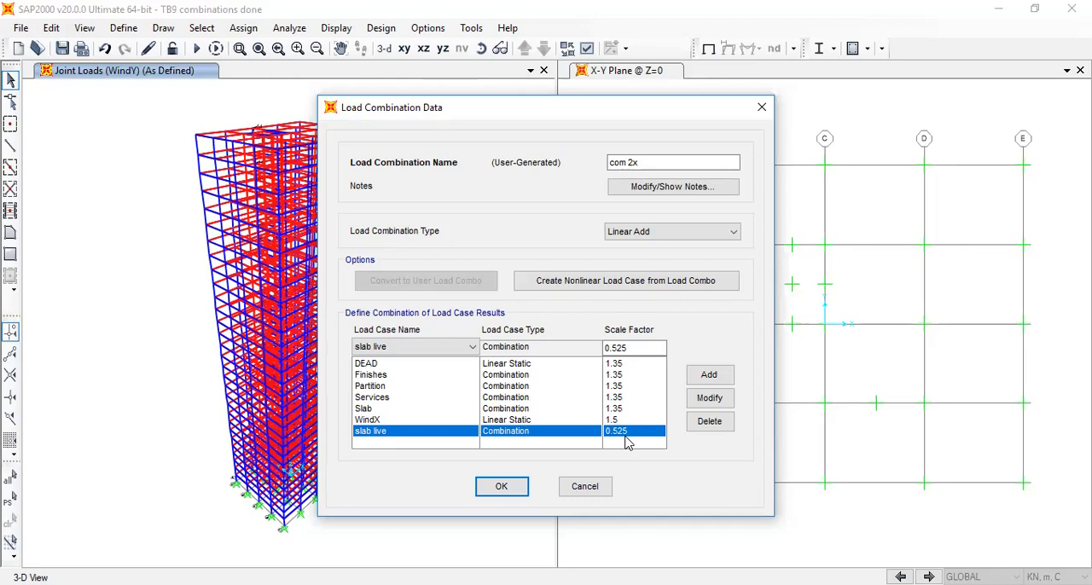
Accept the com 2x combination and review the WindX and slab live scale factors in com 2xx
left_click(526, 494)
left_click(413, 341)
left_click(631, 275)
left_click(621, 423)
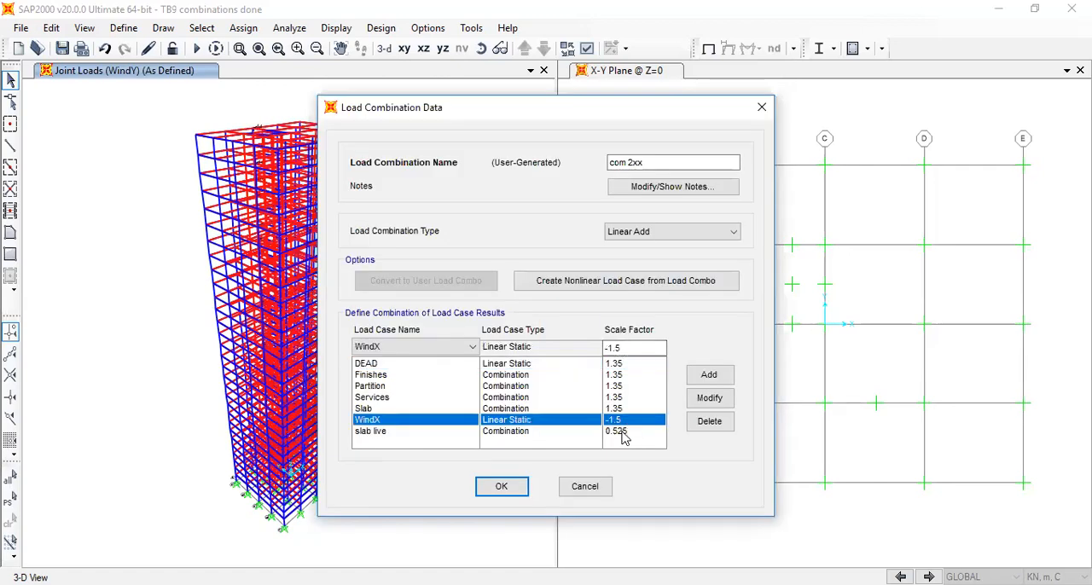
left_click(621, 432)
left_click(516, 491)
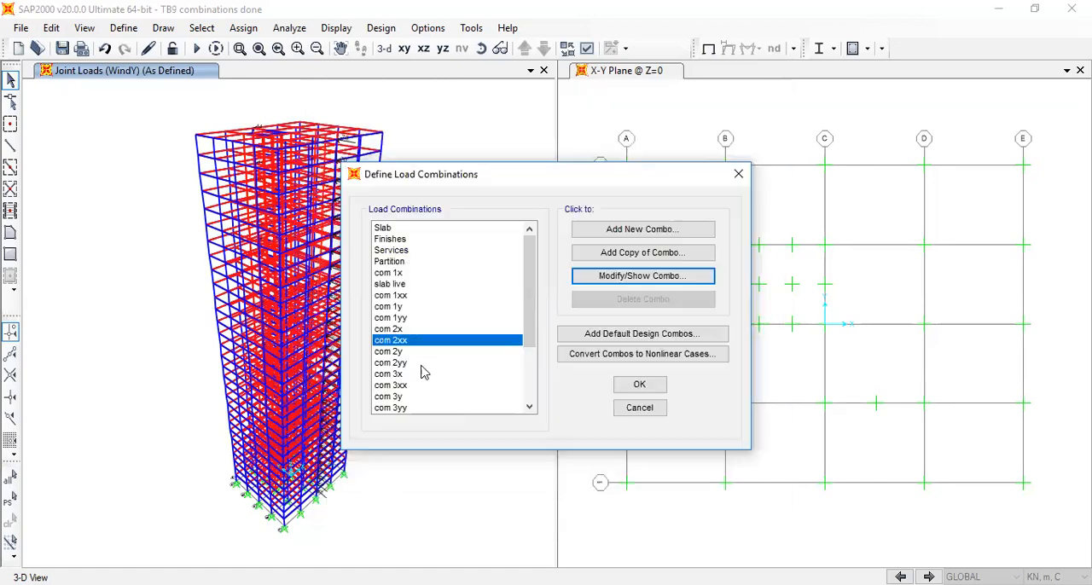
Review the load cases of the com 2y combination and the WindY scale factor in com 2yy
left_click(409, 351)
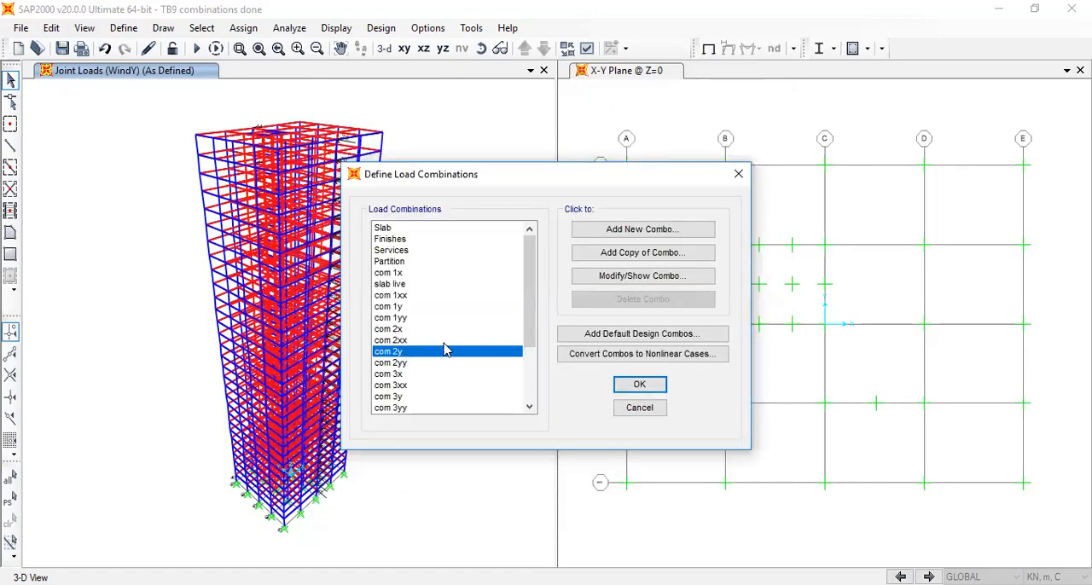
left_click(613, 285)
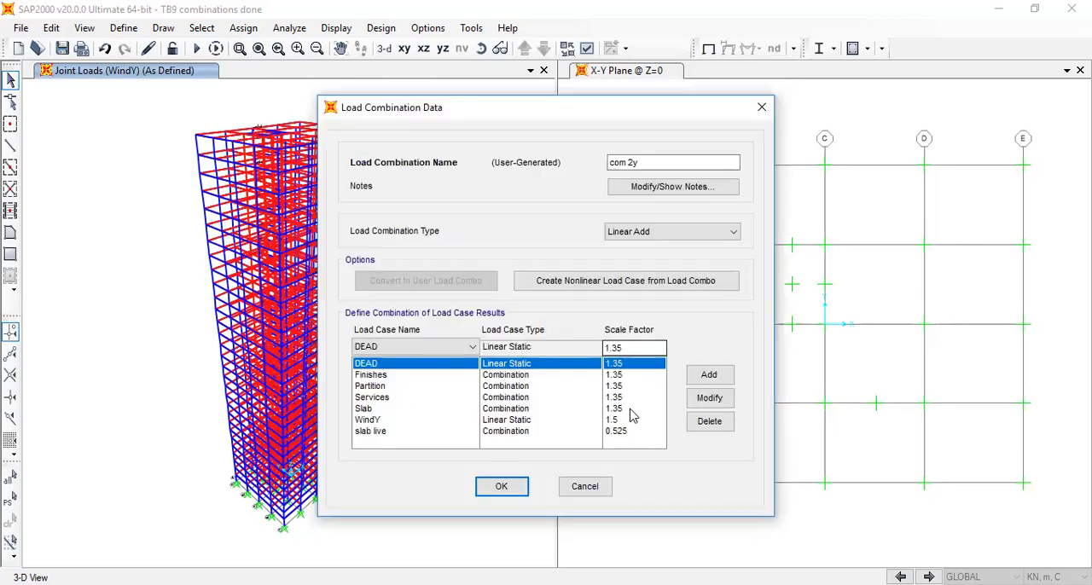
left_click(507, 486)
left_click(413, 363)
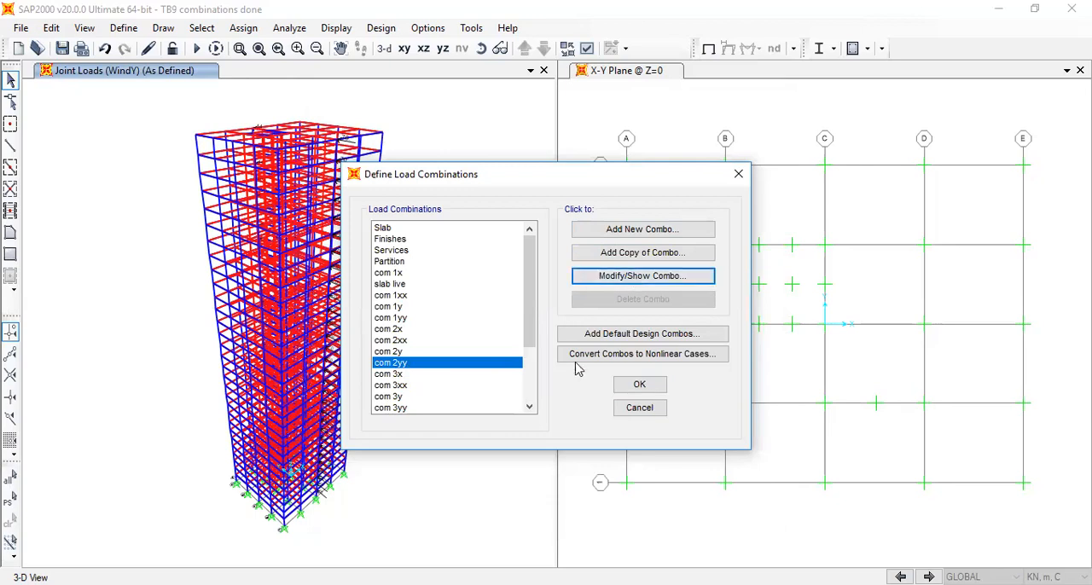
key("Return")
left_click(614, 420)
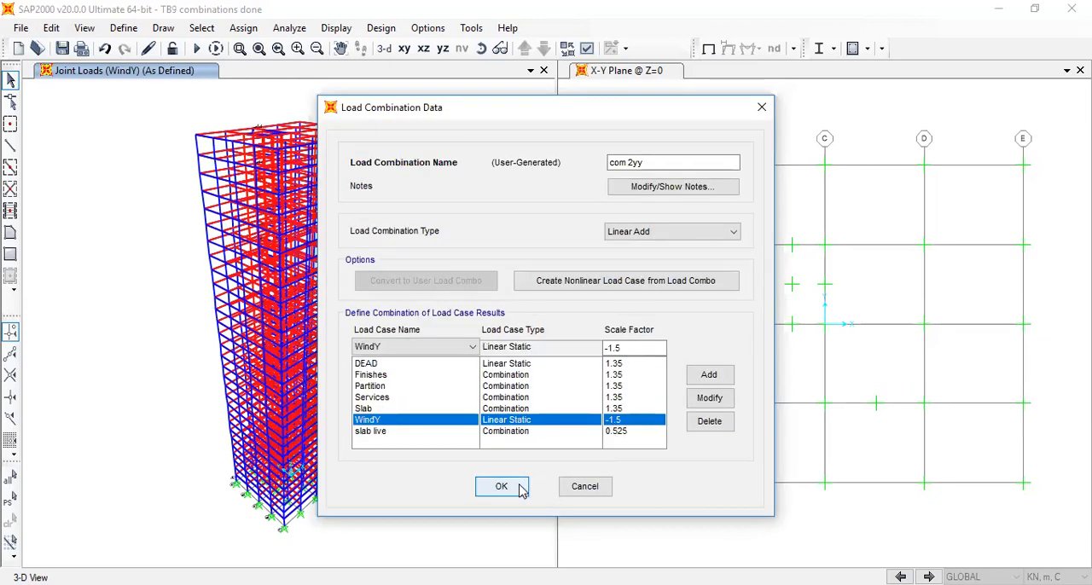
left_click(520, 487)
Open the com 3x combination and compare the scale factors of its WindX and slab live cases
scroll(424, 378, "down", 3)
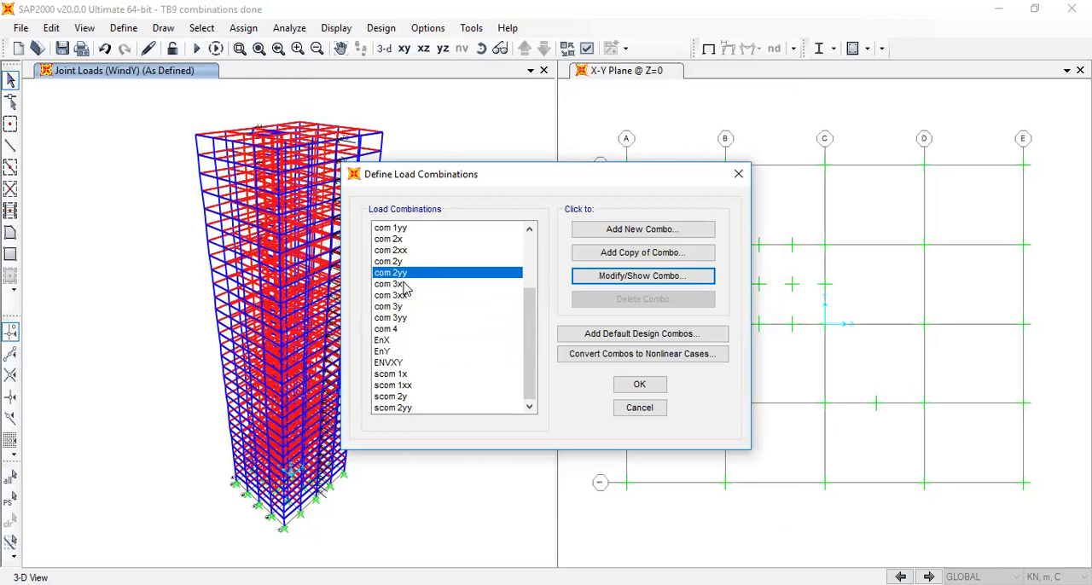
left_click(401, 285)
left_click(635, 278)
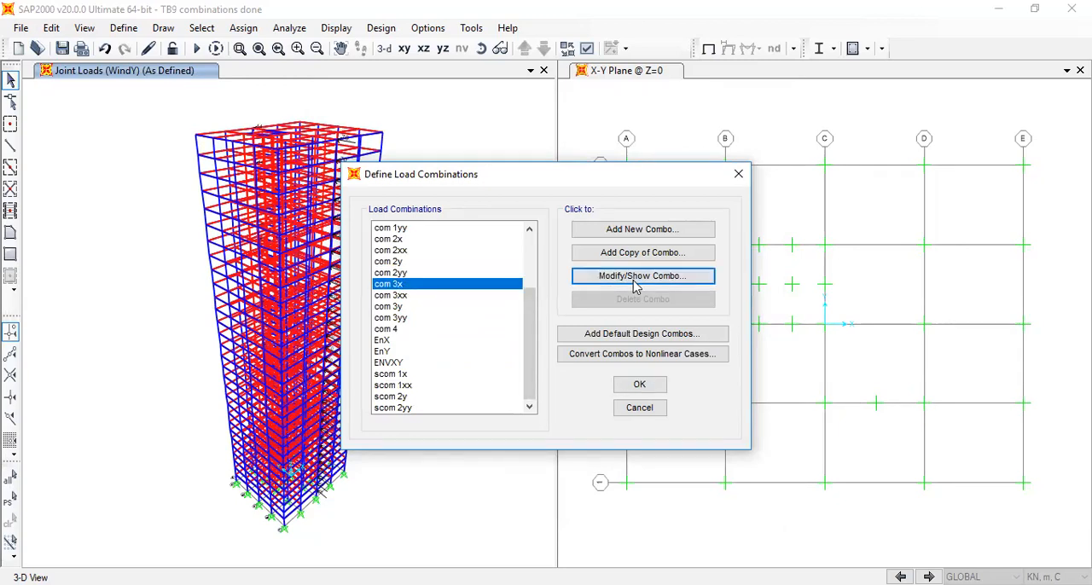
left_click(616, 422)
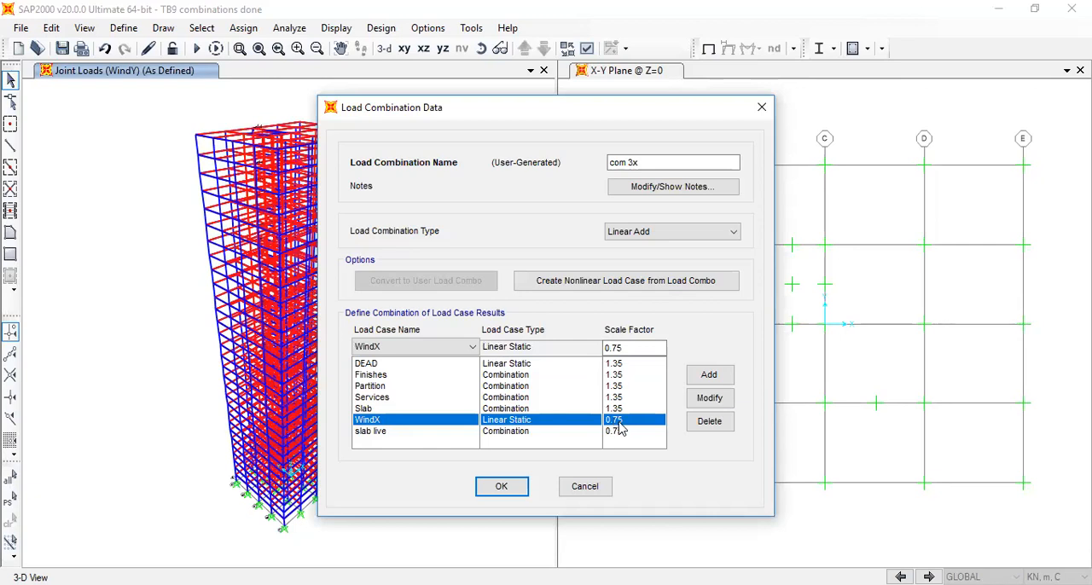
left_click(616, 432)
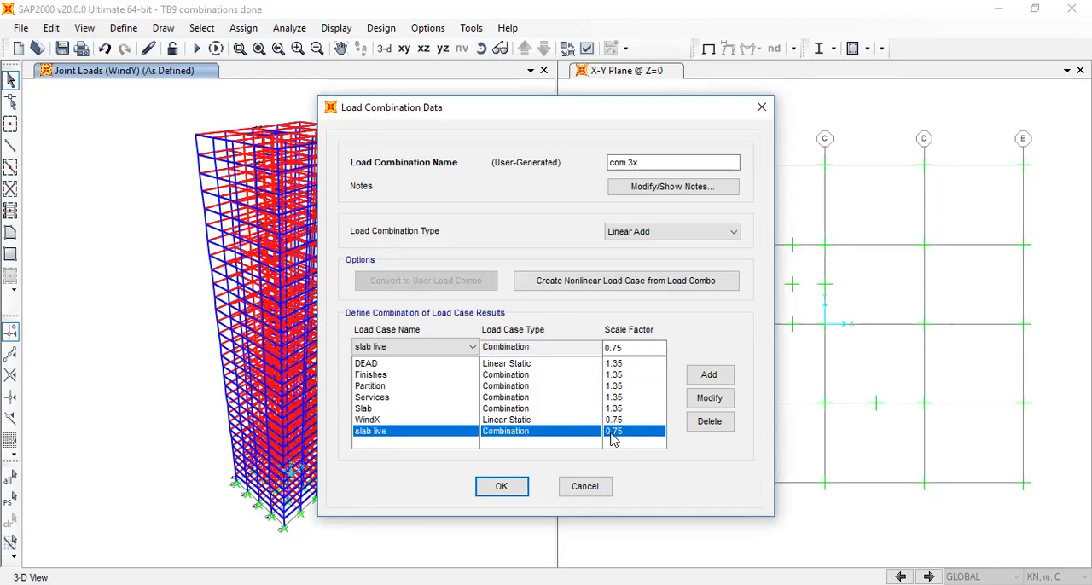
left_click(621, 420)
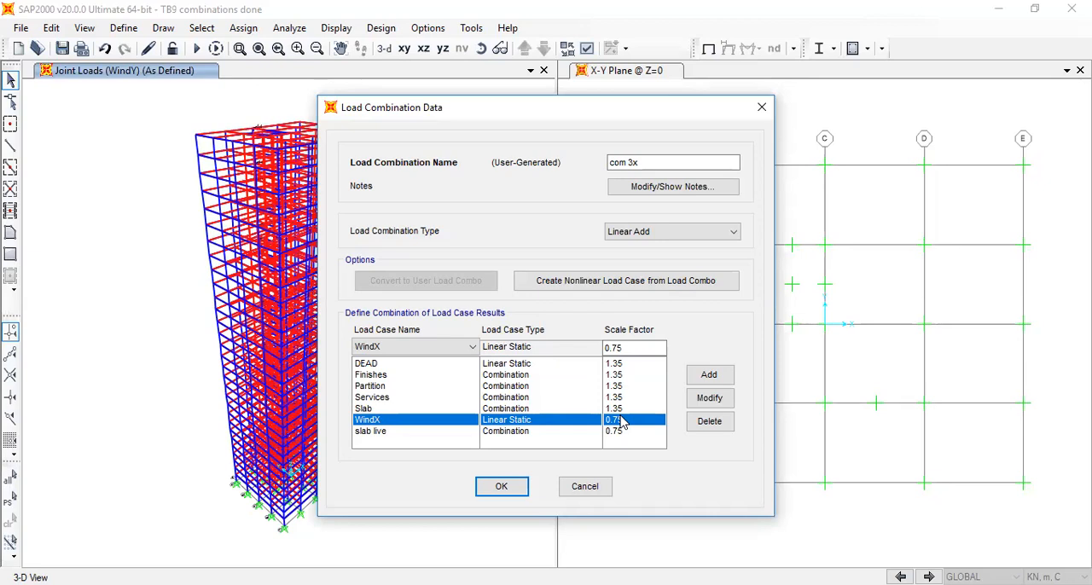
left_click(505, 487)
Review the load cases and scale factors of the com 3xx, com 3y and com 3yy combinations
left_click(411, 295)
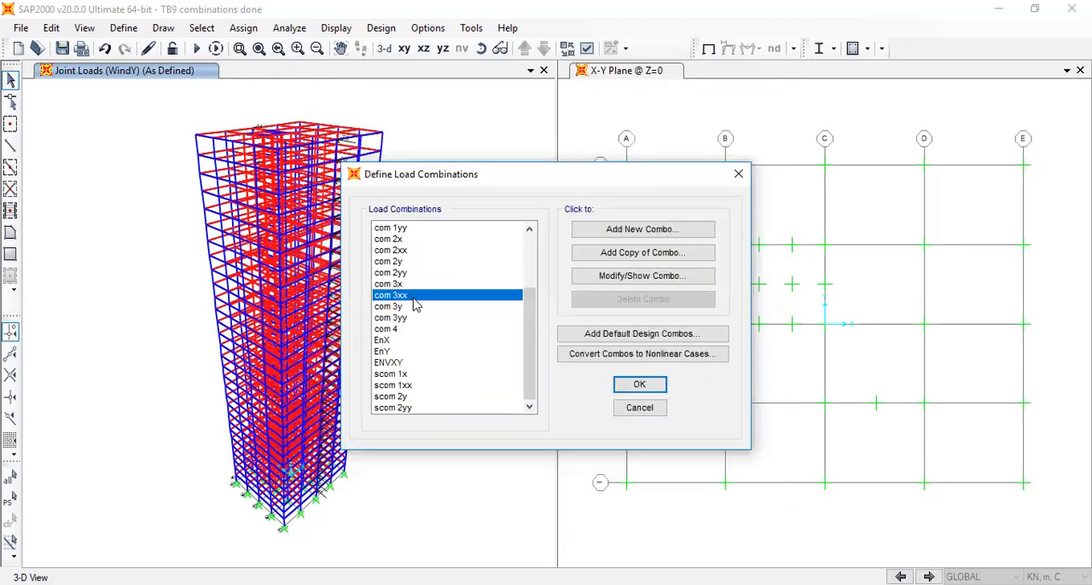
left_click(622, 277)
left_click(762, 111)
left_click(418, 307)
left_click(618, 282)
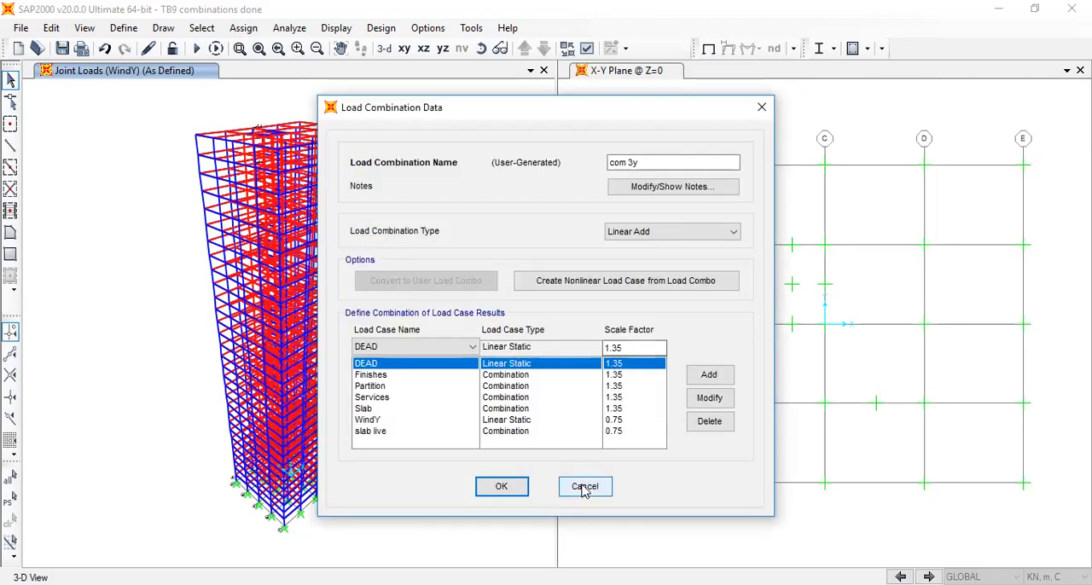
left_click(501, 486)
left_click(450, 319)
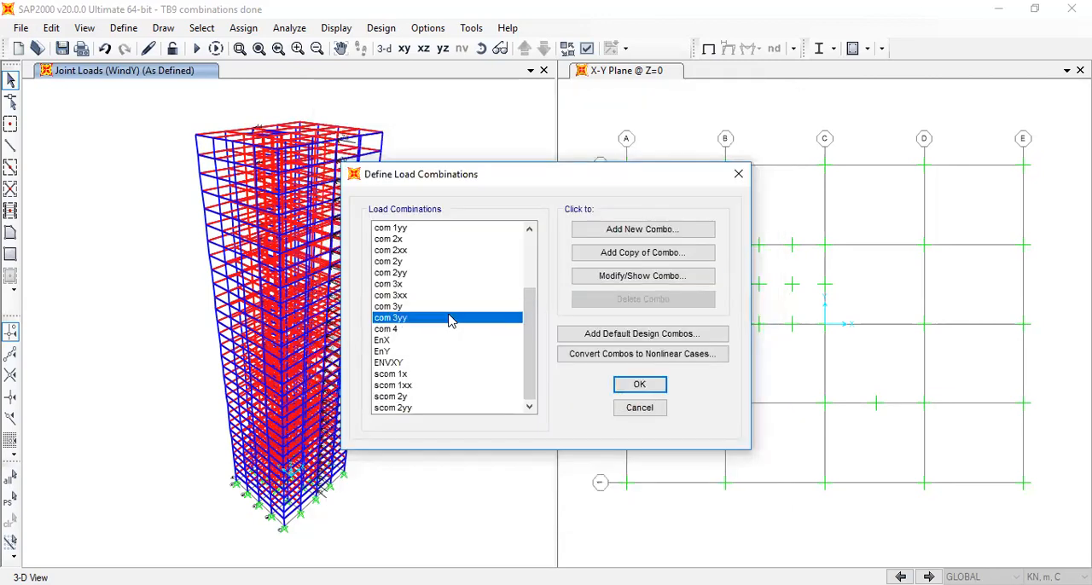
left_click(579, 280)
left_click(502, 486)
Open the com 4 combination and review its gravity load cases and slab live scale factor
left_click(388, 329)
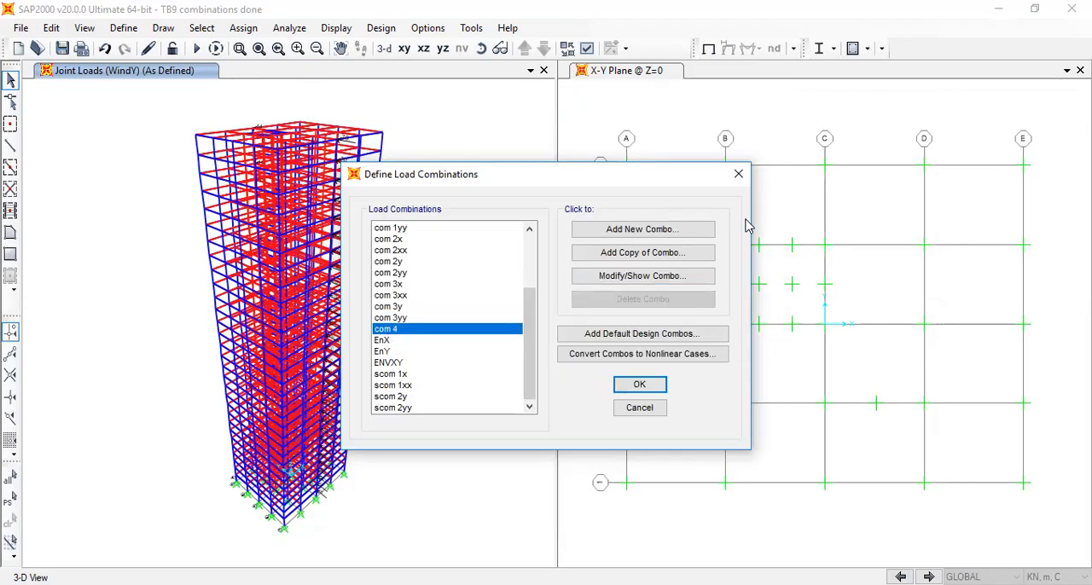
left_click(687, 278)
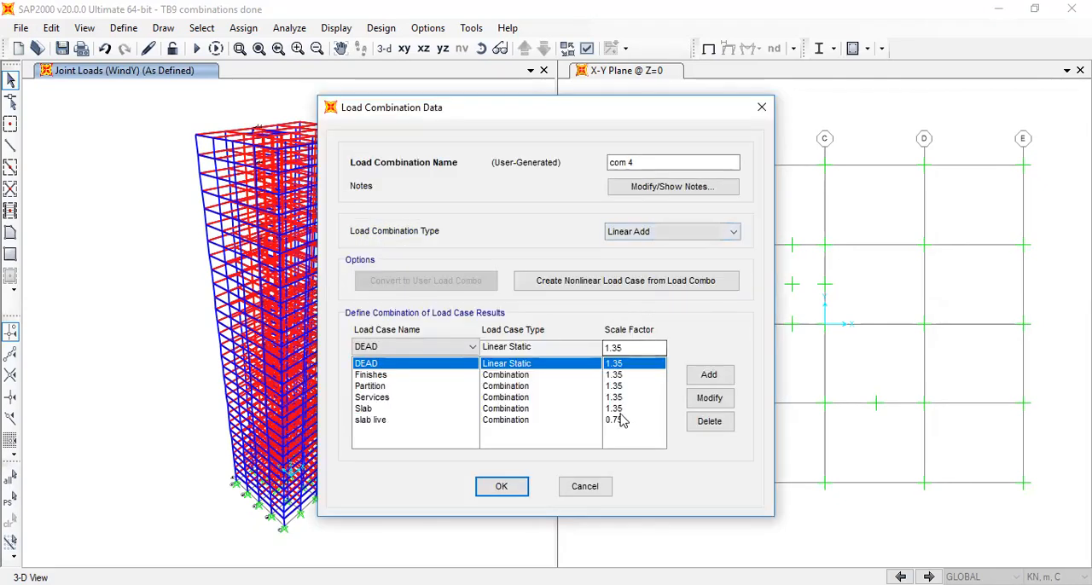
left_click(609, 422)
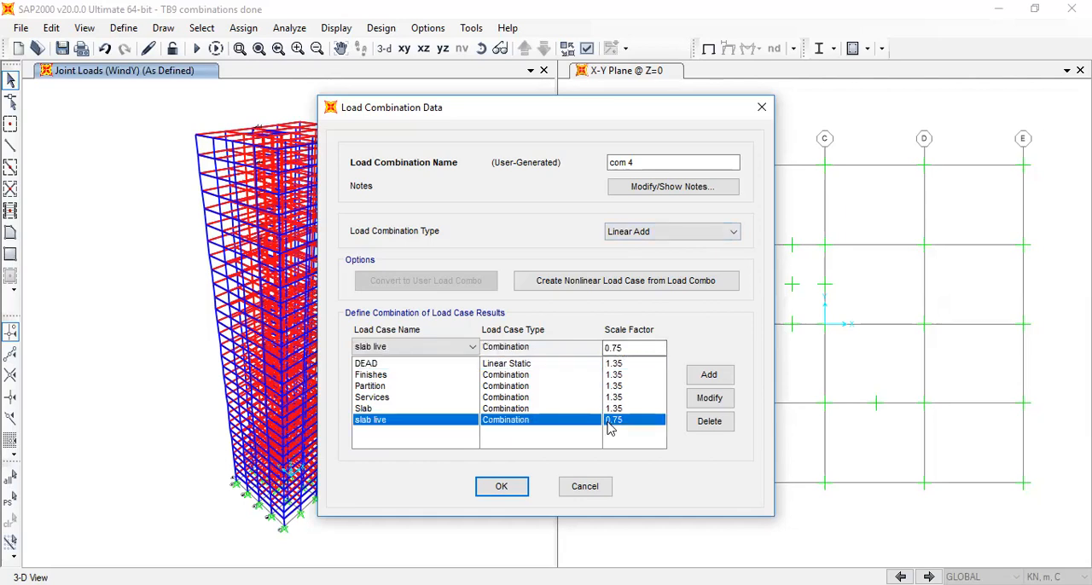
left_click(516, 488)
Review the combinations included in EnX and its available combination types, keeping Envelope as the type
left_click(408, 343)
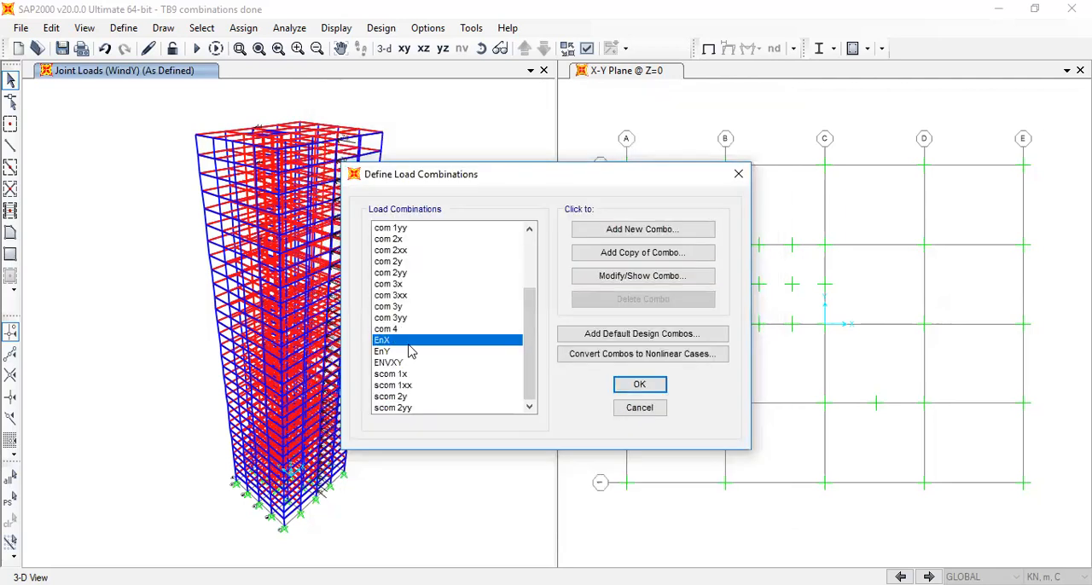
left_click(672, 277)
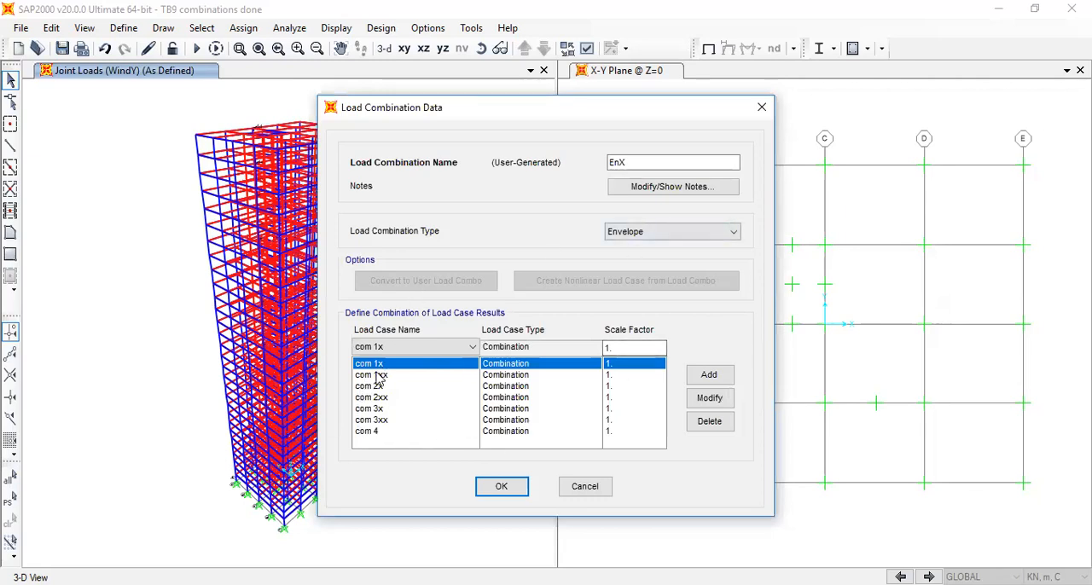
left_click(377, 433)
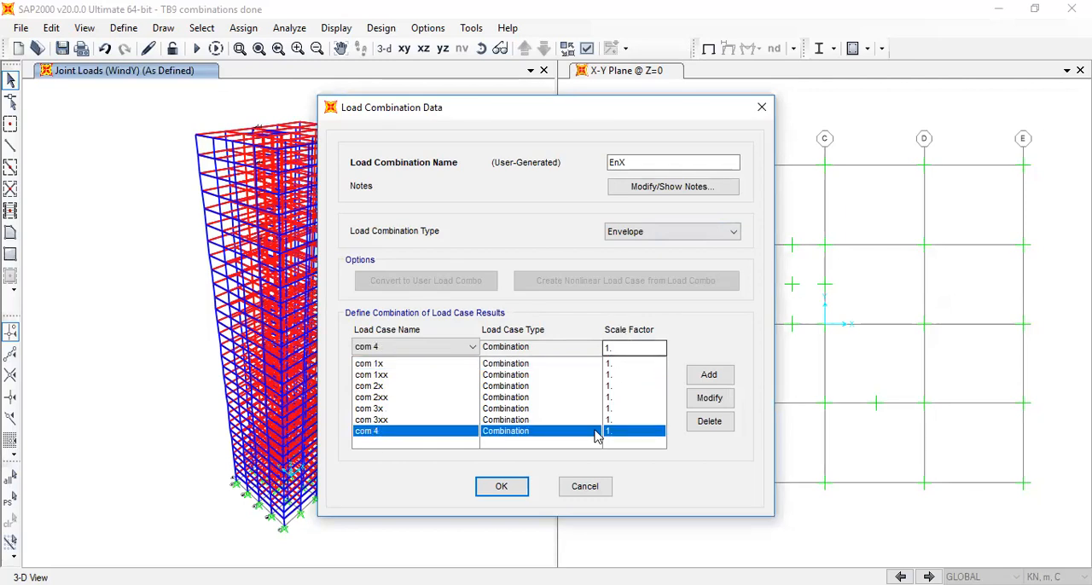
left_click(653, 232)
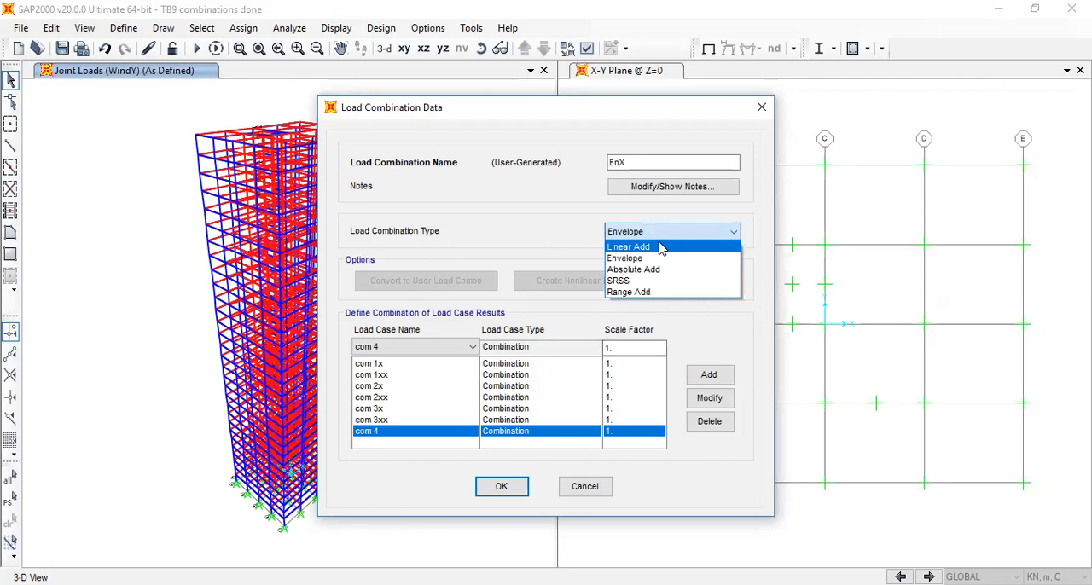
left_click(661, 260)
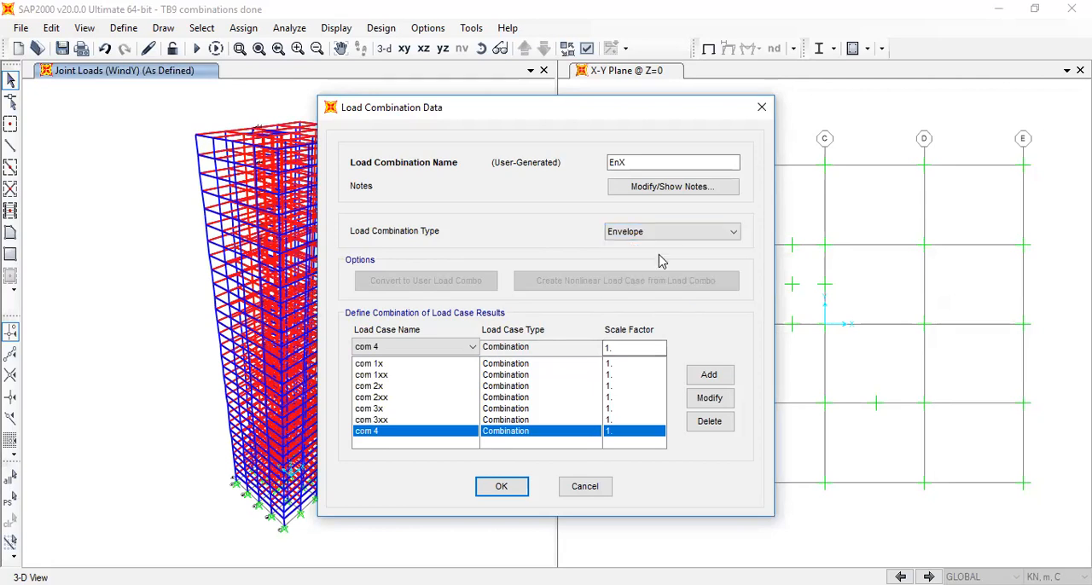
left_click(504, 486)
Review the combinations included in the EnY envelope and in the overall ENVXY envelope
left_click(410, 353)
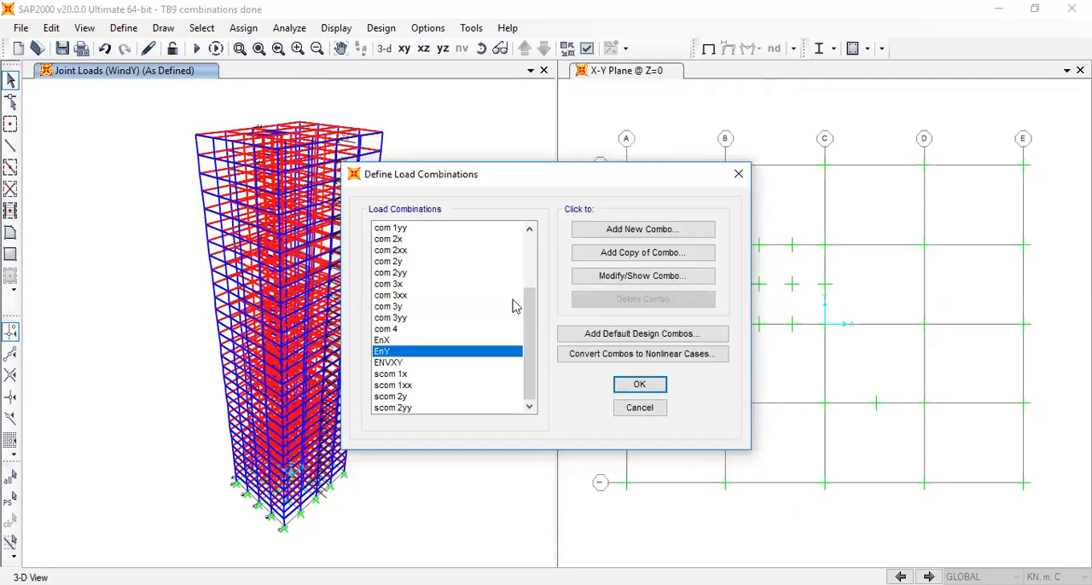
left_click(627, 276)
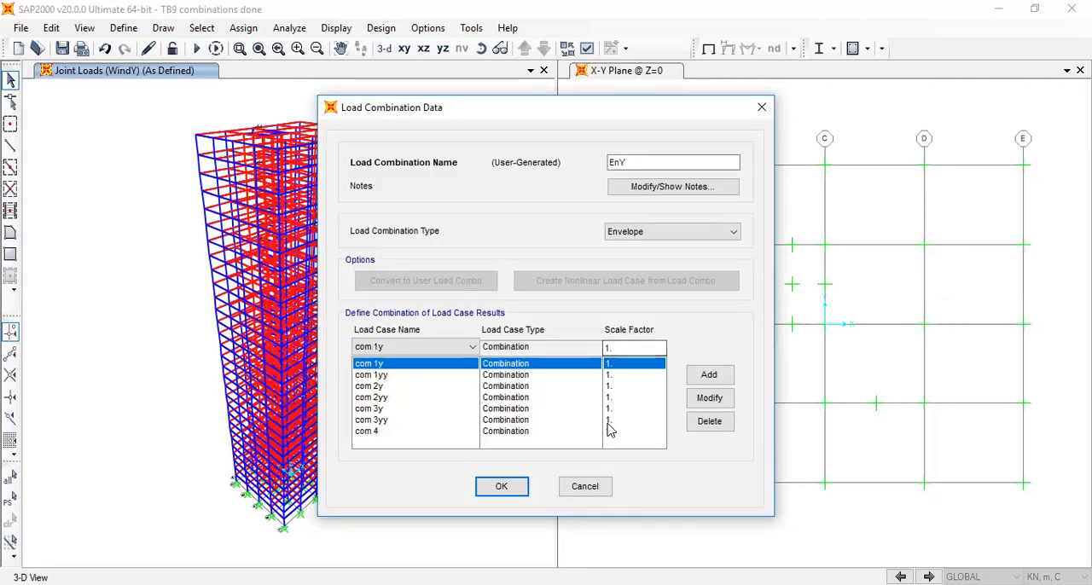
left_click(501, 487)
left_click(408, 363)
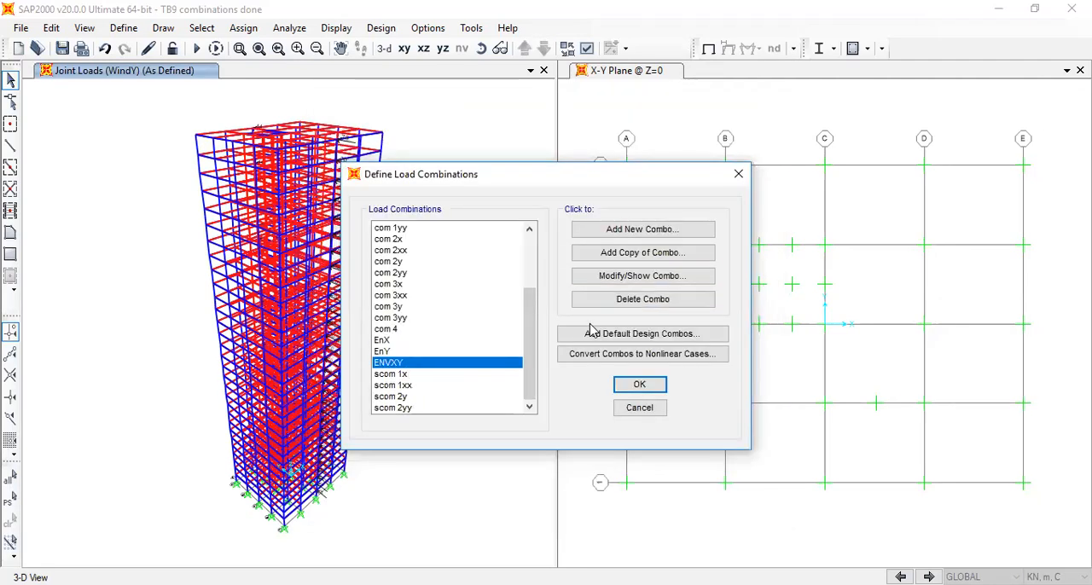
left_click(631, 276)
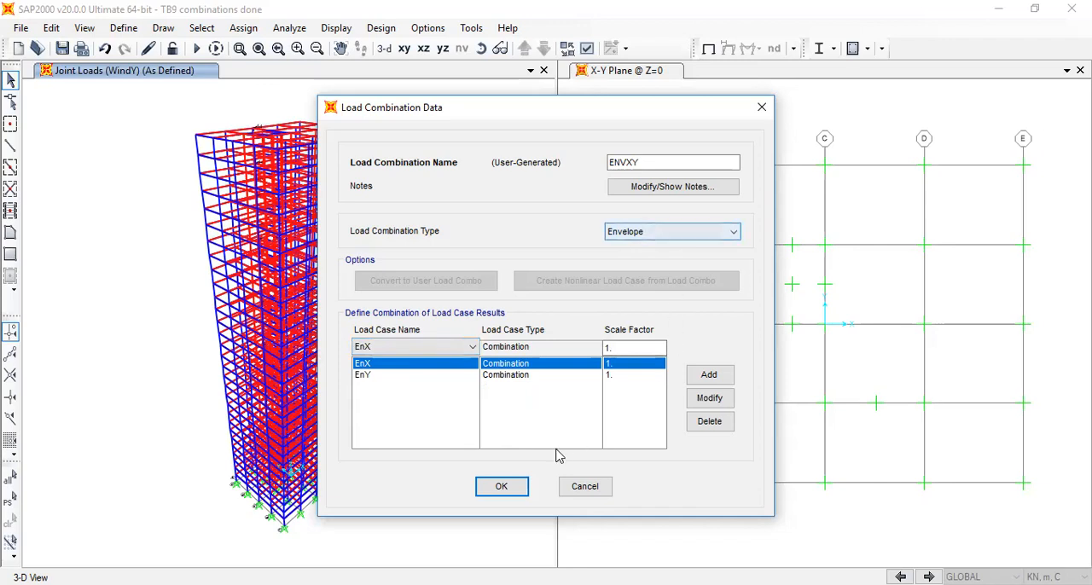
key("Return")
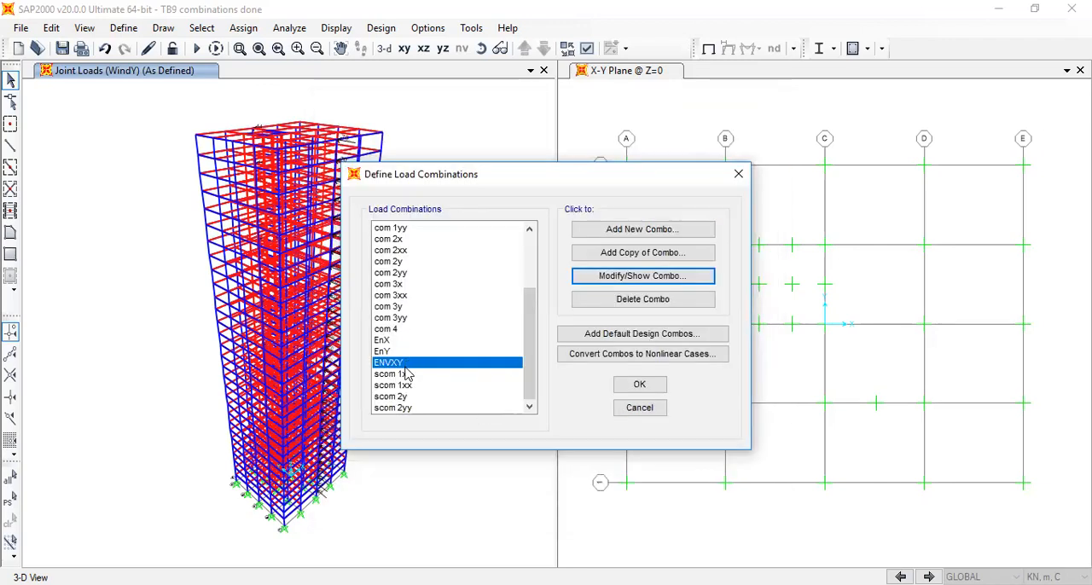
Open the scom 1x combination and review its load cases and their scale factors
scroll(448, 356, "up", 2)
scroll(433, 377, "down", 2)
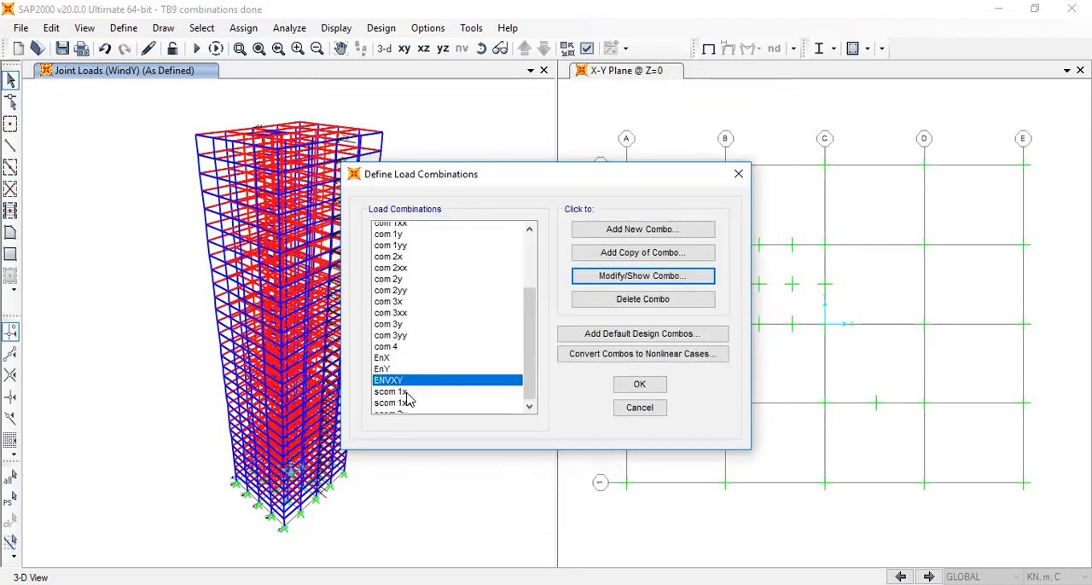
left_click(404, 374)
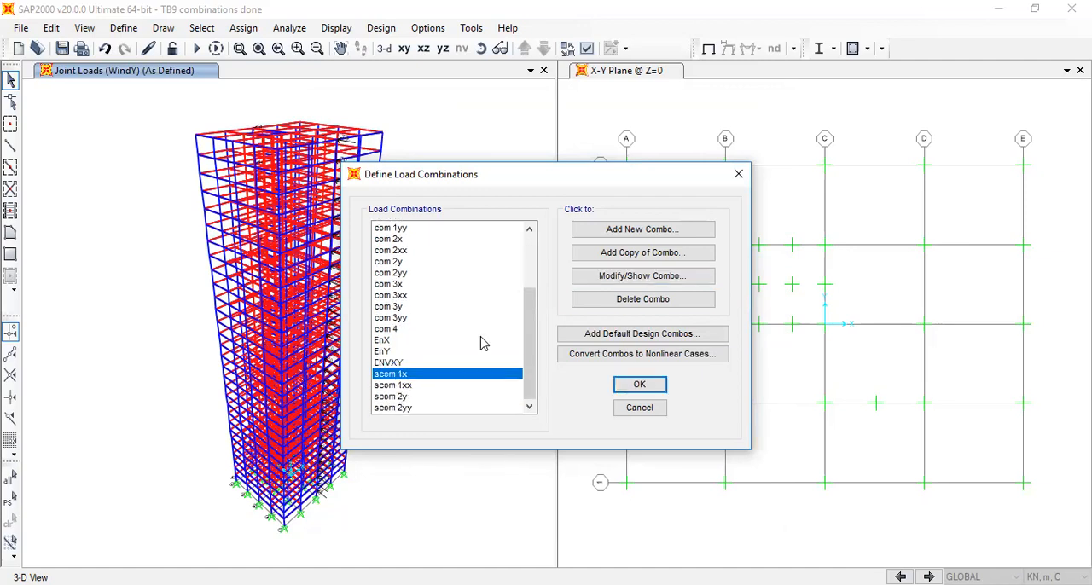
left_click(648, 276)
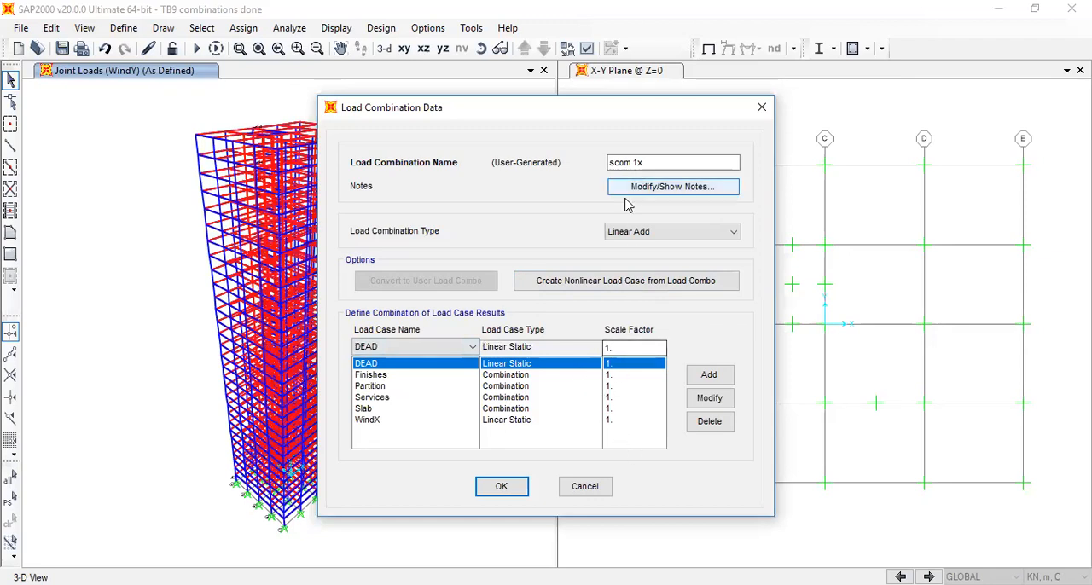
left_click(505, 489)
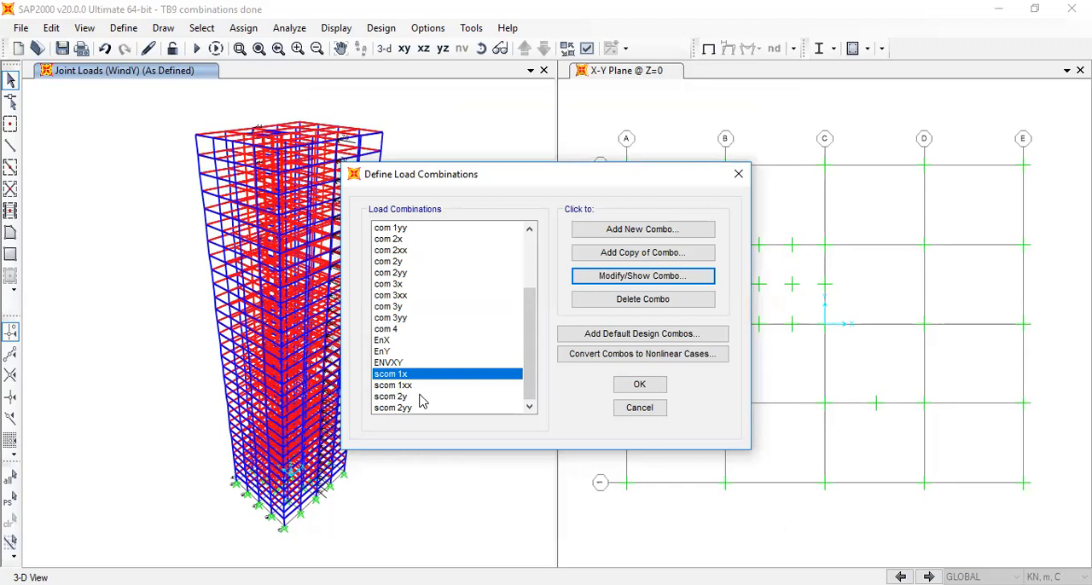
Open the scom 2y combination and review its wind and slab live cases with their scale factors
left_click(421, 398)
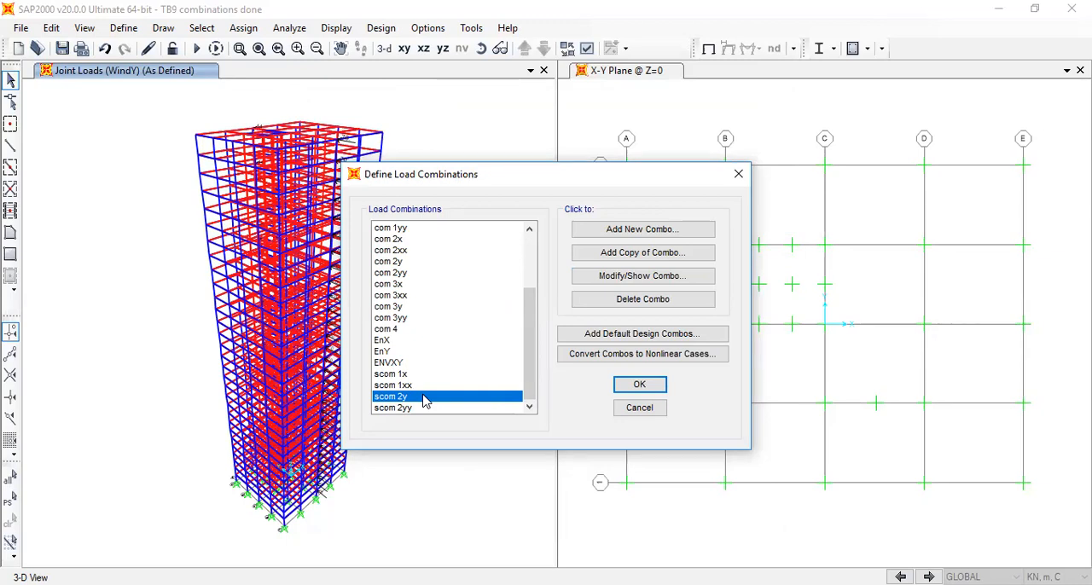
left_click(651, 281)
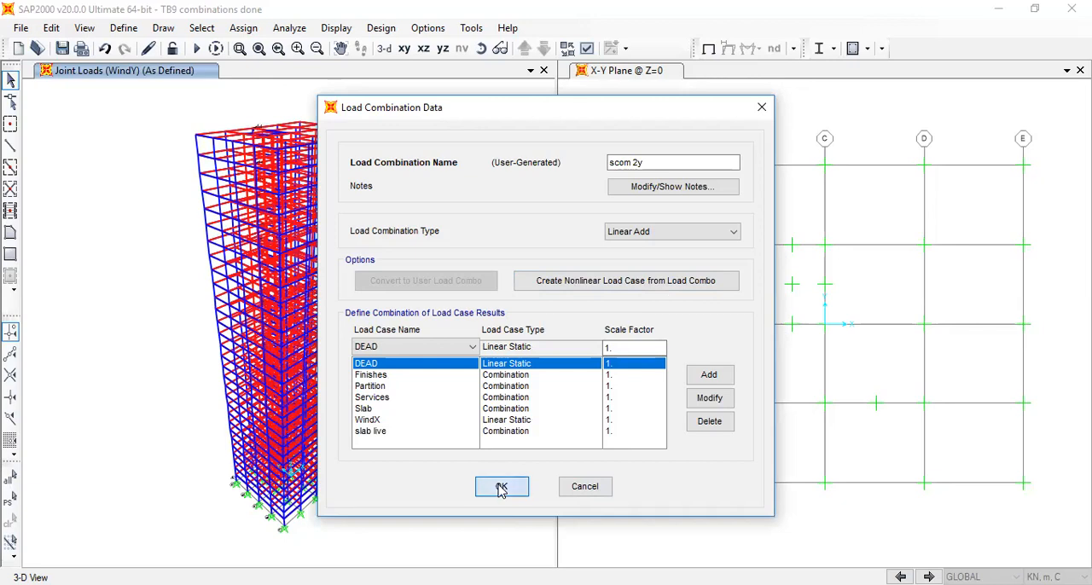
left_click(502, 488)
scroll(439, 287, "up", 5)
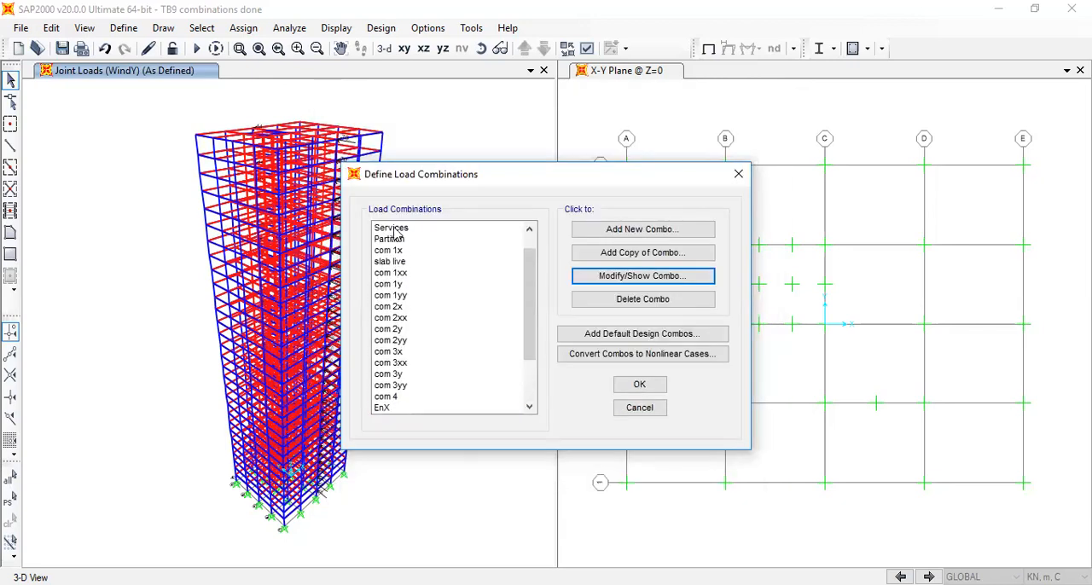
Look over the service combinations scom 1x to scom 2yy in the combination list and close the load combination definitions
scroll(391, 401, "down", 2)
left_click(396, 397)
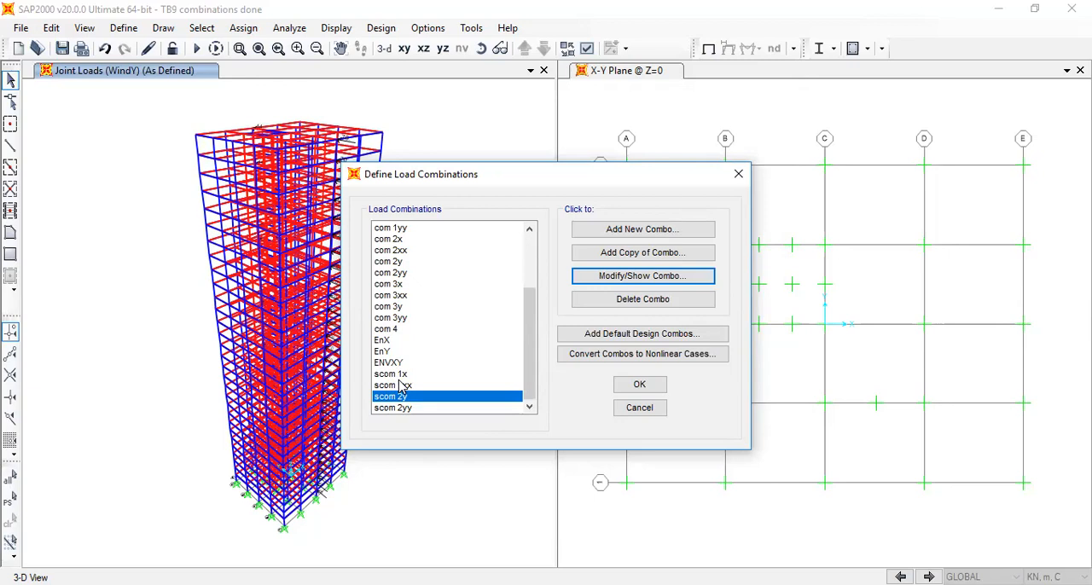
left_click(636, 395)
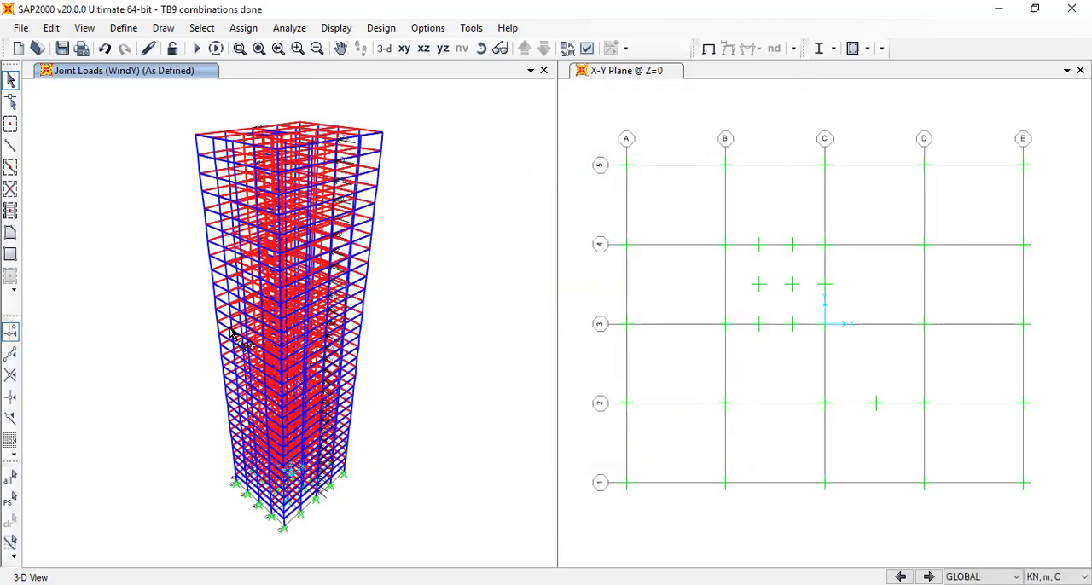
Save the current model changes and reopen the model file TB9 combinations done.sdb
left_click(20, 28)
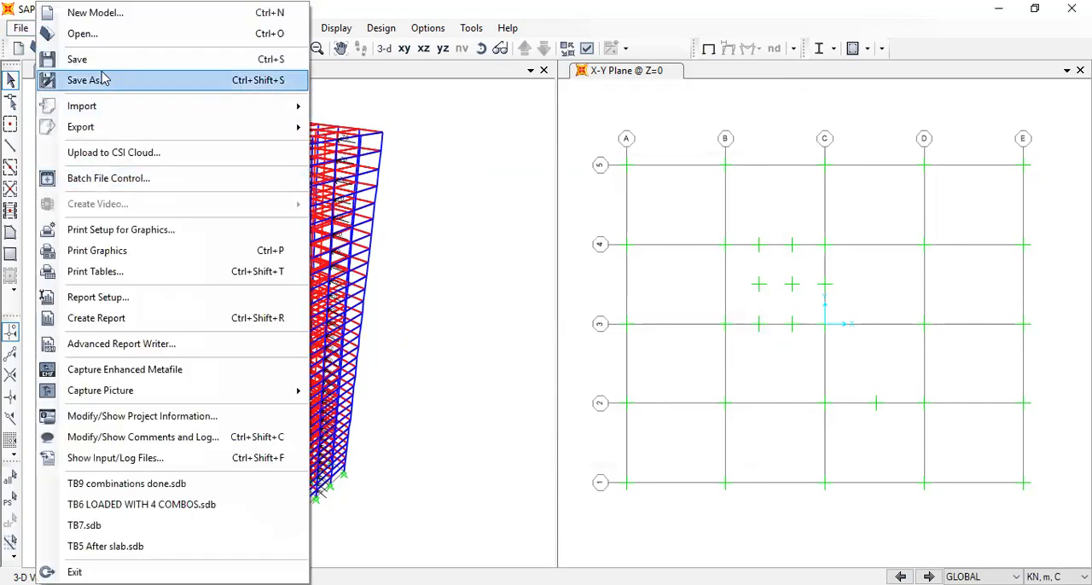
left_click(115, 41)
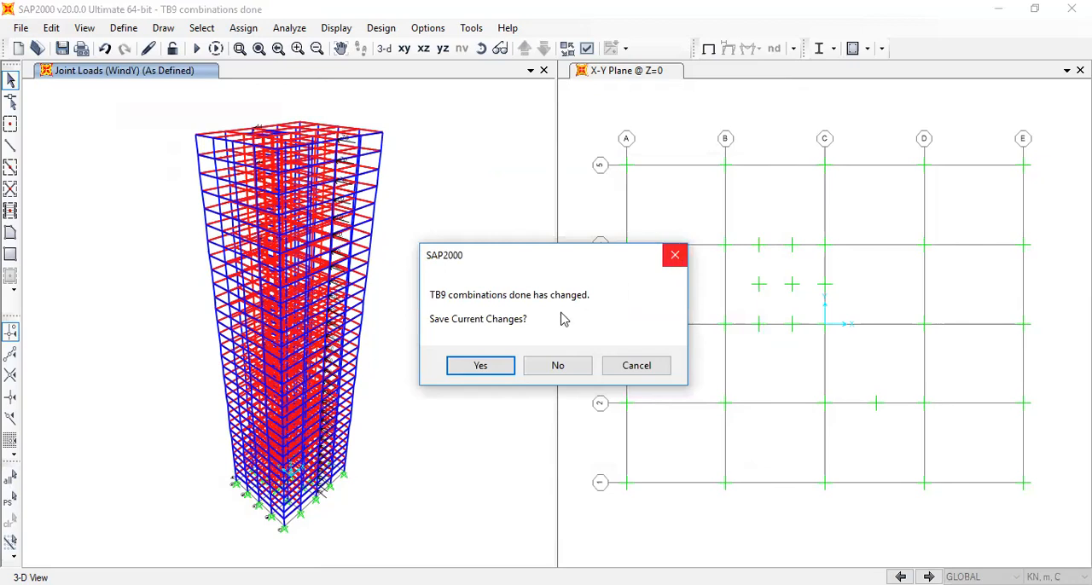
left_click(510, 366)
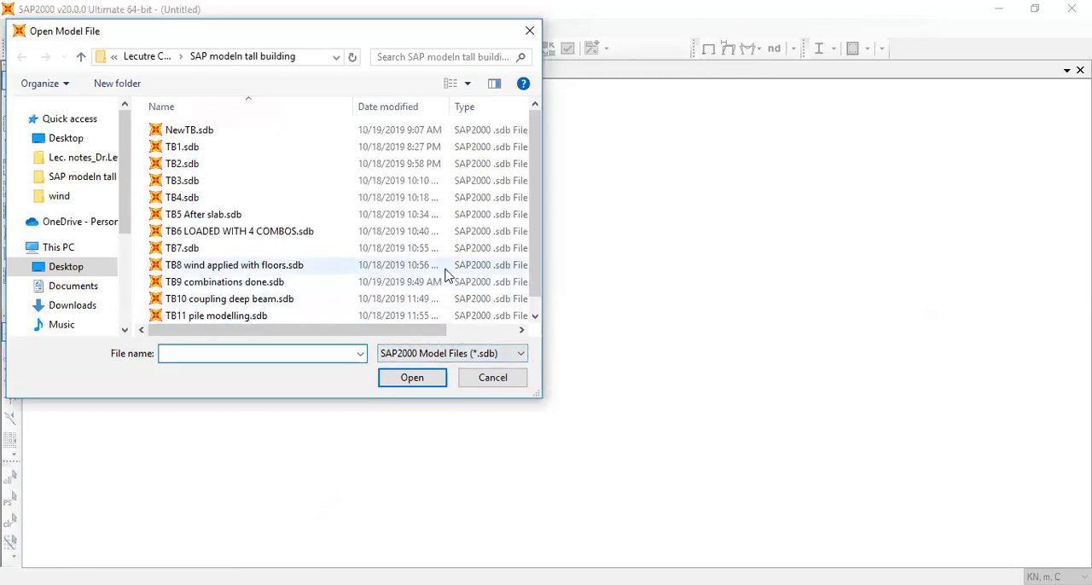
left_click(249, 284)
left_click(409, 378)
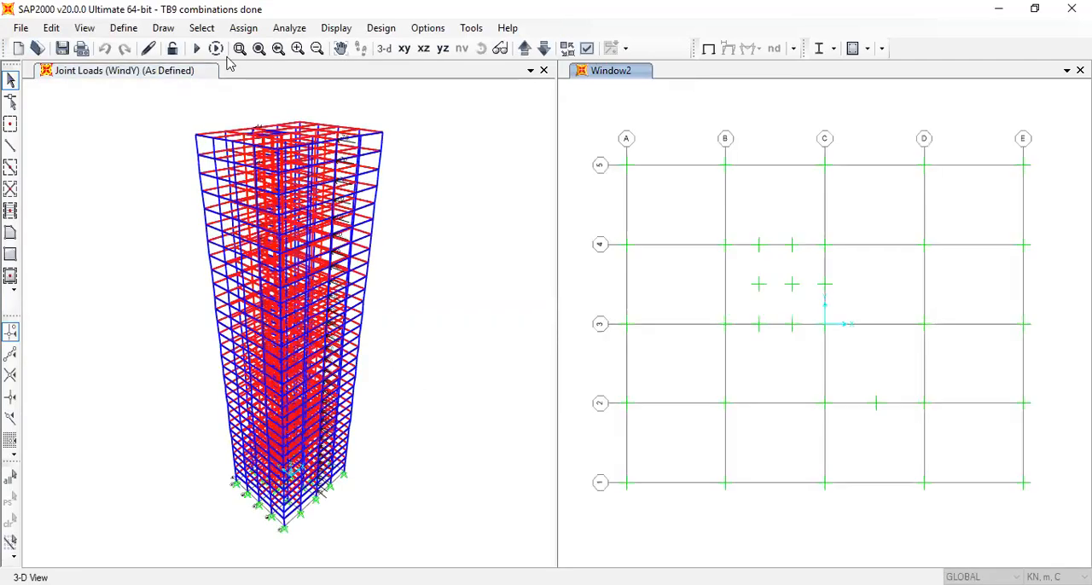
Run the analysis for all load cases, including MODAL, WindX, WindY and EQx
left_click(196, 49)
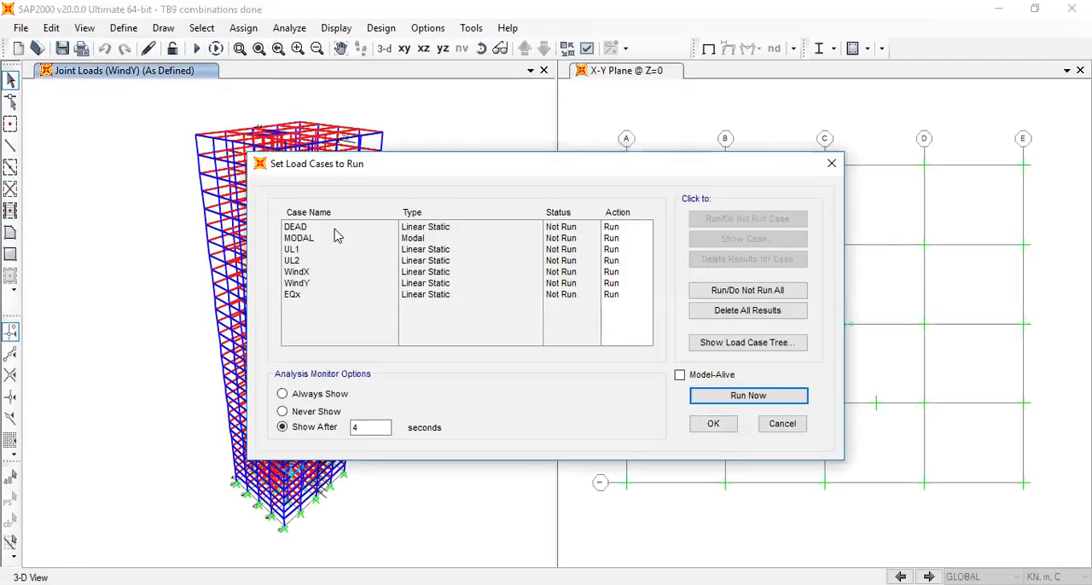
left_click(333, 238)
left_click(749, 396)
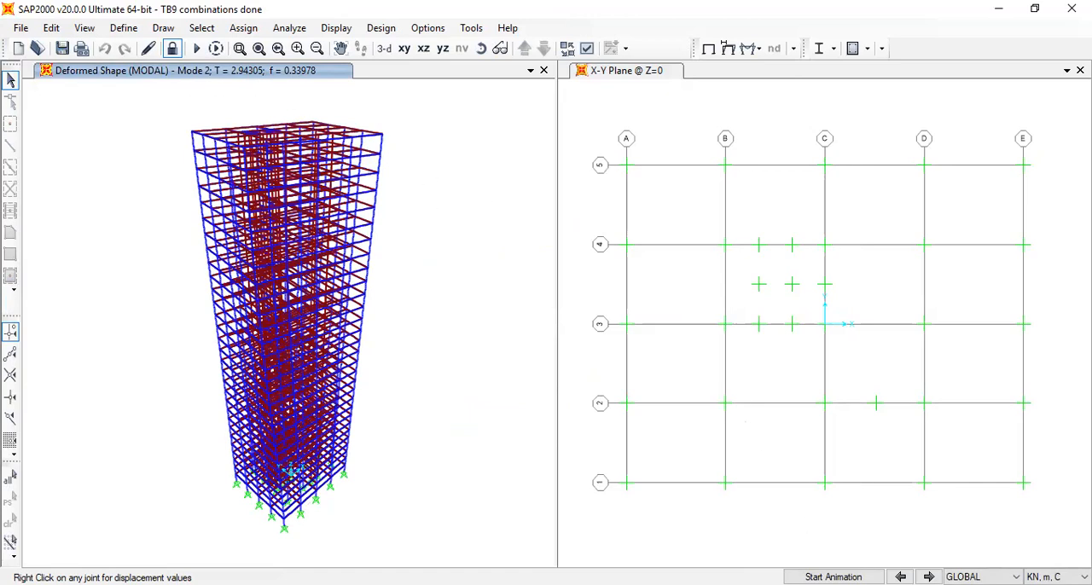
Animate the MODAL deformed shapes of modes 1, 2 and 3 one after another in the 3-D view
left_click(901, 577)
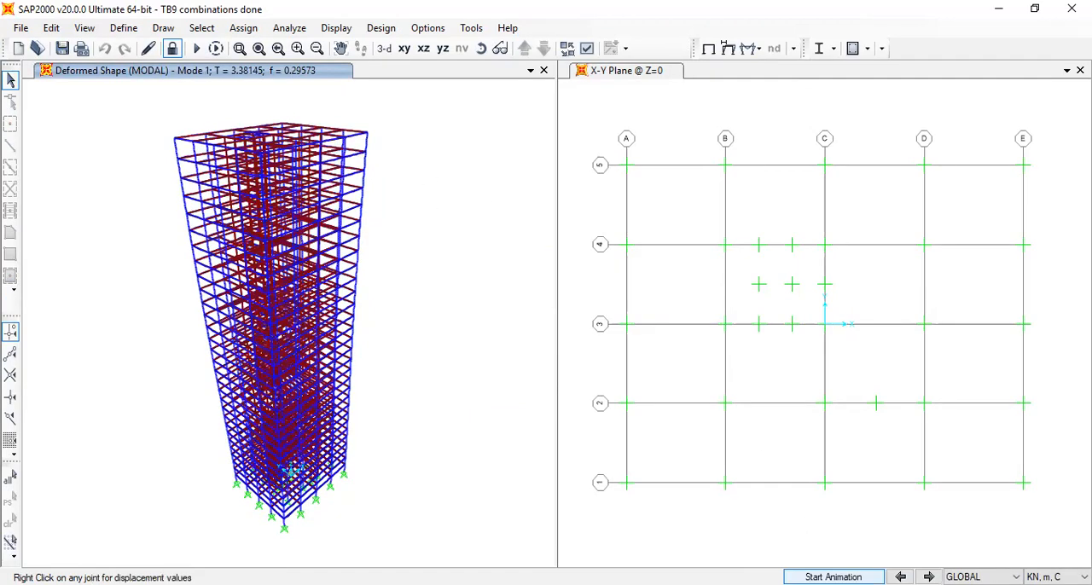
left_click(834, 577)
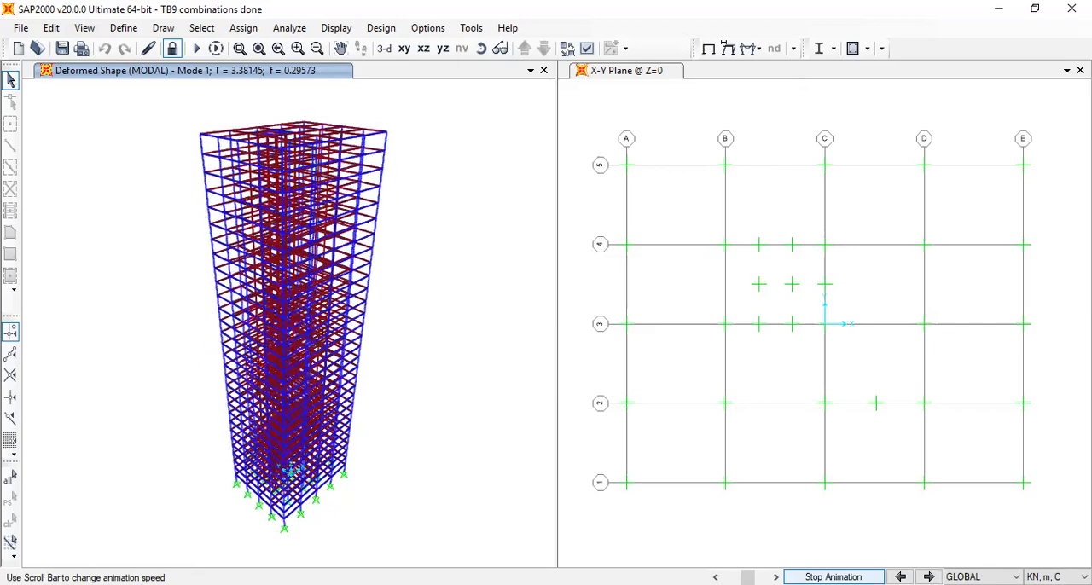
left_click(929, 578)
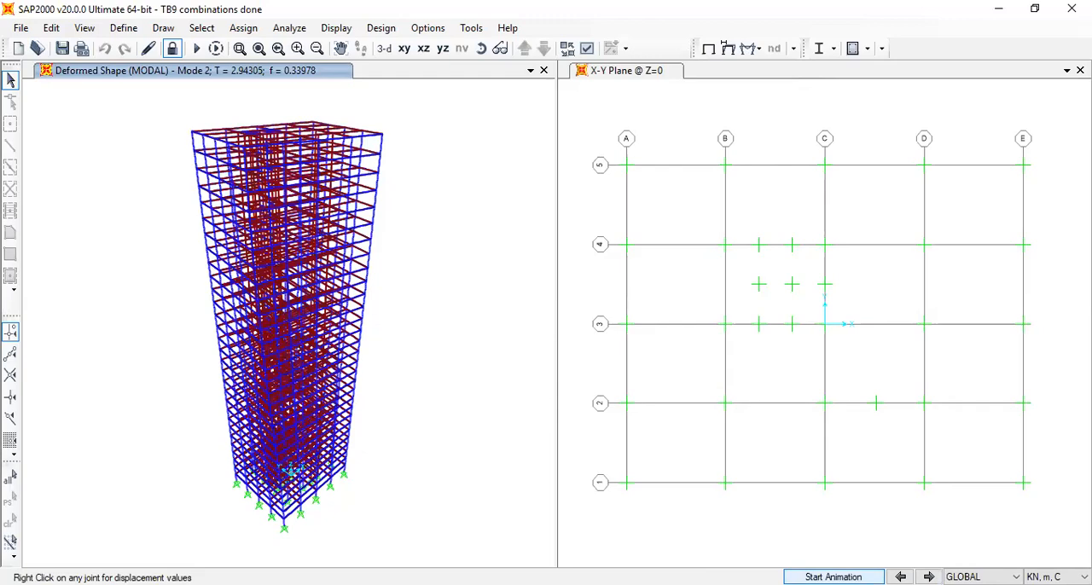
left_click(833, 578)
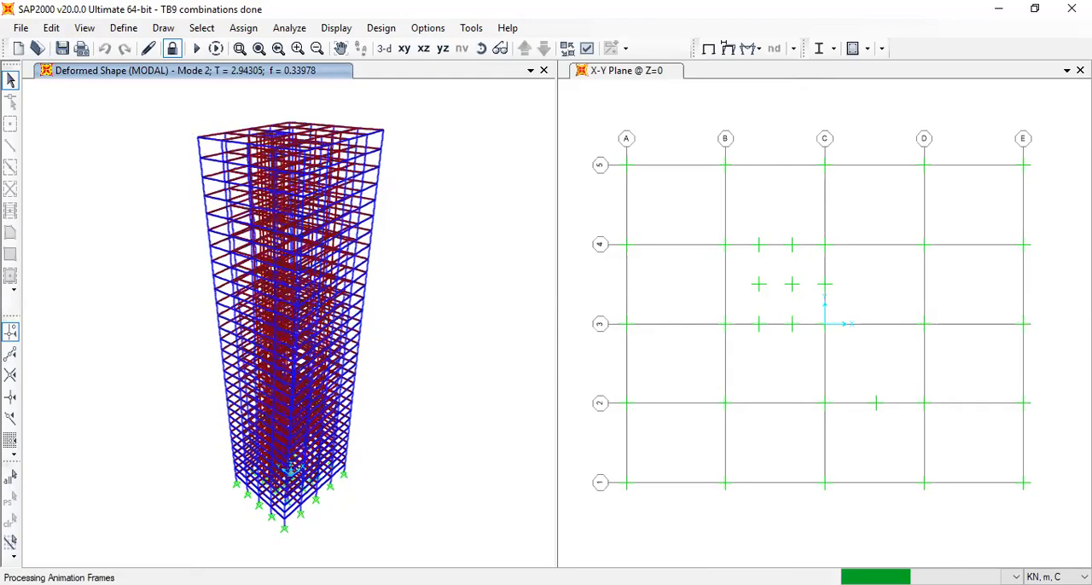
left_click(834, 578)
left_click(929, 577)
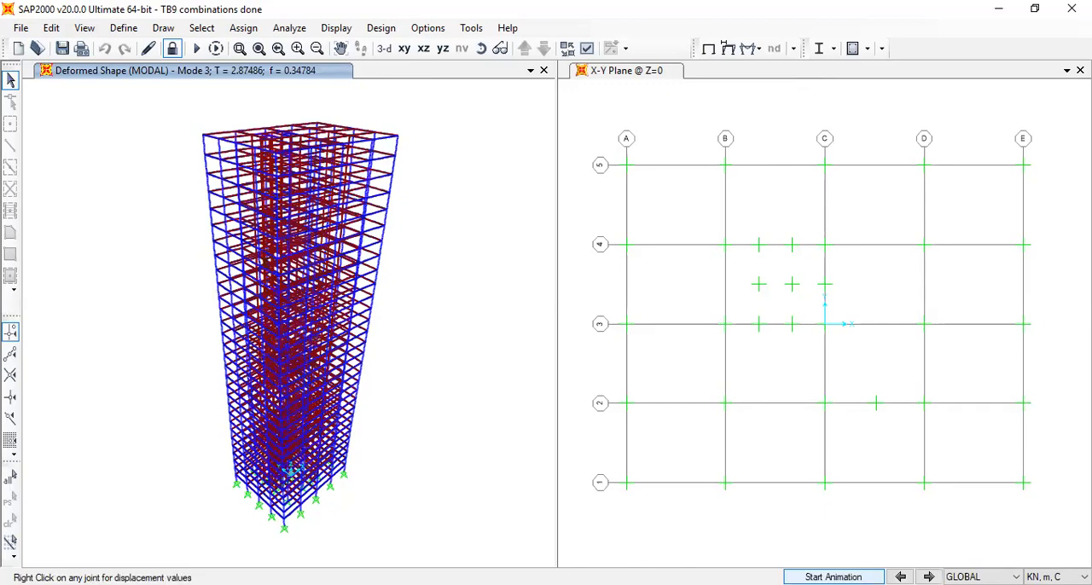
left_click(833, 578)
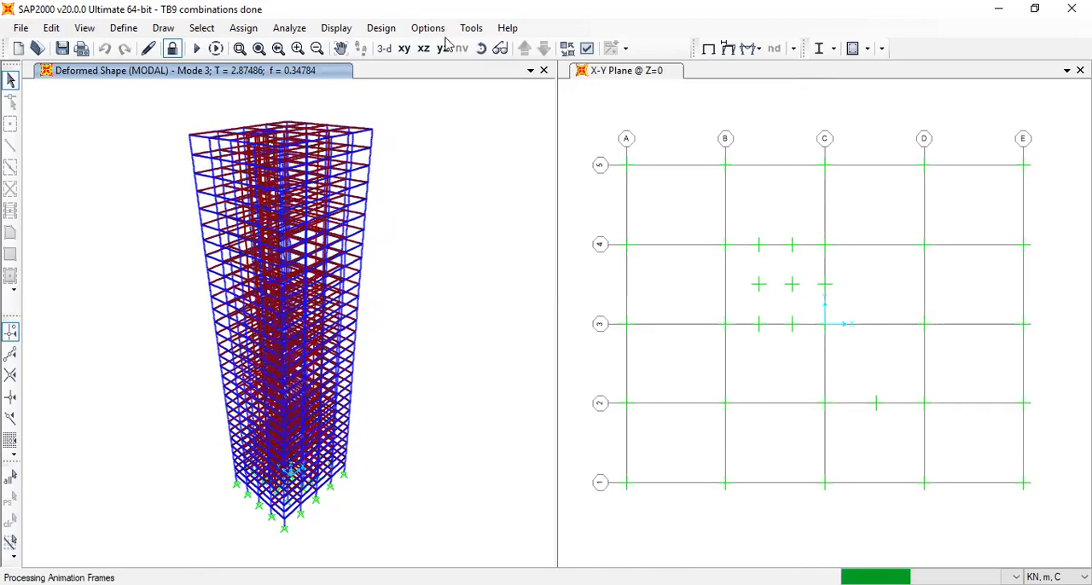
Switch the mode 3 deformed shape to the X-Y plan and check the joint displacements around grid point C-3 beside the core
left_click(404, 49)
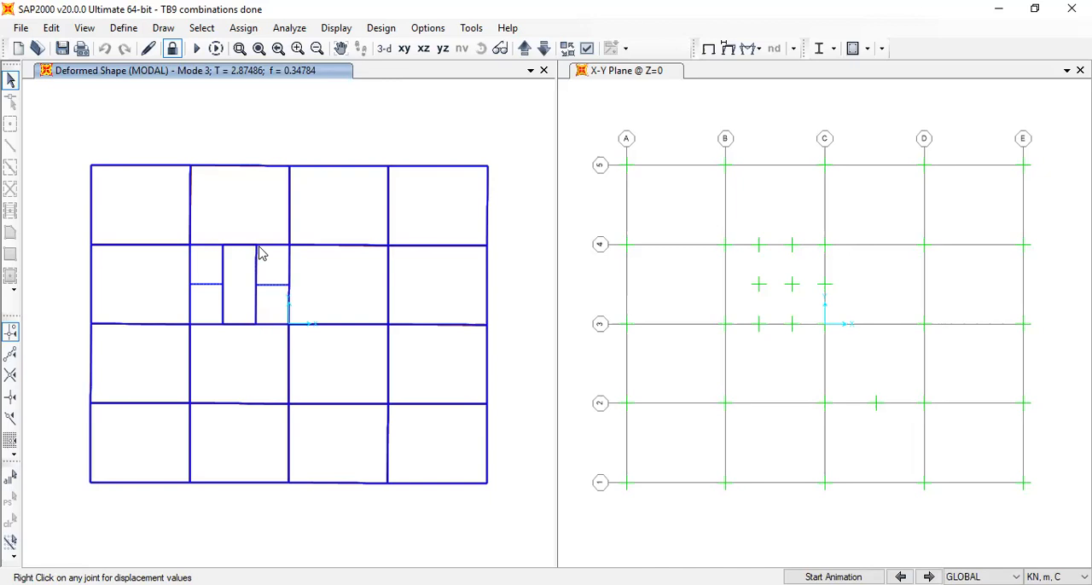
right_click(288, 325)
right_click(256, 324)
right_click(289, 325)
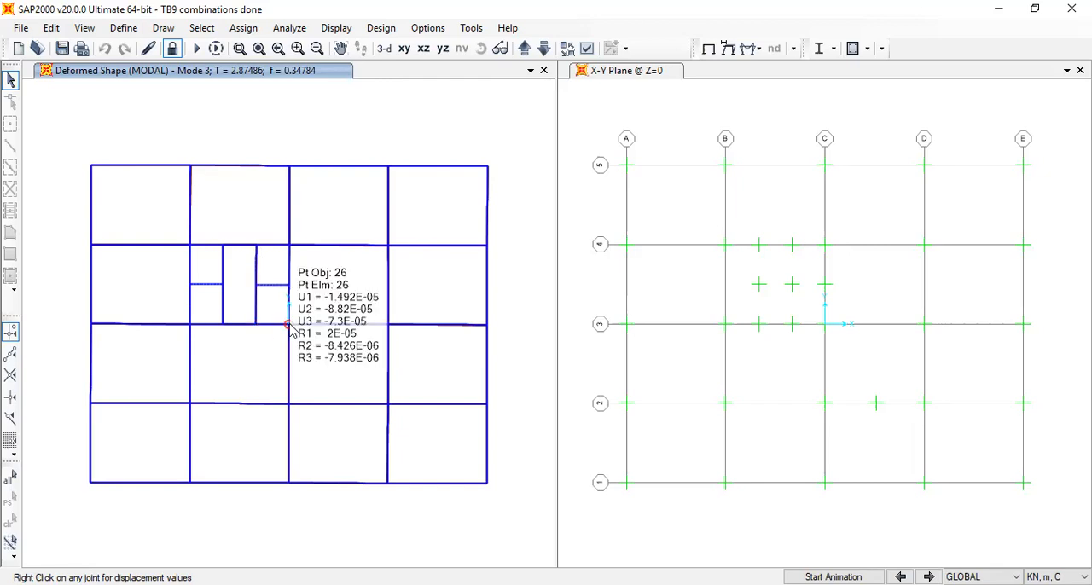
right_click(289, 325)
right_click(291, 326)
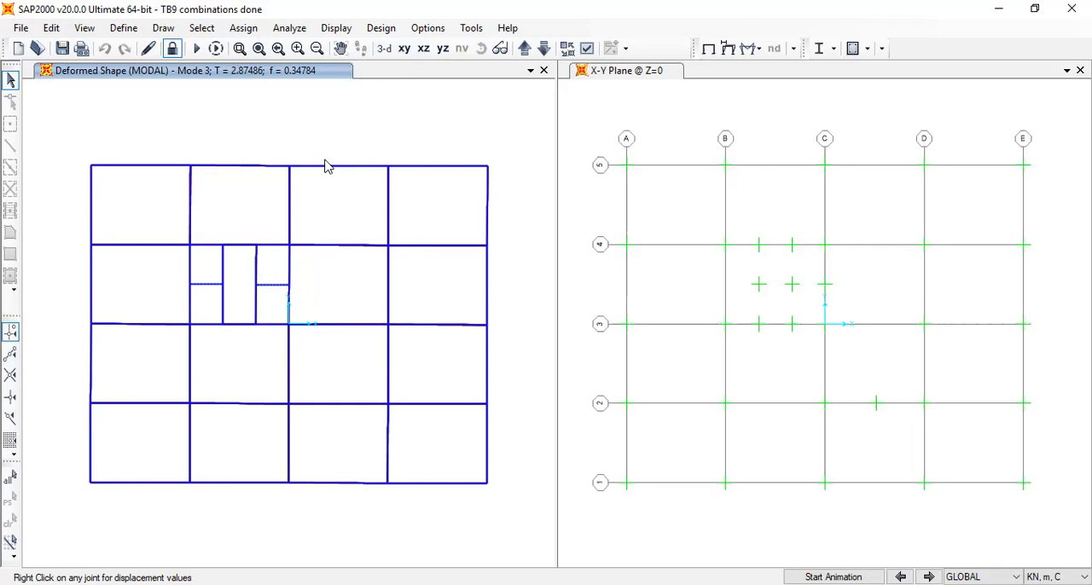
Return the deformed shape to the 3-D view and animate mode 1
left_click(384, 48)
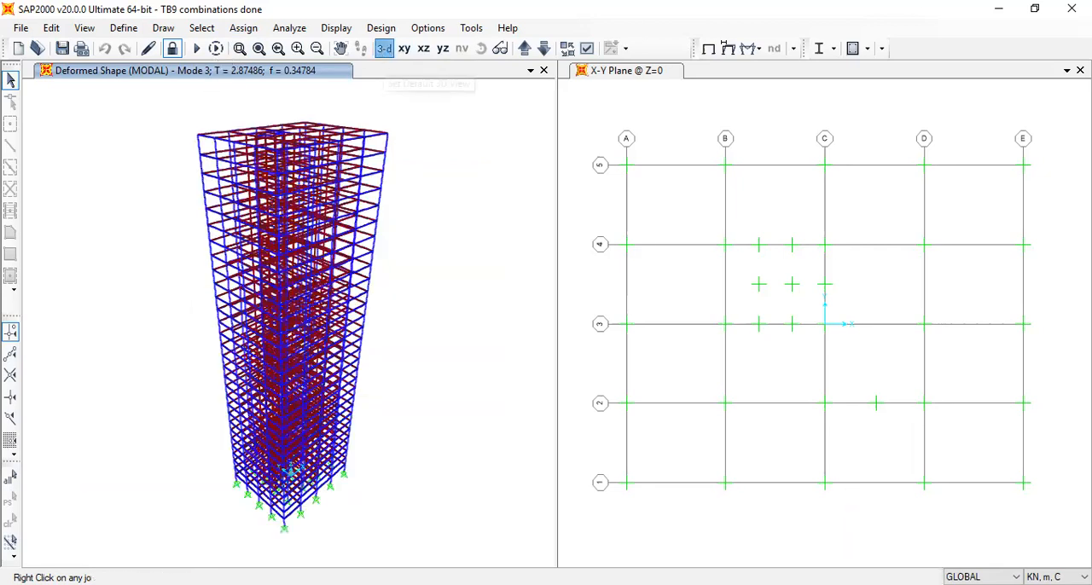
left_click(900, 577)
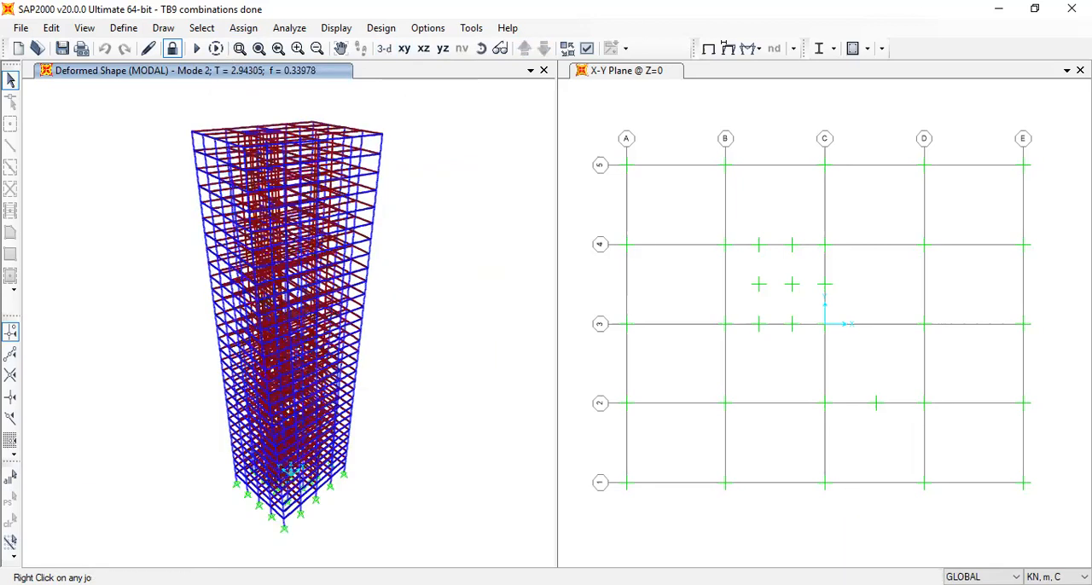
left_click(900, 577)
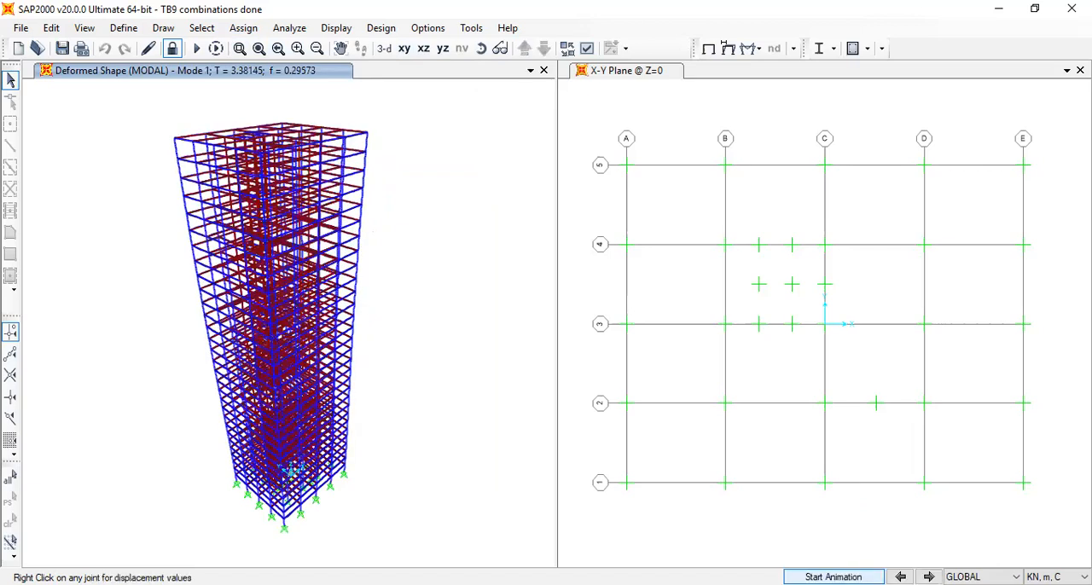
left_click(833, 577)
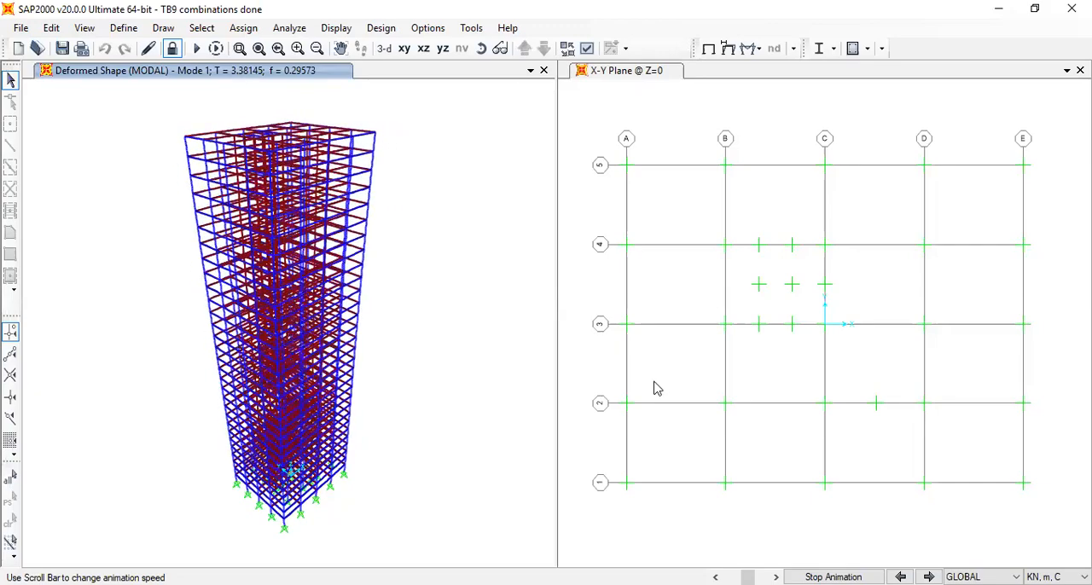
Display the Modal Participating Mass Ratios table from the structure output and examine the UX ratios of modes 2 and 4
left_click(331, 29)
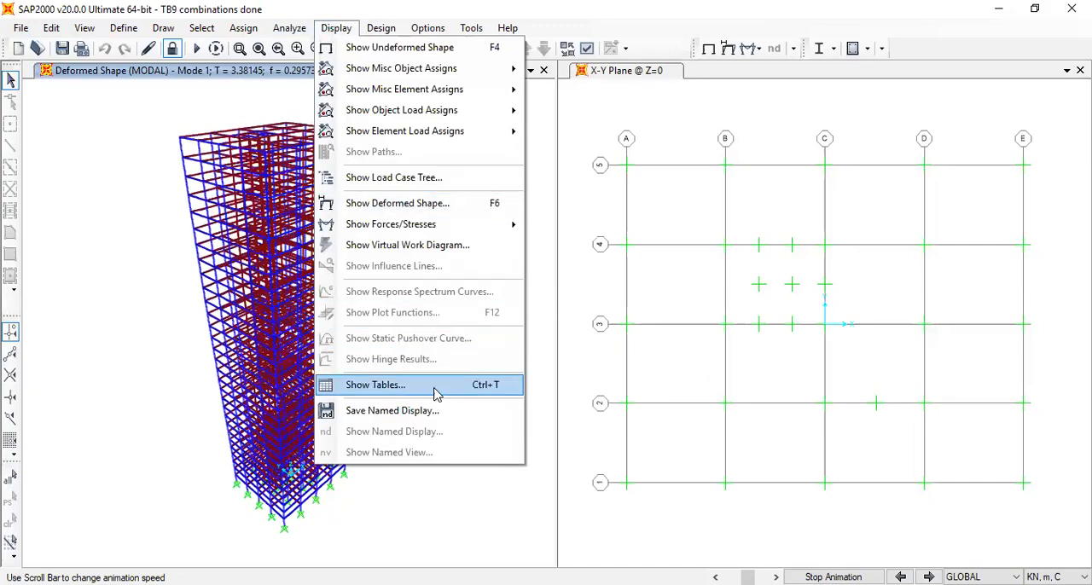
left_click(437, 391)
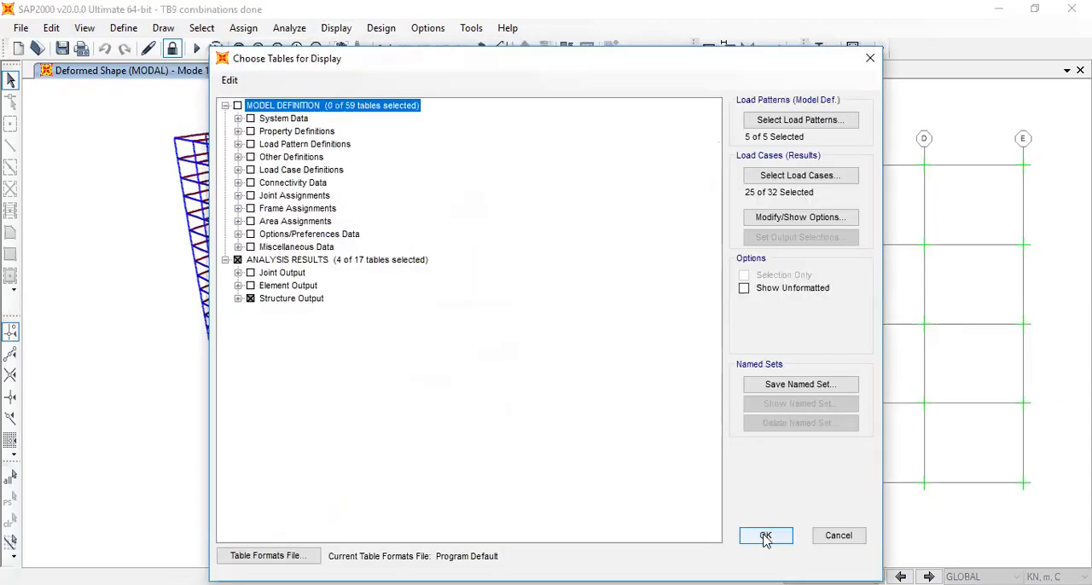
left_click(765, 536)
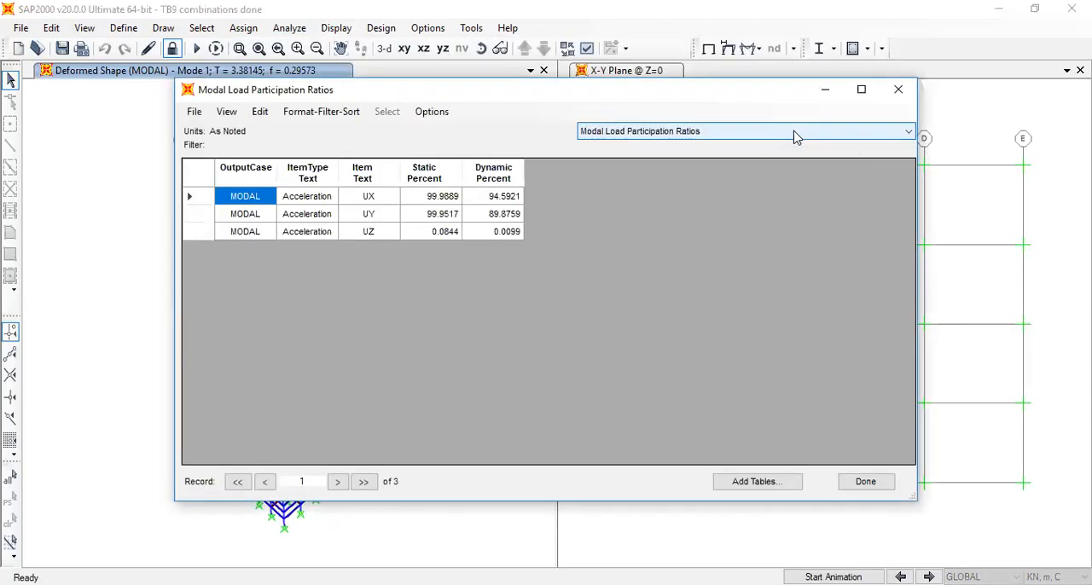
left_click(794, 136)
left_click(792, 160)
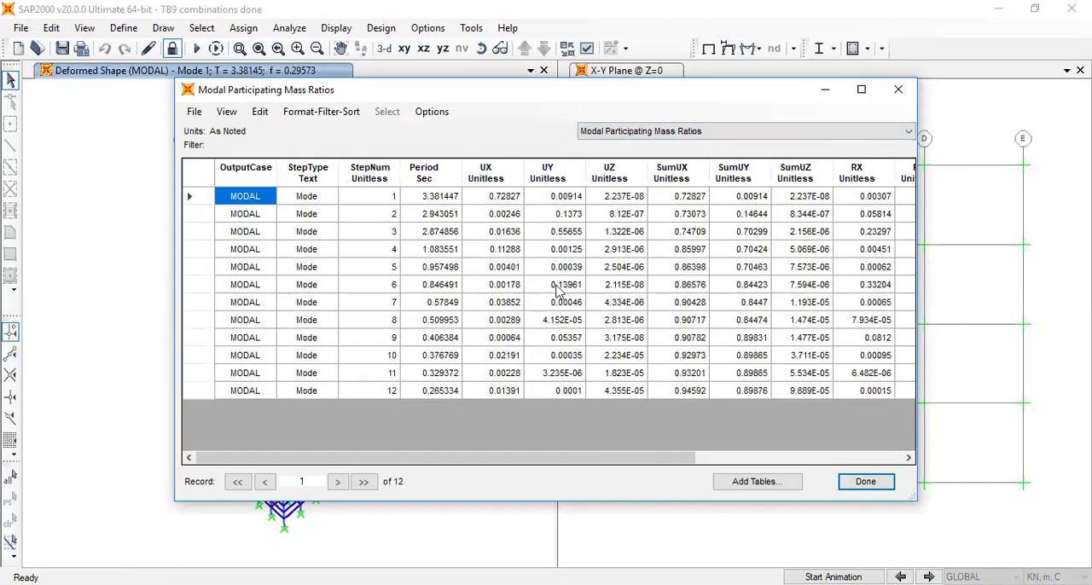
left_click(510, 216)
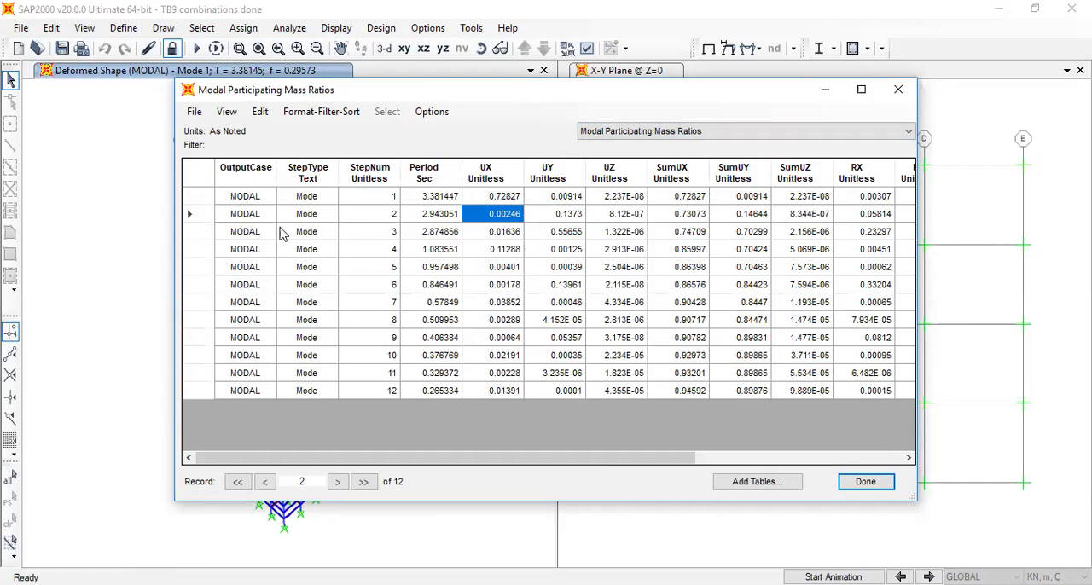
left_click(501, 251)
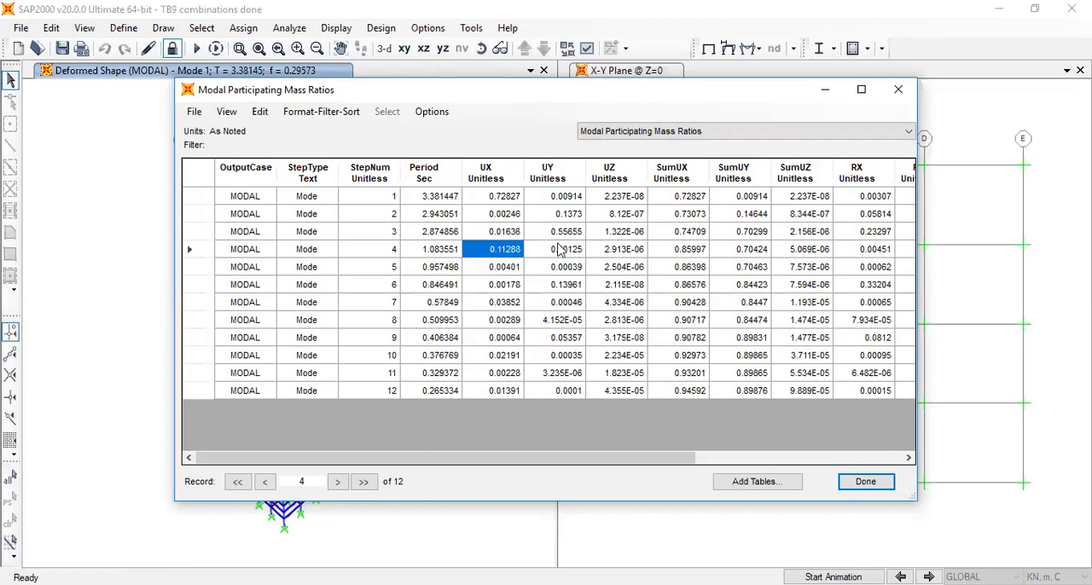
left_click(900, 91)
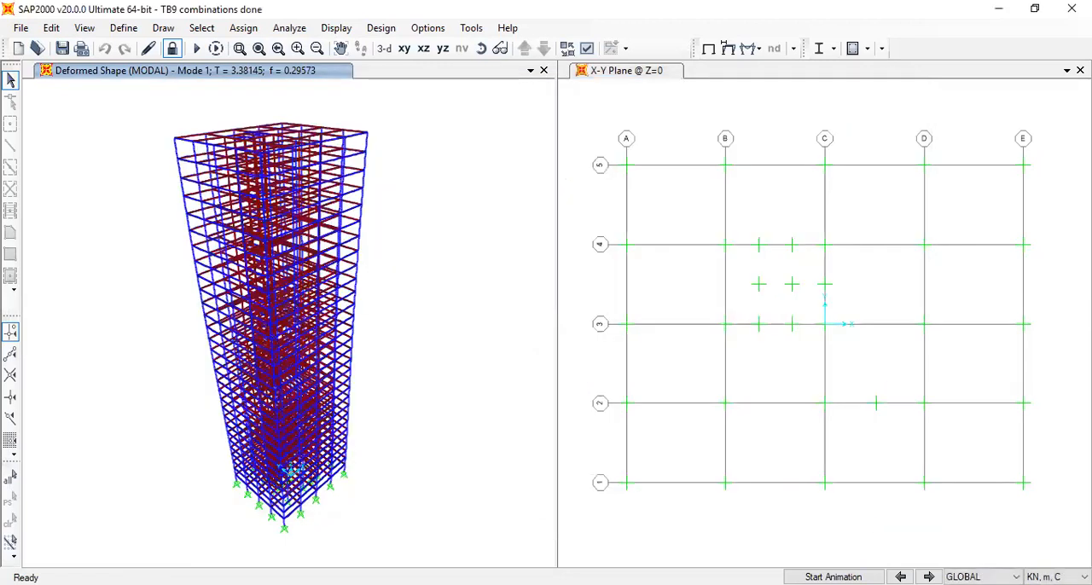
Replay the deformed shape animations of modes 1, 4 and 3 to compare their movement
left_click(833, 577)
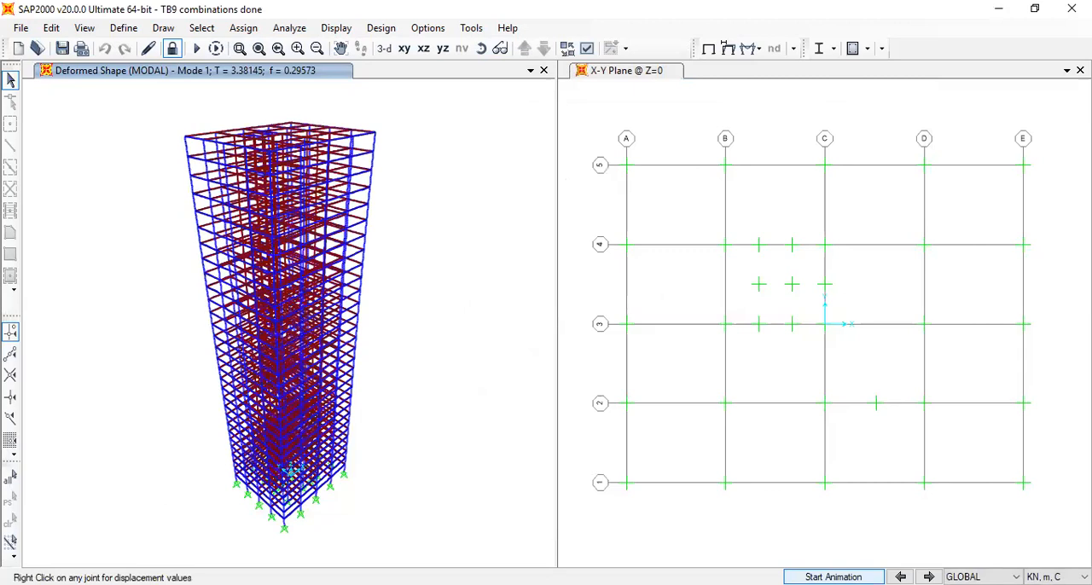
left_click(929, 577)
left_click(928, 576)
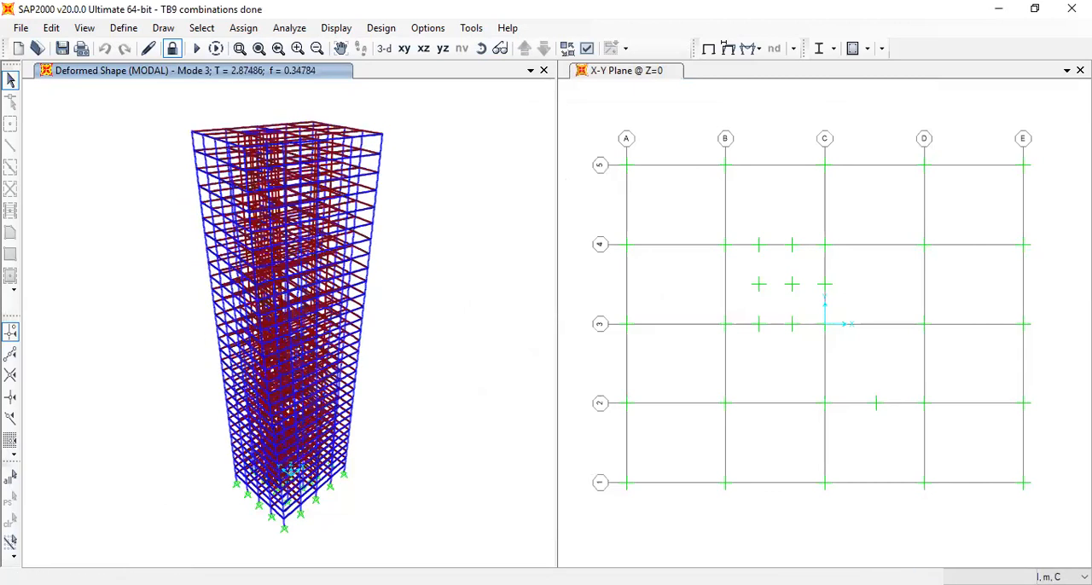
left_click(928, 577)
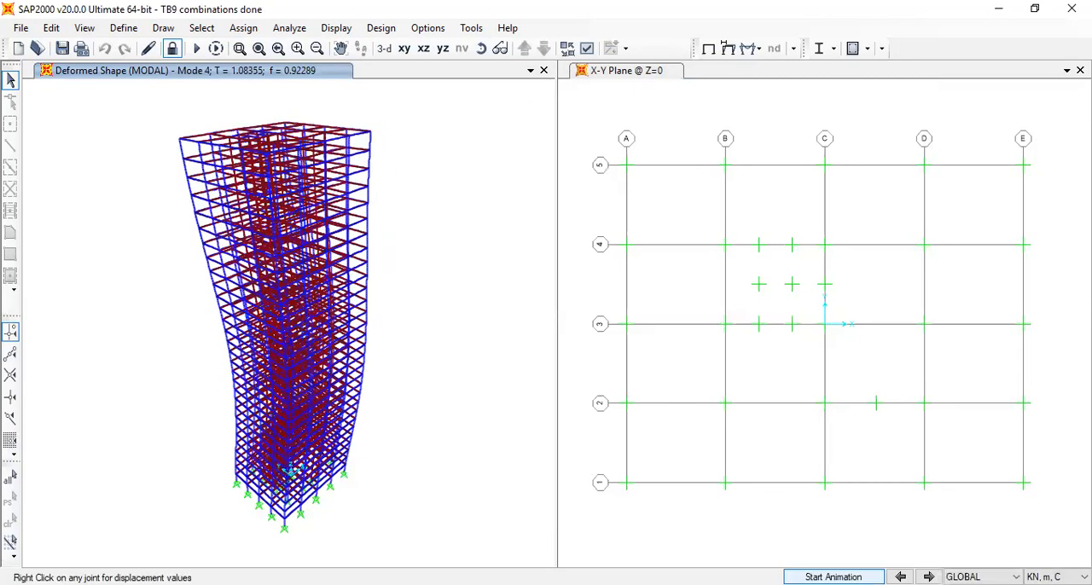
left_click(834, 576)
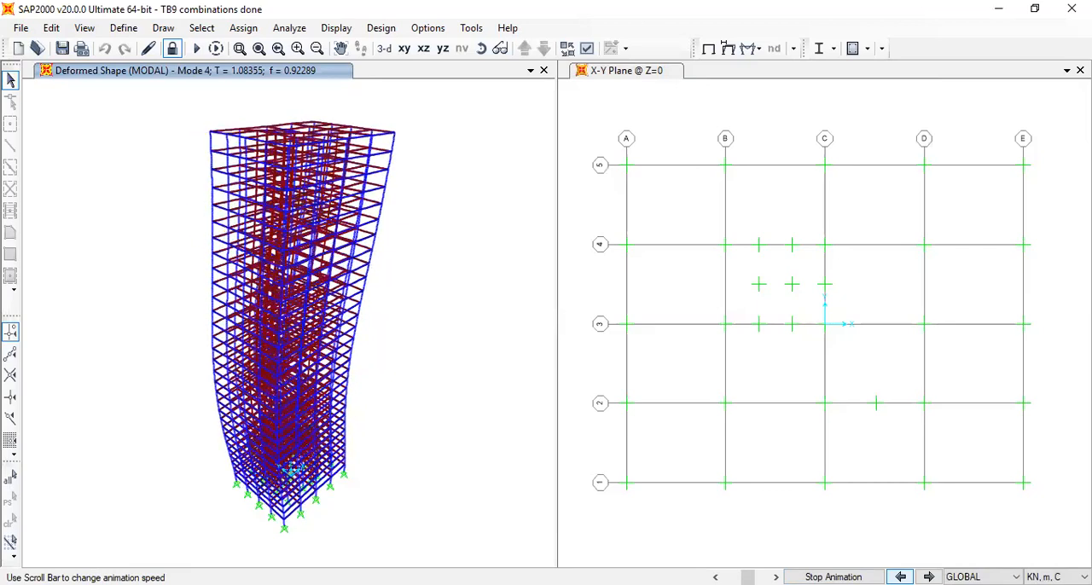
left_click(901, 577)
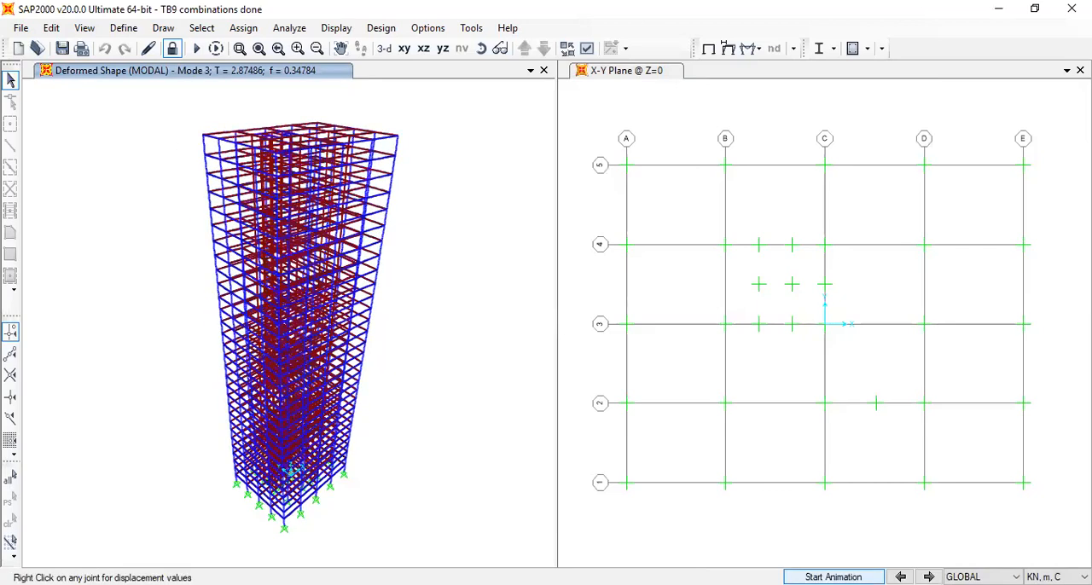
left_click(833, 577)
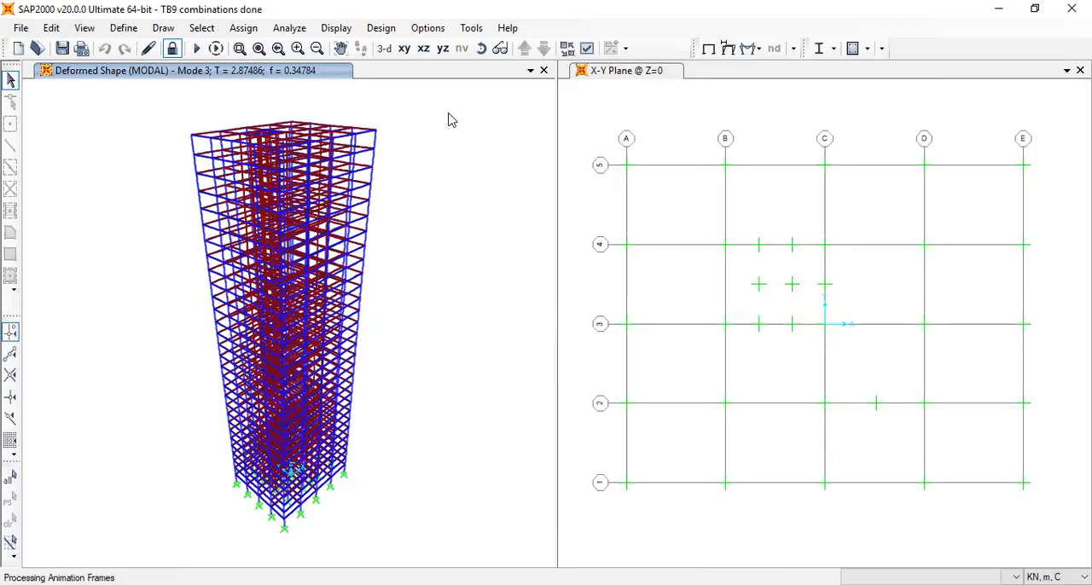
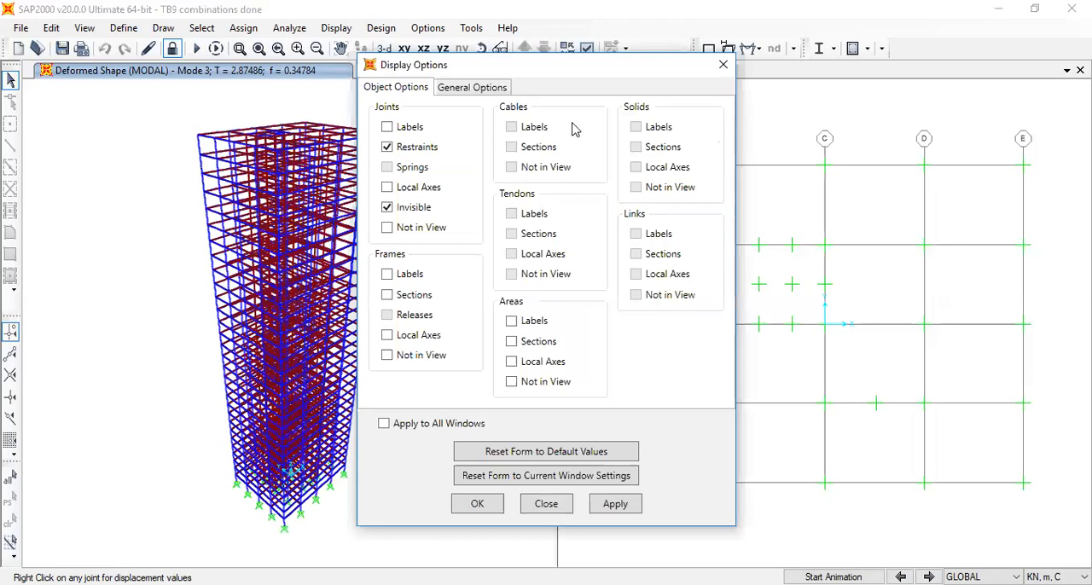
Display the mode 3 deformed shape as extruded, filled objects and orbit to look down on the core at roof level
left_click(606, 234)
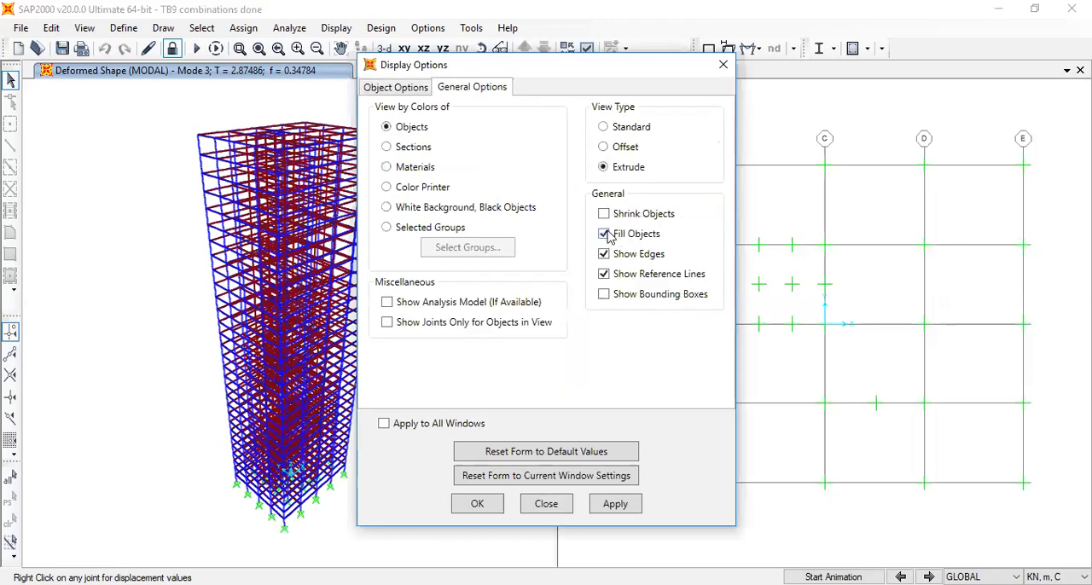
left_click(484, 509)
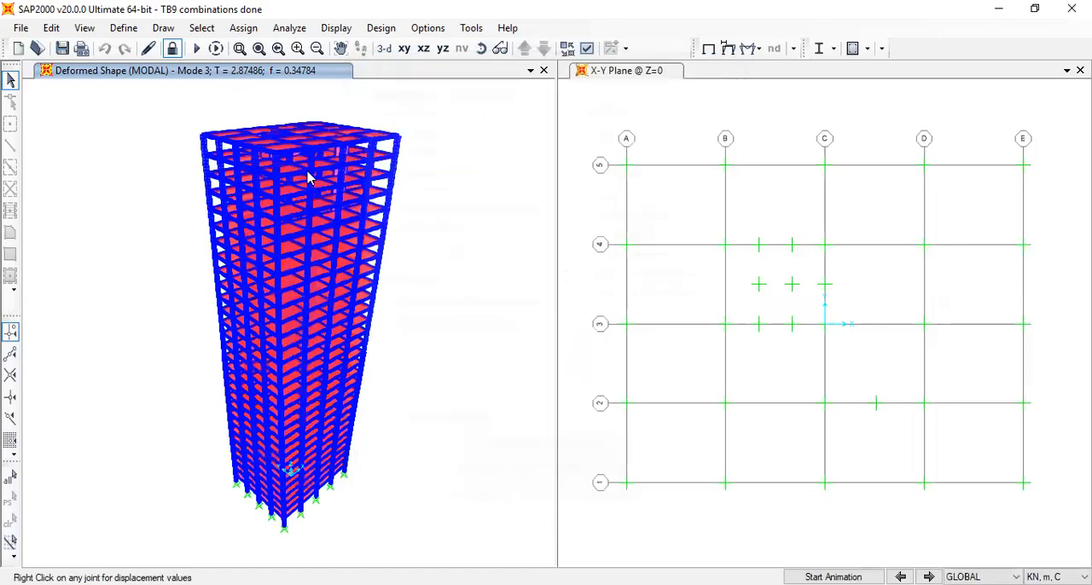
scroll(312, 177, "up", 5)
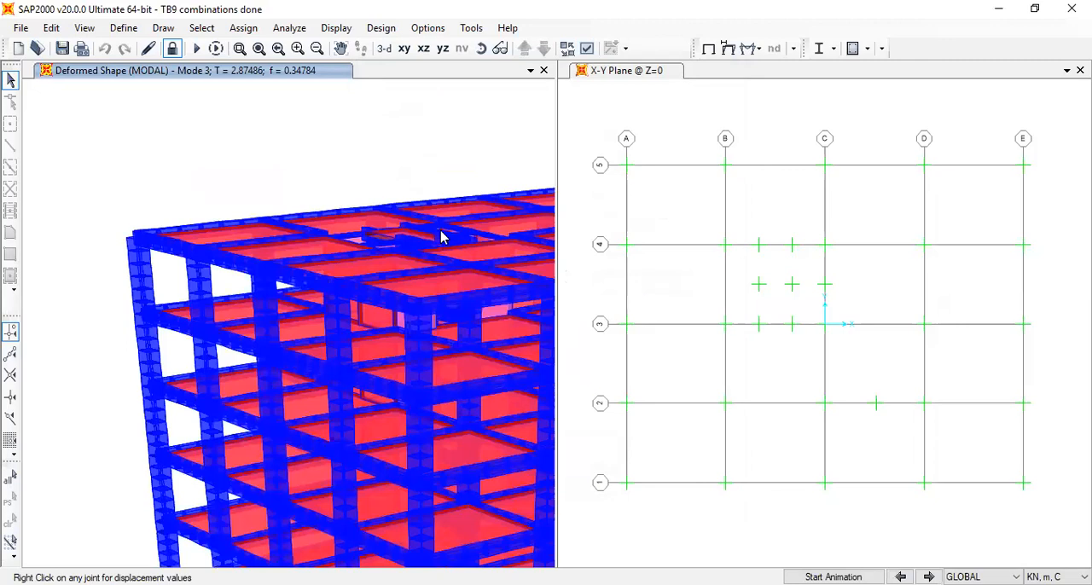
scroll(383, 227, "up", 3)
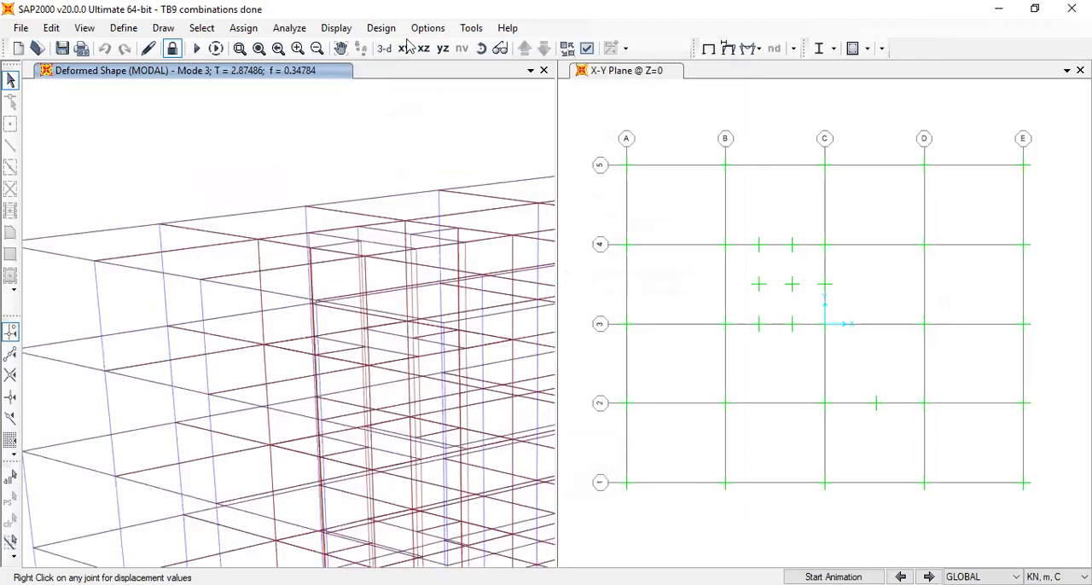
left_click(442, 48)
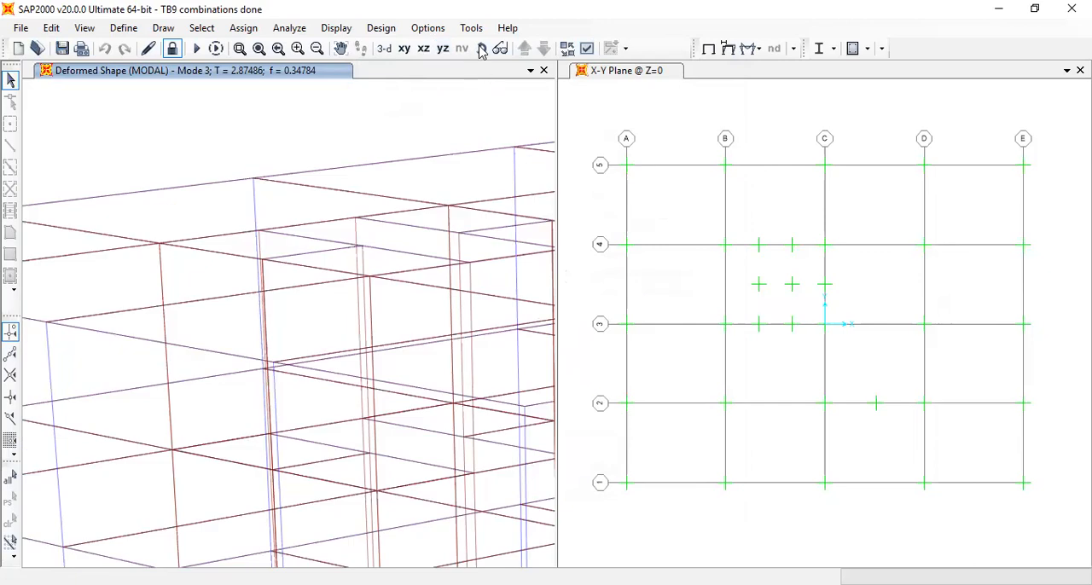
left_click(482, 48)
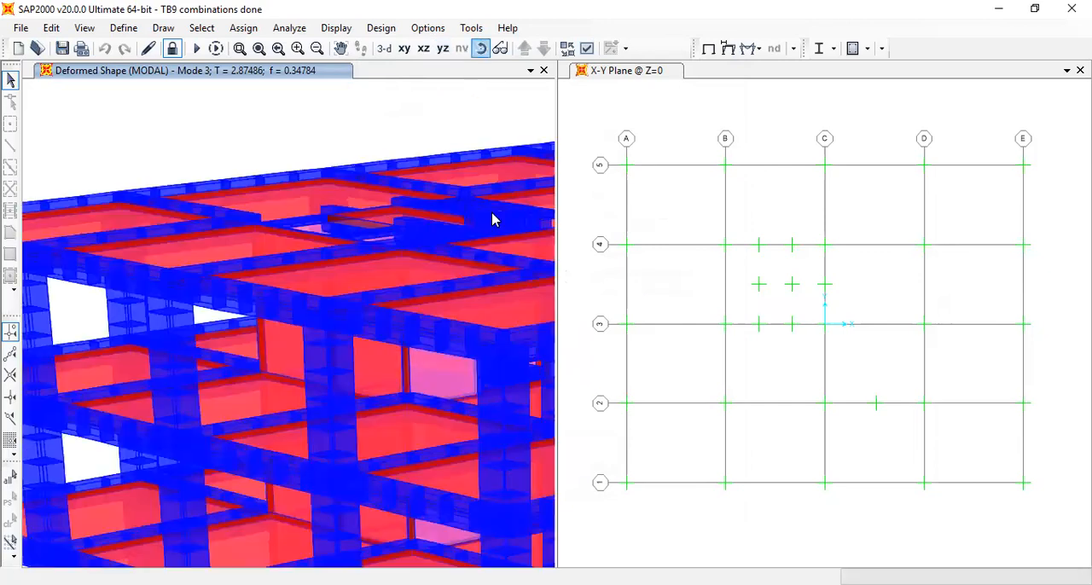
left_click_drag(503, 219, 433, 259)
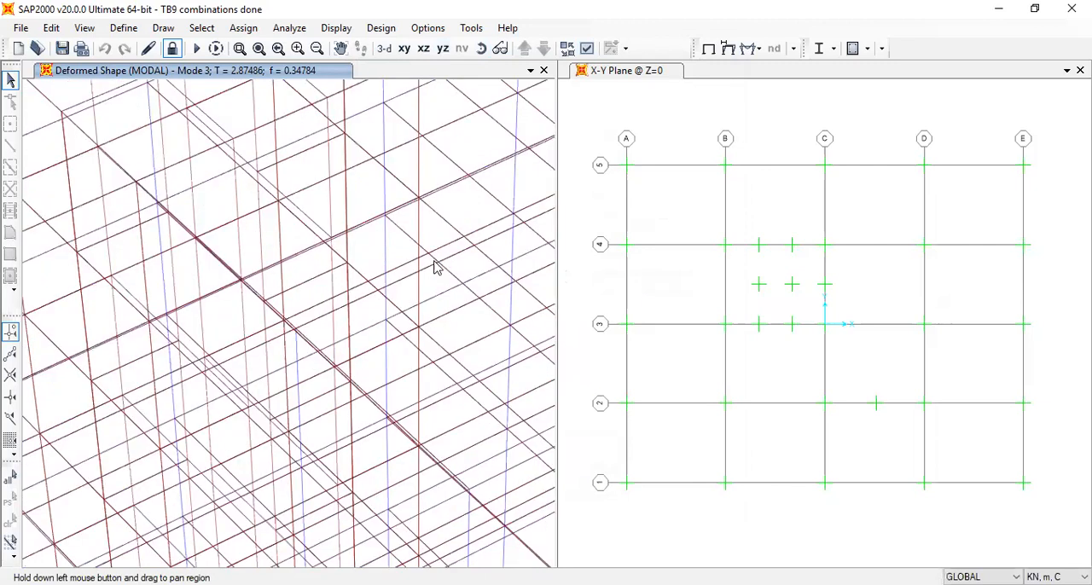
scroll(435, 261, "down", 3)
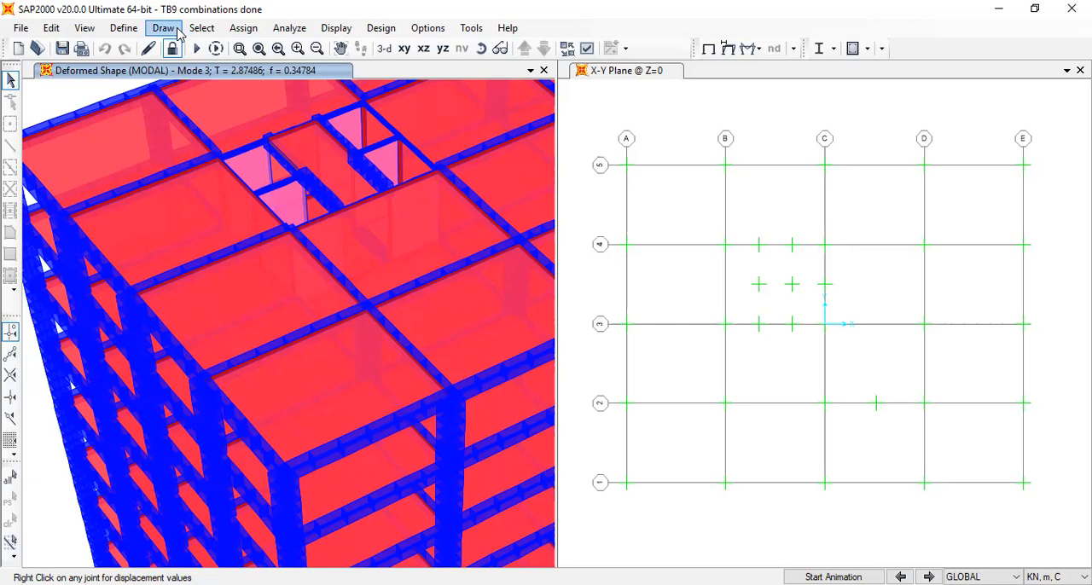
left_click(124, 28)
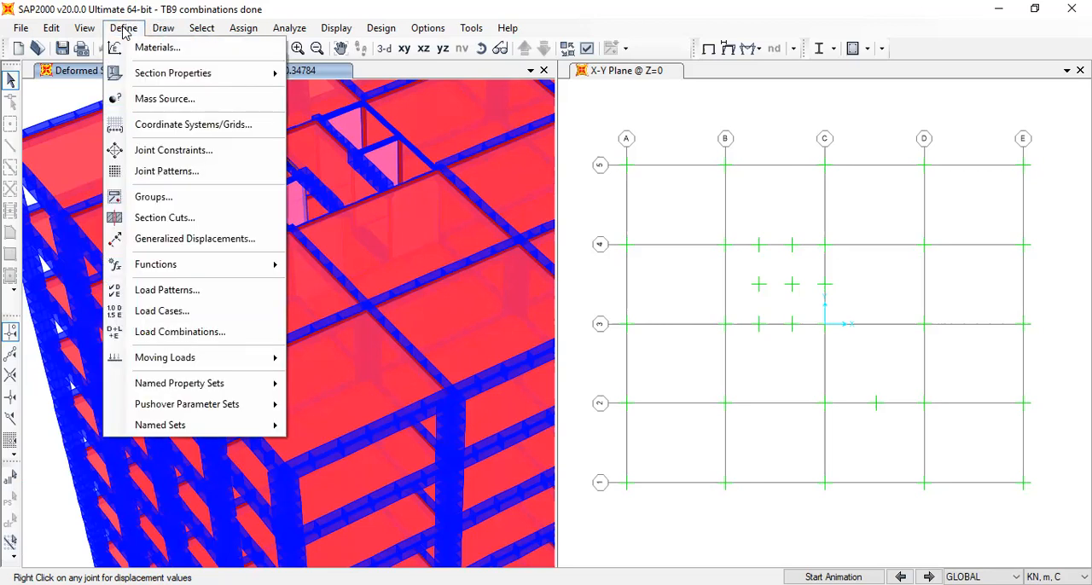
left_click(231, 101)
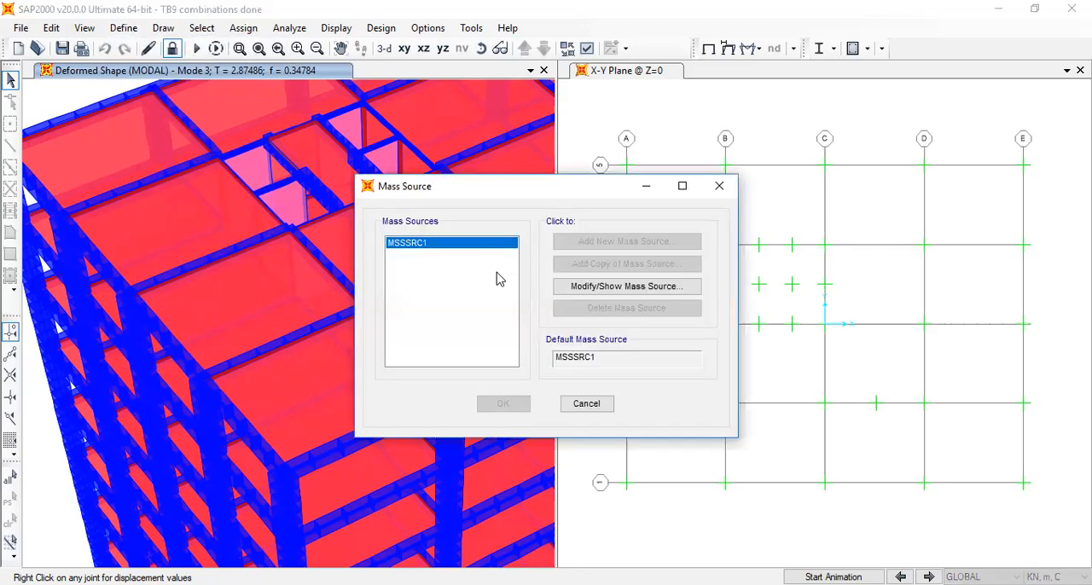
left_click(625, 287)
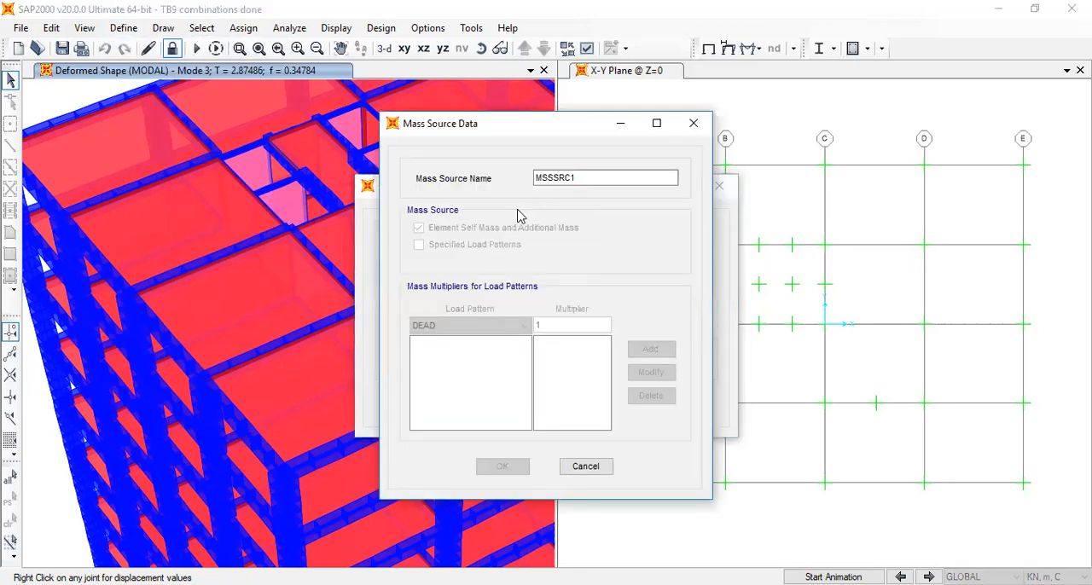
left_click(694, 124)
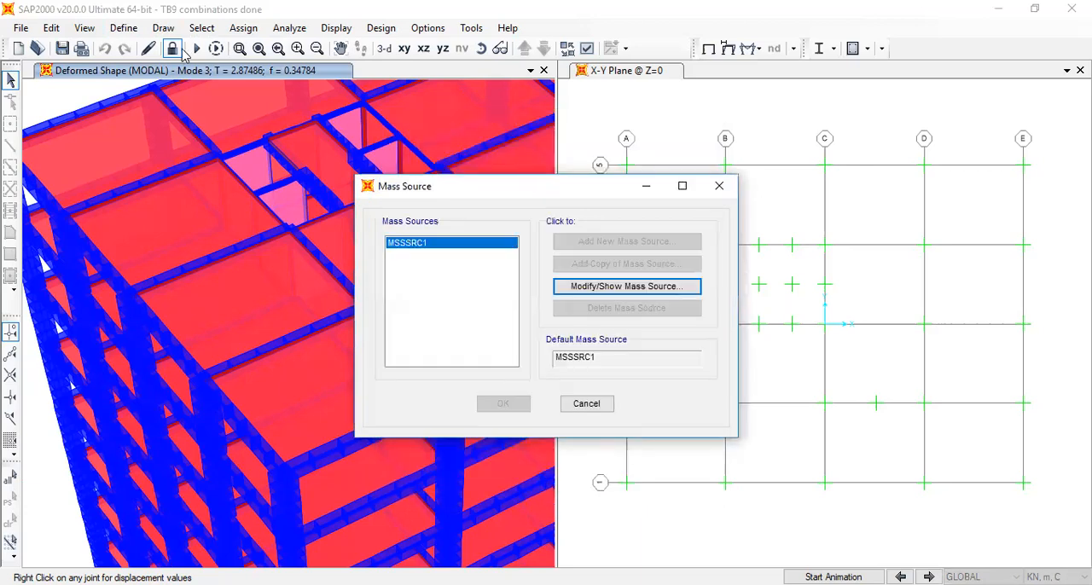
left_click(595, 405)
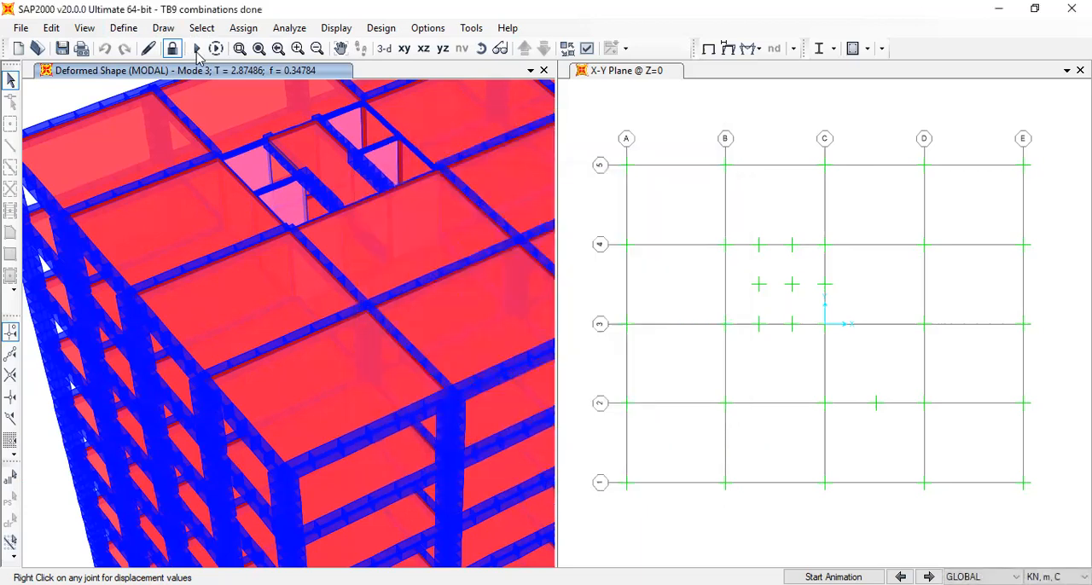
Unlock the model and include specified load patterns in mass source MSSSRC1 alongside the element self mass
left_click(174, 49)
left_click(528, 372)
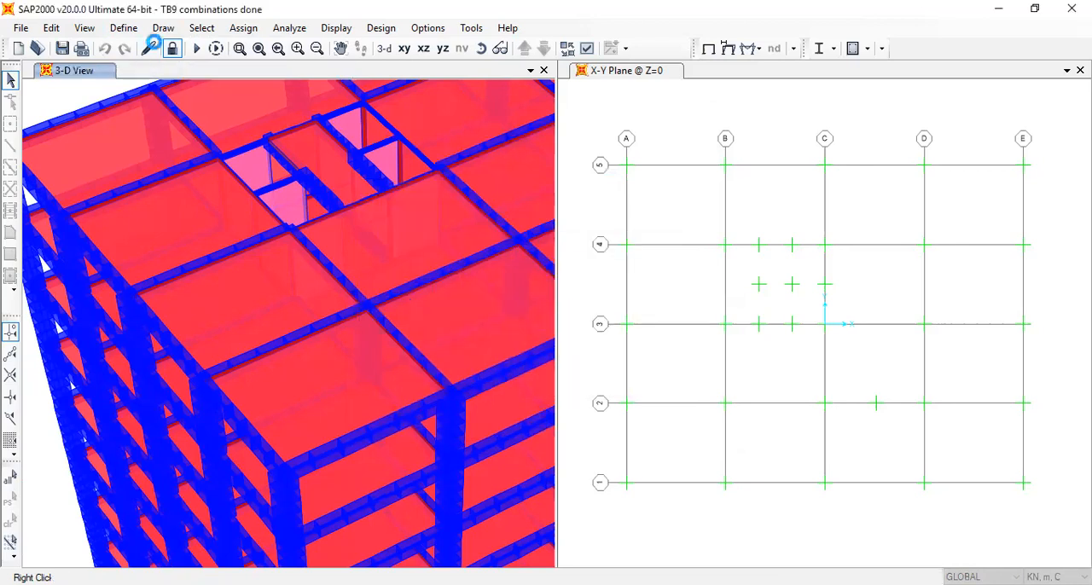
left_click(132, 30)
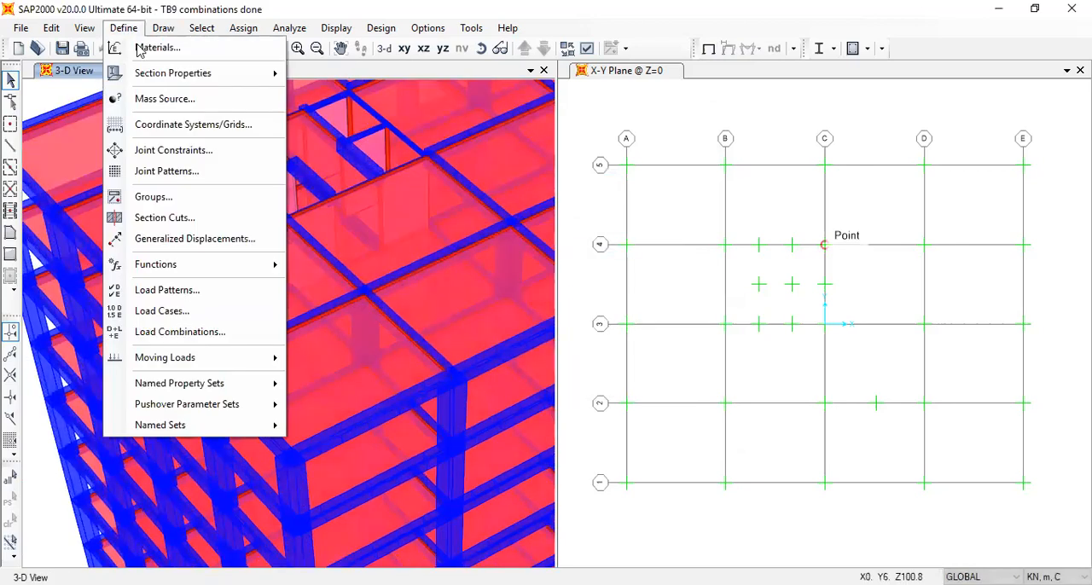
left_click(164, 100)
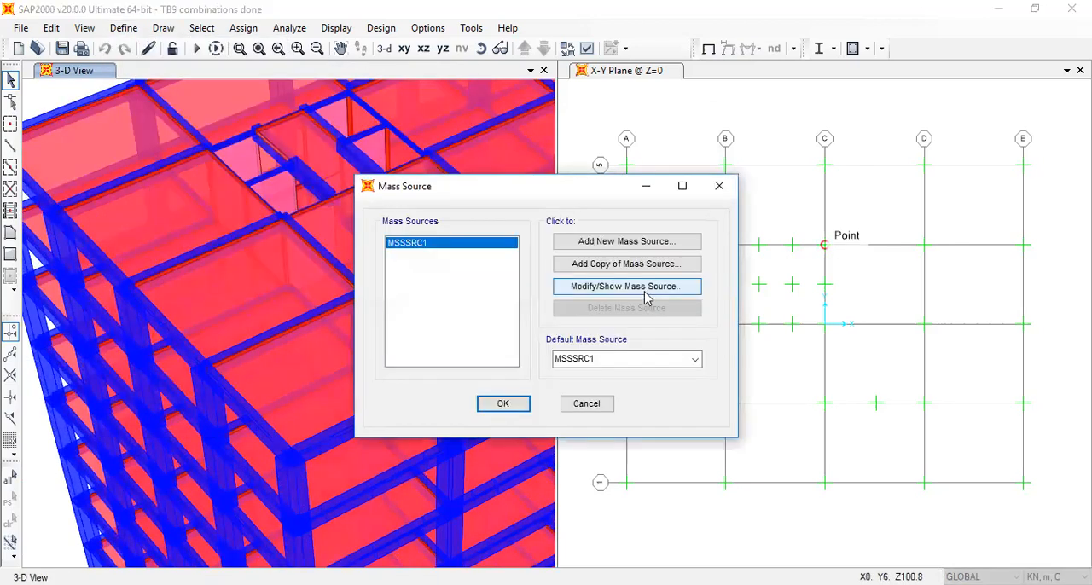
left_click(662, 290)
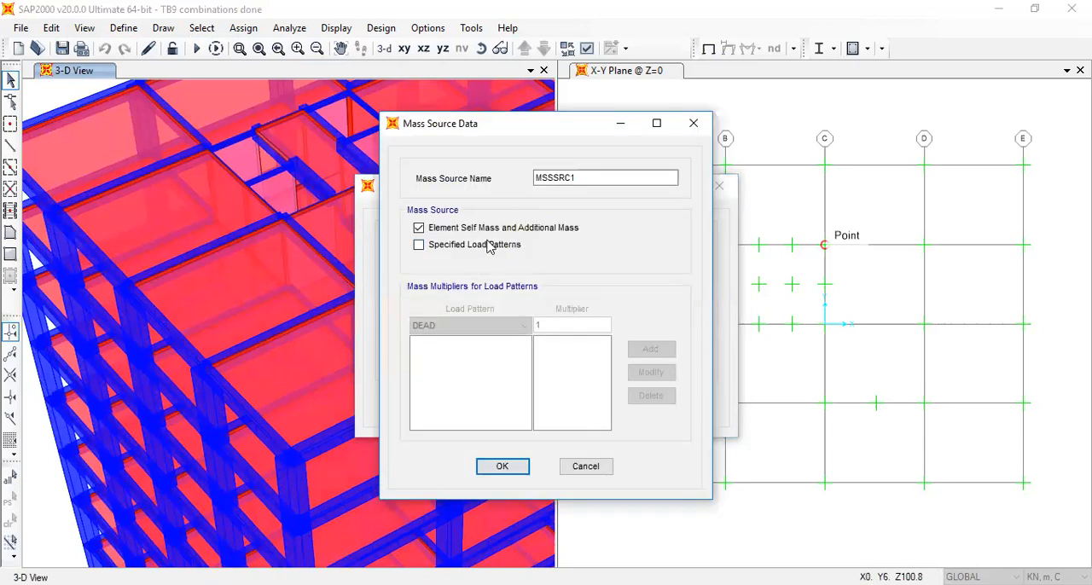
left_click(496, 245)
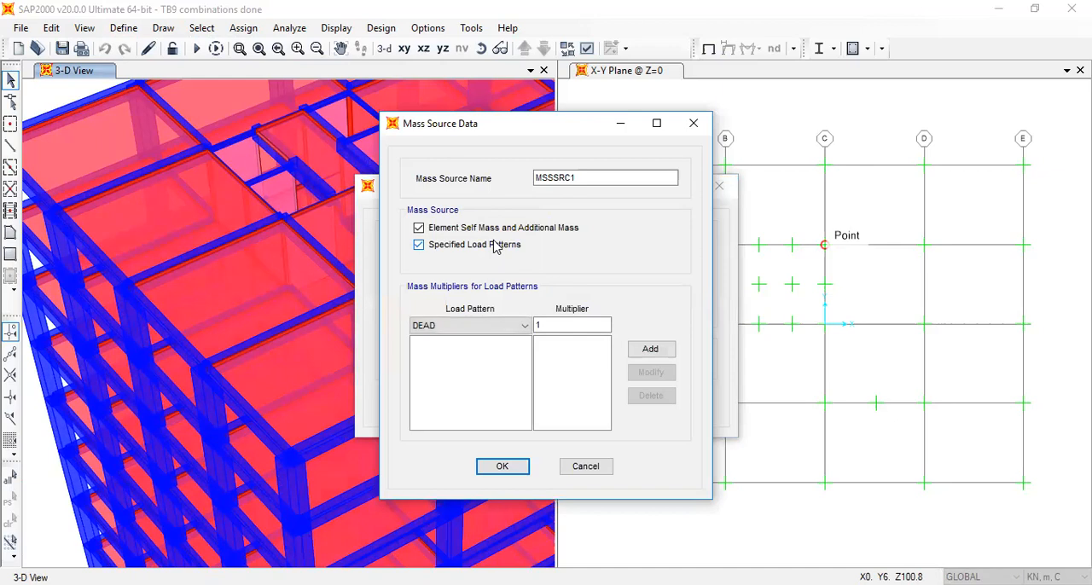
Add load pattern UL1 to the mass source with a mass multiplier of 1.7
left_click(551, 329)
left_click(518, 329)
left_click(517, 359)
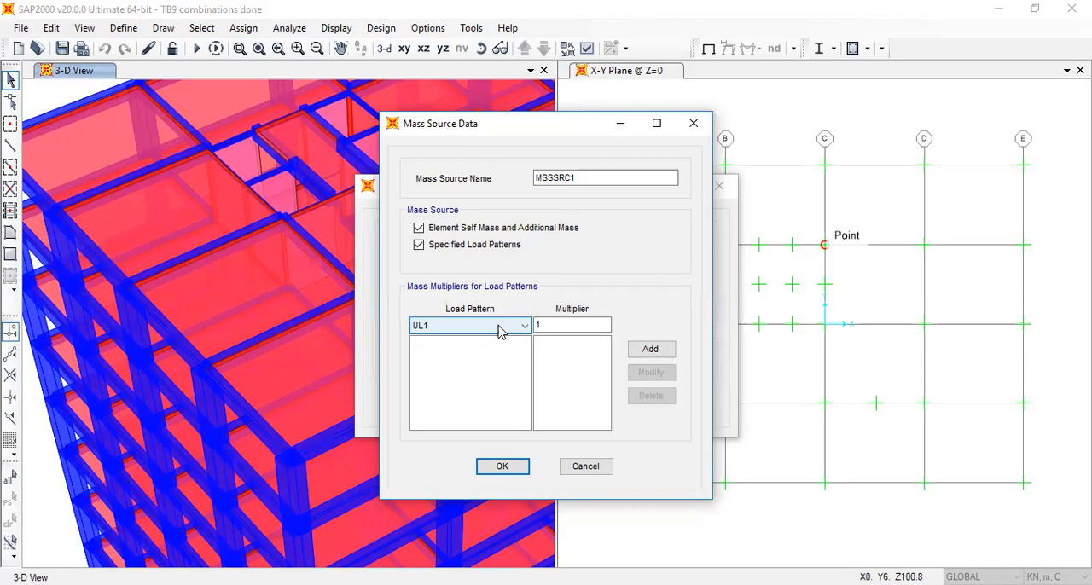
left_click(540, 326)
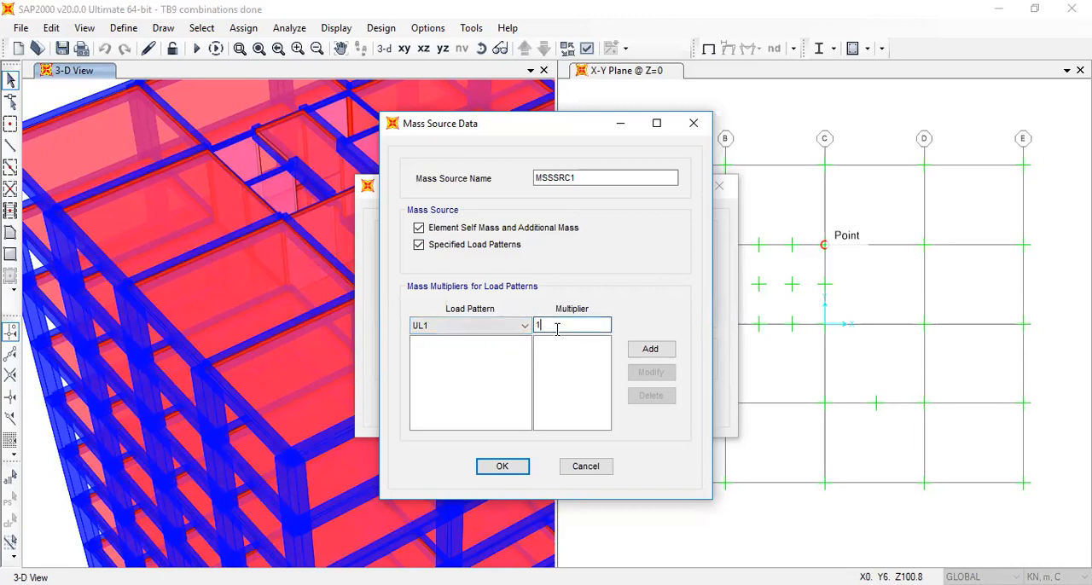
type("7")
left_click(651, 350)
left_click(670, 355)
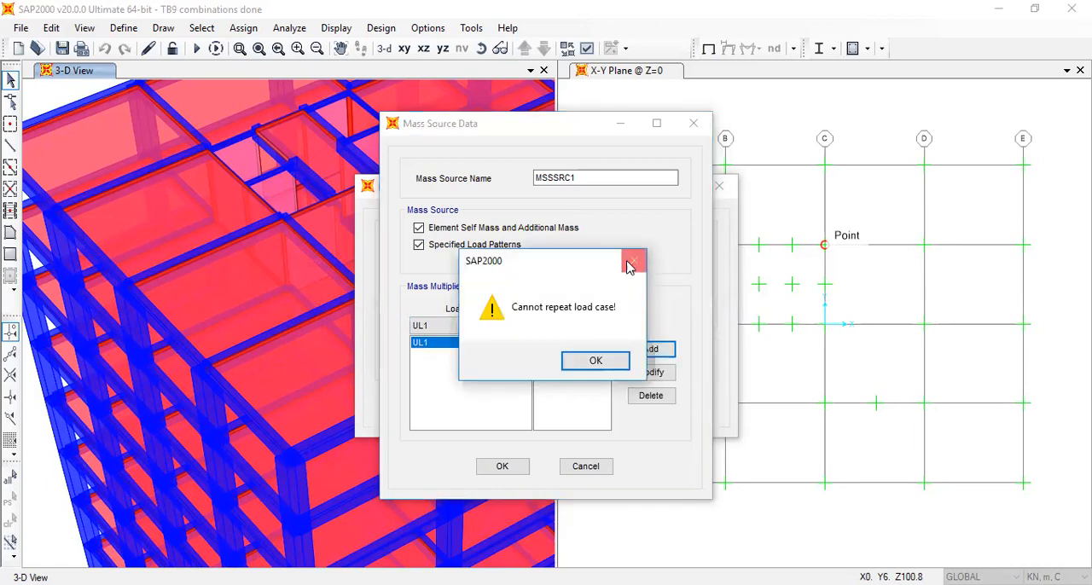
left_click(631, 264)
Add load pattern UL2 to the mass source with a multiplier of 1 and accept the mass source definition
left_click(480, 330)
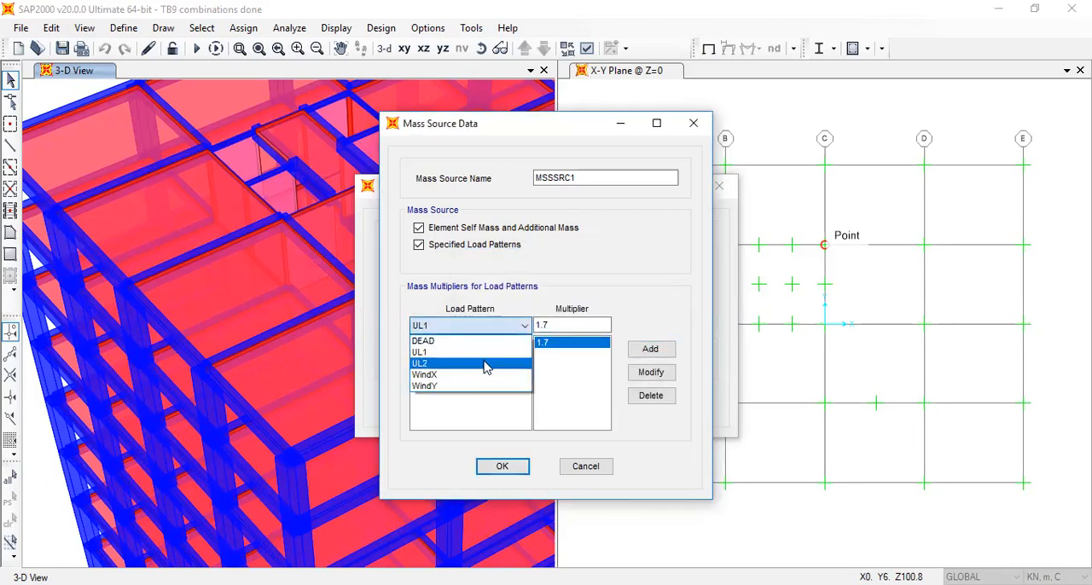
left_click(485, 364)
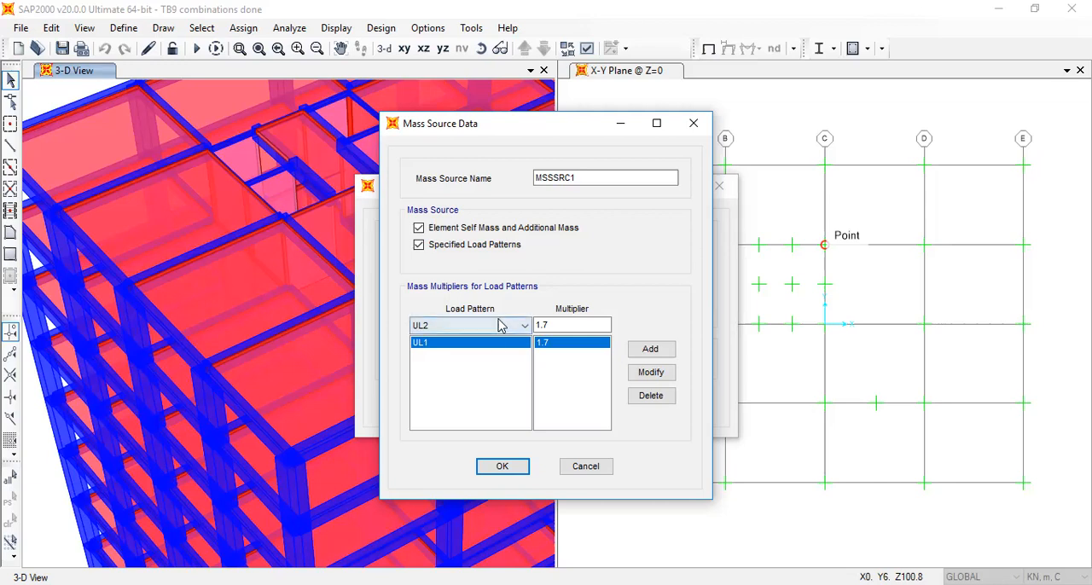
left_click_drag(556, 327, 514, 335)
type("1")
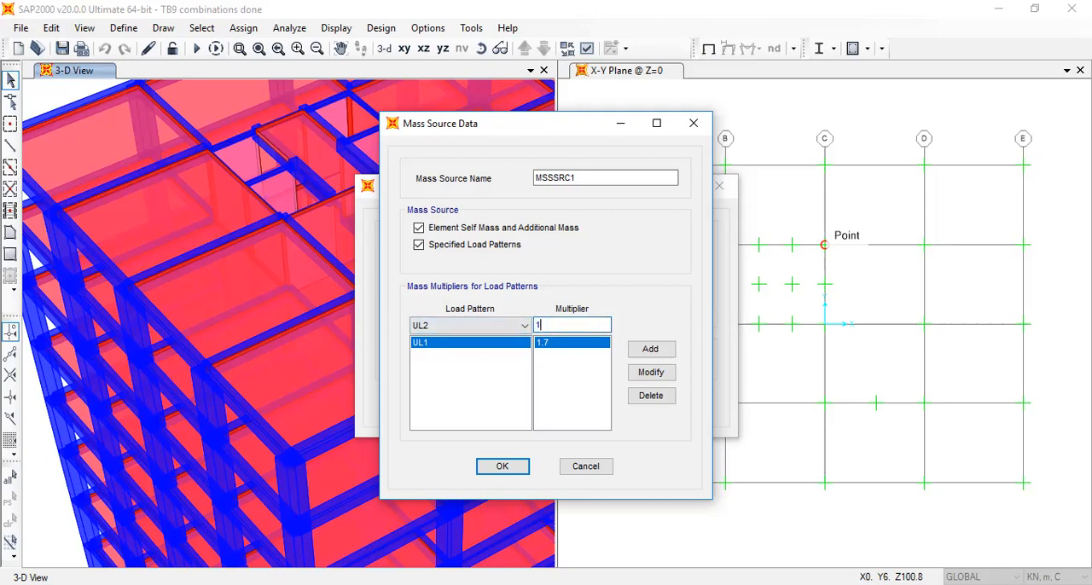
left_click(646, 351)
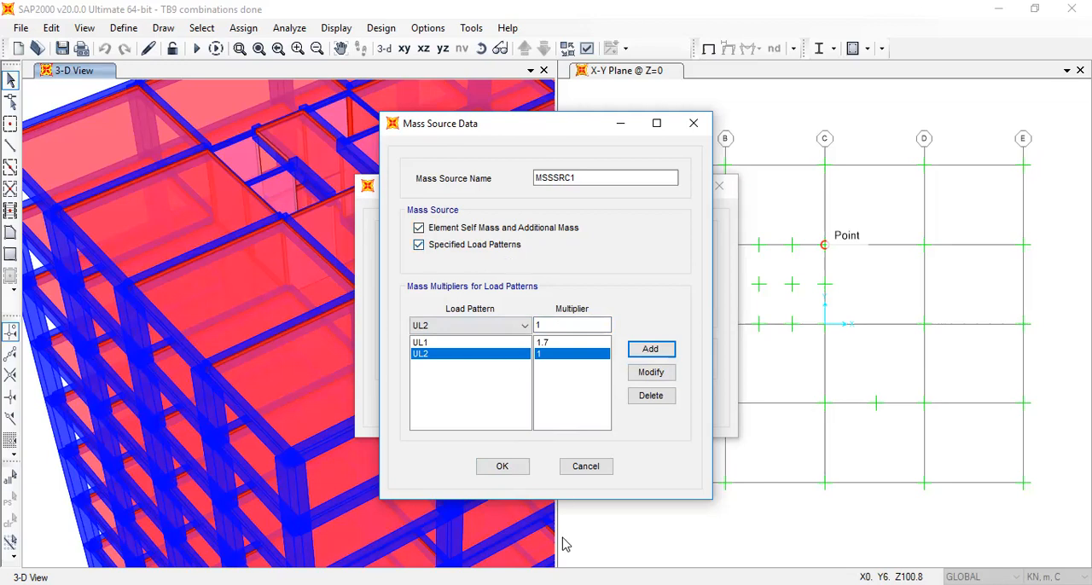
left_click(514, 467)
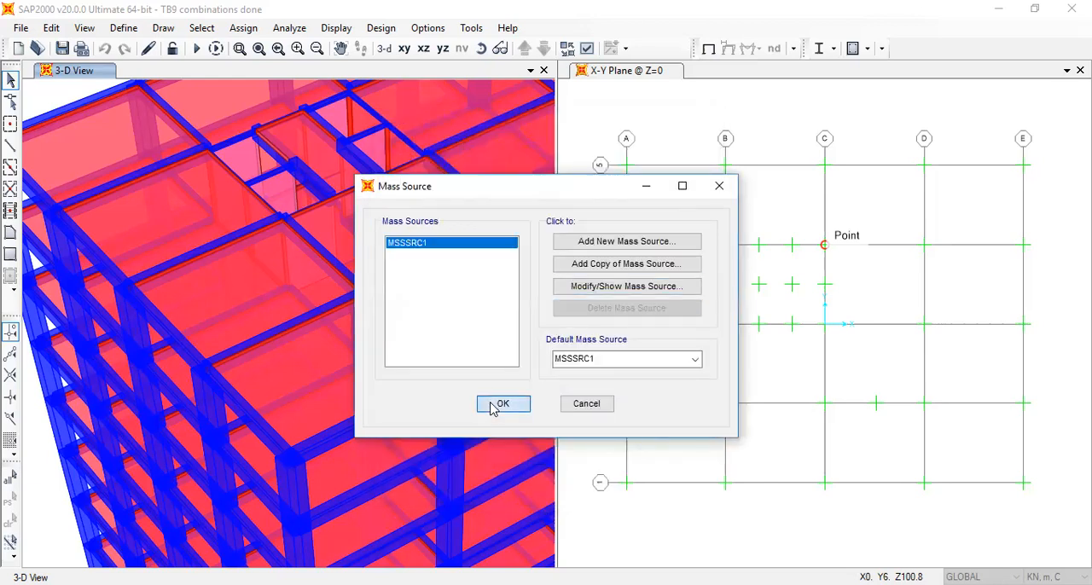
key("Return")
Run the analysis with the revised mass source and check the periods of modes 3, 2 and 1
left_click(196, 49)
left_click(716, 398)
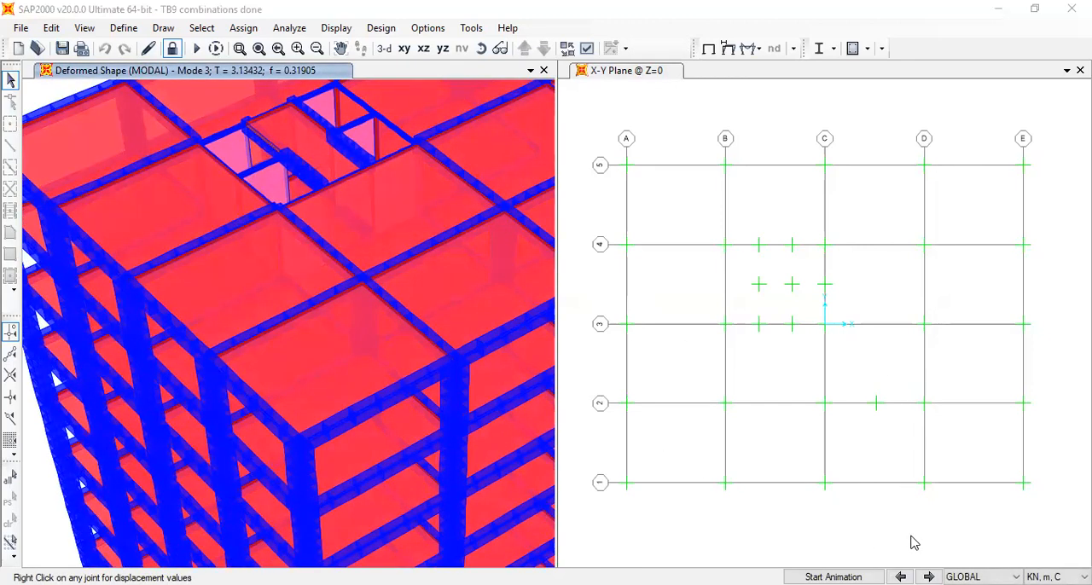
left_click(900, 577)
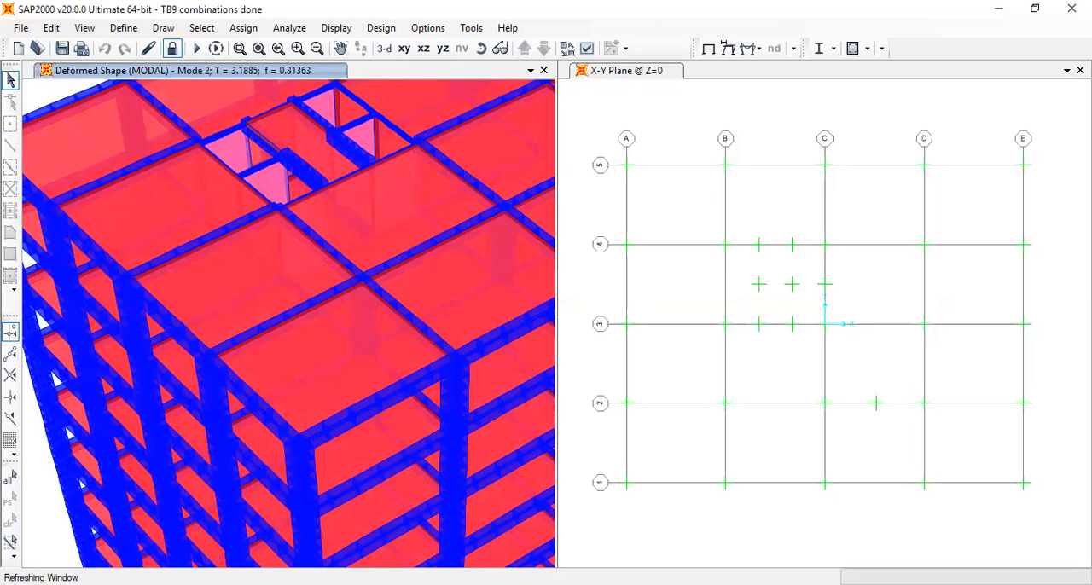
left_click(902, 576)
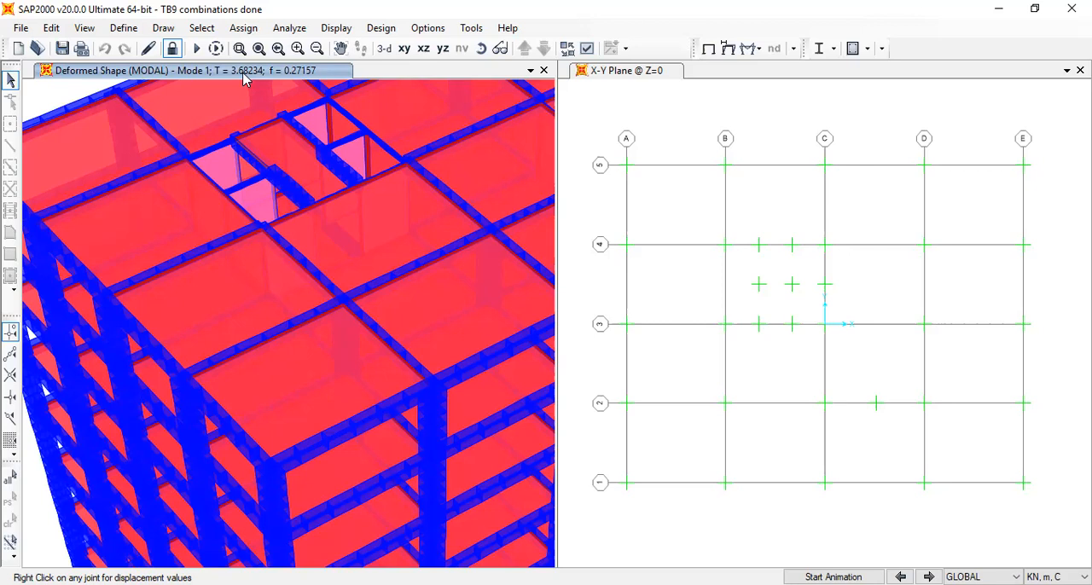
Unlock the model and inspect the dimensions of the Coupling beam frame section
left_click(168, 58)
left_click(546, 374)
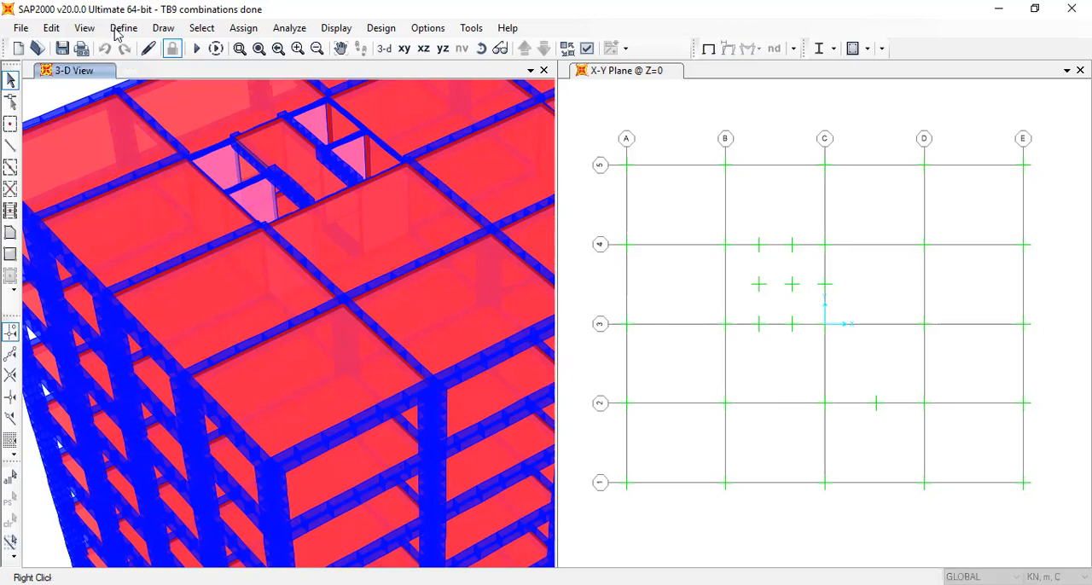
left_click(119, 27)
mouse_move(256, 75)
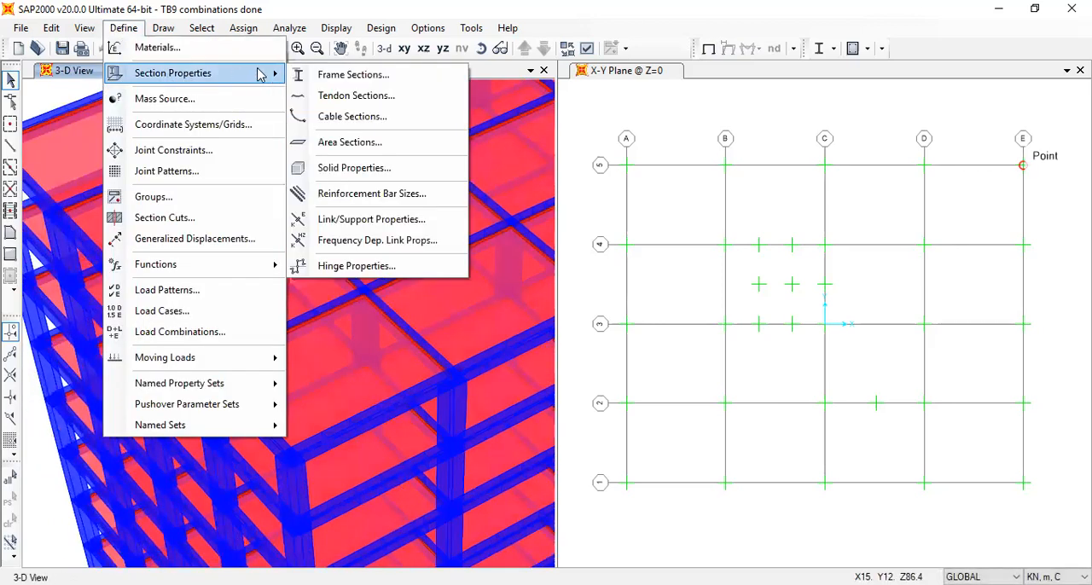
left_click(365, 77)
left_click(403, 258)
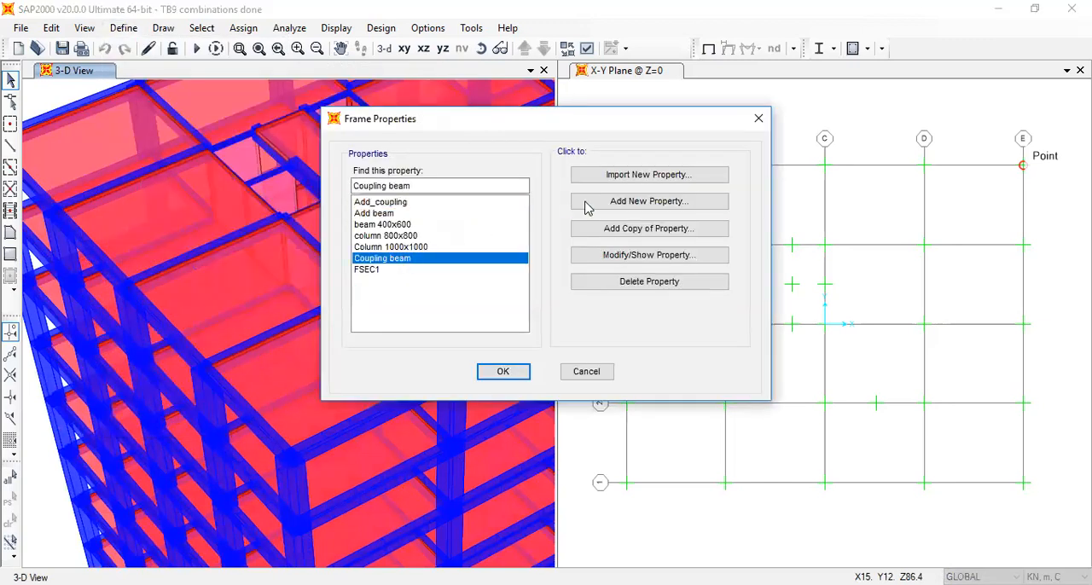
left_click(597, 261)
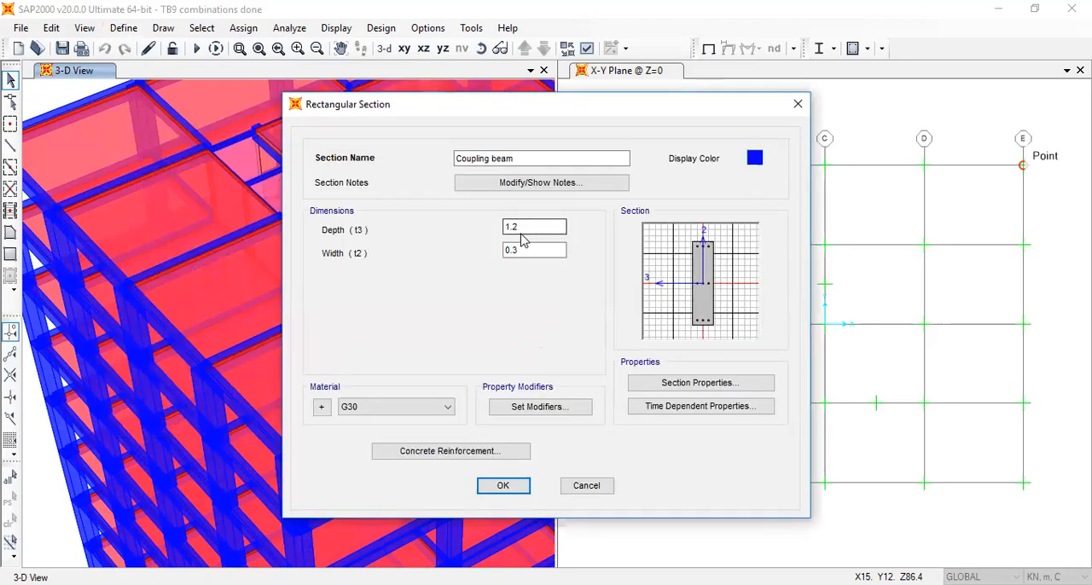
left_click(801, 112)
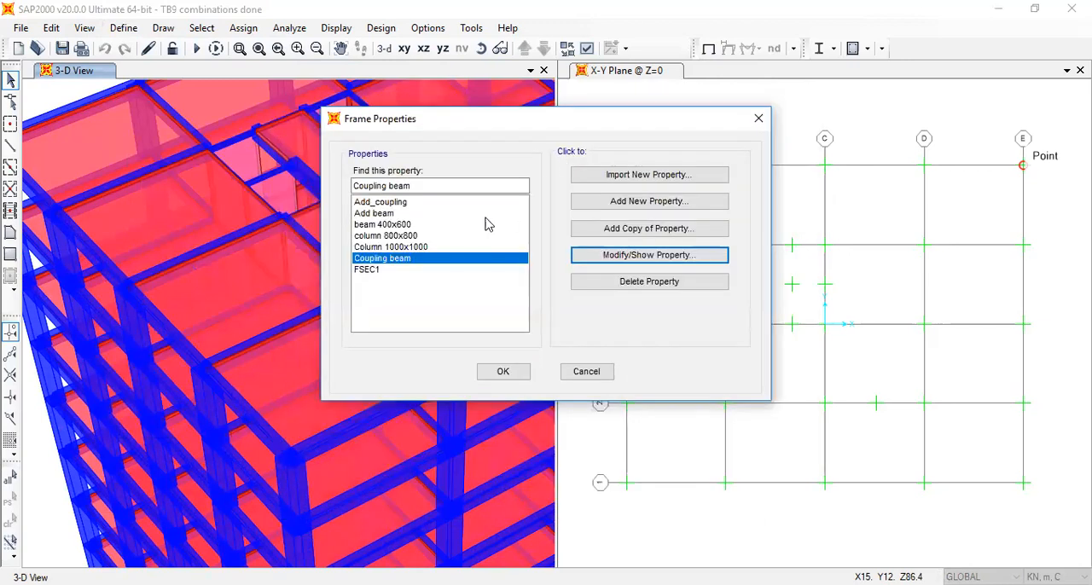
Set the Add_coupling frame section to a depth of 1.2 m and a width of 0.3 m, and accept the frame properties
left_click(419, 204)
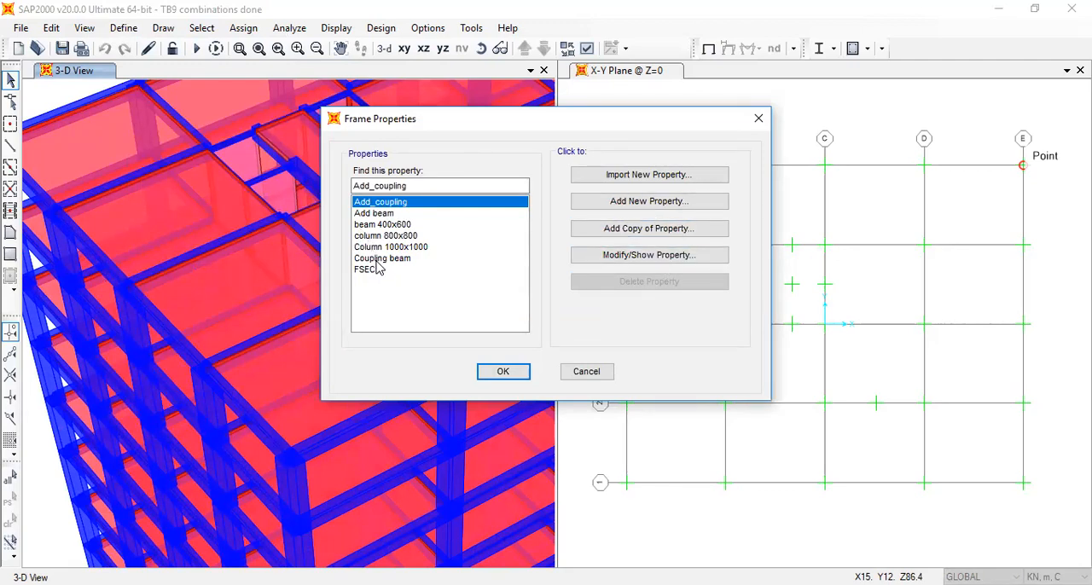
left_click(662, 261)
type("1.2")
key("Tab")
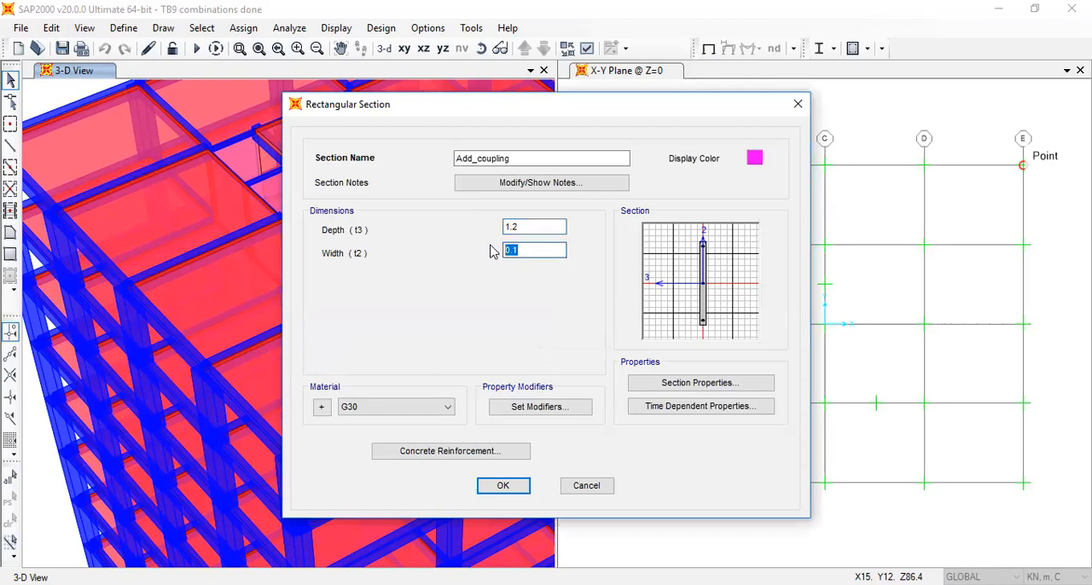
type("0.3")
left_click(516, 486)
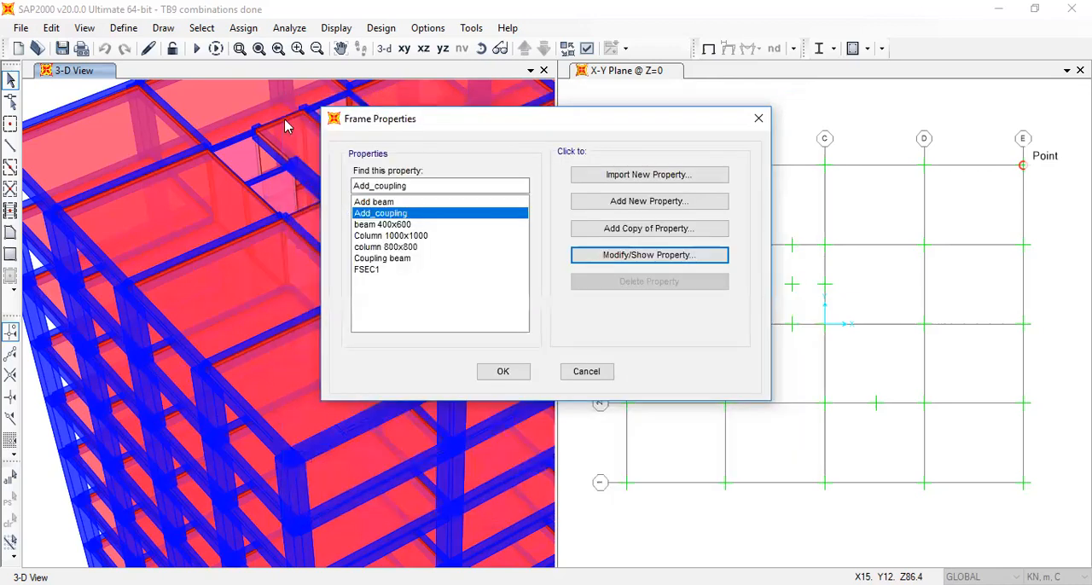
left_click(500, 375)
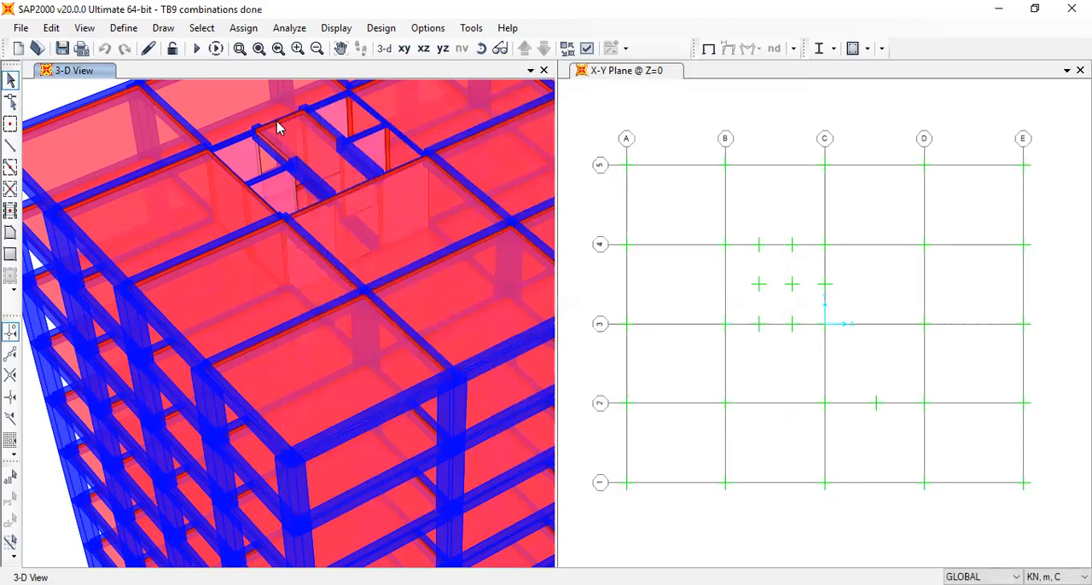
left_click(286, 125)
left_click(284, 123)
left_click(336, 28)
left_click(352, 51)
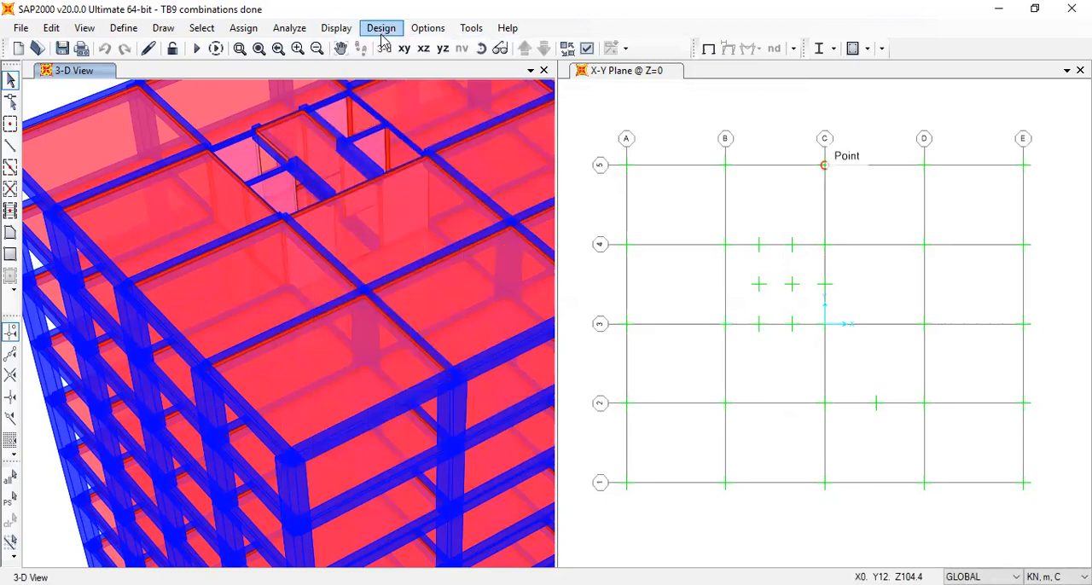
left_click(382, 30)
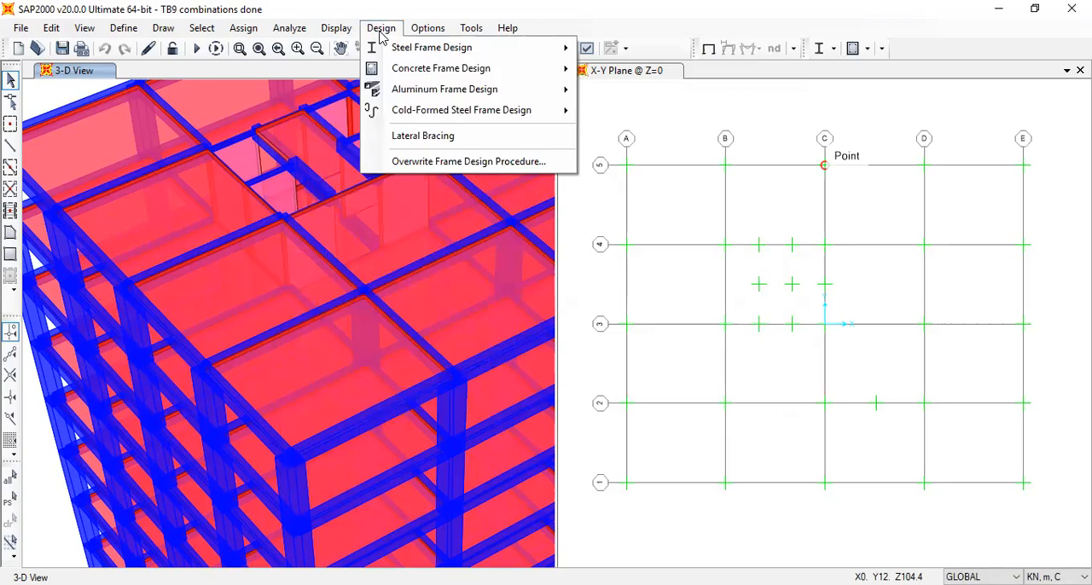
left_click(585, 52)
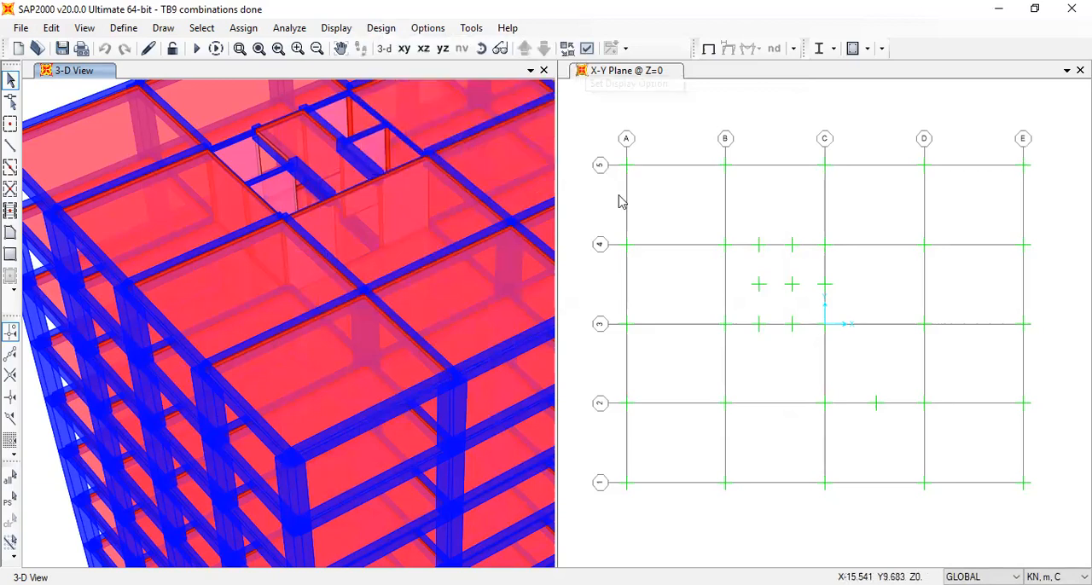
Set the 3-D view's display options to plain wireframe, without extruded frame sections or filled areas
left_click(587, 50)
left_click(491, 87)
left_click(607, 126)
left_click(614, 239)
left_click(491, 507)
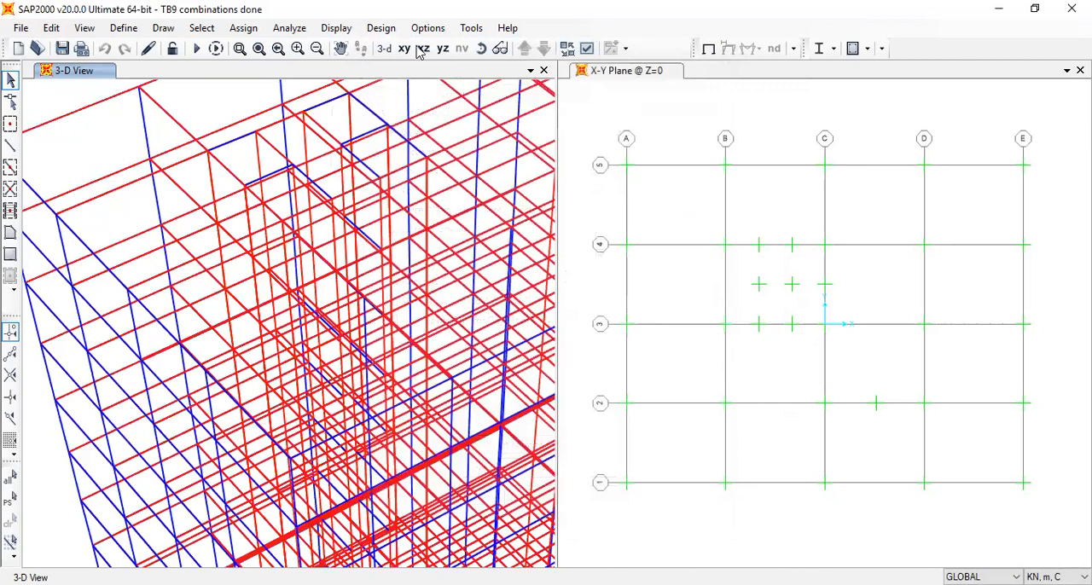
left_click(337, 27)
mouse_move(365, 94)
mouse_move(422, 75)
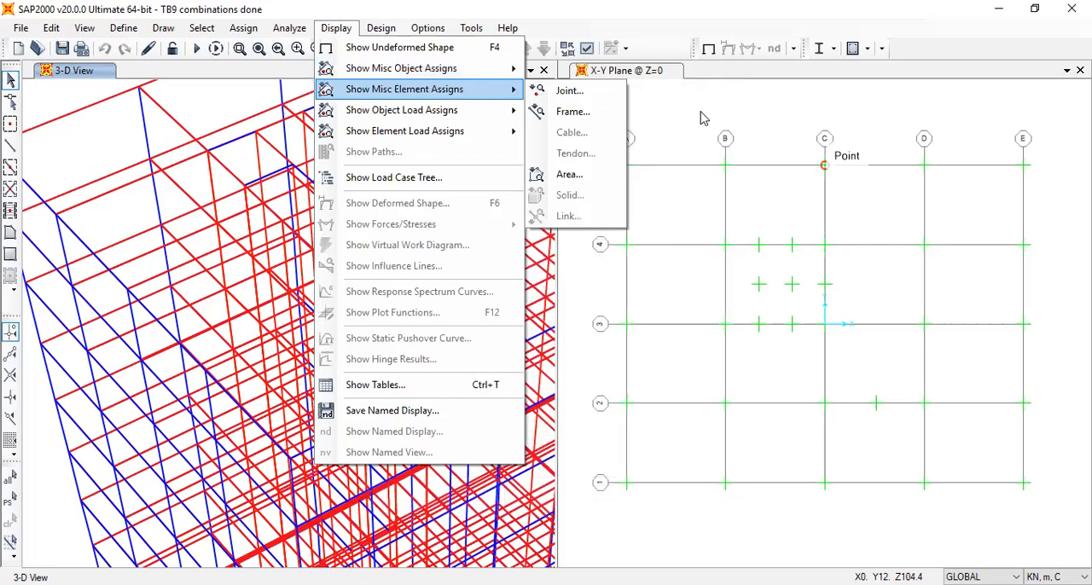
left_click(591, 116)
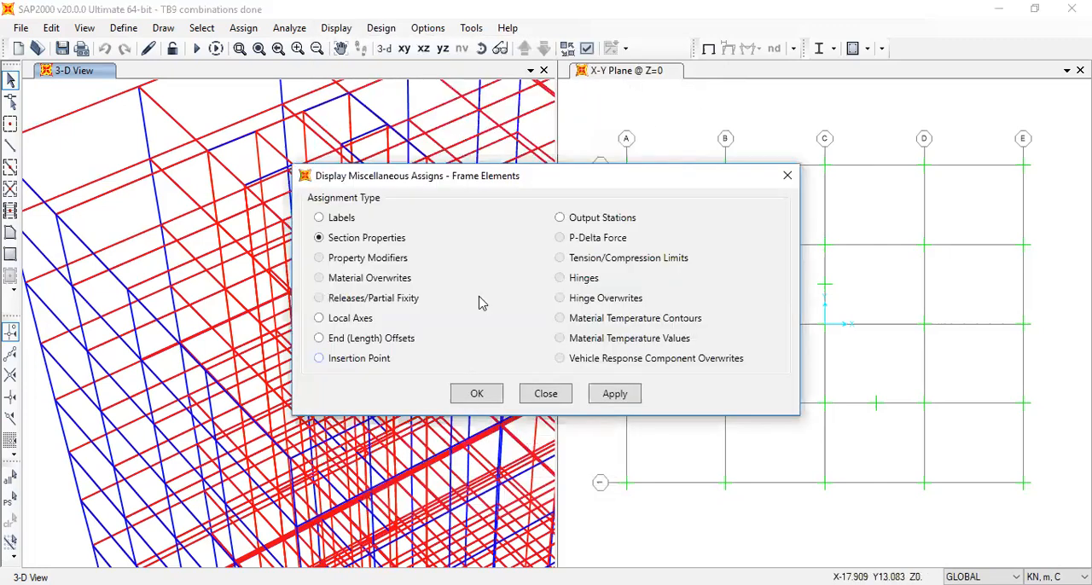
left_click(477, 395)
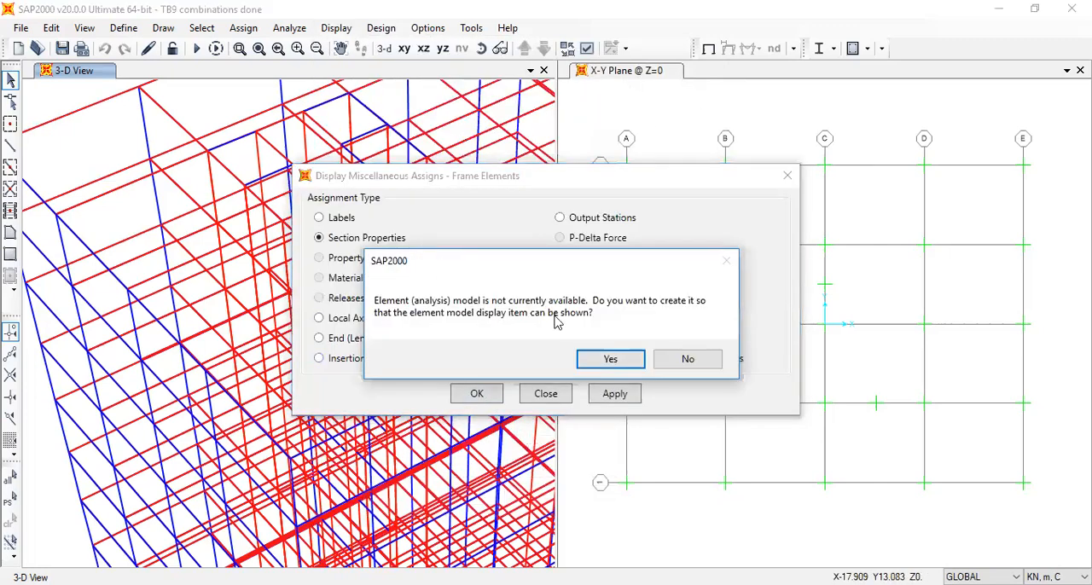
left_click(689, 359)
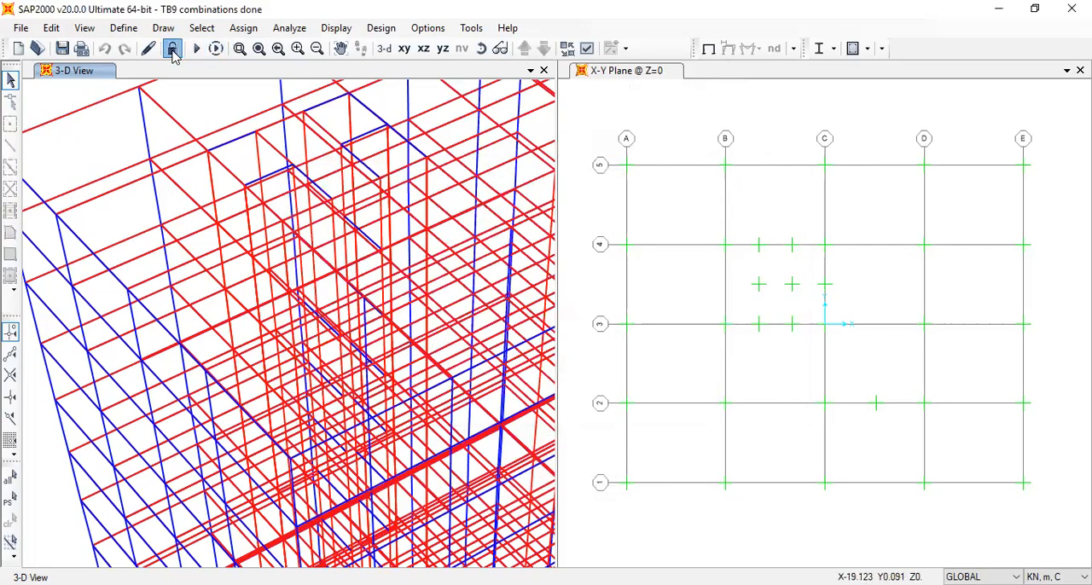
Label the frame objects with their assigned section properties in the 3-D view
left_click(381, 28)
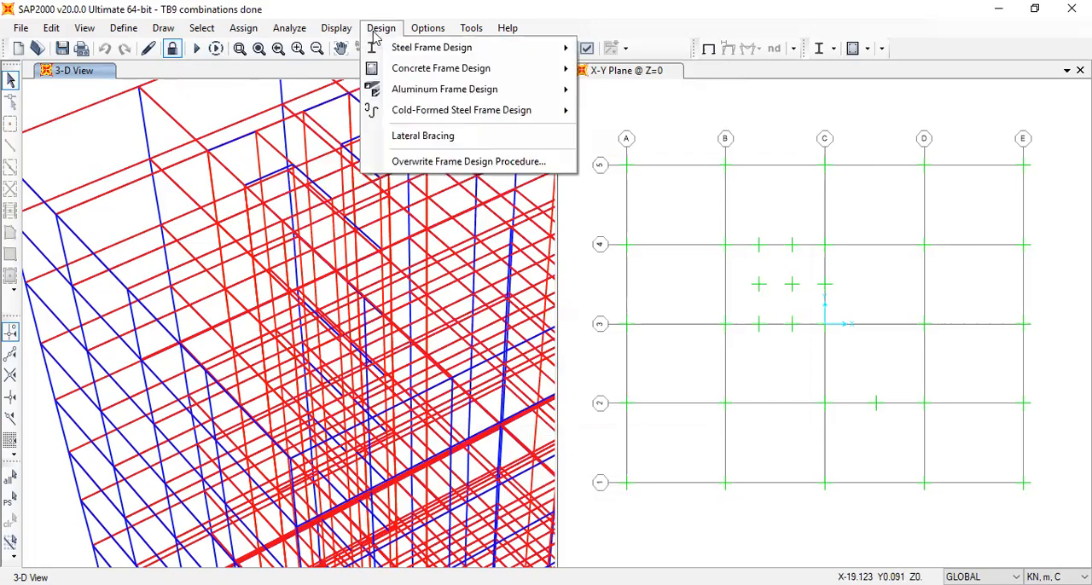
mouse_move(358, 75)
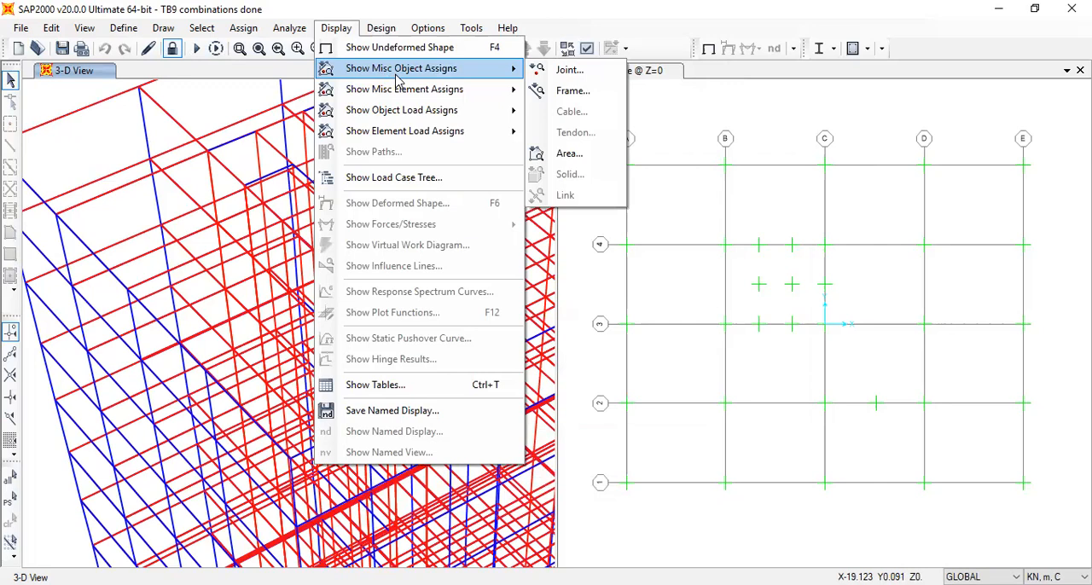
left_click(574, 90)
left_click(493, 431)
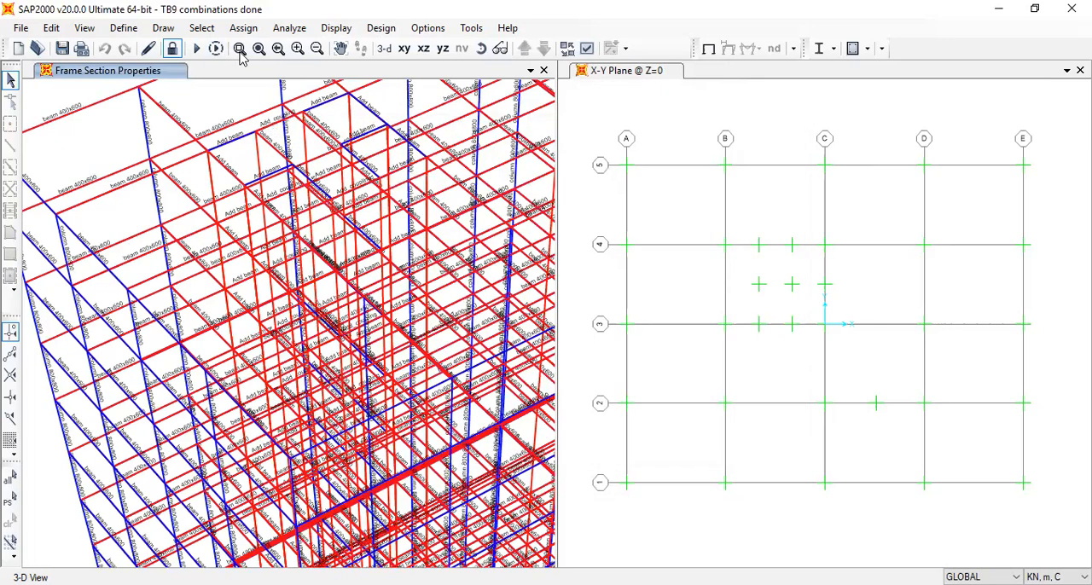
left_click(123, 28)
mouse_move(203, 75)
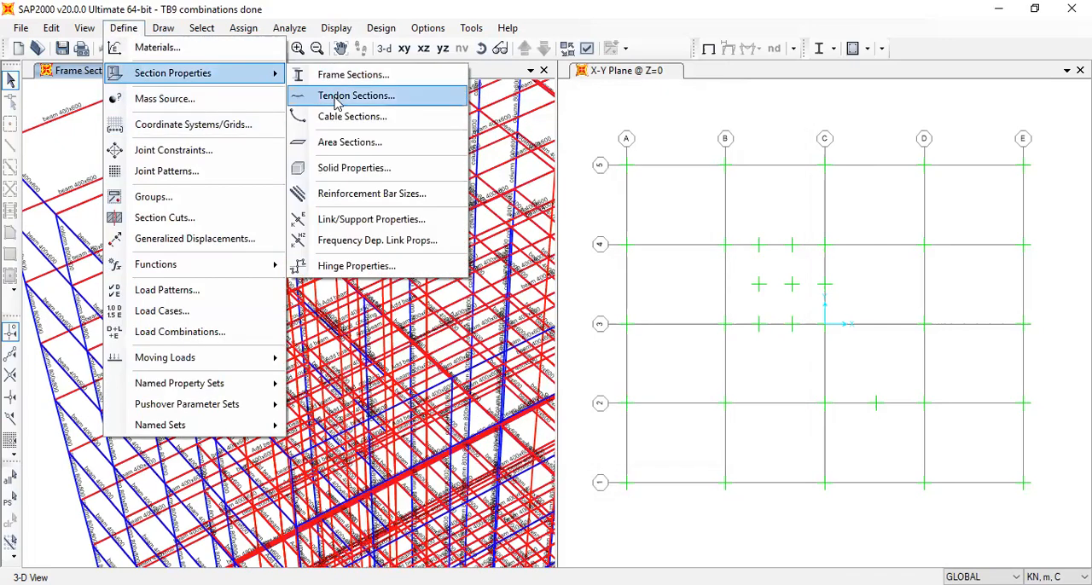
left_click(337, 101)
left_click(694, 213)
left_click(96, 27)
left_click(124, 28)
mouse_move(172, 72)
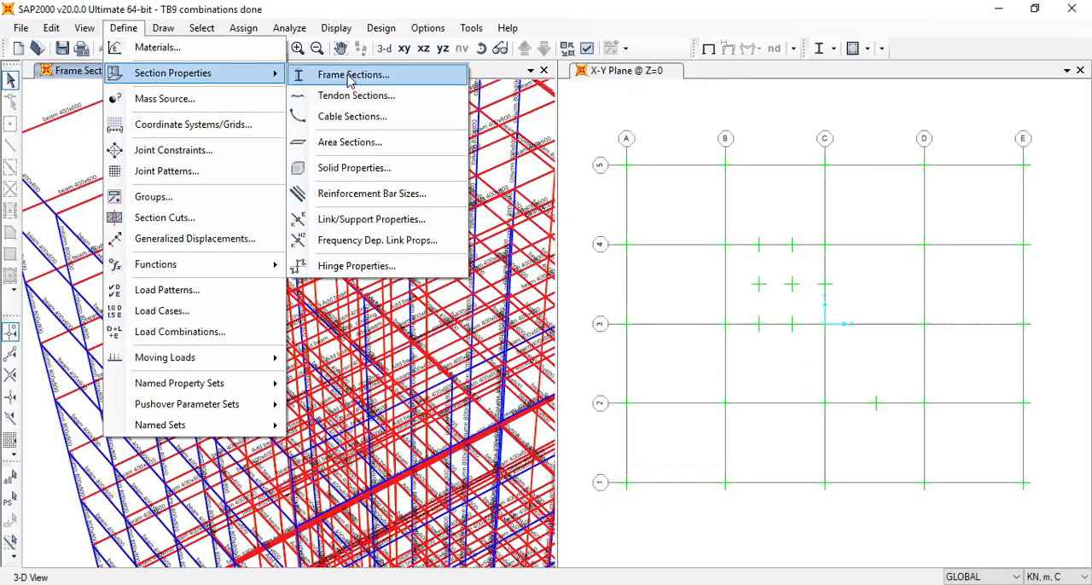
left_click(348, 76)
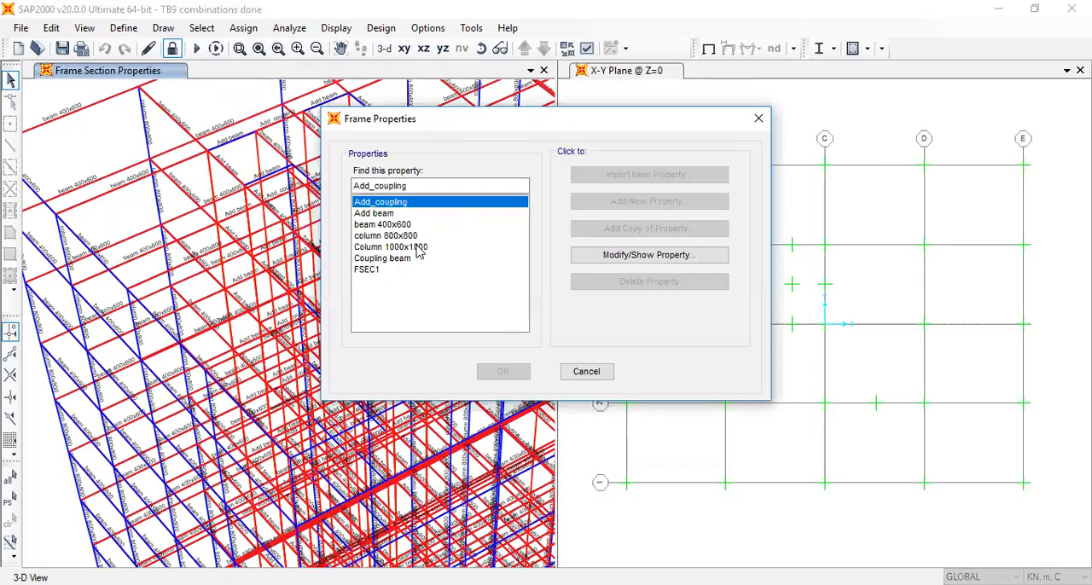
left_click(418, 247)
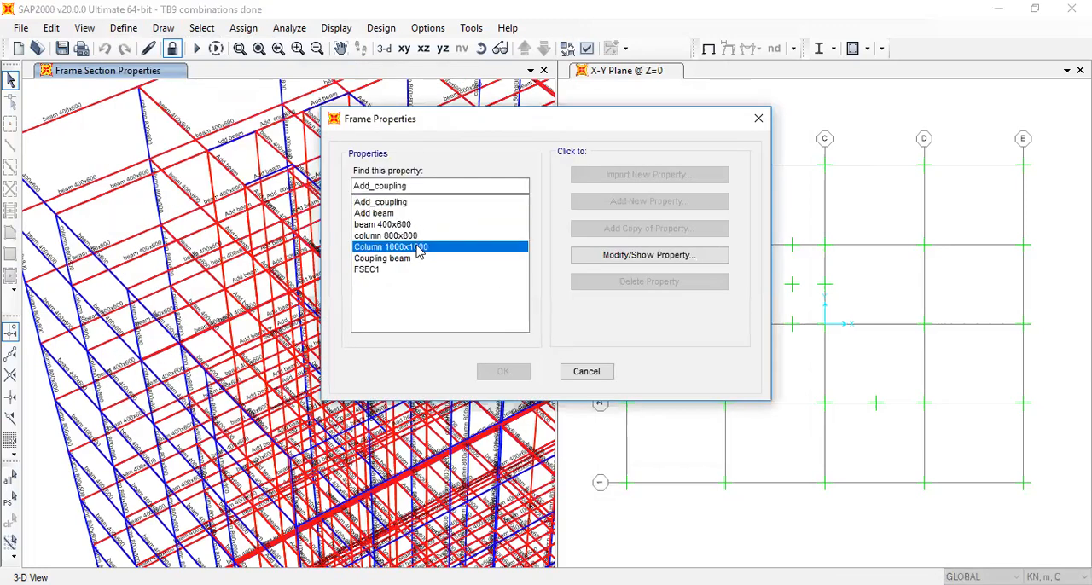
left_click(586, 371)
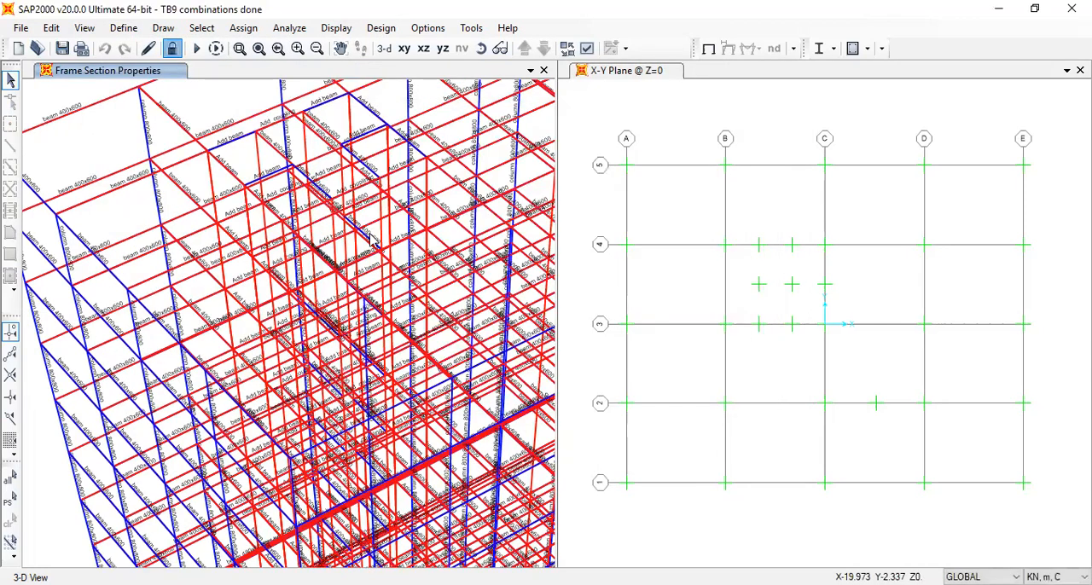
Check the dimensions of the Add_coupling frame section and accept the frame properties
left_click(123, 28)
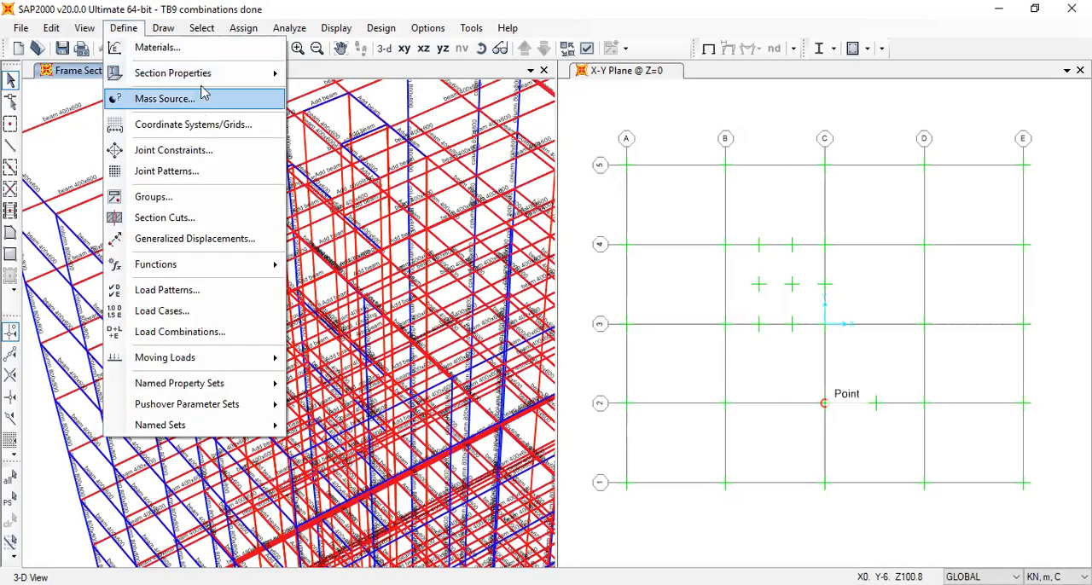
mouse_move(203, 77)
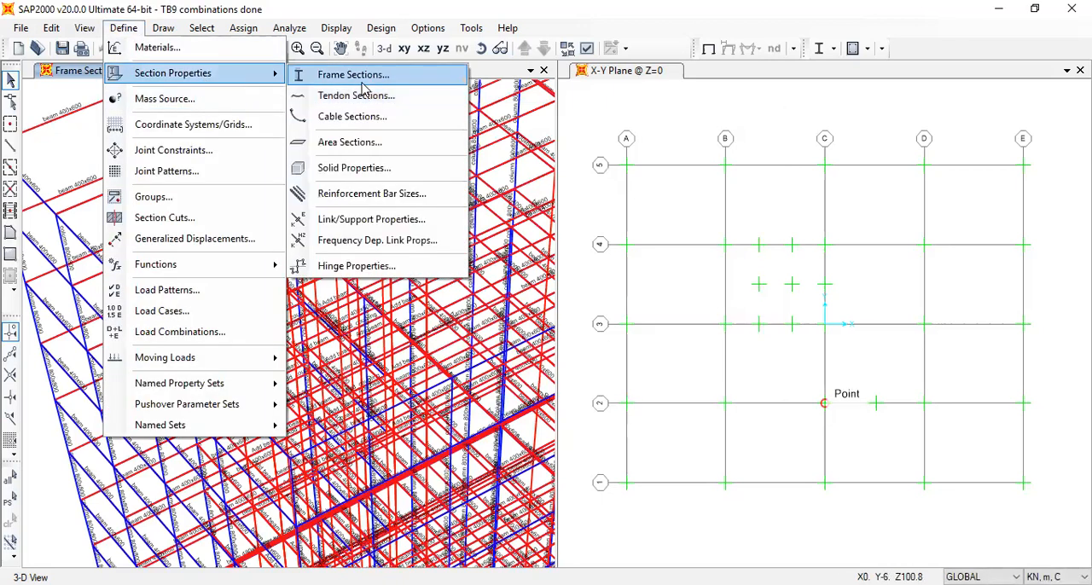
key("Return")
left_click(639, 253)
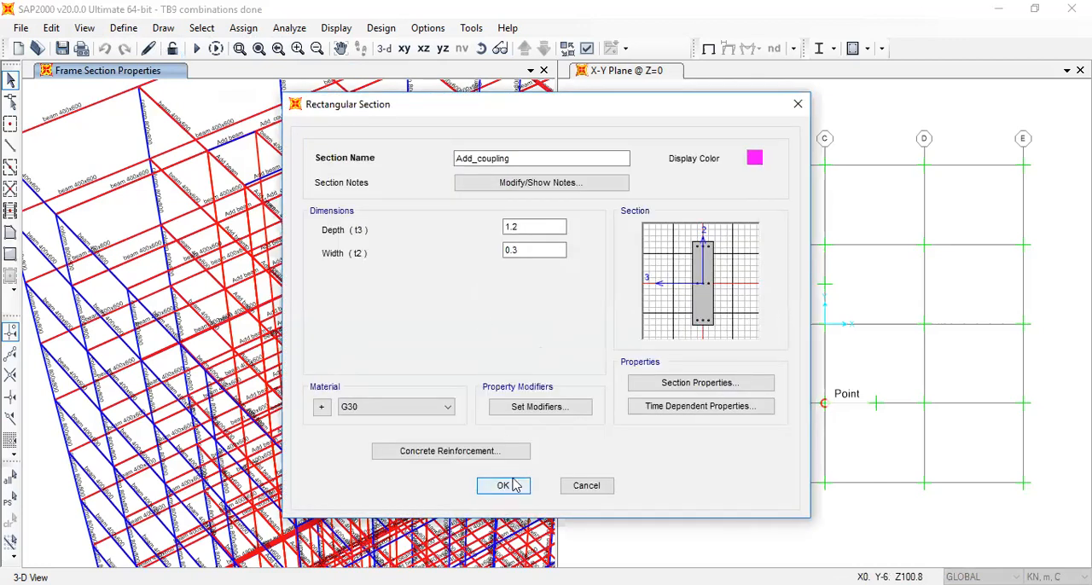
left_click(510, 486)
left_click(503, 373)
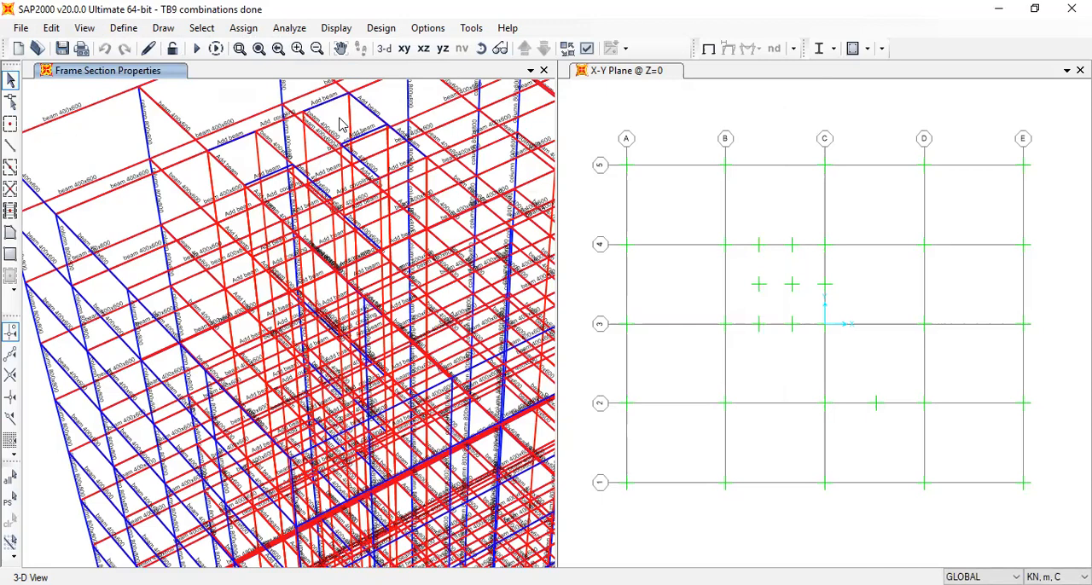
Run the analysis for all load cases and show the deformed shape of MODAL mode 1 in the 3-D view
left_click(195, 51)
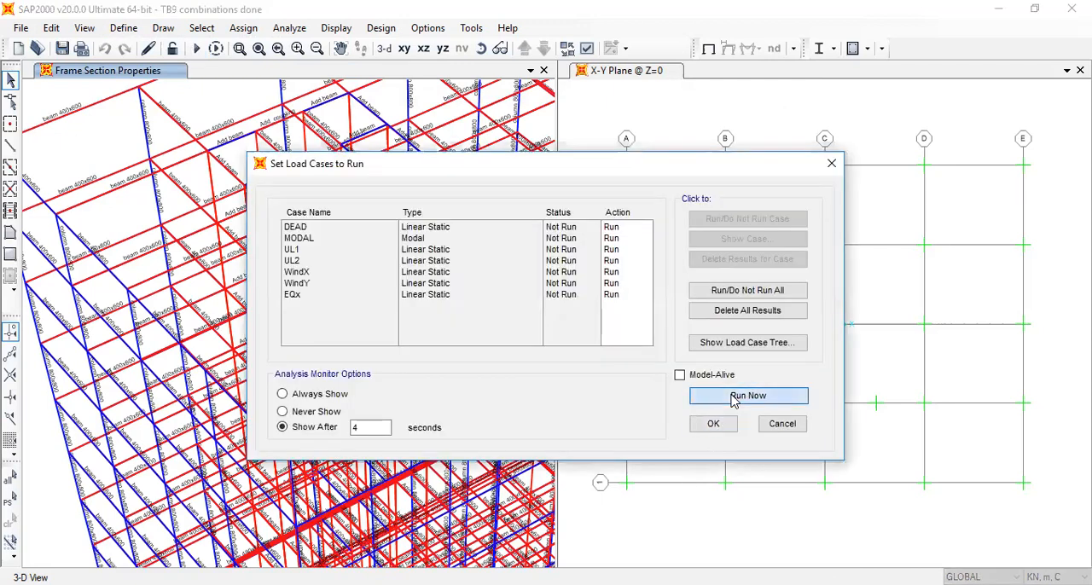
left_click(748, 396)
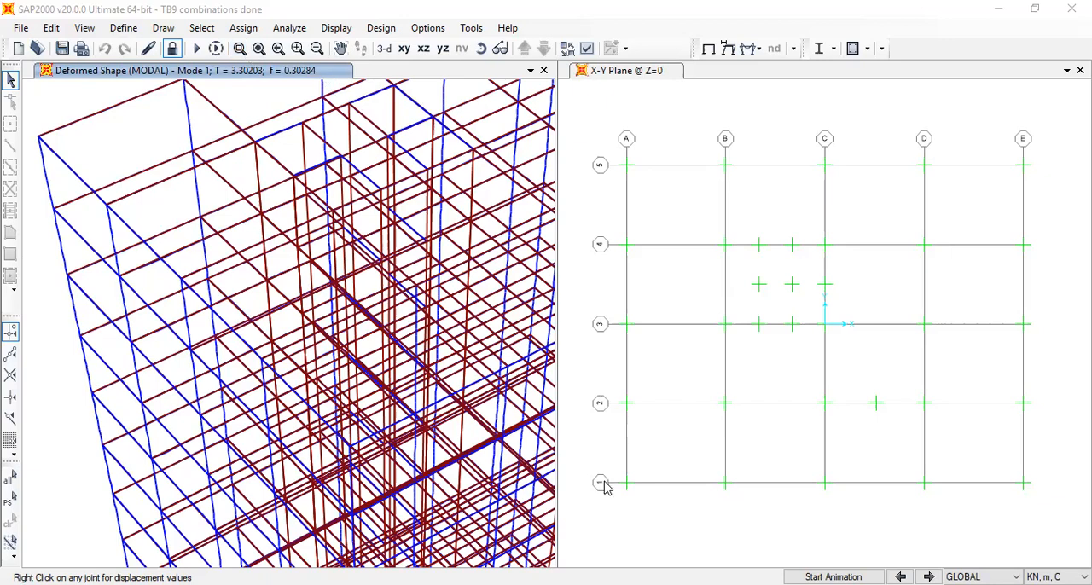
scroll(409, 390, "down", 3)
scroll(418, 396, "down", 4)
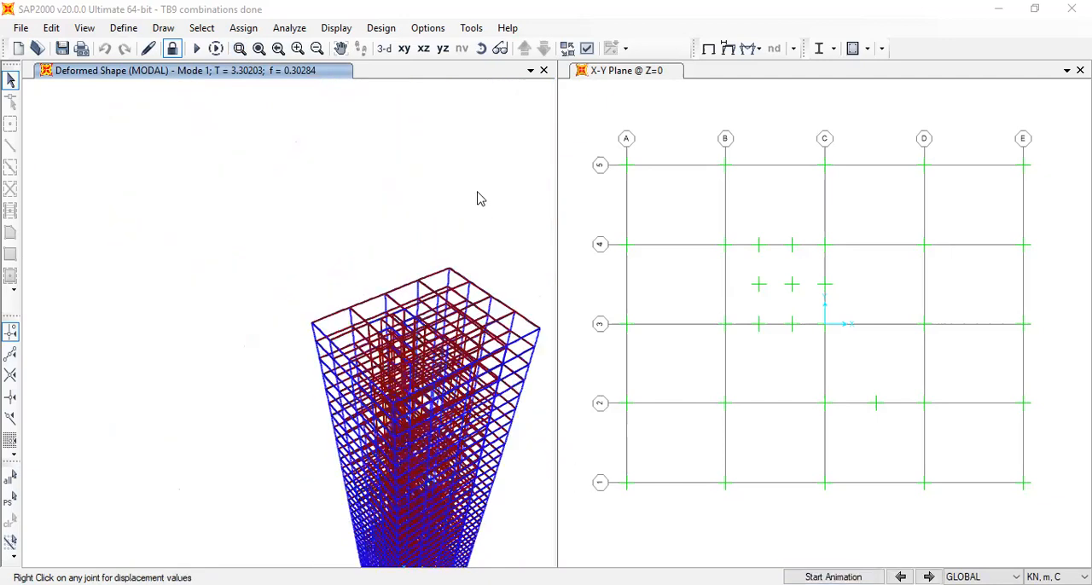
left_click(730, 45)
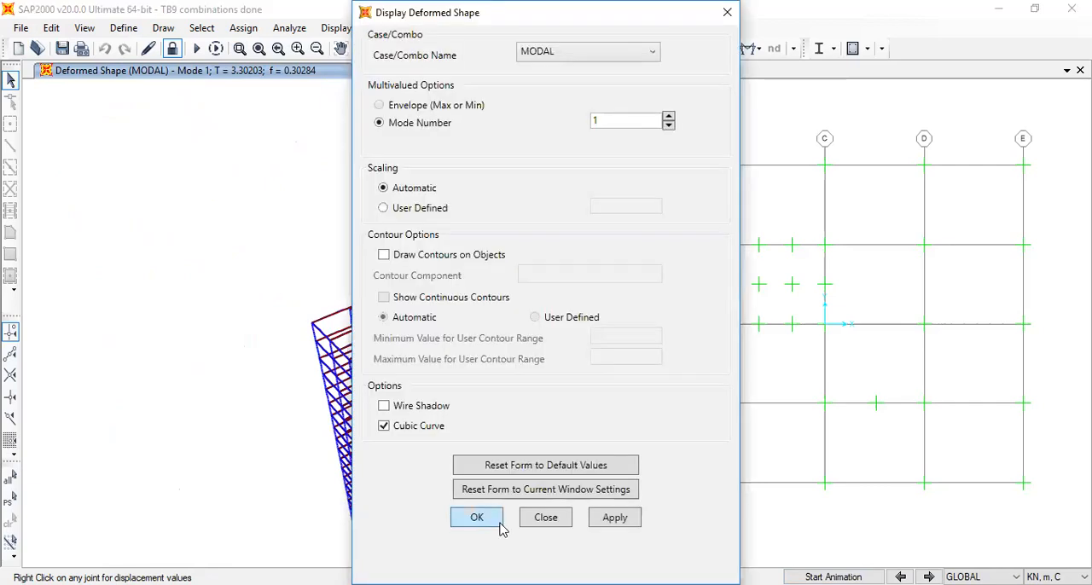
left_click(500, 526)
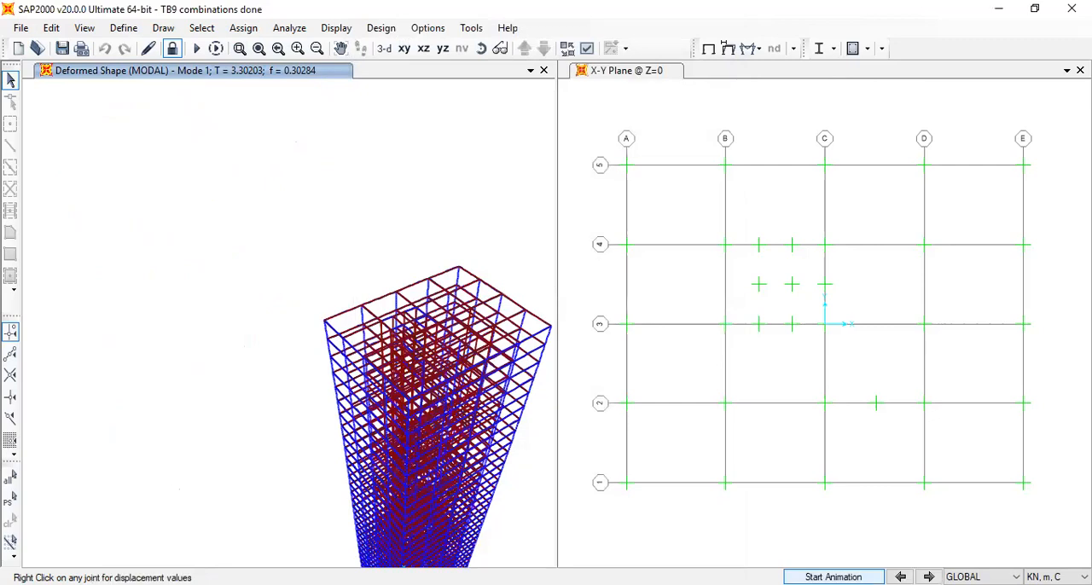
Animate MODAL mode 1, stop the animation, and show the deformed shape for combination com 1x in the 3-D view
left_click(834, 578)
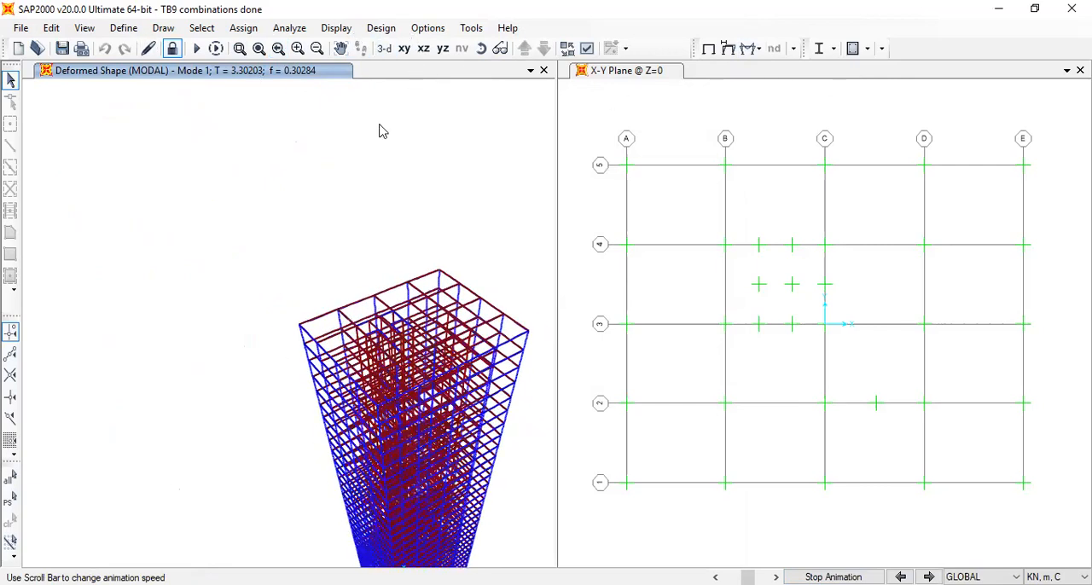
left_click(857, 577)
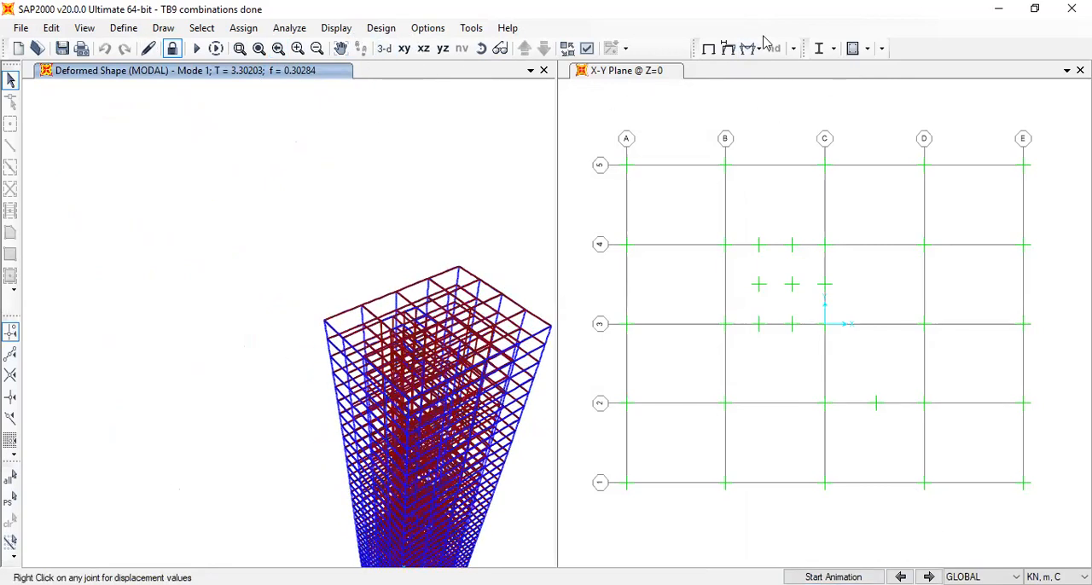
left_click(727, 49)
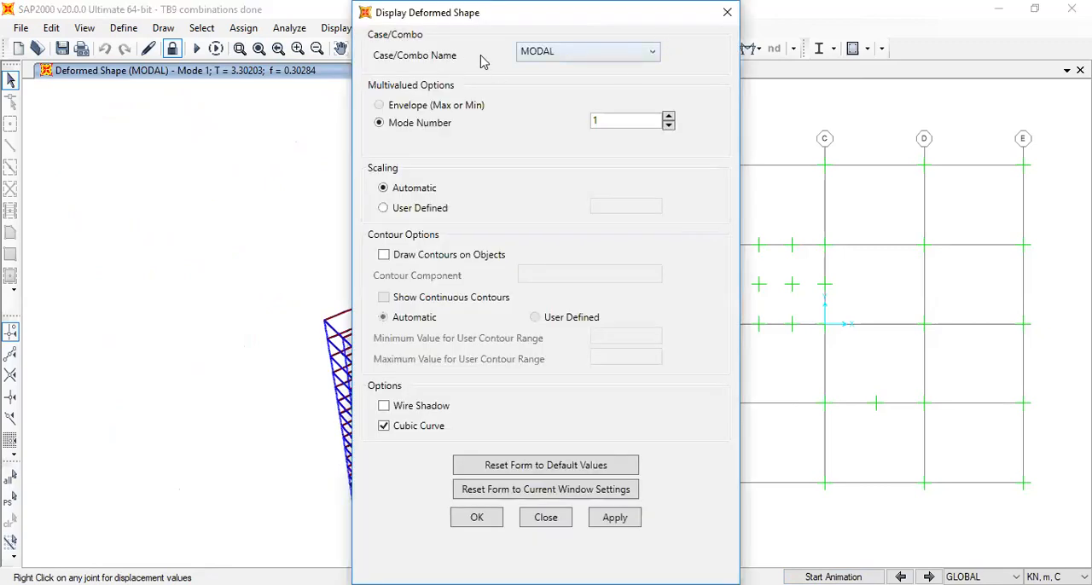
left_click(529, 55)
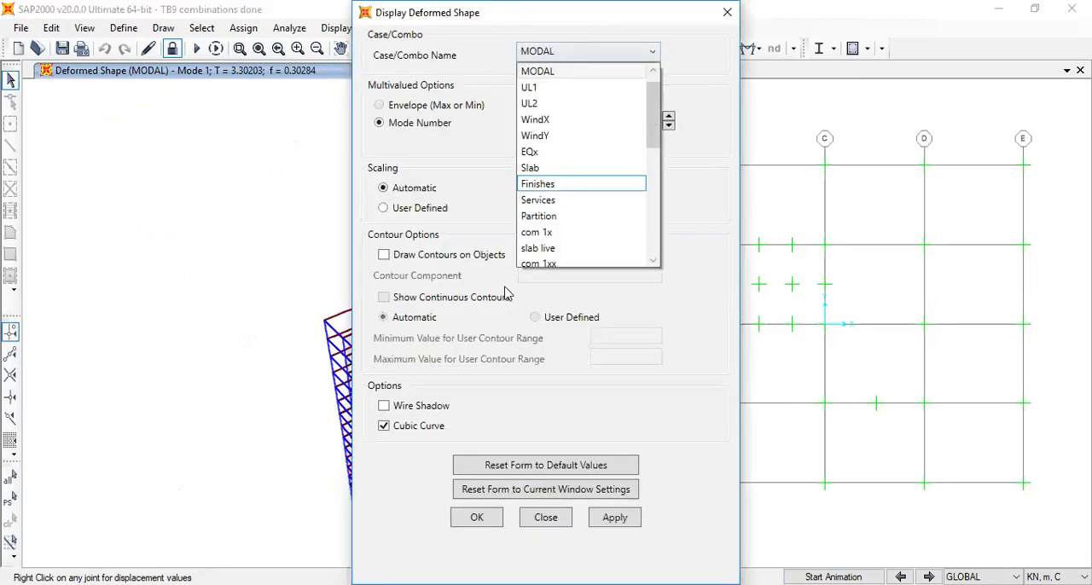
left_click(577, 232)
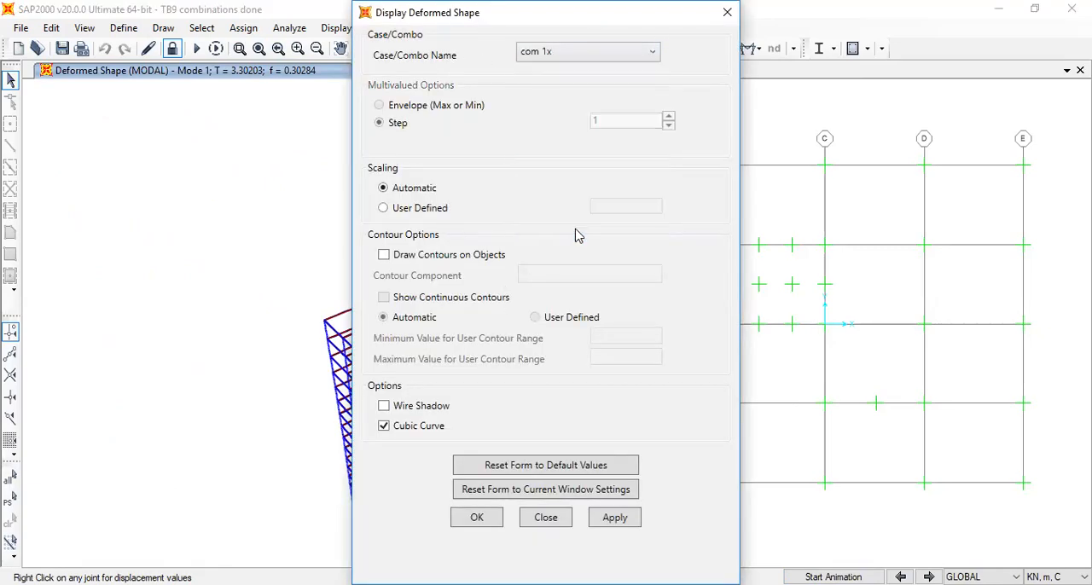
left_click(478, 520)
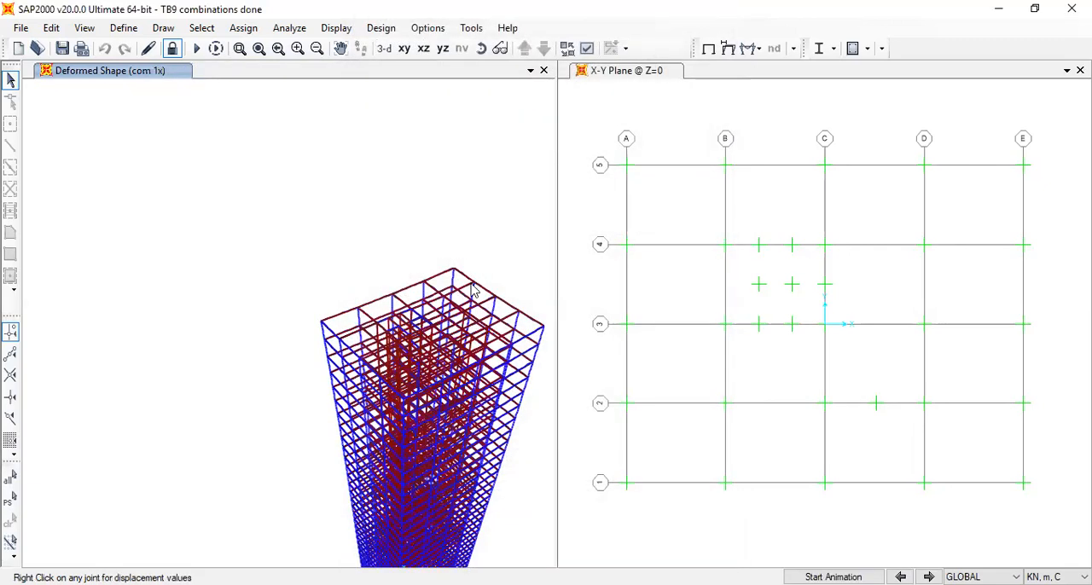
Display the com 1x deformed shape in the plan view with displacement contours drawn on the objects
left_click(587, 51)
left_click(447, 258)
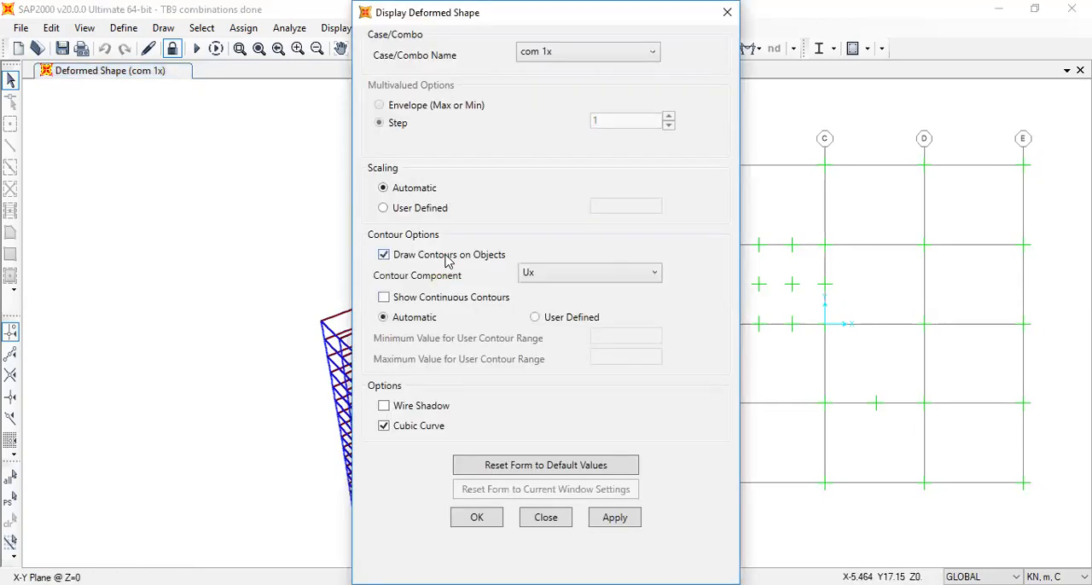
left_click(582, 272)
left_click(588, 320)
left_click(485, 524)
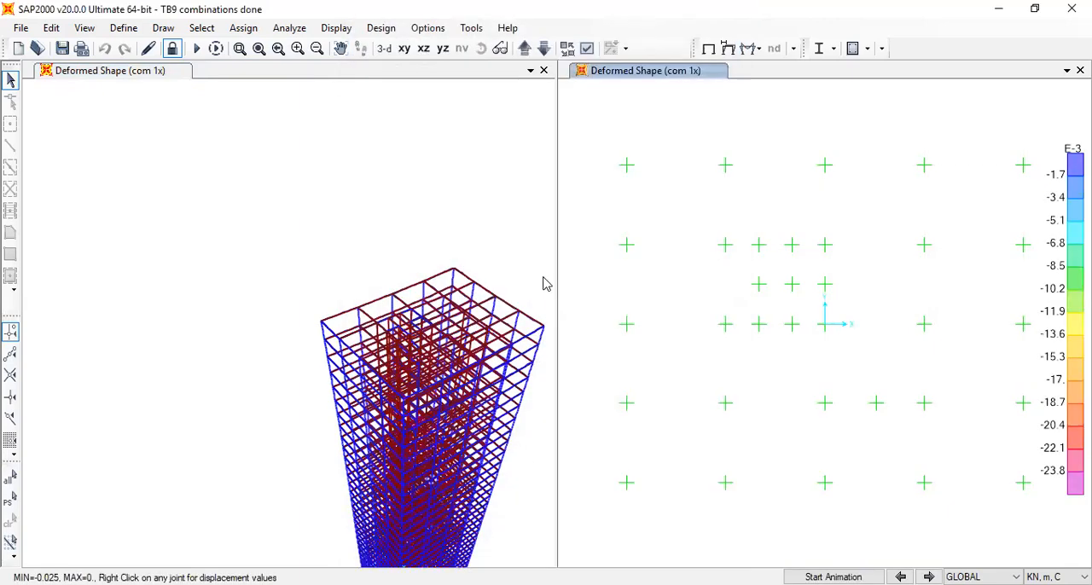
Show the resultant F11 shell force diagram for the ENVXY maximum envelope in the 3-D view
middle_click_drag(538, 224, 473, 144)
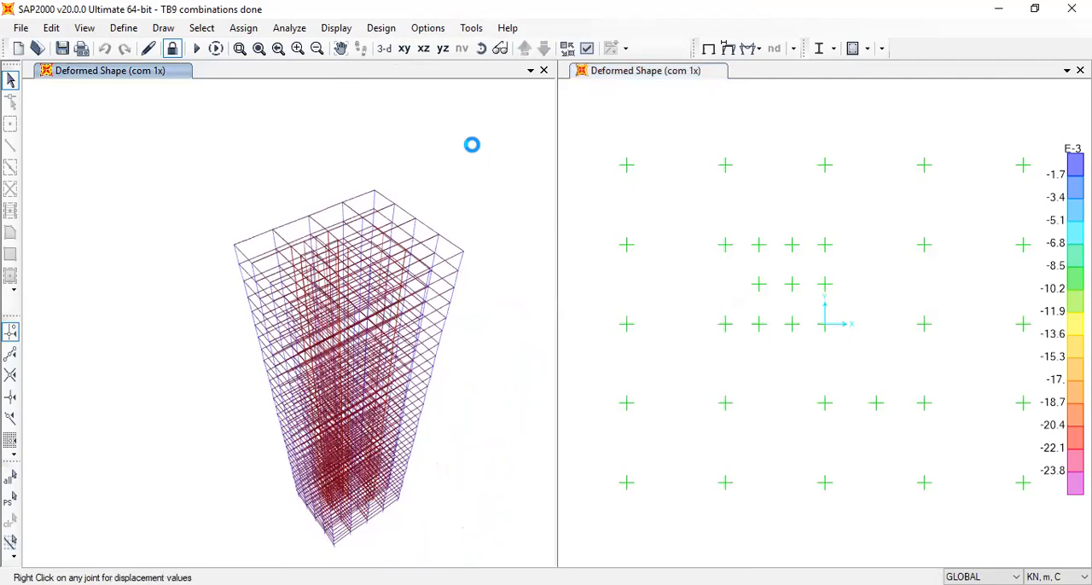
left_click(751, 49)
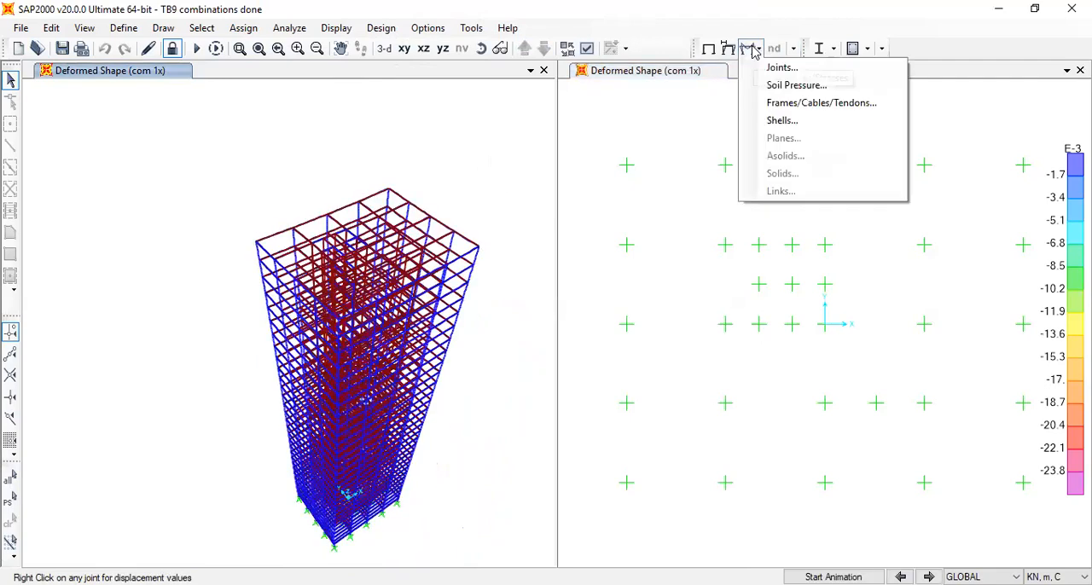
left_click(783, 124)
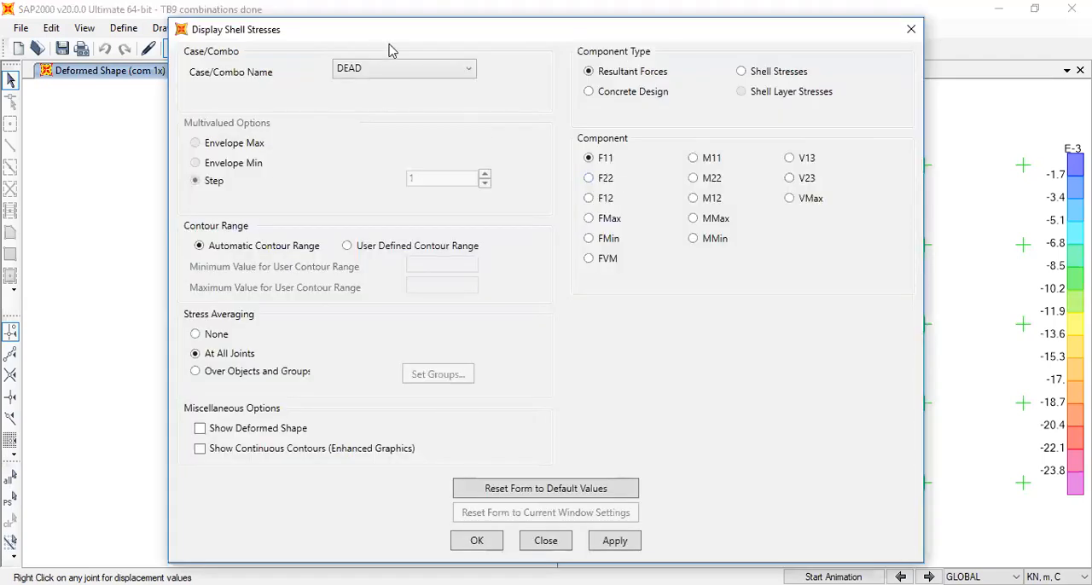
left_click(397, 69)
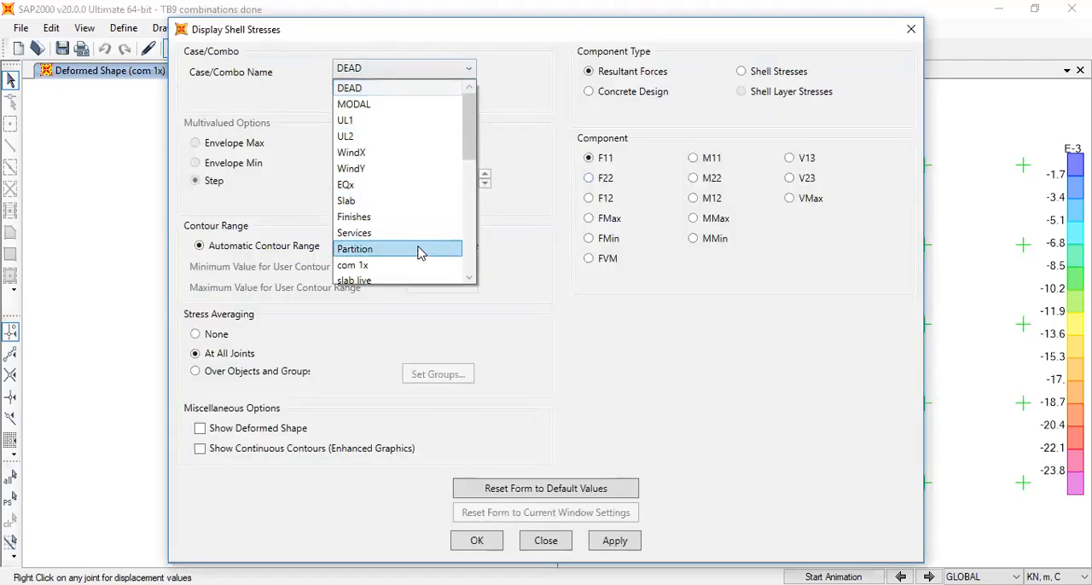
scroll(431, 239, "down", 2)
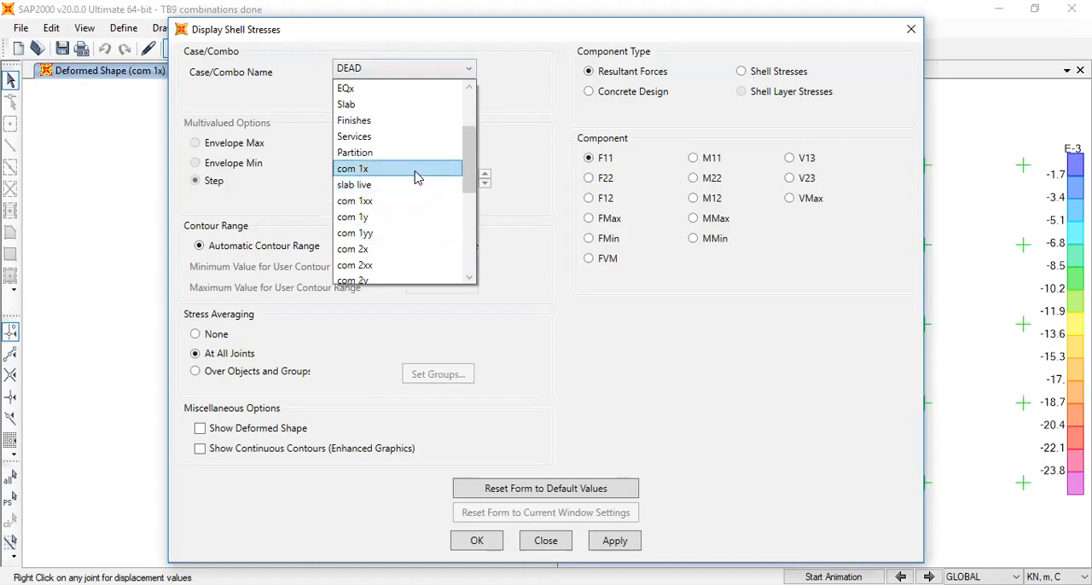
left_click(416, 171)
left_click(418, 67)
scroll(390, 246, "down", 3)
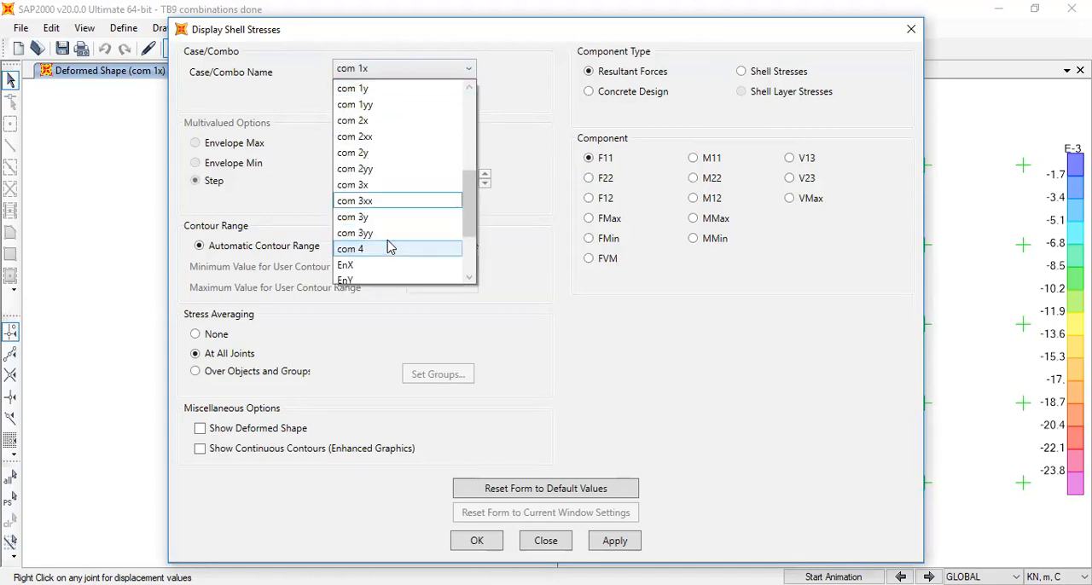
left_click(390, 247)
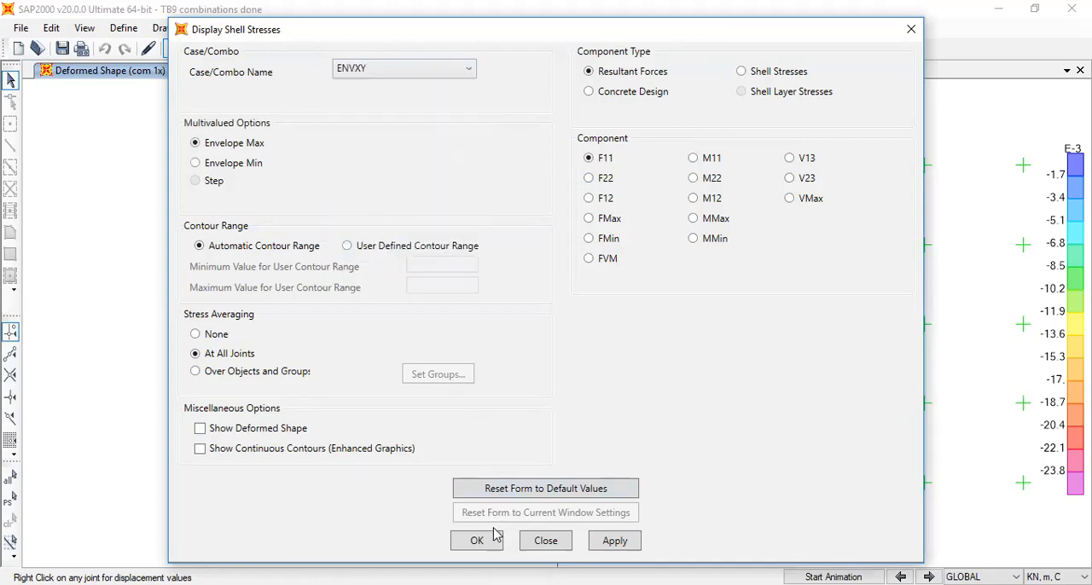
Check the F11 contours on the walls near the base, and switch the ENVXY maximum-envelope shell diagram to resultant M11
left_click(499, 48)
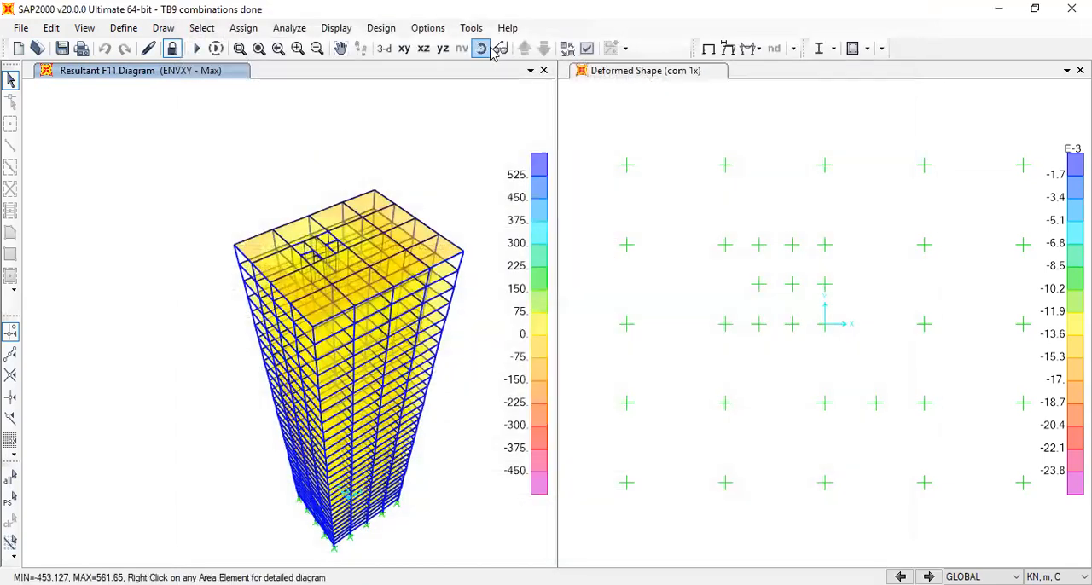
left_click_drag(480, 495, 373, 282)
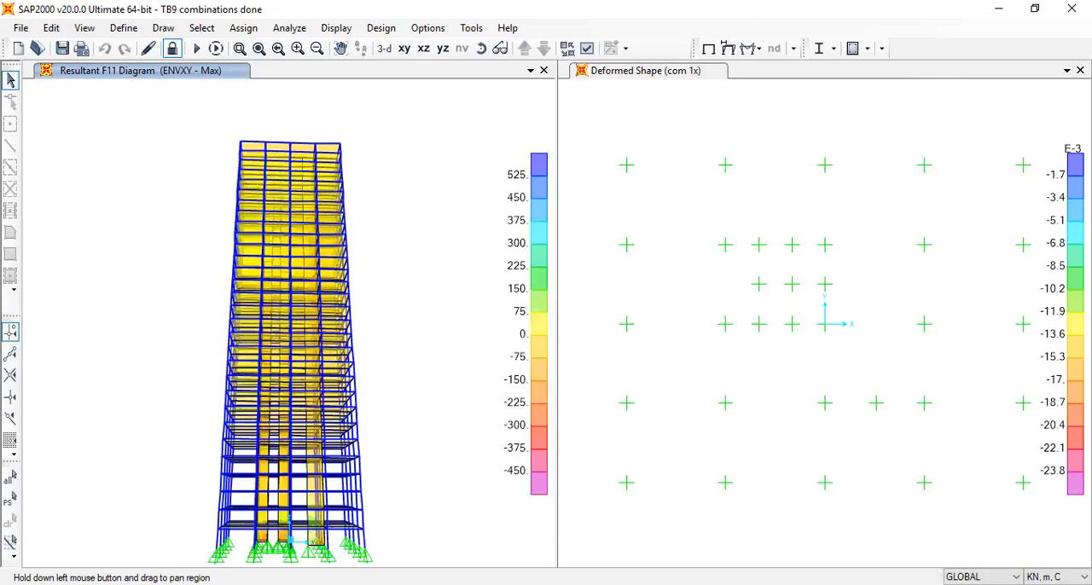
scroll(286, 543, "up", 3)
scroll(242, 534, "up", 2)
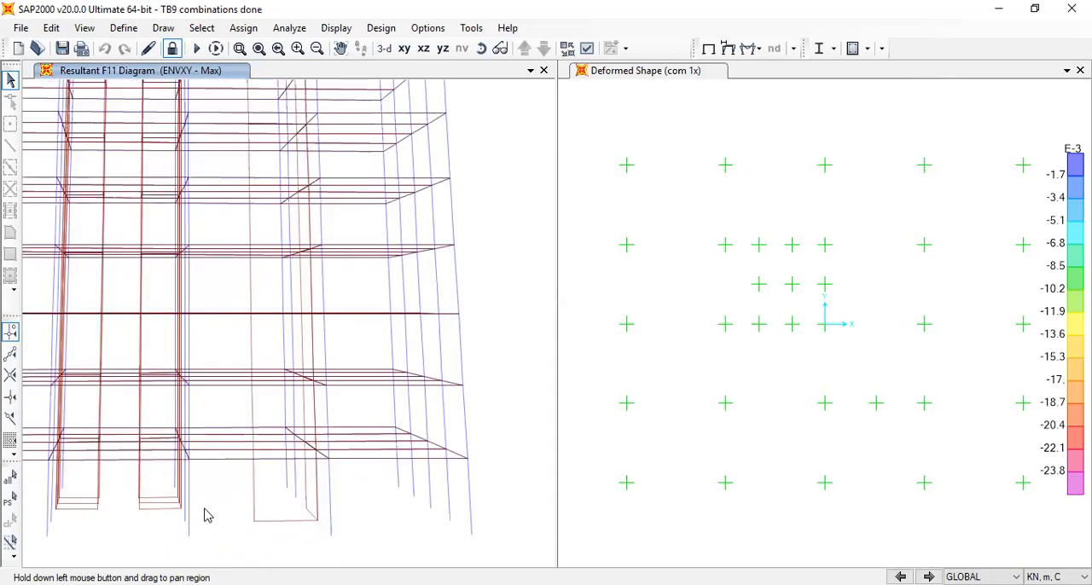
mouse_move(160, 490)
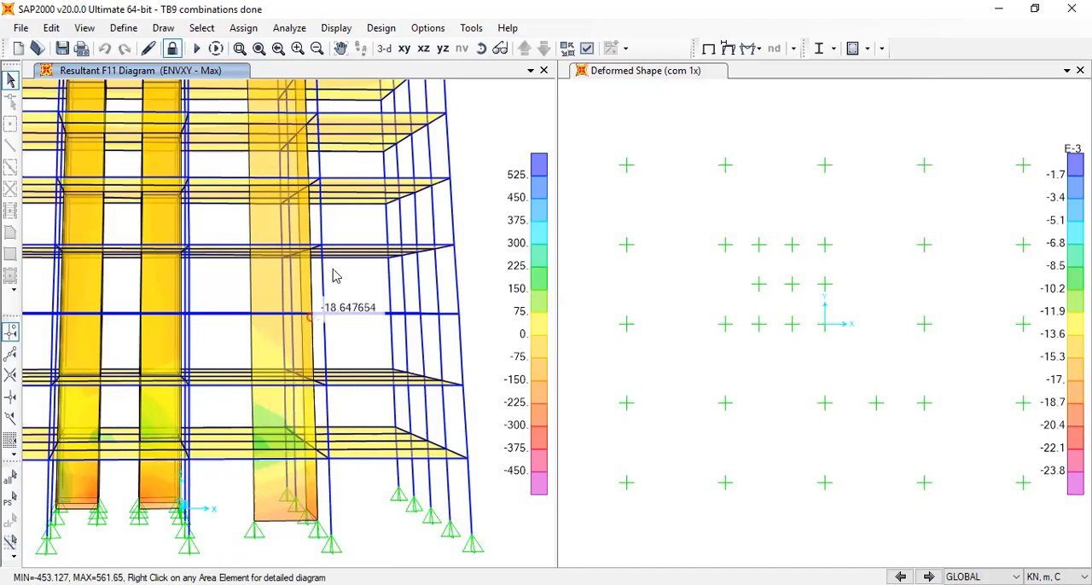
left_click(750, 48)
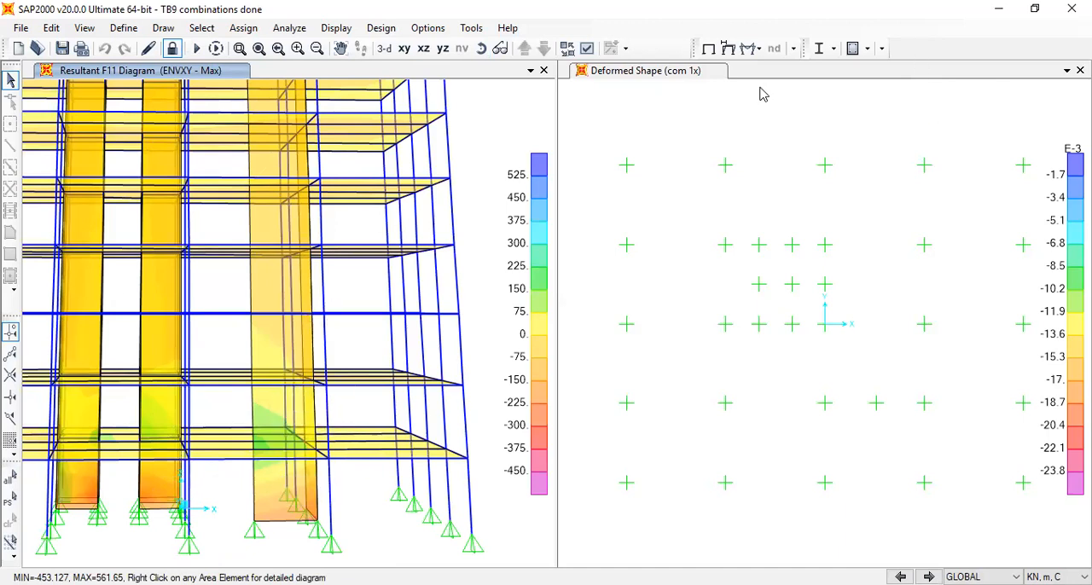
left_click(778, 121)
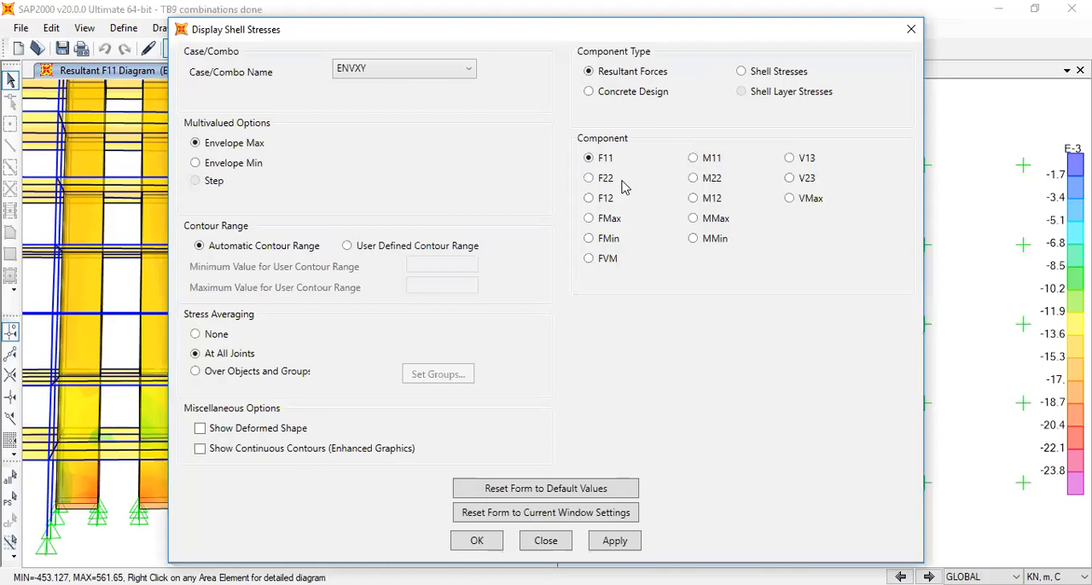
left_click(705, 157)
left_click(479, 539)
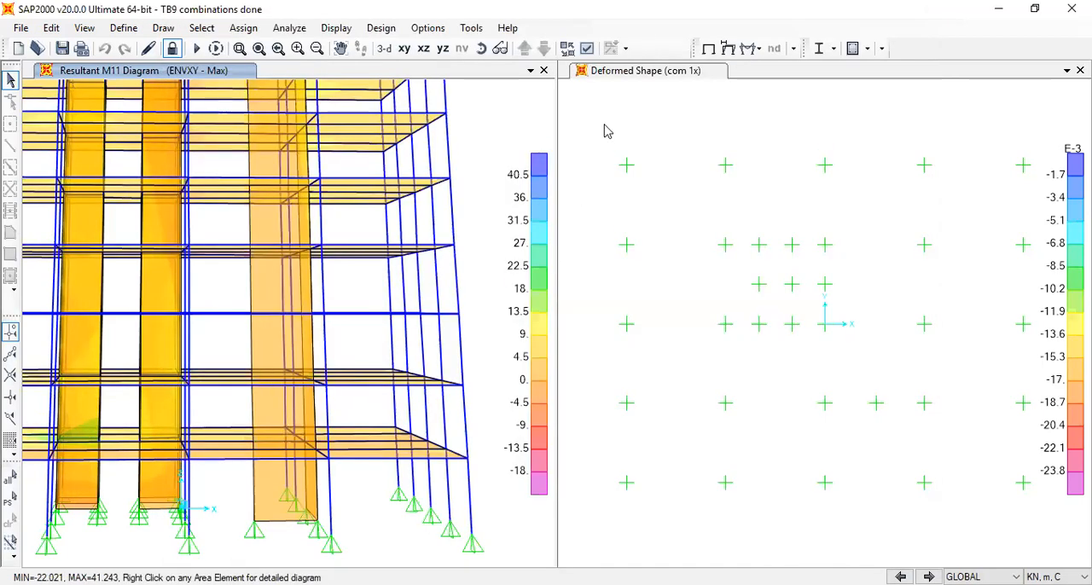
left_click(751, 49)
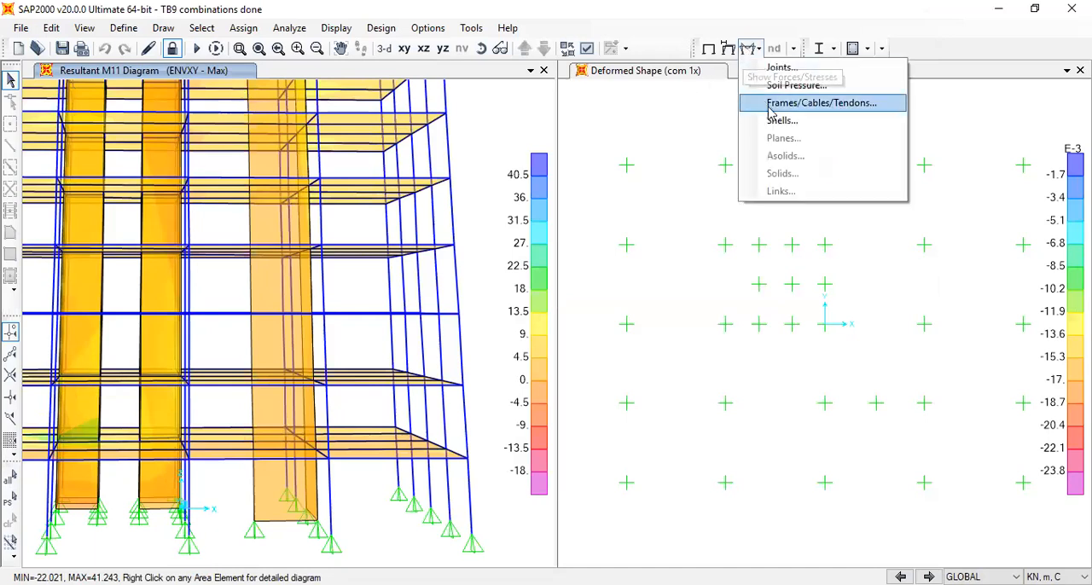
left_click(778, 121)
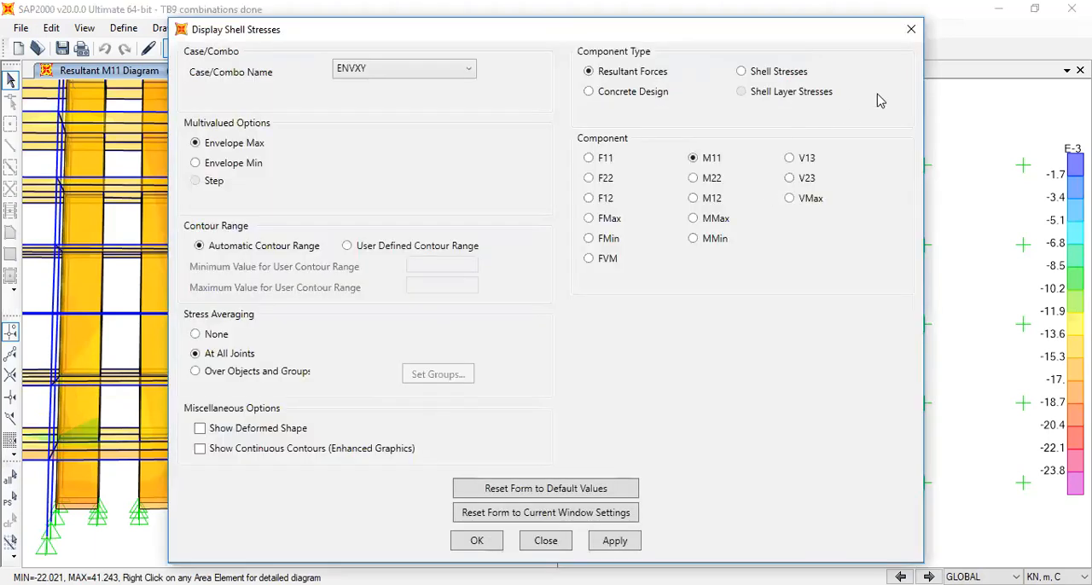
left_click(919, 34)
Show the filled Moment 3-3 diagram of the frames for the ENVXY combination in the 3-D view
left_click(751, 49)
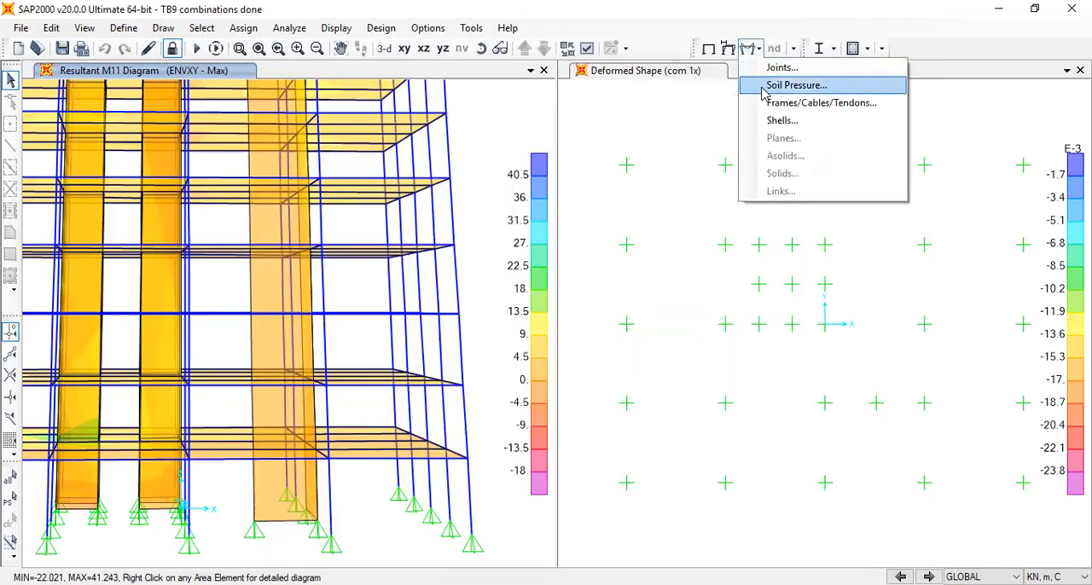
left_click(772, 104)
left_click(517, 324)
left_click(578, 79)
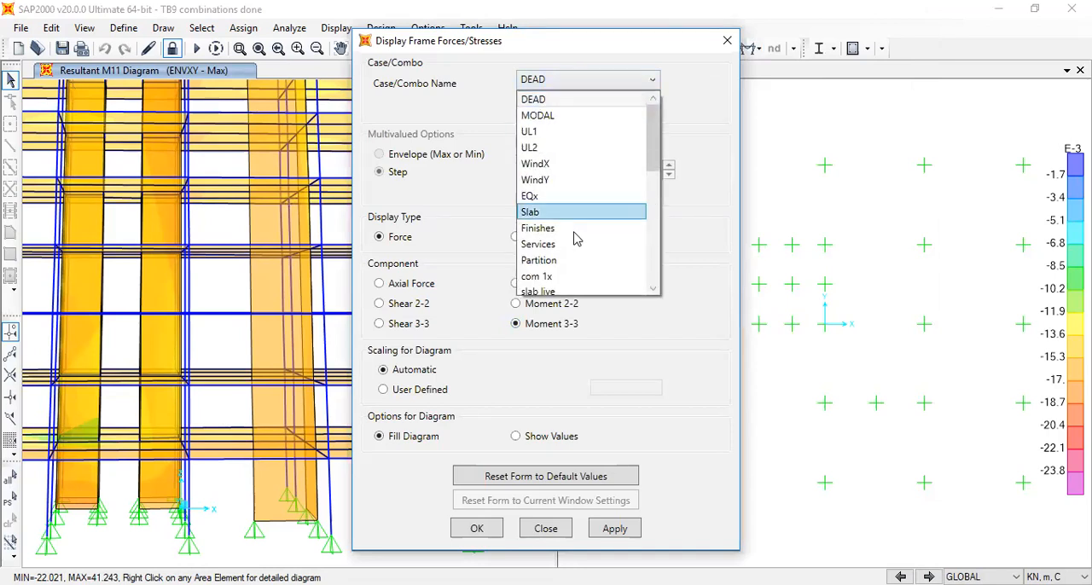
scroll(570, 264, "down", 4)
scroll(571, 264, "down", 3)
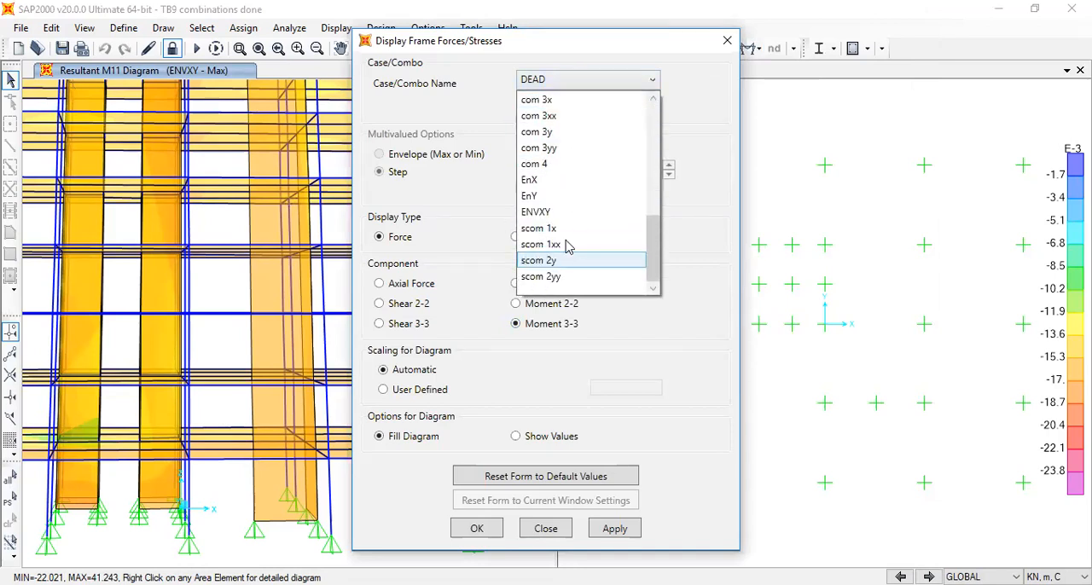
left_click(568, 212)
left_click(495, 531)
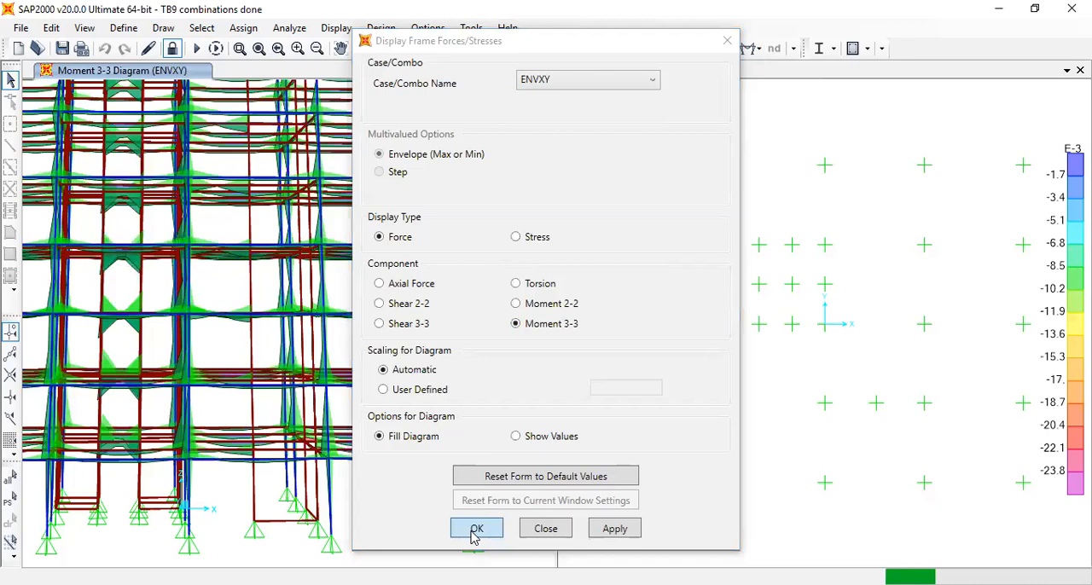
left_click(476, 530)
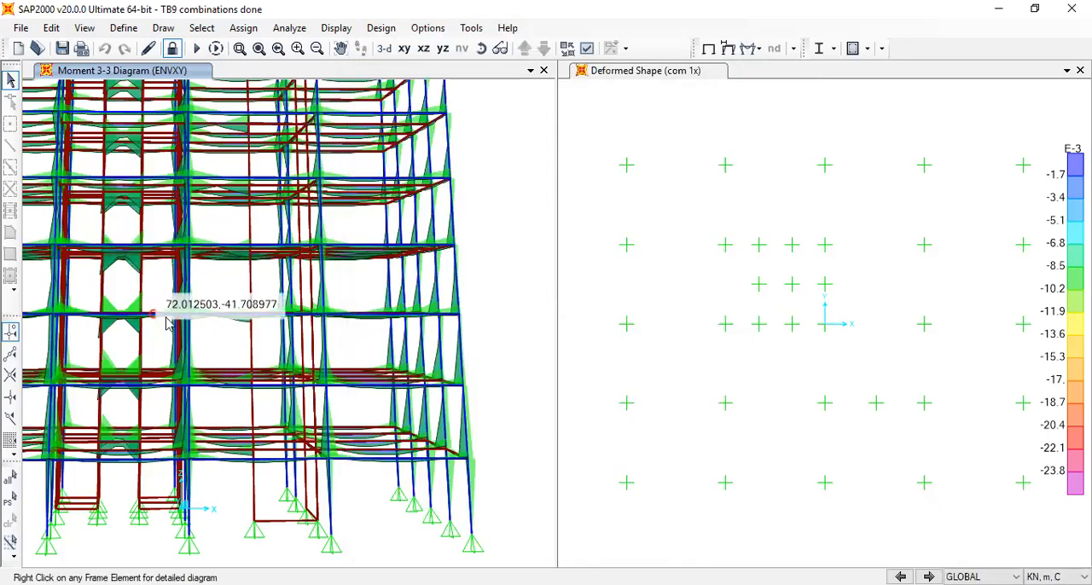
Inspect the shear and moment diagrams along one 400x600 beam for ENVXY and close the details
right_click(402, 115)
left_click_drag(589, 229, 641, 267)
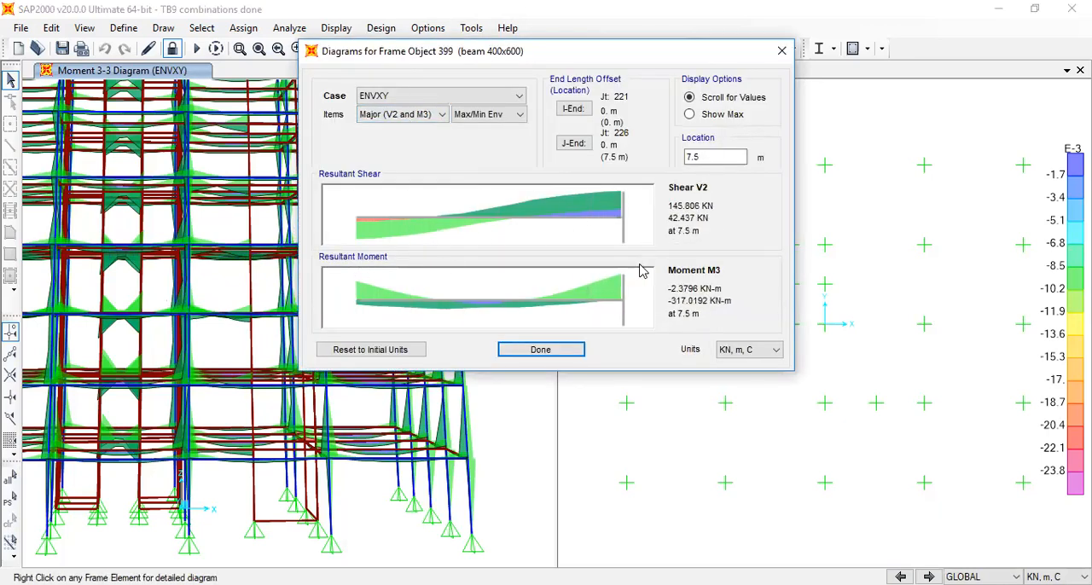
left_click(782, 50)
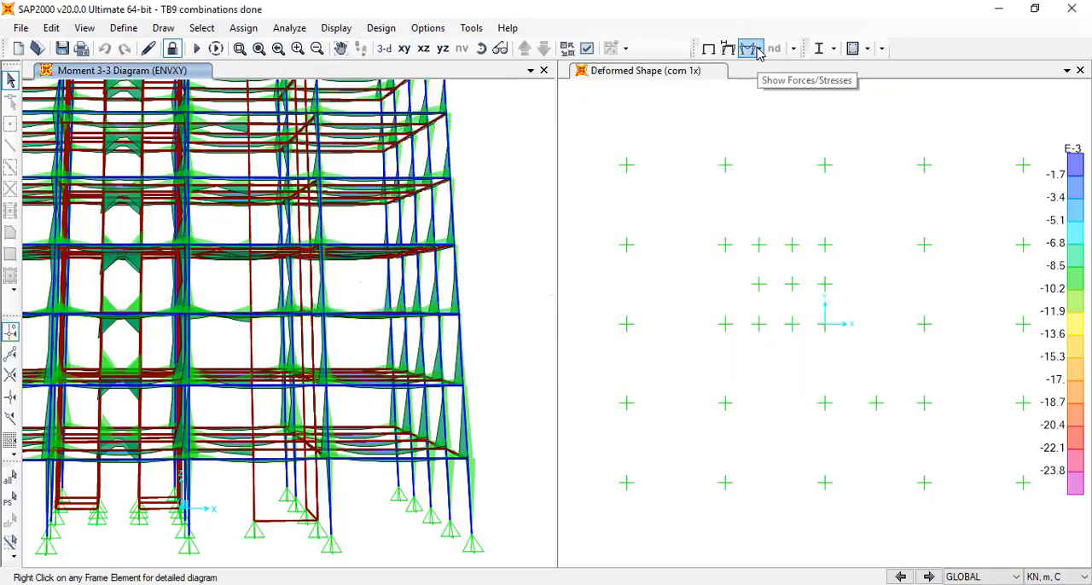
Show the joint reactions for the ENVXY combination as tabulated values in the 3-D view
left_click(751, 49)
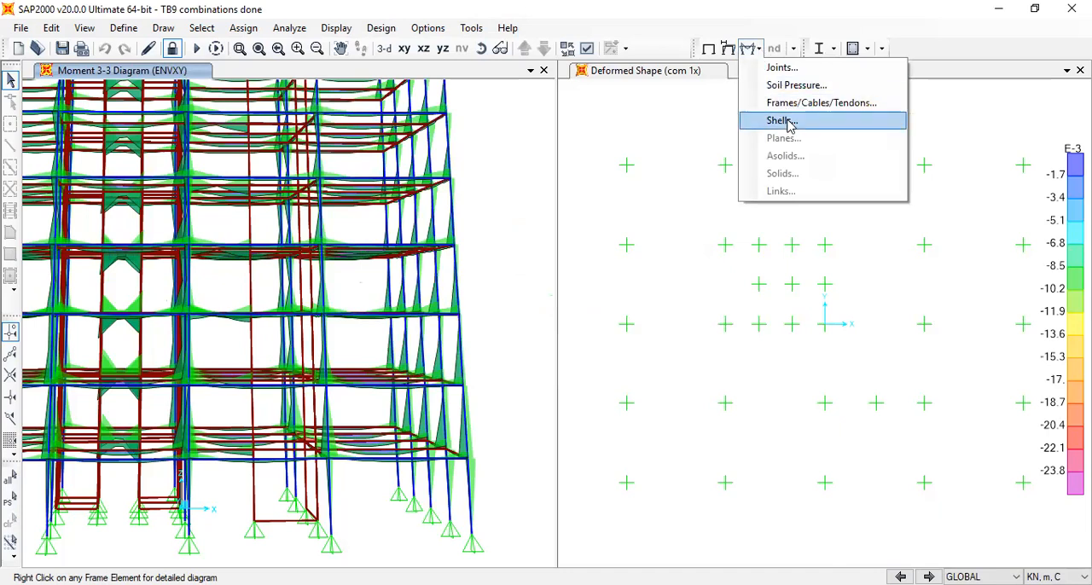
left_click(783, 68)
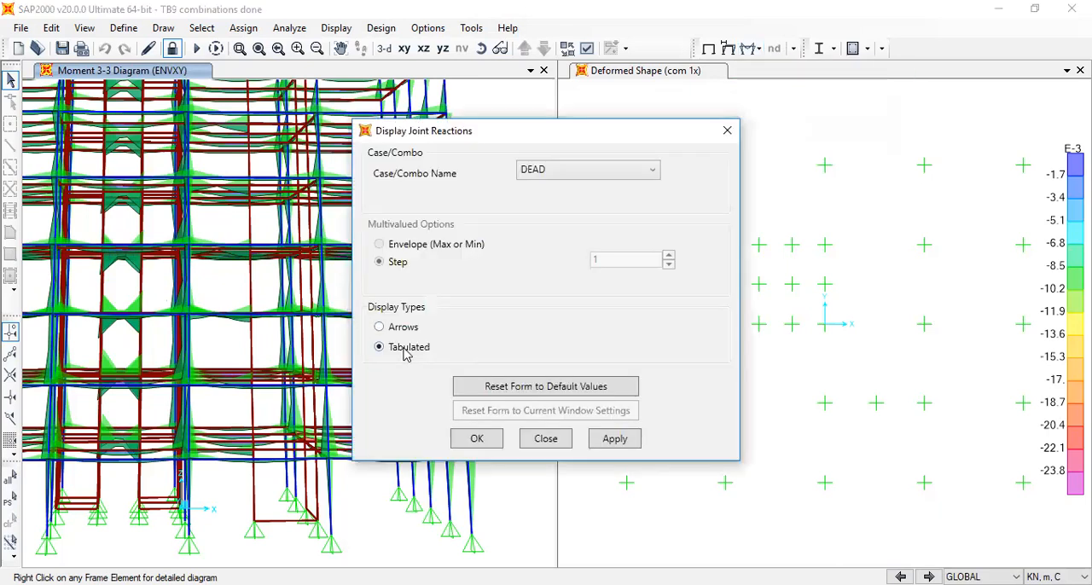
left_click(569, 169)
scroll(588, 342, "down", 2)
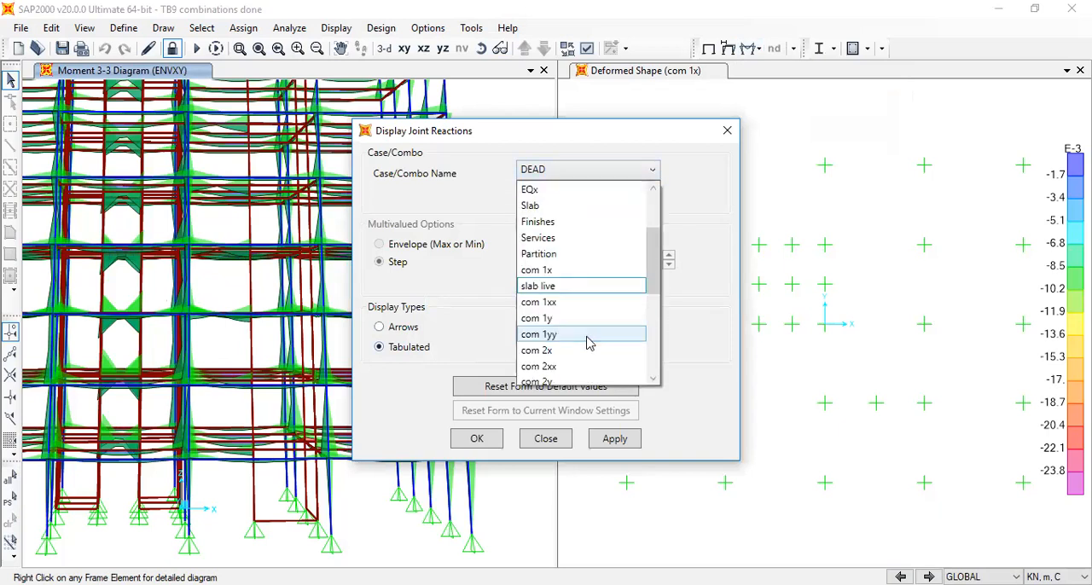
scroll(597, 343, "down", 3)
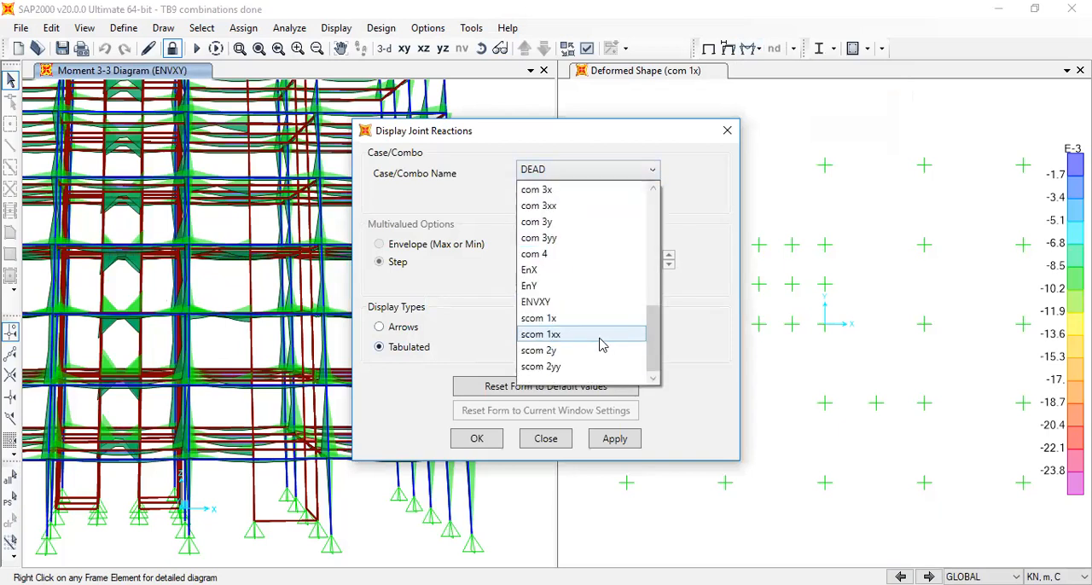
left_click(563, 301)
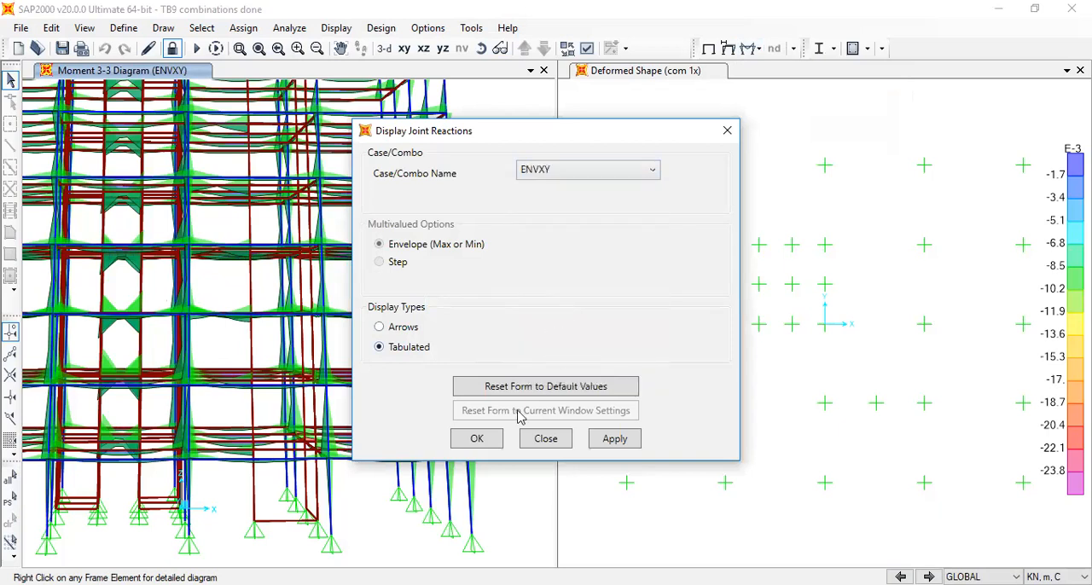
left_click(477, 439)
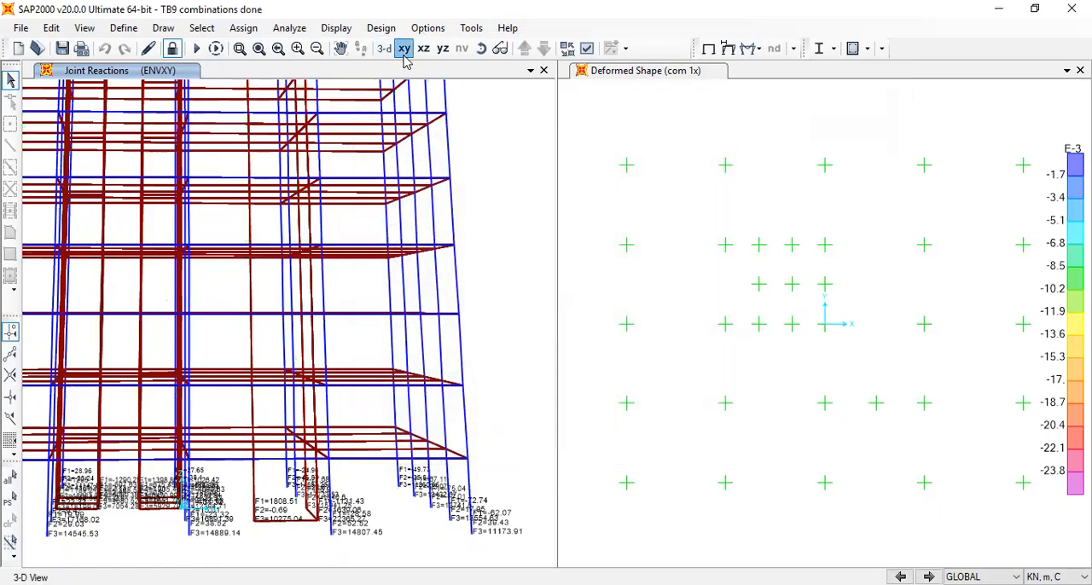
Set the joint reactions view to the X-Y plane at Z = 0 m
left_click(404, 49)
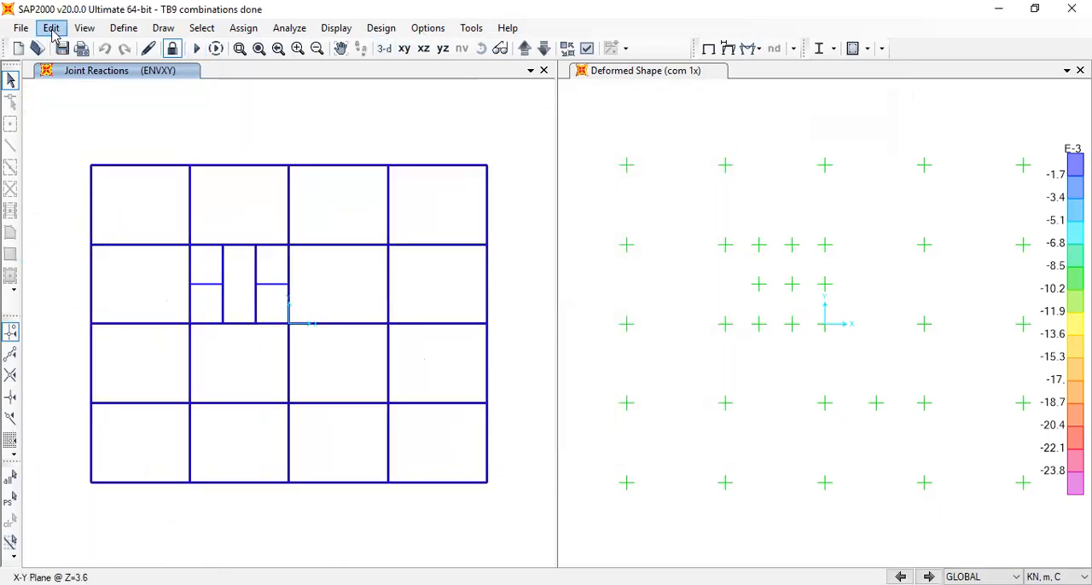
left_click(84, 28)
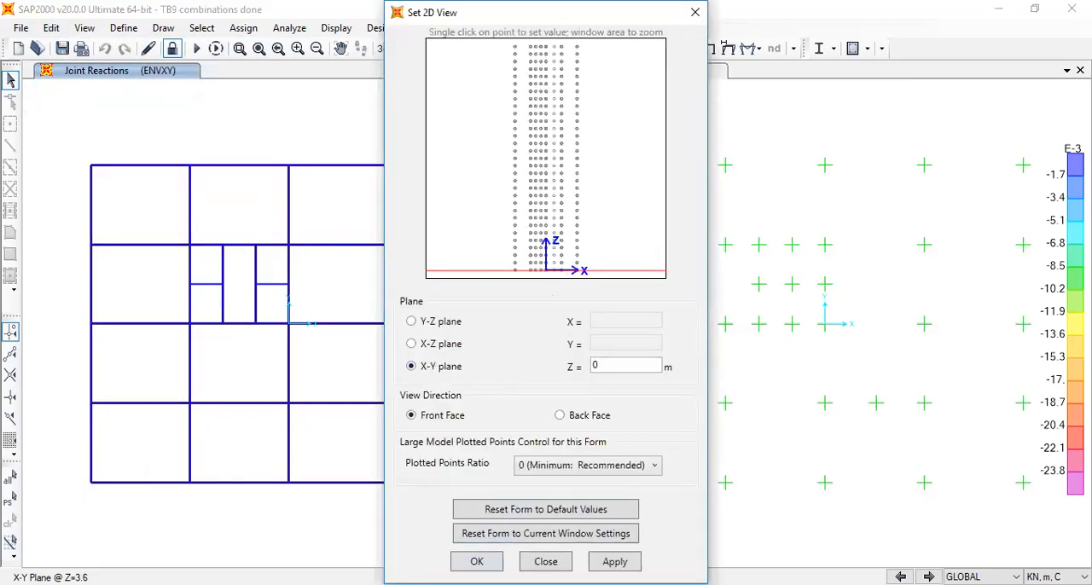
left_click(477, 562)
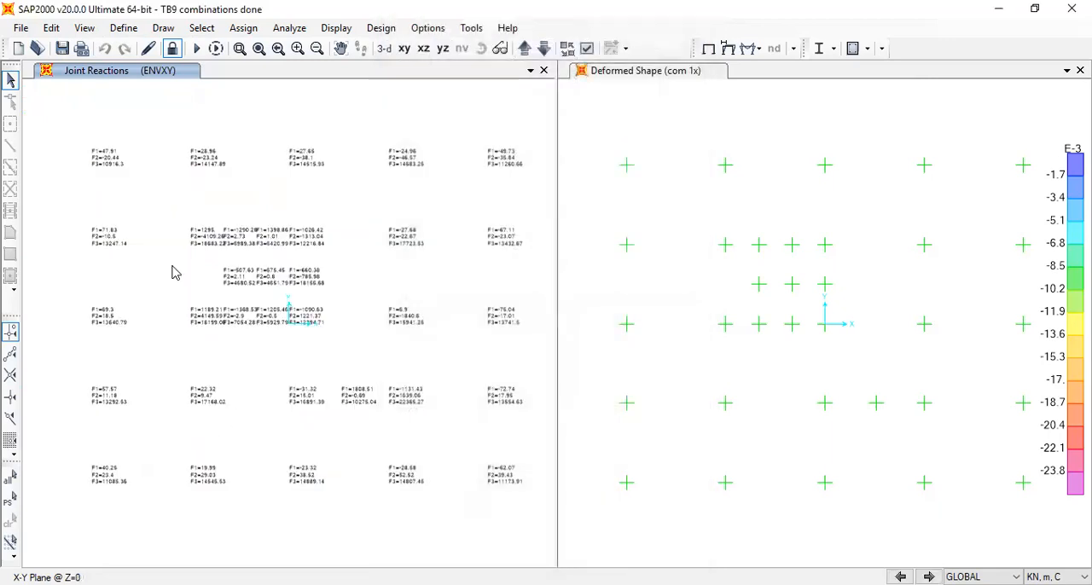
Widen the joint reactions window, examine the F1, F2 and F3 base reactions in plan, and return to the 3-D view
scroll(212, 175, "up", 2)
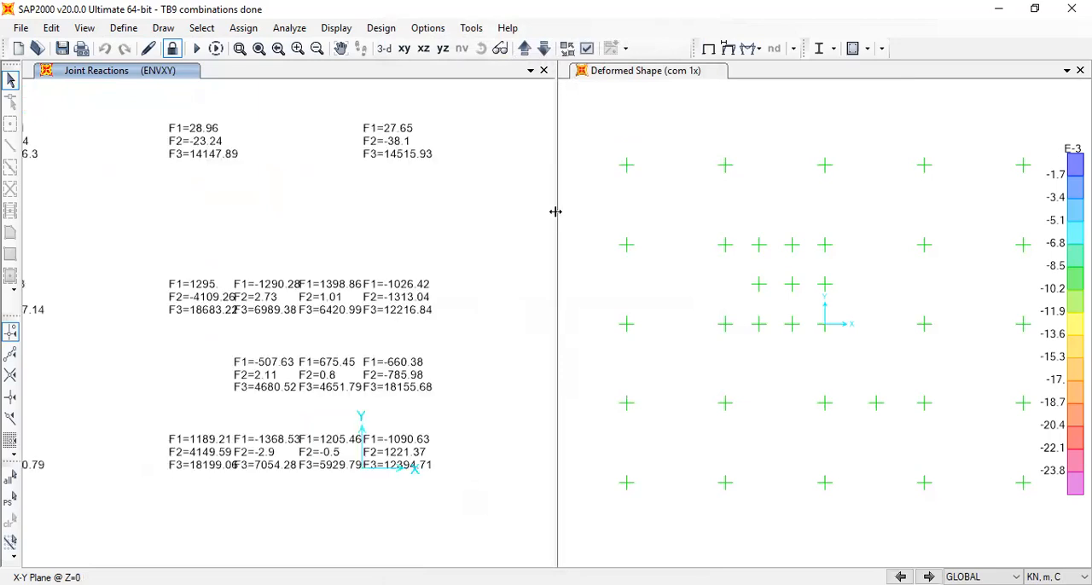
left_click_drag(555, 211, 722, 238)
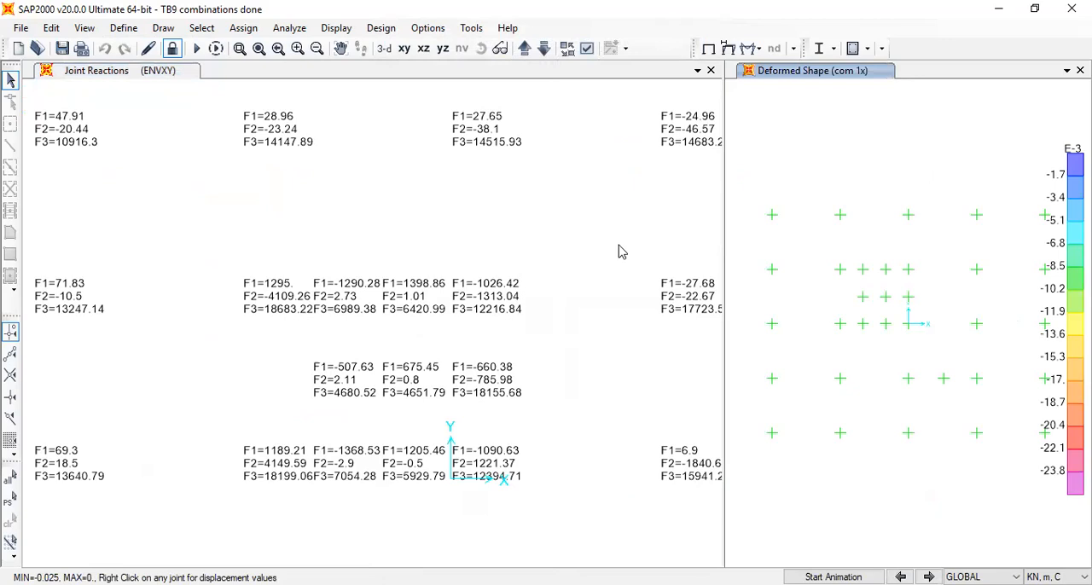
scroll(618, 246, "down", 1)
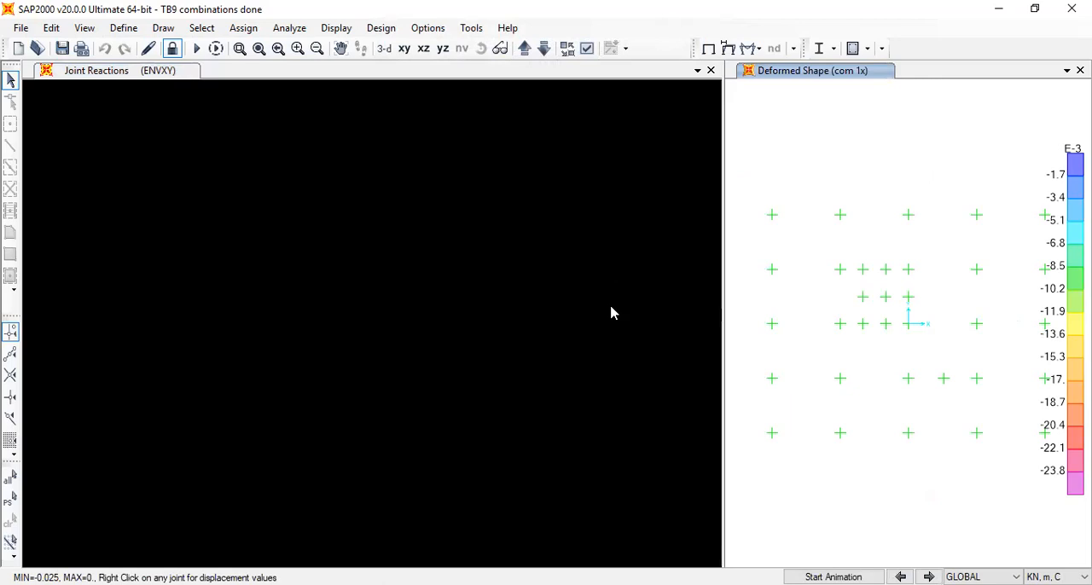
left_click(611, 313)
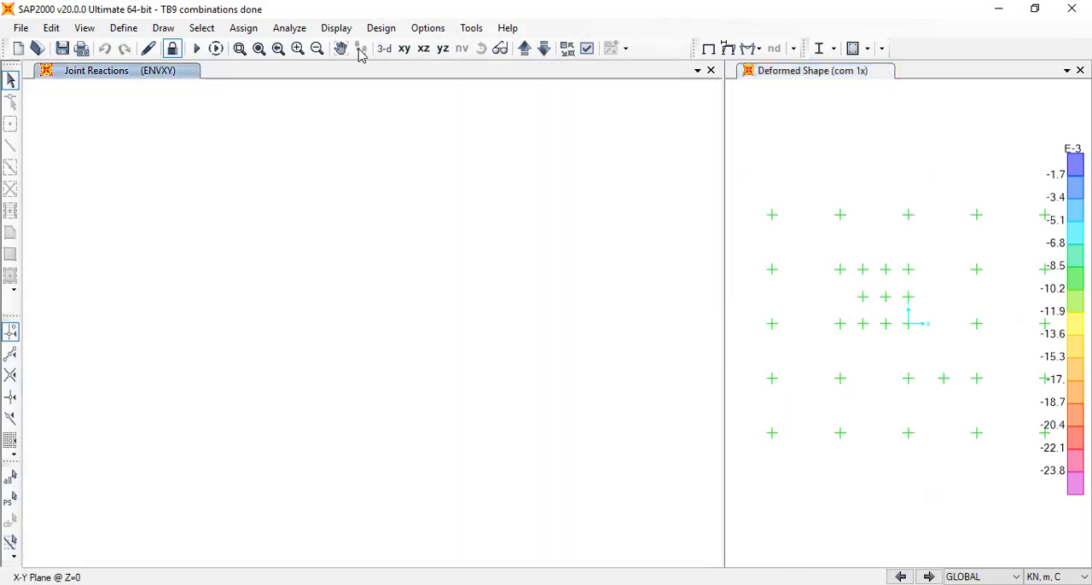
left_click(403, 49)
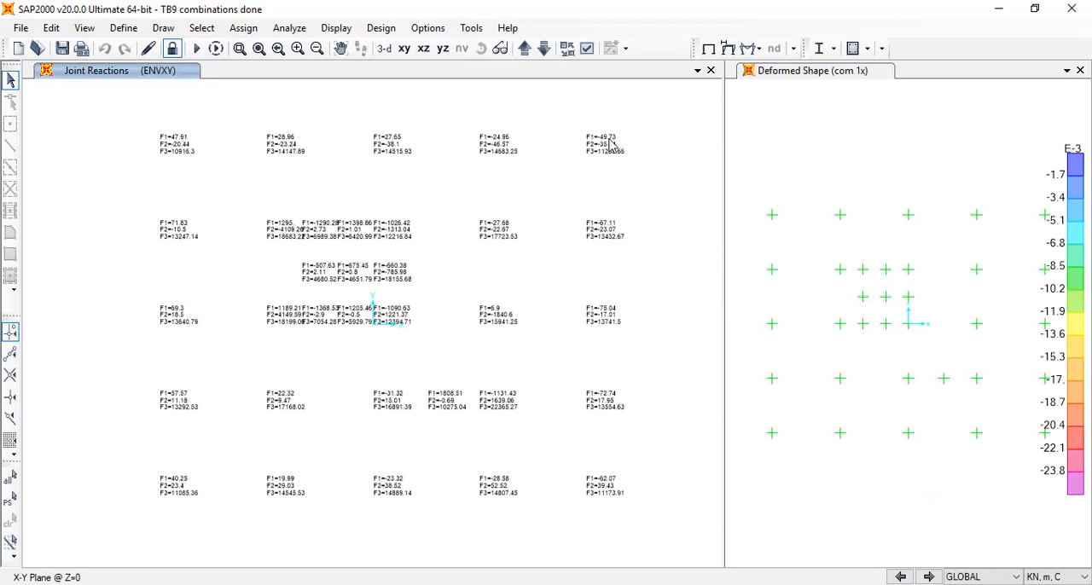
left_click(384, 49)
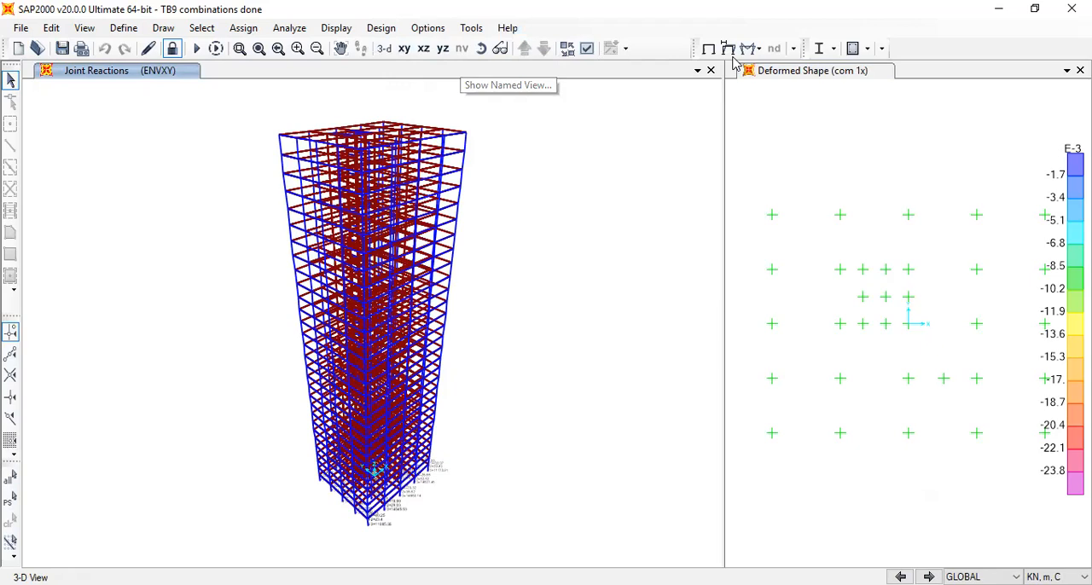
Switch to NOte.pdf in Foxit Reader and read the pile diameter and capacity table and the four-pile cap sizing example
key("alt+Tab")
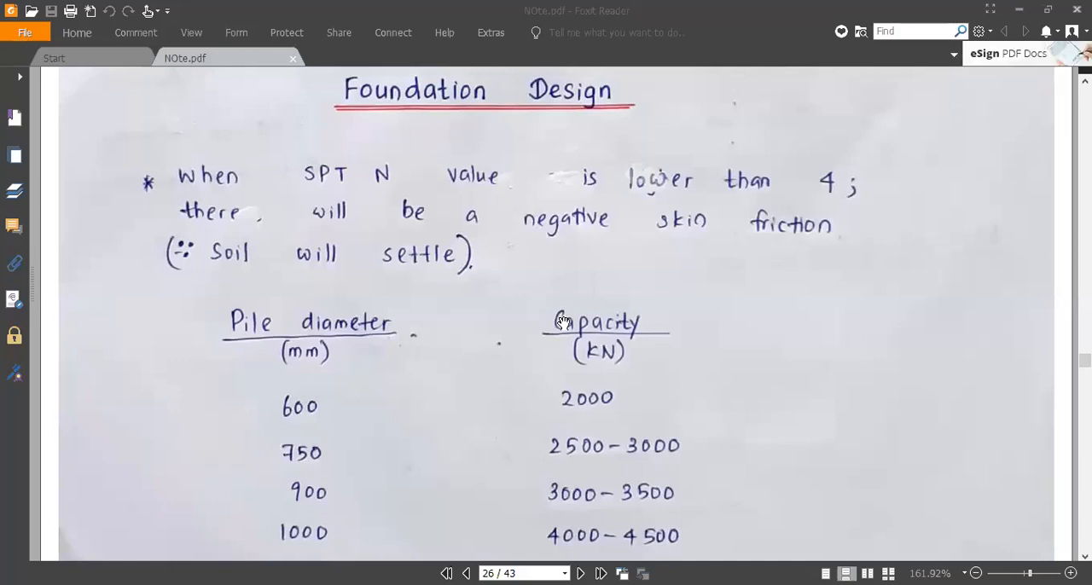
scroll(321, 367, "down", 5)
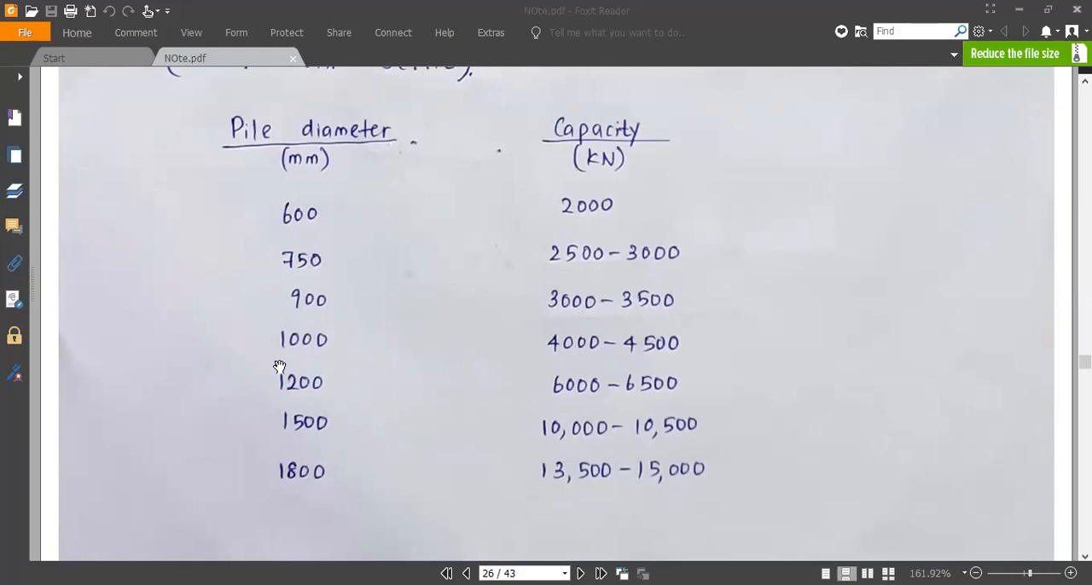
scroll(412, 370, "down", 4)
scroll(412, 370, "up", 1)
scroll(412, 371, "down", 6)
scroll(412, 370, "down", 6)
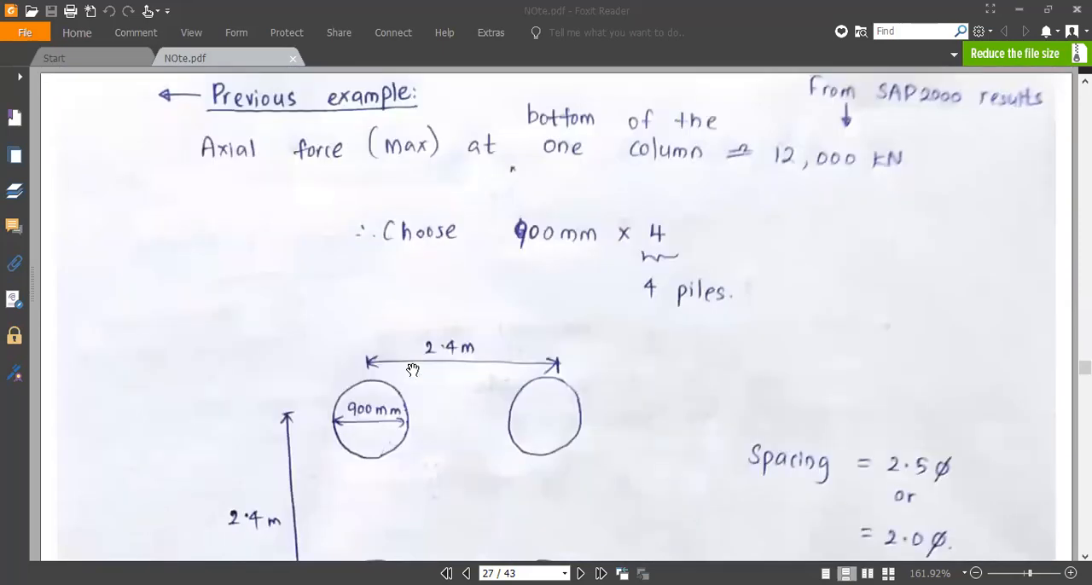
scroll(412, 371, "down", 5)
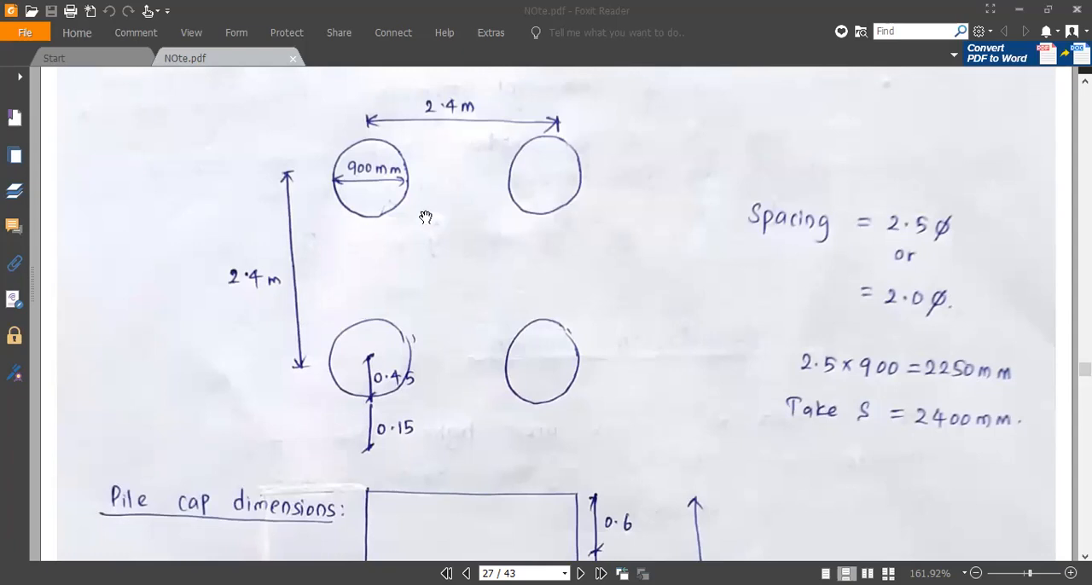
scroll(427, 375, "down", 10)
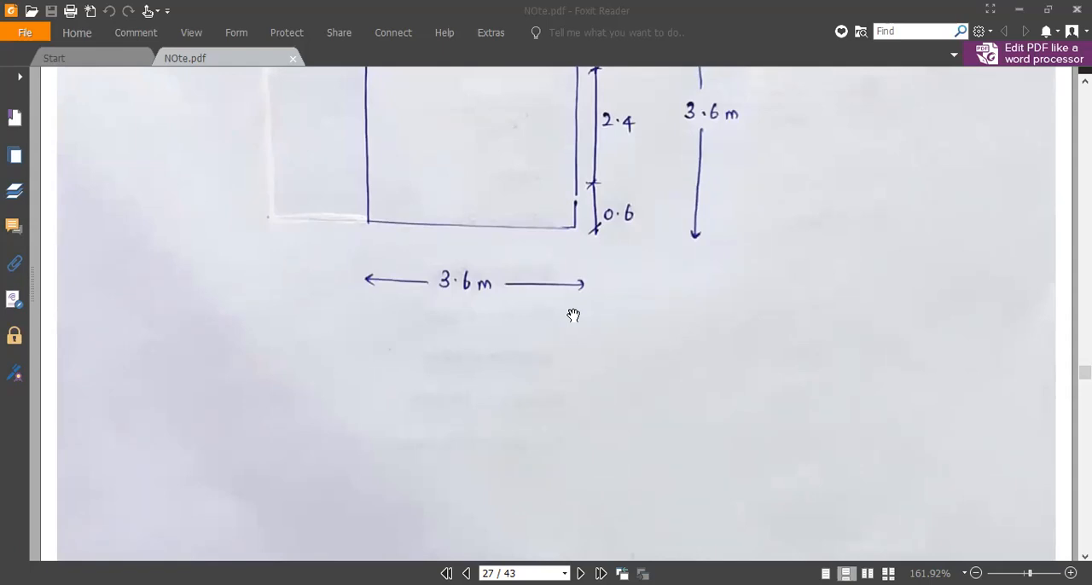
Read the pile modelling notes on horizontal subgrade springs and the vertical spring constant Ks for the inverted-T footing
scroll(574, 316, "down", 10)
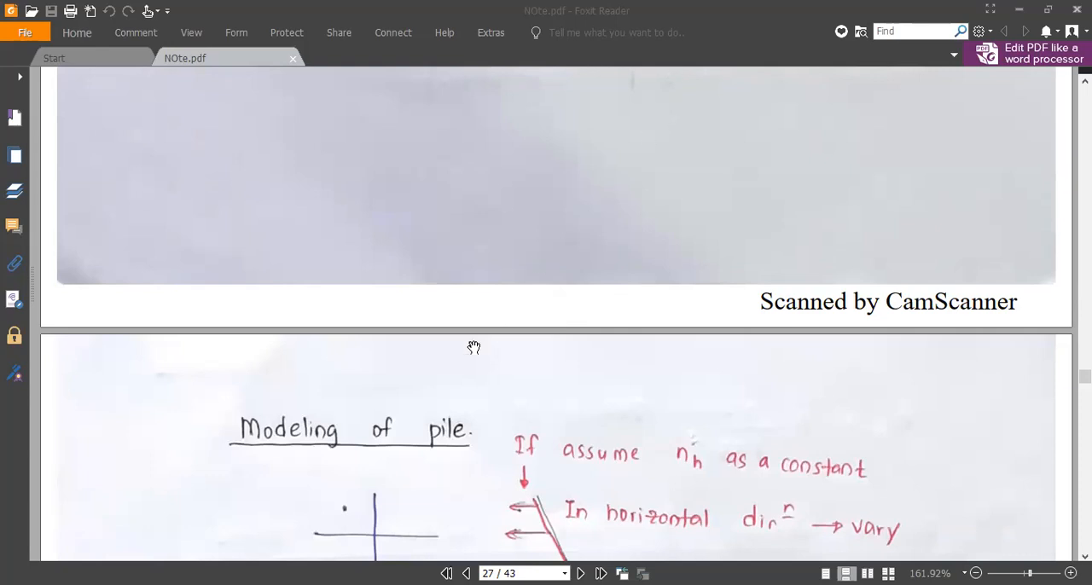
scroll(474, 348, "down", 5)
scroll(473, 347, "down", 3)
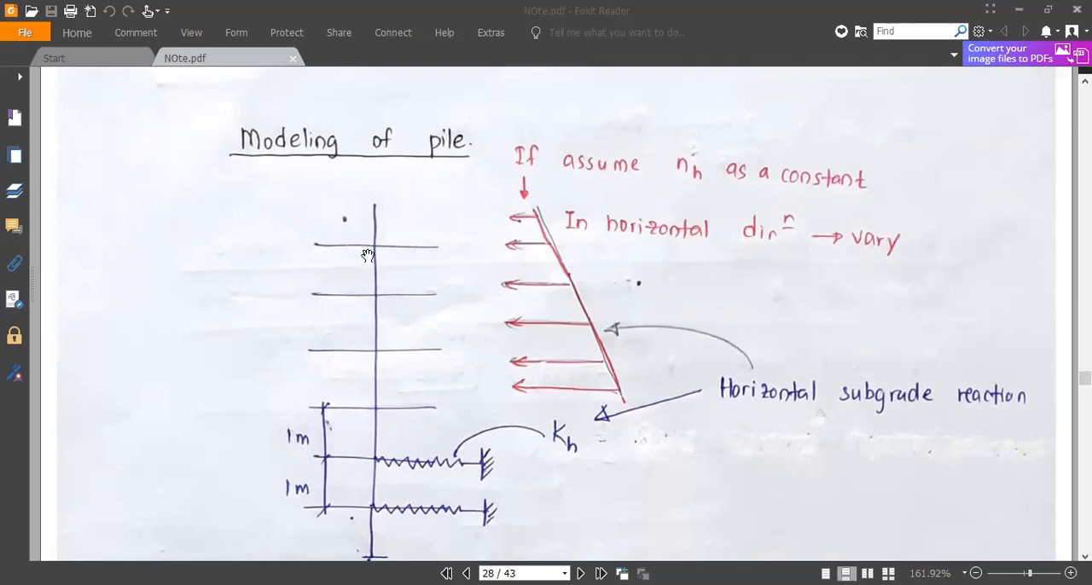
scroll(374, 262, "down", 3)
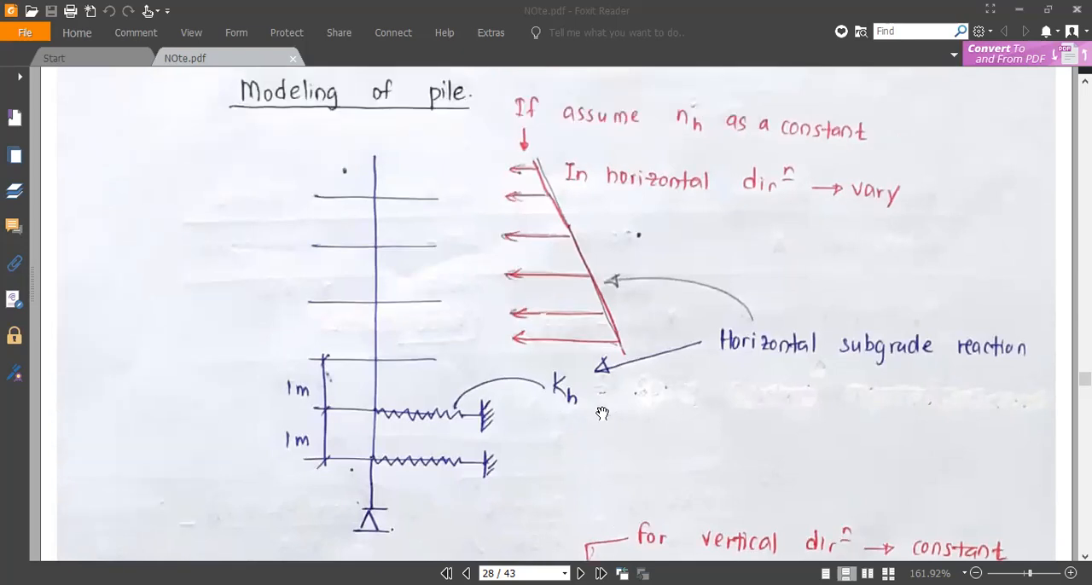
scroll(602, 414, "down", 3)
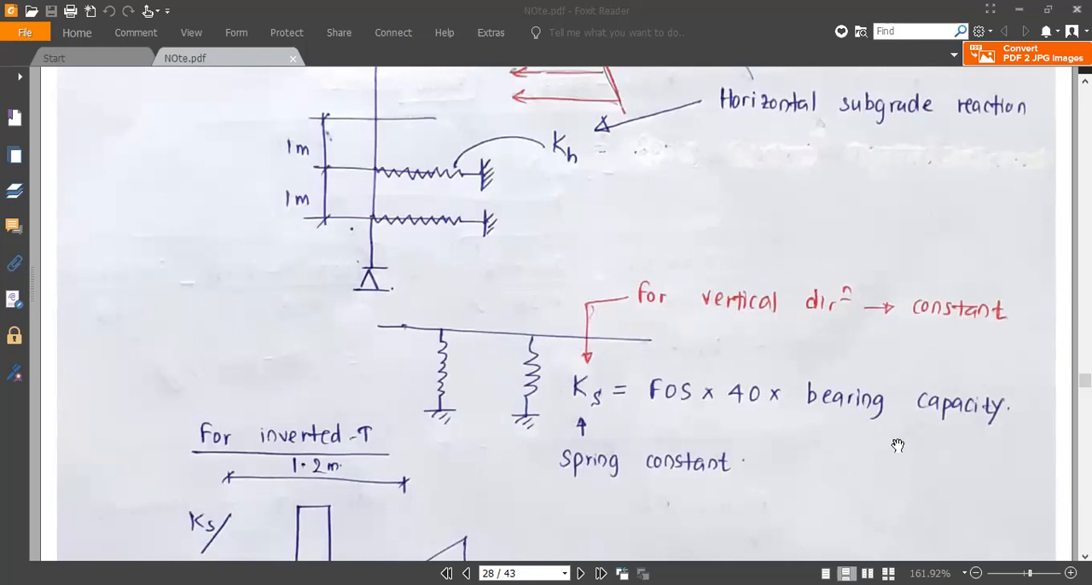
scroll(896, 451, "down", 3)
scroll(896, 451, "down", 1)
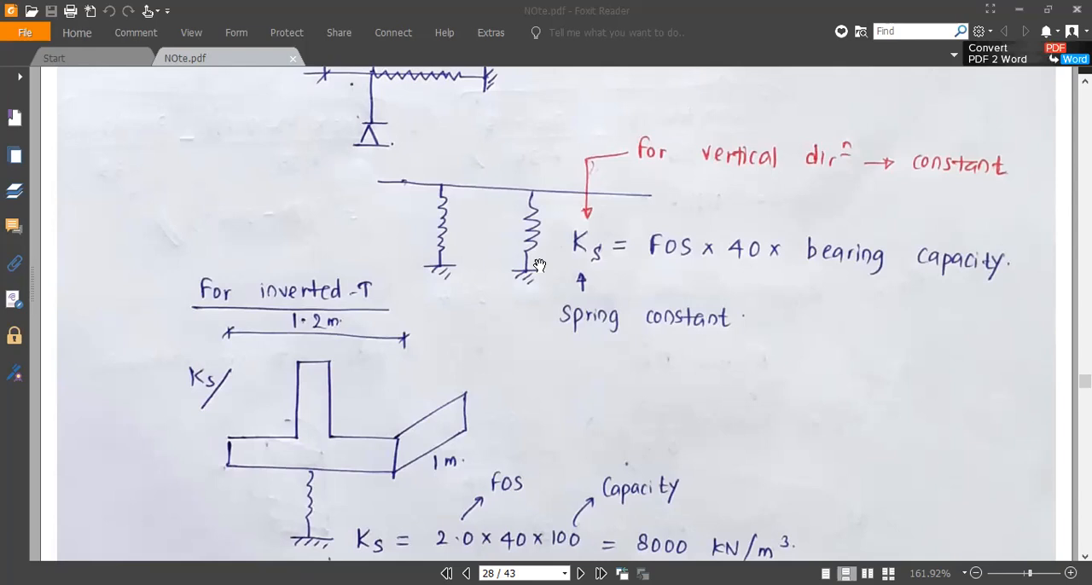
scroll(540, 266, "down", 5)
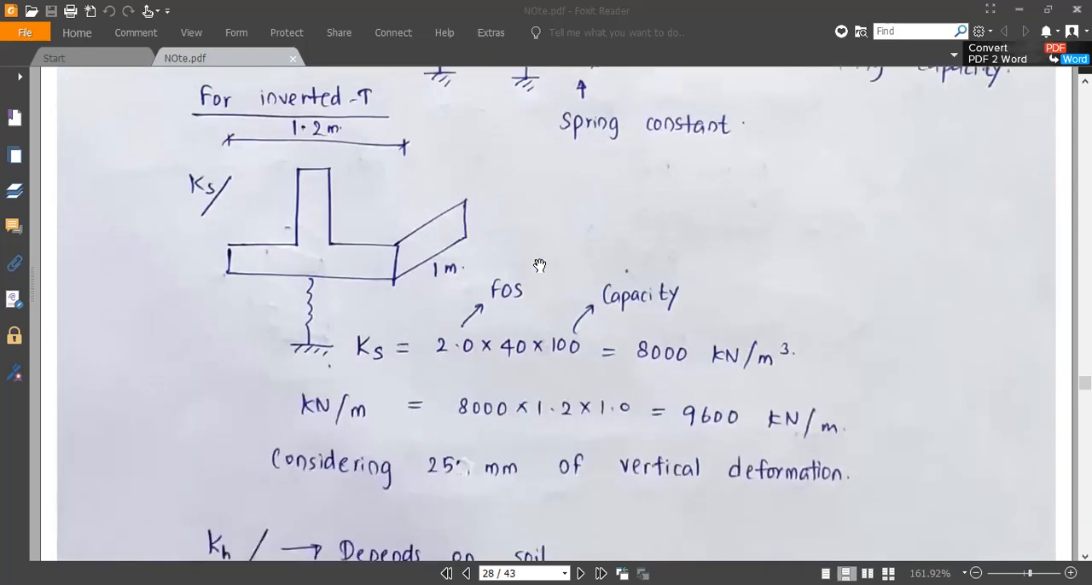
Examine the Kh formula, its exponent for each soil type, and the nh table for loose, medium and dense soils
scroll(539, 265, "down", 2)
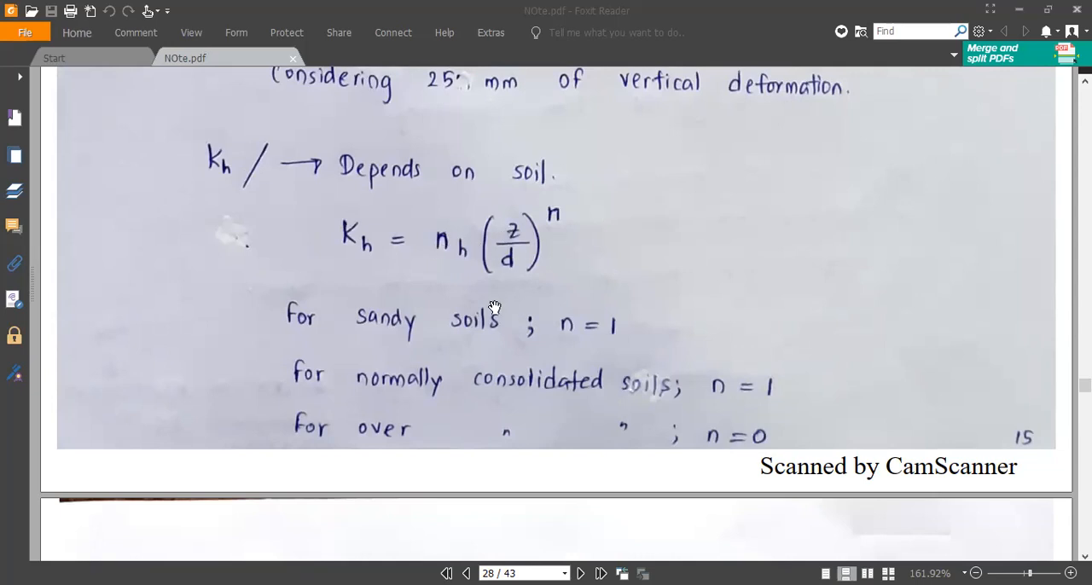
scroll(493, 313, "down", 3)
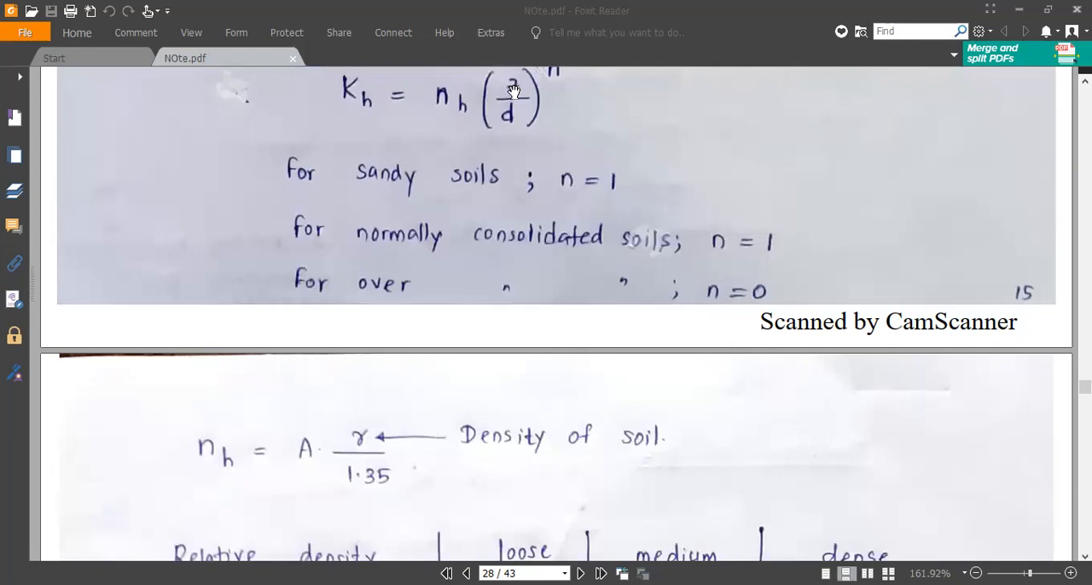
scroll(429, 256, "down", 5)
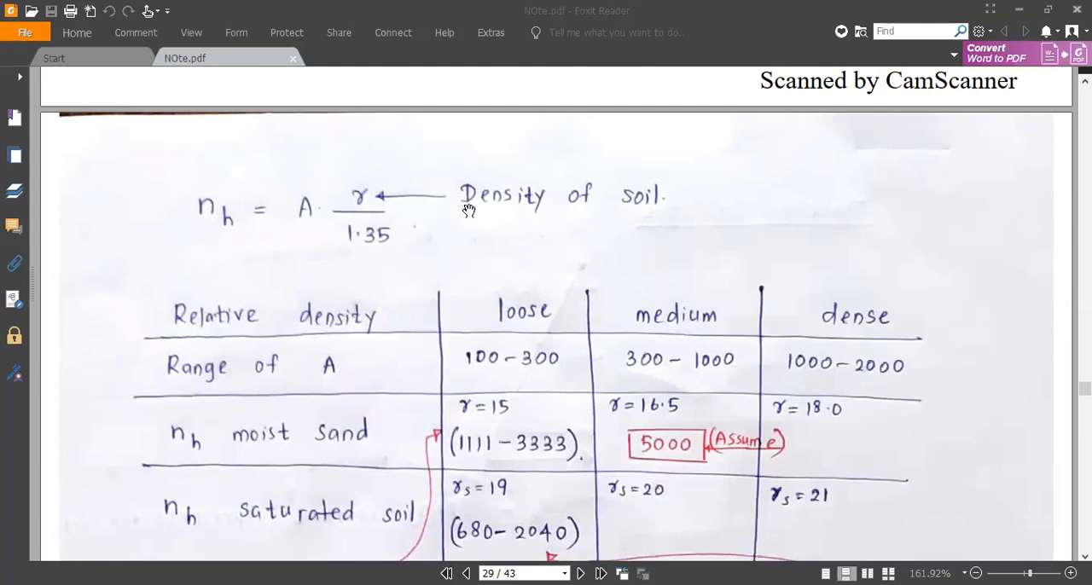
scroll(493, 205, "down", 1)
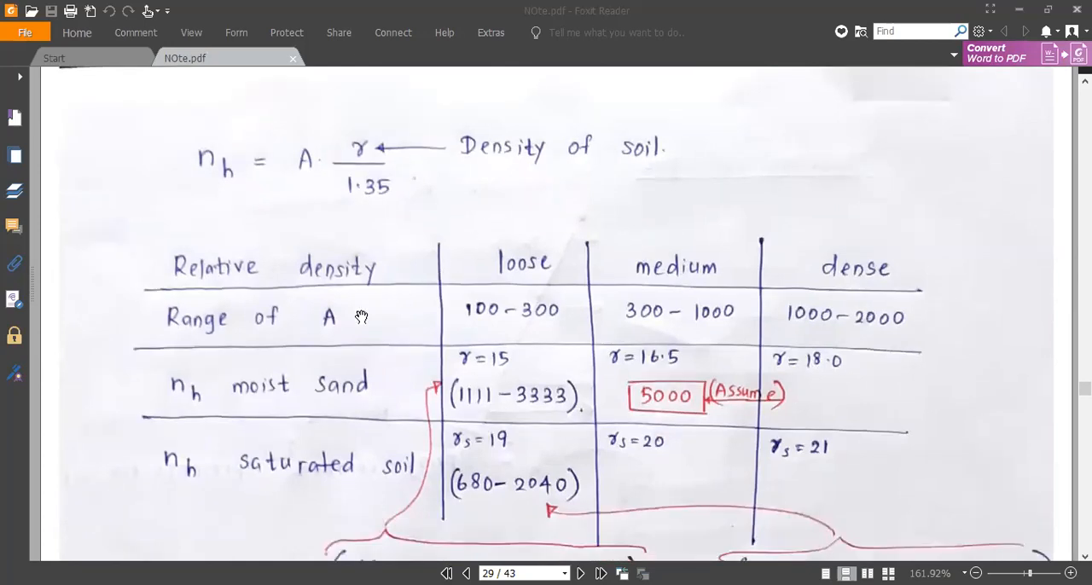
scroll(360, 317, "down", 1)
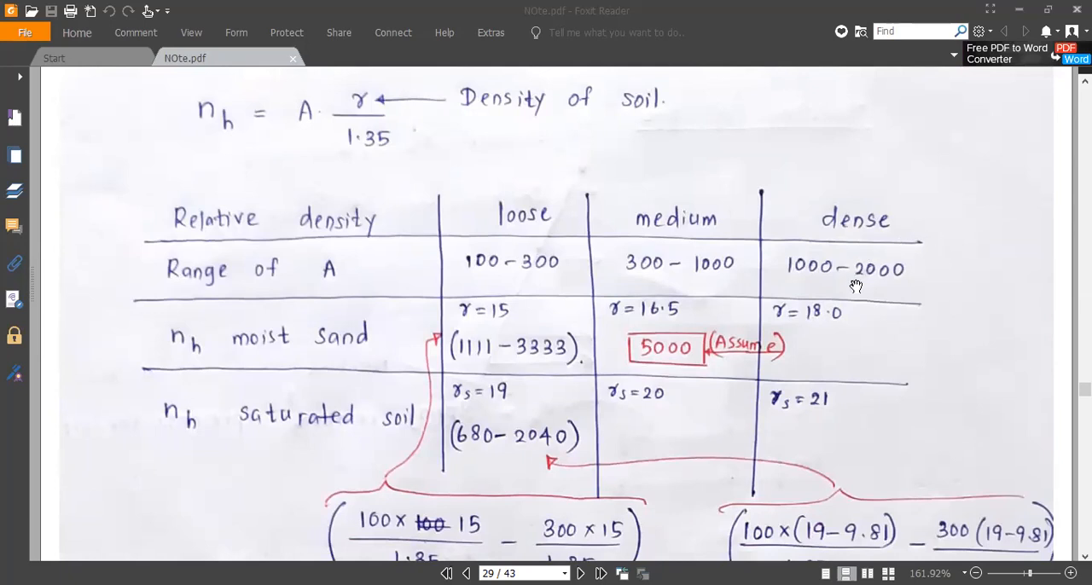
scroll(760, 393, "down", 3)
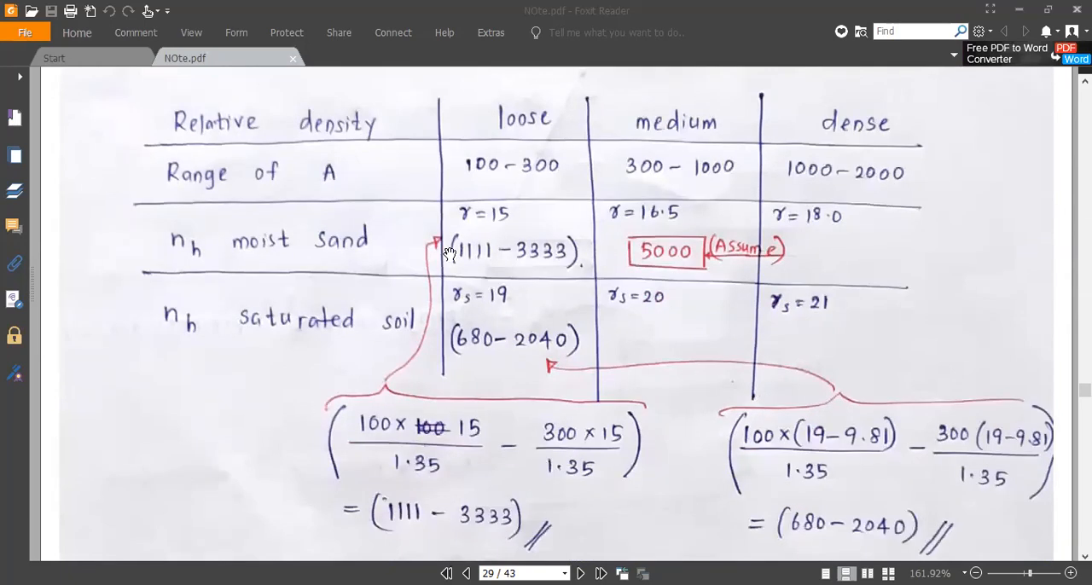
scroll(450, 255, "up", 3)
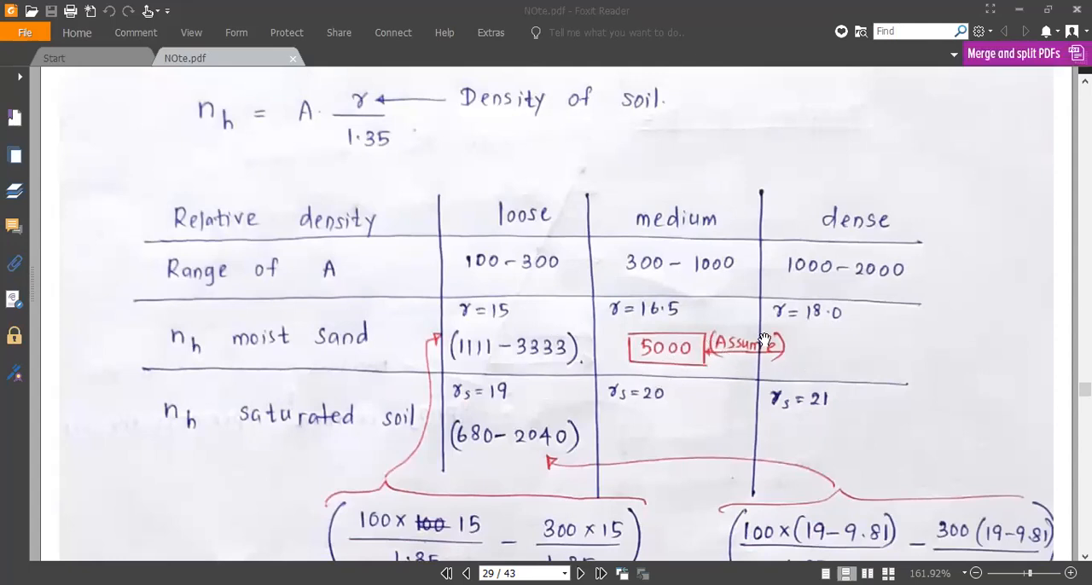
scroll(805, 339, "down", 3)
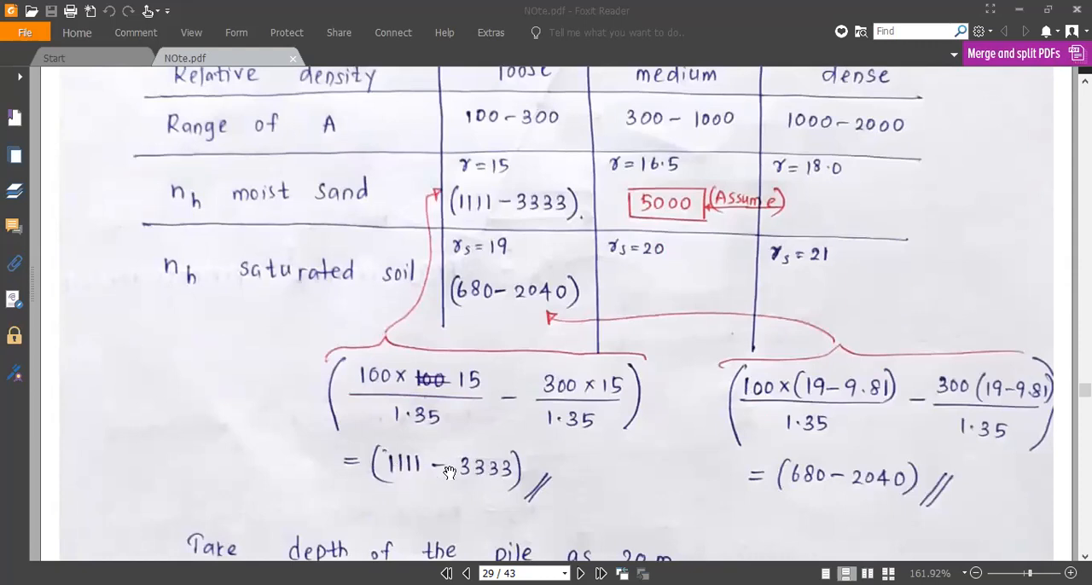
scroll(395, 253, "up", 3)
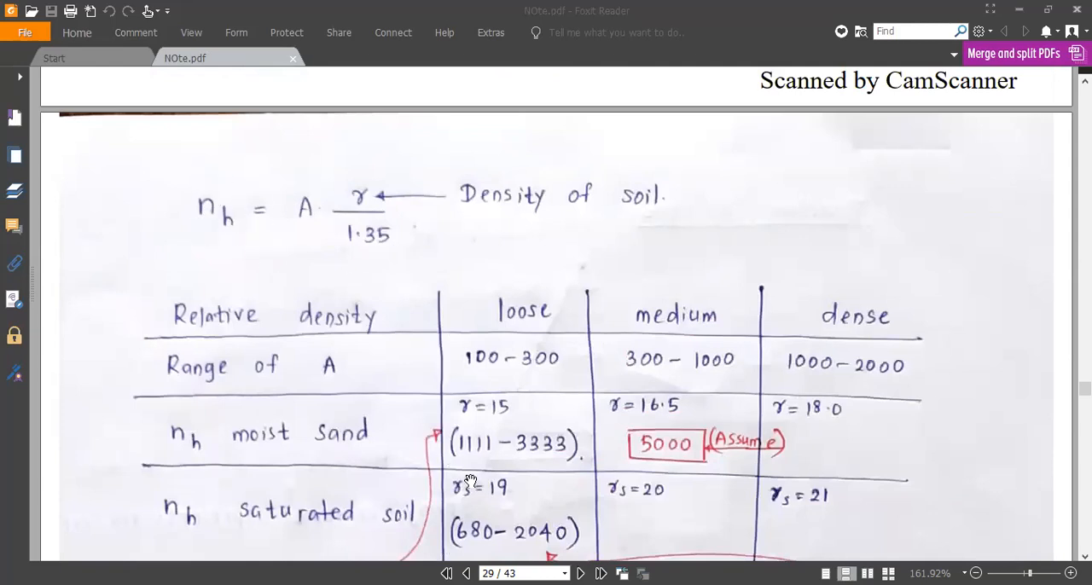
Review the Kh formula and soil exponents alongside the worked Kh calculation for the 20 m pile divided into 1 m intervals
scroll(362, 262, "up", 3)
scroll(520, 122, "up", 1)
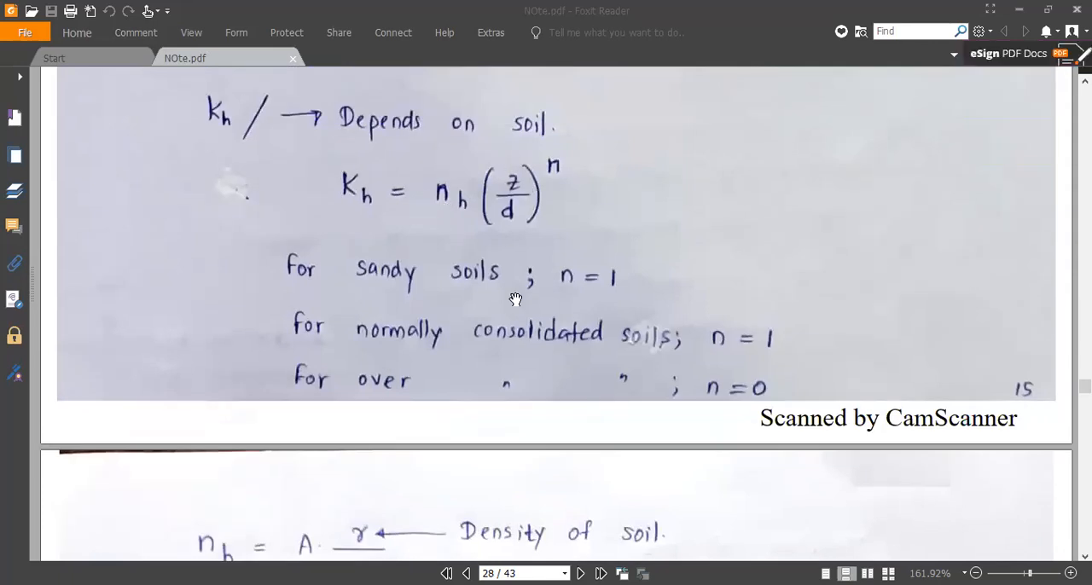
scroll(516, 298, "down", 10)
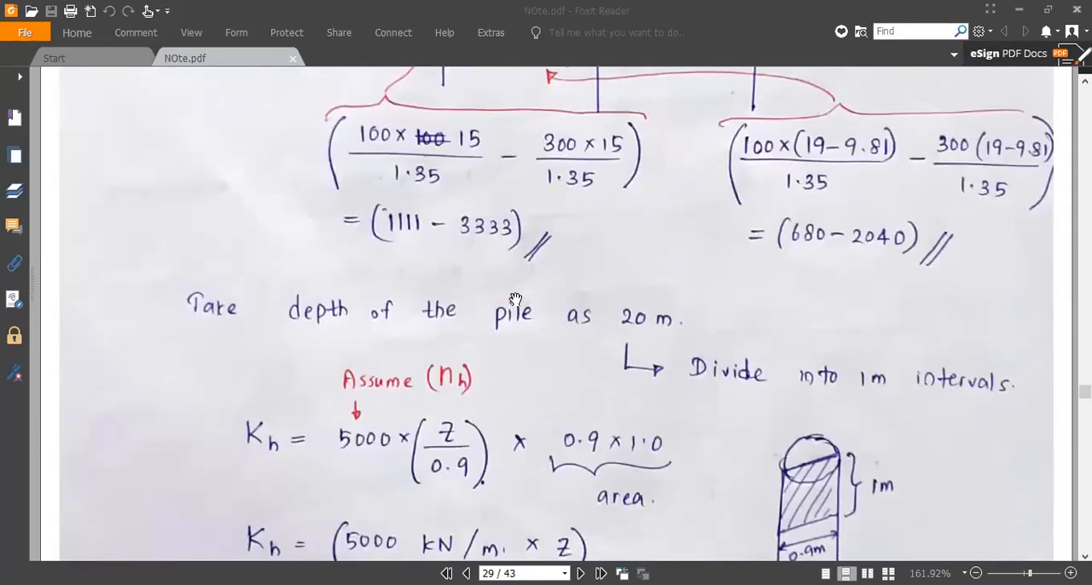
scroll(515, 298, "down", 2)
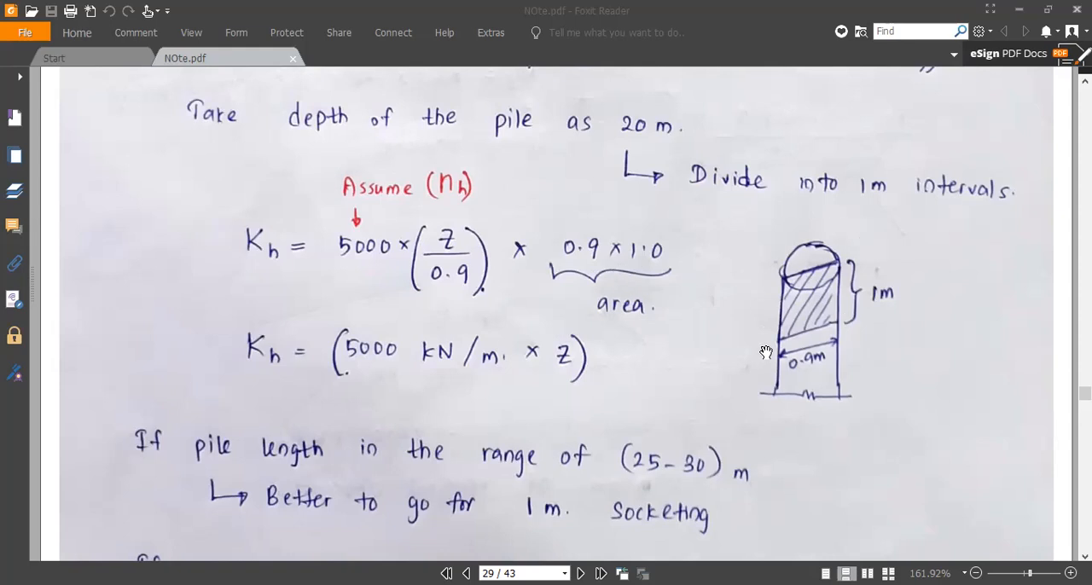
scroll(562, 375, "up", 3)
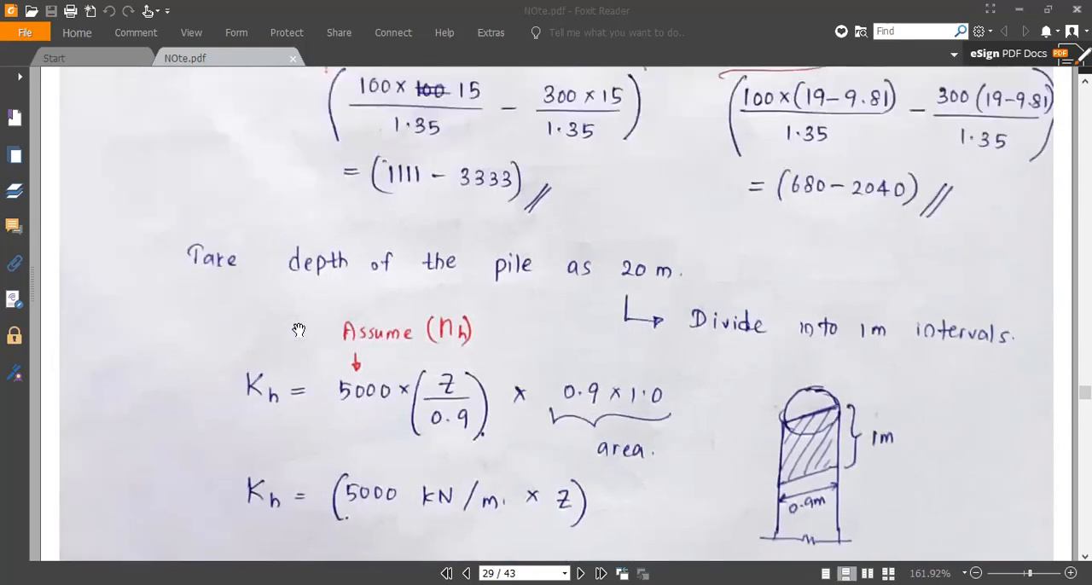
scroll(299, 330, "up", 10)
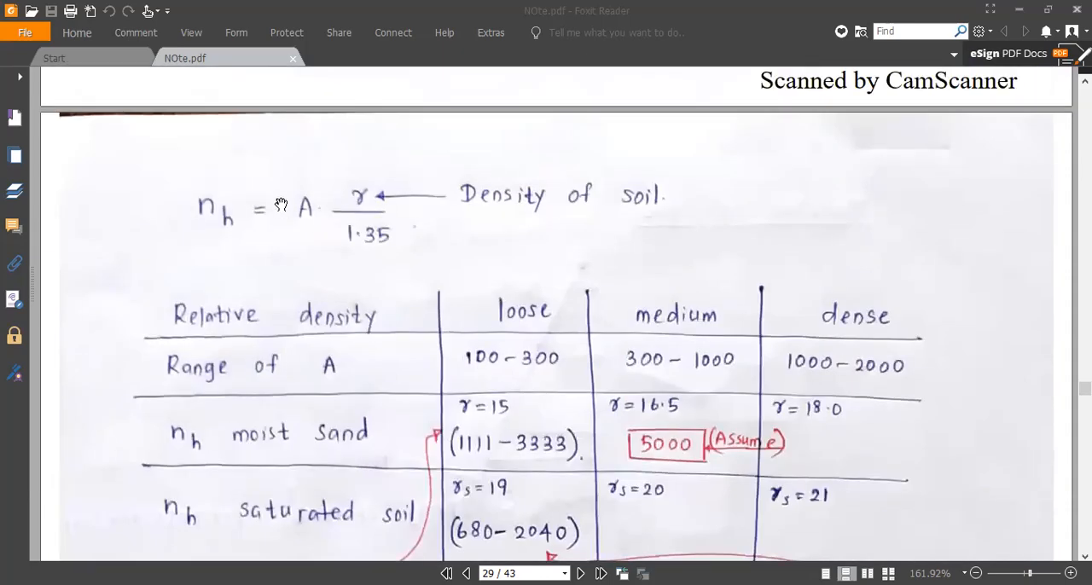
Trace the assumed nh value of 5000 through the soil density table, the Kh formula and the 0.9 m pile calculation
scroll(308, 329, "down", 6)
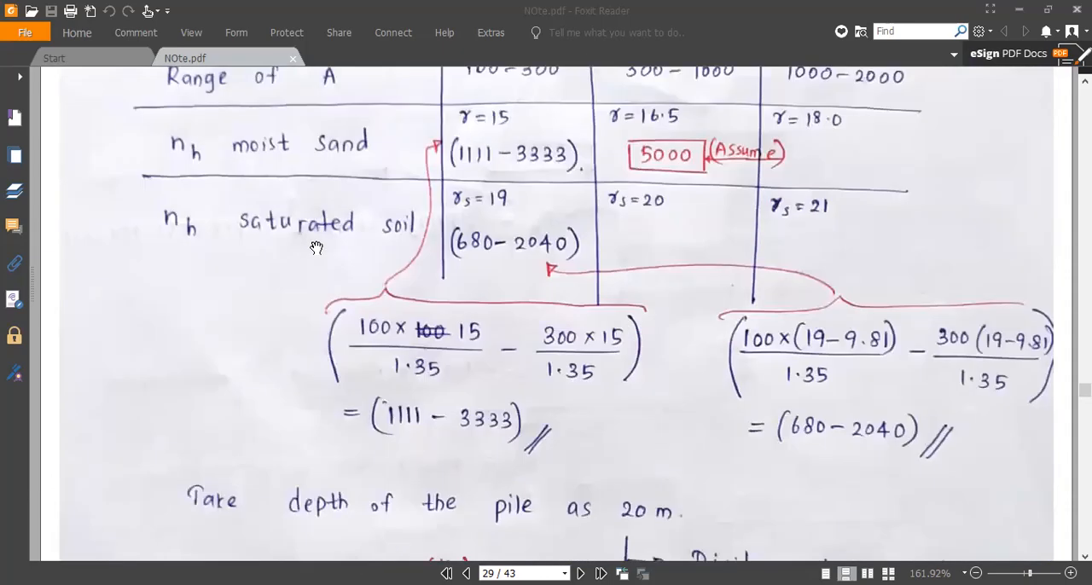
scroll(309, 247, "down", 6)
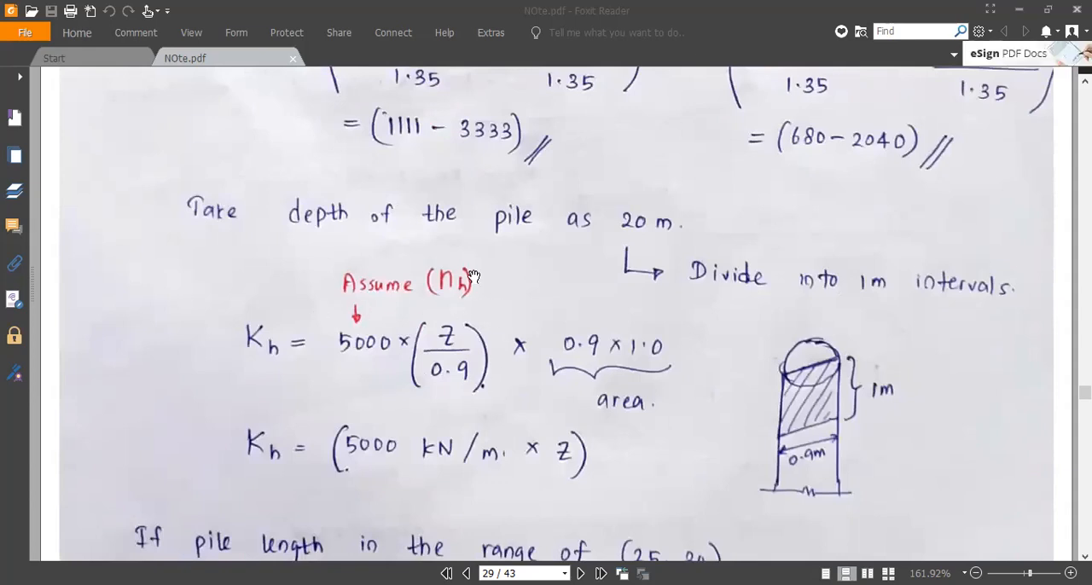
scroll(393, 324, "up", 10)
scroll(423, 271, "up", 1)
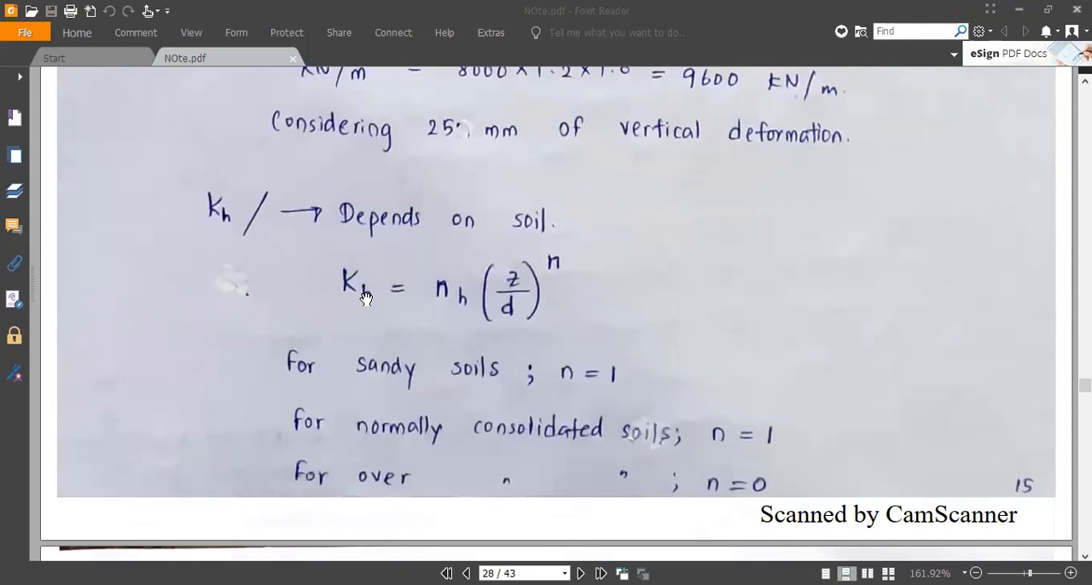
scroll(365, 298, "down", 11)
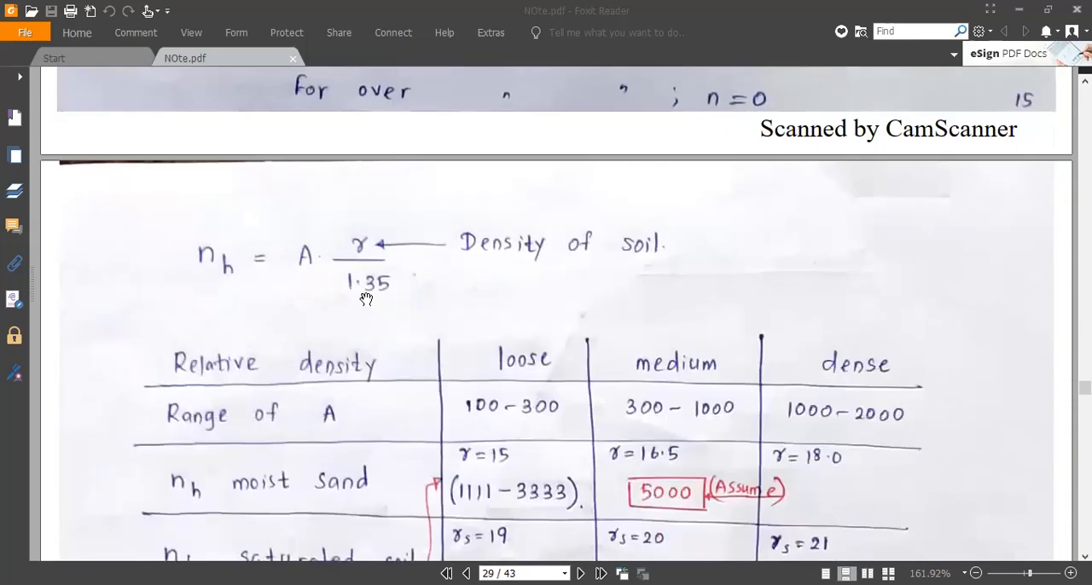
scroll(366, 299, "down", 1)
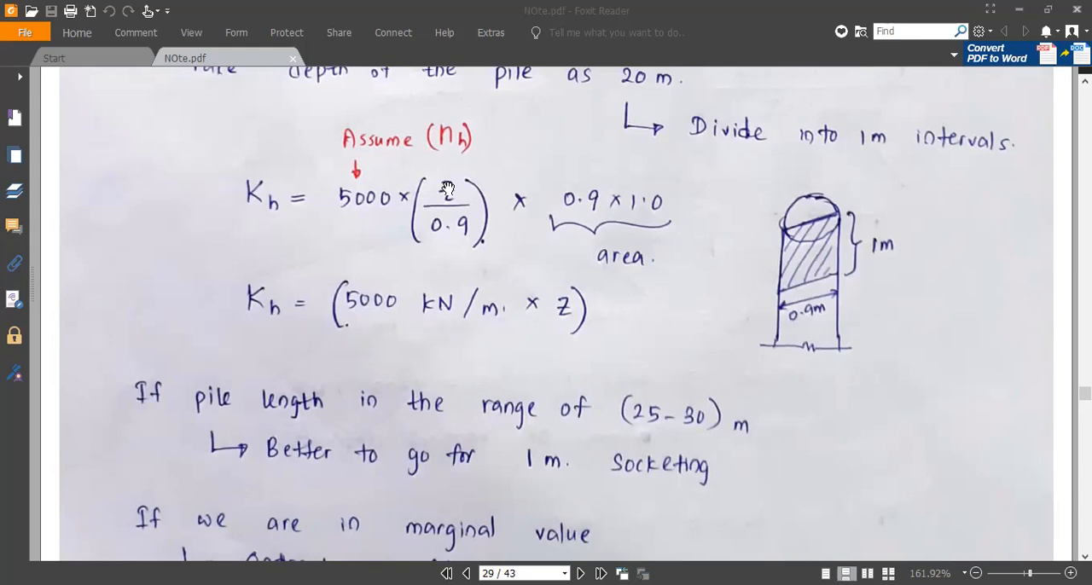
Switch to SAP2000, unlock the TB9 model by deleting its analysis results, and show the X-Y plane at Z=0
left_click(577, 32)
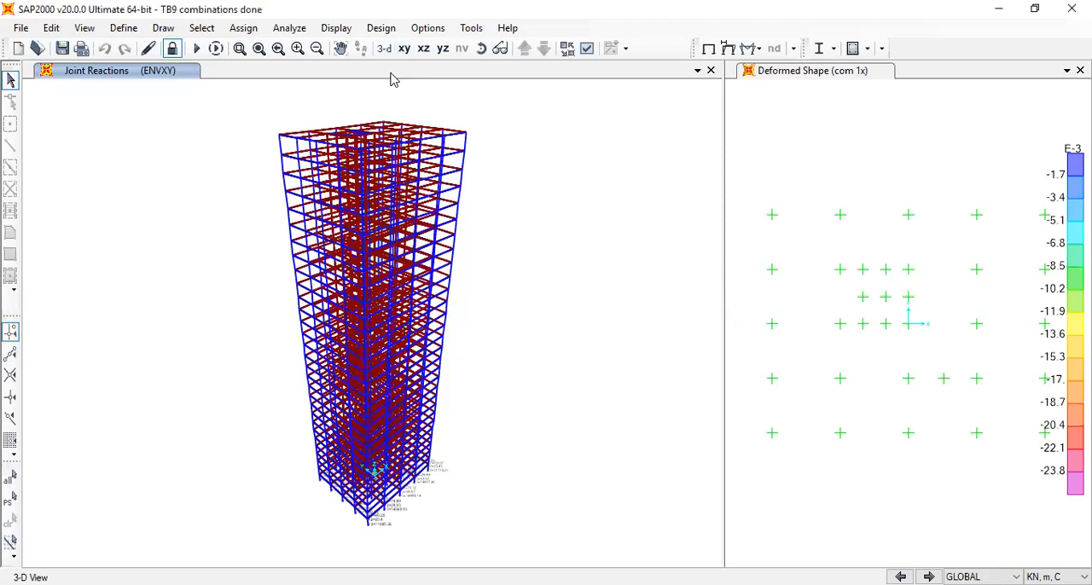
left_click(171, 48)
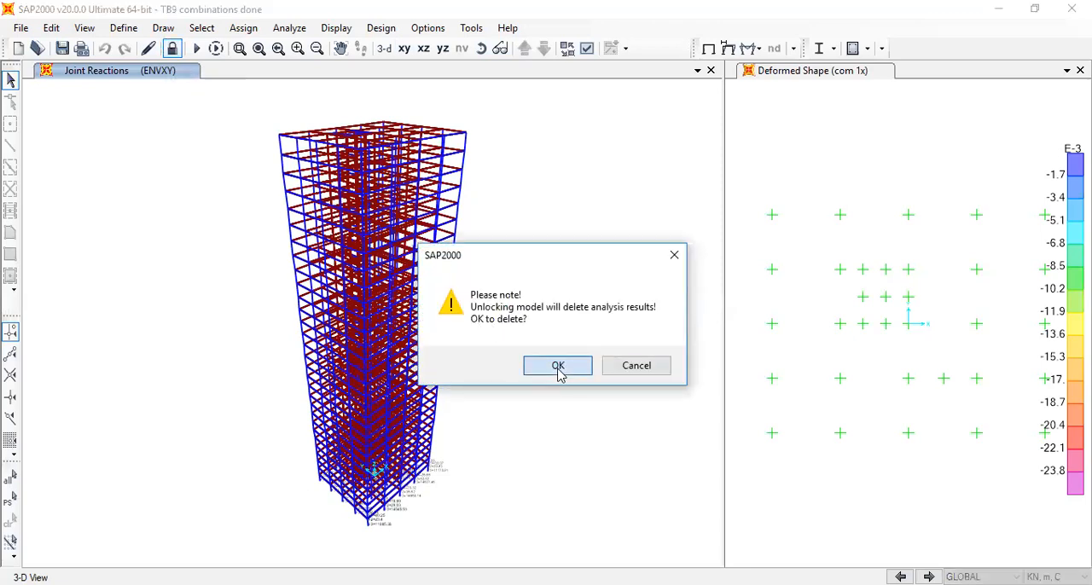
key("Return")
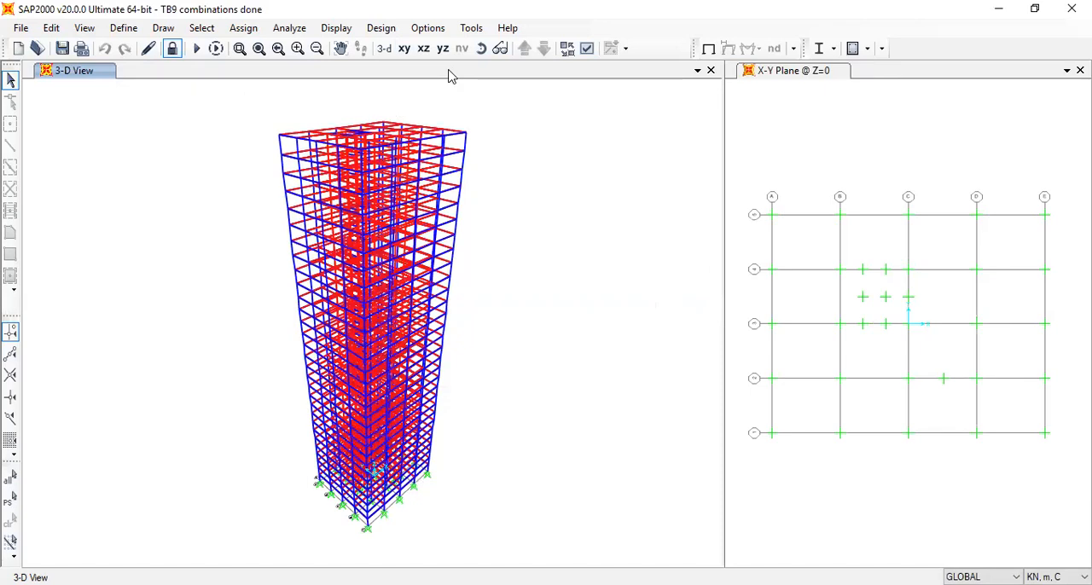
left_click(404, 48)
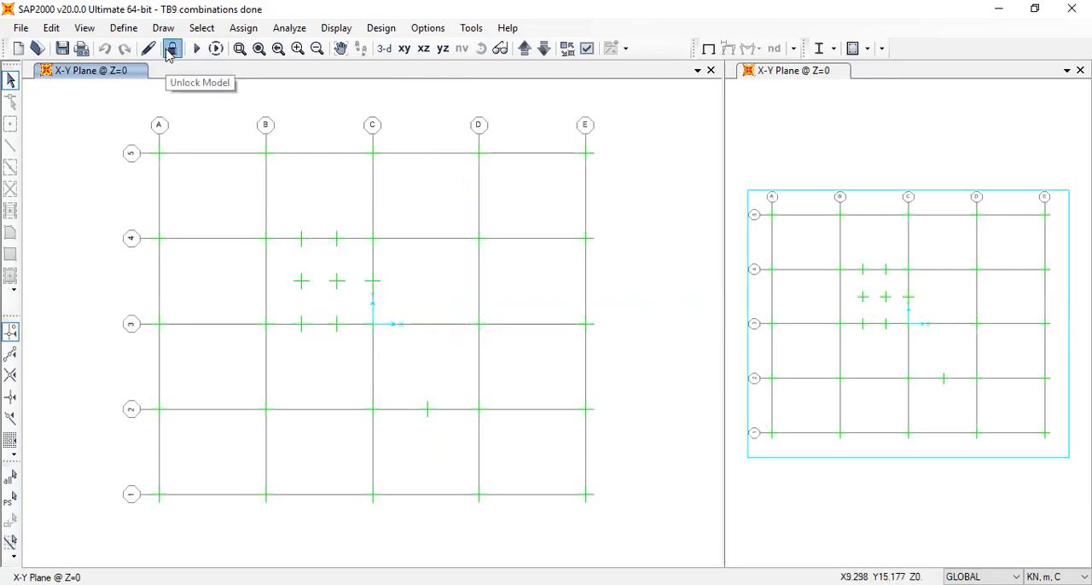
left_click(169, 51)
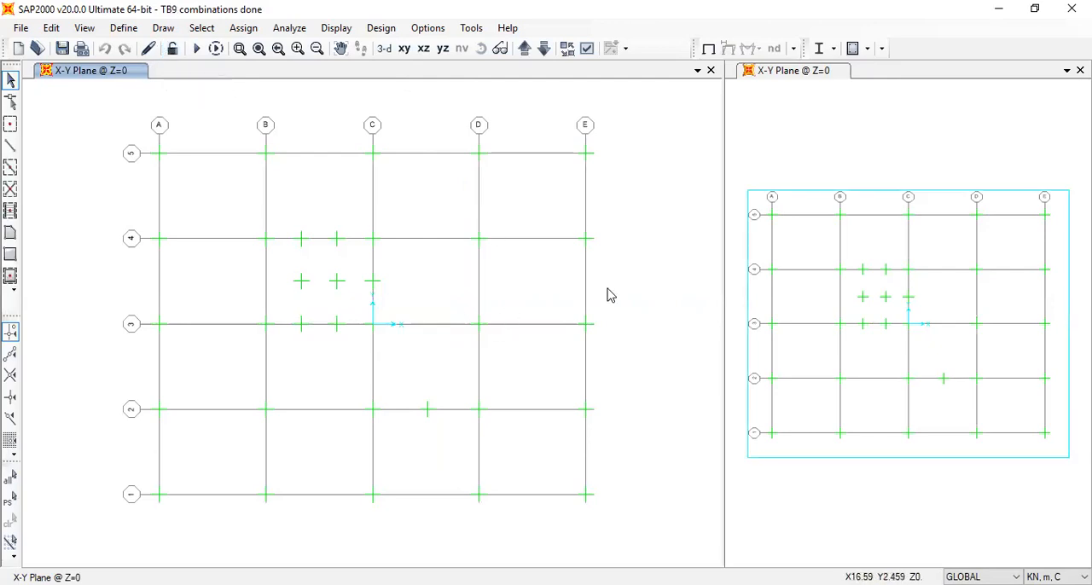
Draw straight FSEC1 frames from grid point E1 to E2 and from E1 to D1
left_click(585, 496)
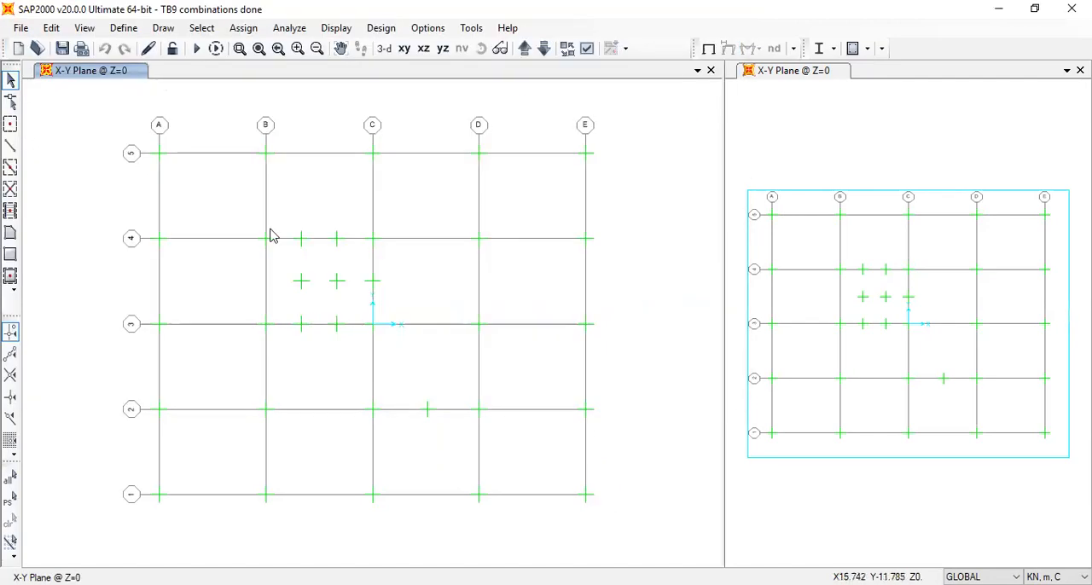
left_click(10, 147)
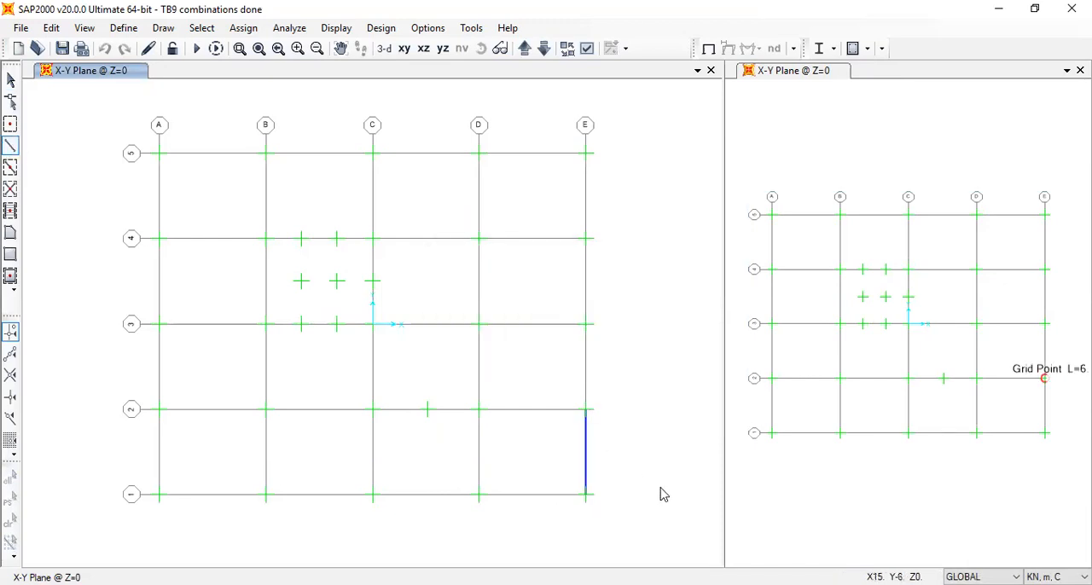
key("Escape")
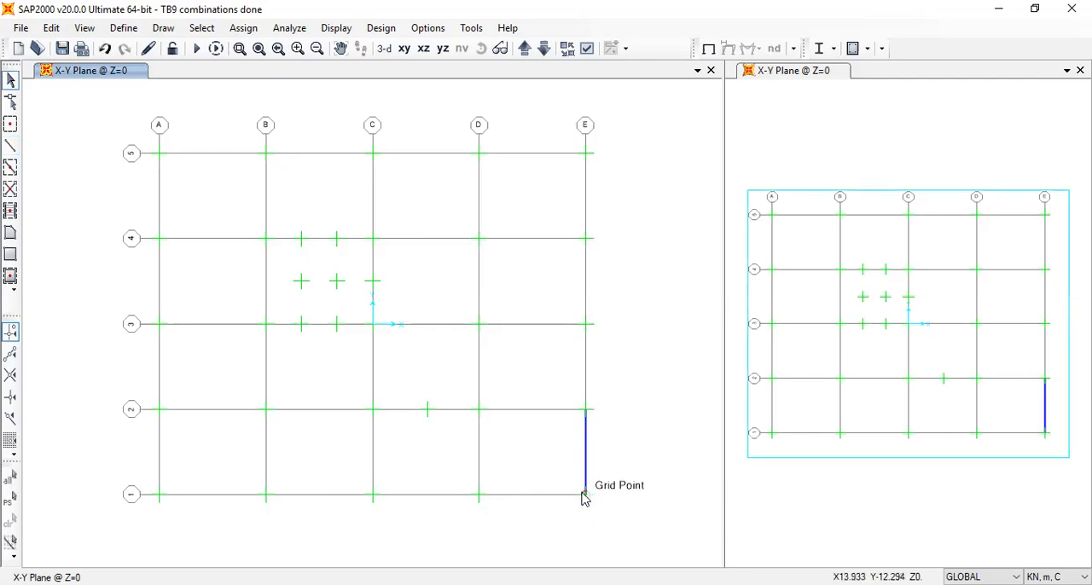
left_click(10, 146)
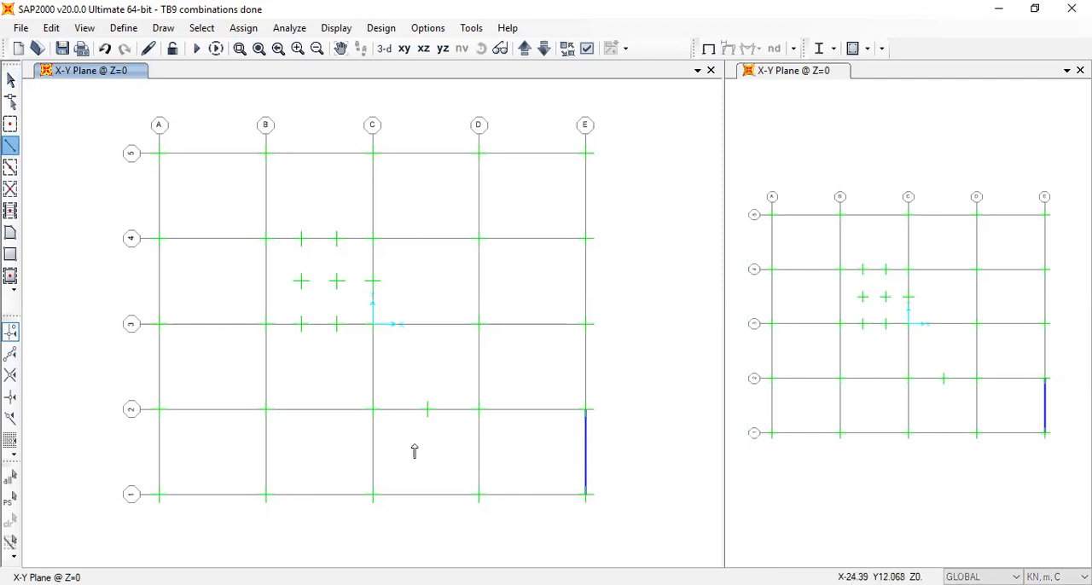
left_click(580, 495)
left_click(478, 495)
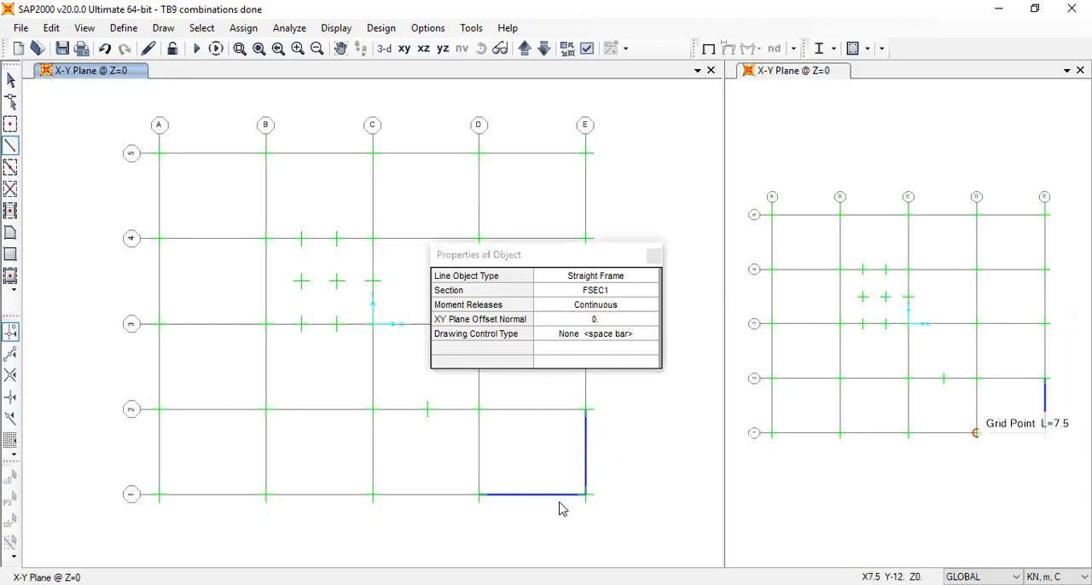
key("Escape")
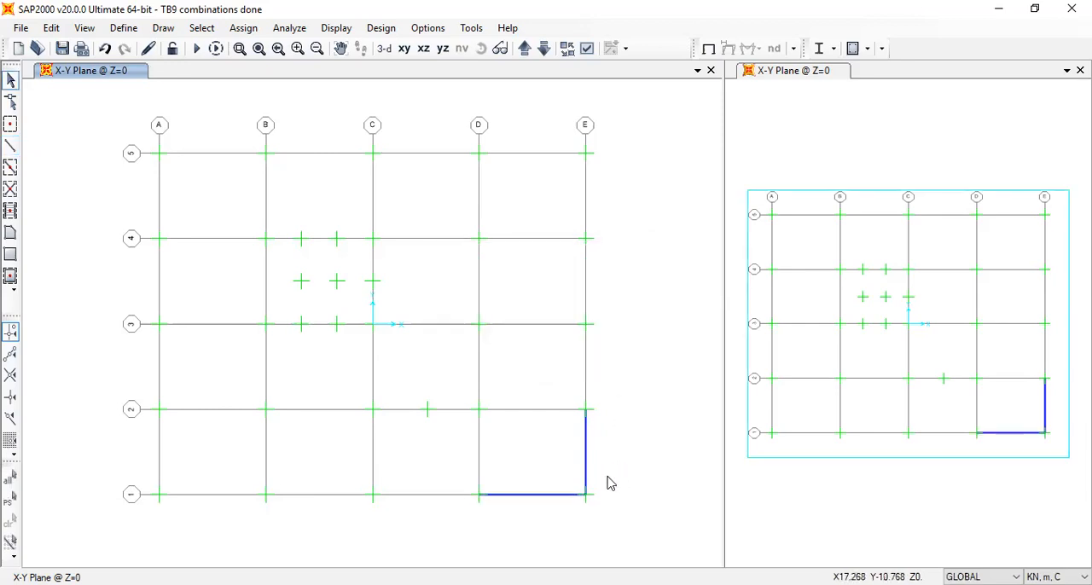
Replicate the frame between E1 and E2 once with a dy increment of -6 m
left_click(585, 468)
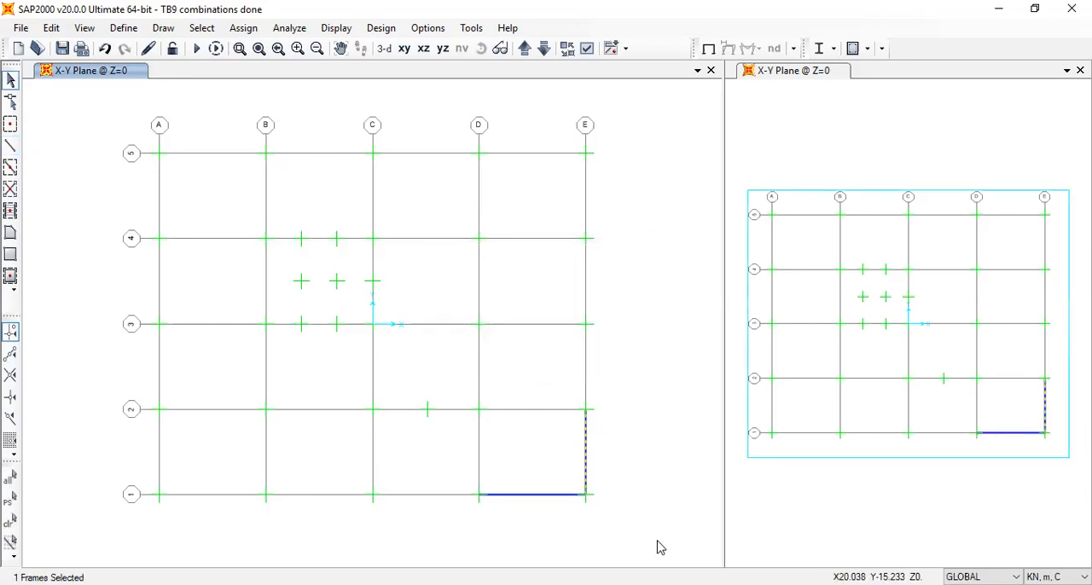
key("ctrl+r")
left_click_drag(441, 224, 394, 222)
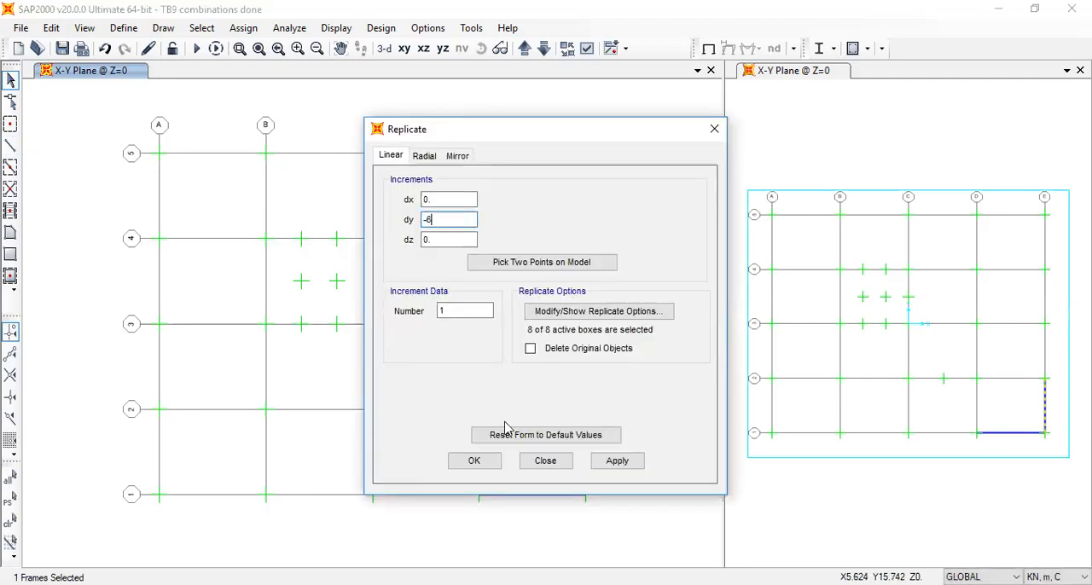
left_click(474, 459)
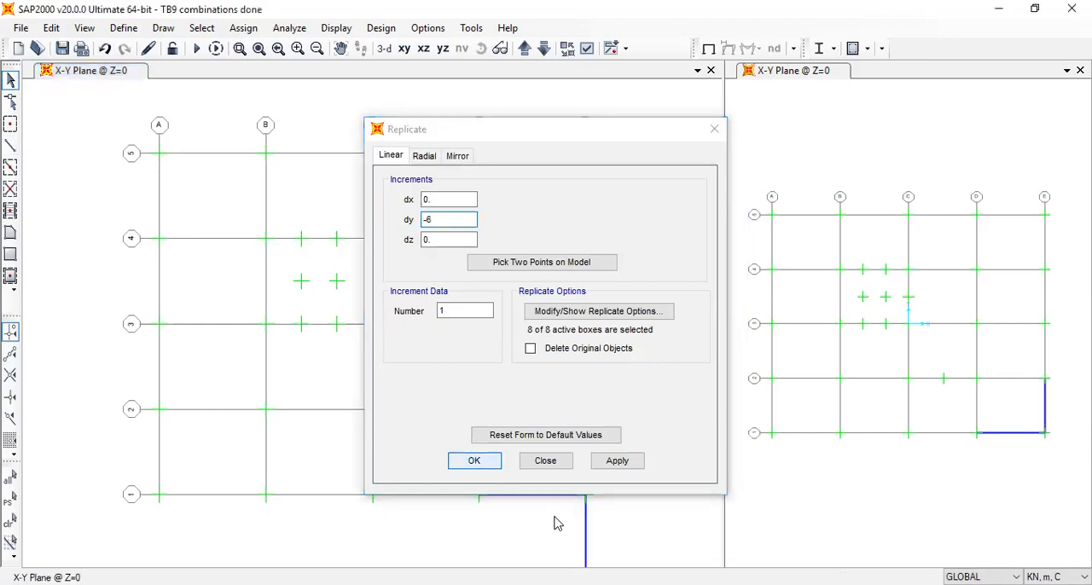
left_click(537, 459)
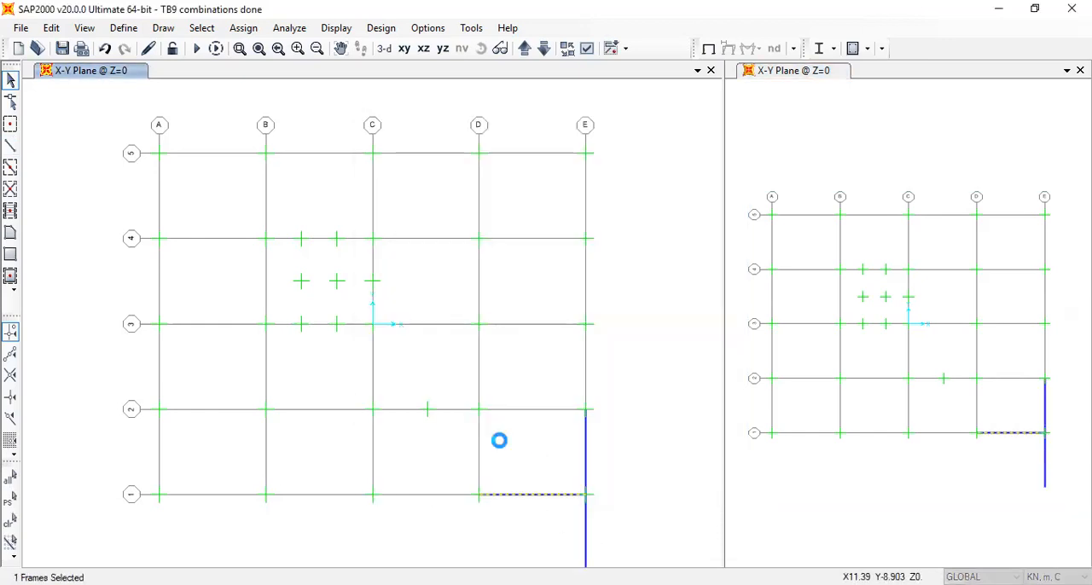
Replicate the frame between D1 and E1 once with dx 7.5 m and dy 0
key("ctrl+r")
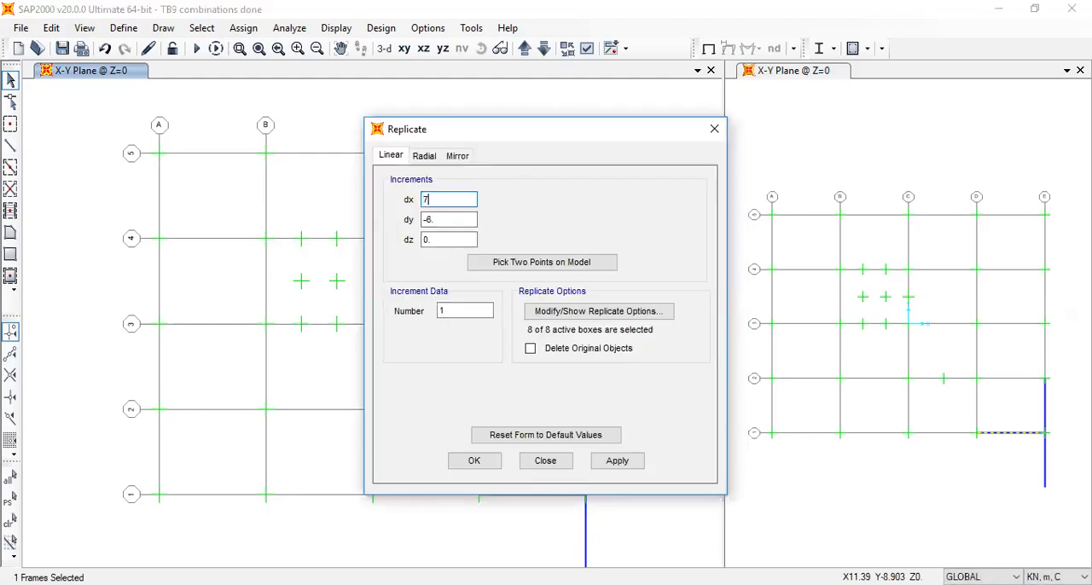
key("Tab")
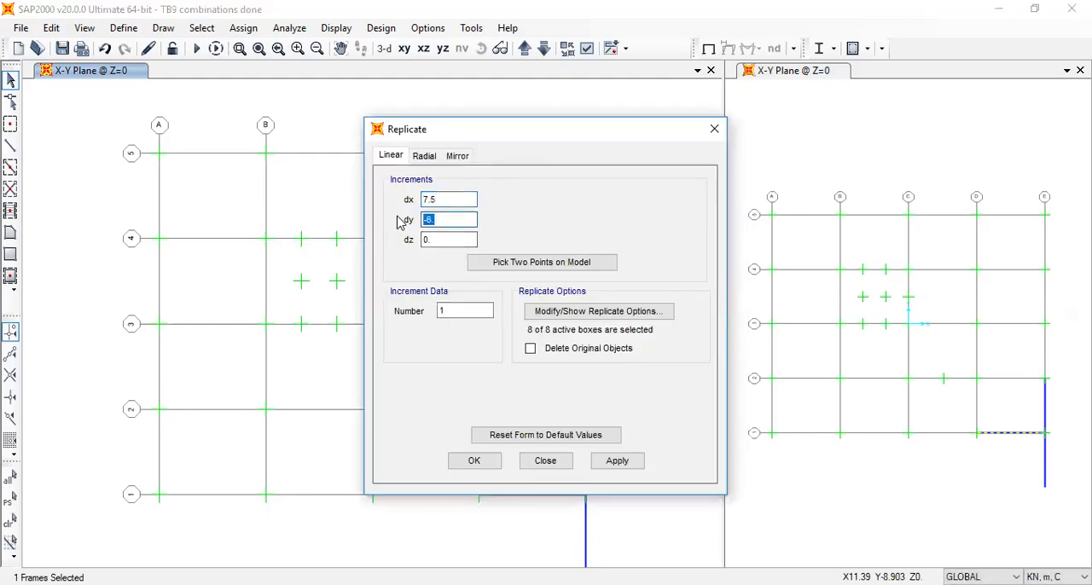
type("0")
left_click(475, 461)
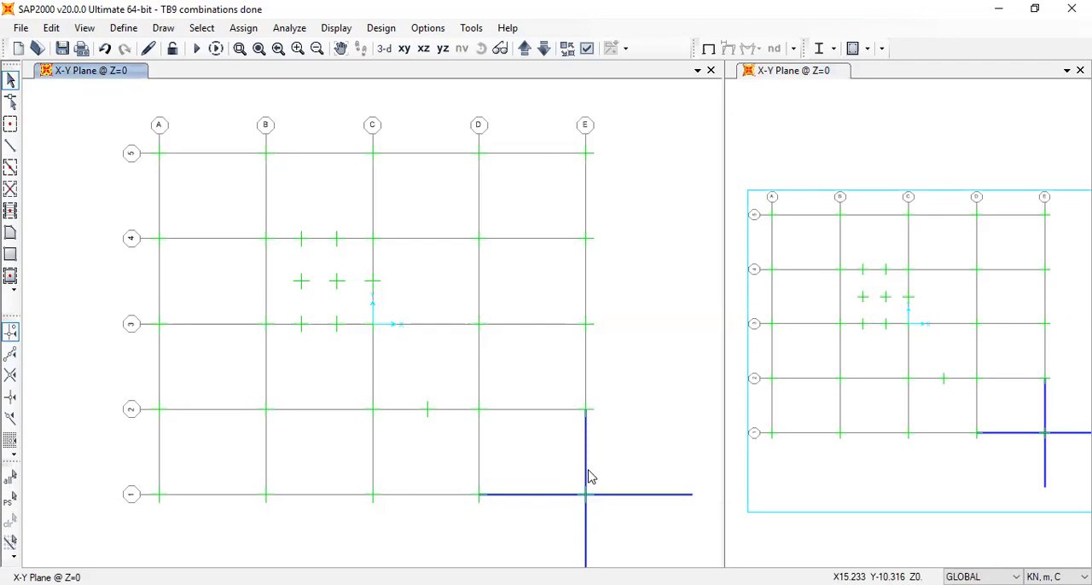
Replicate both frames along grid line E once with a dx increment of 1.25 m
left_click_drag(595, 448, 563, 444)
left_click_drag(593, 532, 558, 528)
key("ctrl+r")
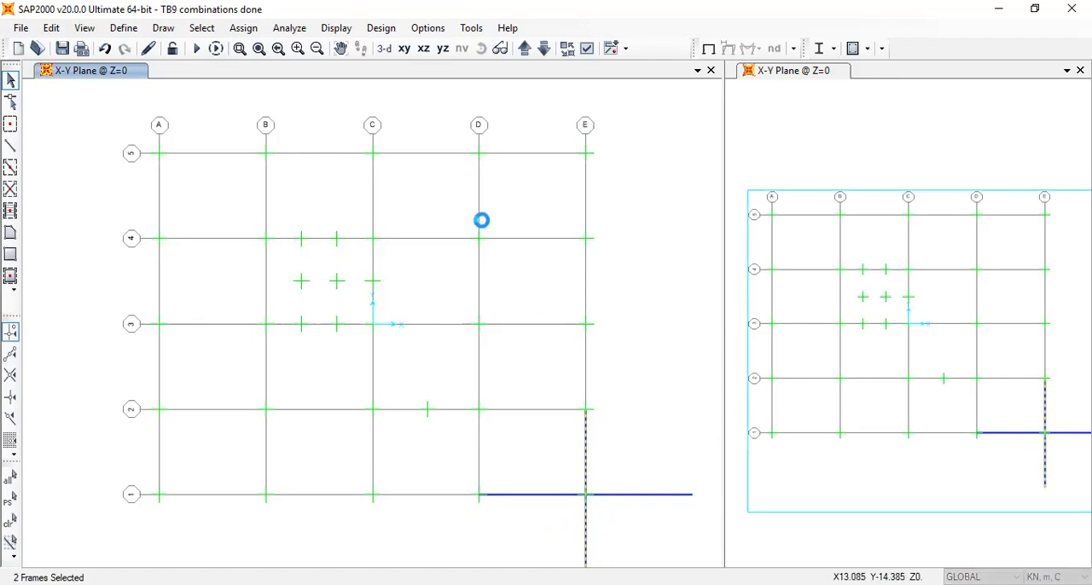
left_click_drag(453, 203, 383, 205)
type("1")
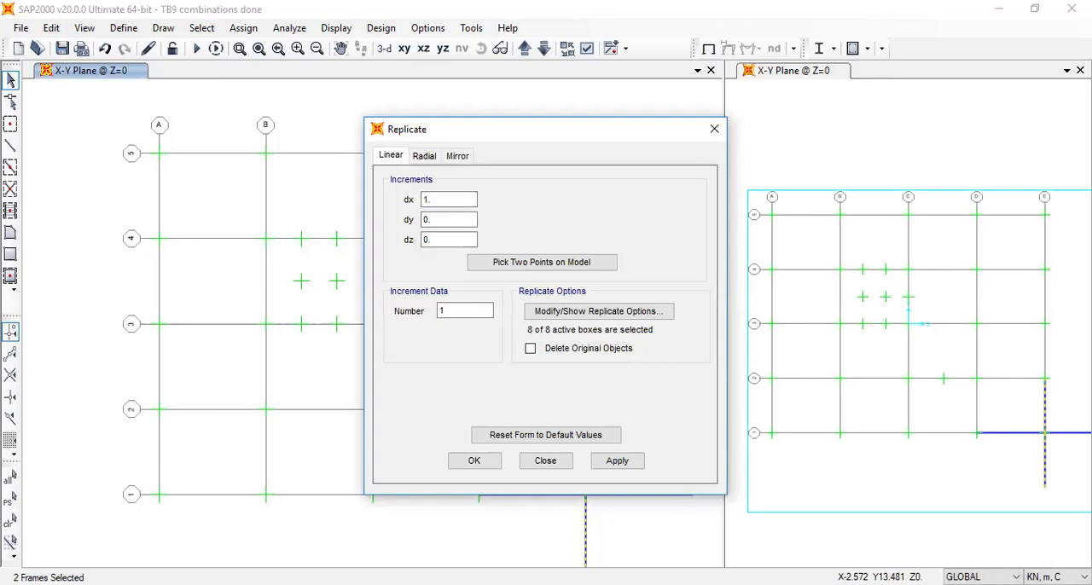
type(".25")
left_click(480, 461)
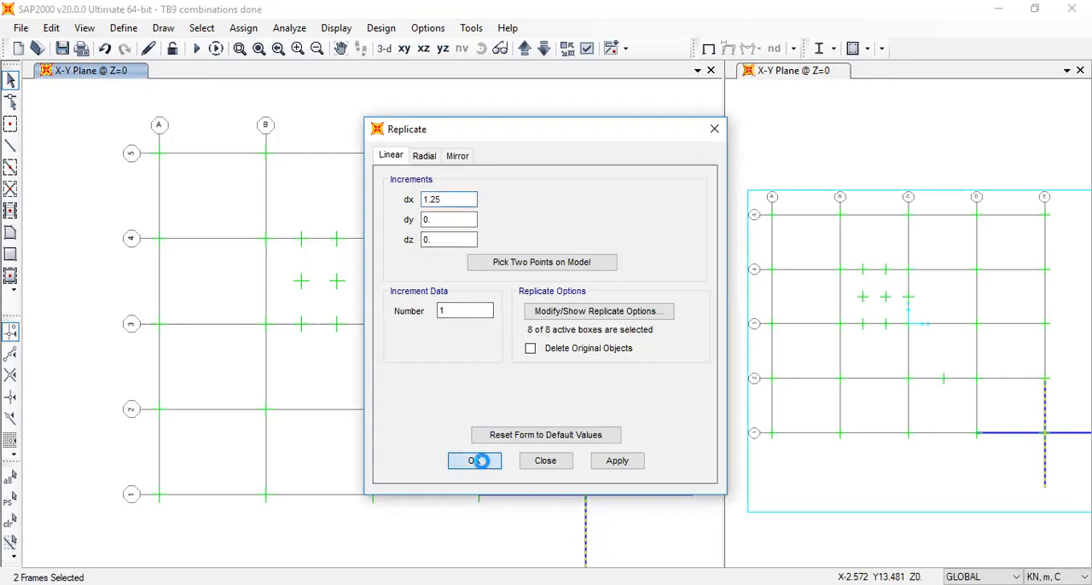
left_click(547, 462)
Replicate both original grid line E frames once with a dx increment of -1.25 m
left_click(585, 471)
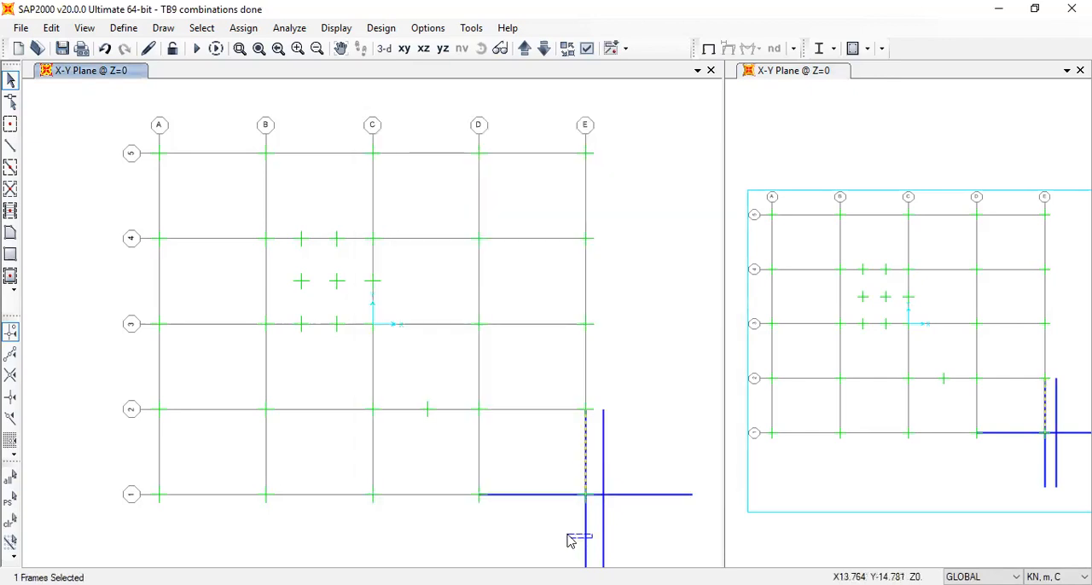
key("ctrl+r")
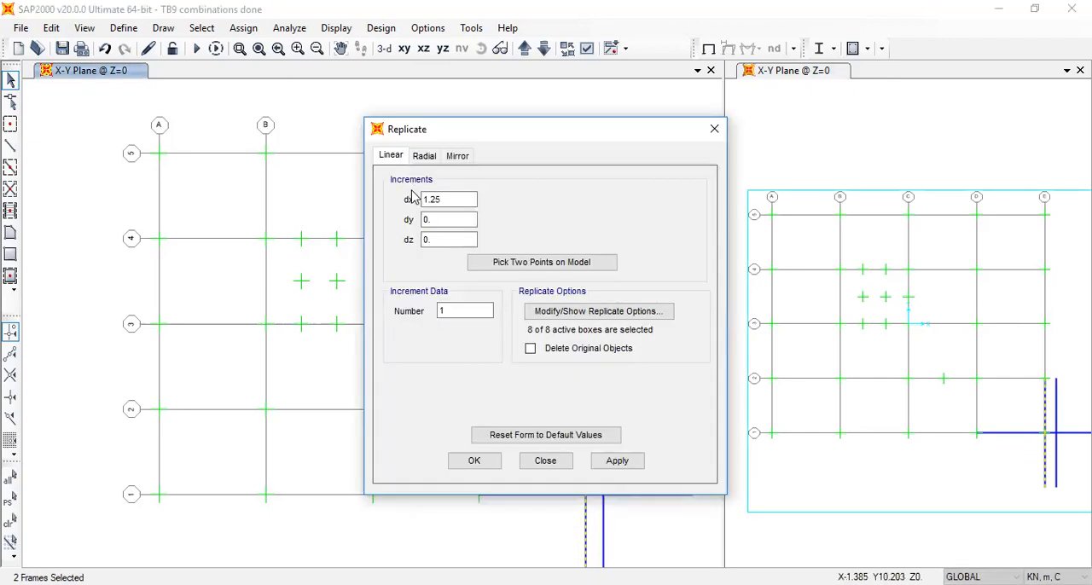
left_click(485, 463)
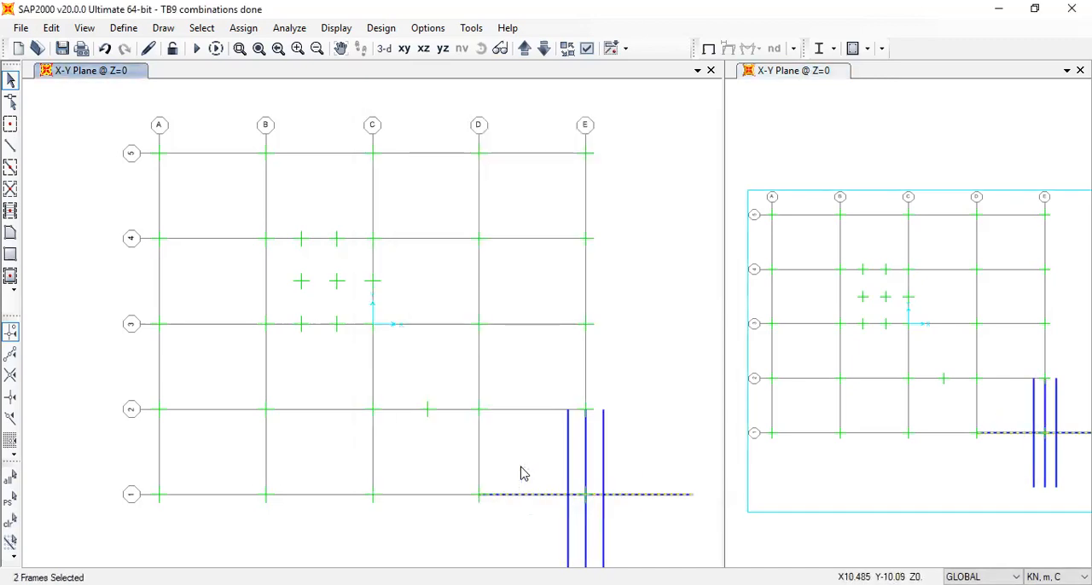
Replicate the two frames along grid line 1 once with dx 0 and dy -1.25 m
key("ctrl+r")
left_click_drag(449, 199, 359, 199)
type("-1.25")
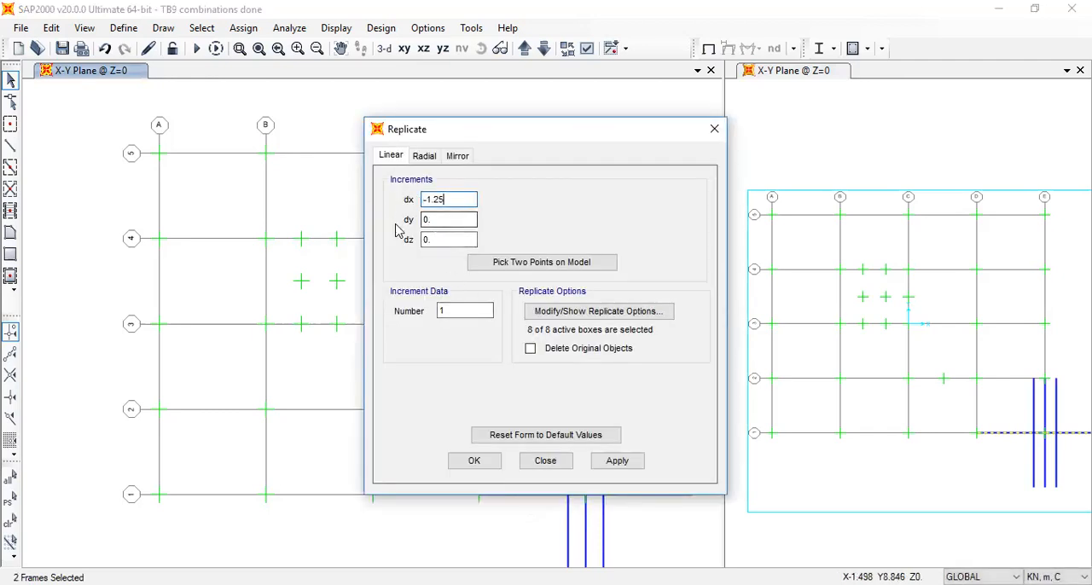
left_click_drag(452, 199, 373, 186)
key("ctrl+x")
type("0")
left_click_drag(439, 219, 410, 219)
key("ctrl+v")
left_click(481, 463)
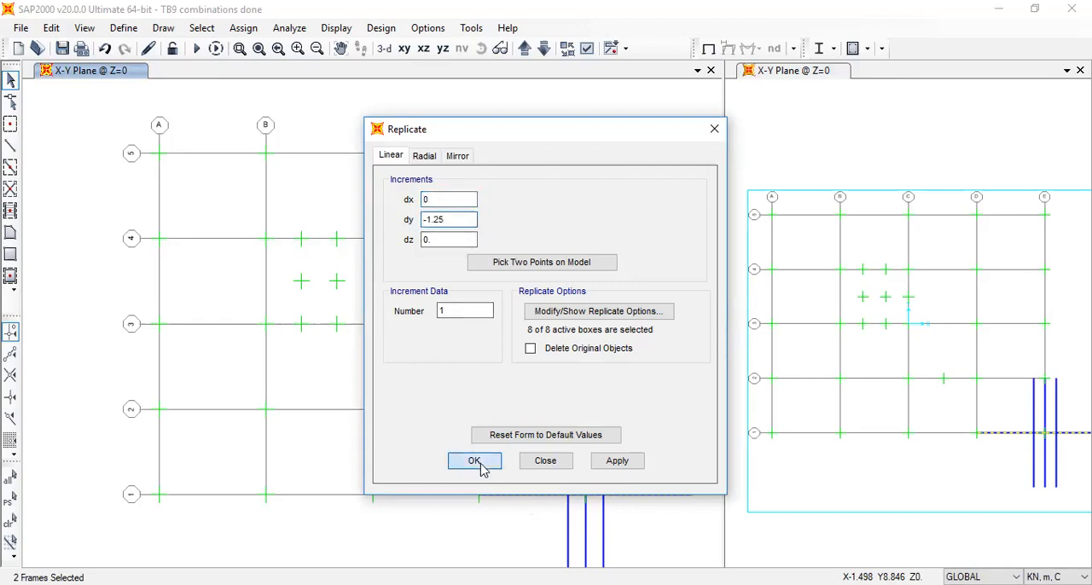
left_click(546, 461)
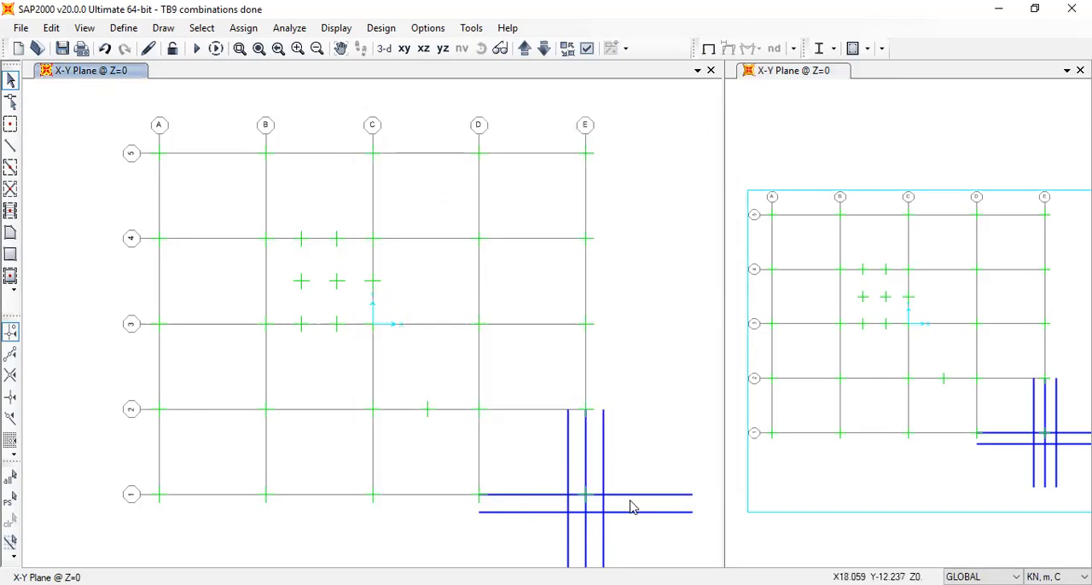
Replicate the two original grid line 1 frames once with a dy increment of 1.25 m
left_click(626, 494)
left_click(526, 497)
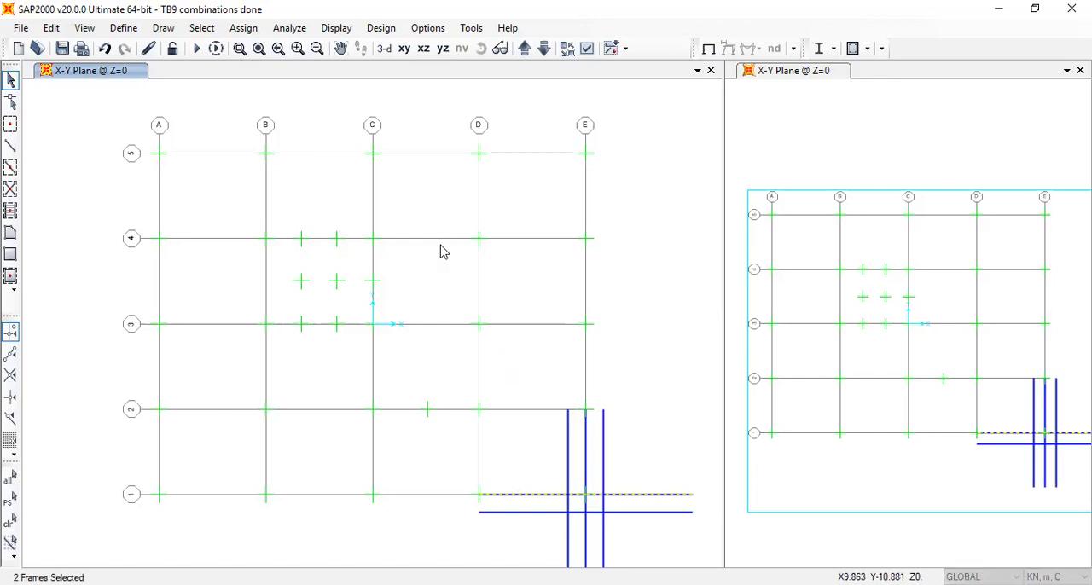
key("ctrl+r")
key("BackSpace")
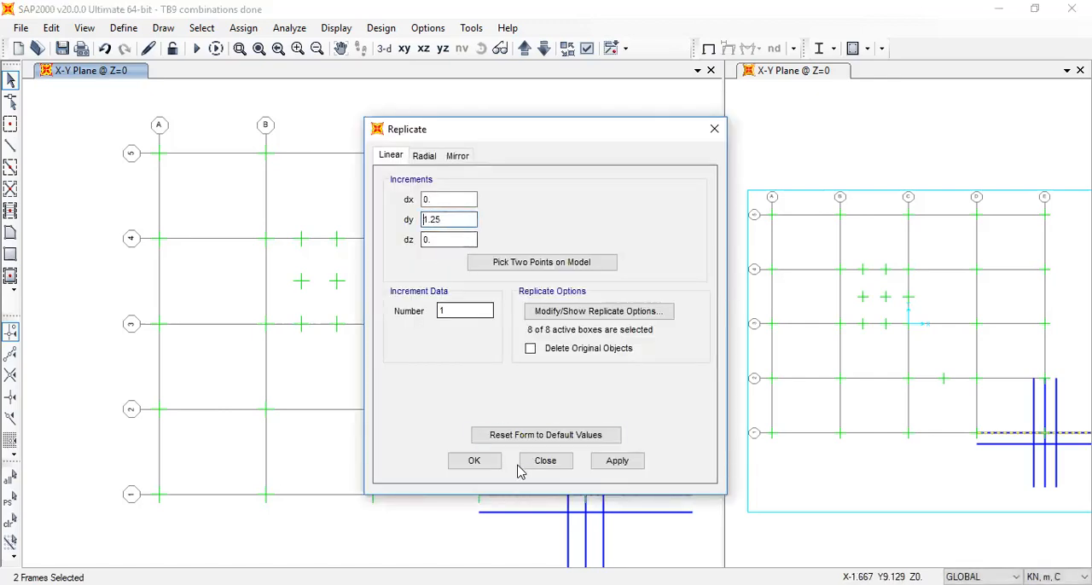
left_click(475, 462)
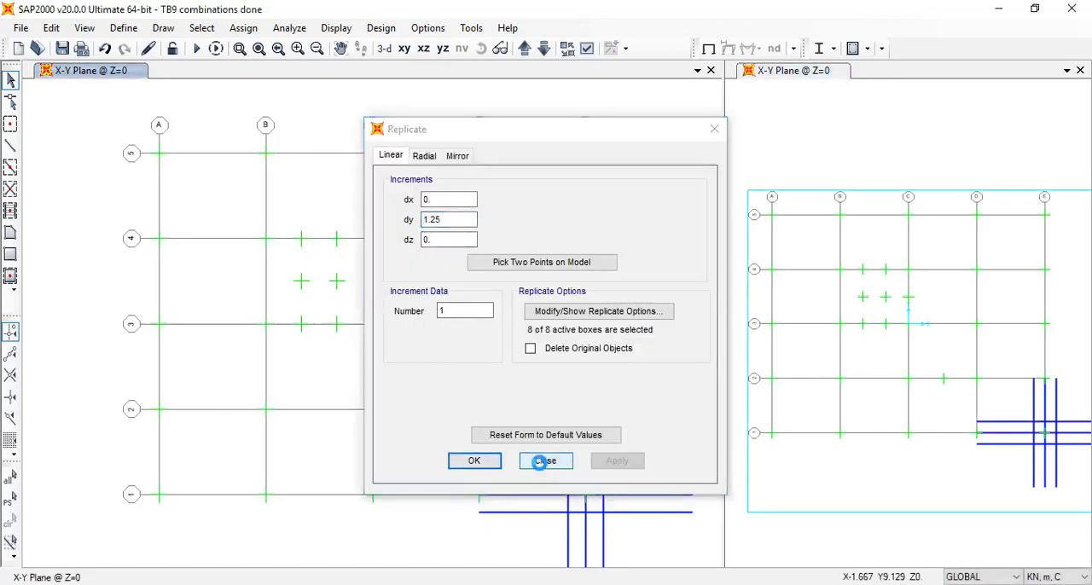
Replicate the two frames just above grid line 1 once with a dy increment of 0.65 m
left_click(623, 477)
left_click(521, 477)
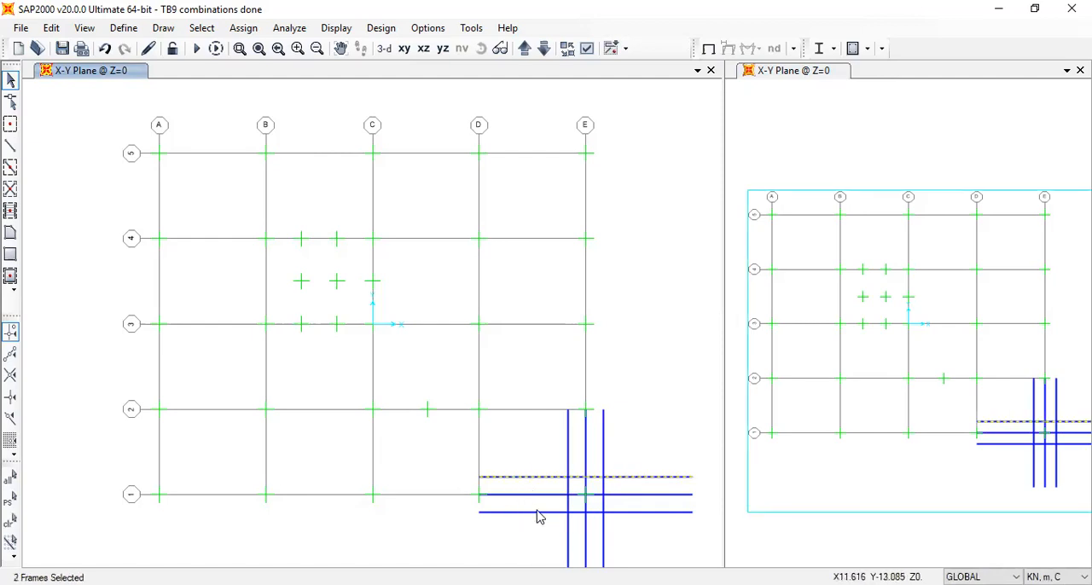
key("ctrl+r")
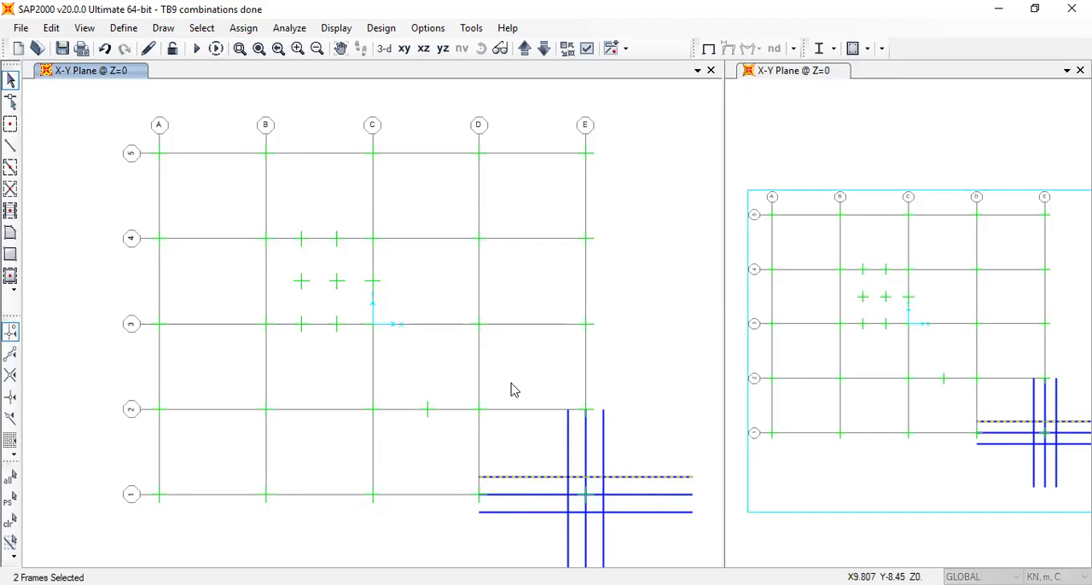
left_click_drag(449, 220, 398, 223)
type("0.65")
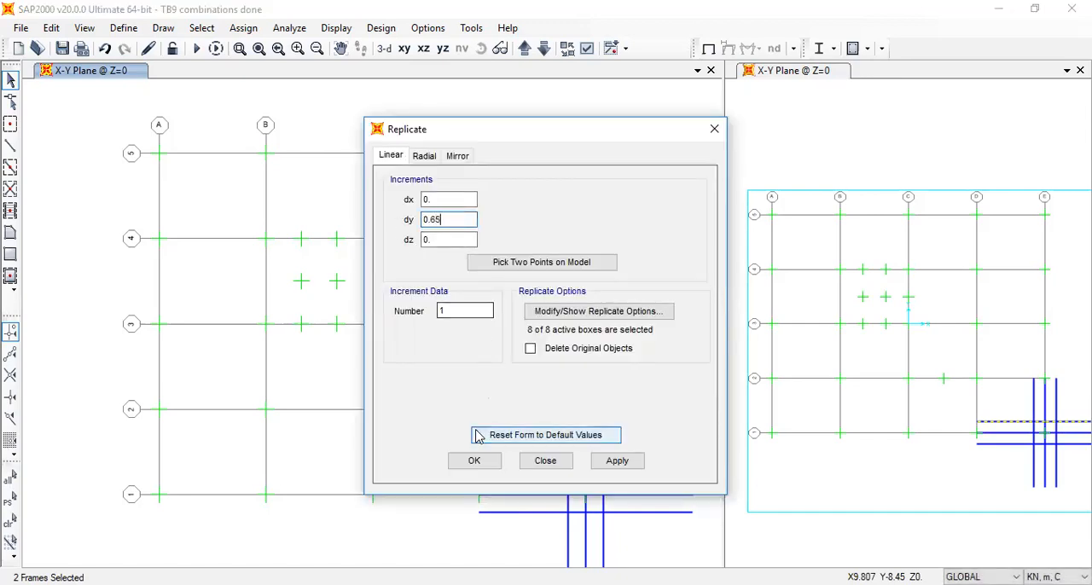
left_click(475, 461)
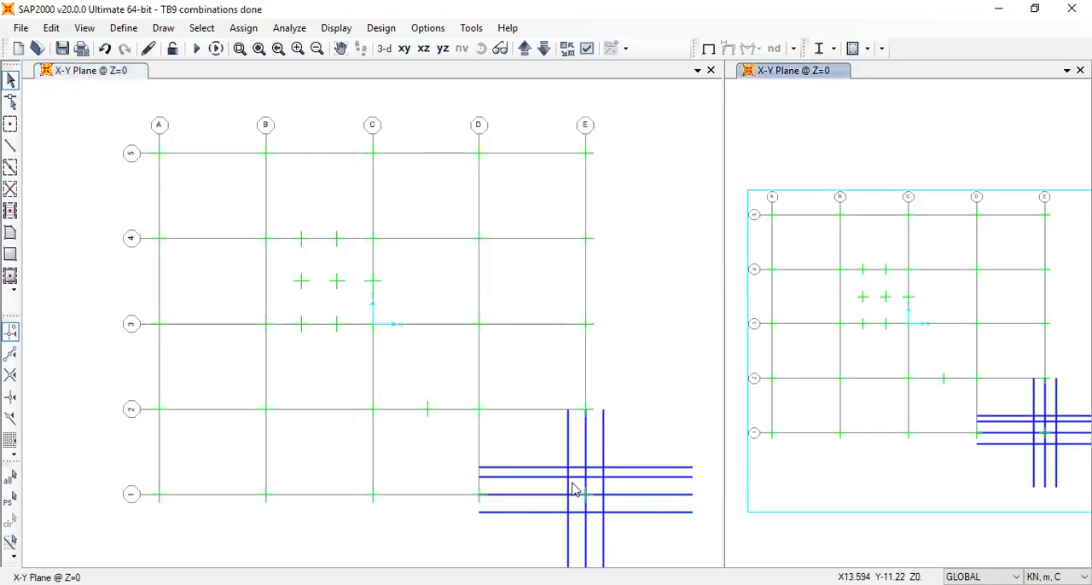
Replicate the two frames just below grid line 1 once with a dy increment of -0.65 m
left_click(555, 512)
left_click(632, 511)
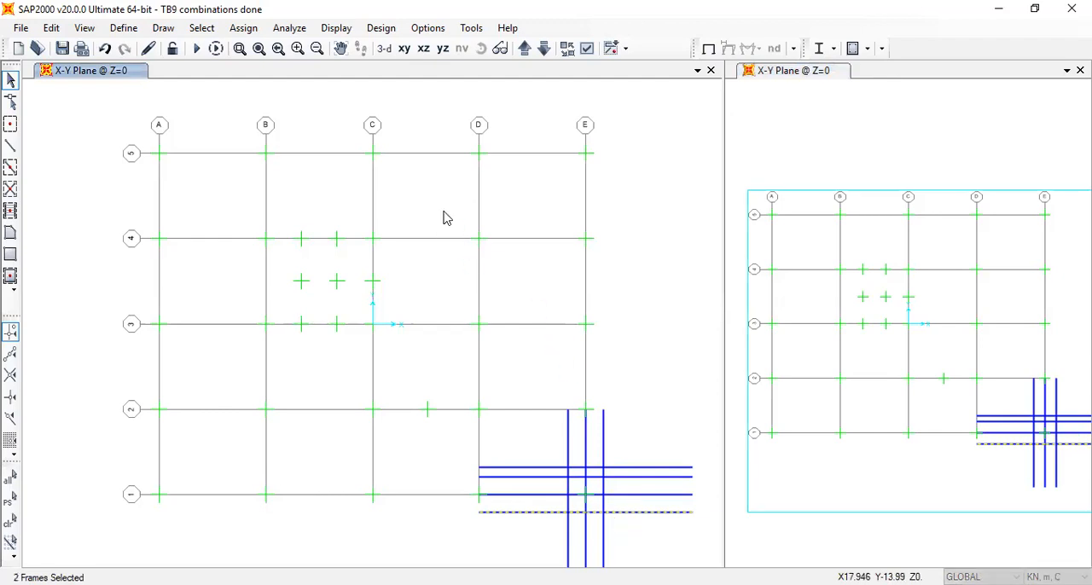
key("ctrl+r")
left_click(478, 461)
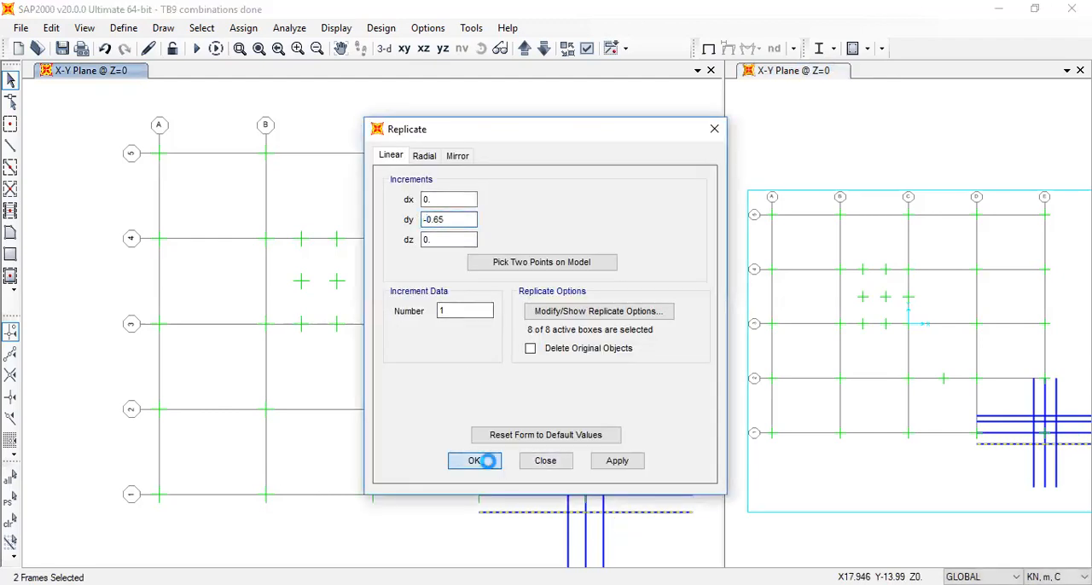
Replicate the two frames just left of grid line E once with dx -0.65 m and dy 0
left_click(566, 510)
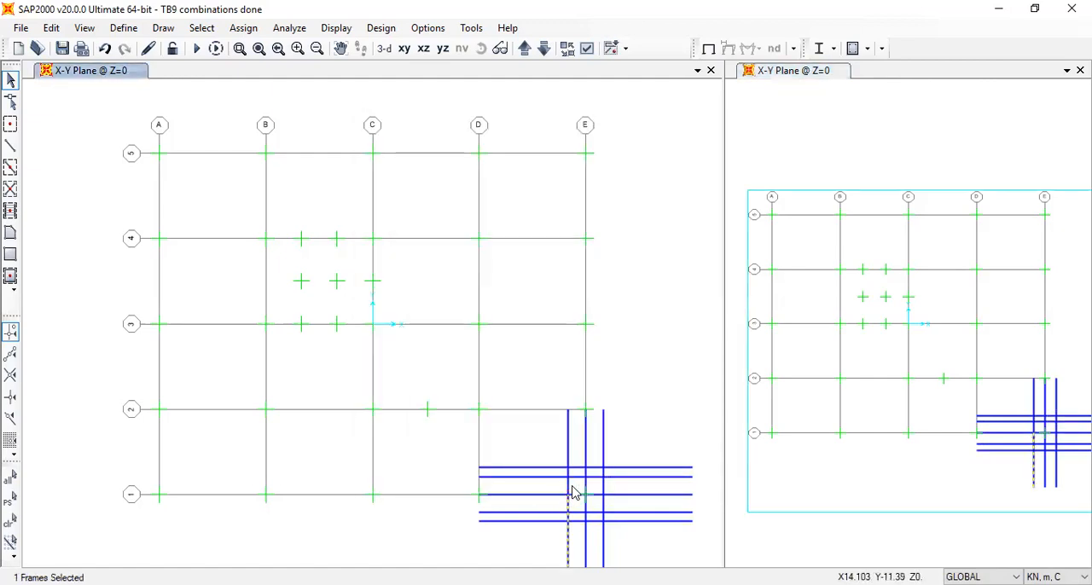
key("ctrl+r")
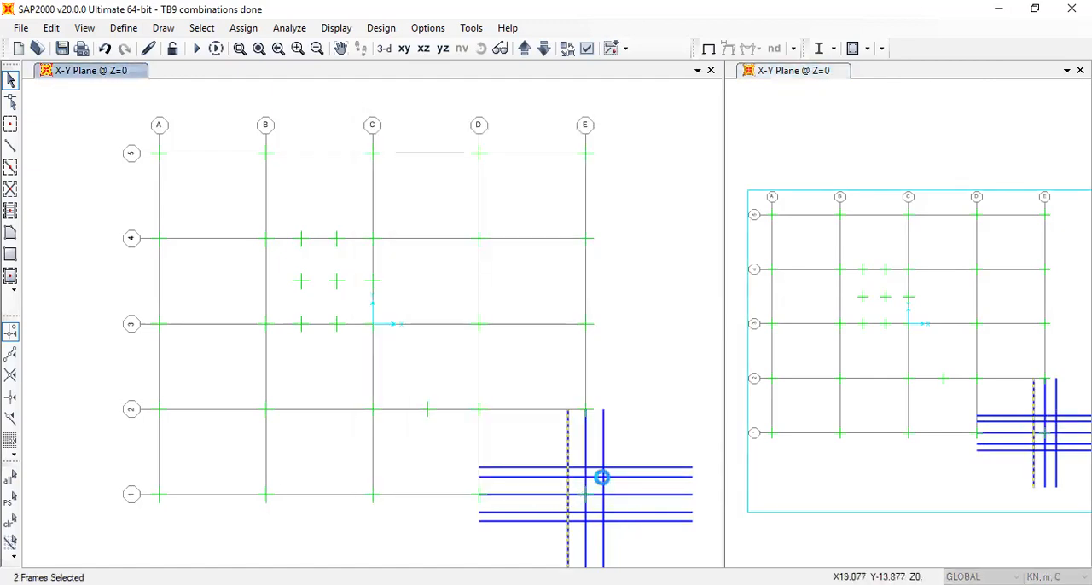
left_click(444, 221)
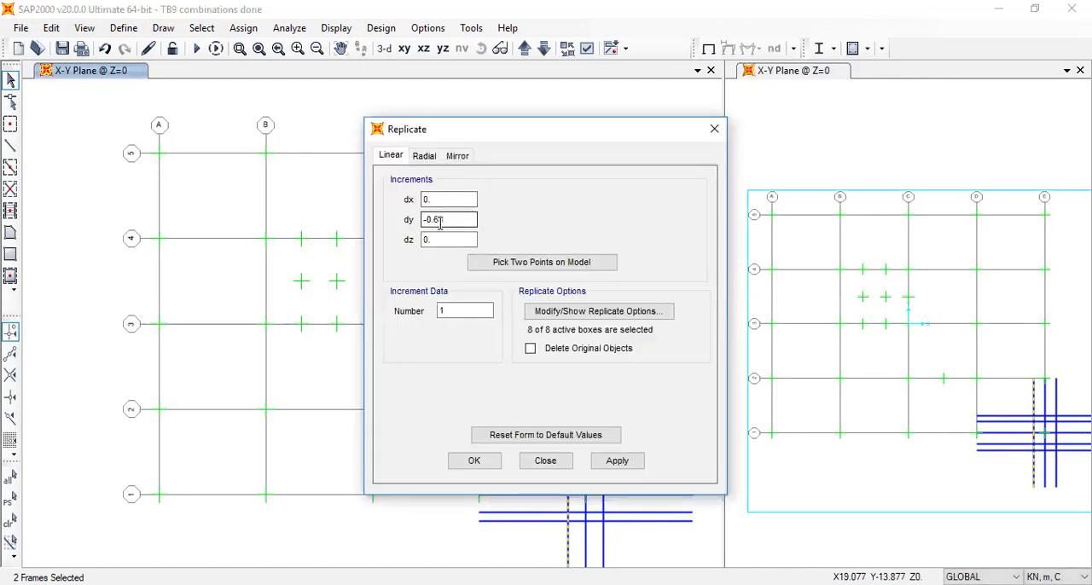
left_click_drag(428, 220, 390, 227)
key("ctrl+x")
left_click_drag(433, 200, 398, 197)
key("ctrl+v")
left_click(481, 460)
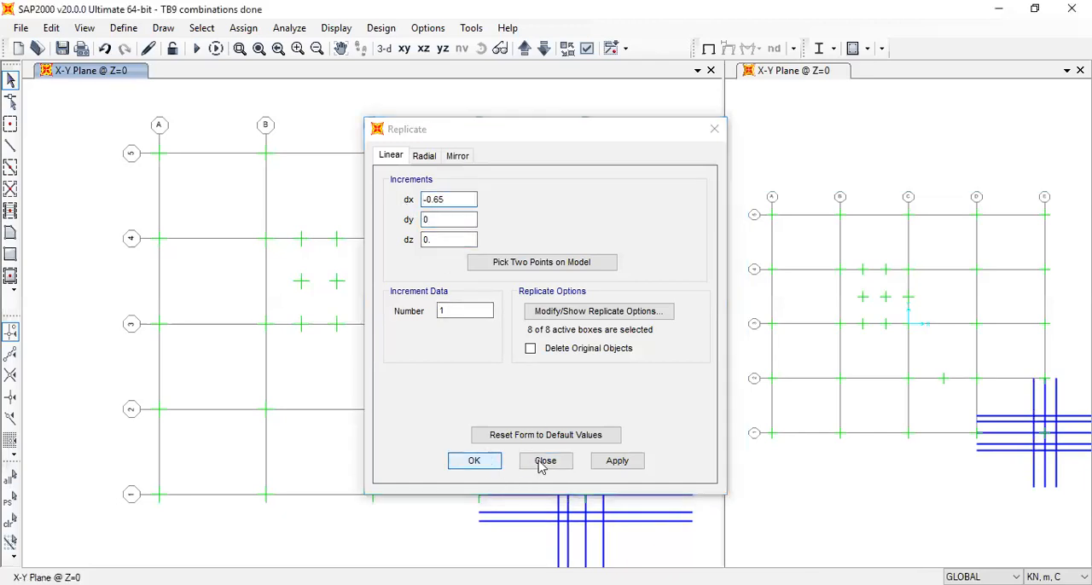
Replicate the two frames just right of grid line E once with a dx increment of 0.65 m
left_click(604, 509)
left_click(603, 495)
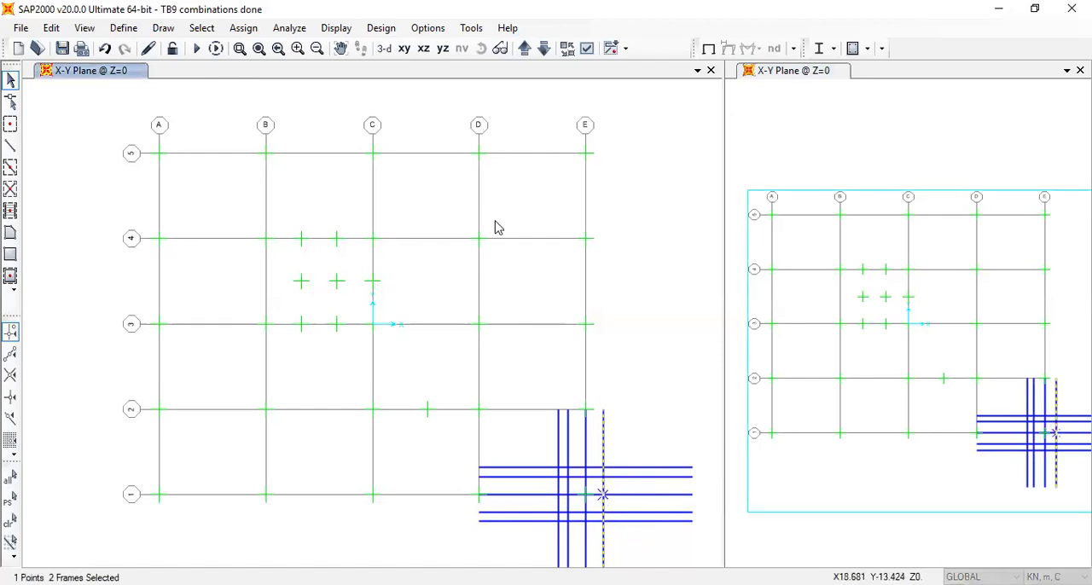
key("ctrl+r")
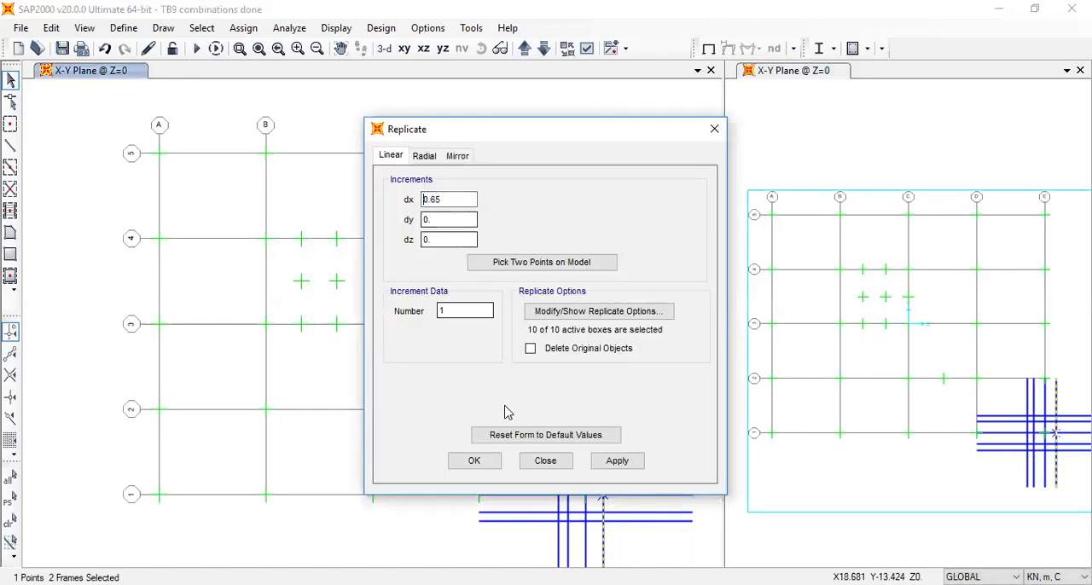
left_click(480, 458)
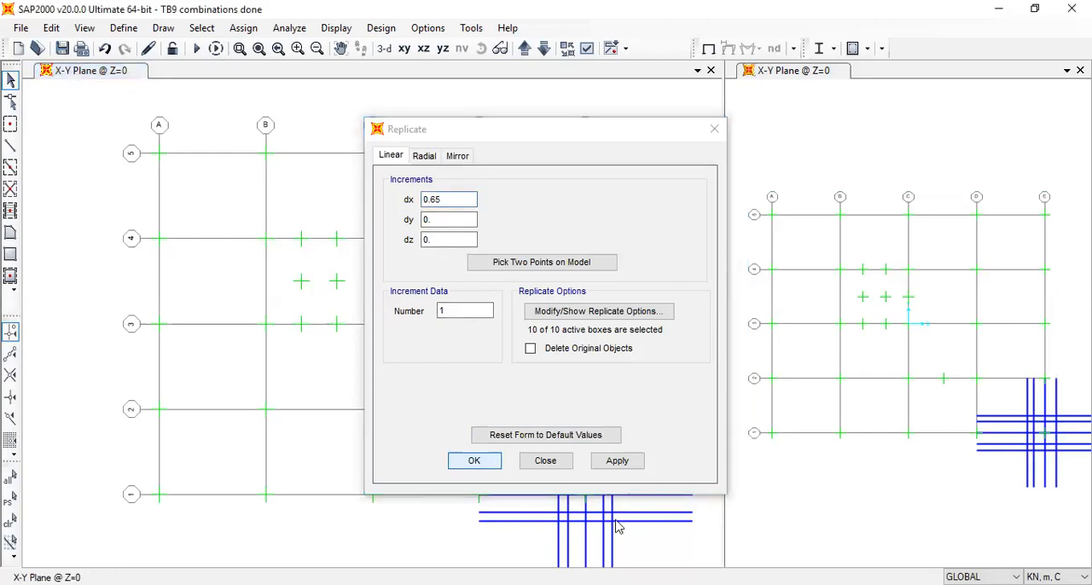
left_click(550, 467)
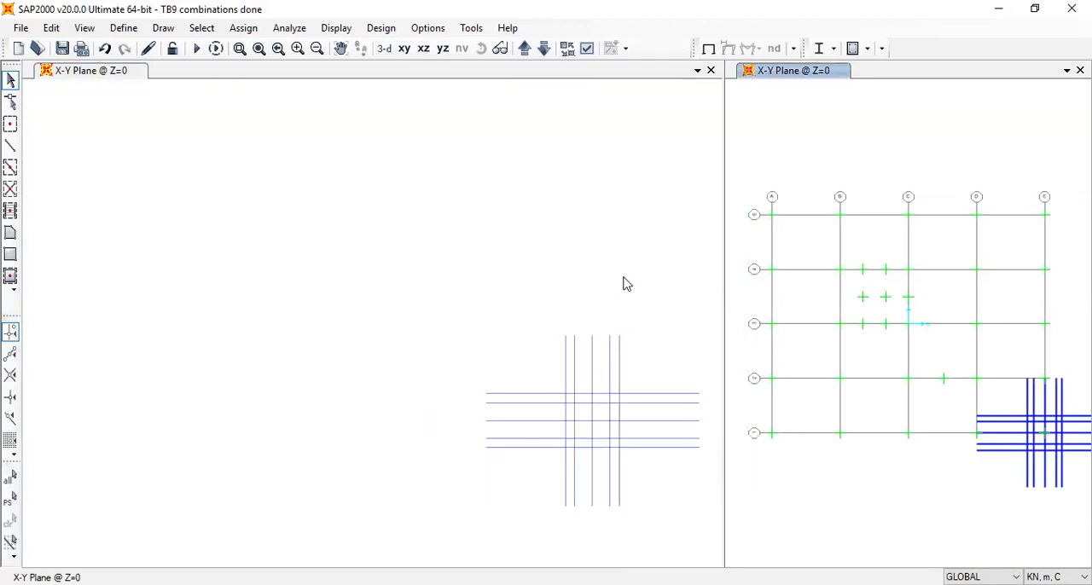
Divide all construction frames around E1 by breaking them at intersections with selected joints, frames and edges
middle_click_drag(622, 284, 558, 259)
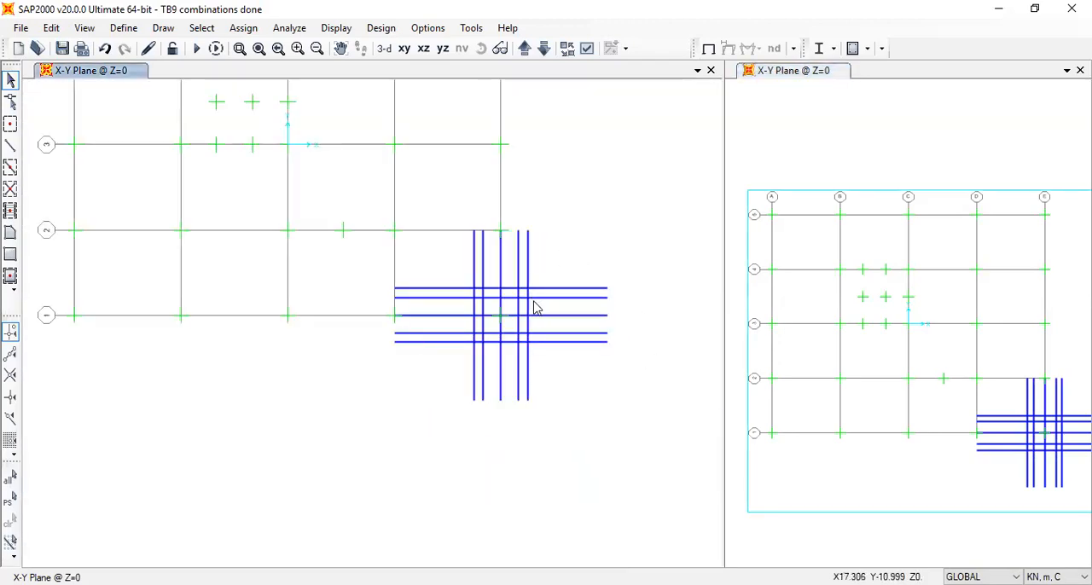
scroll(535, 308, "up", 2)
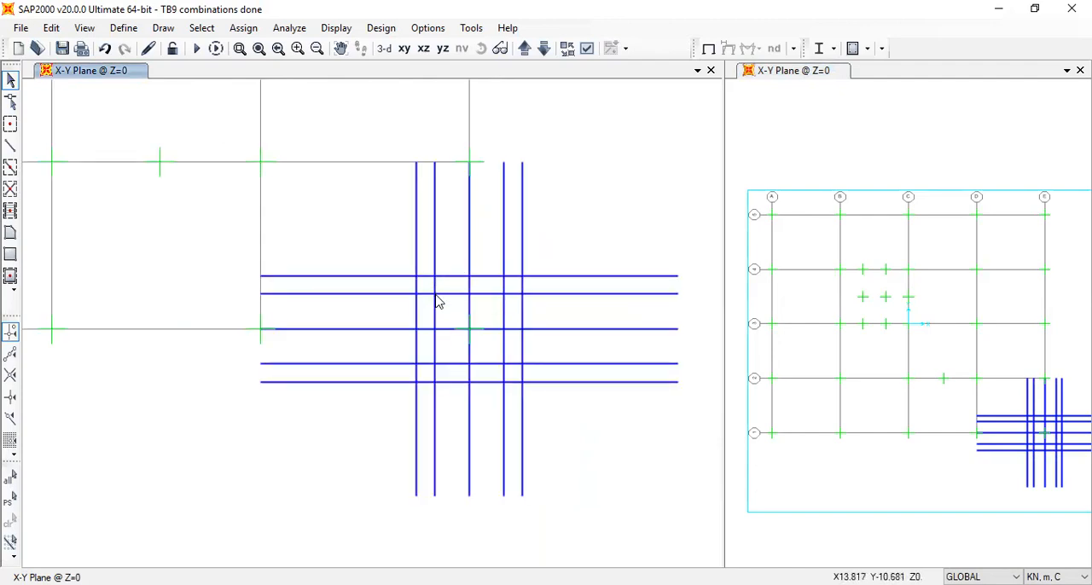
left_click(438, 295)
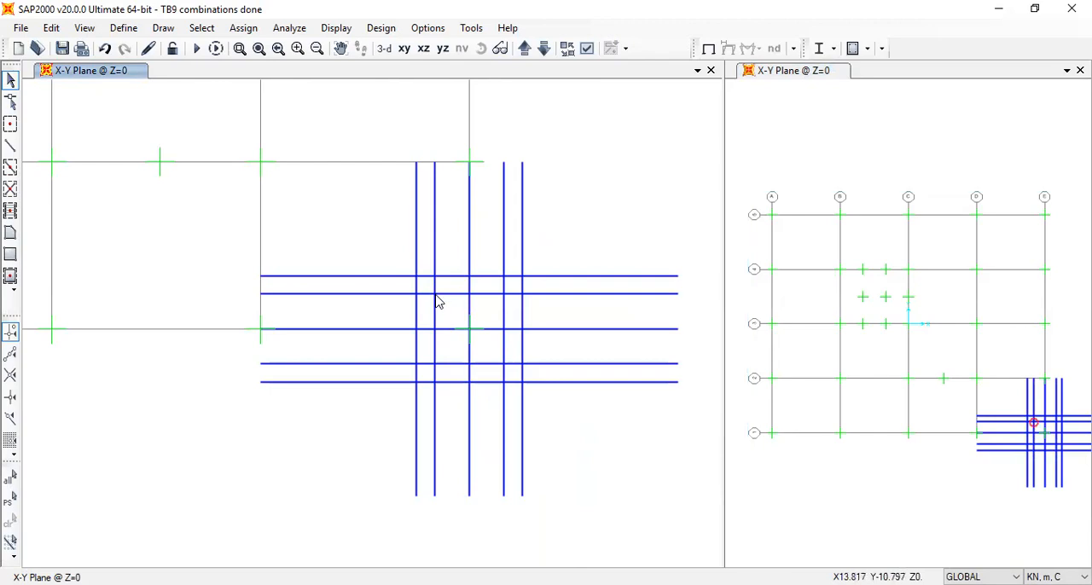
left_click(437, 295)
left_click_drag(382, 240, 335, 241)
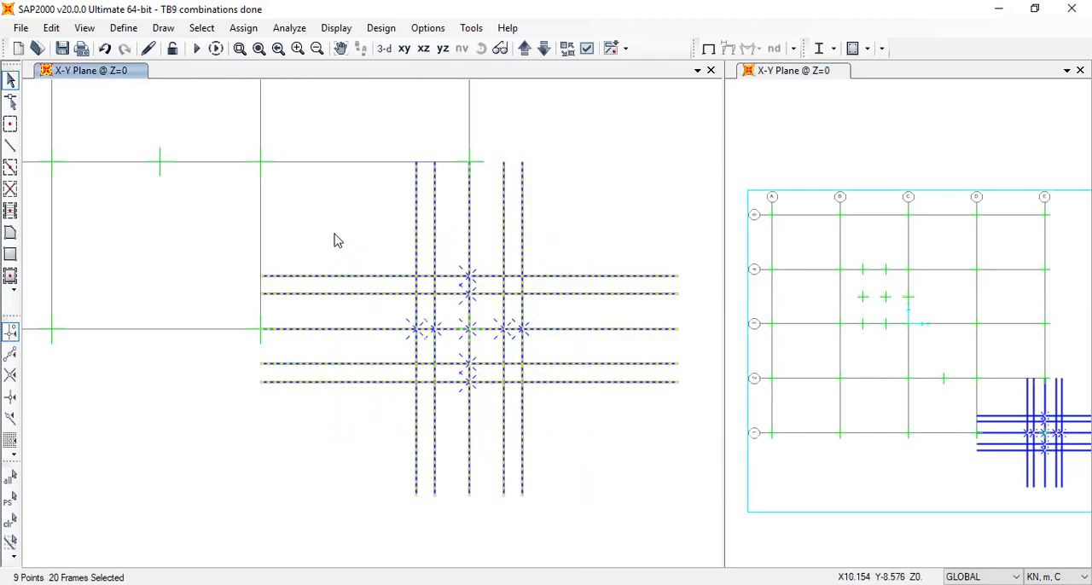
left_click(49, 29)
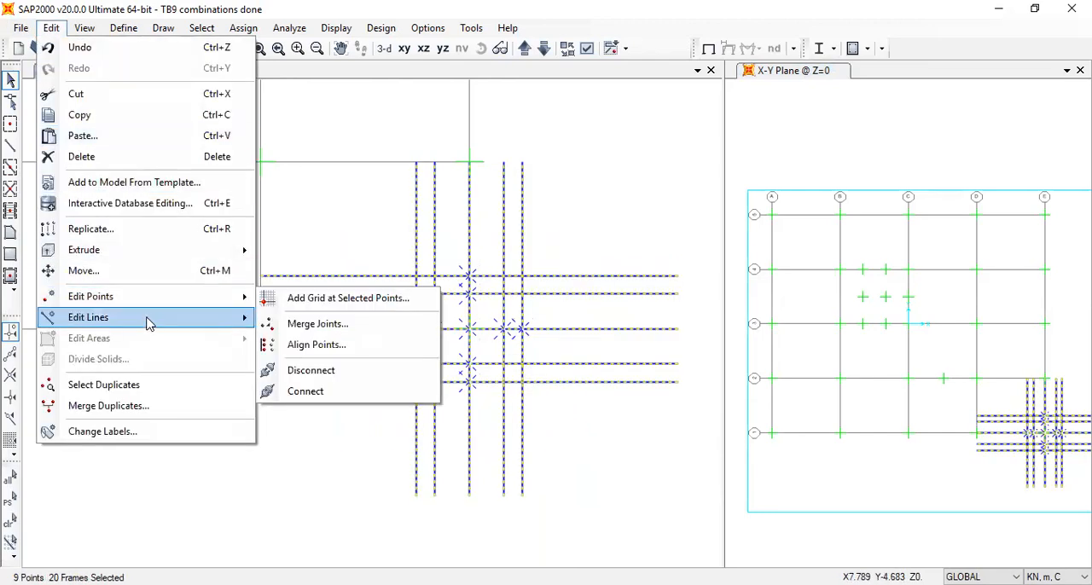
mouse_move(150, 325)
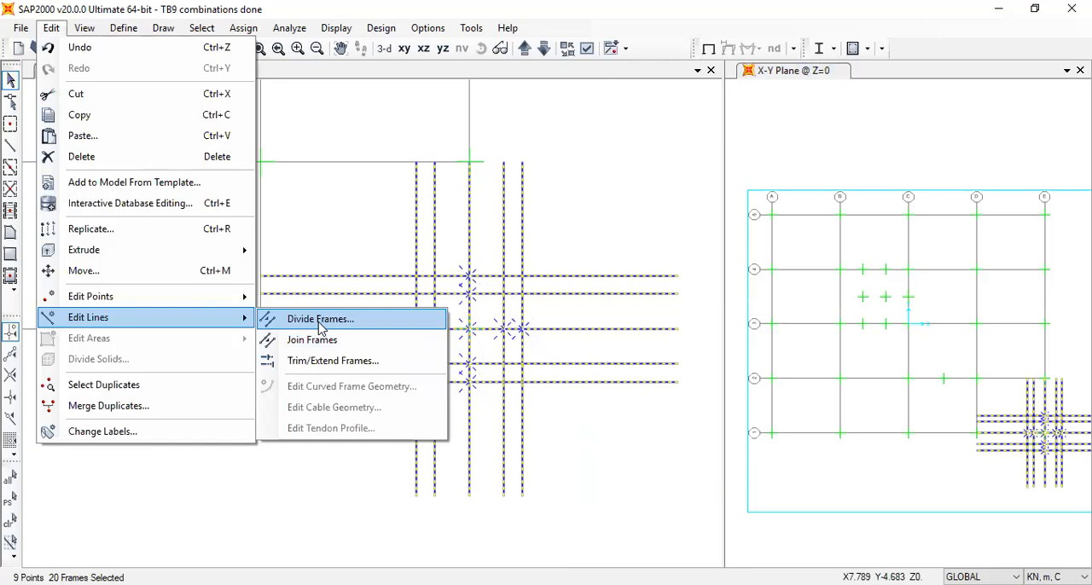
key("Return")
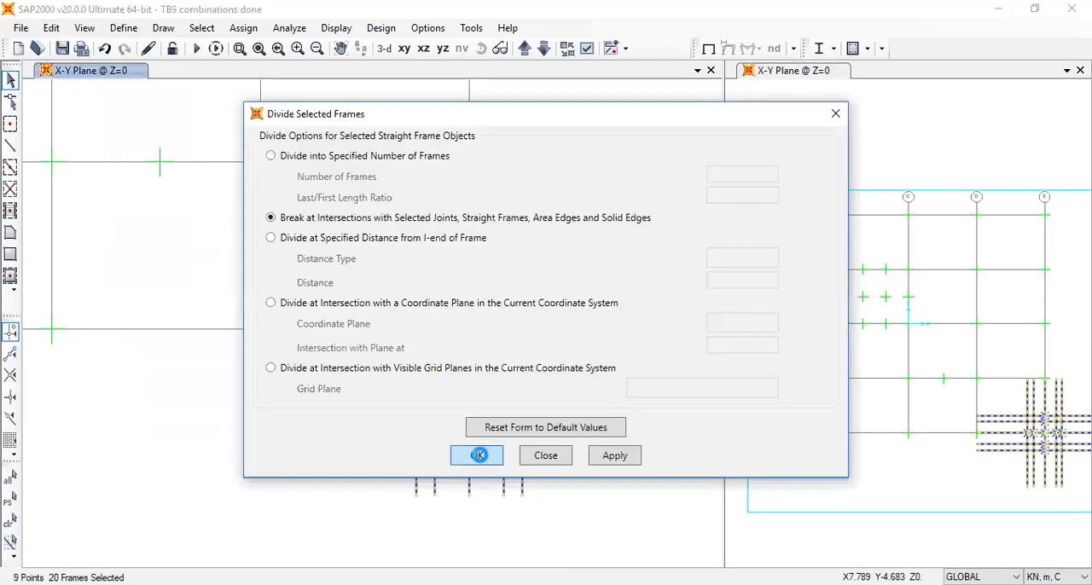
key("Return")
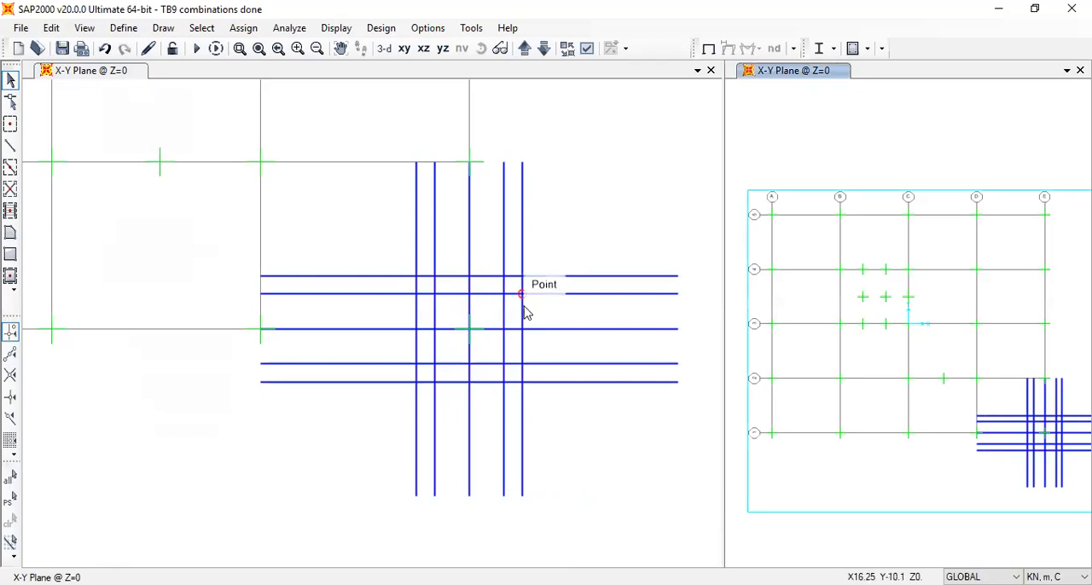
Select the four pile joints where the inner offset frames cross around E1
left_click(503, 295)
left_click(434, 294)
left_click(434, 364)
left_click(504, 364)
Start a new frame section of the concrete type with a circular shape
left_click(91, 29)
left_click(131, 17)
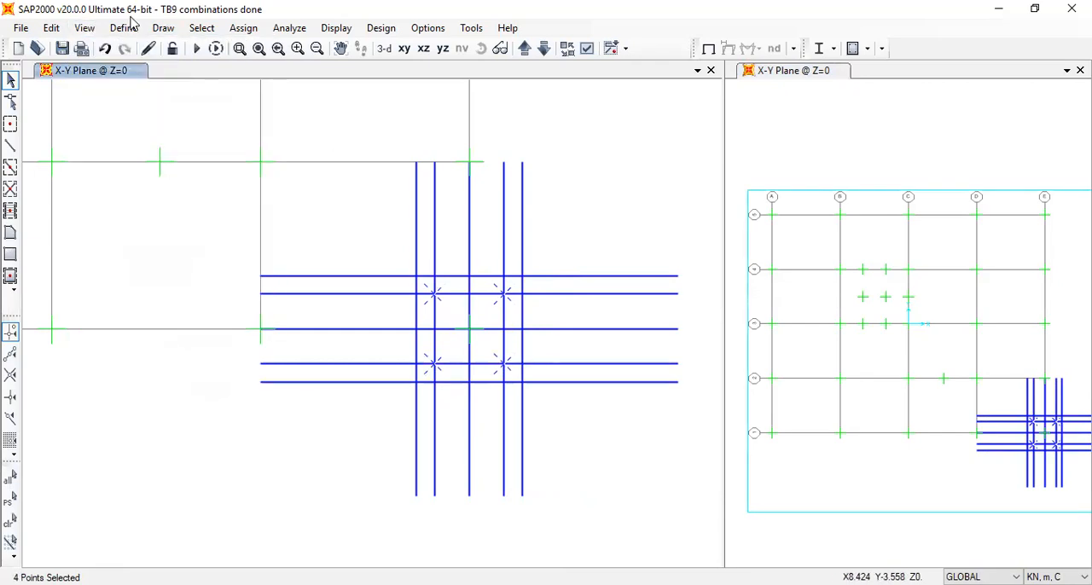
left_click(128, 26)
mouse_move(268, 73)
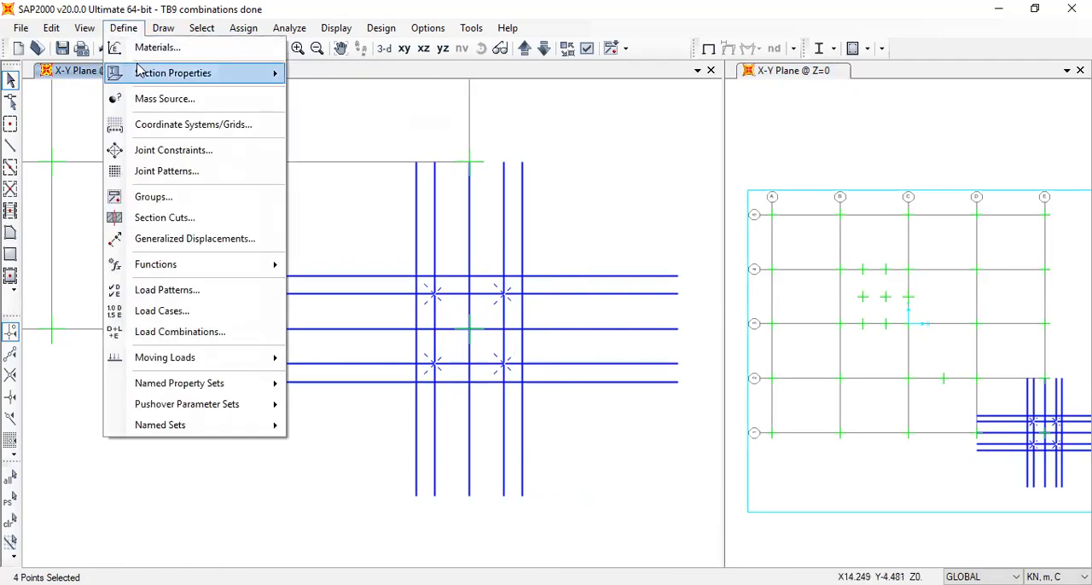
mouse_move(191, 73)
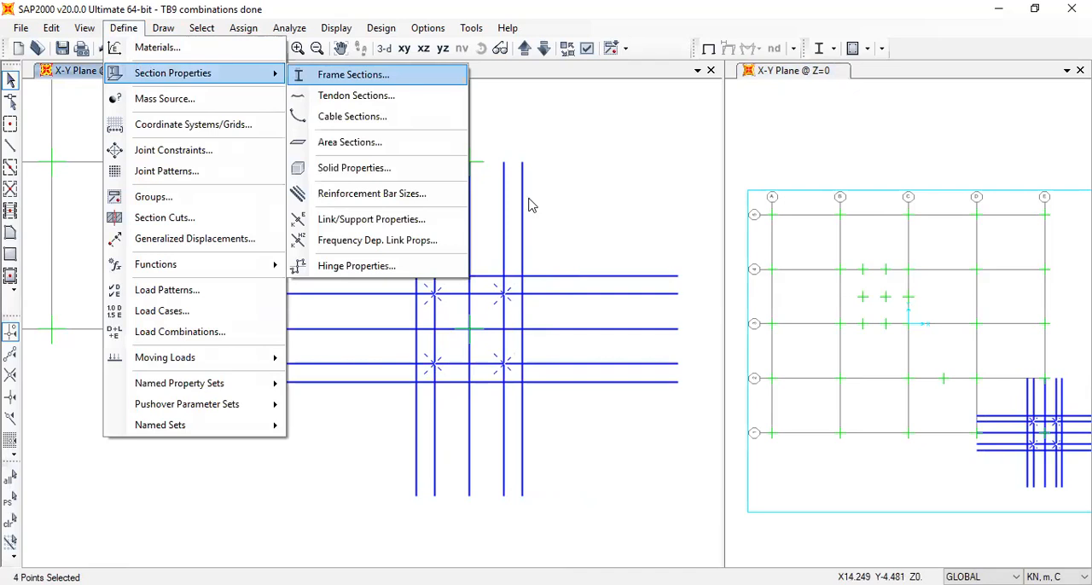
left_click(353, 74)
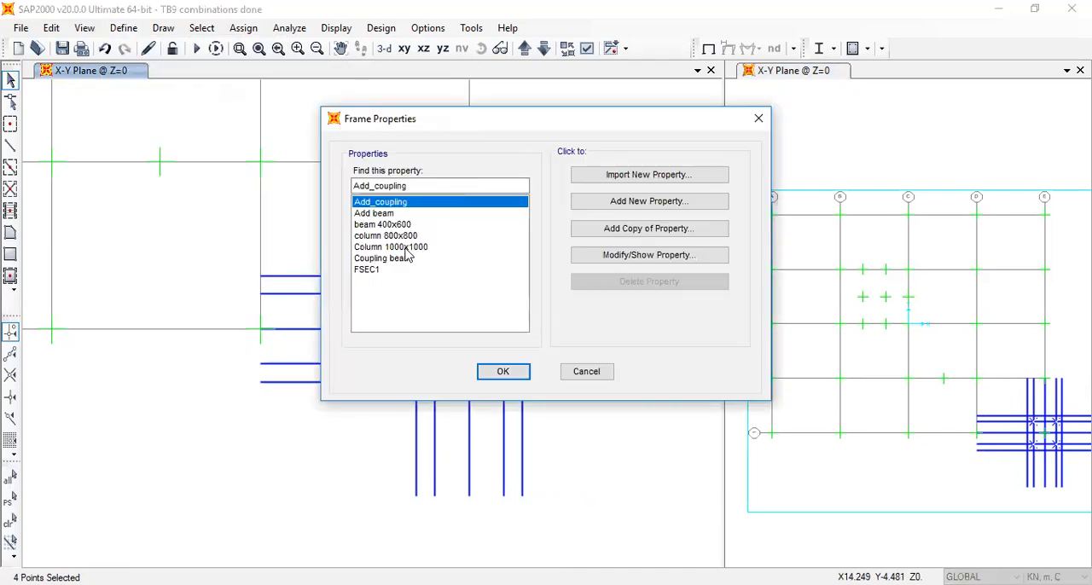
left_click(616, 203)
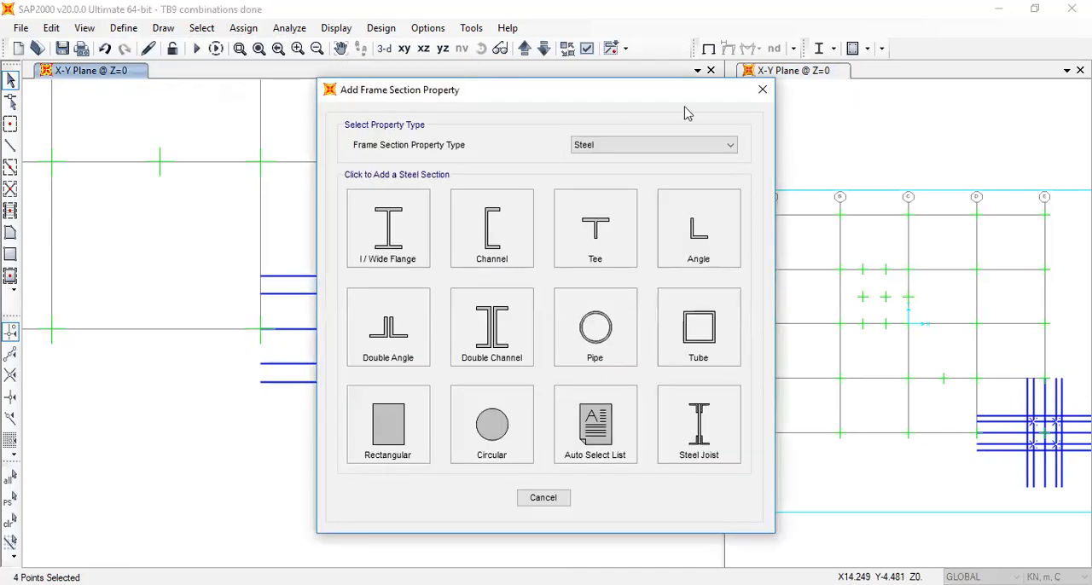
left_click(678, 145)
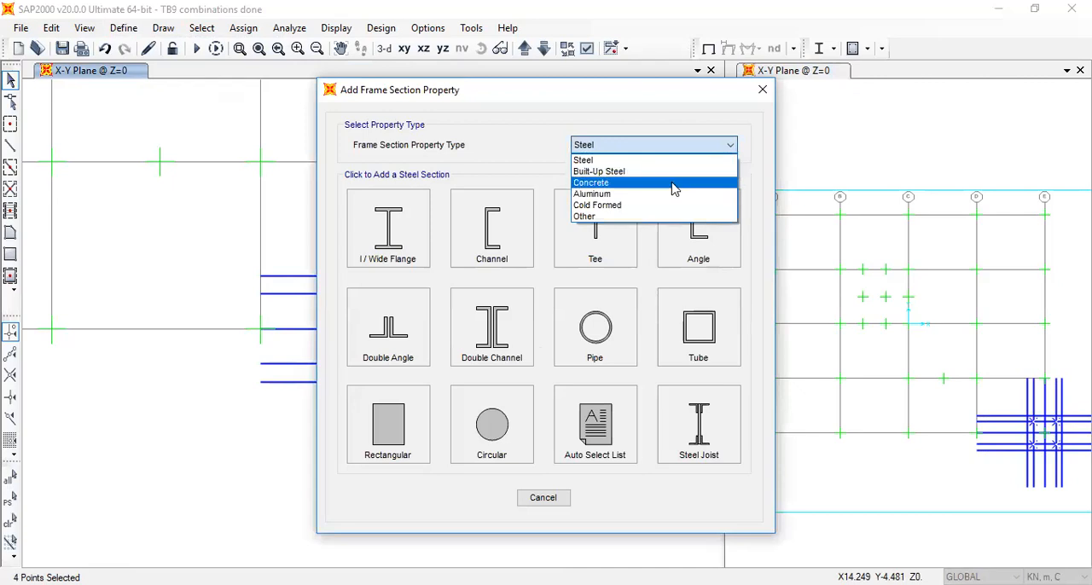
left_click(674, 183)
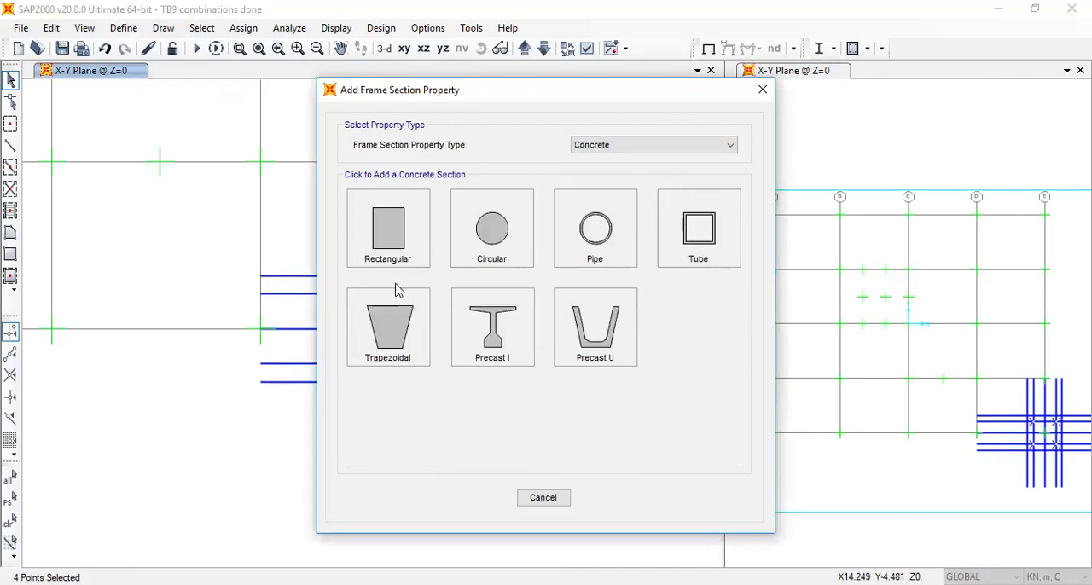
left_click(468, 244)
Name the circular section Pile 1000, set its diameter to 1 m, choose its material and save the section definition
left_click_drag(538, 226, 500, 229)
type("1")
left_click_drag(490, 159, 449, 157)
type("P")
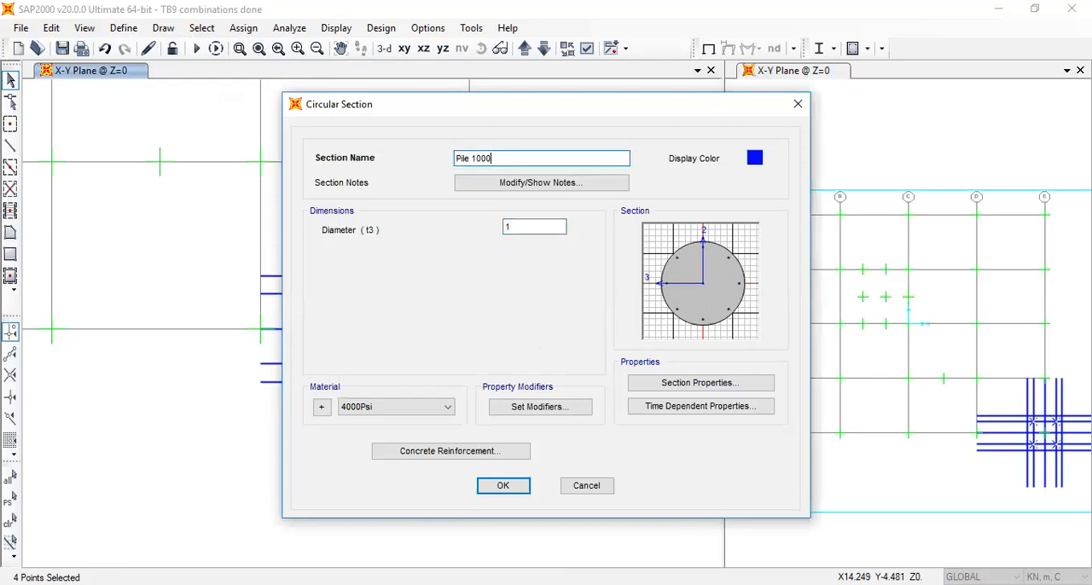
left_click(445, 408)
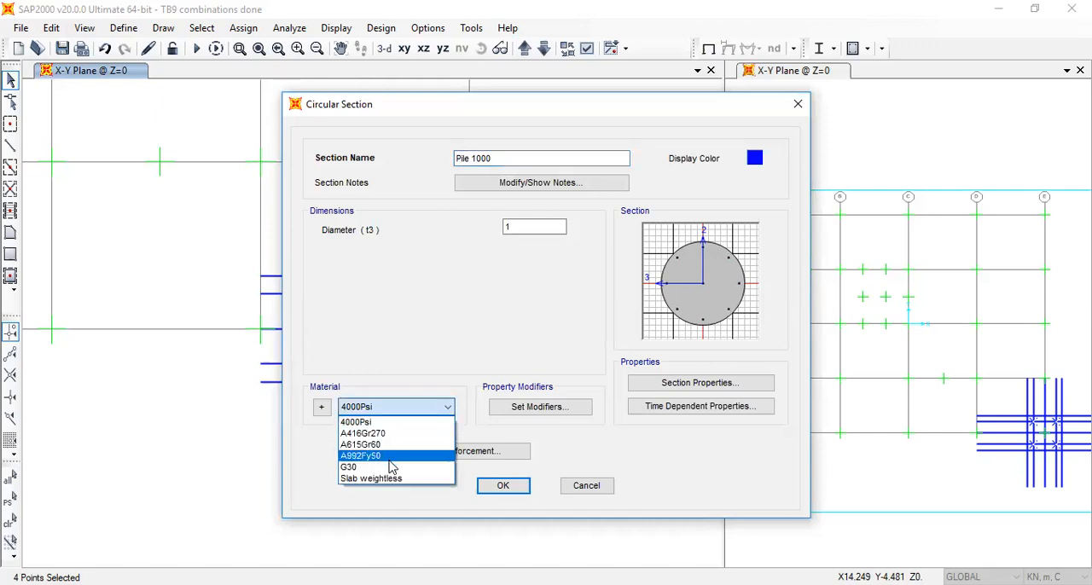
left_click(482, 492)
left_click(497, 486)
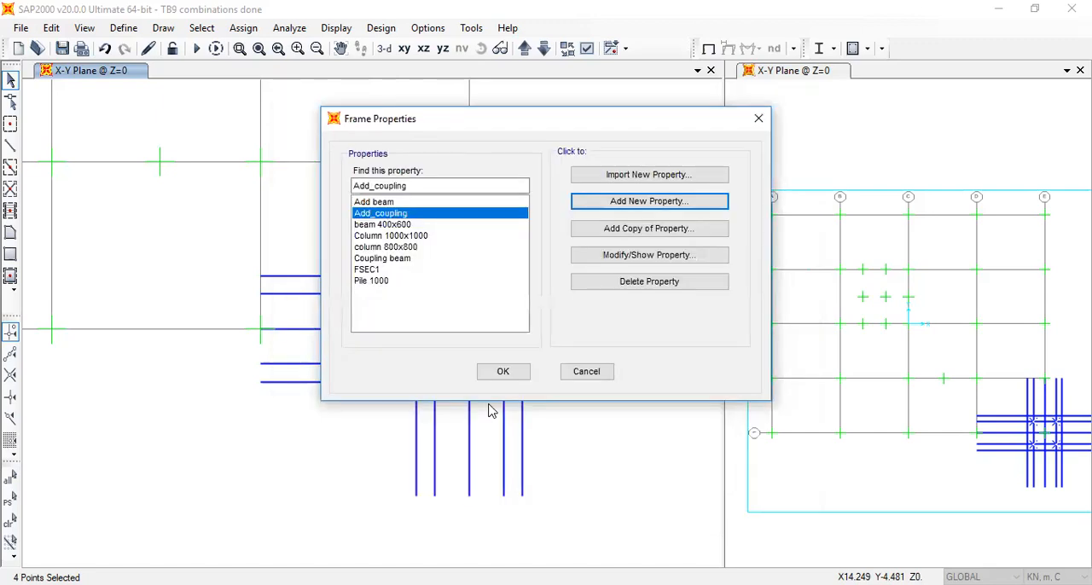
left_click(502, 372)
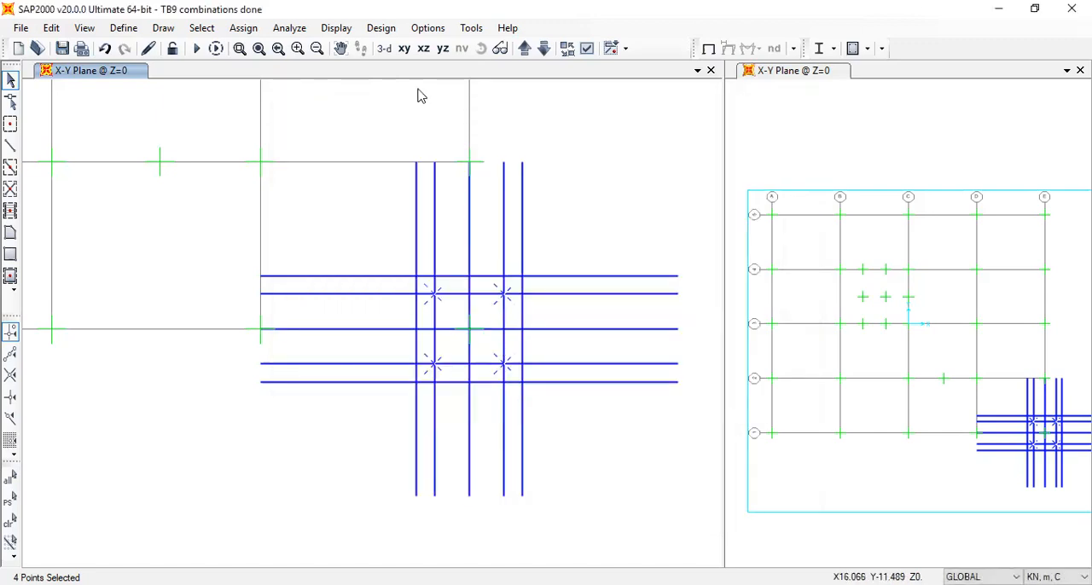
Extrude the four selected joints around E1 into frames with section Pile 1000, using dy 0, dz -20 m and number 1
left_click(61, 28)
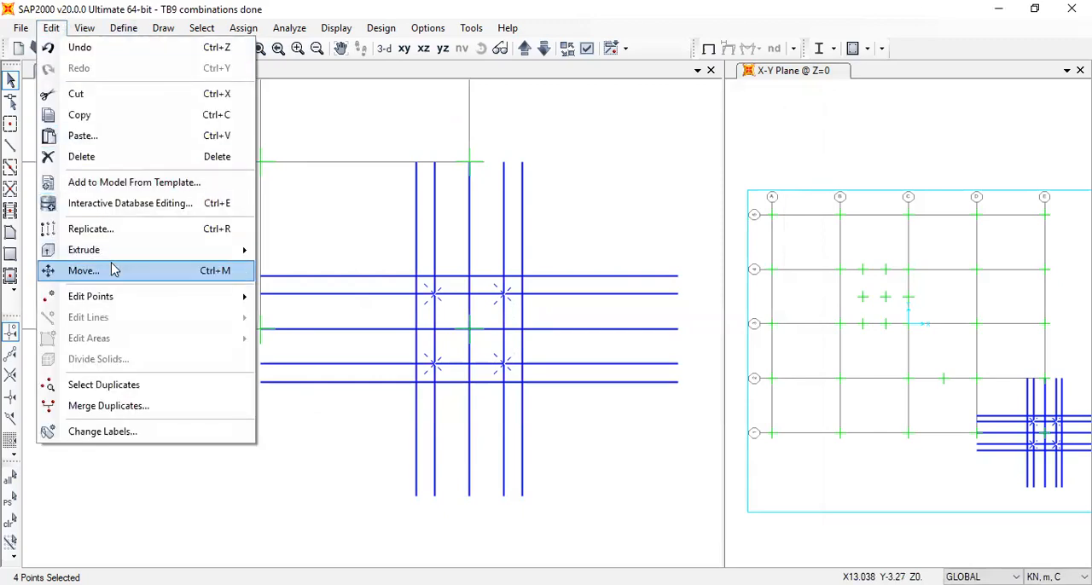
mouse_move(153, 250)
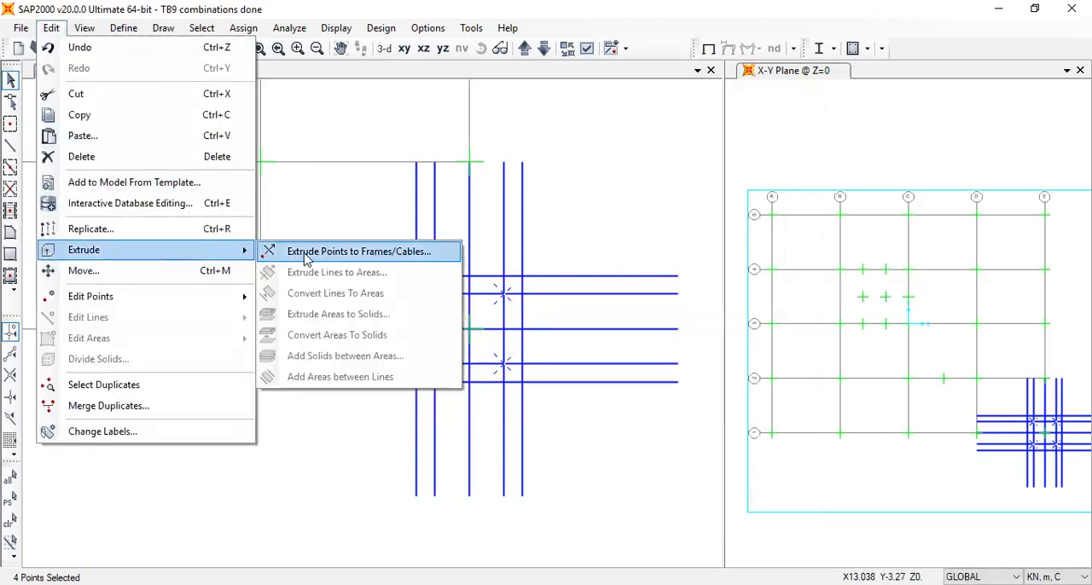
left_click_drag(572, 280, 512, 273)
type("-20")
key("Tab")
type("1")
left_click_drag(583, 258, 536, 262)
type("0")
left_click(606, 199)
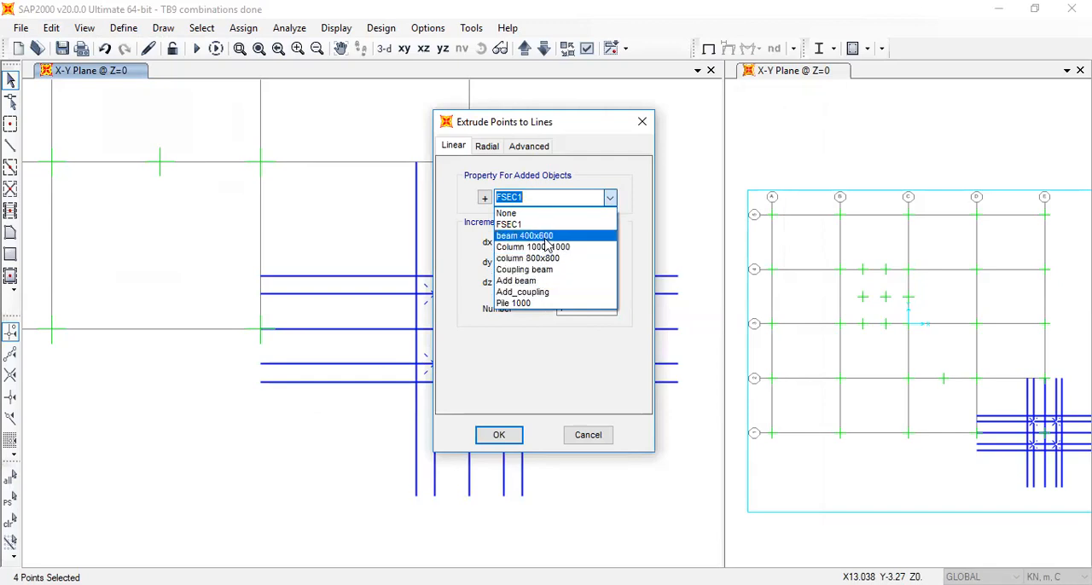
left_click(529, 303)
left_click(512, 435)
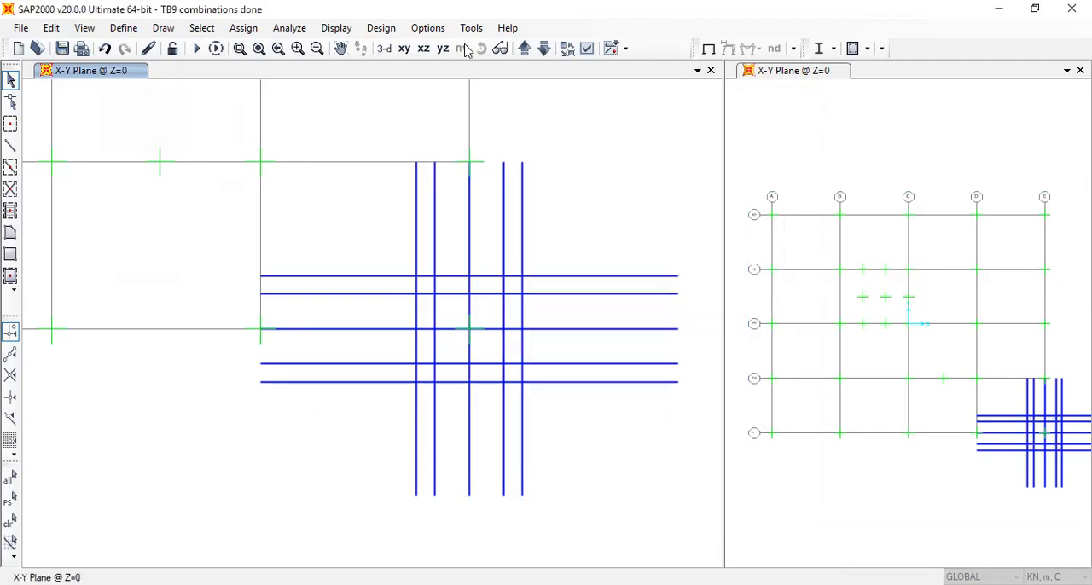
Assign pinned restraints to the four joints at the lower ends of the piles
left_click(384, 48)
scroll(416, 499, "down", 2)
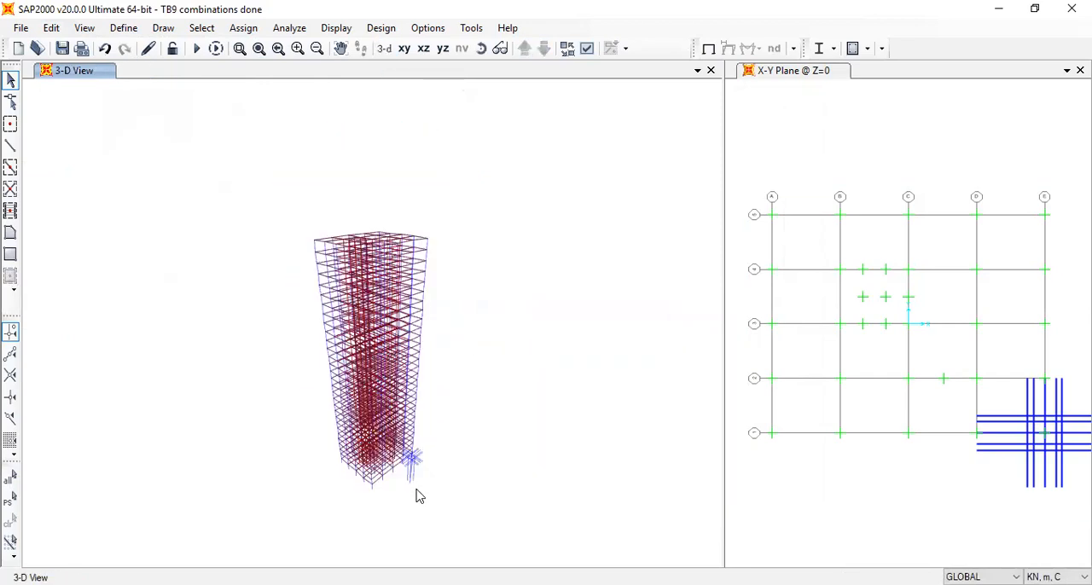
scroll(417, 498, "up", 2)
scroll(418, 496, "down", 2)
scroll(417, 497, "up", 4)
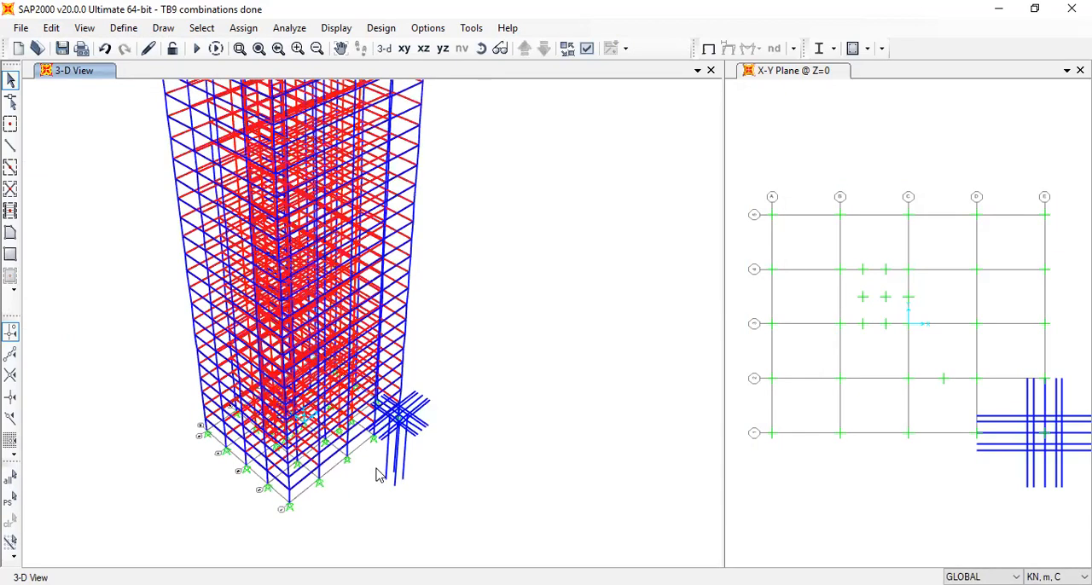
left_click_drag(376, 464, 449, 508)
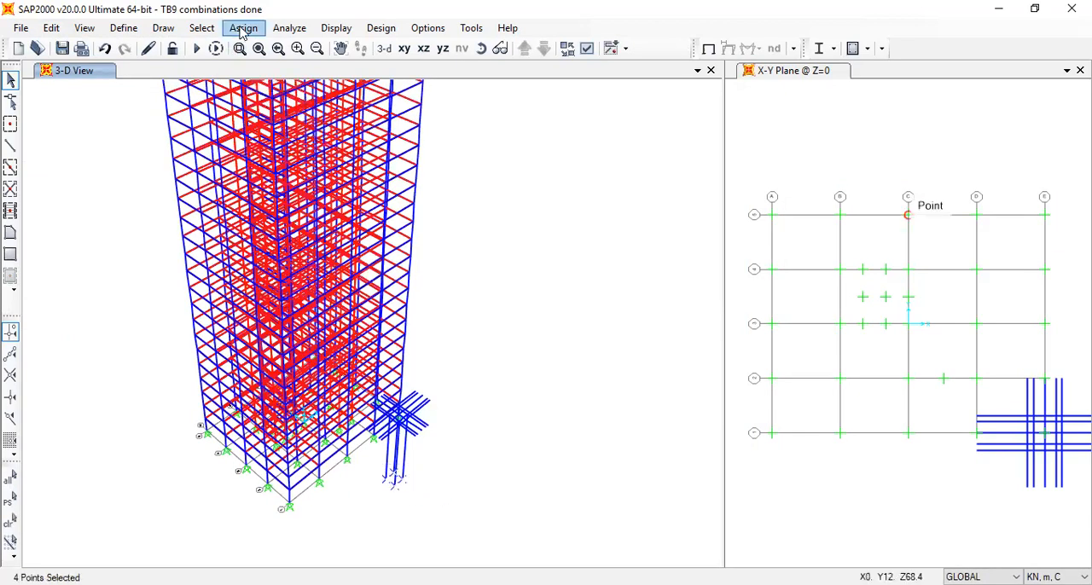
left_click(244, 30)
mouse_move(359, 47)
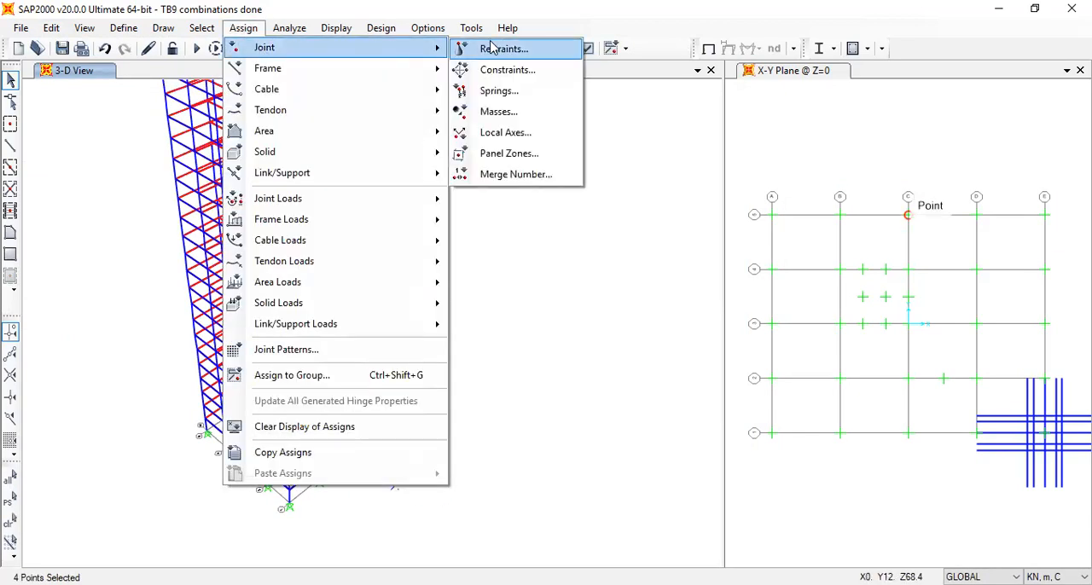
key("Return")
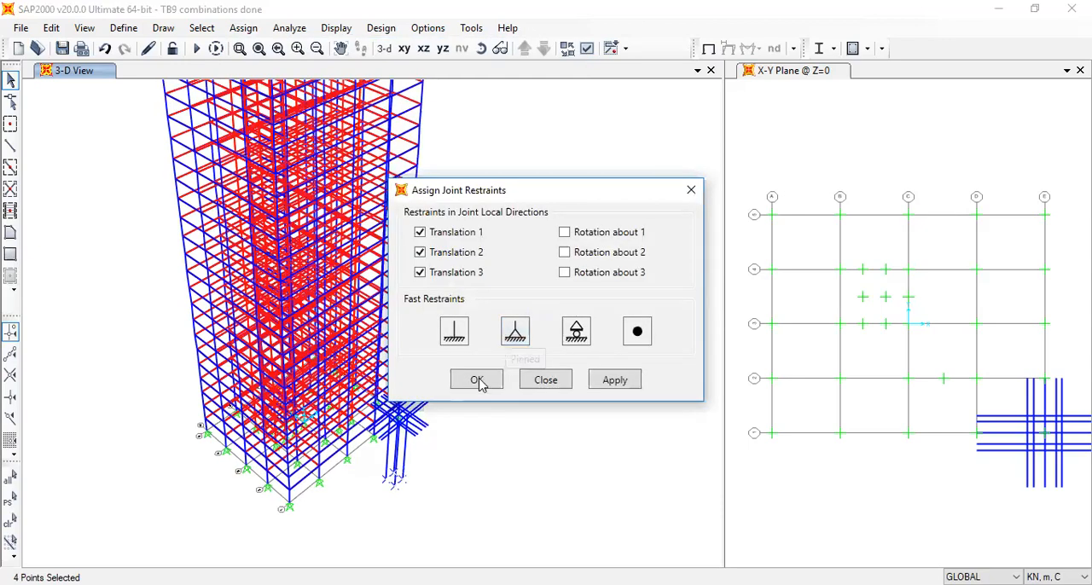
left_click(531, 382)
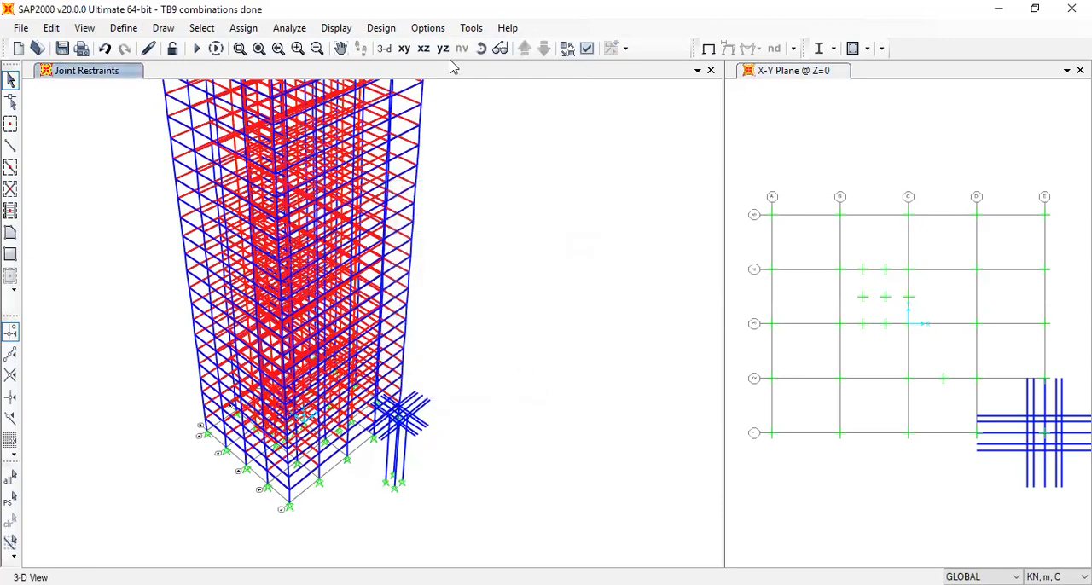
Remove all restraints from the joint at grid intersection E1 in the X-Y plane at Z=0
left_click(403, 48)
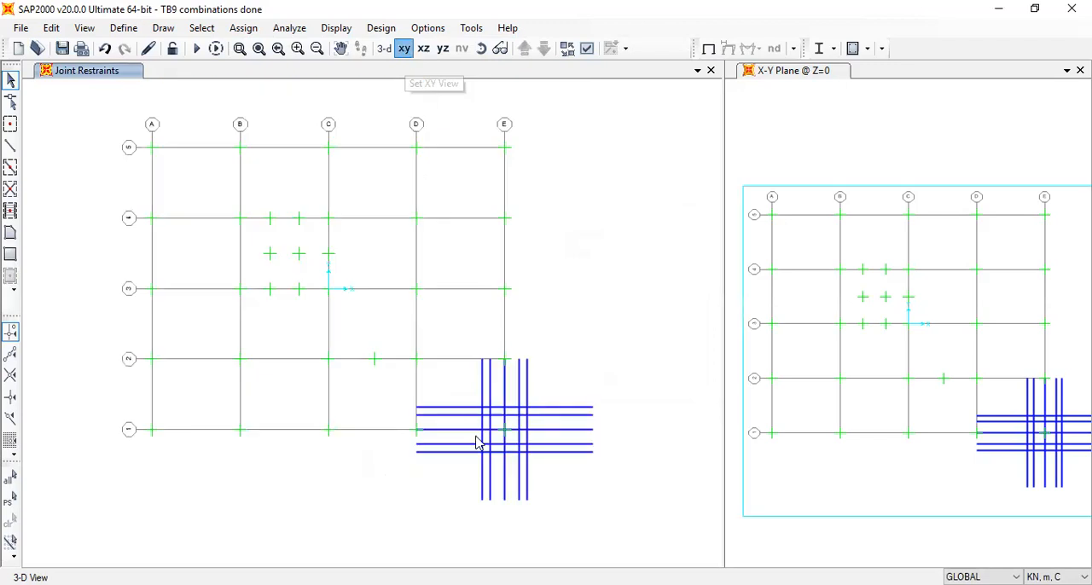
left_click(504, 429)
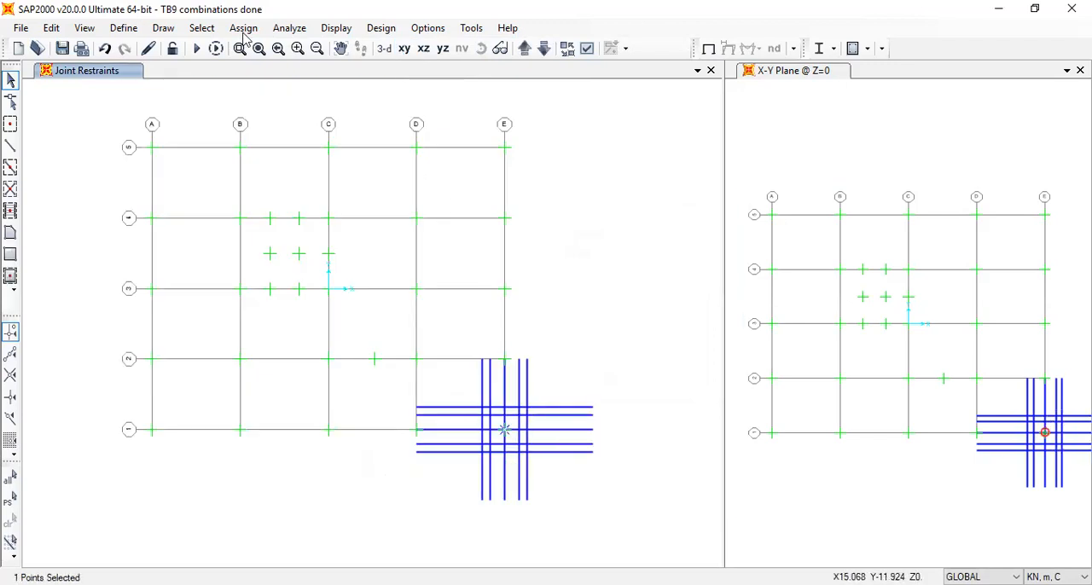
left_click(637, 331)
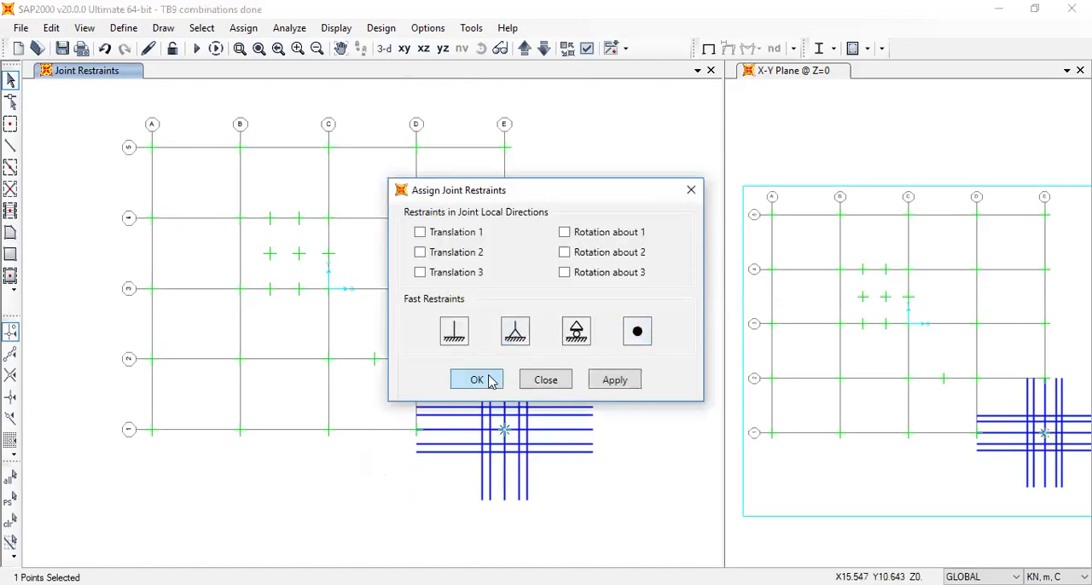
left_click(489, 377)
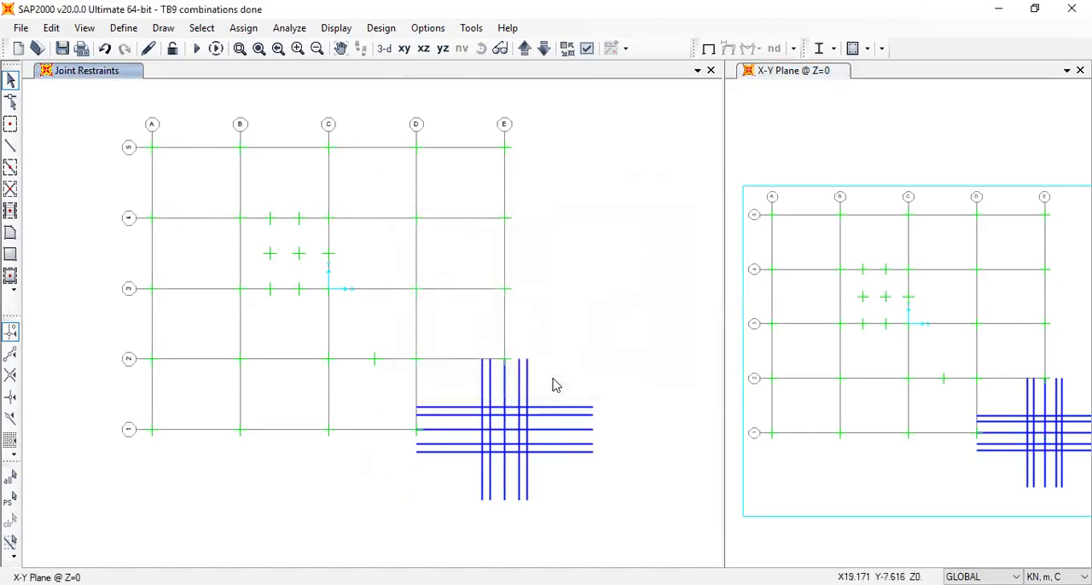
scroll(524, 457, "up", 4)
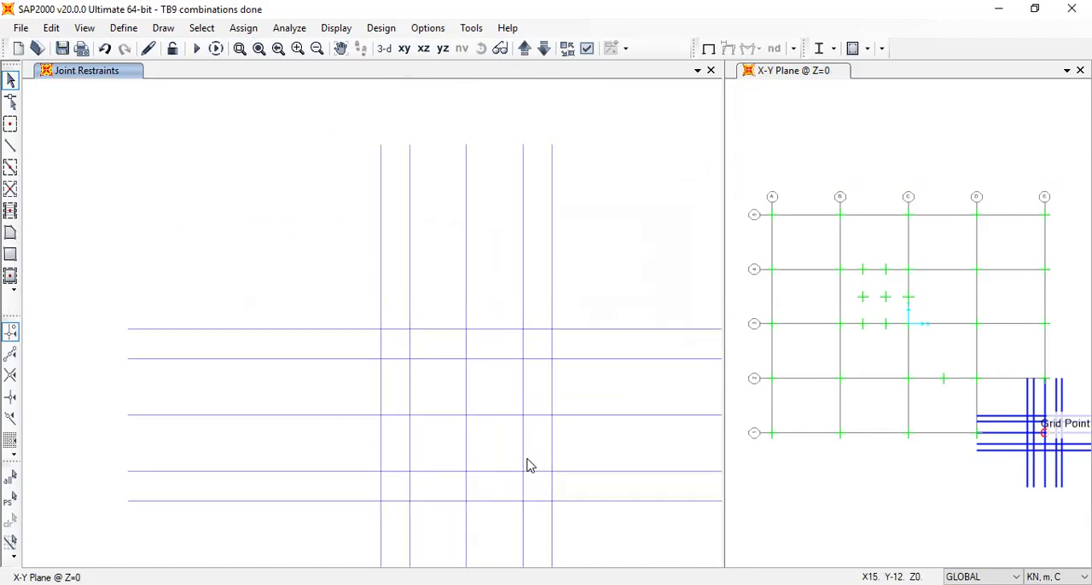
middle_click_drag(527, 471, 516, 372)
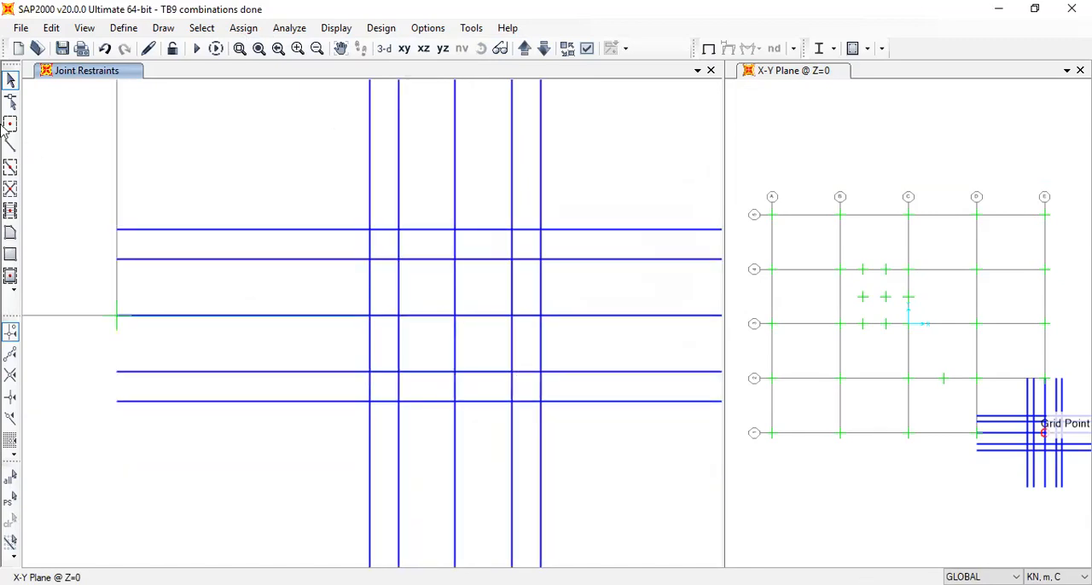
left_click(10, 255)
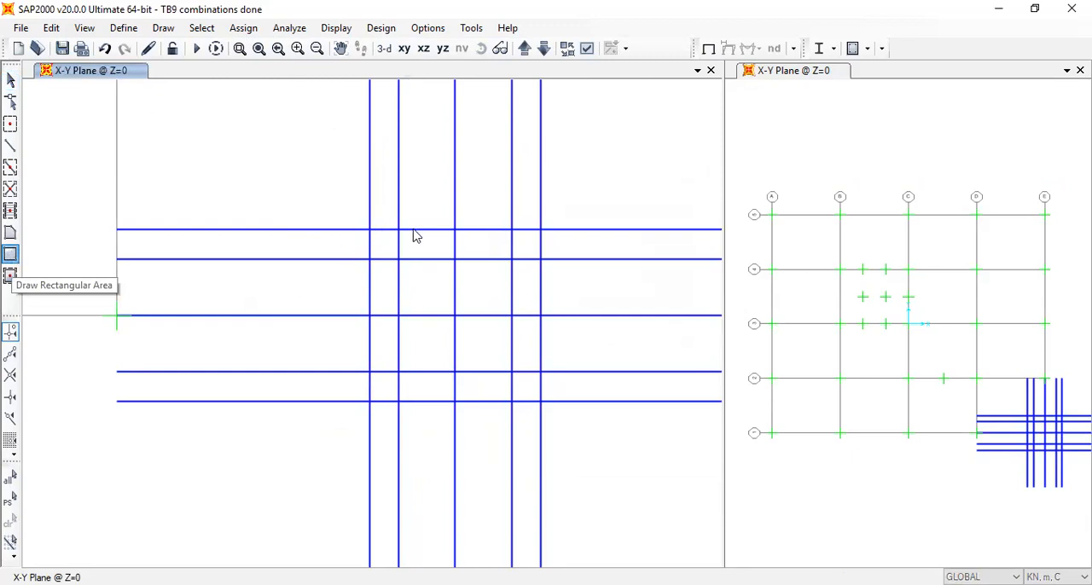
left_click(634, 281)
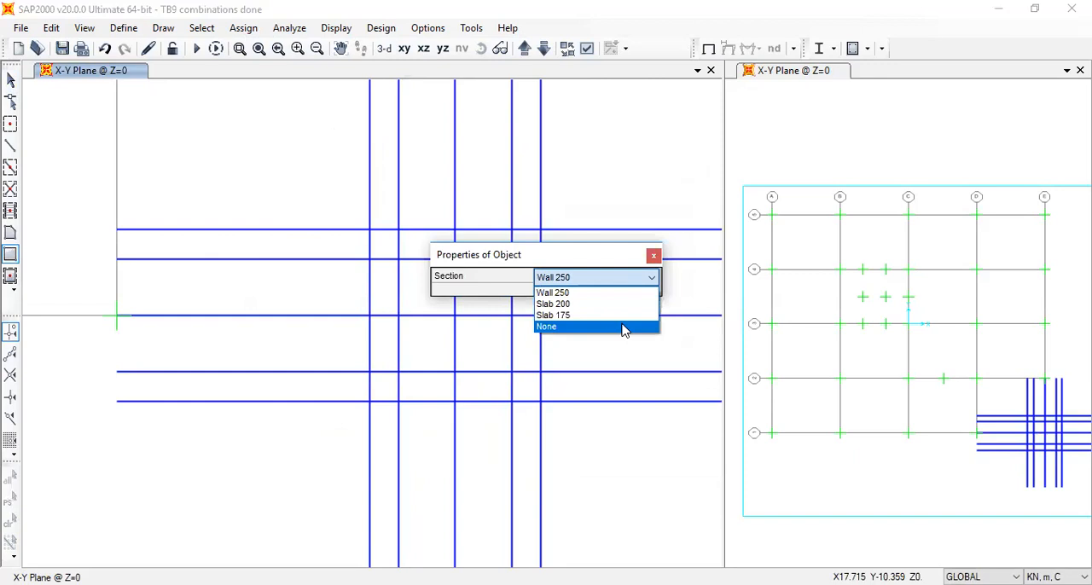
left_click(653, 259)
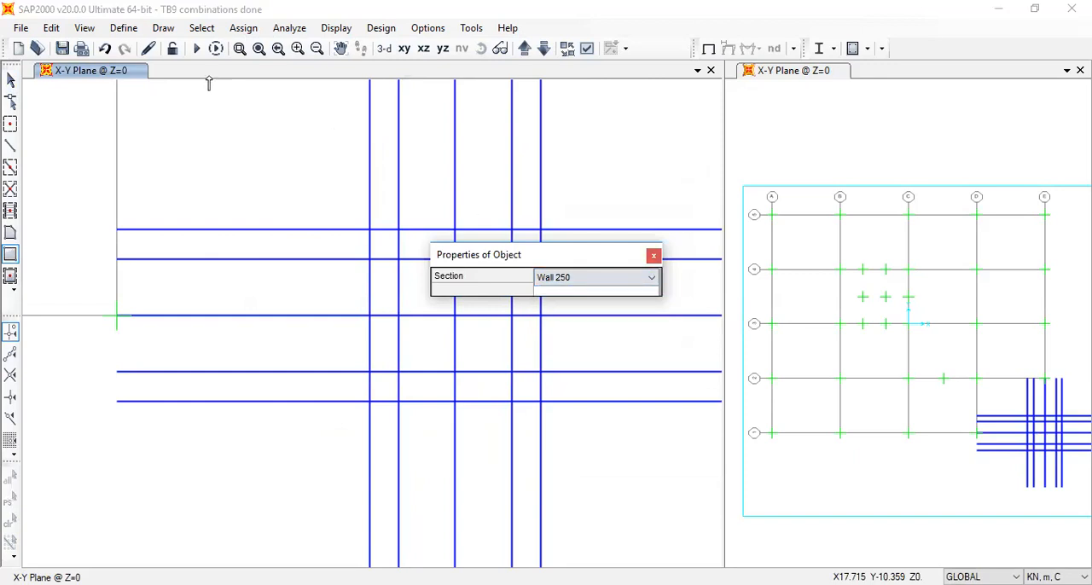
left_click(654, 258)
Create a new shell area section as a copy of Wall 250 and name it Pile cap
left_click(124, 27)
mouse_move(160, 77)
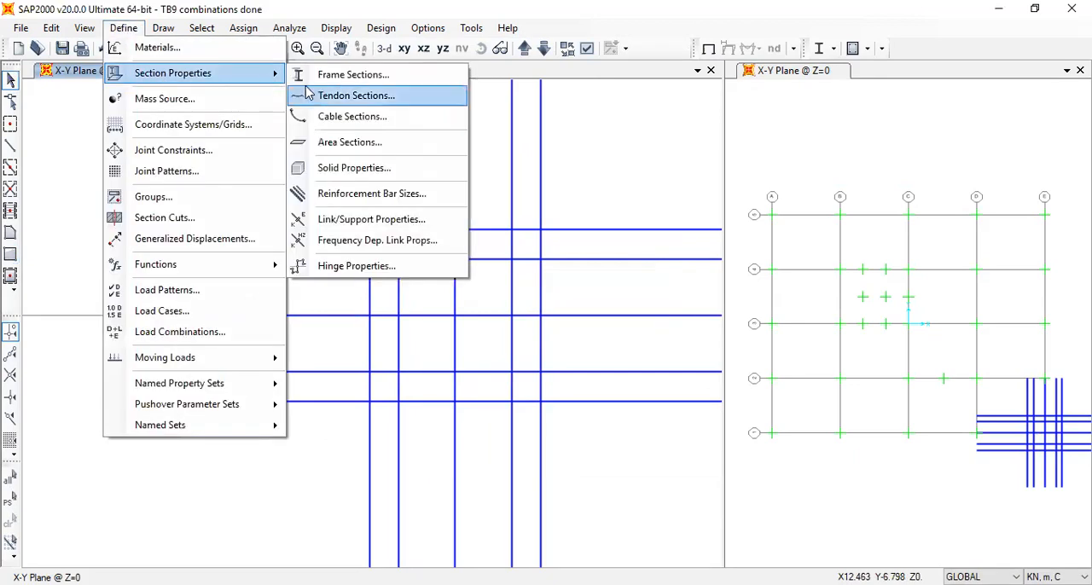
left_click(471, 266)
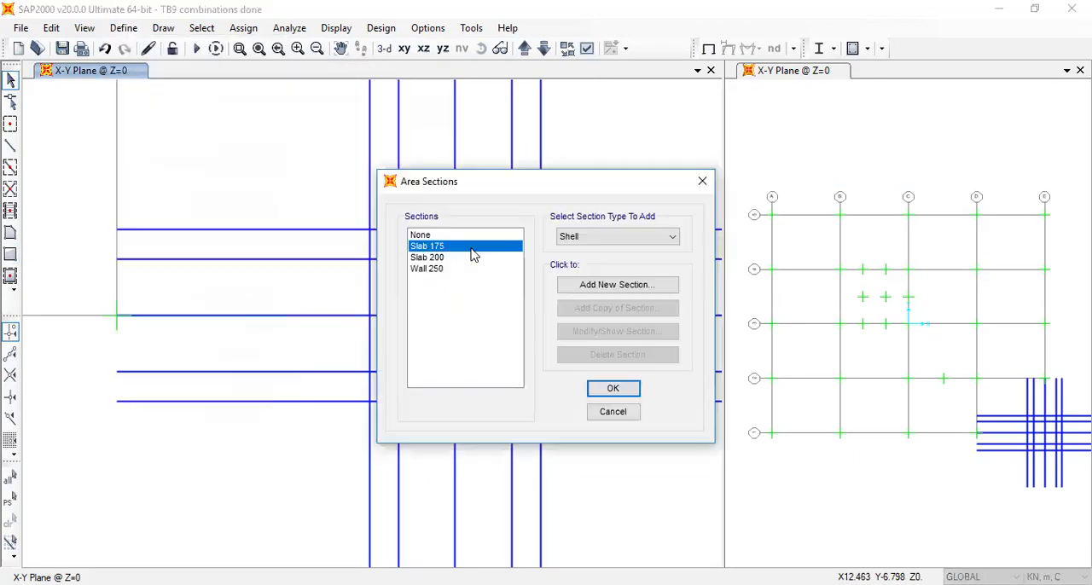
left_click(622, 311)
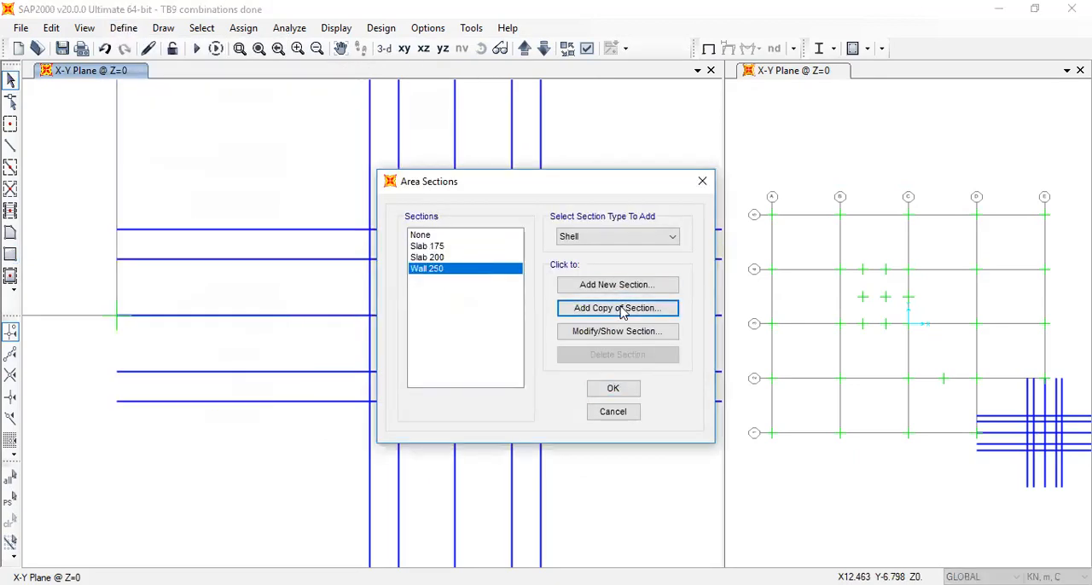
type("Pl")
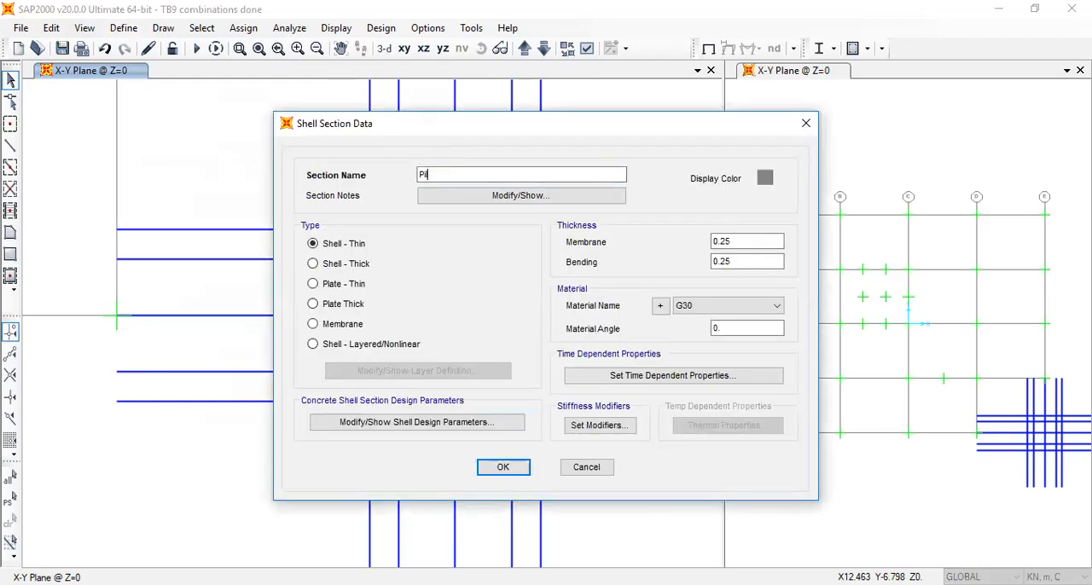
Set the section's membrane and bending thickness to 1.8 m and its type to Shell - Thick
left_click(745, 242)
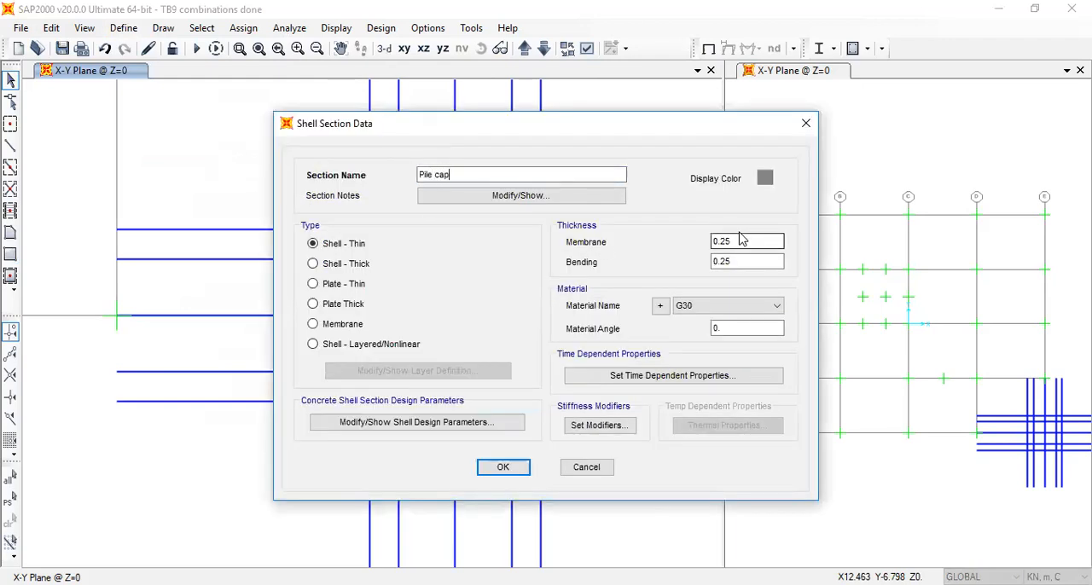
left_click_drag(746, 241, 721, 241)
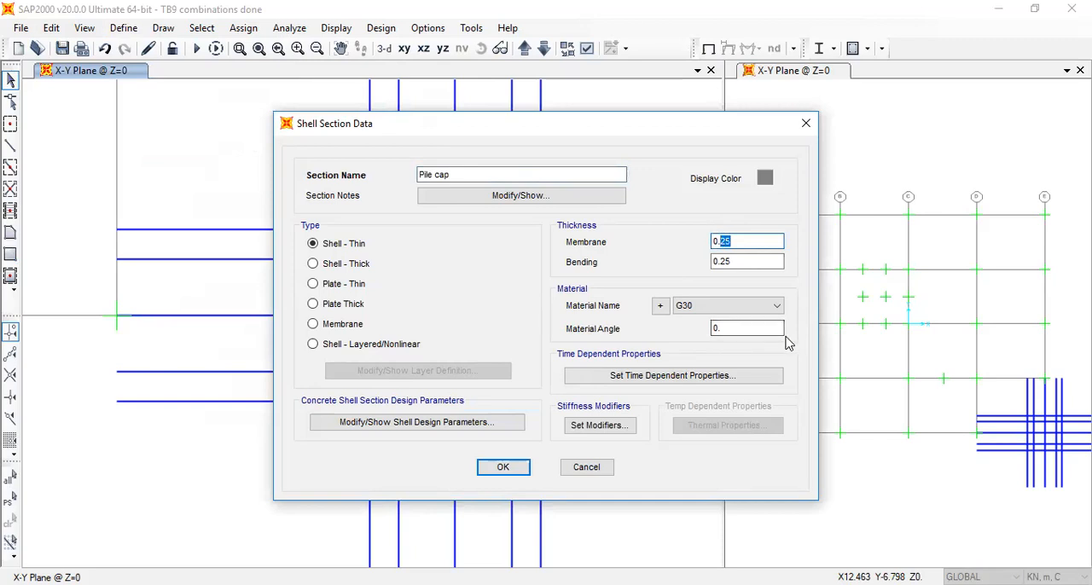
left_click_drag(738, 241, 661, 239)
type("1.8")
left_click_drag(735, 263, 707, 261)
type("1.")
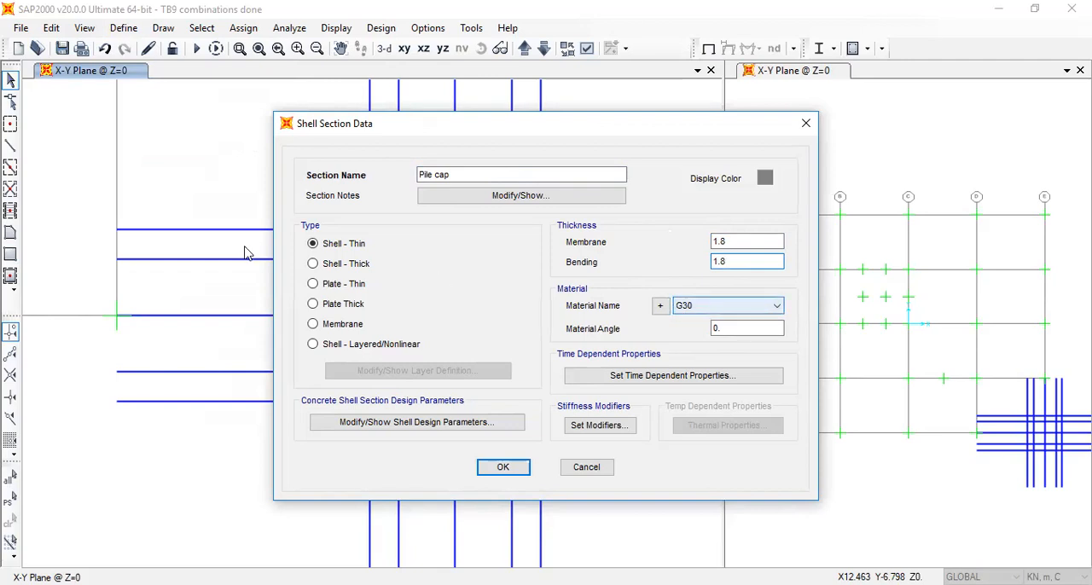
left_click(353, 263)
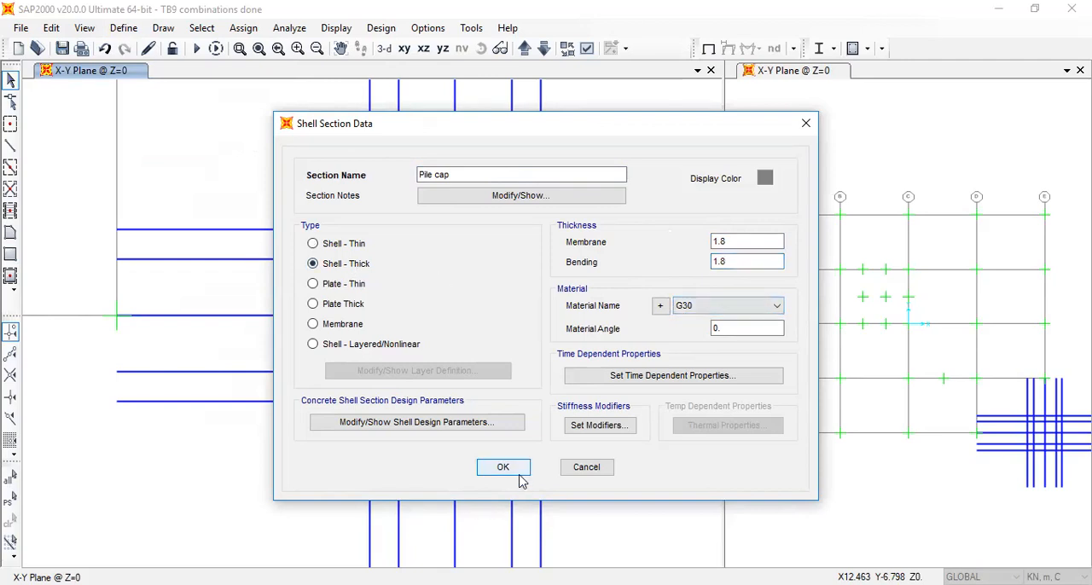
Rename the shell section as Pile cap 1800 and save the area section definitions
left_click(483, 175)
type("1800")
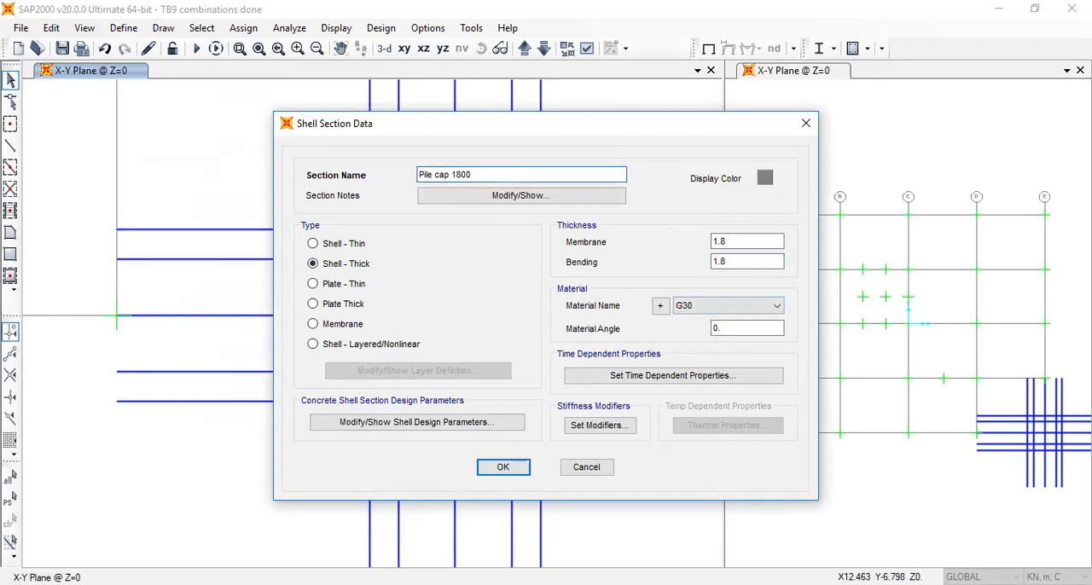
left_click(503, 468)
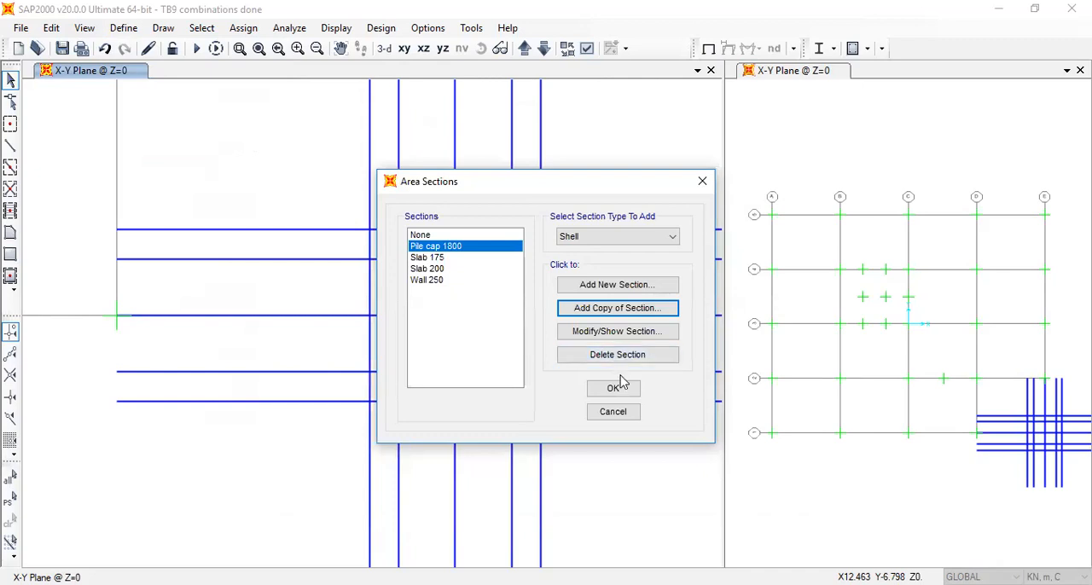
key("Return")
Draw four adjoining rectangular areas with section Pile cap 1800 from X 13.1 to 16.9, between Y -10.1 and -10.75
left_click(10, 254)
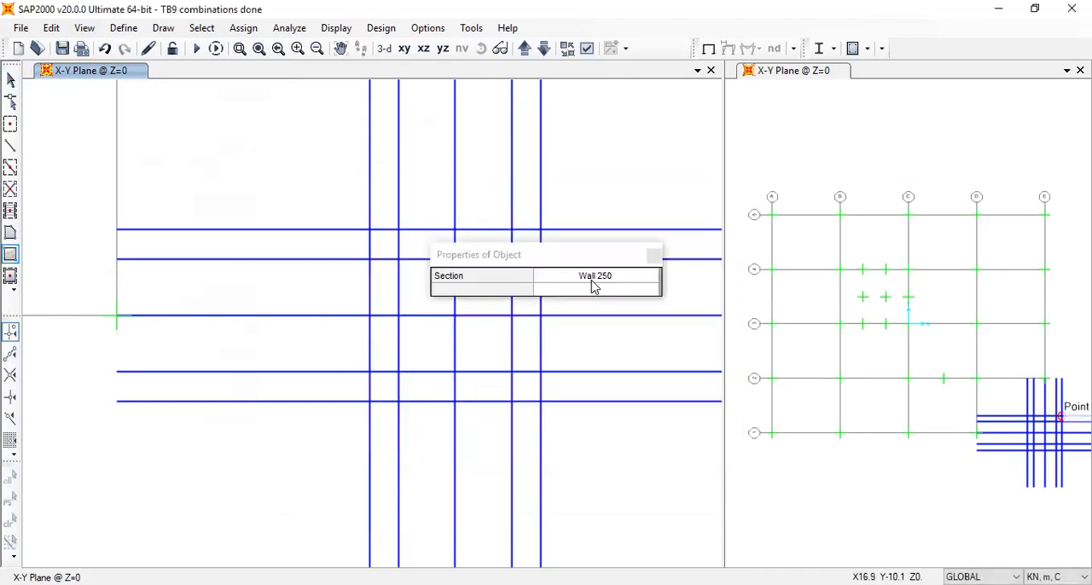
left_click(641, 284)
left_click(617, 328)
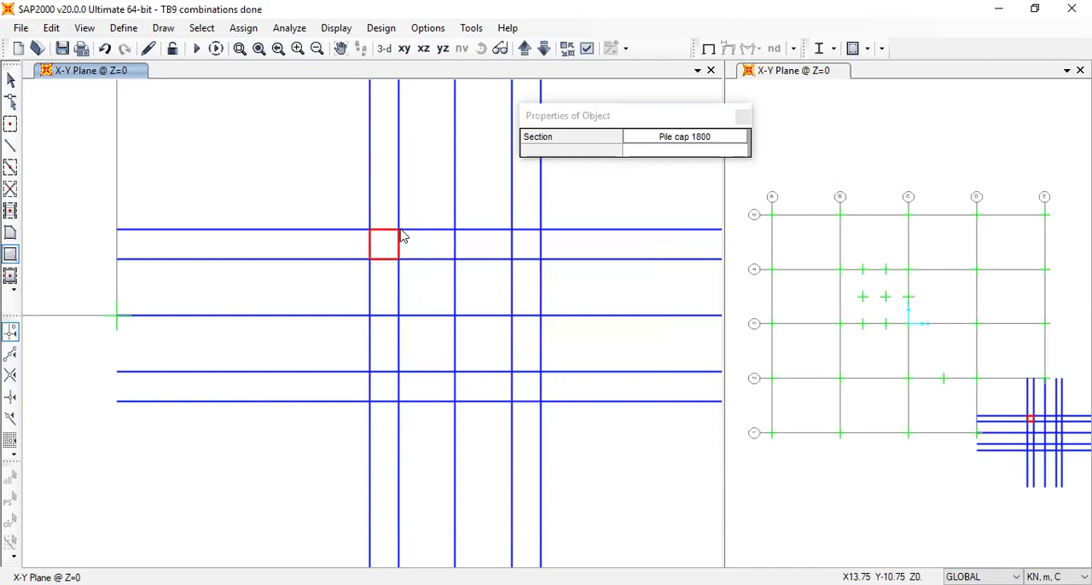
left_click(399, 229)
left_click(455, 259)
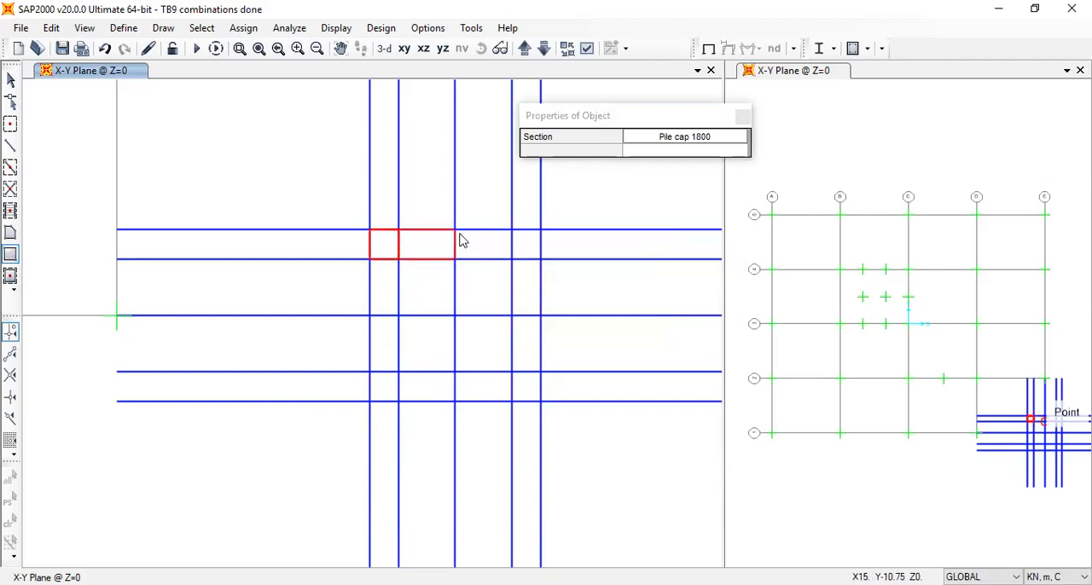
left_click(455, 230)
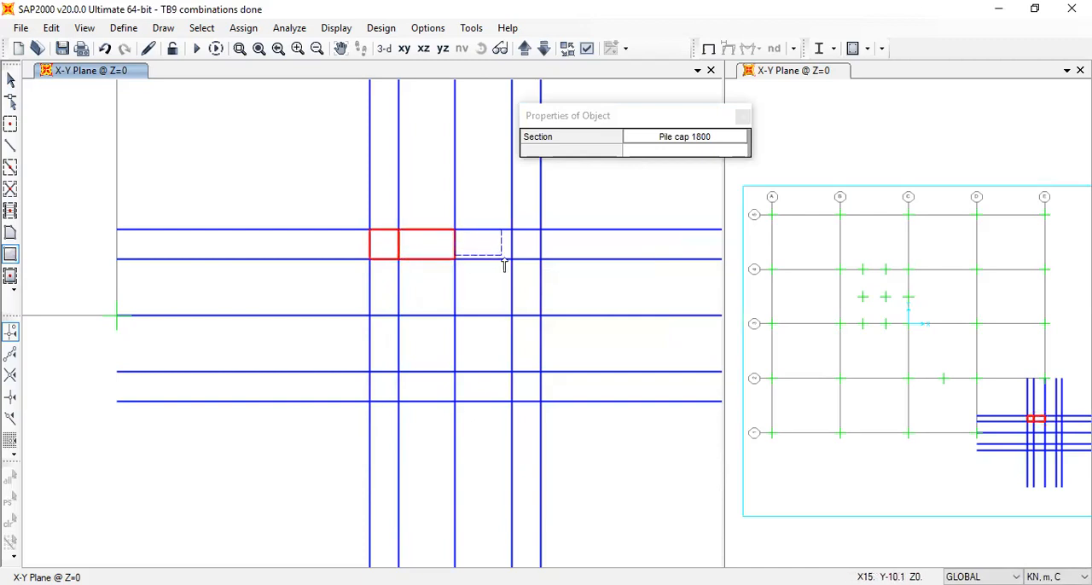
left_click(512, 259)
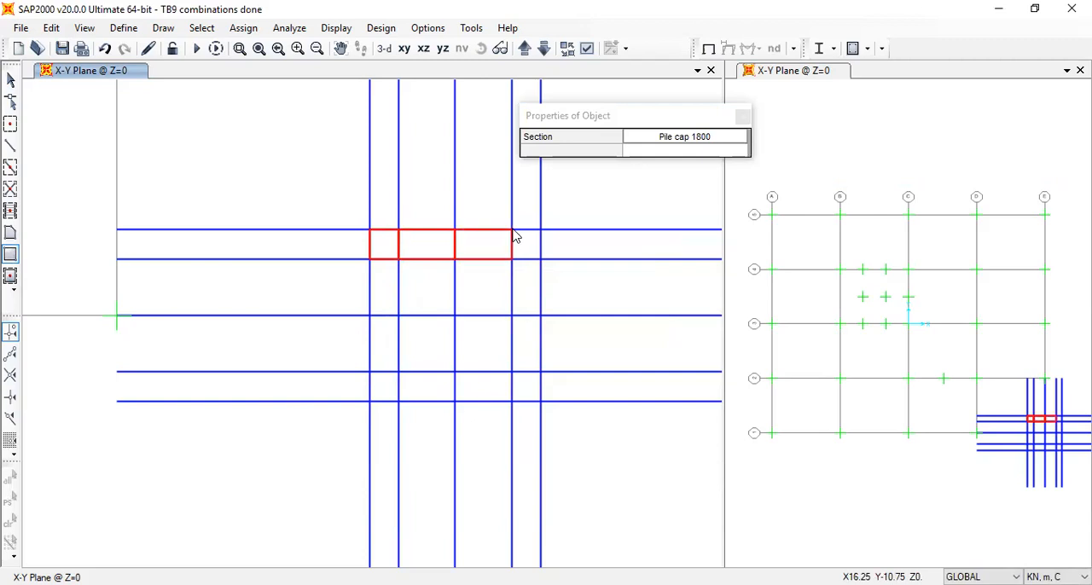
left_click(512, 229)
left_click(540, 258)
Draw the second row of four Pile cap 1800 areas between Y -10.75 and -12
left_click(512, 259)
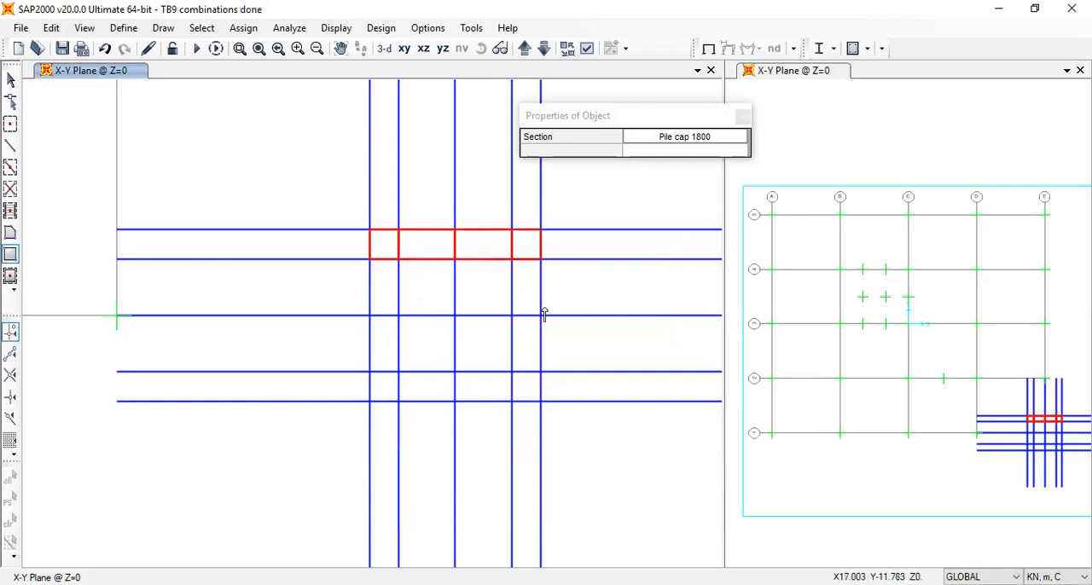
left_click(540, 316)
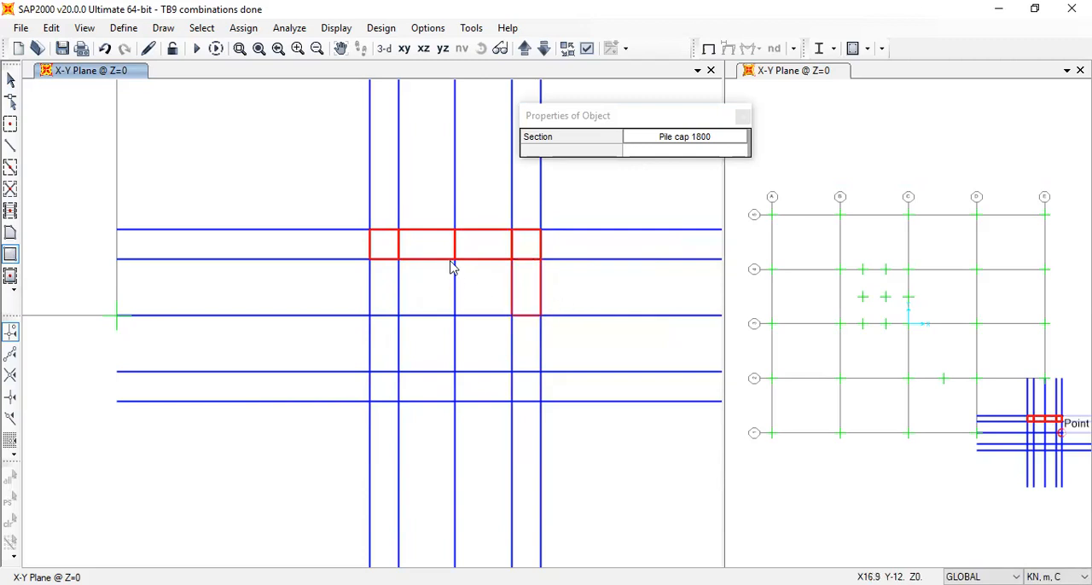
left_click(512, 316)
left_click(455, 259)
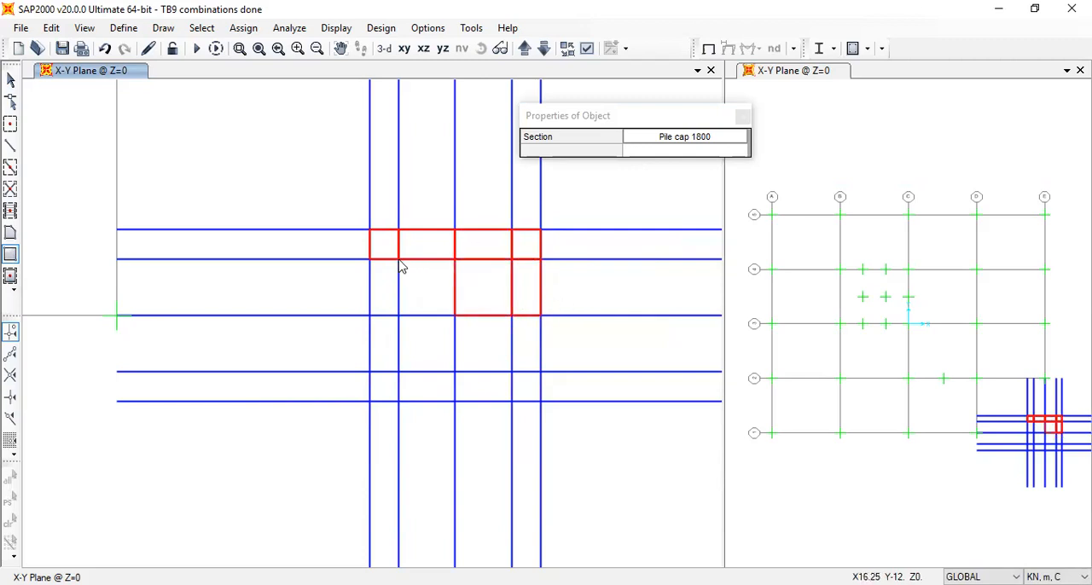
left_click(398, 258)
left_click(454, 316)
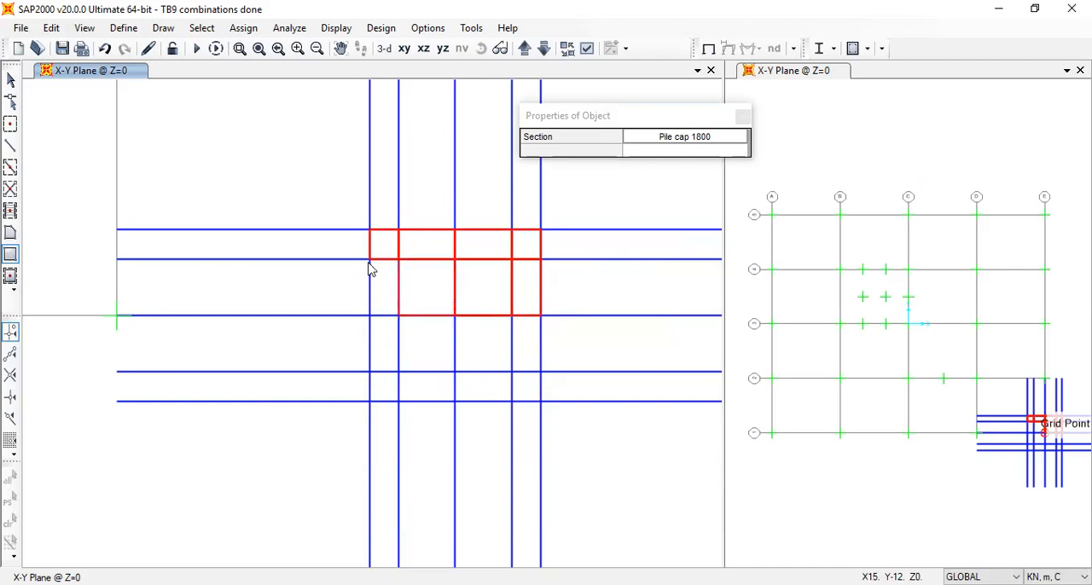
left_click(371, 322)
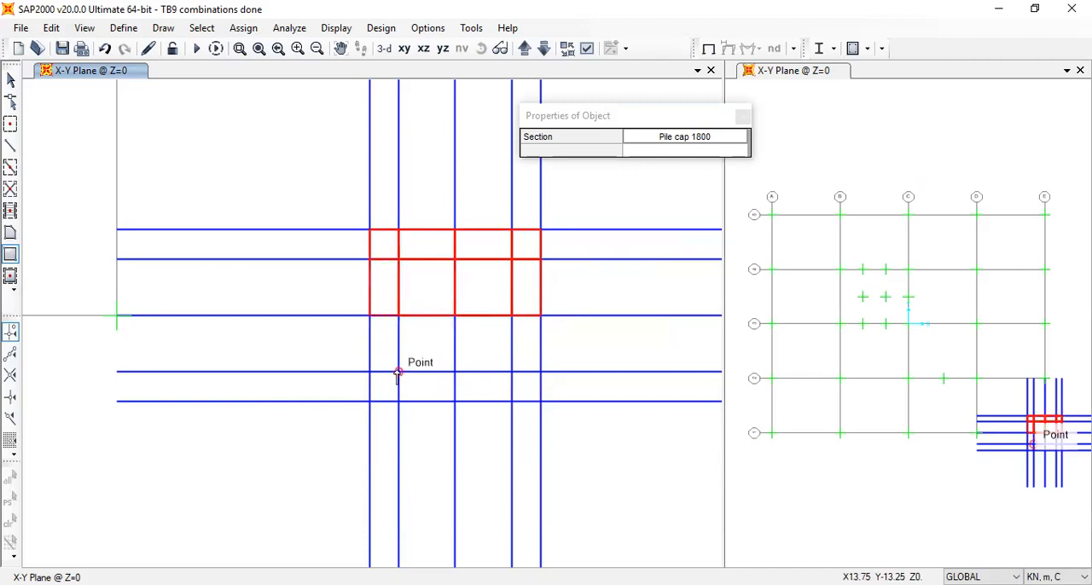
Draw the remaining two rows of Pile cap 1800 areas between Y -12 and -13.9, completing the cap
left_click(401, 323)
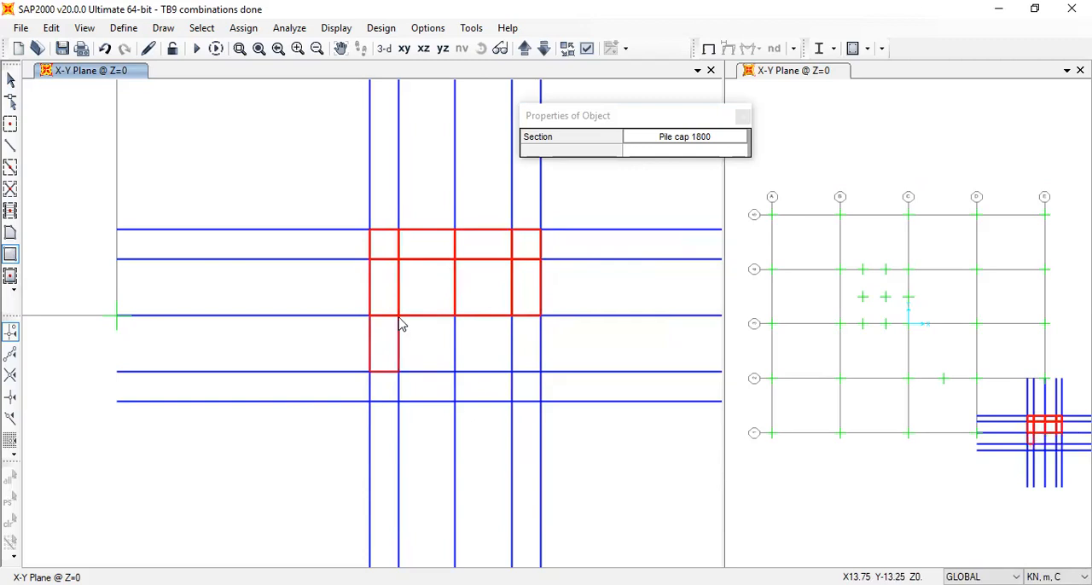
left_click(453, 372)
left_click(508, 372)
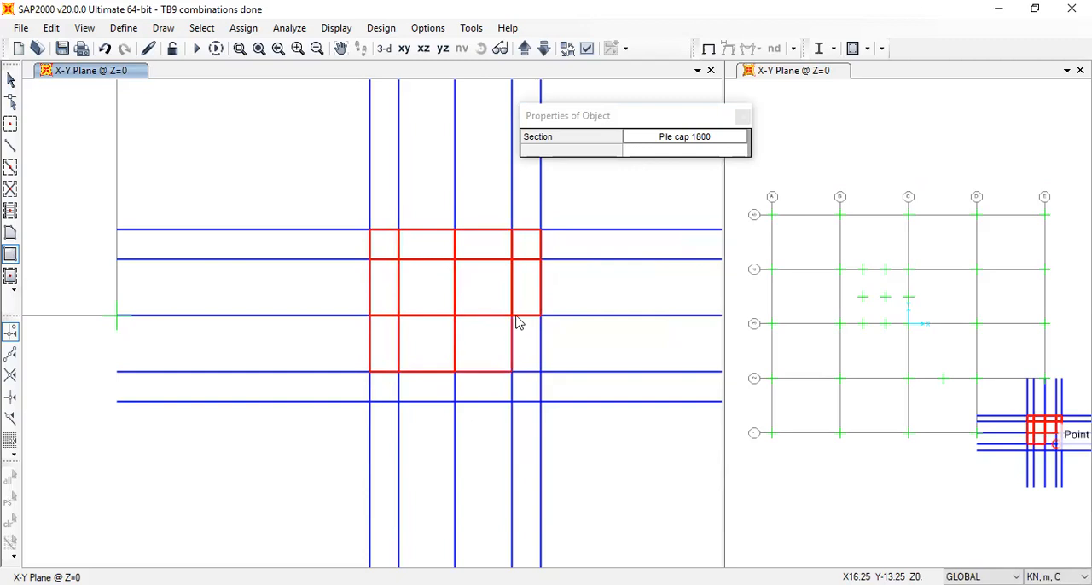
left_click(541, 370)
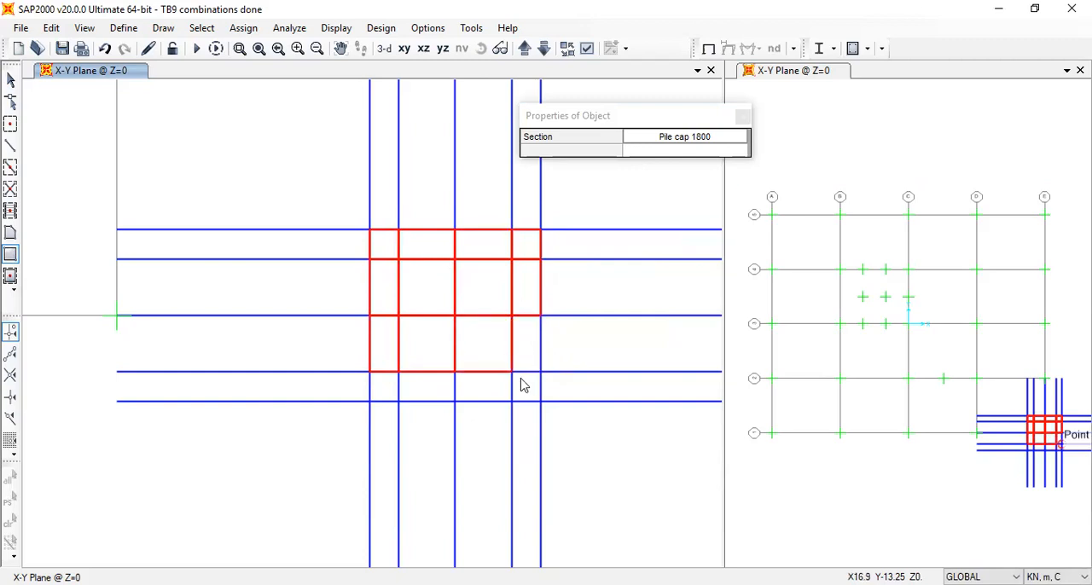
left_click(538, 397)
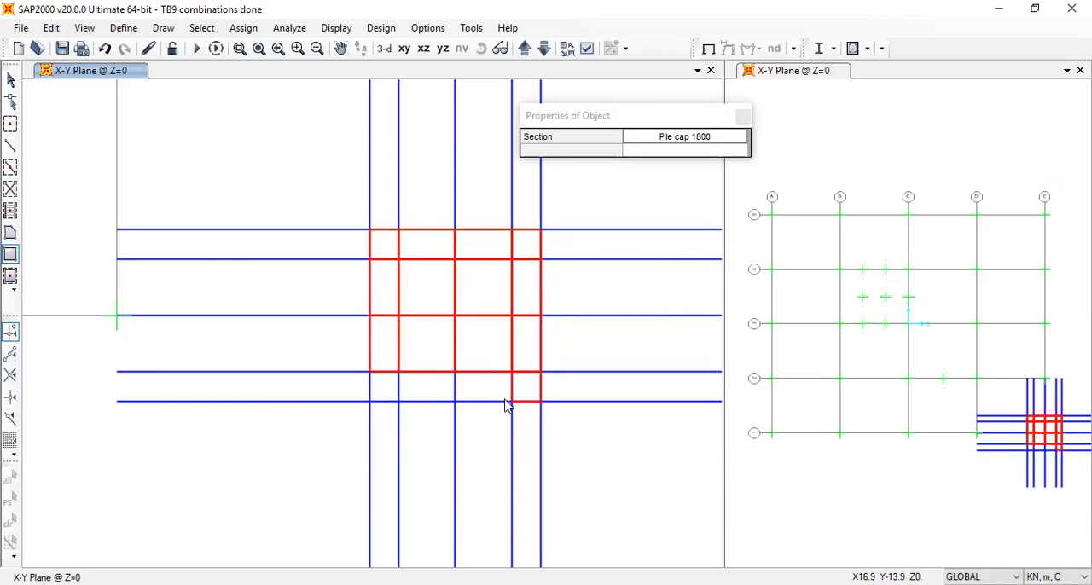
left_click(498, 397)
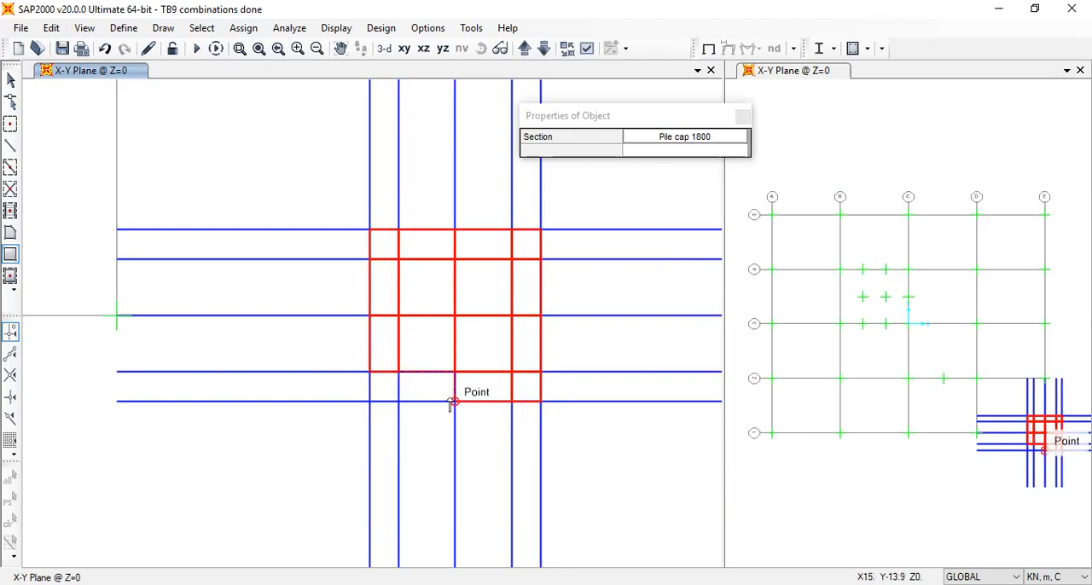
left_click(427, 394)
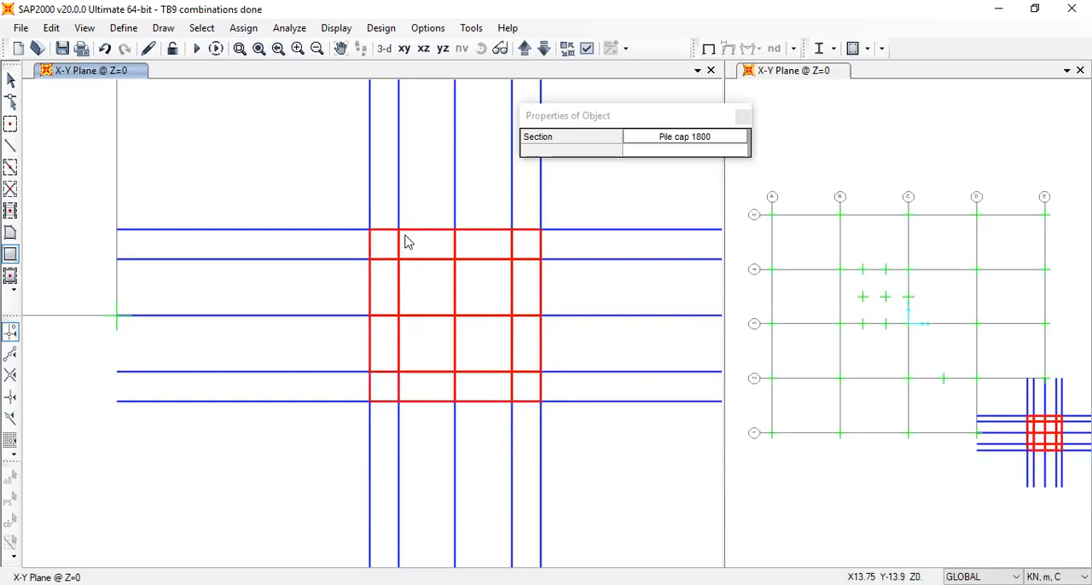
key("Escape")
left_click(512, 259)
left_click(399, 260)
left_click(400, 372)
left_click(511, 373)
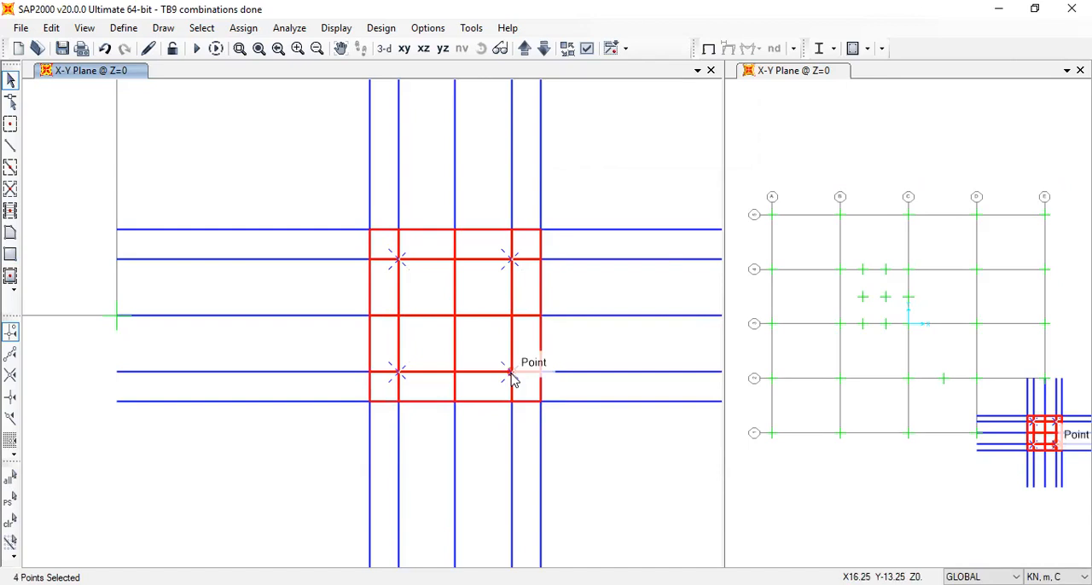
key("Escape")
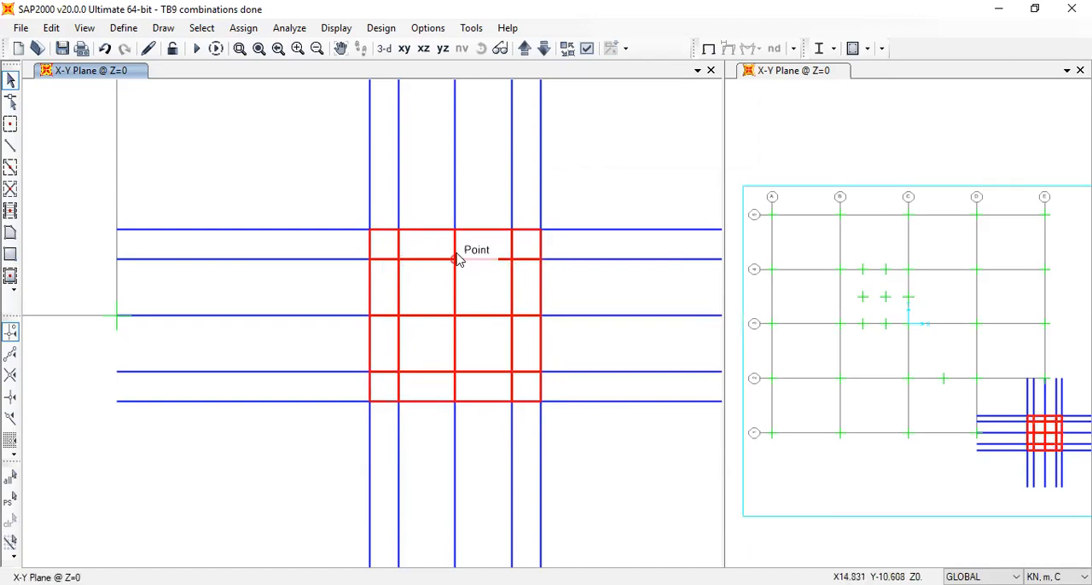
Divide the four central areas of the pile cap into 2 by 2 objects each
left_click(431, 303)
left_click(474, 288)
left_click(487, 343)
left_click(440, 341)
left_click(52, 28)
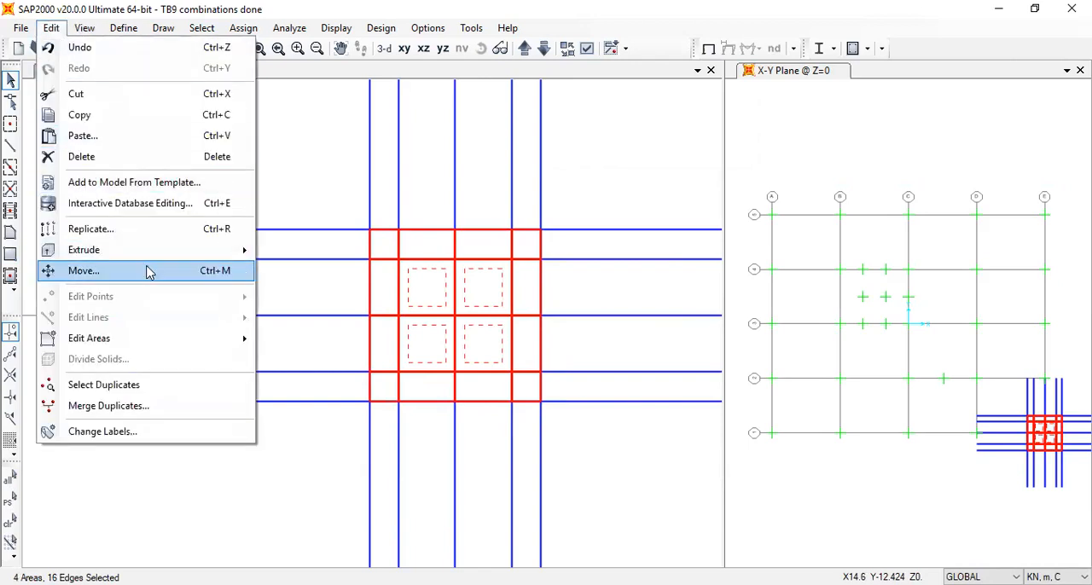
mouse_move(179, 343)
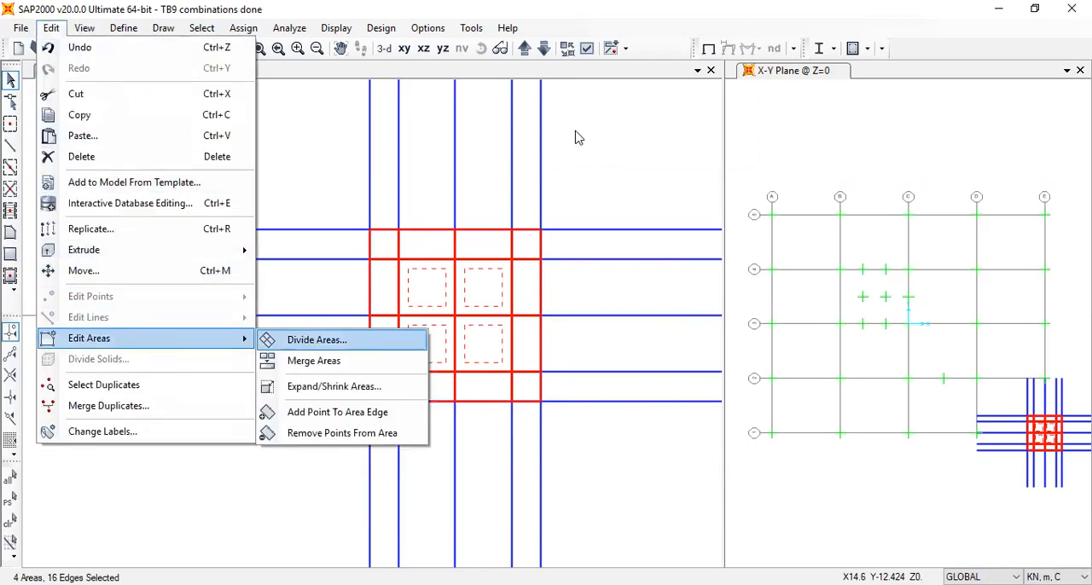
left_click(317, 339)
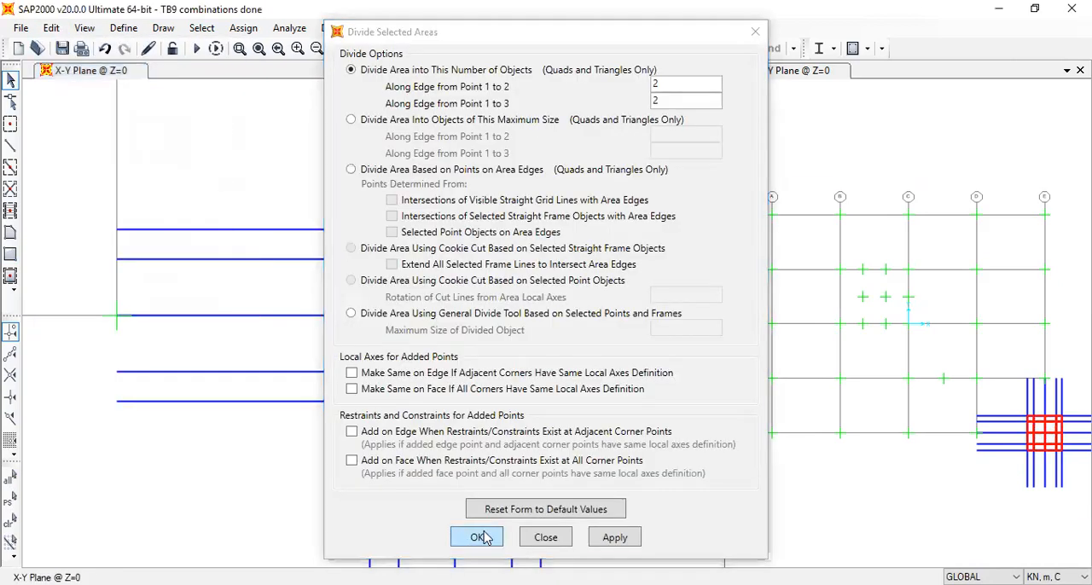
left_click(538, 536)
Divide the four middle areas along the pile cap's upper and lower edges into 2 by 1 objects each
left_click(429, 249)
left_click(482, 245)
left_click(426, 387)
left_click(476, 383)
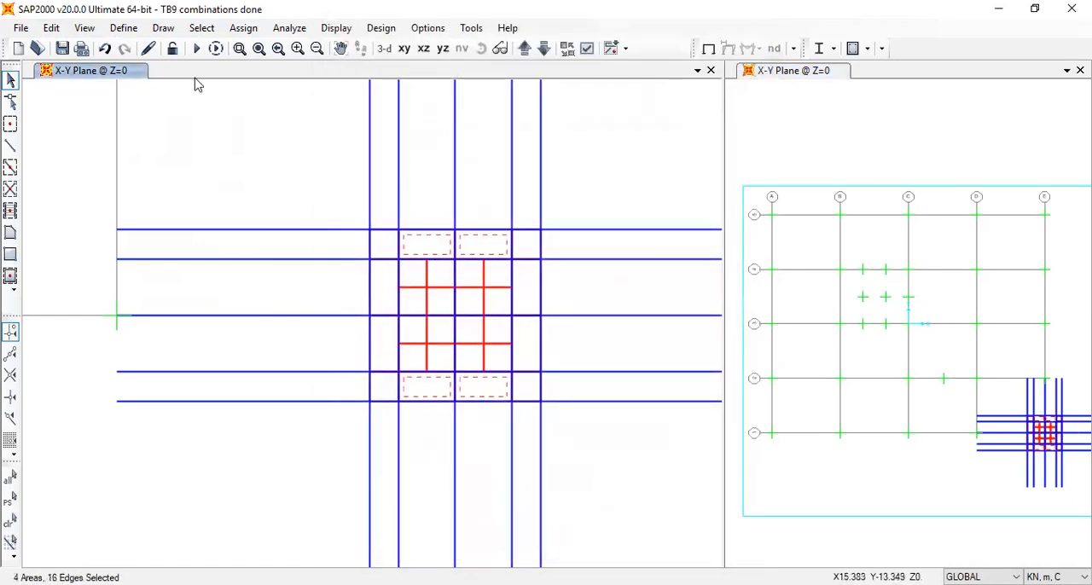
left_click(50, 28)
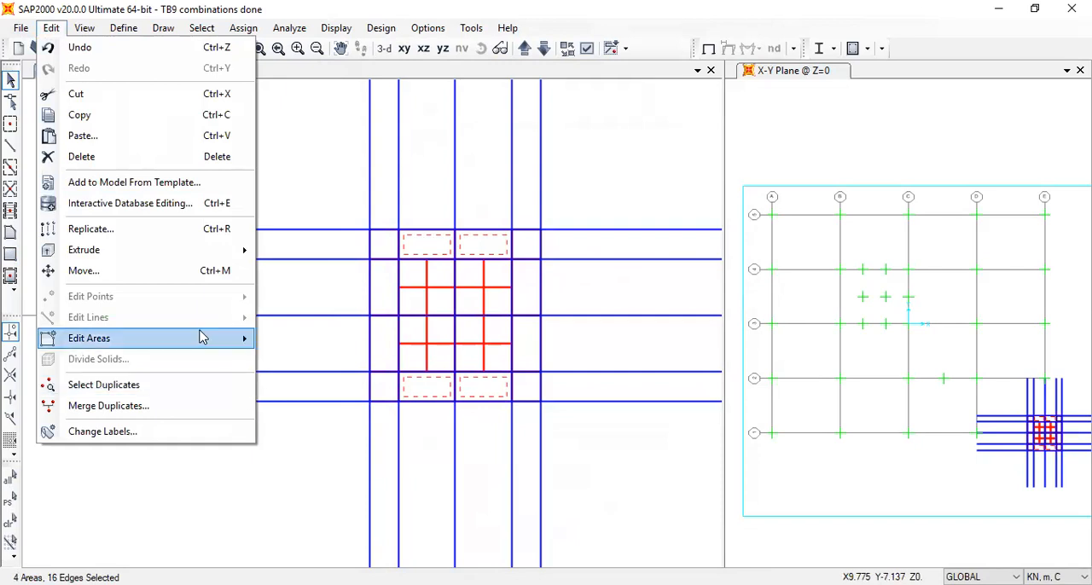
mouse_move(202, 338)
key("Return")
key("Tab")
type("1")
left_click(477, 537)
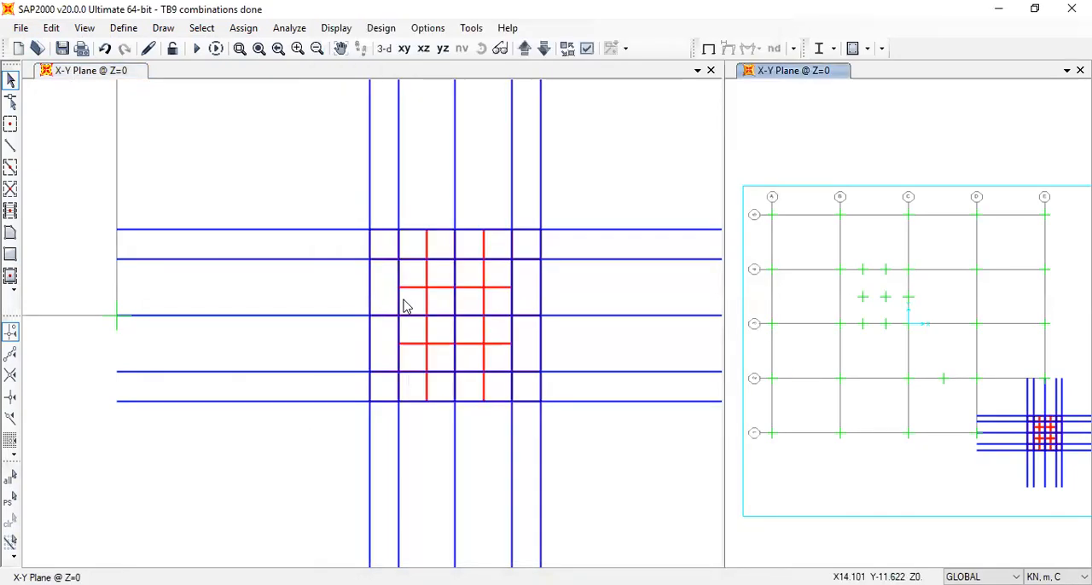
Divide the four middle areas along the pile cap's left and right edges into 1 by 2 objects each
left_click(379, 294)
left_click(383, 347)
left_click(526, 278)
left_click(529, 348)
left_click(52, 27)
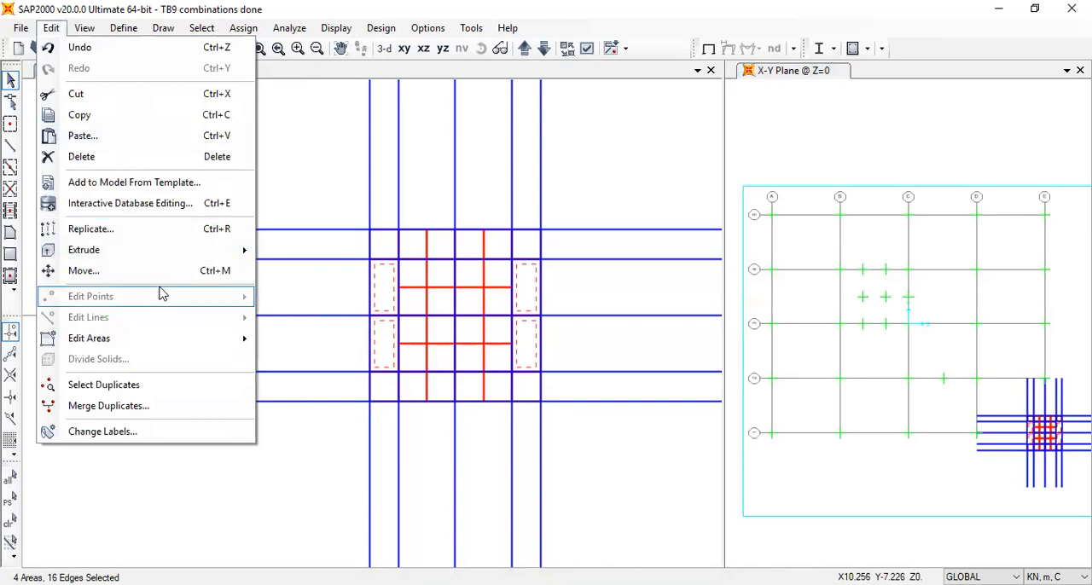
mouse_move(182, 348)
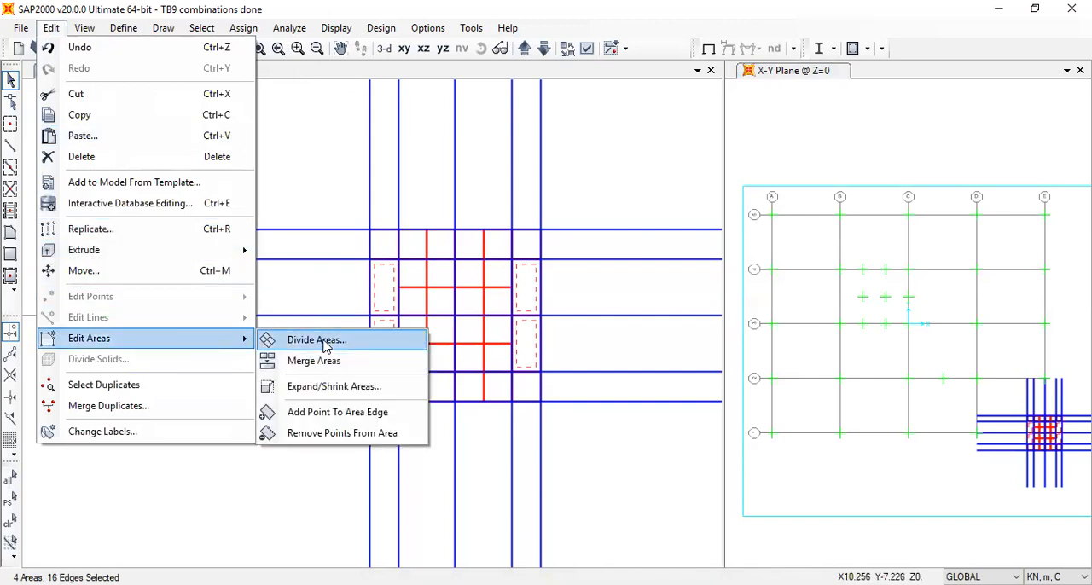
key("Return")
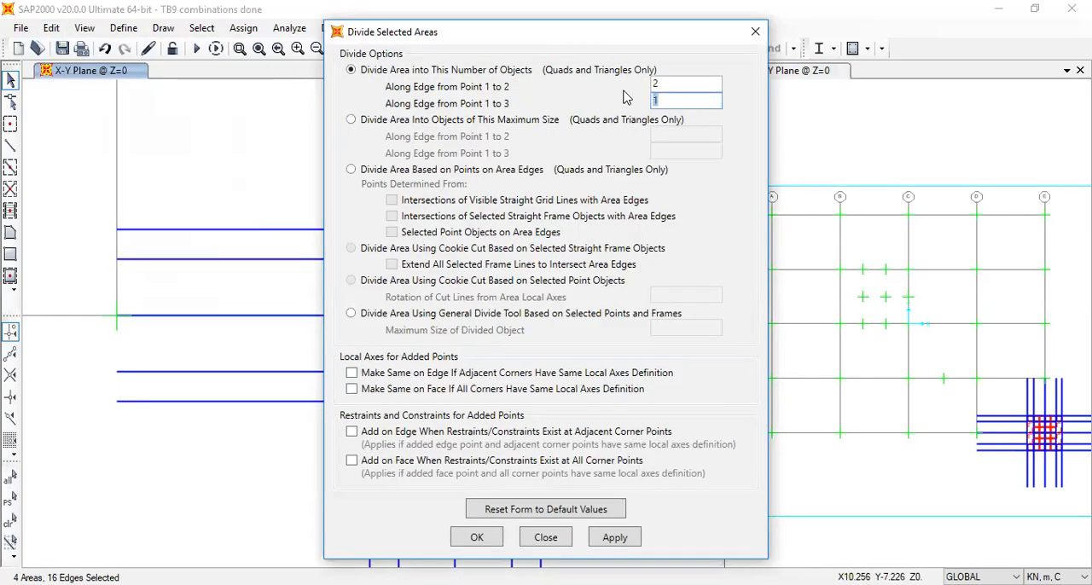
double_click(661, 83)
type("1")
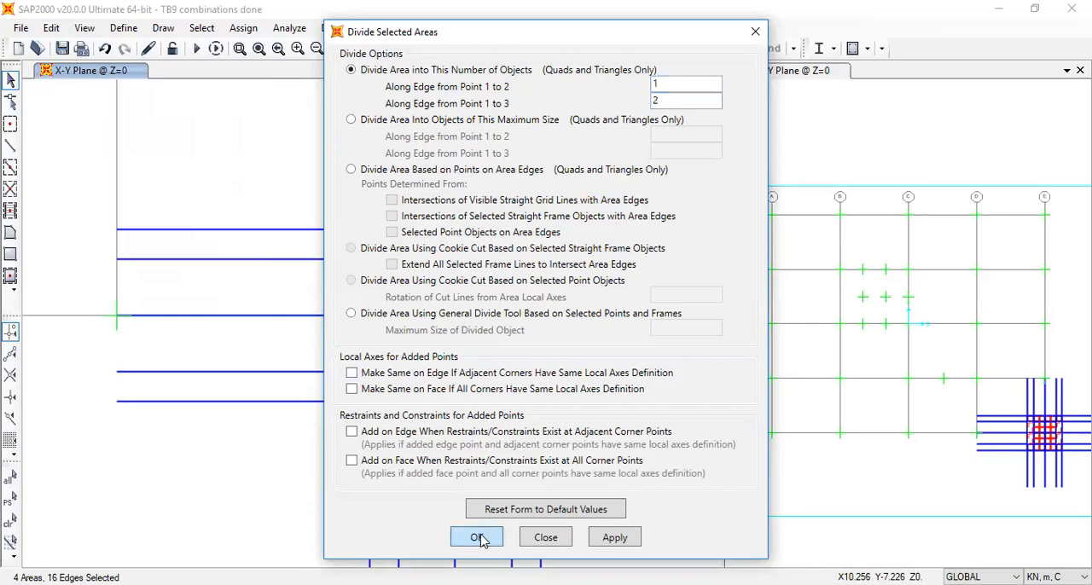
left_click(477, 538)
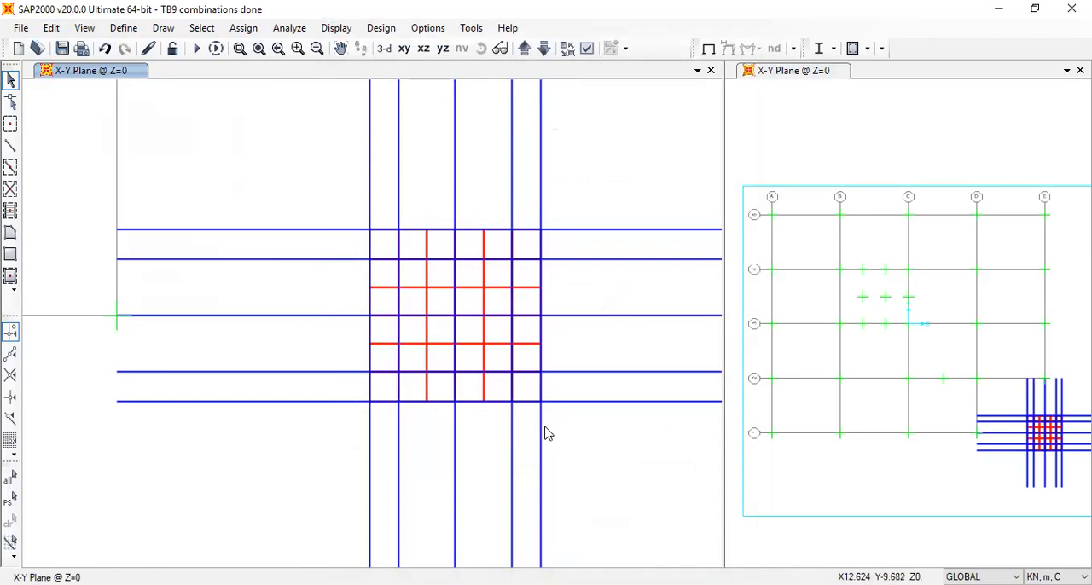
Join the collinear frame segments of the construction lines crossing the pile cap
left_click_drag(569, 441, 281, 184)
left_click(51, 28)
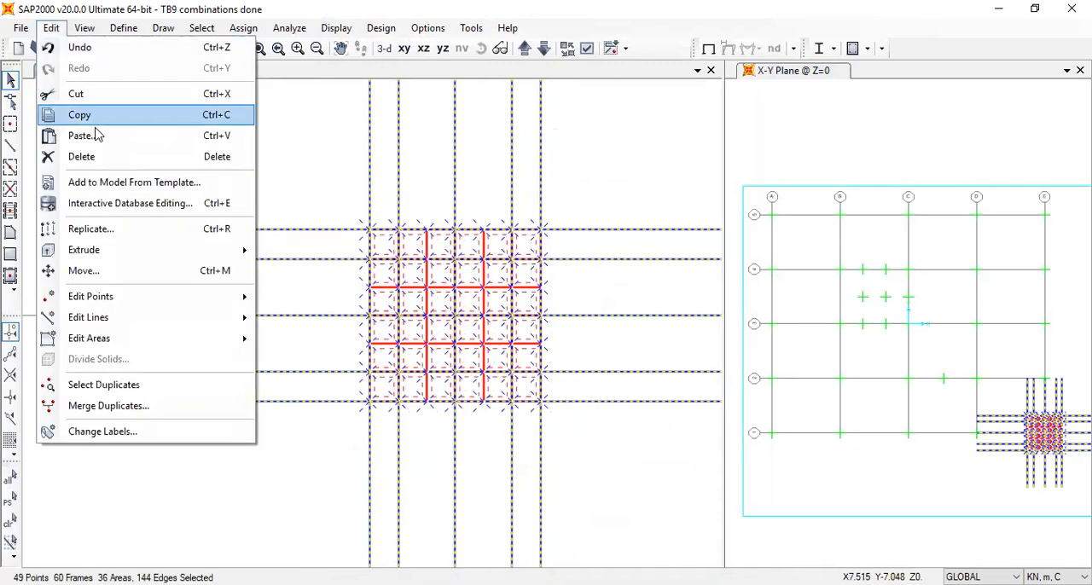
mouse_move(157, 321)
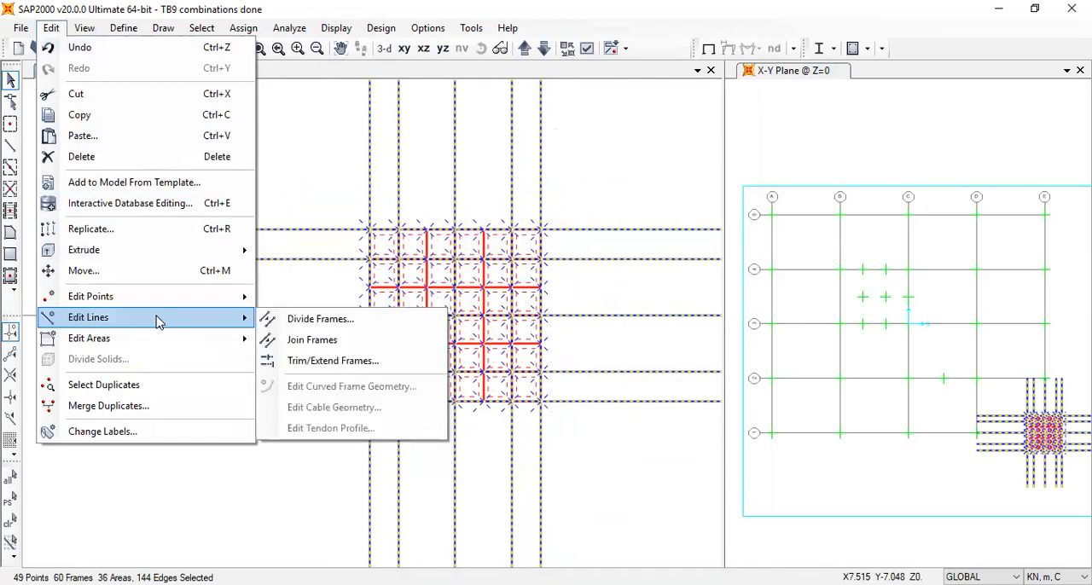
left_click(312, 341)
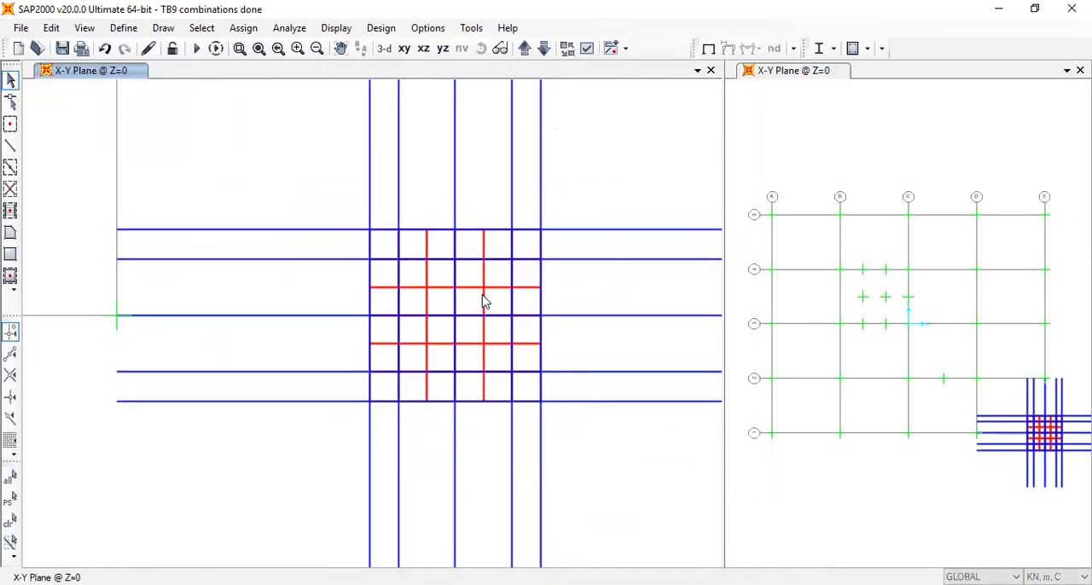
Delete all horizontal and vertical construction frames crossing the pile cap, and display the model in the default 3D view
left_click_drag(592, 196, 304, 142)
left_click_drag(265, 255, 251, 157)
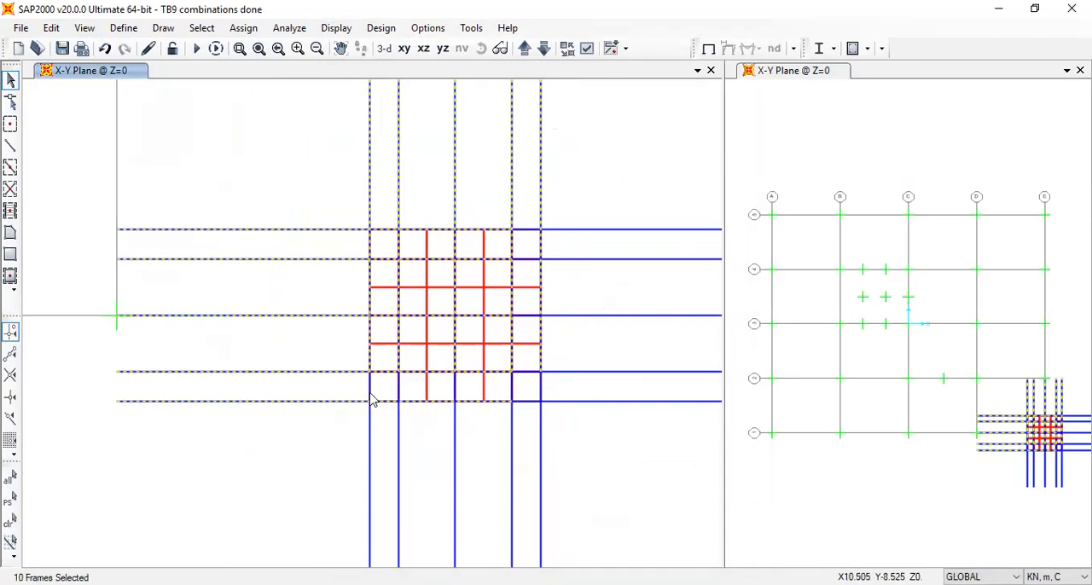
left_click_drag(633, 475, 590, 125)
left_click_drag(597, 463, 222, 432)
key("Delete")
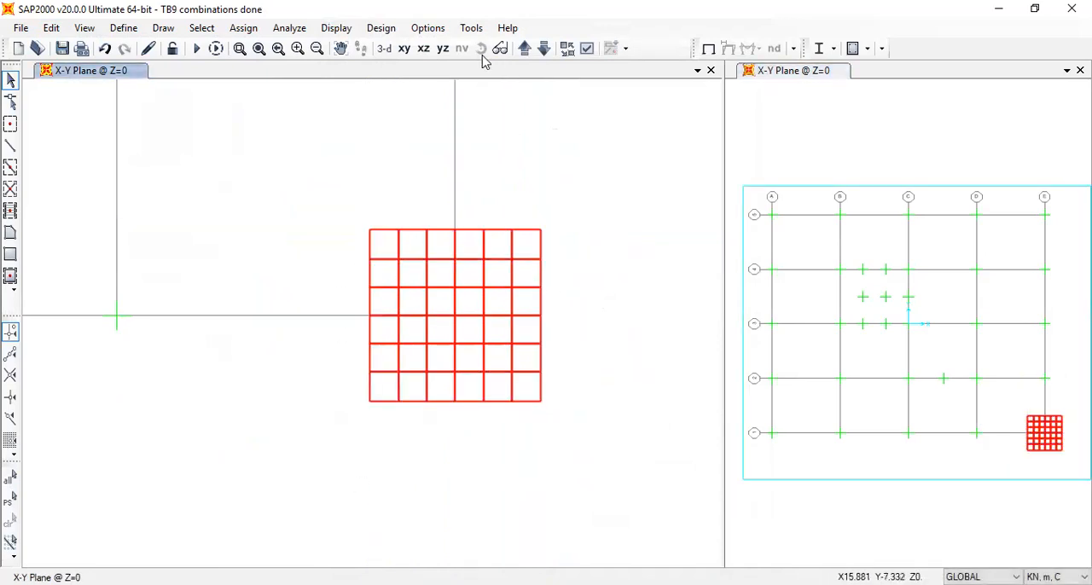
left_click(385, 51)
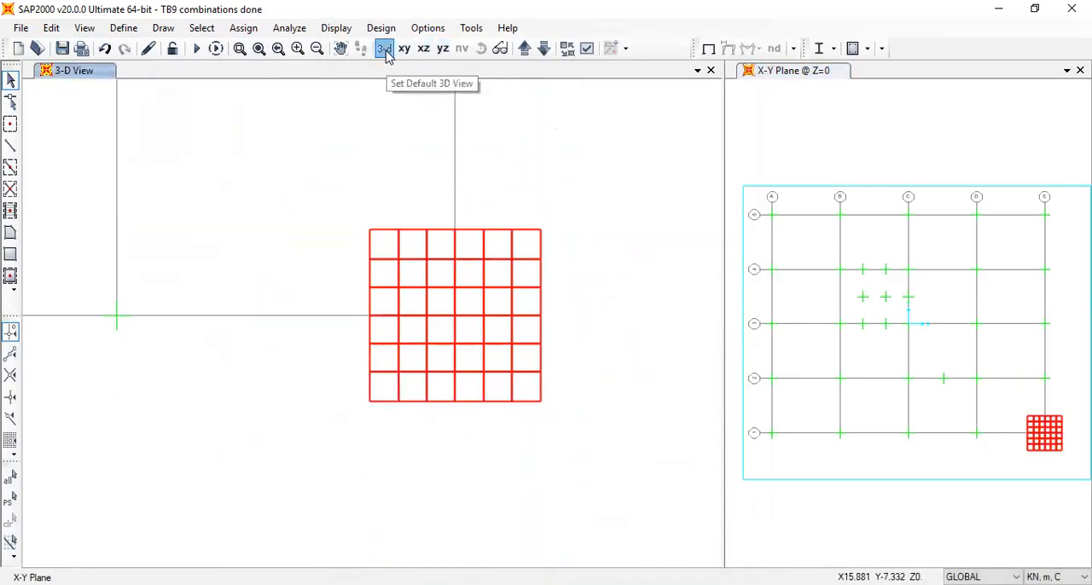
scroll(410, 487, "up", 8)
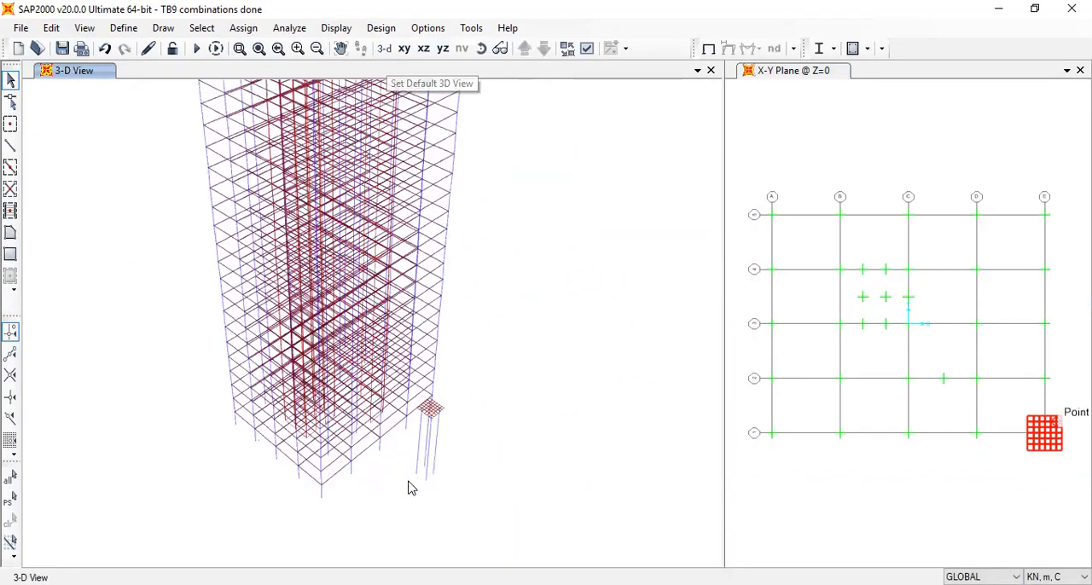
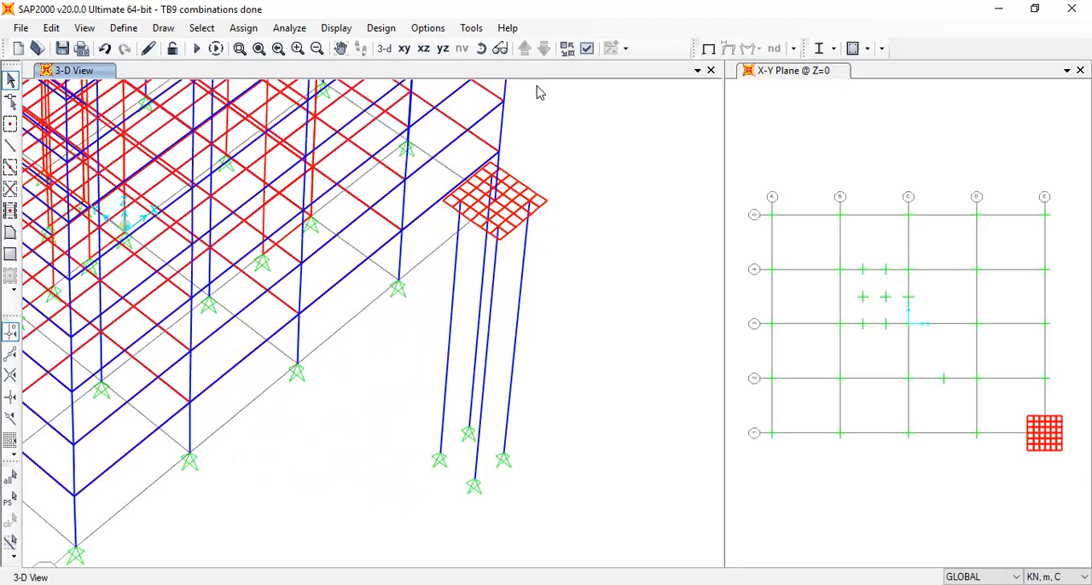
Examine the model in the Z=0 plan and step through its X-Z elevation planes to check the corner column line above the pile cap
left_click(957, 514)
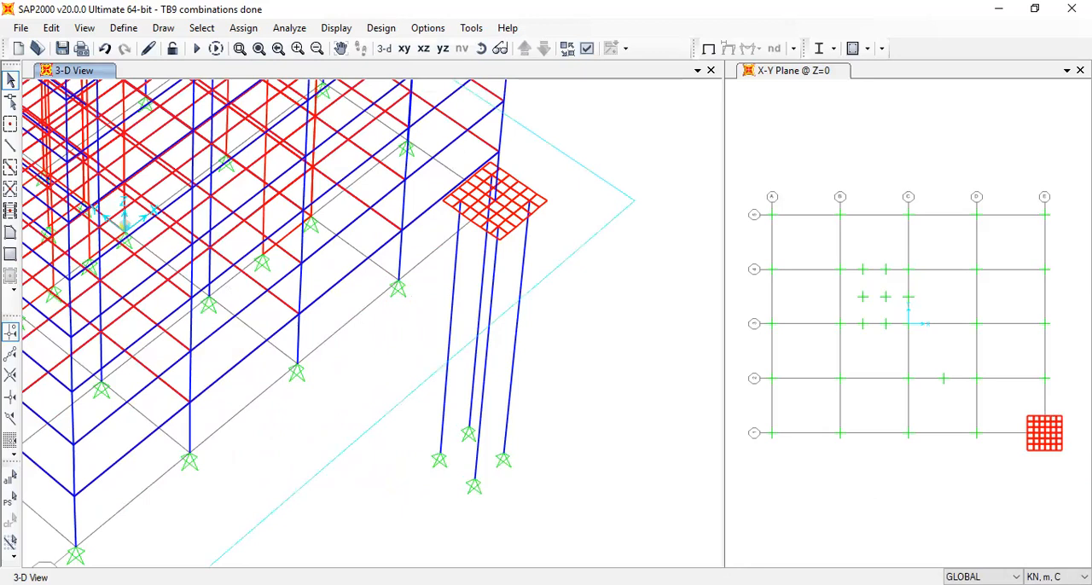
left_click(391, 50)
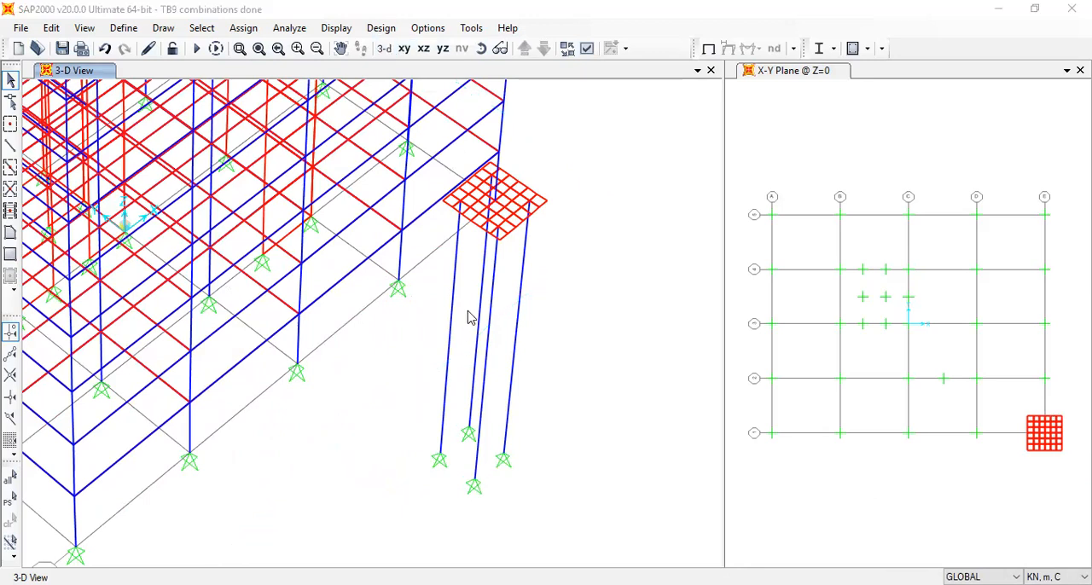
left_click_drag(550, 341, 438, 313)
left_click(405, 49)
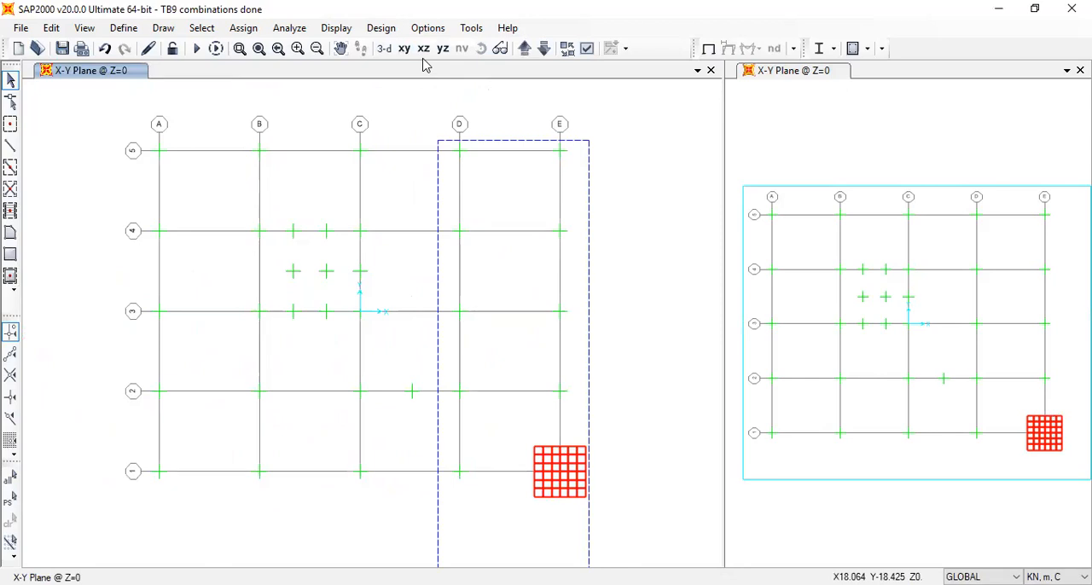
left_click(424, 49)
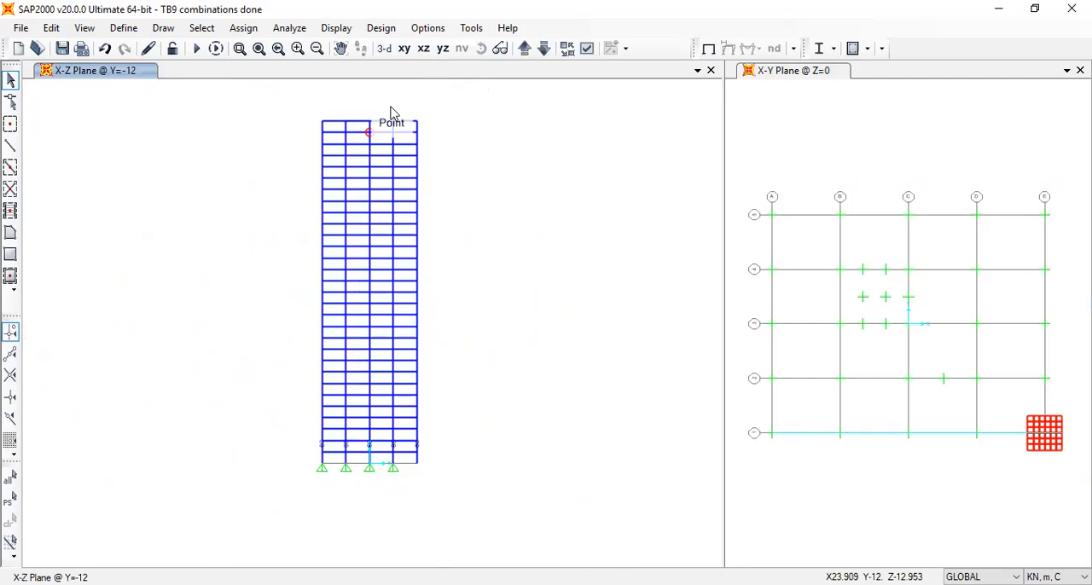
left_click(524, 49)
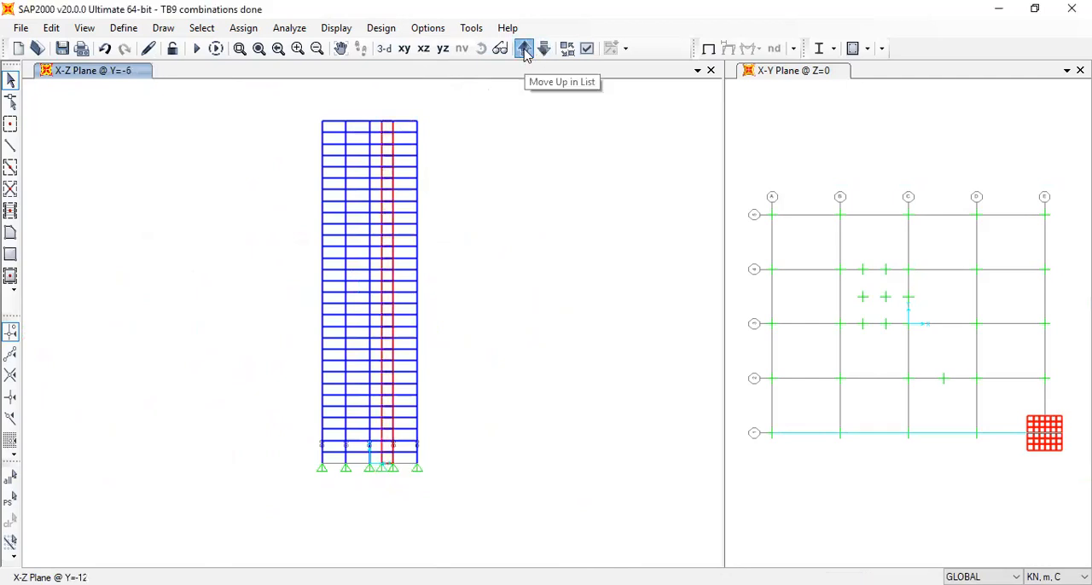
left_click(523, 49)
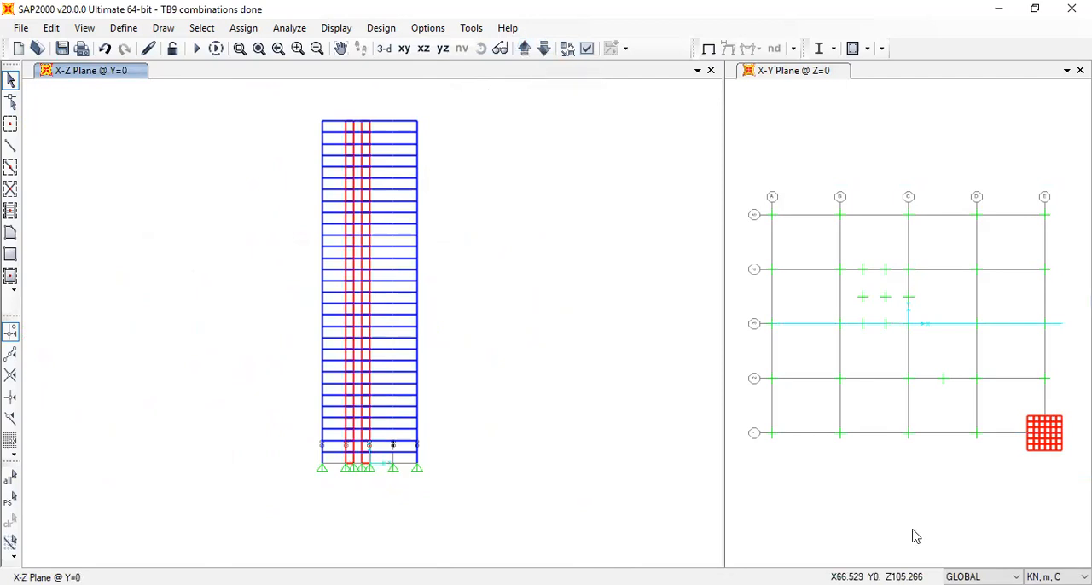
left_click(523, 48)
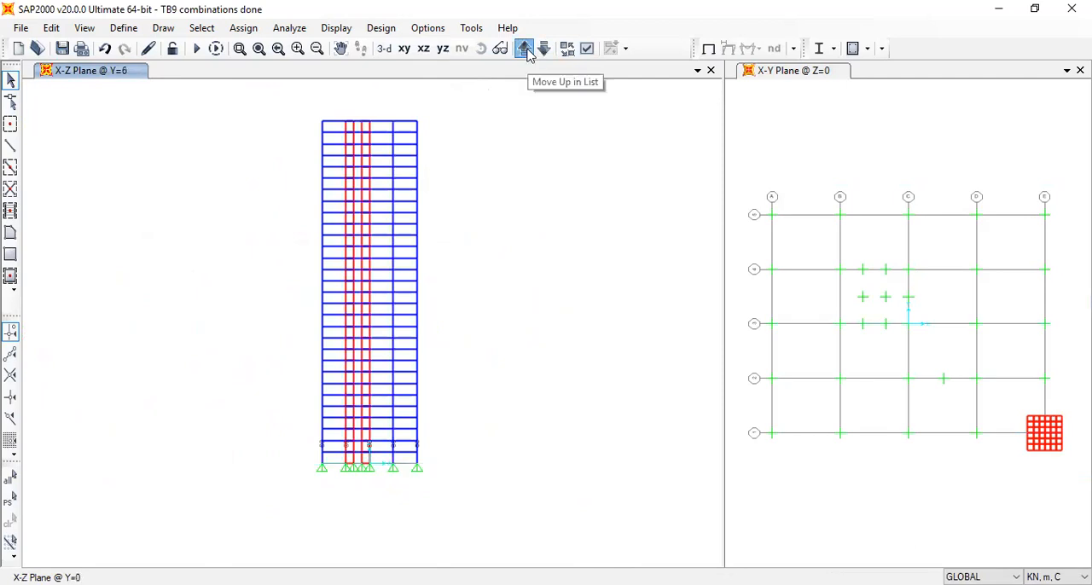
left_click(524, 49)
left_click(523, 49)
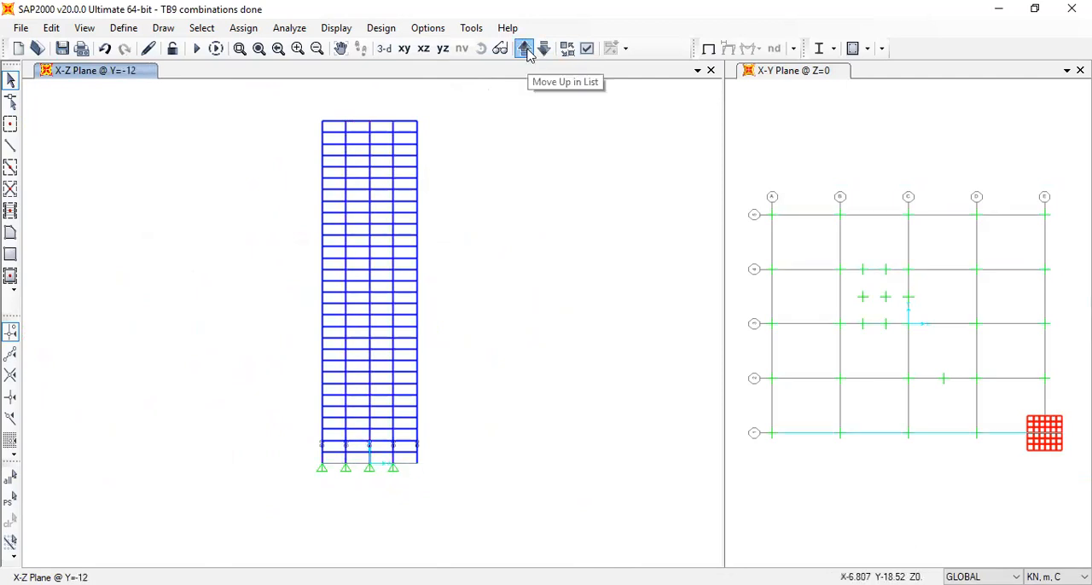
left_click(524, 49)
left_click(524, 49)
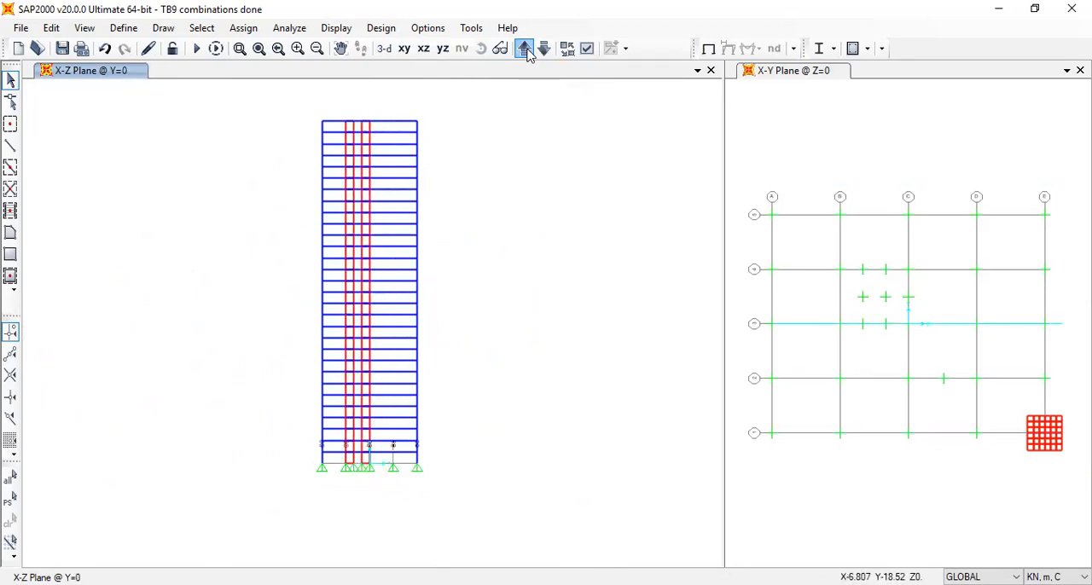
left_click(524, 49)
left_click(524, 48)
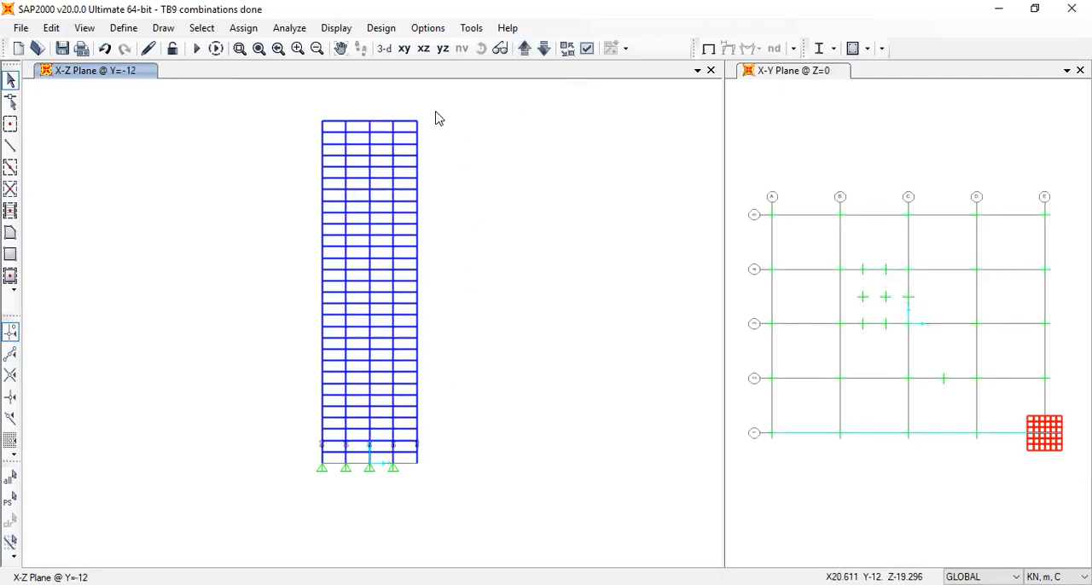
Select the four piles below the corner pile cap in 3D and divide them into a specified number of frames with length ratio 1
left_click(384, 48)
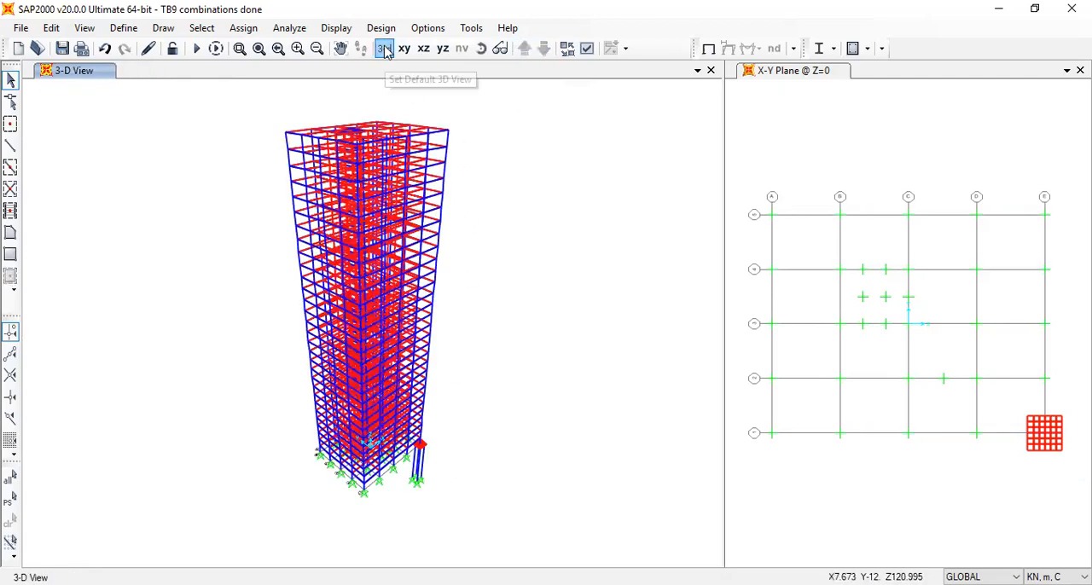
scroll(443, 498, "up", 3)
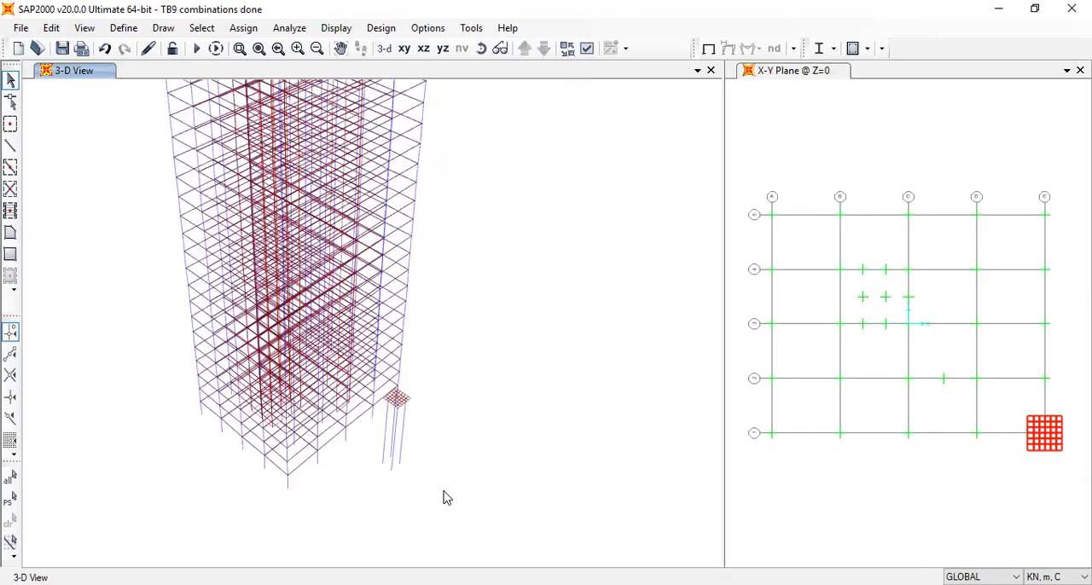
scroll(444, 497, "up", 2)
left_click_drag(386, 393, 326, 367)
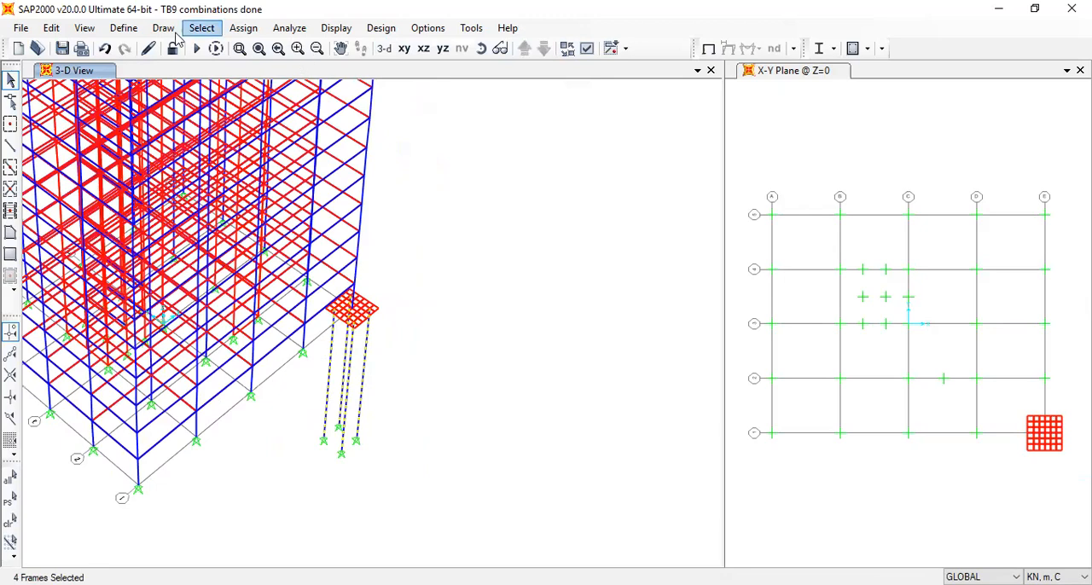
left_click(52, 28)
mouse_move(117, 328)
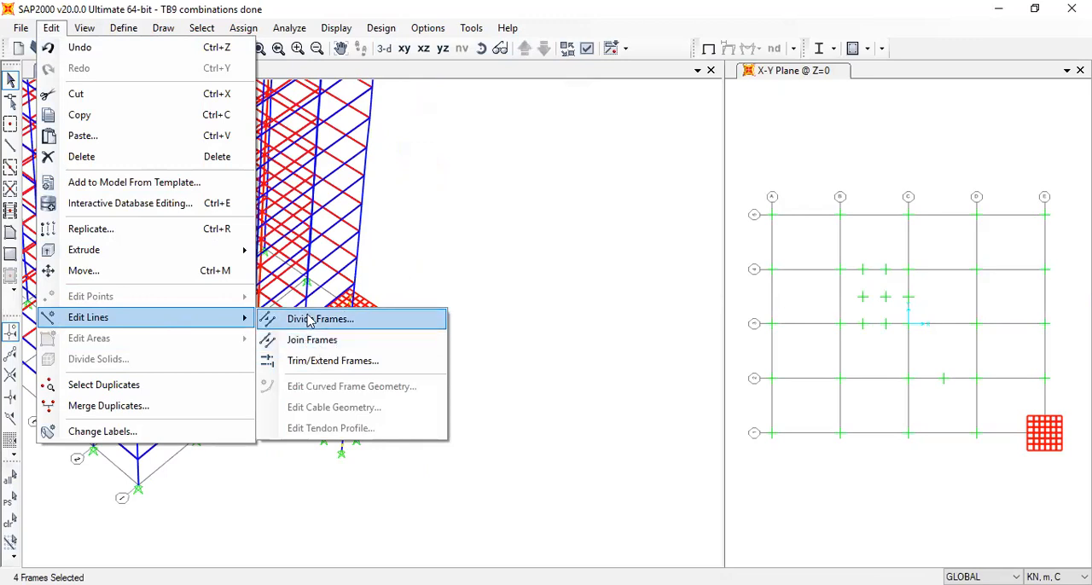
key("Return")
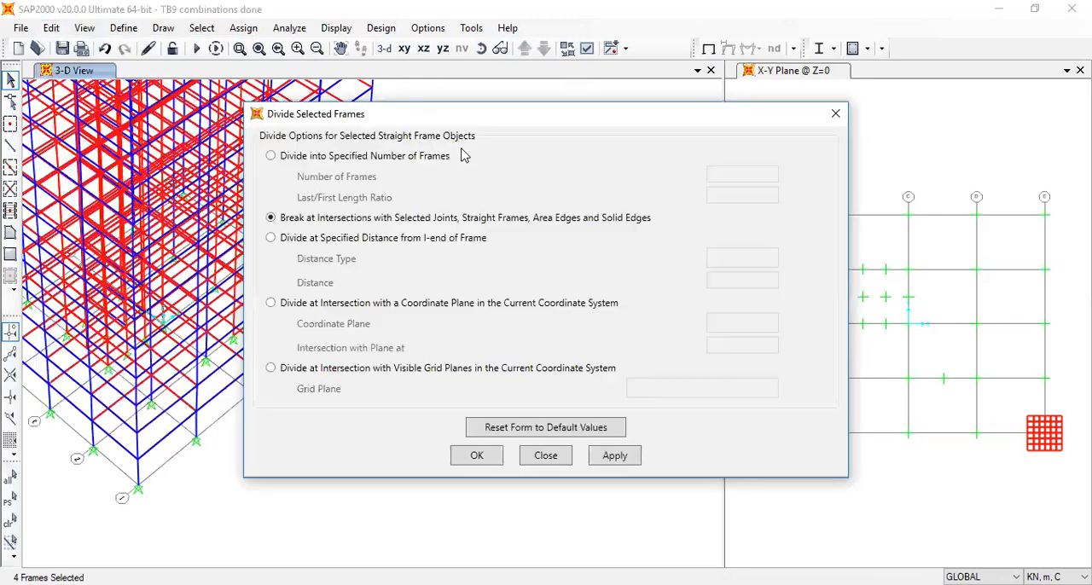
left_click(358, 160)
key("Tab")
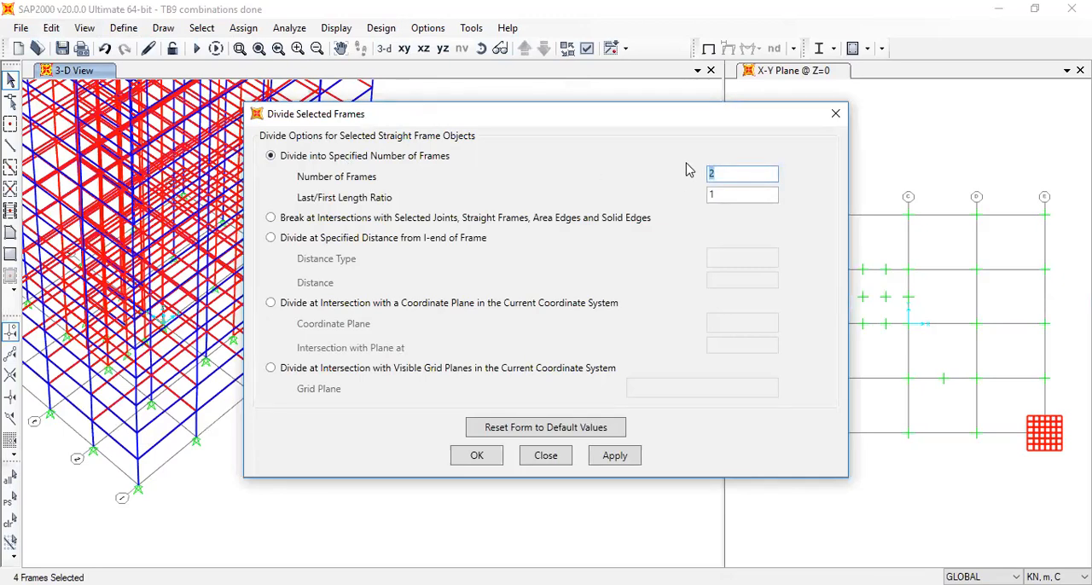
type("0")
left_click(502, 456)
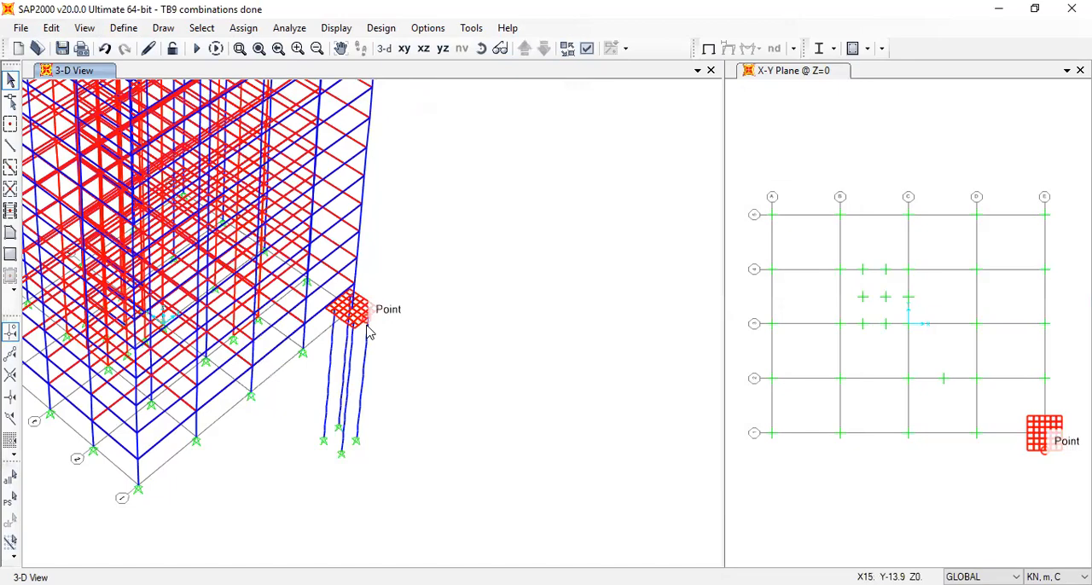
Assign simple local joint springs of 5000 kN/m in Translations 1 and 2 to the four pile joints nearest below the cap
key("F8")
left_click_drag(473, 390, 276, 247)
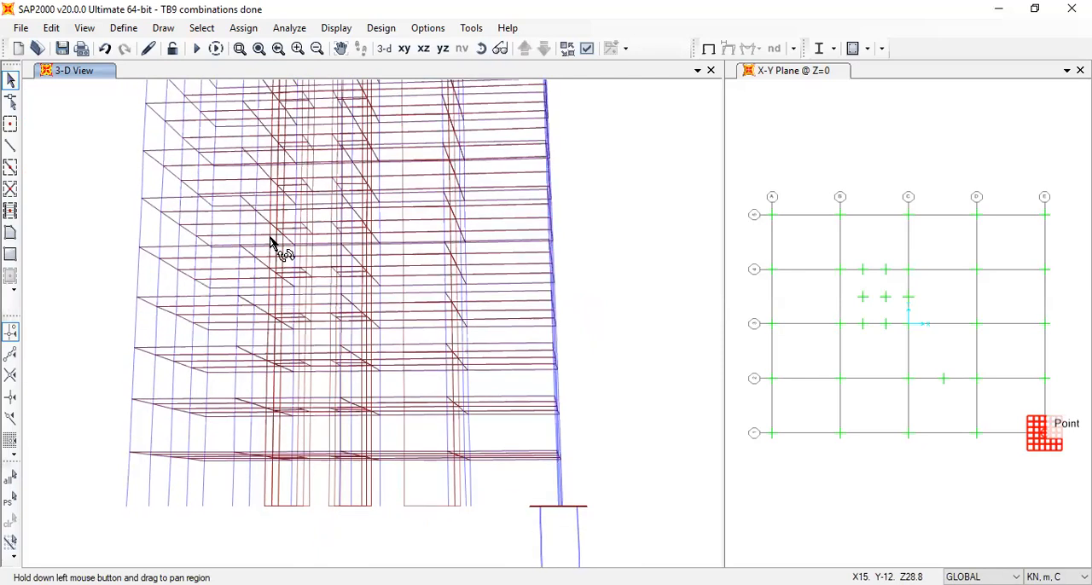
left_click_drag(587, 299, 517, 227)
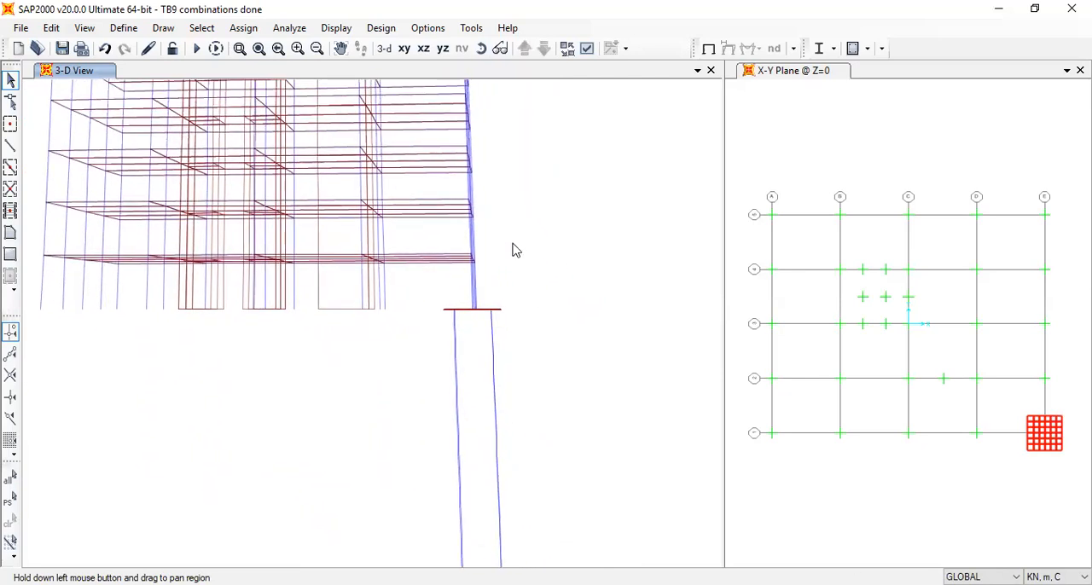
left_click_drag(441, 322, 523, 336)
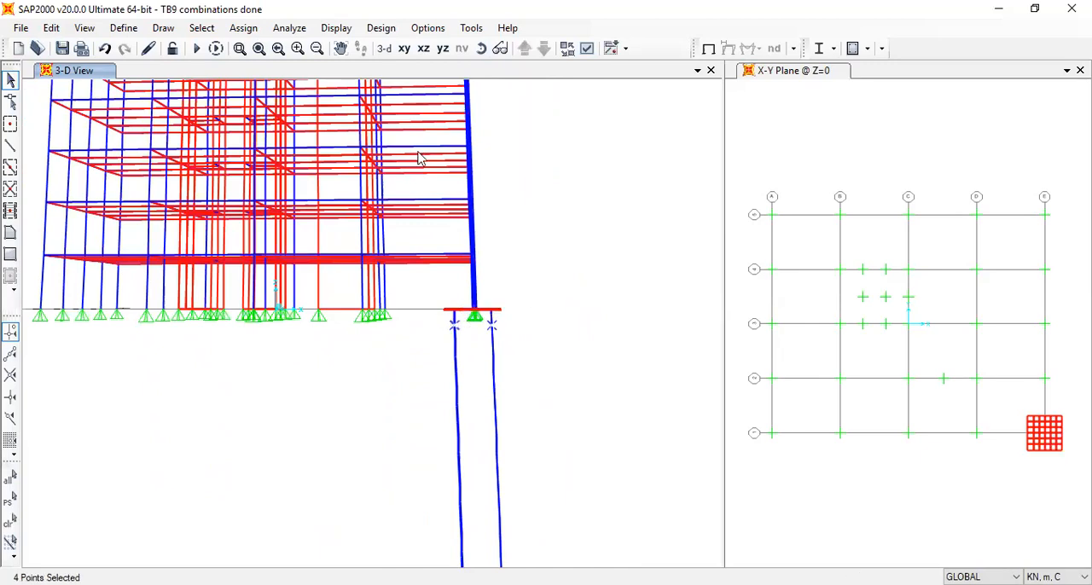
left_click(243, 28)
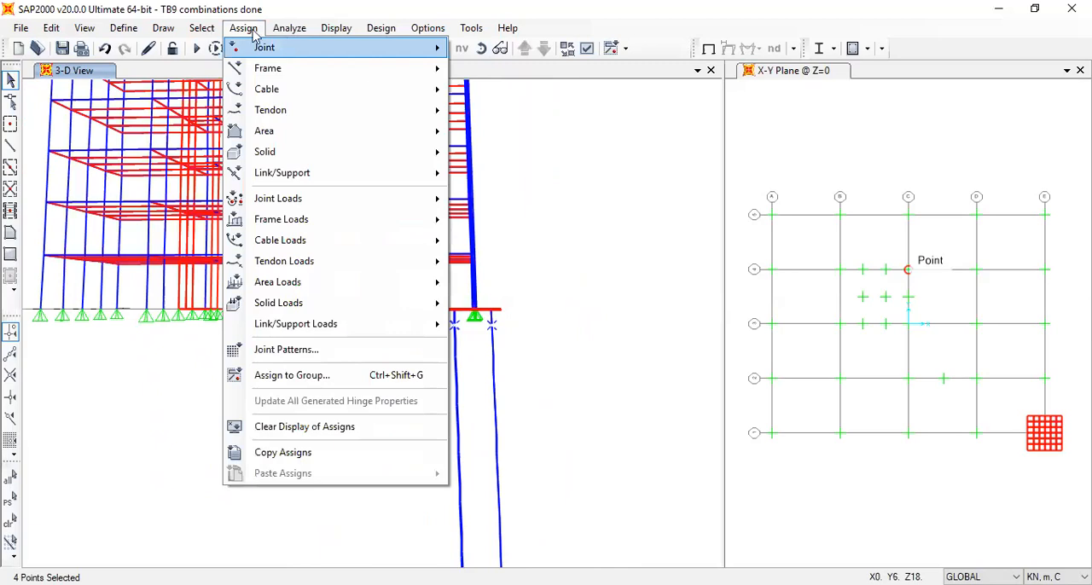
mouse_move(294, 46)
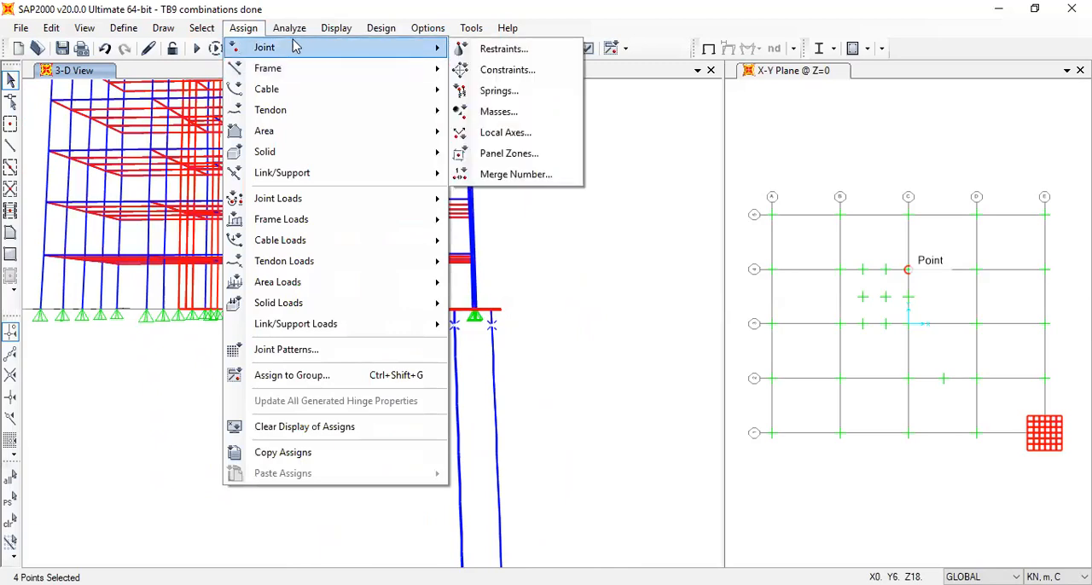
left_click(503, 94)
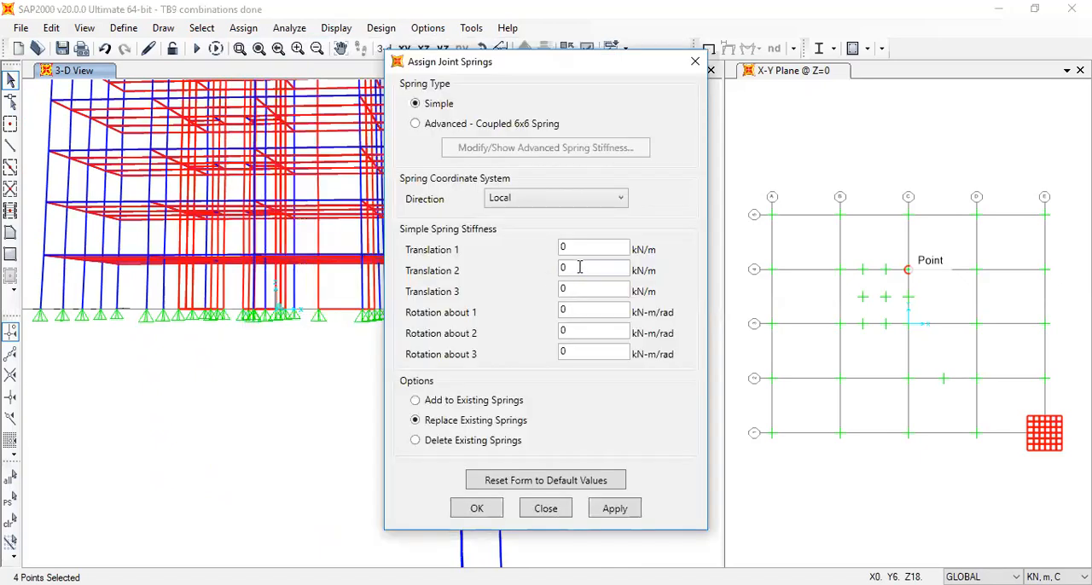
left_click(568, 248)
key("Tab")
type("500")
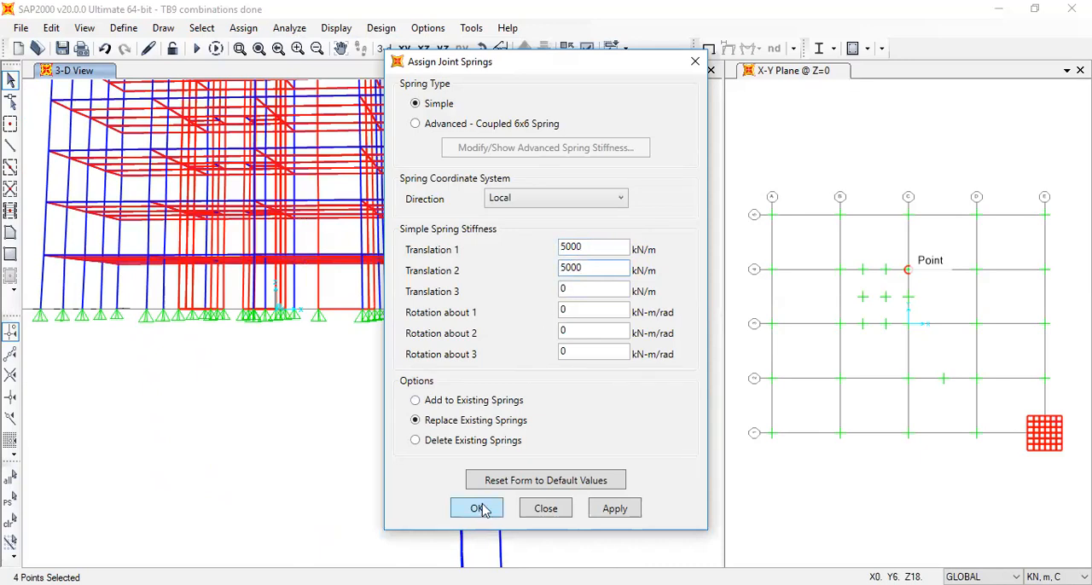
left_click(480, 508)
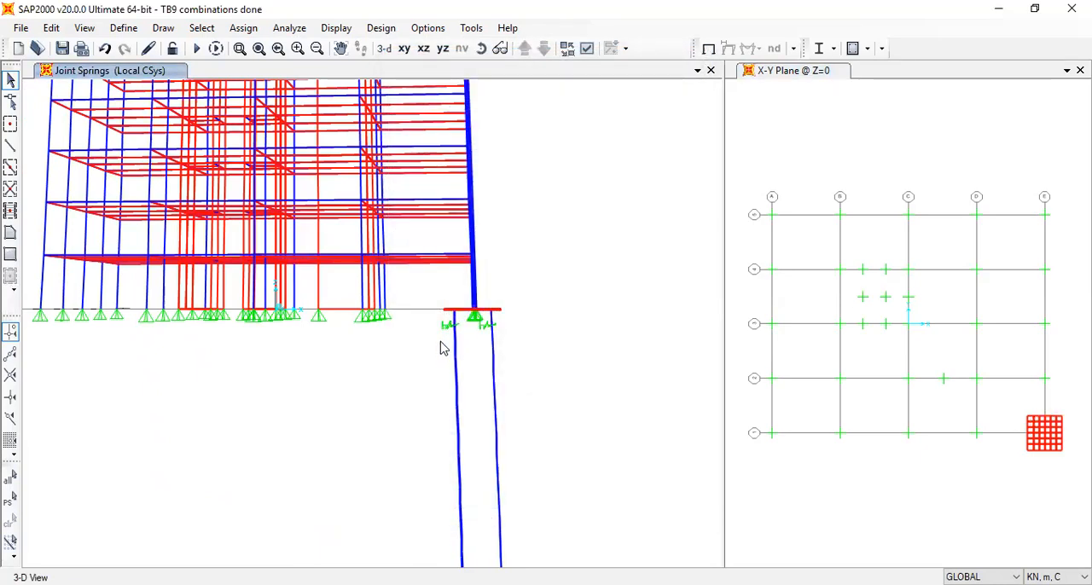
Assign simple joint springs of 10000 kN/m in Translations 1 and 2 to the second row of pile joints below the cap
left_click_drag(439, 335, 525, 360)
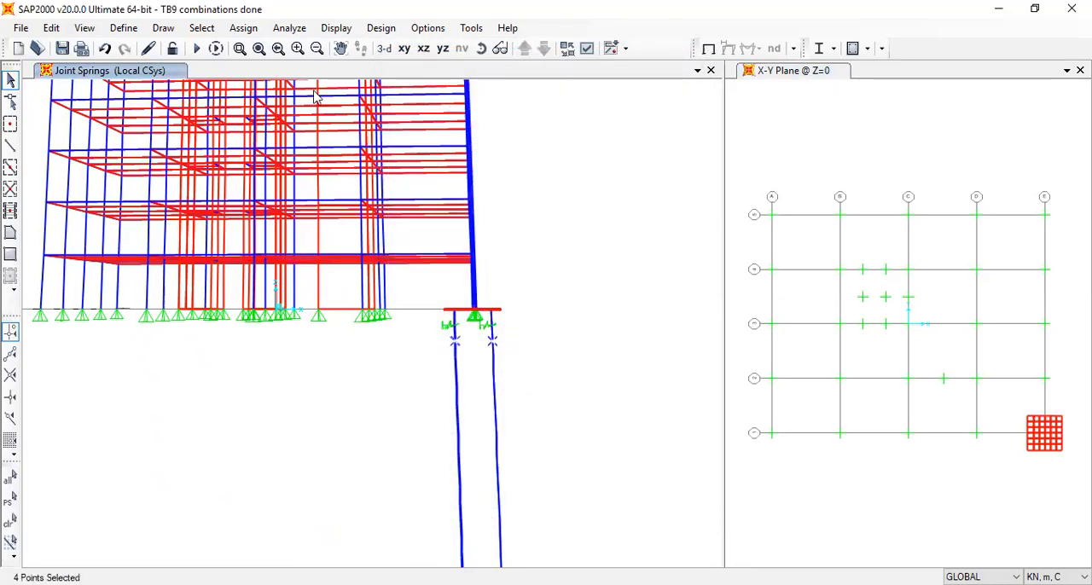
left_click(244, 27)
mouse_move(264, 47)
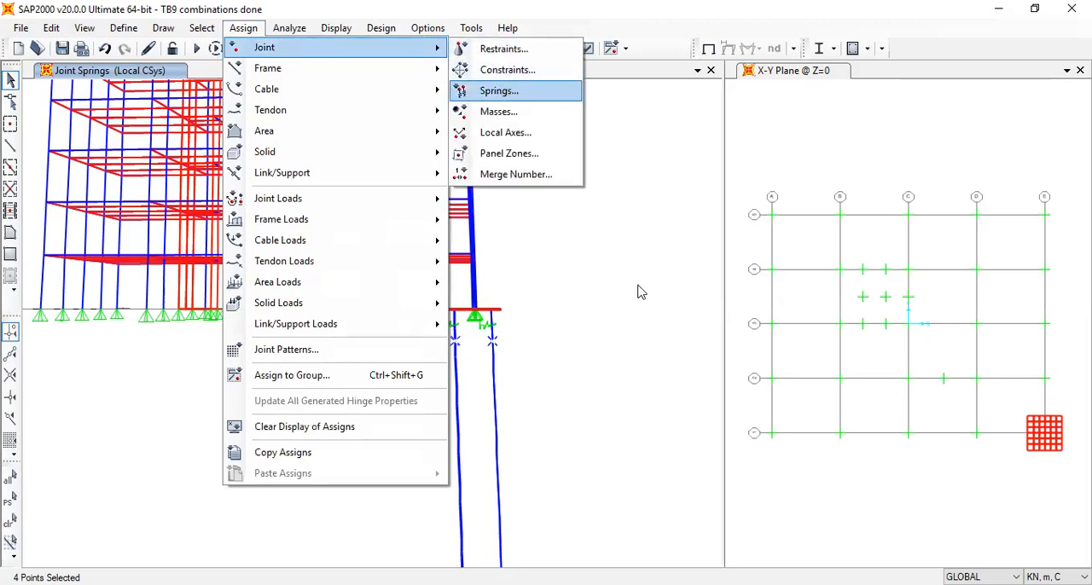
key("Return")
double_click(564, 267)
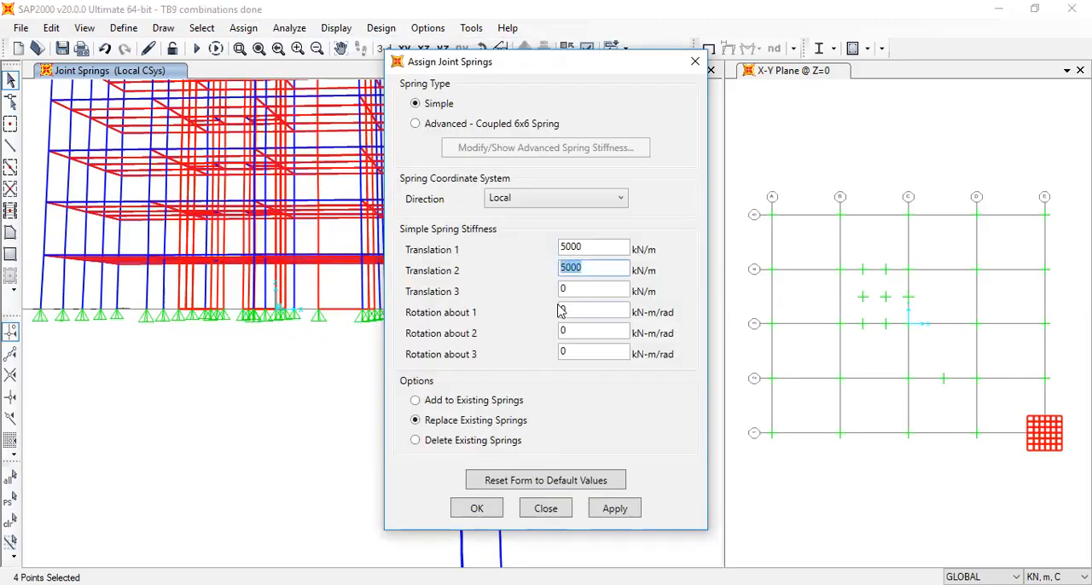
left_click(563, 268)
double_click(563, 248)
left_click(564, 248)
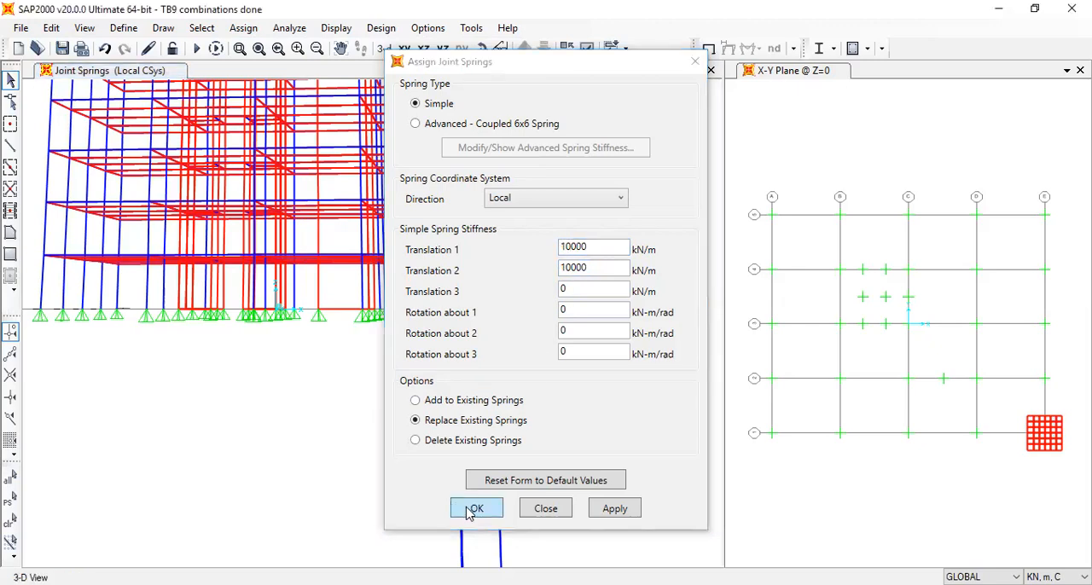
left_click(475, 508)
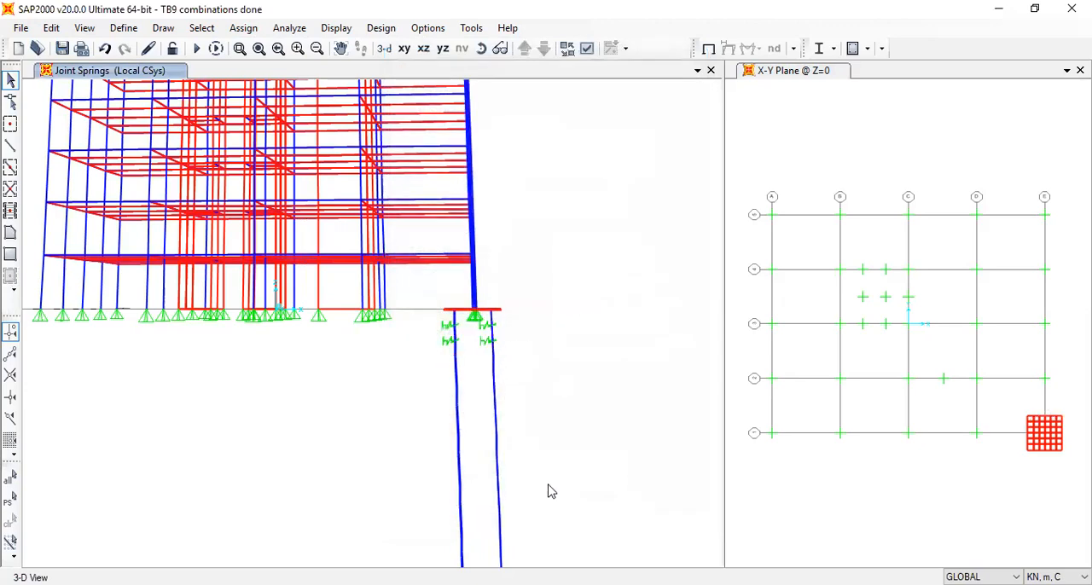
Select the four pile joints just above the base supports and the whole pile cap mesh at grid intersection E-1
middle_click_drag(546, 490, 551, 296)
left_click_drag(430, 369, 523, 384)
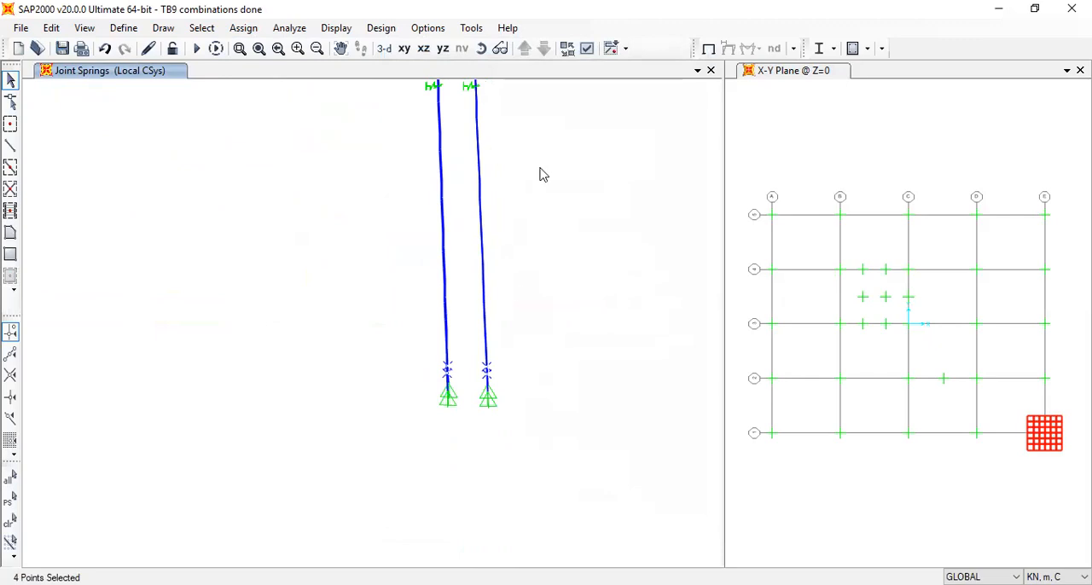
middle_click_drag(550, 177, 558, 261)
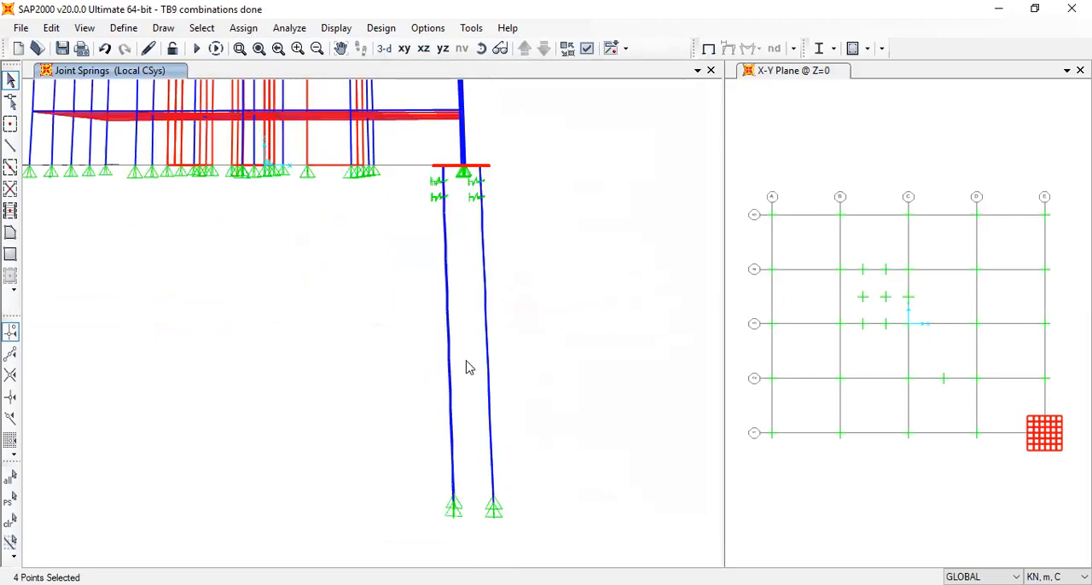
left_click(404, 49)
left_click_drag(510, 427, 629, 545)
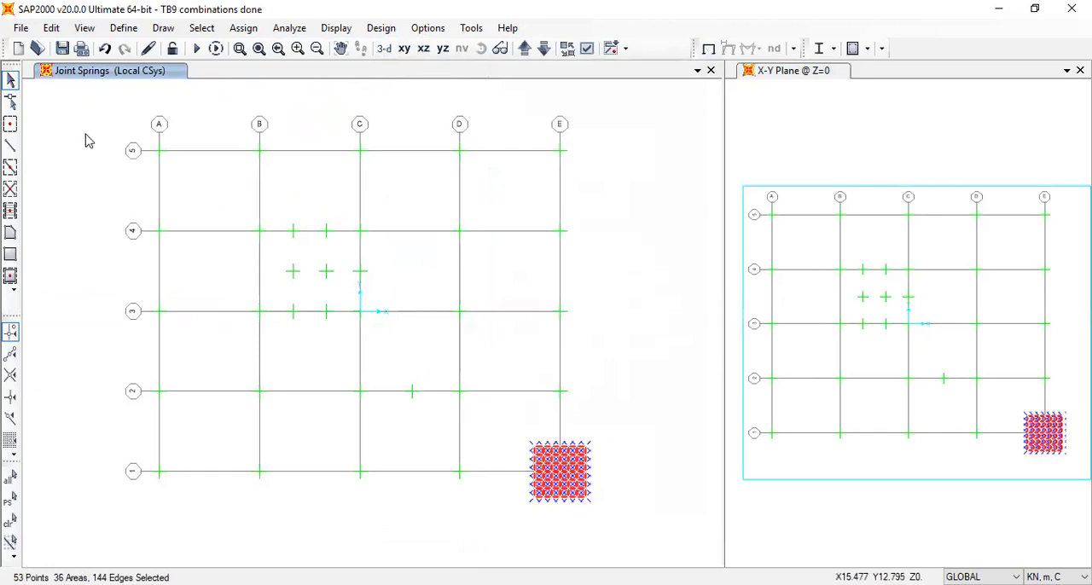
Add the four divided piles beneath the cap, with their joints, to the selection in the 3D view
left_click(384, 49)
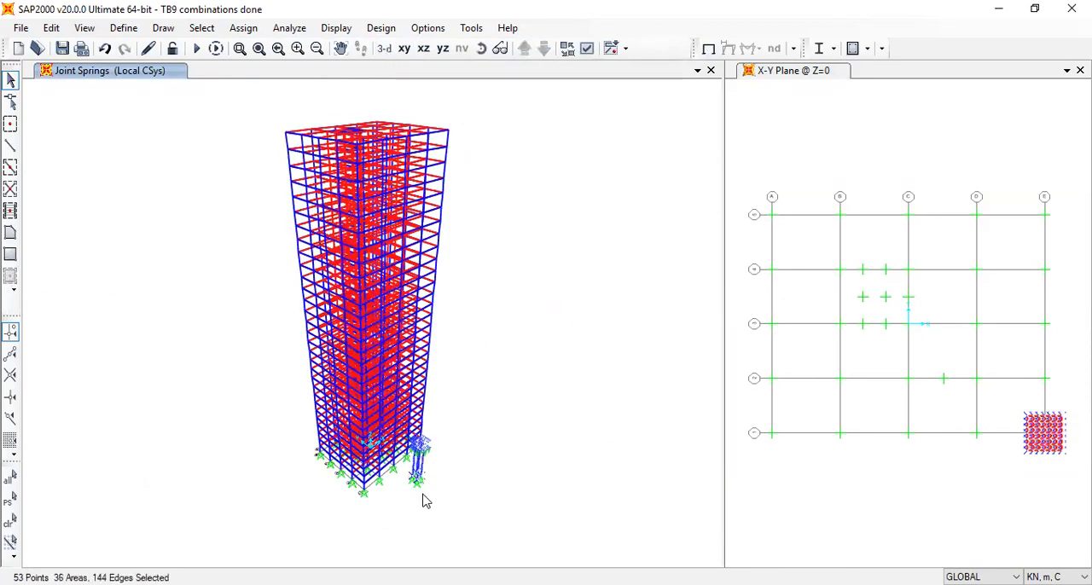
scroll(424, 493, "up", 2)
scroll(422, 488, "up", 2)
left_click_drag(450, 470, 388, 380)
left_click_drag(450, 367, 382, 296)
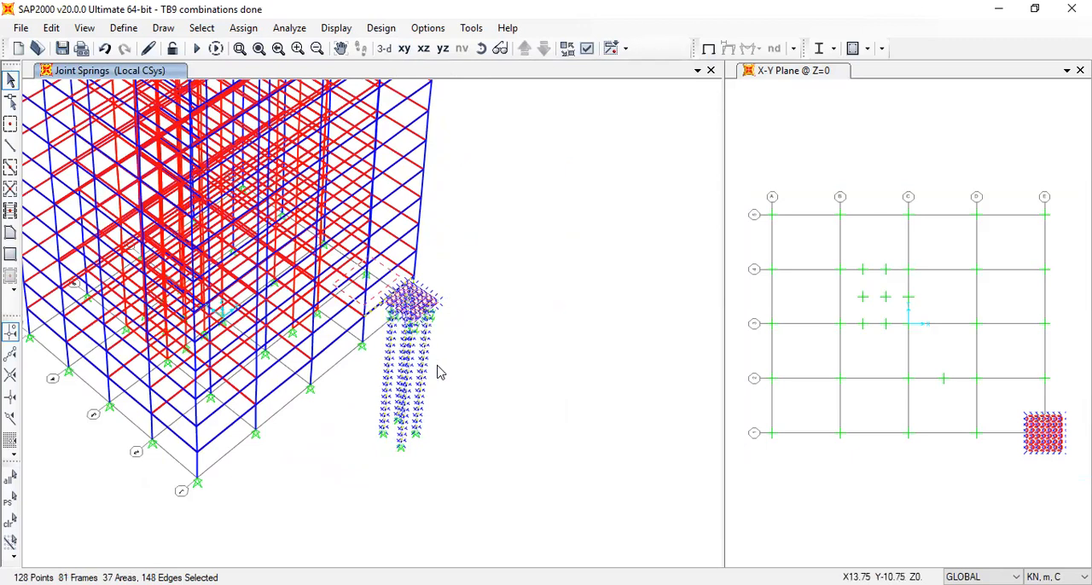
Clear the selection and reselect the four divided piles together with the whole pile cap mesh at grid intersection E-1
key("ctrl+q")
left_click_drag(437, 491, 381, 342)
scroll(402, 324, "up", 5)
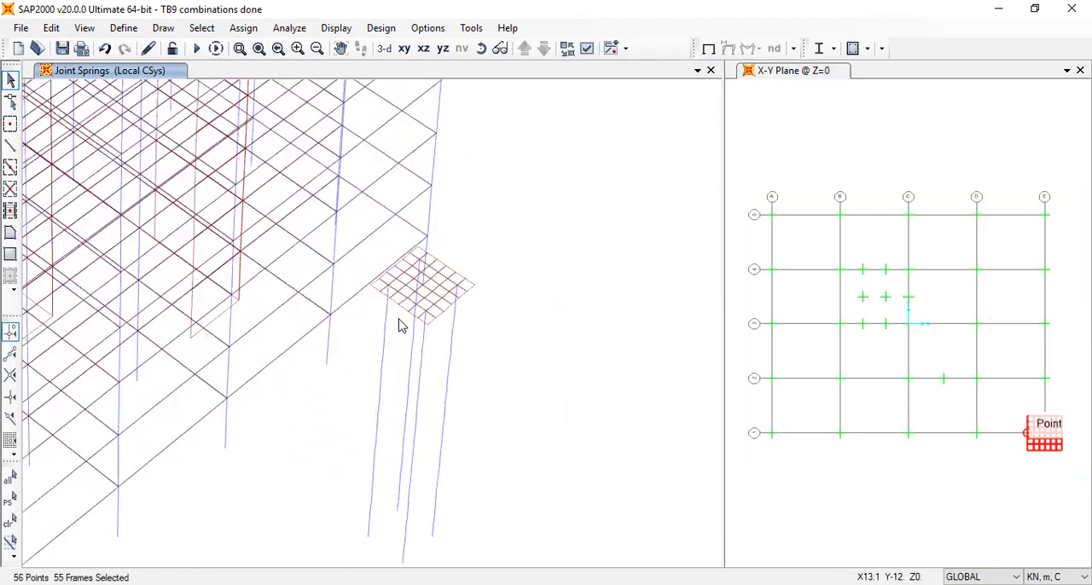
left_click_drag(563, 396, 370, 291)
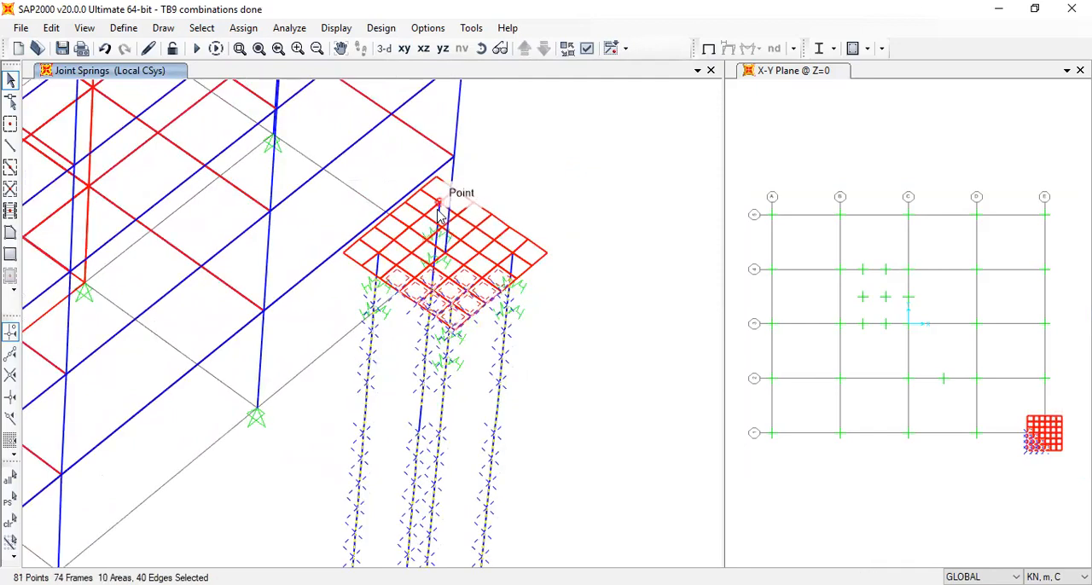
left_click_drag(418, 207, 583, 436)
left_click_drag(365, 246, 475, 419)
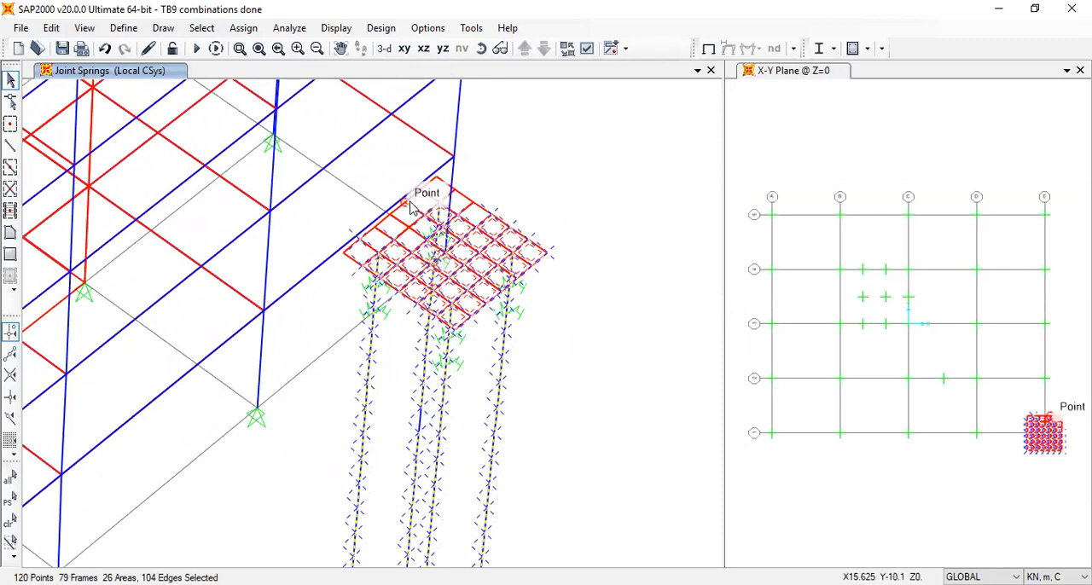
left_click_drag(317, 178, 467, 379)
left_click_drag(560, 309, 476, 220)
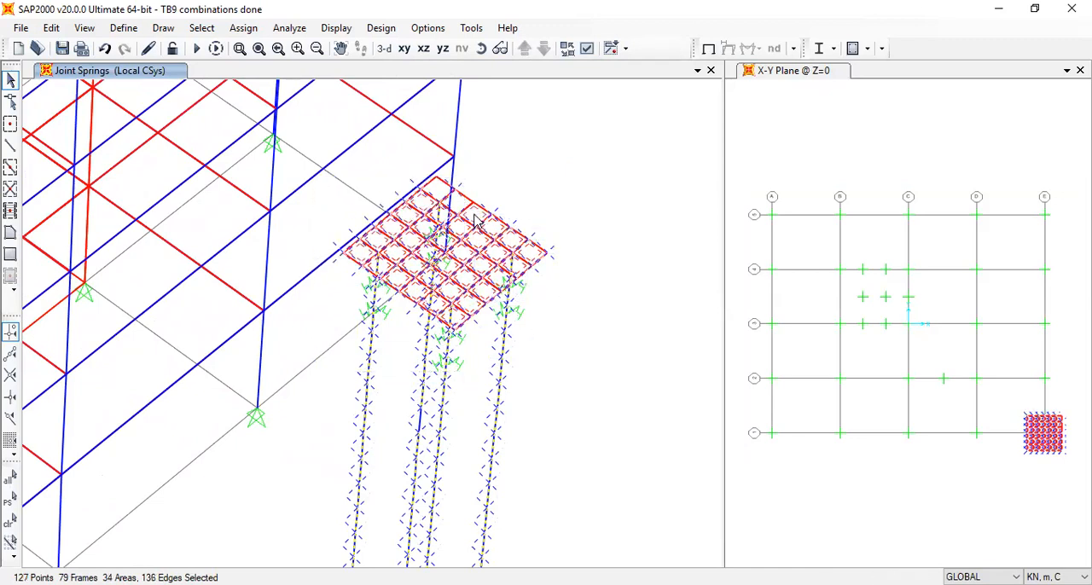
left_click(404, 48)
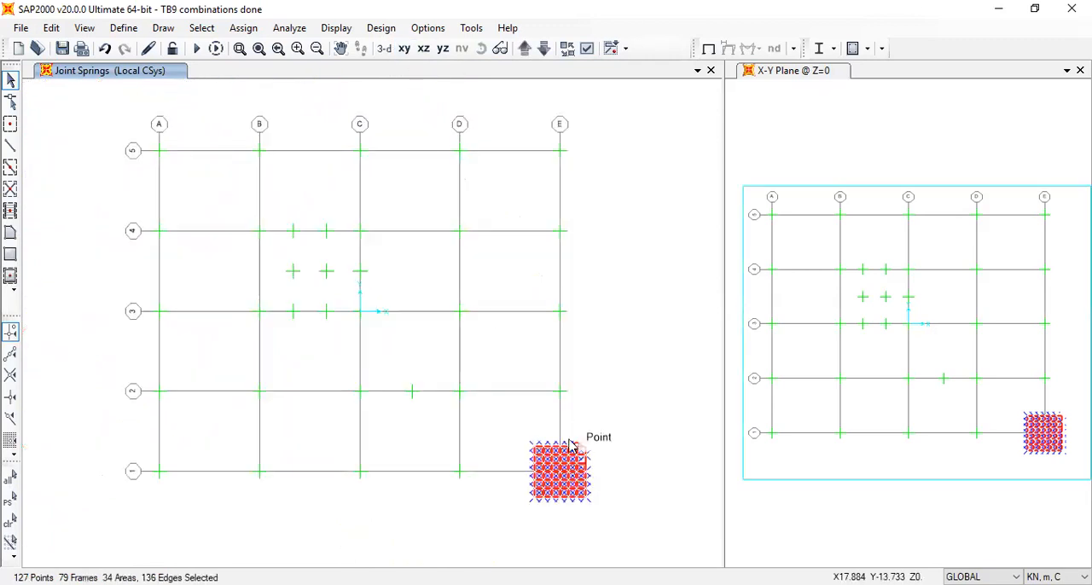
left_click_drag(535, 421, 615, 511)
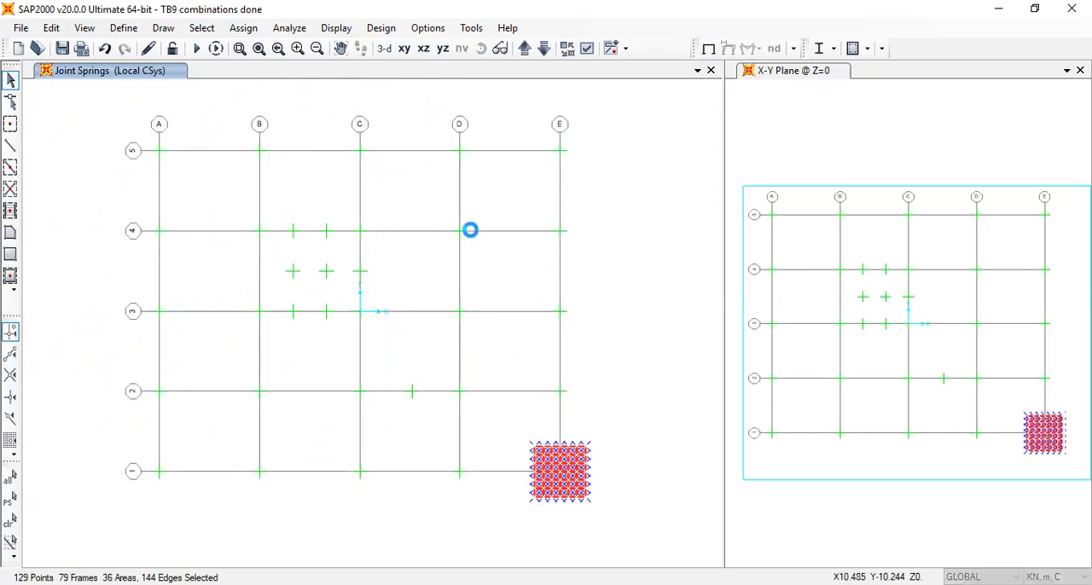
Replicate the selected pile cap and piles linearly with dx -7.5 and number 4 along grid line 1
key("ctrl+r")
left_click_drag(450, 199, 375, 202)
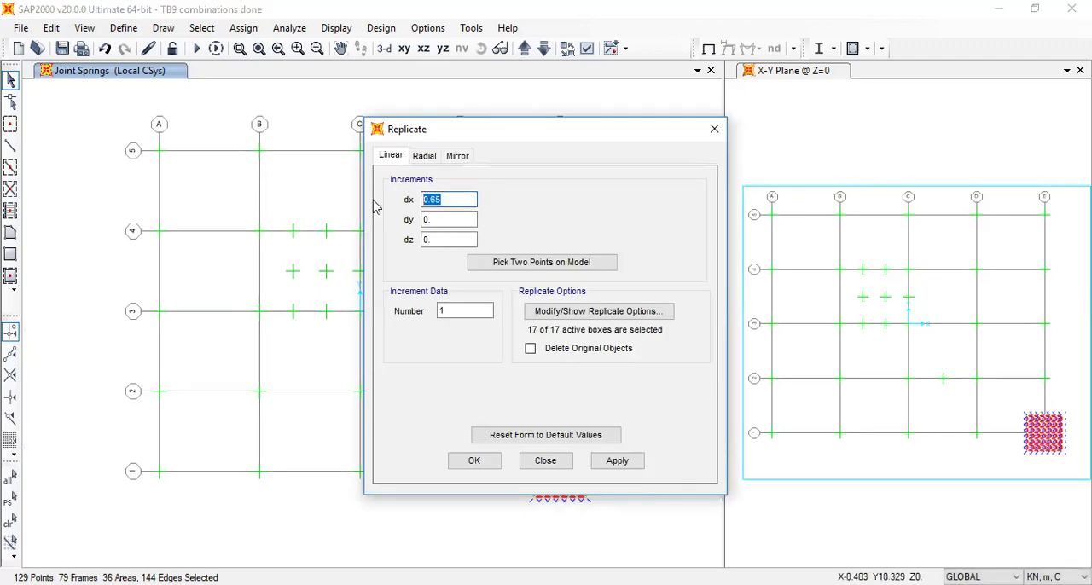
type("-7.5")
left_click_drag(449, 312, 417, 312)
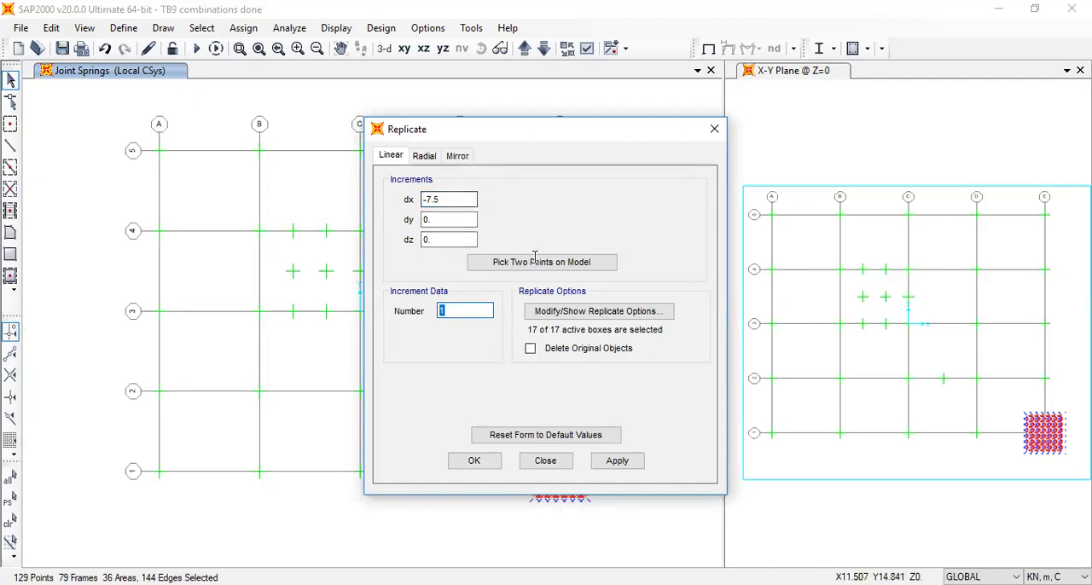
type("4")
left_click(566, 474)
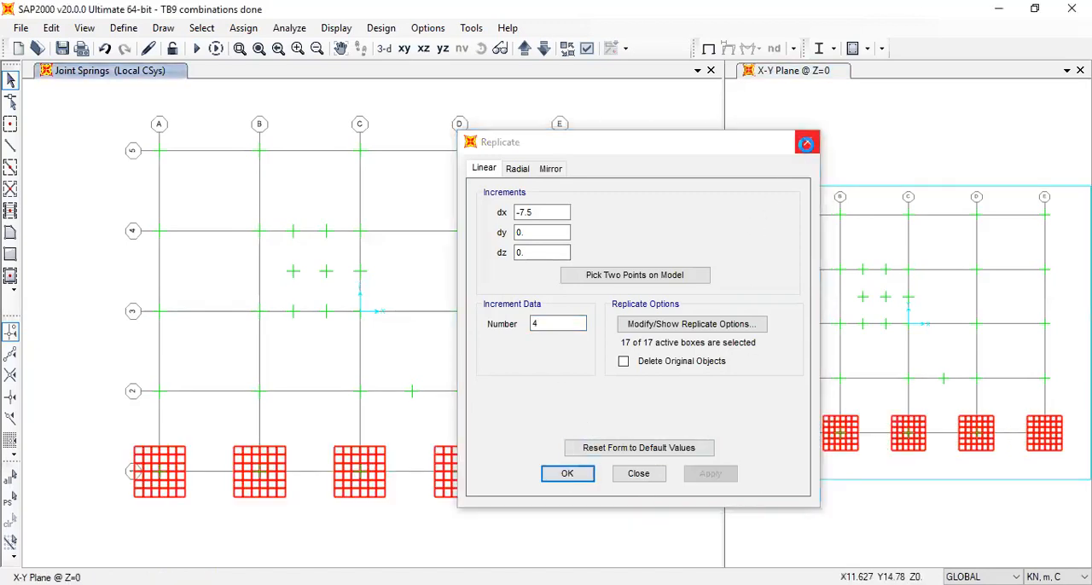
left_click(807, 143)
Select the E-1 pile cap mesh in plan and replicate it linearly with dx 0, dy 6 and number 4
left_click_drag(509, 426, 615, 546)
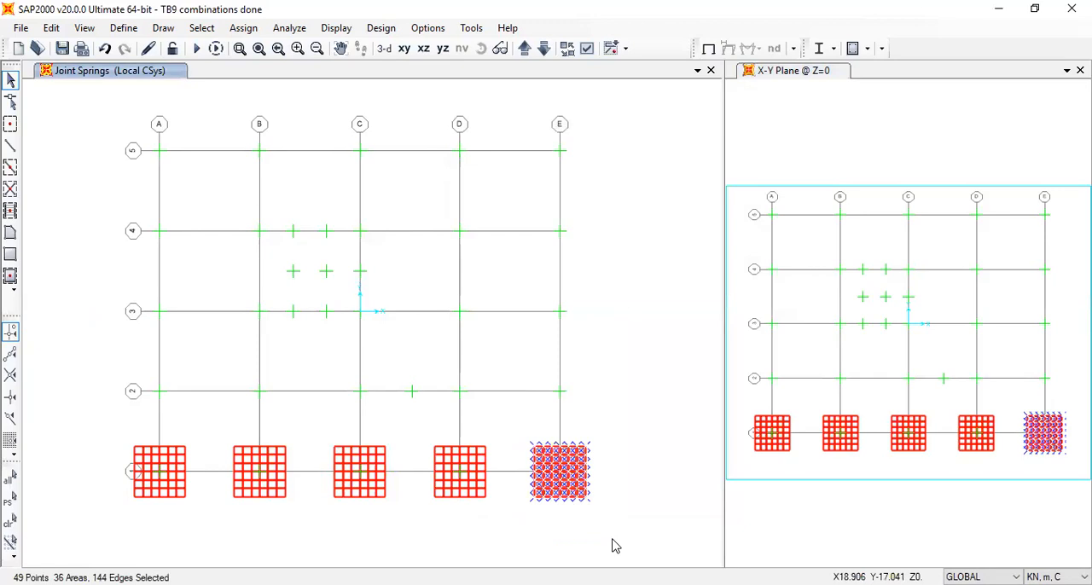
key("ctrl+r")
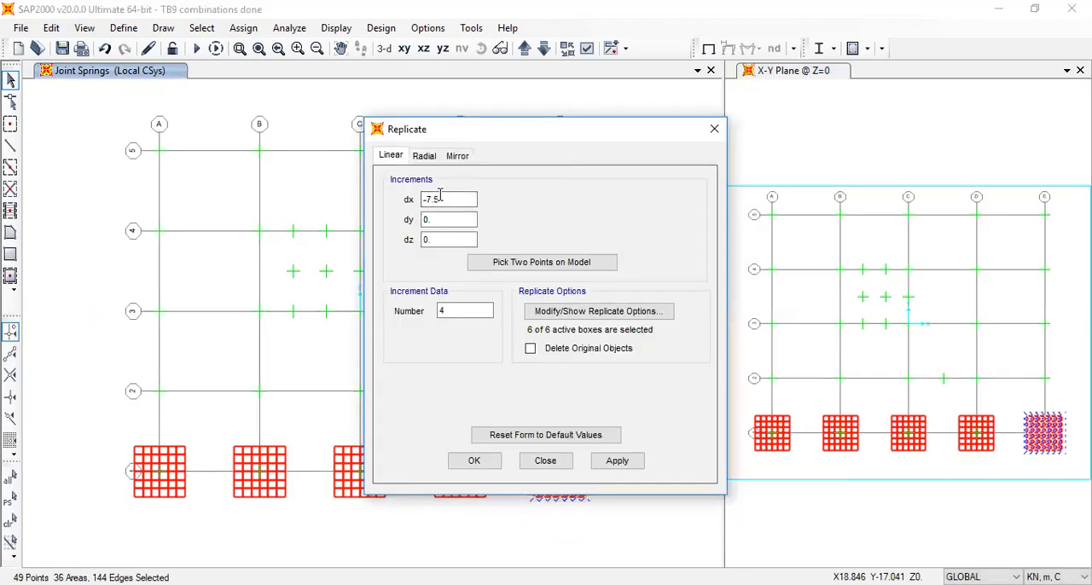
left_click_drag(437, 200, 401, 203)
type("0")
key("Tab")
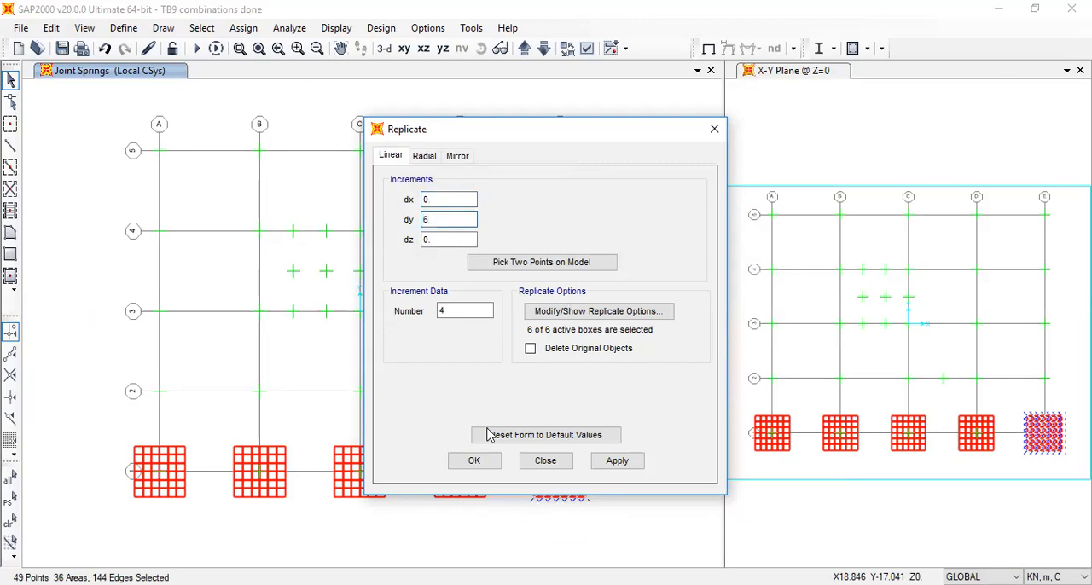
left_click(474, 460)
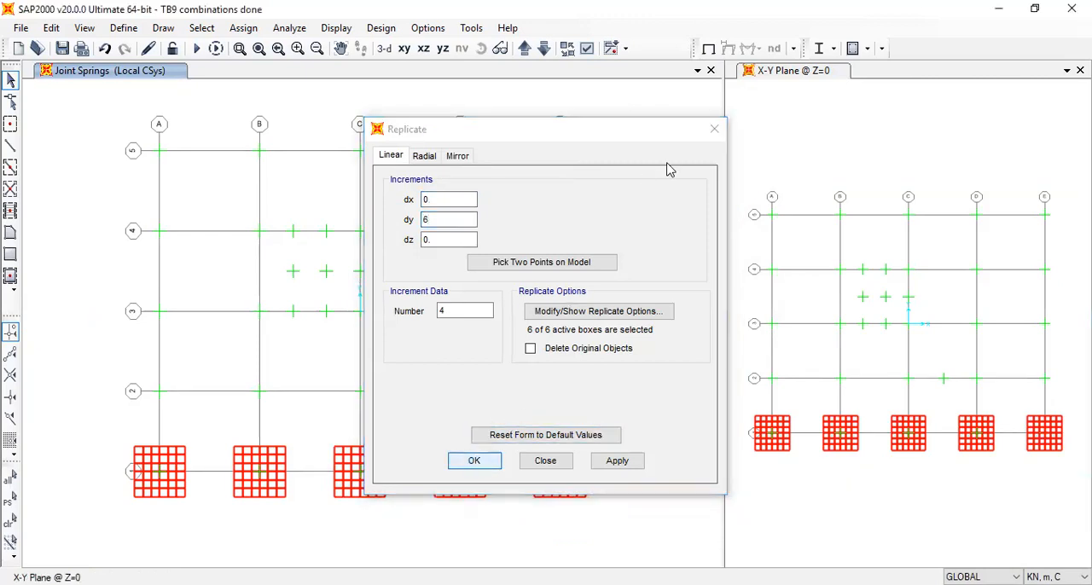
left_click(713, 132)
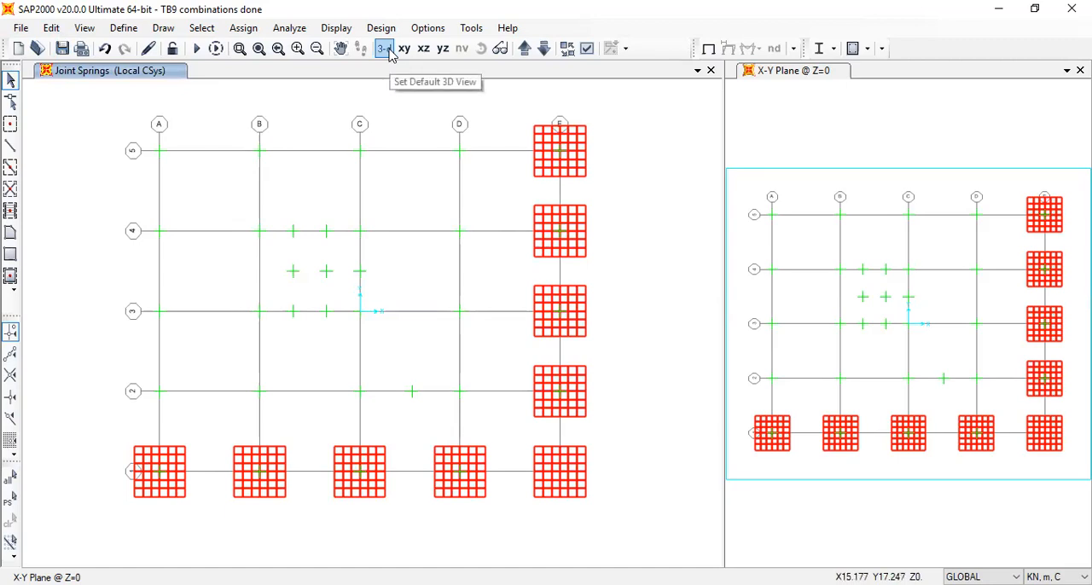
Remove all joint restraints from the eight grid points at the centres of the replicated pile caps along grid lines E and 1
left_click(560, 151)
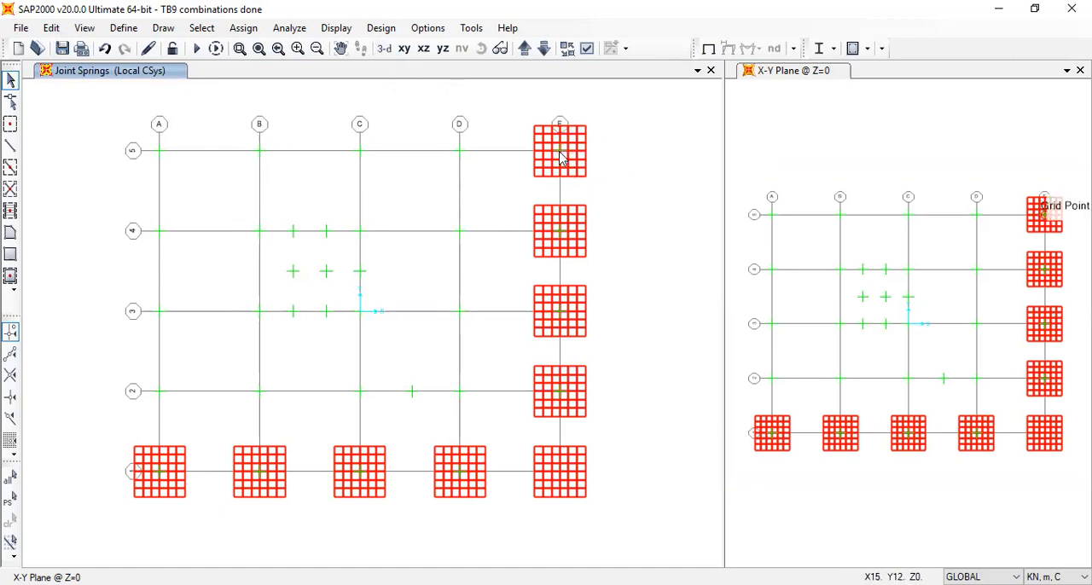
left_click(560, 232)
left_click(560, 312)
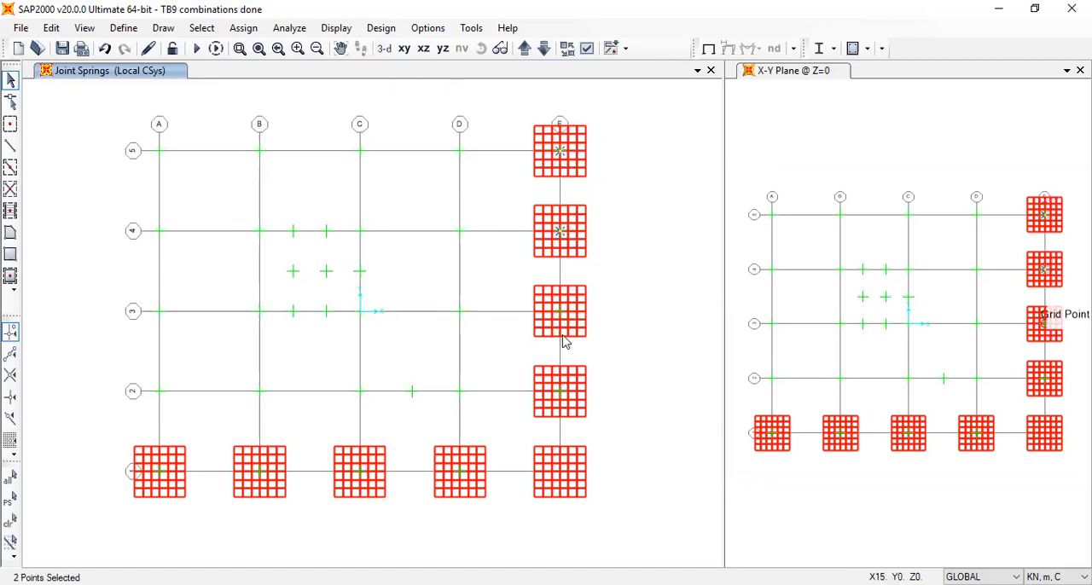
left_click(560, 393)
left_click(460, 472)
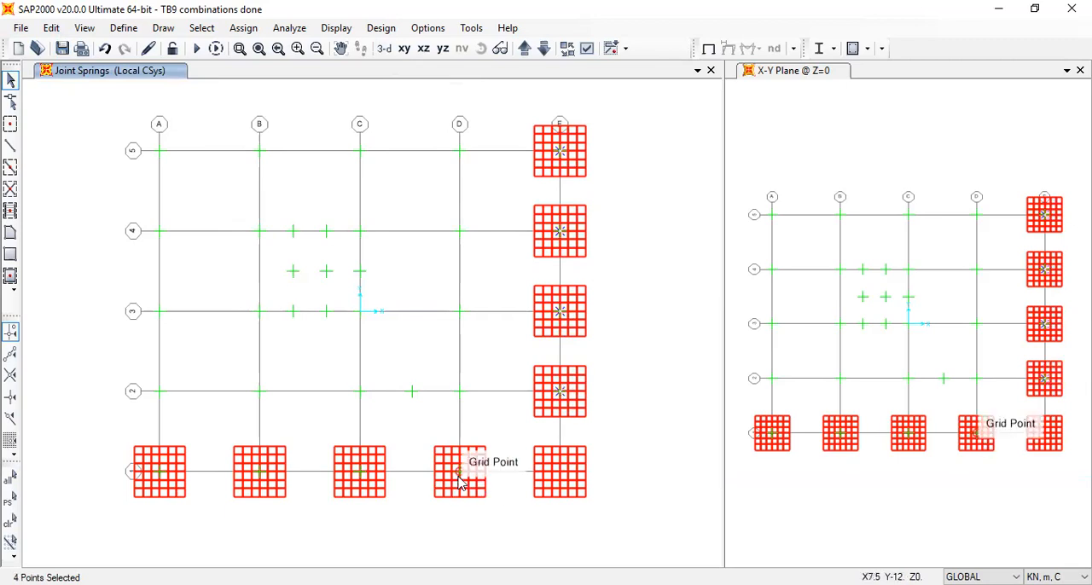
left_click(360, 472)
left_click(259, 473)
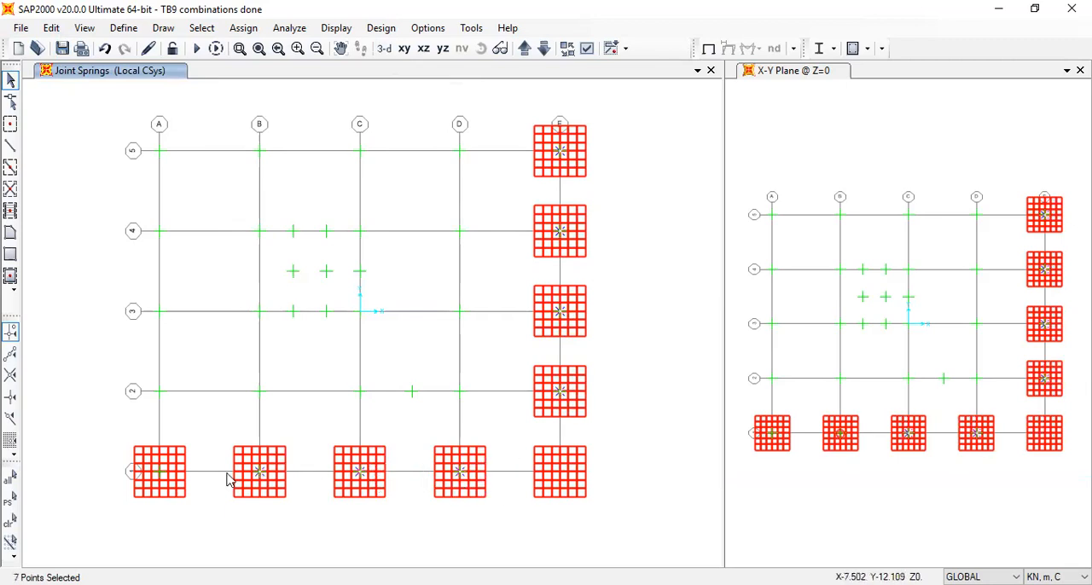
left_click(164, 474)
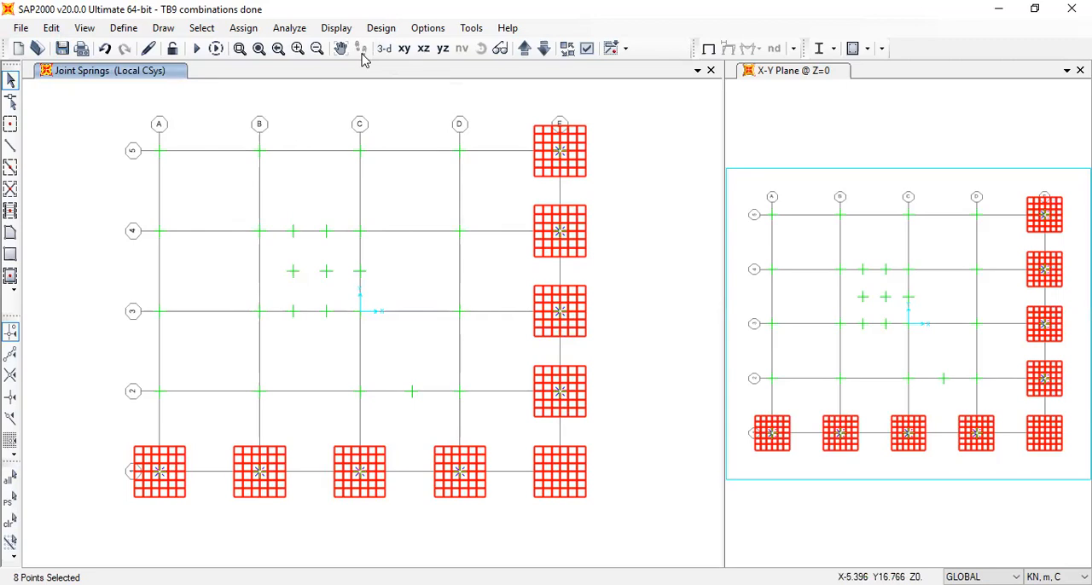
left_click(244, 27)
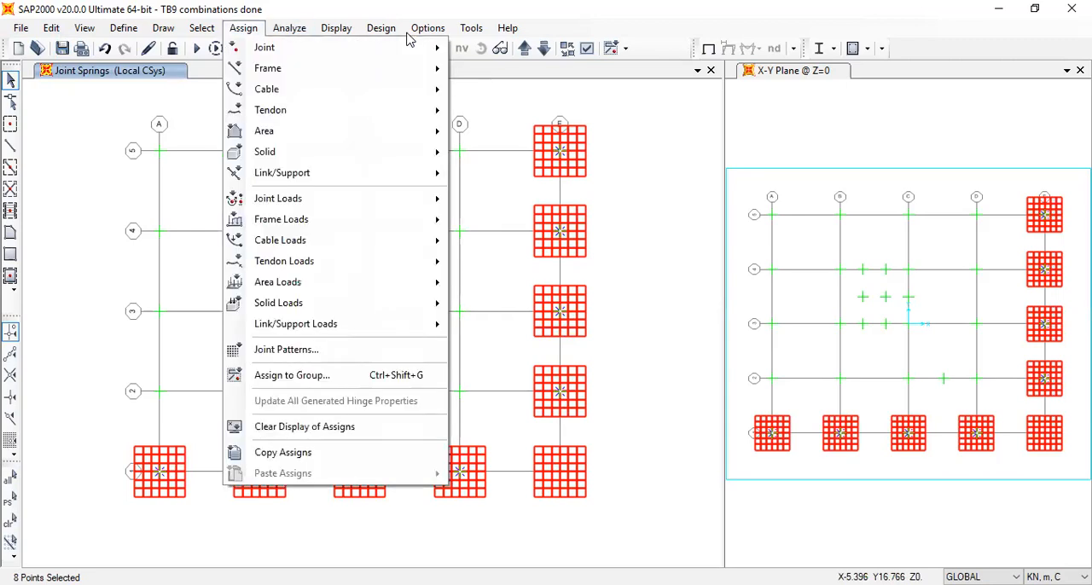
mouse_move(299, 47)
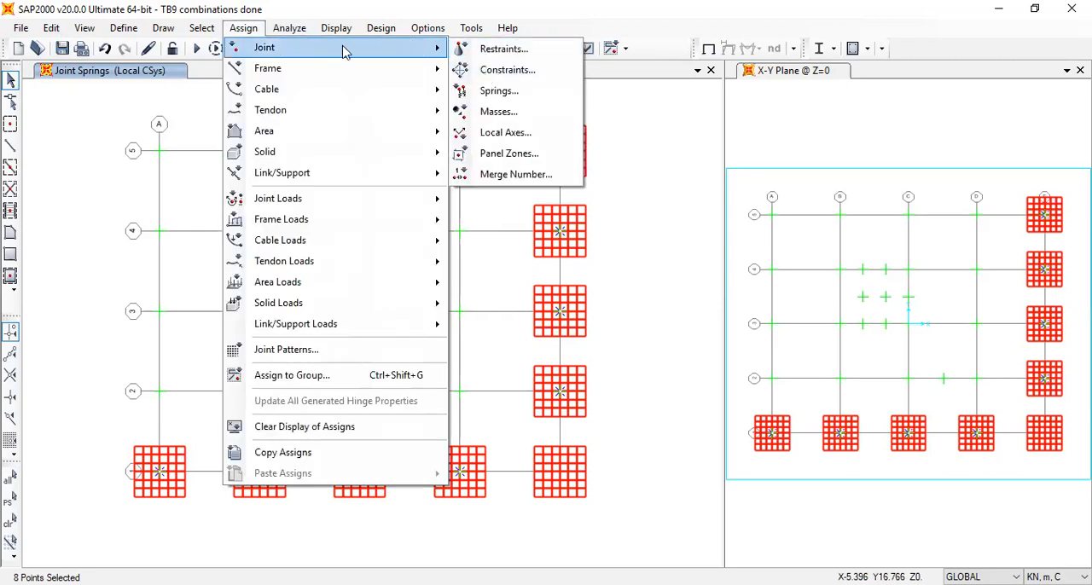
key("Return")
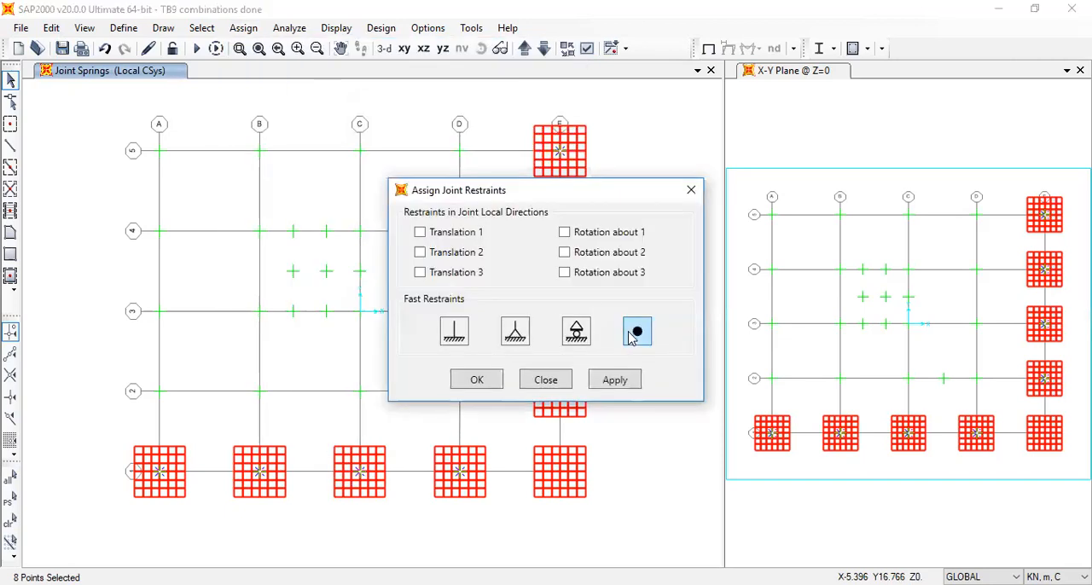
left_click(464, 385)
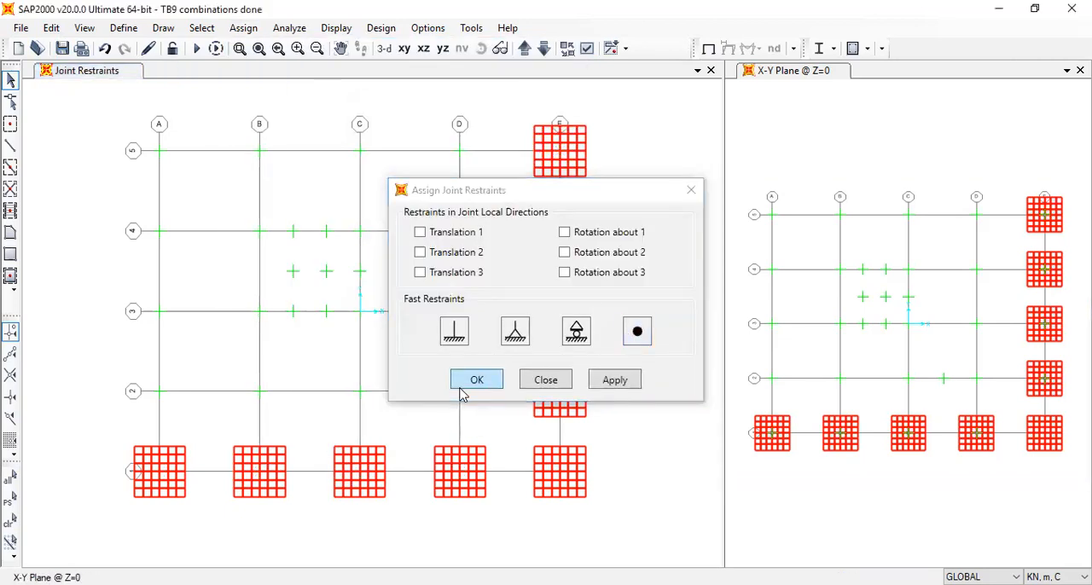
Run the analysis and display the M11 resultant shell forces for the ENVXY combination, envelope maximum
left_click(197, 49)
left_click(748, 396)
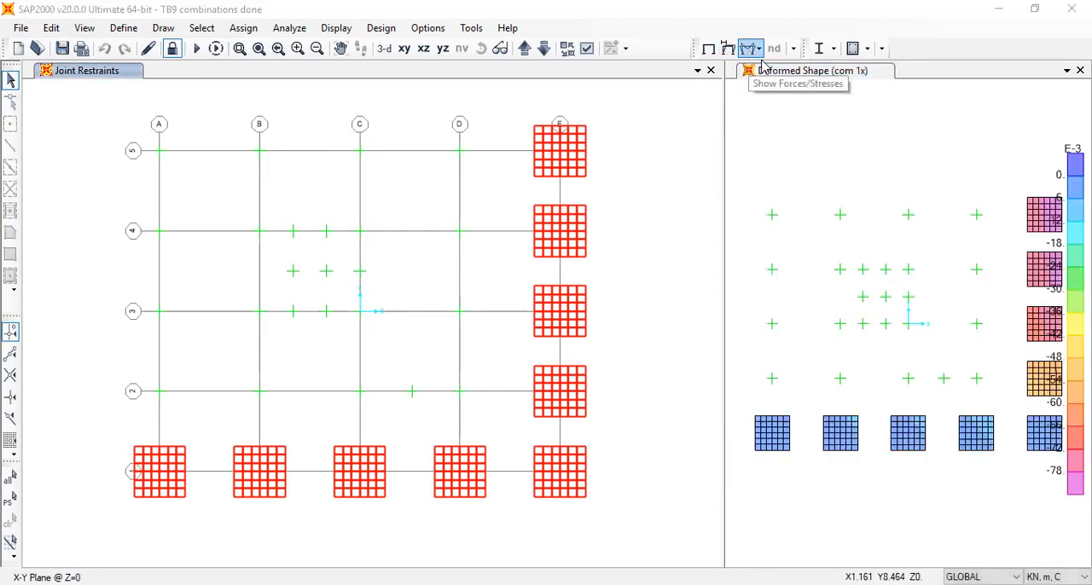
left_click(756, 49)
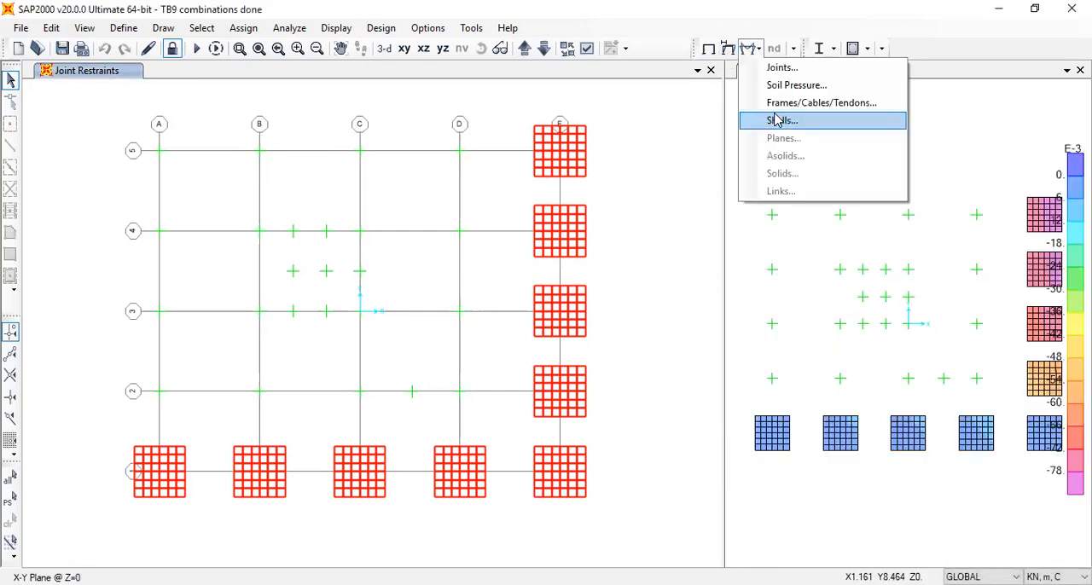
left_click(782, 120)
left_click(405, 67)
left_click(482, 490)
left_click(477, 542)
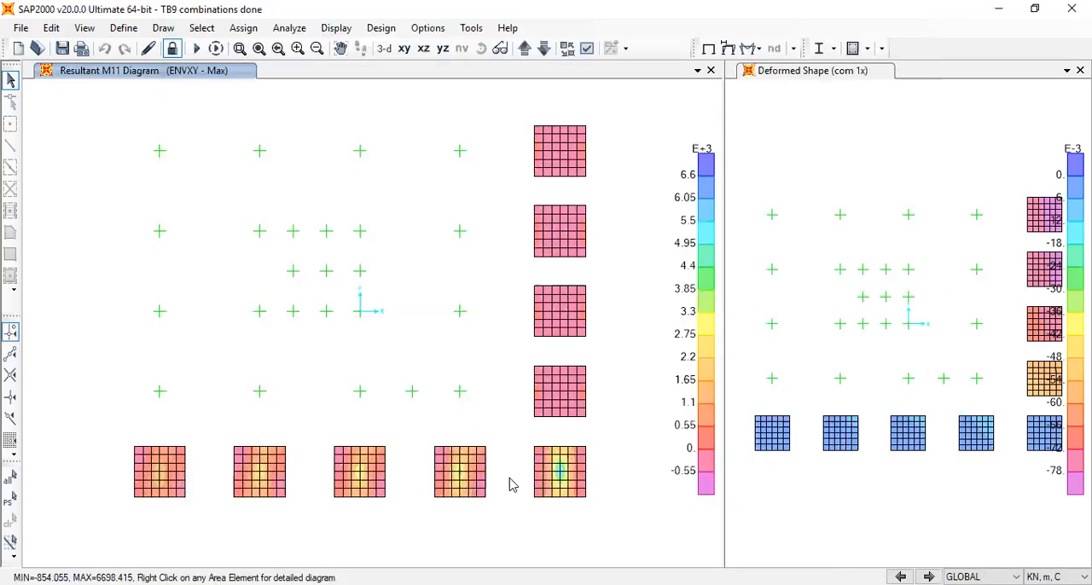
Examine the M11 contours on the pile caps and switch the shell display to the M22 resultant for ENVXY
mouse_move(559, 482)
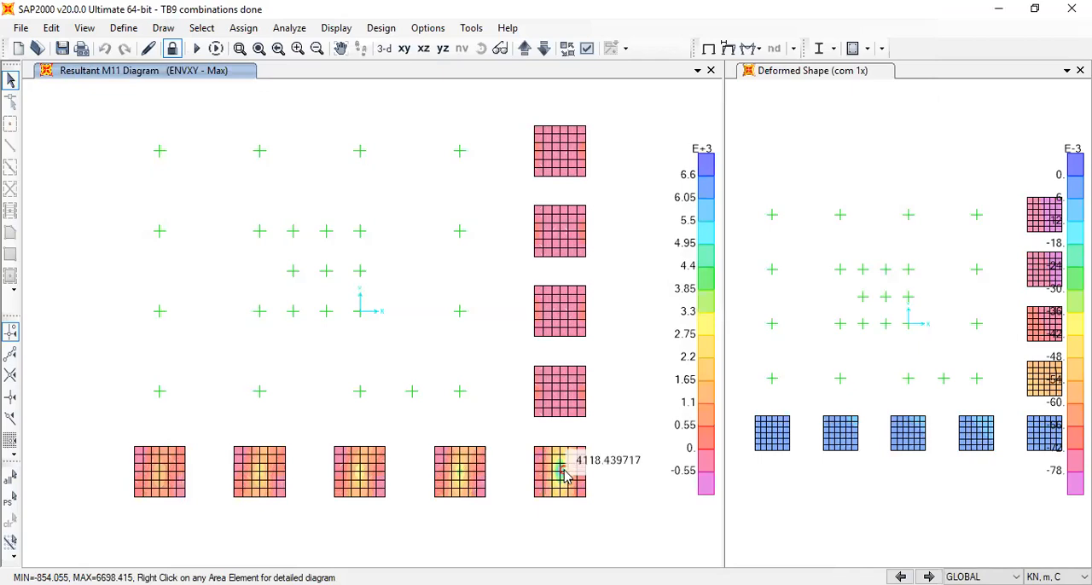
scroll(560, 483, "up", 2)
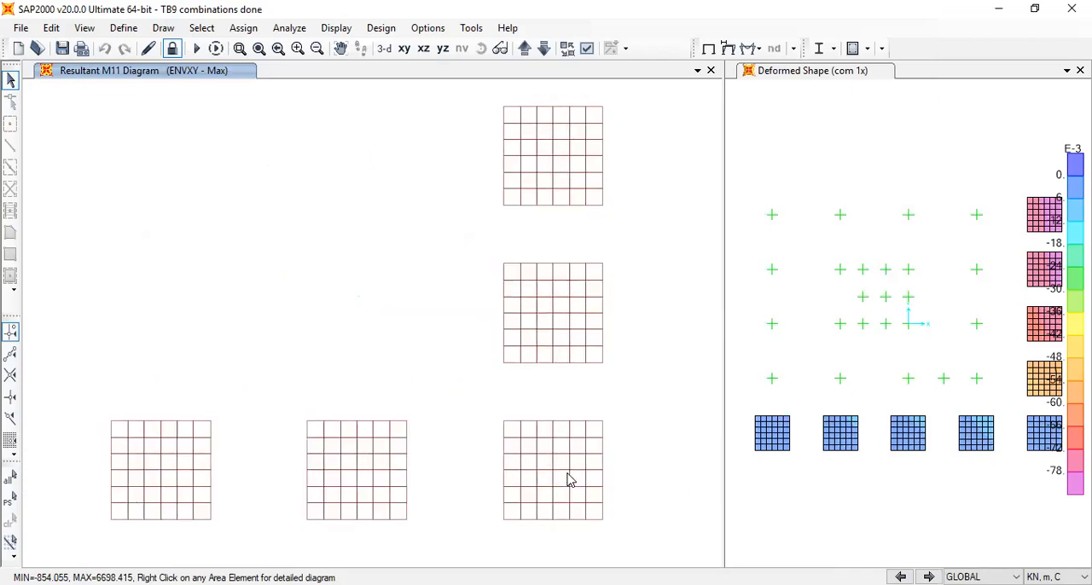
scroll(555, 488, "down", 1)
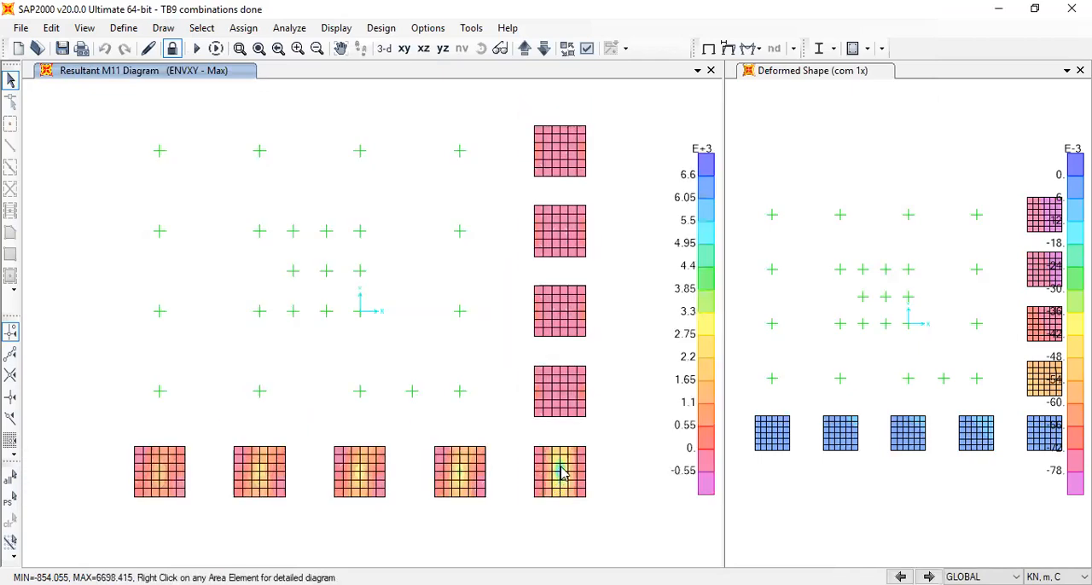
mouse_move(567, 386)
left_click(751, 49)
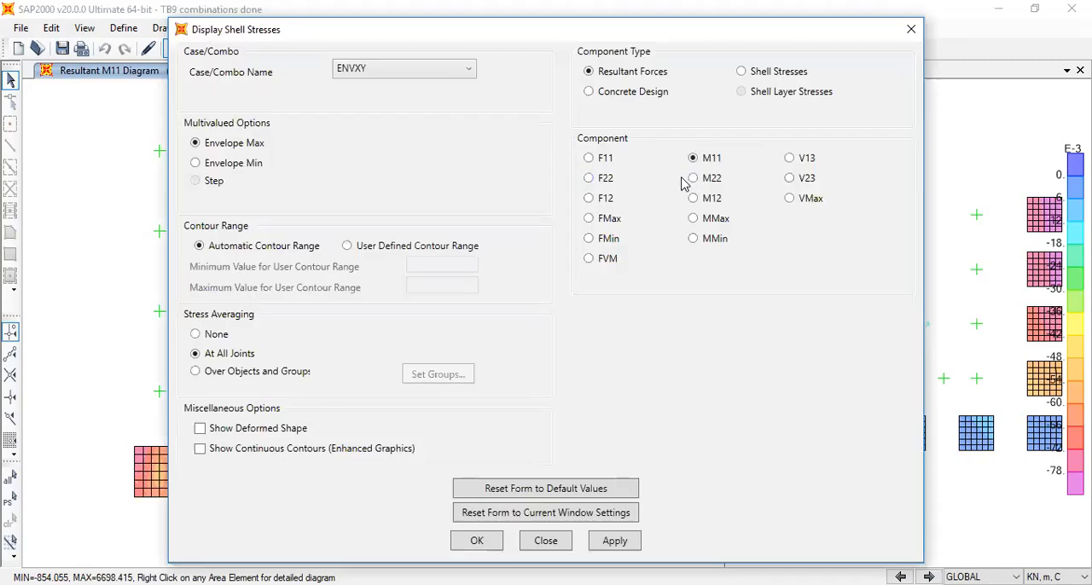
left_click(478, 540)
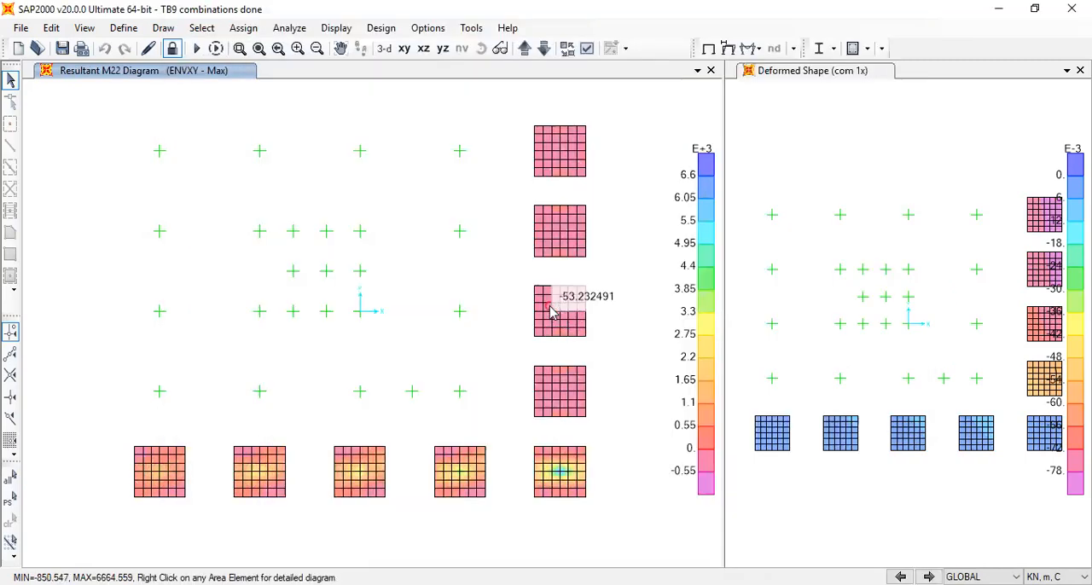
Select the five pile cap meshes along grid line E in the M22 diagram
left_click_drag(517, 282, 597, 433)
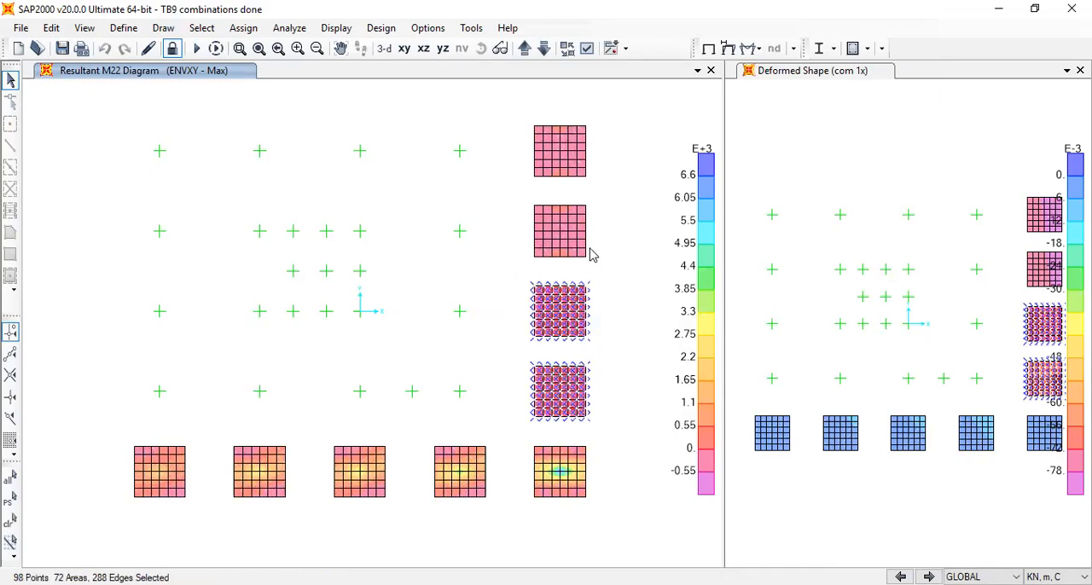
mouse_move(517, 137)
left_click_drag(508, 112, 611, 309)
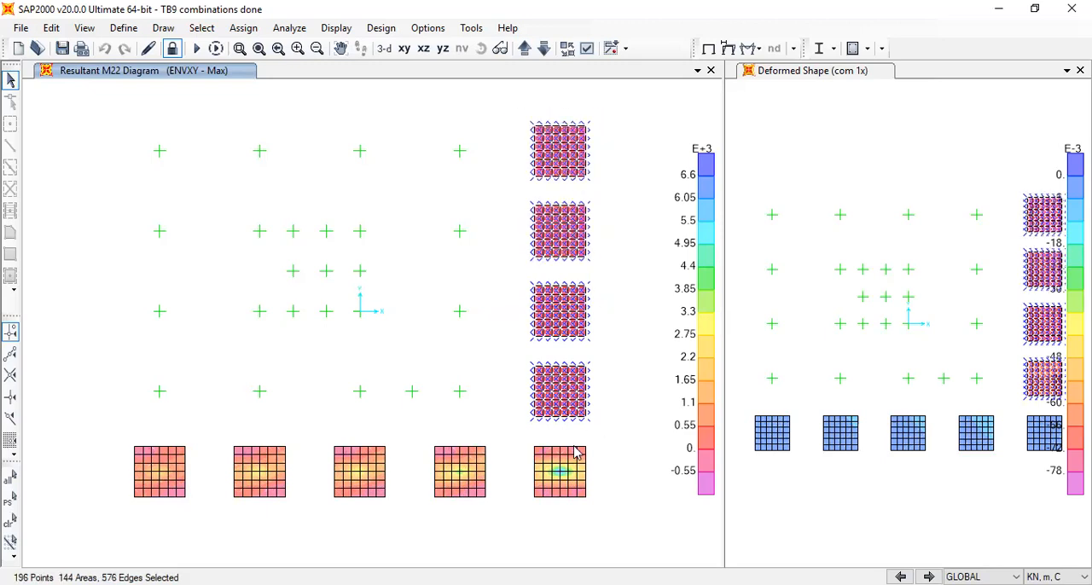
left_click_drag(589, 504, 607, 513)
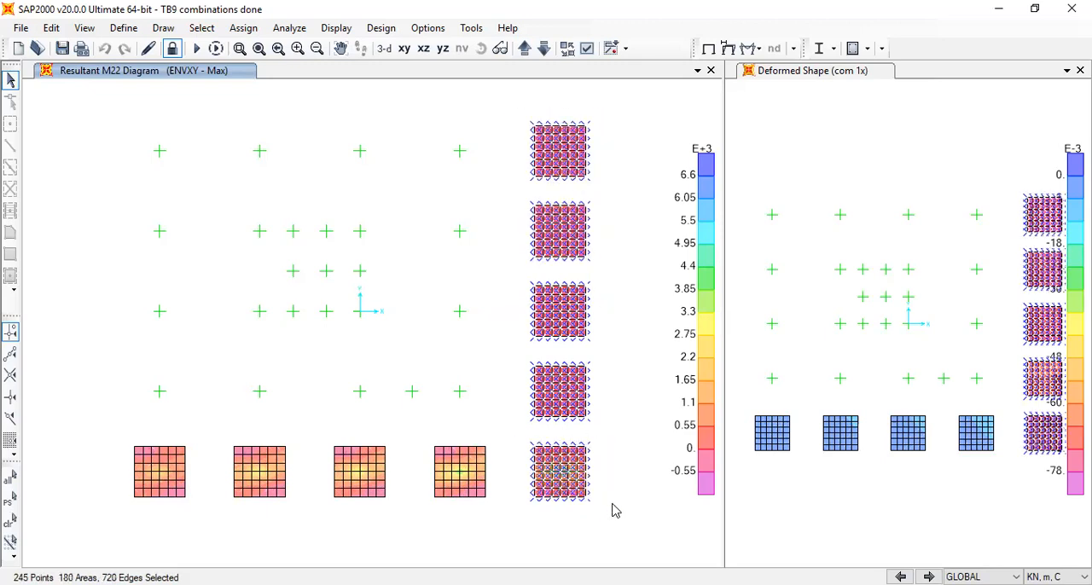
scroll(613, 504, "up", 3)
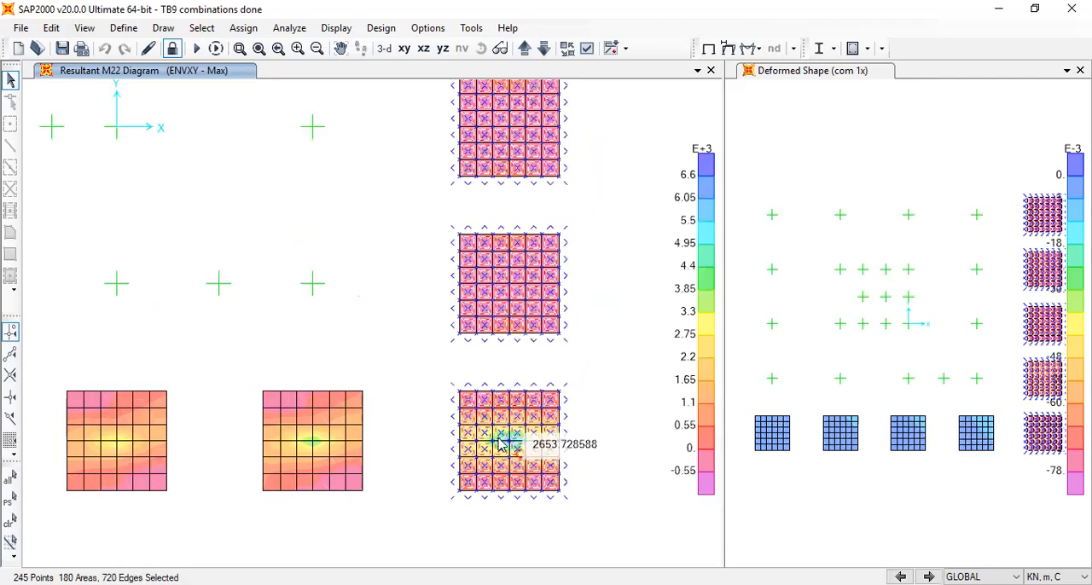
View the M22 diagram of the whole building in 3D and examine the pile caps and piles at its base
mouse_move(508, 452)
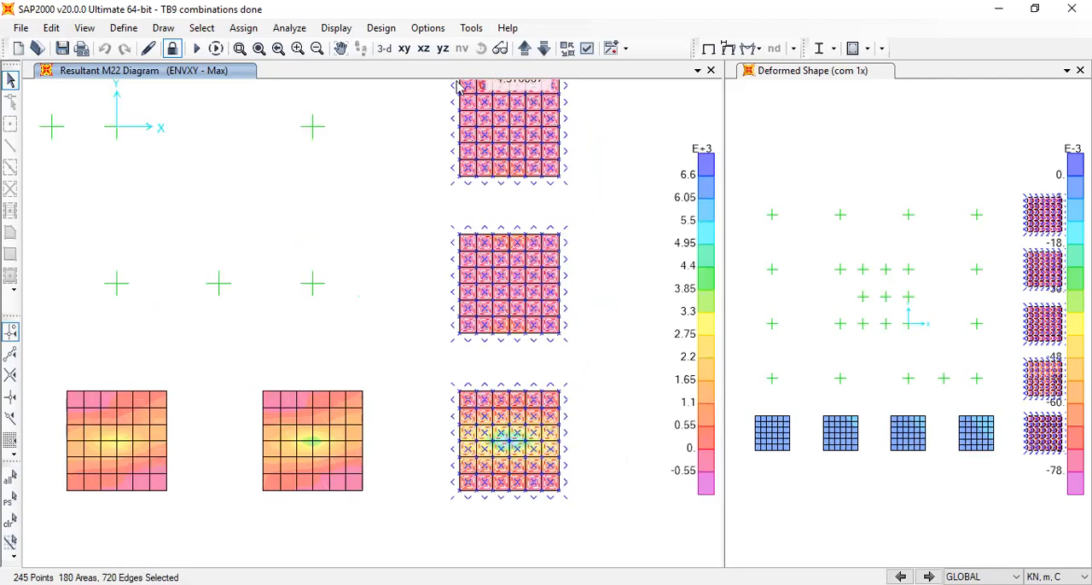
left_click(384, 49)
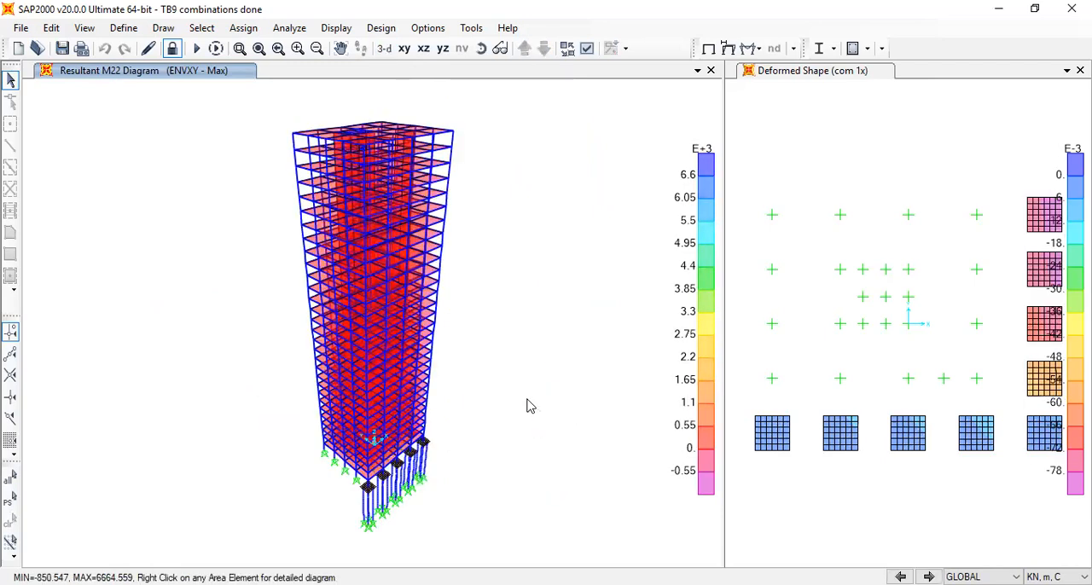
left_click(481, 49)
mouse_move(539, 481)
left_mouse_down()
mouse_move(231, 454)
mouse_move(165, 439)
mouse_move(178, 420)
left_mouse_up()
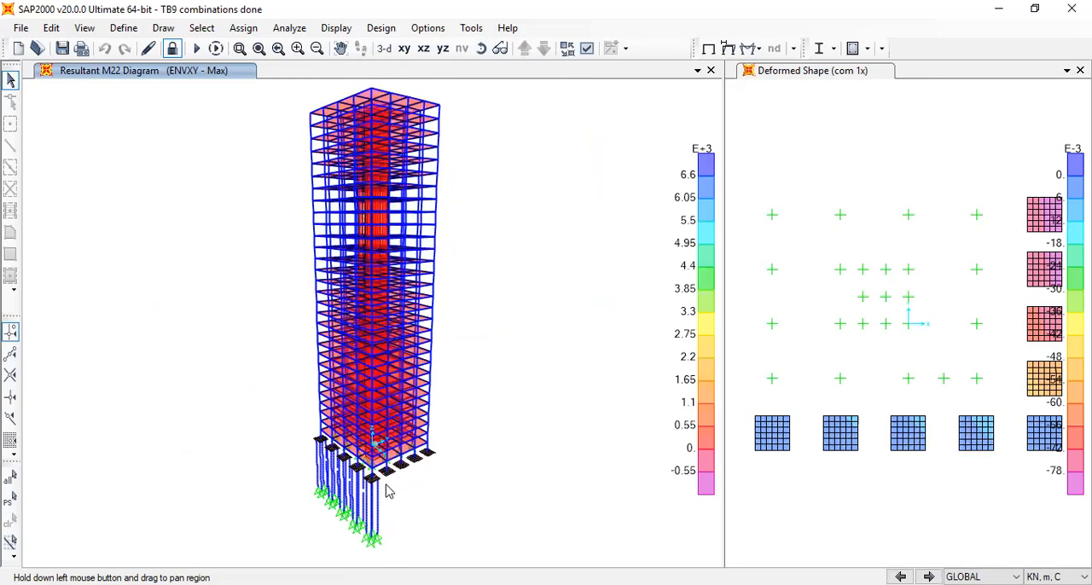
mouse_move(433, 461)
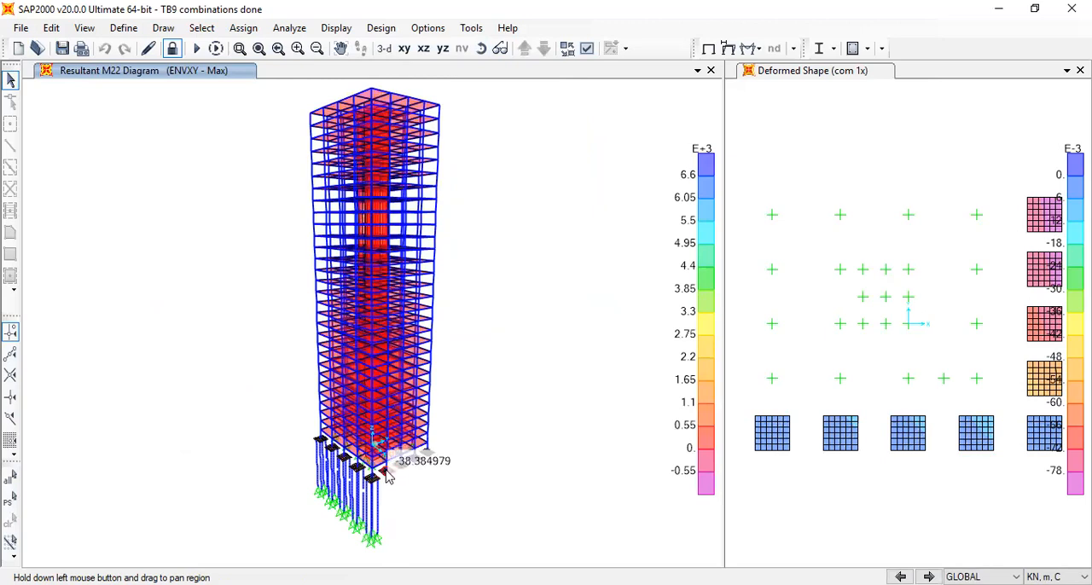
scroll(410, 488, "down", 3)
scroll(397, 499, "up", 5)
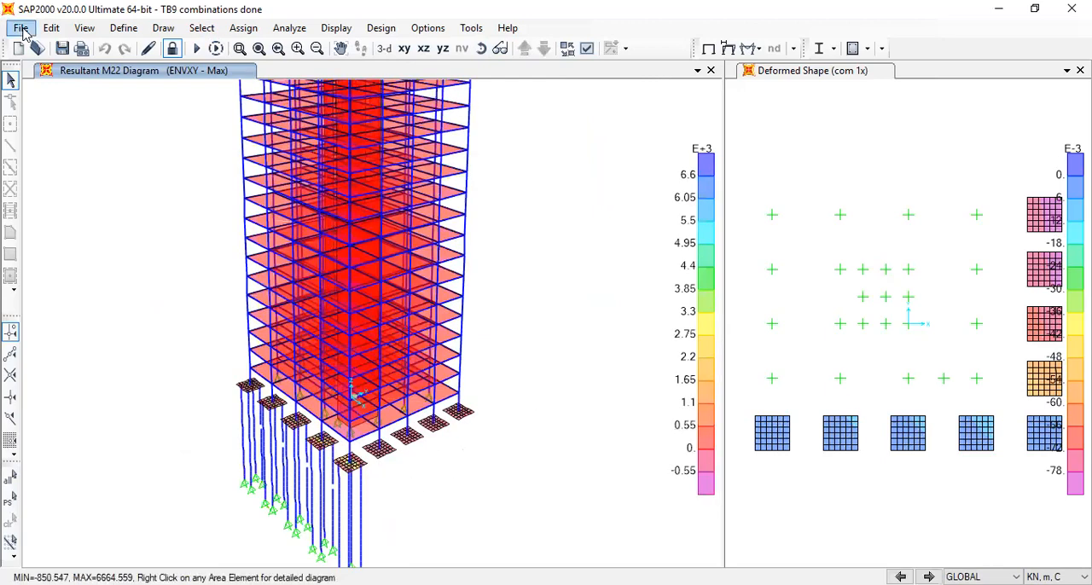
Open the model file TB12 pile modeling doing.sdb from the tall building folder
left_click(21, 28)
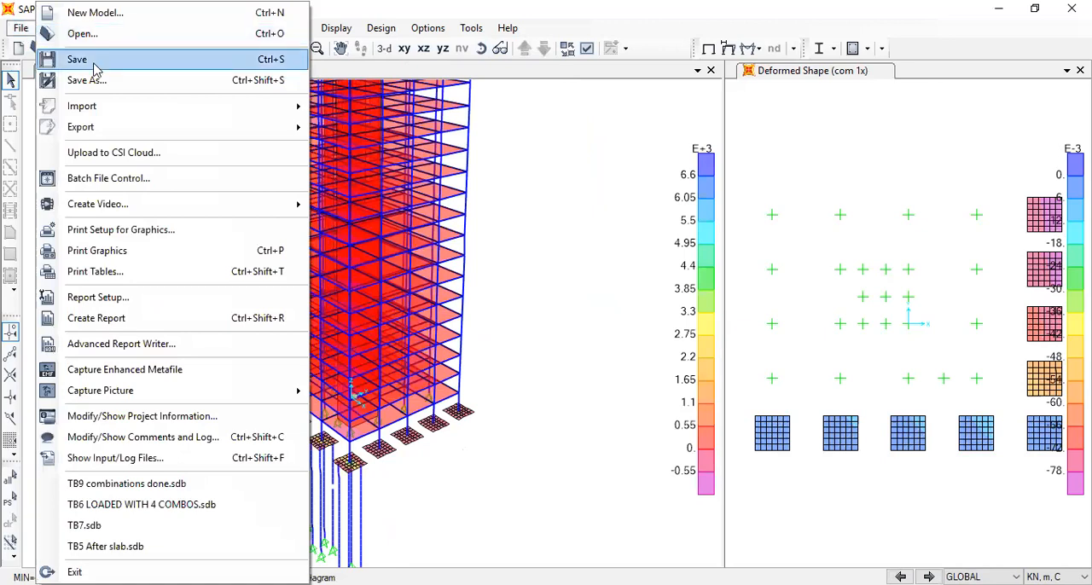
left_click(83, 34)
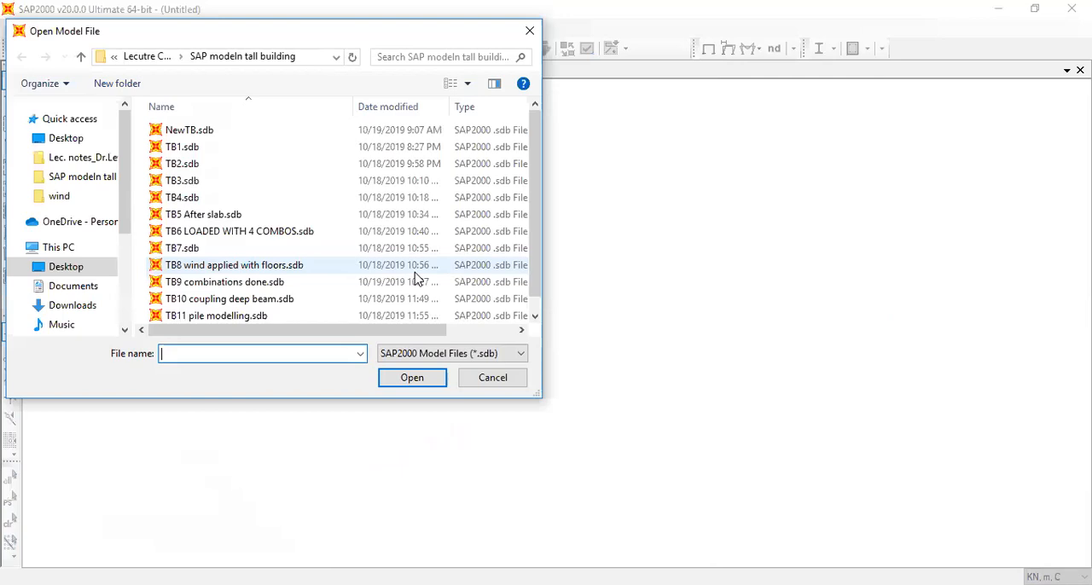
scroll(317, 302, "down", 1)
scroll(315, 305, "up", 1)
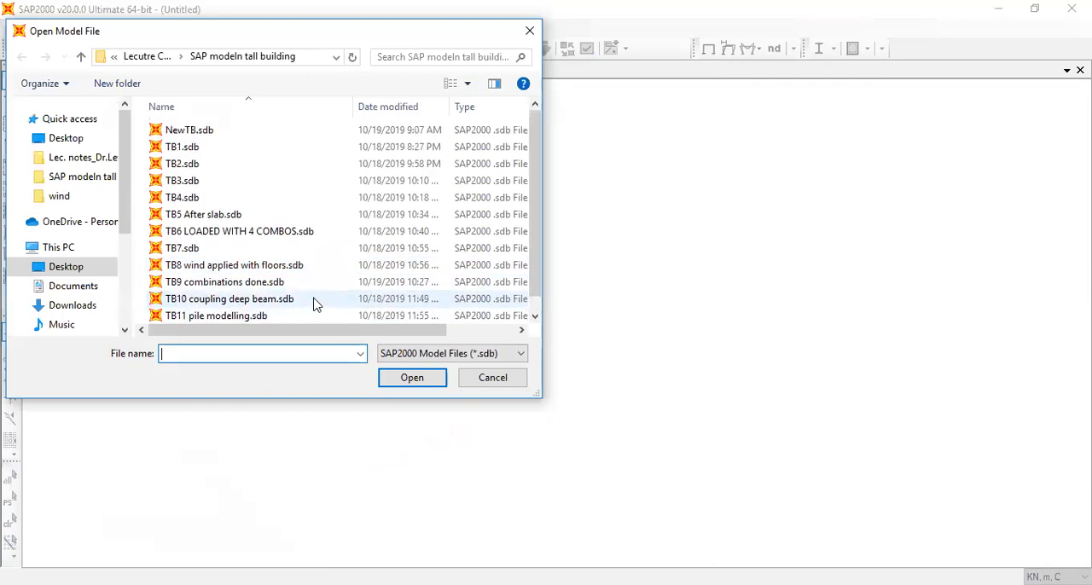
scroll(236, 324, "down", 1)
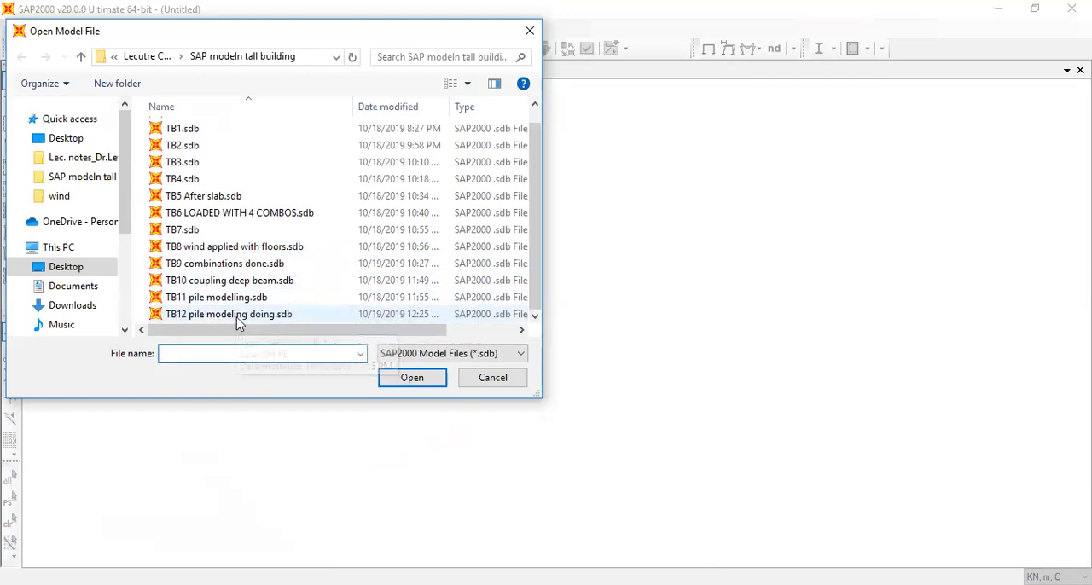
left_click(237, 316)
left_click(411, 378)
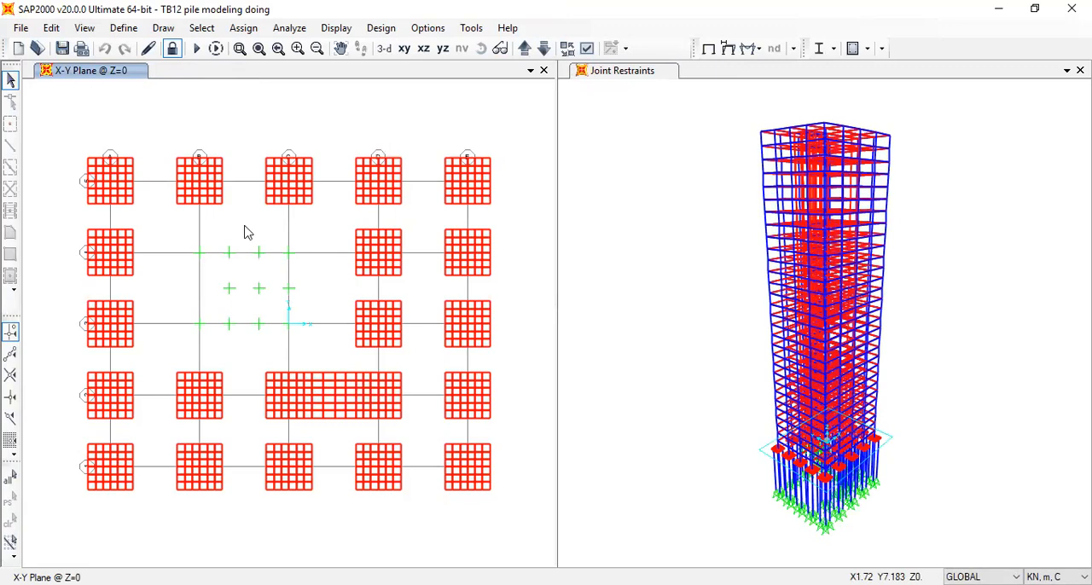
left_click(200, 255)
left_click(288, 253)
left_click(288, 324)
left_click(199, 324)
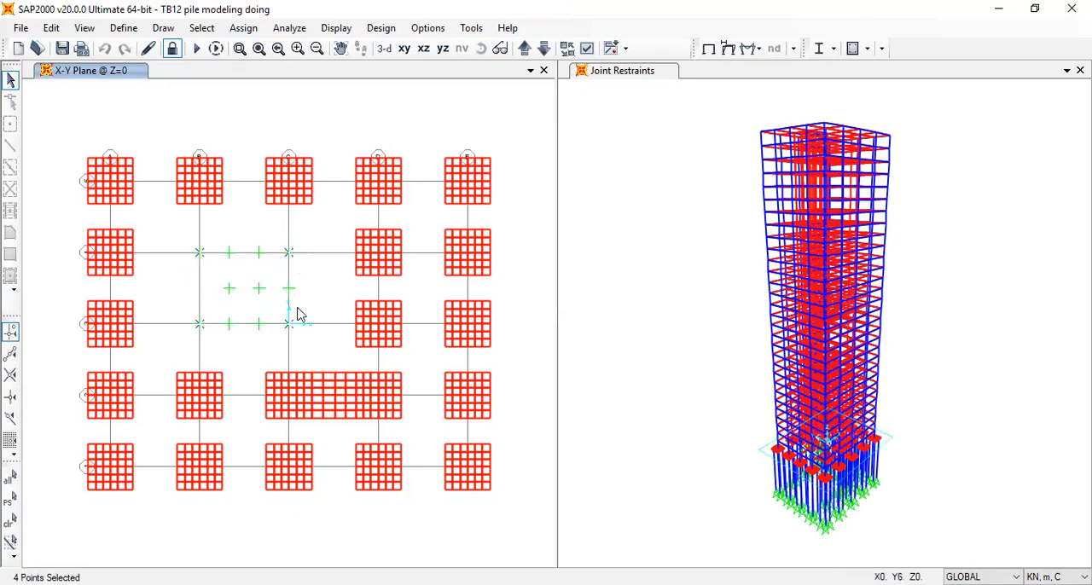
left_click(201, 290)
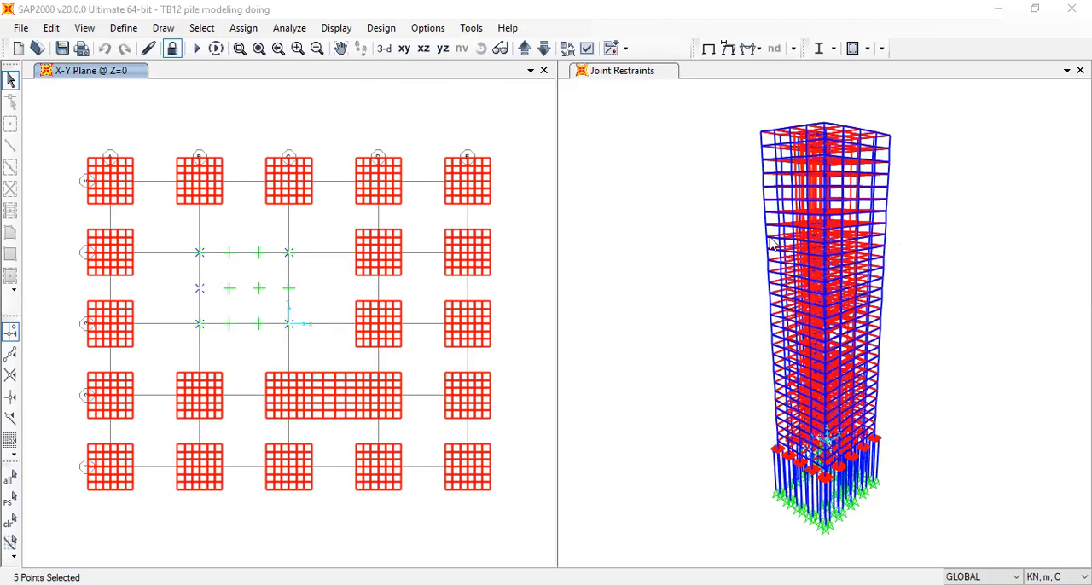
left_click(83, 28)
key("Escape")
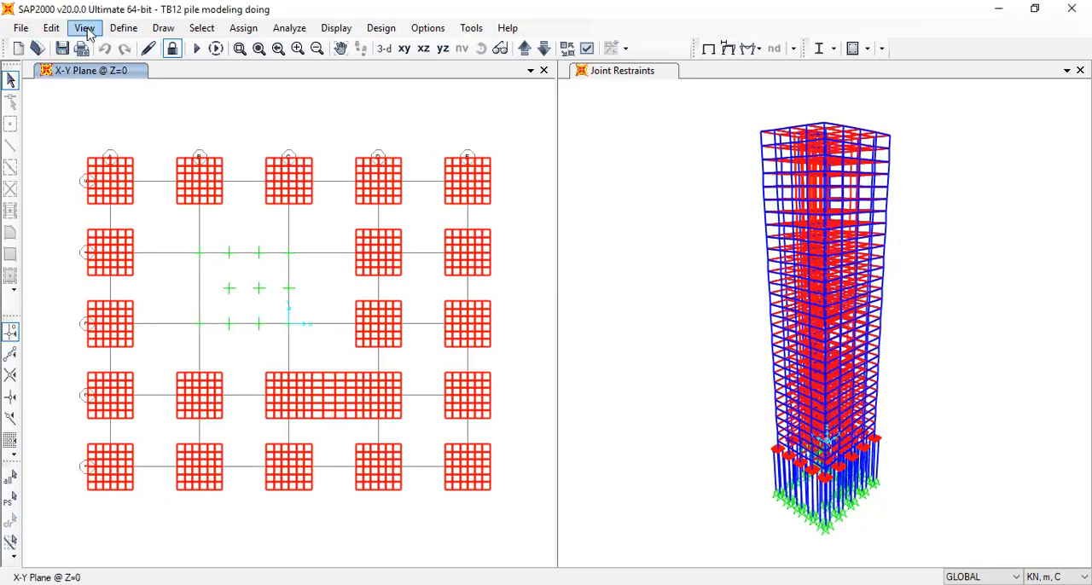
Review the list of defined frame section properties and leave it unchanged
left_click(119, 28)
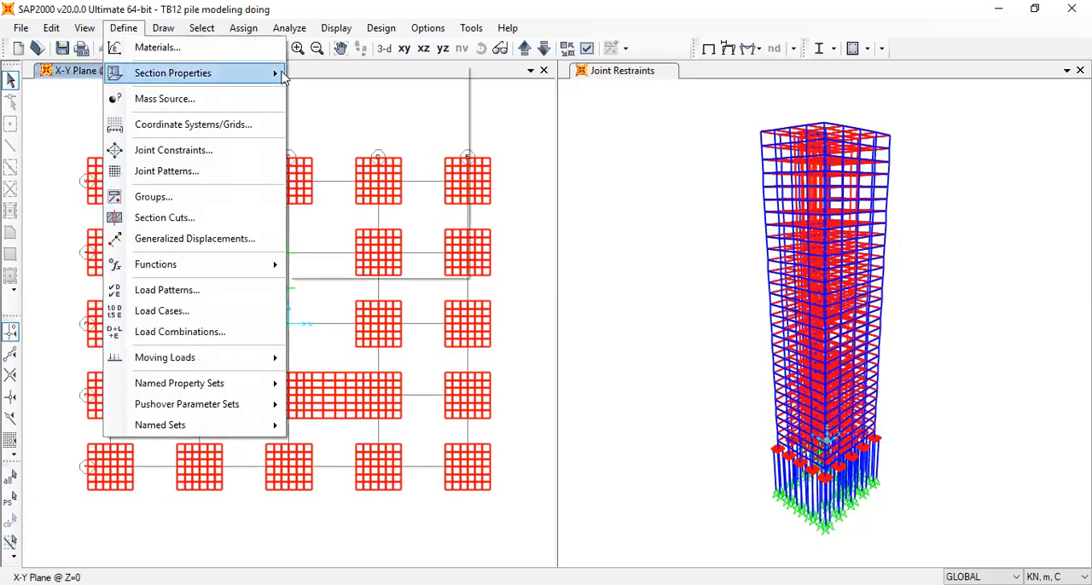
mouse_move(202, 75)
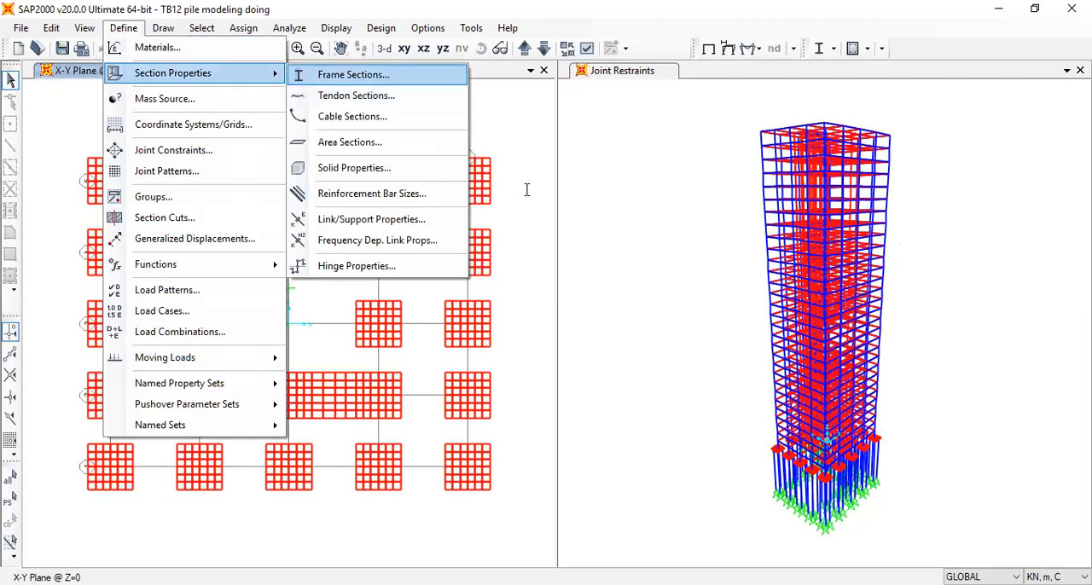
left_click(435, 236)
left_click(429, 202)
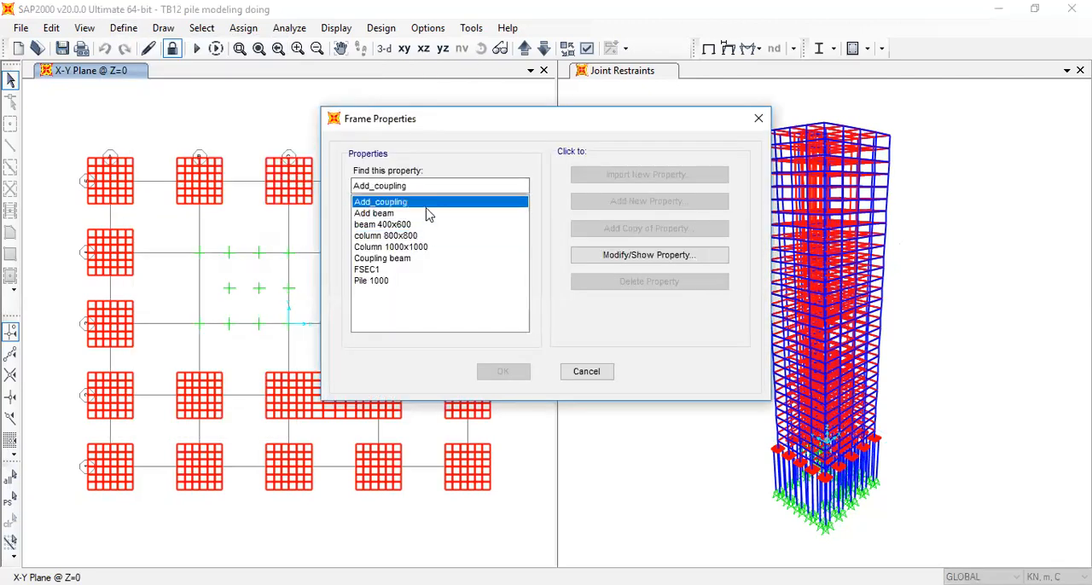
left_click(759, 119)
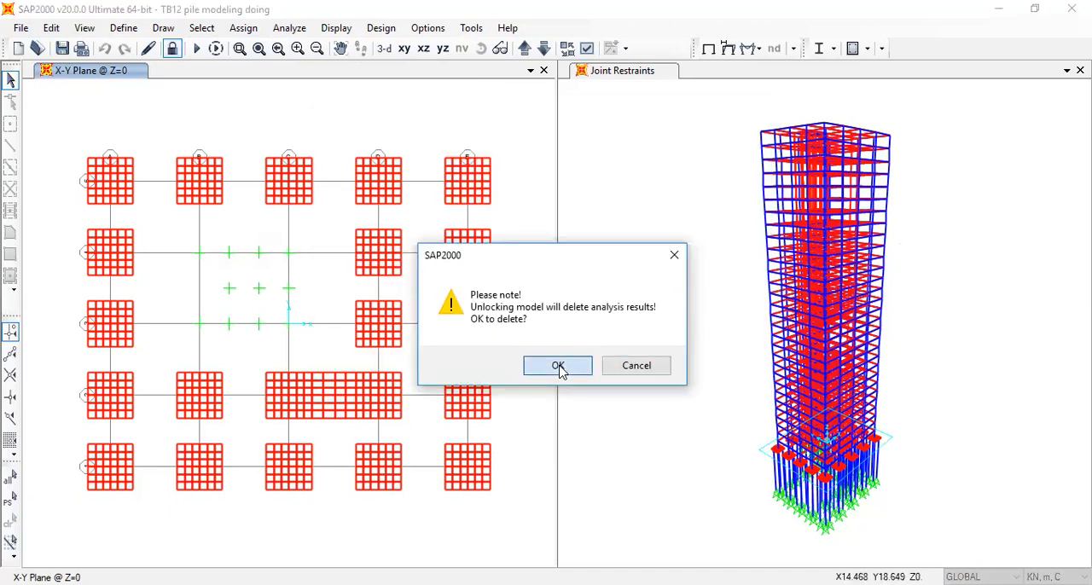
Unlock the model, deleting the analysis results, and set up straight frame drawing with the Add_coupling section
left_click(559, 367)
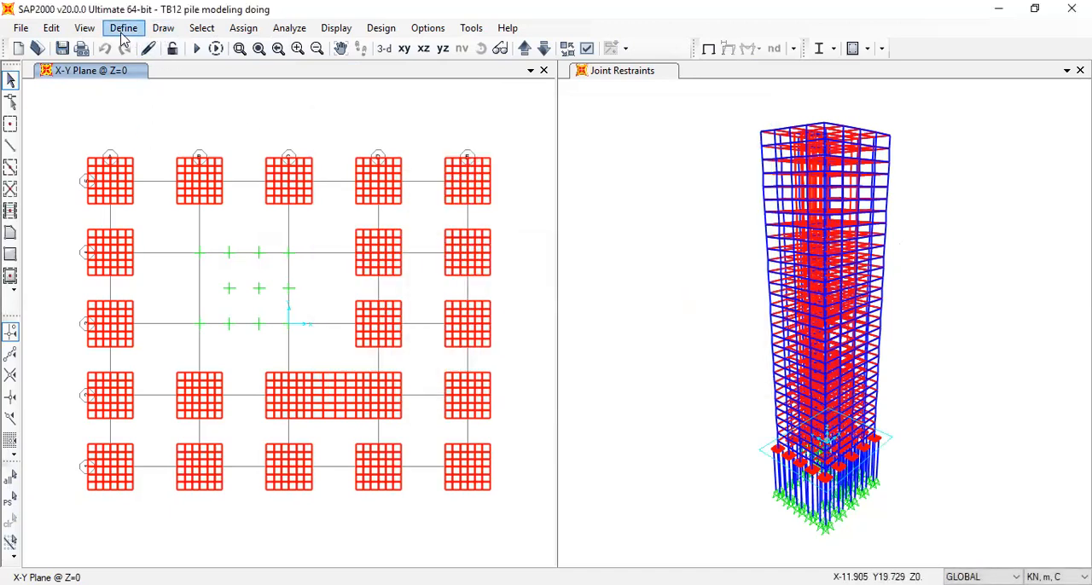
left_click(11, 147)
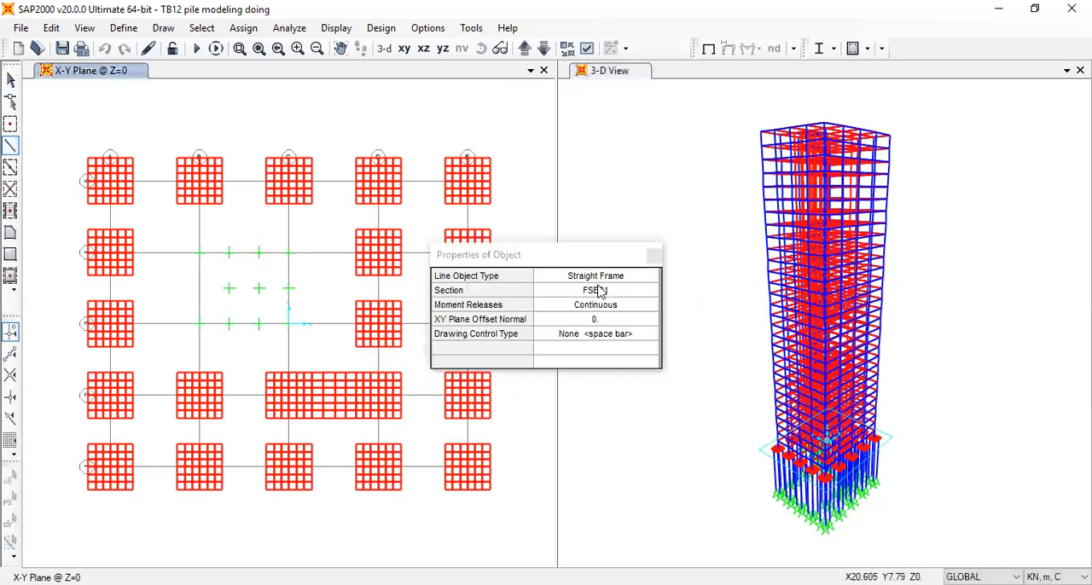
left_click(643, 283)
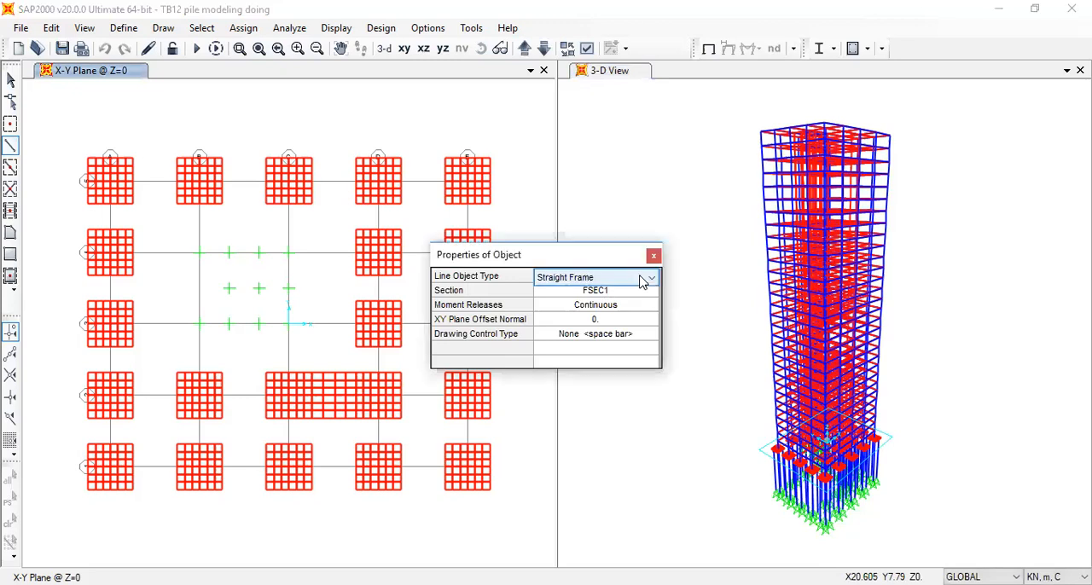
left_click(642, 282)
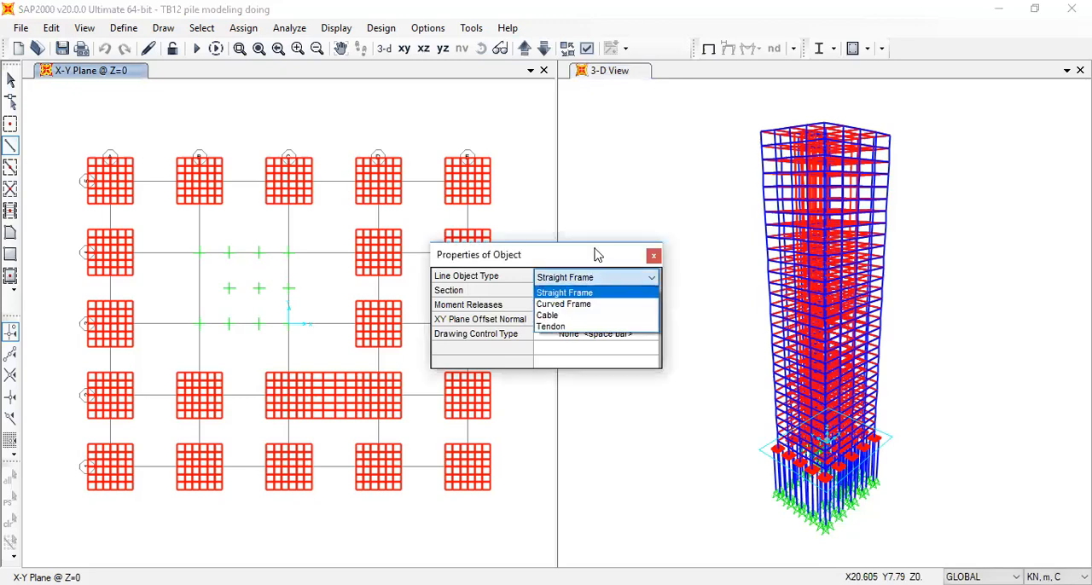
left_click(646, 292)
left_click(646, 291)
left_click(651, 291)
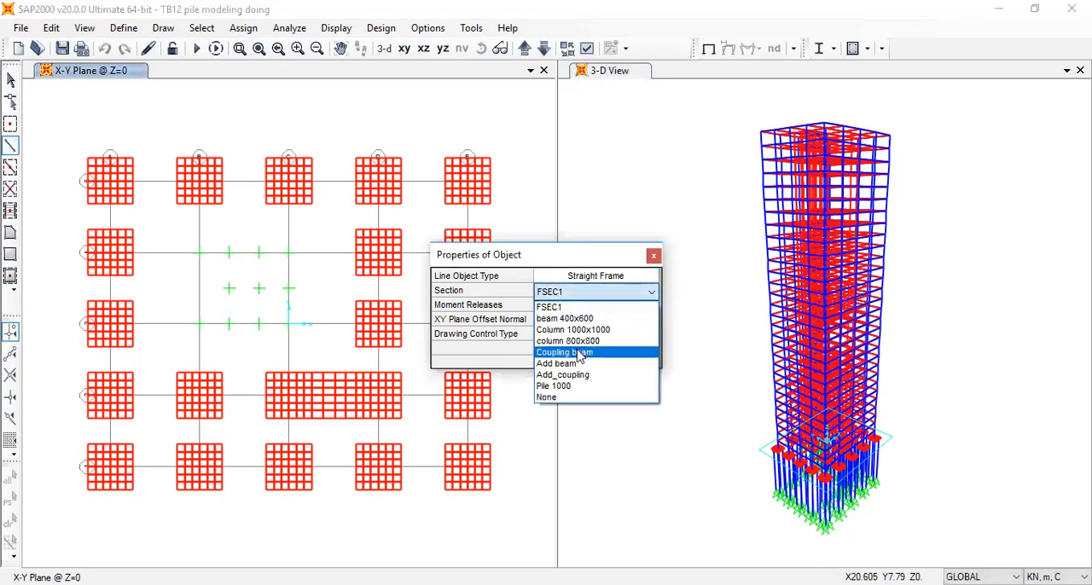
left_click(589, 377)
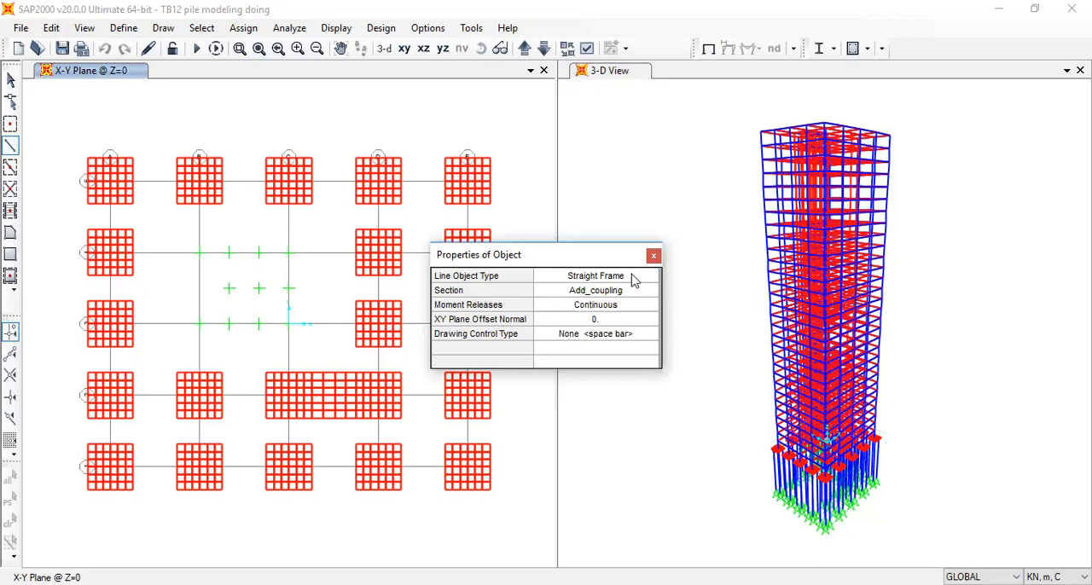
Draw Add_coupling frames along the Y=12 grid line from the pile cap at grid A to the cap at grid C
left_click(135, 182)
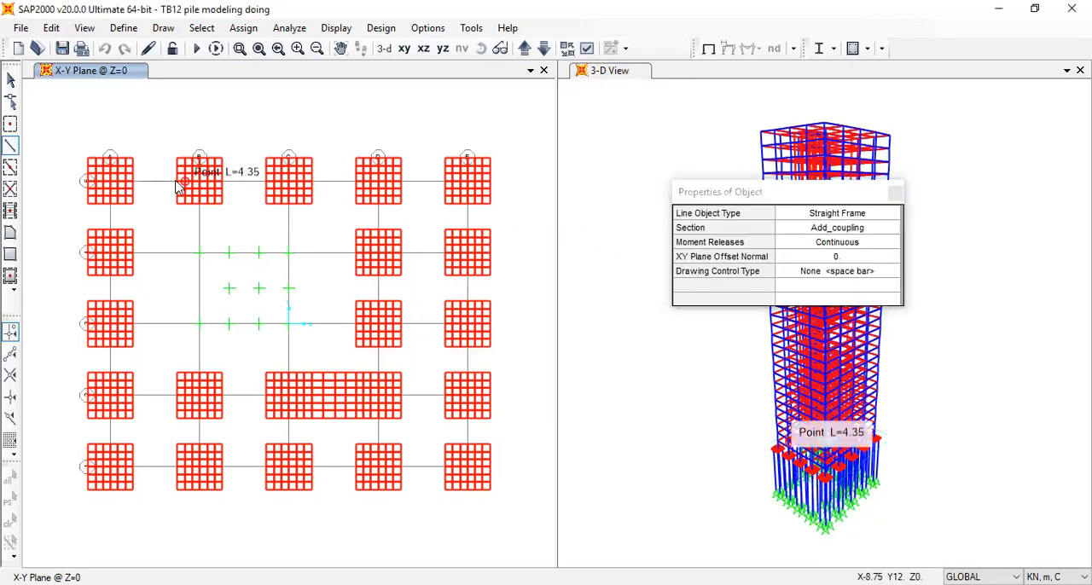
key("ctrl+z")
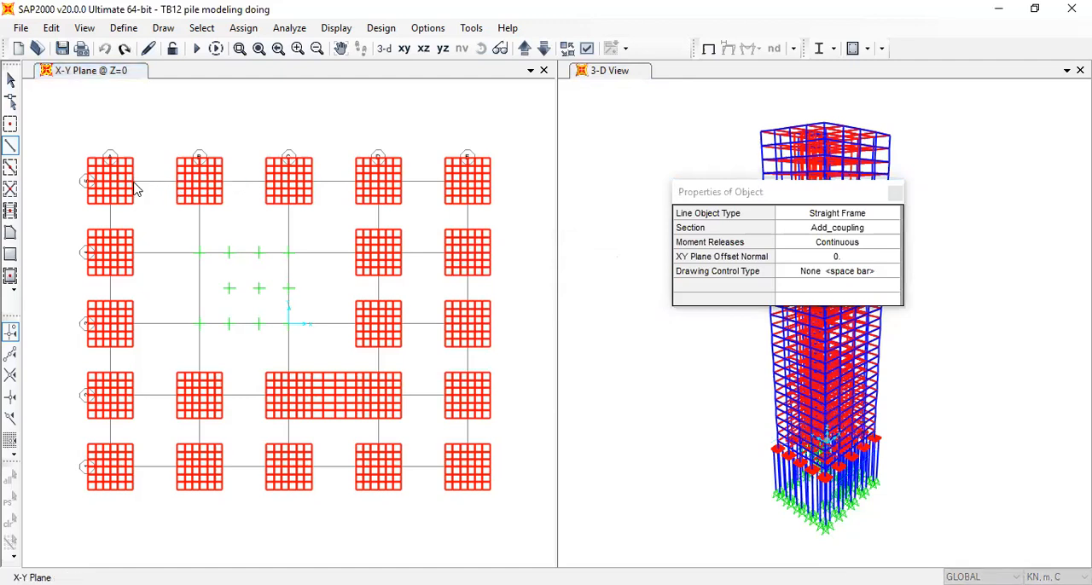
left_click(135, 183)
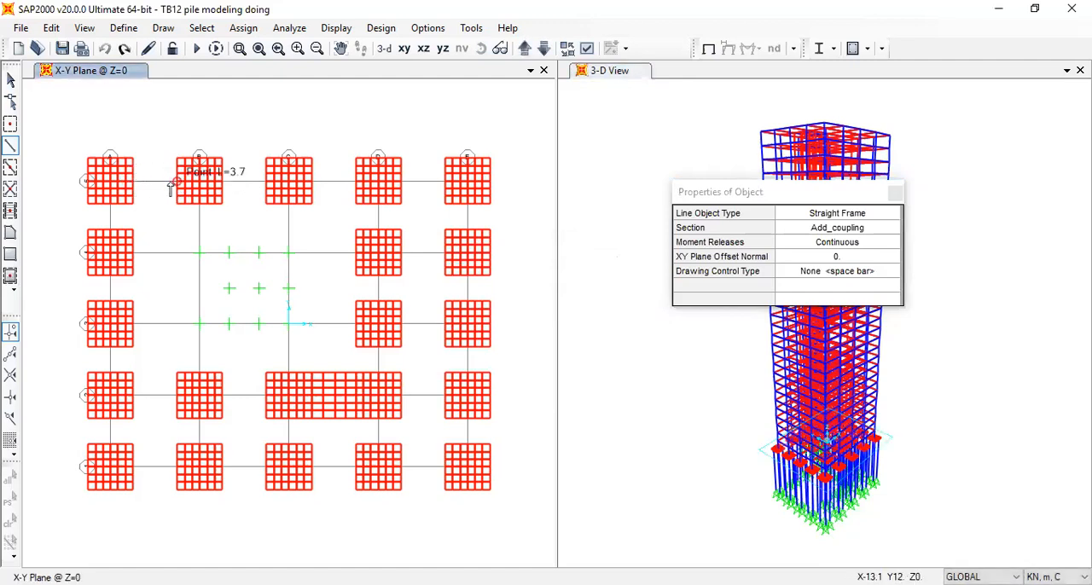
left_click(223, 183)
left_click(266, 182)
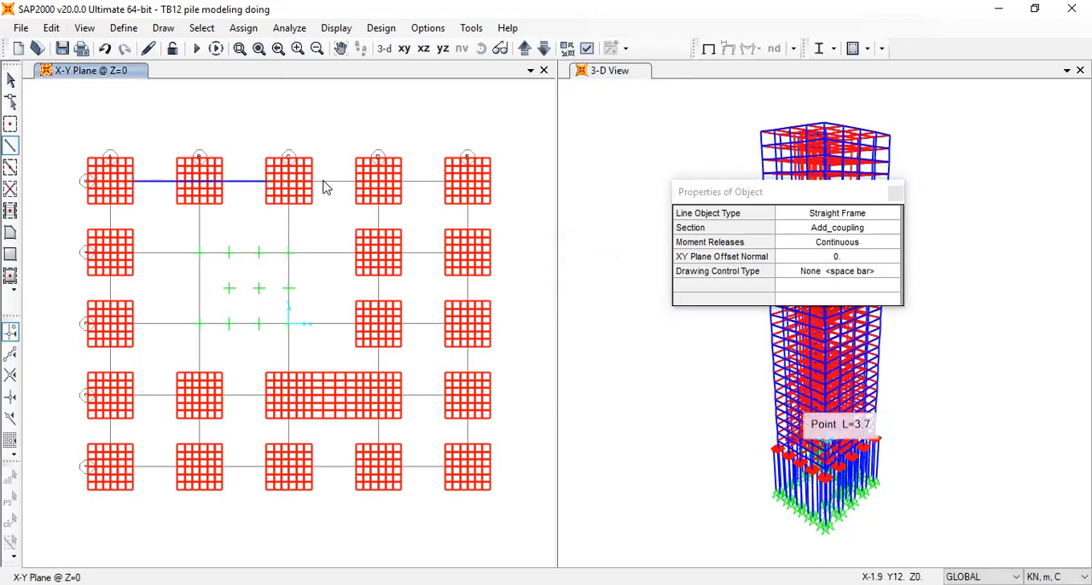
key("Escape")
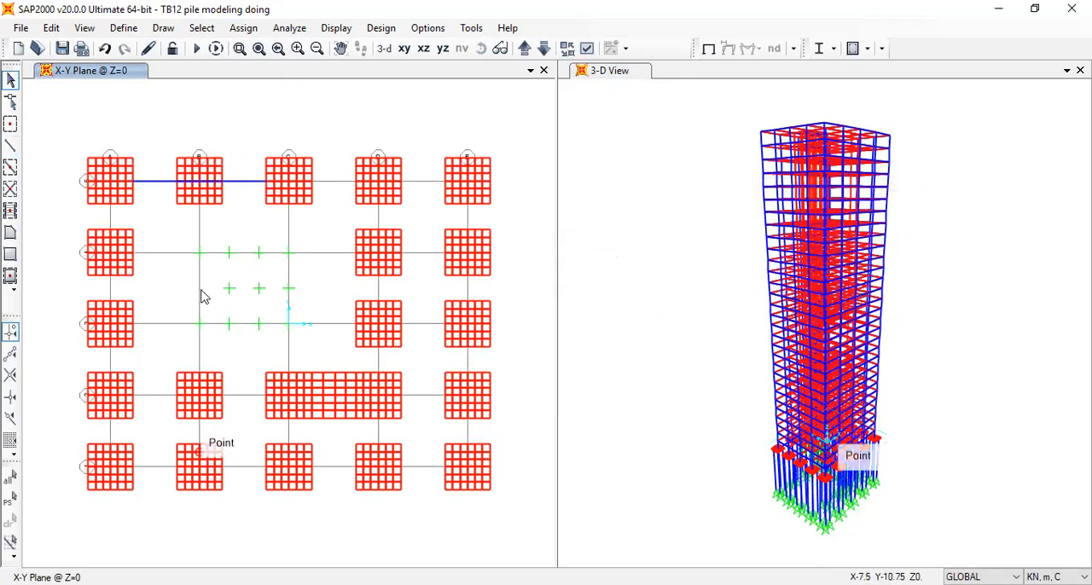
Try an Add_coupling frame from the core corner at grid C, Y=6 to the near edge of the grid D pile cap
left_click(289, 255)
left_click(10, 145)
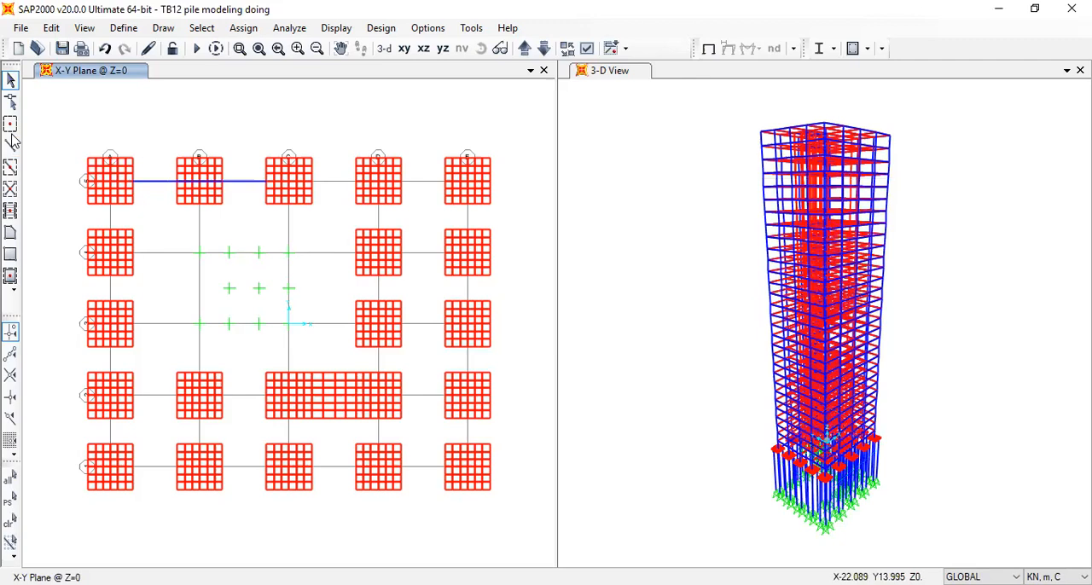
left_click(290, 254)
left_click(356, 254)
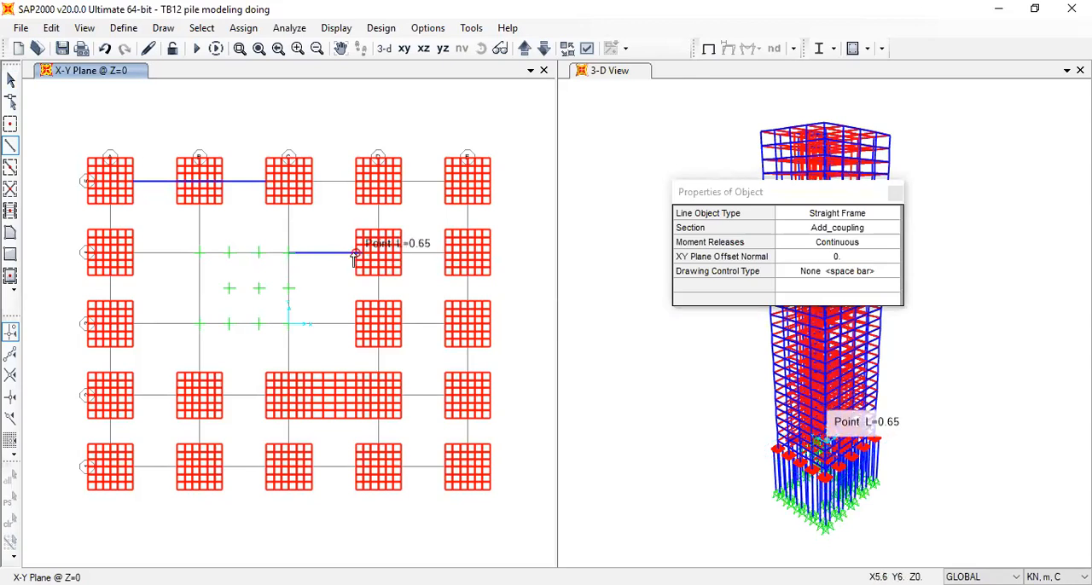
key("Escape")
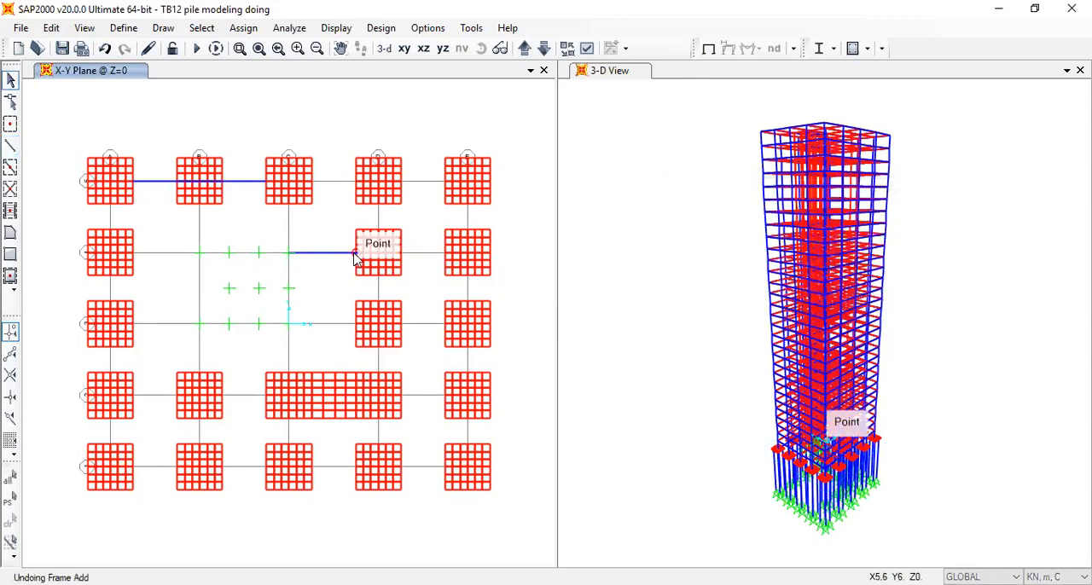
Draw an Add_coupling frame about 4.1 m long on grid C from the Y=12 pile cap's edge to the core corner at Y=6
left_click(10, 146)
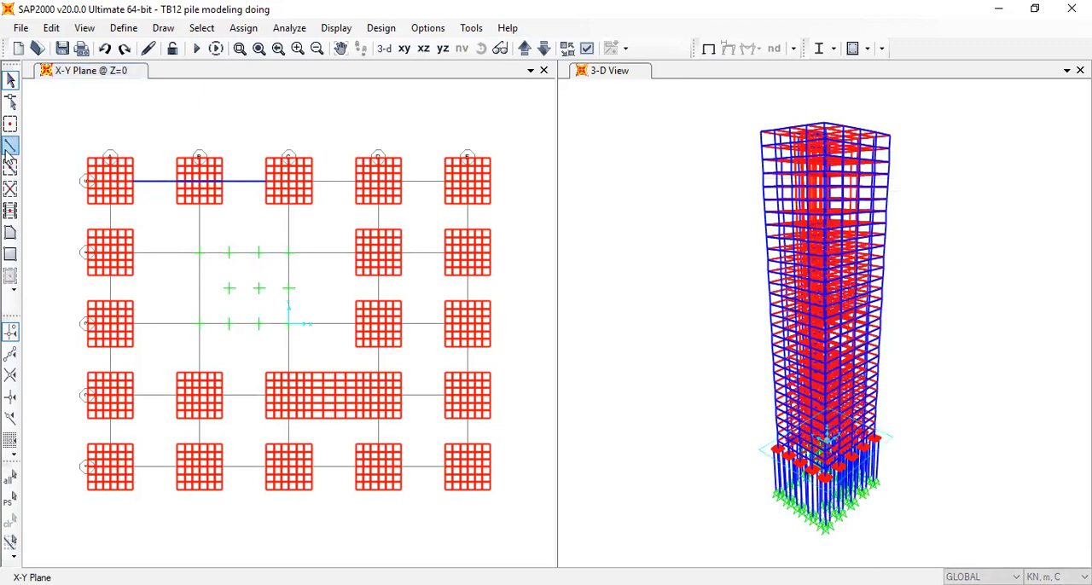
left_click(288, 205)
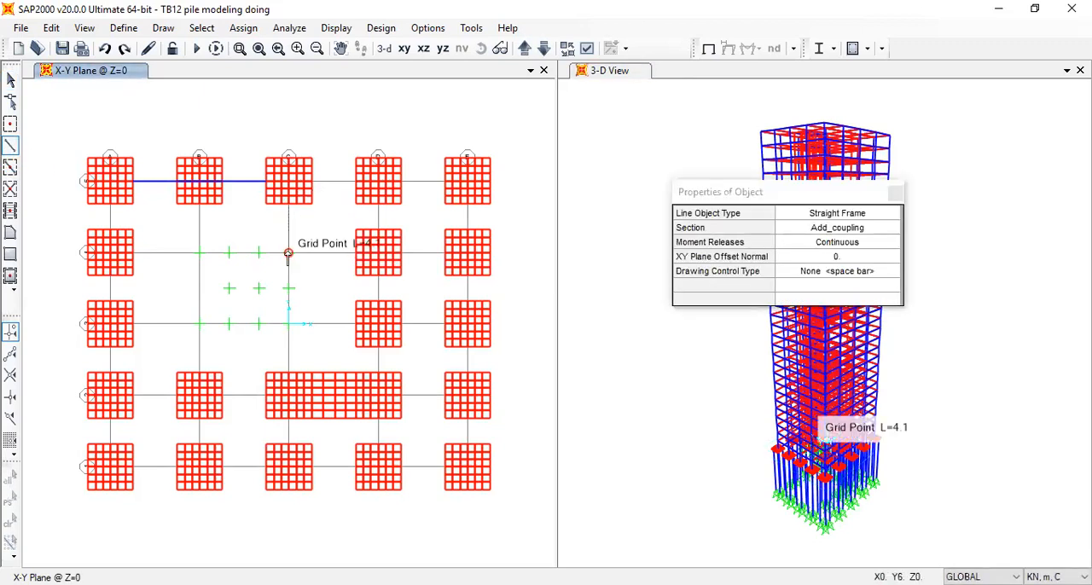
left_click(288, 254)
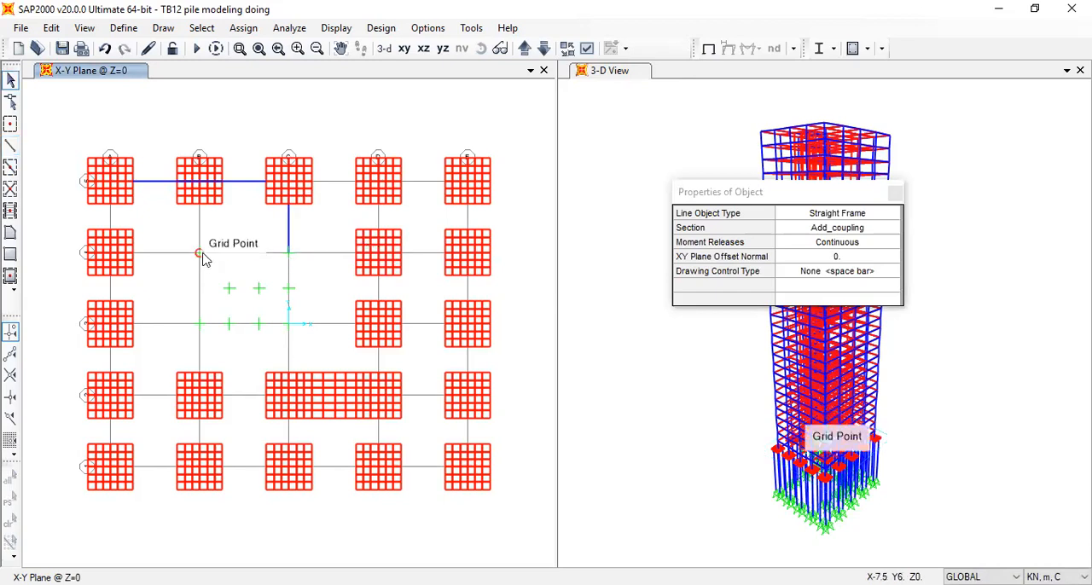
key("Escape")
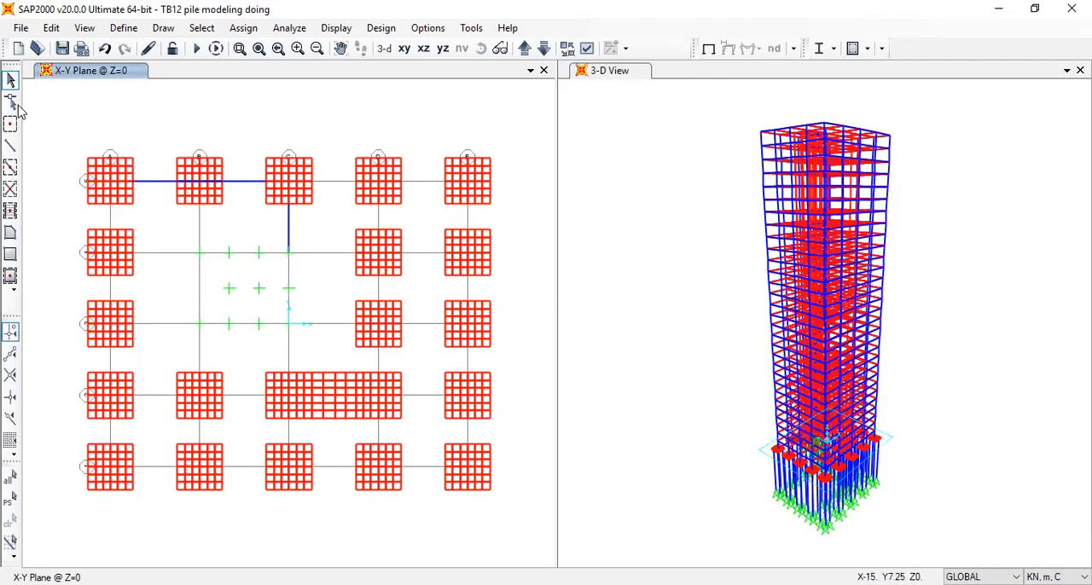
Try an Add_coupling frame along grid A between the Y=12 and Y=6 pile caps, and undo it
left_click(10, 145)
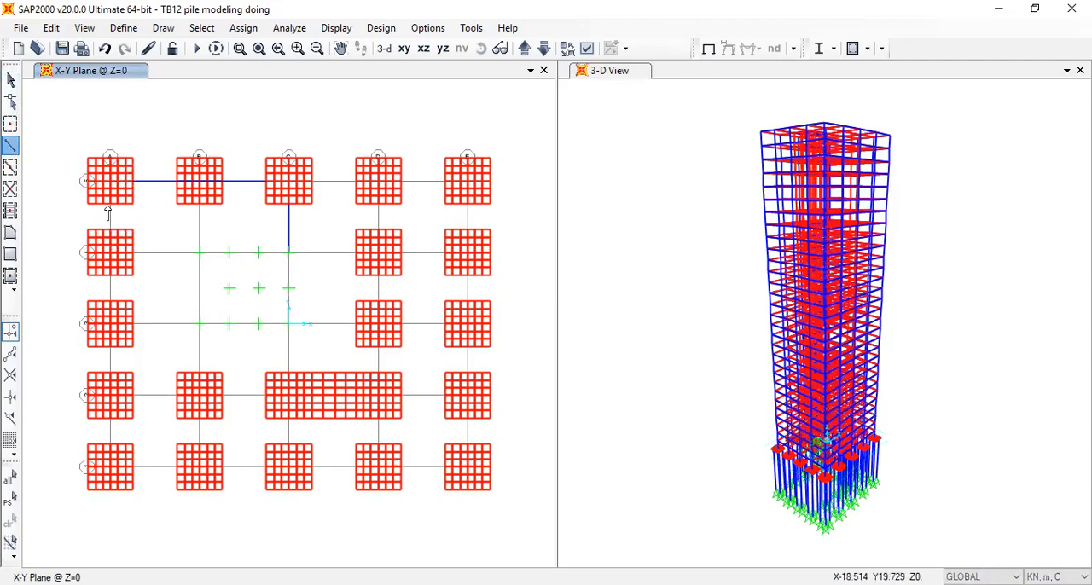
left_click(108, 206)
left_click(111, 238)
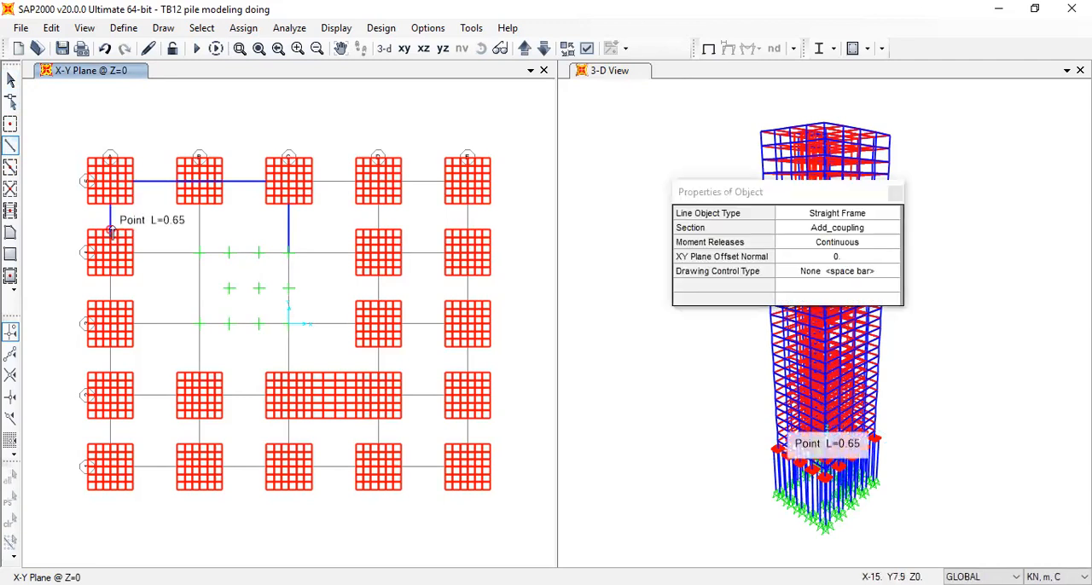
key("ctrl+z")
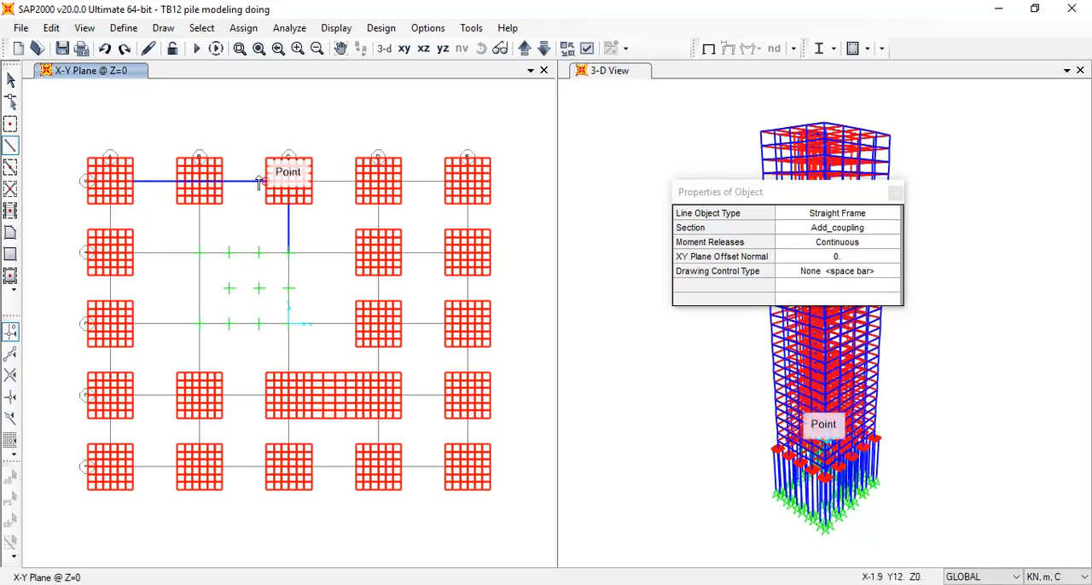
key("Escape")
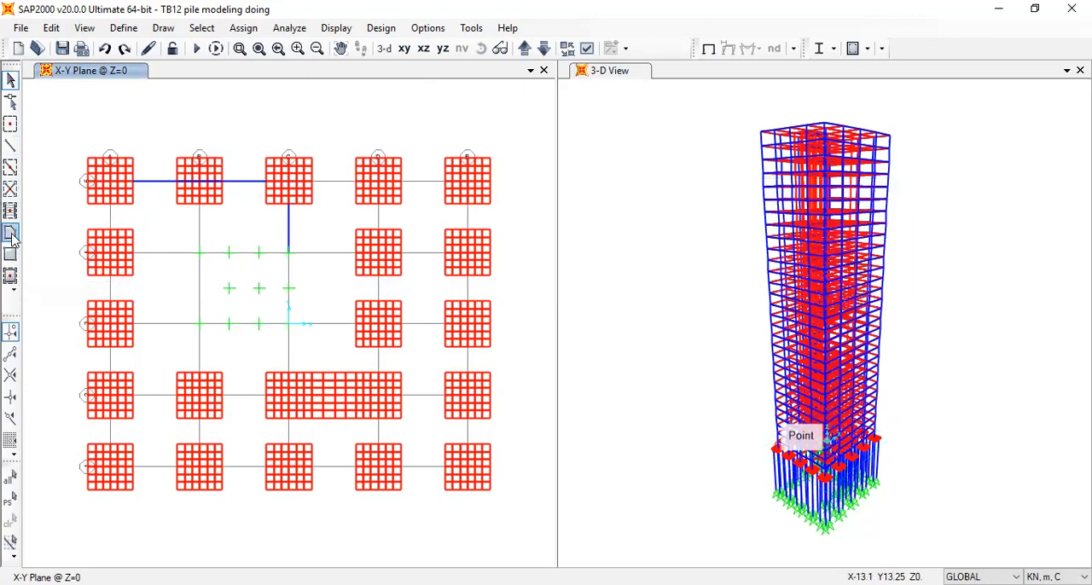
Draw zigzag Add_coupling frames joining the outer edges of the Y=12 pile caps at grids C, D and E through two apexes outside the building
left_click(10, 145)
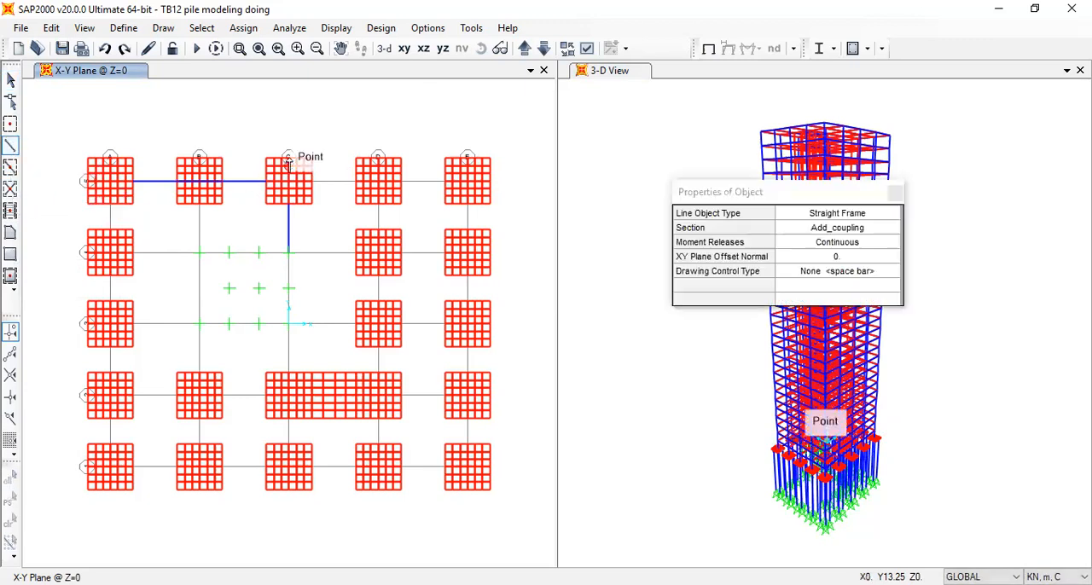
left_click(334, 92)
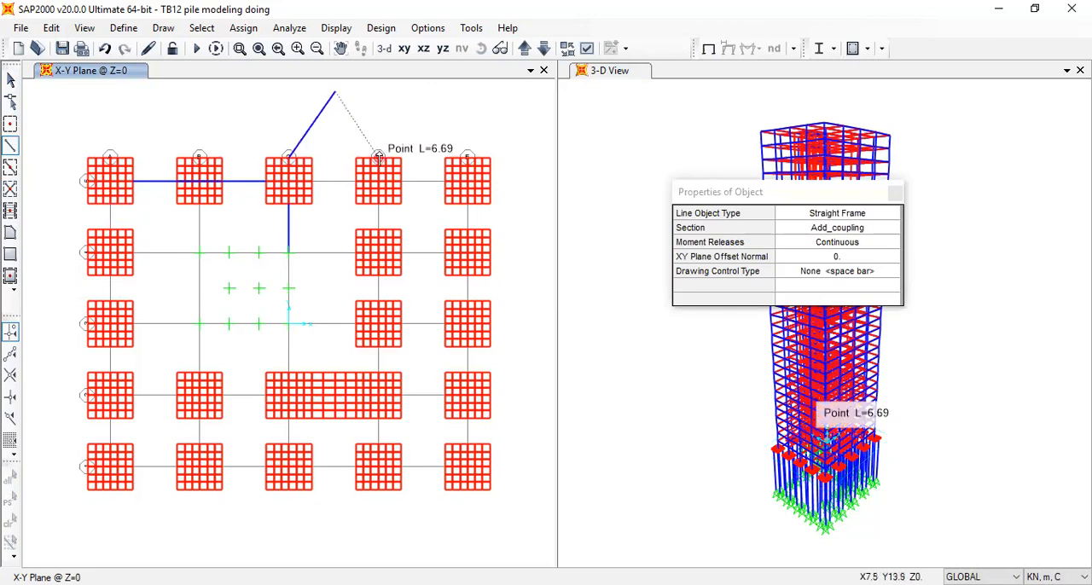
left_click(378, 157)
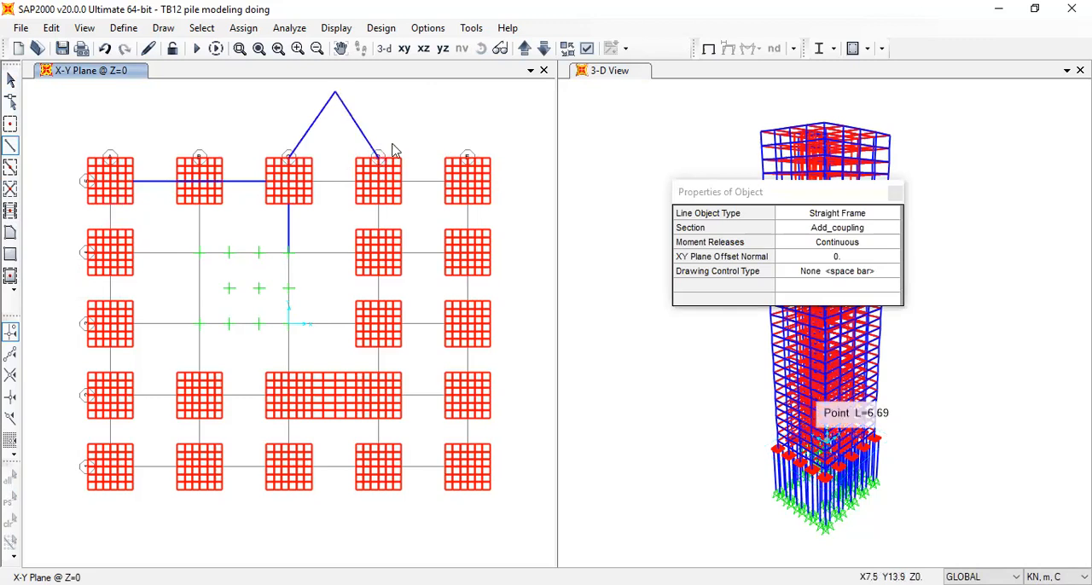
left_click(436, 87)
left_click(468, 156)
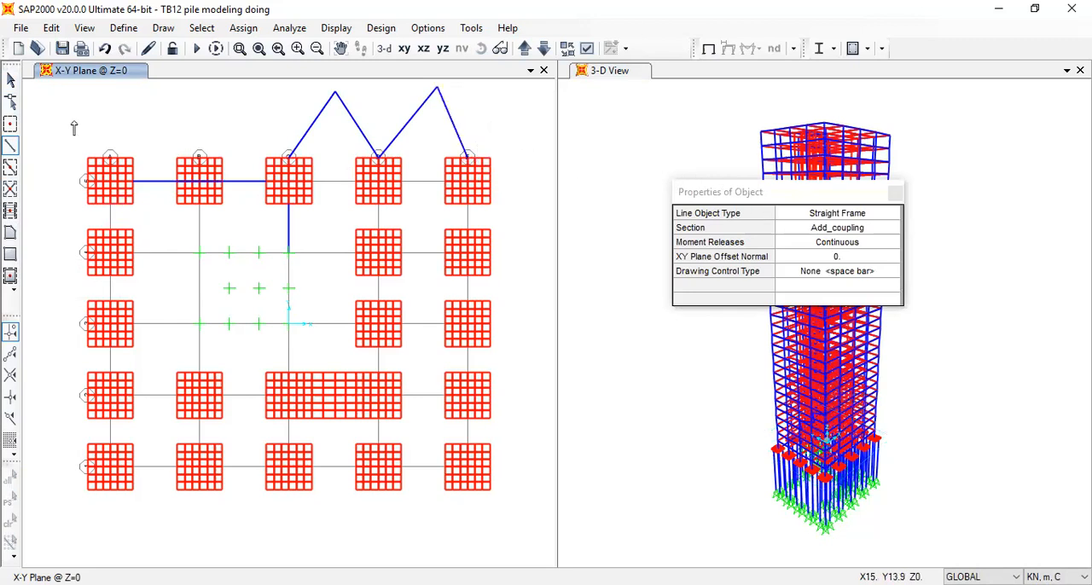
Draw zigzag Add_coupling frames joining the outer edges of the grid E pile caps from Y=12 to Y=-6 through three outside apexes at about X=21.5
left_click(11, 148)
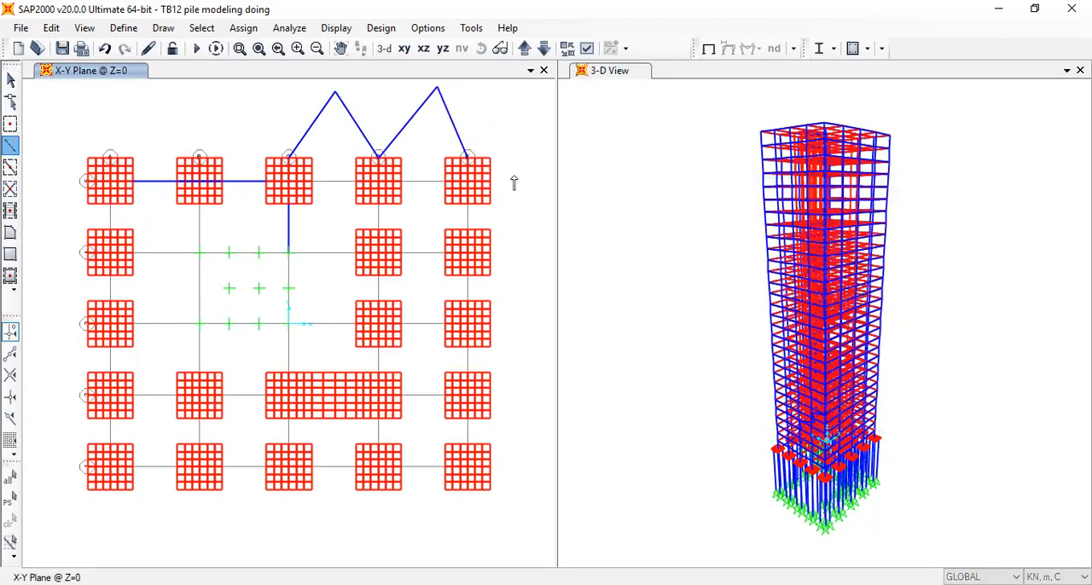
left_click(546, 215)
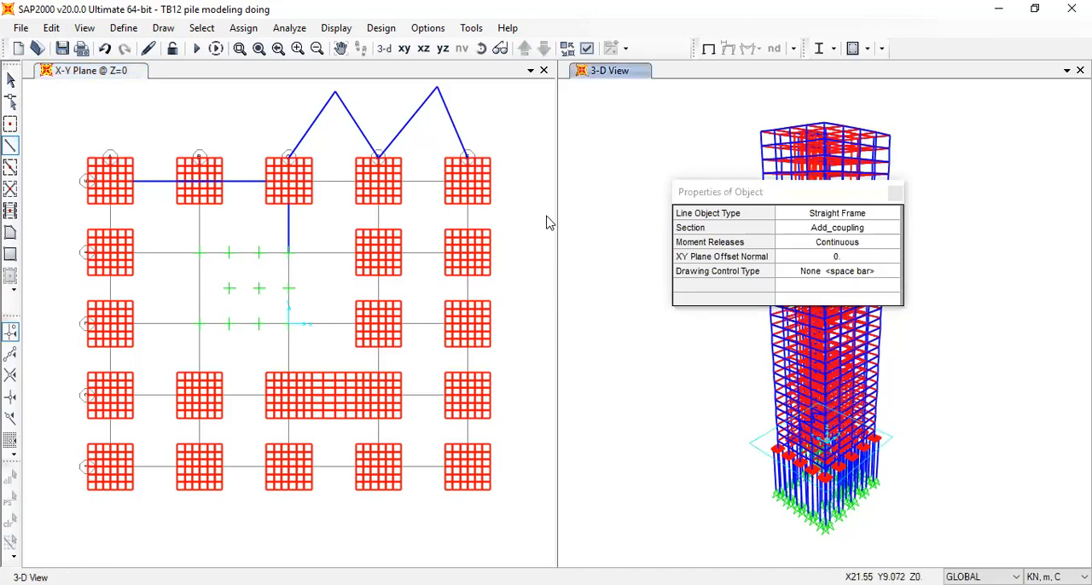
left_click(491, 253)
left_click(549, 290)
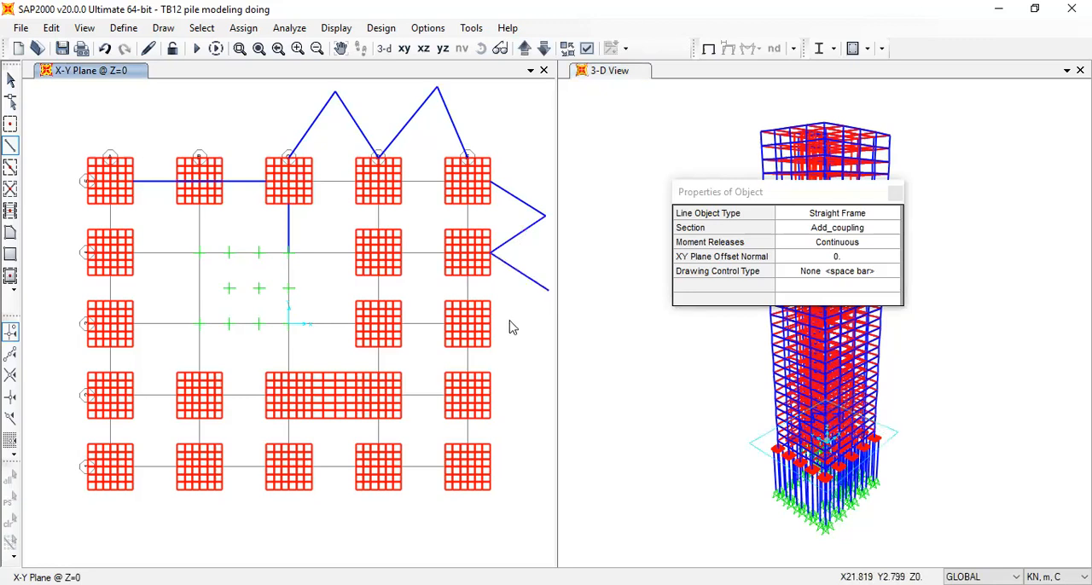
left_click(548, 364)
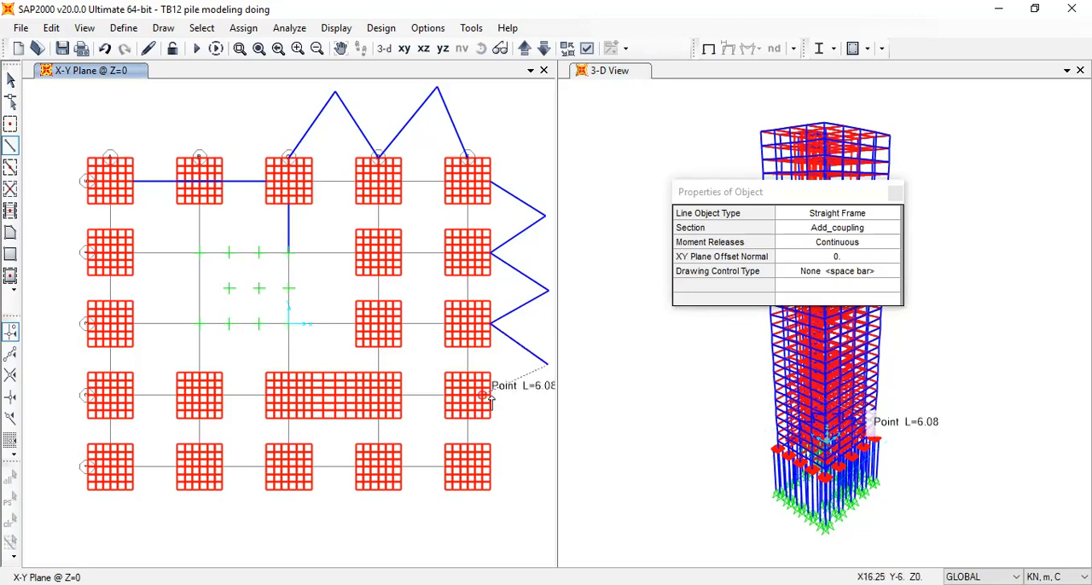
left_click(489, 400)
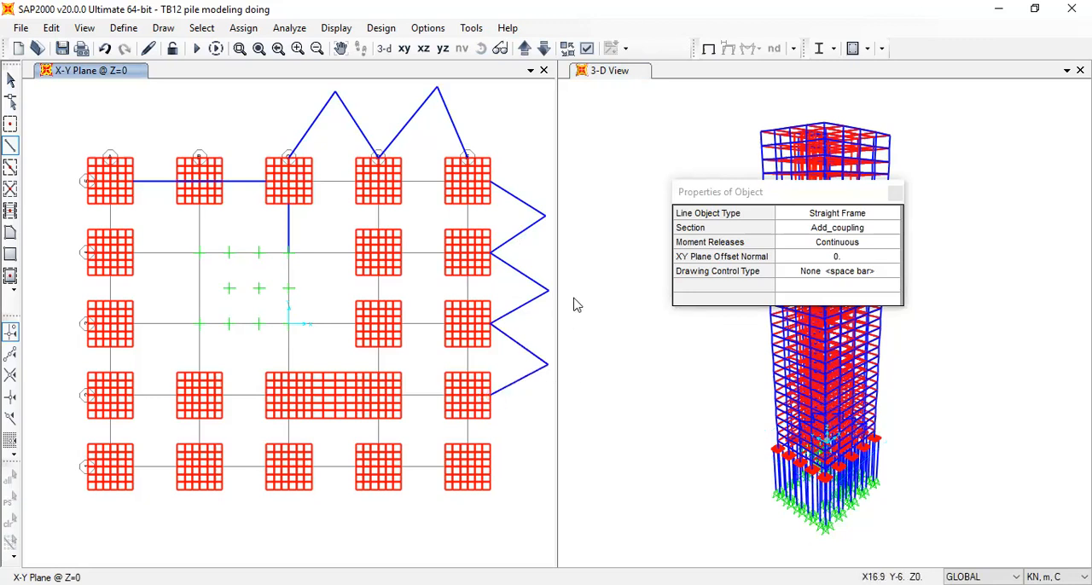
Assign fixed restraints, with all translations and rotations restrained, to the five outer apex joints of the zigzag frames
key("Escape")
mouse_move(521, 174)
left_mouse_down()
mouse_move(538, 214)
mouse_move(570, 453)
left_mouse_up()
left_click_drag(464, 102, 188, 70)
left_click(232, 29)
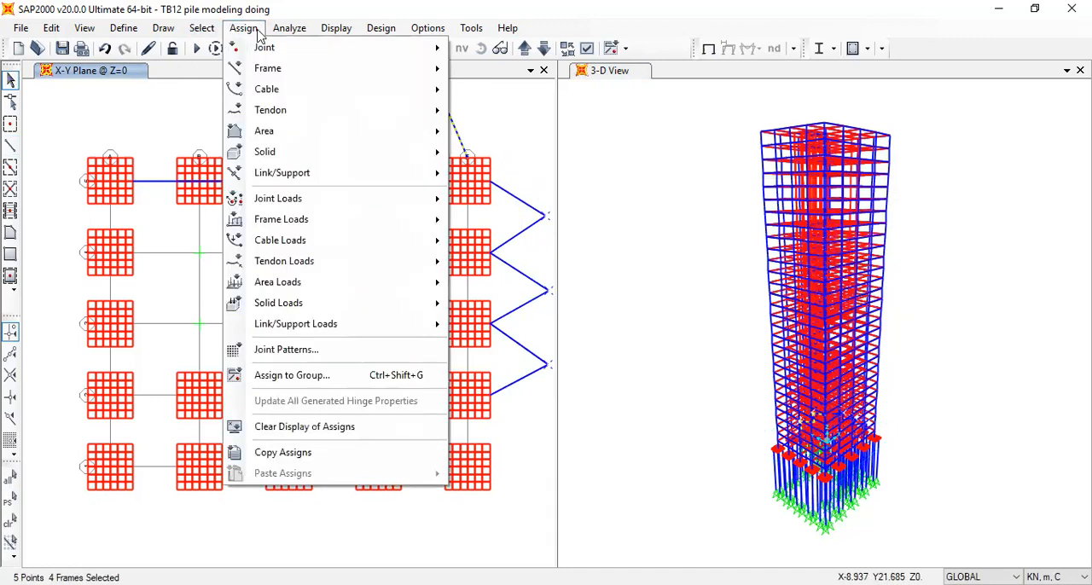
mouse_move(390, 47)
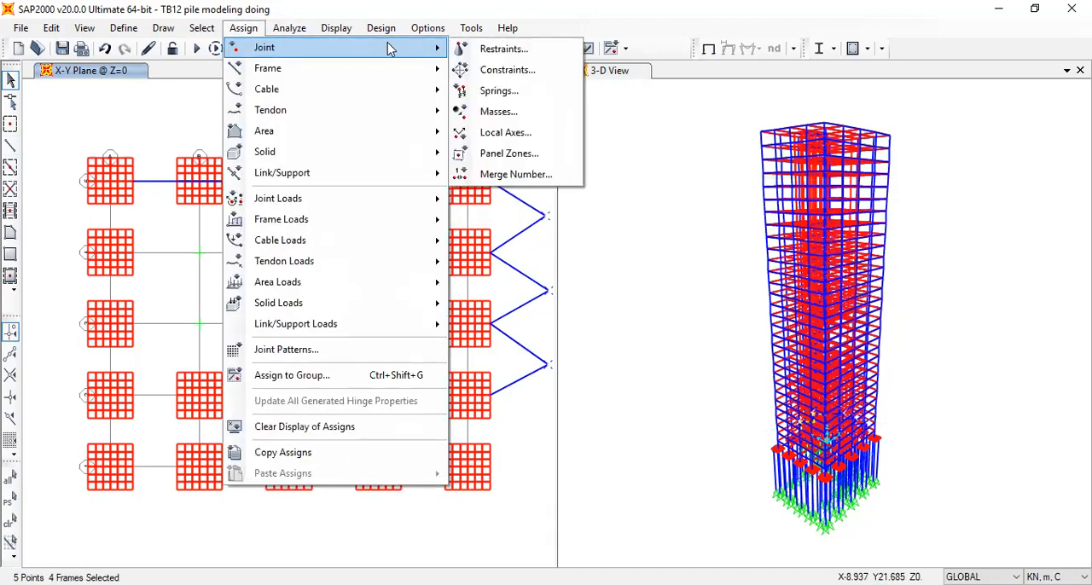
left_click(488, 53)
left_click(454, 331)
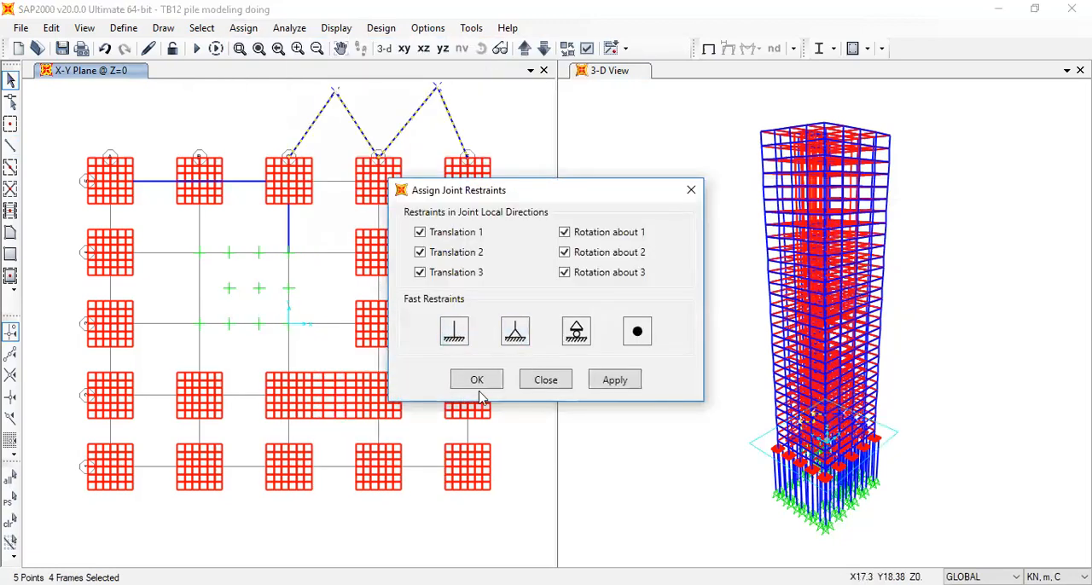
left_click(477, 380)
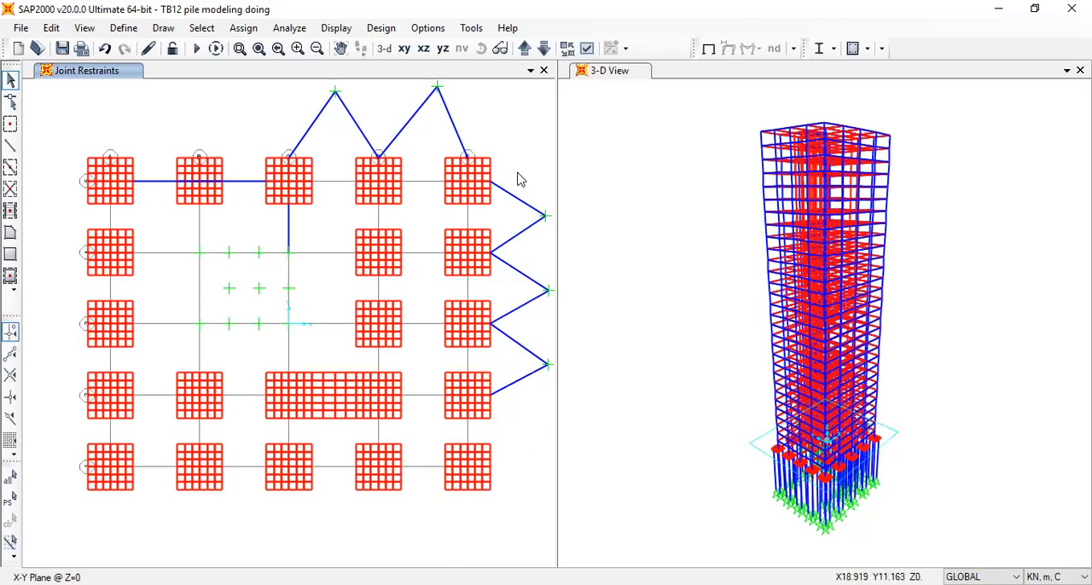
Release Moment 33 (Major) at the start and end of all ten zigzag frames
left_click_drag(520, 414, 508, 172)
left_click_drag(491, 135, 251, 117)
left_click(243, 27)
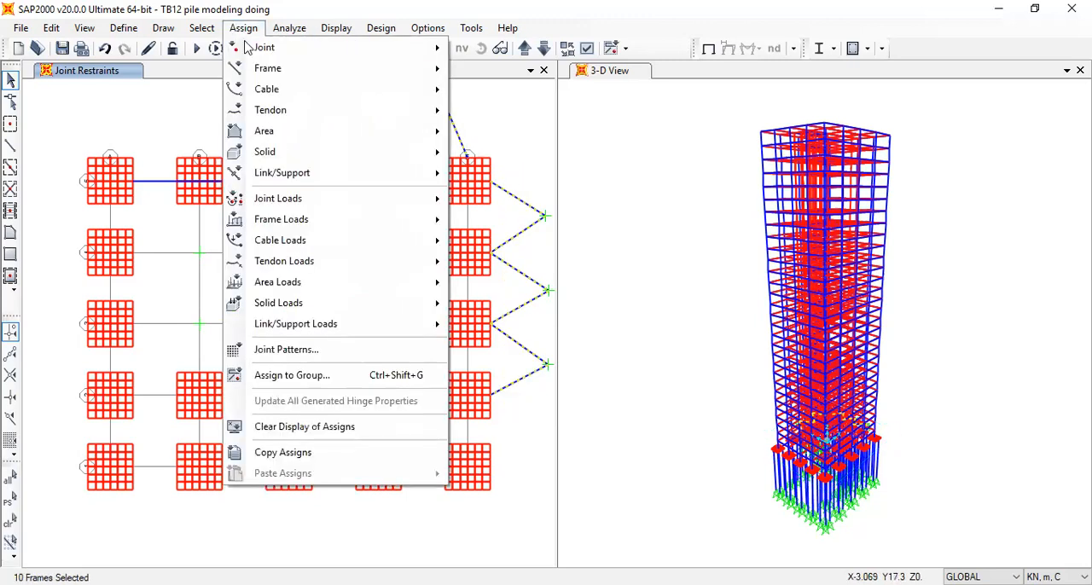
left_click(298, 75)
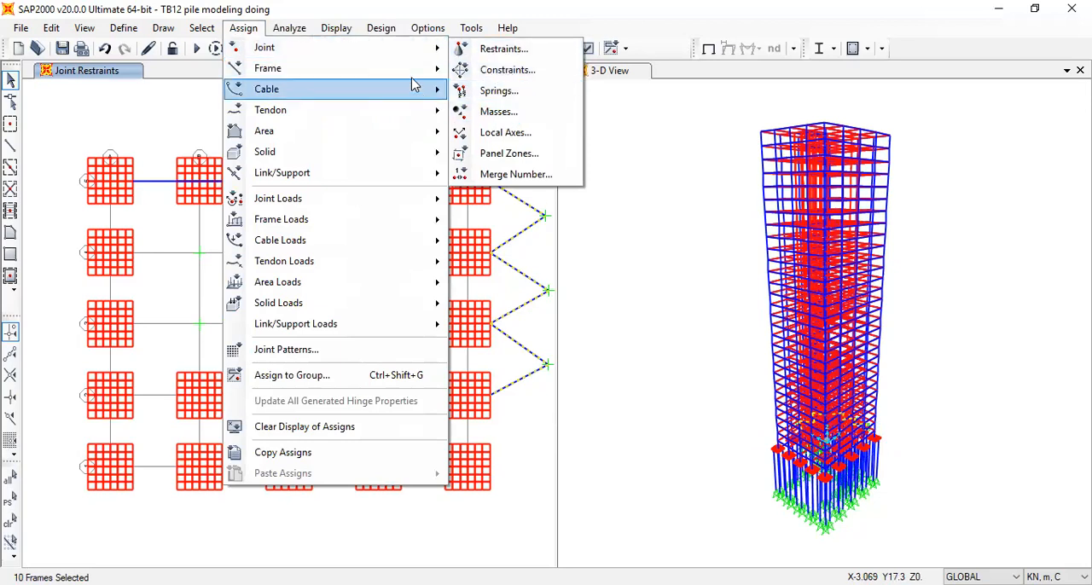
mouse_move(418, 69)
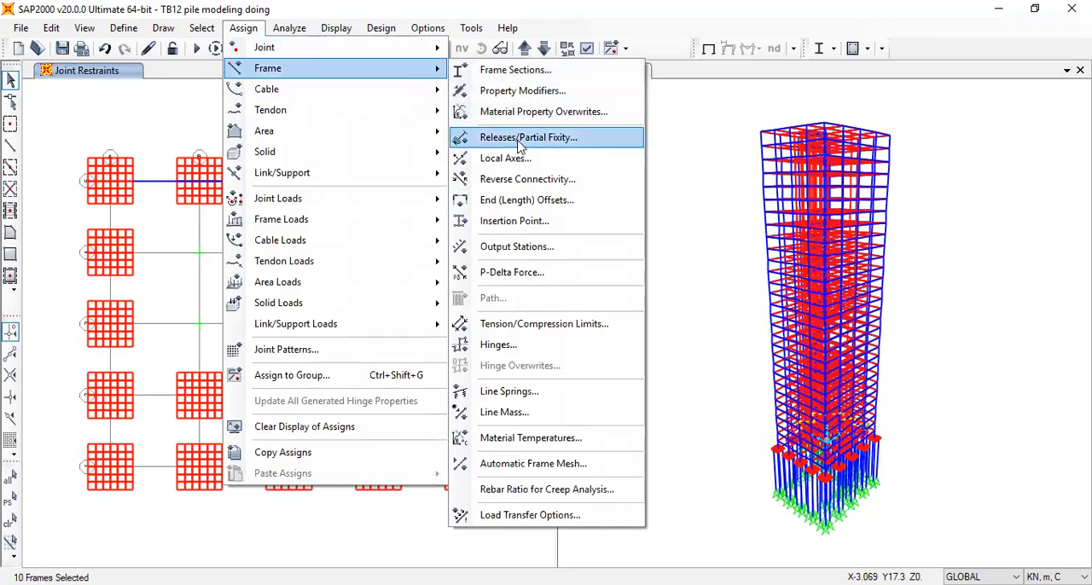
left_click(473, 347)
left_click(441, 348)
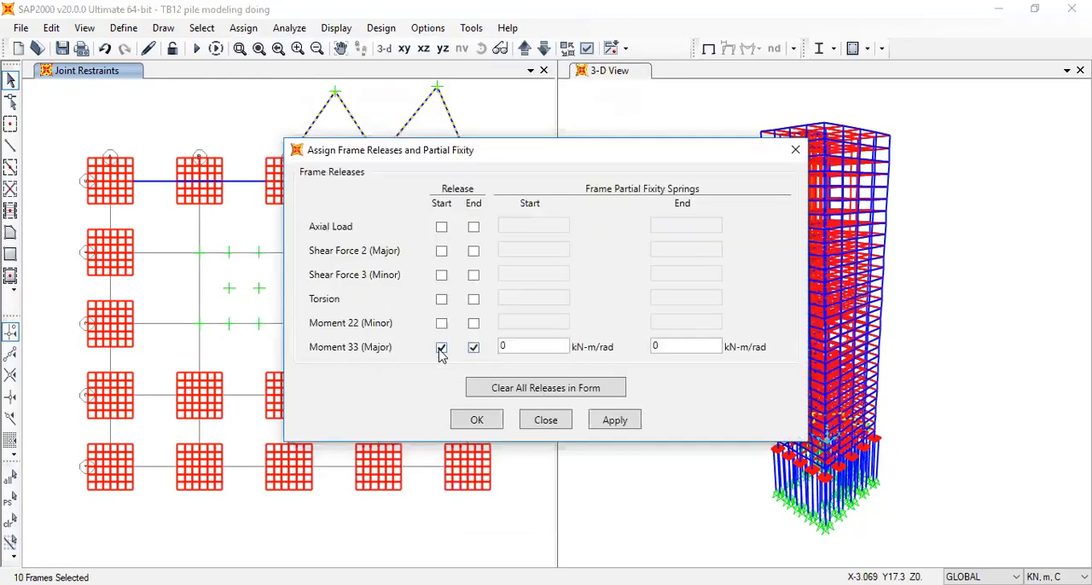
left_click(478, 422)
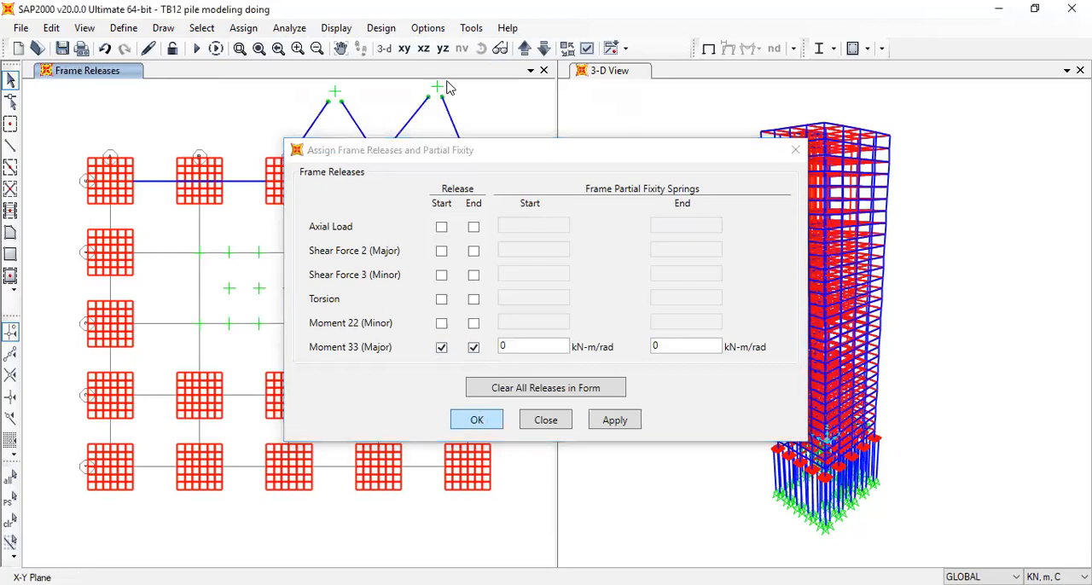
left_click(819, 140)
left_click(447, 139)
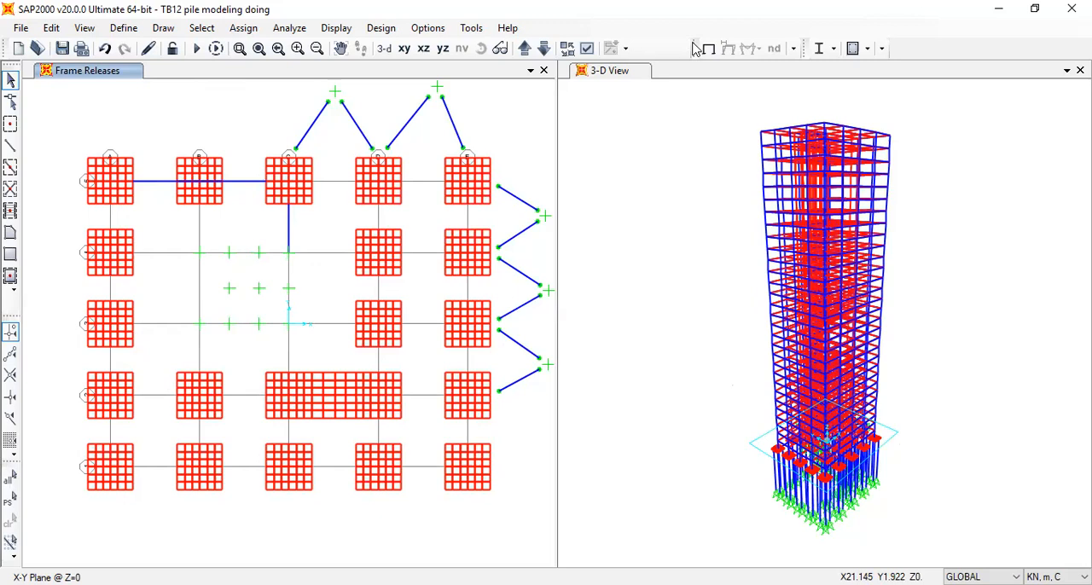
left_click(784, 497)
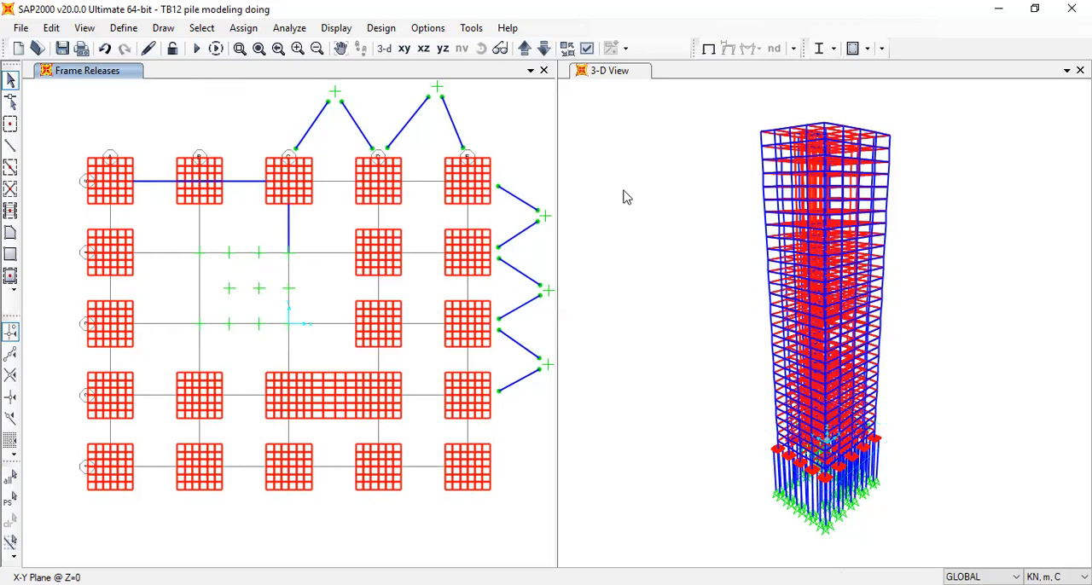